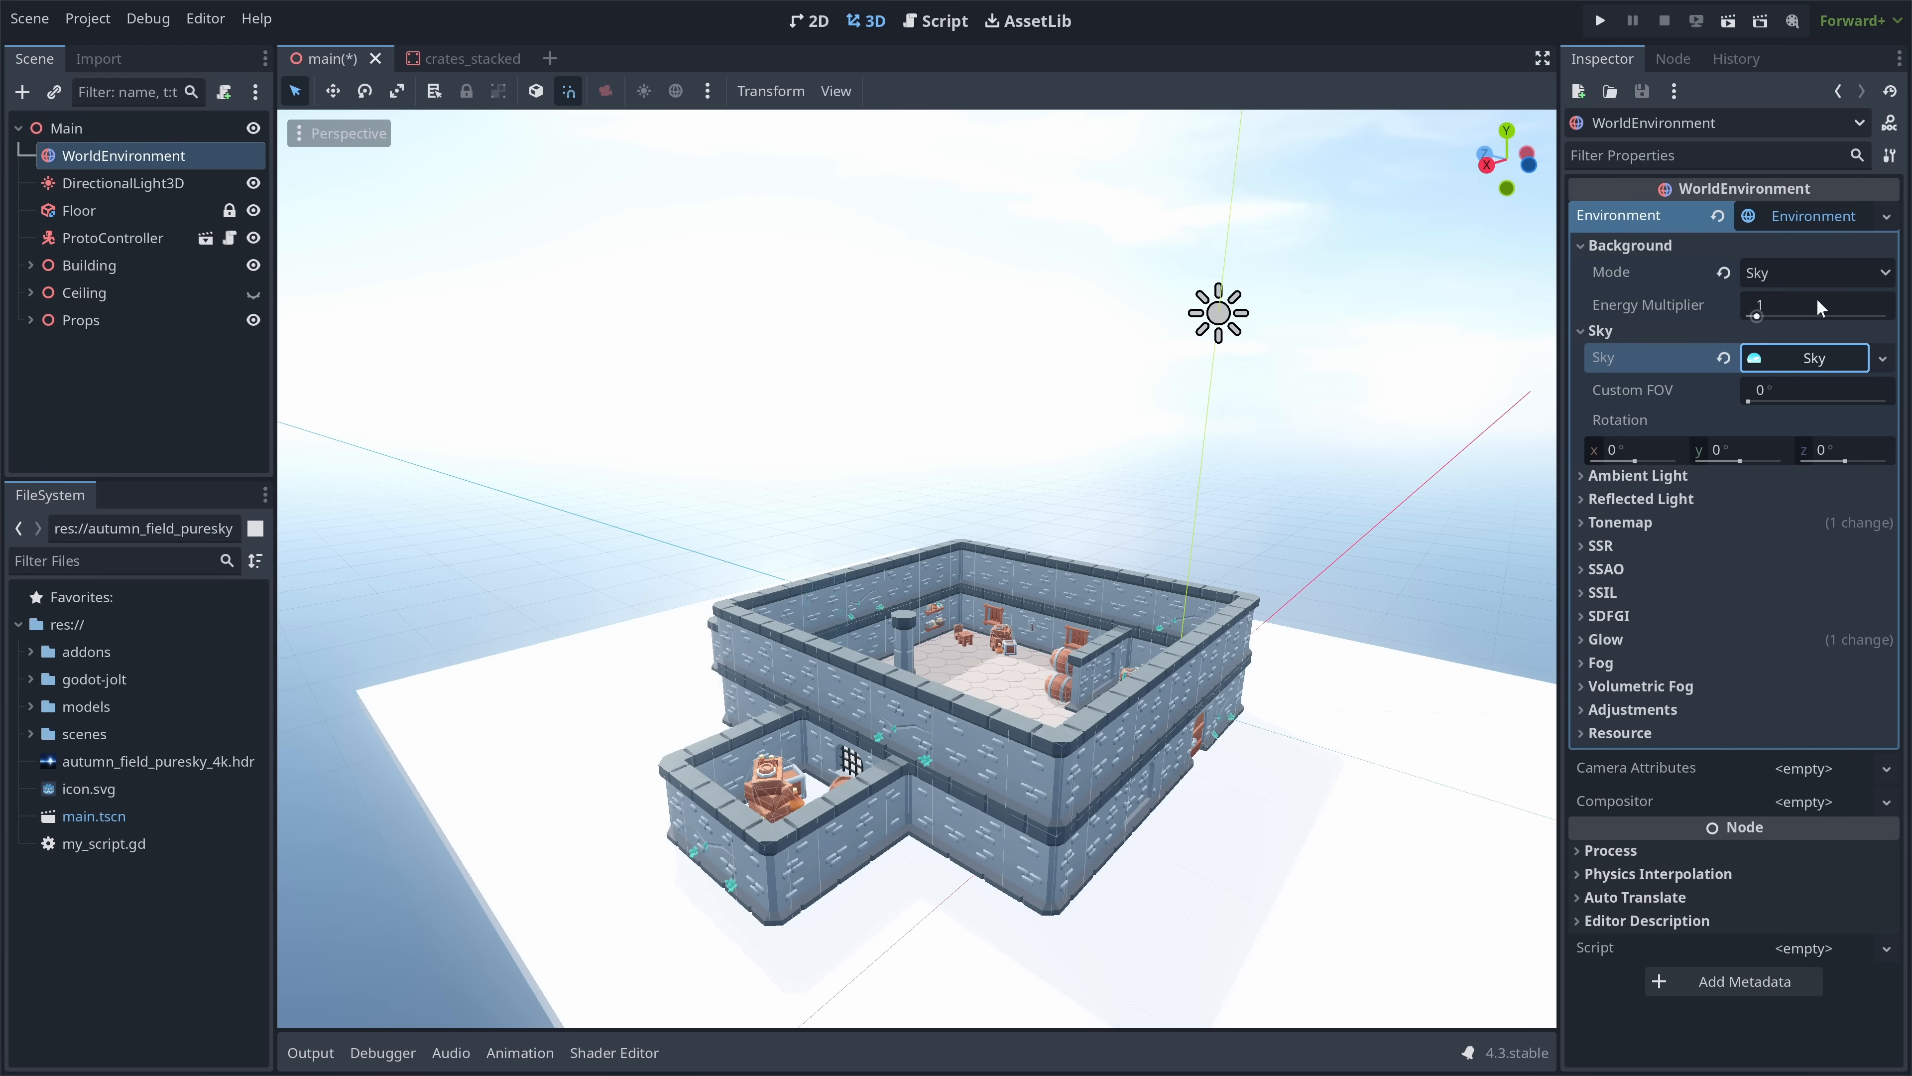
- Set the WorldEnvironment's background energy multiplier to 0.4
{"action": "left_click", "coordinate": [1818, 306]}
{"action": "type", "text": "0.4"}
{"action": "key", "text": "Return"}
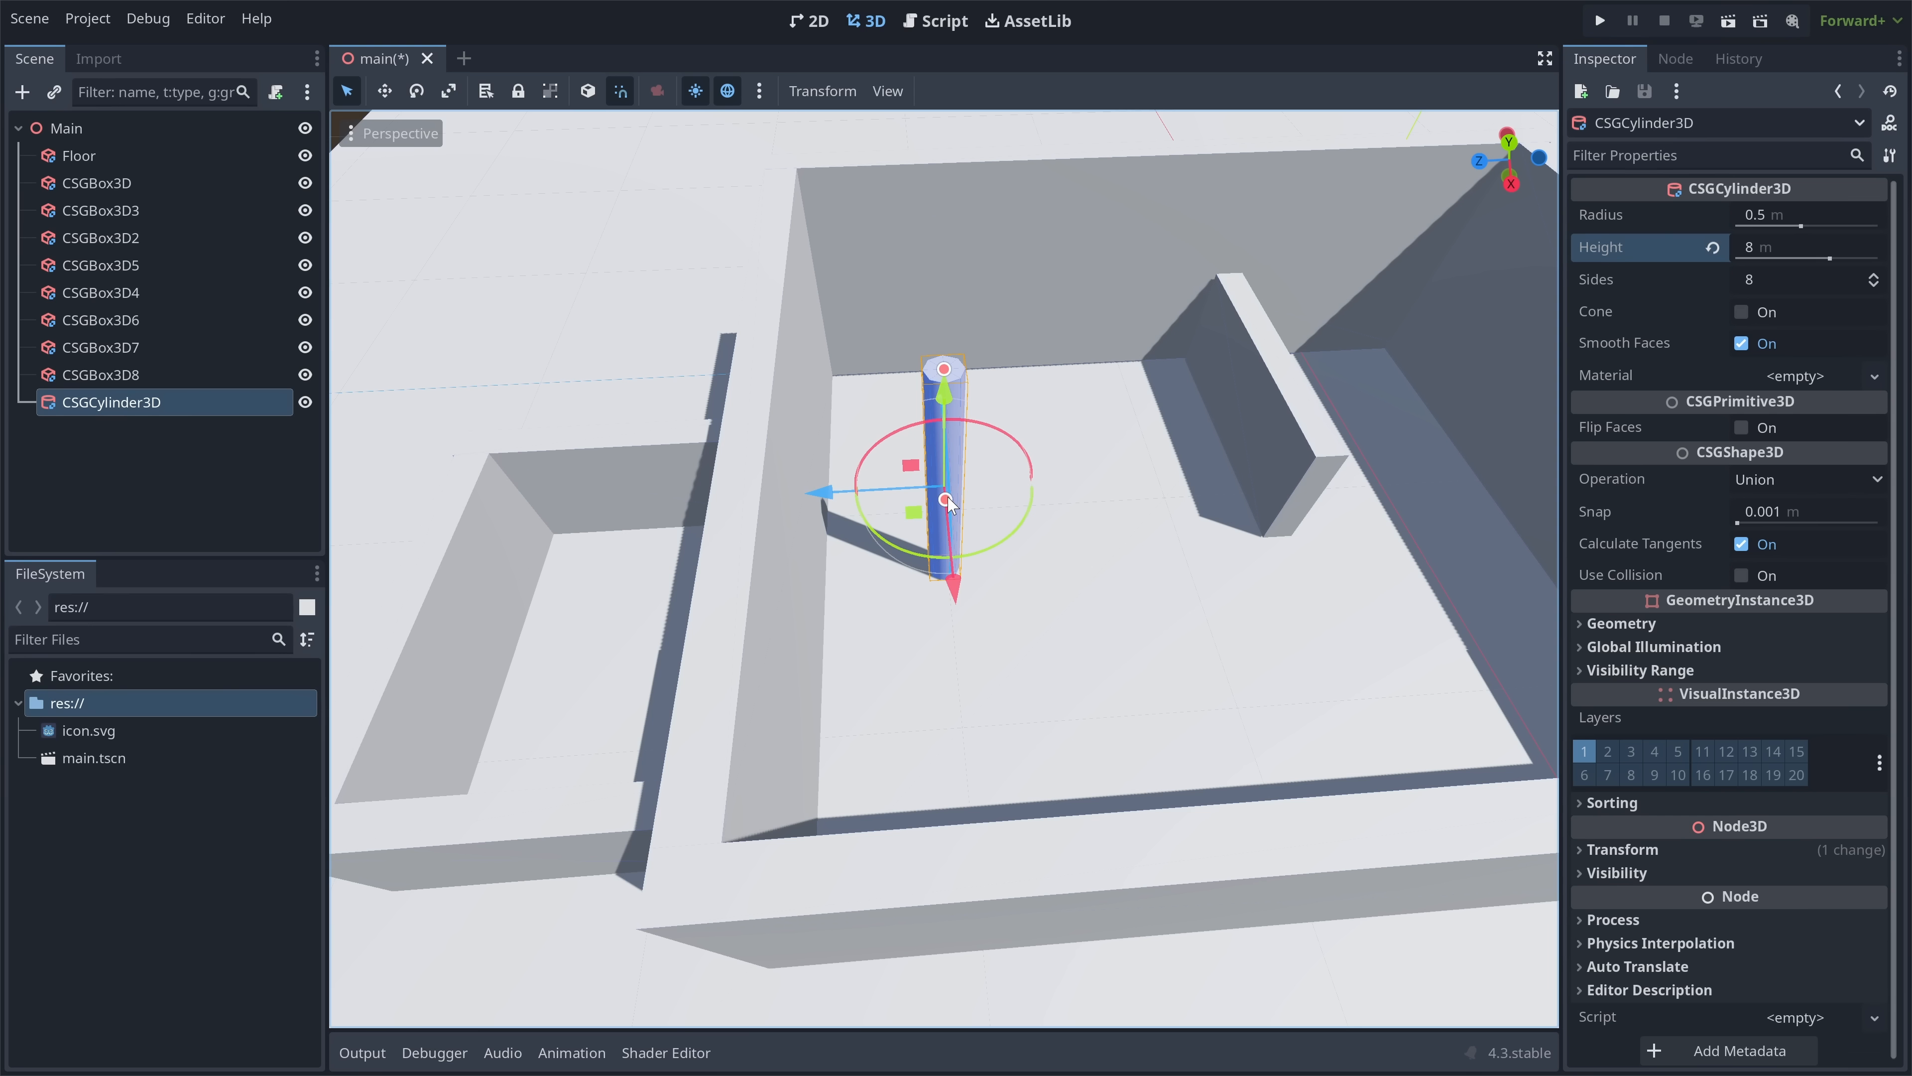
{"action": "left_click_drag", "start_coordinate": [942, 513], "coordinate": [952, 518]}
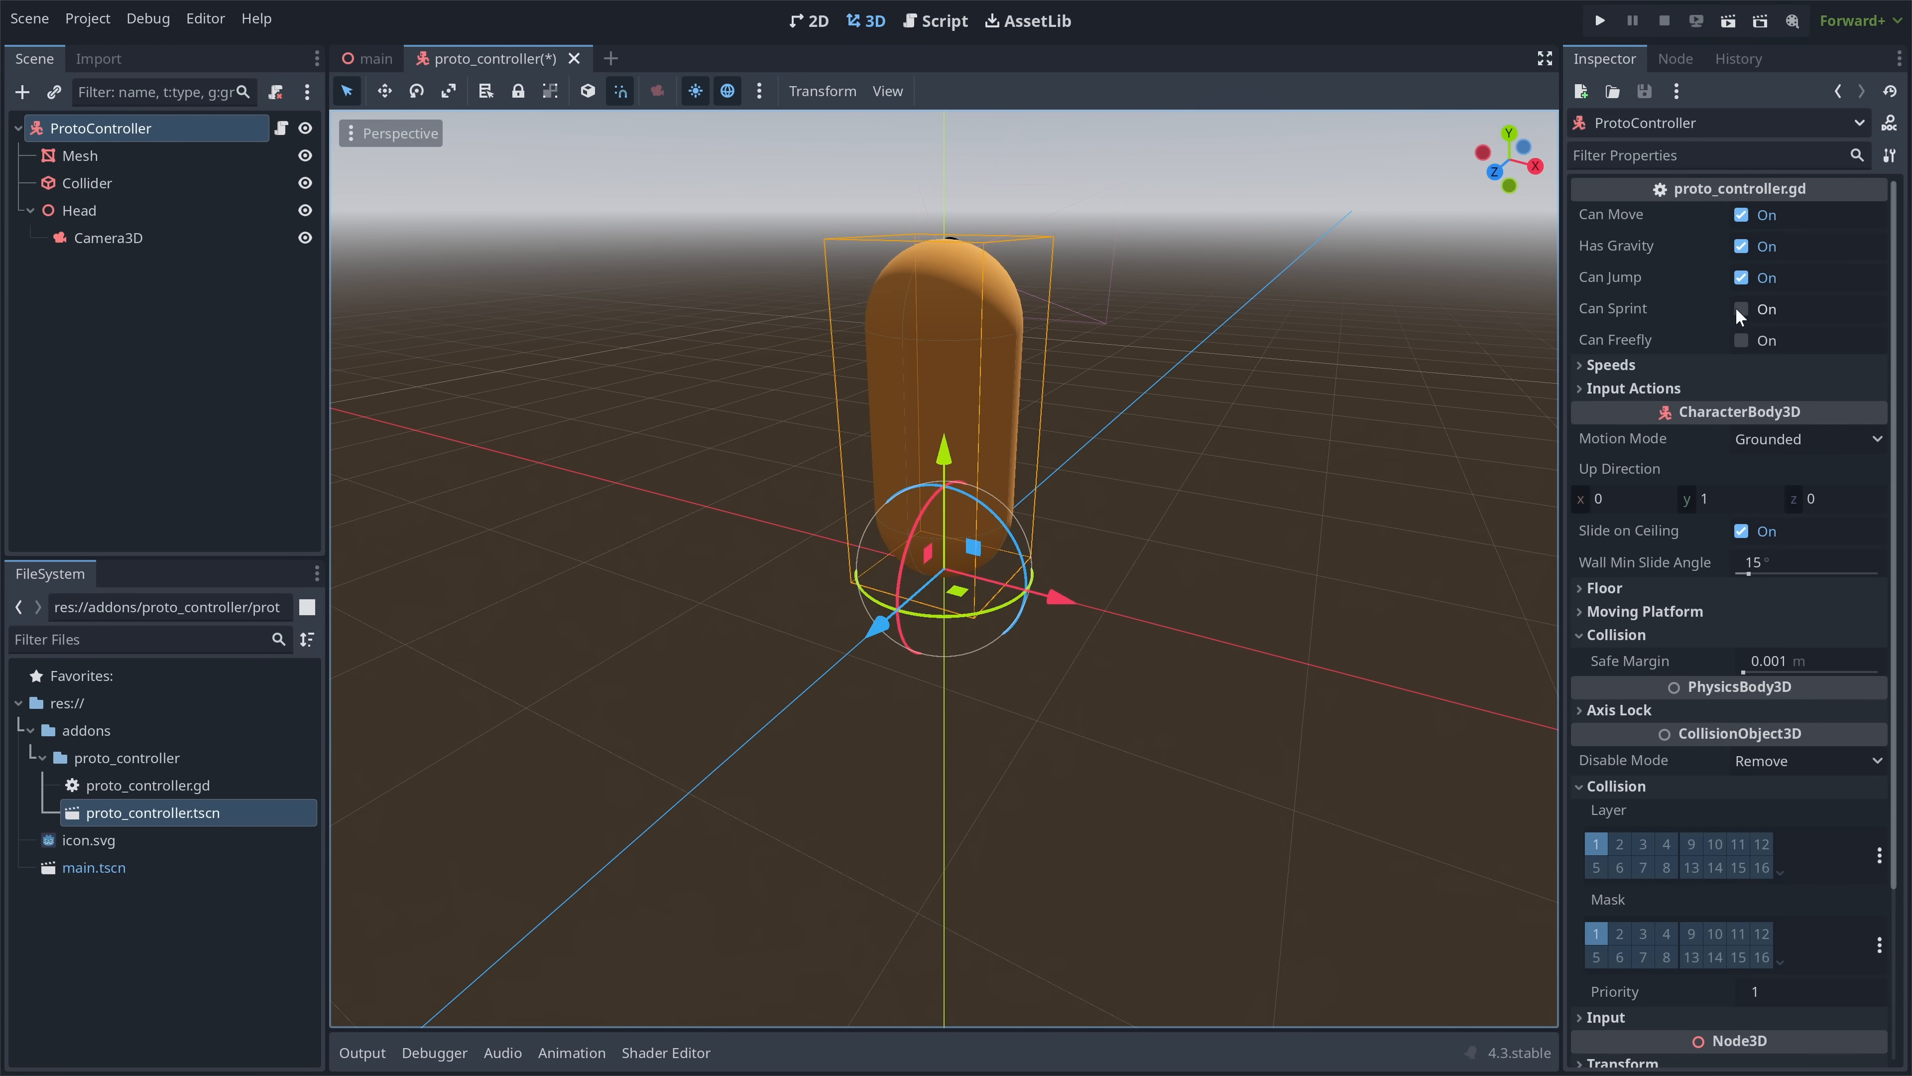
- Enable the Can Sprint and Can Freefly options on the ProtoController
{"action": "left_click", "coordinate": [1741, 309]}
{"action": "left_click", "coordinate": [1741, 339]}
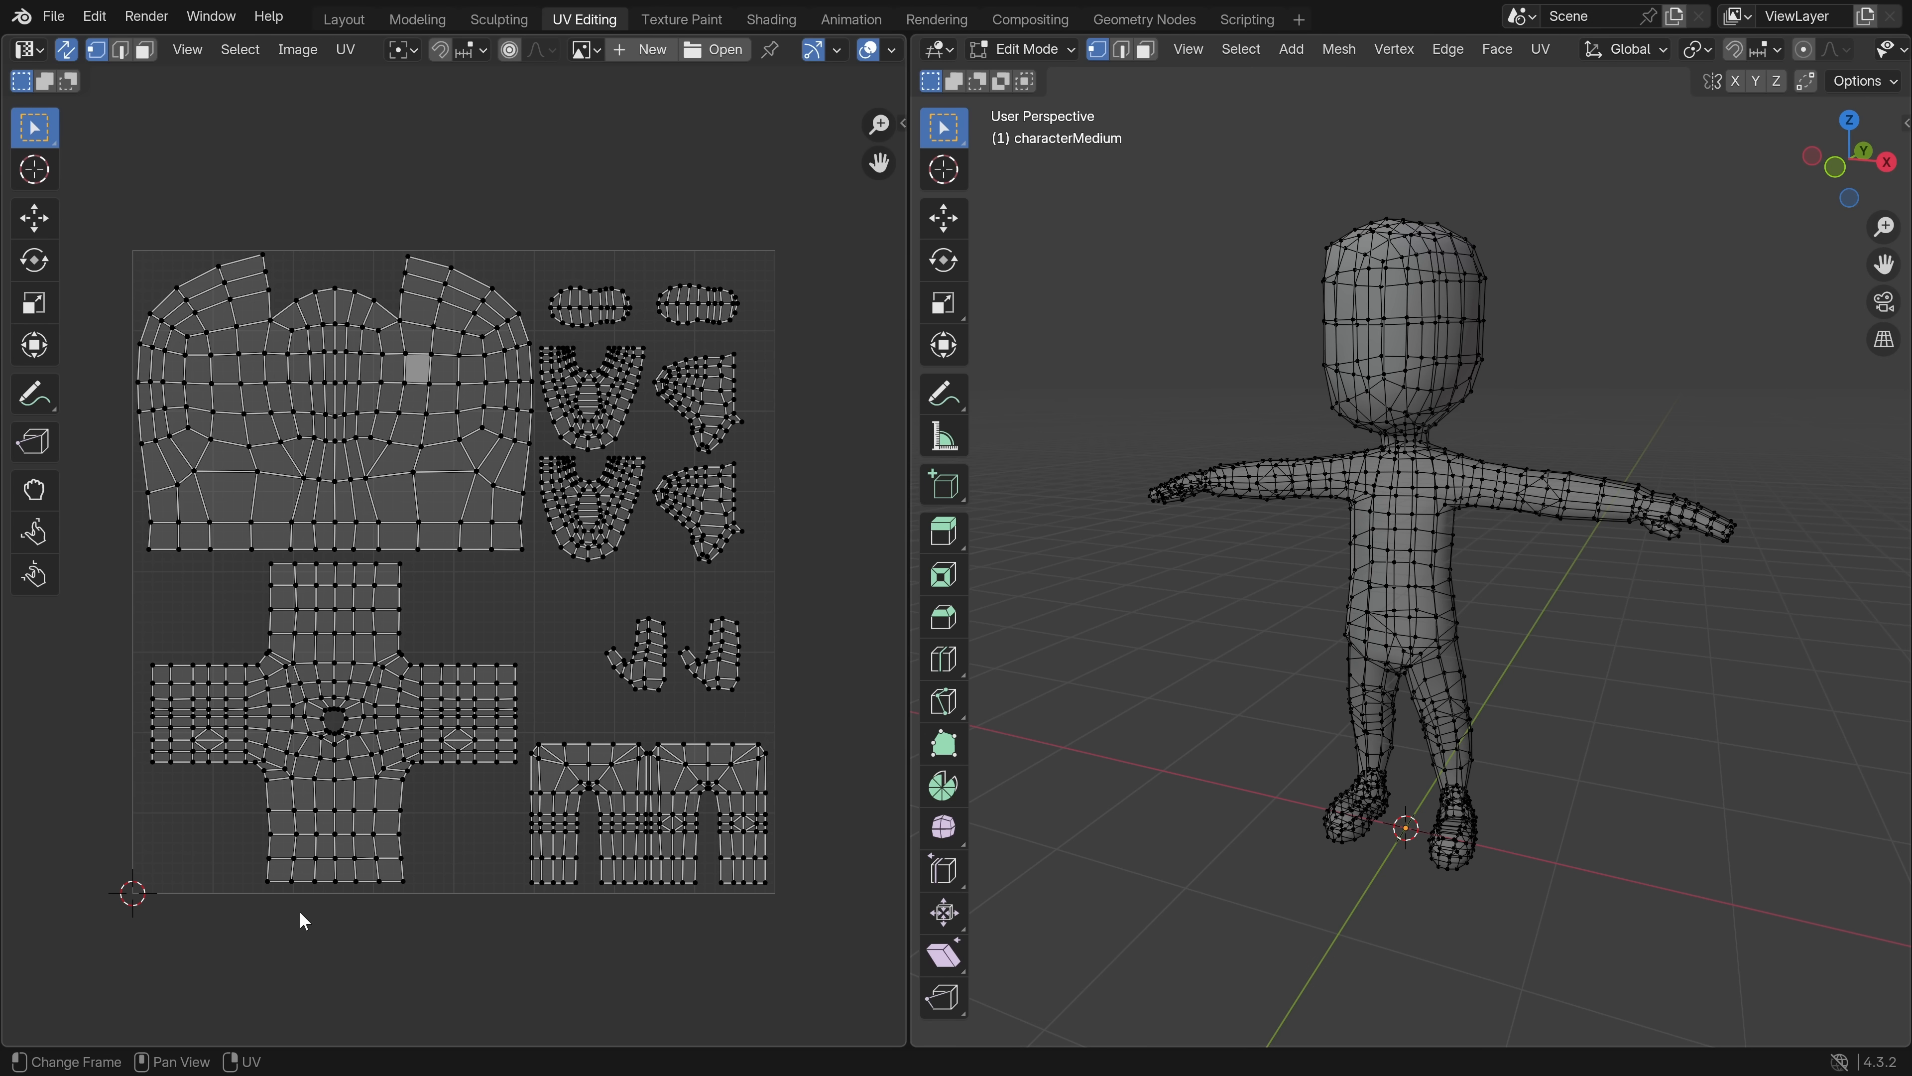
{"action": "left_click_drag", "start_coordinate": [353, 785], "coordinate": [361, 770]}
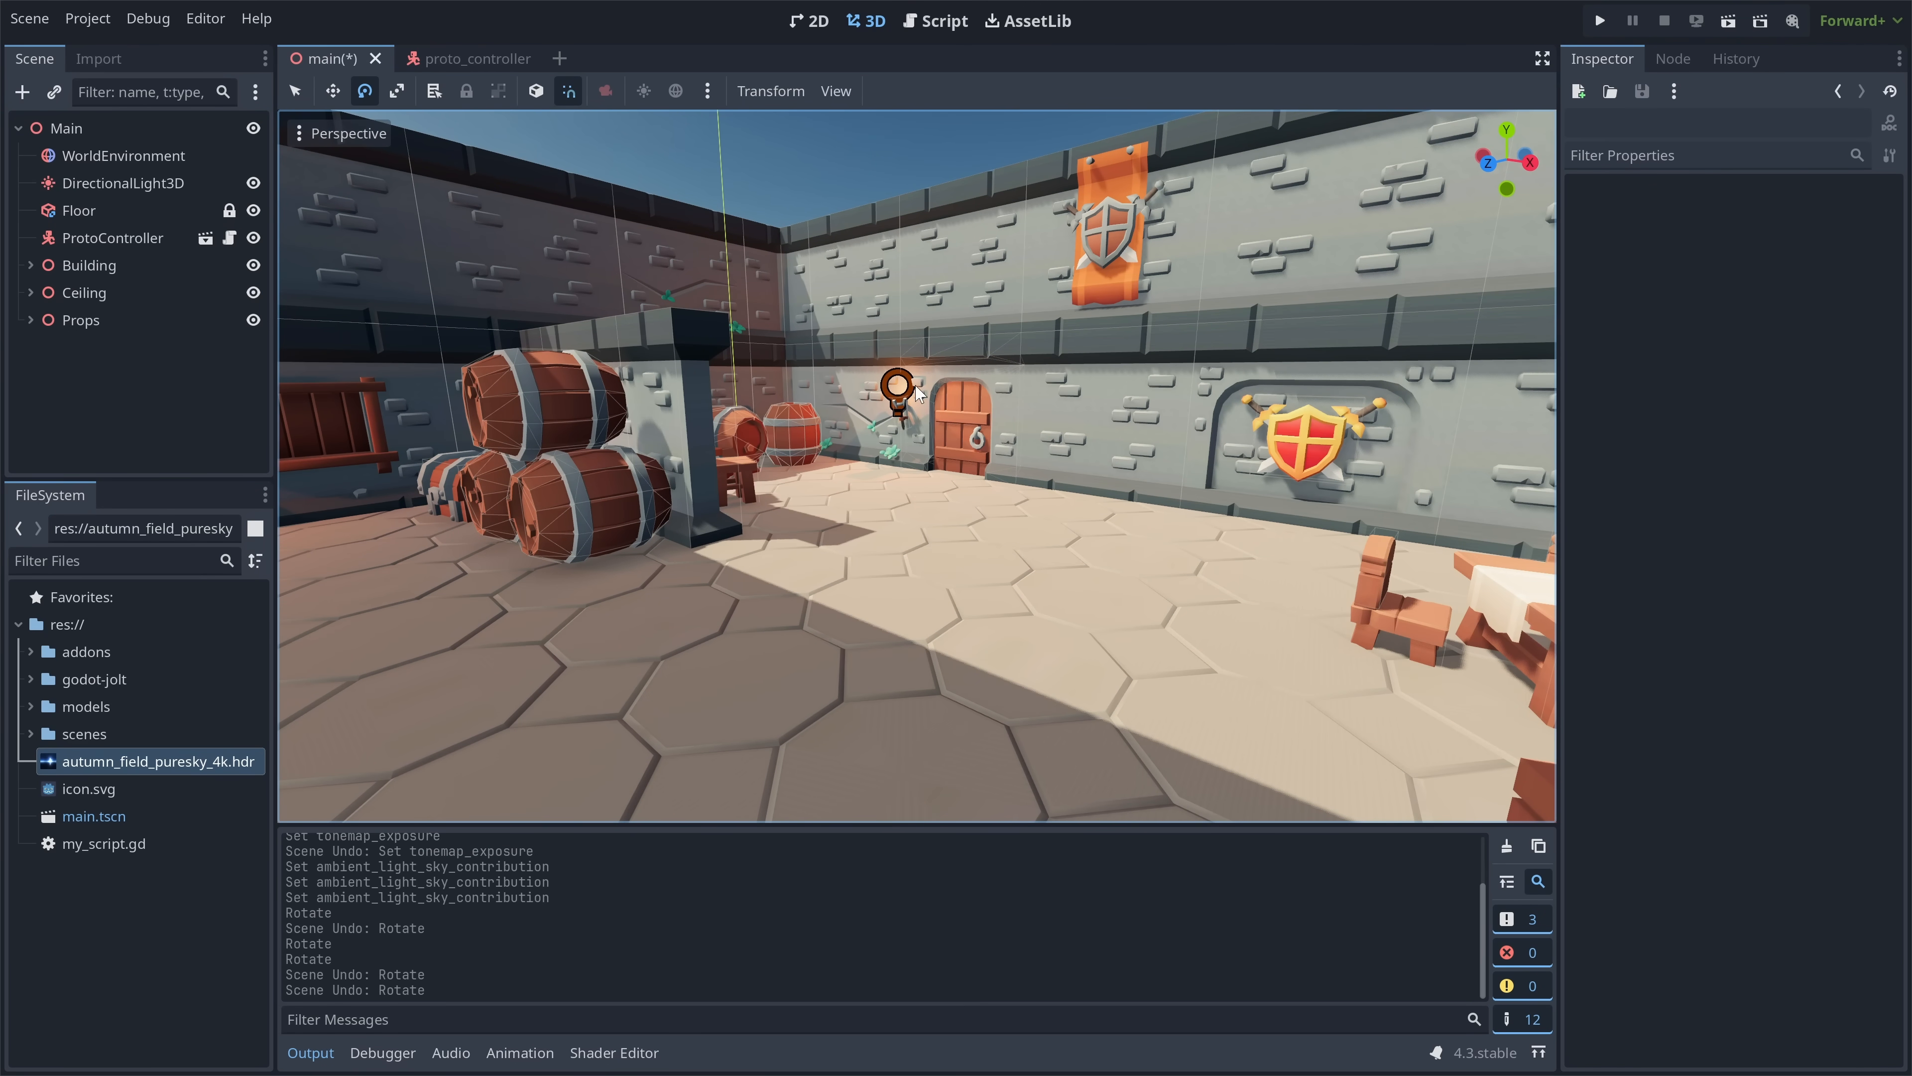
- Undo one more rotation in the dungeon scene and redo the undone rotations
{"action": "key", "text": "ctrl+z"}
{"action": "key", "text": "ctrl+shift+z"}
{"action": "key", "text": "ctrl+shift+z"}
{"action": "key", "text": "ctrl+shift+z"}
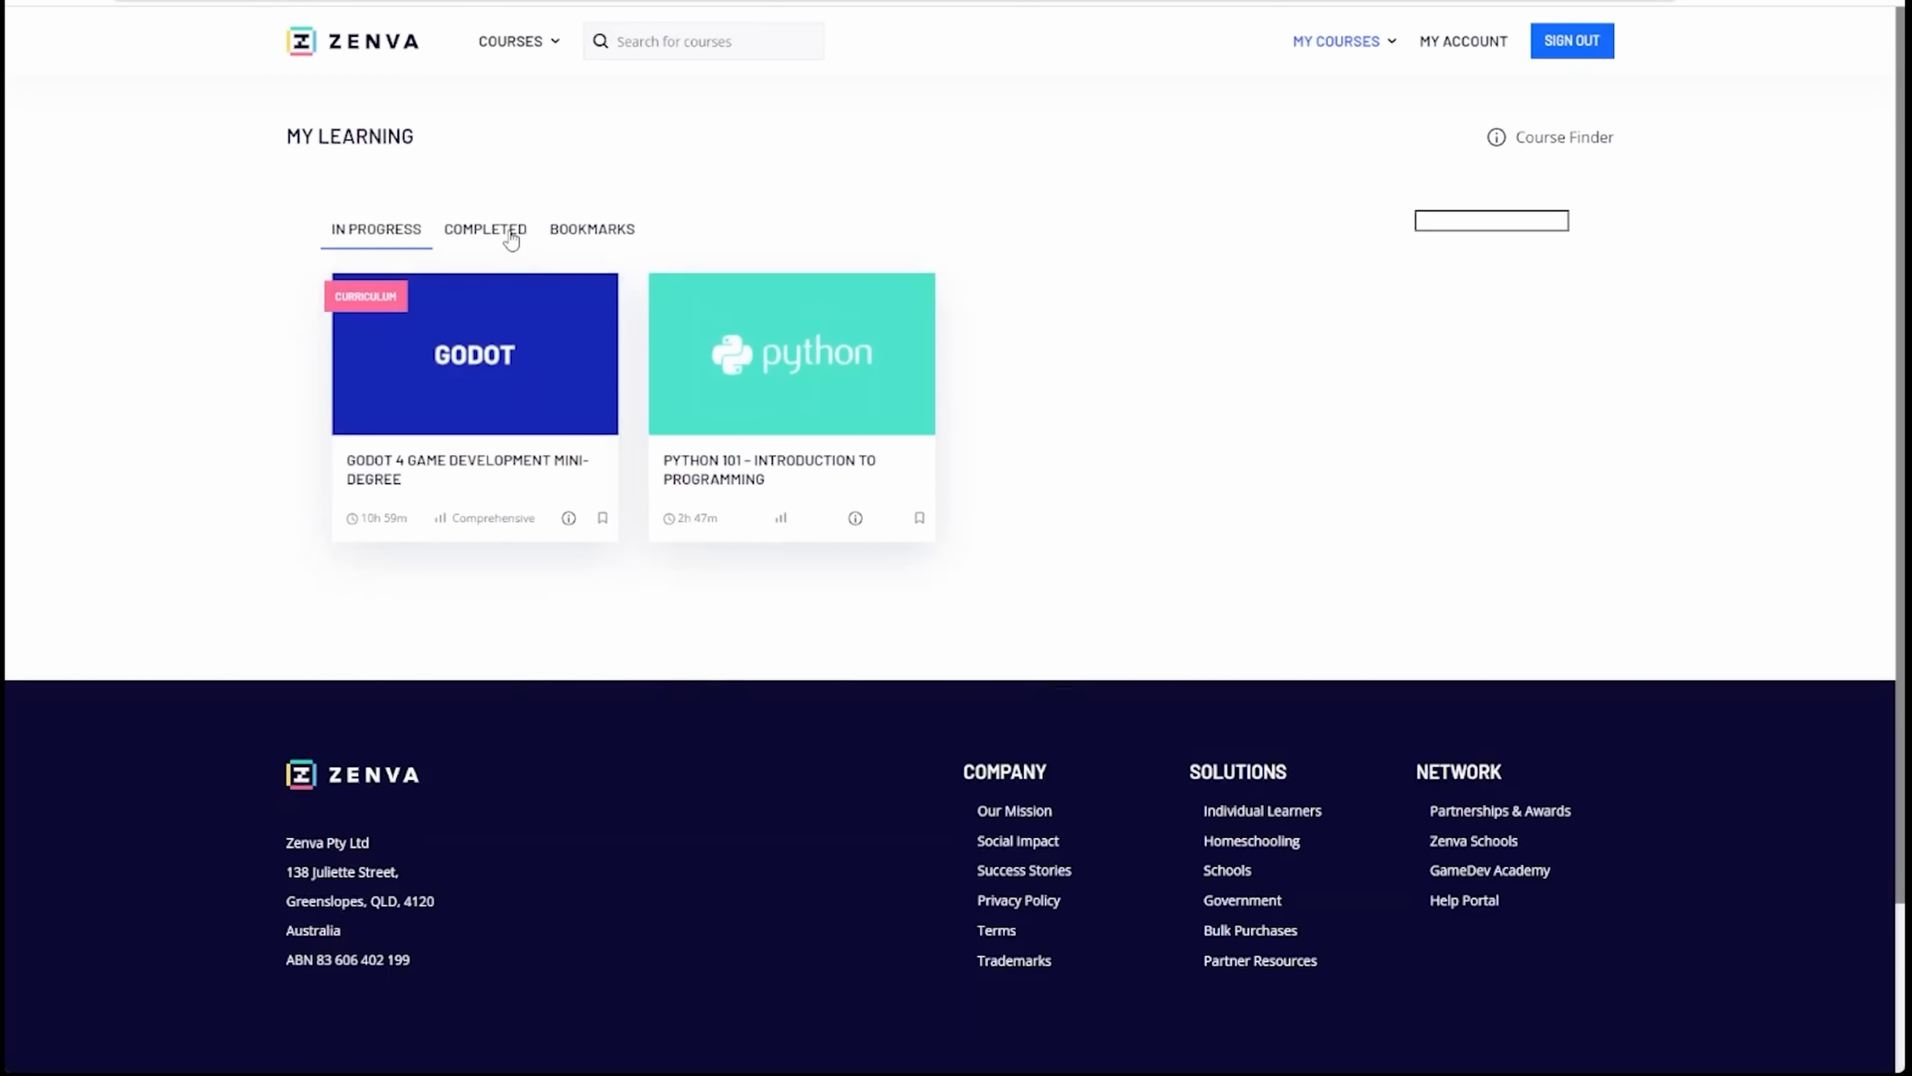
- Open the Intro to Godot 4 Game Development course from the mini-degree and submit its answered lesson quiz
{"action": "left_click", "coordinate": [511, 238]}
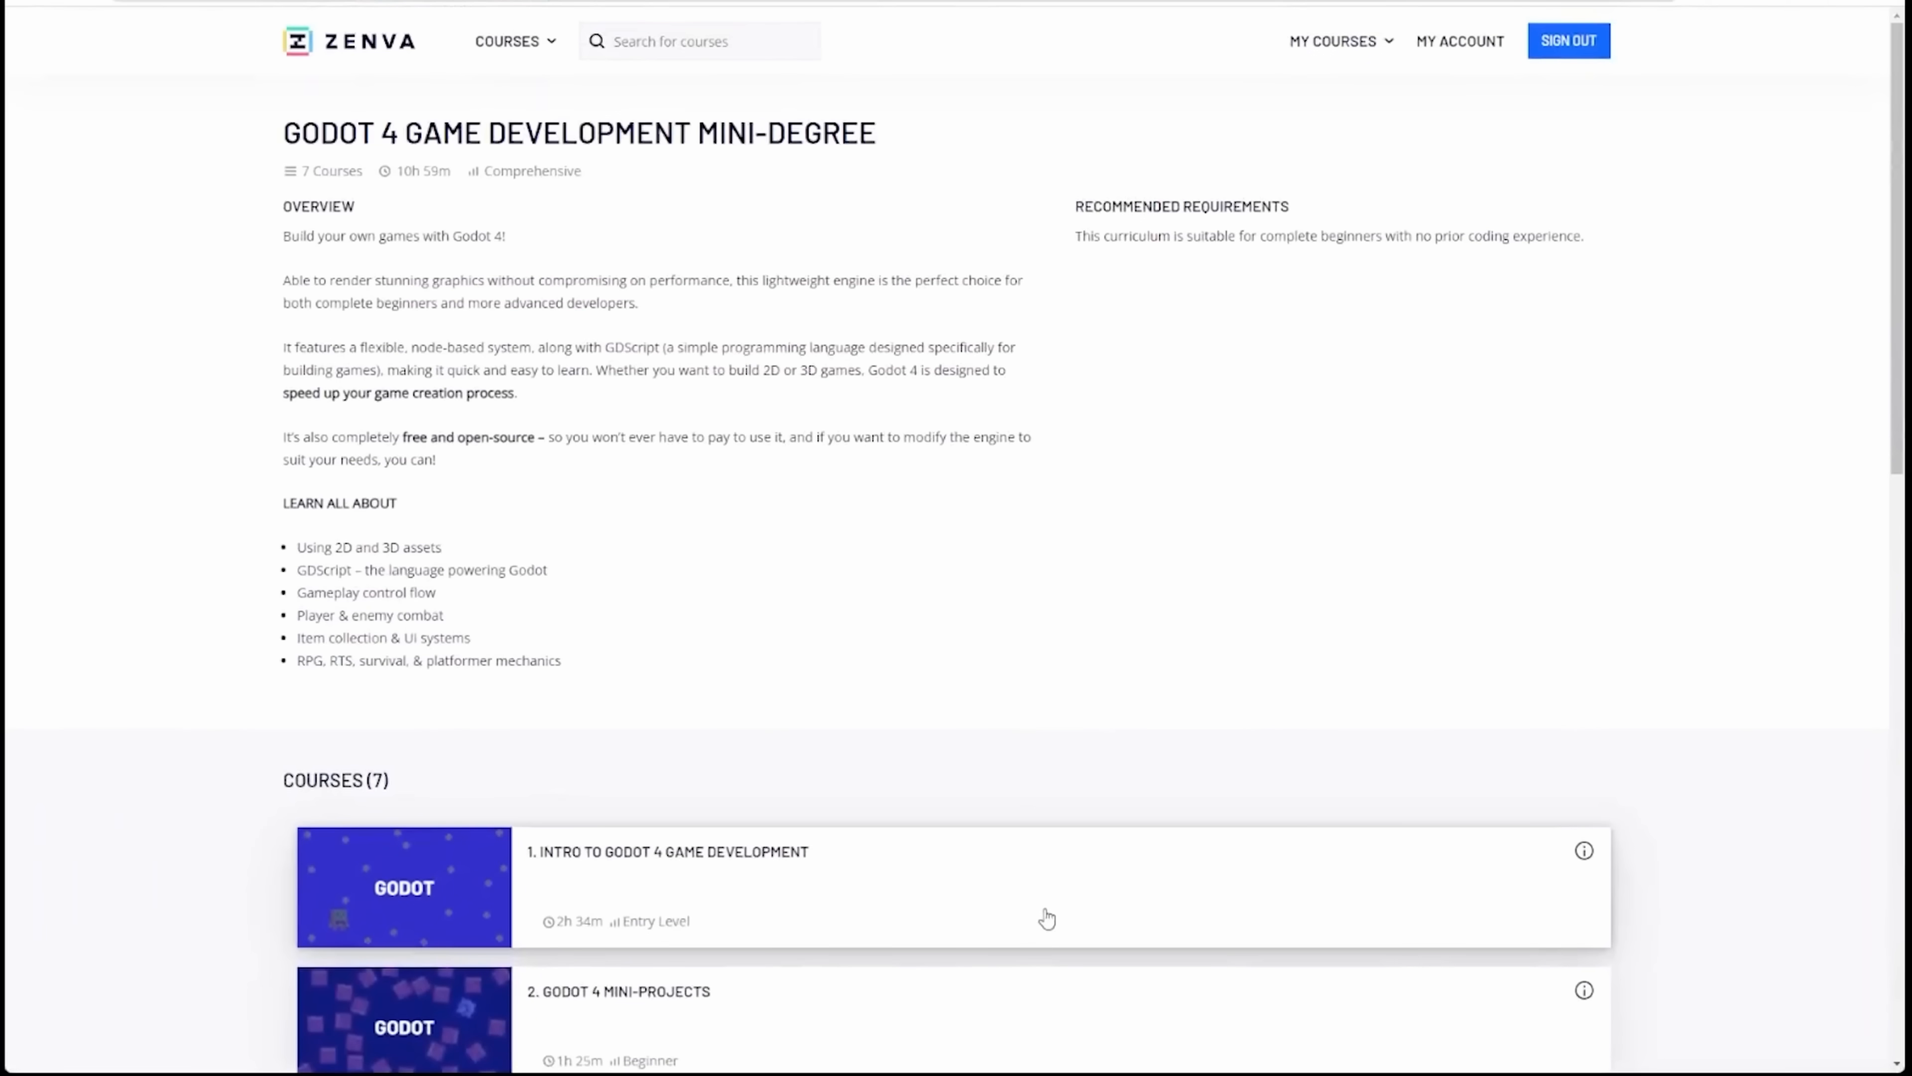
{"action": "left_click", "coordinate": [1046, 917]}
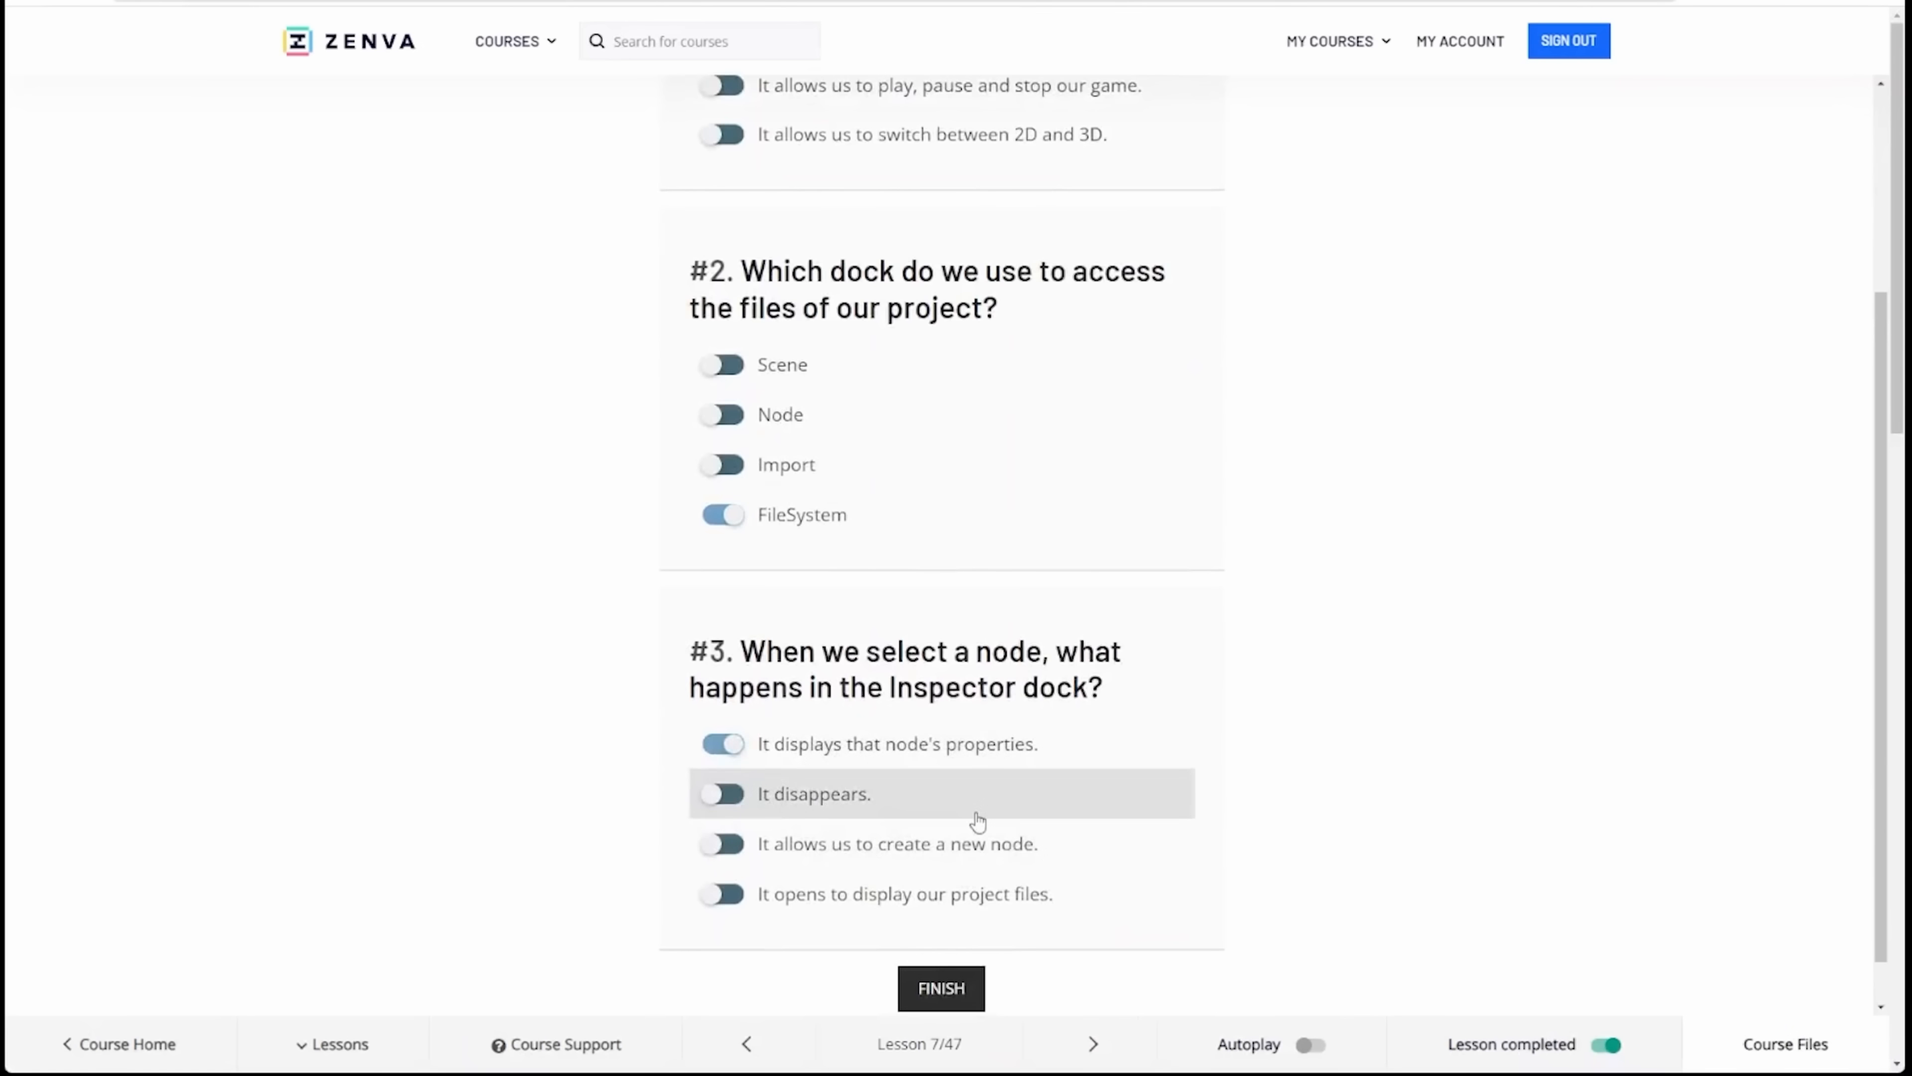
{"action": "left_click", "coordinate": [944, 989]}
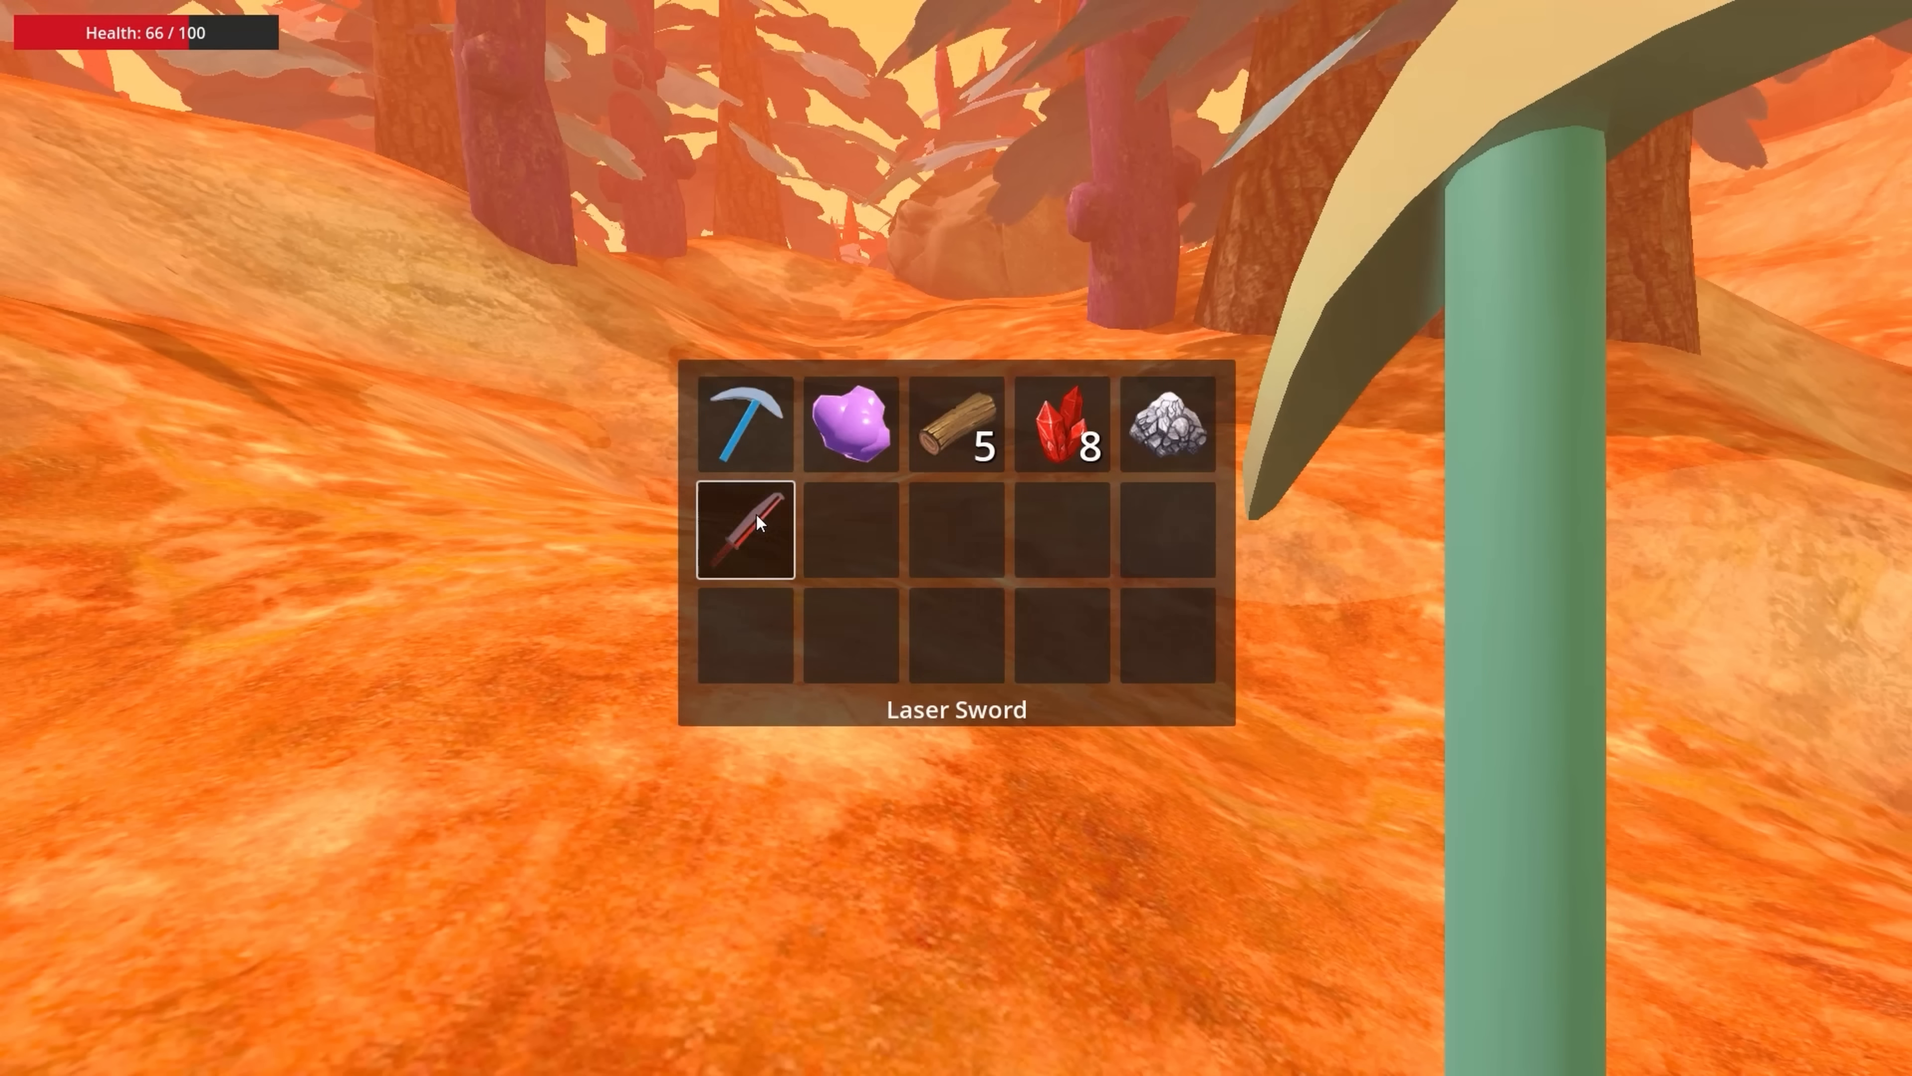
{"action": "left_click", "coordinate": [755, 519]}
{"action": "left_click", "coordinate": [853, 422]}
{"action": "key", "text": "Tab"}
{"action": "key", "text": "w"}
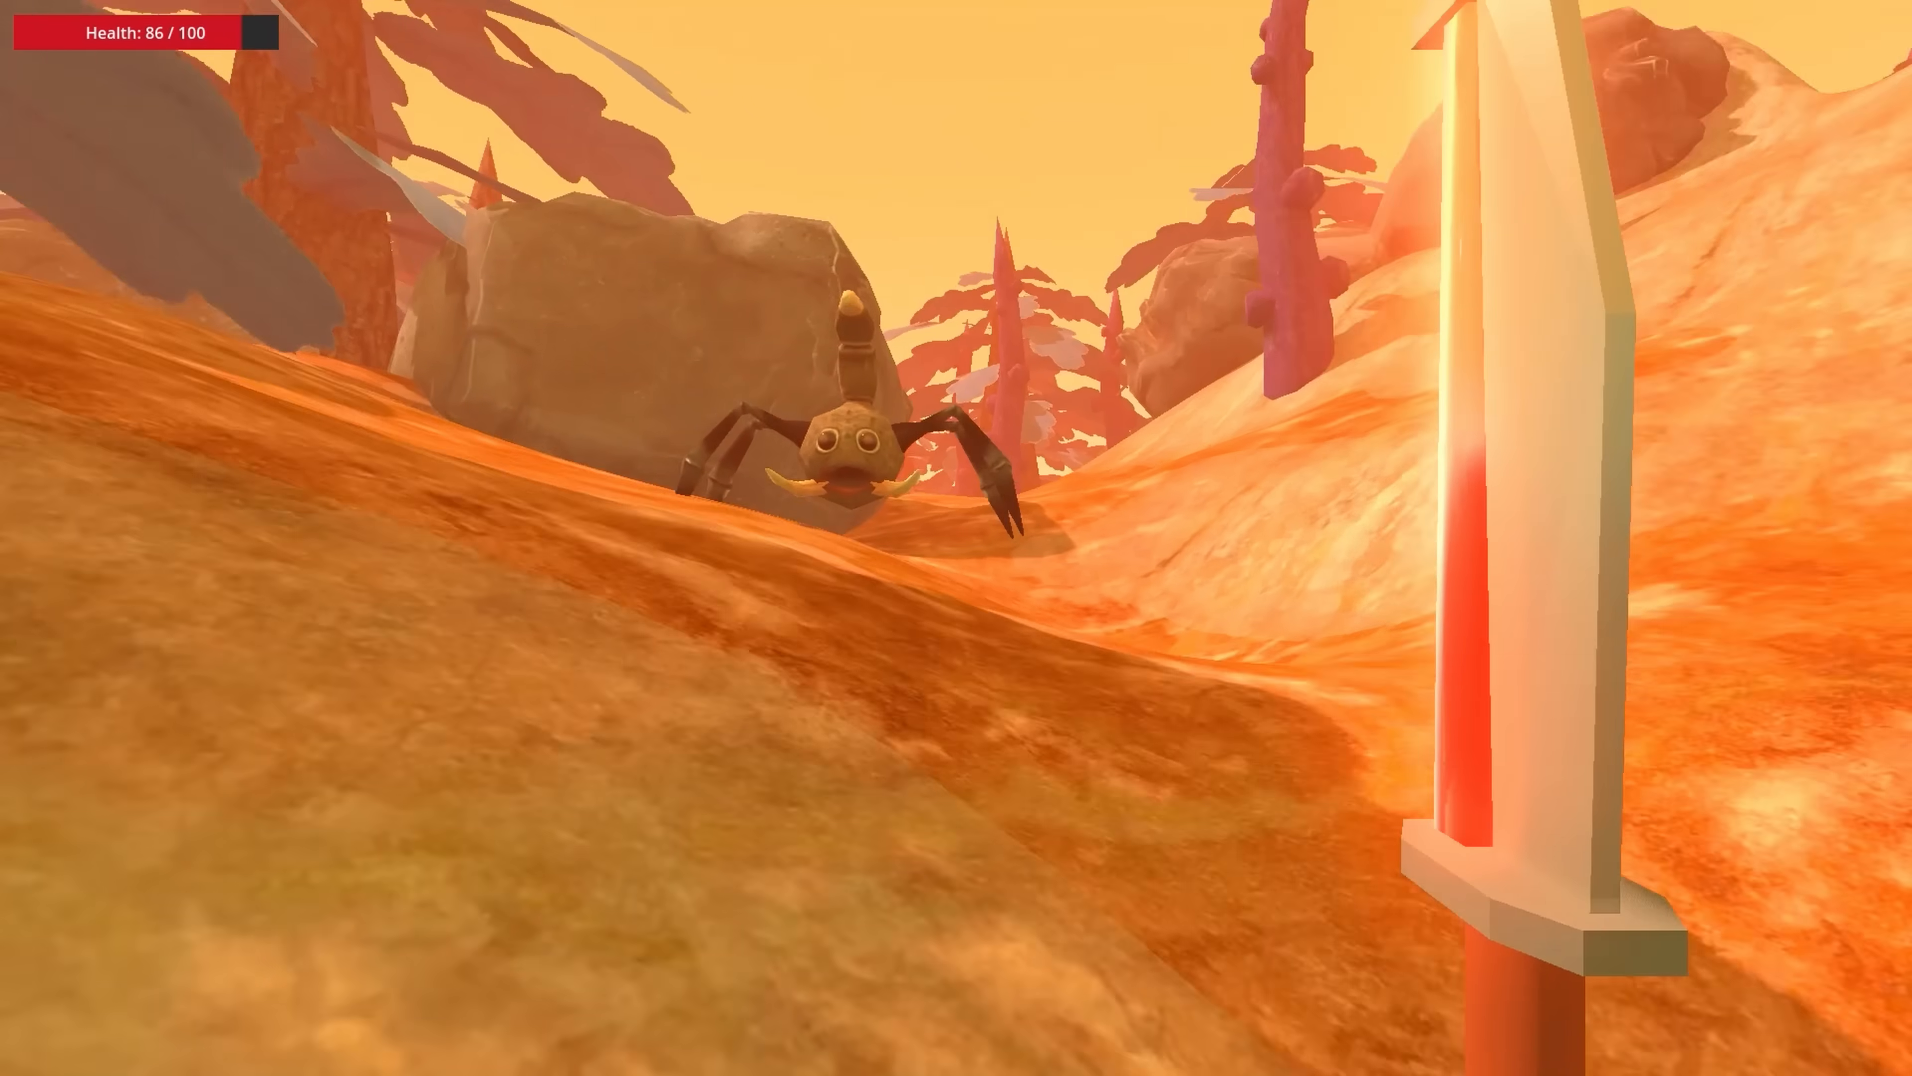
{"action": "left_click", "coordinate": [956, 538]}
{"action": "left_click", "coordinate": [956, 538]}
{"action": "key", "text": "w"}
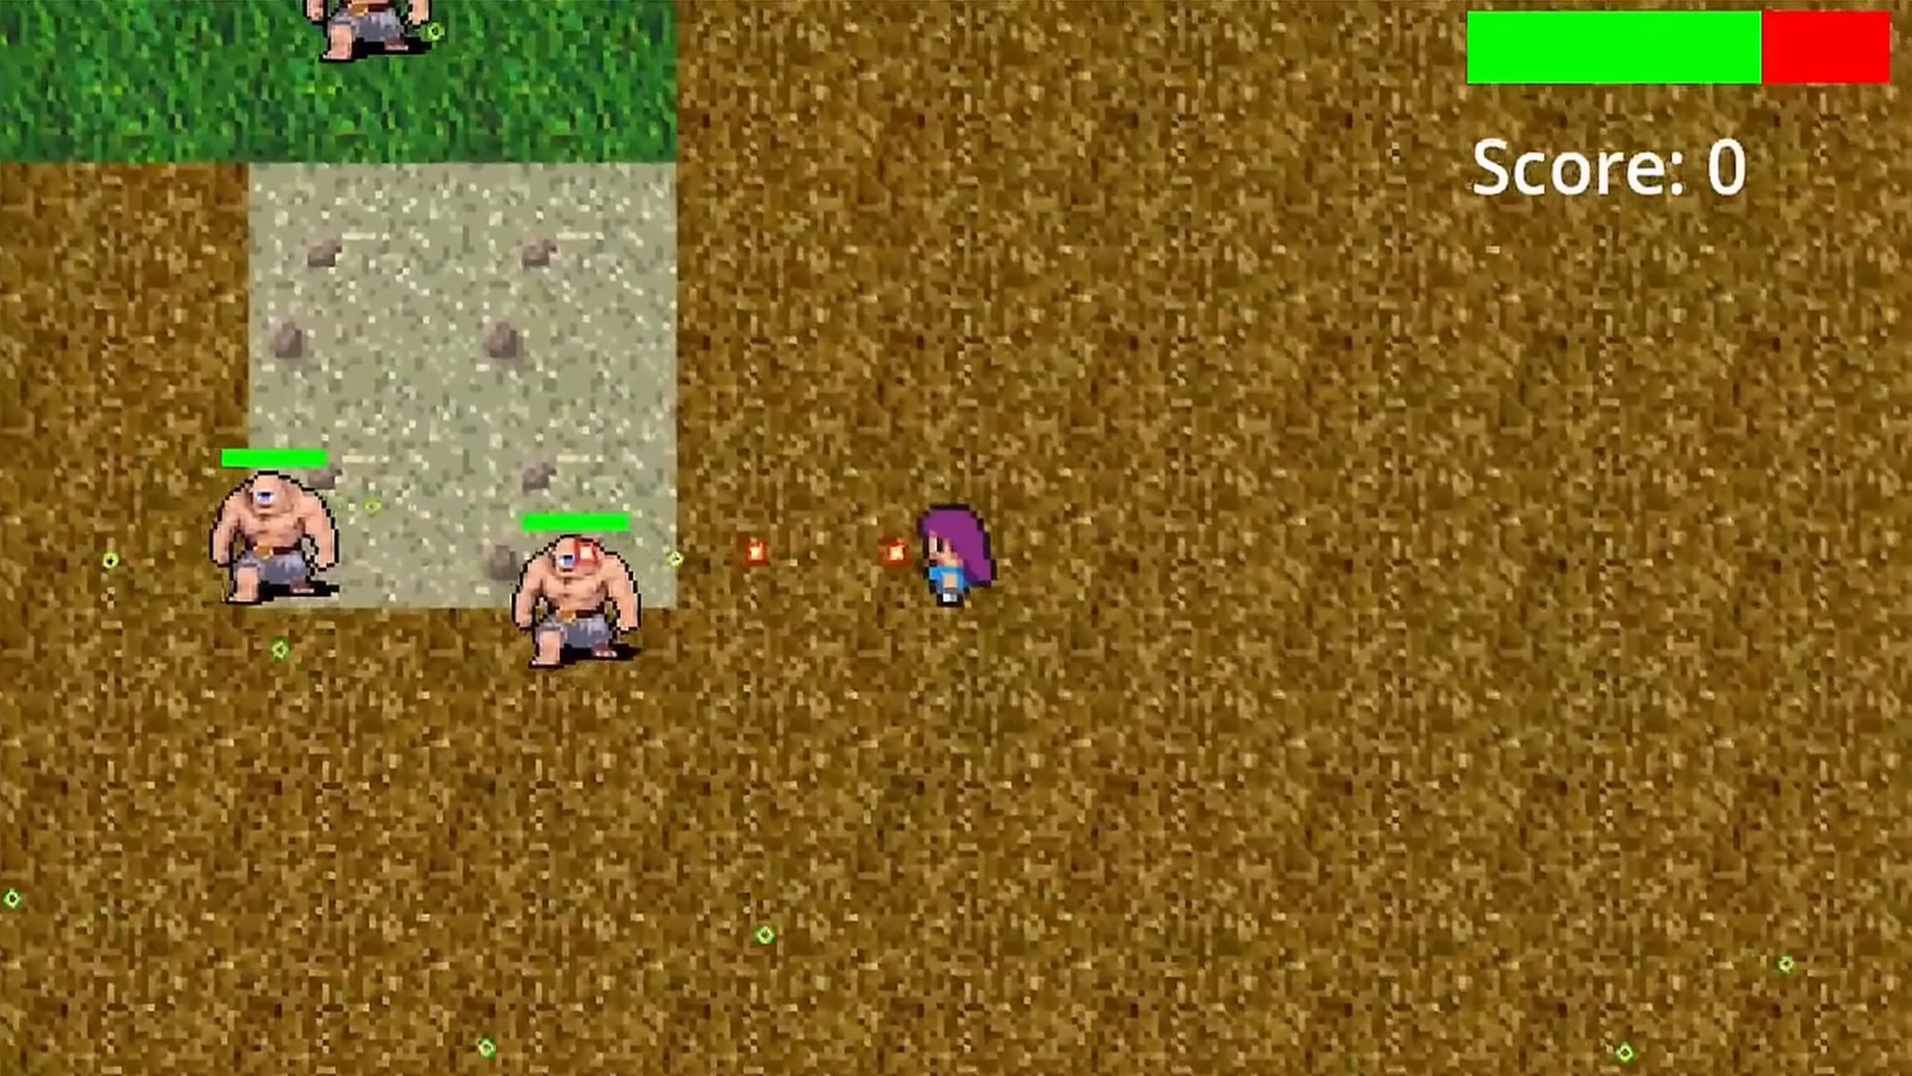
{"action": "key", "text": "Up"}
{"action": "key", "text": "Left"}
{"action": "key", "text": "space"}
{"action": "key", "text": "Up"}
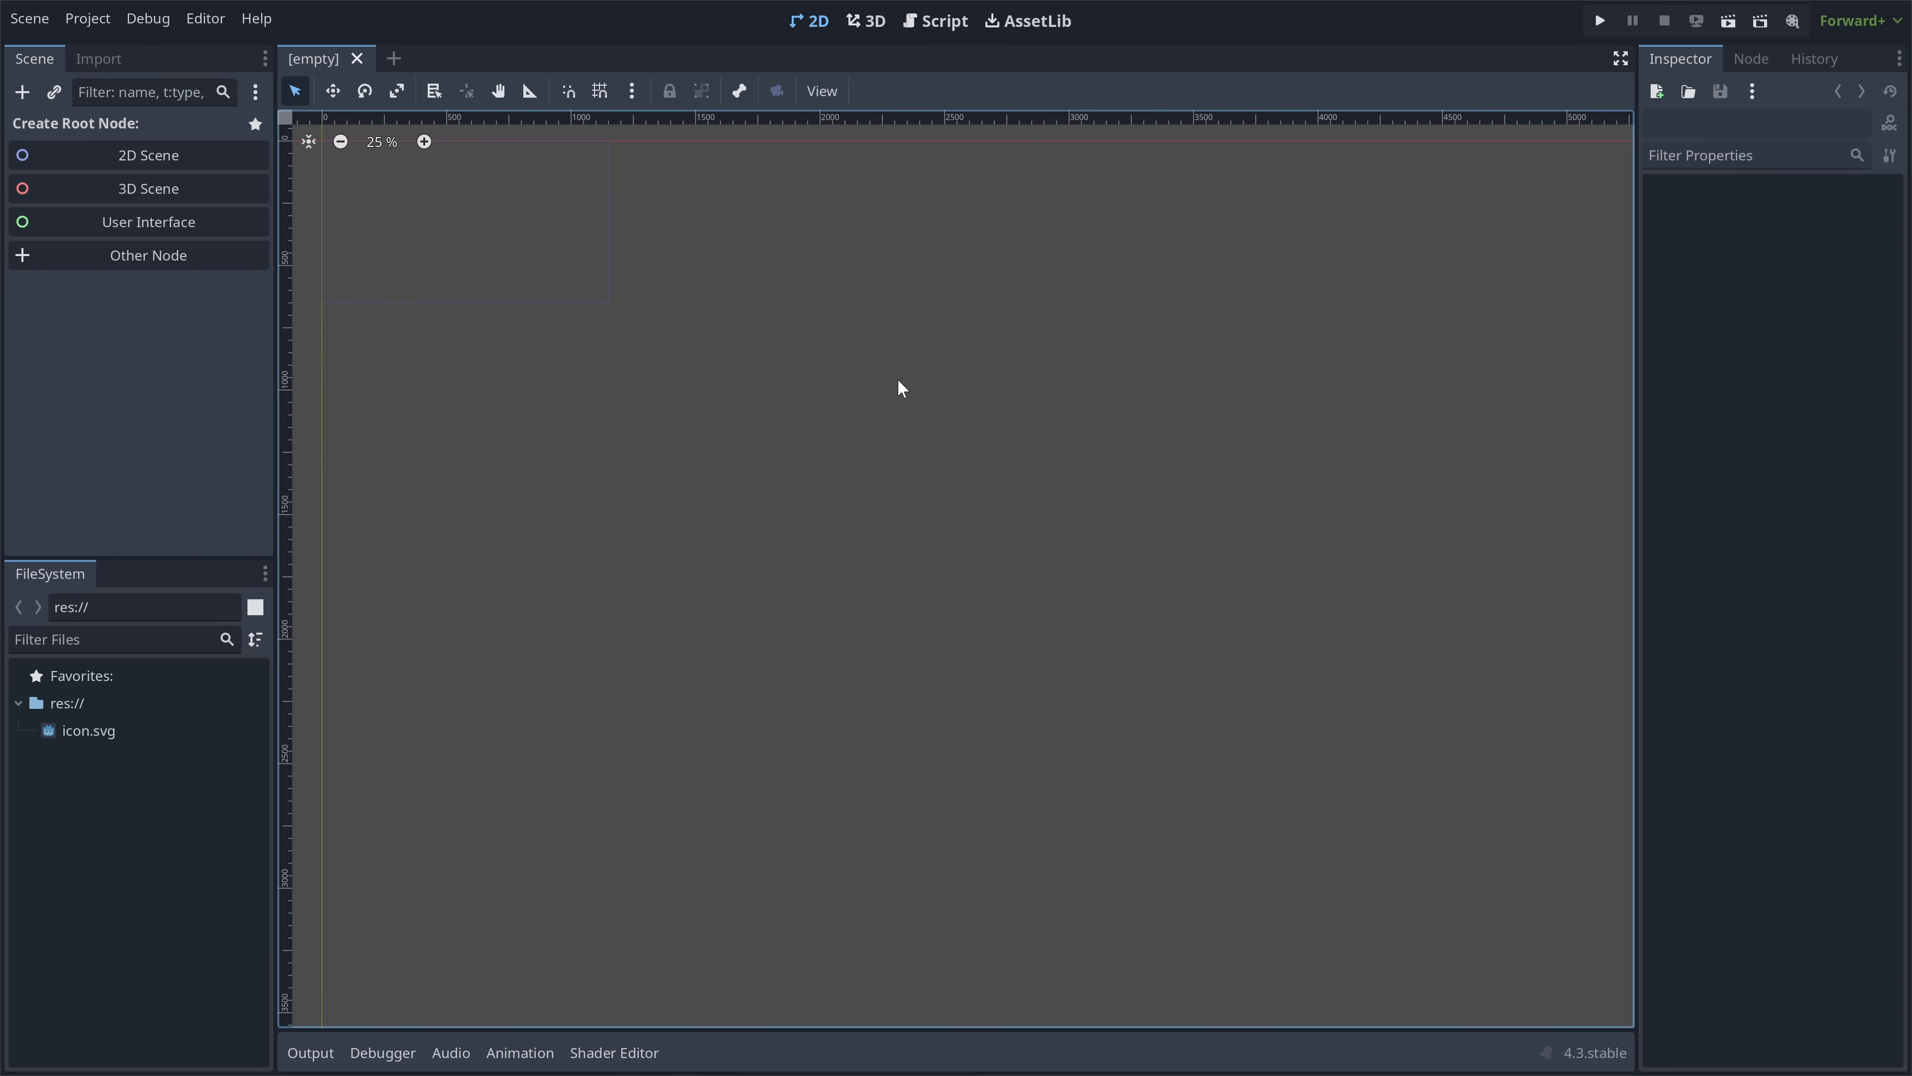
- Create a 3D scene with the root node named Main and save it as main.tscn
{"action": "left_click", "coordinate": [866, 22]}
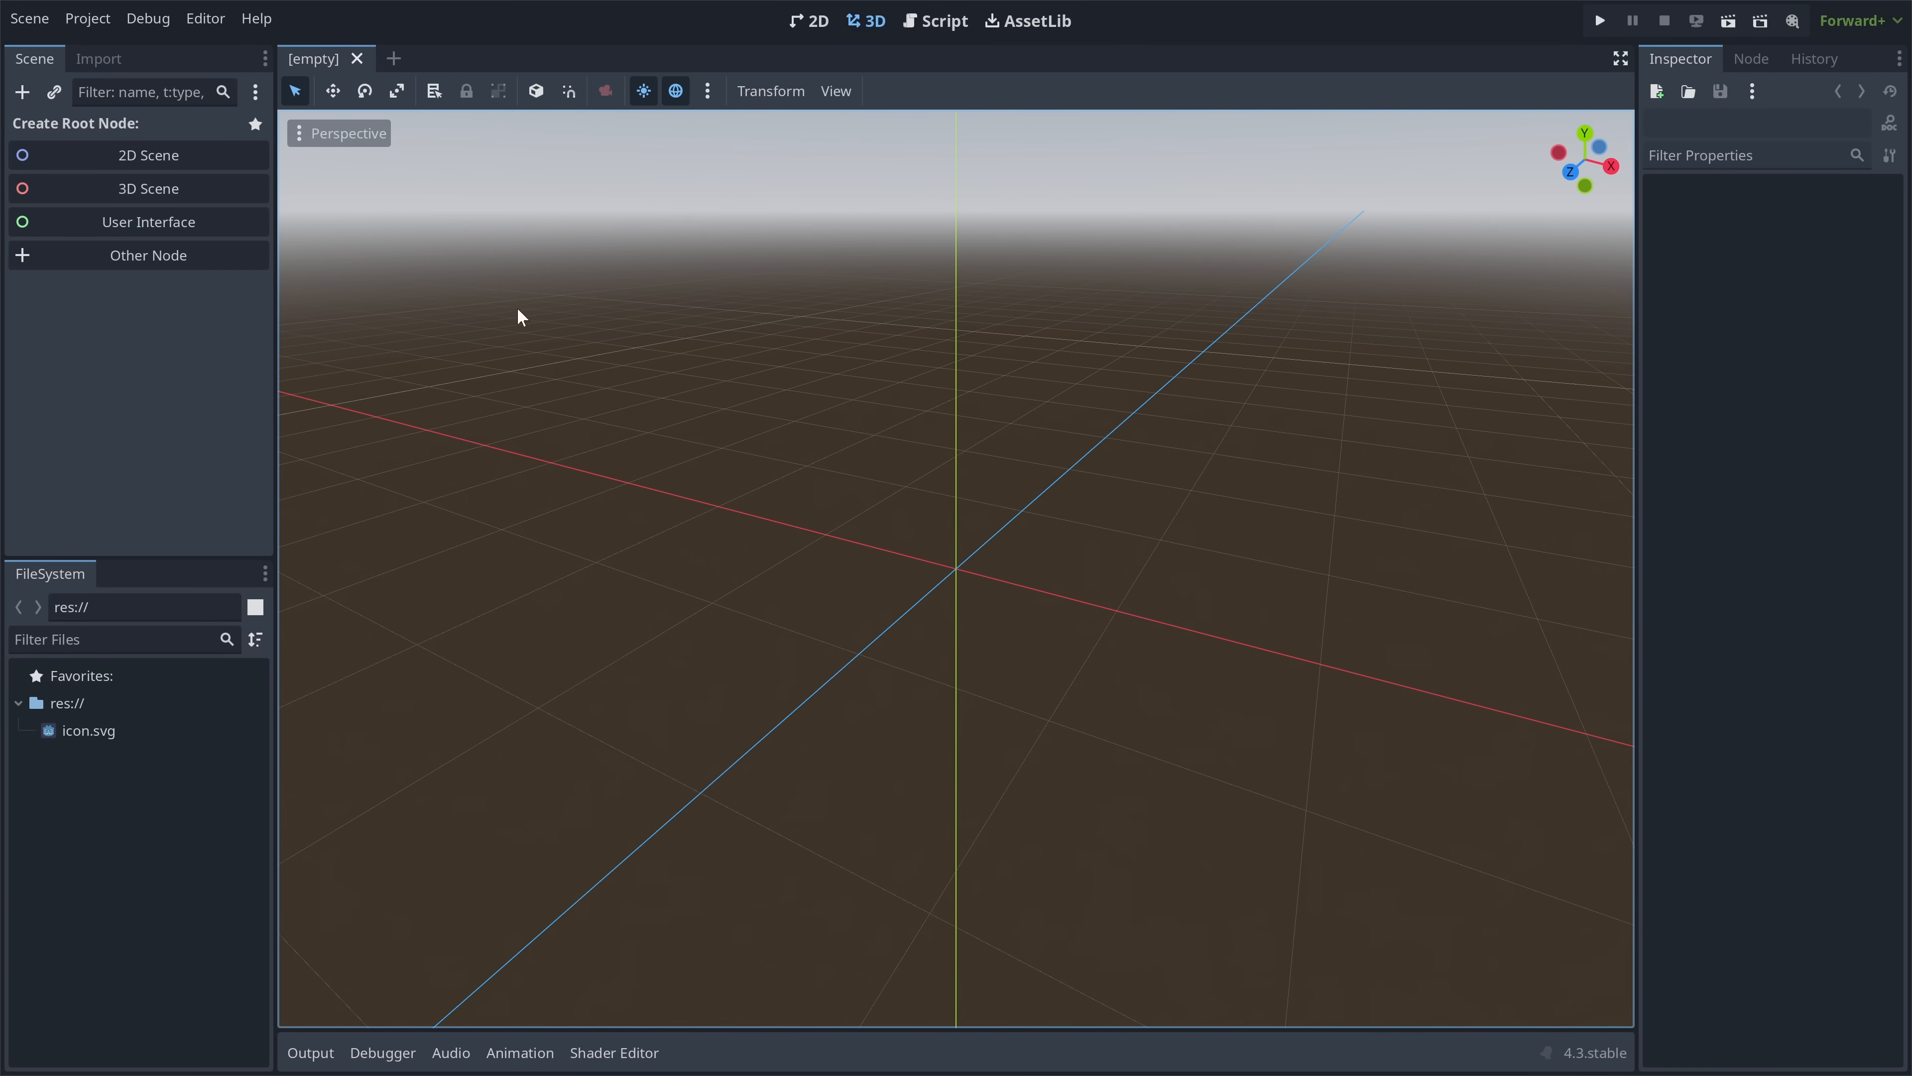
{"action": "left_click", "coordinate": [108, 188]}
{"action": "type", "text": "Main"}
{"action": "key", "text": "Return"}
{"action": "key", "text": "ctrl+s"}
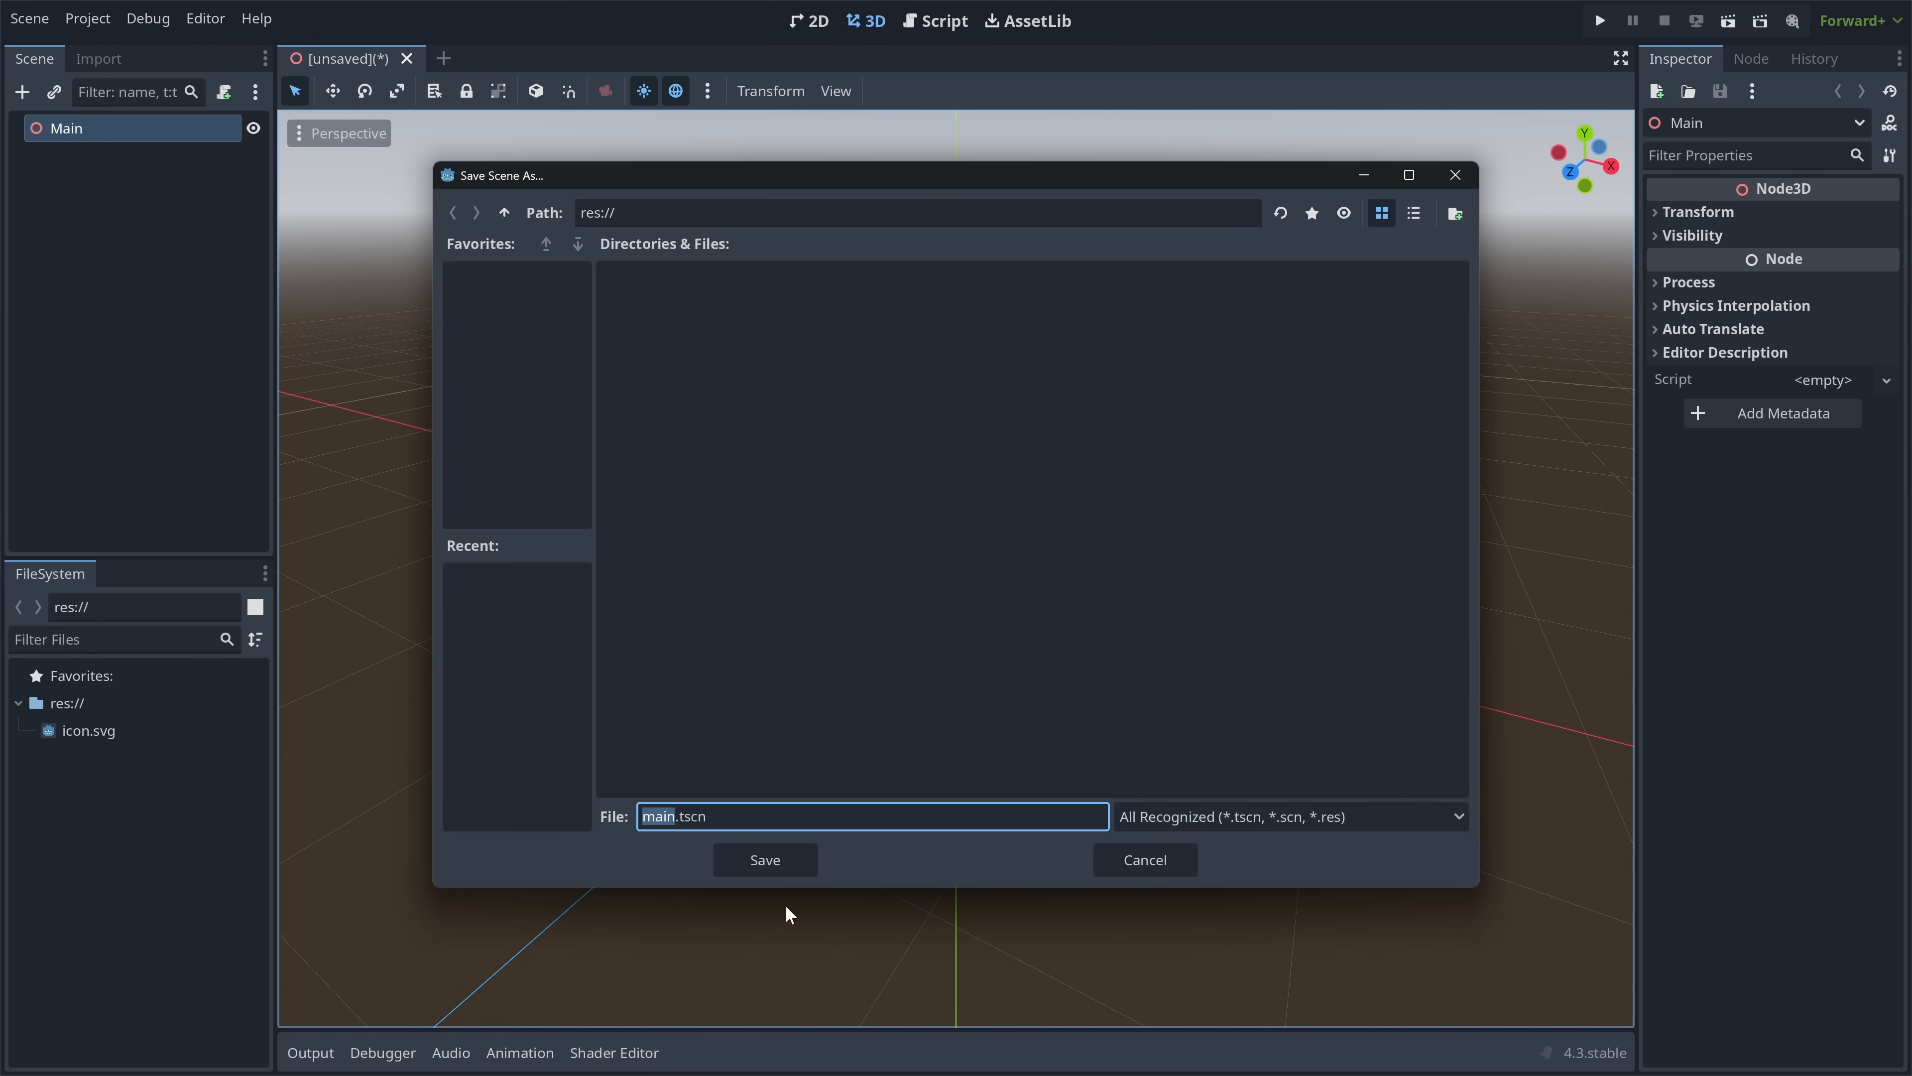
{"action": "left_click", "coordinate": [760, 864]}
- Add a MeshInstance3D node under Main and assign it a new BoxMesh
{"action": "left_click", "coordinate": [22, 91]}
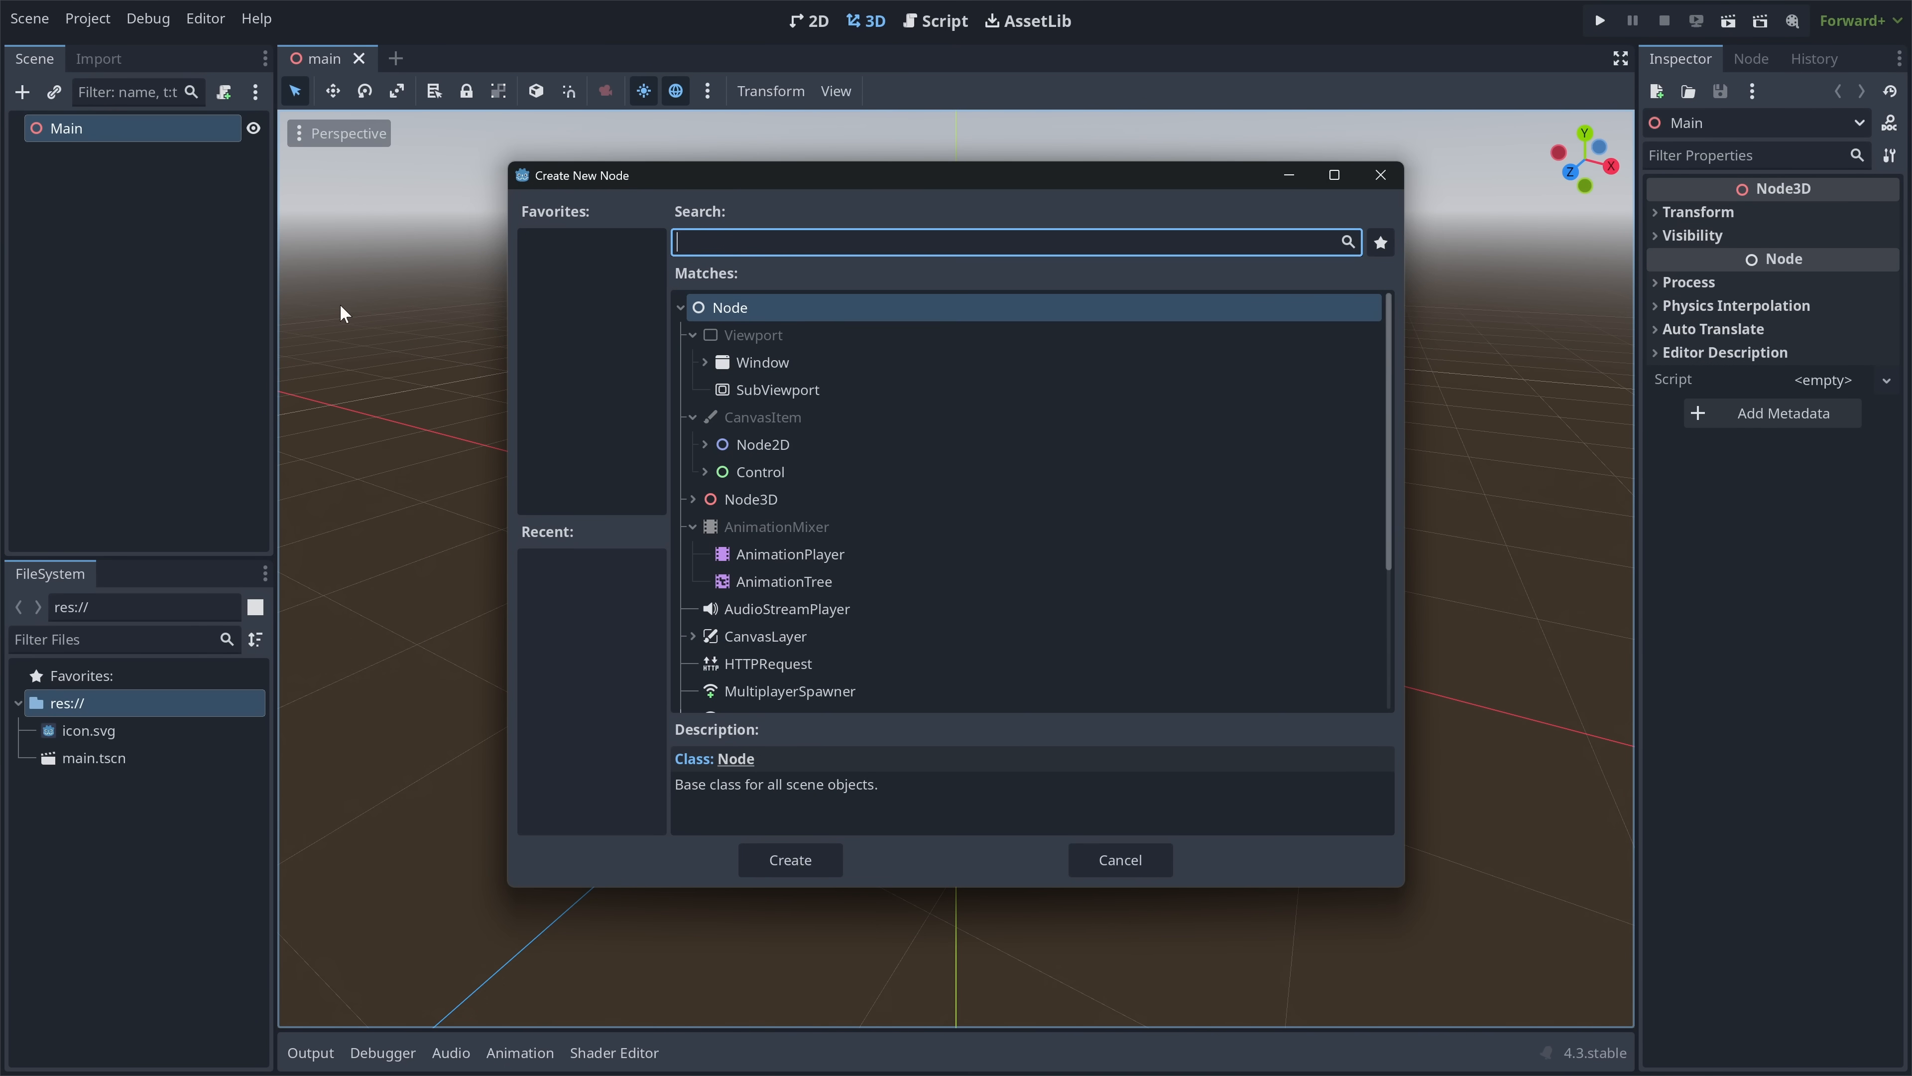
{"action": "type", "text": "meshinst"}
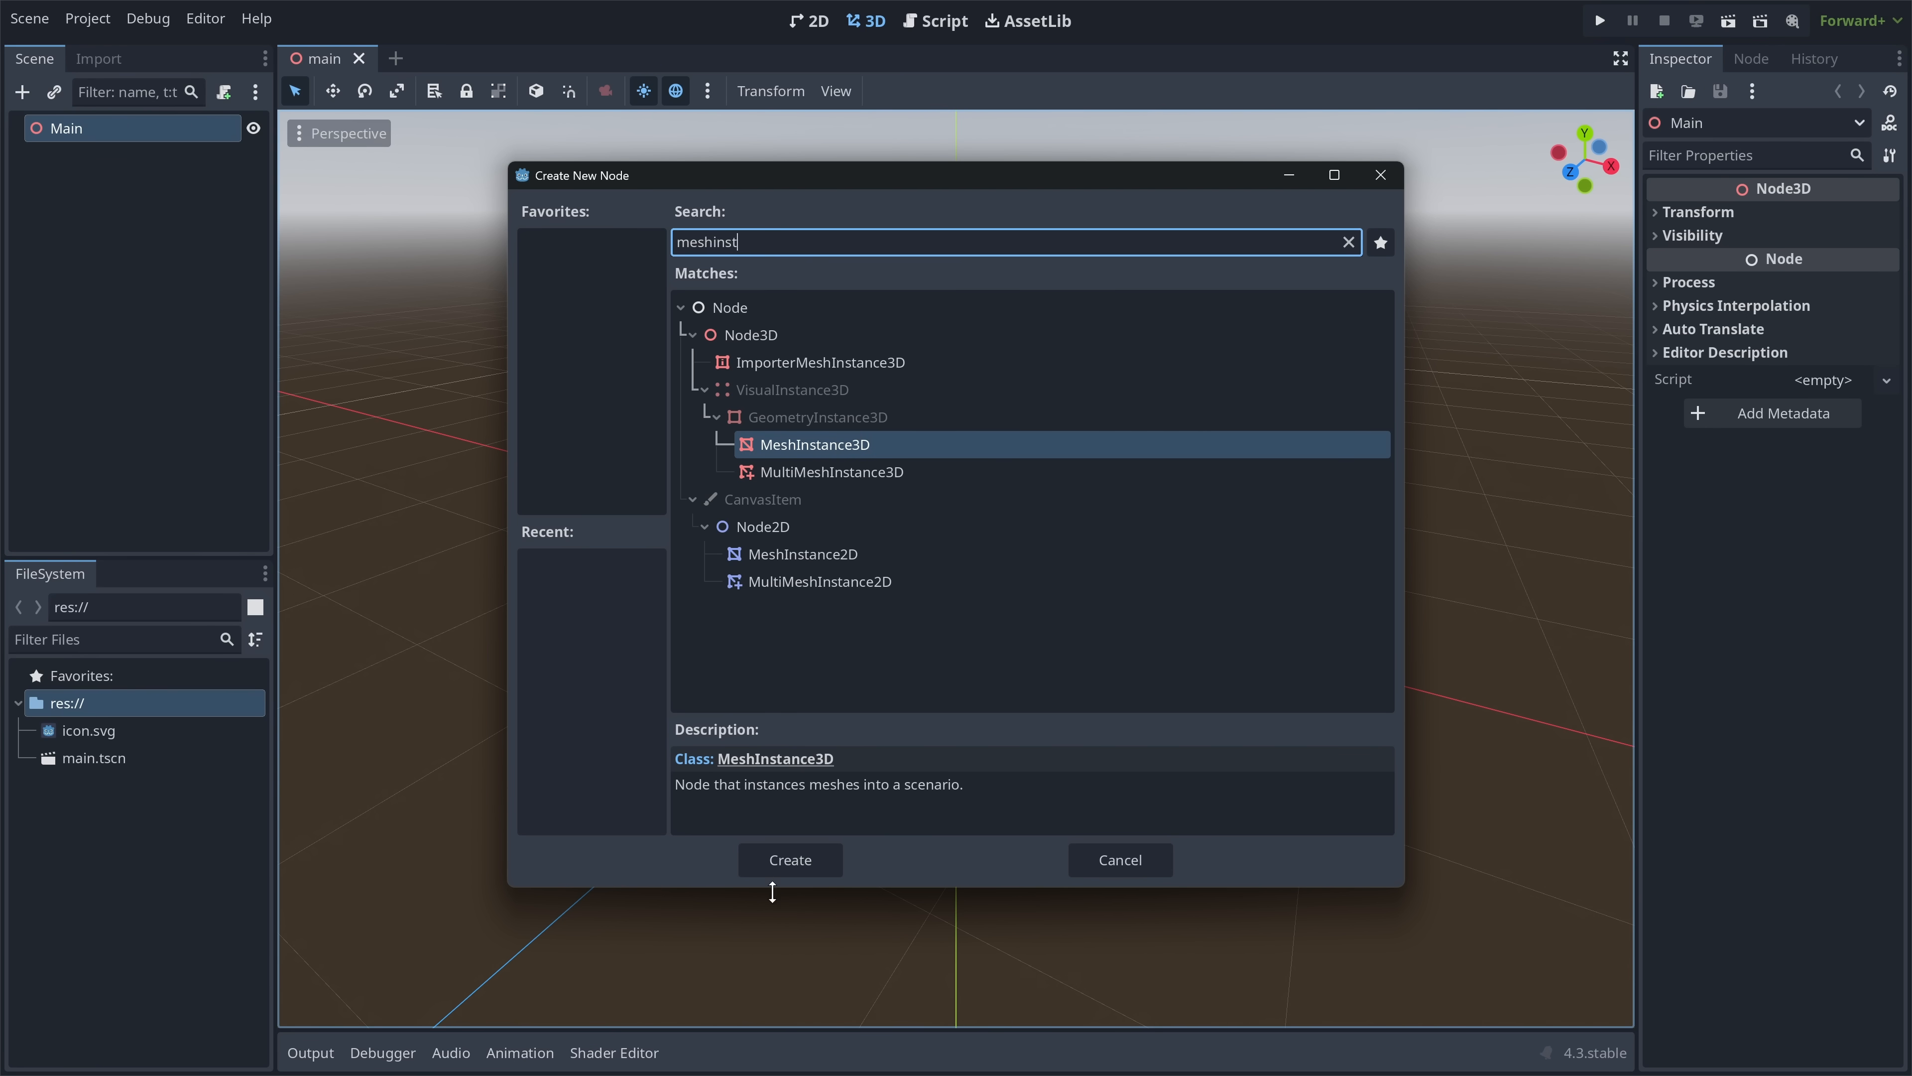
{"action": "left_click", "coordinate": [779, 860]}
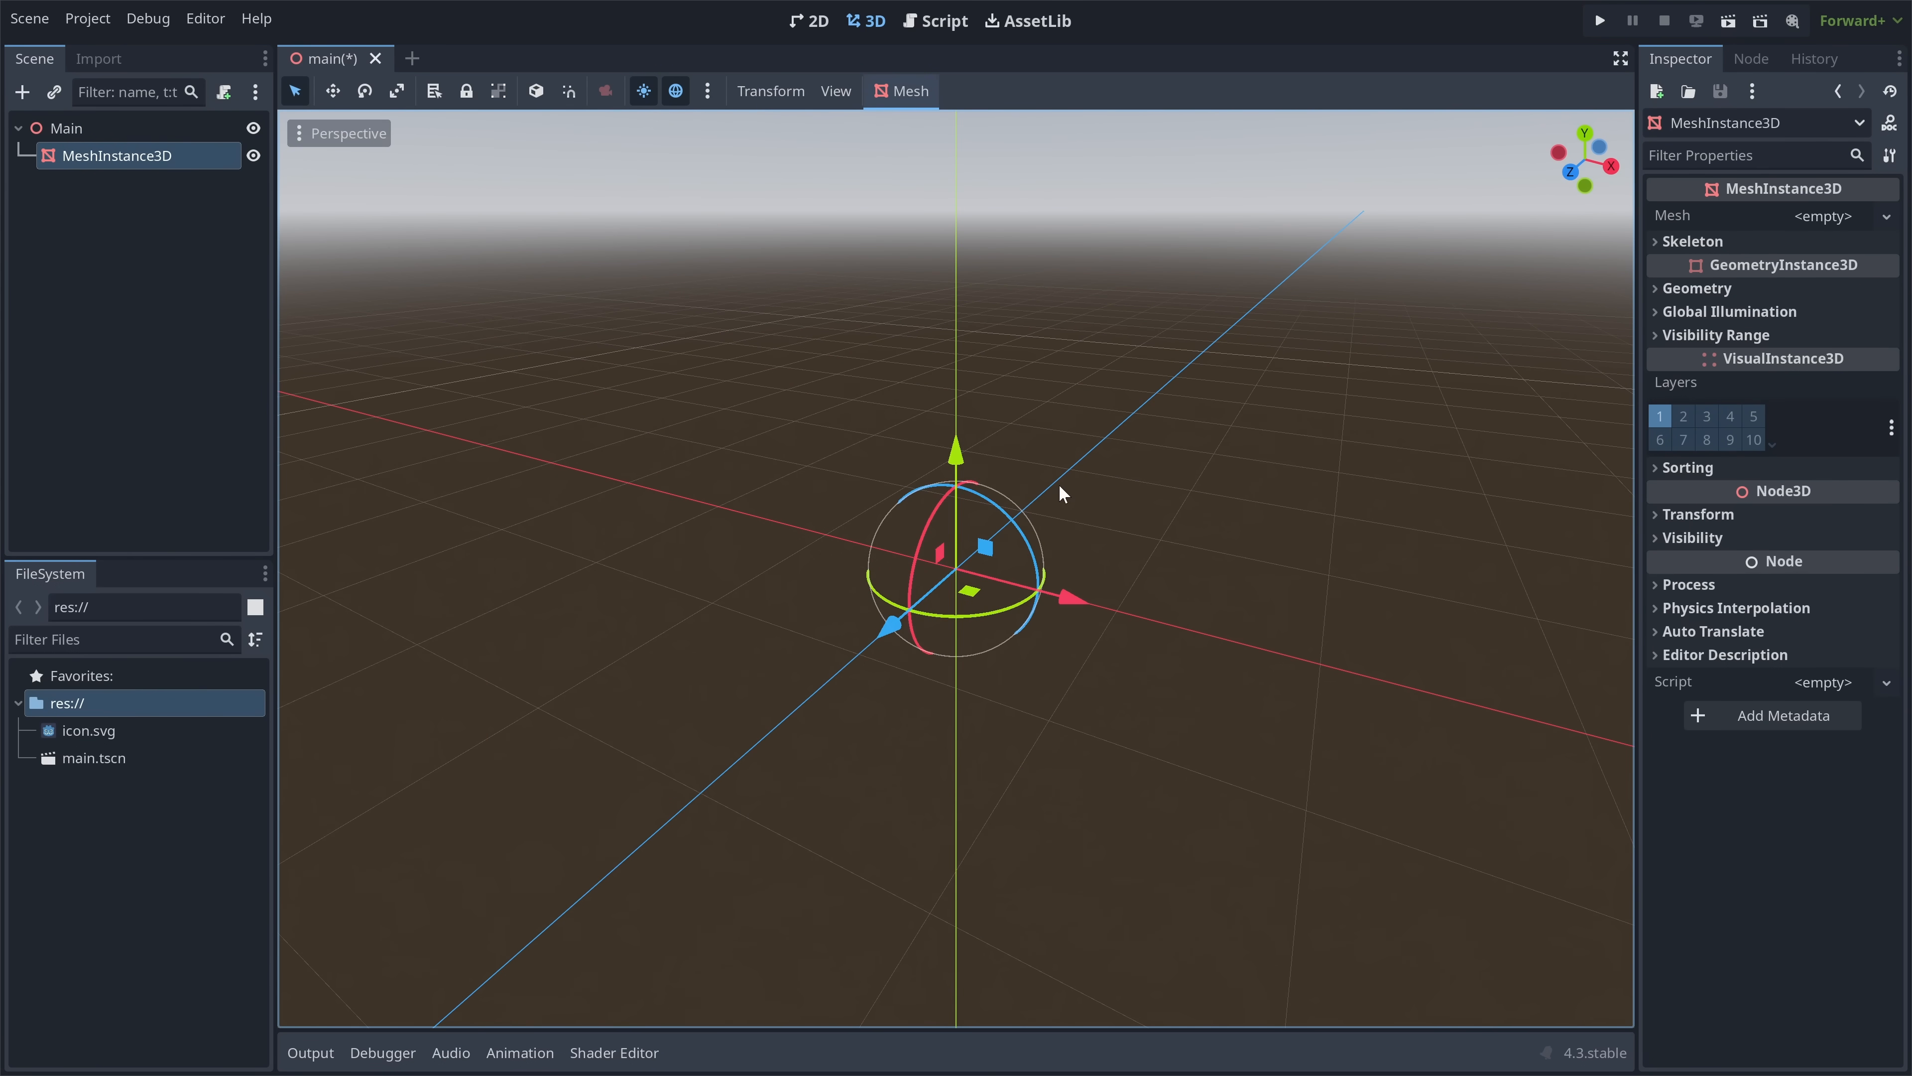
{"action": "left_click", "coordinate": [1887, 216]}
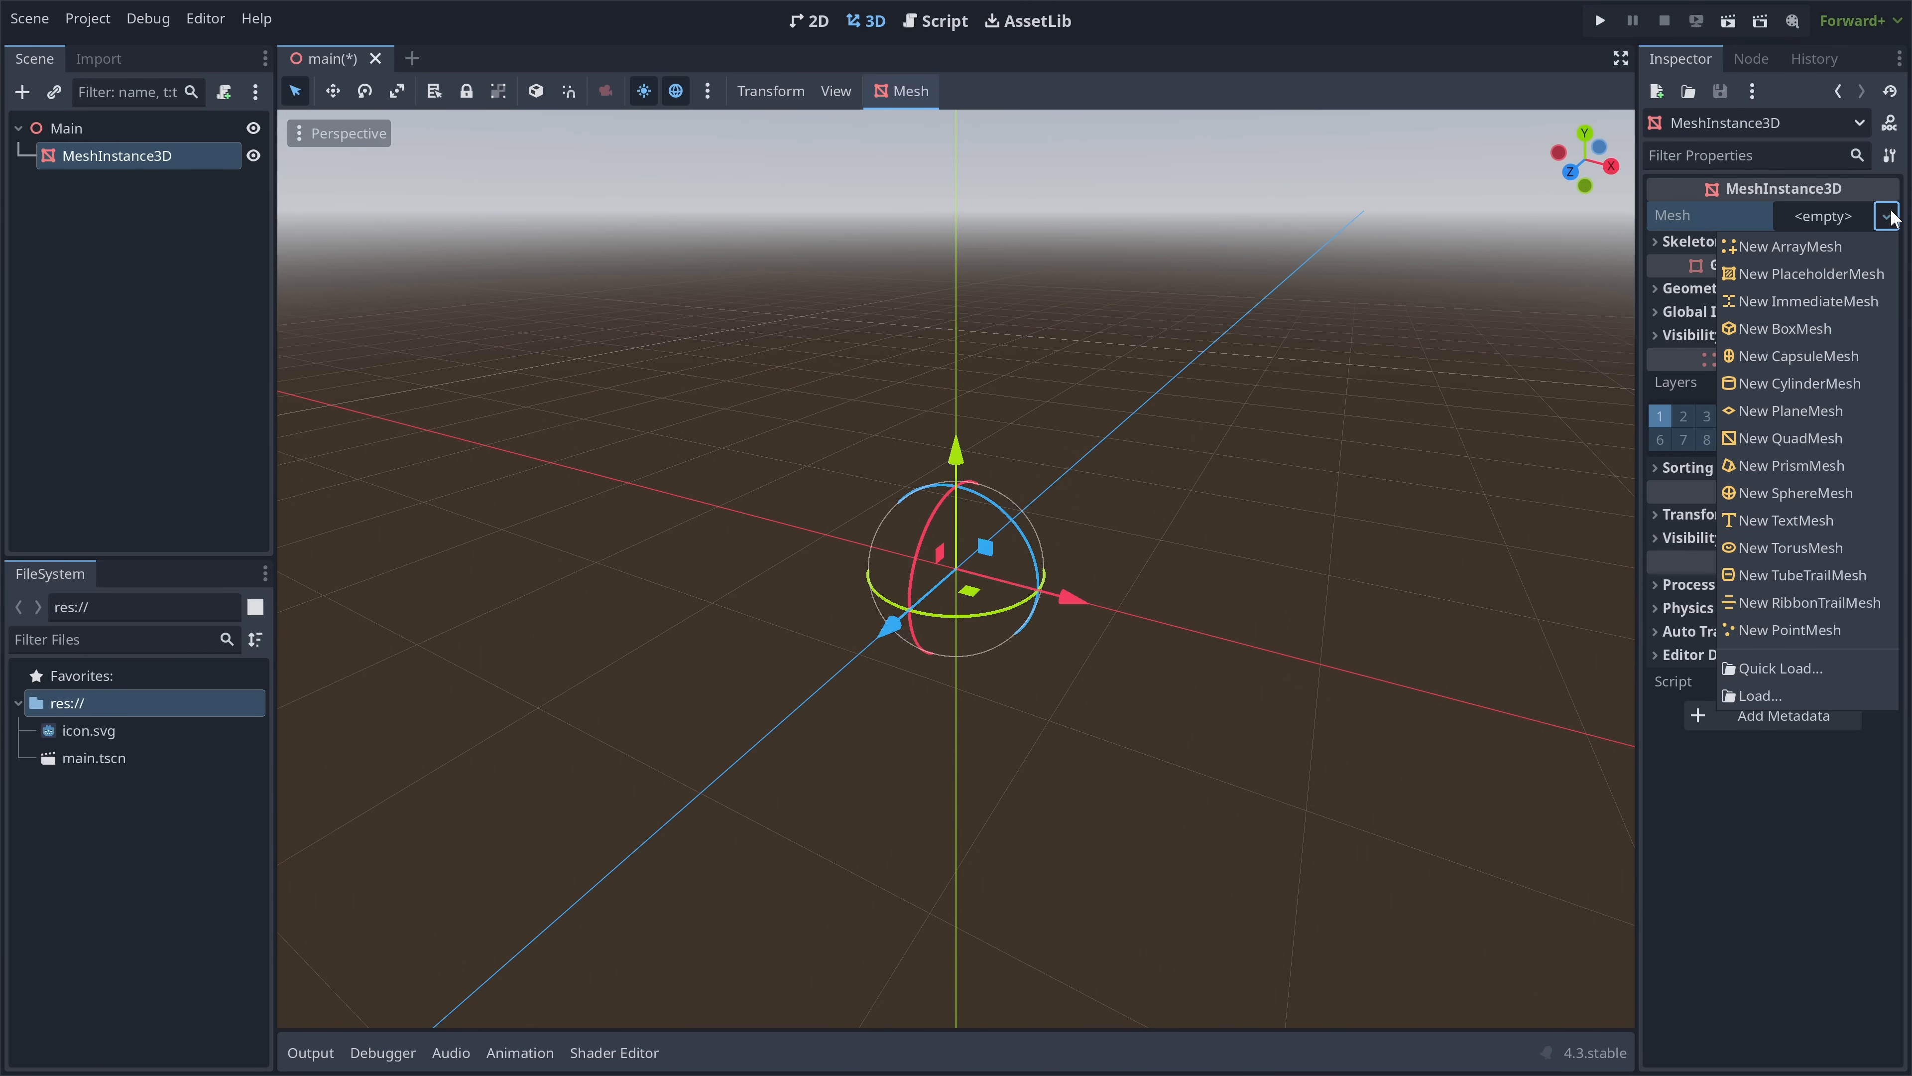
{"action": "left_click", "coordinate": [1833, 330]}
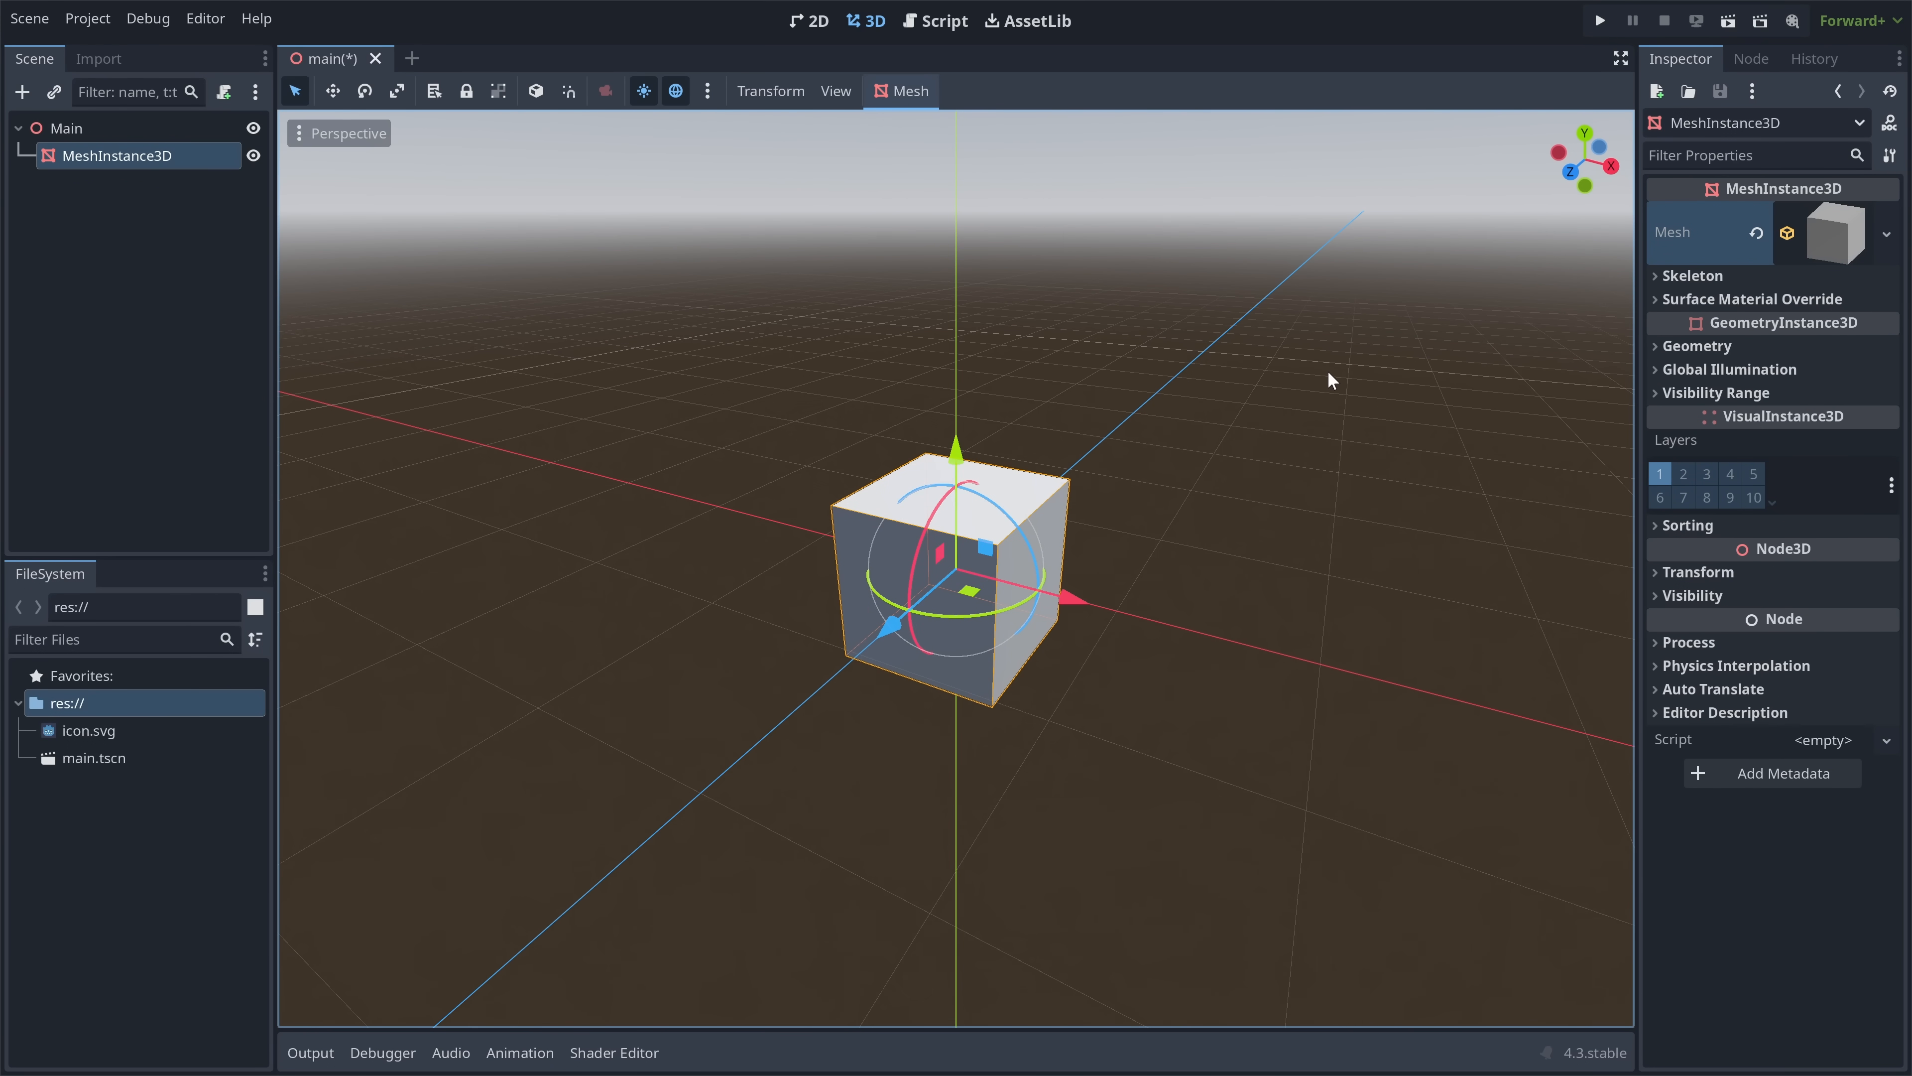
- View the box from different angles and distances by orbiting, zooming and panning the viewport
{"action": "middle_click_drag", "start_coordinate": [1320, 389], "coordinate": [1136, 482]}
{"action": "scroll", "coordinate": [1016, 501], "scroll_direction": "down", "scroll_amount": 8}
{"action": "scroll", "coordinate": [1018, 501], "scroll_direction": "up", "scroll_amount": 10}
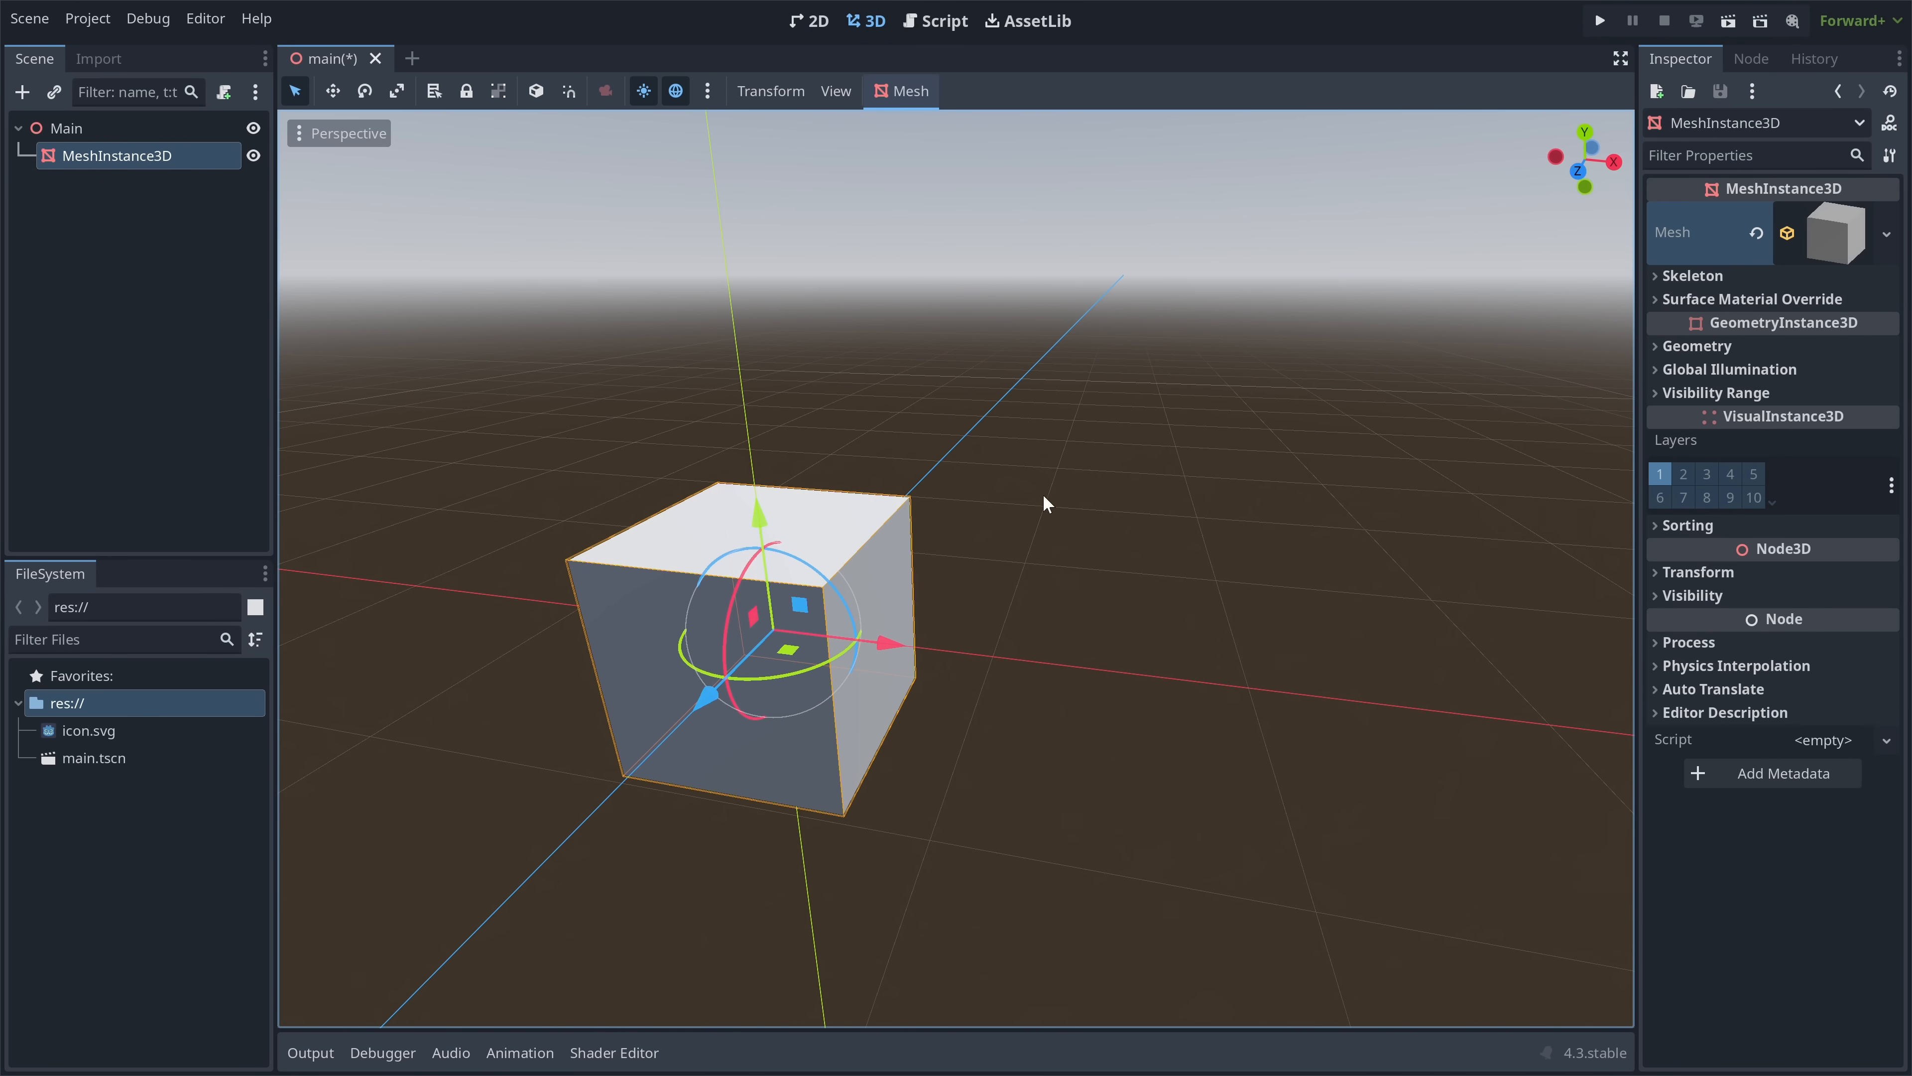
{"action": "scroll", "coordinate": [1038, 497], "scroll_direction": "down", "scroll_amount": 5}
{"action": "middle_click_drag", "start_coordinate": [1135, 469], "coordinate": [1035, 482]}
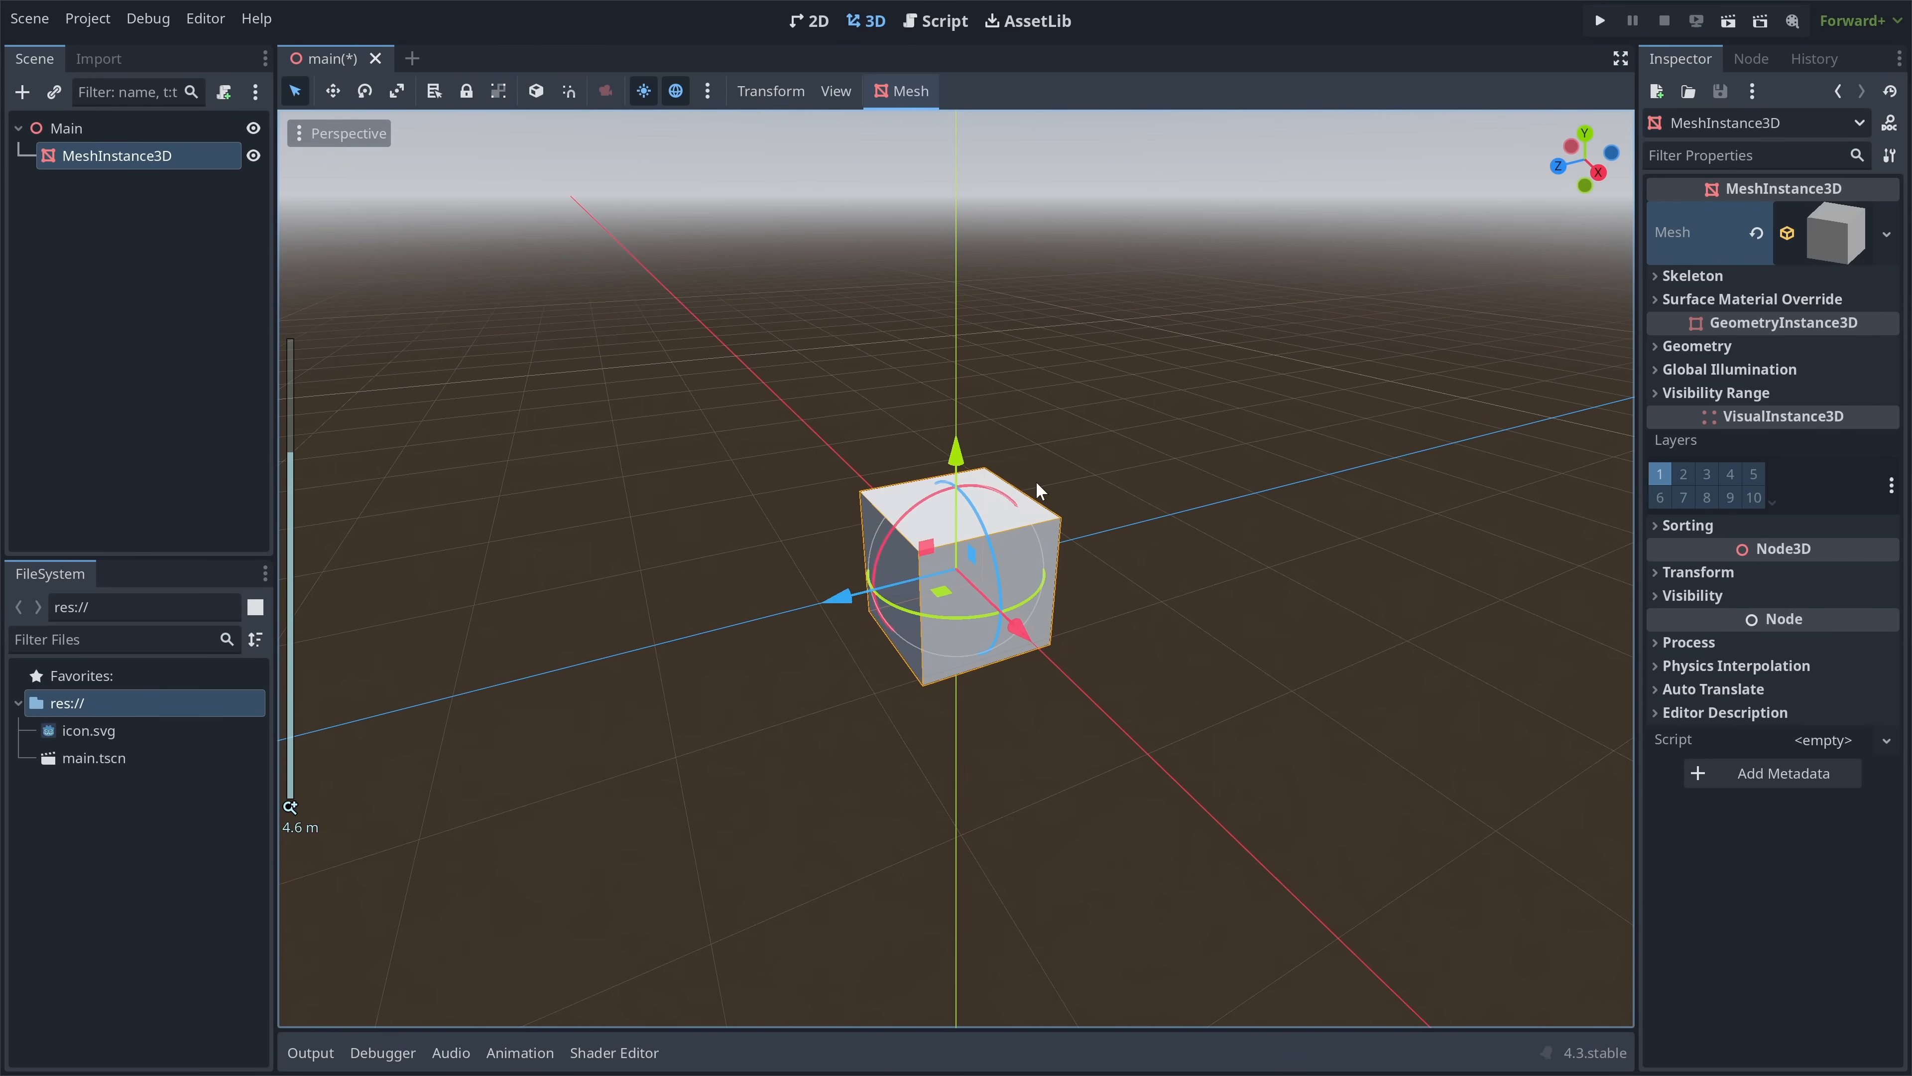
- Fly through the 3D viewport around the box and focus the view back on it
{"action": "right_click_drag", "start_coordinate": [1048, 408], "coordinate": [1806, 420]}
{"action": "key", "text": "w"}
{"action": "key", "text": "a"}
{"action": "key", "text": "s"}
{"action": "key", "text": "w"}
{"action": "key", "text": "s"}
{"action": "key", "text": "a"}
{"action": "key", "text": "d"}
{"action": "key", "text": "d"}
{"action": "key", "text": "w"}
{"action": "key", "text": "a"}
{"action": "key", "text": "s"}
{"action": "key", "text": "a"}
{"action": "right_click_drag", "start_coordinate": [980, 408], "coordinate": [1356, 408]}
{"action": "key", "text": "f"}
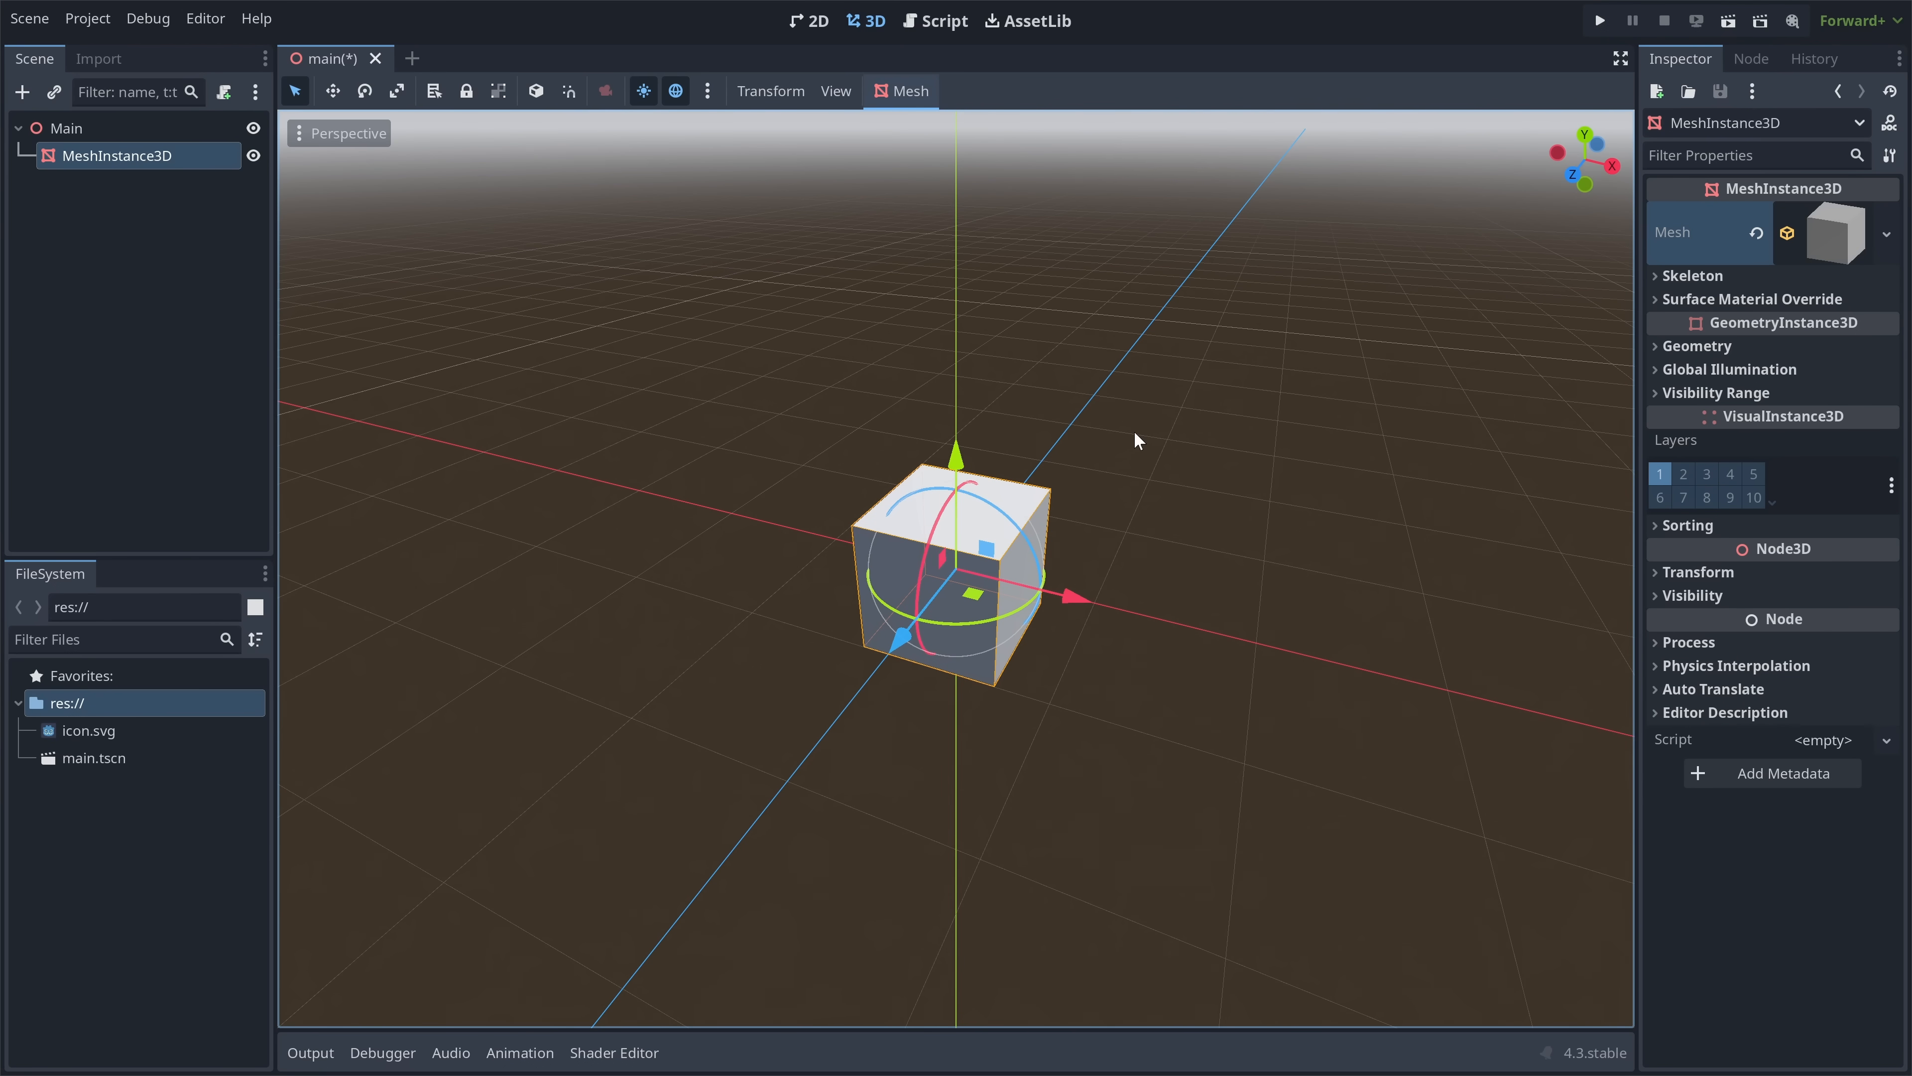
- Review the BoxMesh's properties, and show the MeshInstance3D's transform values
{"action": "left_click", "coordinate": [1824, 255]}
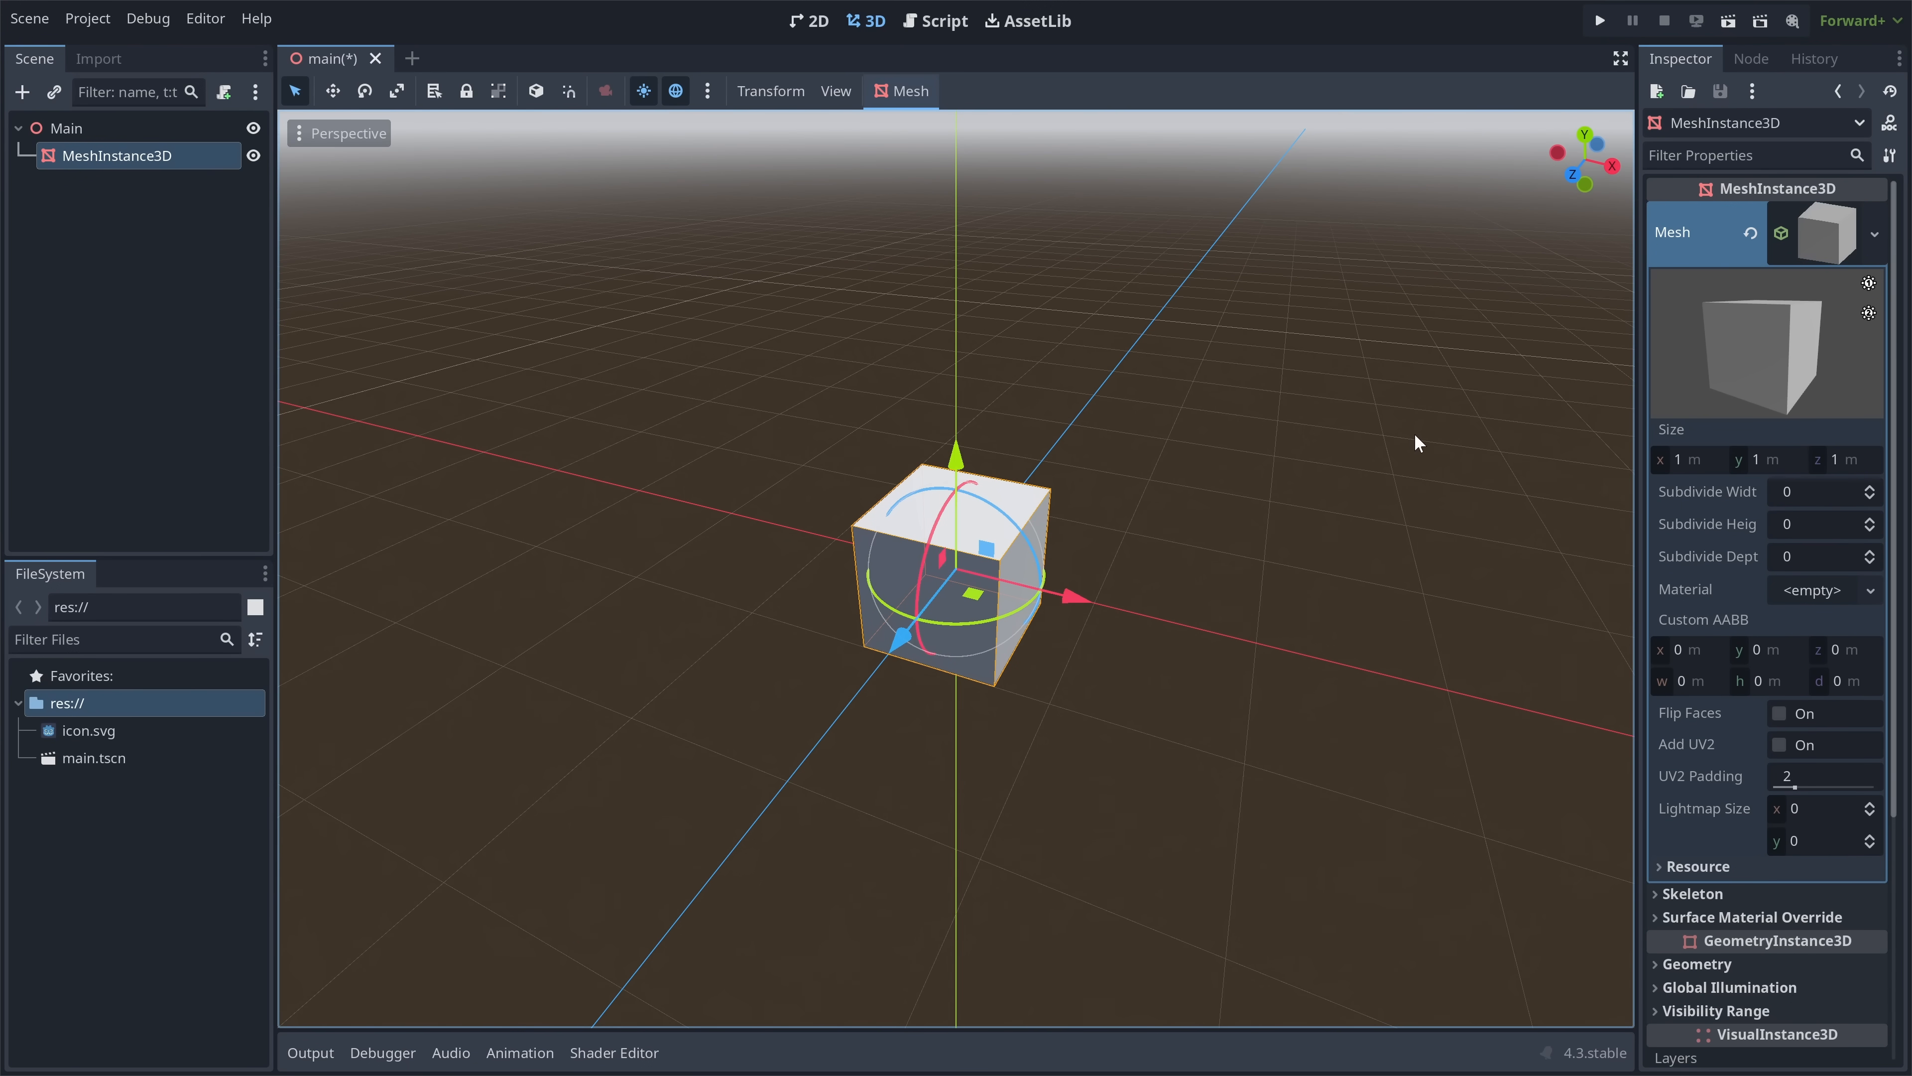
{"action": "left_click", "coordinate": [1812, 238]}
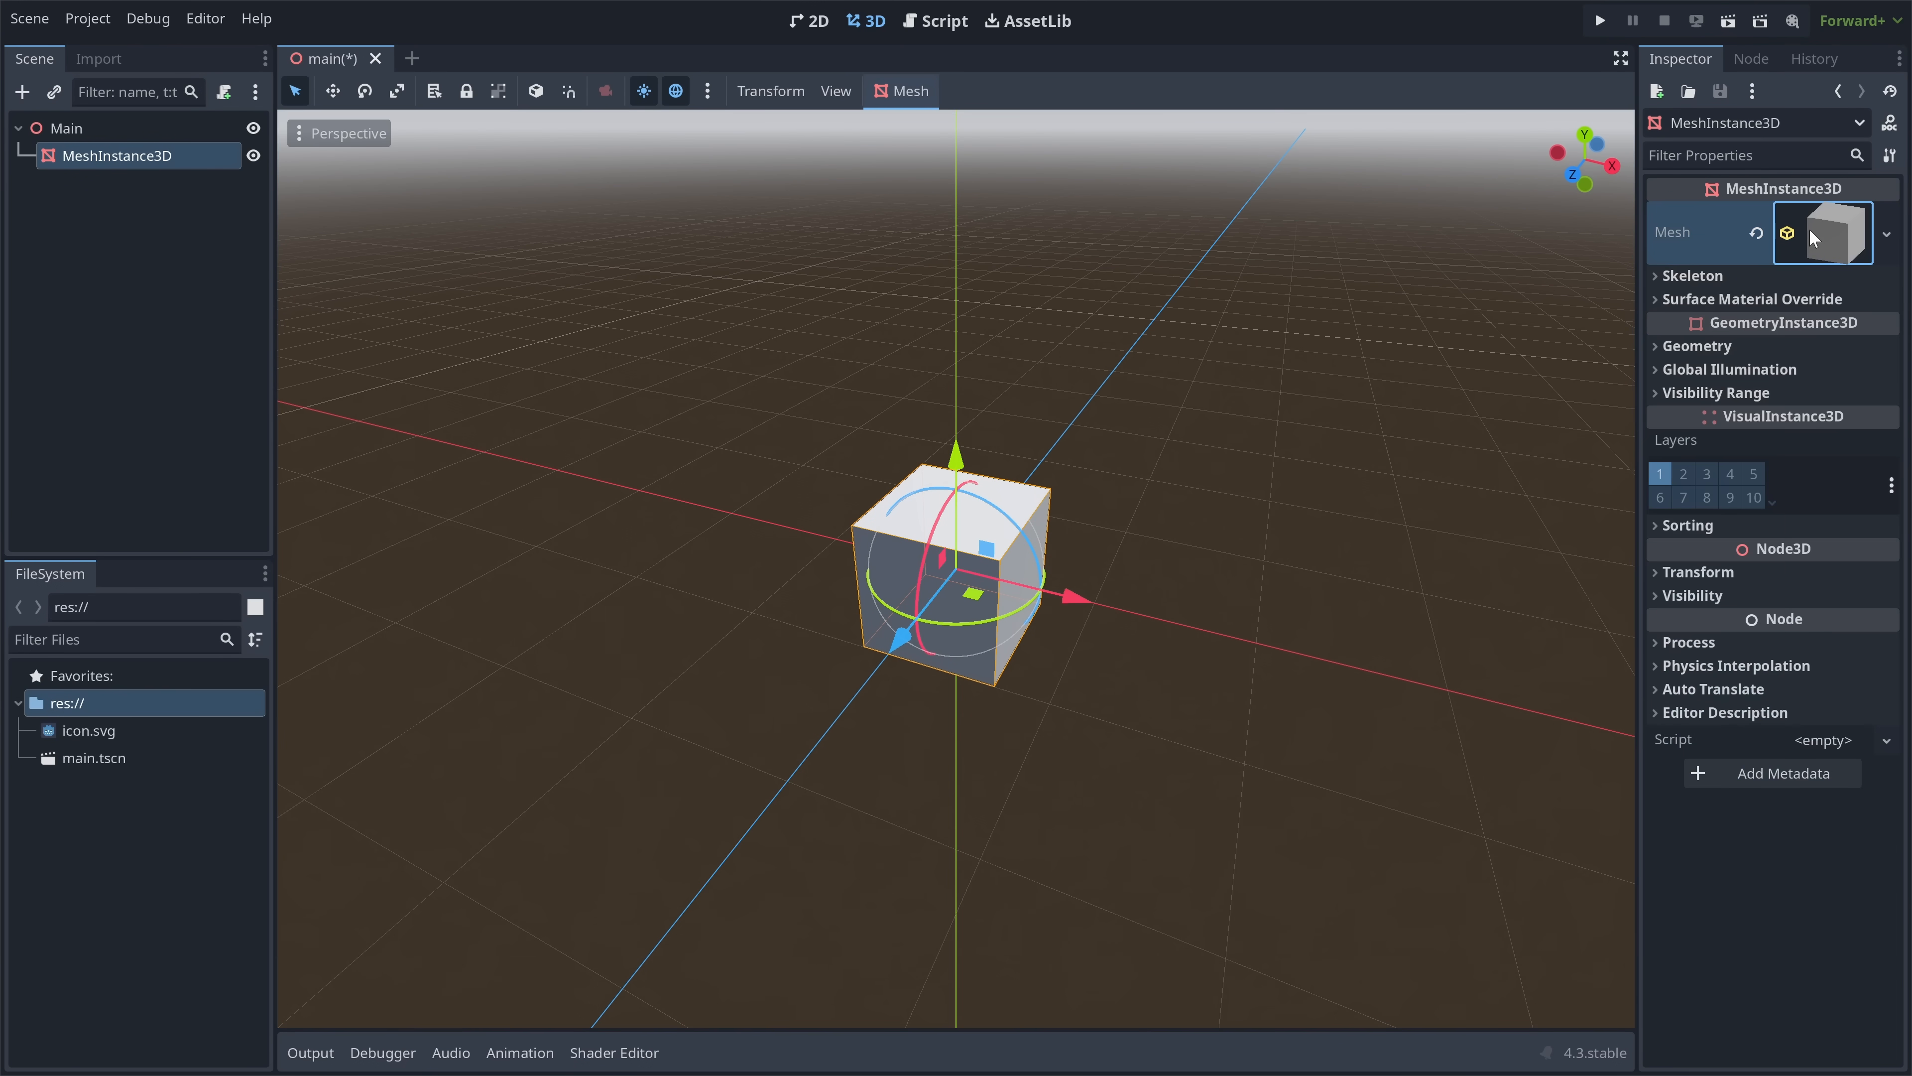
{"action": "left_click", "coordinate": [1724, 574]}
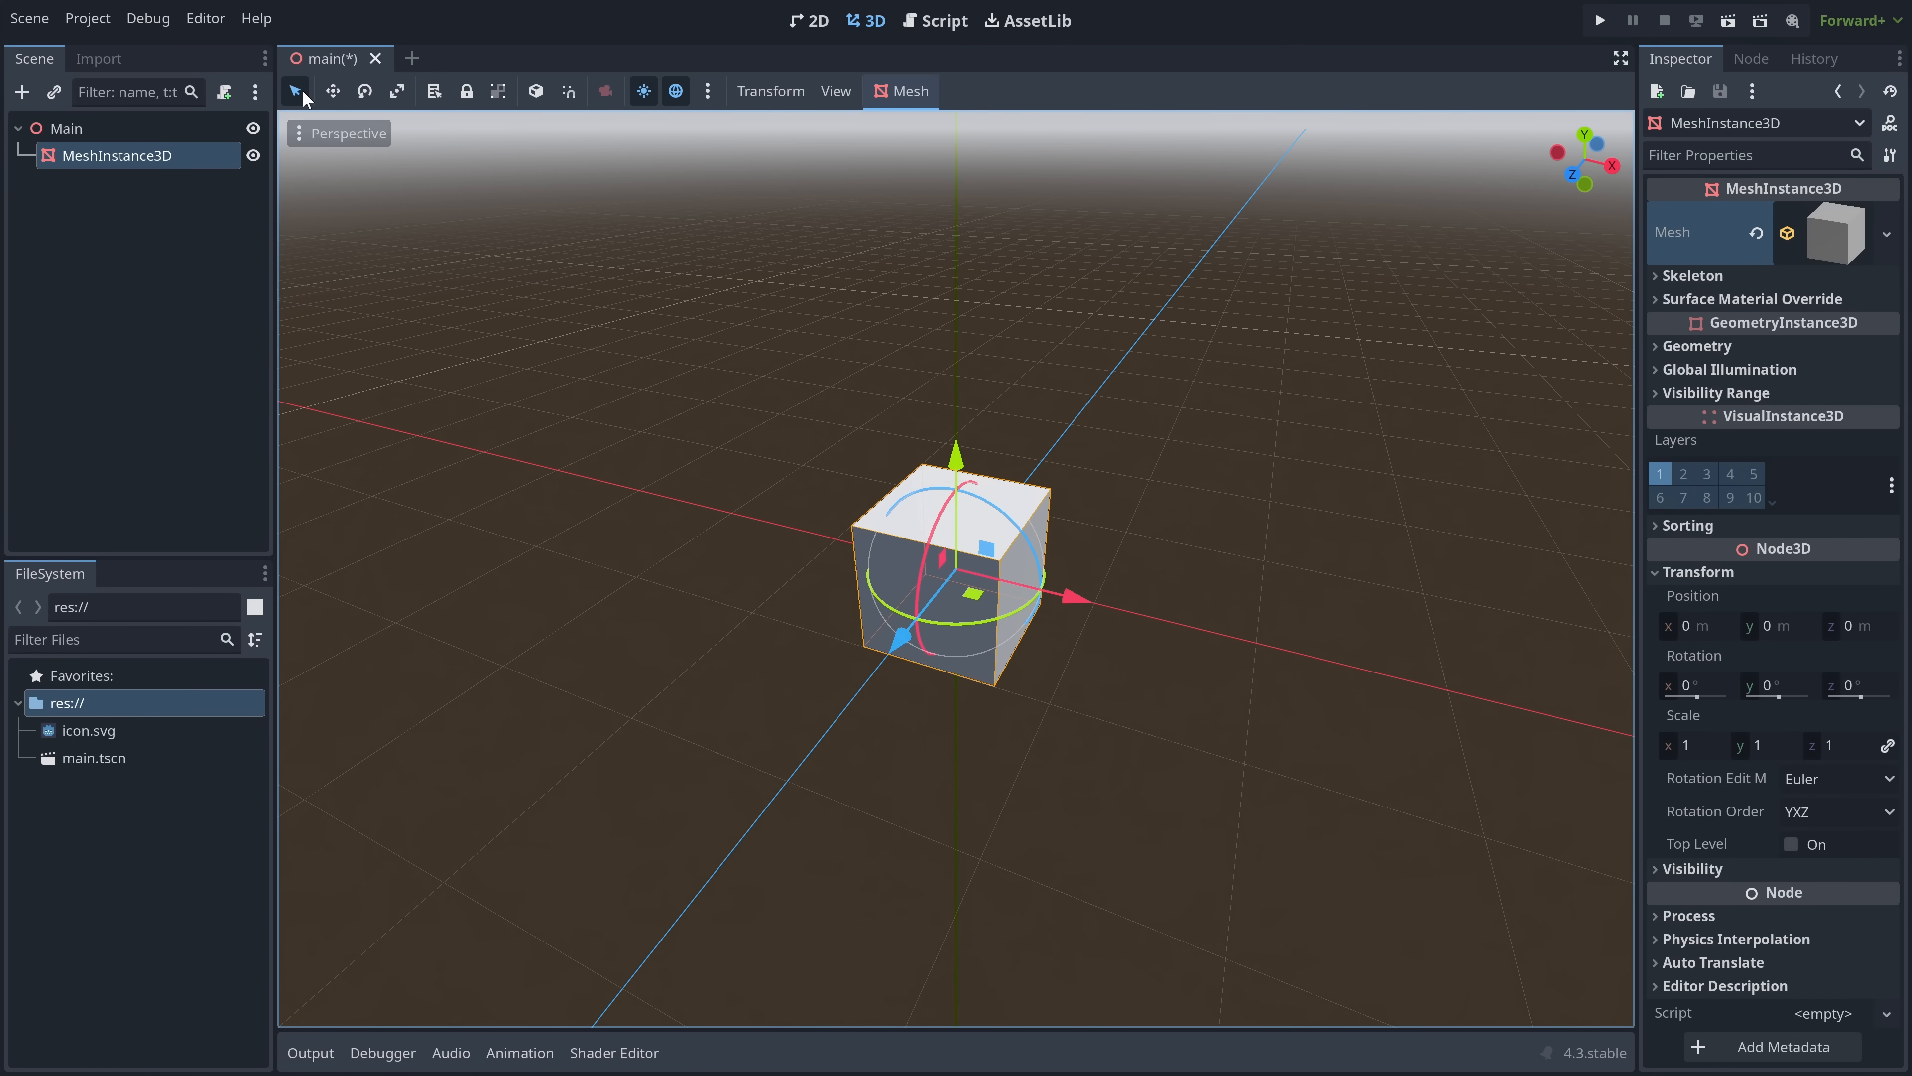
- Move the box to a position of about X -1.35 m, Y 0 m, Z -0.53 m
{"action": "left_click", "coordinate": [366, 92]}
{"action": "left_click", "coordinate": [397, 93]}
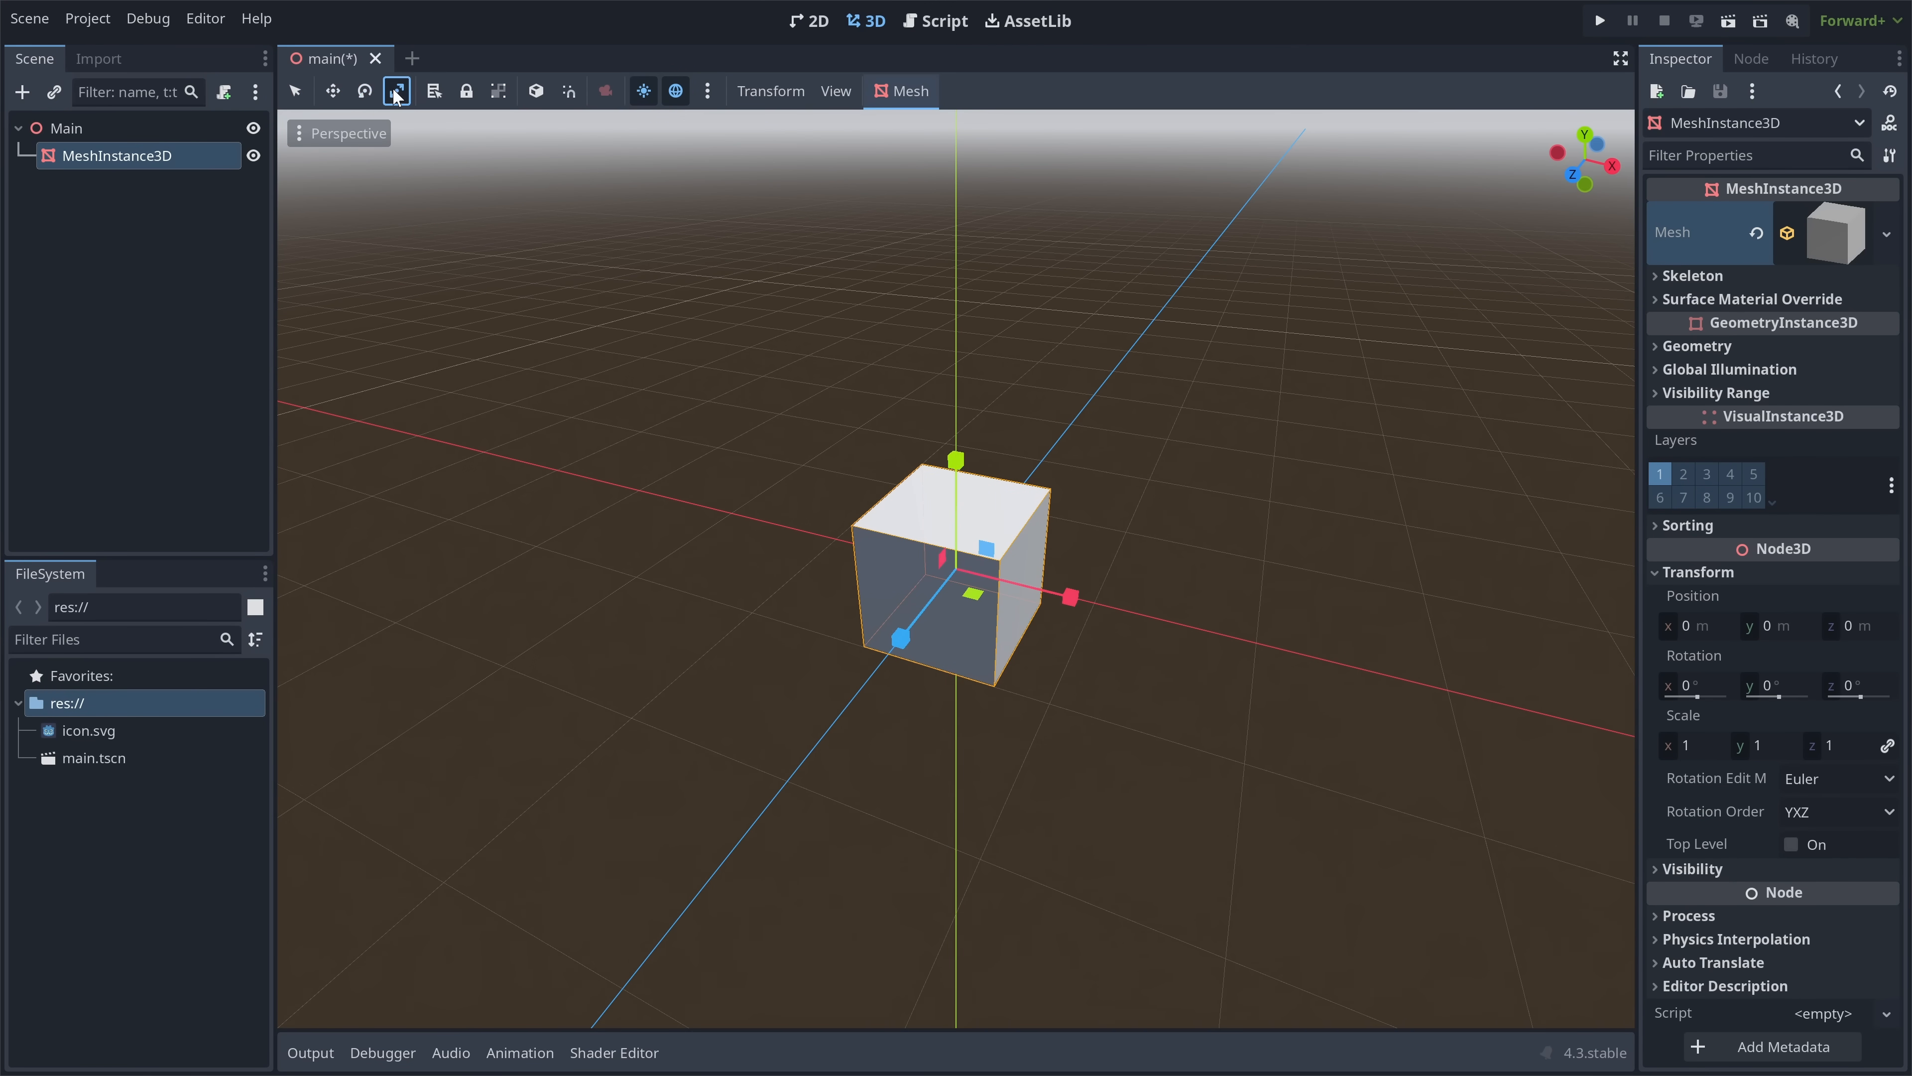
{"action": "key", "text": "w"}
{"action": "key", "text": "e"}
{"action": "key", "text": "r"}
{"action": "key", "text": "w"}
{"action": "left_click_drag", "start_coordinate": [901, 639], "coordinate": [931, 602]}
{"action": "left_click_drag", "start_coordinate": [1112, 563], "coordinate": [814, 422]}
- Rotate the box to about X -23.7°, Z -40.4° and scale it to about 1.97, 2.606, 1.237
{"action": "key", "text": "e"}
{"action": "key", "text": "r"}
{"action": "left_click_drag", "start_coordinate": [771, 570], "coordinate": [685, 517]}
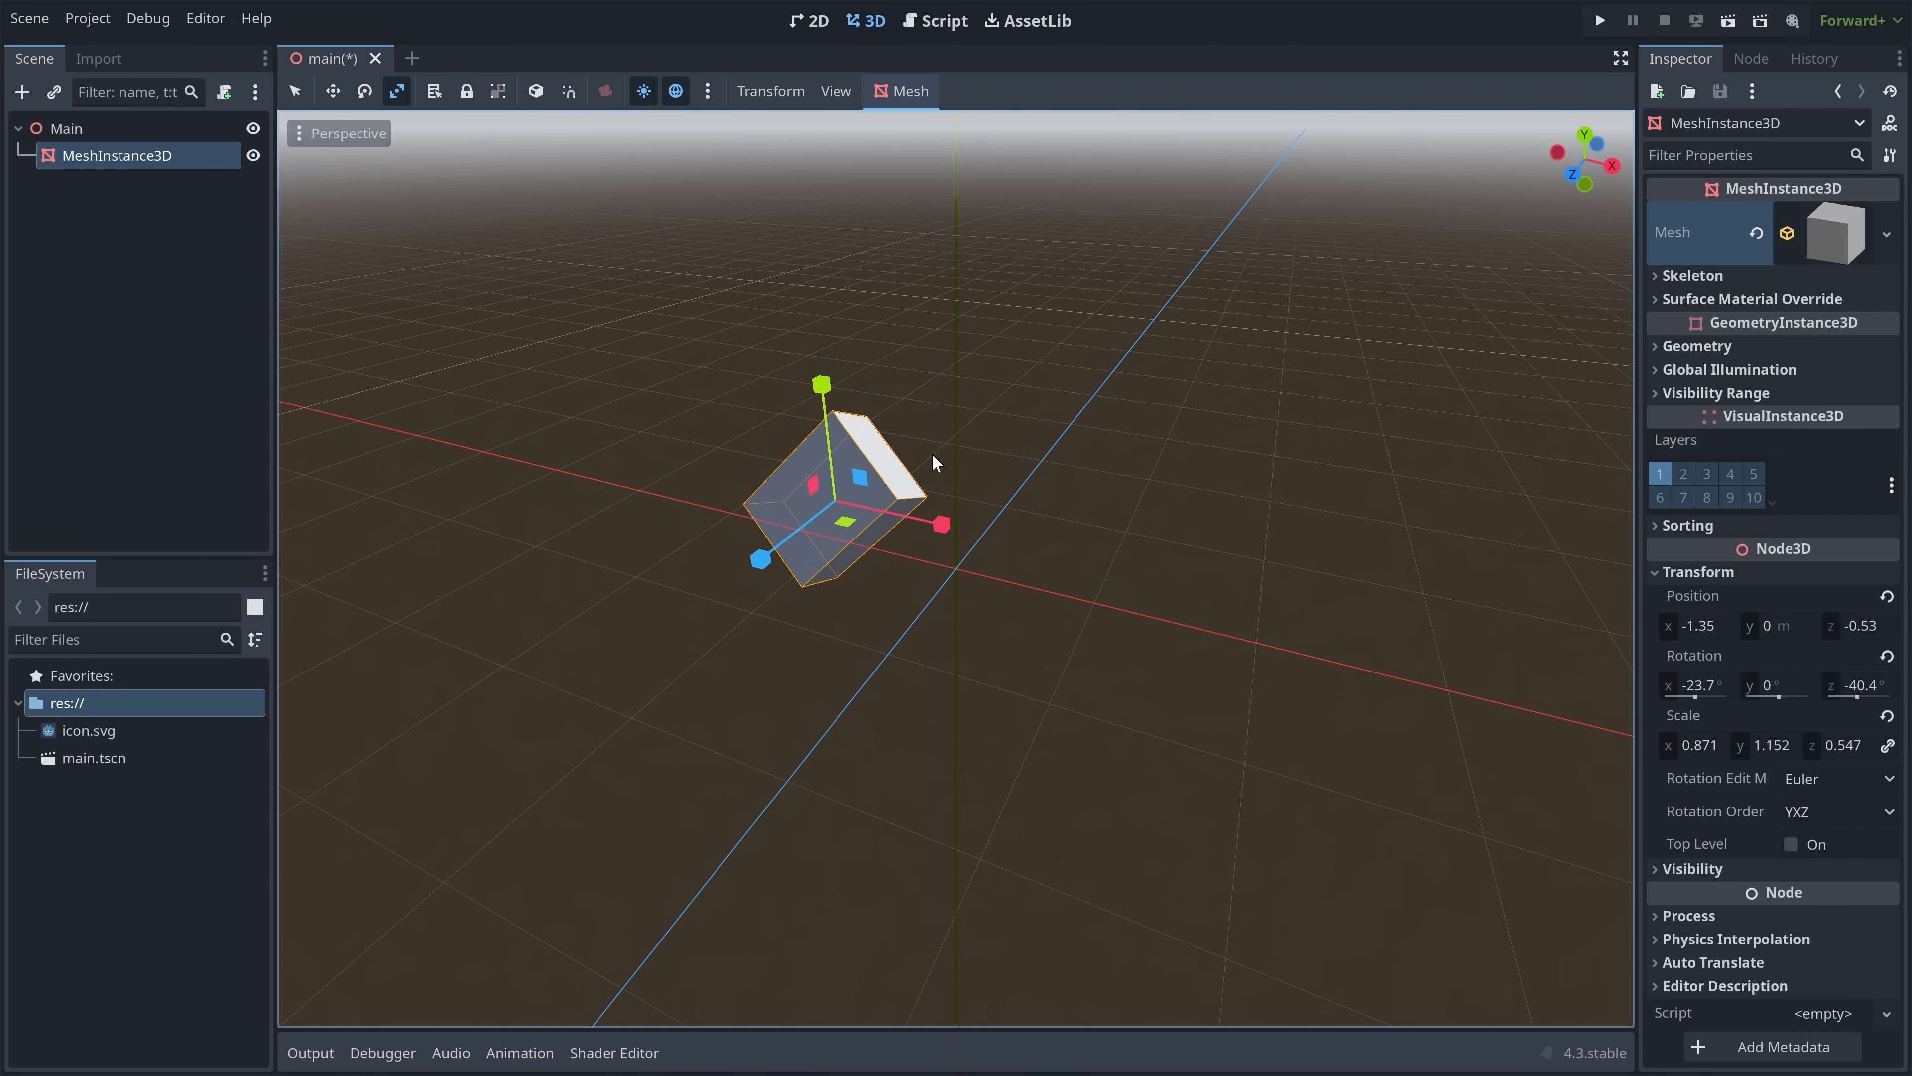
{"action": "left_click_drag", "start_coordinate": [940, 436], "coordinate": [1087, 386]}
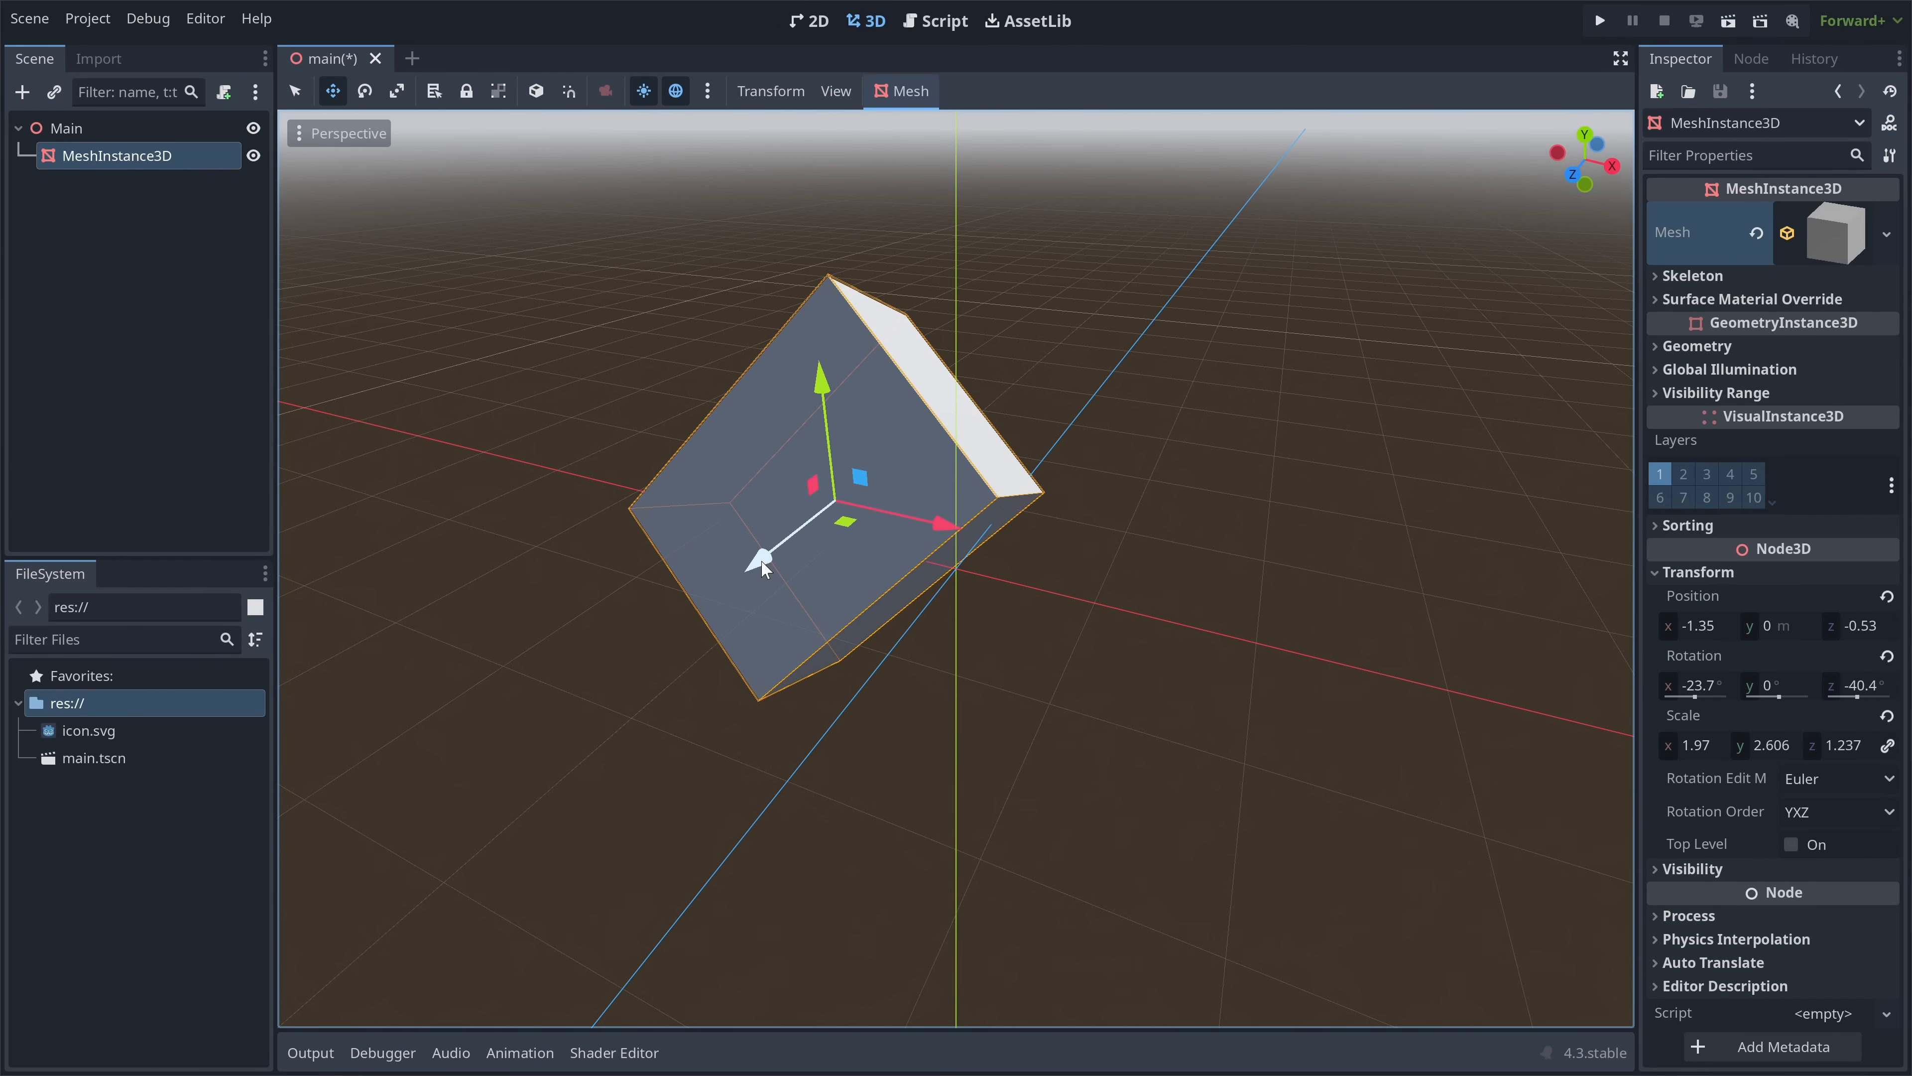
- Move the box along its local Z axis to about Y -0.391, Z -1.419, rotate it to about Z 48.1° and return to global space
{"action": "mouse_move", "coordinate": [763, 563]}
{"action": "left_mouse_down"}
{"action": "mouse_move", "coordinate": [875, 502]}
{"action": "mouse_move", "coordinate": [707, 584]}
{"action": "mouse_move", "coordinate": [934, 437]}
{"action": "mouse_move", "coordinate": [777, 580]}
{"action": "left_mouse_up"}
{"action": "left_click", "coordinate": [537, 92]}
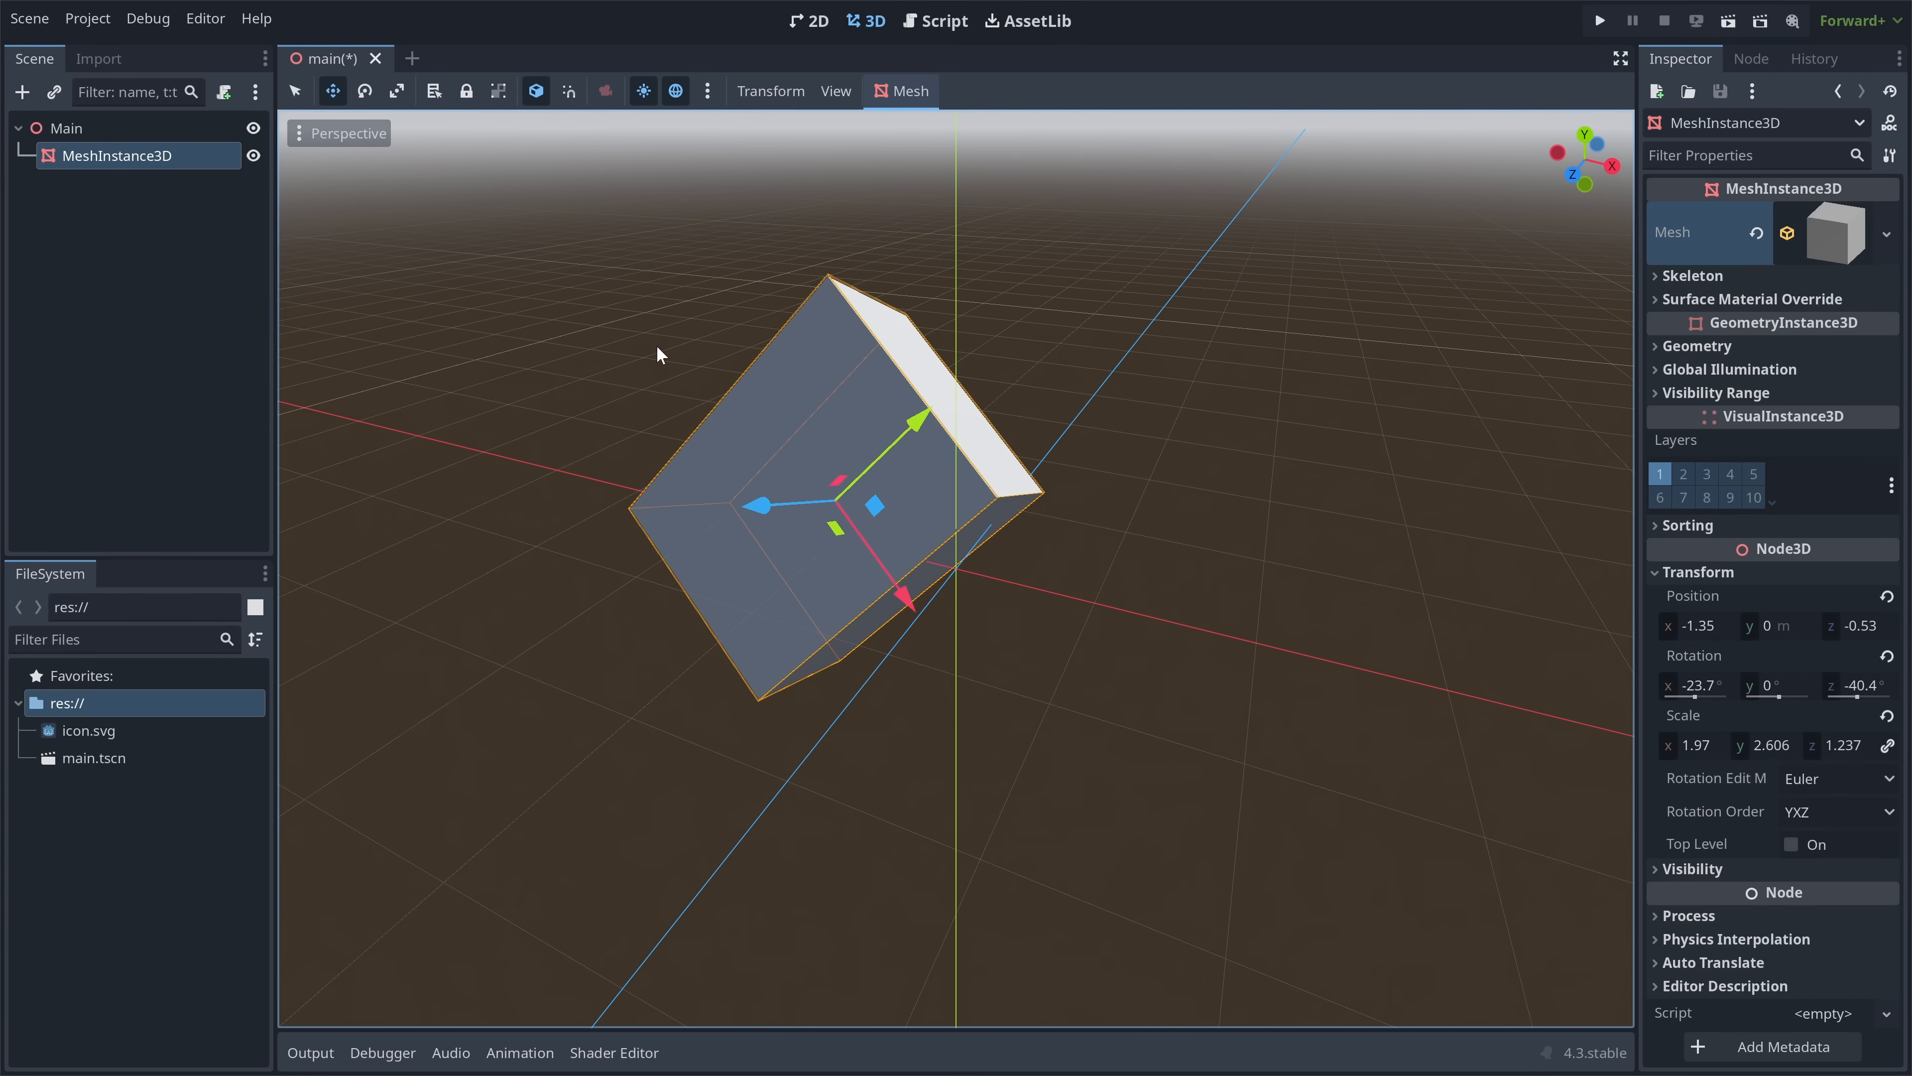
{"action": "left_click_drag", "start_coordinate": [756, 506], "coordinate": [610, 359]}
{"action": "left_click_drag", "start_coordinate": [677, 518], "coordinate": [866, 387]}
{"action": "key", "text": "e"}
{"action": "key", "text": "t"}
{"action": "key", "text": "w"}
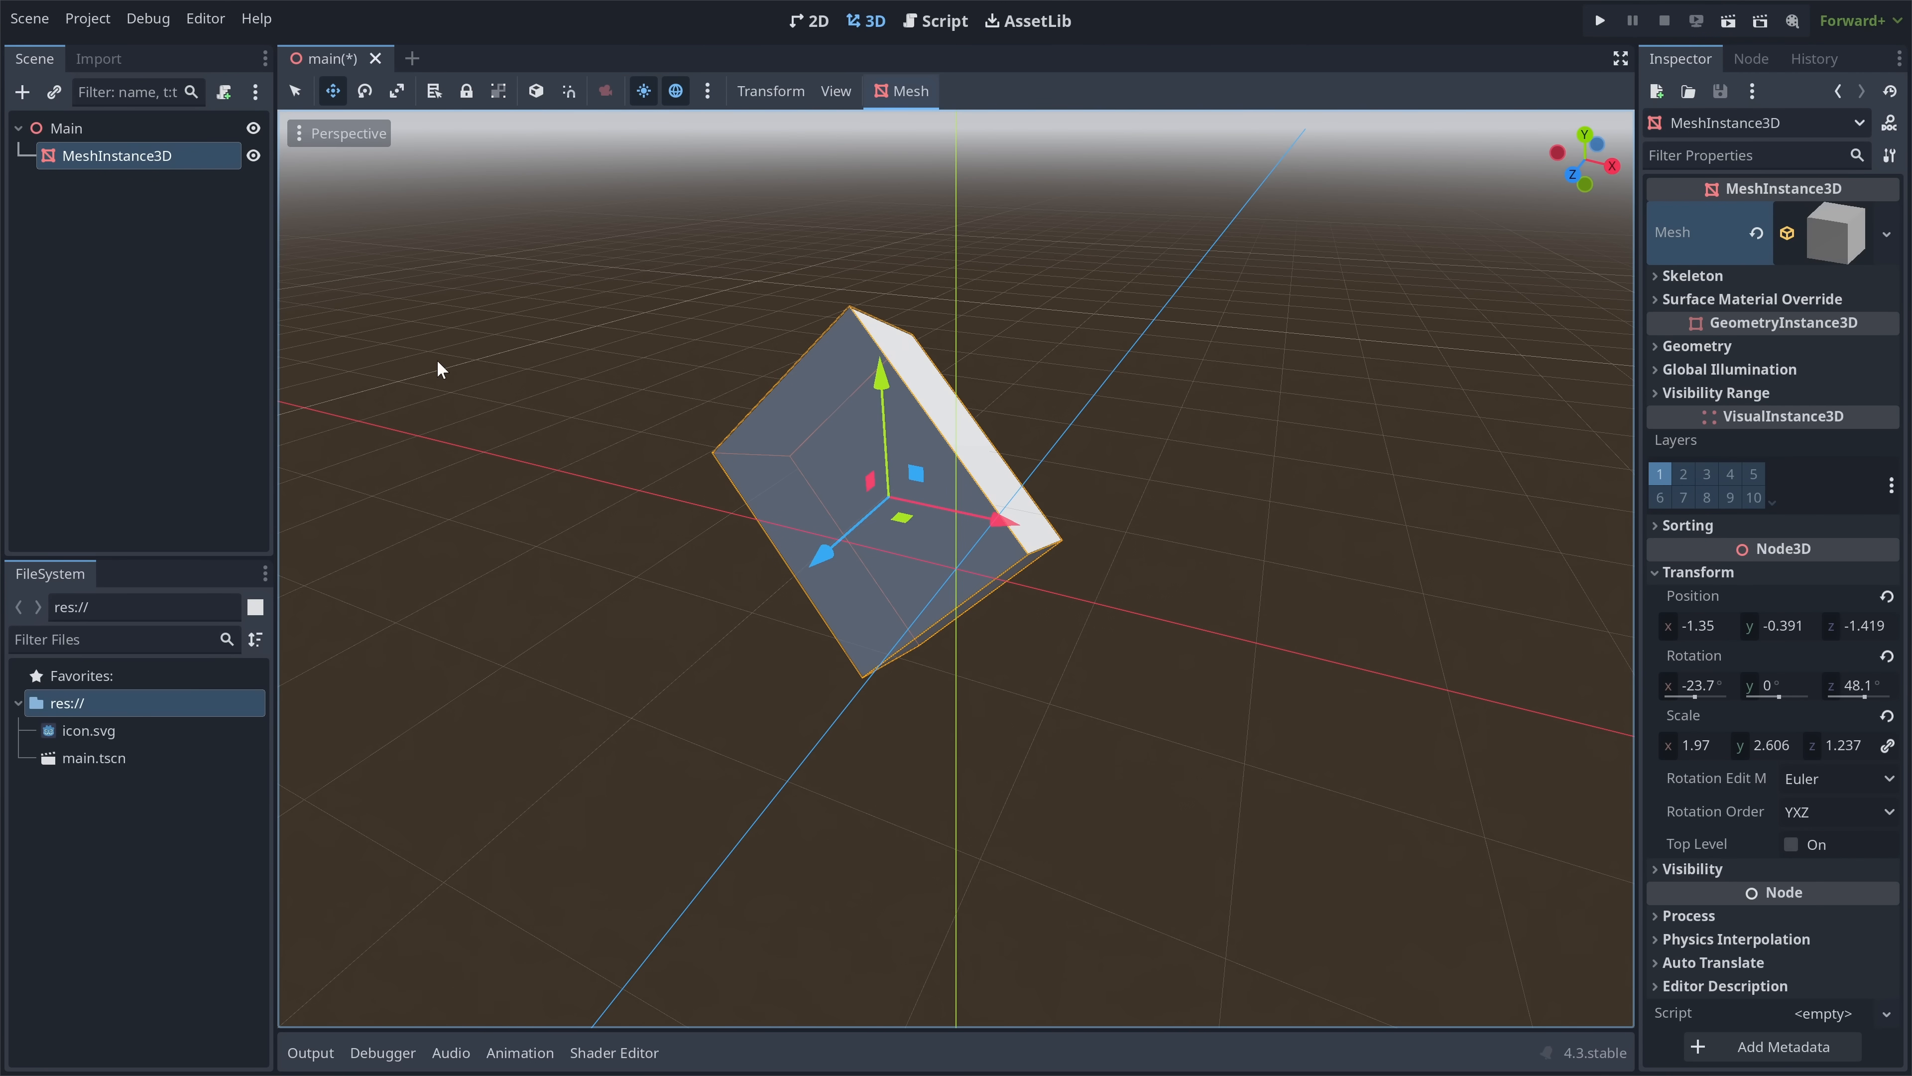
- Filter the editor shortcuts for "begin" and bind Begin Rotate Transformation to Shift+R
{"action": "left_click", "coordinate": [206, 19]}
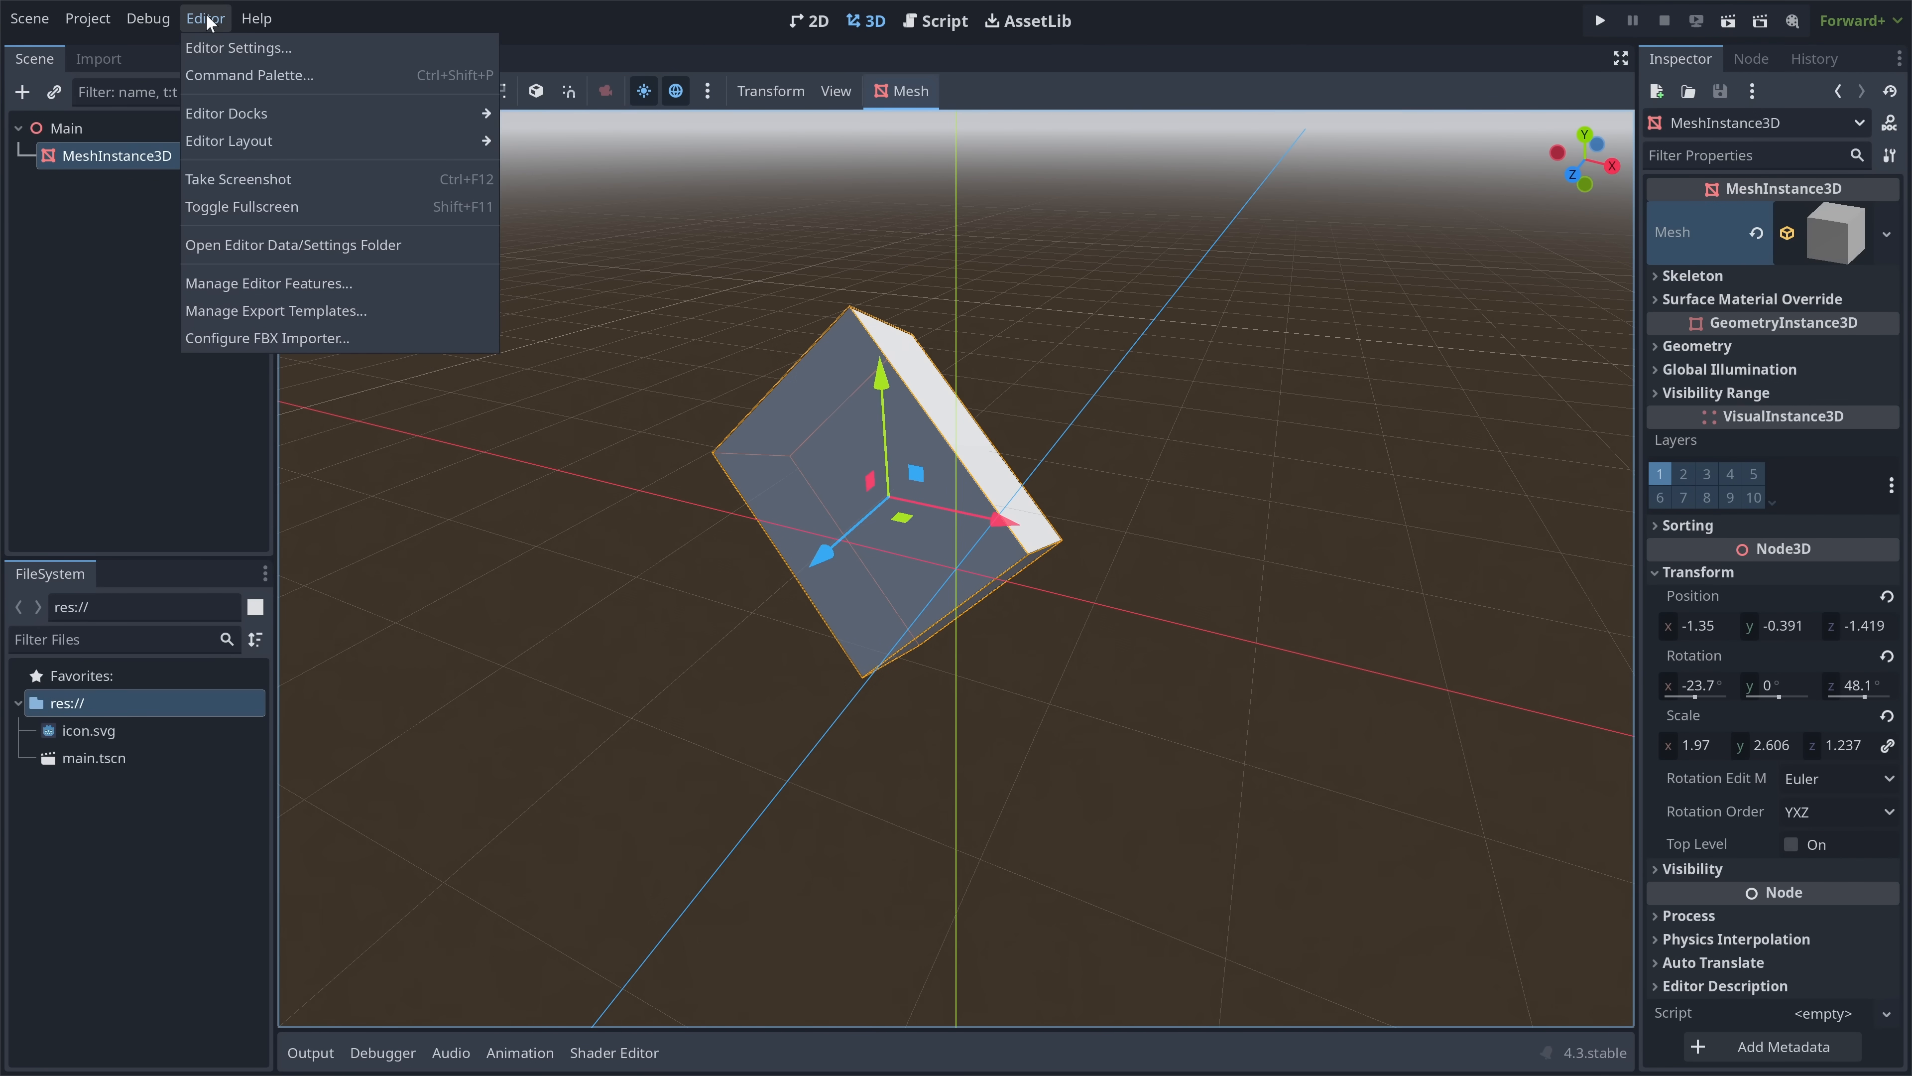
{"action": "left_click", "coordinate": [225, 50]}
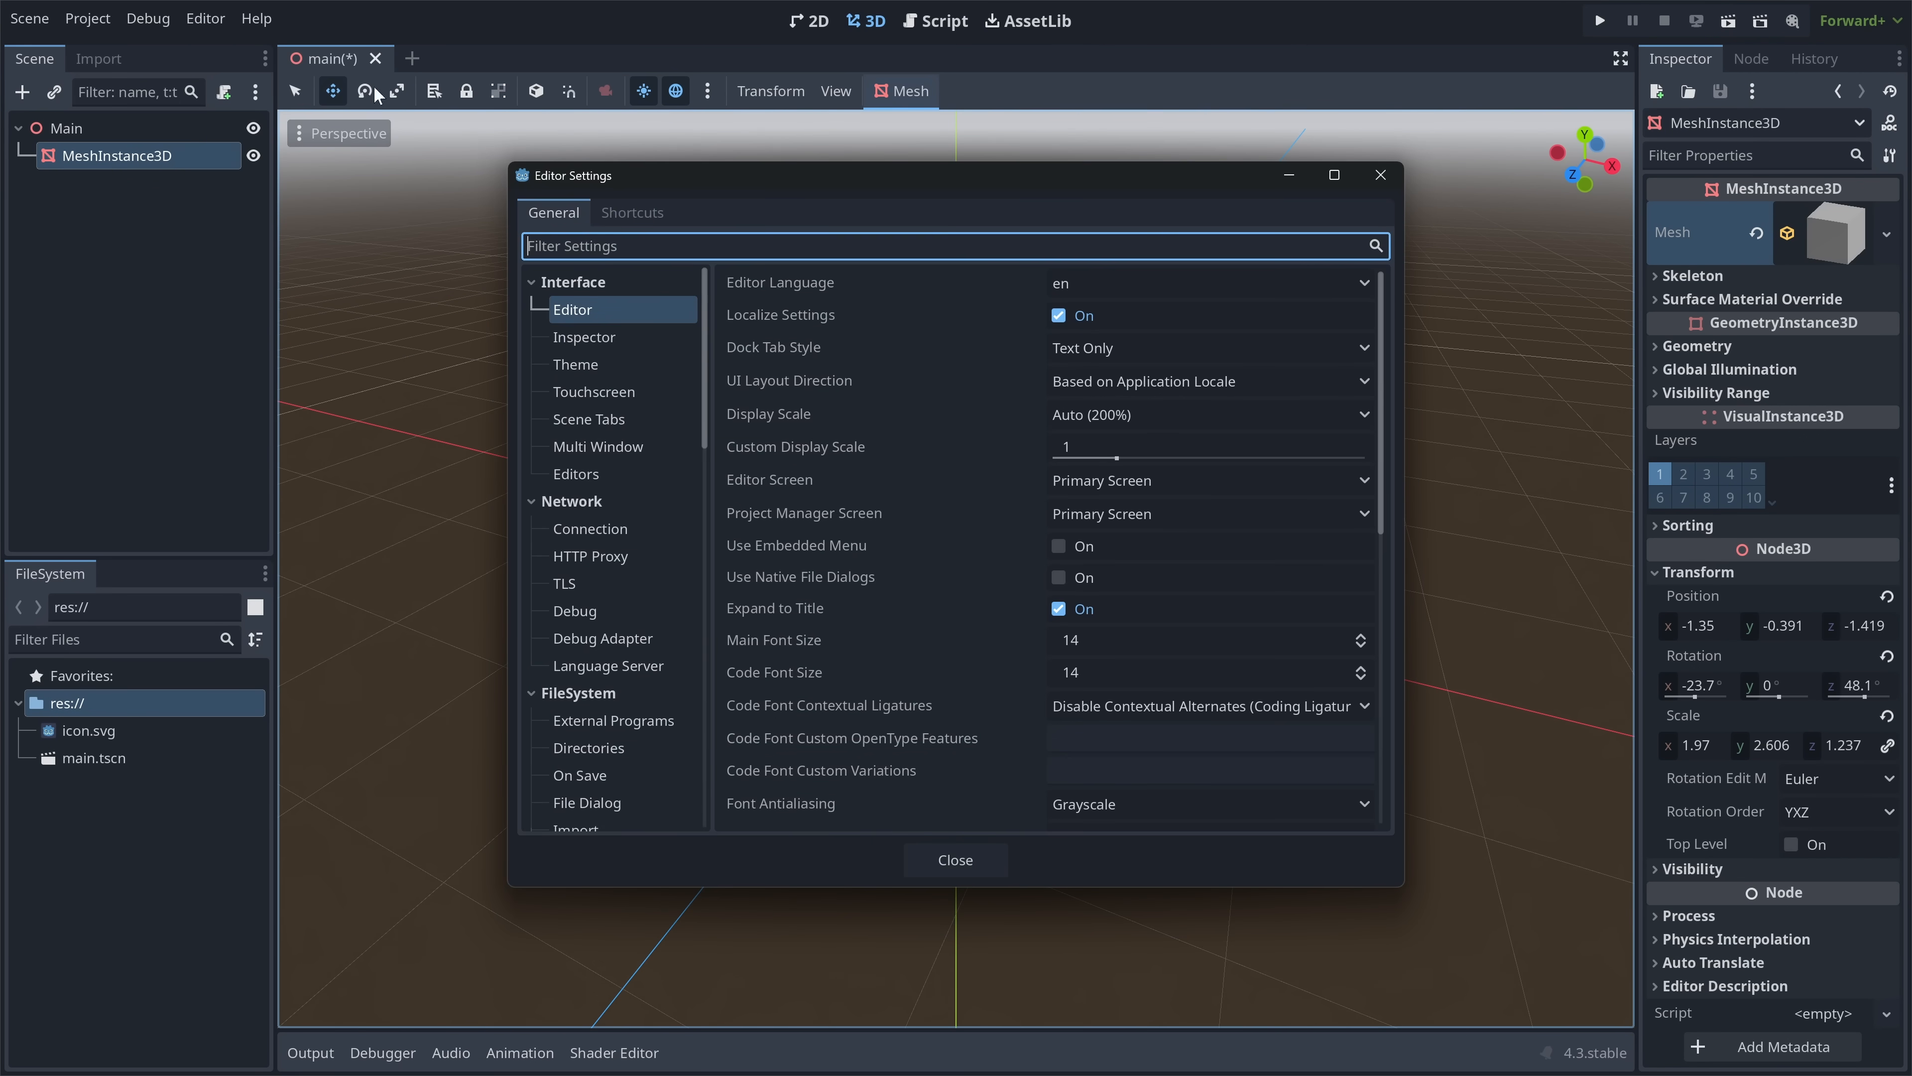
{"action": "left_click", "coordinate": [636, 215]}
{"action": "type", "text": "begin"}
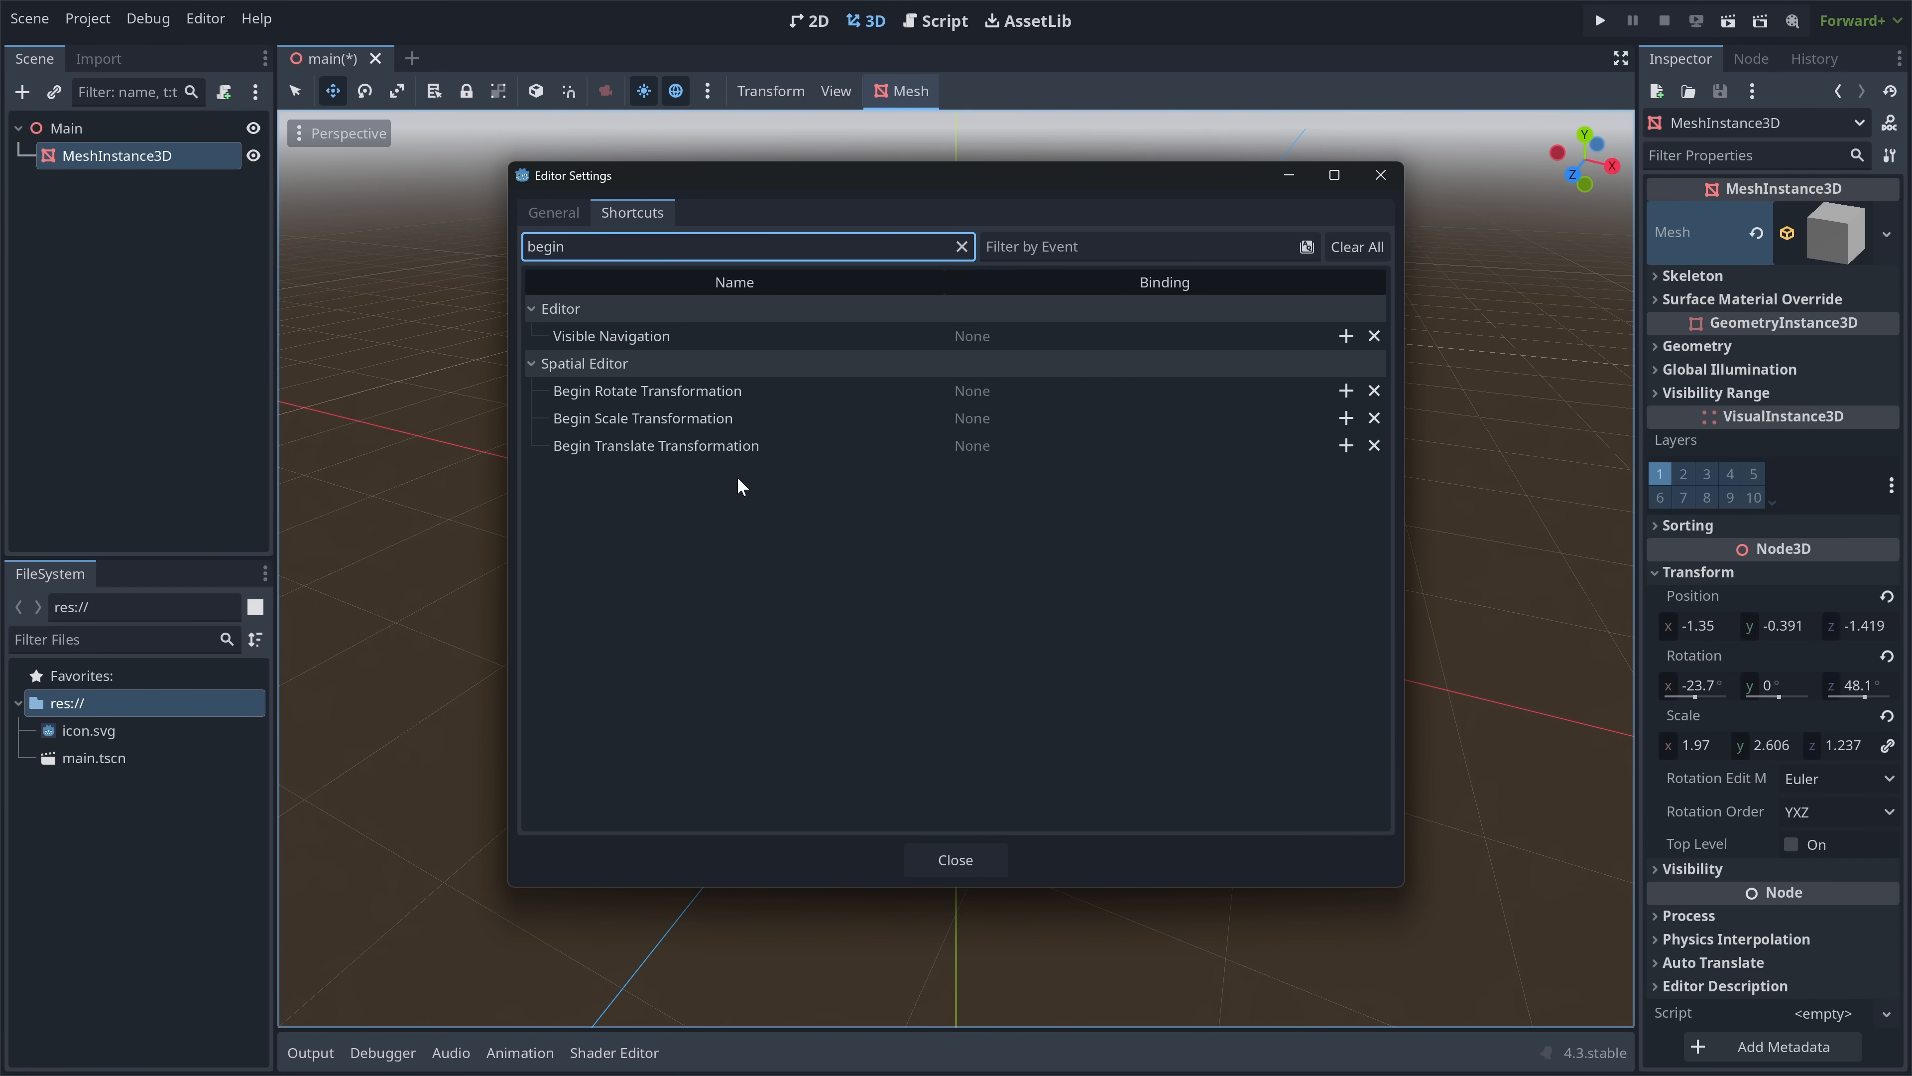
{"action": "left_click", "coordinate": [1346, 391]}
{"action": "key", "text": "shift+r"}
{"action": "left_click", "coordinate": [848, 710]}
- Bind Begin Scale Transformation to Shift+S and Begin Translate Transformation to Shift+T
{"action": "left_click", "coordinate": [1346, 419]}
{"action": "key", "text": "shift+s"}
{"action": "left_click", "coordinate": [849, 710]}
{"action": "left_click", "coordinate": [1346, 445]}
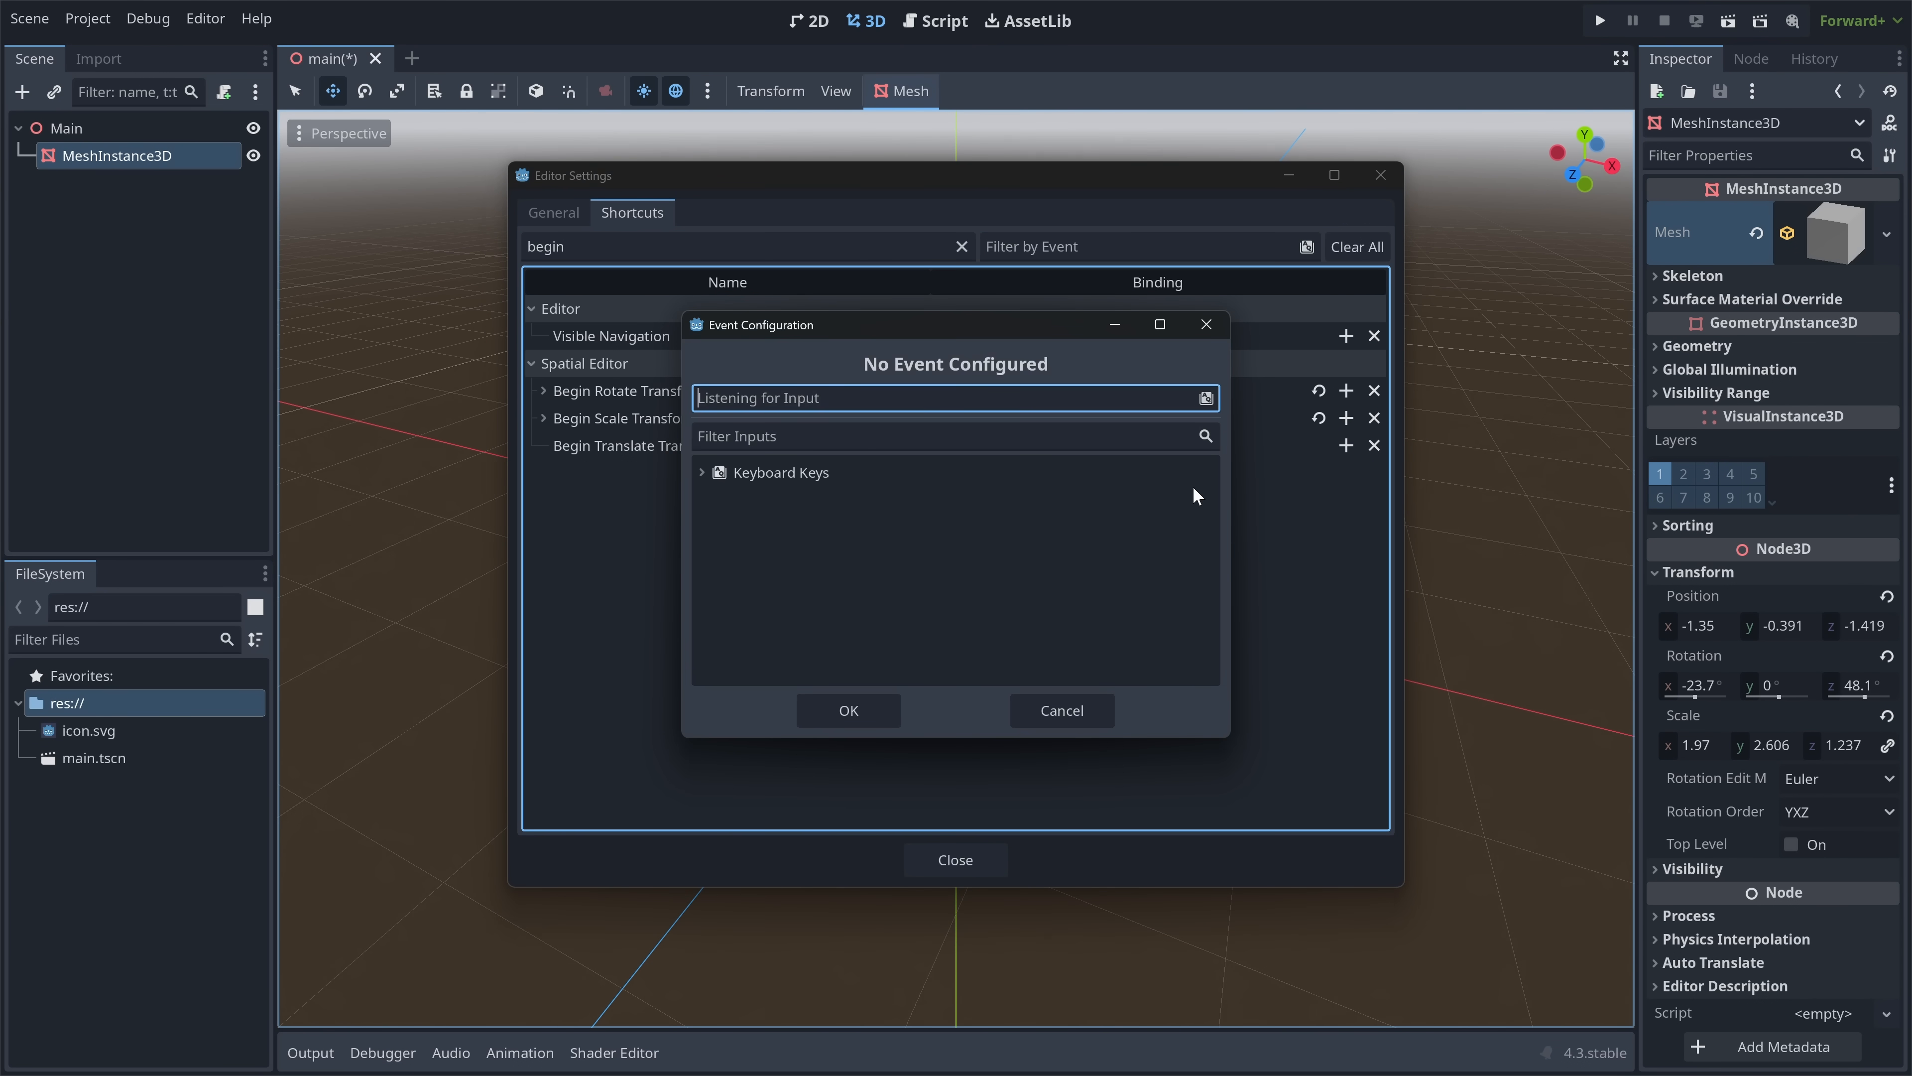
{"action": "key", "text": "shift+t"}
{"action": "left_click", "coordinate": [876, 708]}
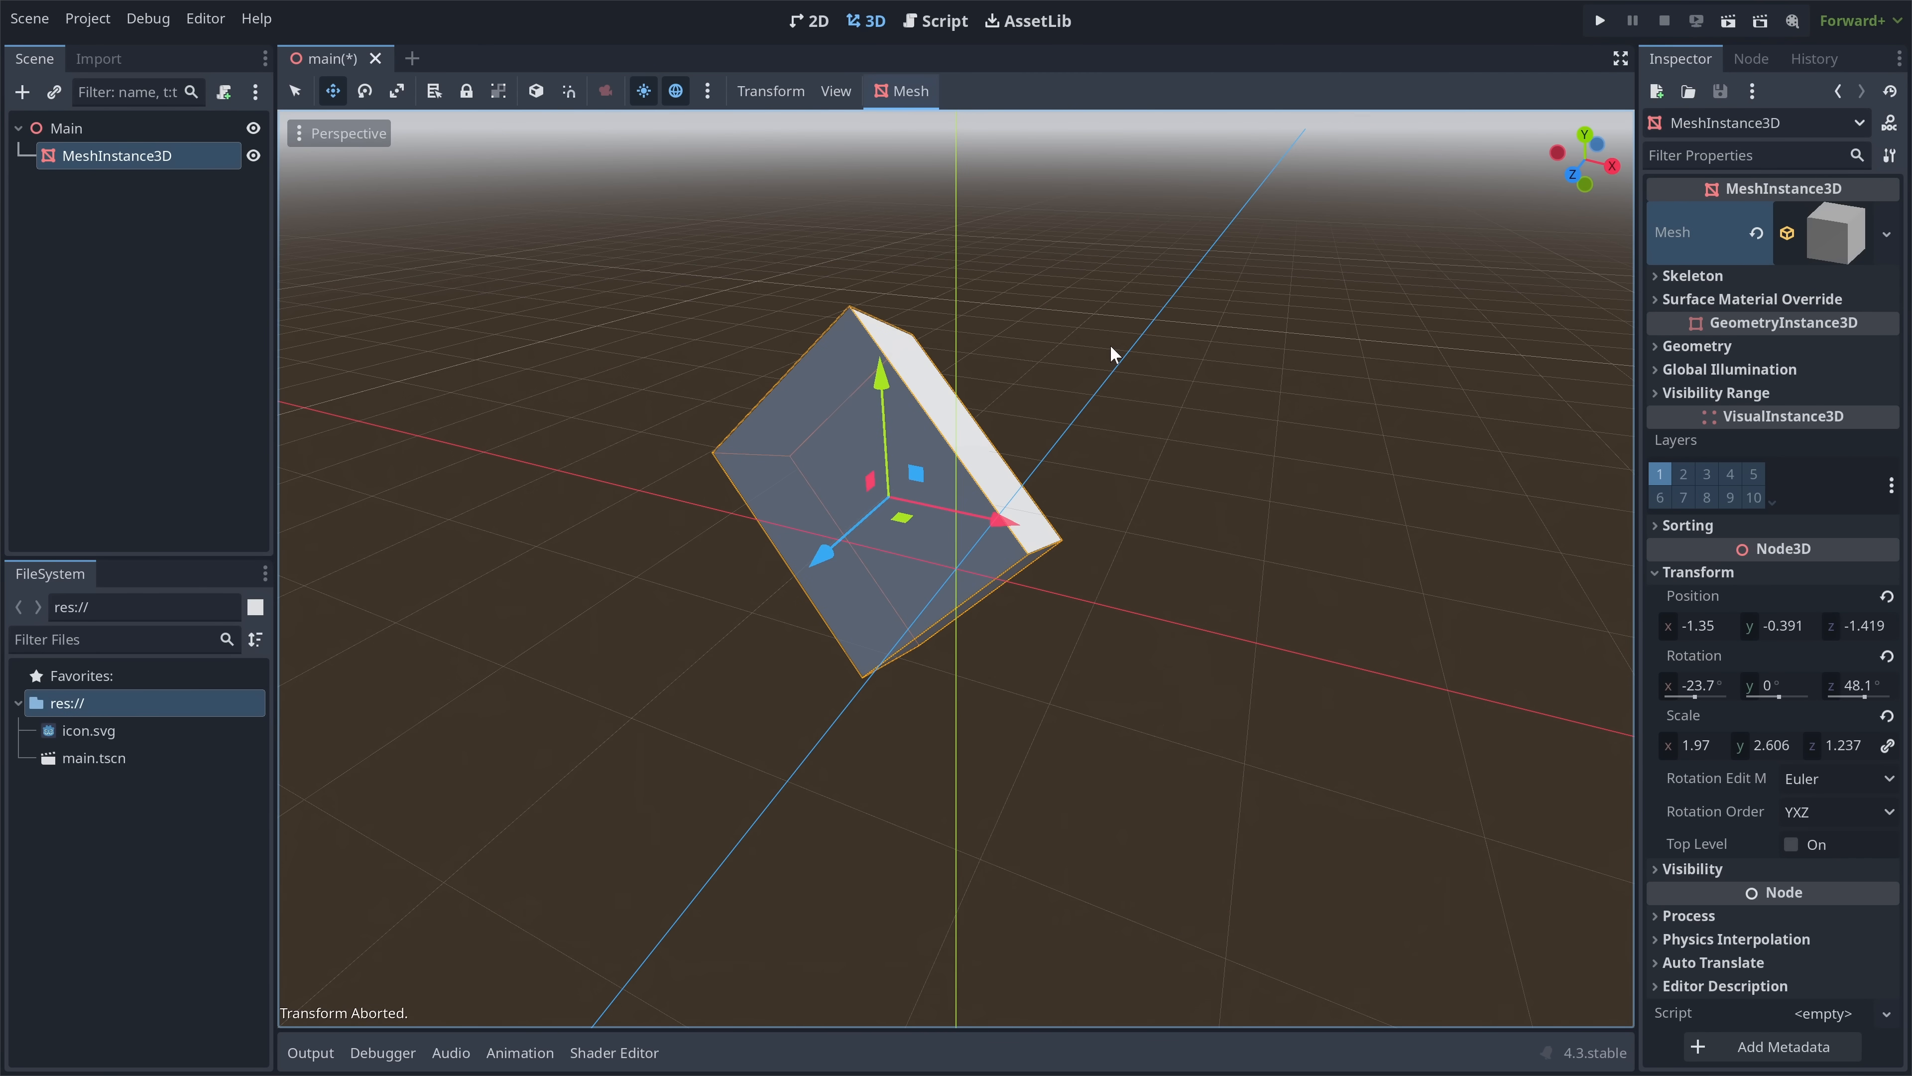
- Try rotating the box with the Begin Rotate Transformation shortcut
{"action": "key", "text": "shift+r"}
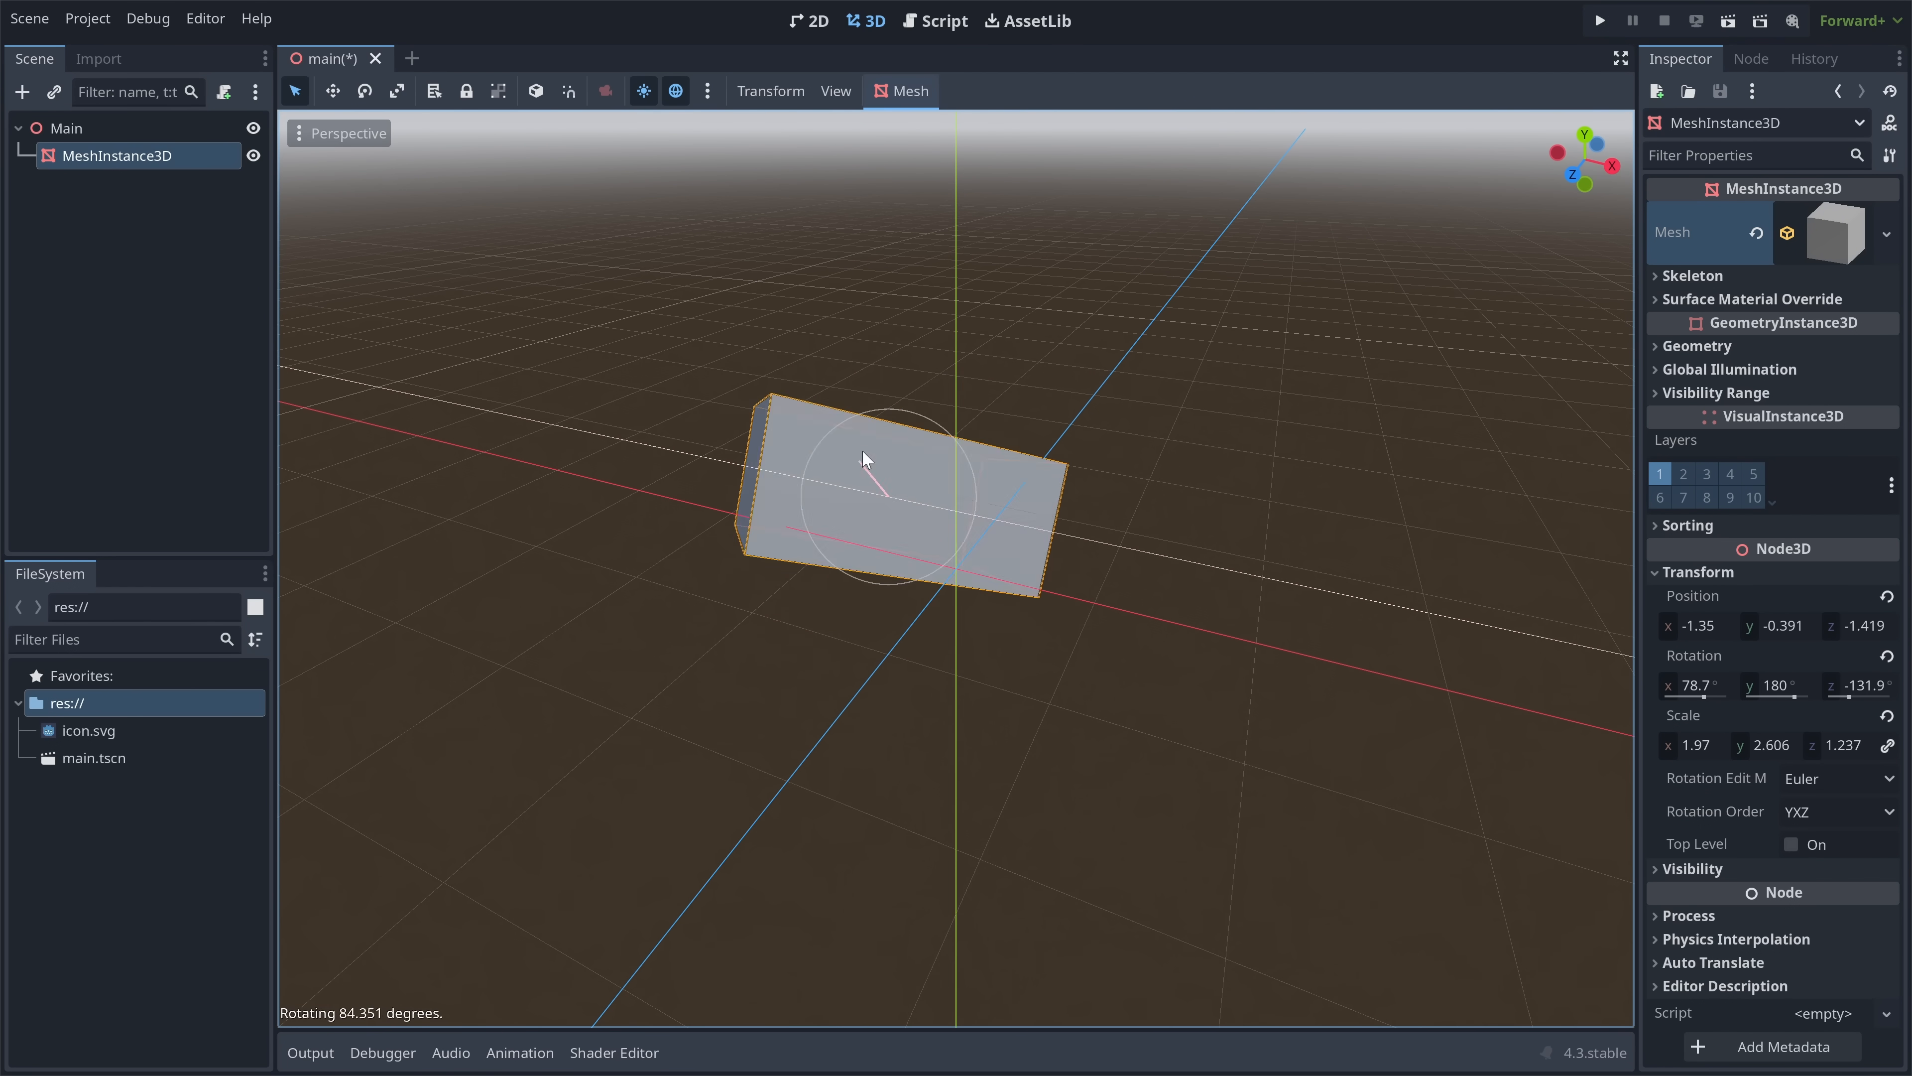
{"action": "key", "text": "Escape"}
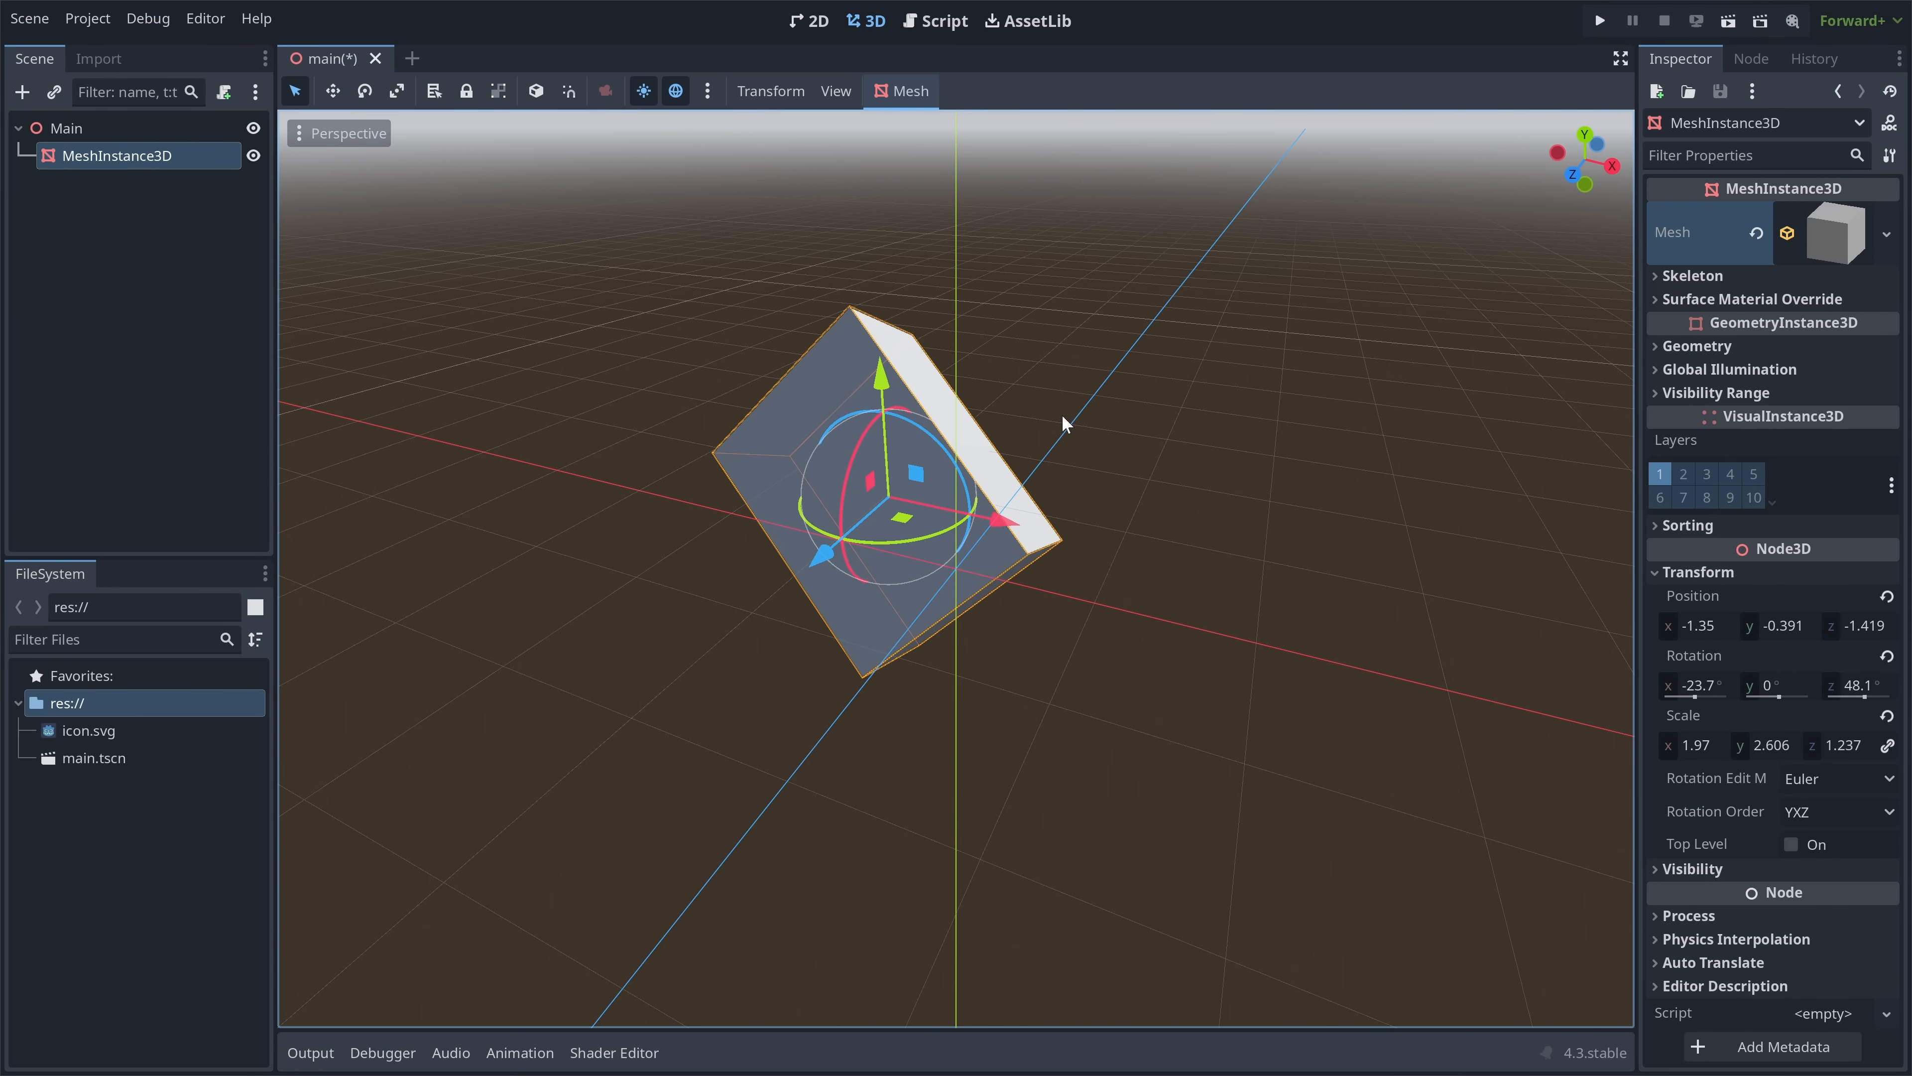
{"action": "middle_click_drag", "start_coordinate": [1127, 410], "coordinate": [1075, 411]}
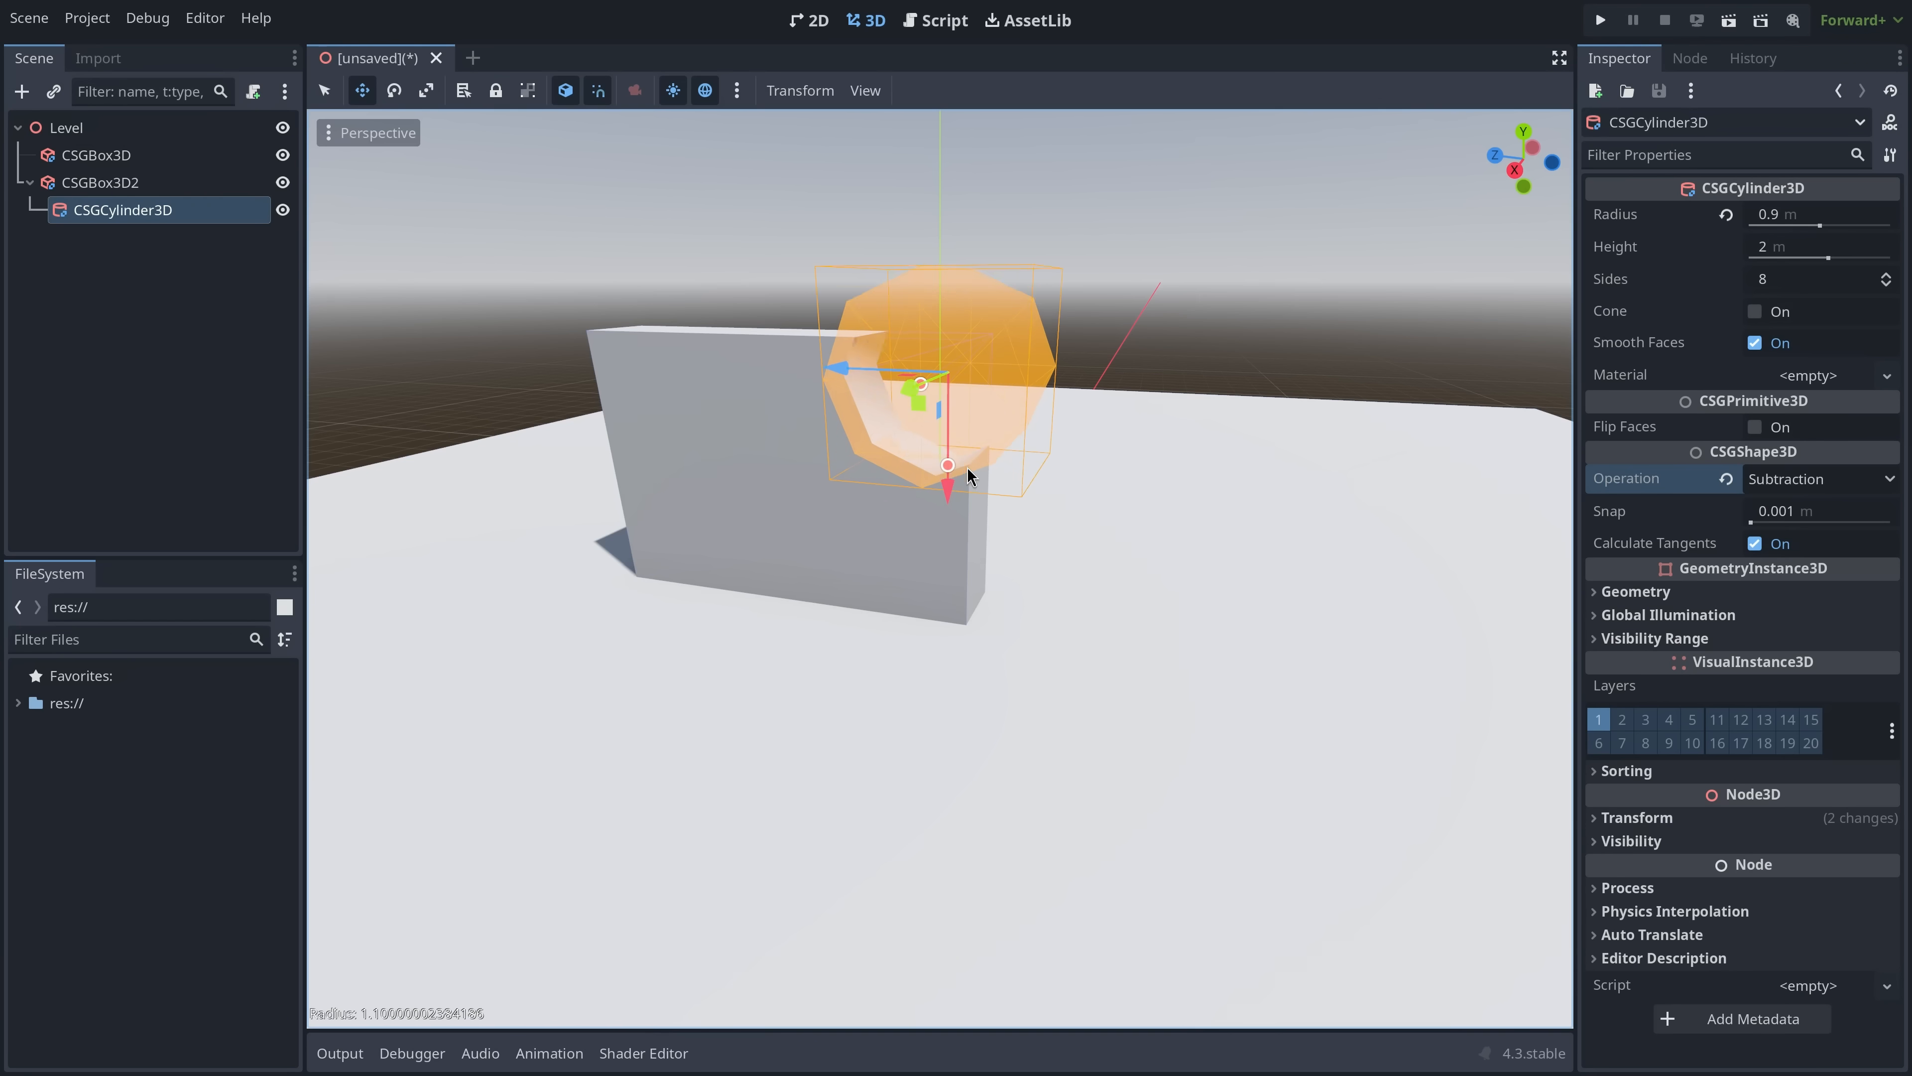
- Adjust the radius of the subtracting cylinder that cuts into the wall
{"action": "left_click_drag", "start_coordinate": [967, 468], "coordinate": [918, 444]}
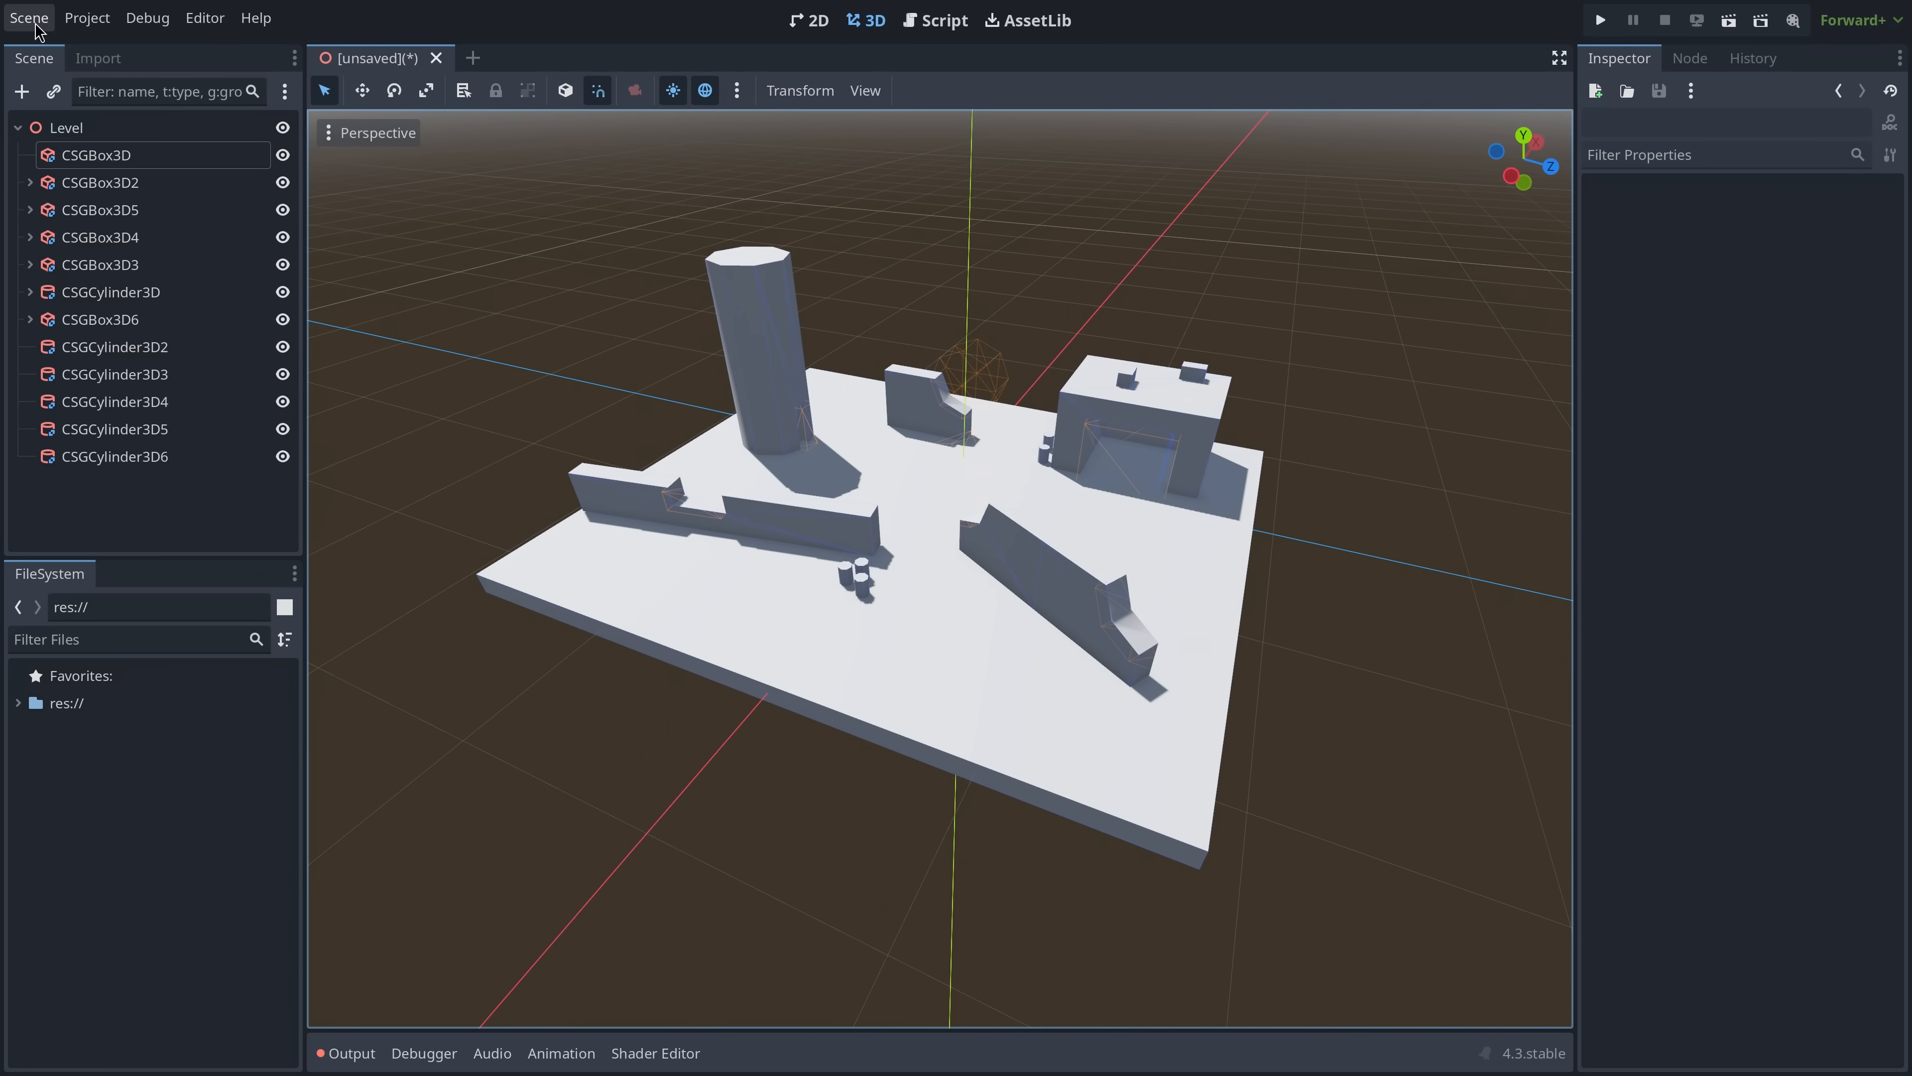
- Export the level scene as glTF, switch to Blender and import Level.gltf from the MyLevel folder
{"action": "left_click", "coordinate": [31, 20]}
{"action": "mouse_move", "coordinate": [83, 384]}
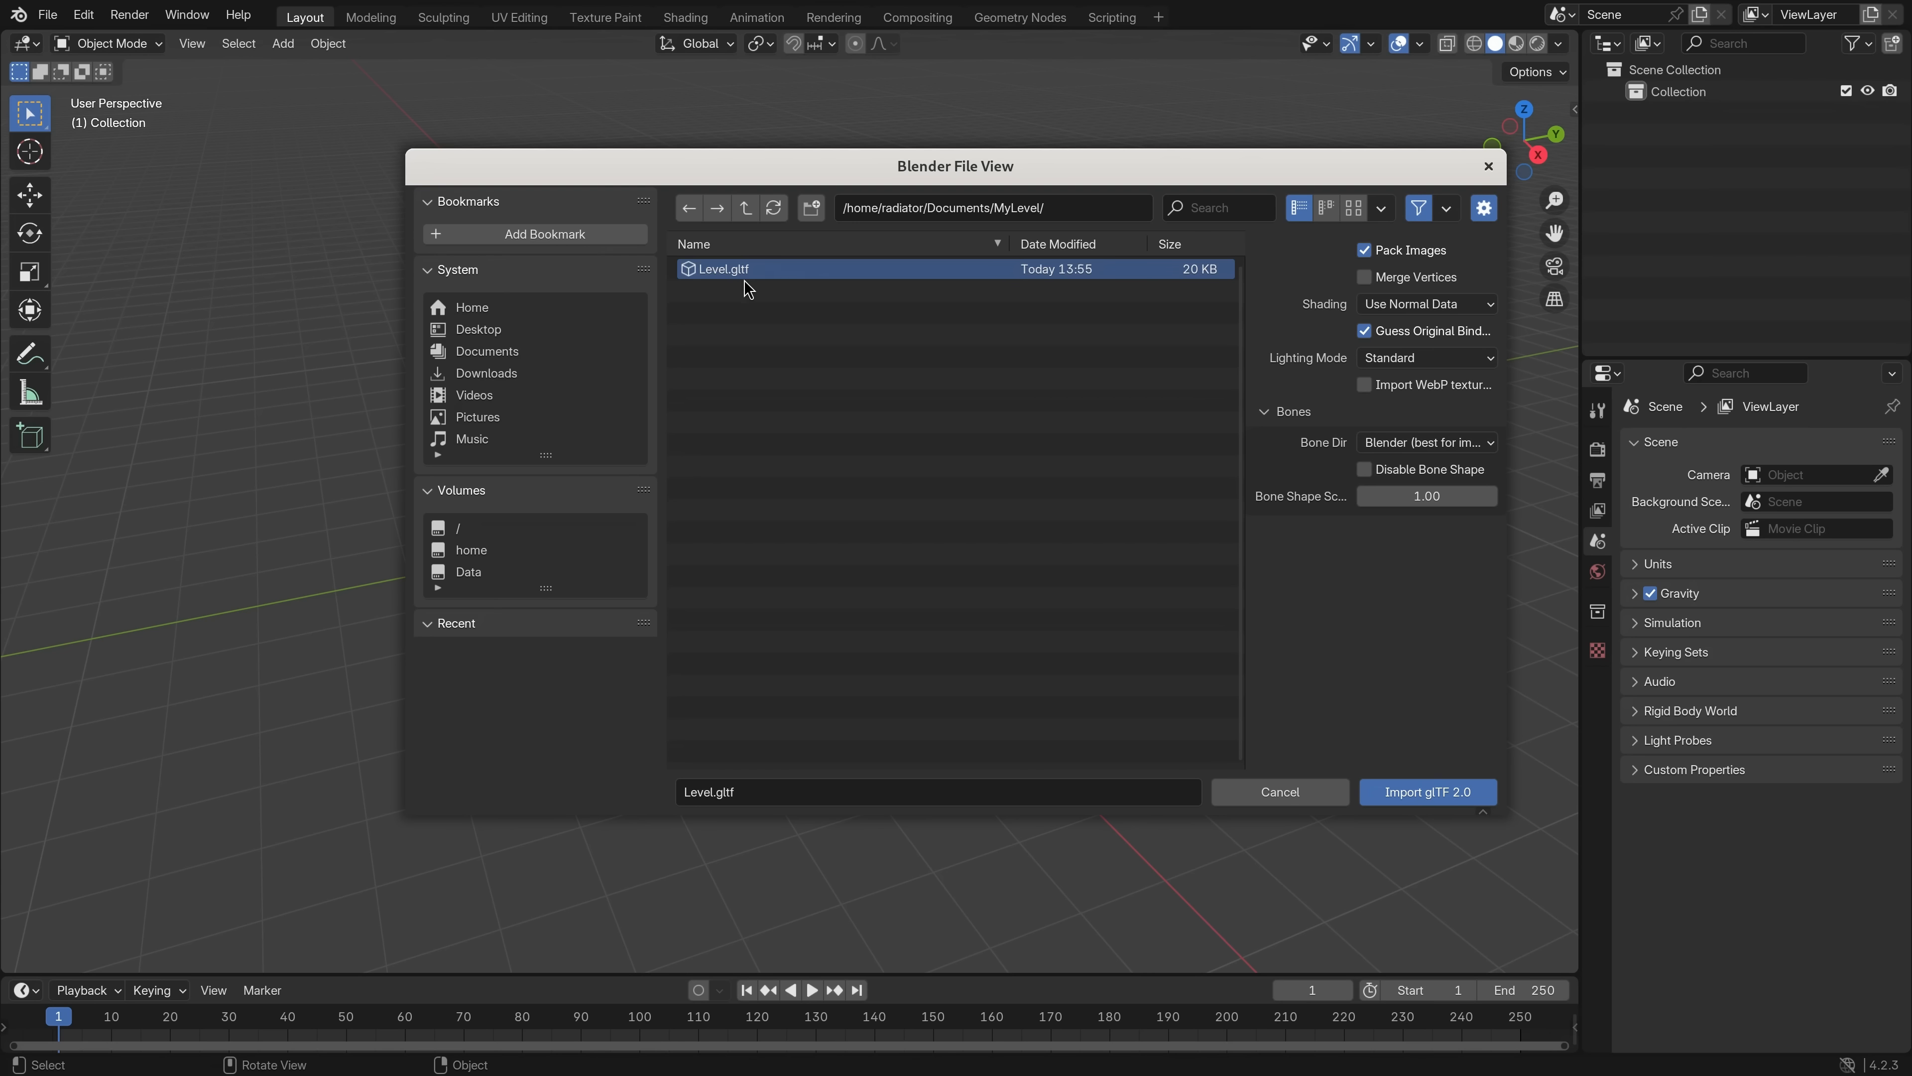
{"action": "left_click", "coordinate": [1458, 806]}
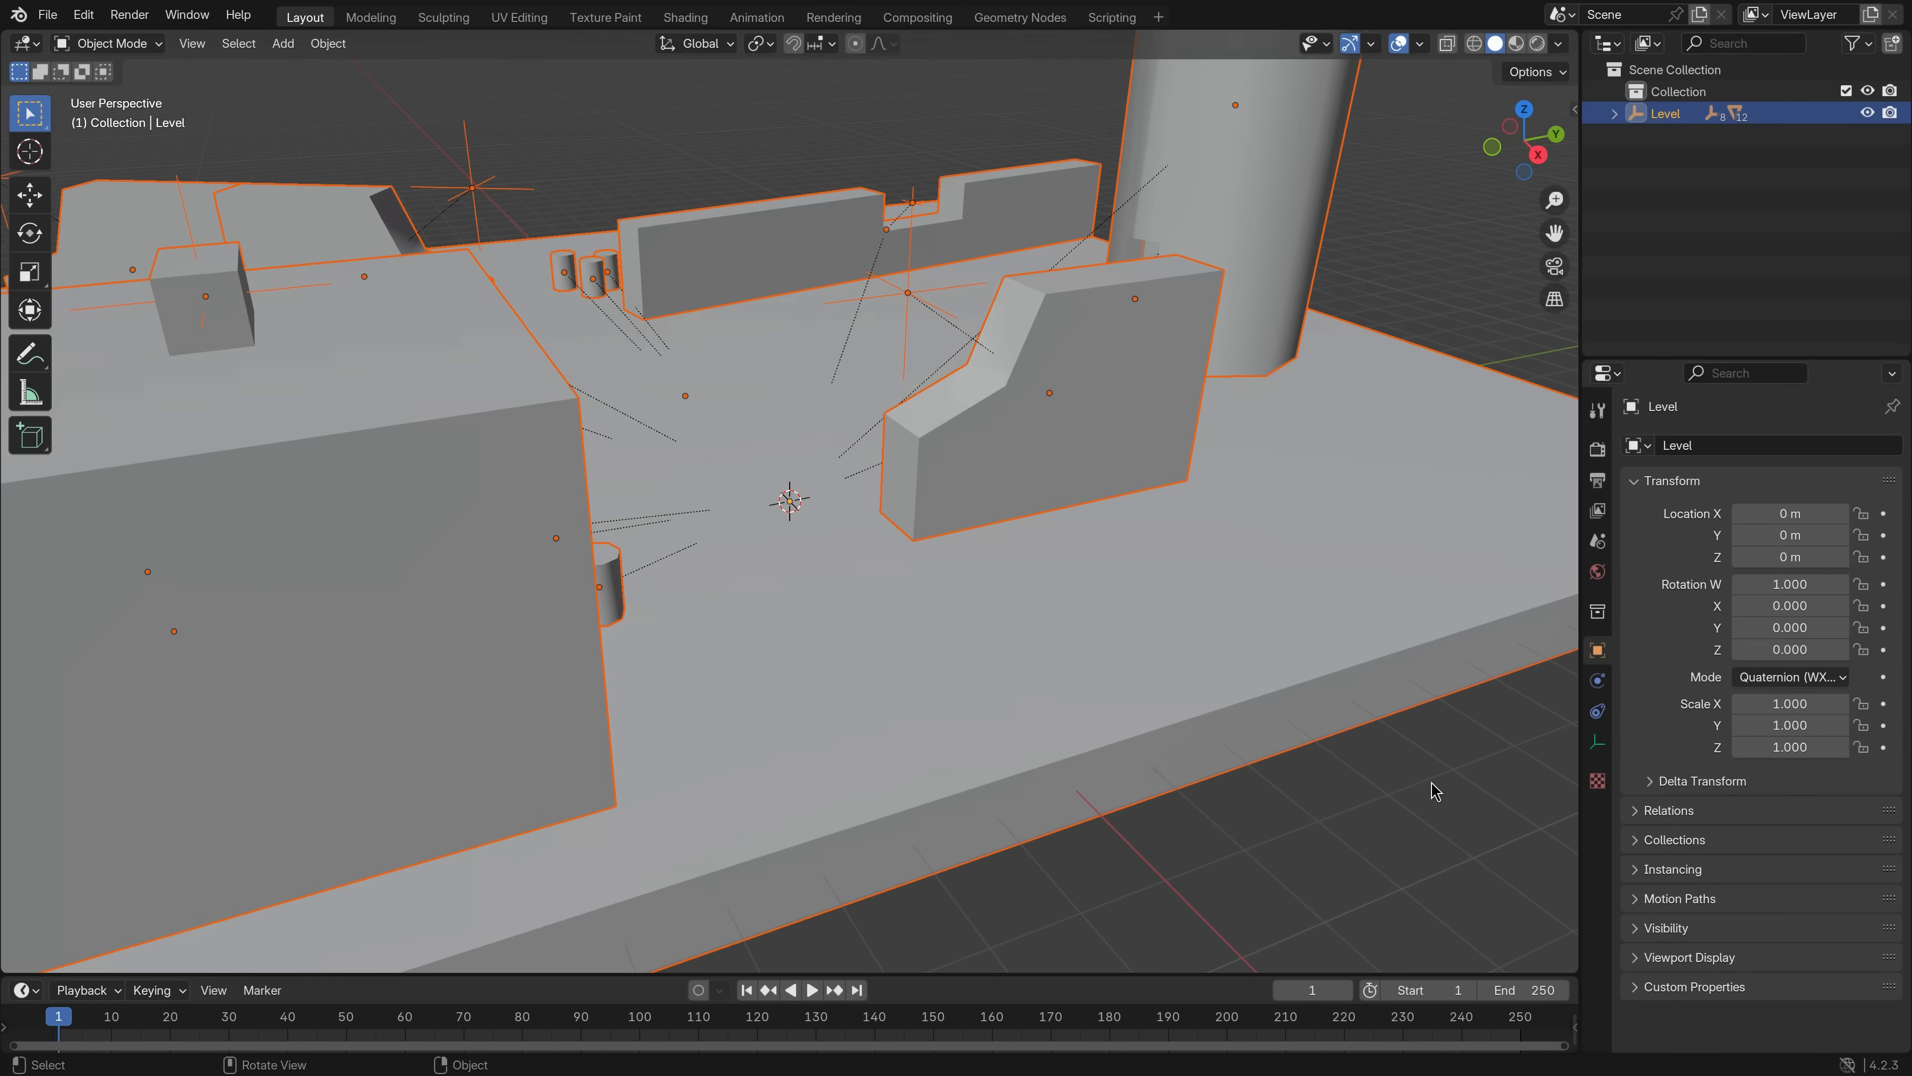
{"action": "scroll", "coordinate": [1097, 619], "scroll_direction": "down", "scroll_amount": 5}
{"action": "middle_click_drag", "start_coordinate": [612, 570], "coordinate": [828, 573]}
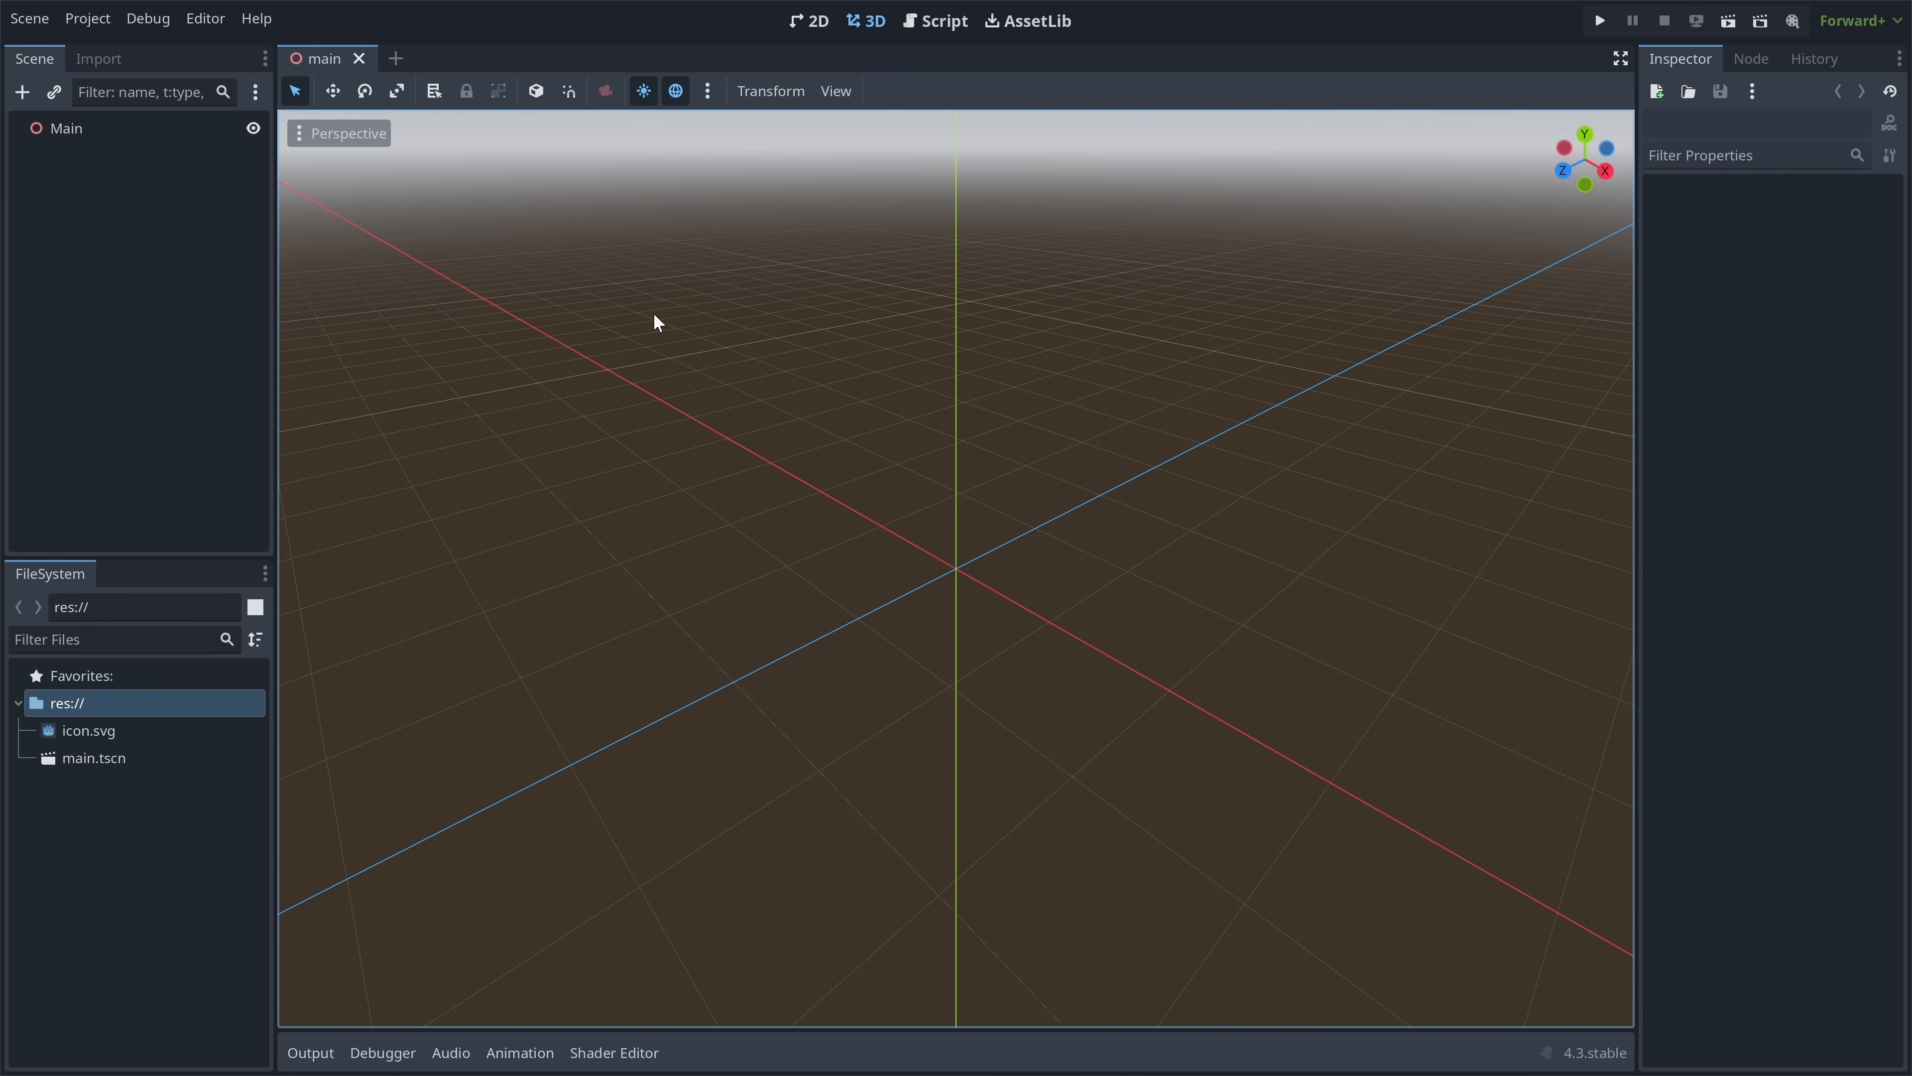
- Enable snapping and set the translate snap to 0.1 and the rotate snap to 10 degrees
{"action": "left_click", "coordinate": [570, 86]}
{"action": "left_click", "coordinate": [769, 90]}
{"action": "left_click", "coordinate": [761, 183]}
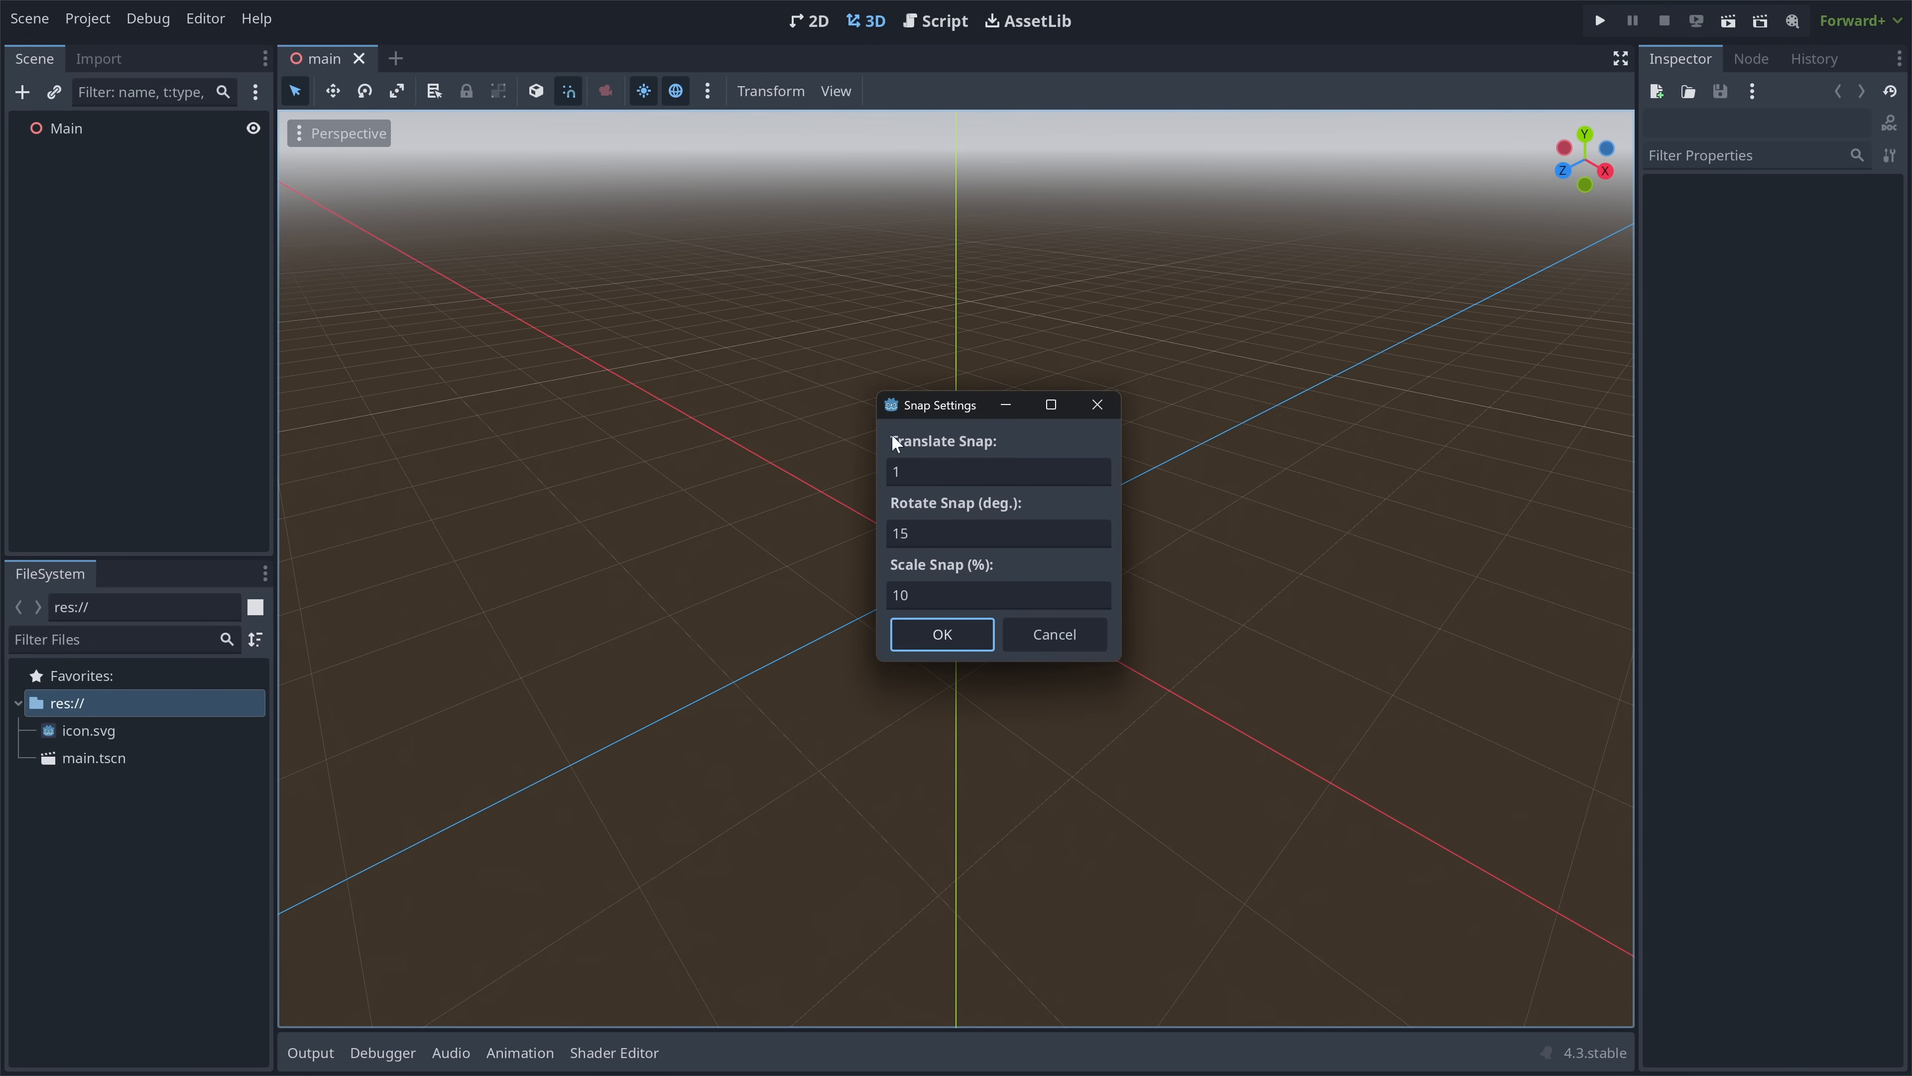
{"action": "left_click", "coordinate": [935, 461]}
{"action": "key", "text": "BackSpace"}
{"action": "type", "text": "0.1"}
{"action": "key", "text": "Tab"}
{"action": "type", "text": "10"}
{"action": "key", "text": "Tab"}
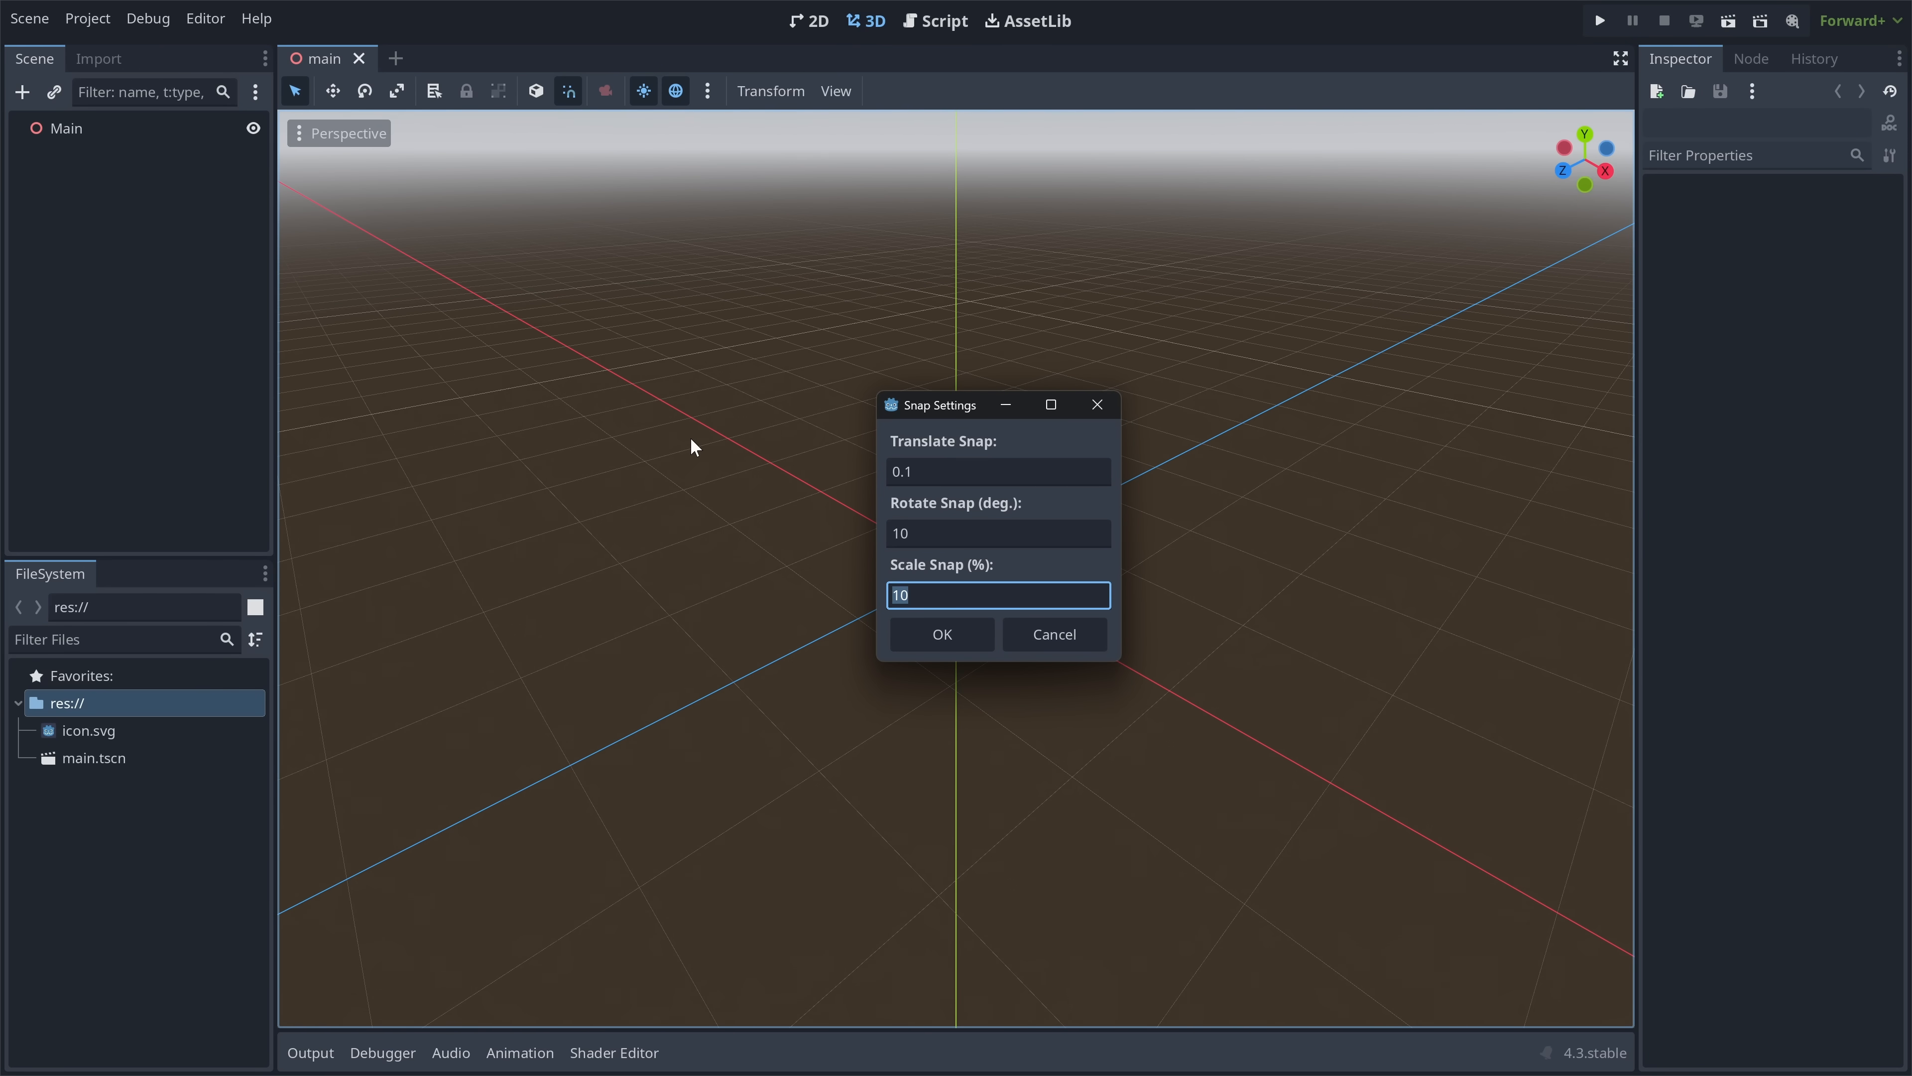
{"action": "left_click", "coordinate": [938, 634]}
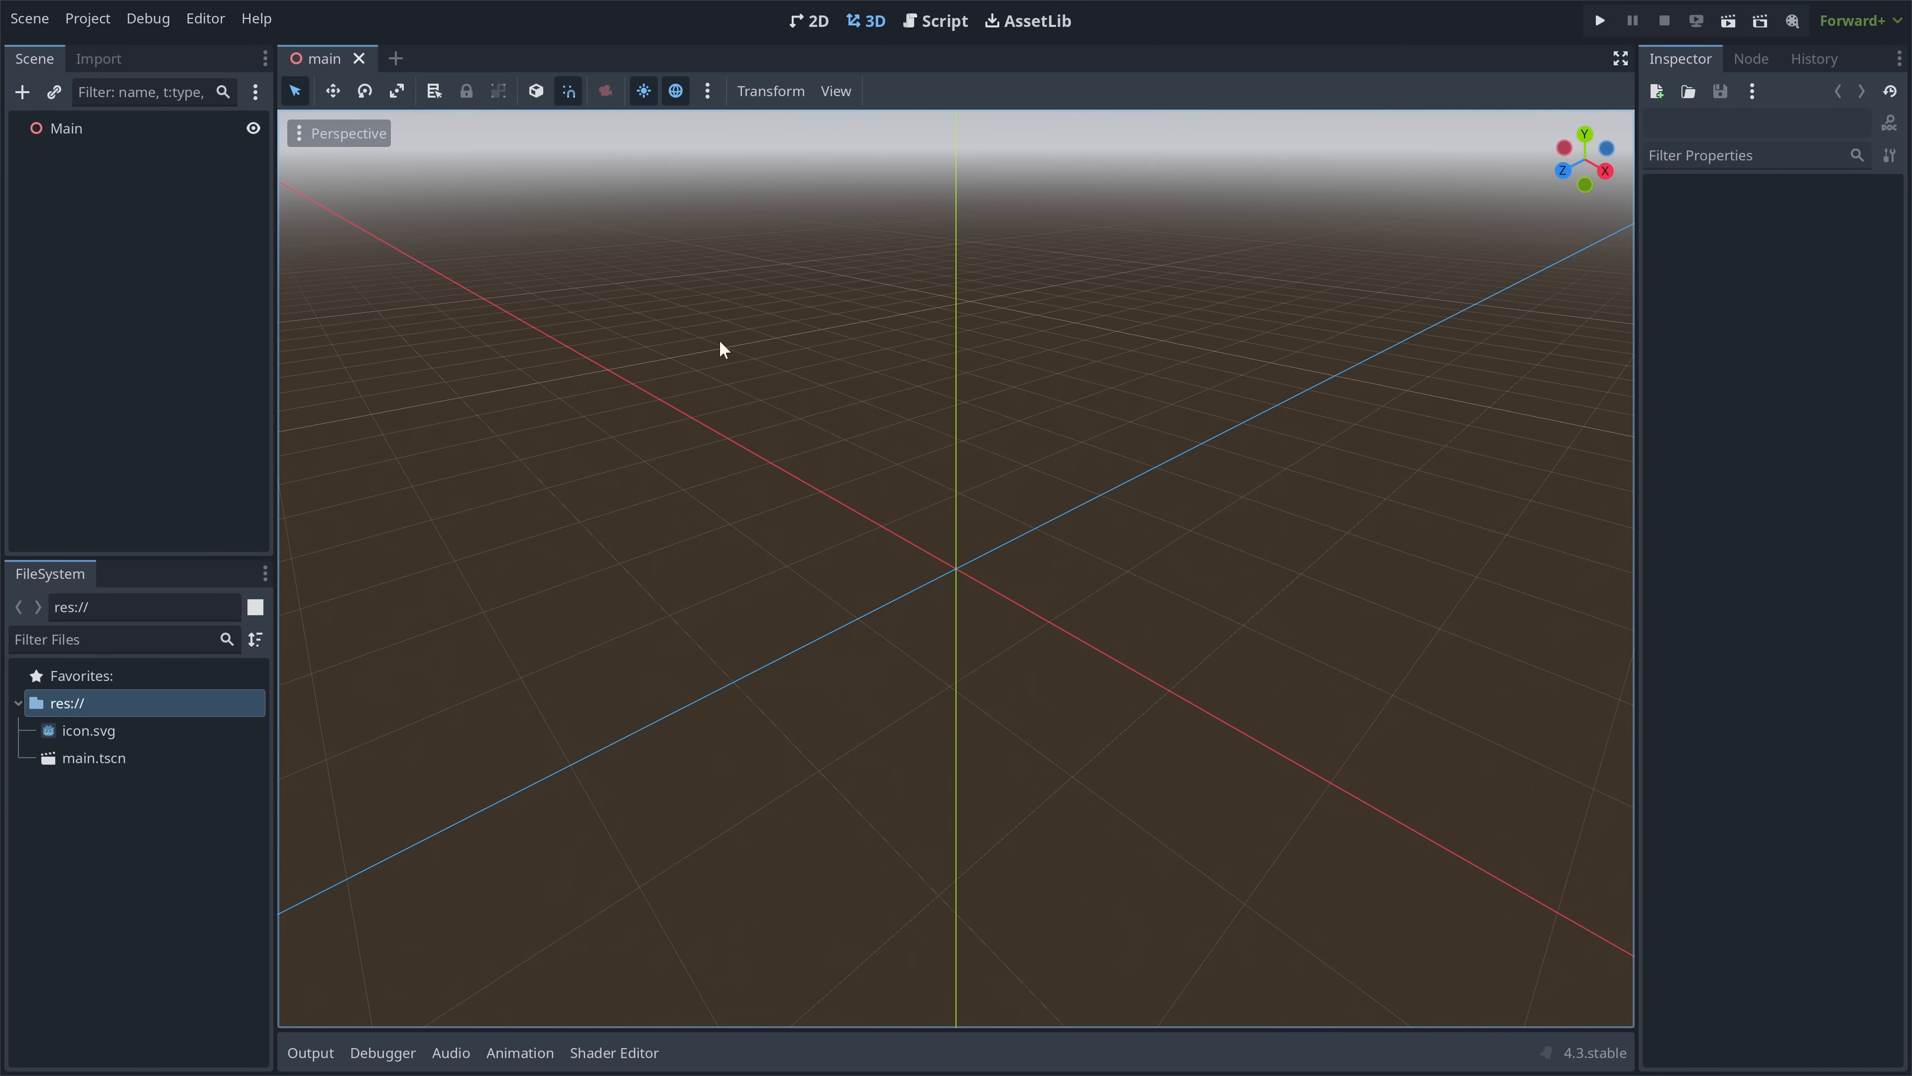
- Add a CSGBox3D, size it to about 4.9 × 1 × 5.1 m and enable Use Collision
{"action": "key", "text": "ctrl+a"}
{"action": "type", "text": "csg"}
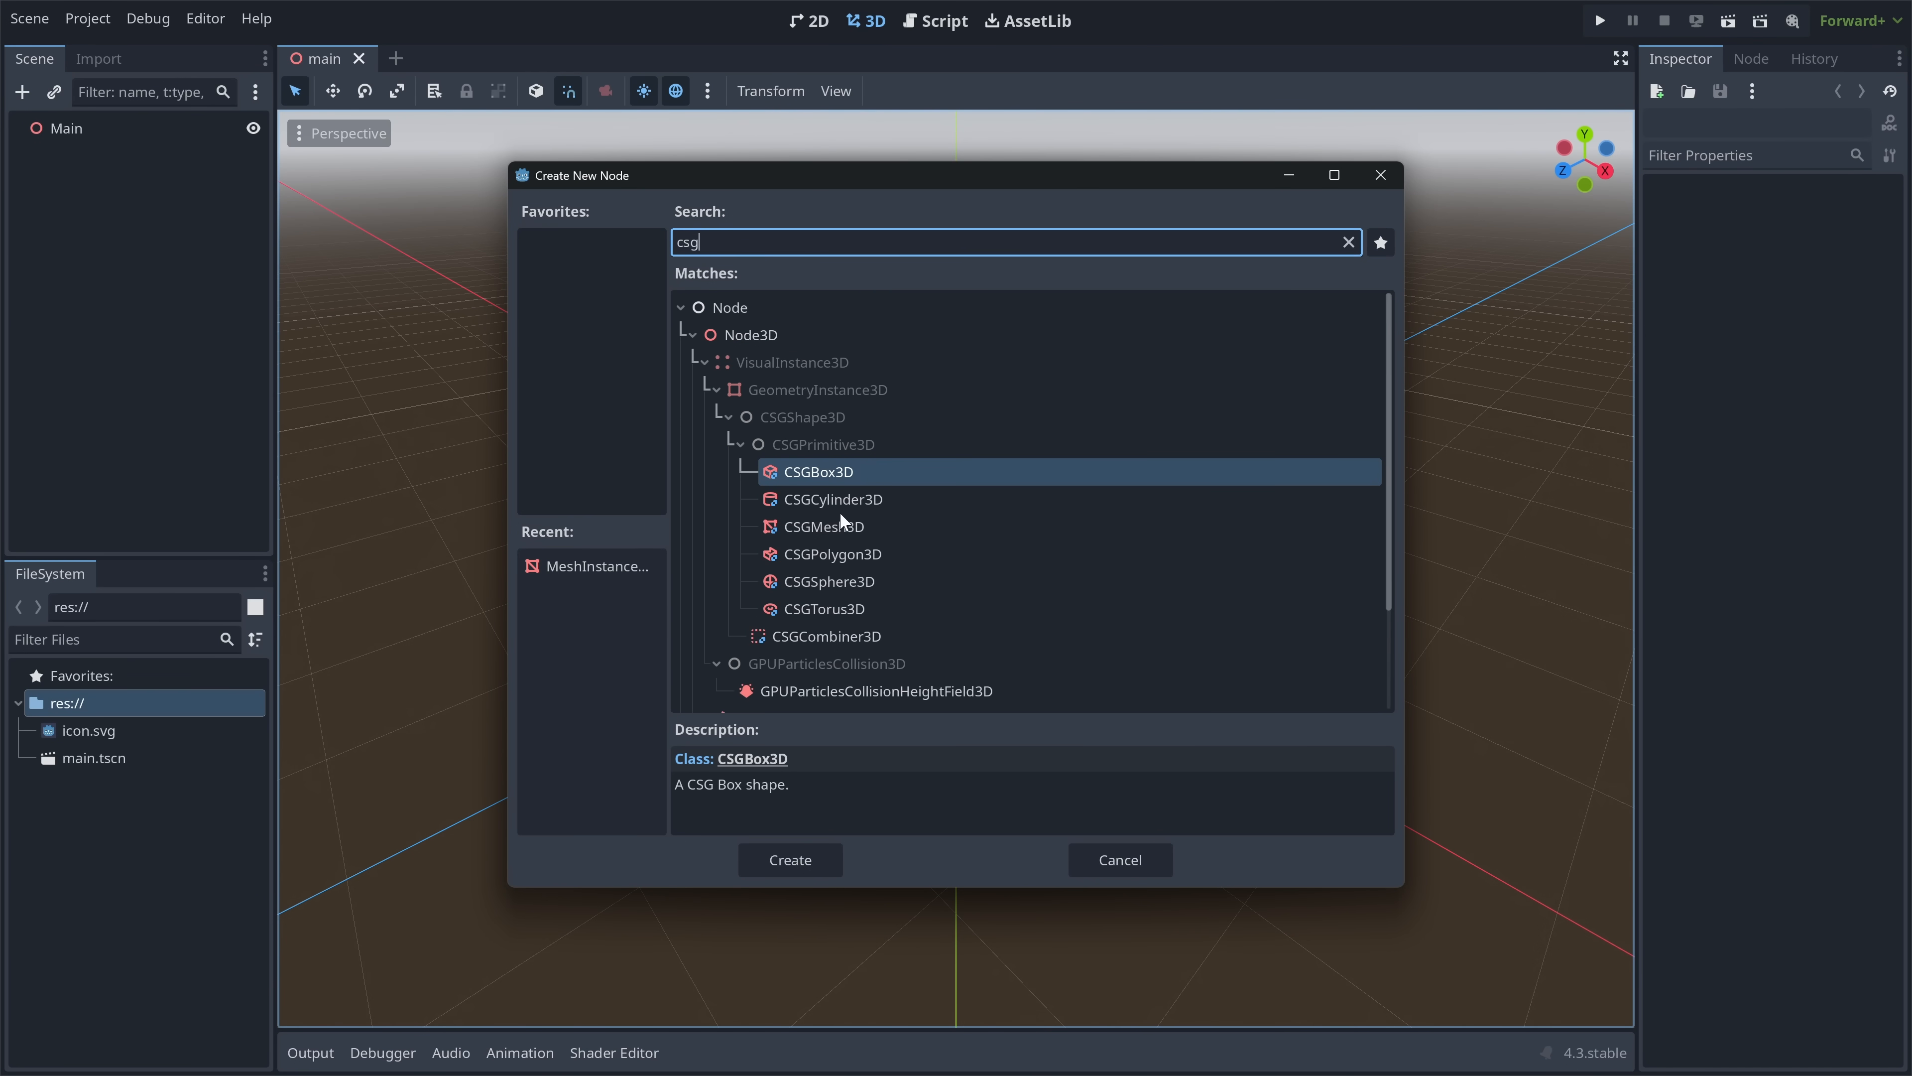
{"action": "double_click", "coordinate": [865, 472]}
{"action": "left_click_drag", "start_coordinate": [1000, 593], "coordinate": [1154, 708]}
{"action": "left_click_drag", "start_coordinate": [915, 546], "coordinate": [770, 463]}
{"action": "left_click_drag", "start_coordinate": [867, 564], "coordinate": [576, 698]}
{"action": "left_click_drag", "start_coordinate": [956, 529], "coordinate": [1010, 509]}
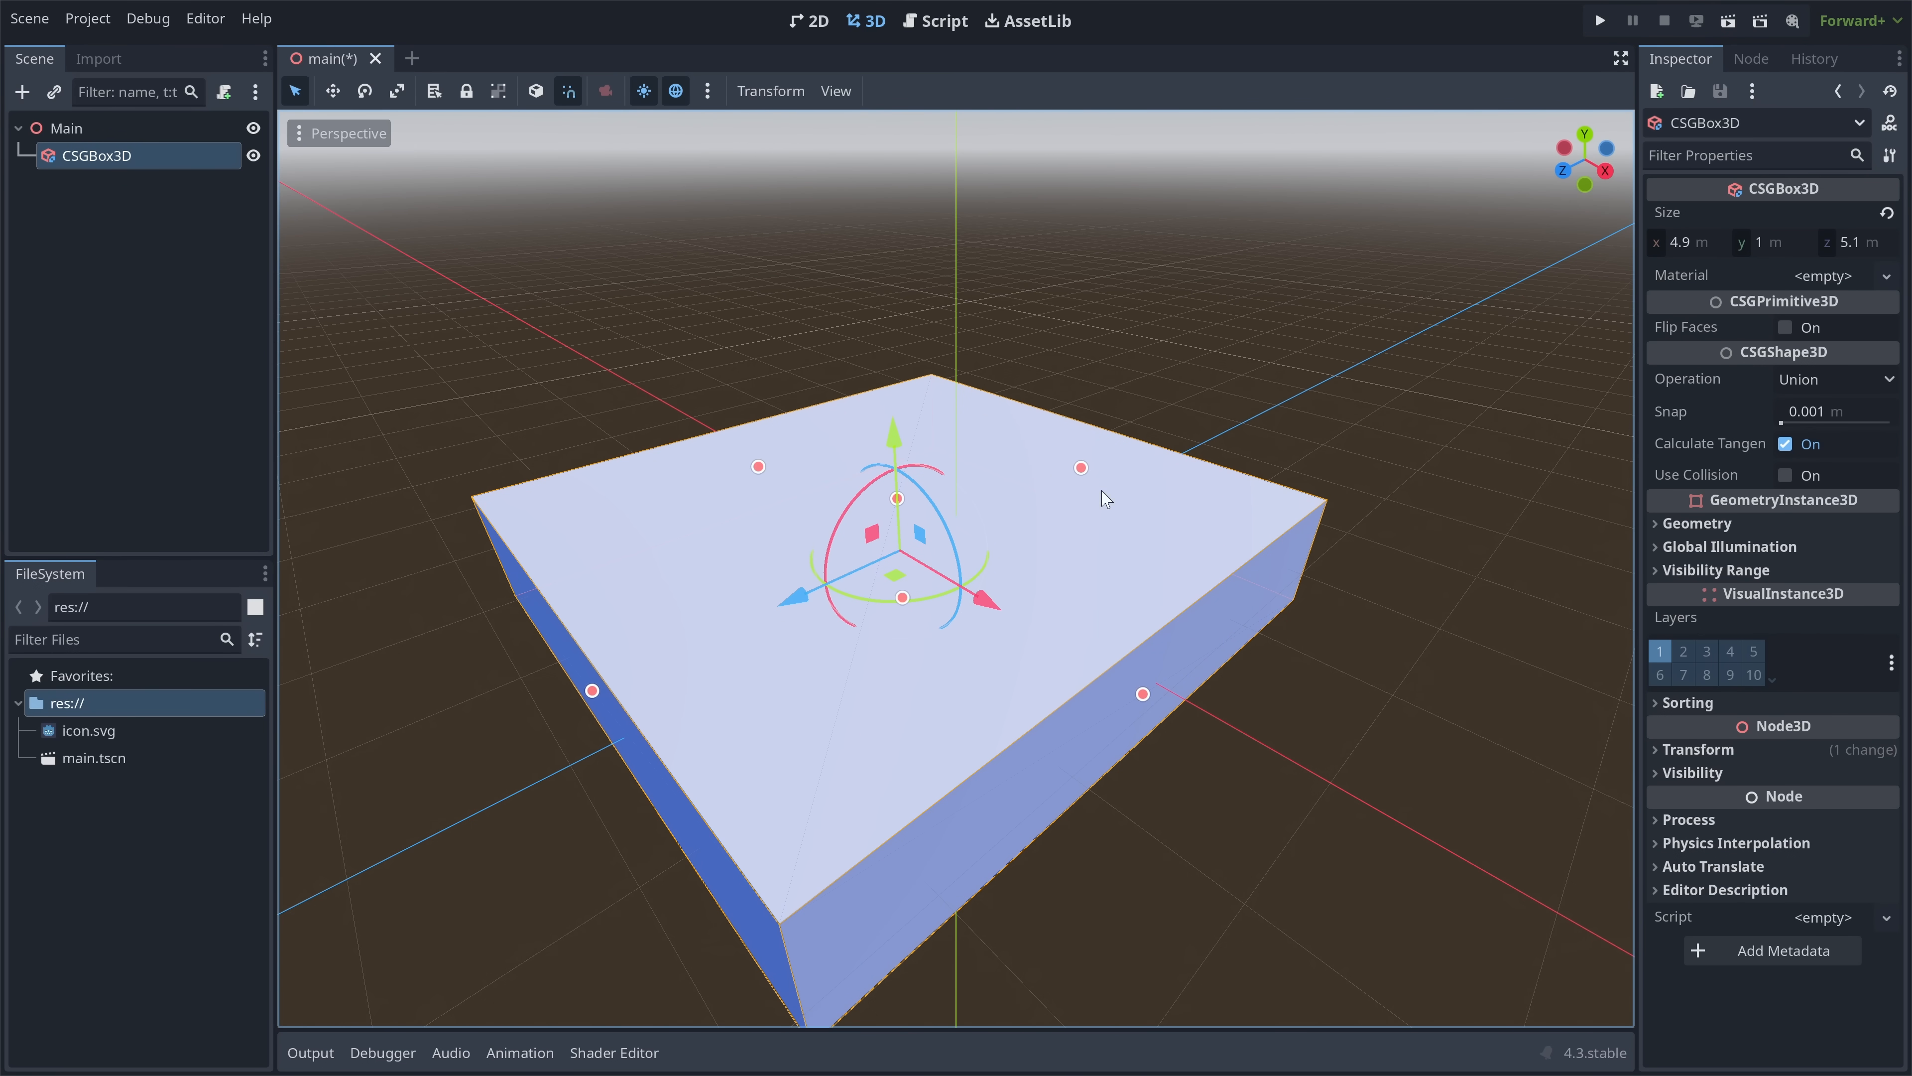
{"action": "left_click", "coordinate": [1783, 475]}
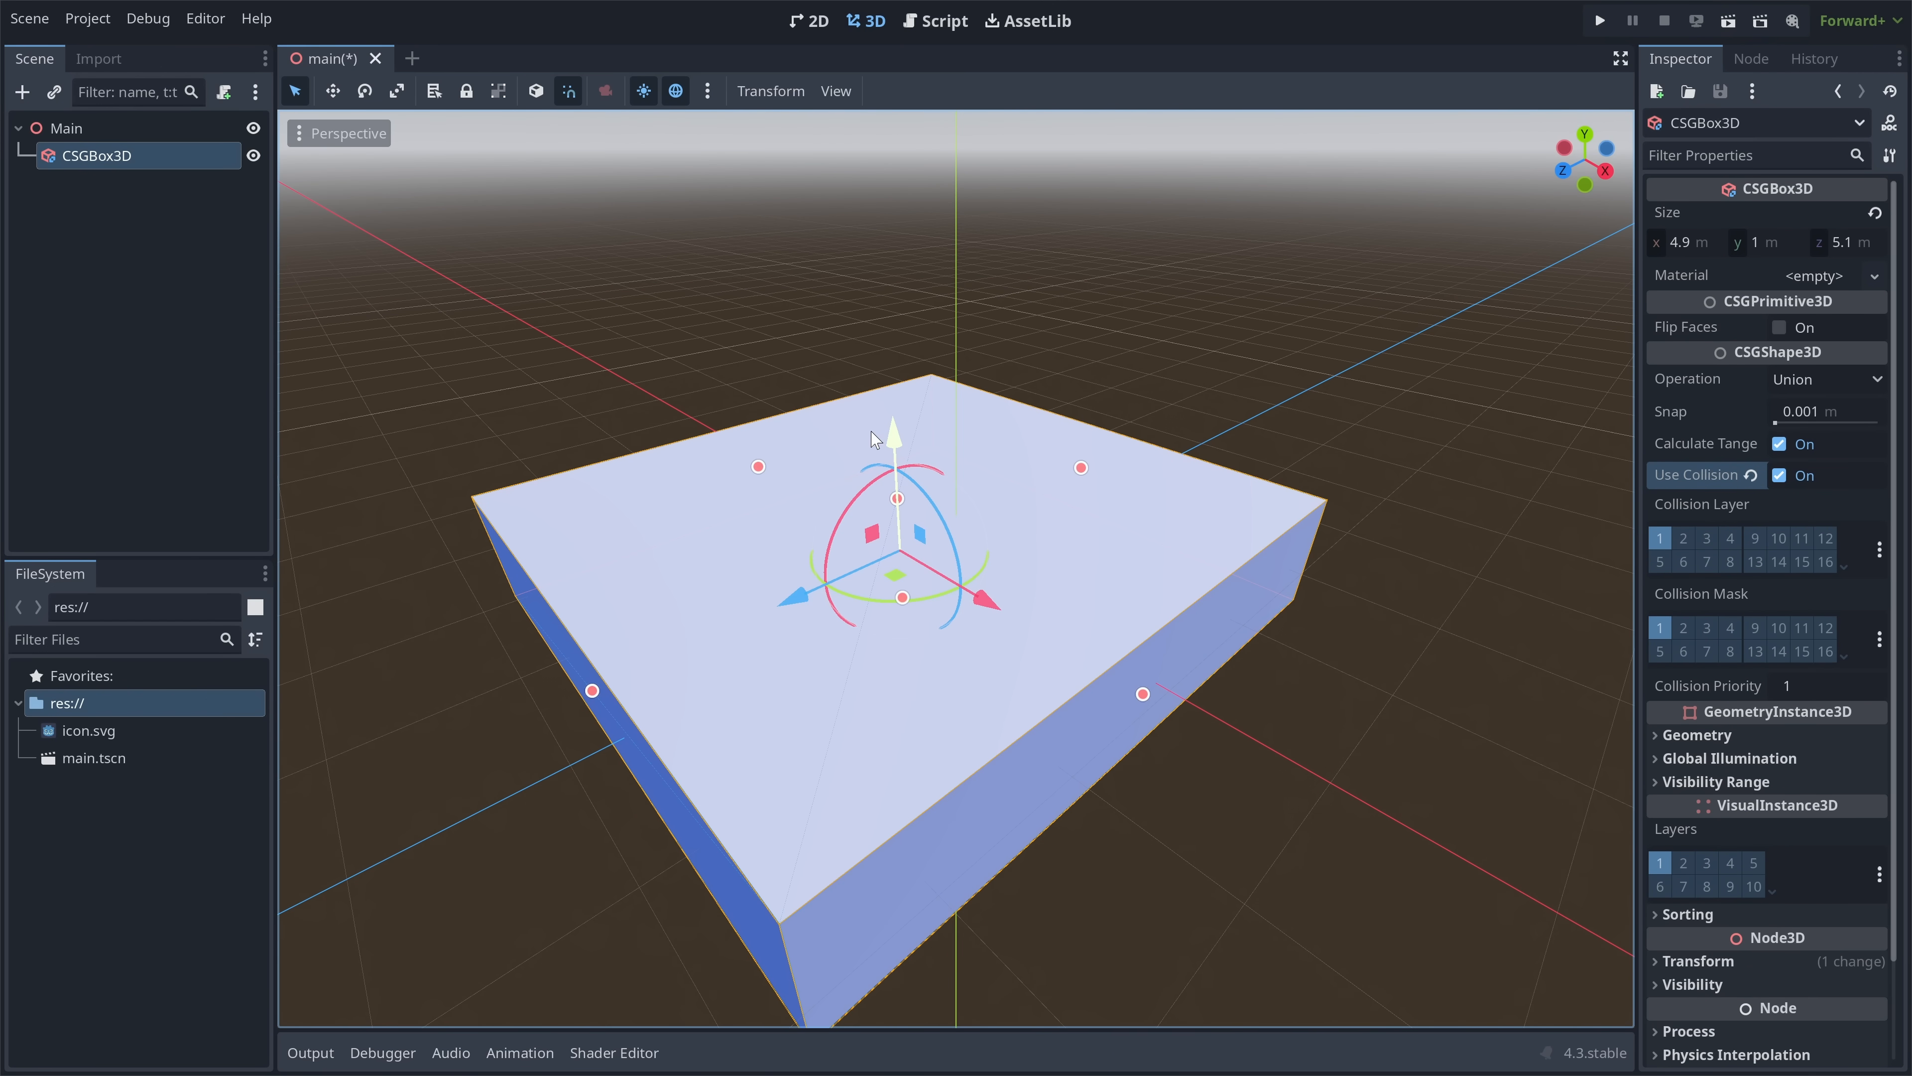
- Reshape the CSG box into an upright wall about 4.9 × 5.4 × 1.2 m
{"action": "left_click_drag", "start_coordinate": [592, 691], "coordinate": [1066, 136]}
{"action": "middle_click_drag", "start_coordinate": [1114, 301], "coordinate": [1056, 491], "text": "shift"}
{"action": "left_click_drag", "start_coordinate": [939, 376], "coordinate": [936, 205]}
{"action": "middle_click_drag", "start_coordinate": [909, 399], "coordinate": [694, 411]}
{"action": "scroll", "coordinate": [1007, 354], "scroll_direction": "down", "scroll_amount": 2}
{"action": "middle_click_drag", "start_coordinate": [858, 382], "coordinate": [804, 359]}
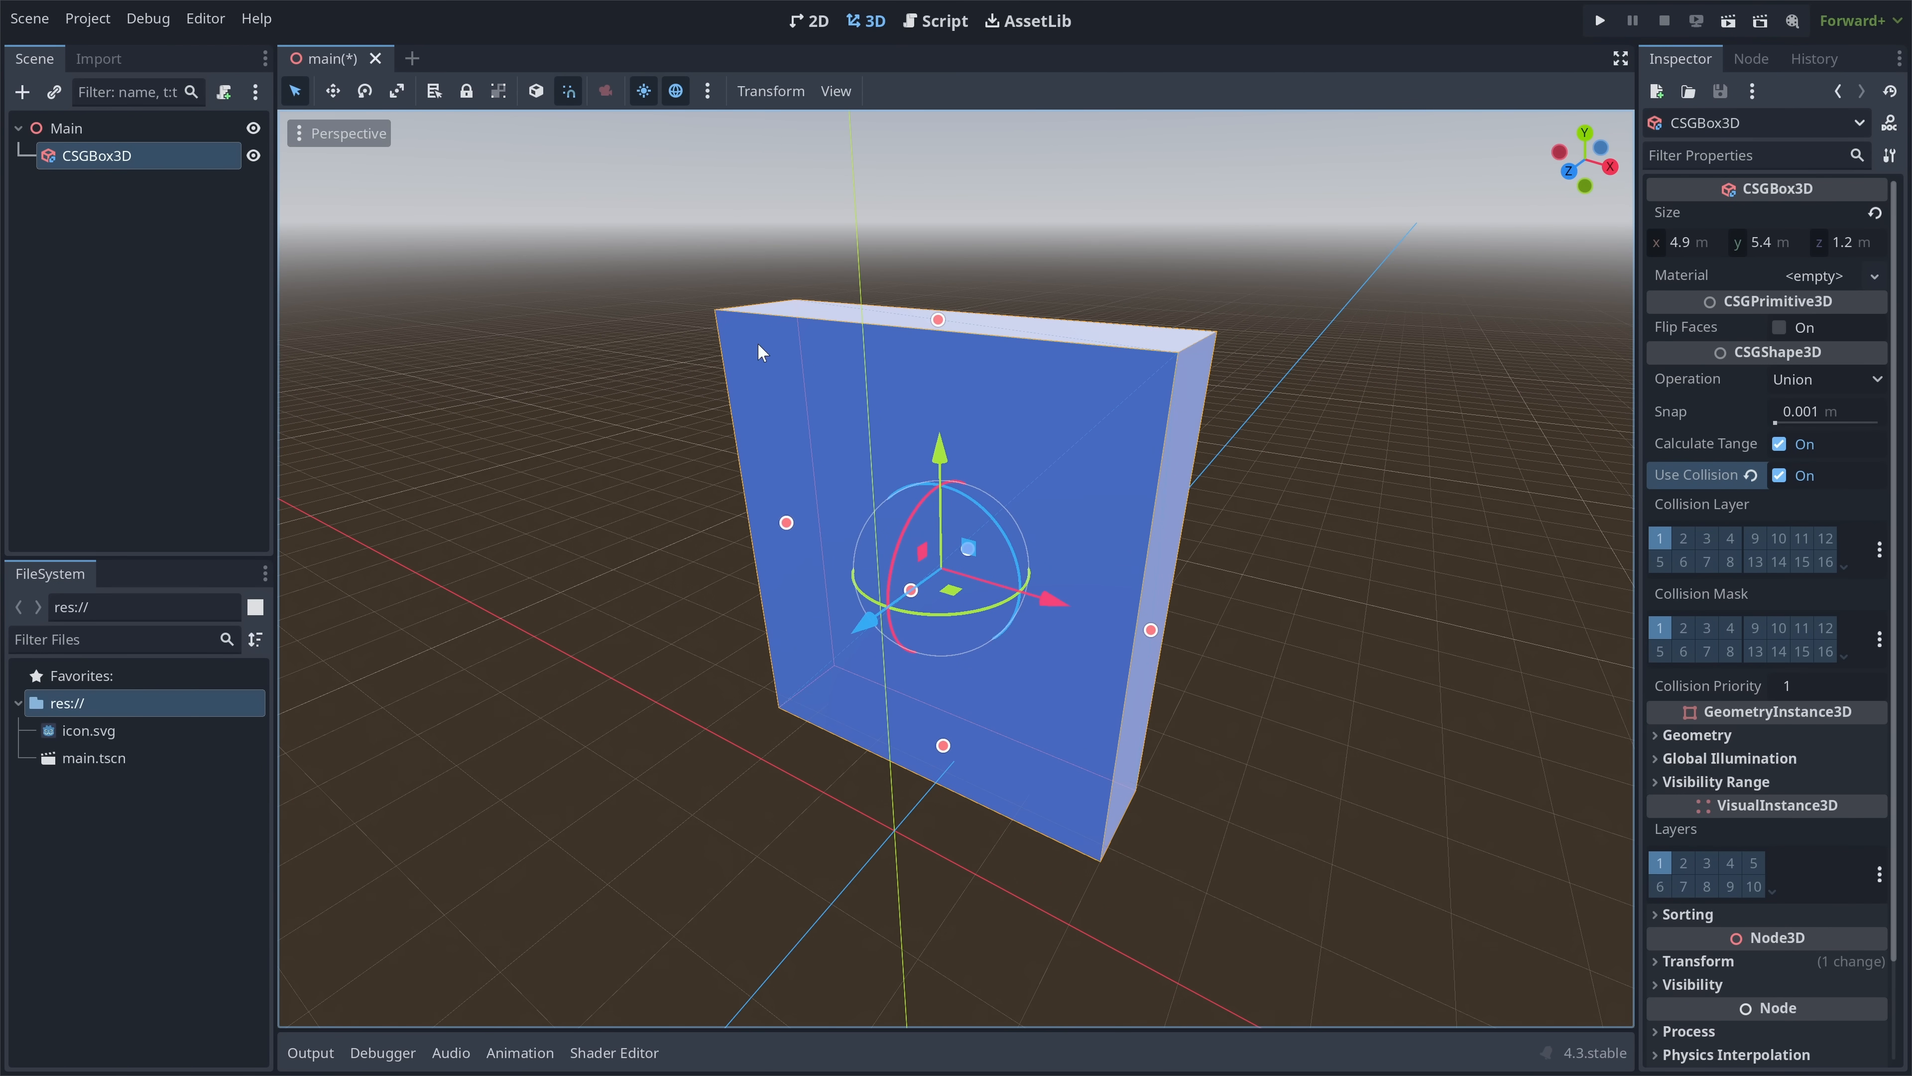
- Add a CSGCylinder3D as a child of the box and place it horizontally through the upper wall with a 1 m radius
{"action": "key", "text": "ctrl+a"}
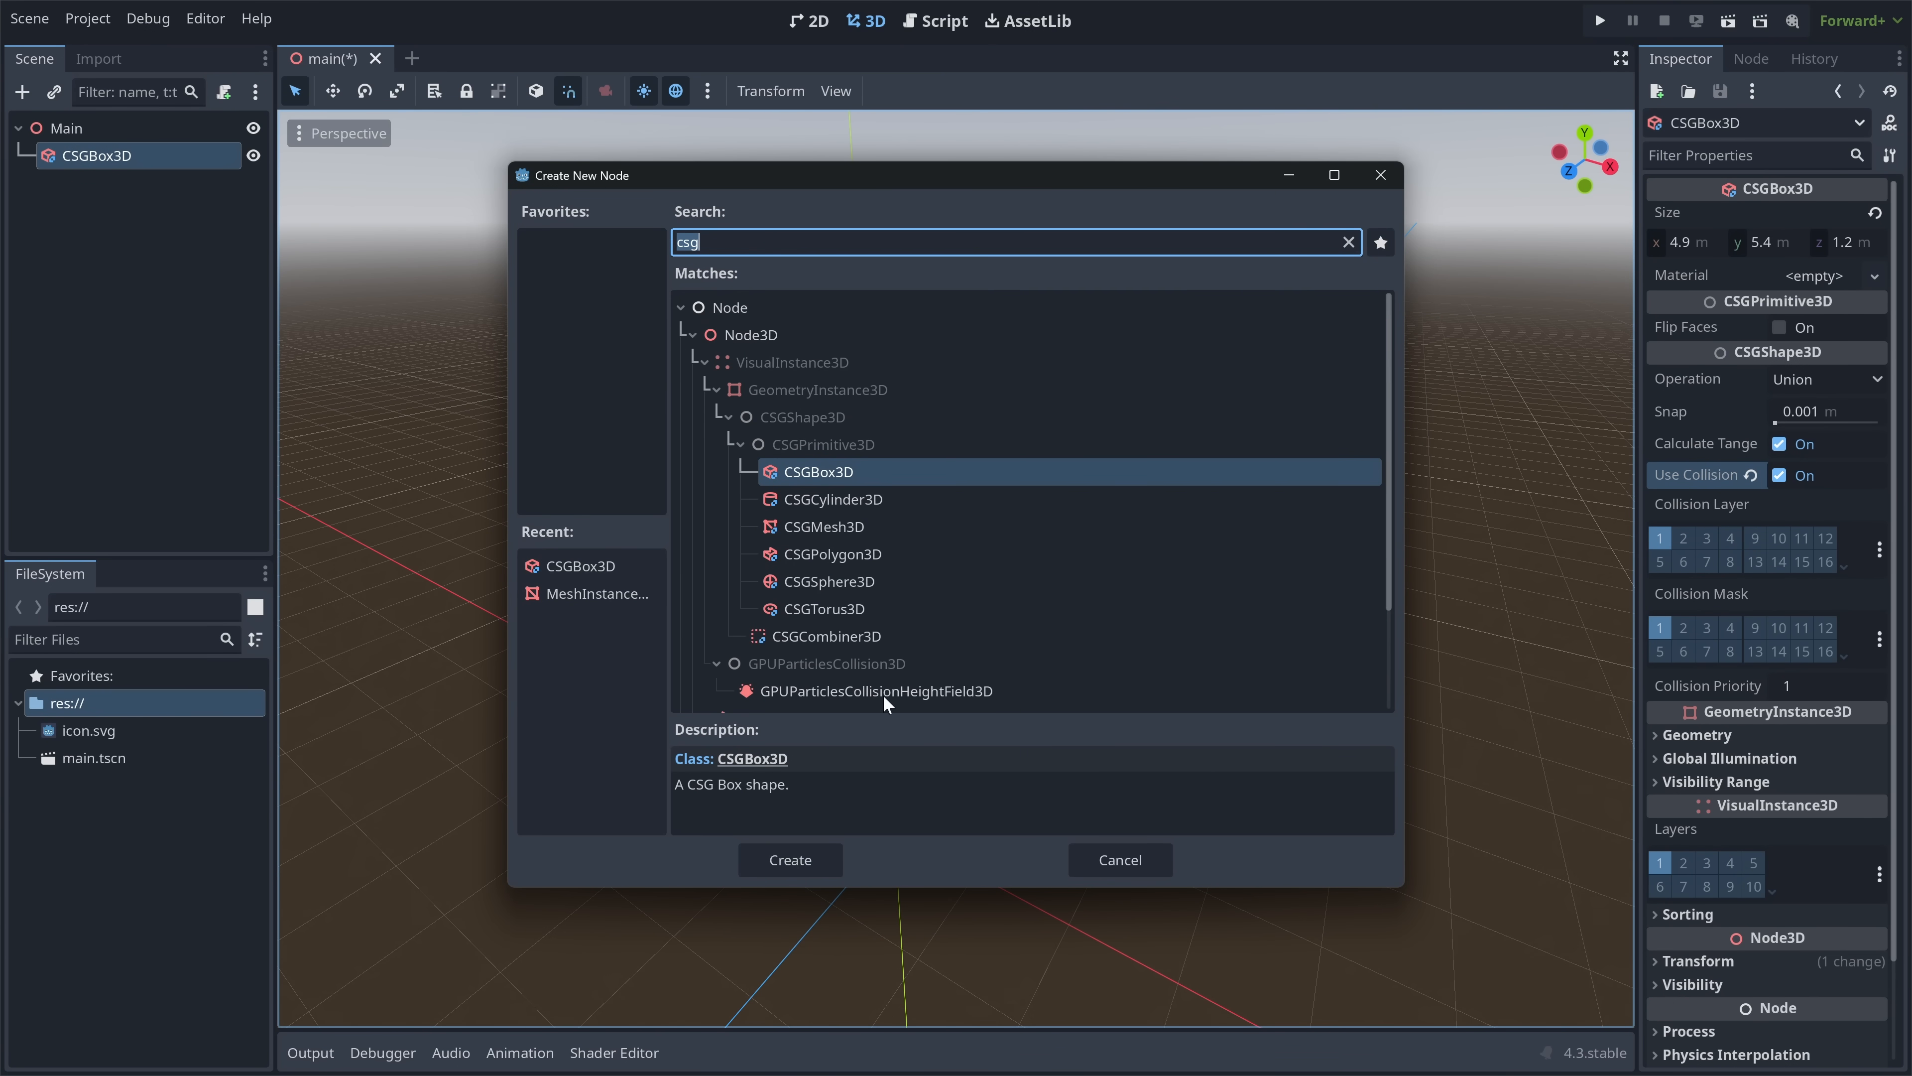
{"action": "double_click", "coordinate": [855, 503]}
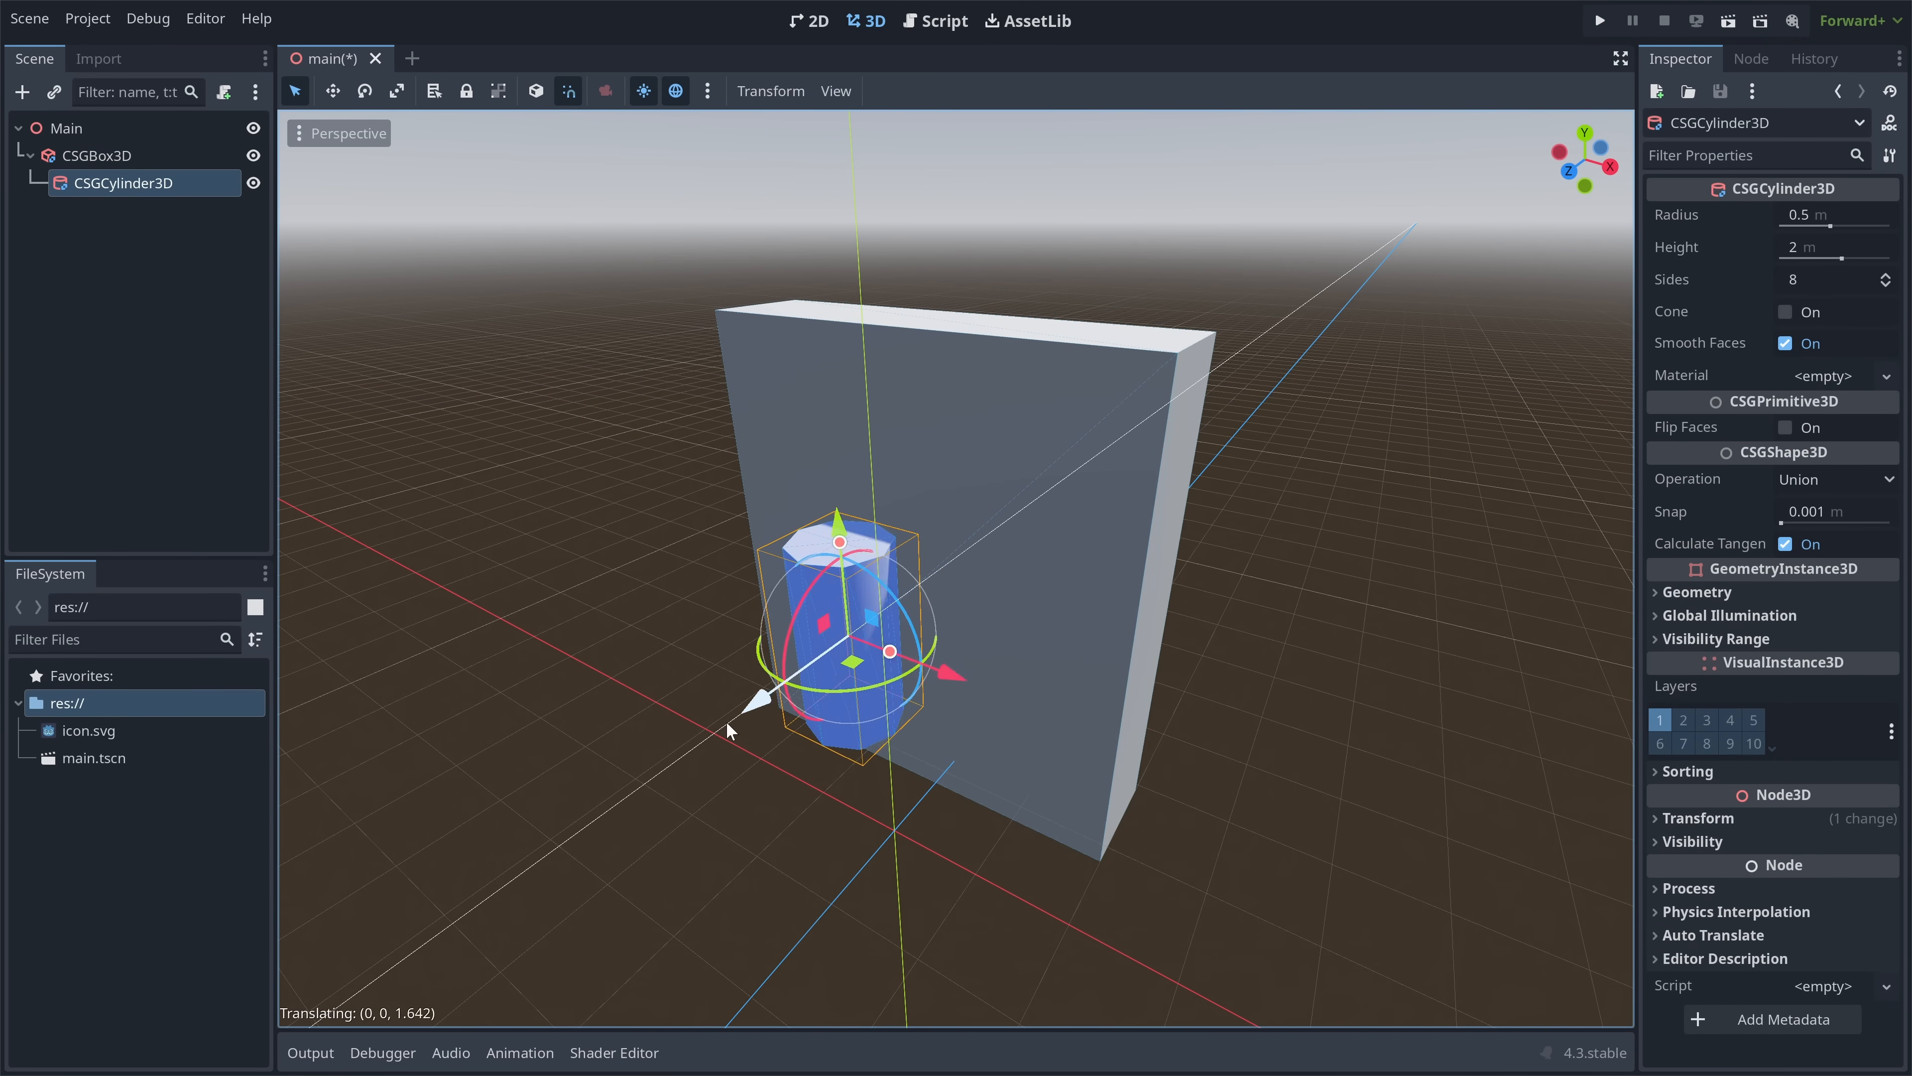
{"action": "left_click_drag", "start_coordinate": [810, 583], "coordinate": [855, 631]}
{"action": "left_click_drag", "start_coordinate": [970, 594], "coordinate": [1011, 607]}
{"action": "left_click_drag", "start_coordinate": [929, 461], "coordinate": [944, 345]}
{"action": "mouse_move", "coordinate": [1167, 360]}
{"action": "middle_mouse_down"}
{"action": "mouse_move", "coordinate": [940, 361]}
{"action": "mouse_move", "coordinate": [1133, 371]}
{"action": "middle_mouse_up"}
{"action": "left_click_drag", "start_coordinate": [805, 489], "coordinate": [823, 486]}
{"action": "middle_click_drag", "start_coordinate": [822, 486], "coordinate": [783, 411]}
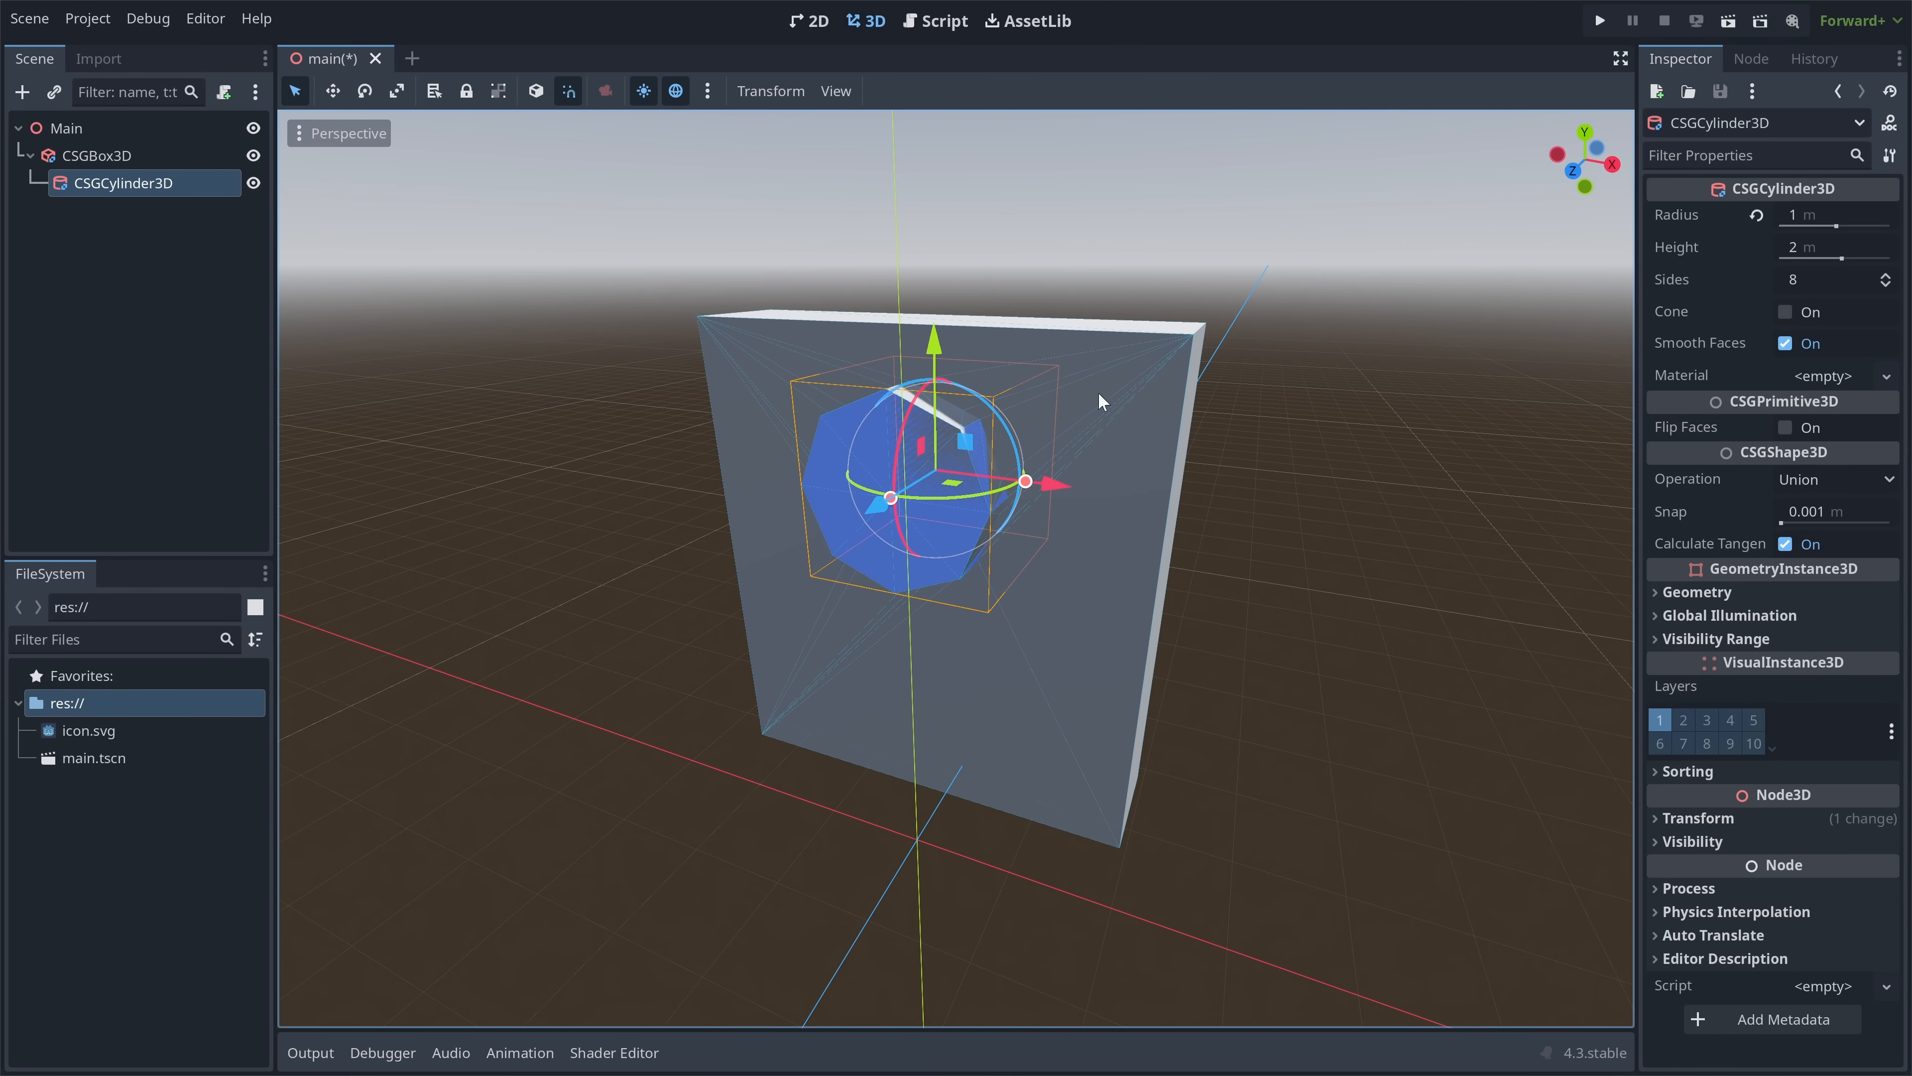
- Set the cylinder's operation to Subtraction, inspect the hole in the wall and reselect the cylinder
{"action": "left_click", "coordinate": [1826, 480]}
{"action": "left_click", "coordinate": [1813, 564]}
{"action": "middle_click_drag", "start_coordinate": [1093, 526], "coordinate": [1354, 509]}
{"action": "left_click", "coordinate": [1185, 510]}
{"action": "left_click", "coordinate": [102, 183]}
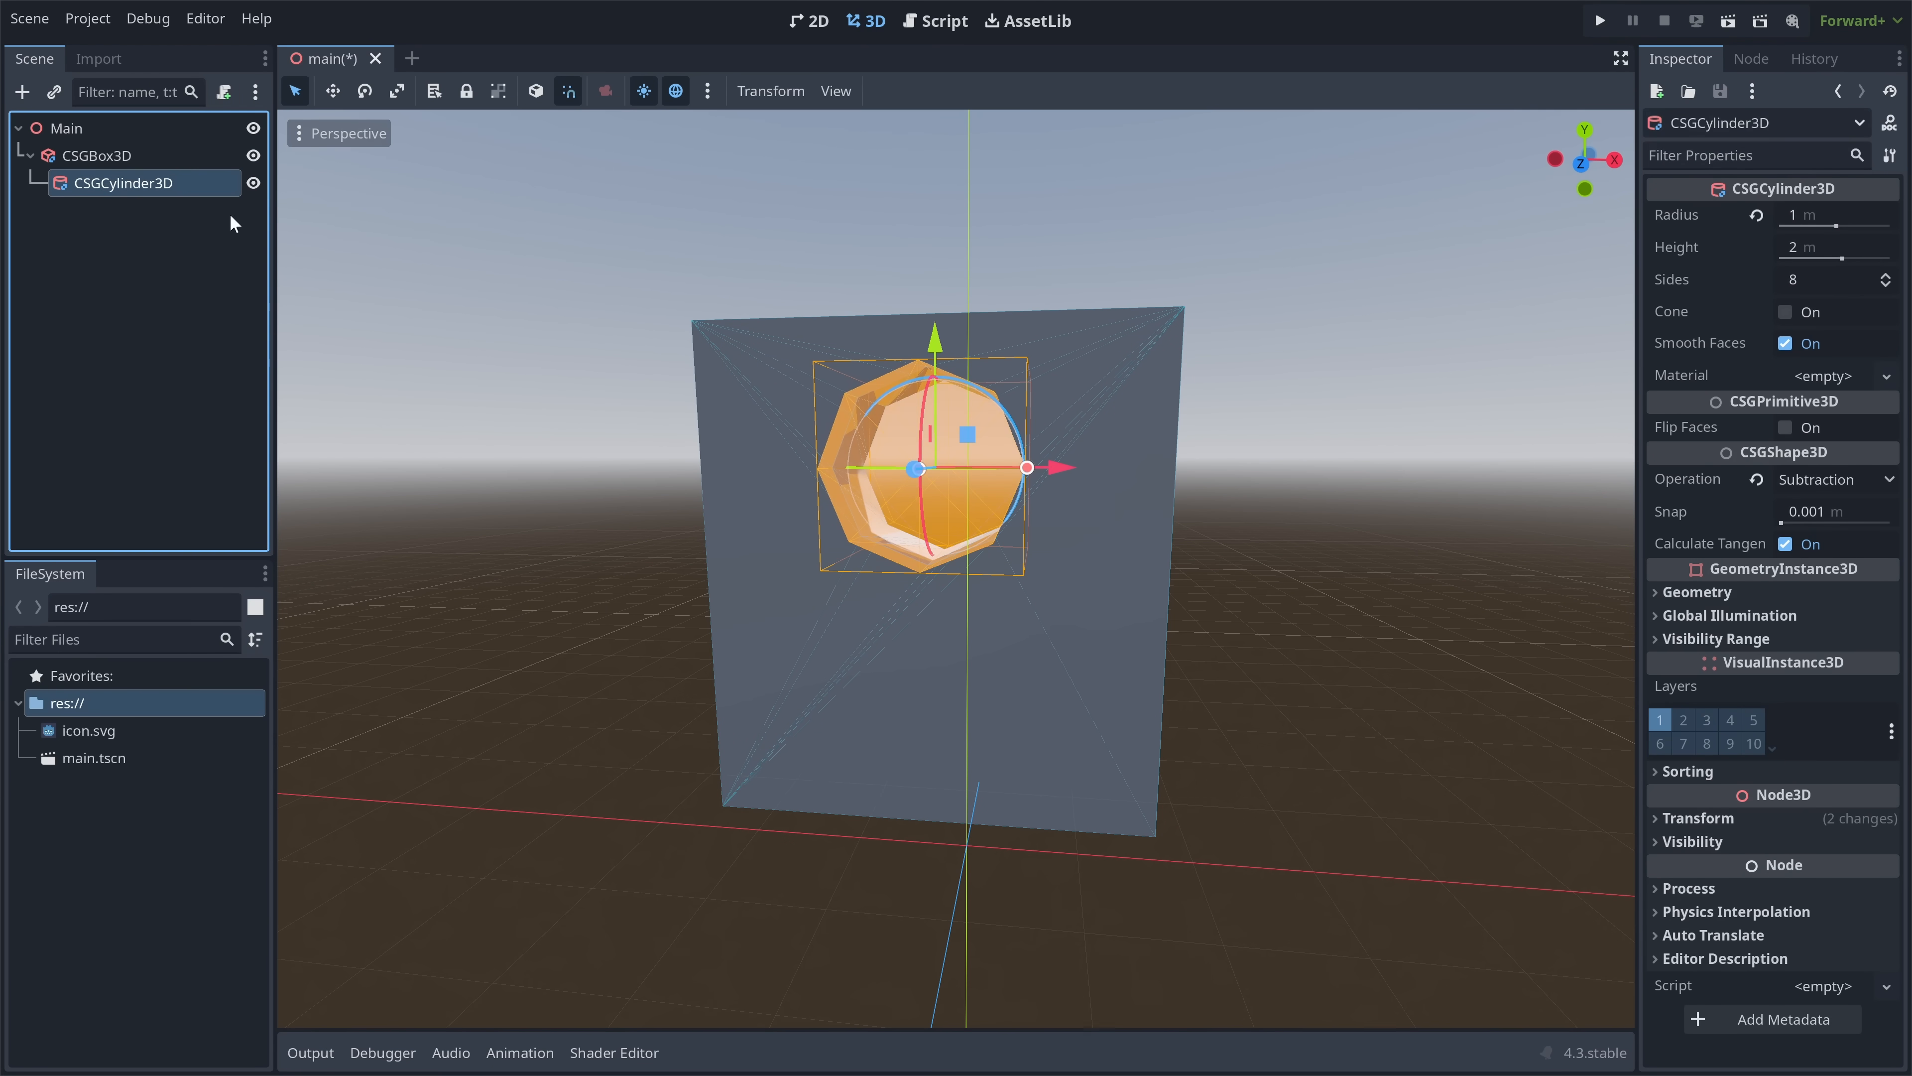
- Lower the subtracting cylinder and stretch it vertically to cut a pointed doorway down to the wall's base
{"action": "left_click_drag", "start_coordinate": [943, 347], "coordinate": [936, 525]}
{"action": "key", "text": "r"}
{"action": "left_click_drag", "start_coordinate": [1066, 779], "coordinate": [1122, 779]}
{"action": "left_click_drag", "start_coordinate": [936, 645], "coordinate": [937, 561]}
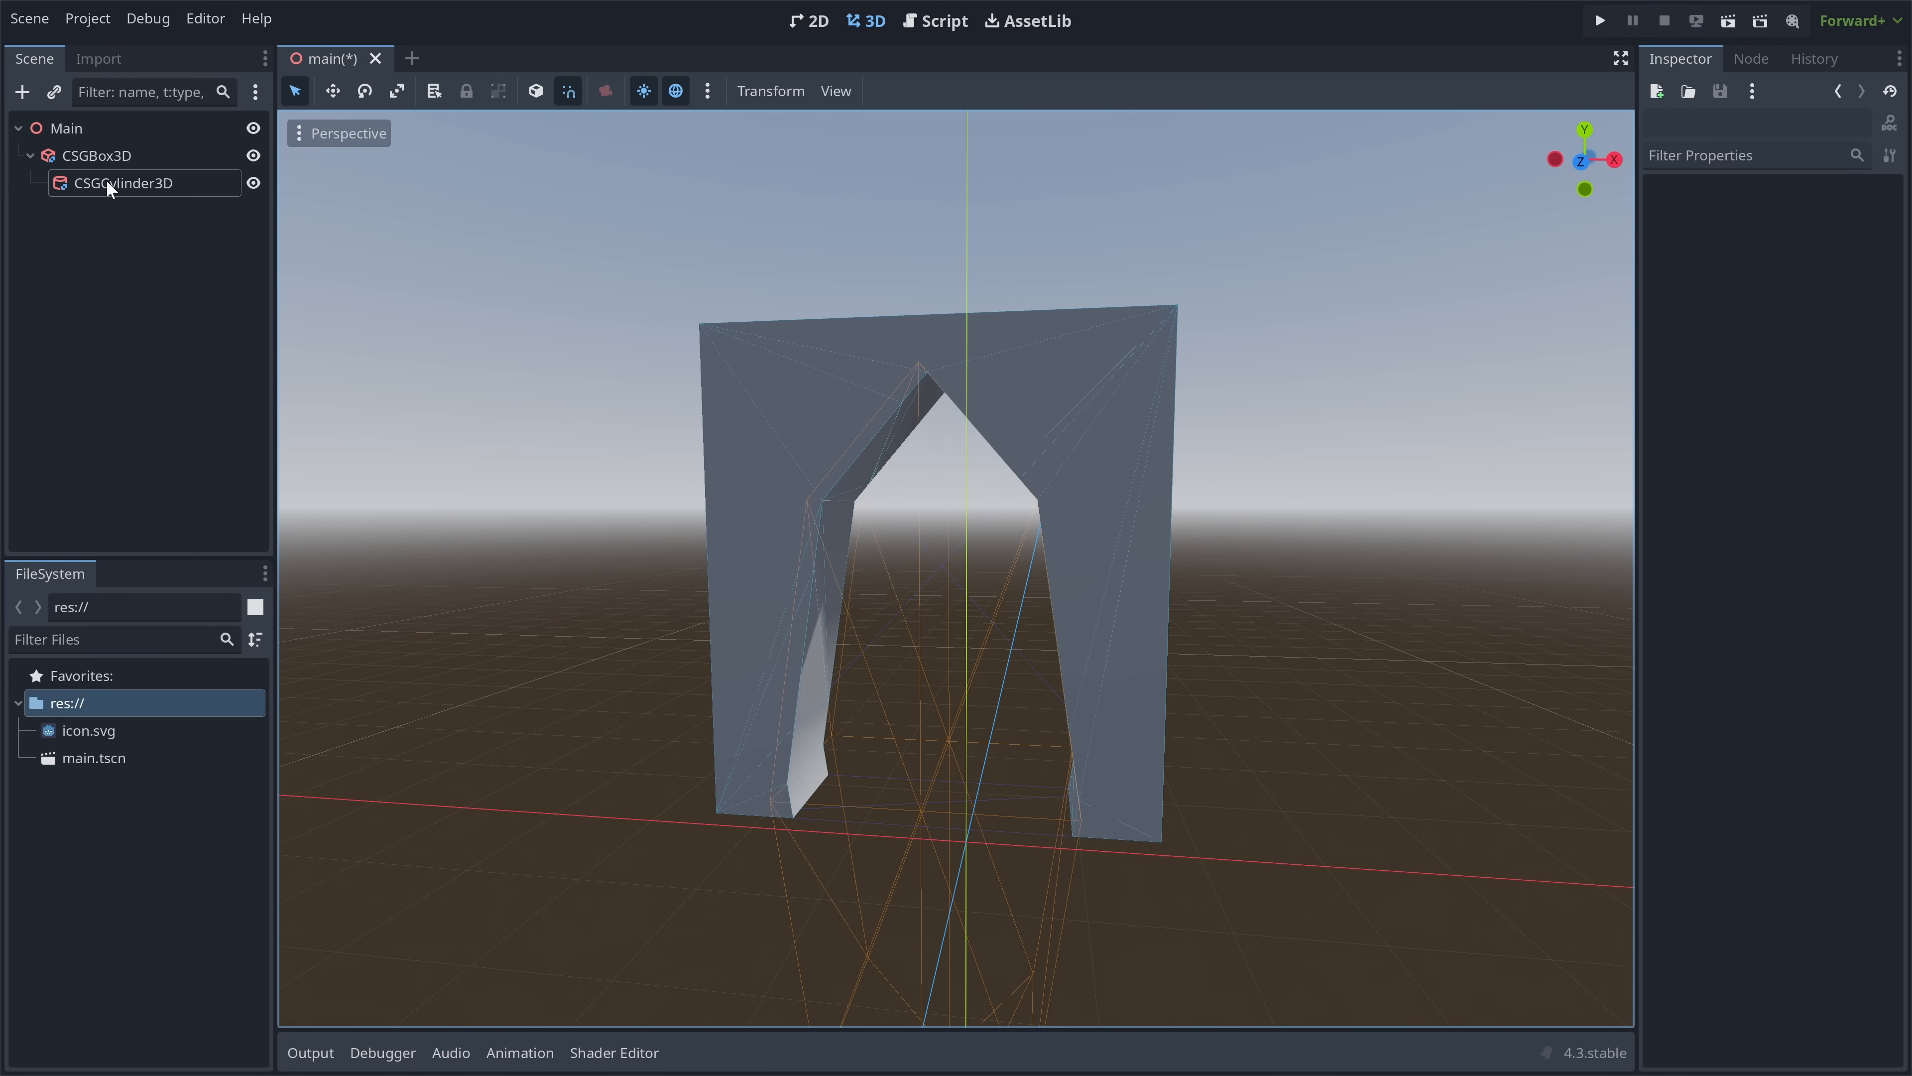
- Set the subtracting cylinder's sides to 32 to smooth the arch
{"action": "left_click", "coordinate": [101, 183]}
{"action": "left_click", "coordinate": [1807, 279]}
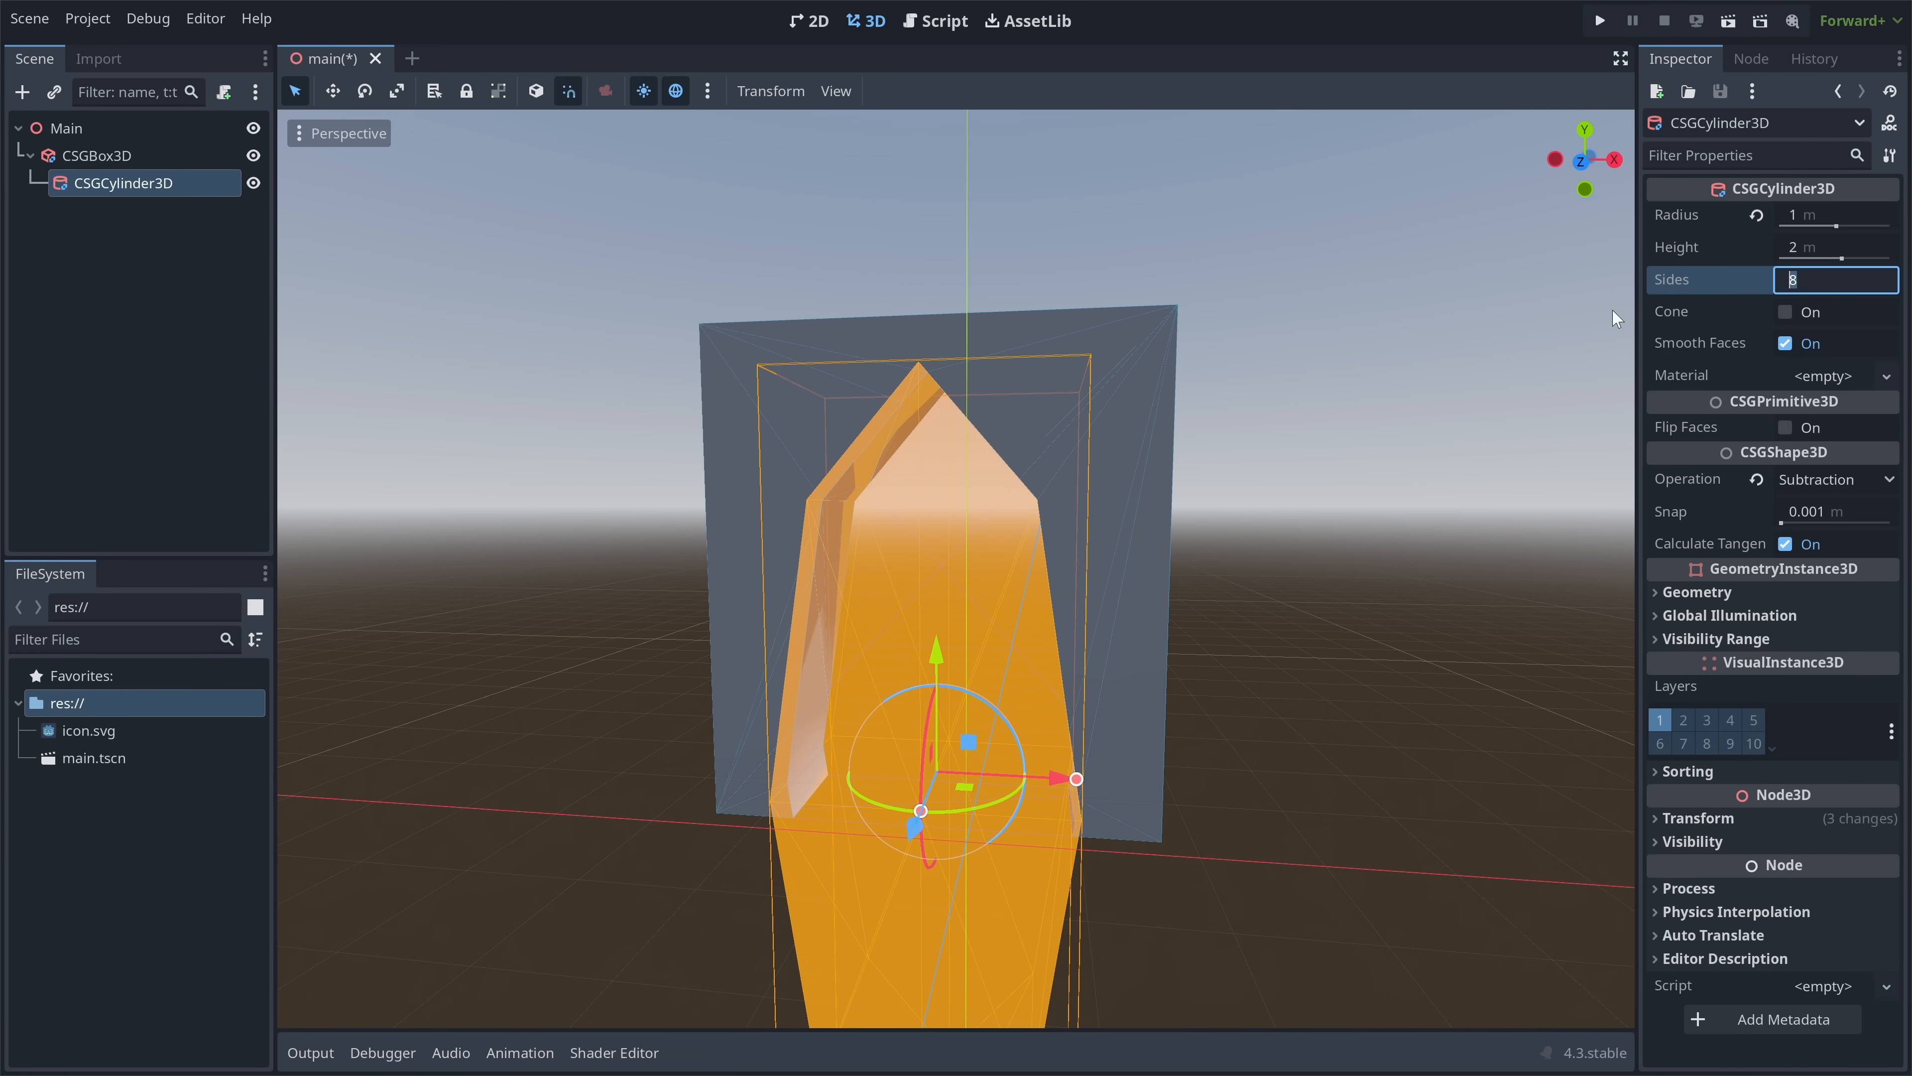
{"action": "type", "text": "32"}
{"action": "key", "text": "Return"}
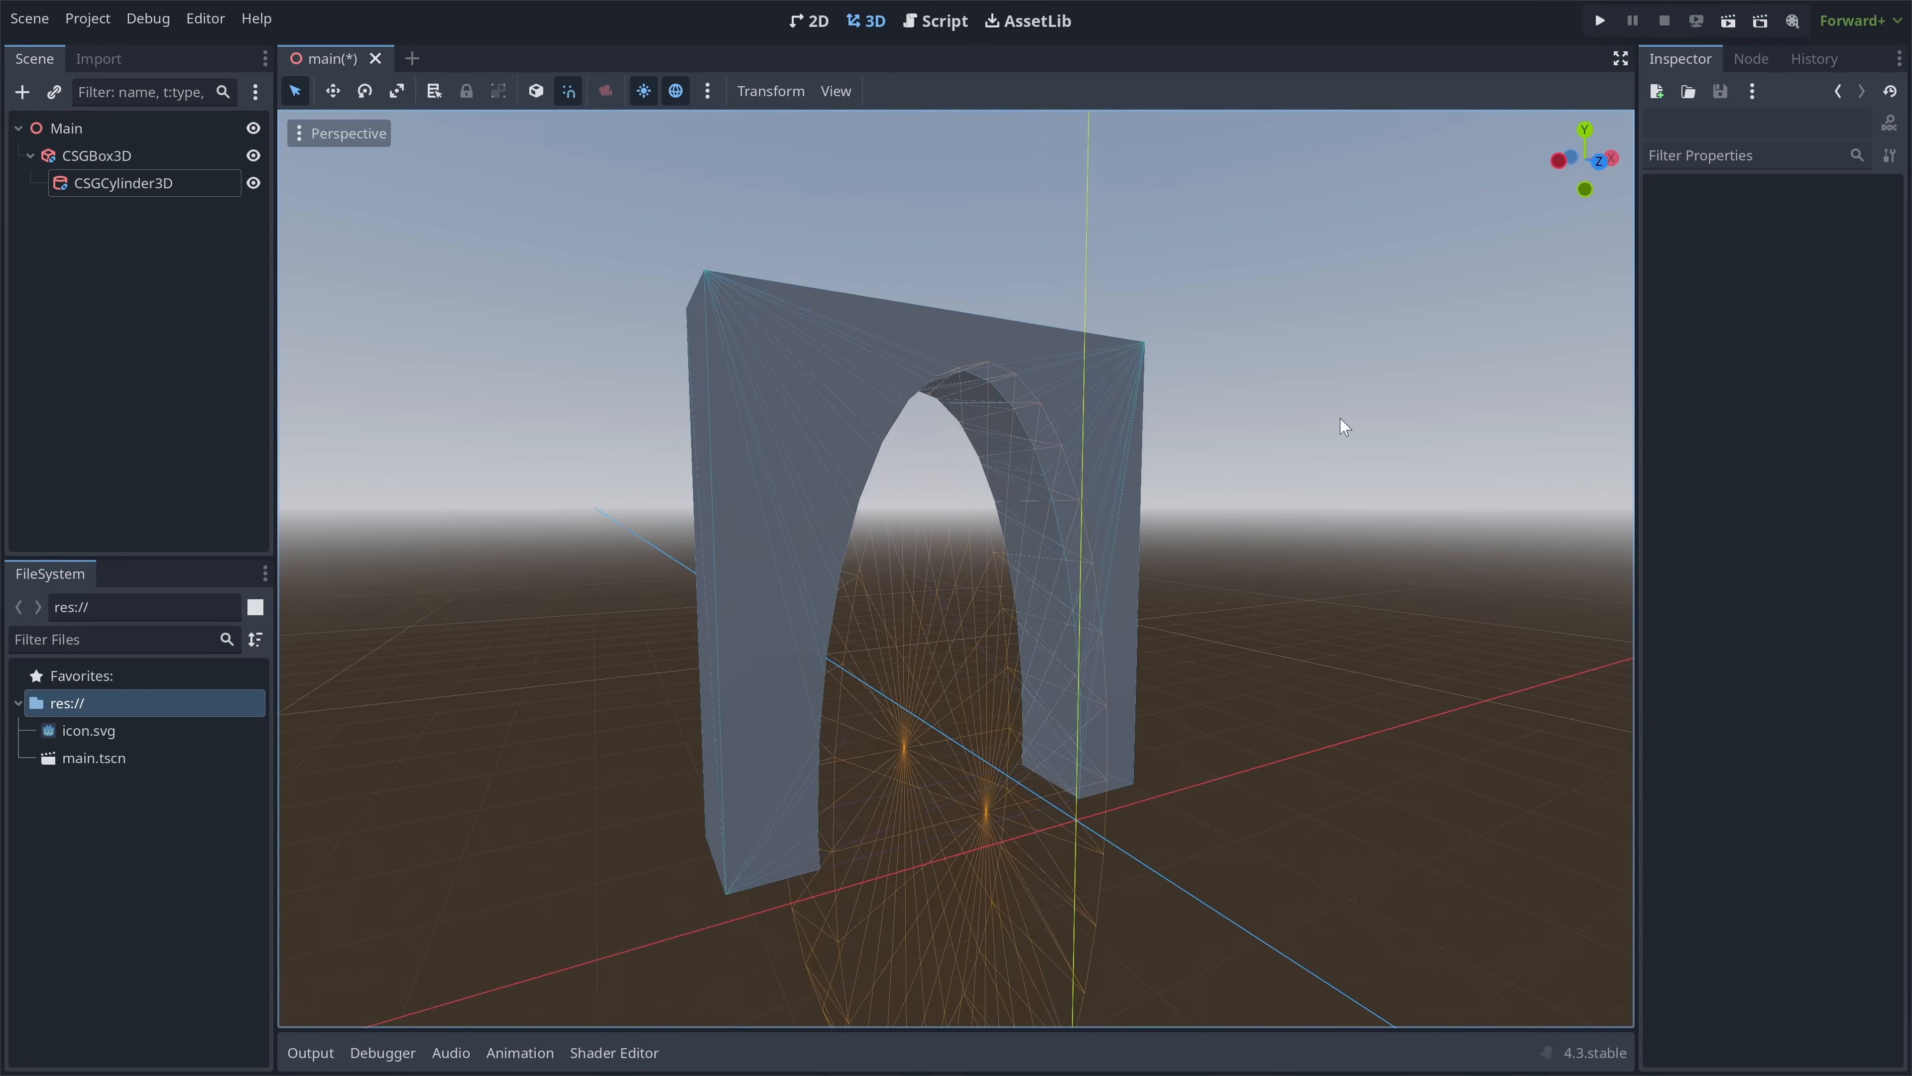
{"action": "middle_click_drag", "start_coordinate": [1337, 417], "coordinate": [1263, 425]}
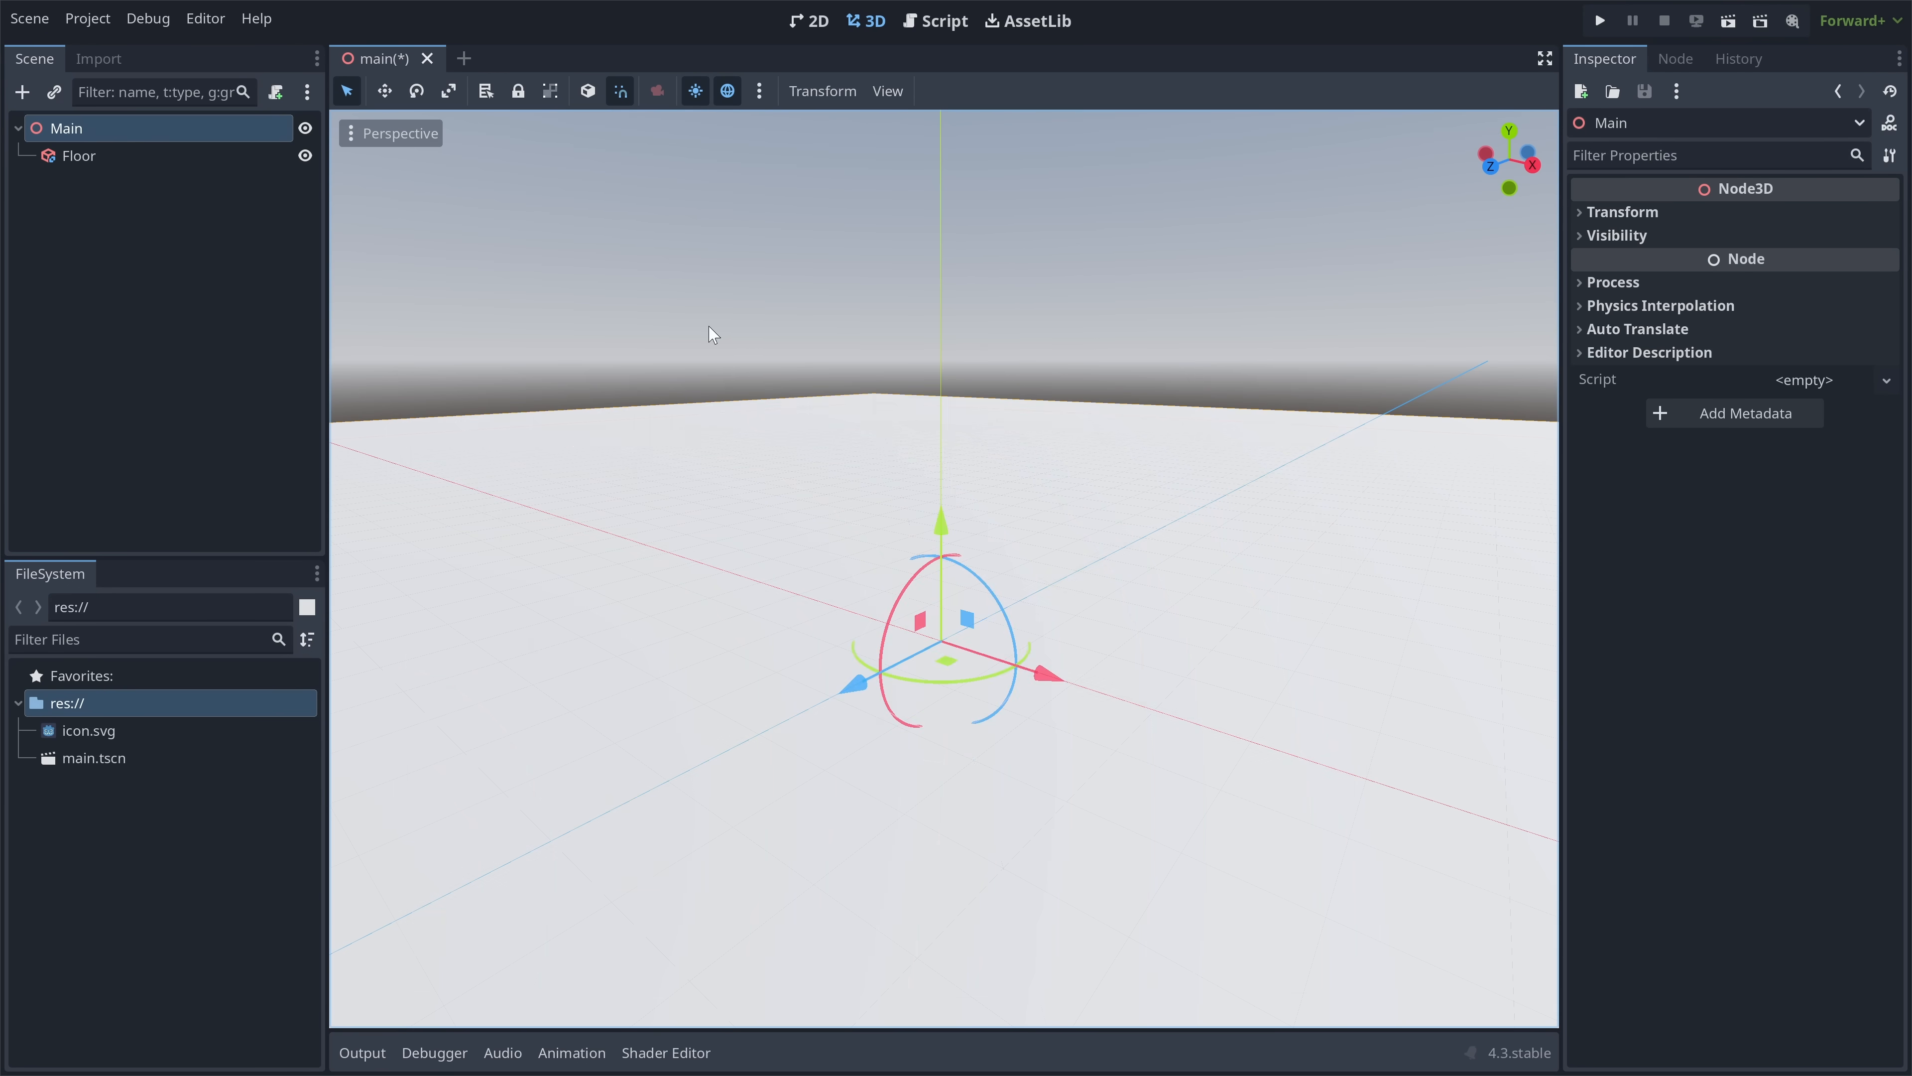
- Arrange CSGBox3D walls of 1 × 8 × 18.6 m on the floor, checking their corner in the top orthogonal view
{"action": "left_click", "coordinate": [1739, 242]}
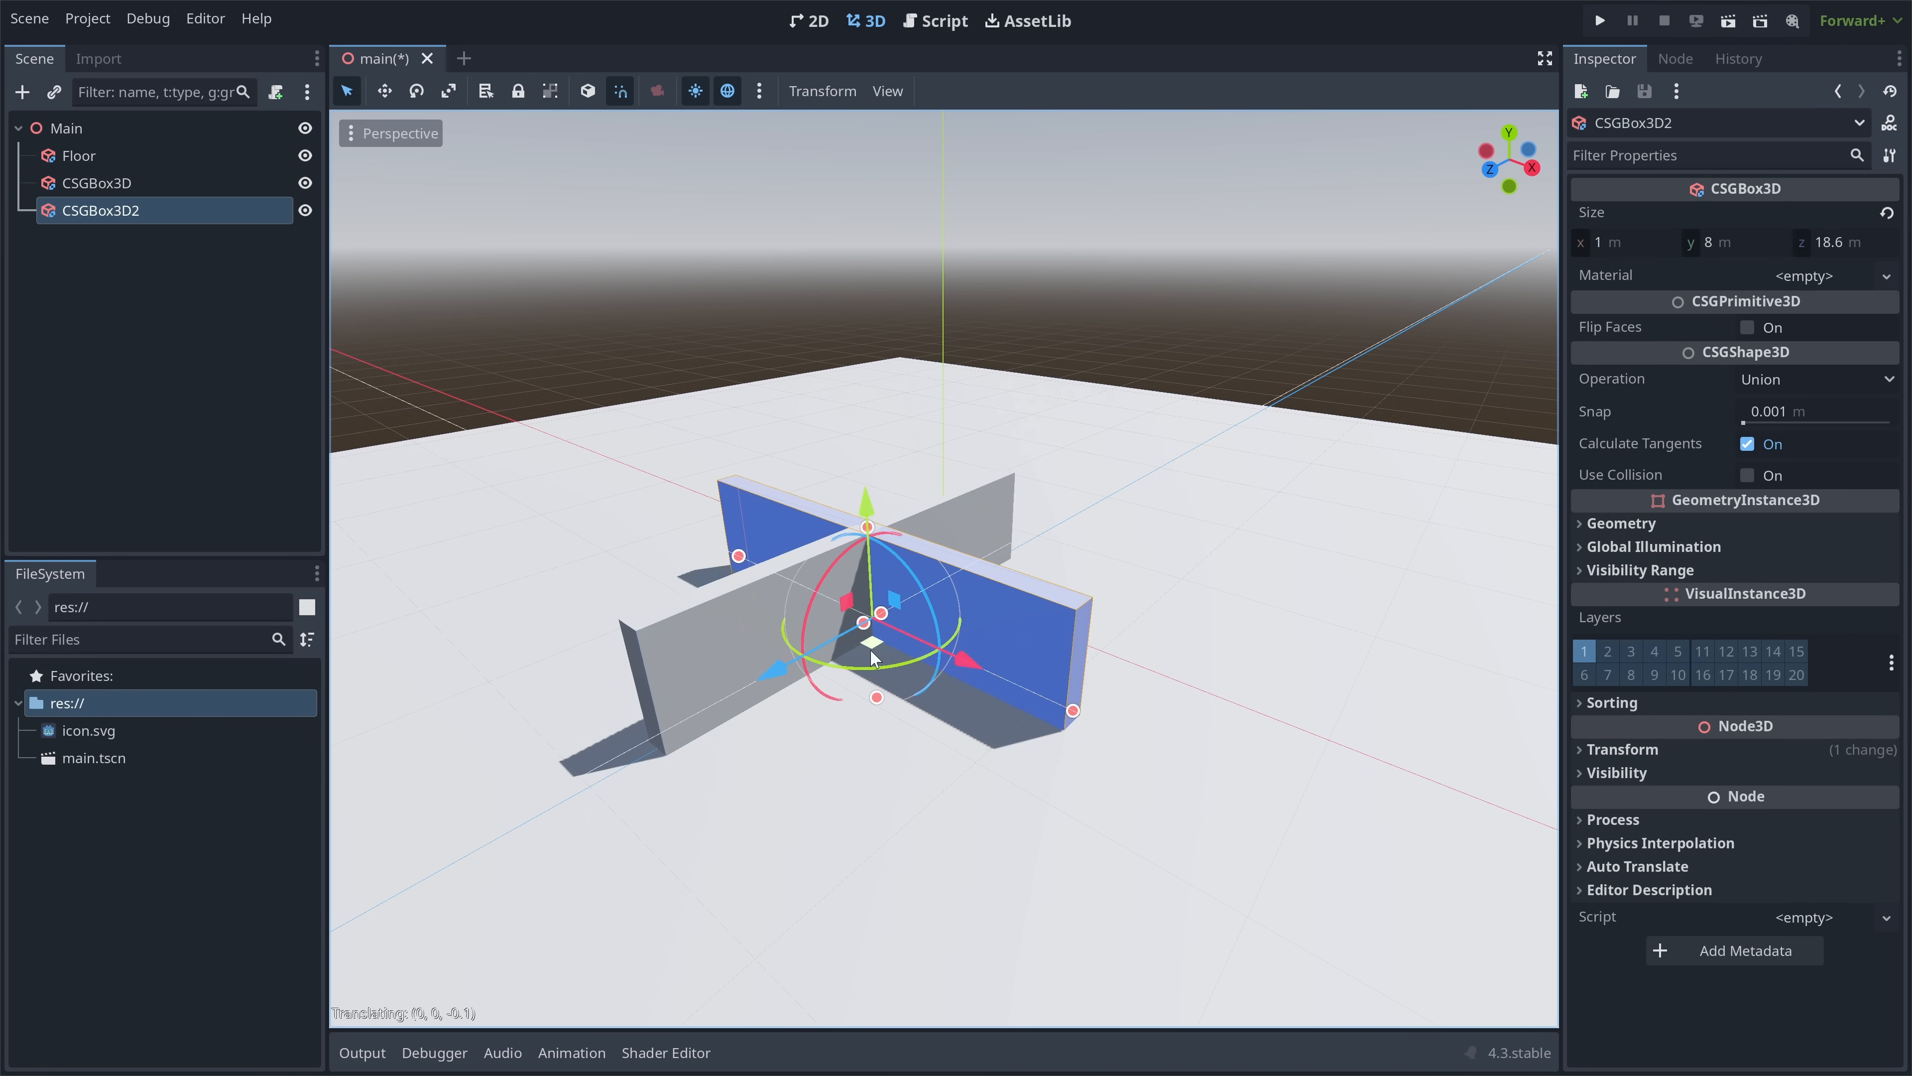
{"action": "middle_click_drag", "start_coordinate": [1108, 633], "coordinate": [1107, 619]}
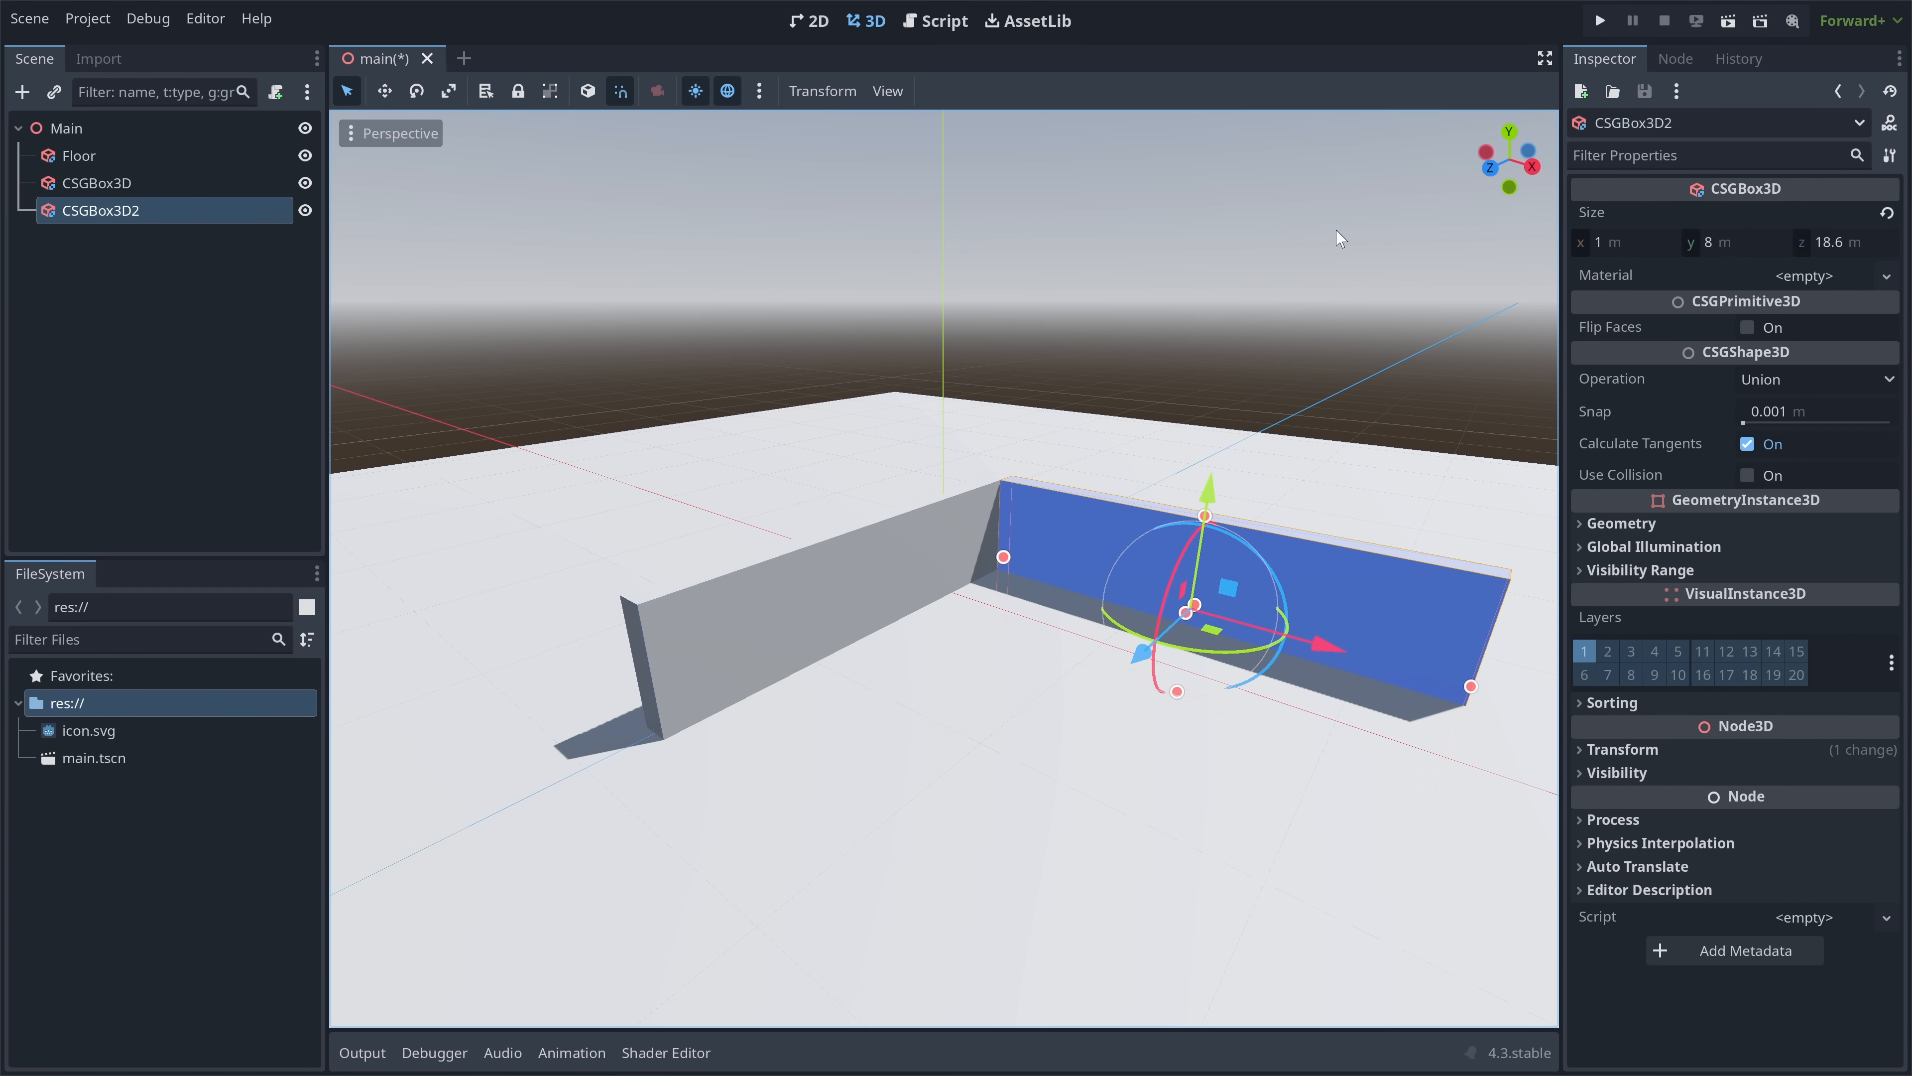
{"action": "left_click", "coordinate": [1511, 133]}
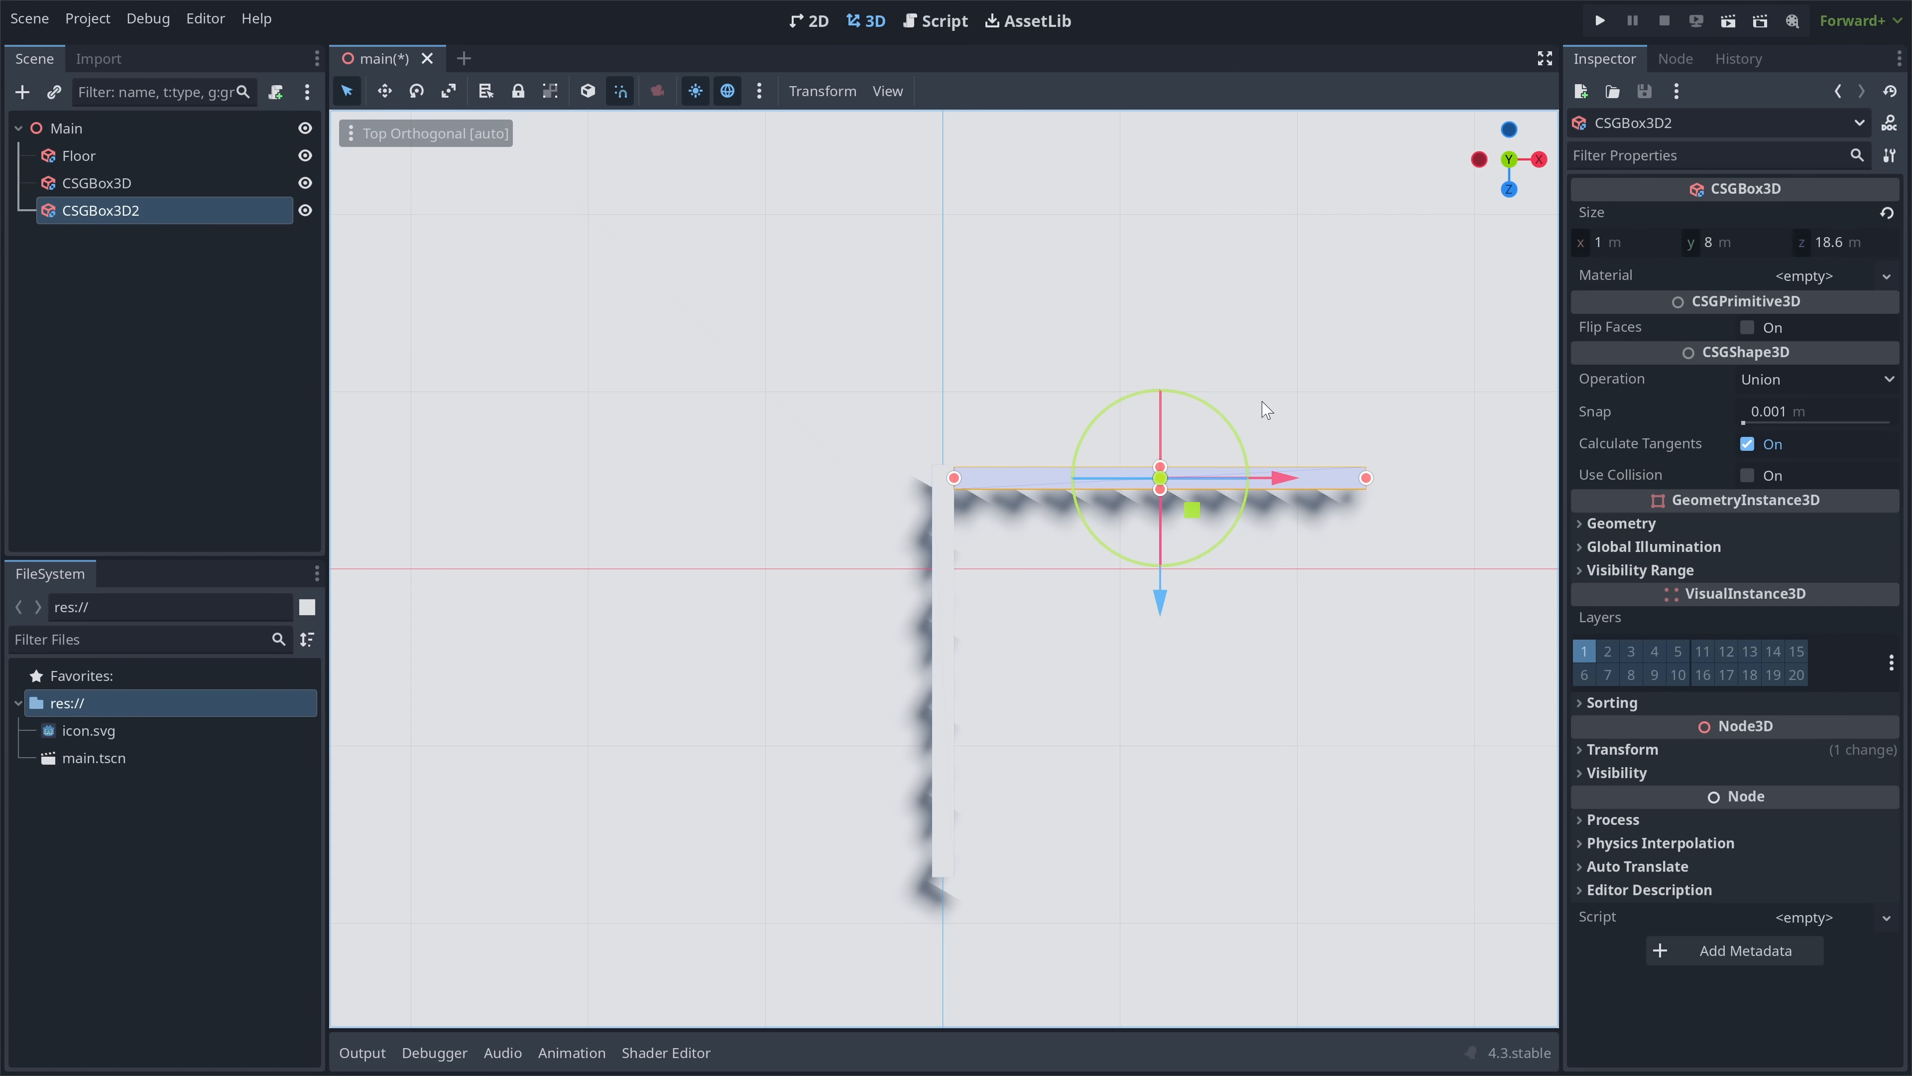
{"action": "scroll", "coordinate": [1016, 621], "scroll_direction": "up", "scroll_amount": 4}
{"action": "middle_click_drag", "start_coordinate": [1017, 620], "coordinate": [768, 358], "text": "shift"}
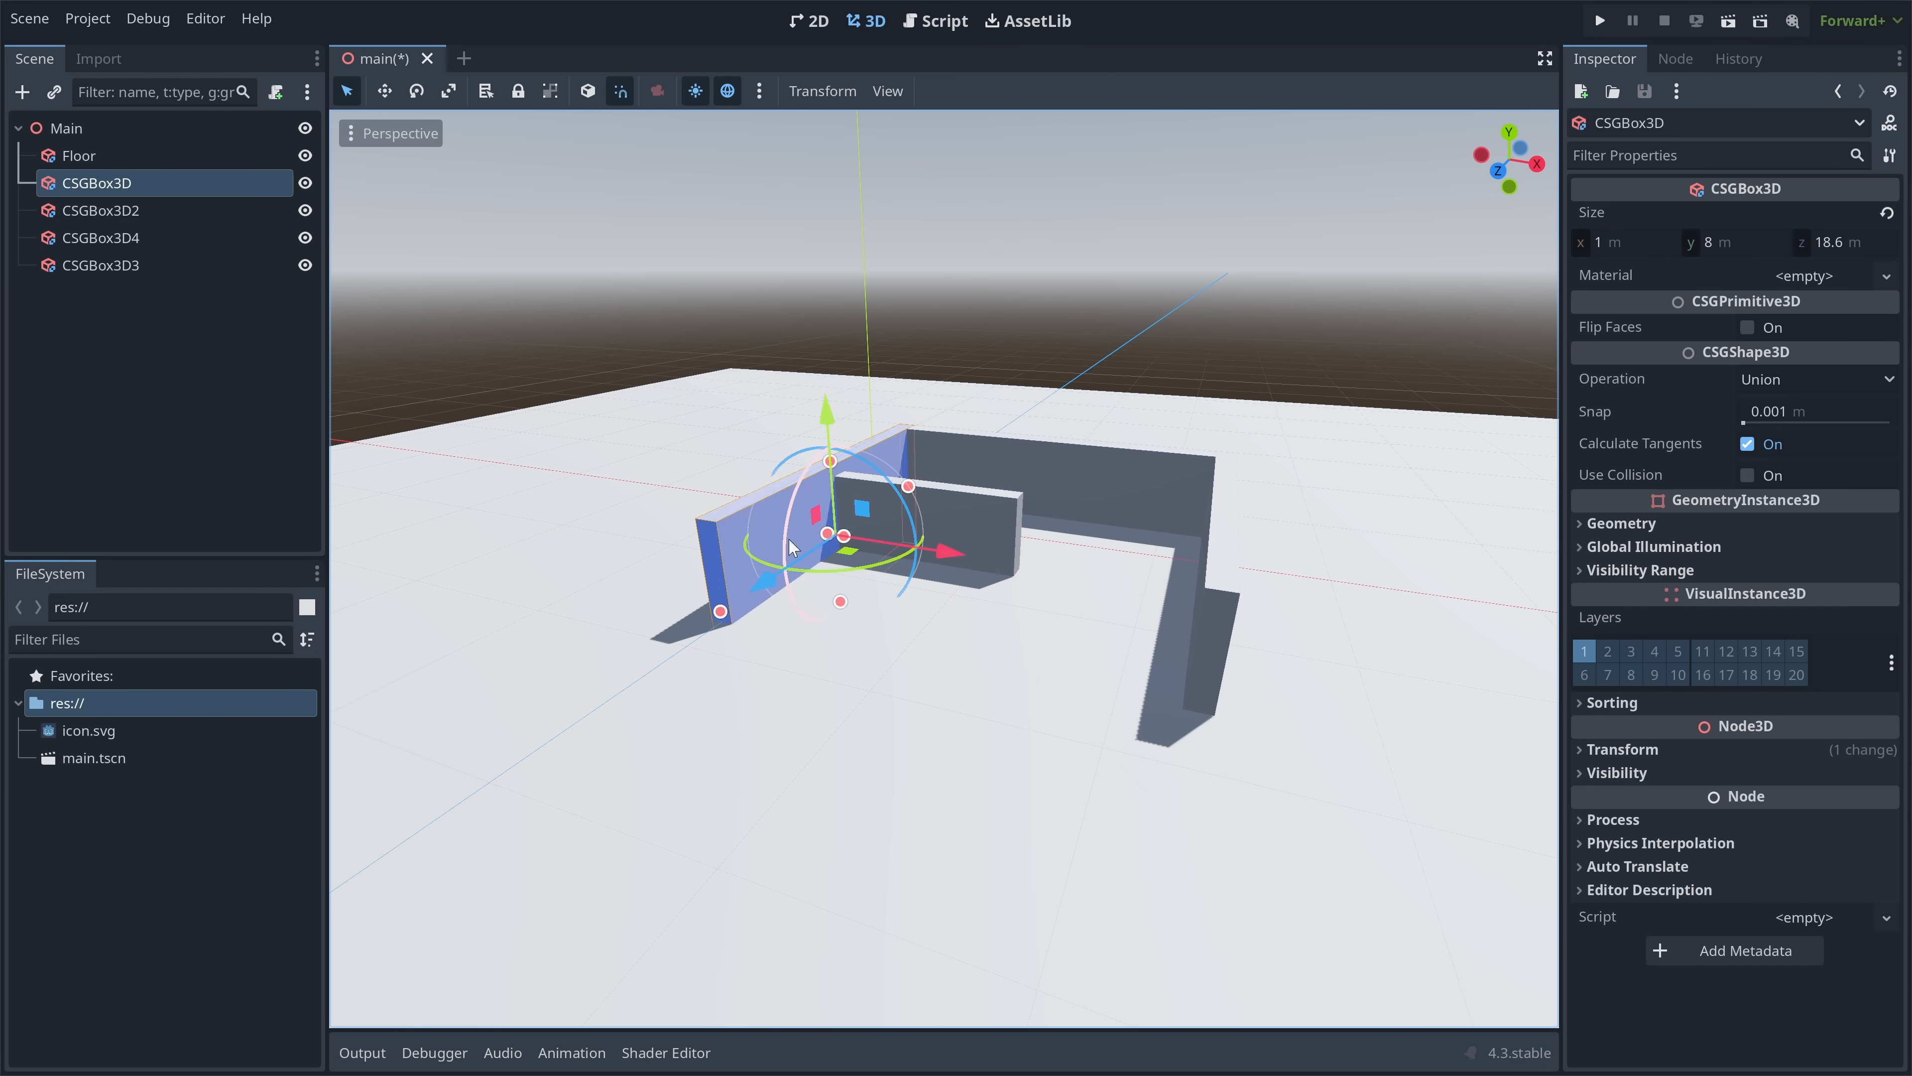
{"action": "left_click", "coordinate": [1115, 548]}
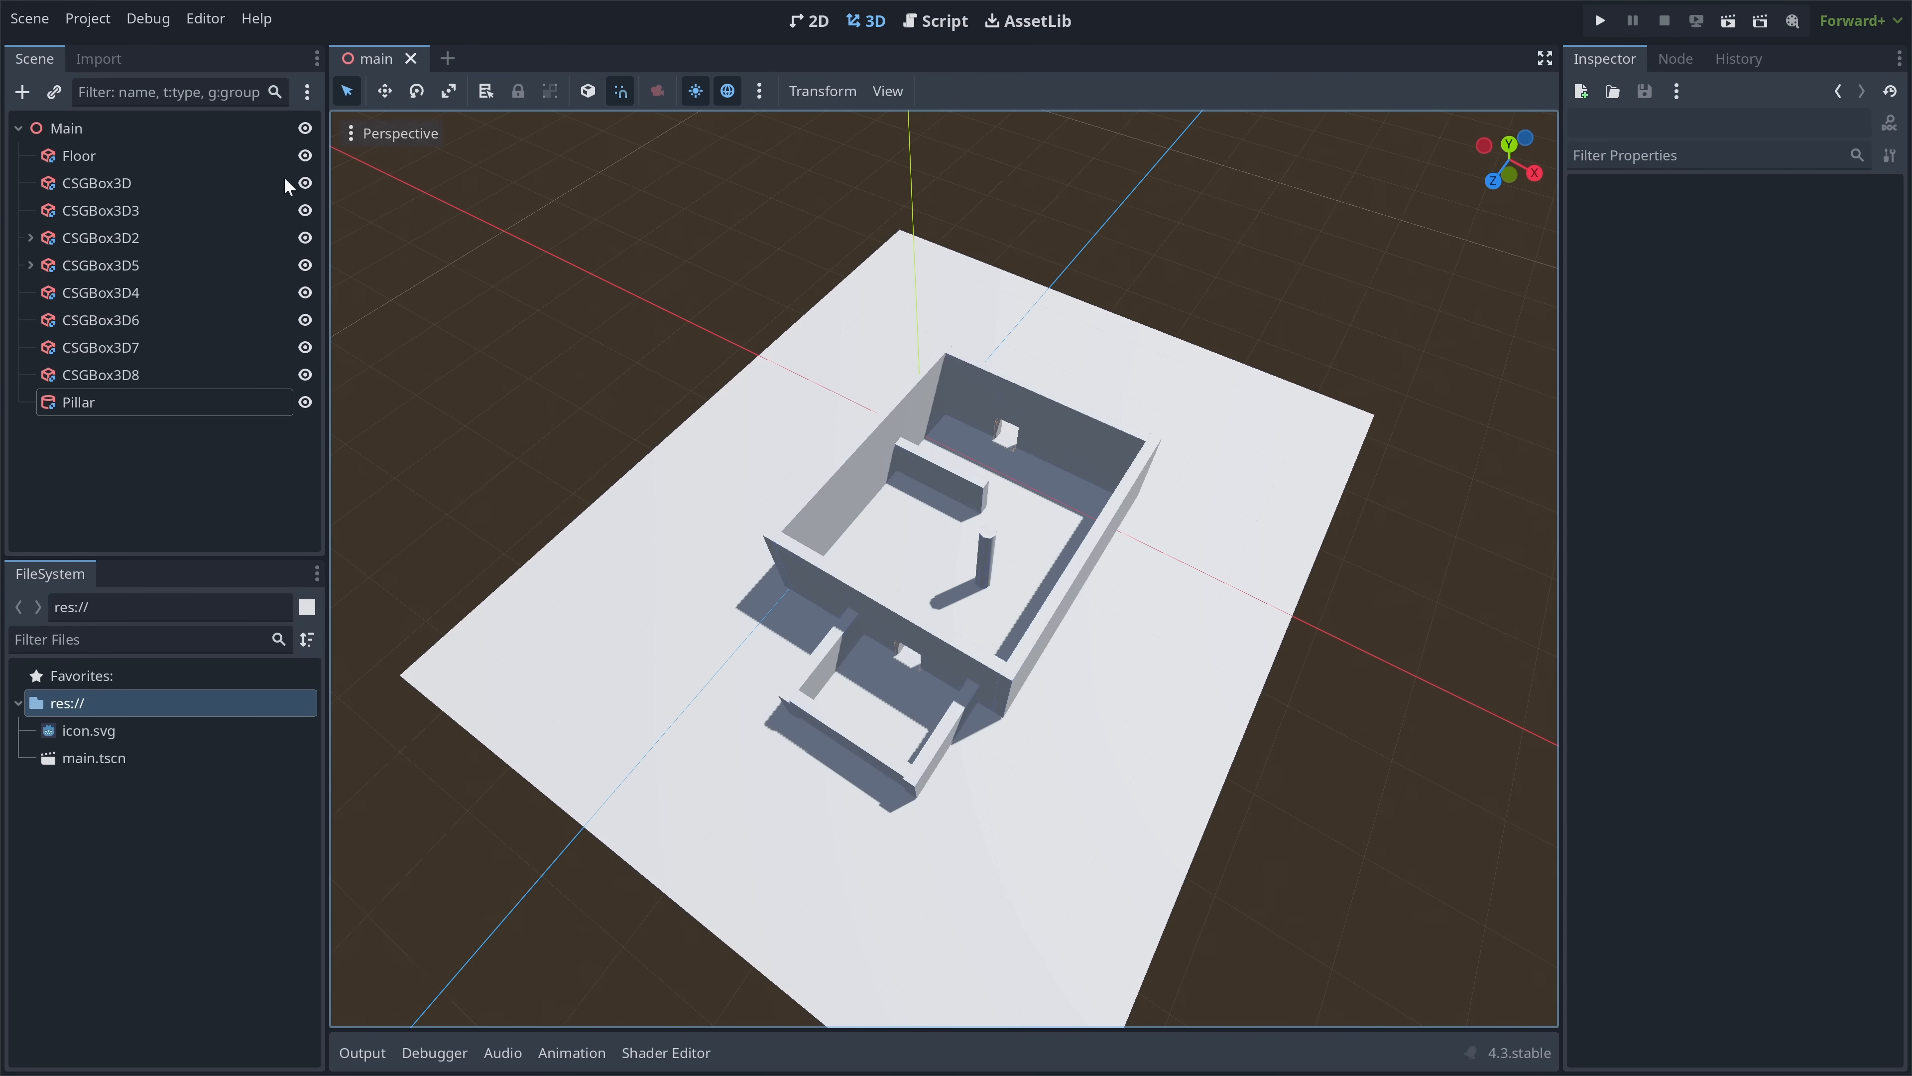
- Add a CSGCombiner3D node to the Main scene
{"action": "left_click", "coordinate": [22, 91]}
{"action": "type", "text": "csgco"}
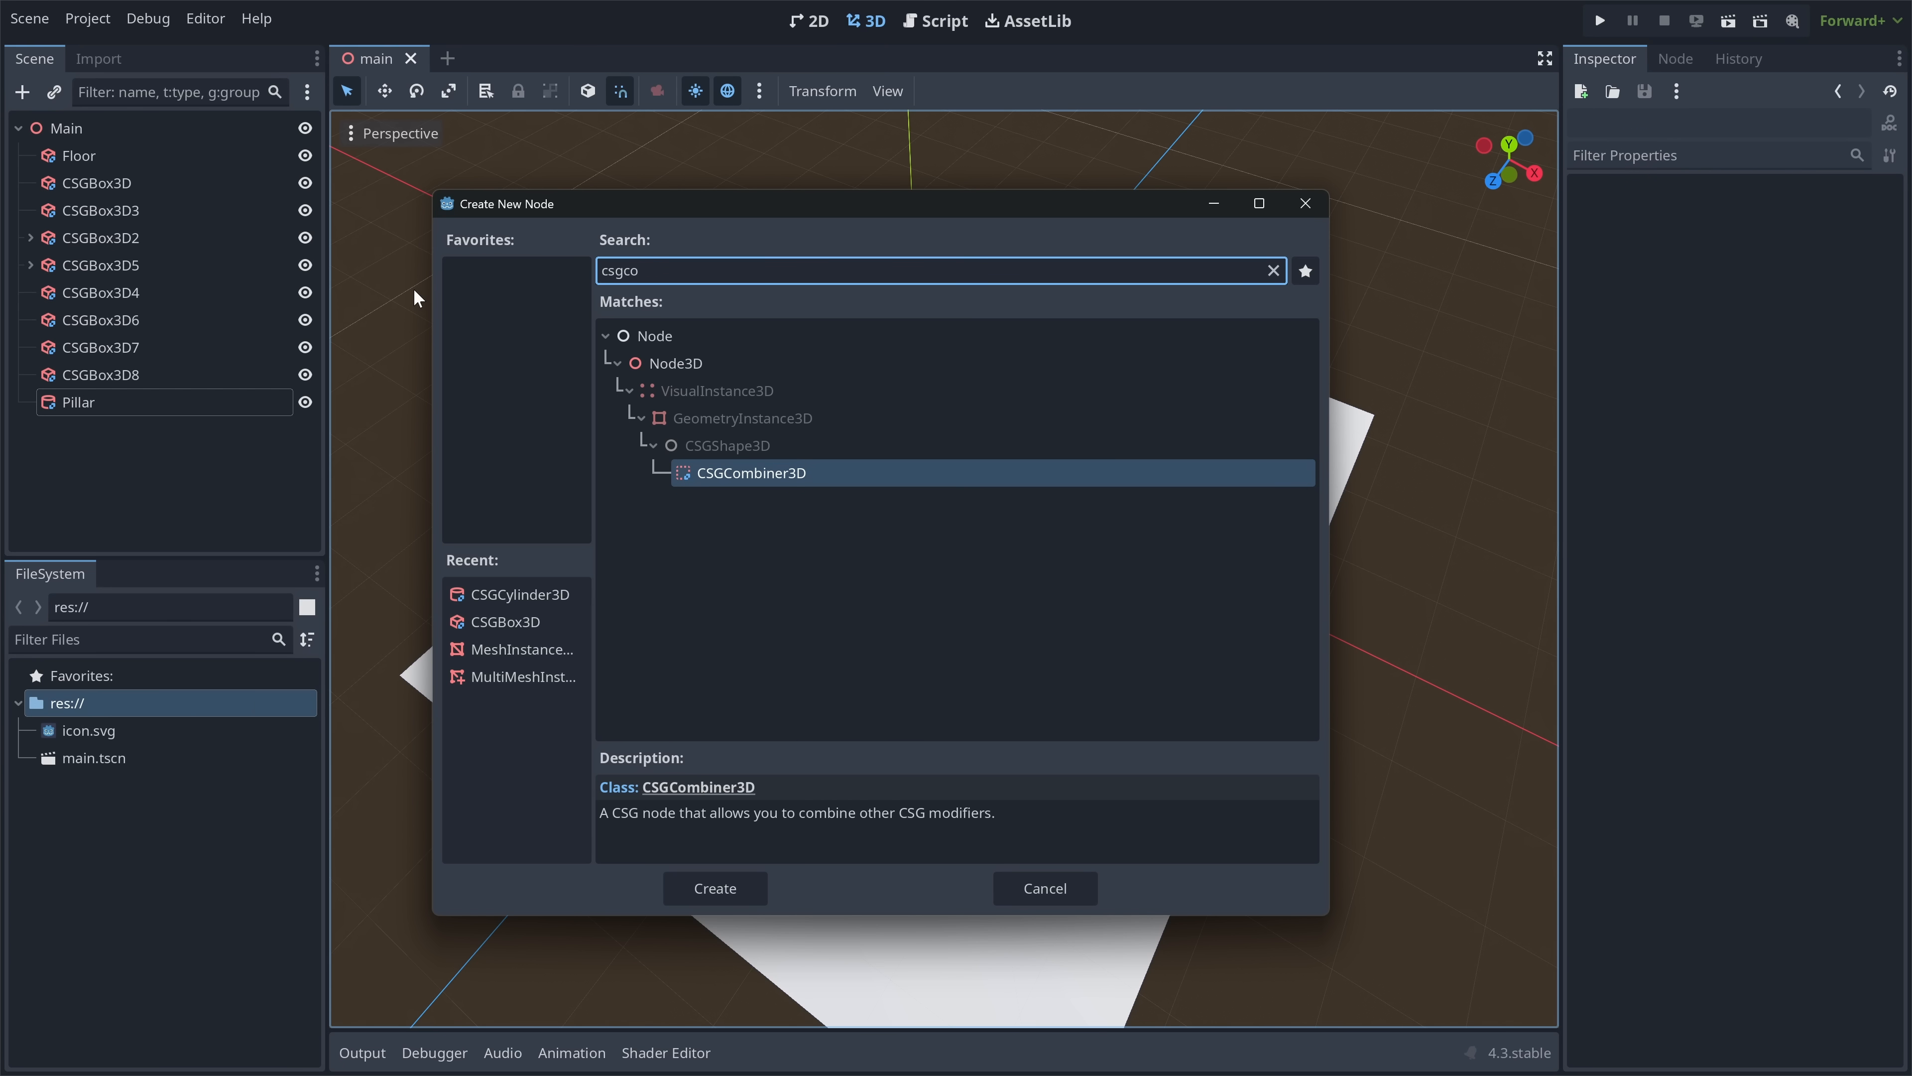
{"action": "key", "text": "Return"}
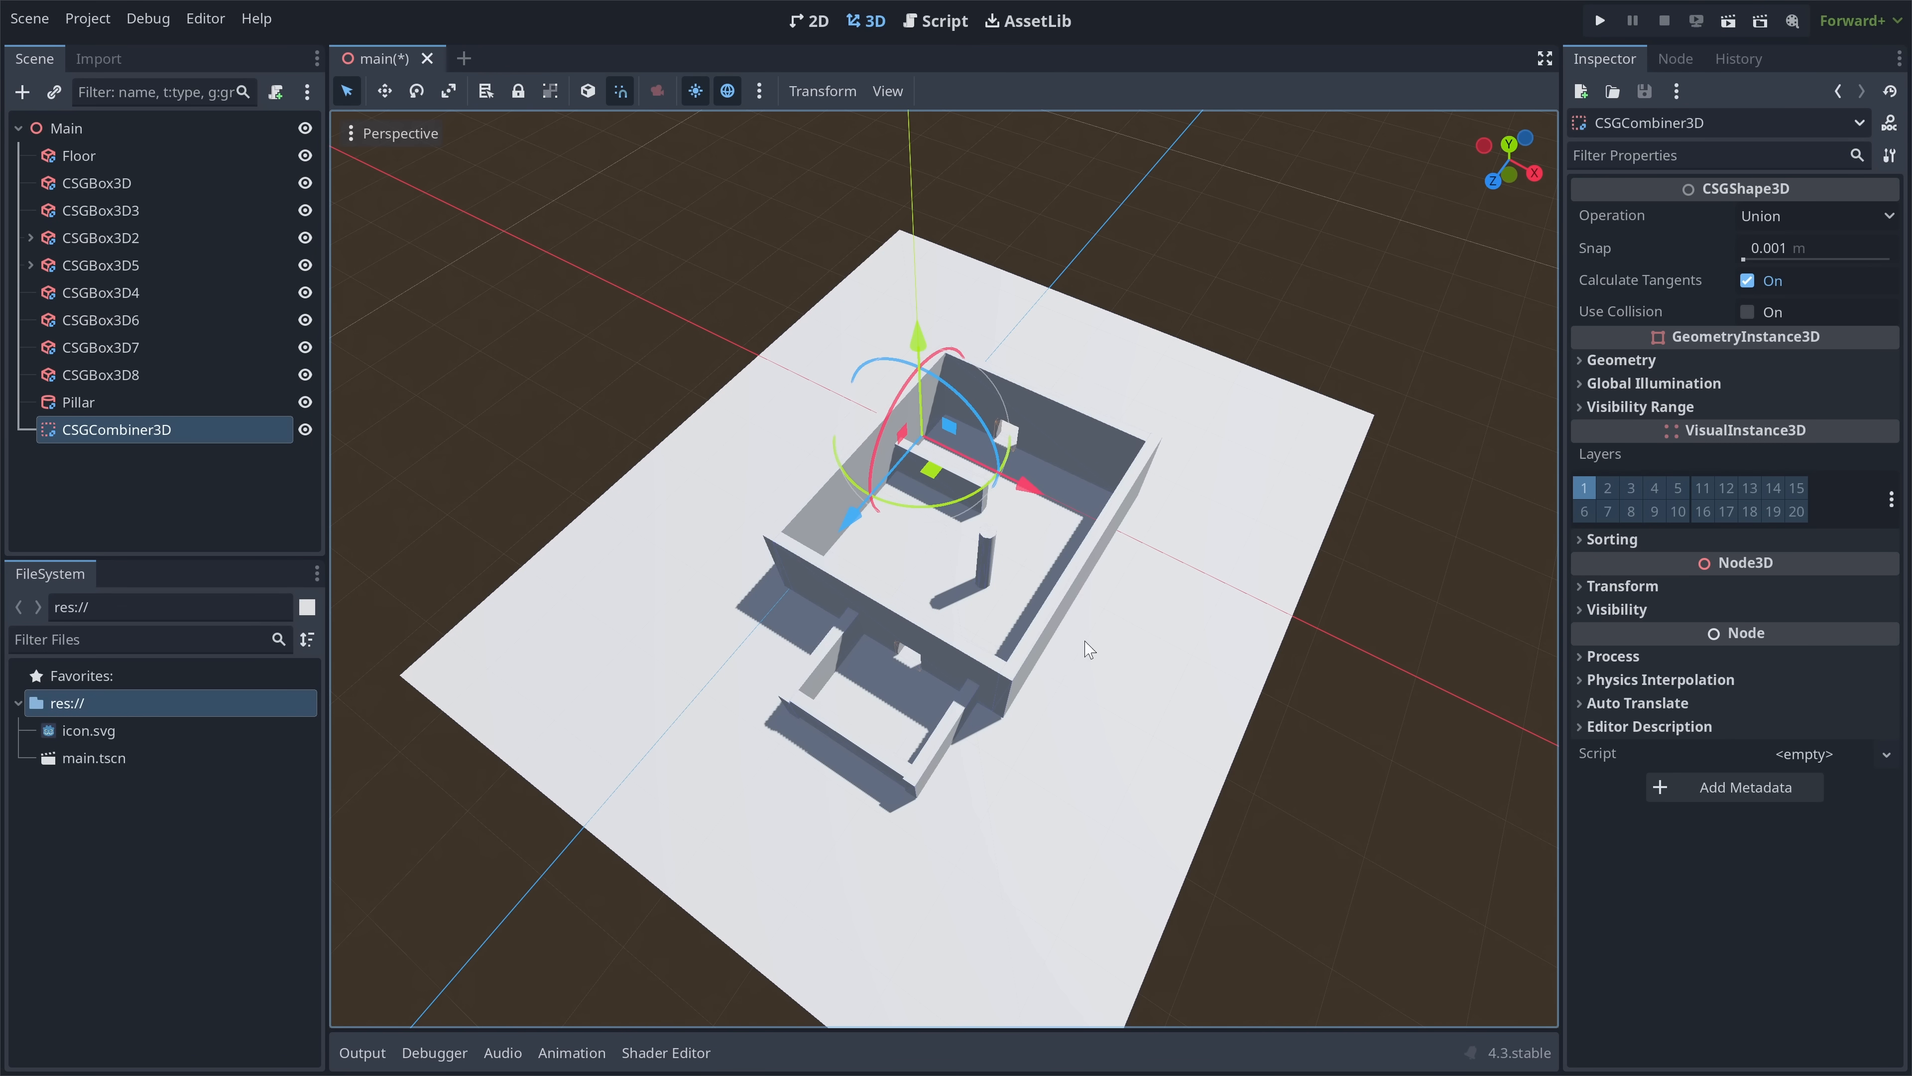
- Move all wall boxes and the Pillar into the CSGCombiner3D and enable its Use Collision
{"action": "left_click", "coordinate": [110, 186]}
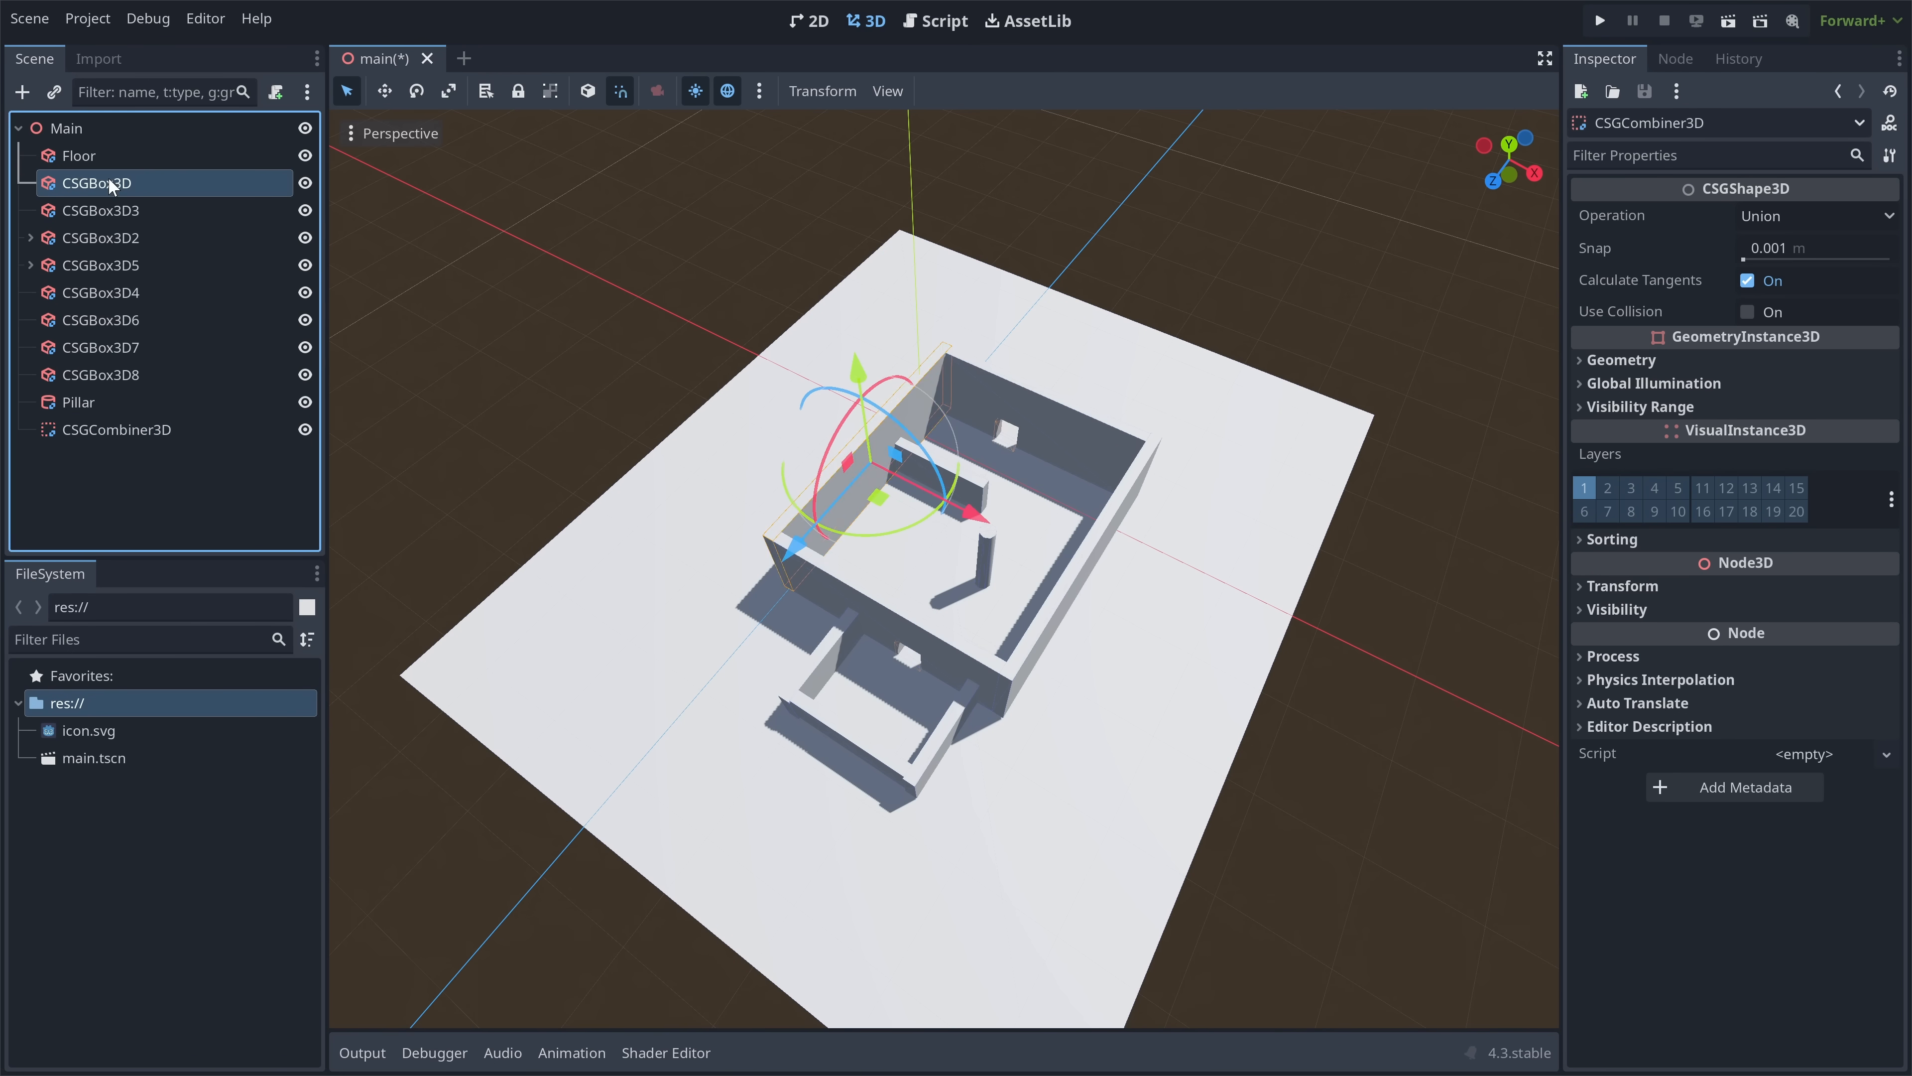
{"action": "left_click", "coordinate": [87, 408], "text": "shift"}
{"action": "left_click_drag", "start_coordinate": [105, 431], "coordinate": [106, 431]}
{"action": "left_click", "coordinate": [92, 185]}
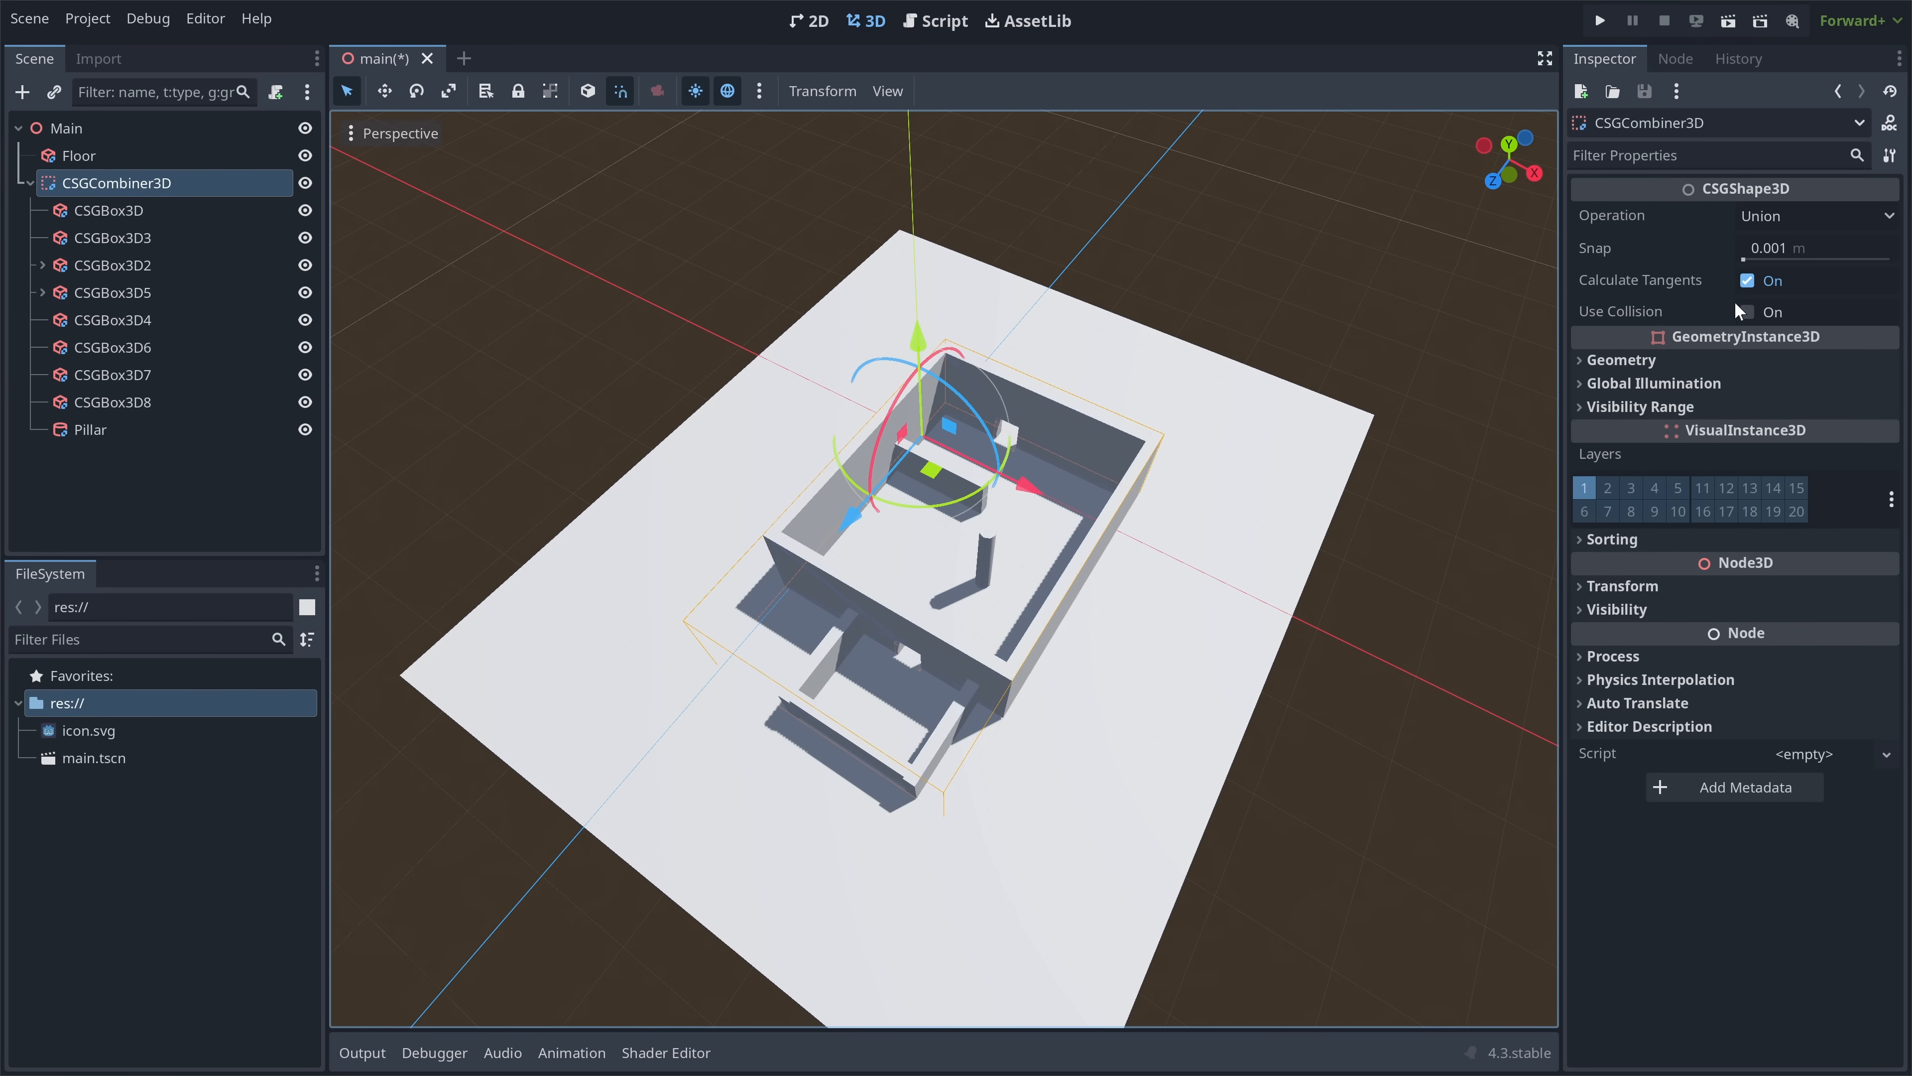
{"action": "left_click", "coordinate": [1743, 311]}
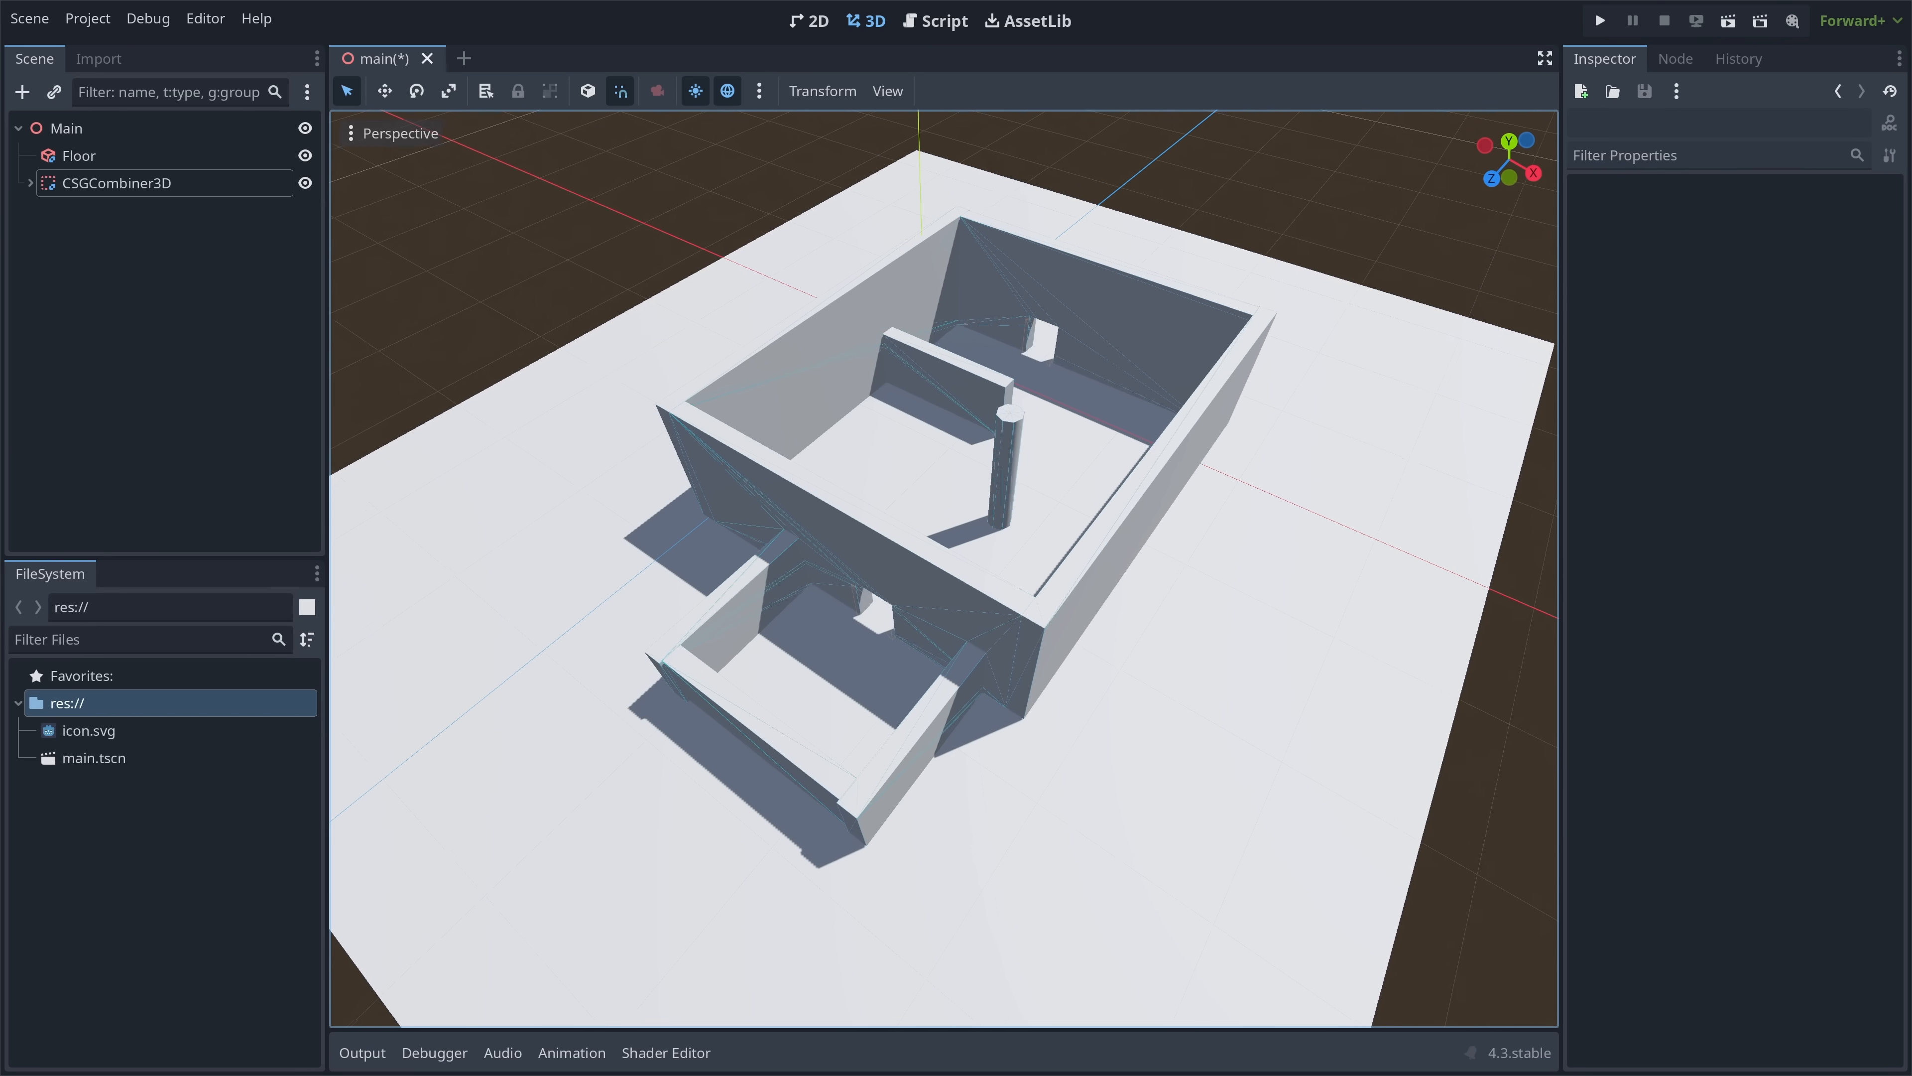
- Fly the viewport camera through the building to examine its walls, openings and pillar
{"action": "scroll", "coordinate": [943, 569], "scroll_direction": "up", "scroll_amount": 5}
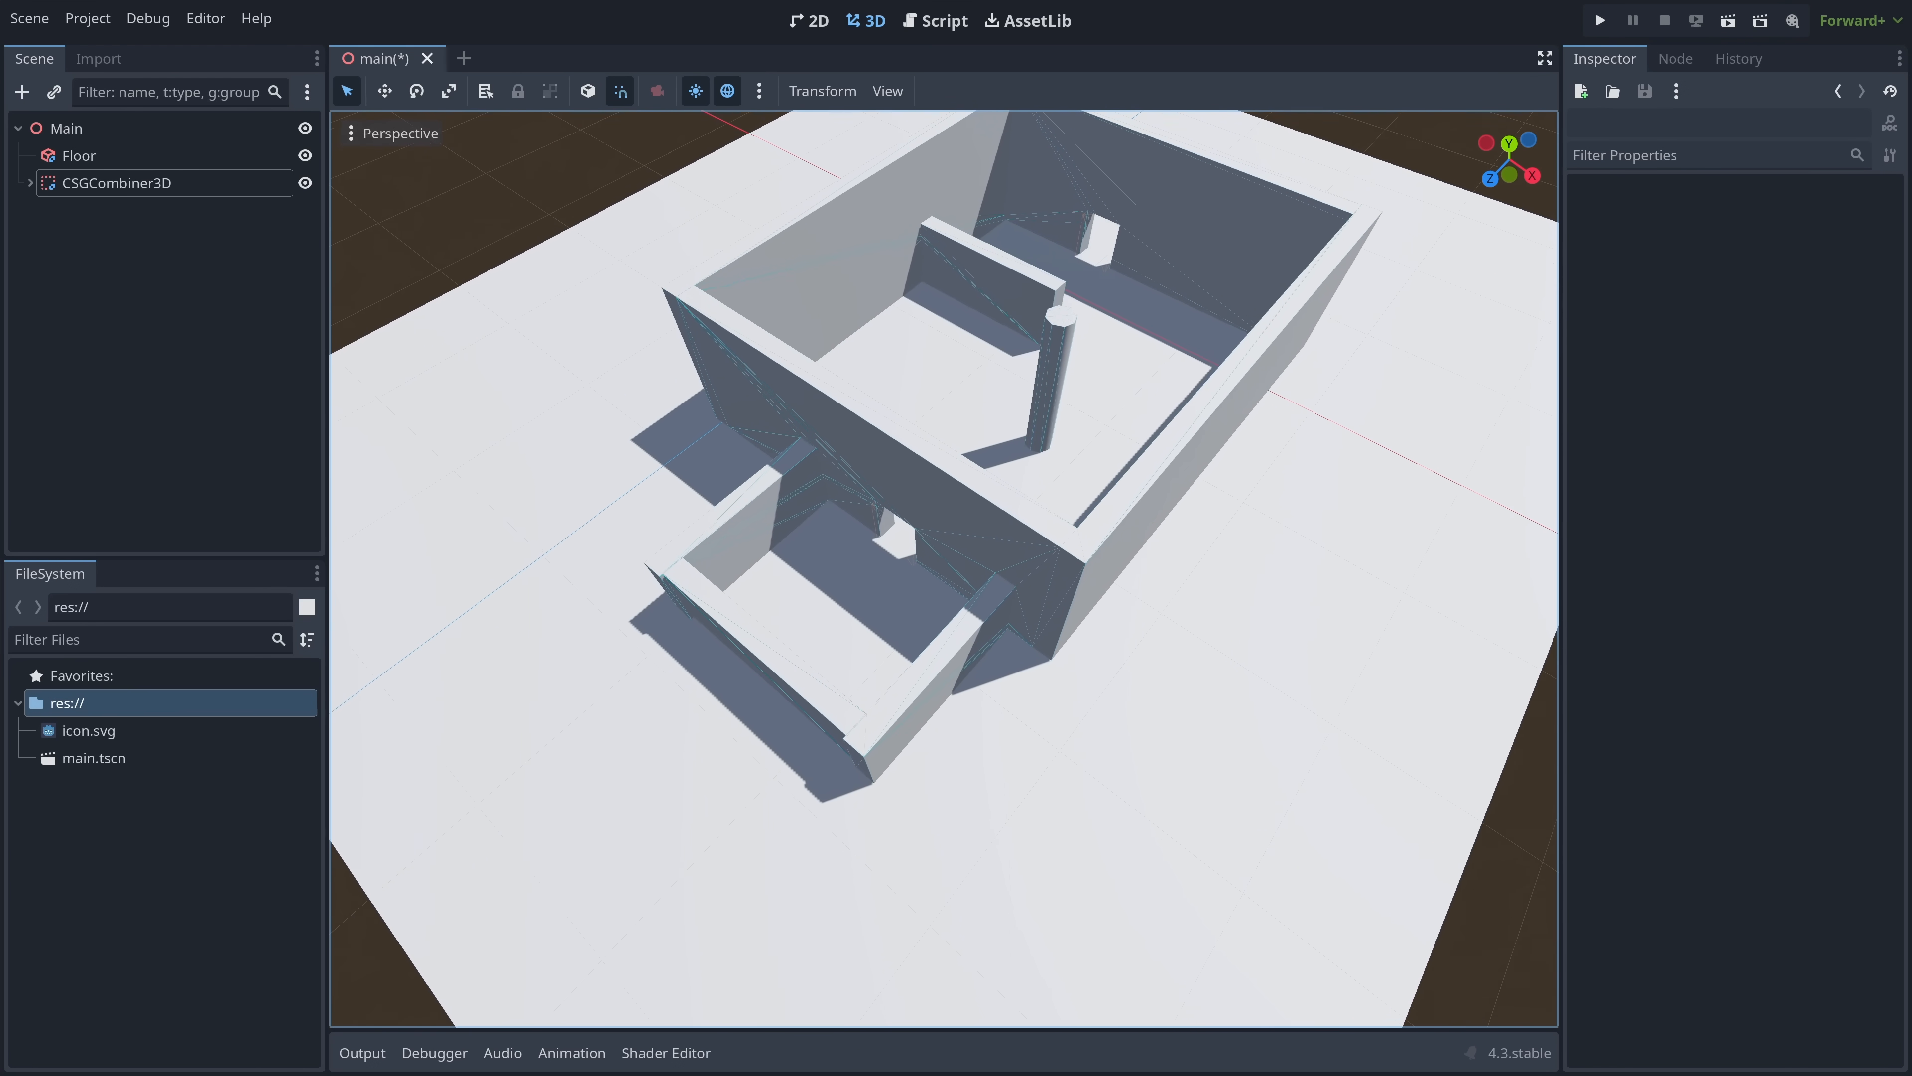
{"action": "key", "text": "w"}
{"action": "right_click_drag", "start_coordinate": [943, 569], "coordinate": [1279, 513]}
{"action": "key", "text": "d"}
{"action": "key", "text": "w"}
{"action": "key", "text": "w"}
{"action": "key", "text": "w"}
{"action": "key", "text": "w"}
{"action": "key", "text": "w"}
{"action": "key", "text": "w"}
{"action": "key", "text": "s"}
{"action": "key", "text": "s"}
{"action": "key", "text": "s"}
{"action": "key", "text": "s"}
{"action": "key", "text": "s"}
{"action": "key", "text": "s"}
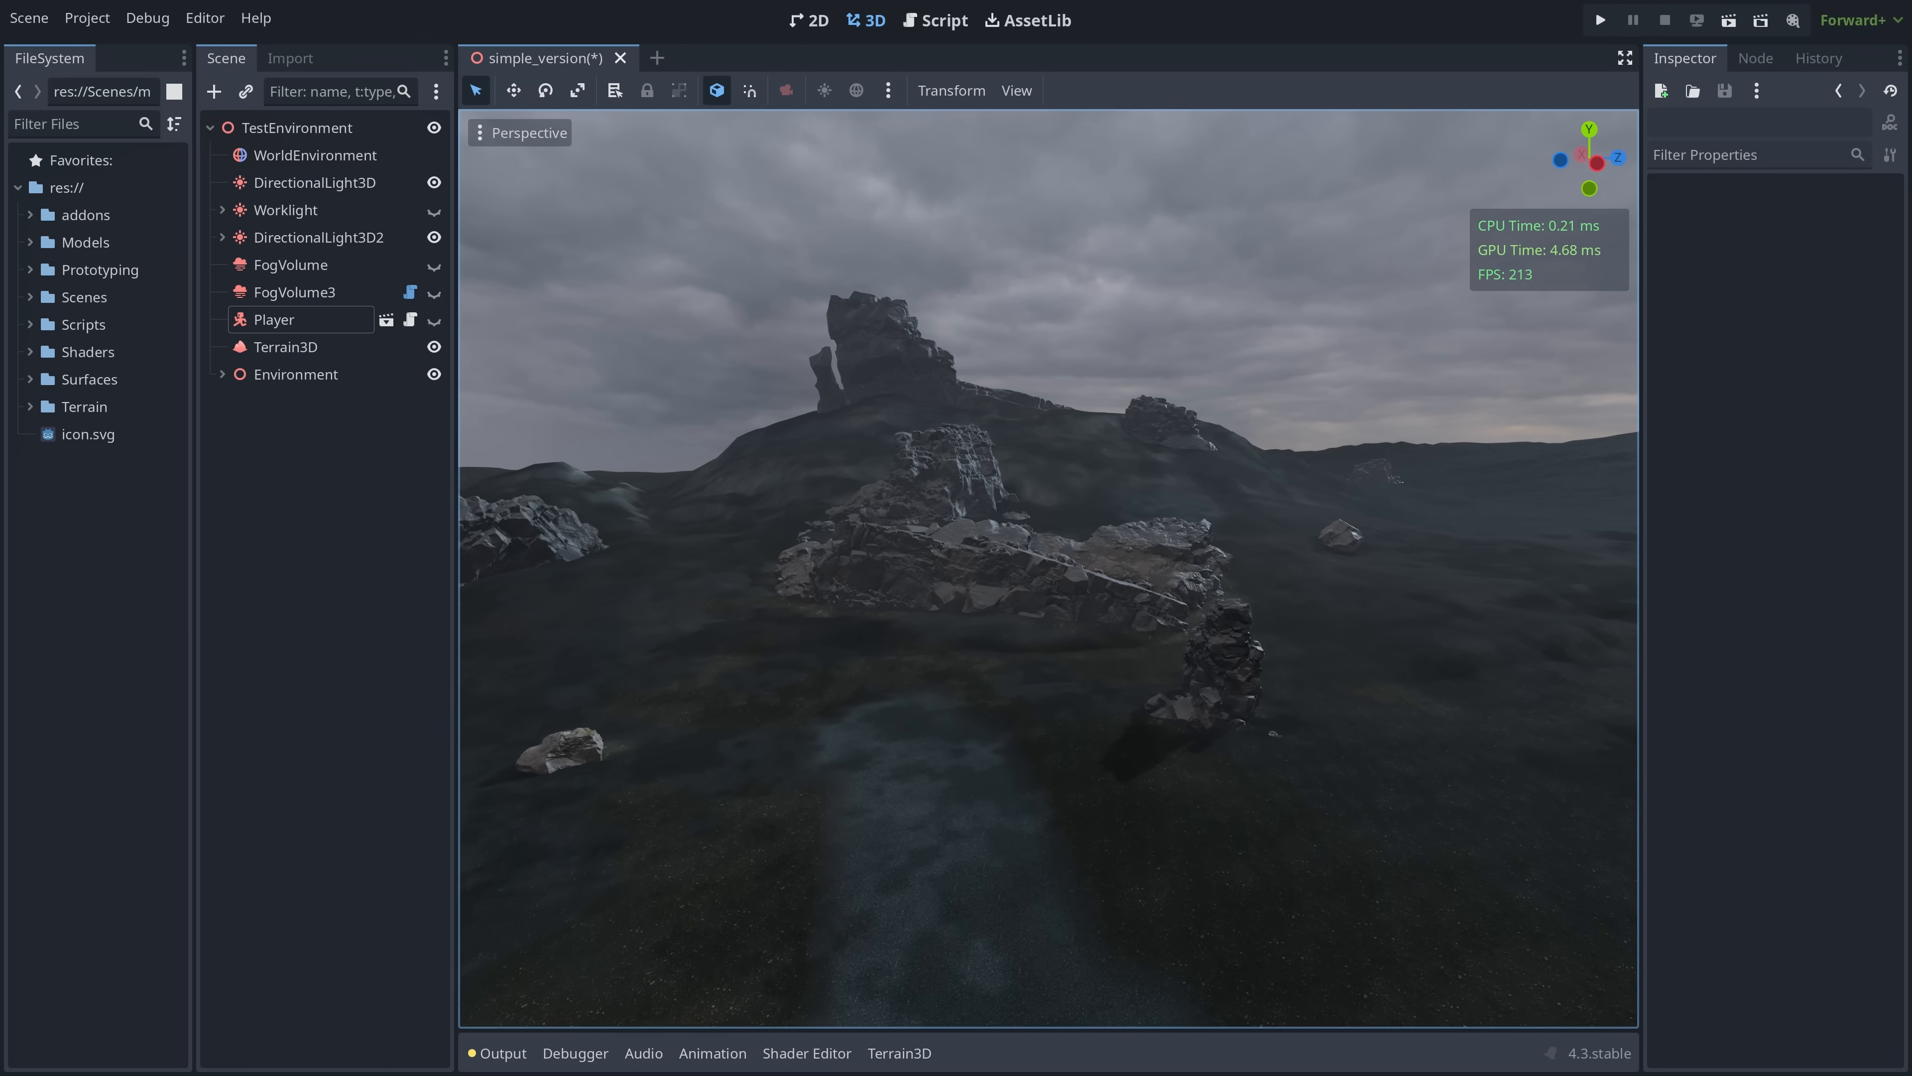
- Examine the terrain and rock formations in the simple_version scene from a closer viewpoint
{"action": "key", "text": "w"}
{"action": "mouse_move", "coordinate": [1047, 569]}
{"action": "right_mouse_down"}
{"action": "mouse_move", "coordinate": [1078, 569]}
{"action": "mouse_move", "coordinate": [1054, 570]}
{"action": "right_mouse_up"}
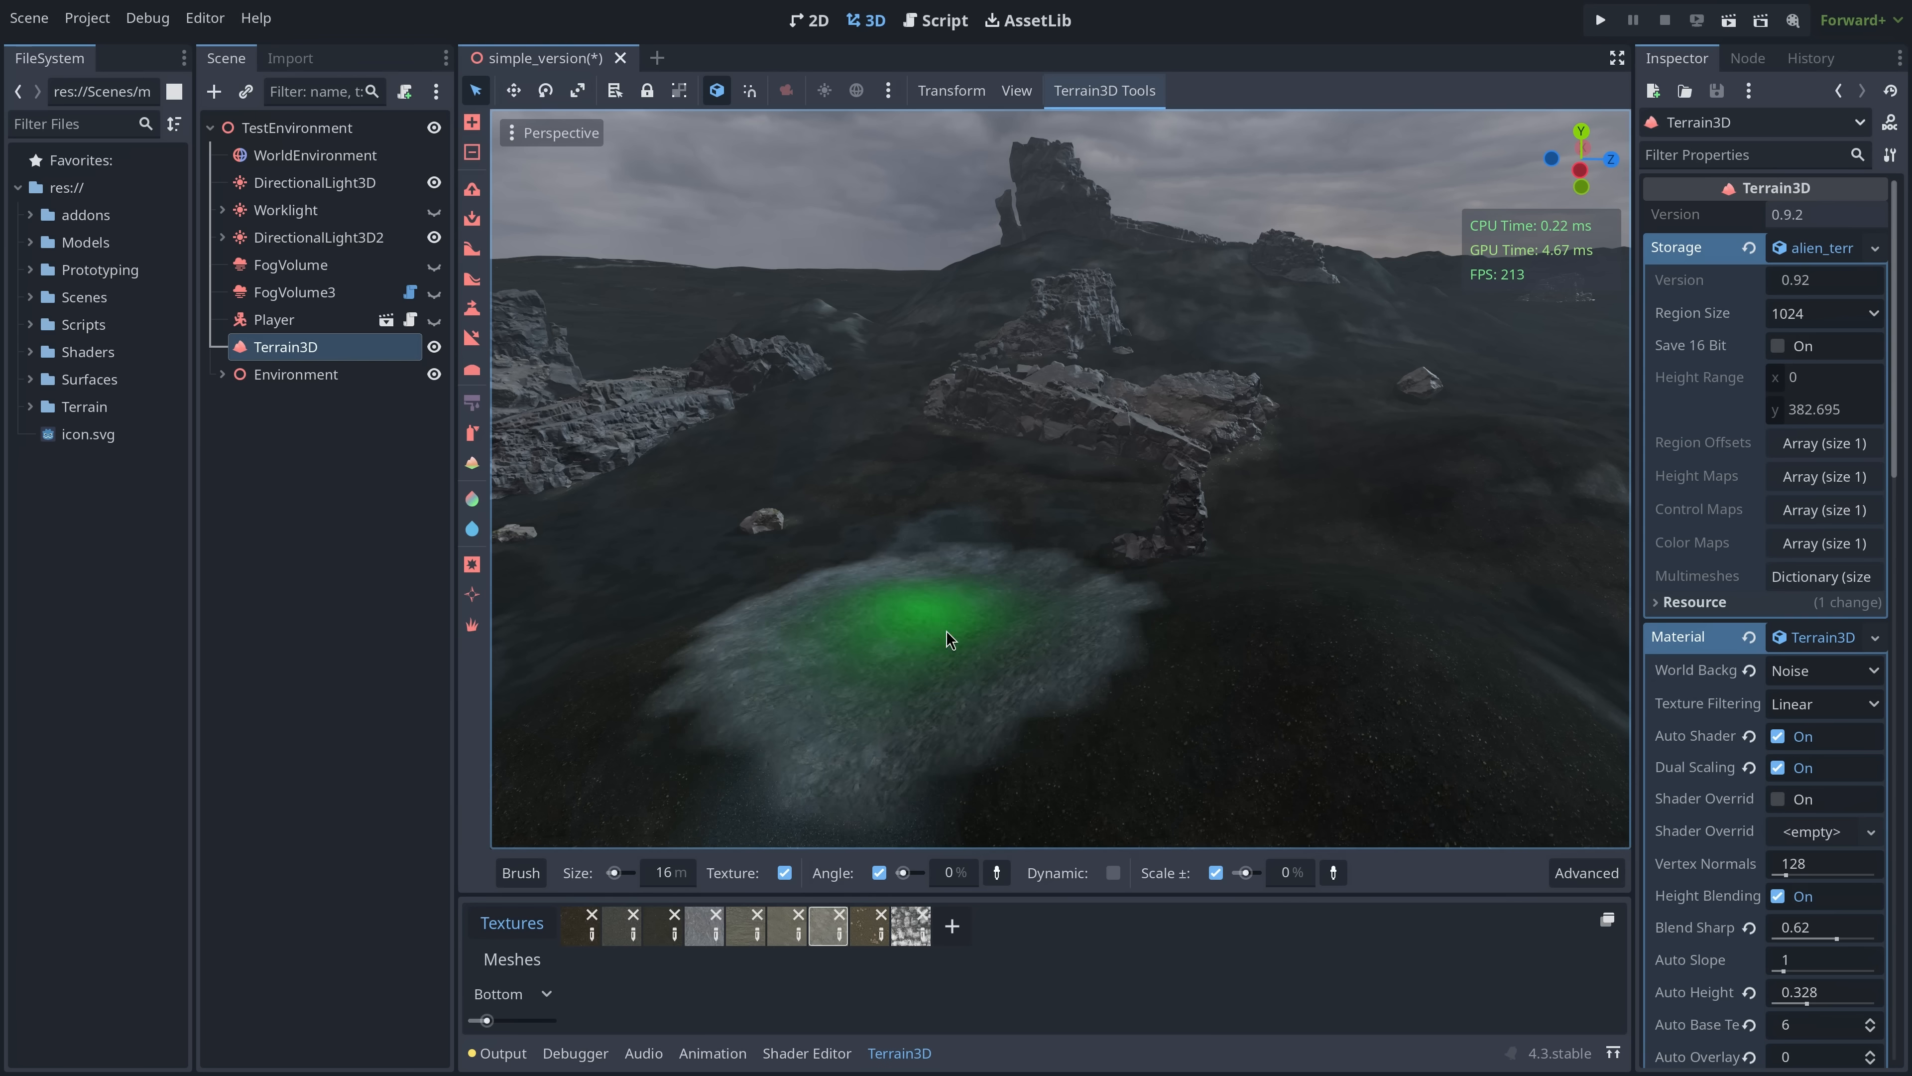
- Paint a texture onto the rocky terrain and sculpt the blank Terrain3D surface with a 16 m brush at 8% strength
{"action": "mouse_move", "coordinate": [945, 630]}
{"action": "left_mouse_down"}
{"action": "mouse_move", "coordinate": [1412, 591]}
{"action": "mouse_move", "coordinate": [1400, 471]}
{"action": "mouse_move", "coordinate": [747, 605]}
{"action": "mouse_move", "coordinate": [966, 381]}
{"action": "left_mouse_up"}
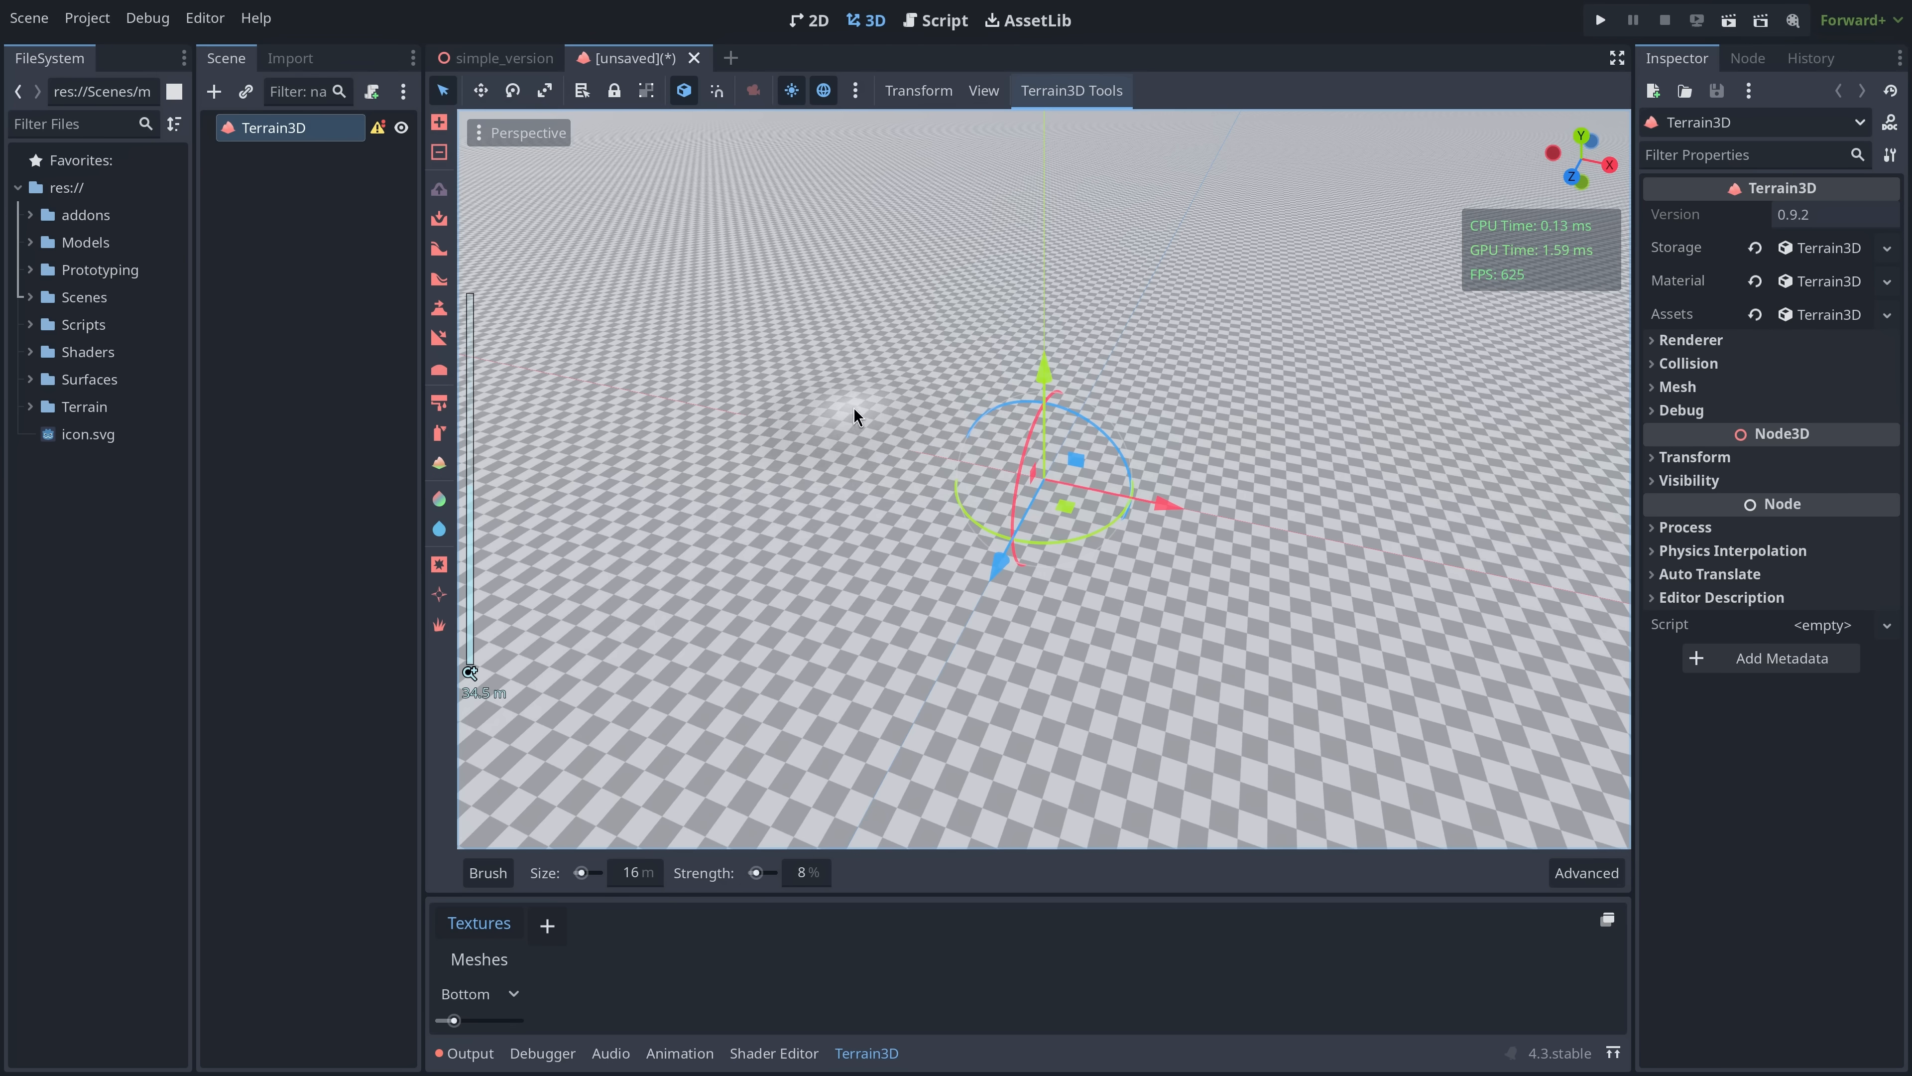
{"action": "mouse_move", "coordinate": [853, 408]}
{"action": "left_mouse_down"}
{"action": "mouse_move", "coordinate": [1181, 346]}
{"action": "mouse_move", "coordinate": [1152, 271]}
{"action": "left_mouse_up"}
{"action": "middle_click_drag", "start_coordinate": [777, 316], "coordinate": [811, 261]}
{"action": "mouse_move", "coordinate": [693, 482]}
{"action": "left_mouse_down"}
{"action": "mouse_move", "coordinate": [929, 386]}
{"action": "mouse_move", "coordinate": [1364, 411]}
{"action": "mouse_move", "coordinate": [1507, 460]}
{"action": "mouse_move", "coordinate": [1494, 524]}
{"action": "left_mouse_up"}
{"action": "scroll", "coordinate": [1495, 524], "scroll_direction": "down", "scroll_amount": 6}
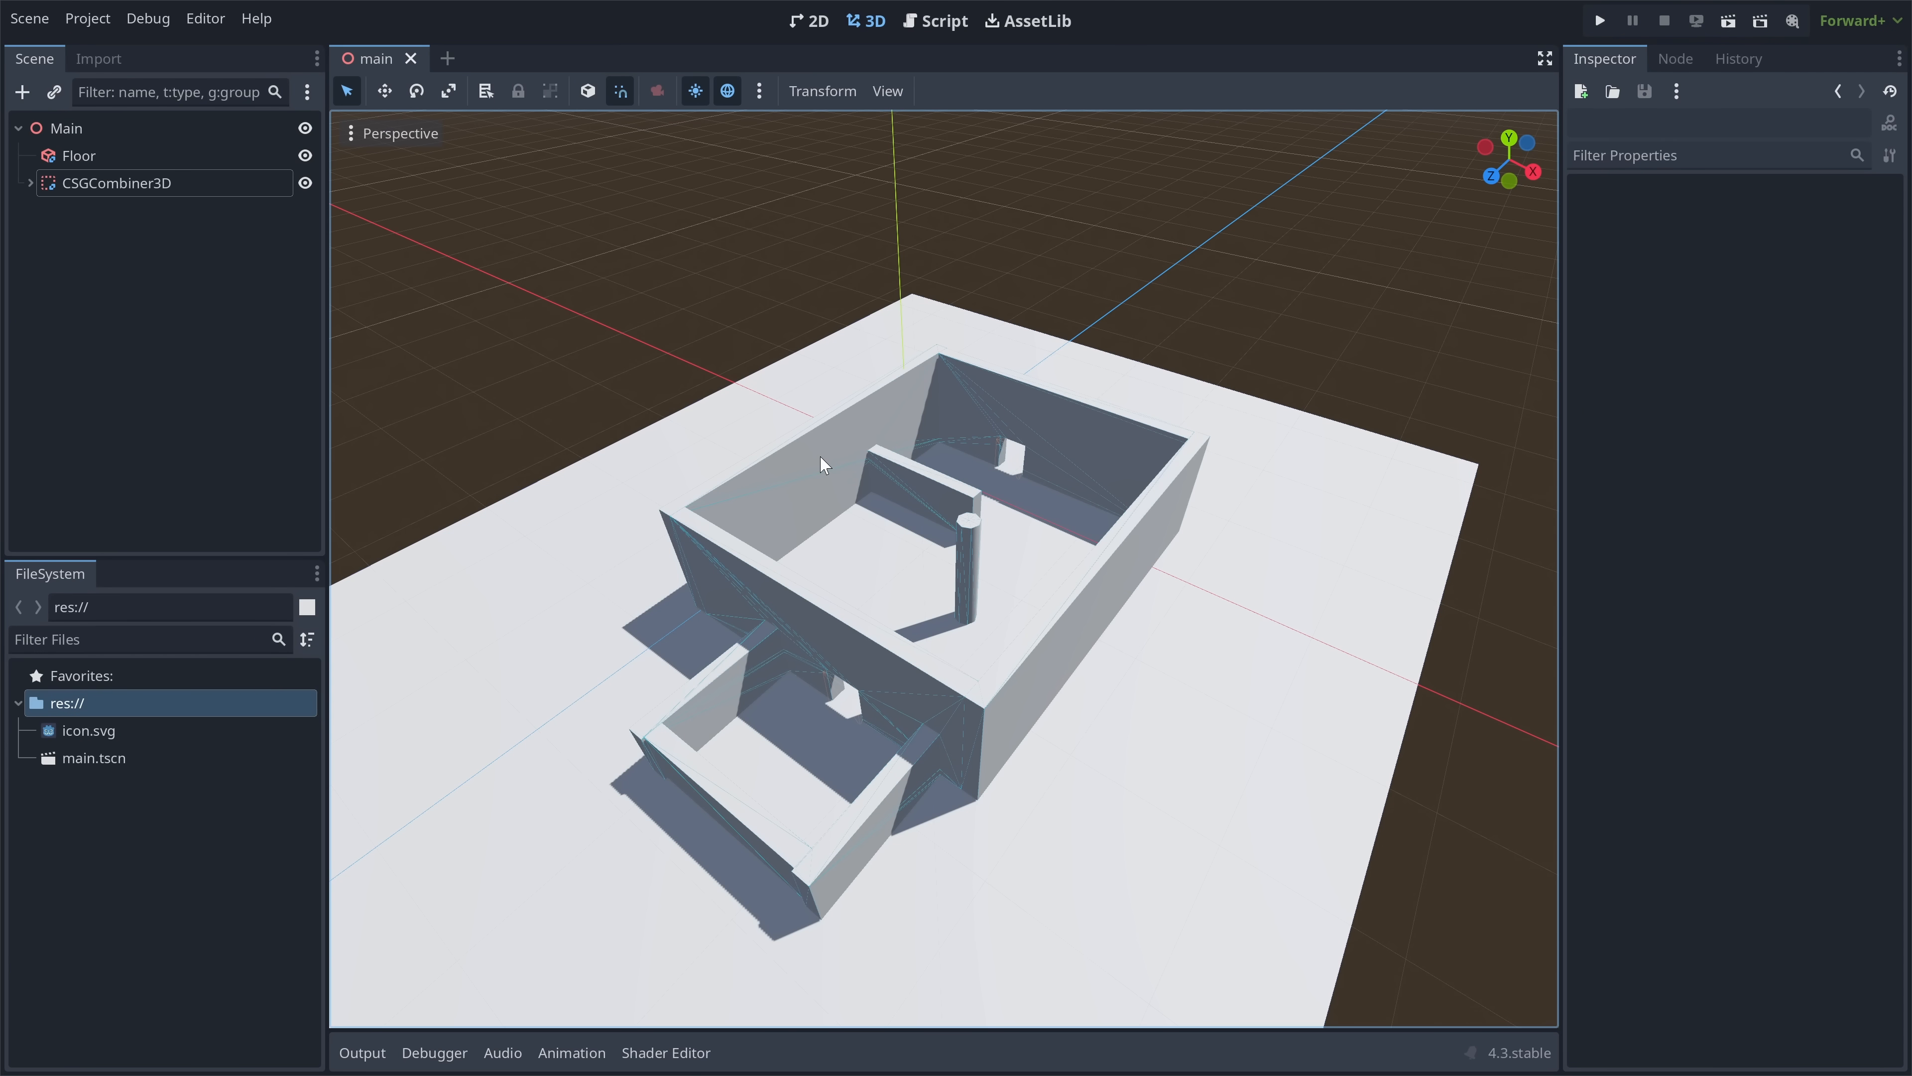
- Add a Camera3D node to the Main scene
{"action": "left_click", "coordinate": [22, 93]}
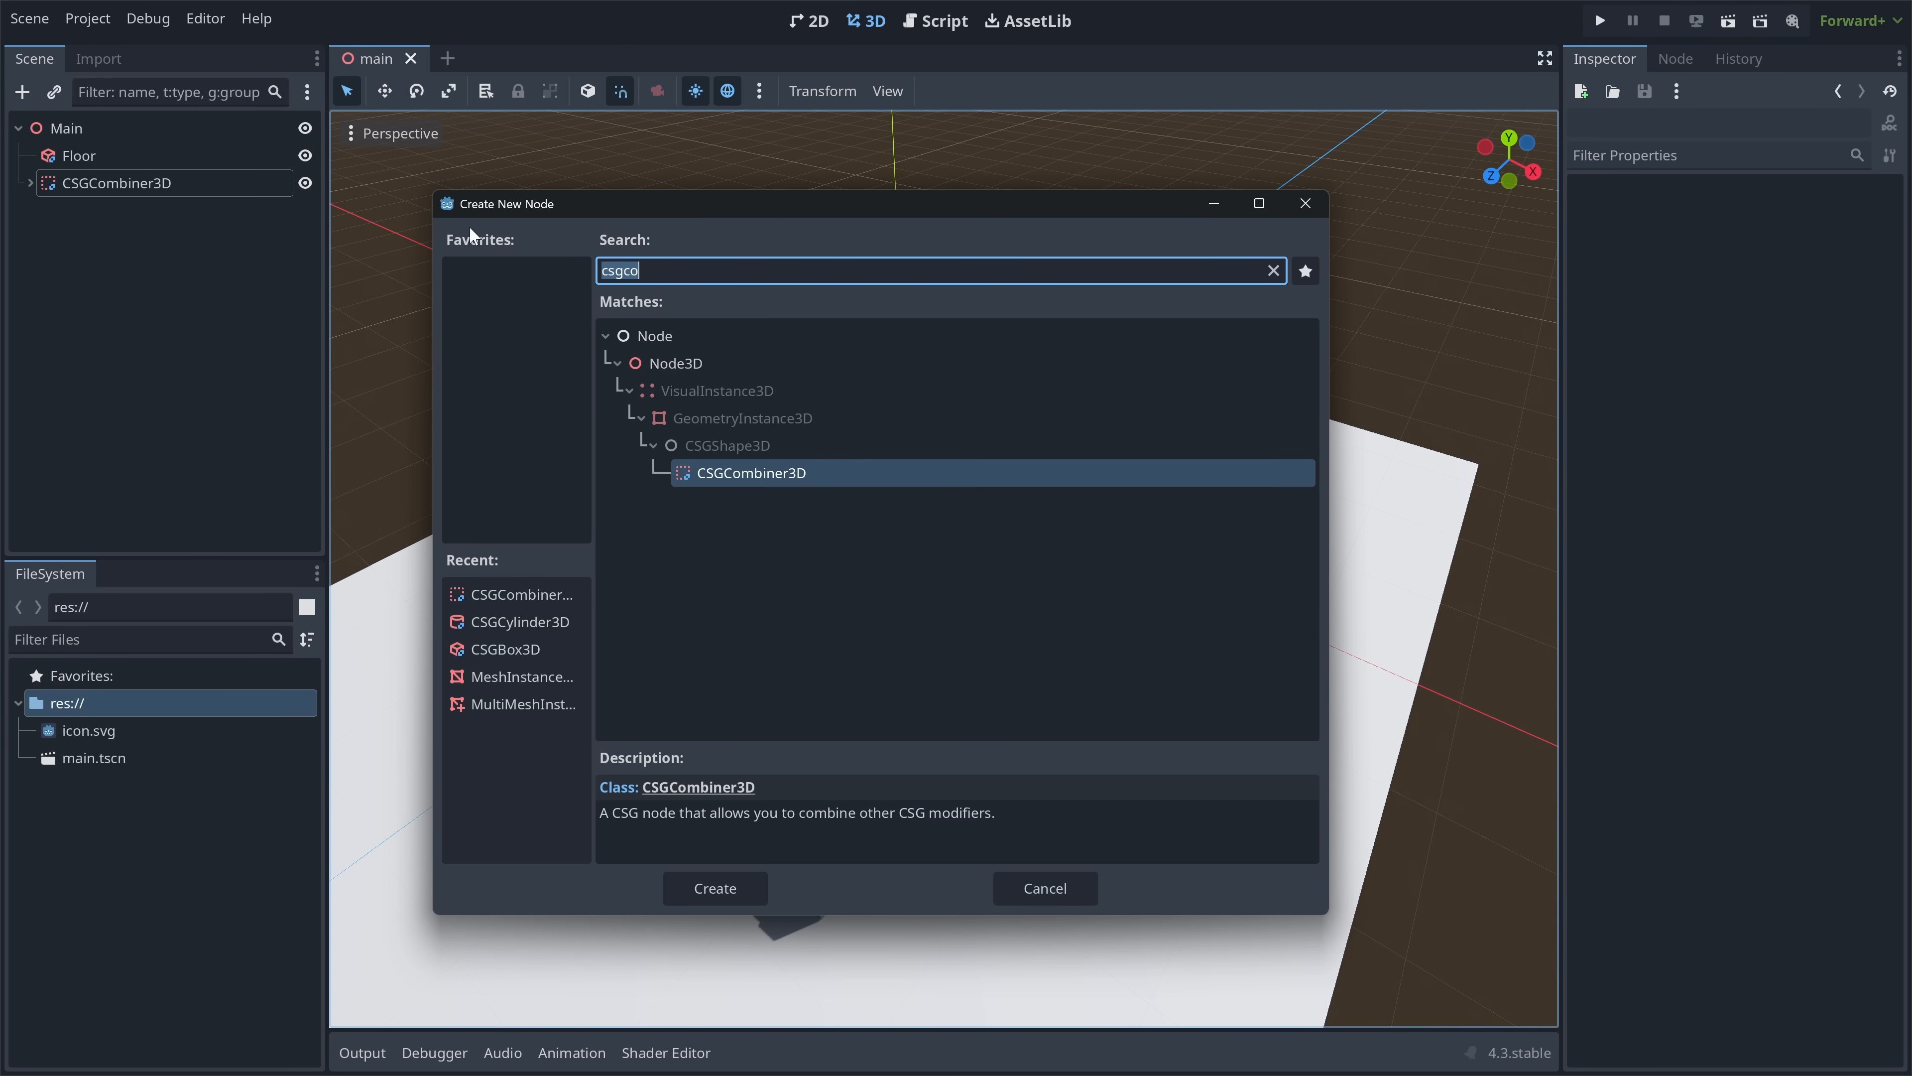
{"action": "type", "text": "camera"}
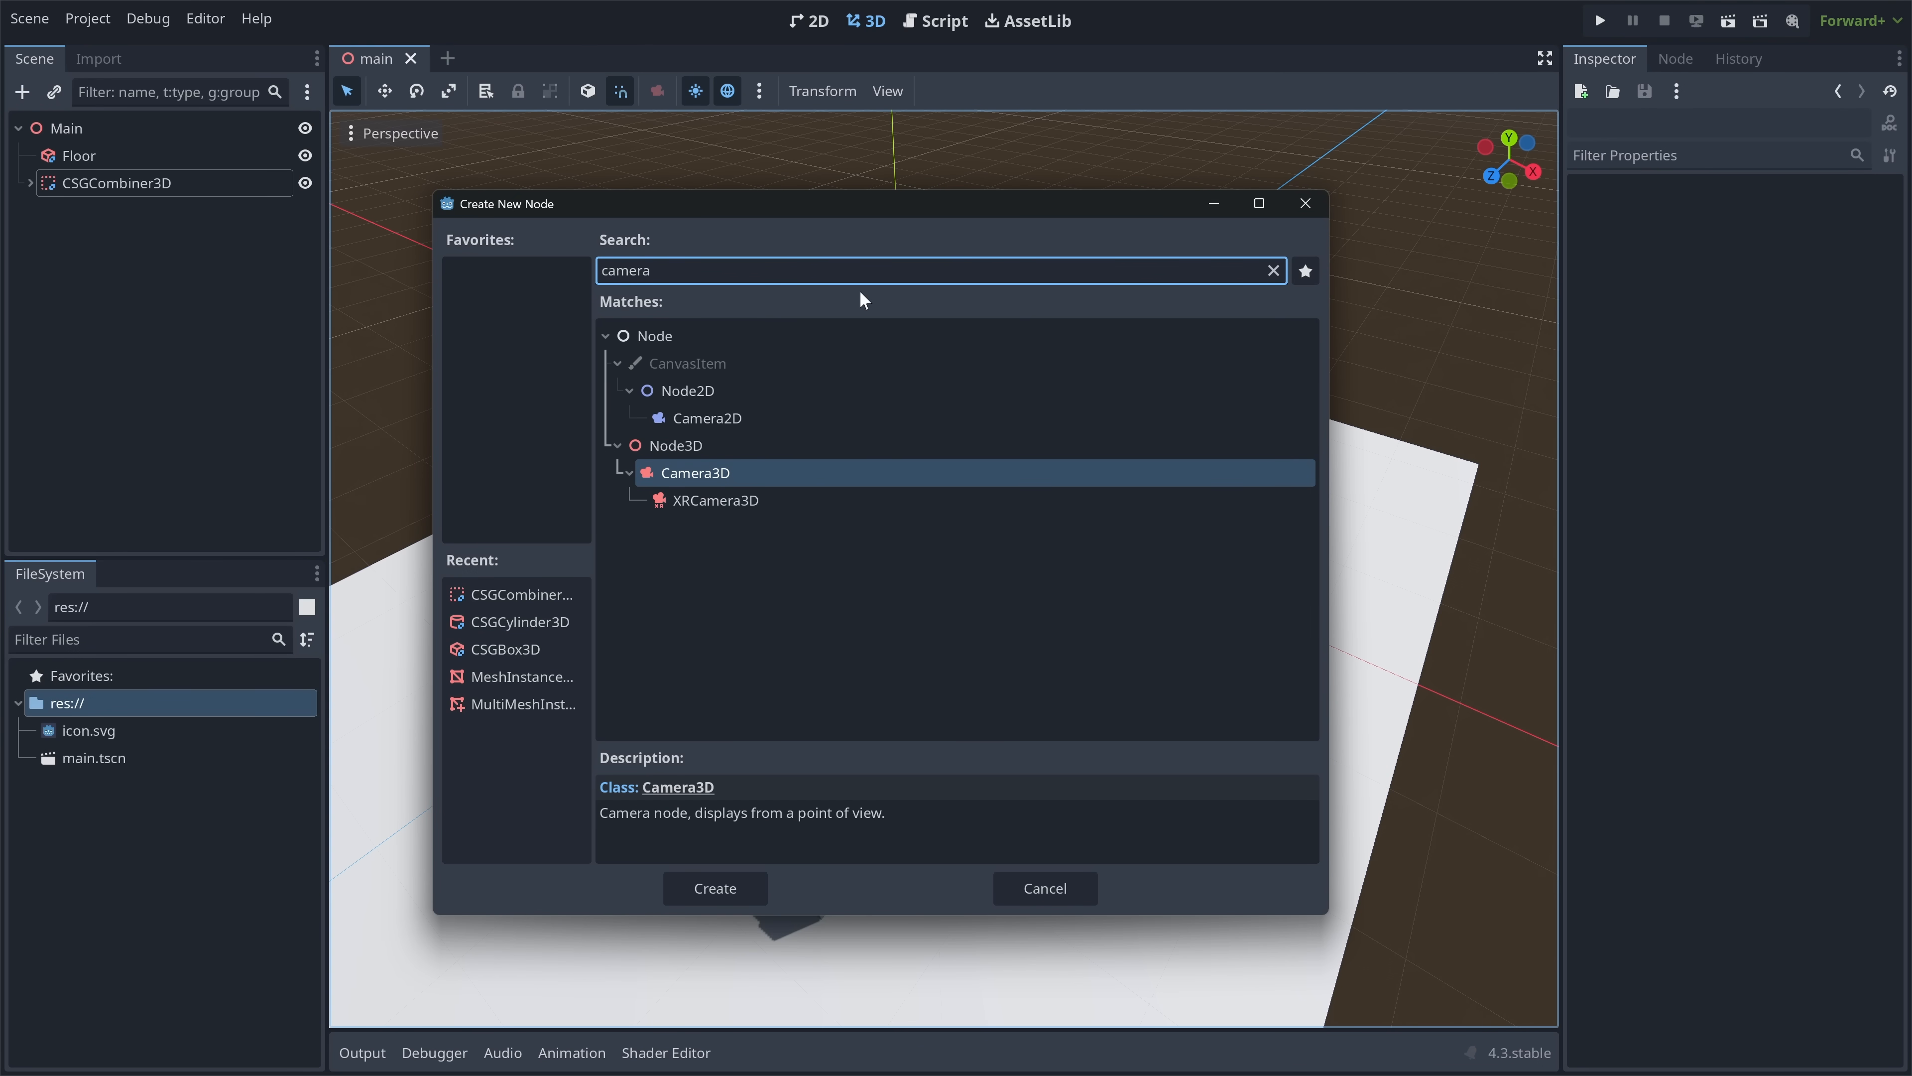
{"action": "double_click", "coordinate": [748, 471]}
- Move the Camera3D up in front of the building, tilt it down toward the floor and preview its view
{"action": "left_click_drag", "start_coordinate": [813, 521], "coordinate": [779, 561]}
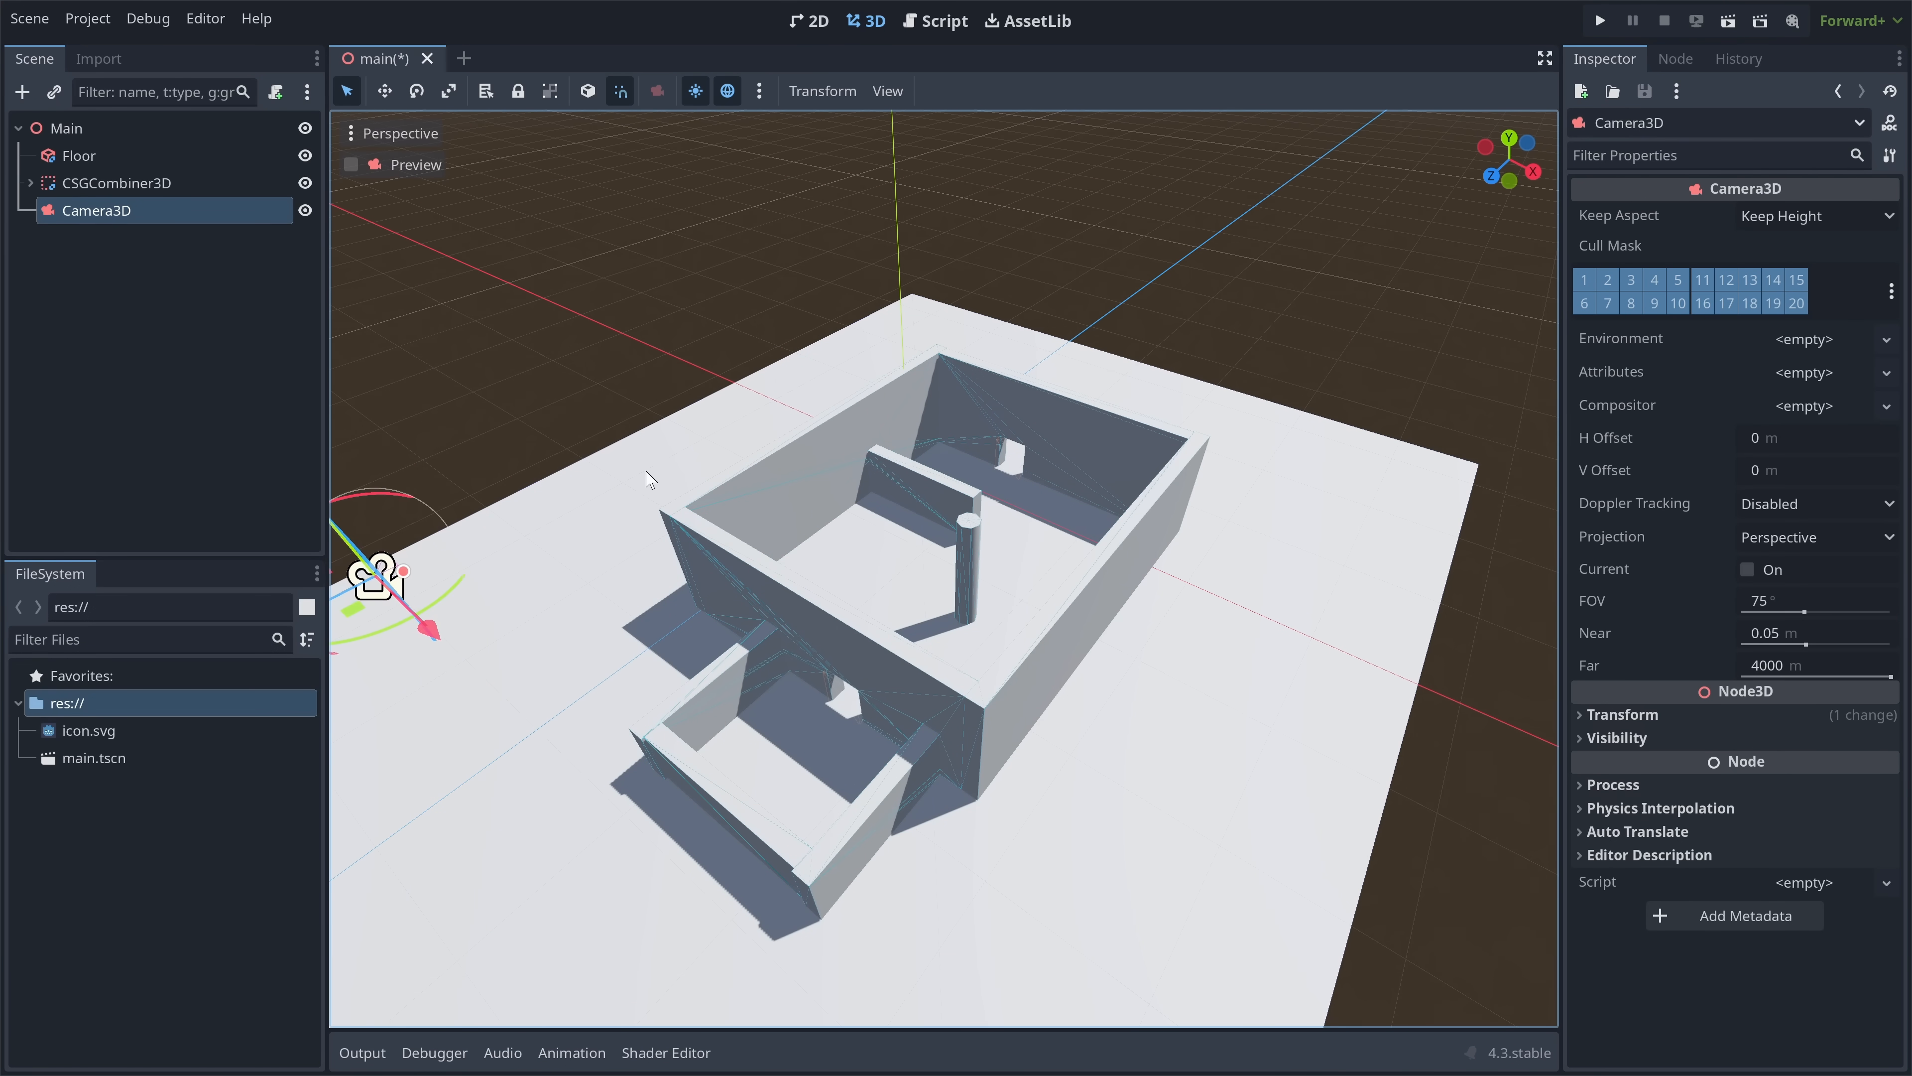
{"action": "right_click_drag", "start_coordinate": [649, 473], "coordinate": [527, 452]}
{"action": "left_click_drag", "start_coordinate": [801, 525], "coordinate": [595, 552]}
{"action": "left_click_drag", "start_coordinate": [706, 407], "coordinate": [696, 197]}
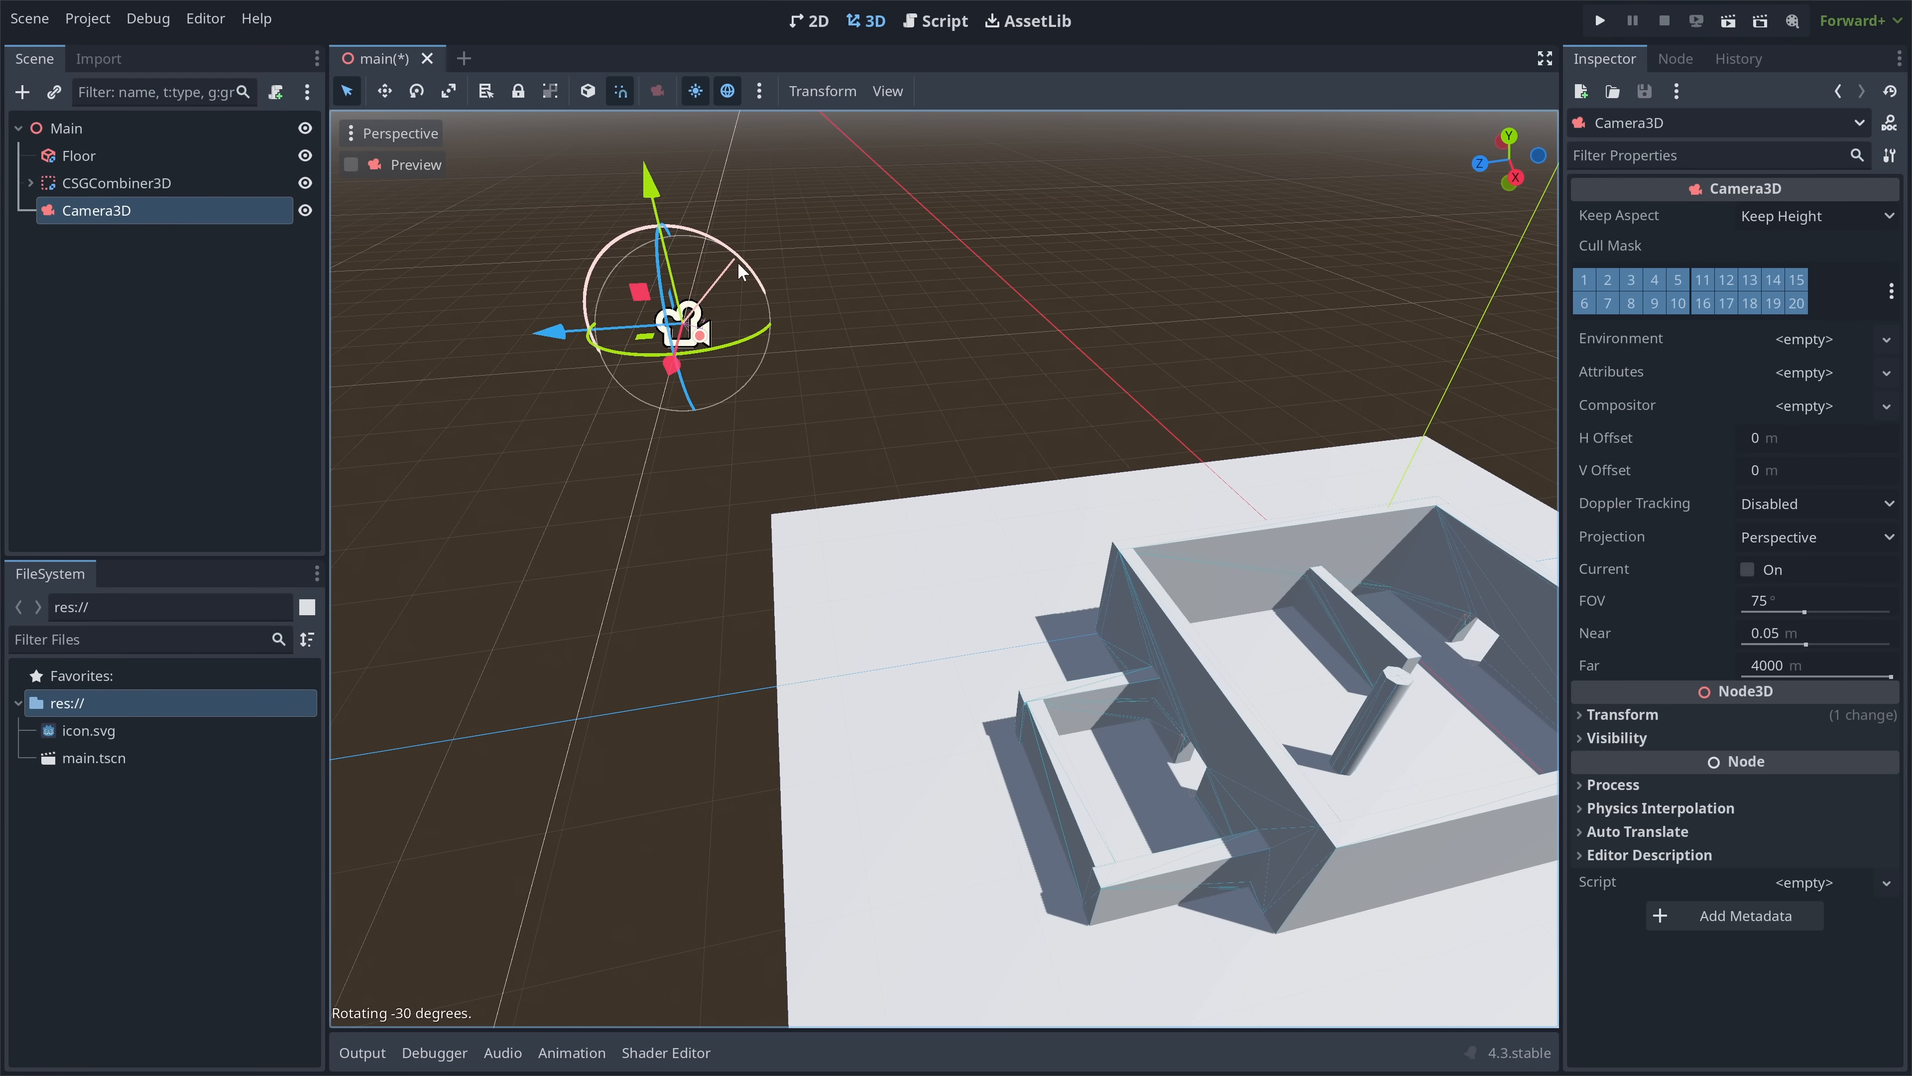
{"action": "left_click_drag", "start_coordinate": [761, 296], "coordinate": [530, 266]}
{"action": "left_click", "coordinate": [351, 164]}
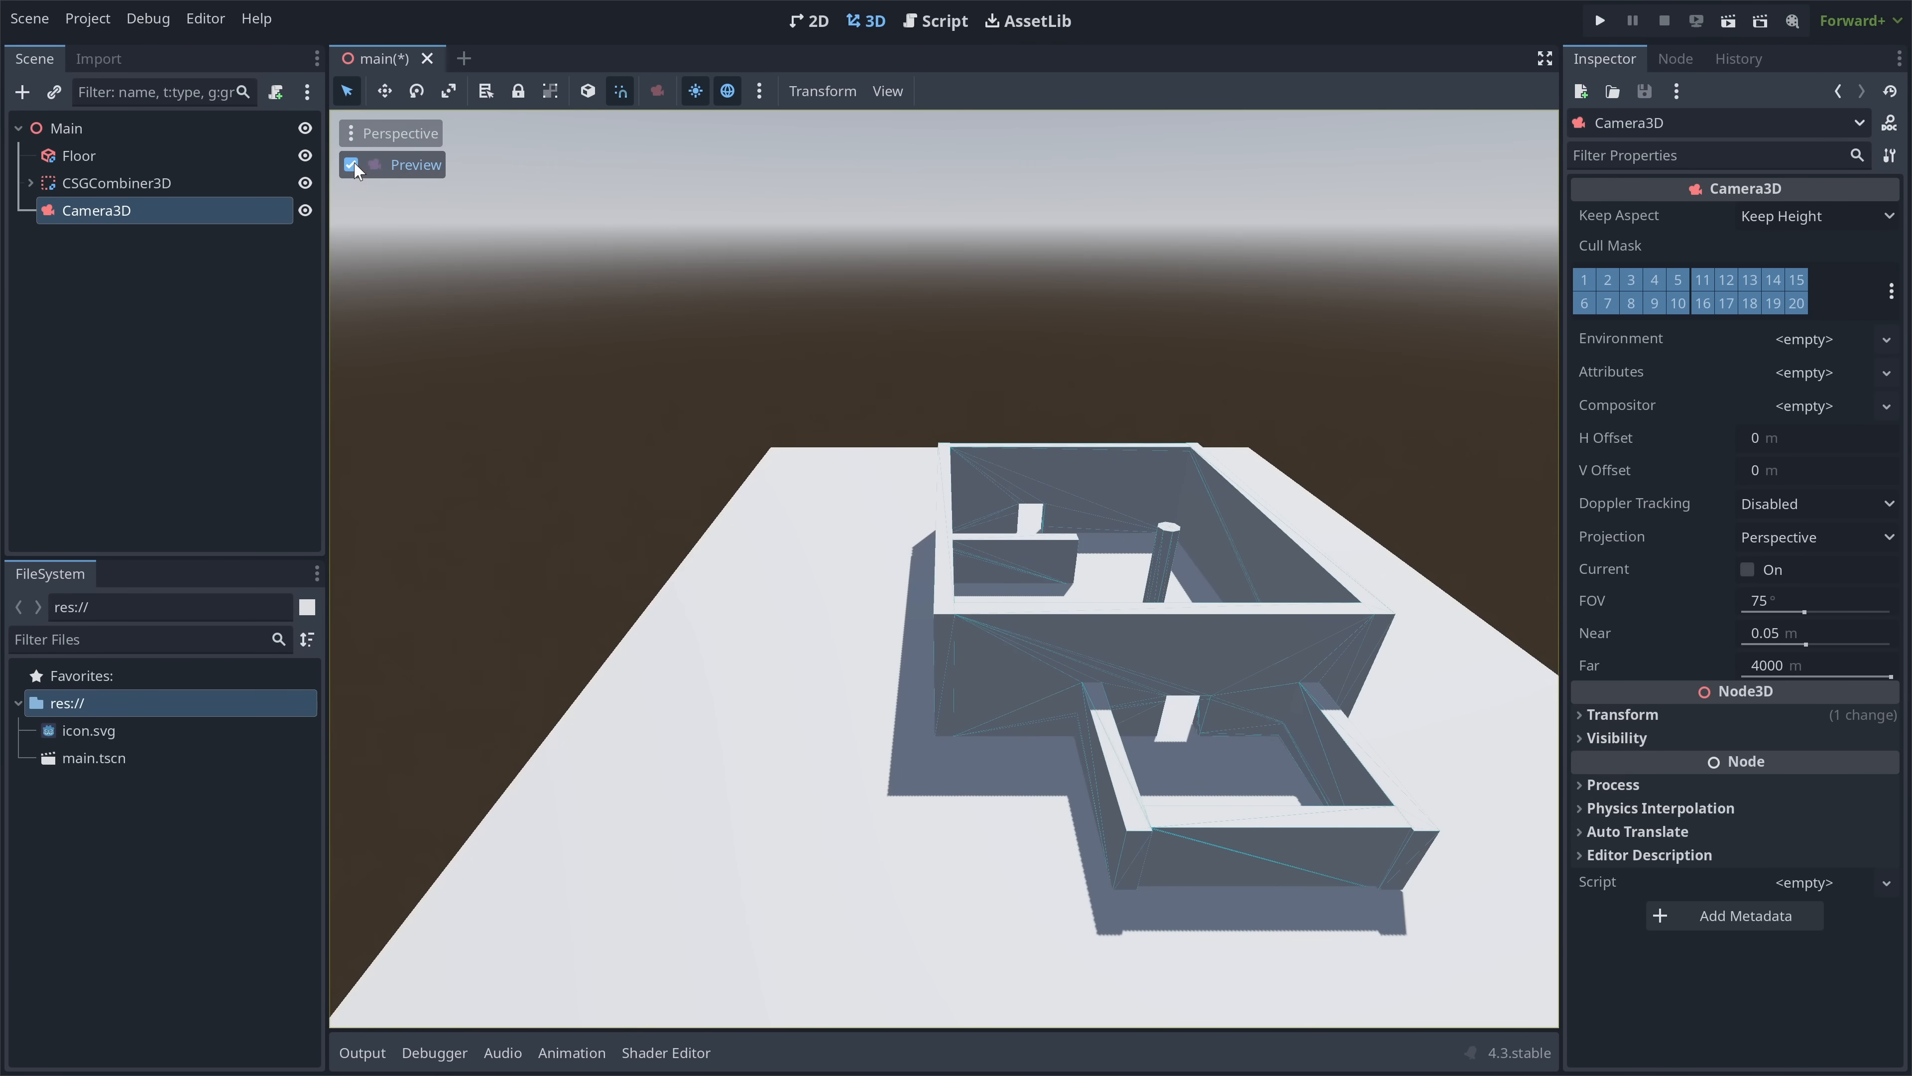
- Adjust the Camera3D's placement so the whole building is centred in its view, and check it in the camera preview
{"action": "left_click", "coordinate": [351, 164]}
{"action": "scroll", "coordinate": [817, 452], "scroll_direction": "up", "scroll_amount": 3}
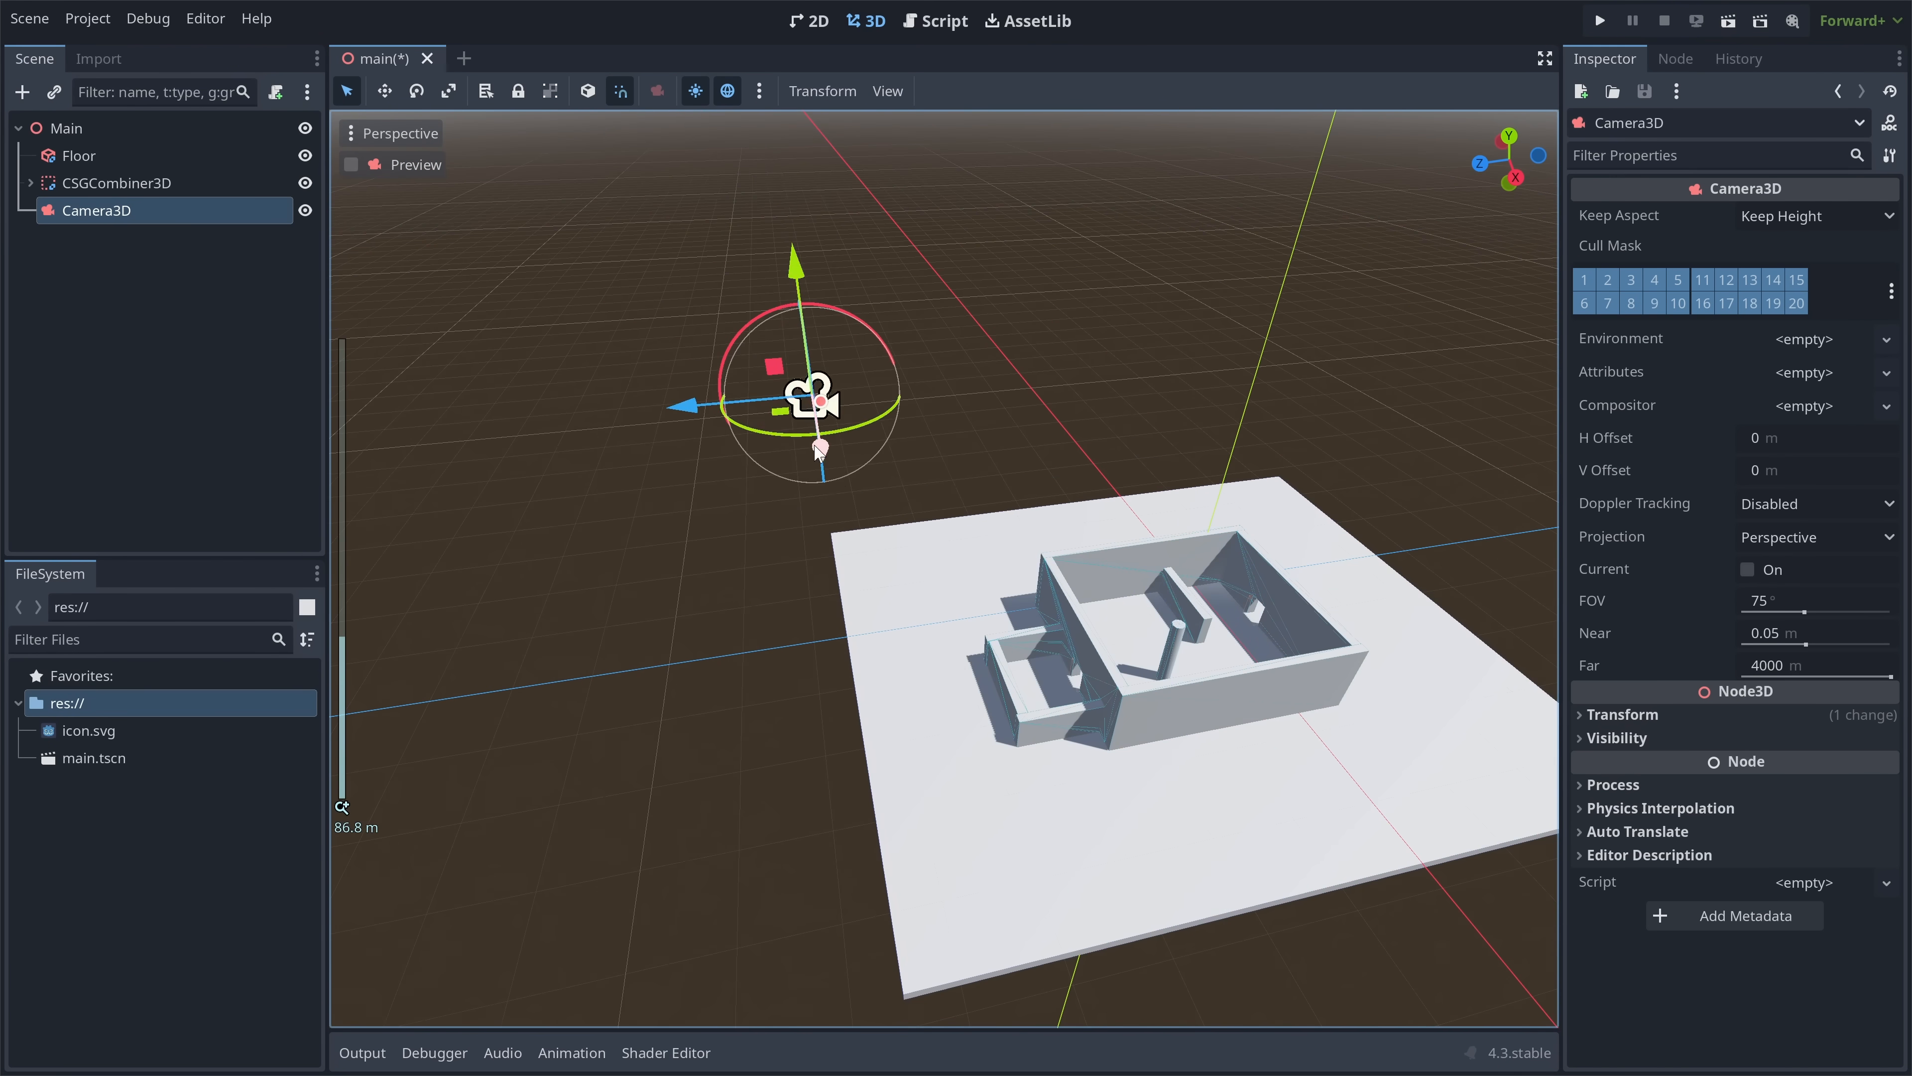
{"action": "left_click_drag", "start_coordinate": [852, 374], "coordinate": [809, 361]}
{"action": "left_click", "coordinate": [351, 165]}
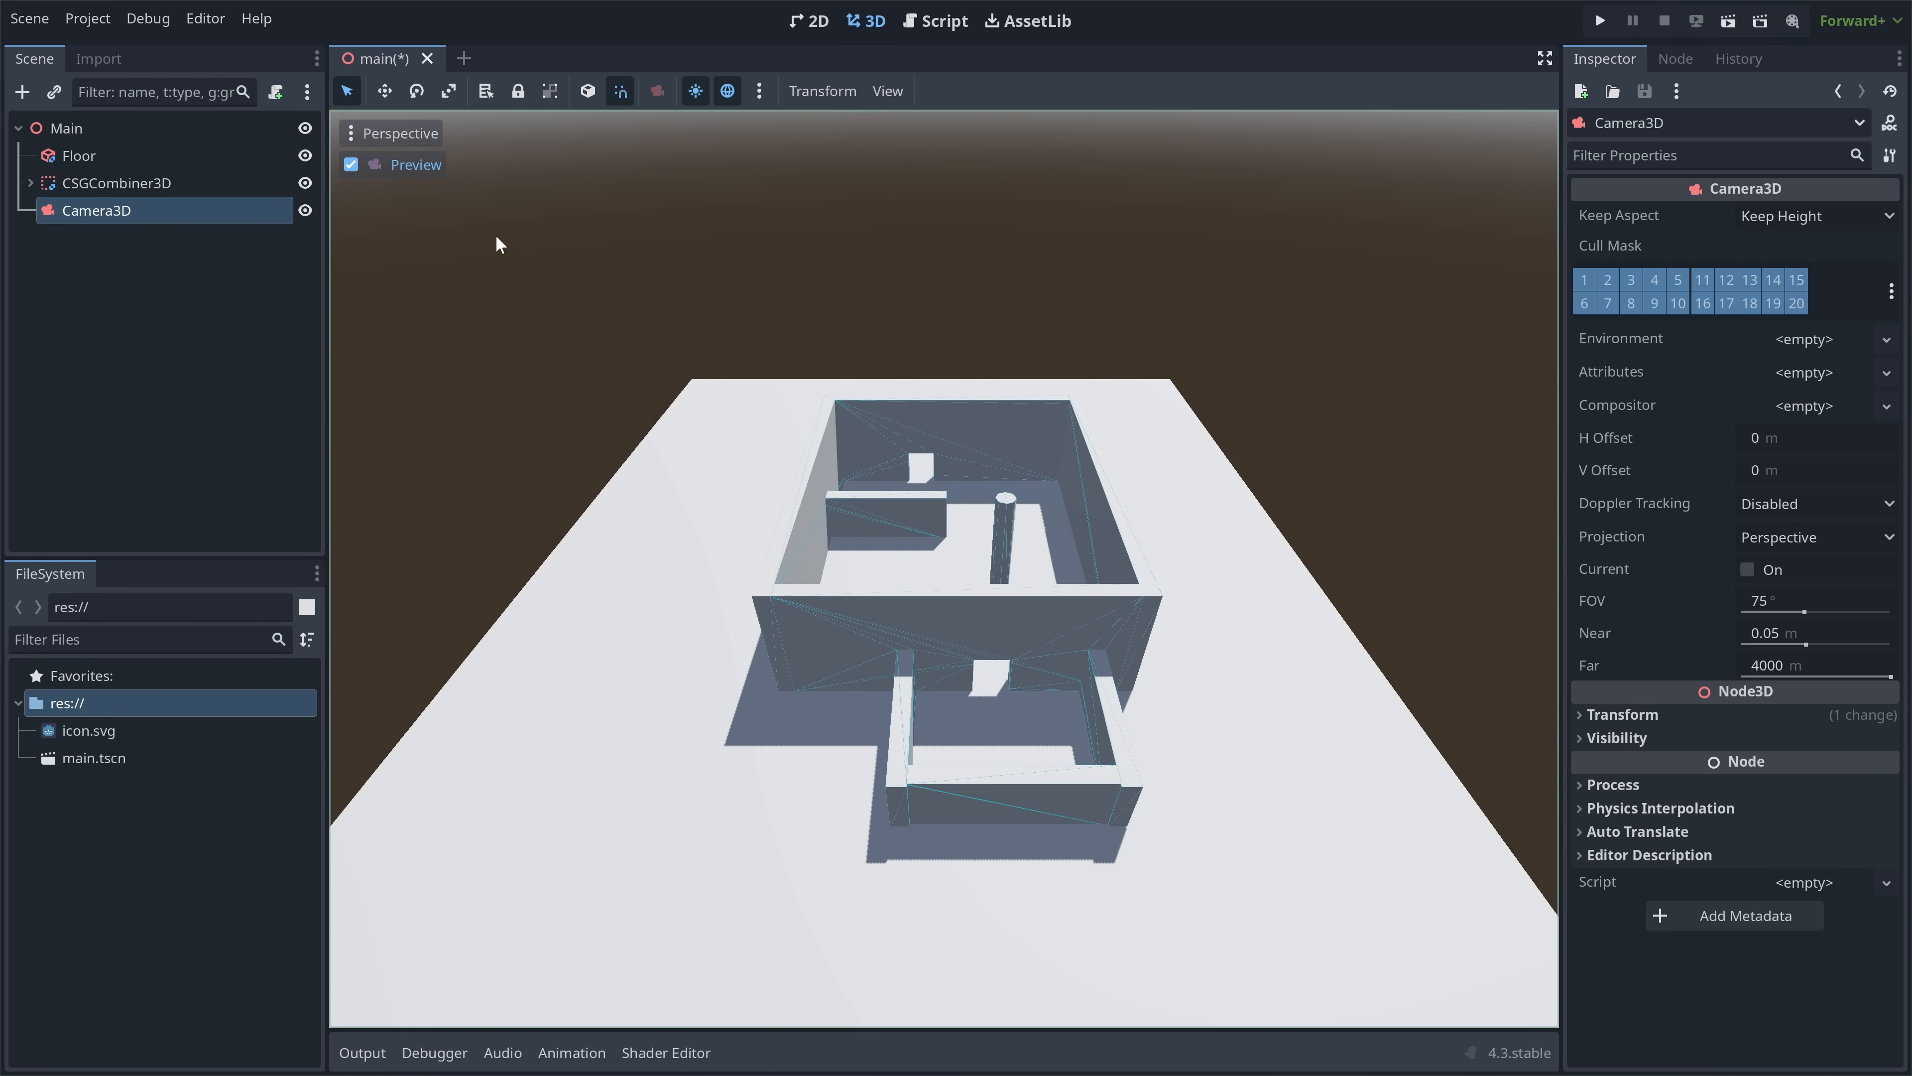
{"action": "left_click", "coordinate": [351, 164]}
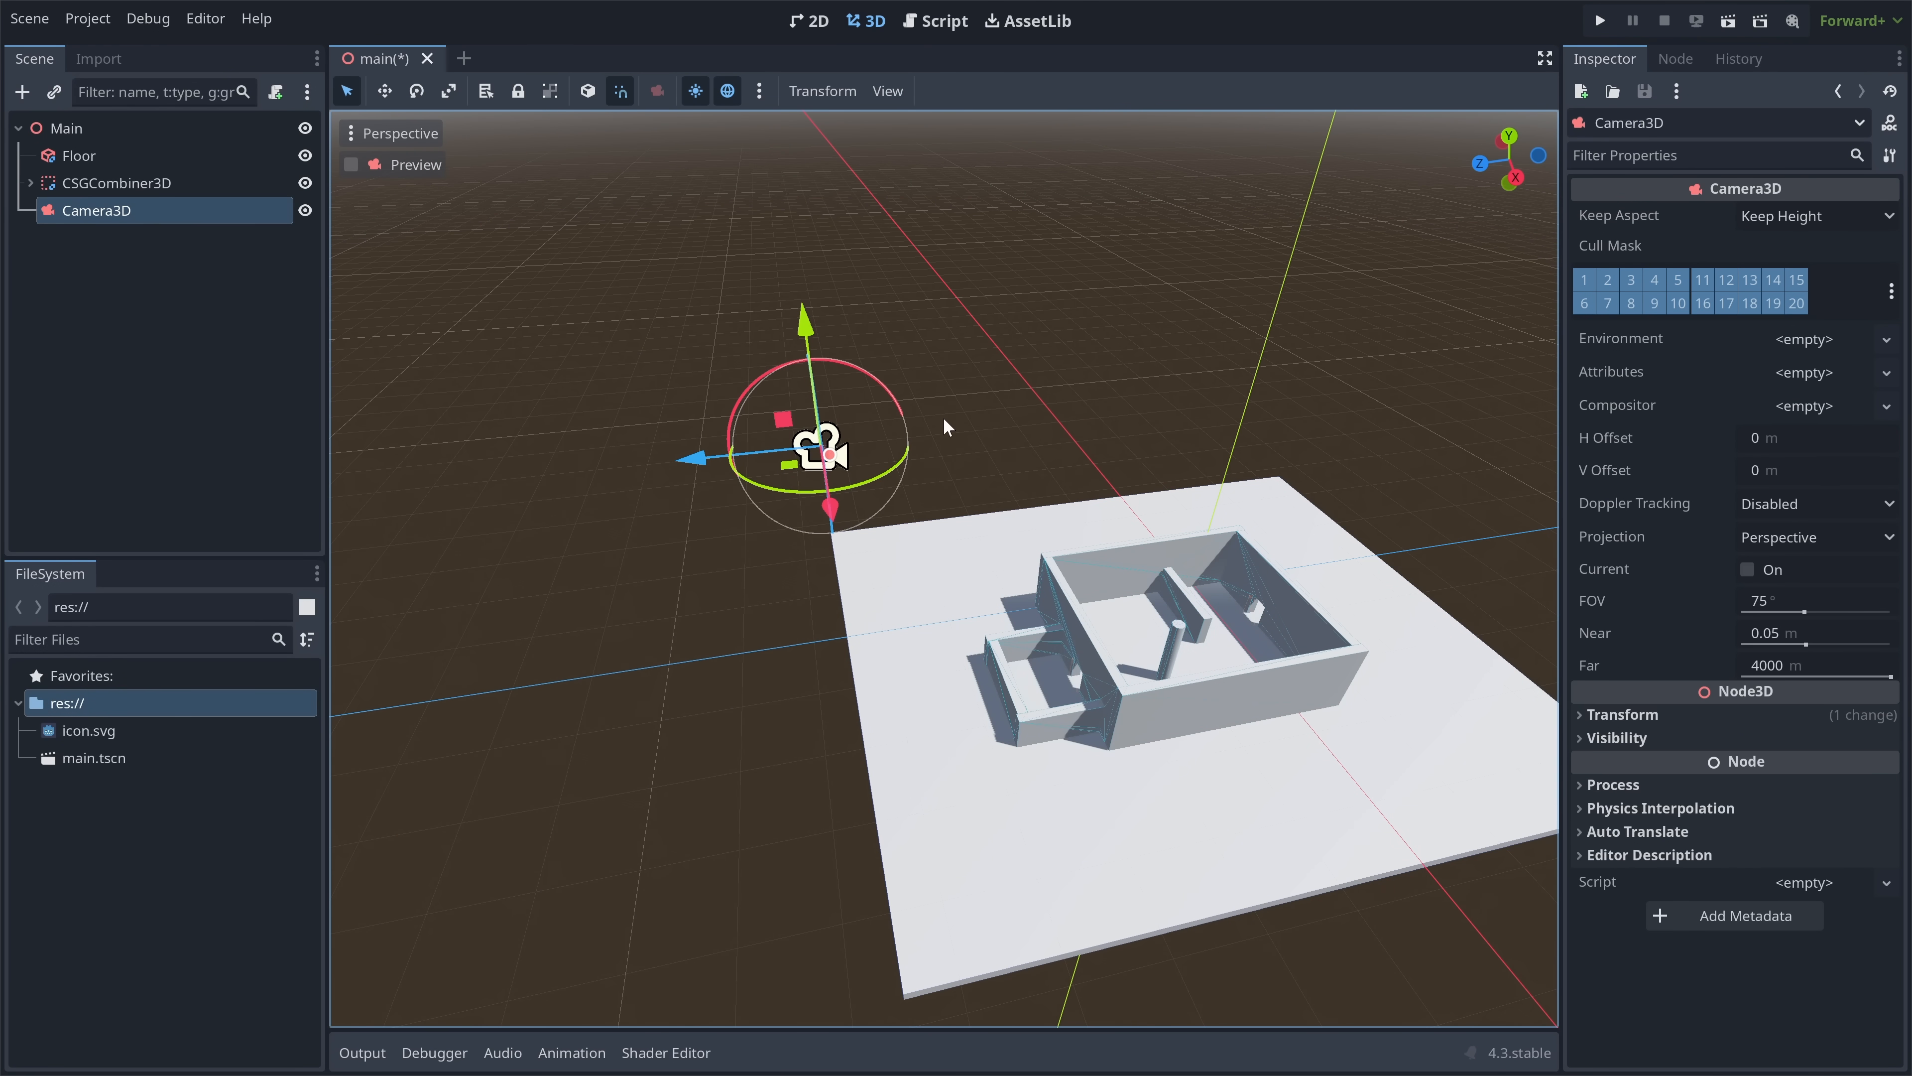
- Run the project with the current scene as the main scene, then close the game window
{"action": "key", "text": "F5"}
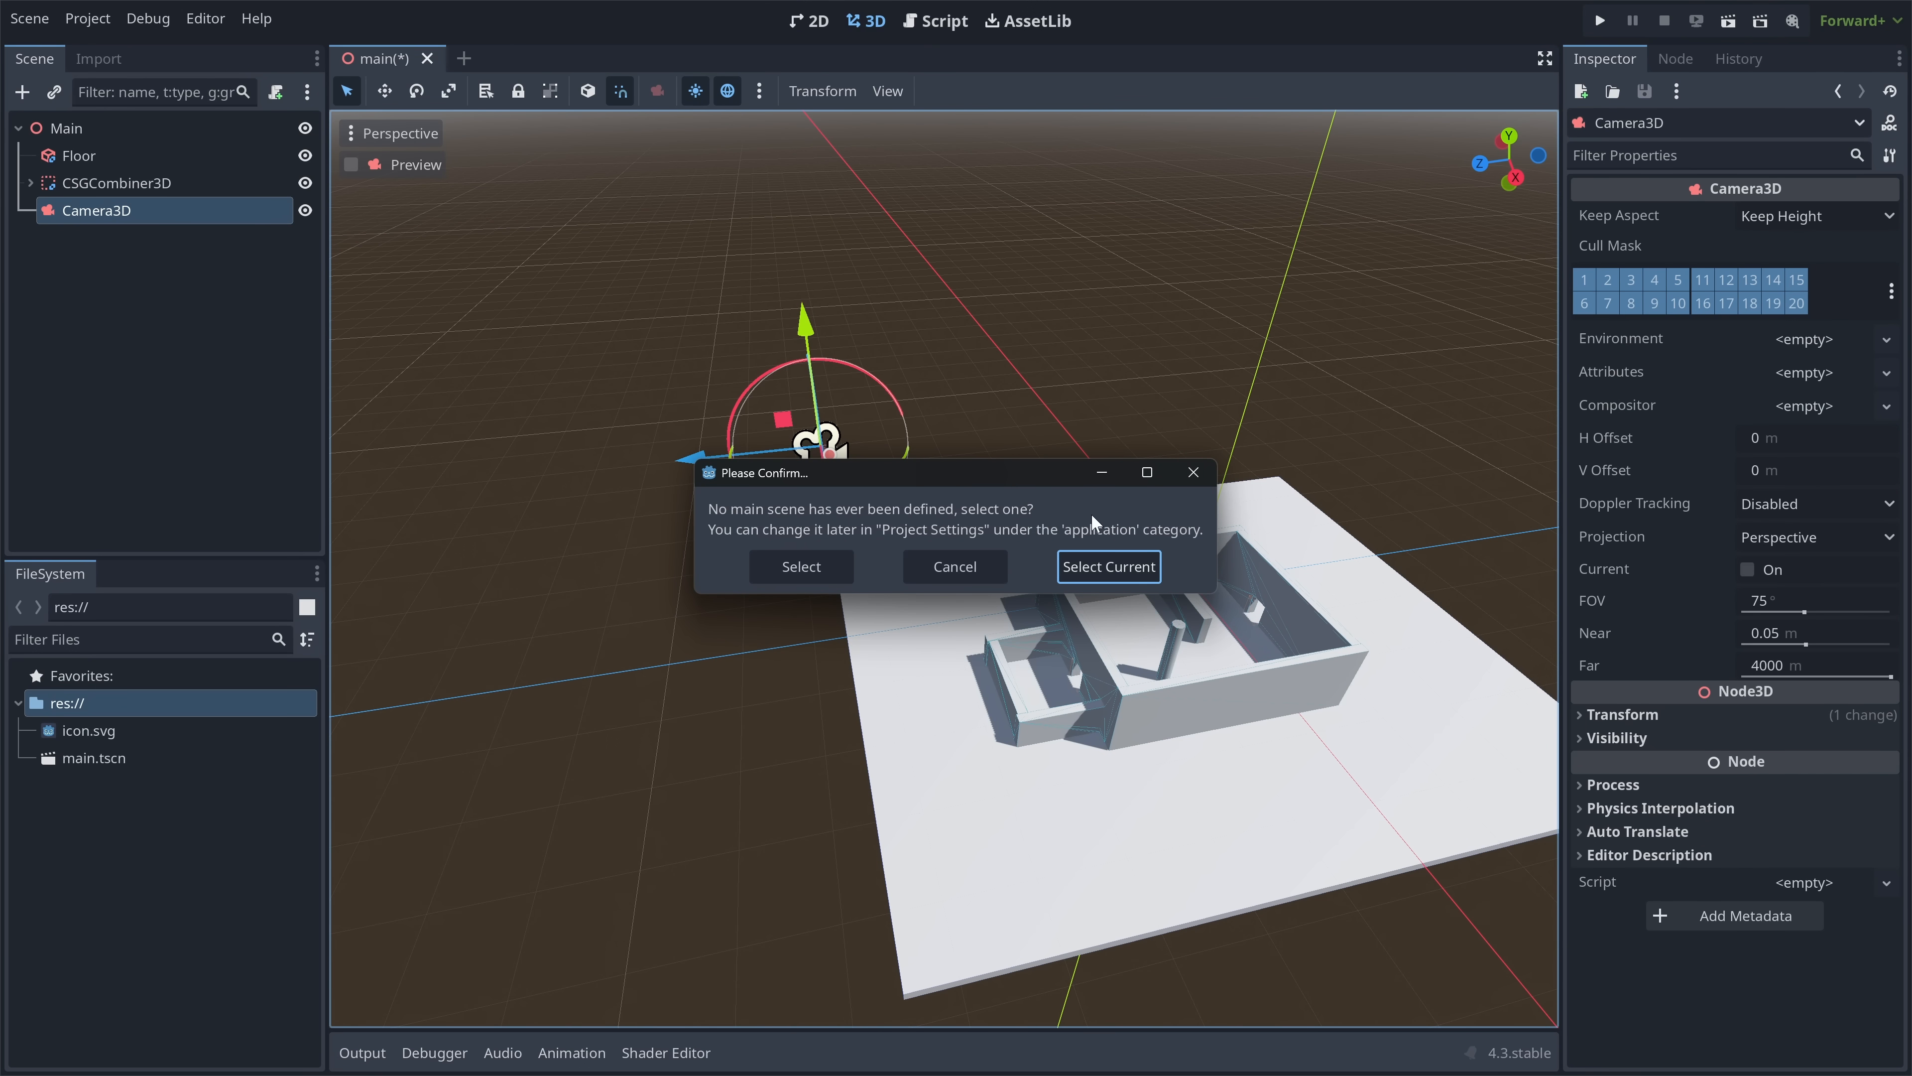
{"action": "left_click", "coordinate": [1104, 569]}
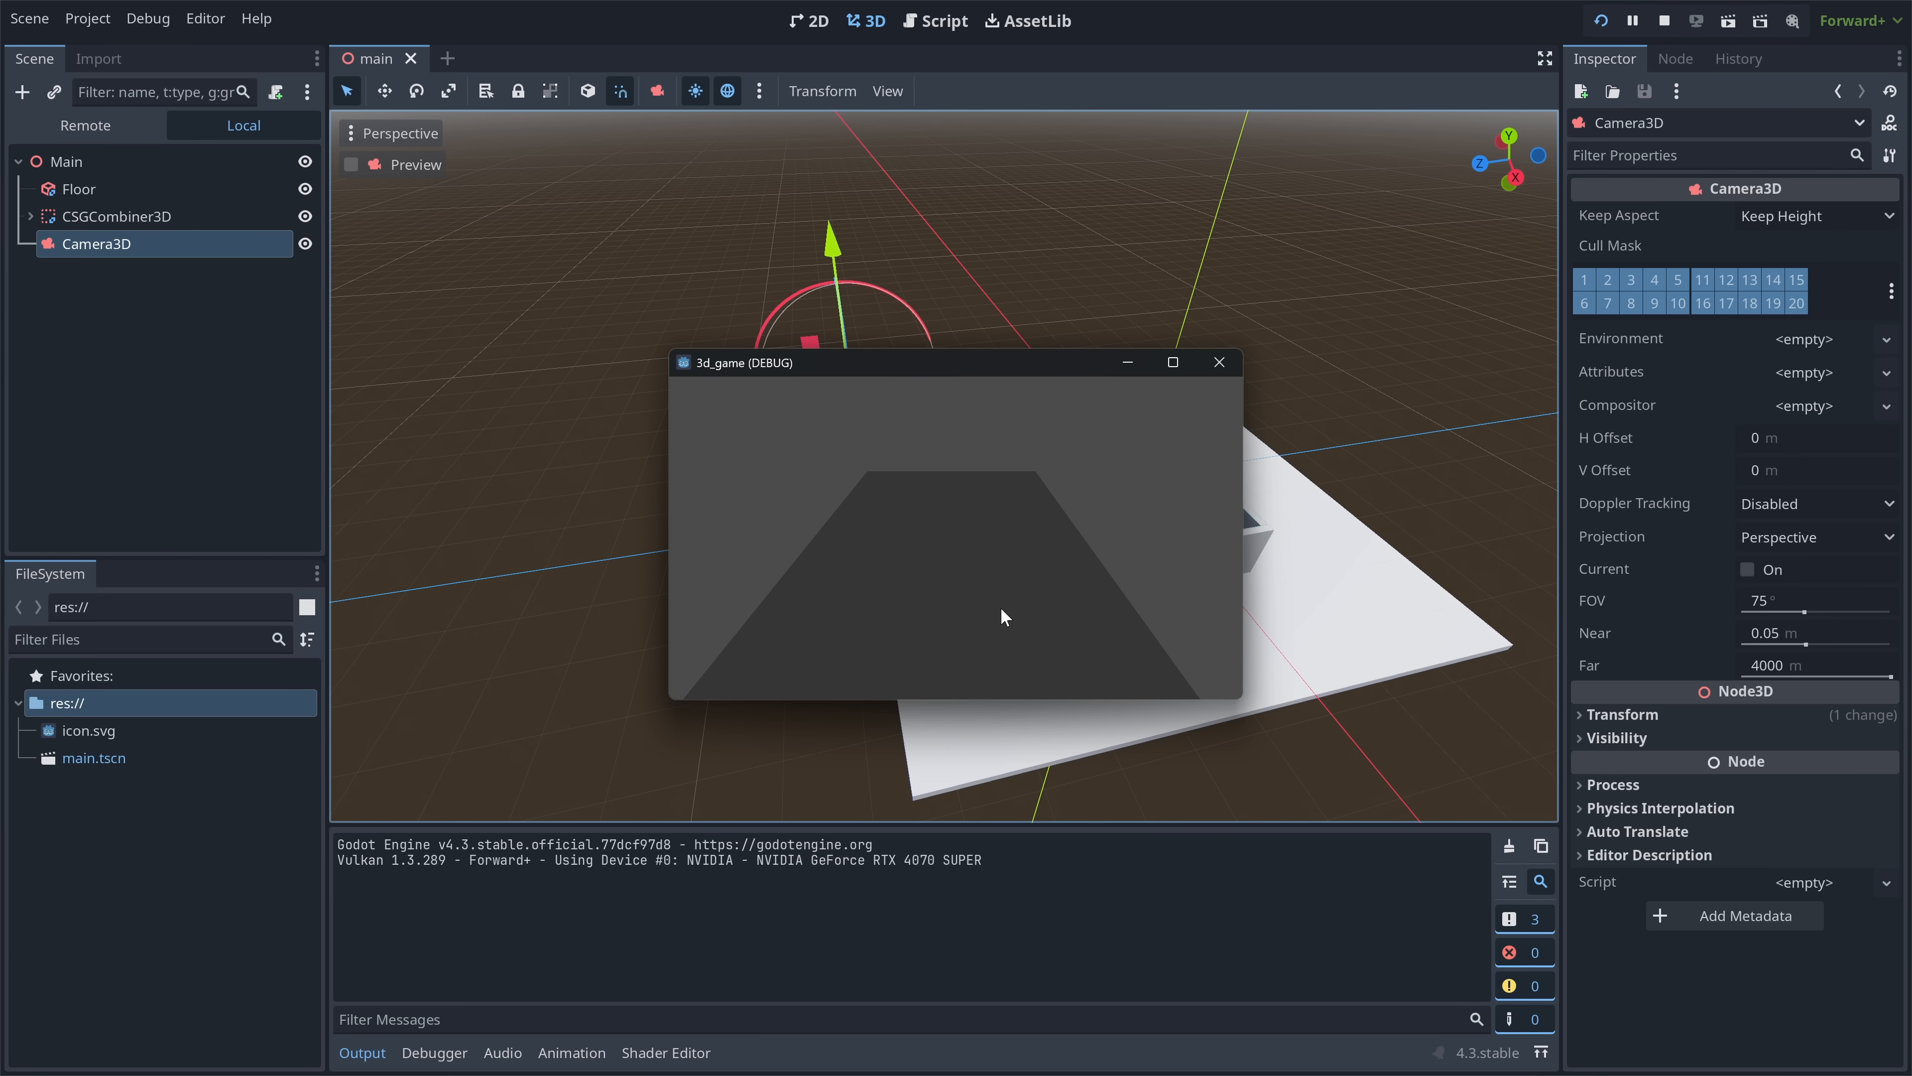
{"action": "left_click", "coordinate": [1228, 362]}
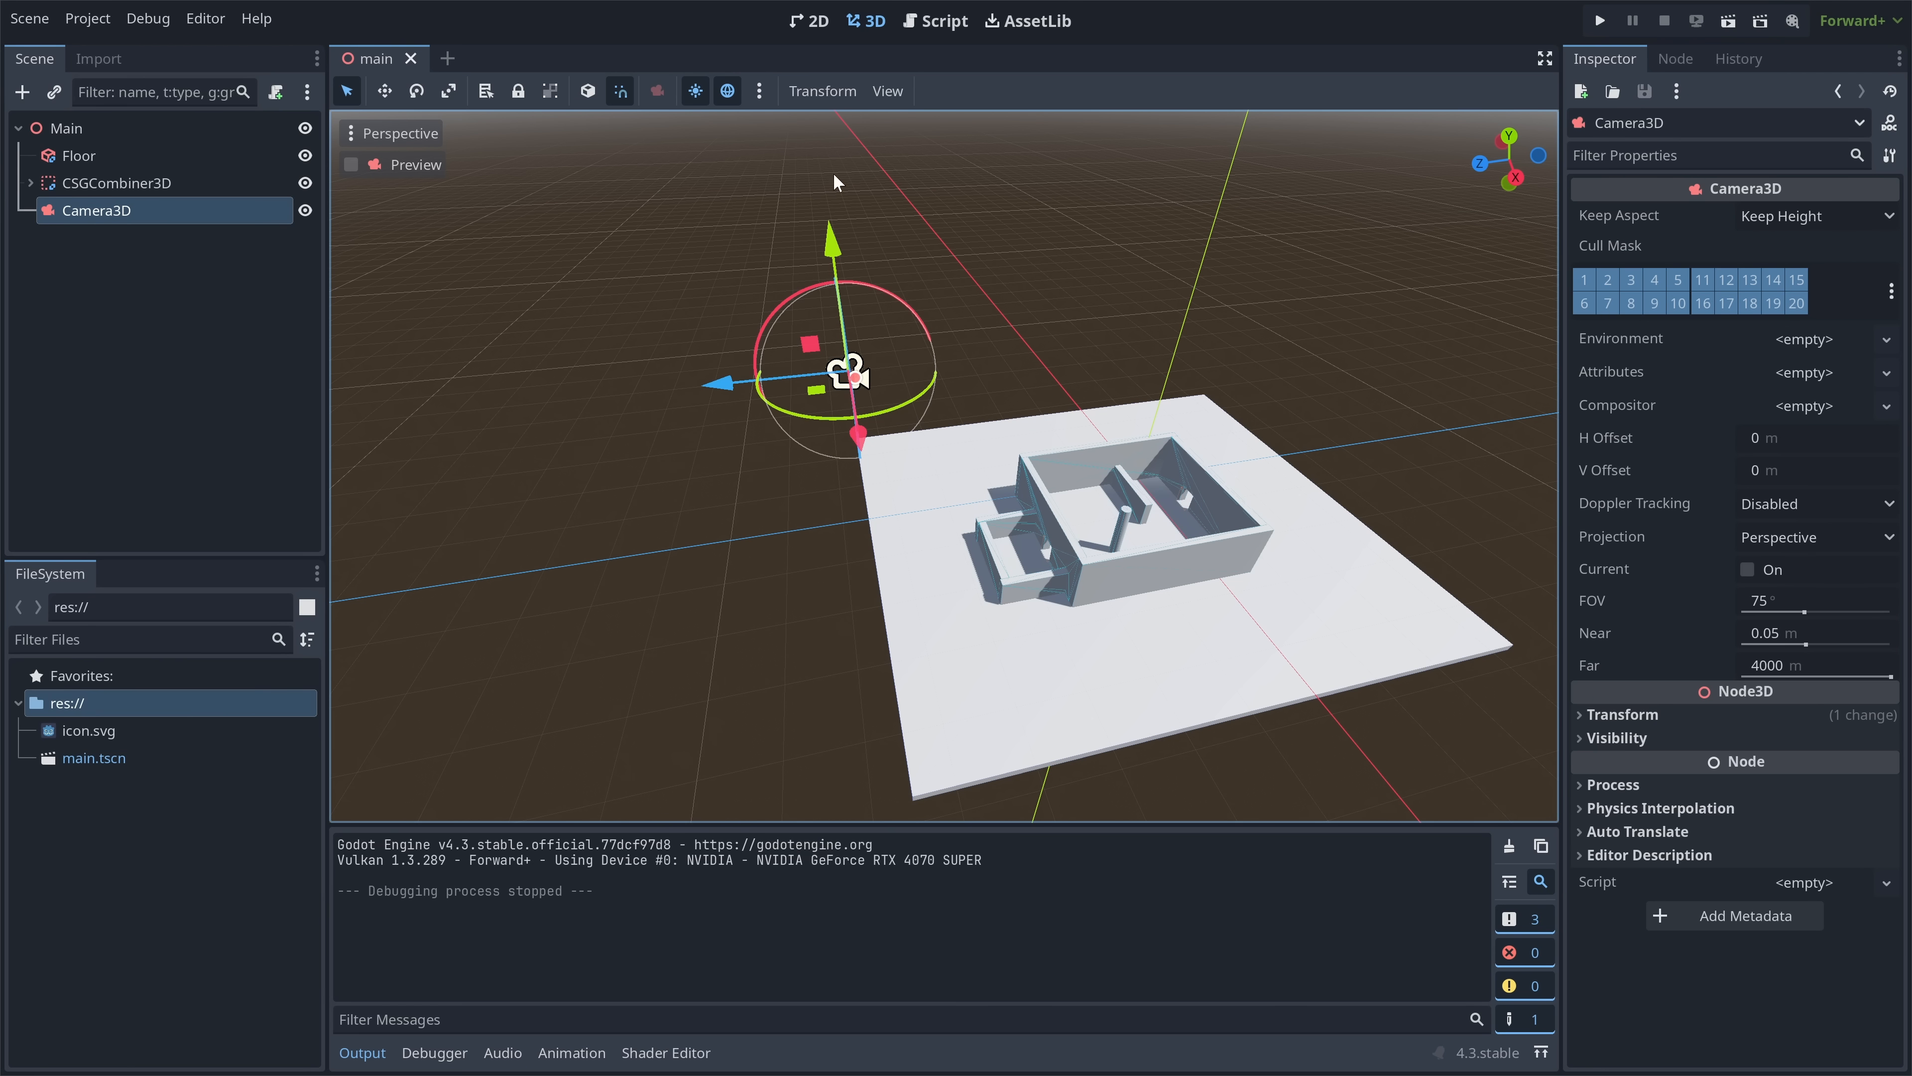
- Toggle the viewport's preview sun and preview environment off and on to compare the lighting
{"action": "left_click", "coordinate": [695, 91]}
{"action": "left_click", "coordinate": [695, 91]}
{"action": "left_click", "coordinate": [727, 91]}
{"action": "left_click", "coordinate": [727, 91]}
- Set the preview sun's angular altitude to 48.6 and azimuth to 2.4, and add the sun and environment to the scene
{"action": "left_click", "coordinate": [759, 91]}
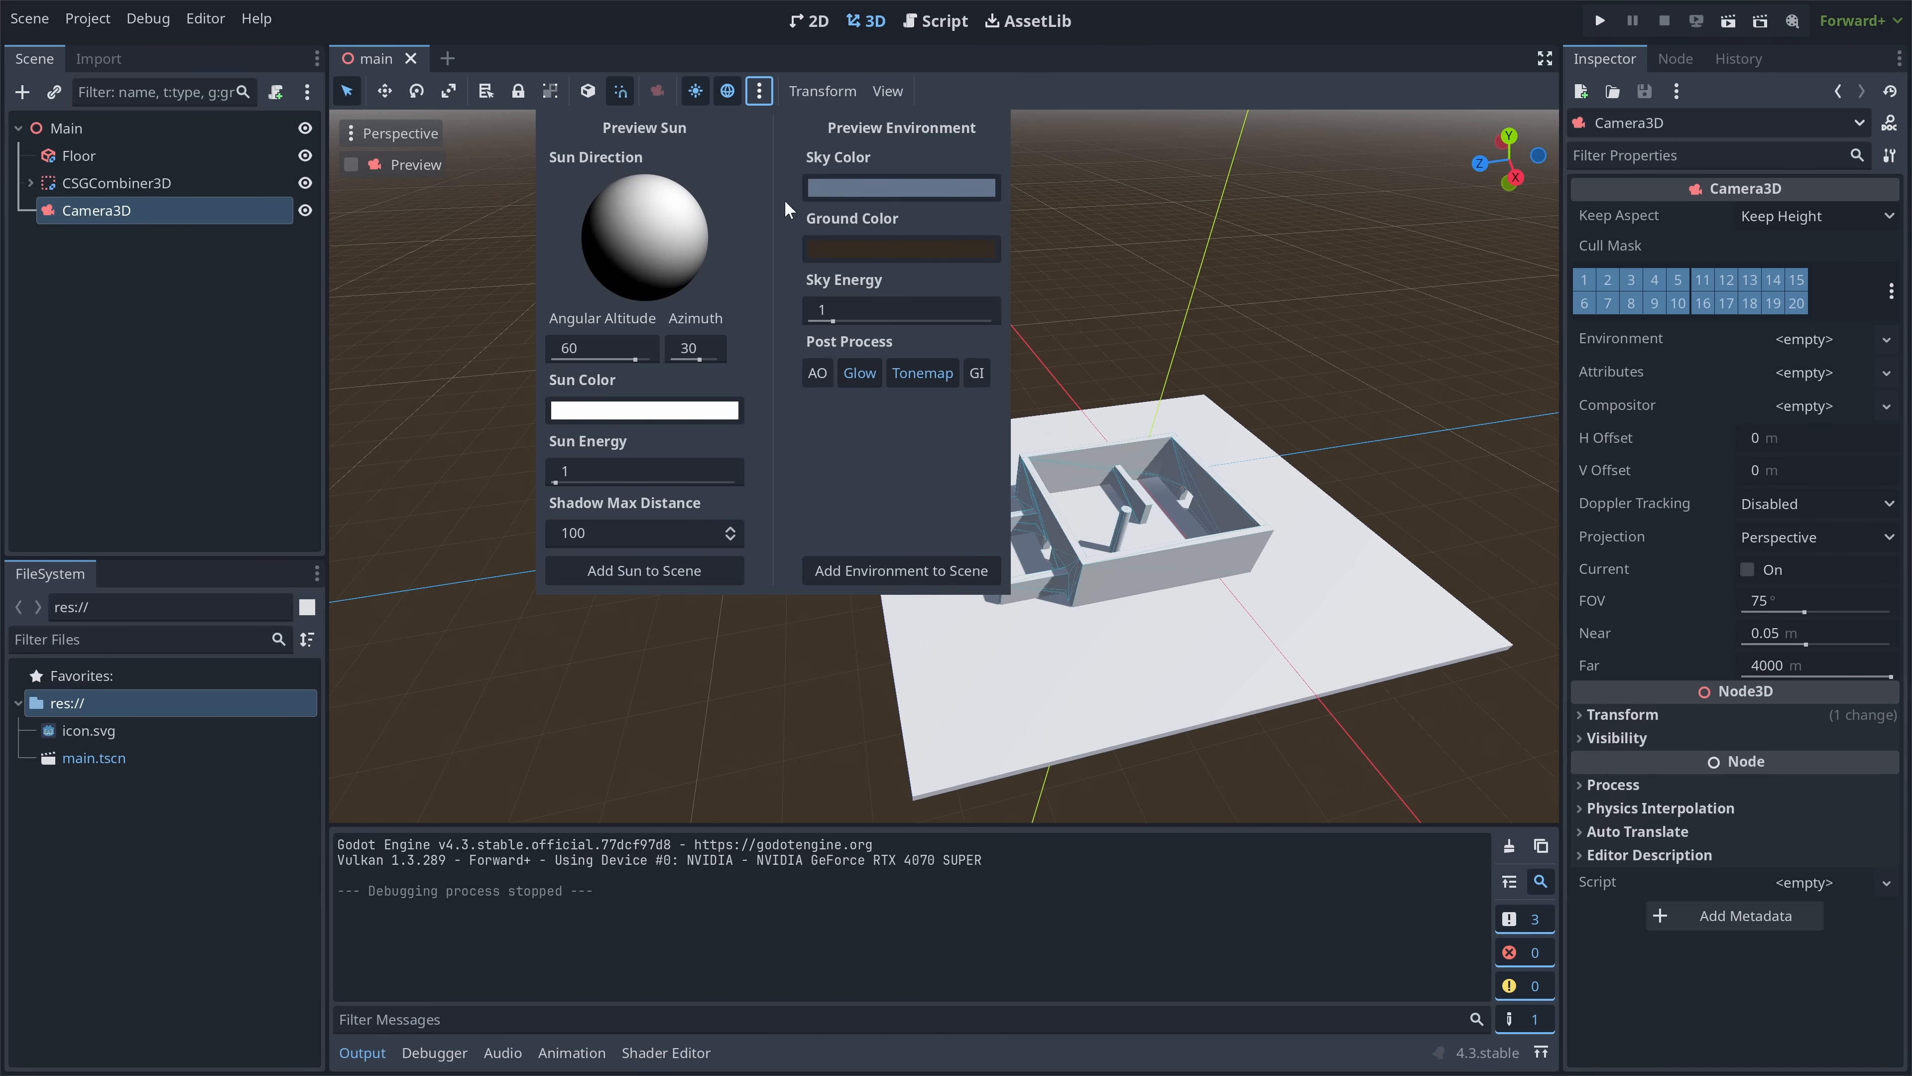
{"action": "mouse_move", "coordinate": [647, 248]}
{"action": "left_mouse_down"}
{"action": "mouse_move", "coordinate": [655, 220]}
{"action": "mouse_move", "coordinate": [628, 226]}
{"action": "mouse_move", "coordinate": [705, 235]}
{"action": "left_mouse_up"}
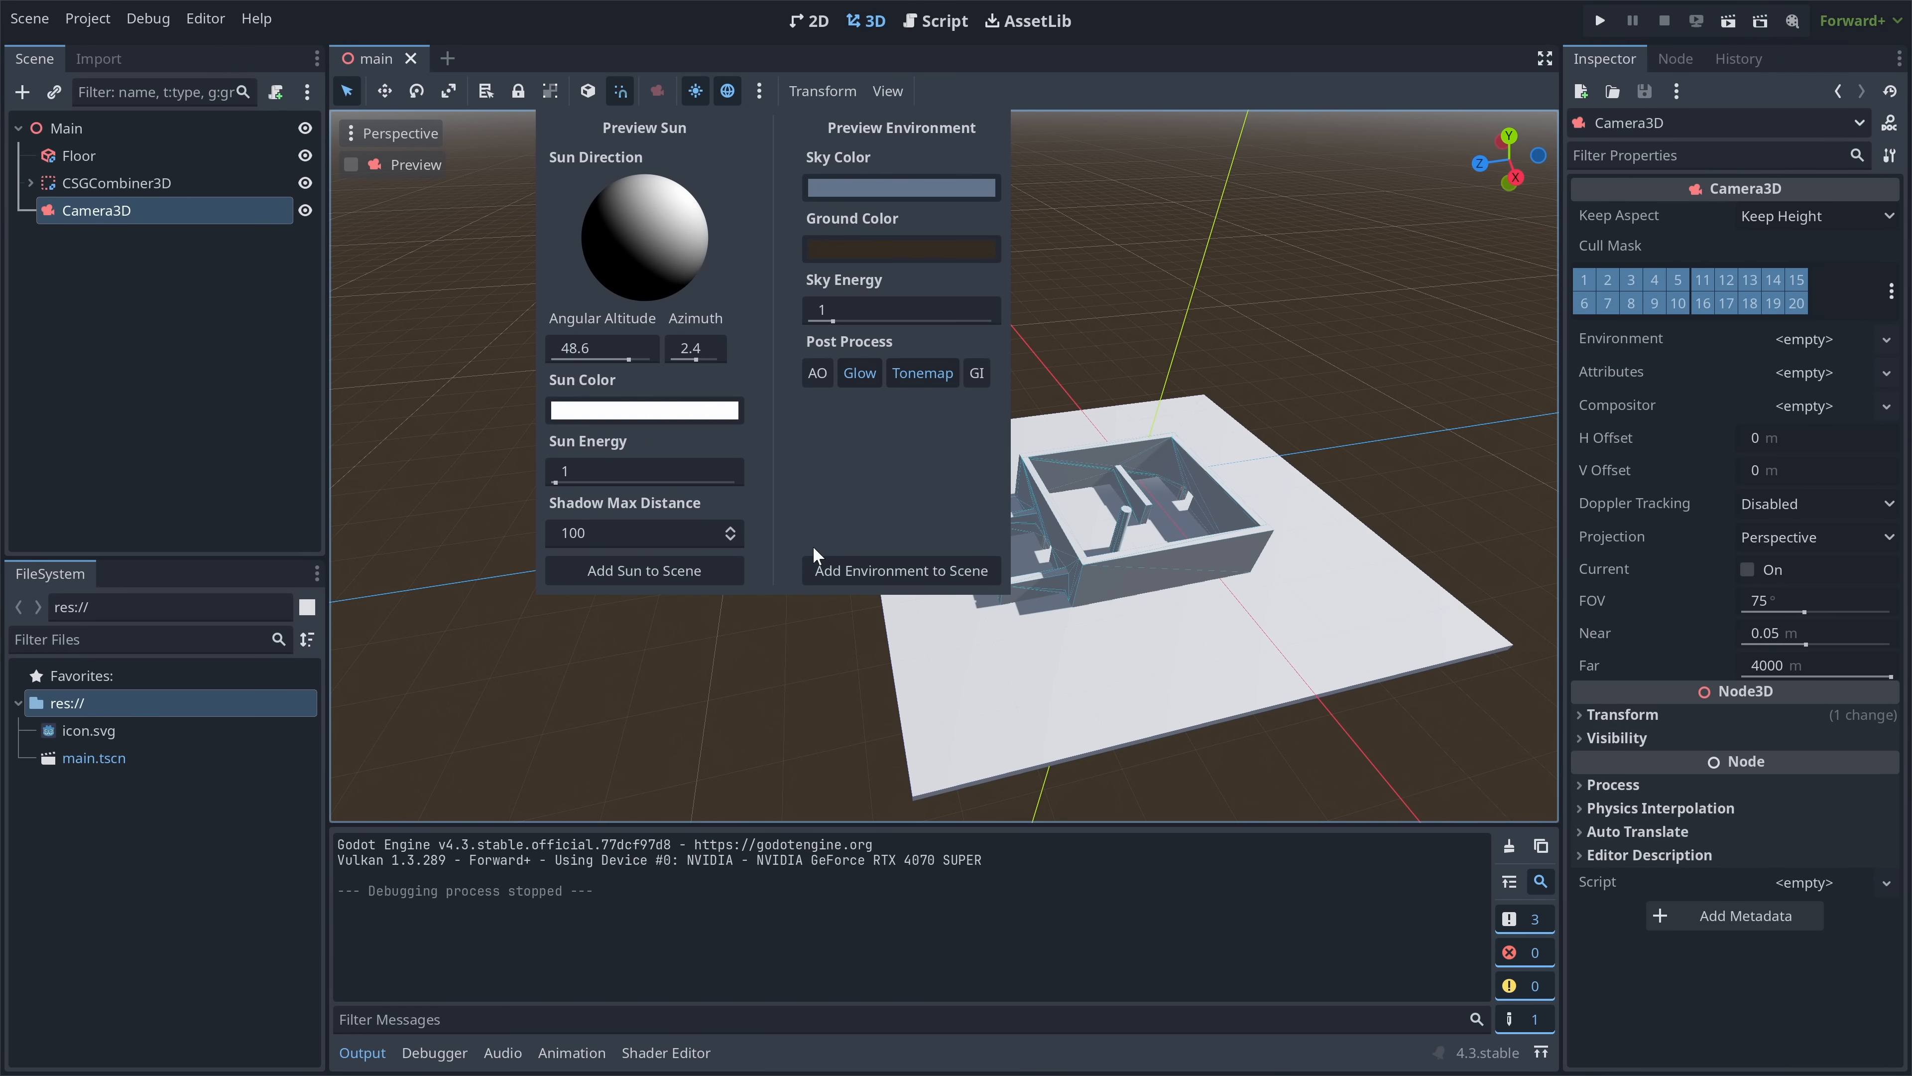
{"action": "left_click", "coordinate": [619, 571]}
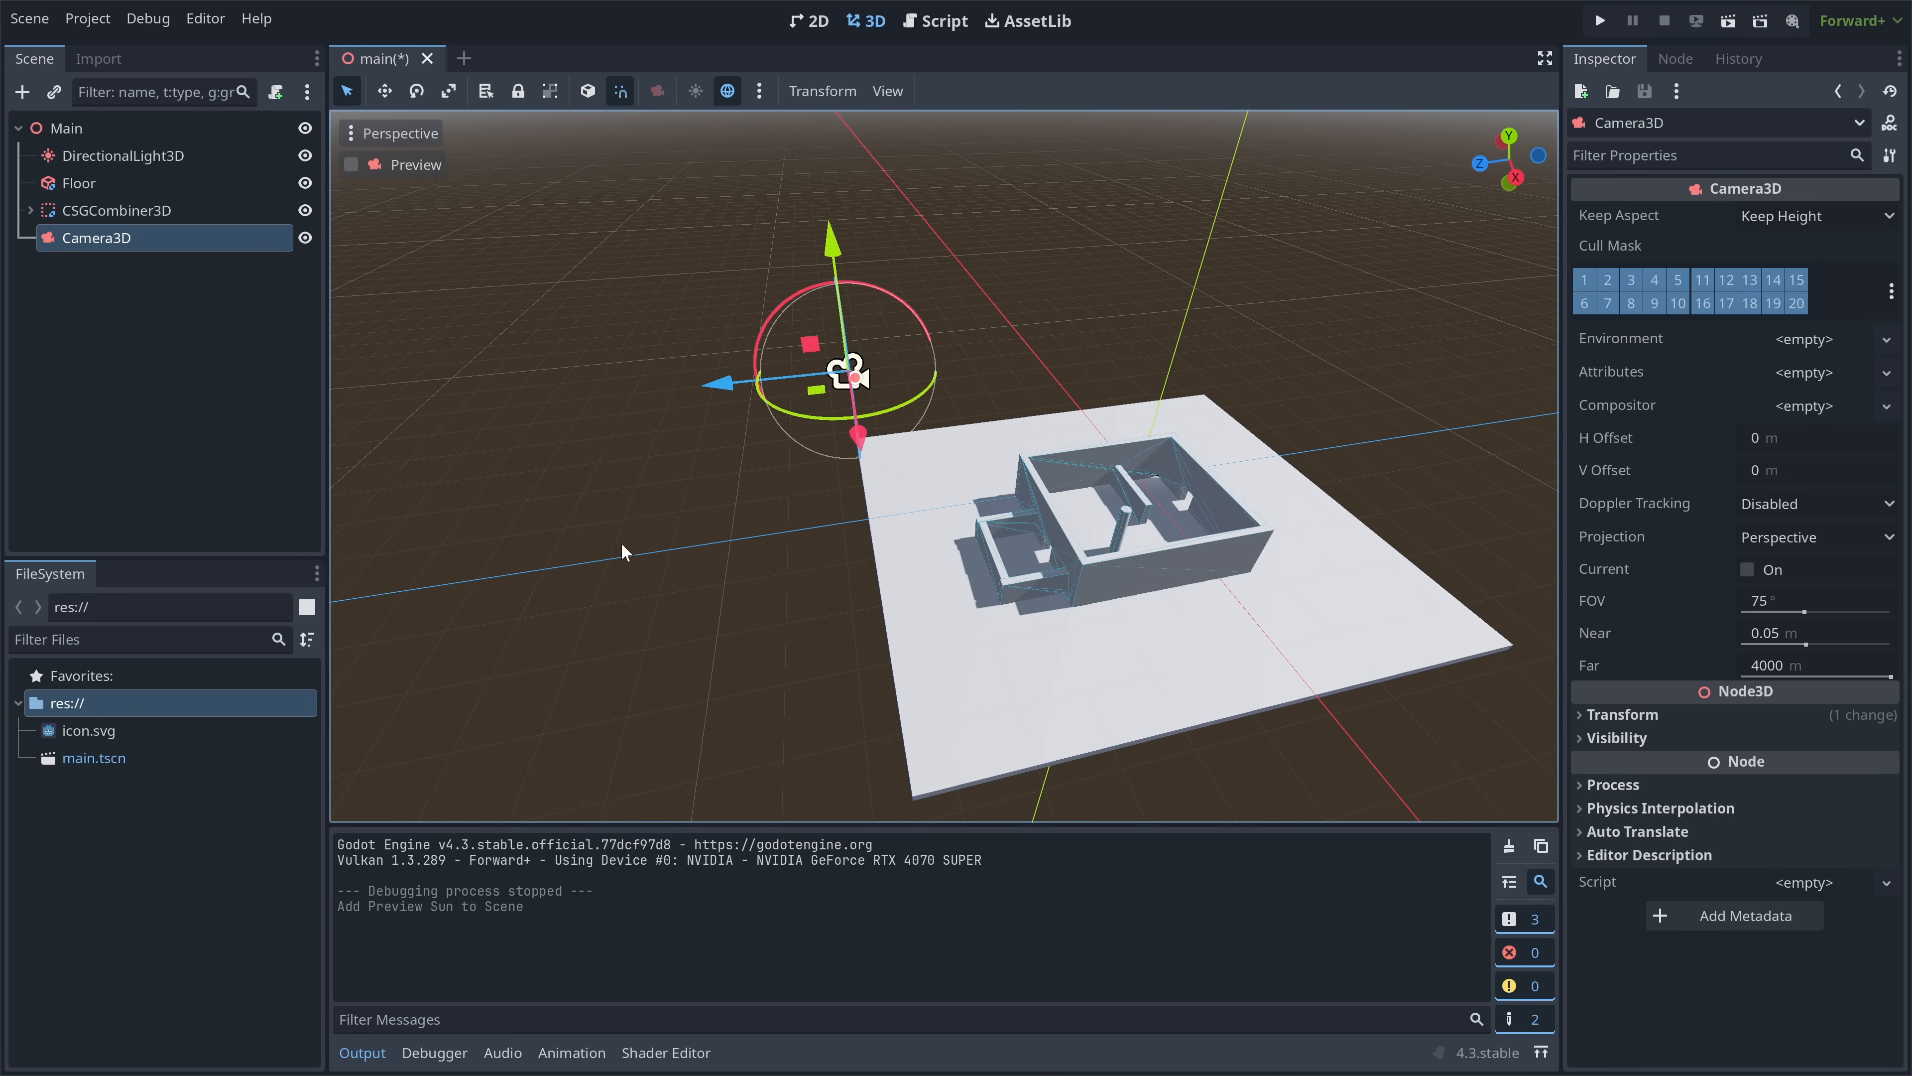
{"action": "left_click", "coordinate": [759, 90]}
{"action": "left_click", "coordinate": [835, 571]}
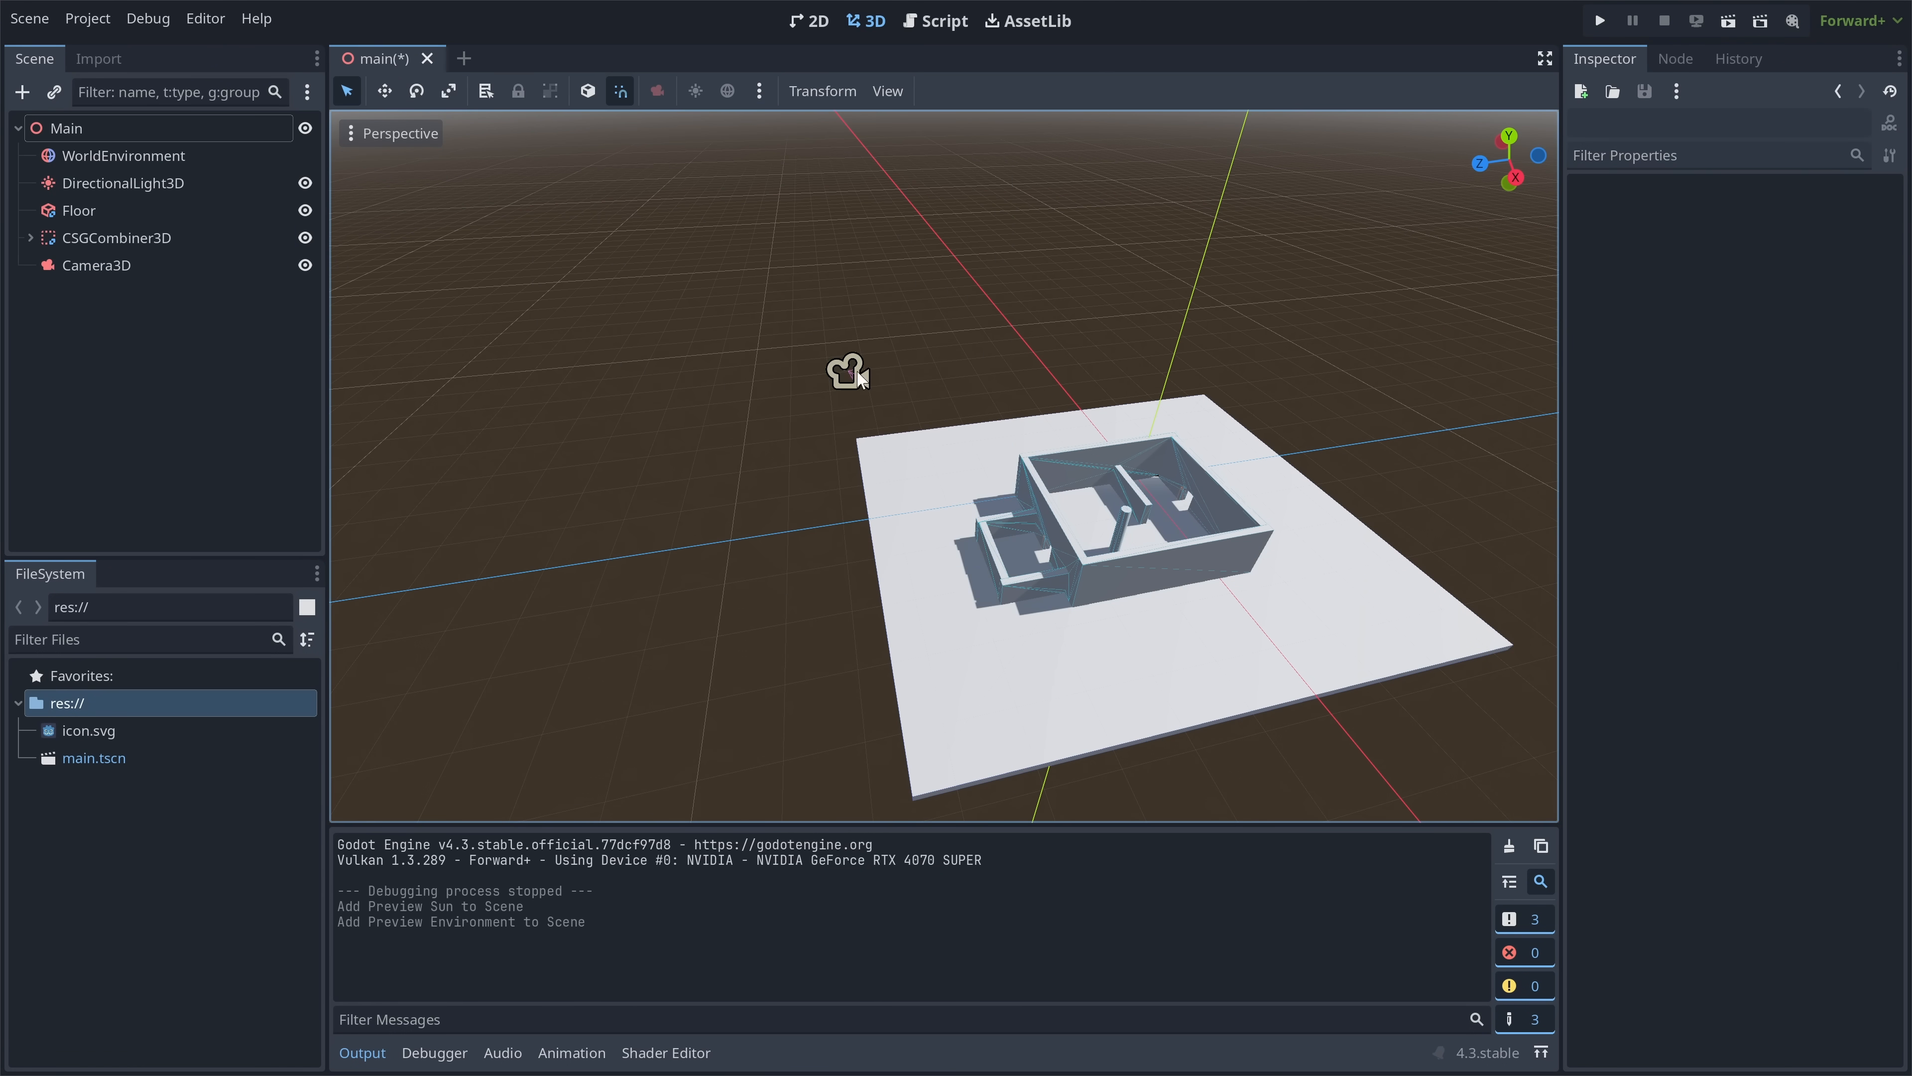
- Raise the DirectionalLight3D above the building and rotate it to cast the walls' shadows toward the opposite side
{"action": "left_click", "coordinate": [163, 187]}
{"action": "left_click_drag", "start_coordinate": [1186, 315], "coordinate": [1218, 167]}
{"action": "left_click", "coordinate": [186, 157]}
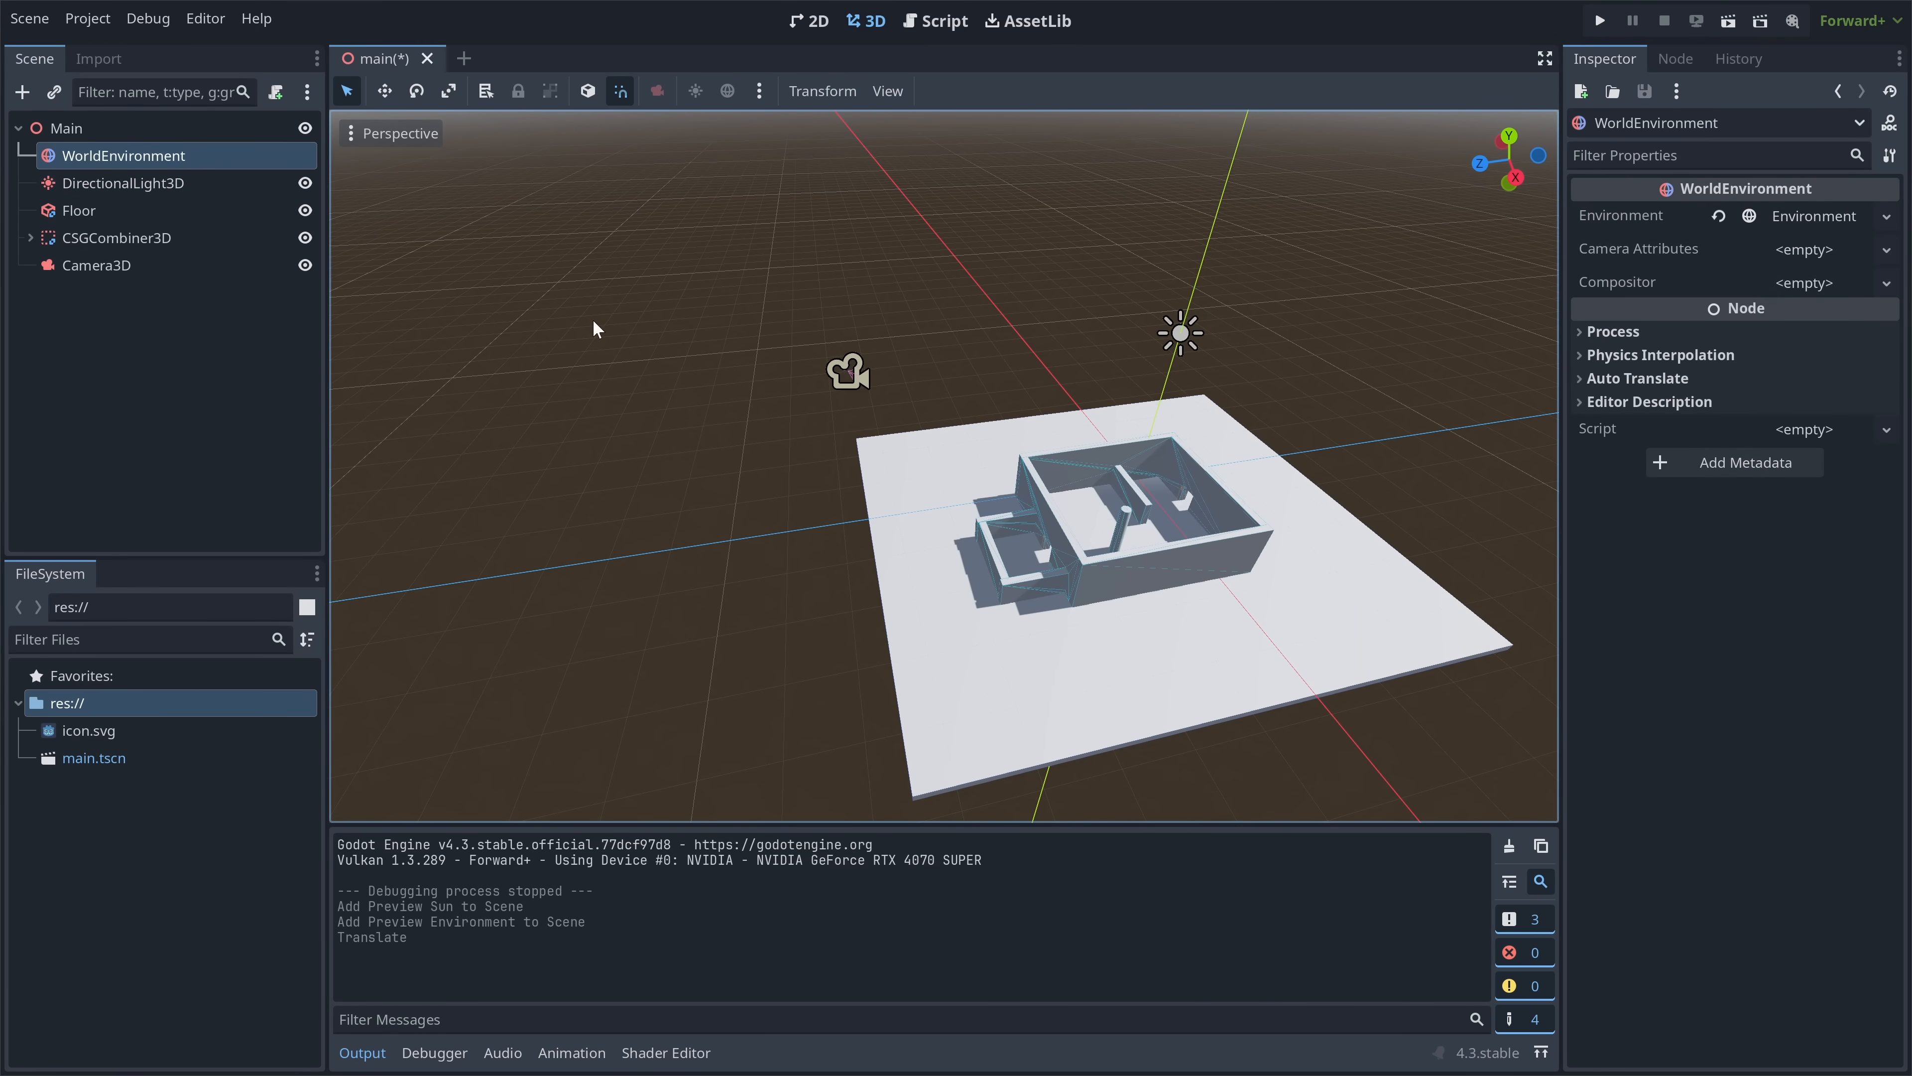
{"action": "left_click", "coordinate": [1165, 340]}
{"action": "mouse_move", "coordinate": [1180, 374]}
{"action": "left_mouse_down"}
{"action": "mouse_move", "coordinate": [1091, 277]}
{"action": "mouse_move", "coordinate": [1130, 264]}
{"action": "mouse_move", "coordinate": [1175, 301]}
{"action": "left_mouse_up"}
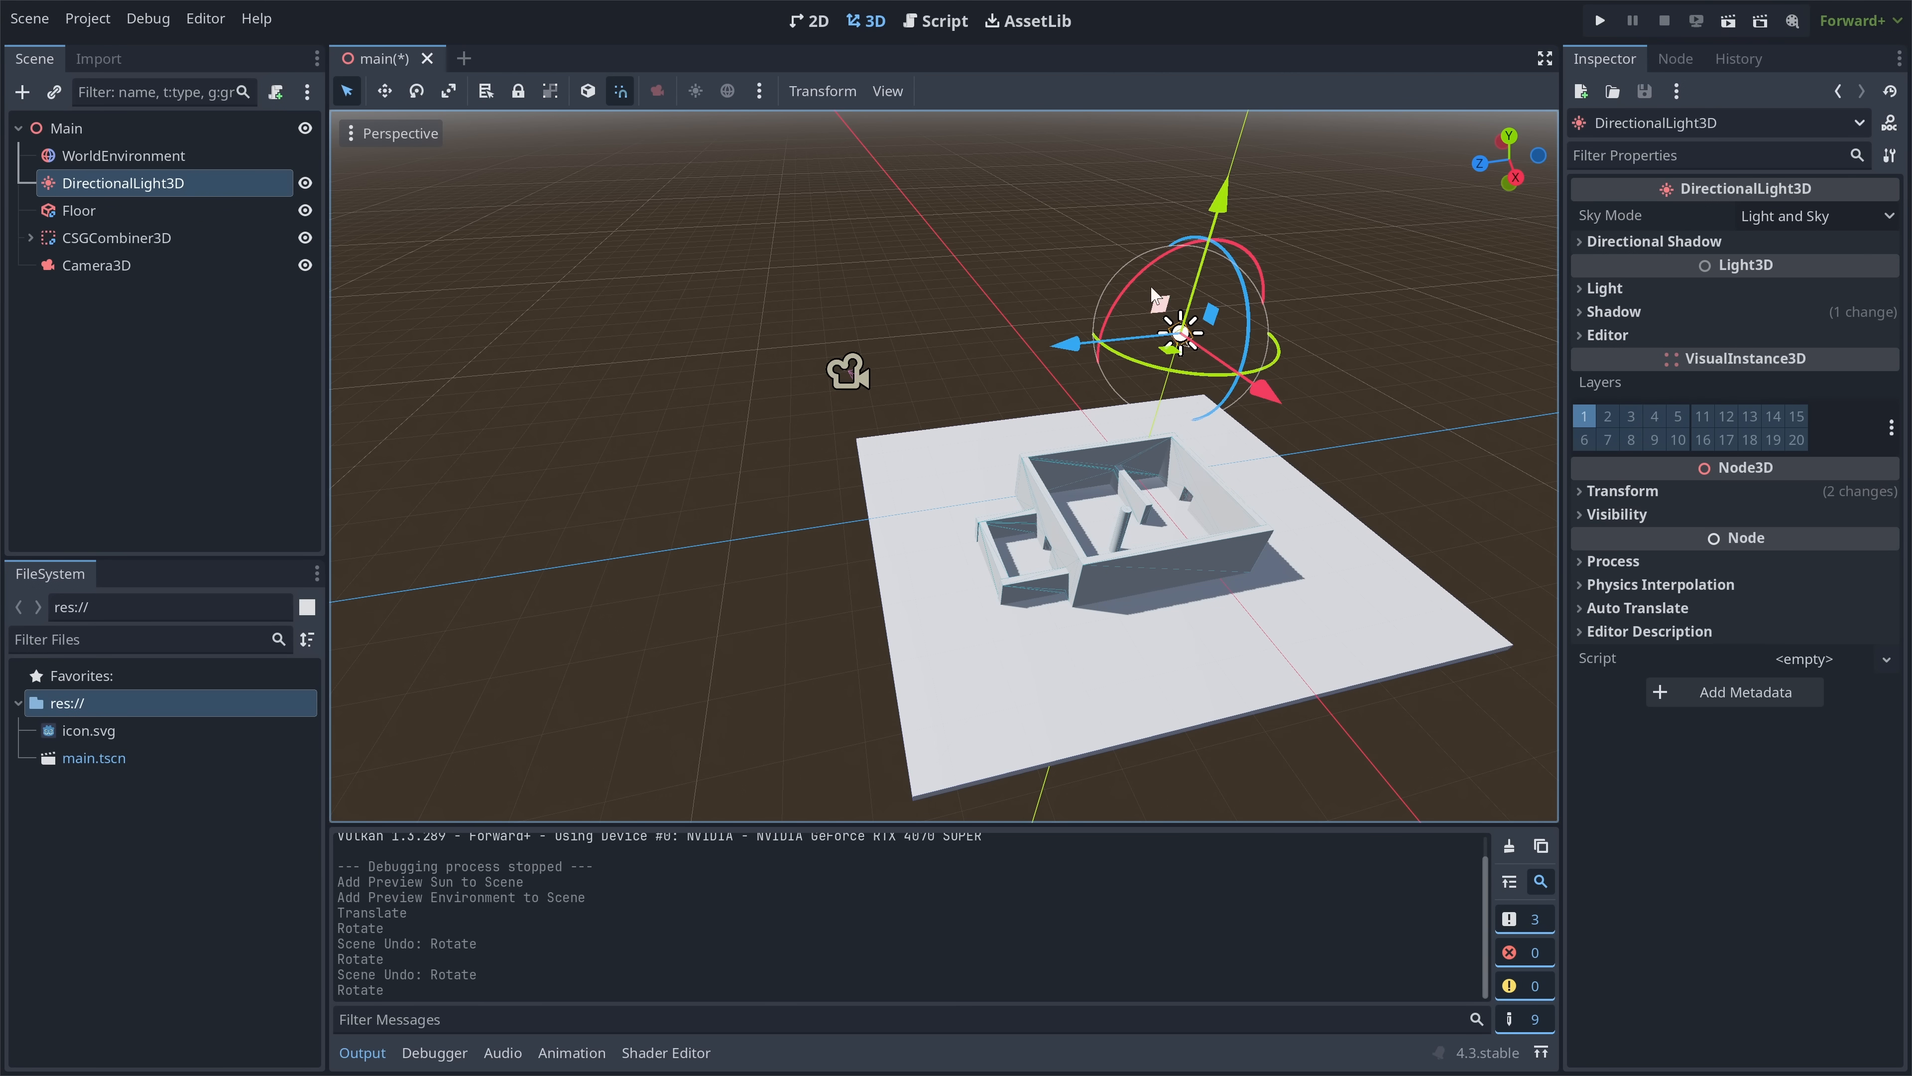
- Select the WorldEnvironment node and run the project to check the scene with its own sun and environment
{"action": "left_click", "coordinate": [175, 158]}
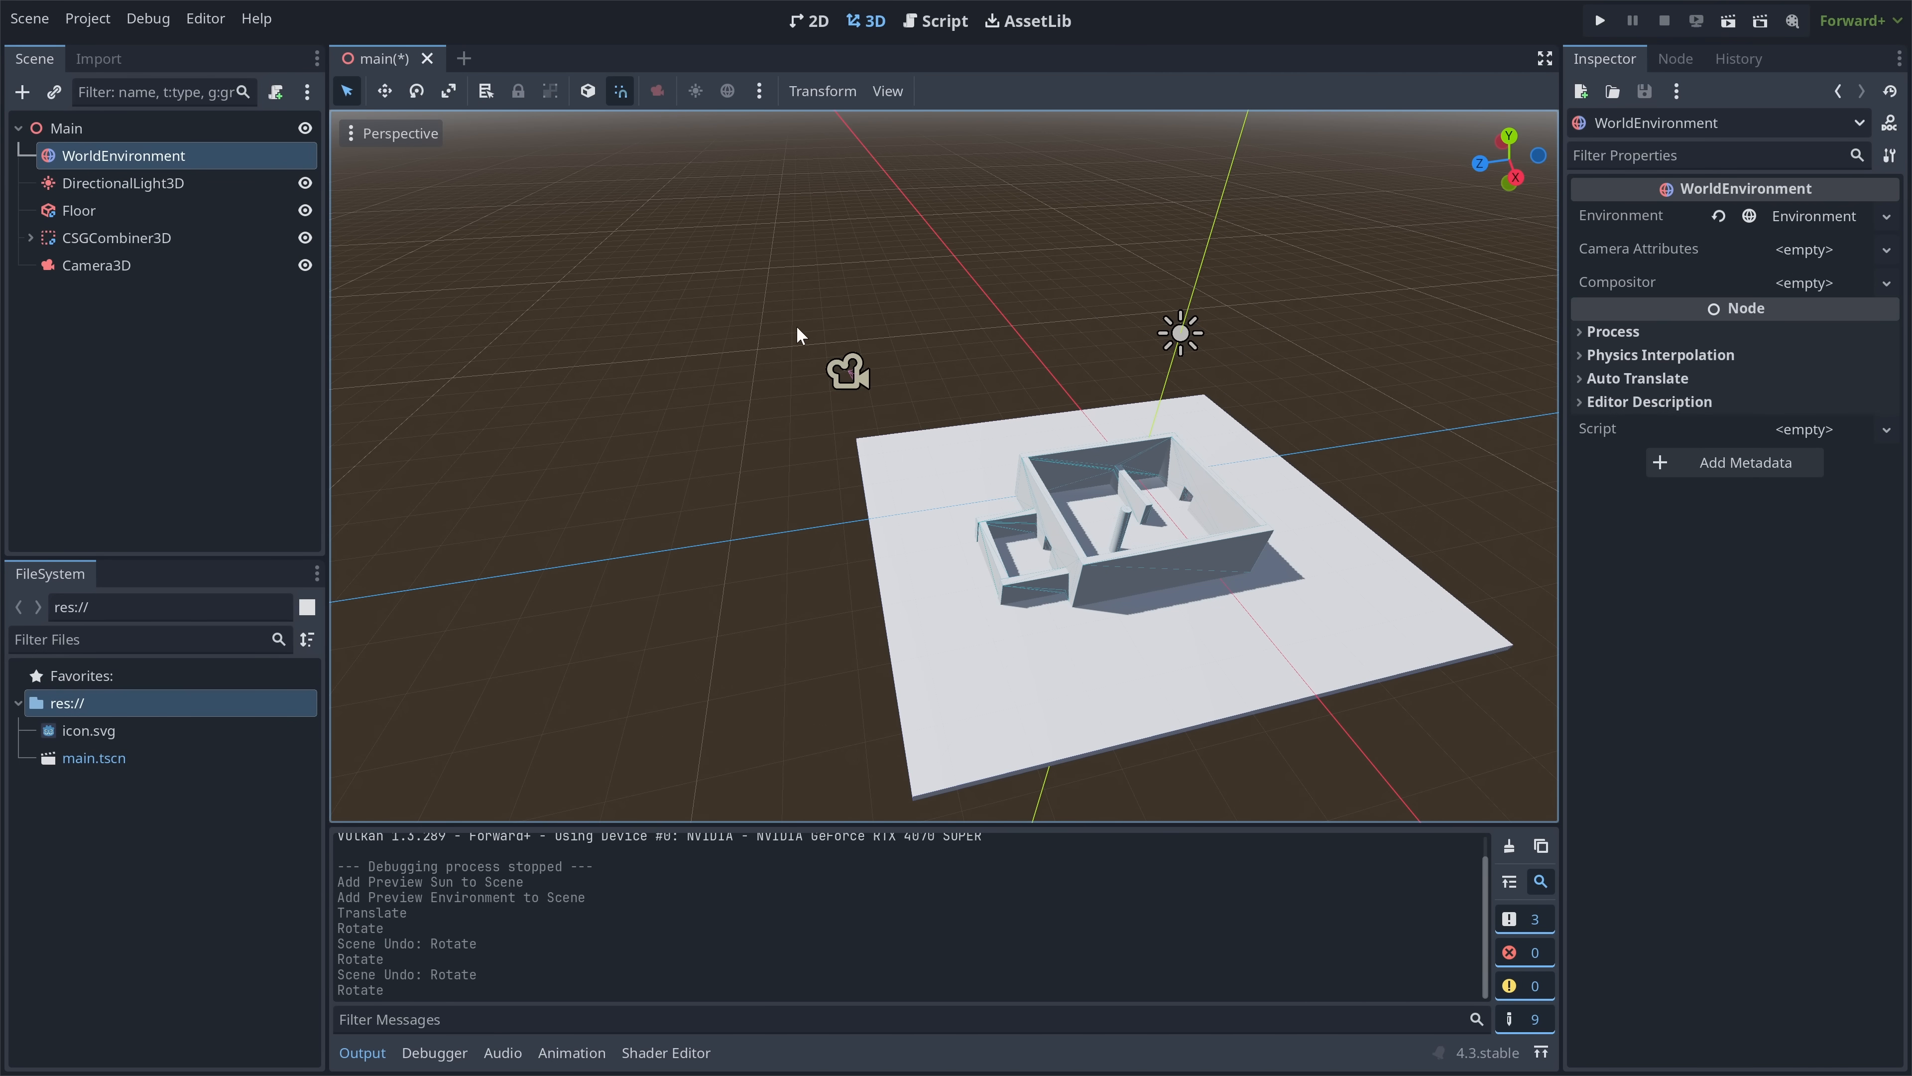
{"action": "middle_click_drag", "start_coordinate": [812, 339], "coordinate": [647, 276]}
{"action": "key", "text": "F5"}
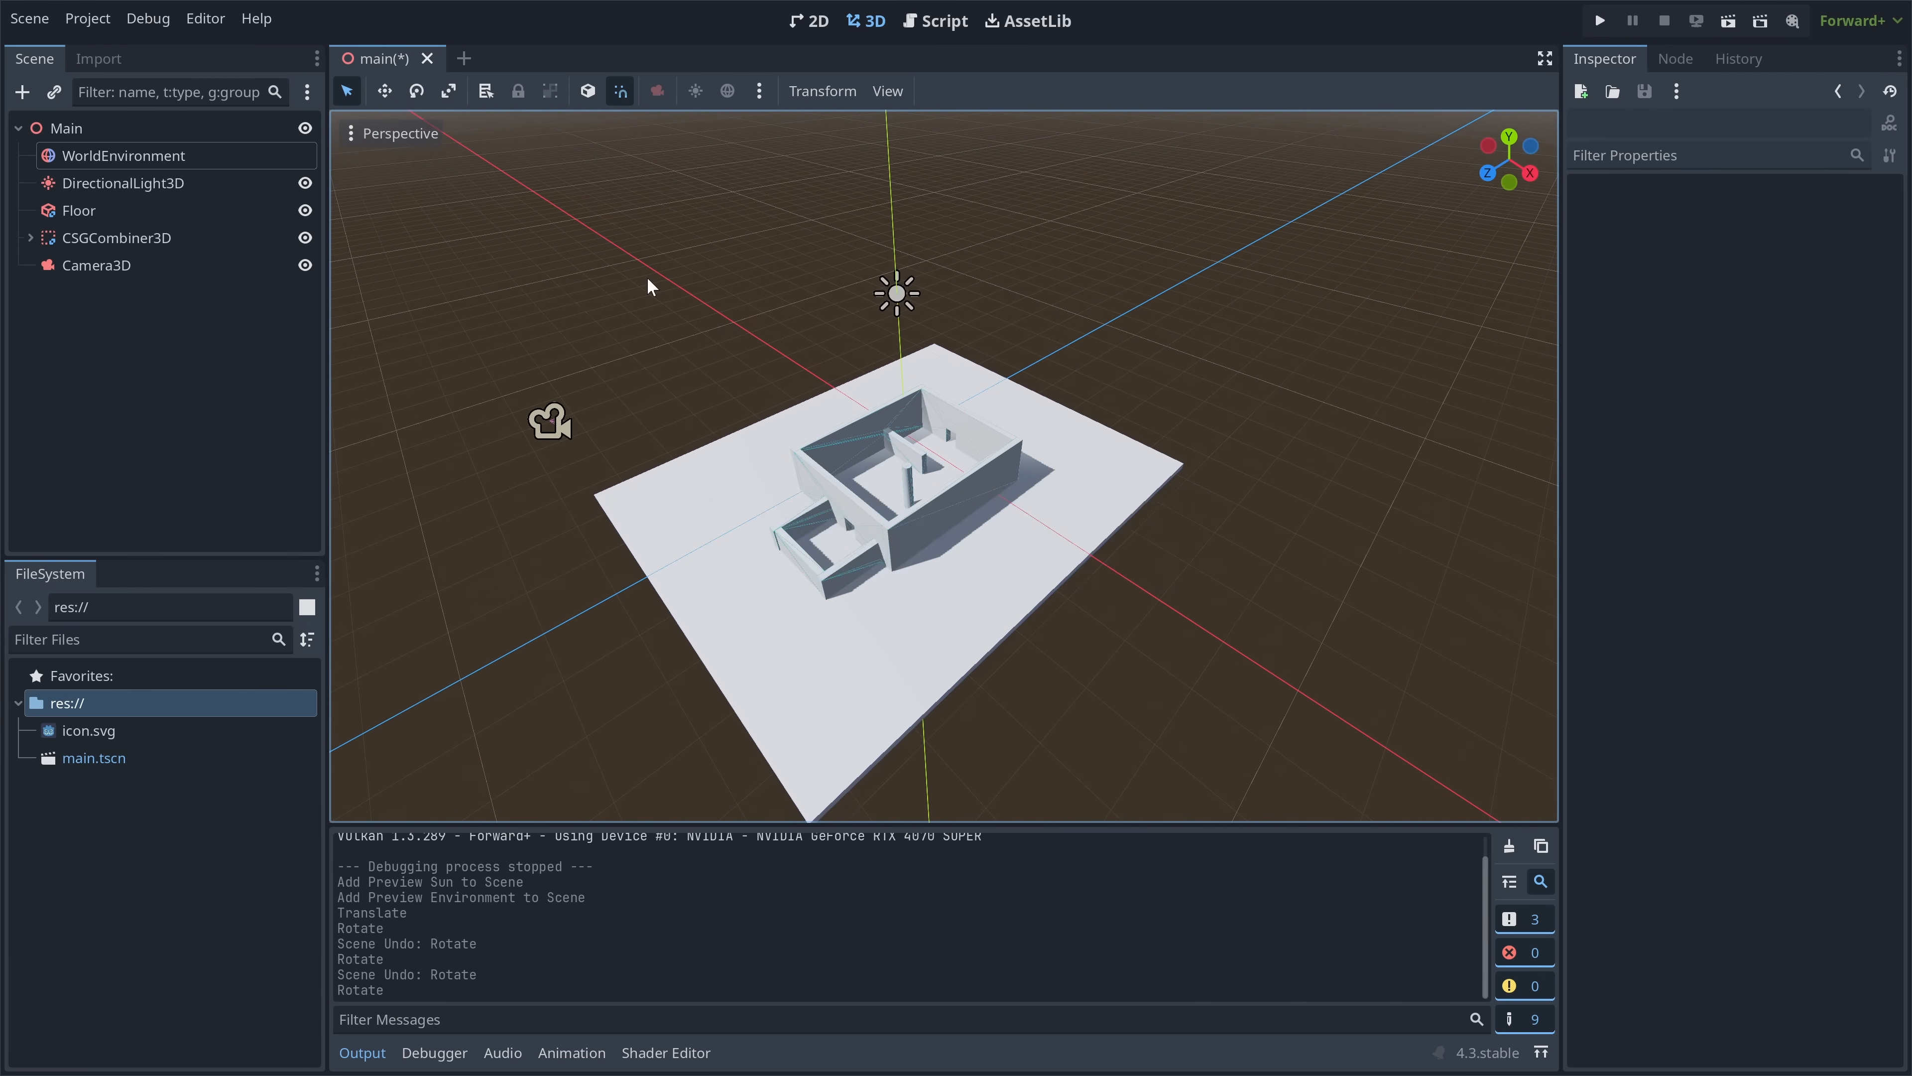
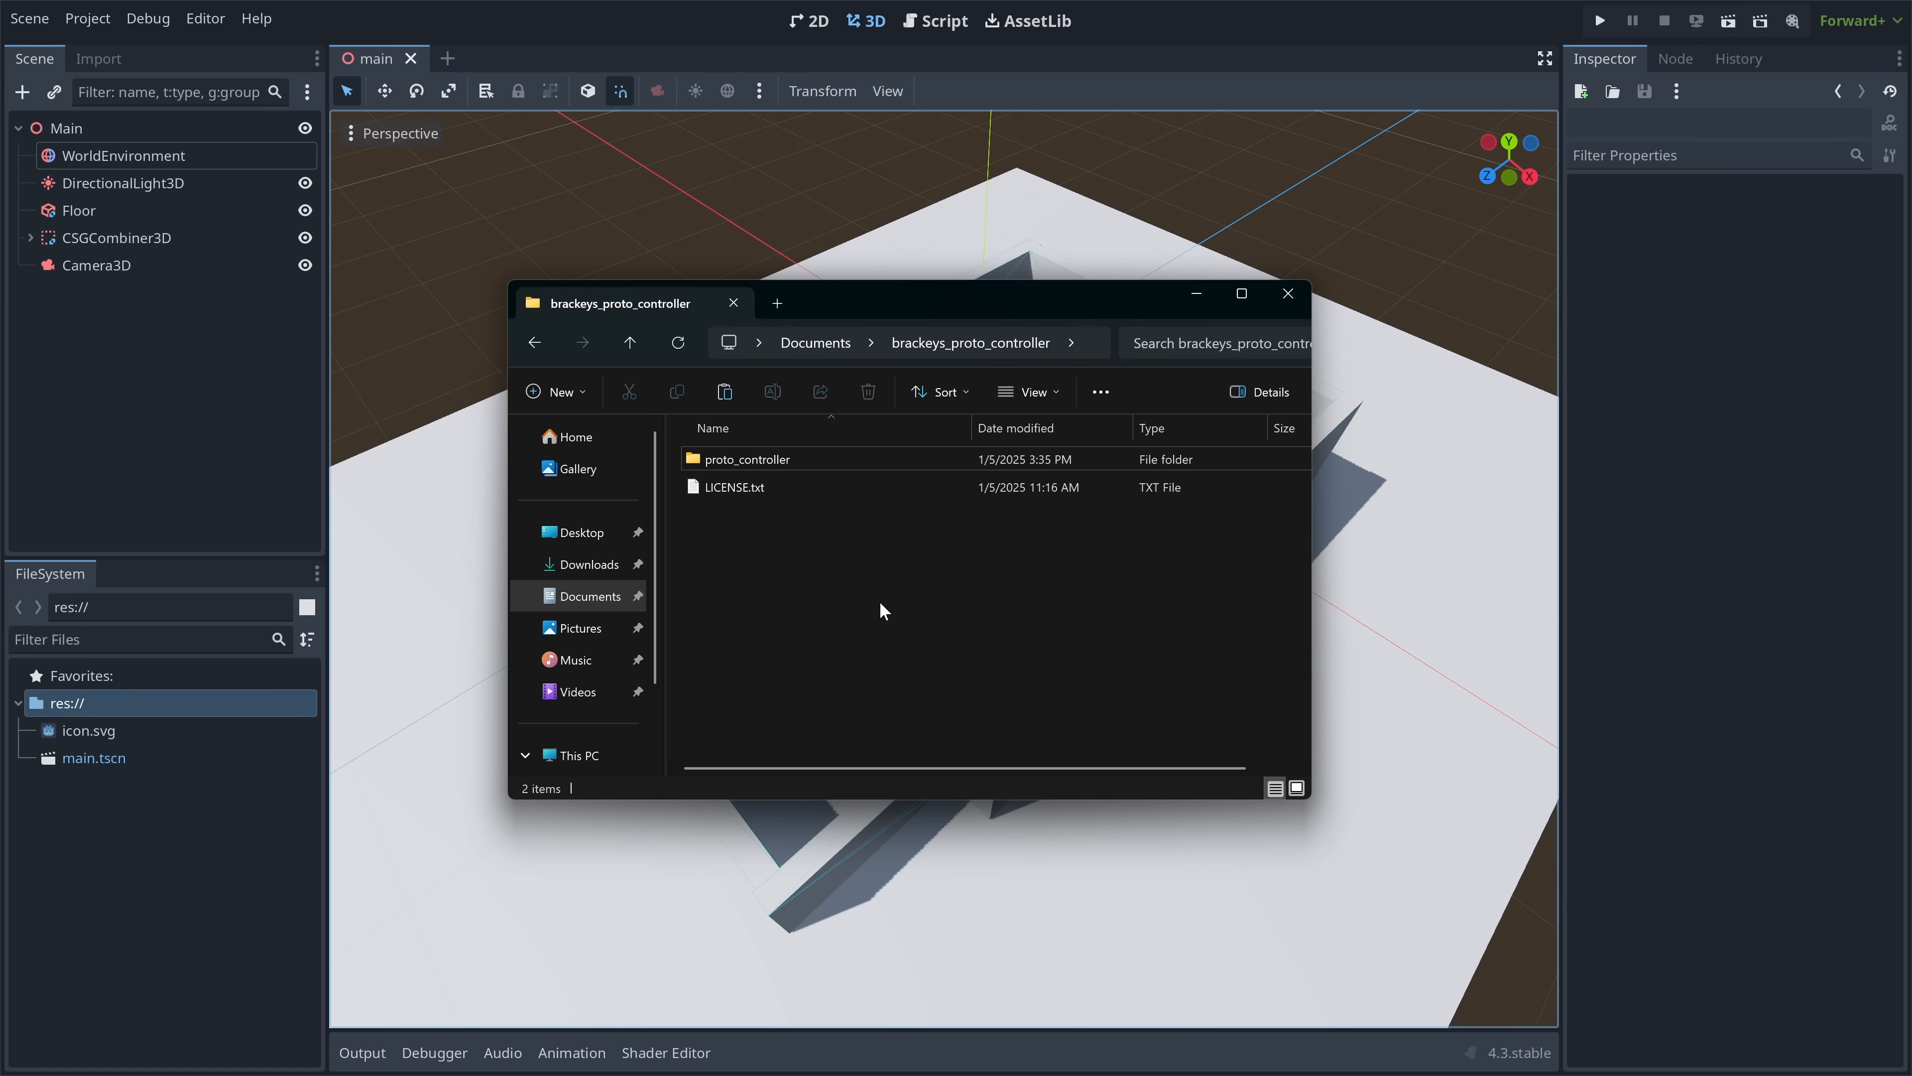
- Create a folder named addons in res://
{"action": "left_click", "coordinate": [804, 457]}
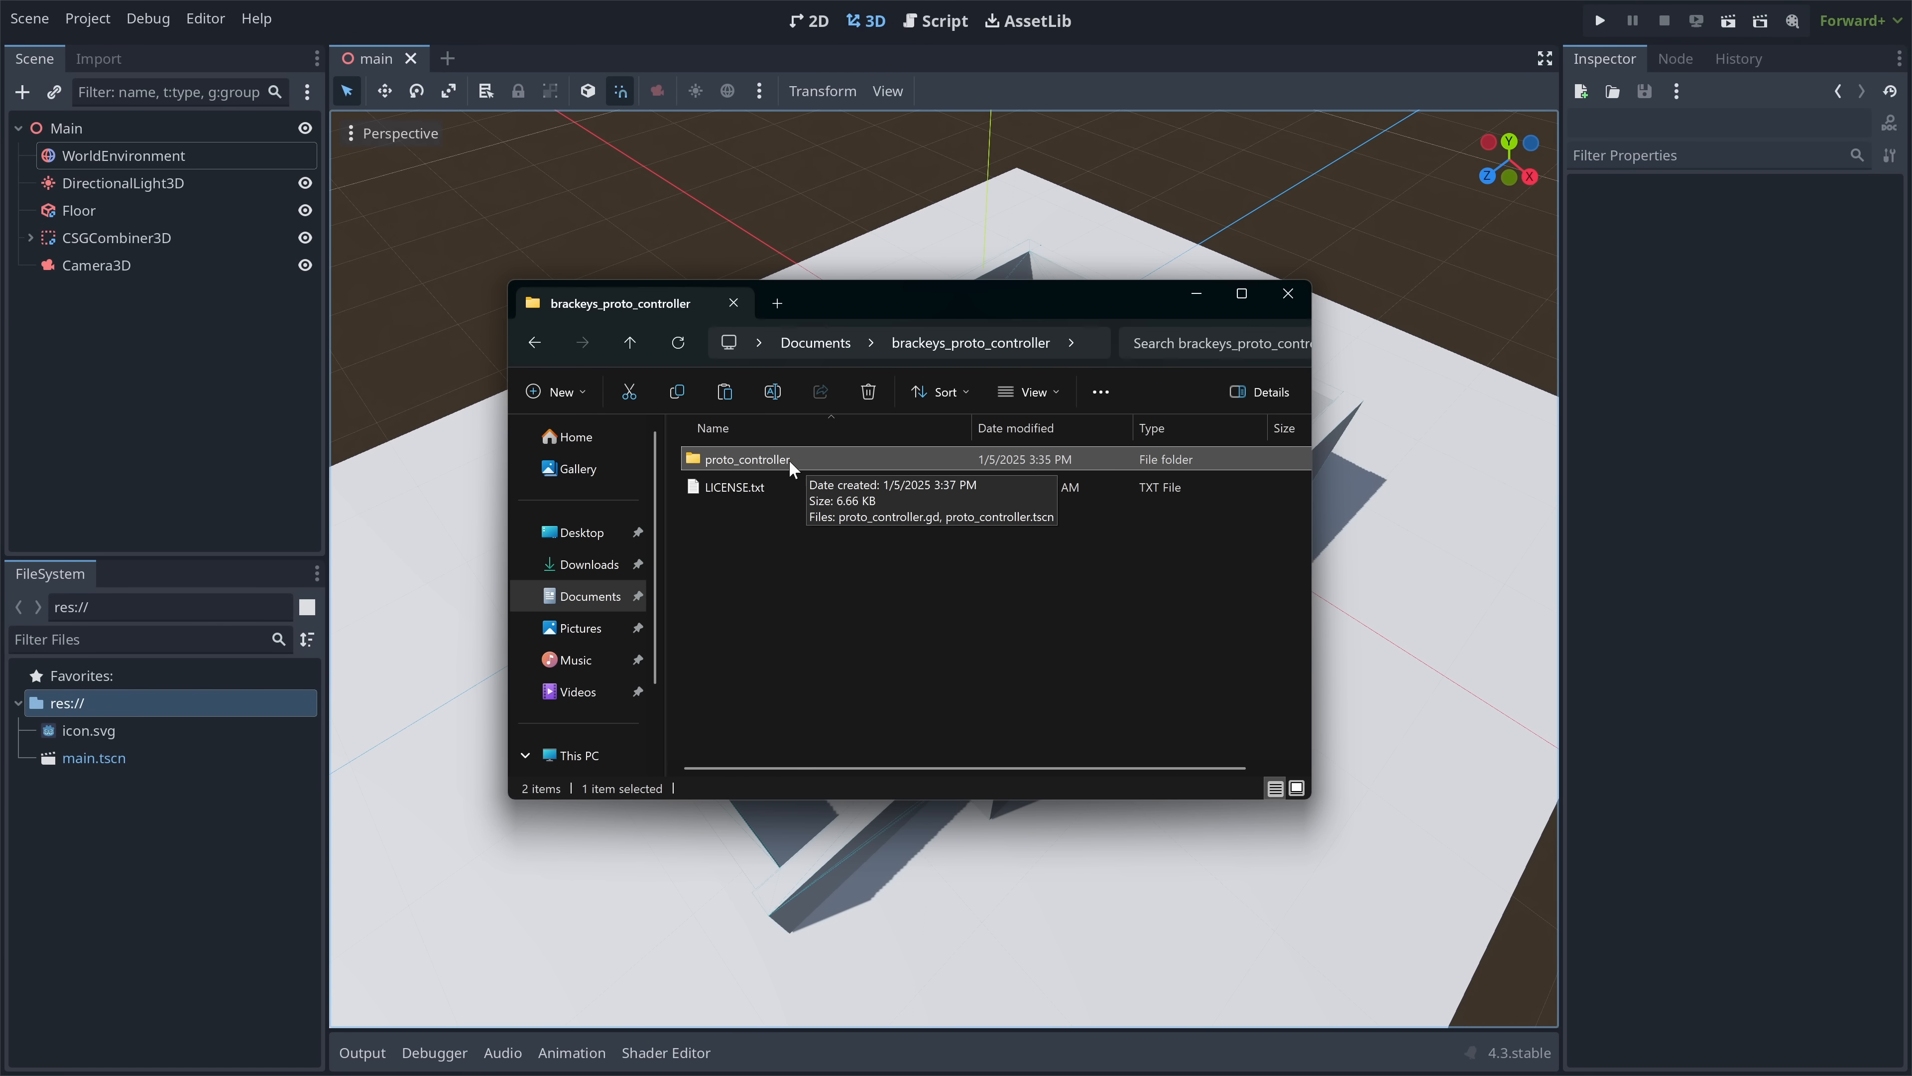
{"action": "left_click", "coordinate": [65, 707]}
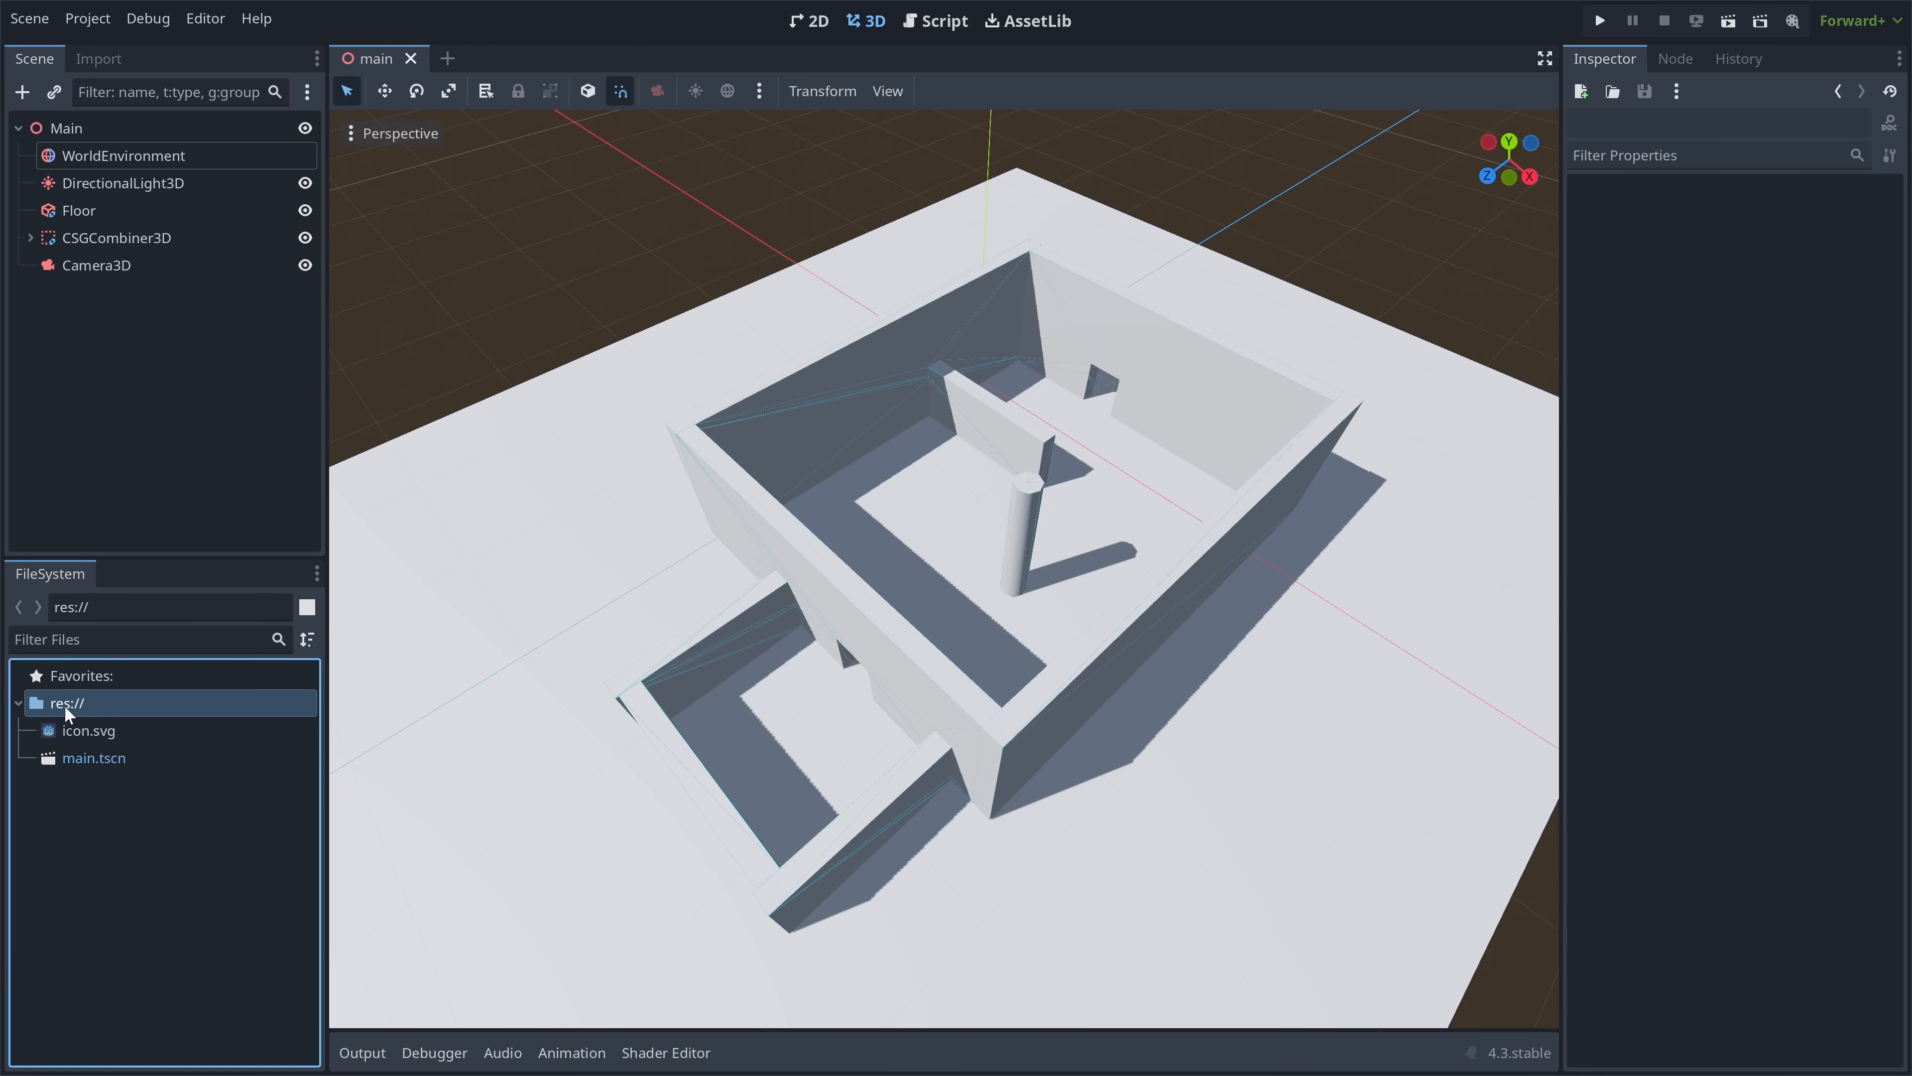
{"action": "right_click", "coordinate": [115, 711]}
{"action": "mouse_move", "coordinate": [165, 722]}
{"action": "left_click", "coordinate": [447, 726]}
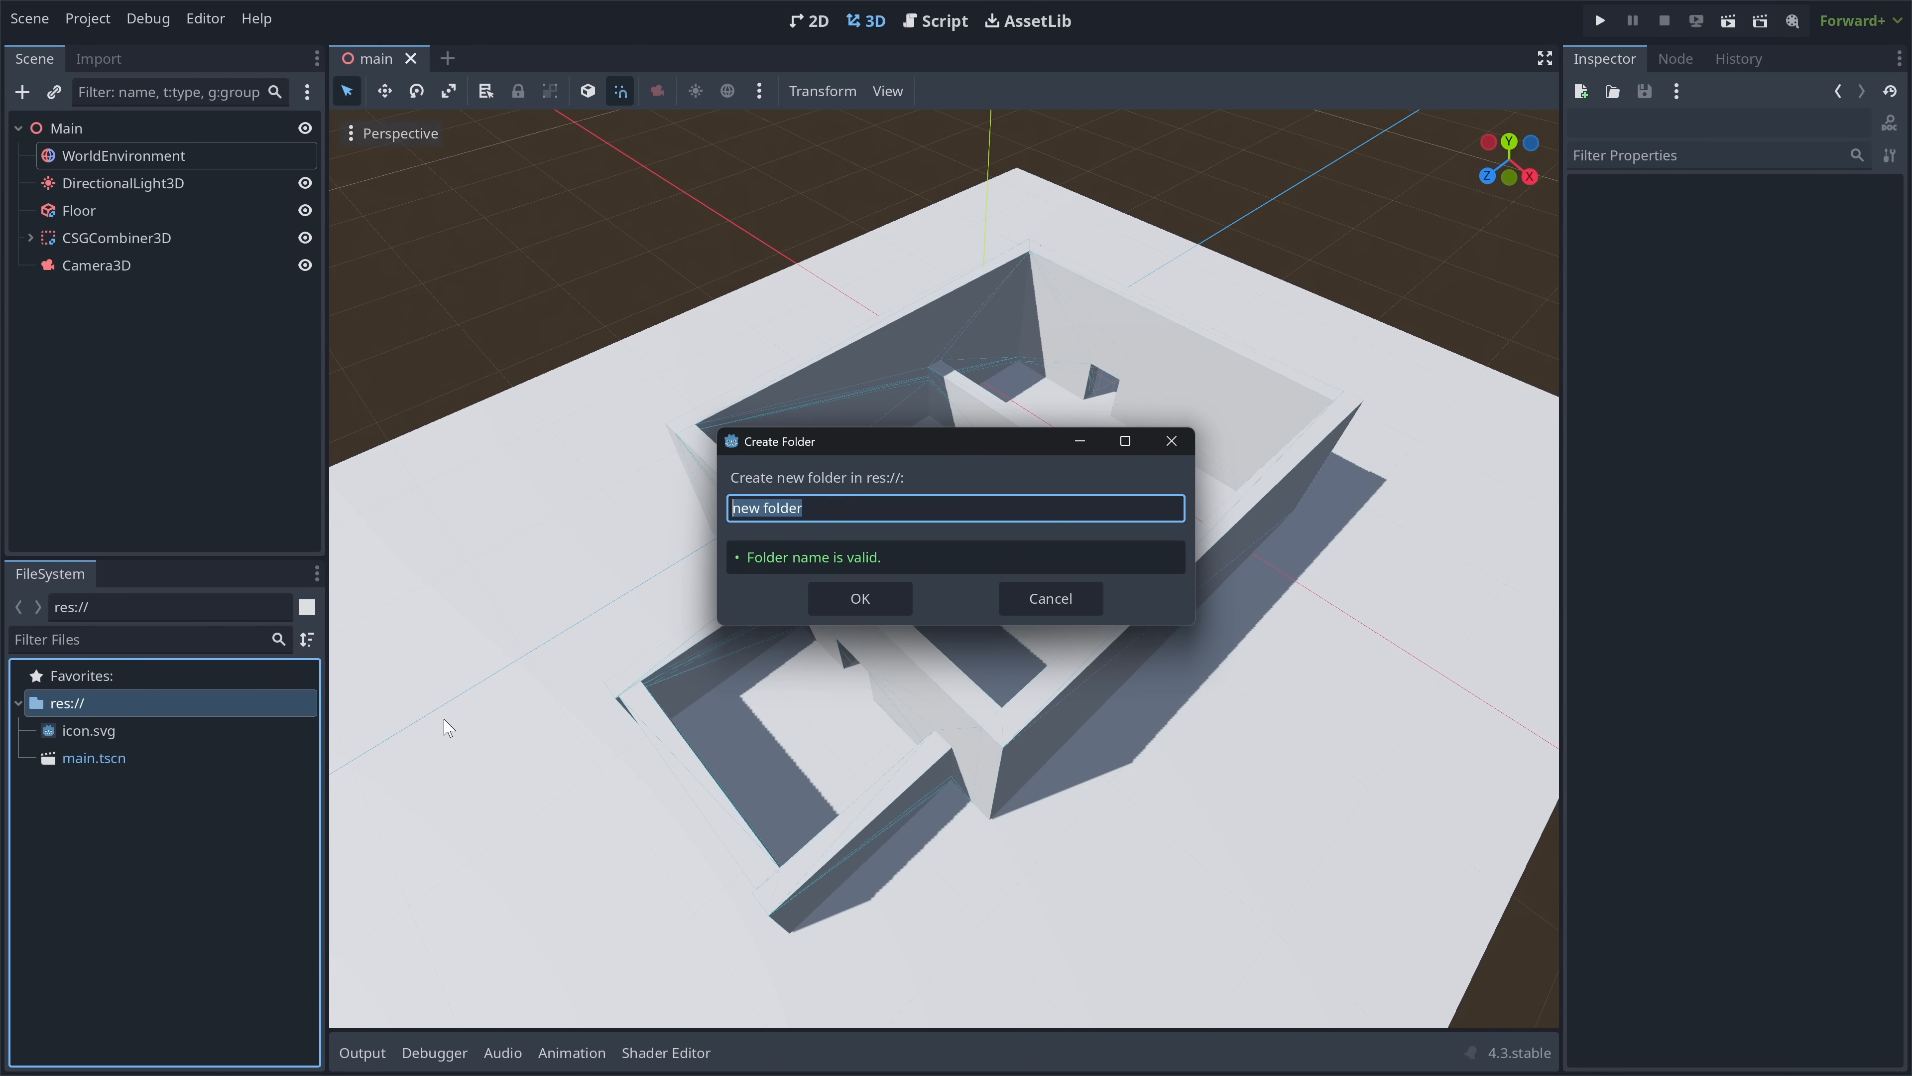
{"action": "type", "text": "addons"}
{"action": "key", "text": "Return"}
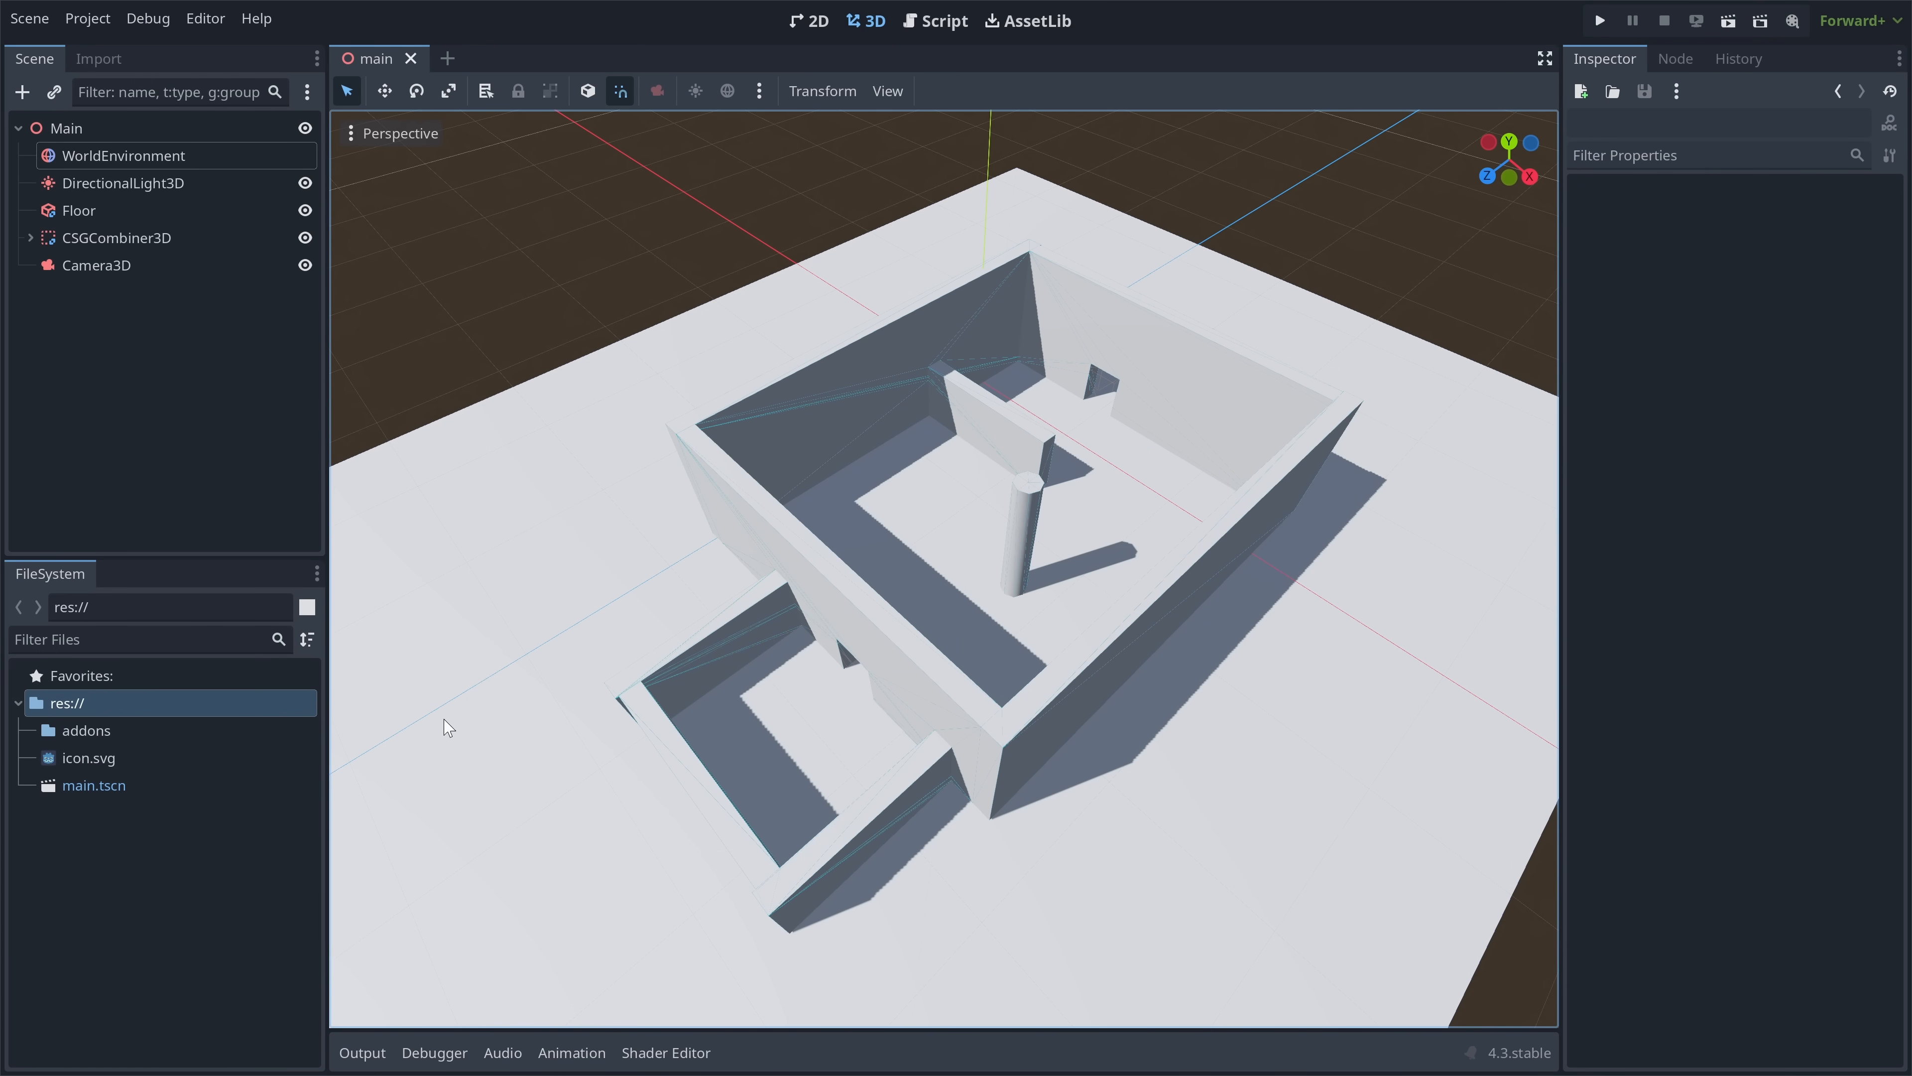
- Import the proto_controller folder from the file explorer into the addons folder and expand it to show its files
{"action": "left_click", "coordinate": [143, 730]}
{"action": "key", "text": "alt+Tab"}
{"action": "left_click_drag", "start_coordinate": [729, 454], "coordinate": [125, 727]}
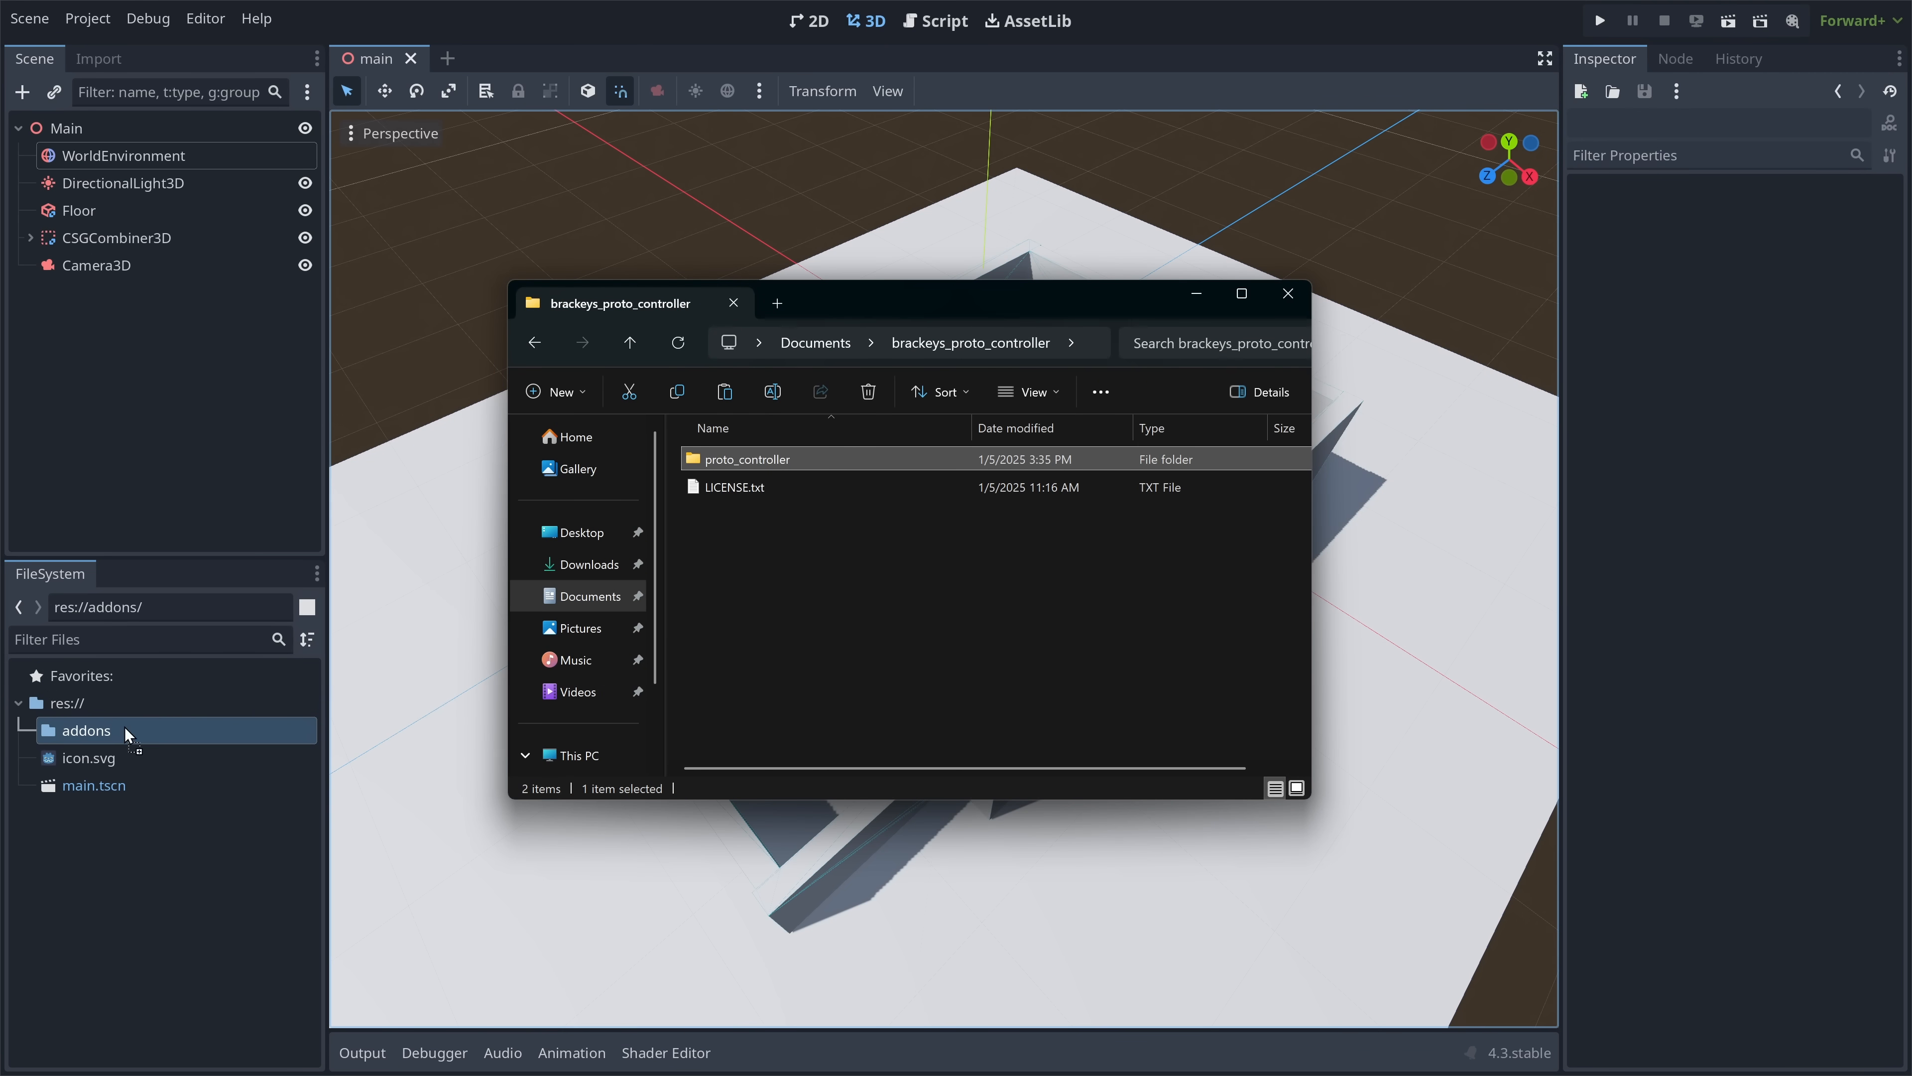
{"action": "left_click", "coordinate": [30, 730]}
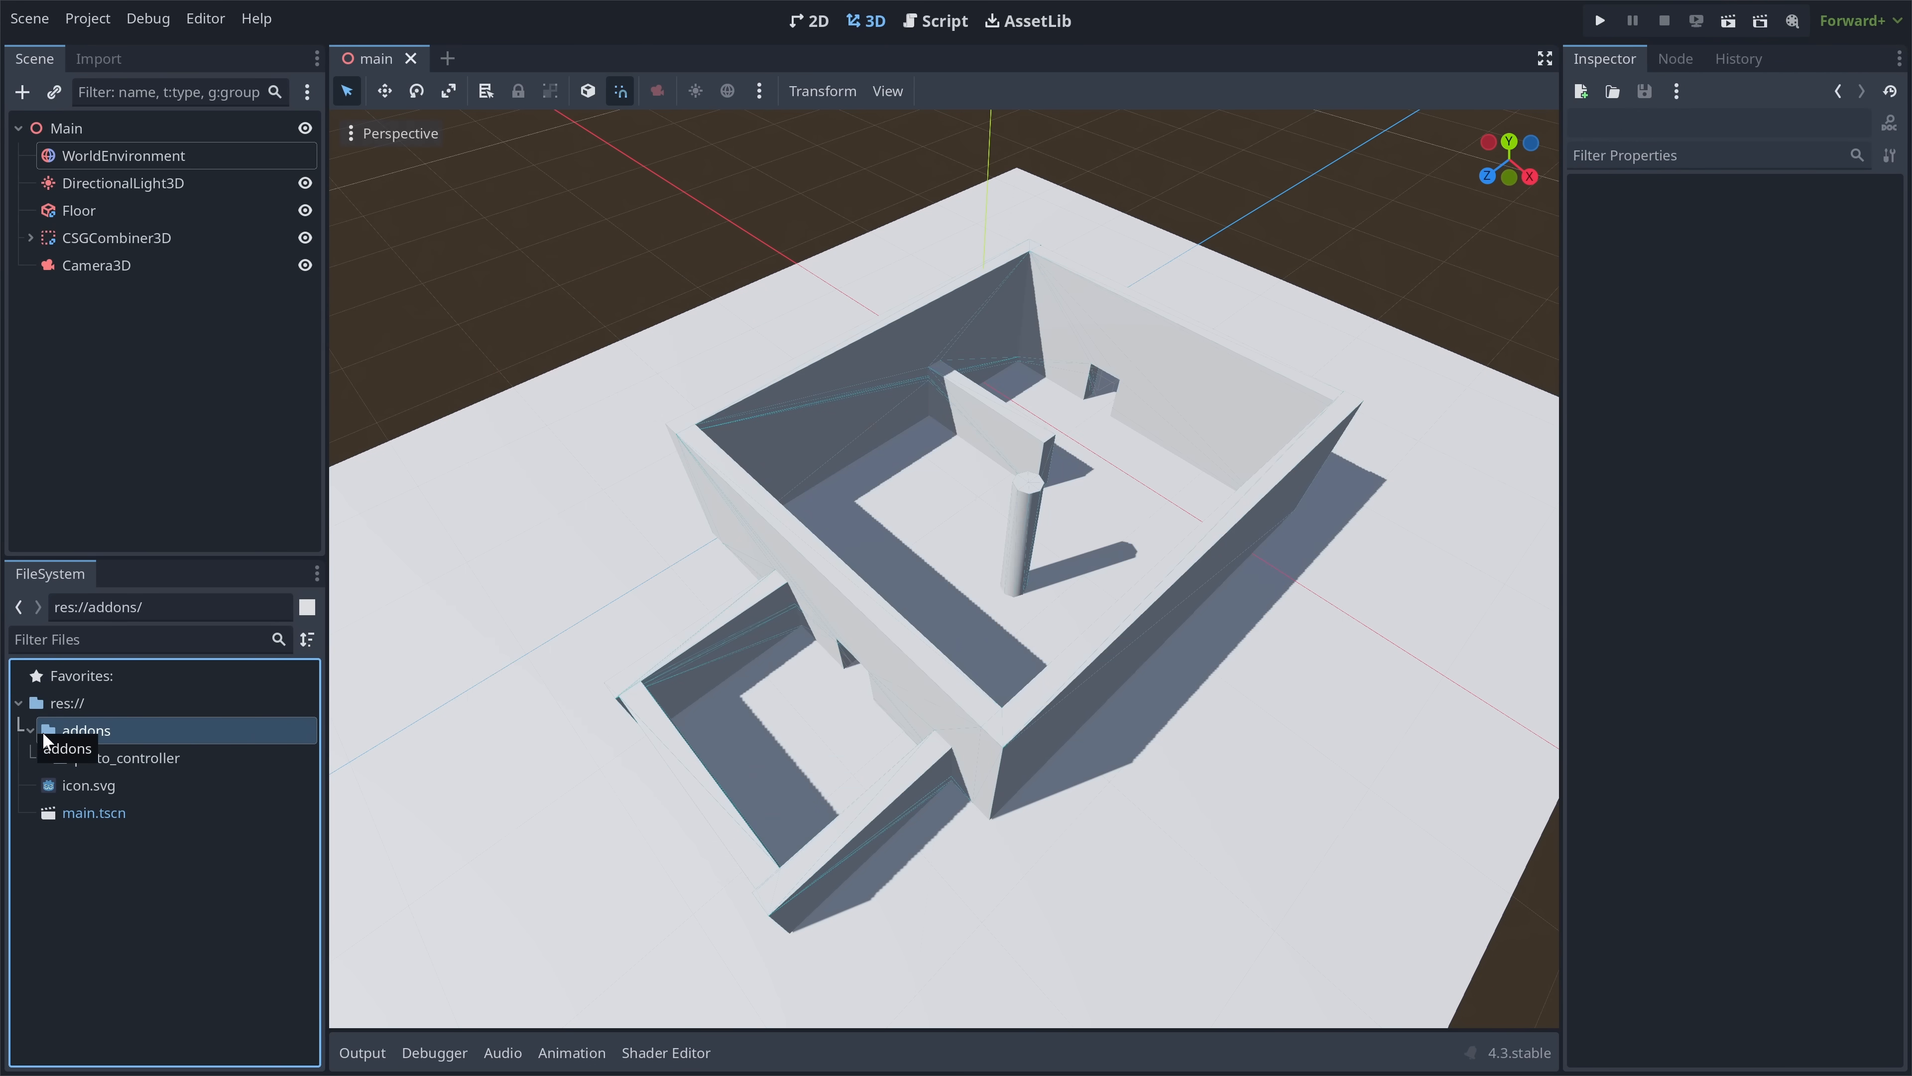
{"action": "left_click", "coordinate": [43, 758]}
- Place an instance of proto_controller.tscn on the floor inside the building's large room
{"action": "left_click", "coordinate": [66, 817]}
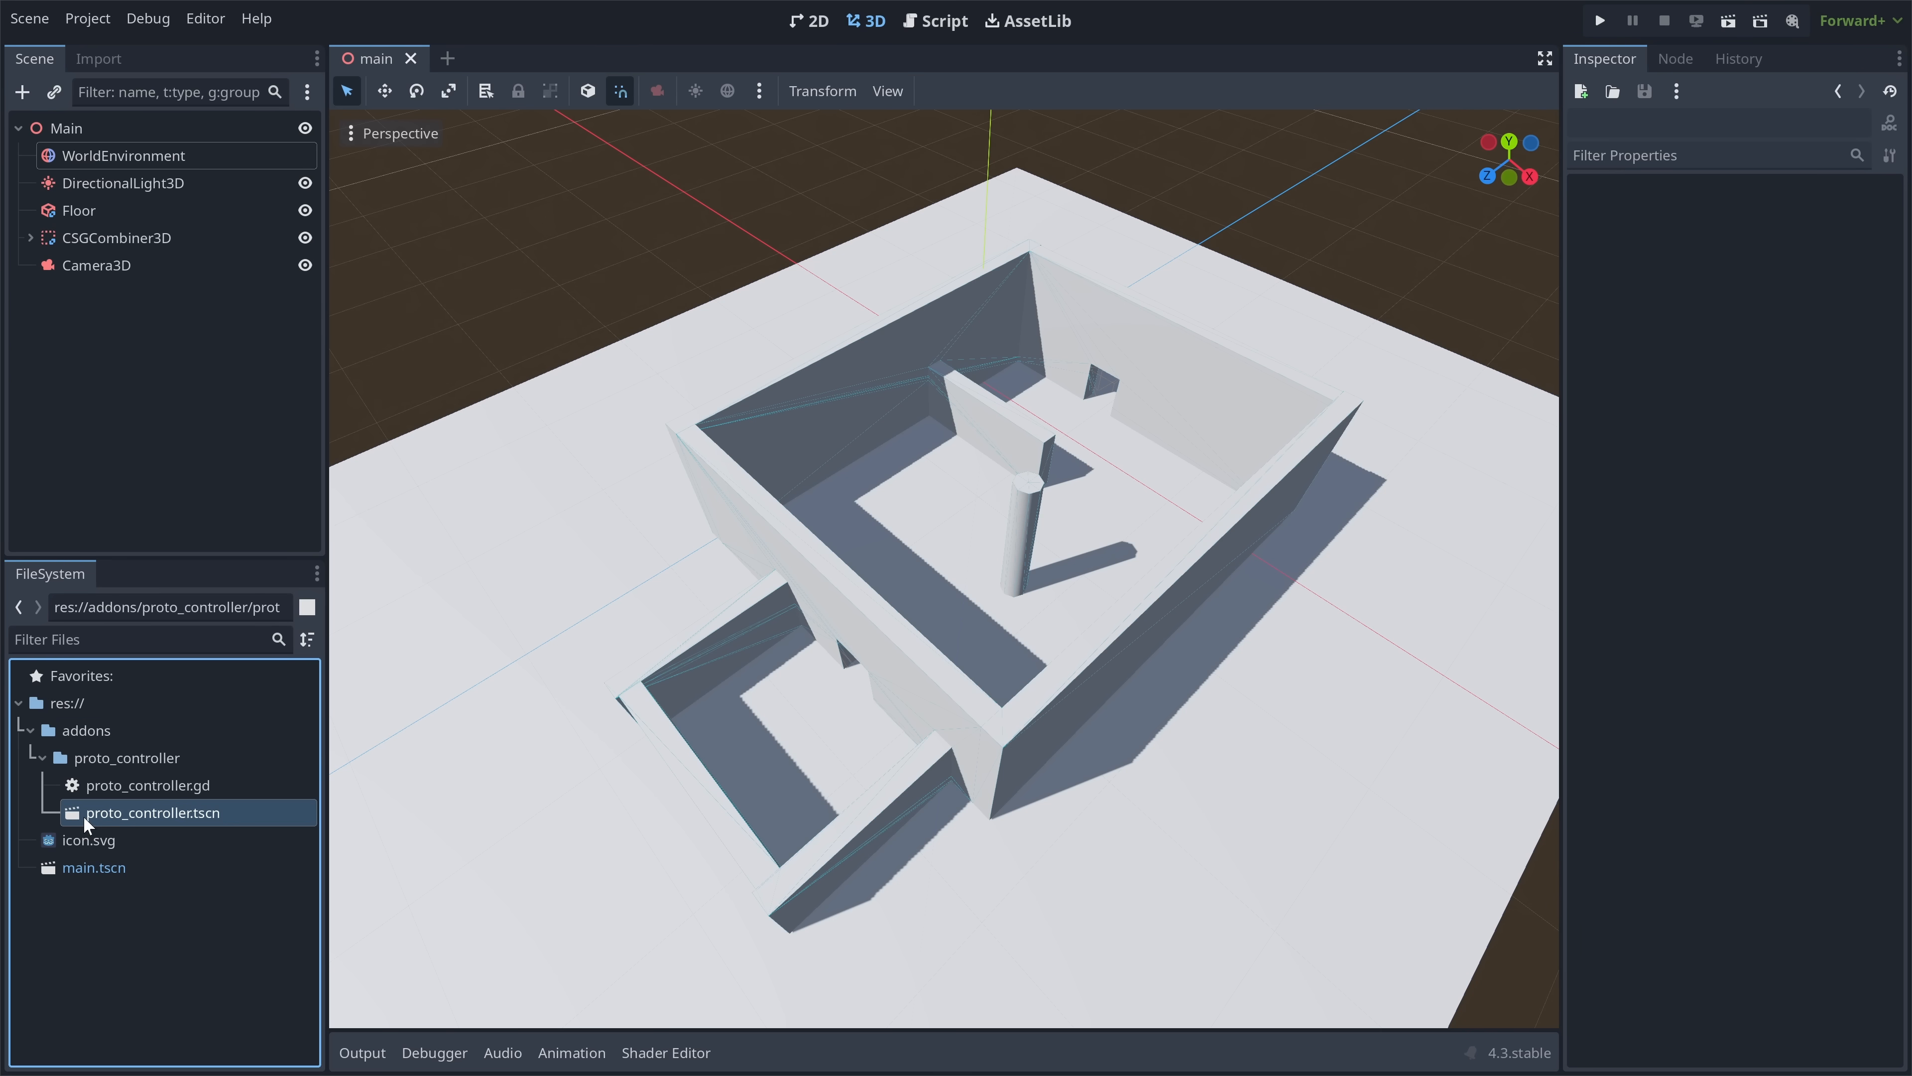
{"action": "left_click_drag", "start_coordinate": [83, 816], "coordinate": [914, 565]}
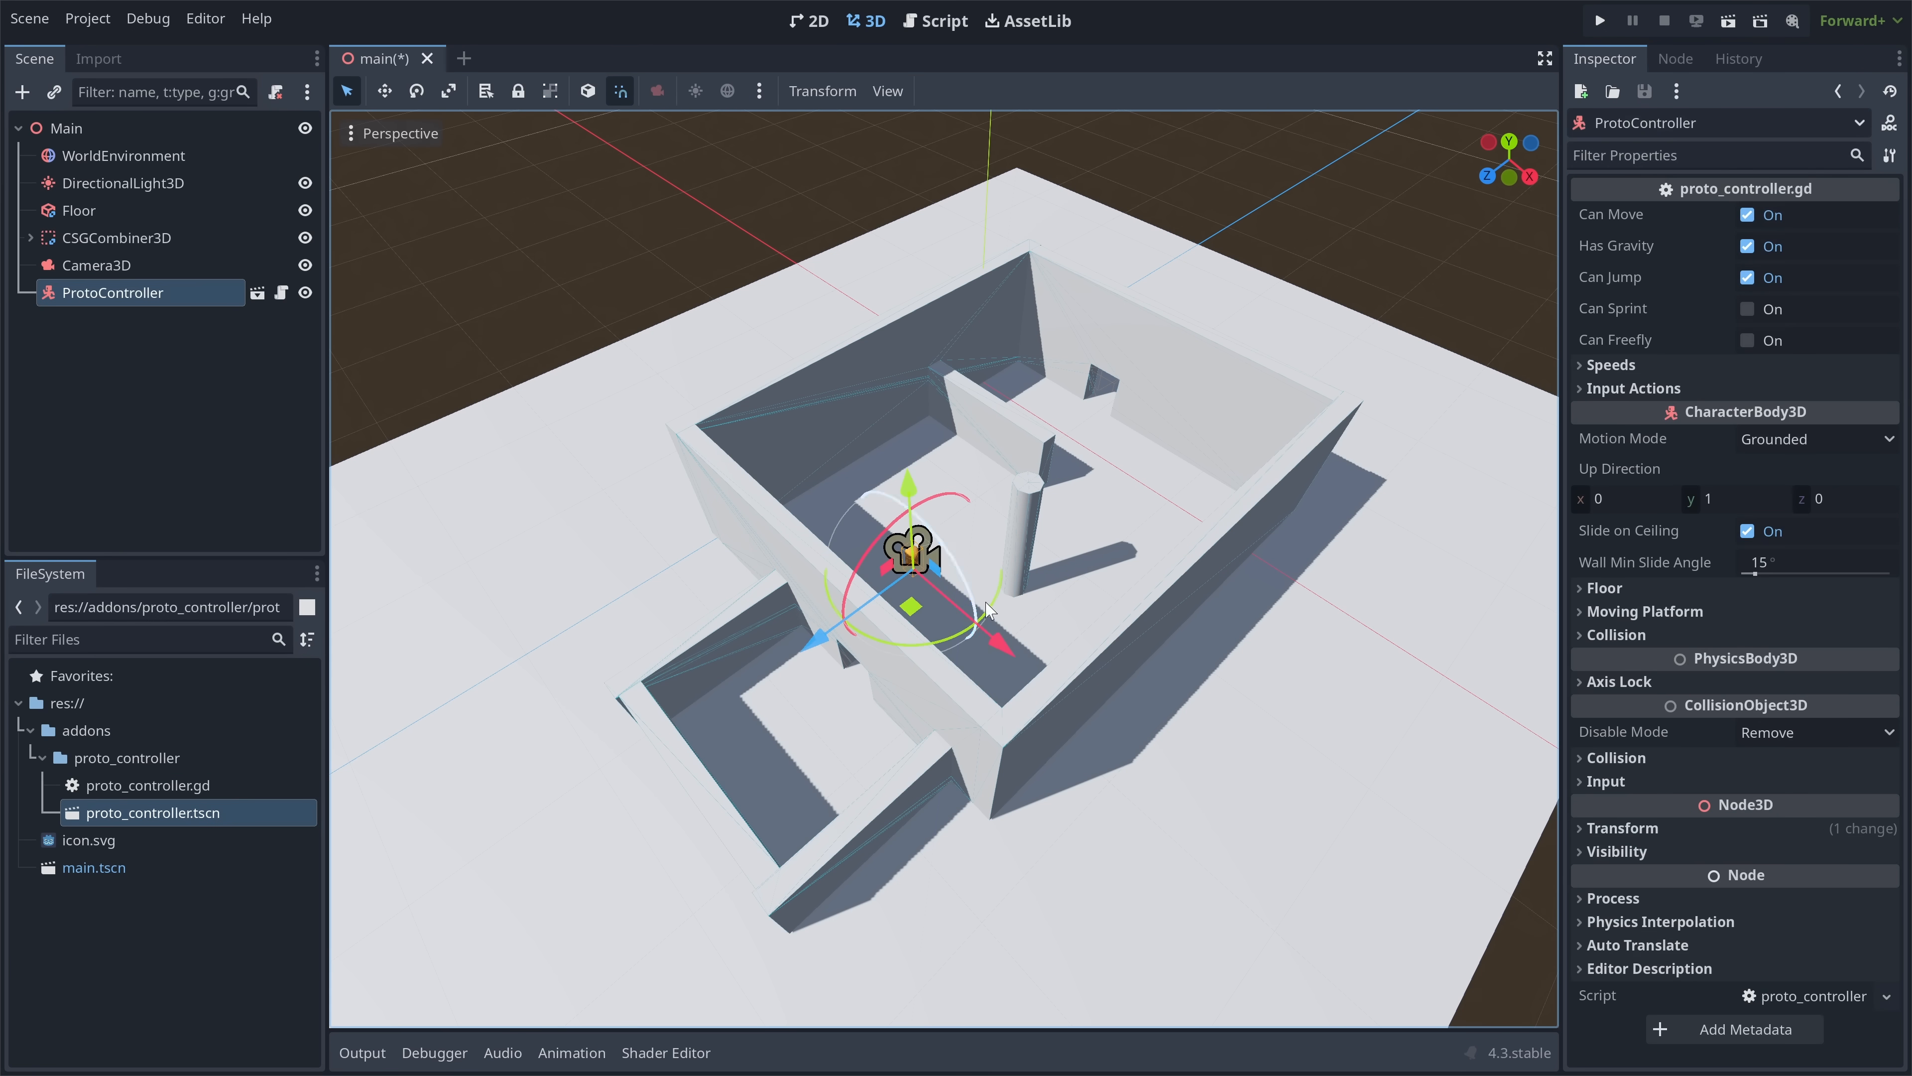
{"action": "scroll", "coordinate": [987, 608], "scroll_direction": "down", "scroll_amount": 5}
{"action": "scroll", "coordinate": [983, 581], "scroll_direction": "up", "scroll_amount": 10}
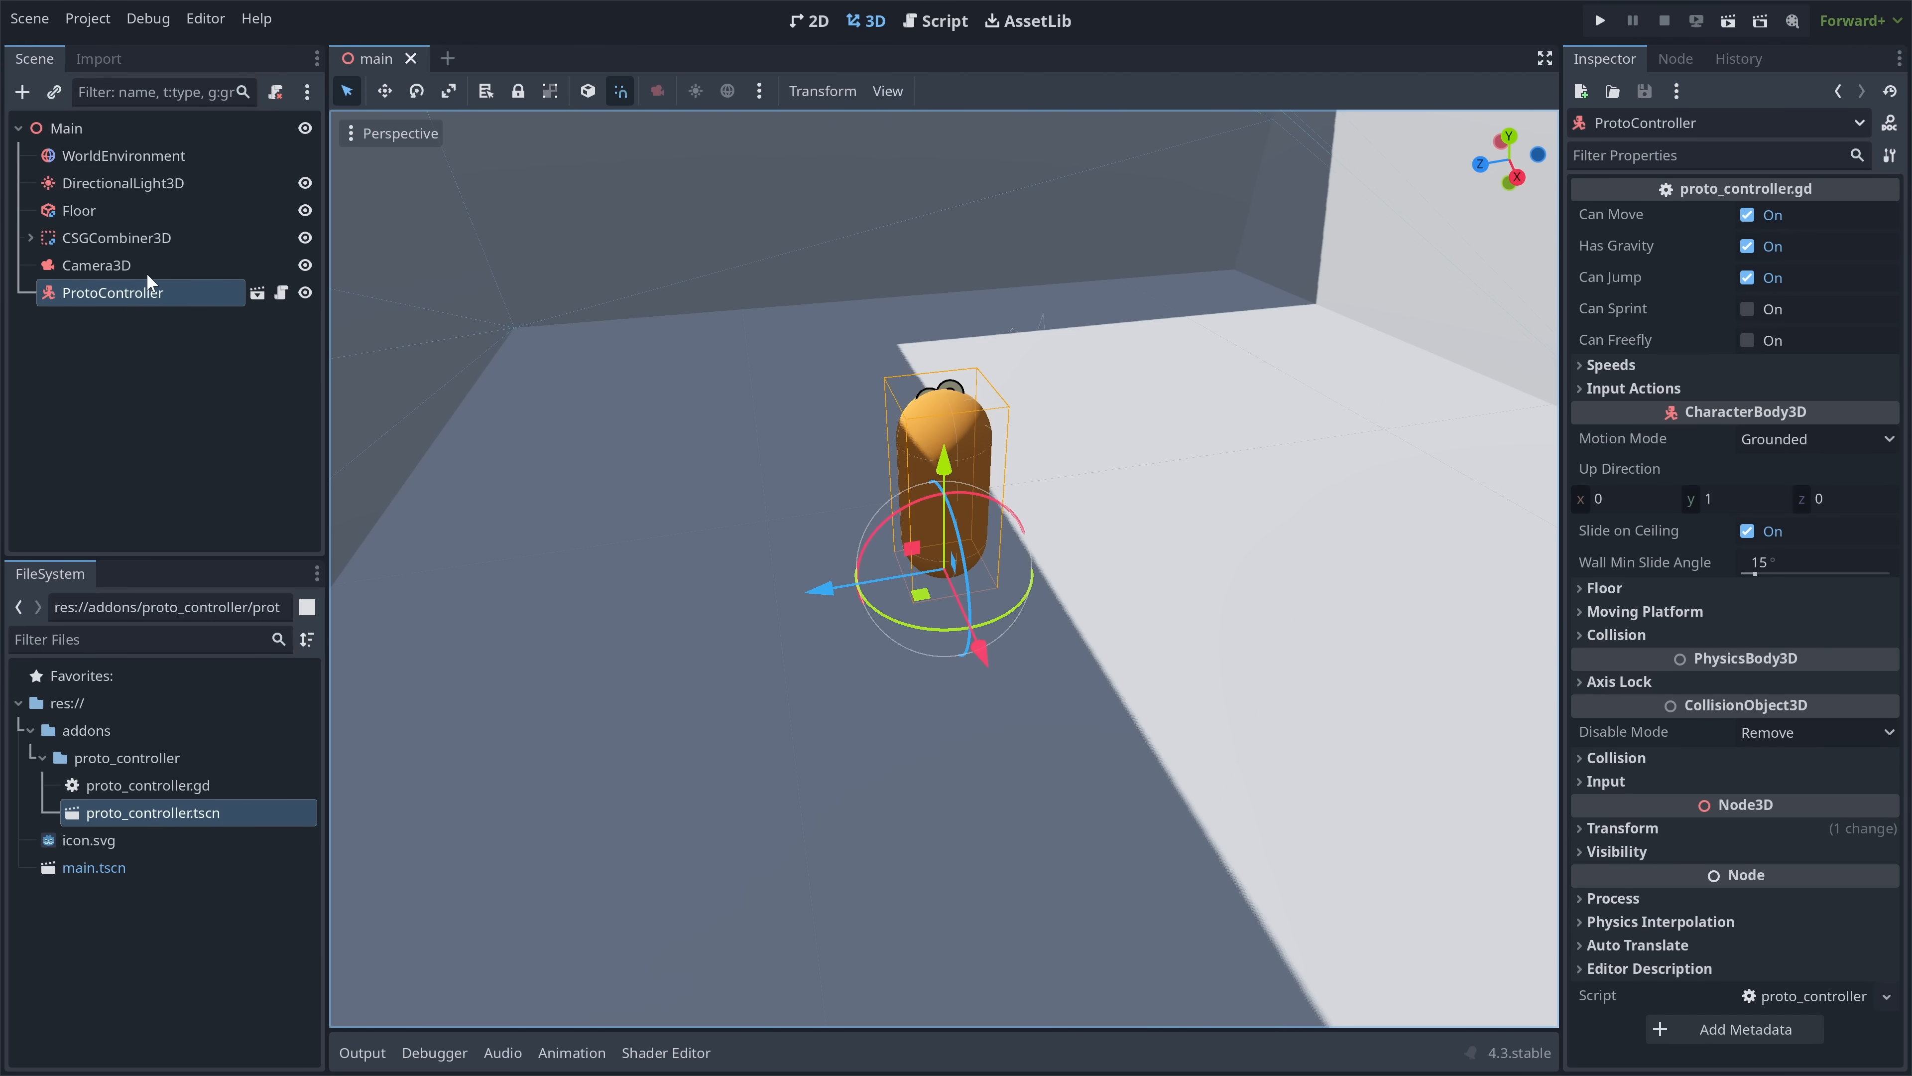
- Delete the Camera3D node from the scene
{"action": "left_click", "coordinate": [140, 267]}
{"action": "key", "text": "Delete"}
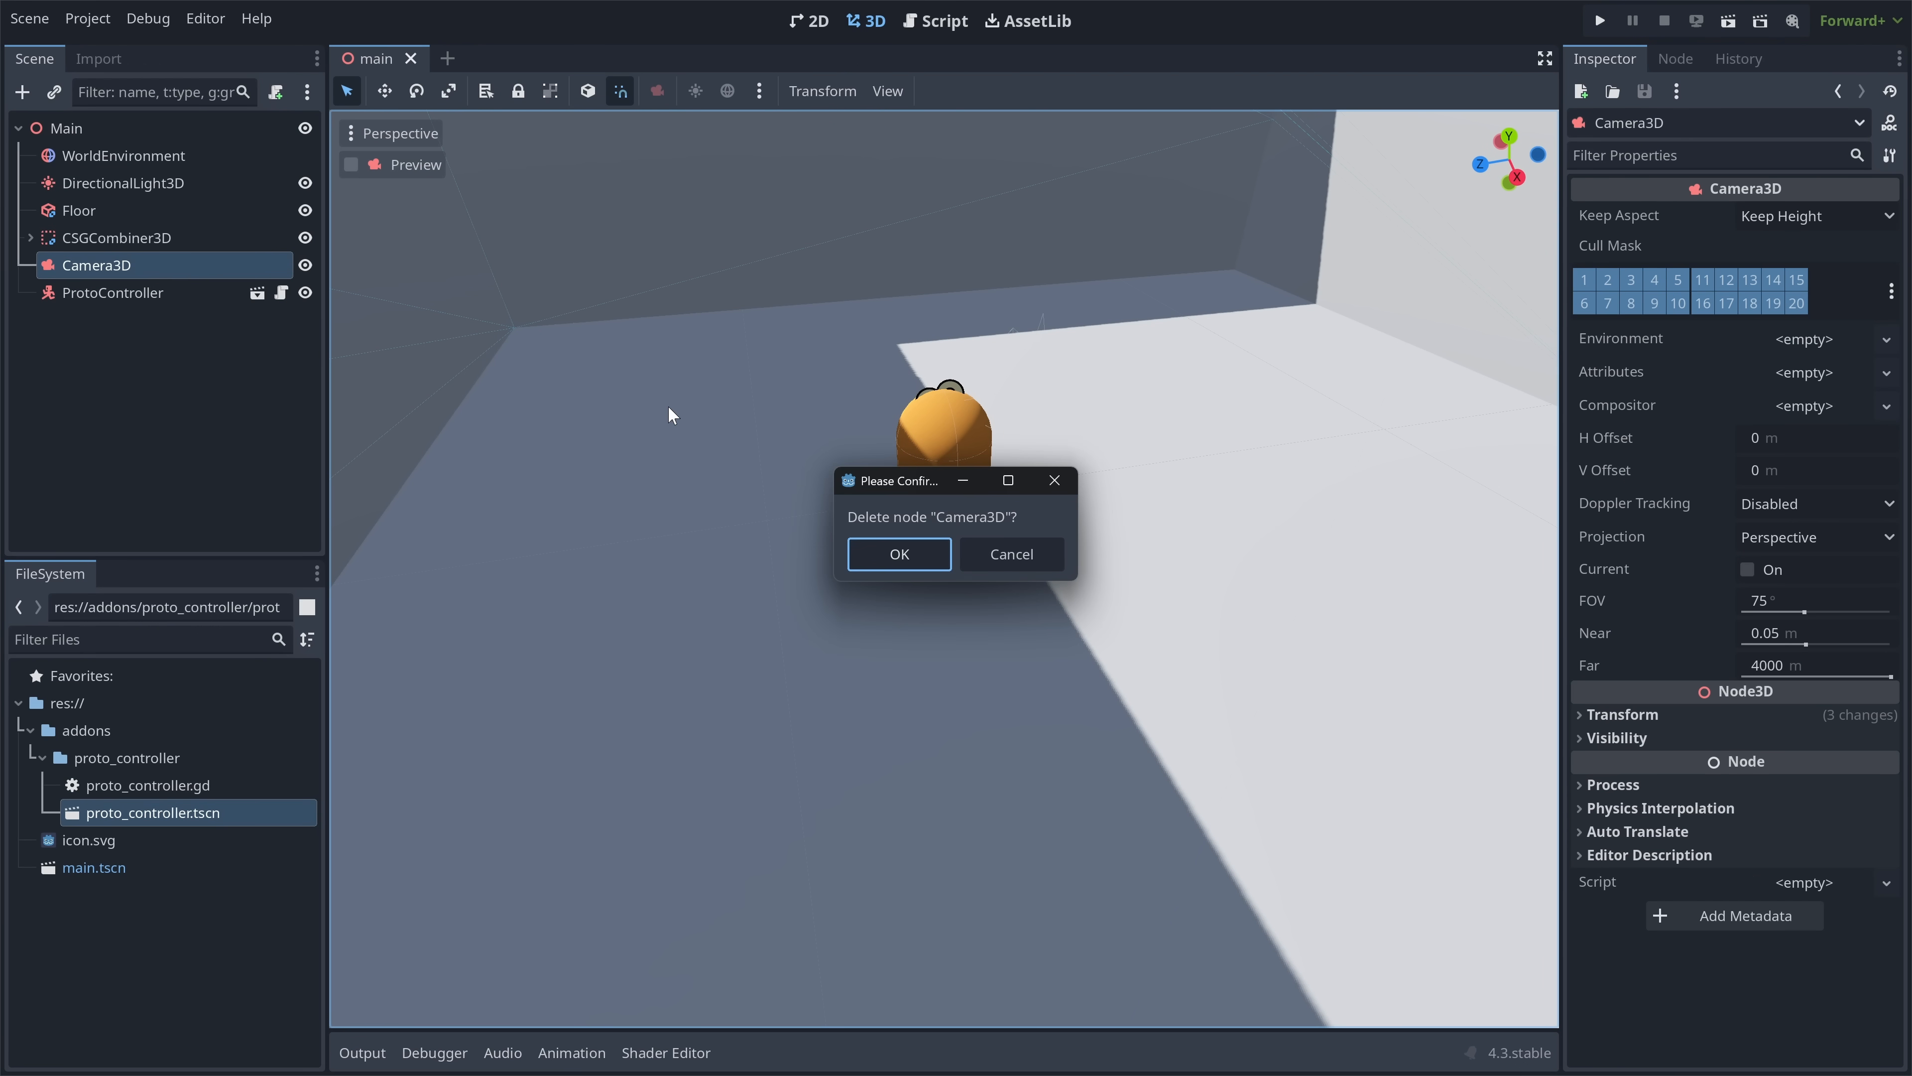
{"action": "key", "text": "Return"}
- Run the game and test the first-person controller by walking and jumping through the building
{"action": "key", "text": "F5"}
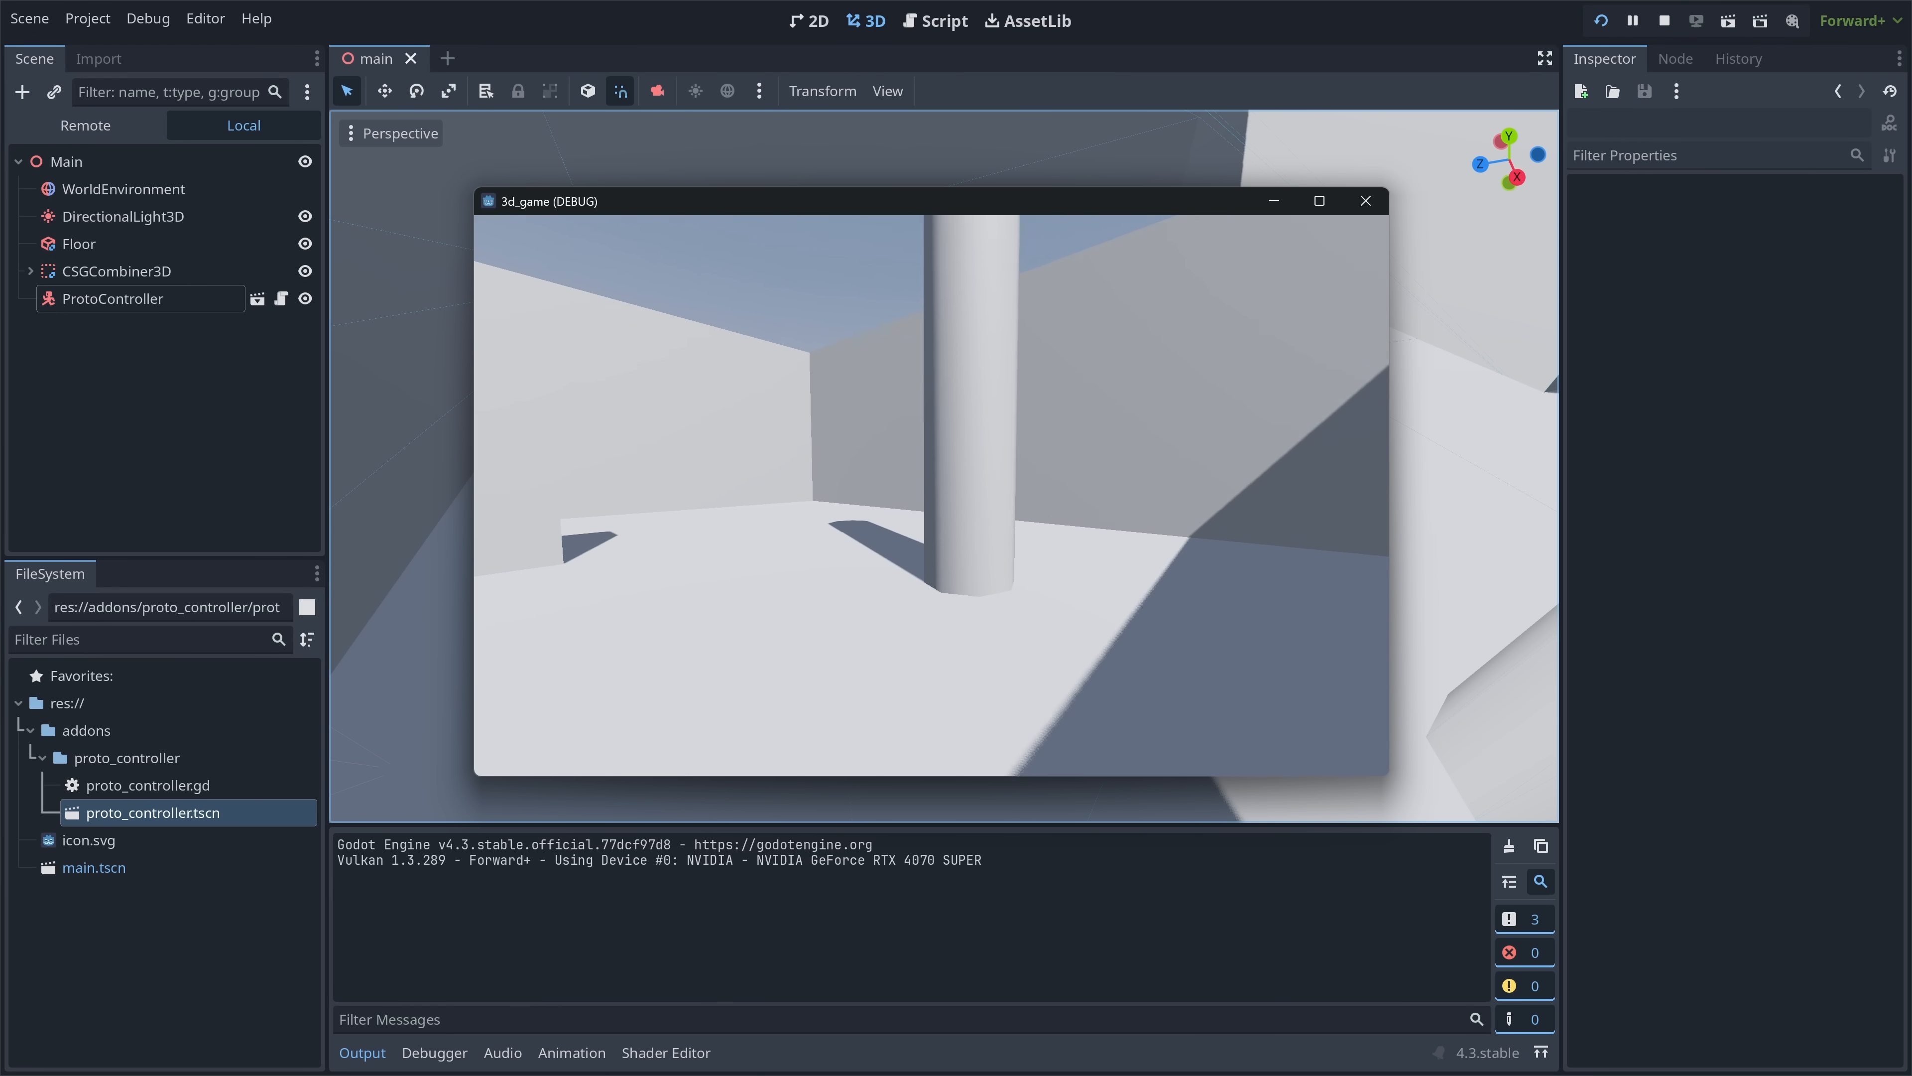
{"action": "key", "text": "Up"}
{"action": "key", "text": "Left"}
{"action": "key", "text": "Up"}
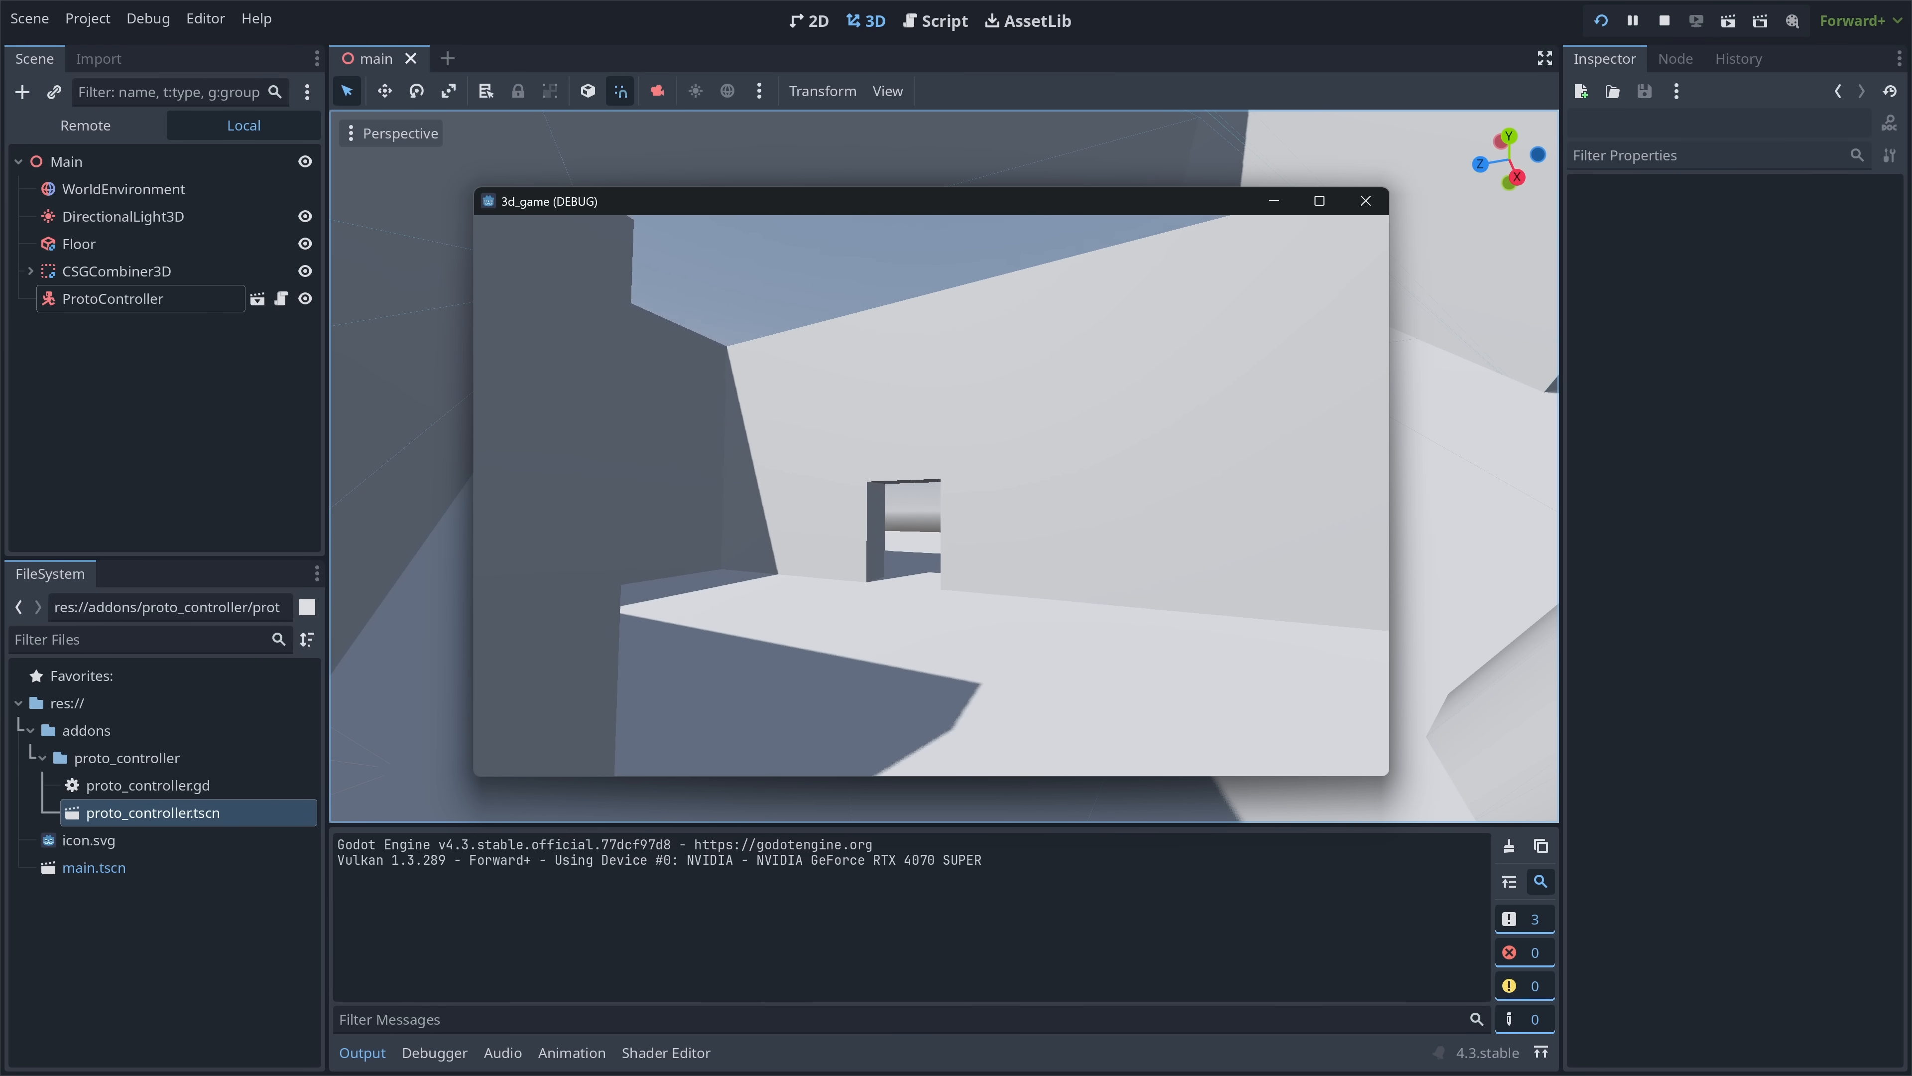
{"action": "key", "text": "space"}
{"action": "key", "text": "space"}
{"action": "key", "text": "Up"}
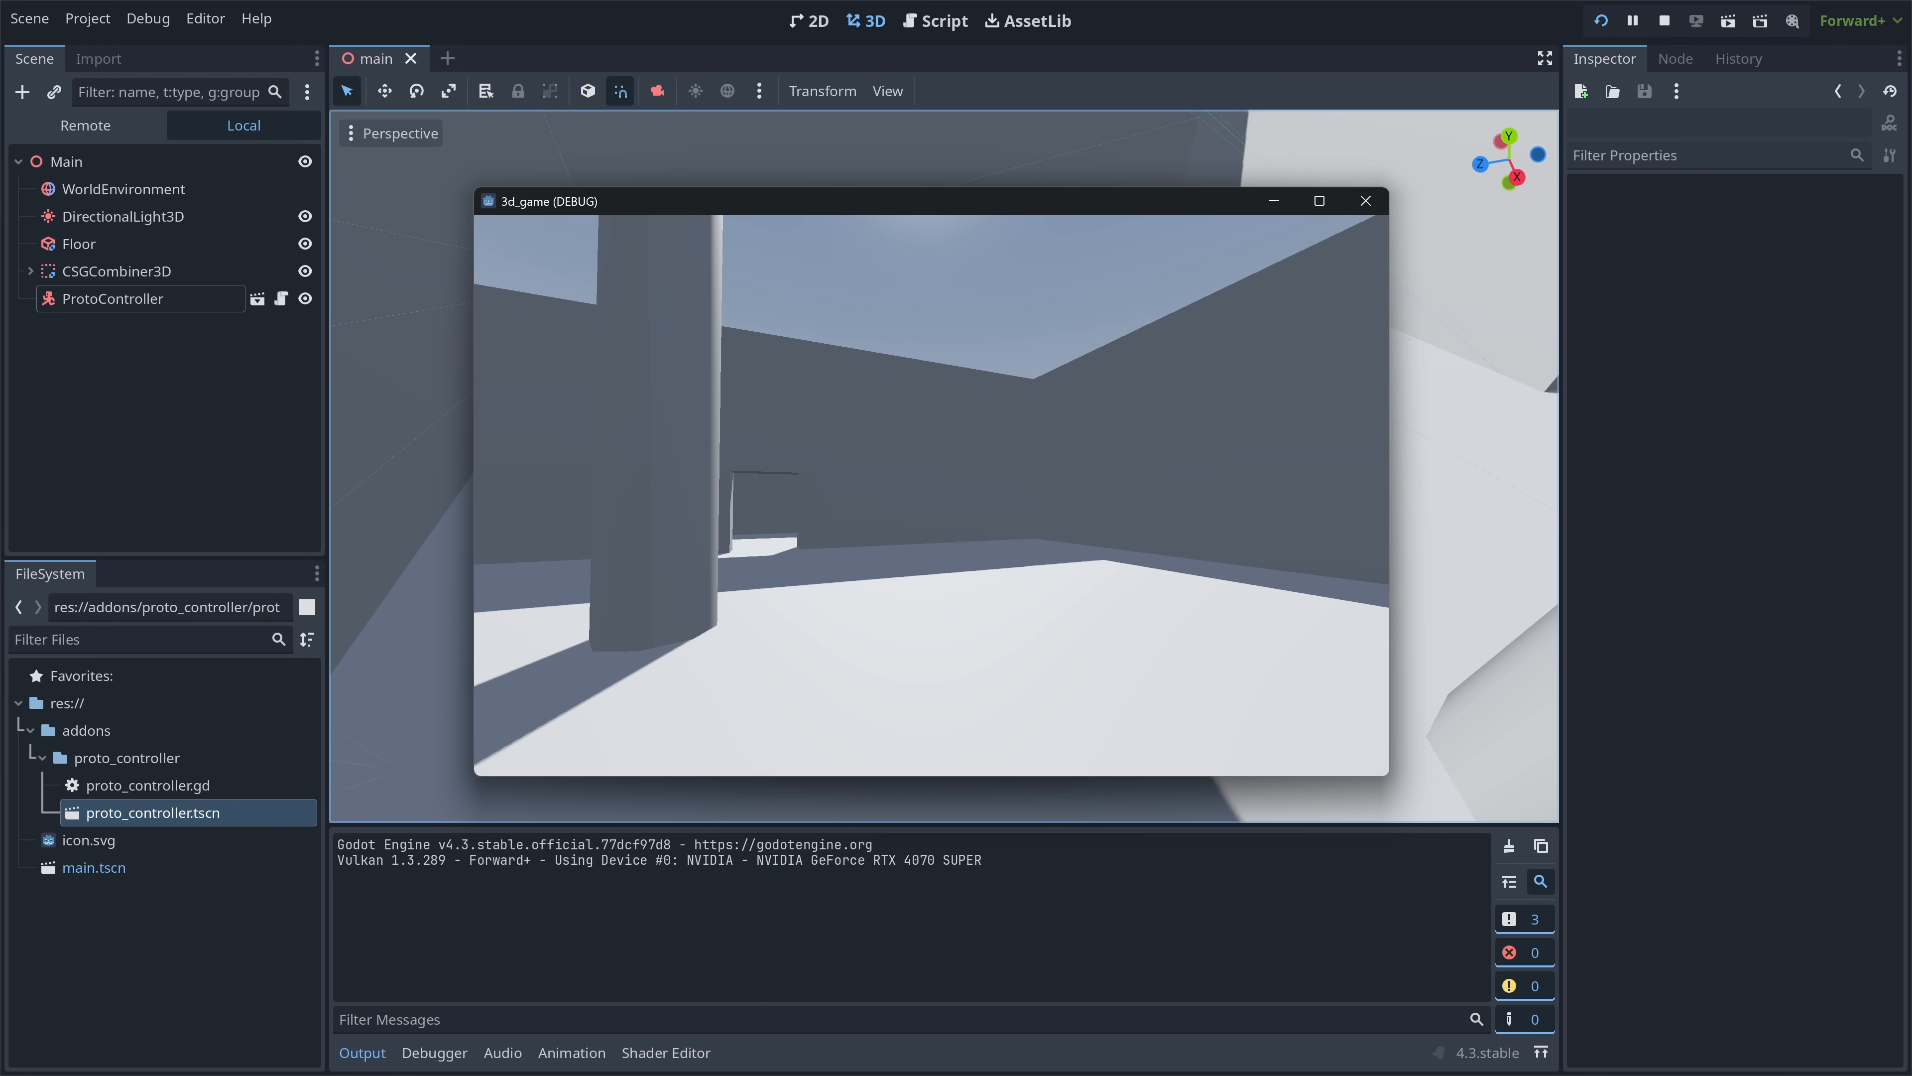
- Close the running game and open the ProtoController scene for editing
{"action": "left_click", "coordinate": [1366, 200]}
{"action": "left_click", "coordinate": [254, 267]}
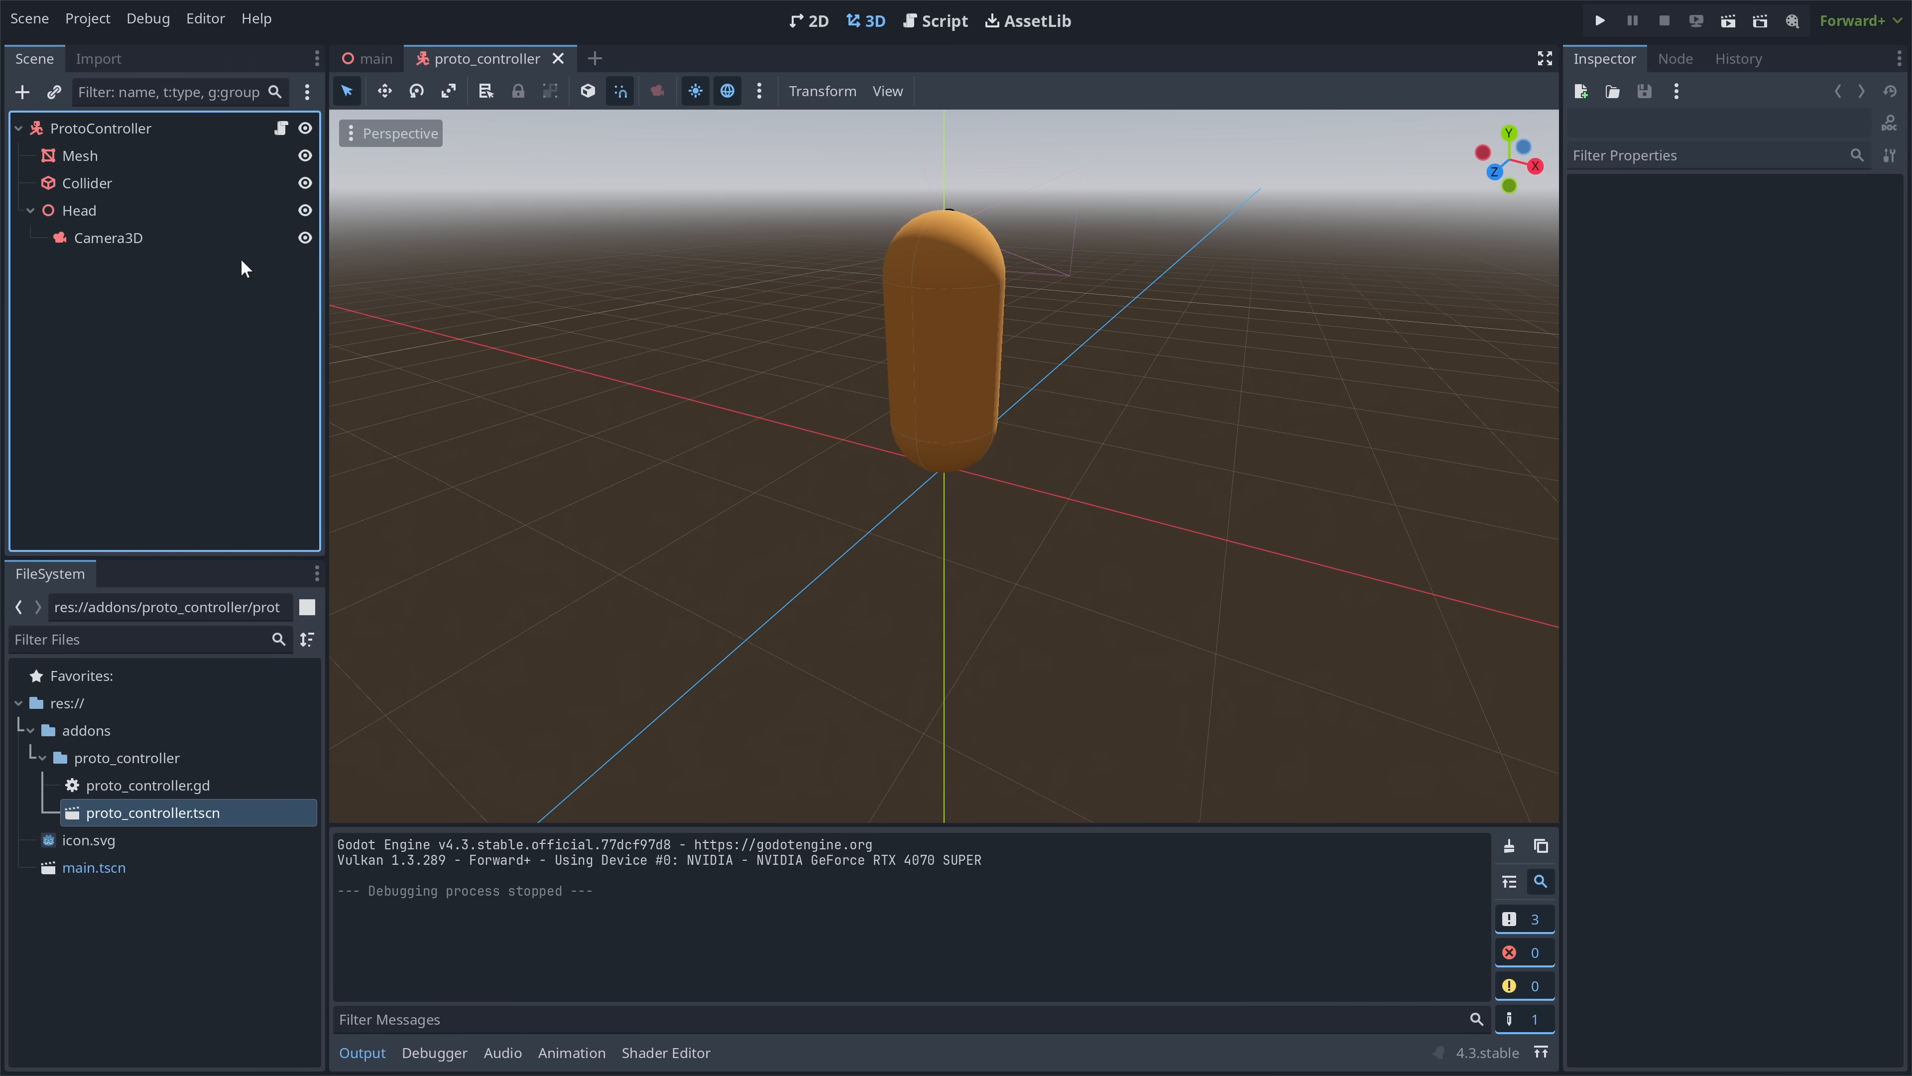
- Examine the ProtoController's root, Mesh, Collider, Head and Camera3D nodes and its proto_controller.gd script
{"action": "left_click", "coordinate": [113, 130]}
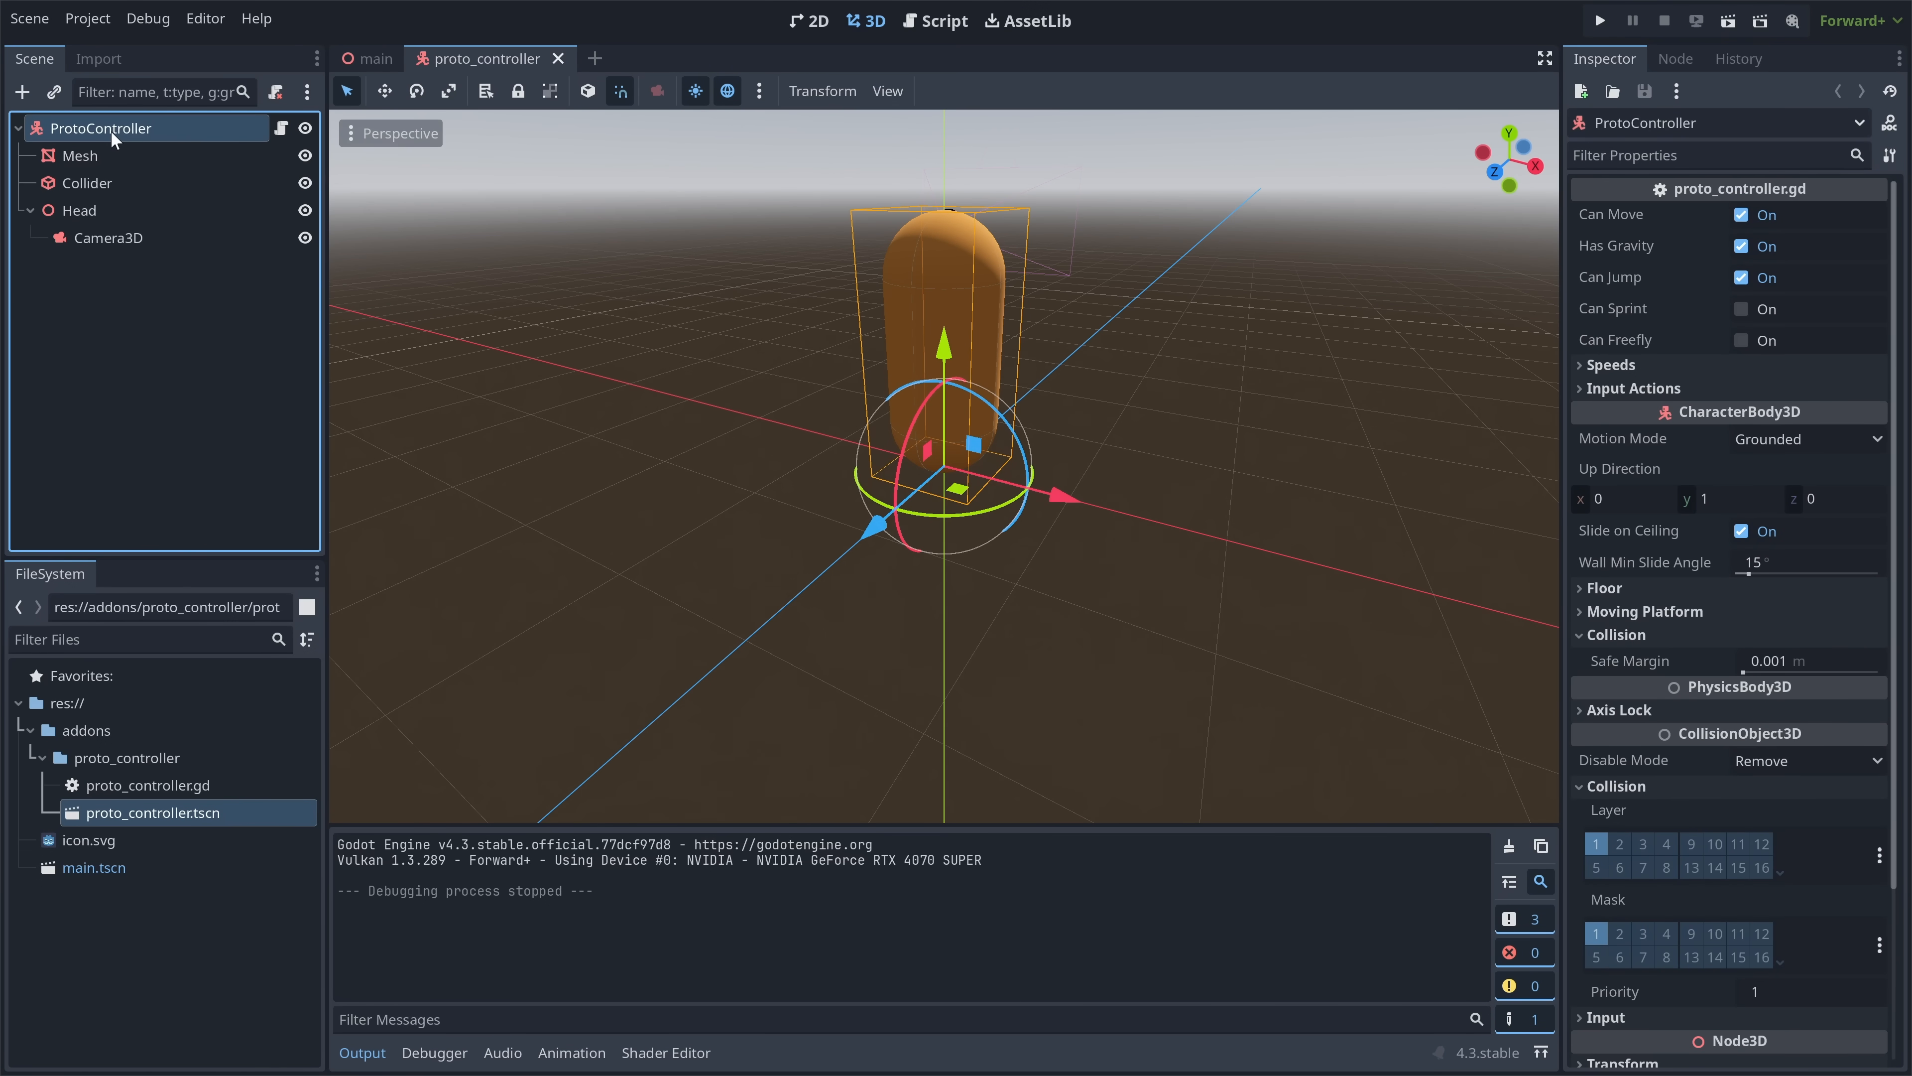
{"action": "left_click", "coordinate": [113, 155]}
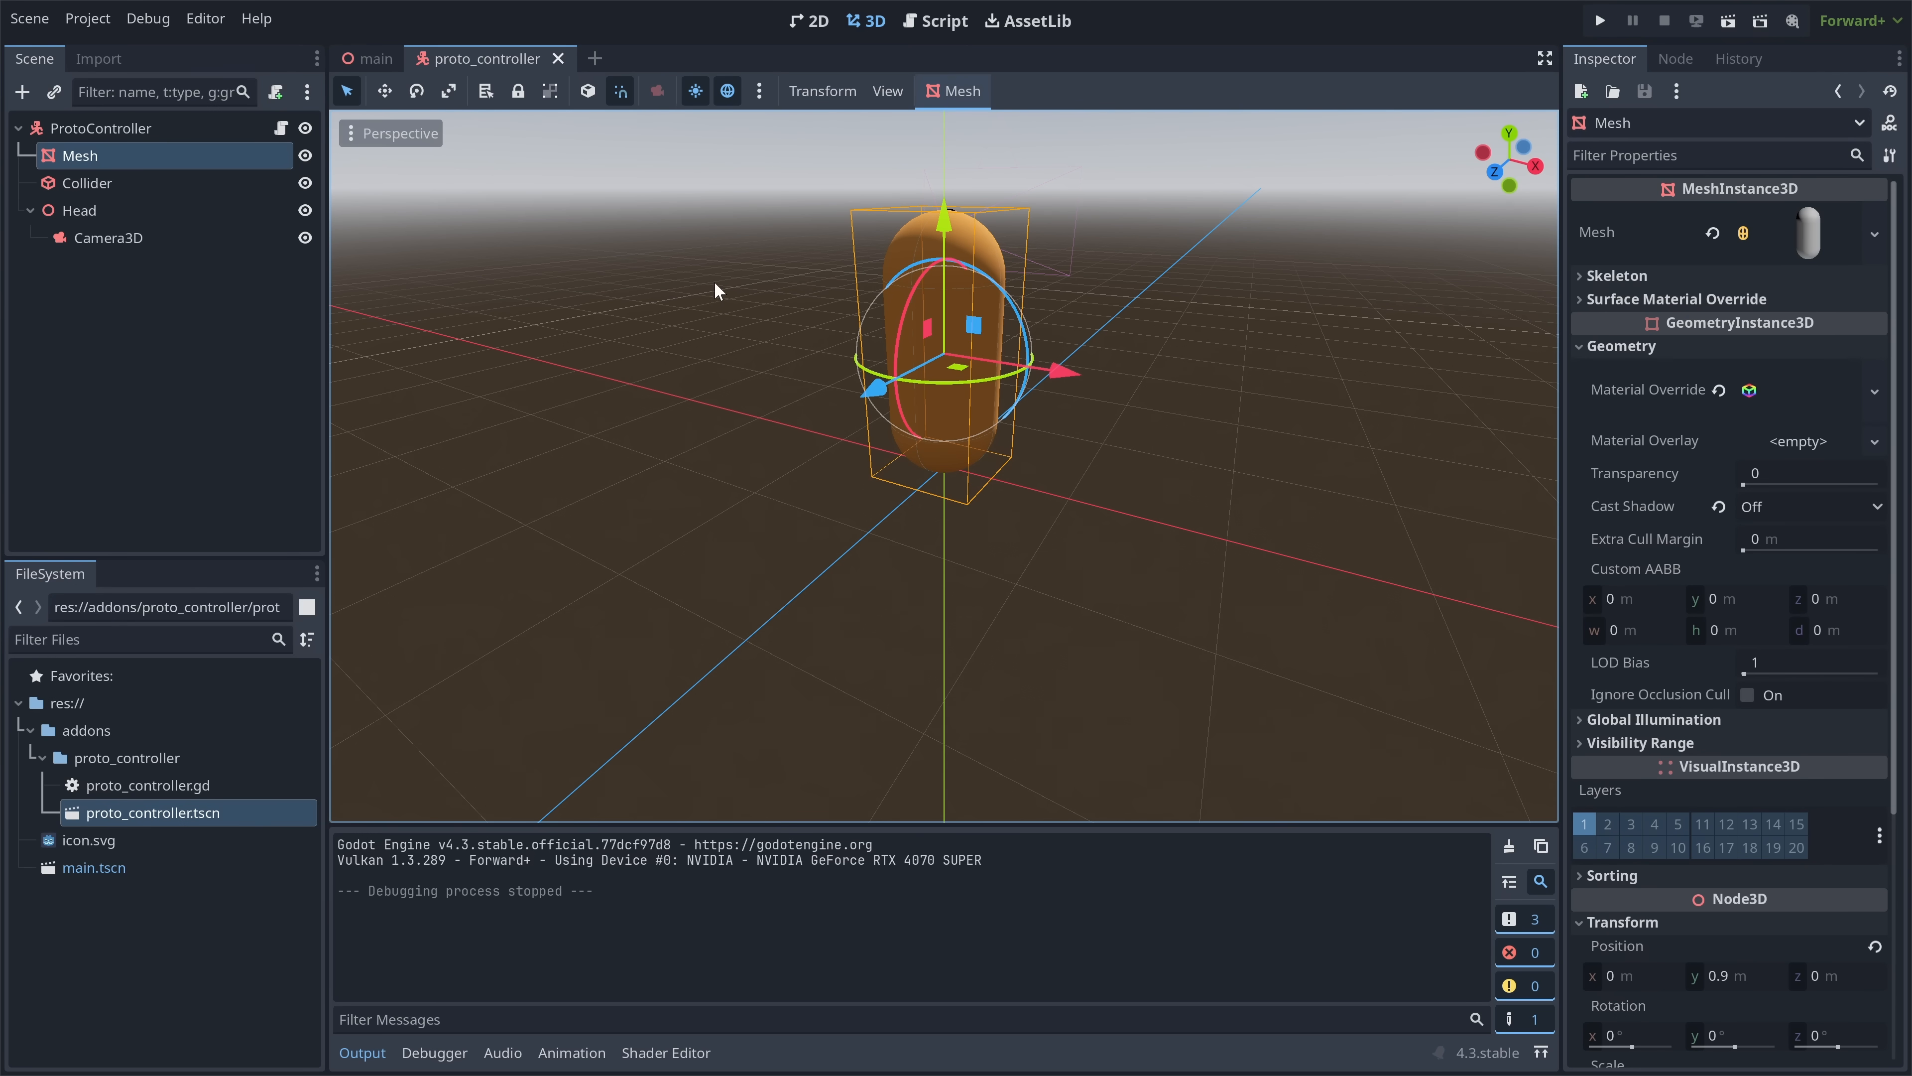
{"action": "left_click", "coordinate": [160, 182]}
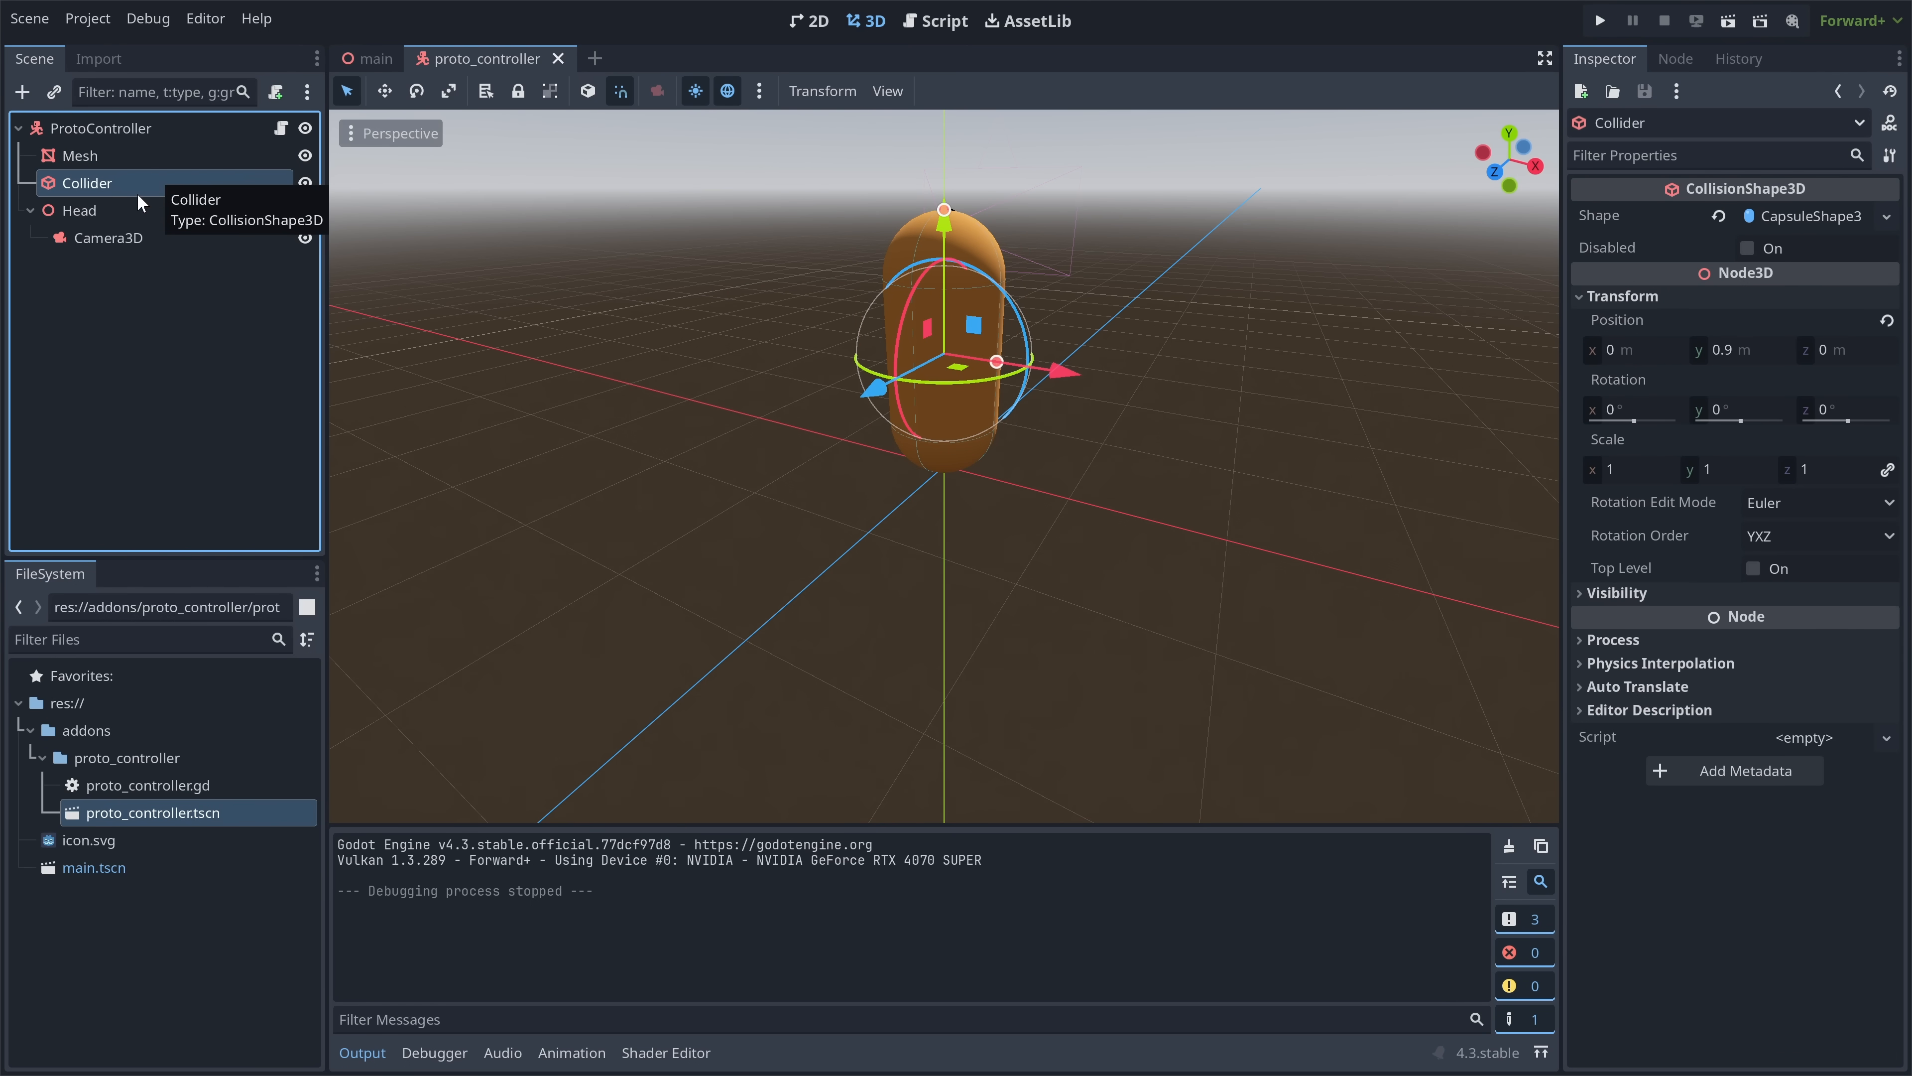
{"action": "left_click", "coordinate": [73, 208]}
{"action": "left_click", "coordinate": [108, 235]}
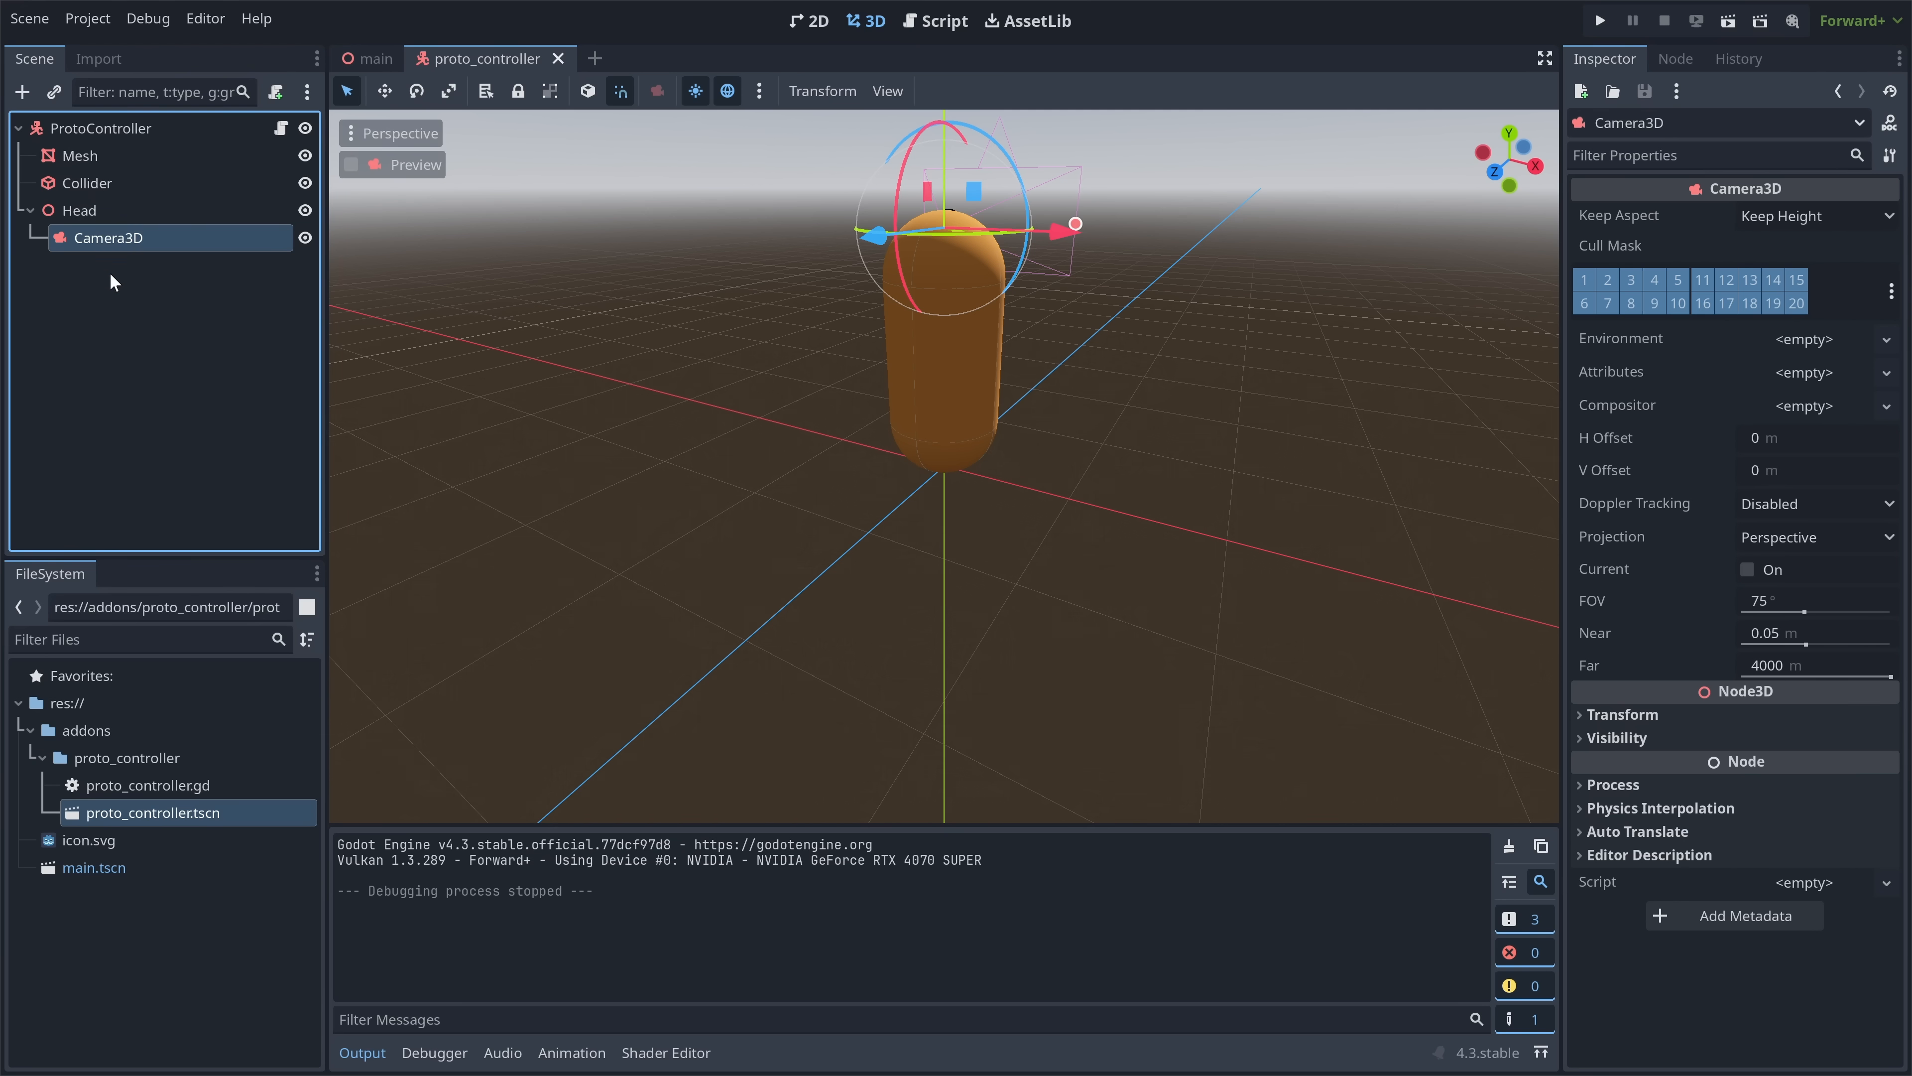
{"action": "left_click", "coordinate": [280, 128]}
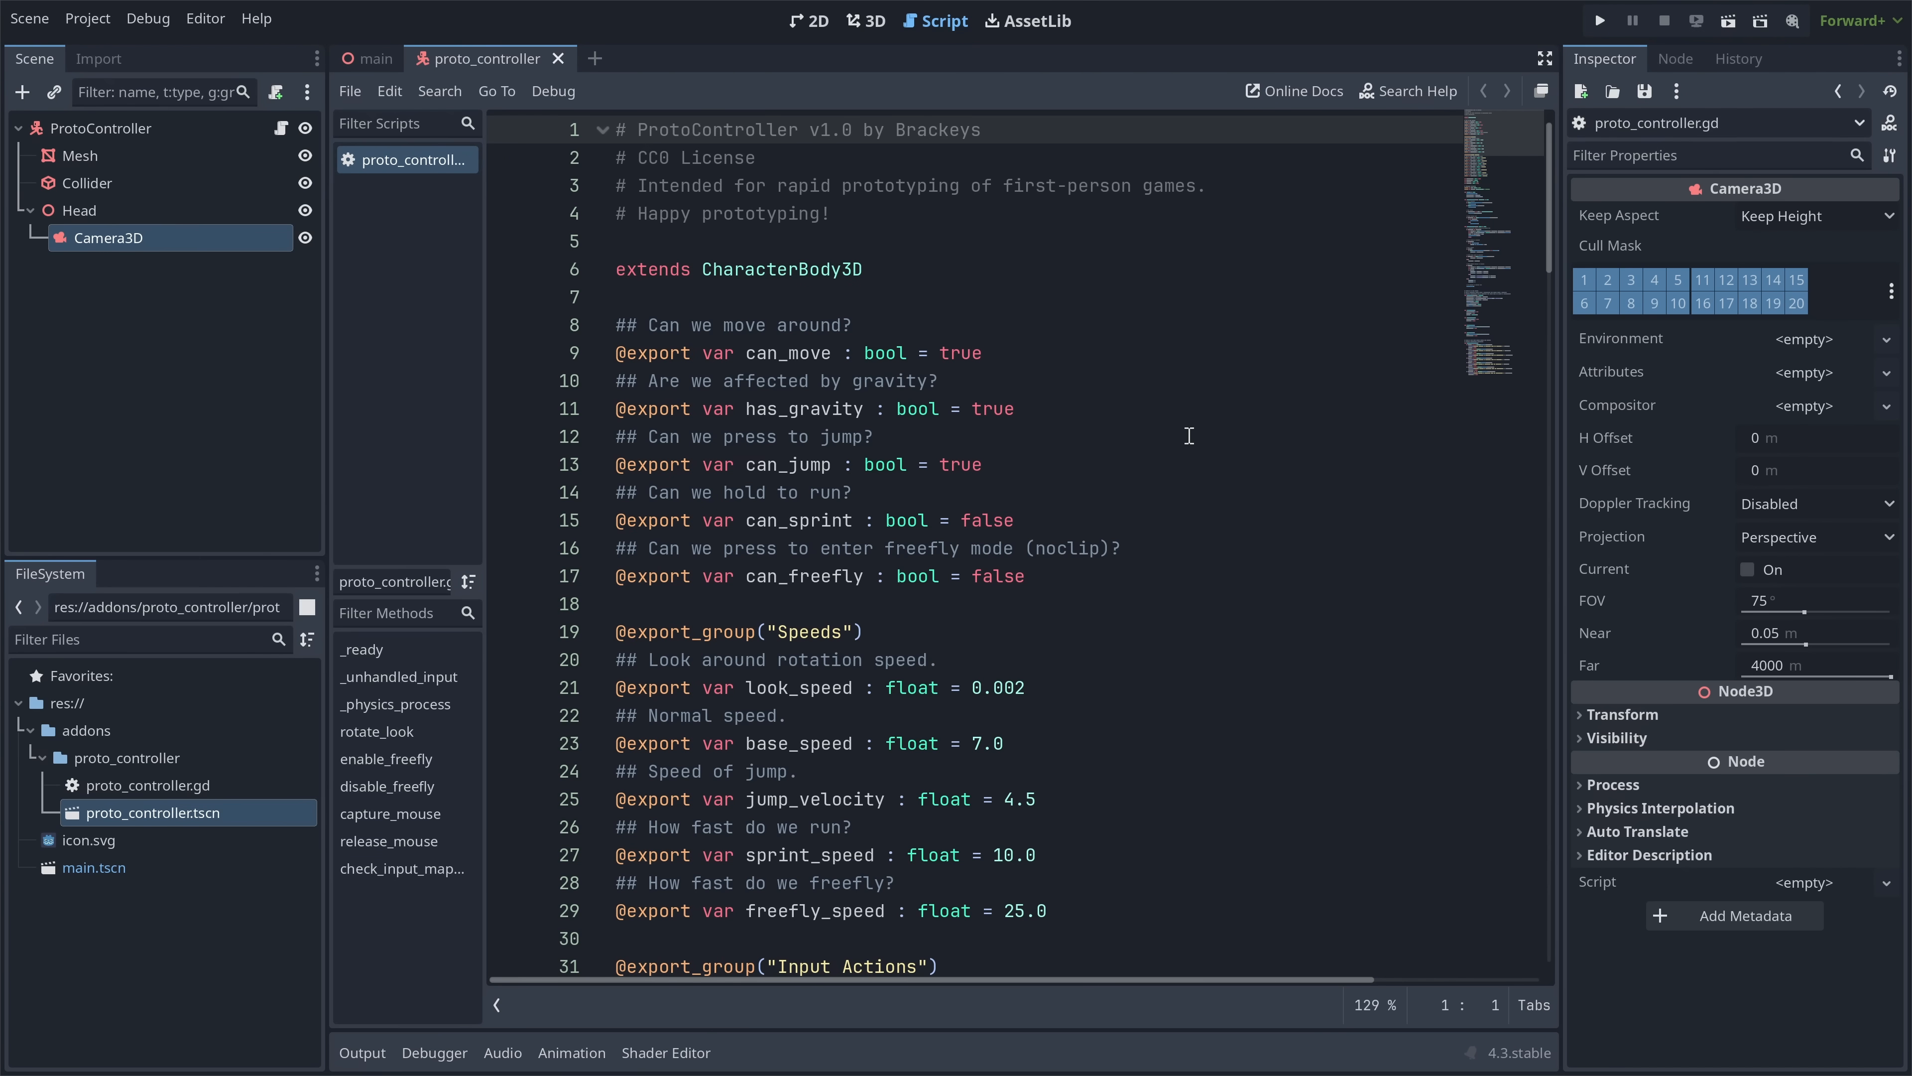
{"action": "scroll", "coordinate": [1188, 435], "scroll_direction": "down", "scroll_amount": 6}
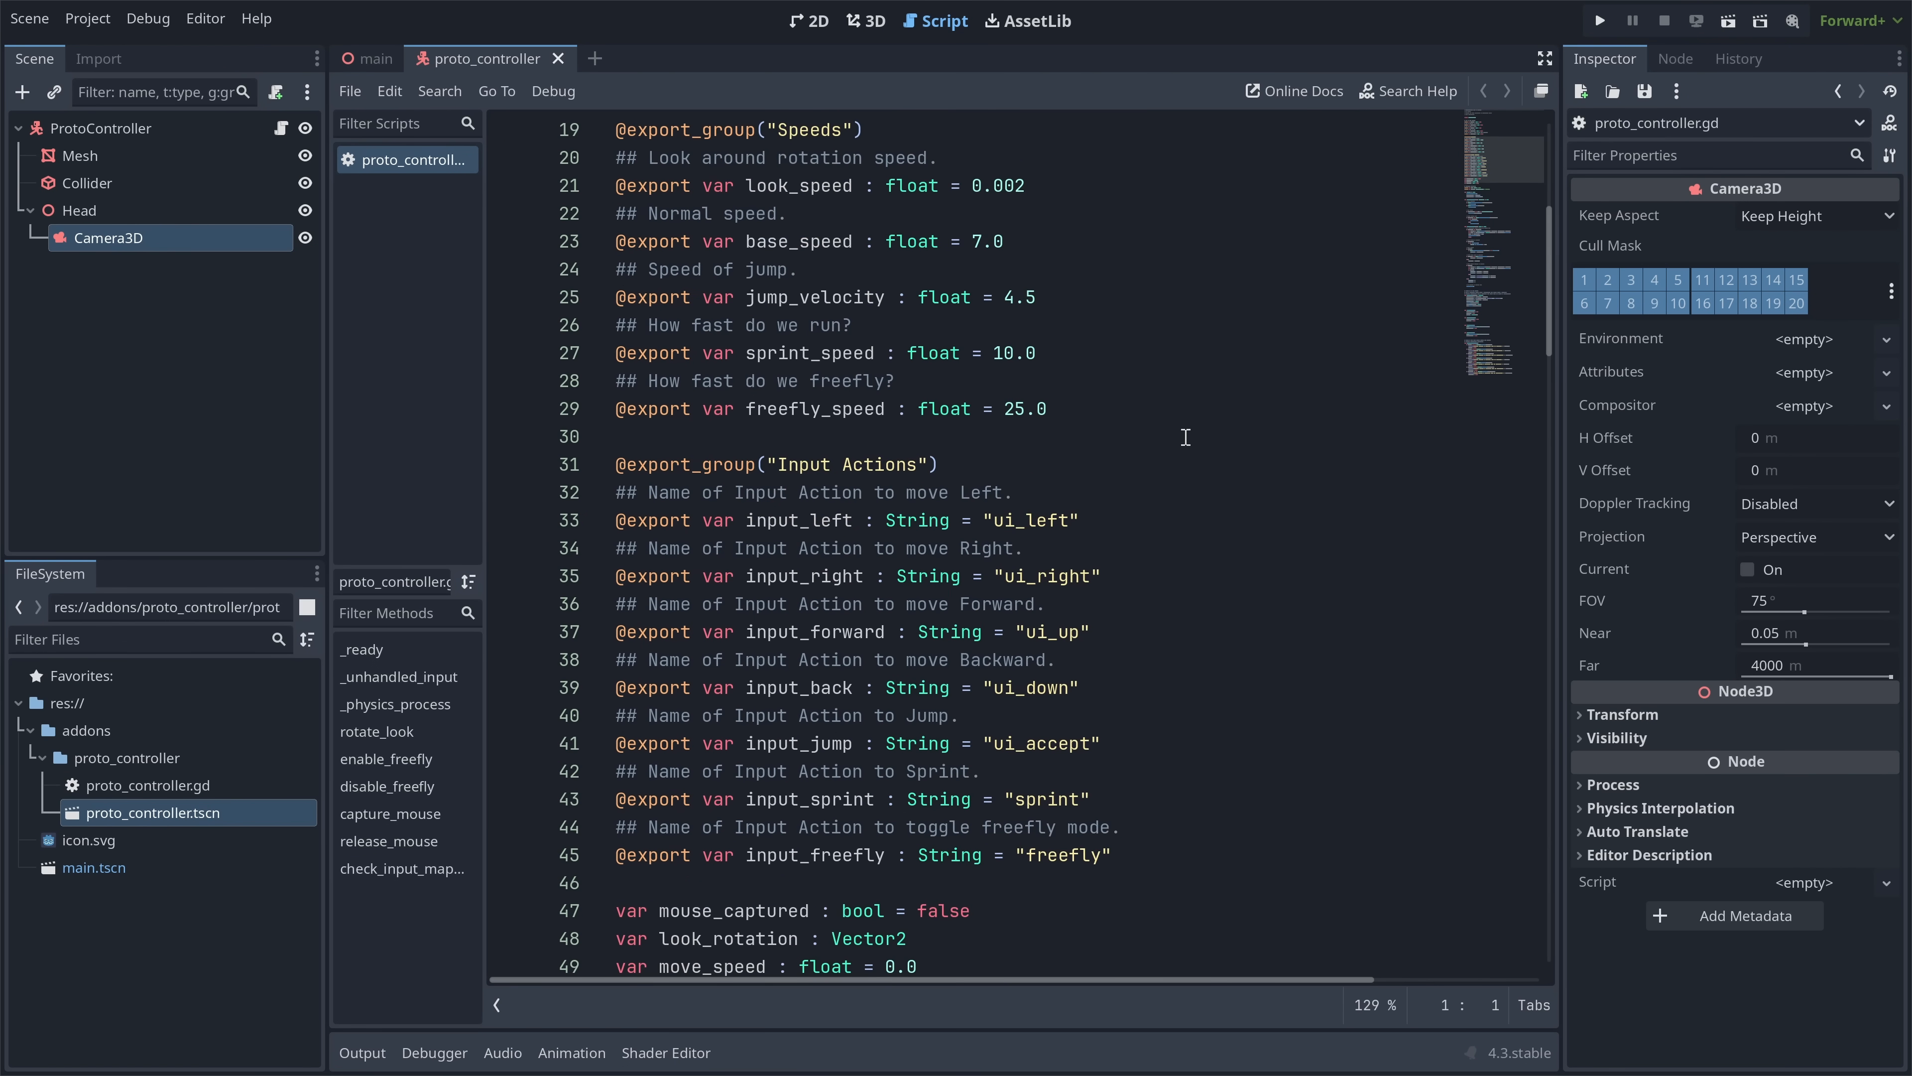
- Enable Can Sprint and Can Freefly on the ProtoController root node
{"action": "left_click", "coordinate": [865, 21]}
{"action": "left_click", "coordinate": [182, 132]}
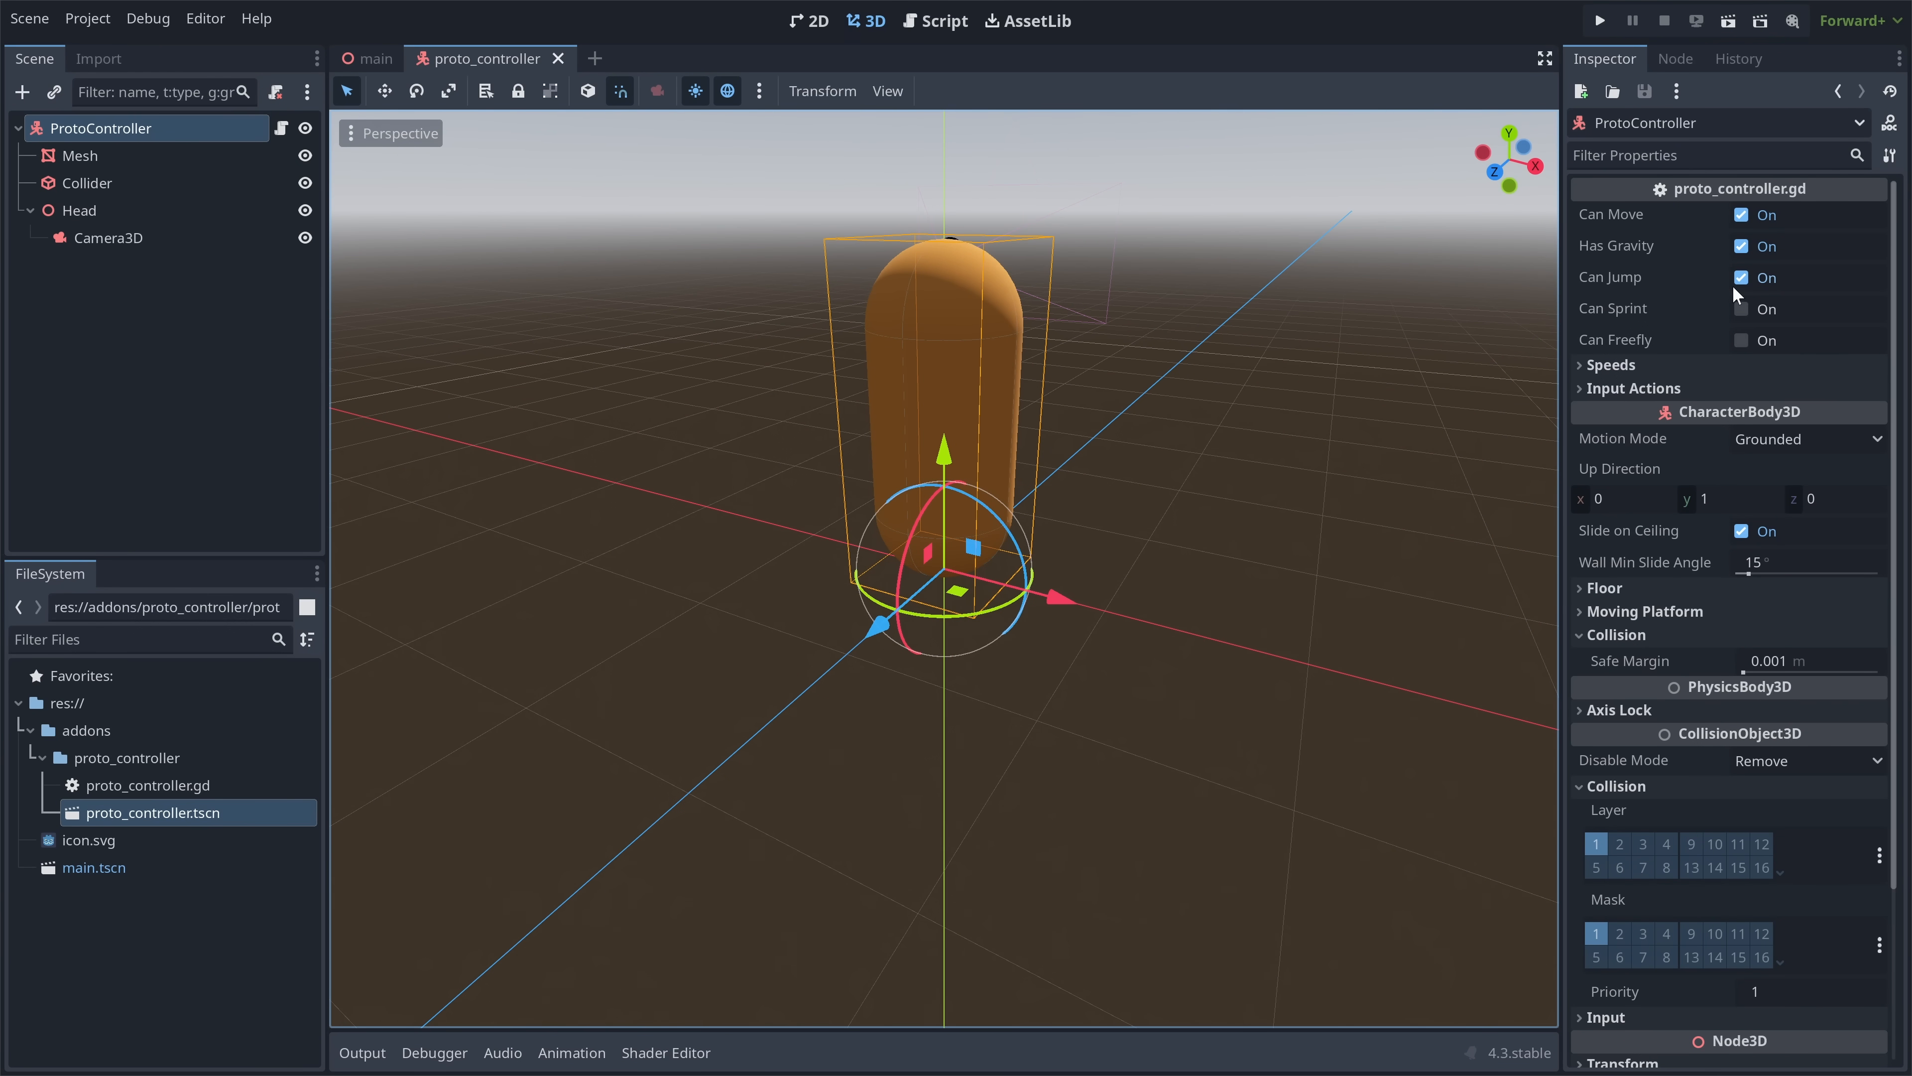
{"action": "left_click", "coordinate": [1607, 364]}
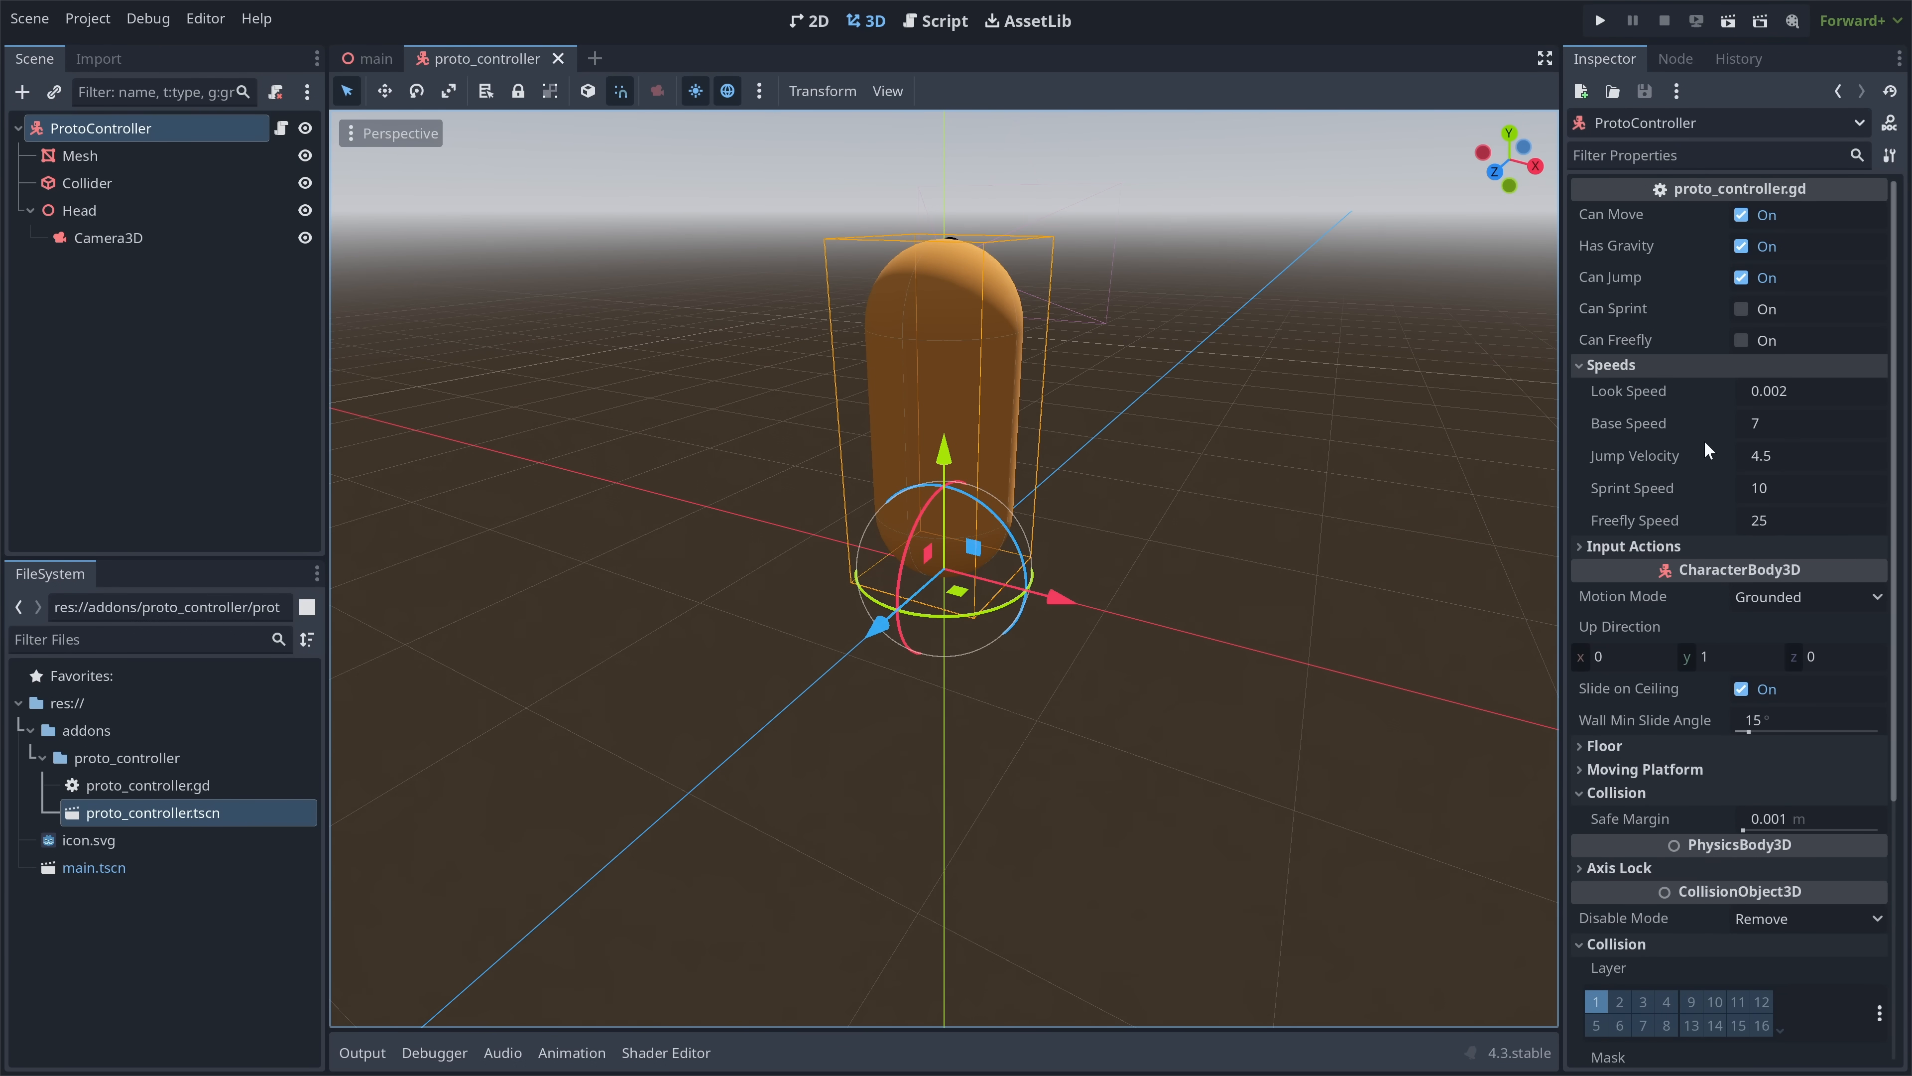
{"action": "left_click", "coordinate": [1649, 365]}
{"action": "left_click", "coordinate": [1739, 313]}
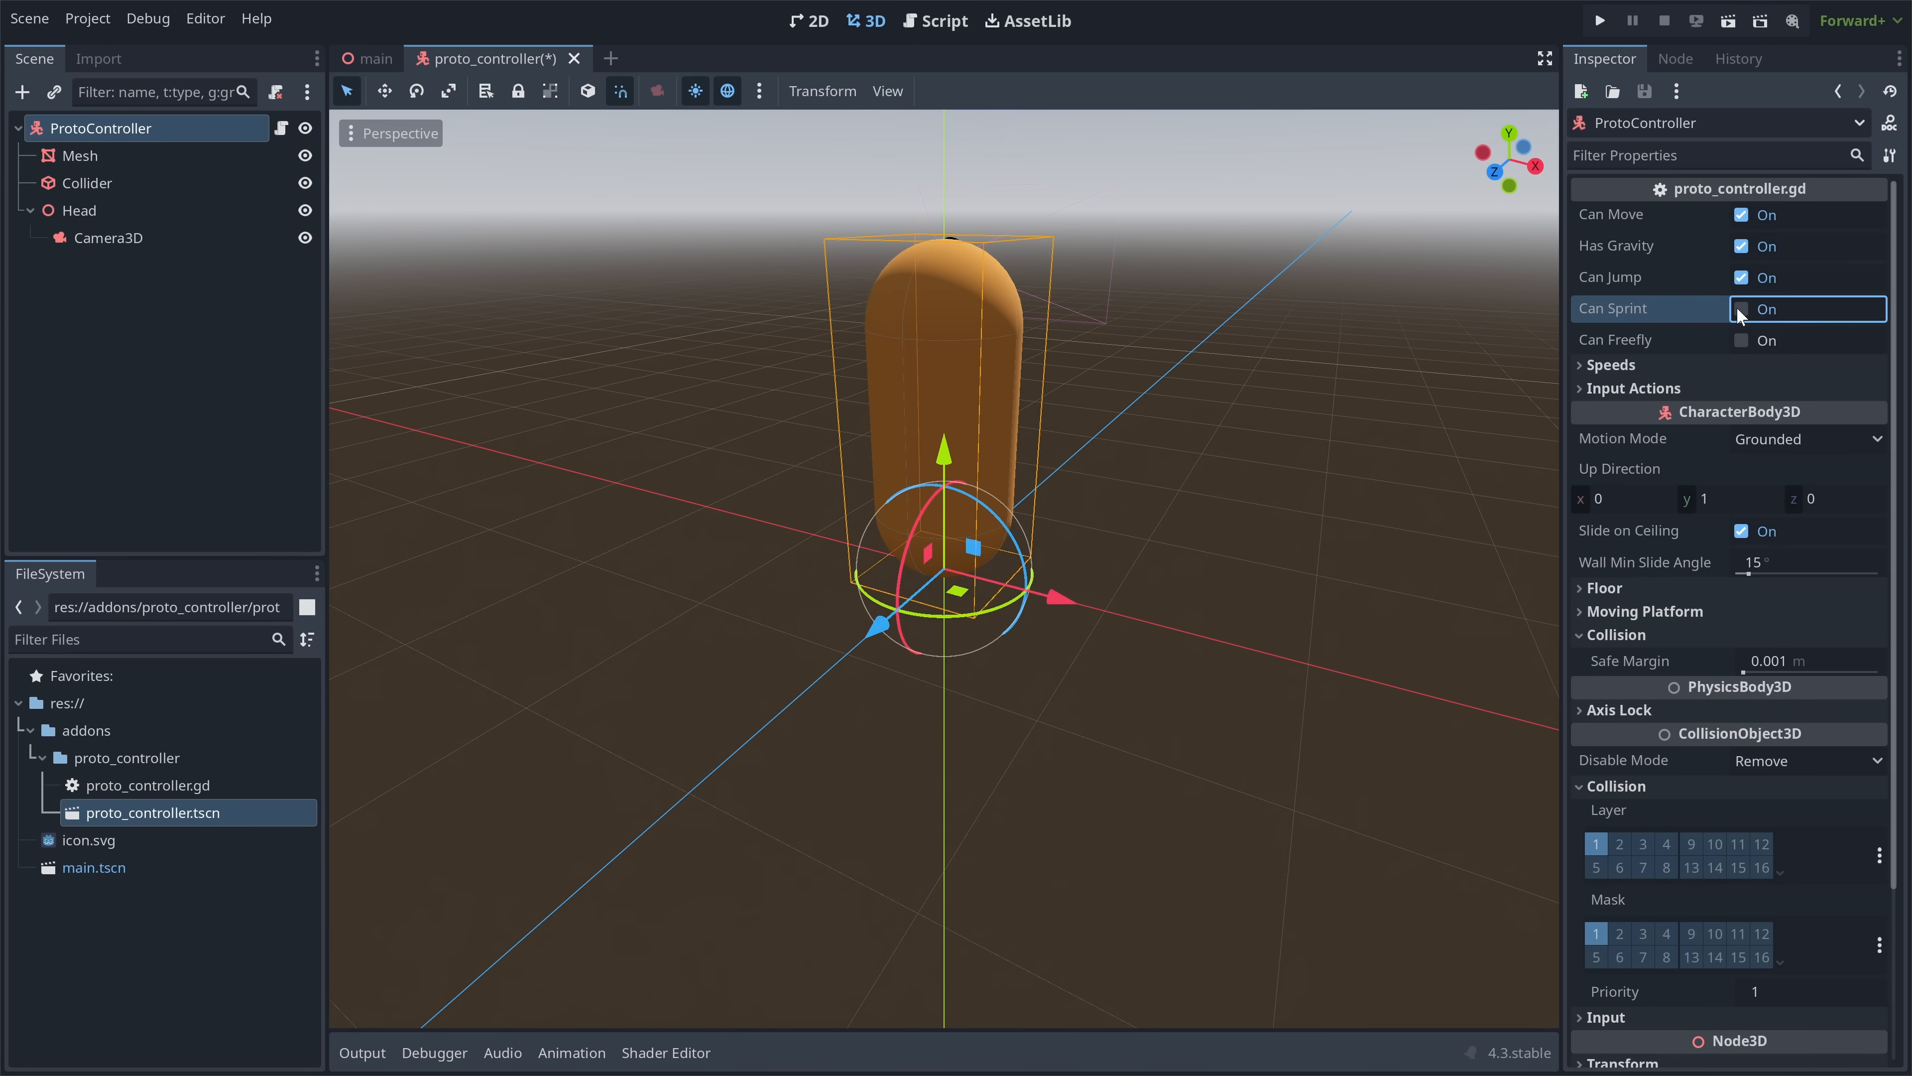
{"action": "left_click", "coordinate": [1741, 341]}
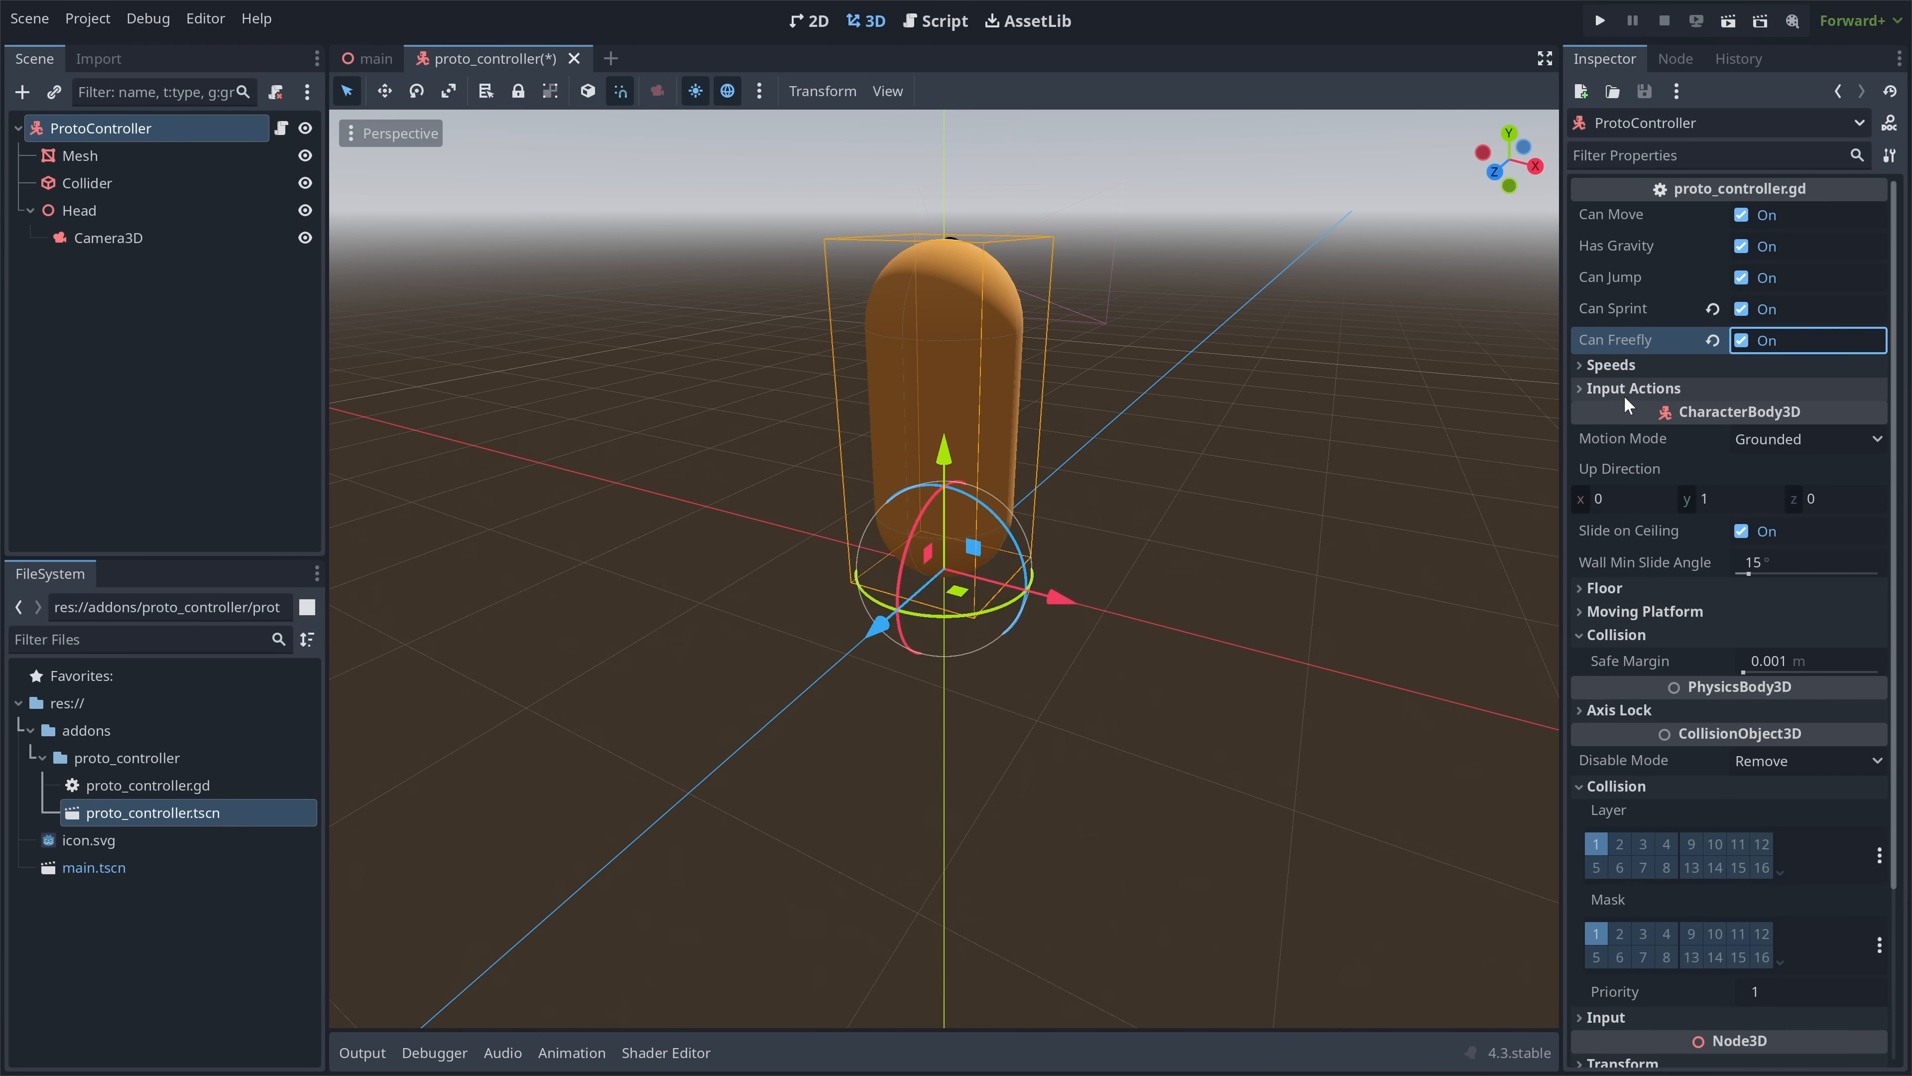
- Add the input actions move_left, move_right, move_up and move_down to the project's input map
{"action": "left_click", "coordinate": [1636, 389]}
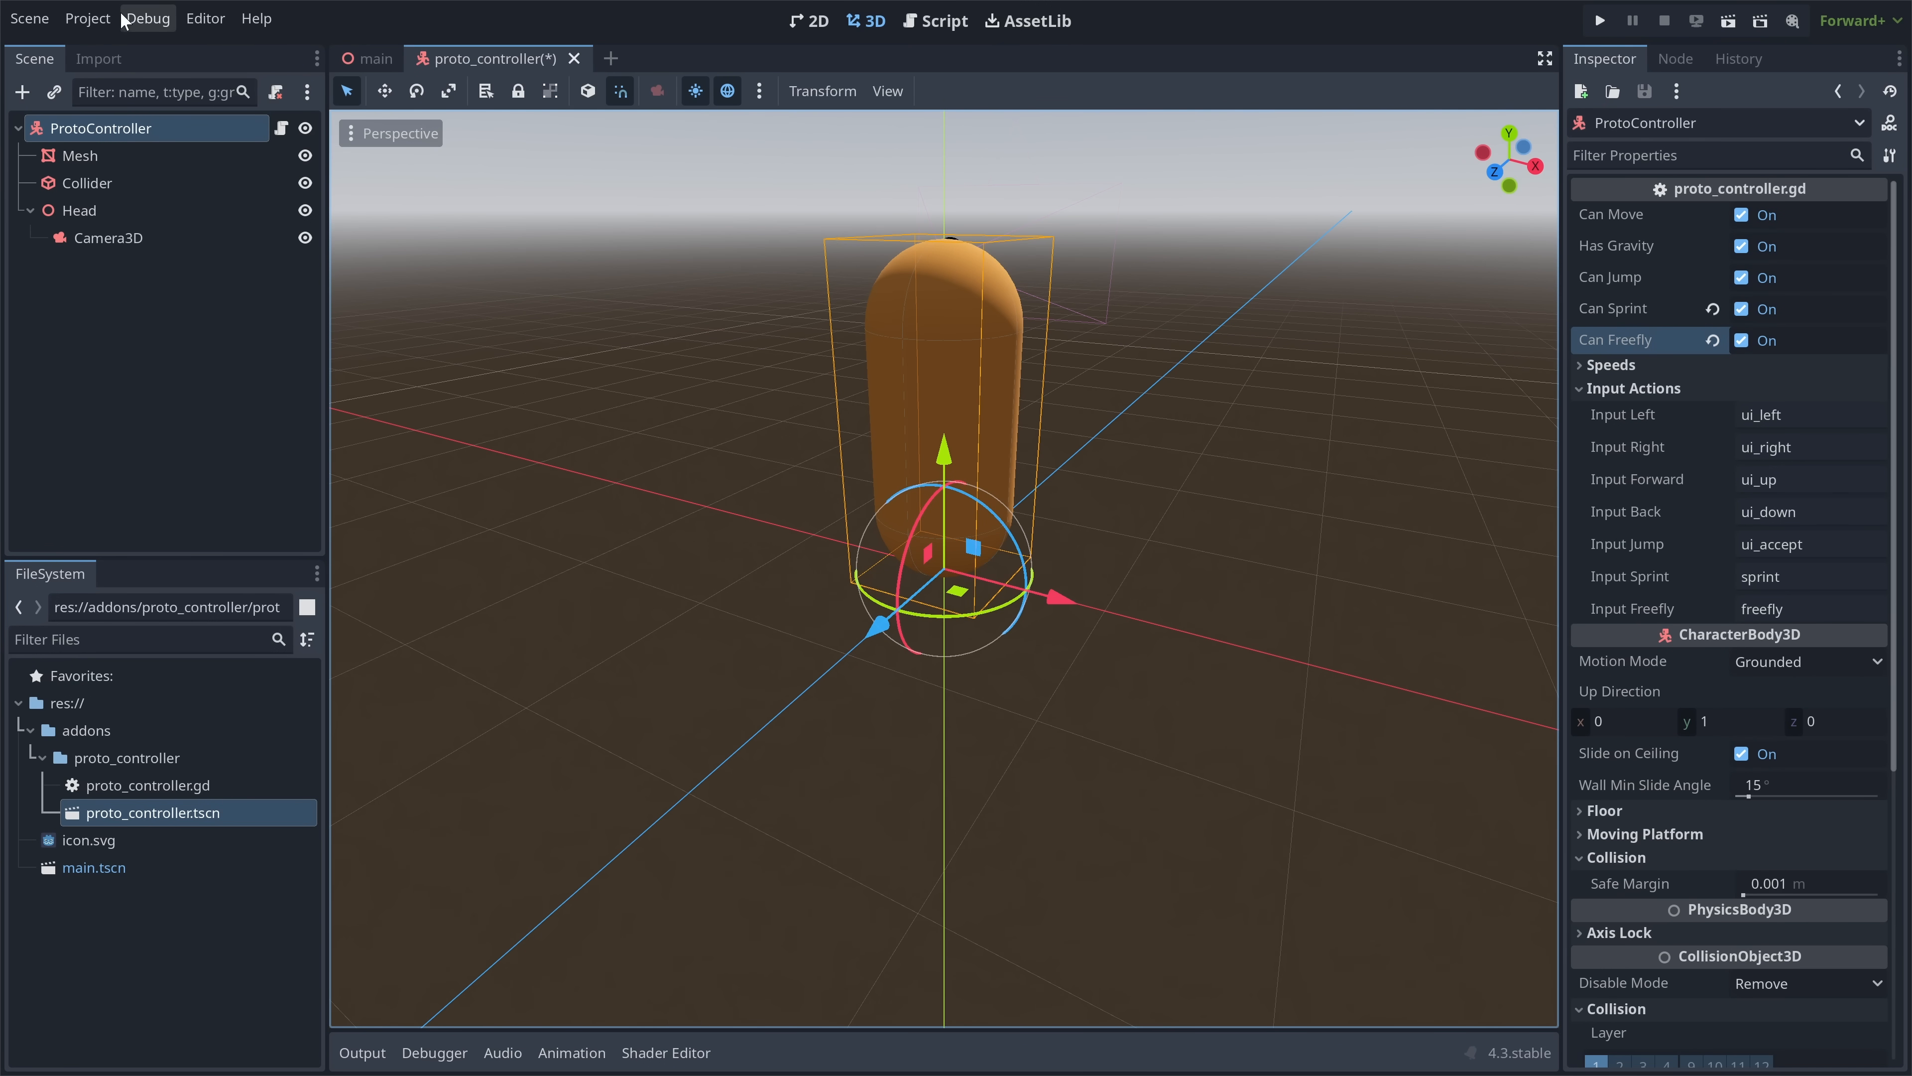
{"action": "left_click", "coordinate": [105, 23]}
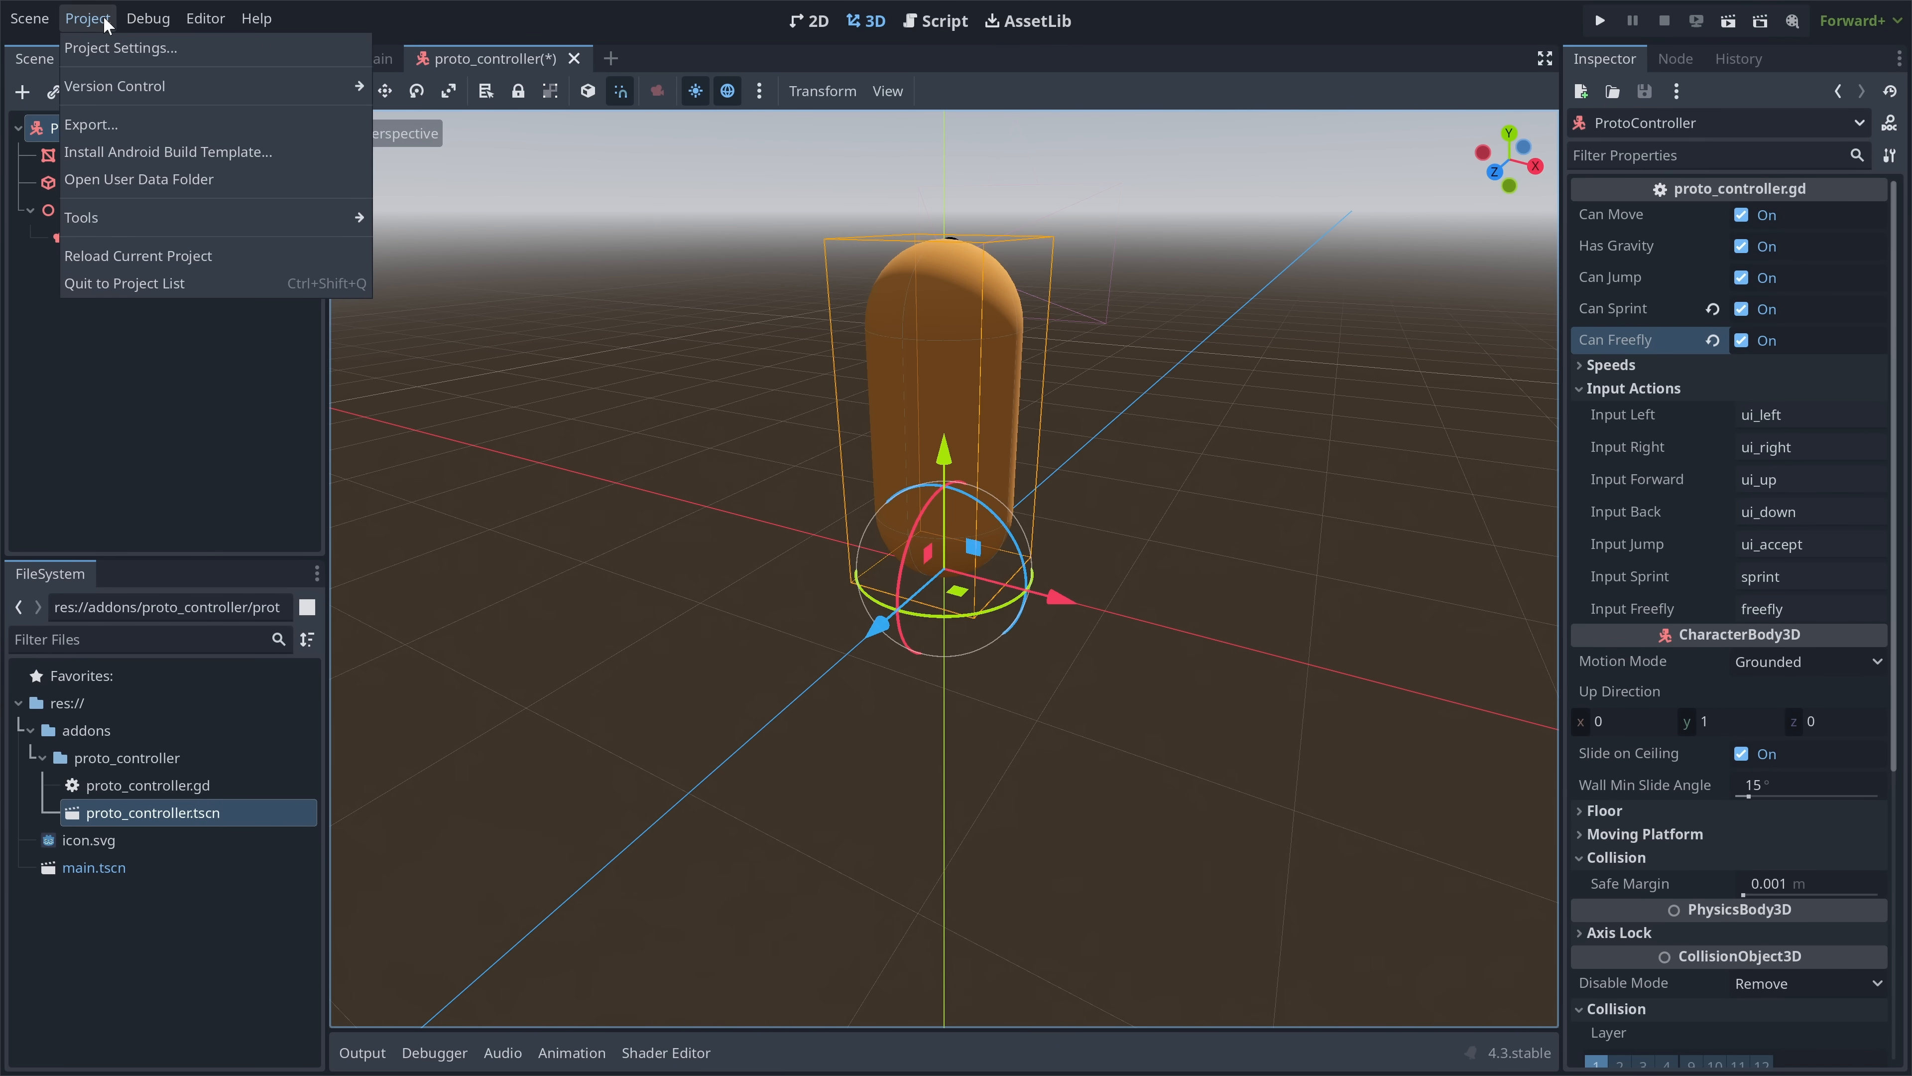
{"action": "left_click", "coordinate": [121, 50]}
{"action": "left_click", "coordinate": [539, 195]}
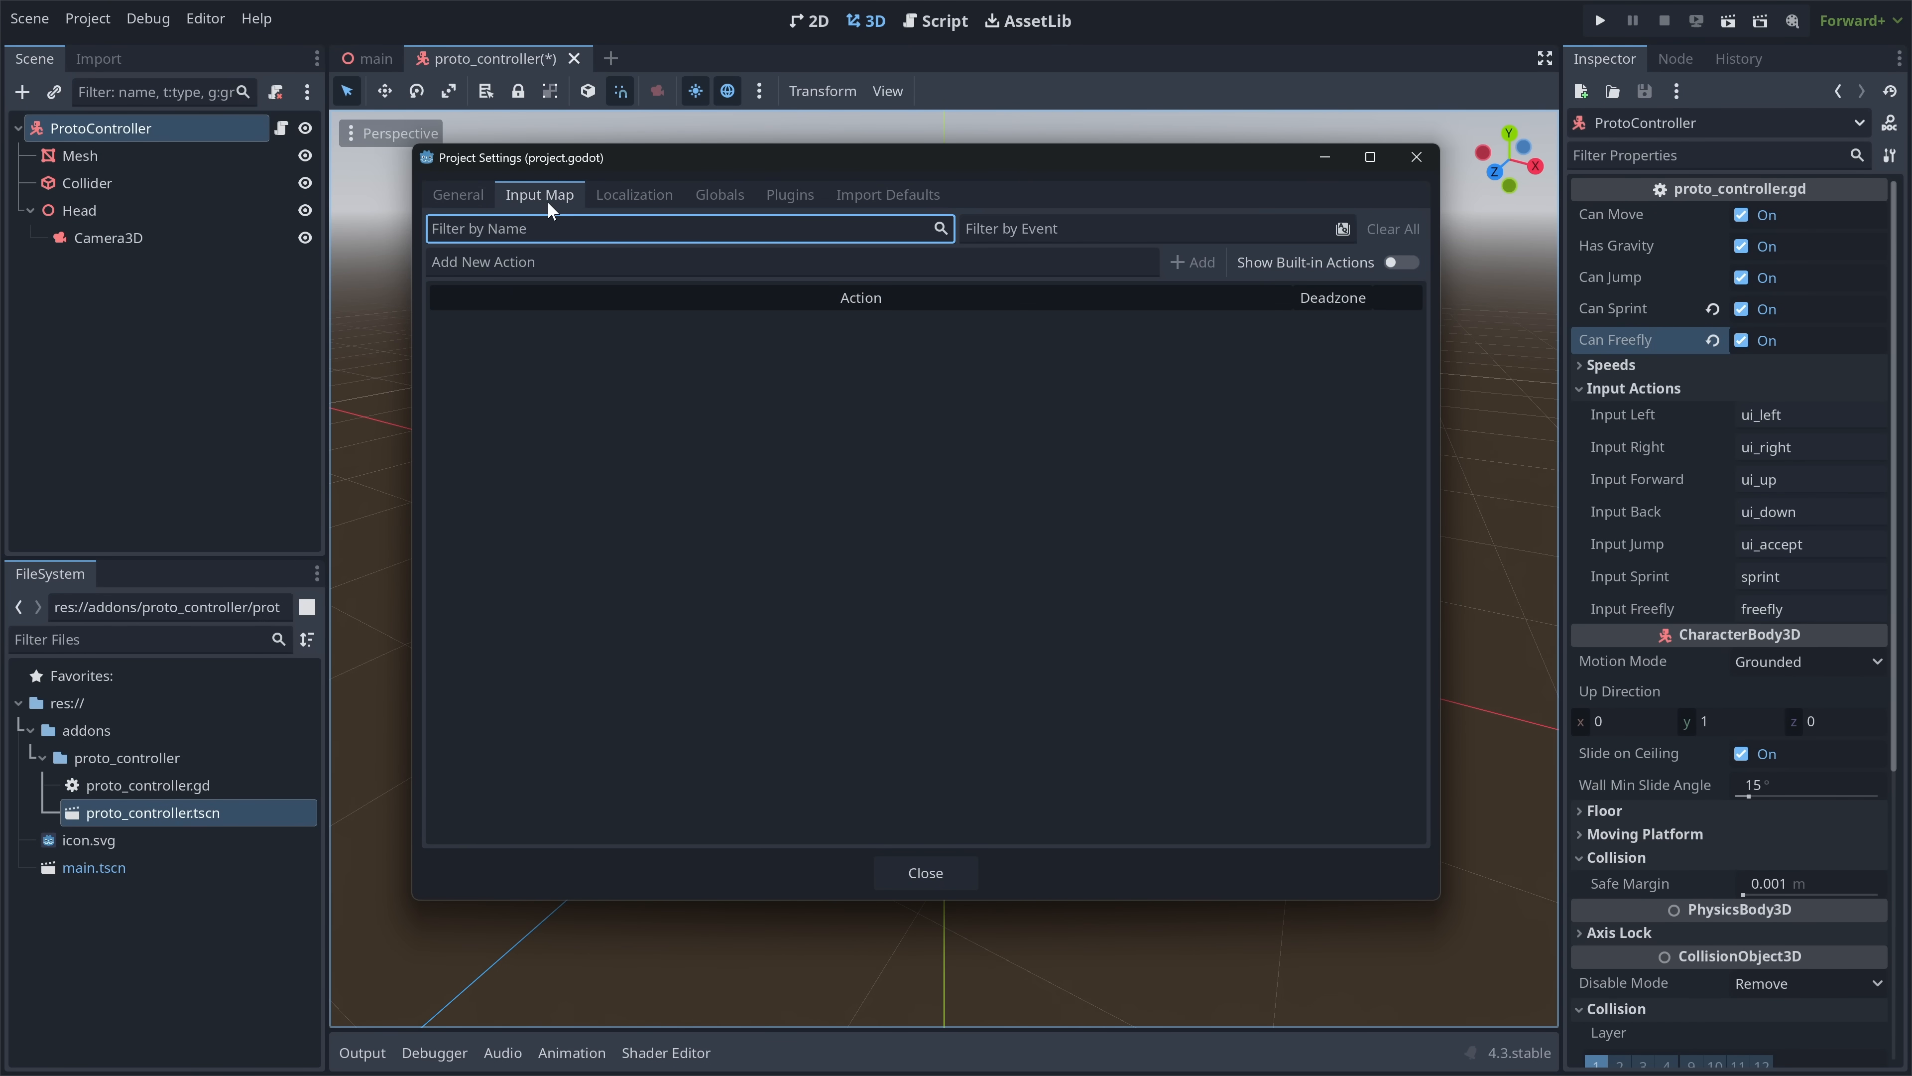
{"action": "left_click", "coordinate": [540, 260]}
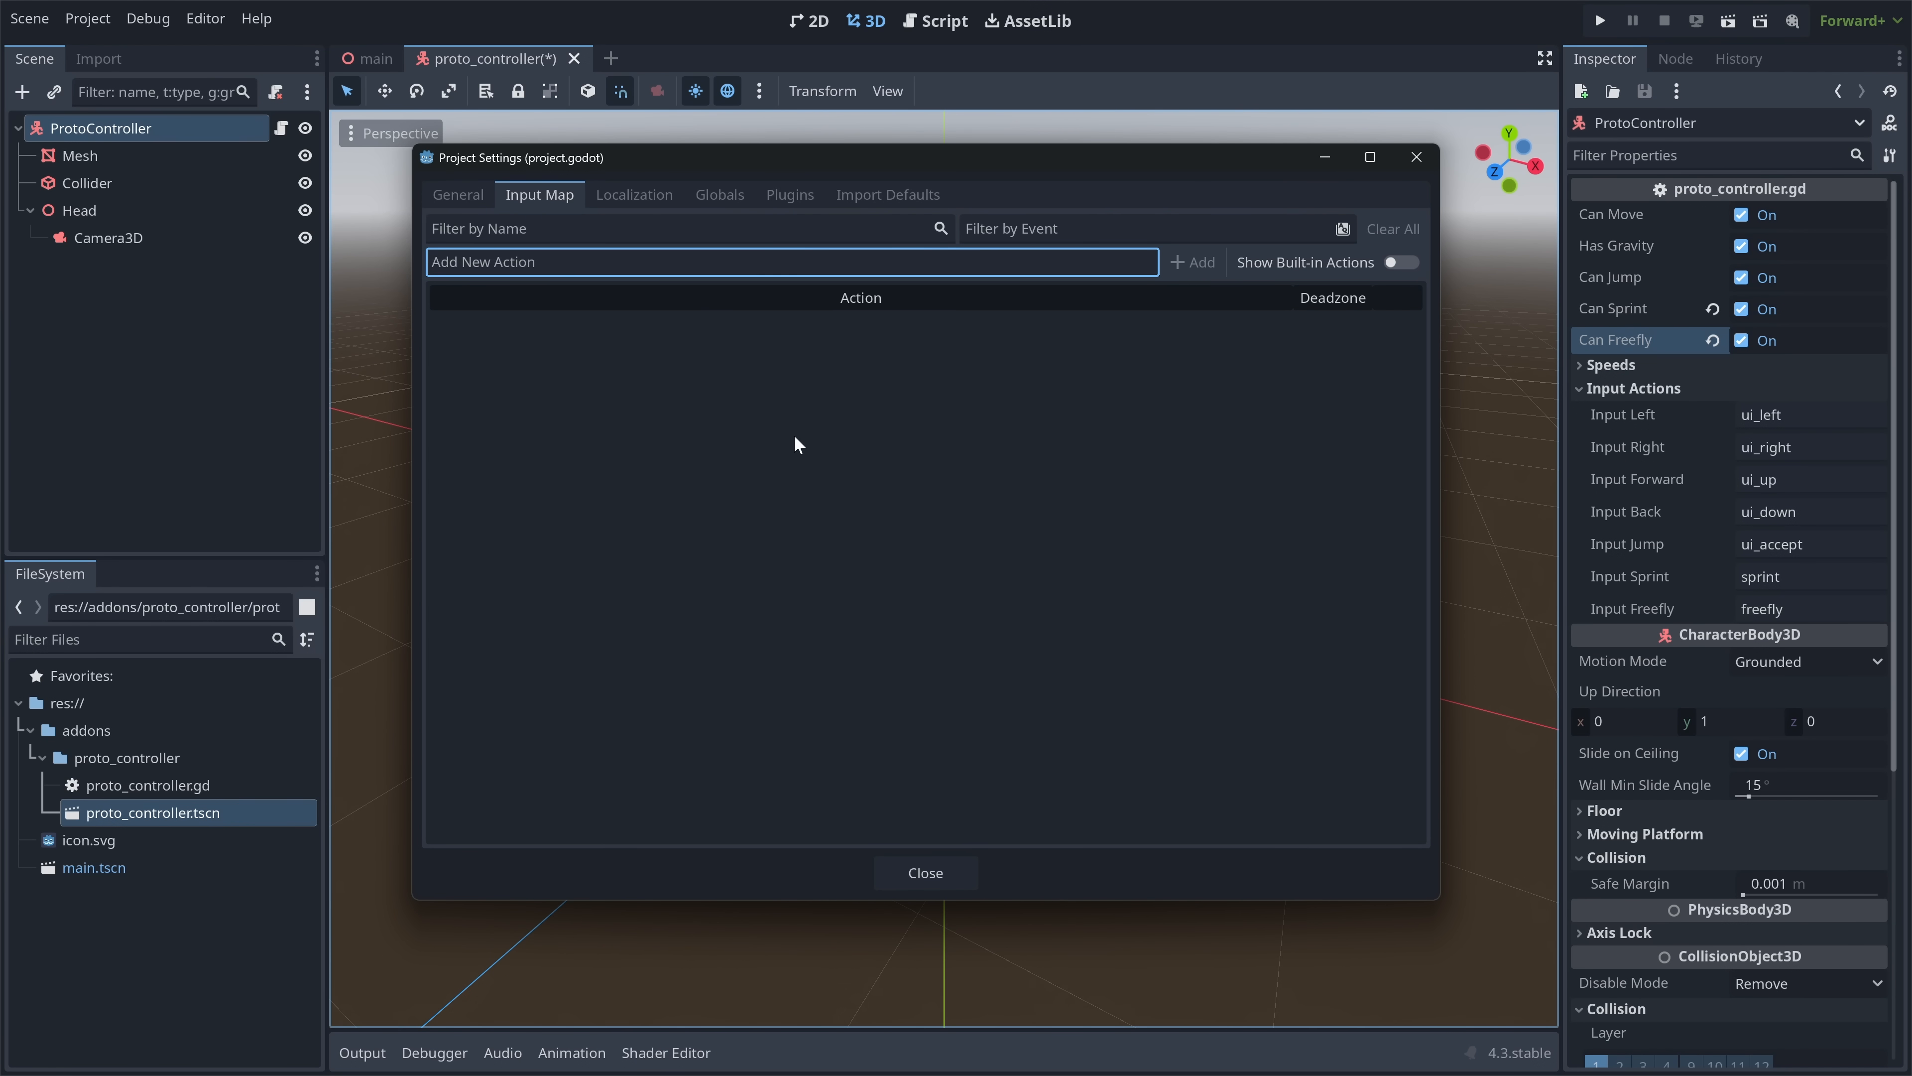
{"action": "type", "text": "move_left"}
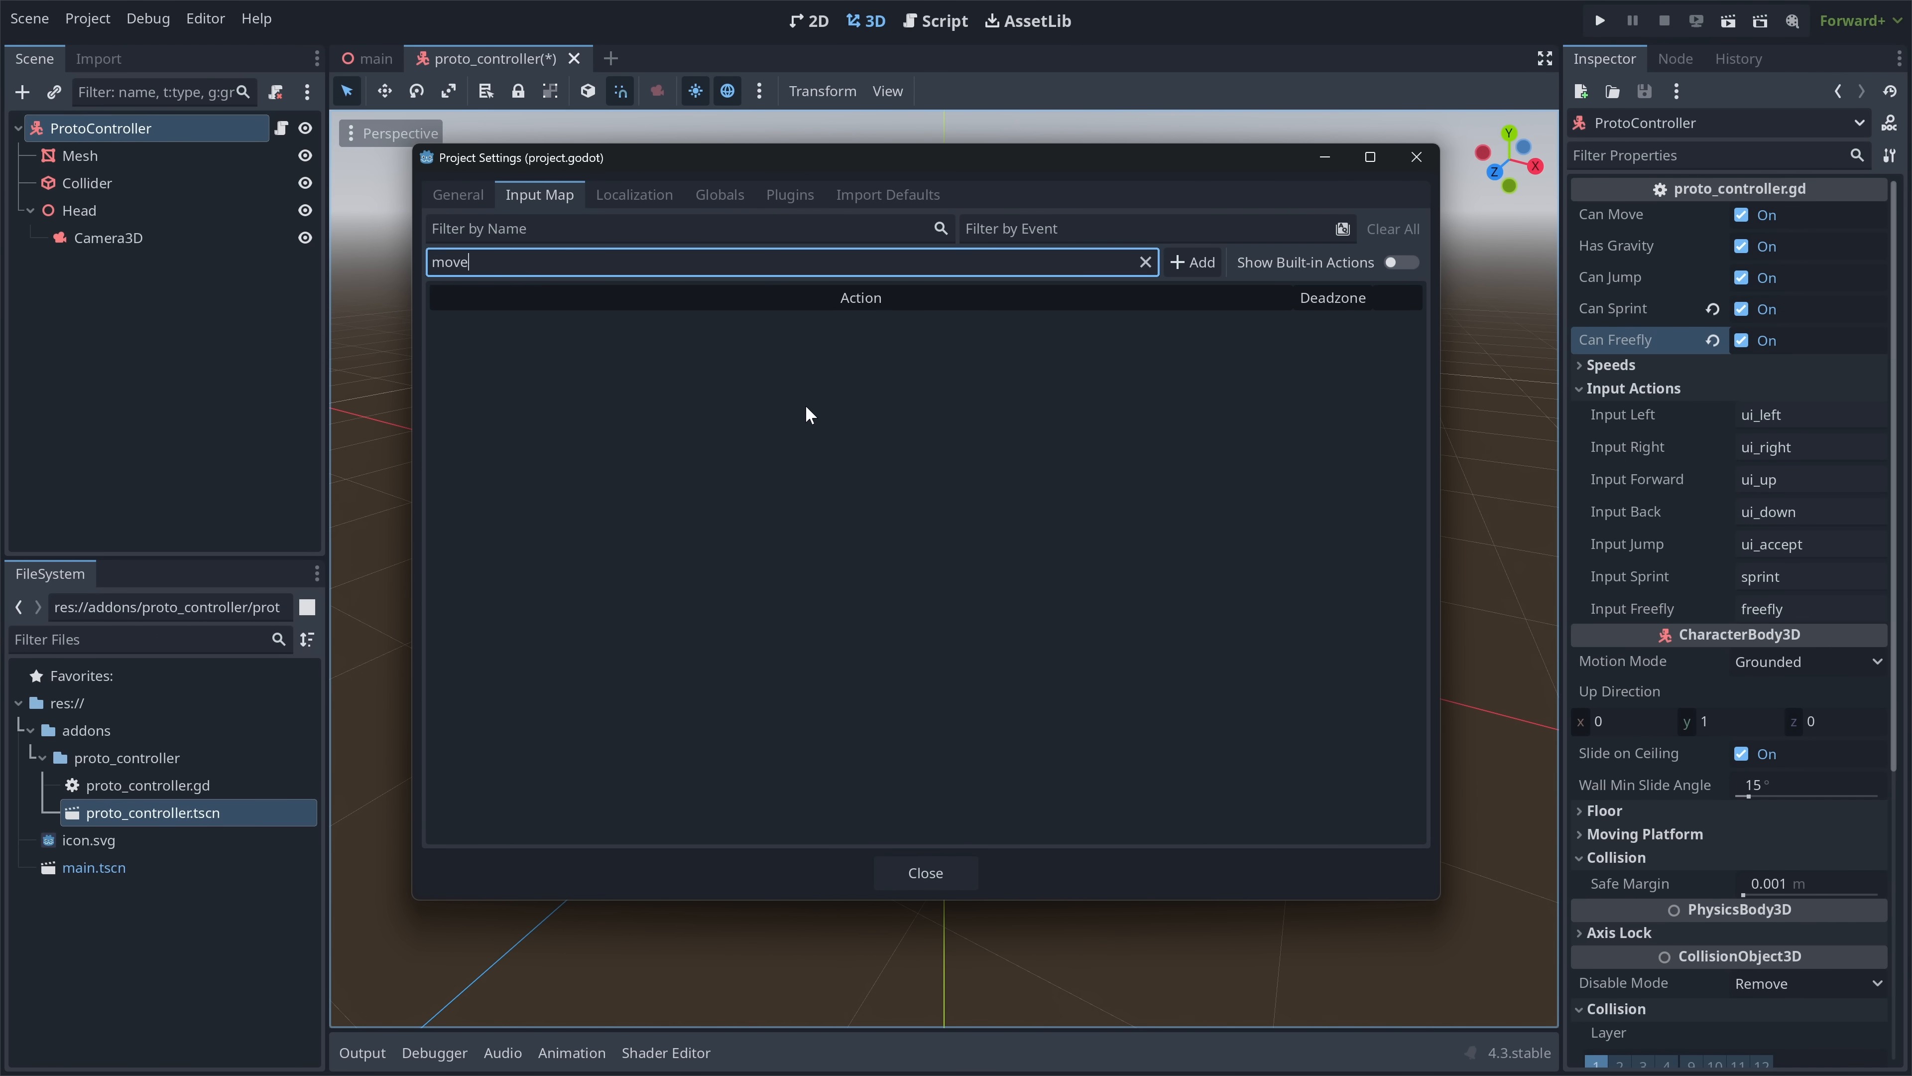
{"action": "key", "text": "Return"}
{"action": "type", "text": "move_right"}
{"action": "key", "text": "Return"}
{"action": "type", "text": "move_up"}
{"action": "key", "text": "Return"}
{"action": "type", "text": "move_down"}
{"action": "key", "text": "Return"}
- Add the input actions jump, sprint and freefly to the project's input map
{"action": "type", "text": "jump"}
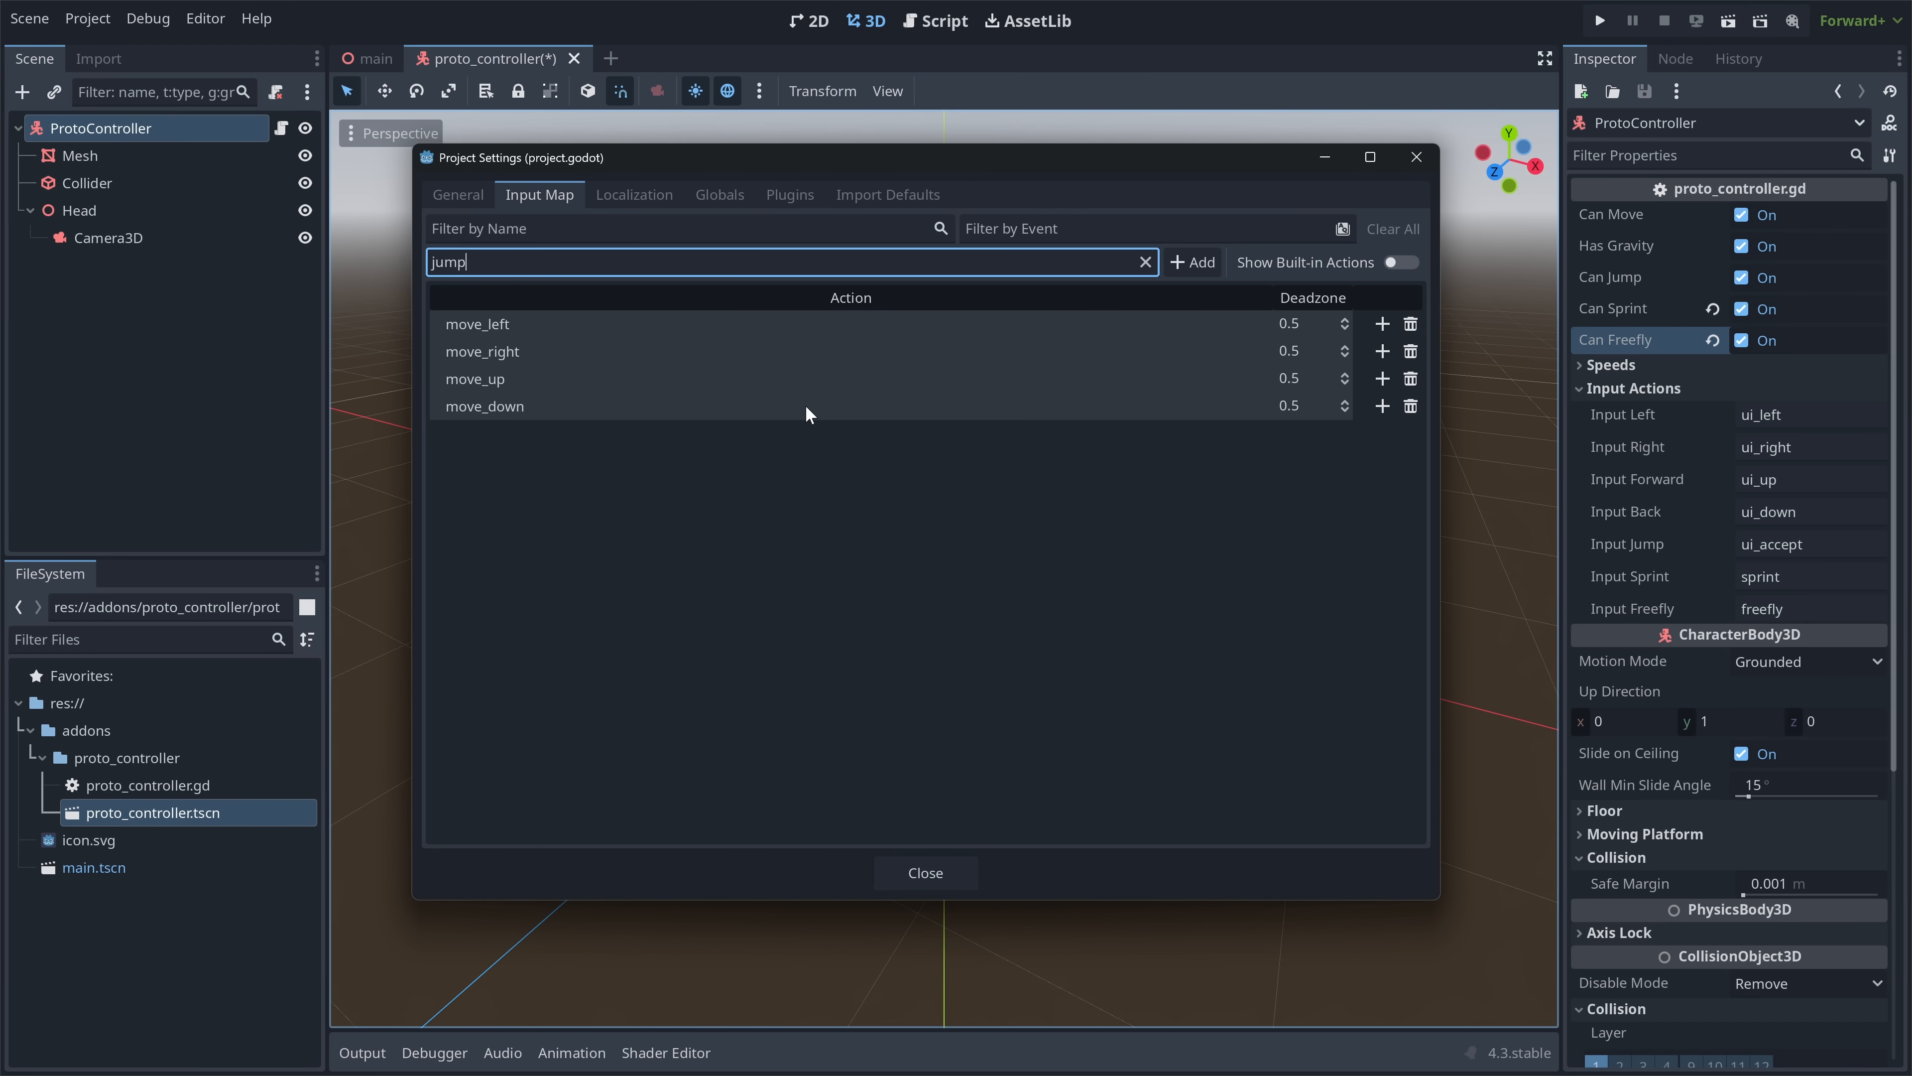
{"action": "key", "text": "Return"}
{"action": "type", "text": "sprint"}
{"action": "key", "text": "Return"}
{"action": "type", "text": "freefly"}
{"action": "key", "text": "Return"}
{"action": "left_click", "coordinate": [948, 632]}
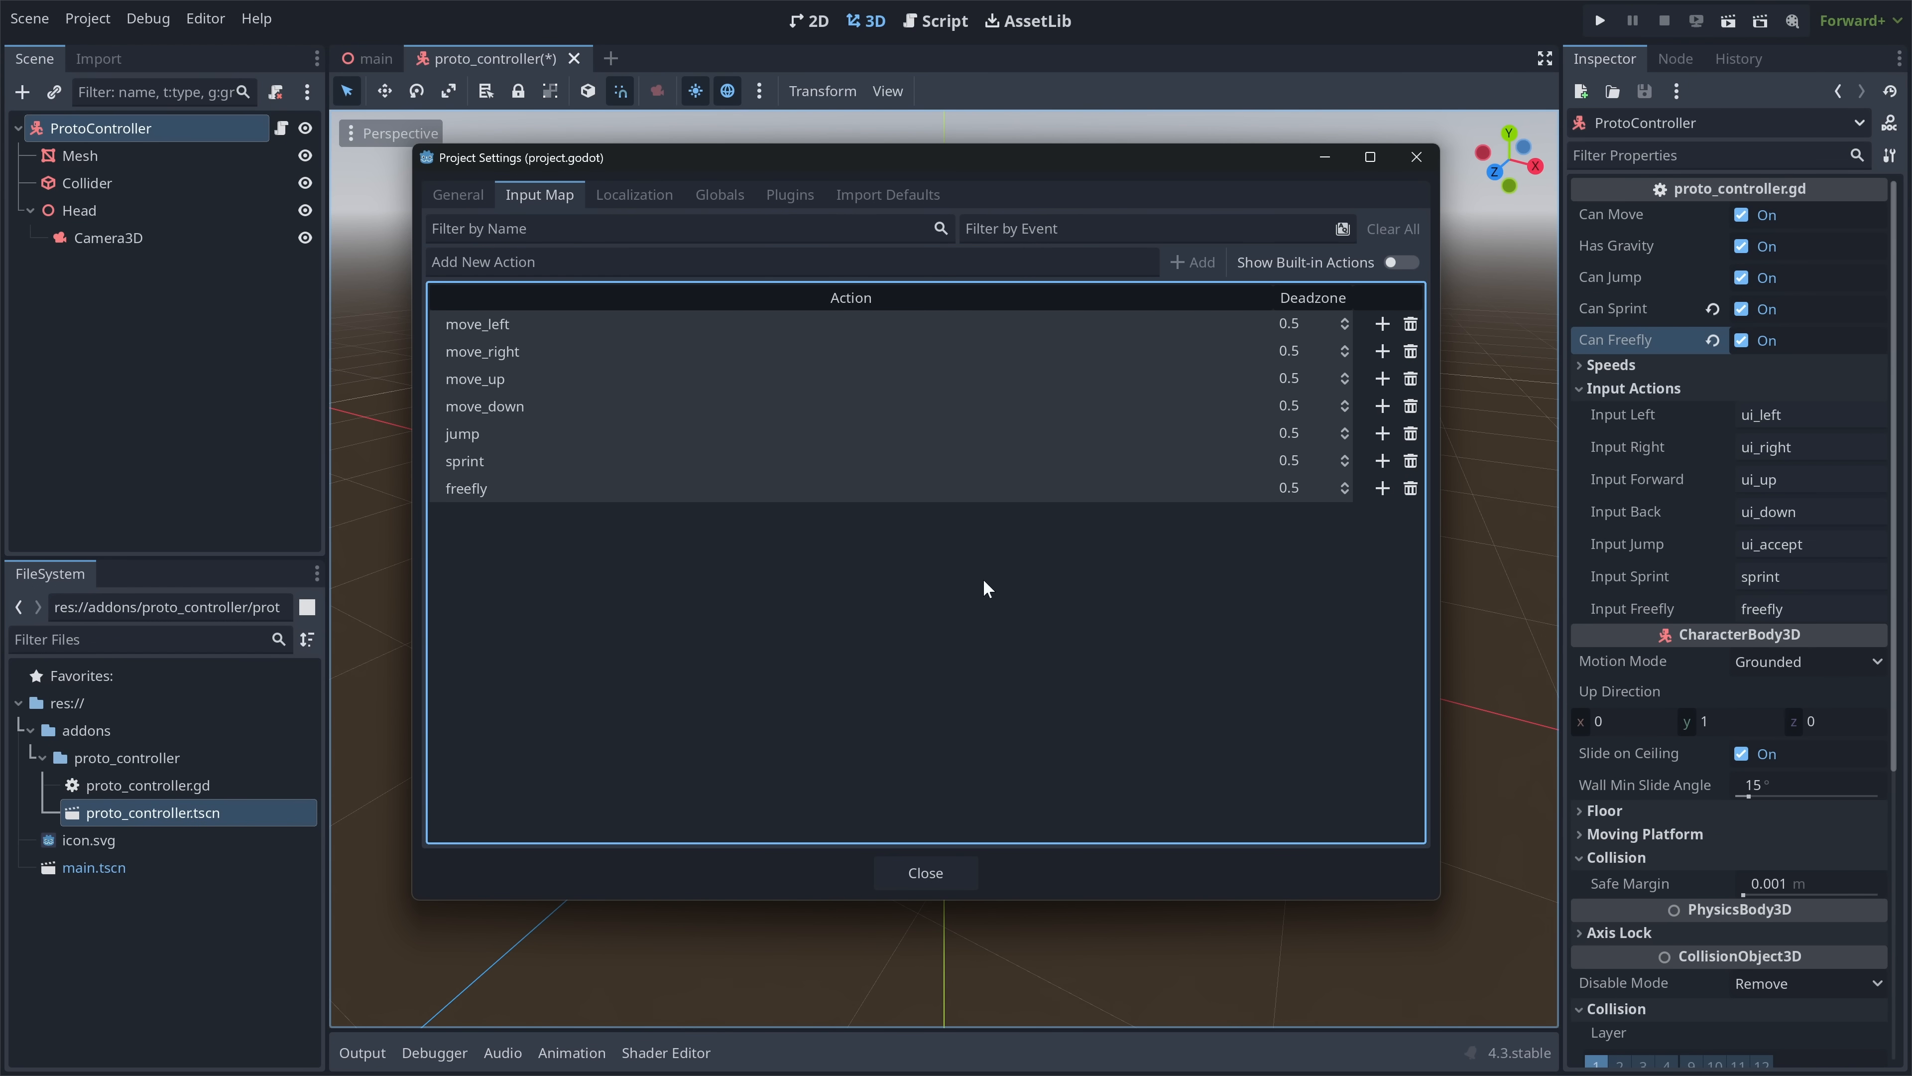
- Bind the physical keys A to move_left, D to move_right, W to move_up and S to move_down
{"action": "left_click", "coordinate": [1382, 323]}
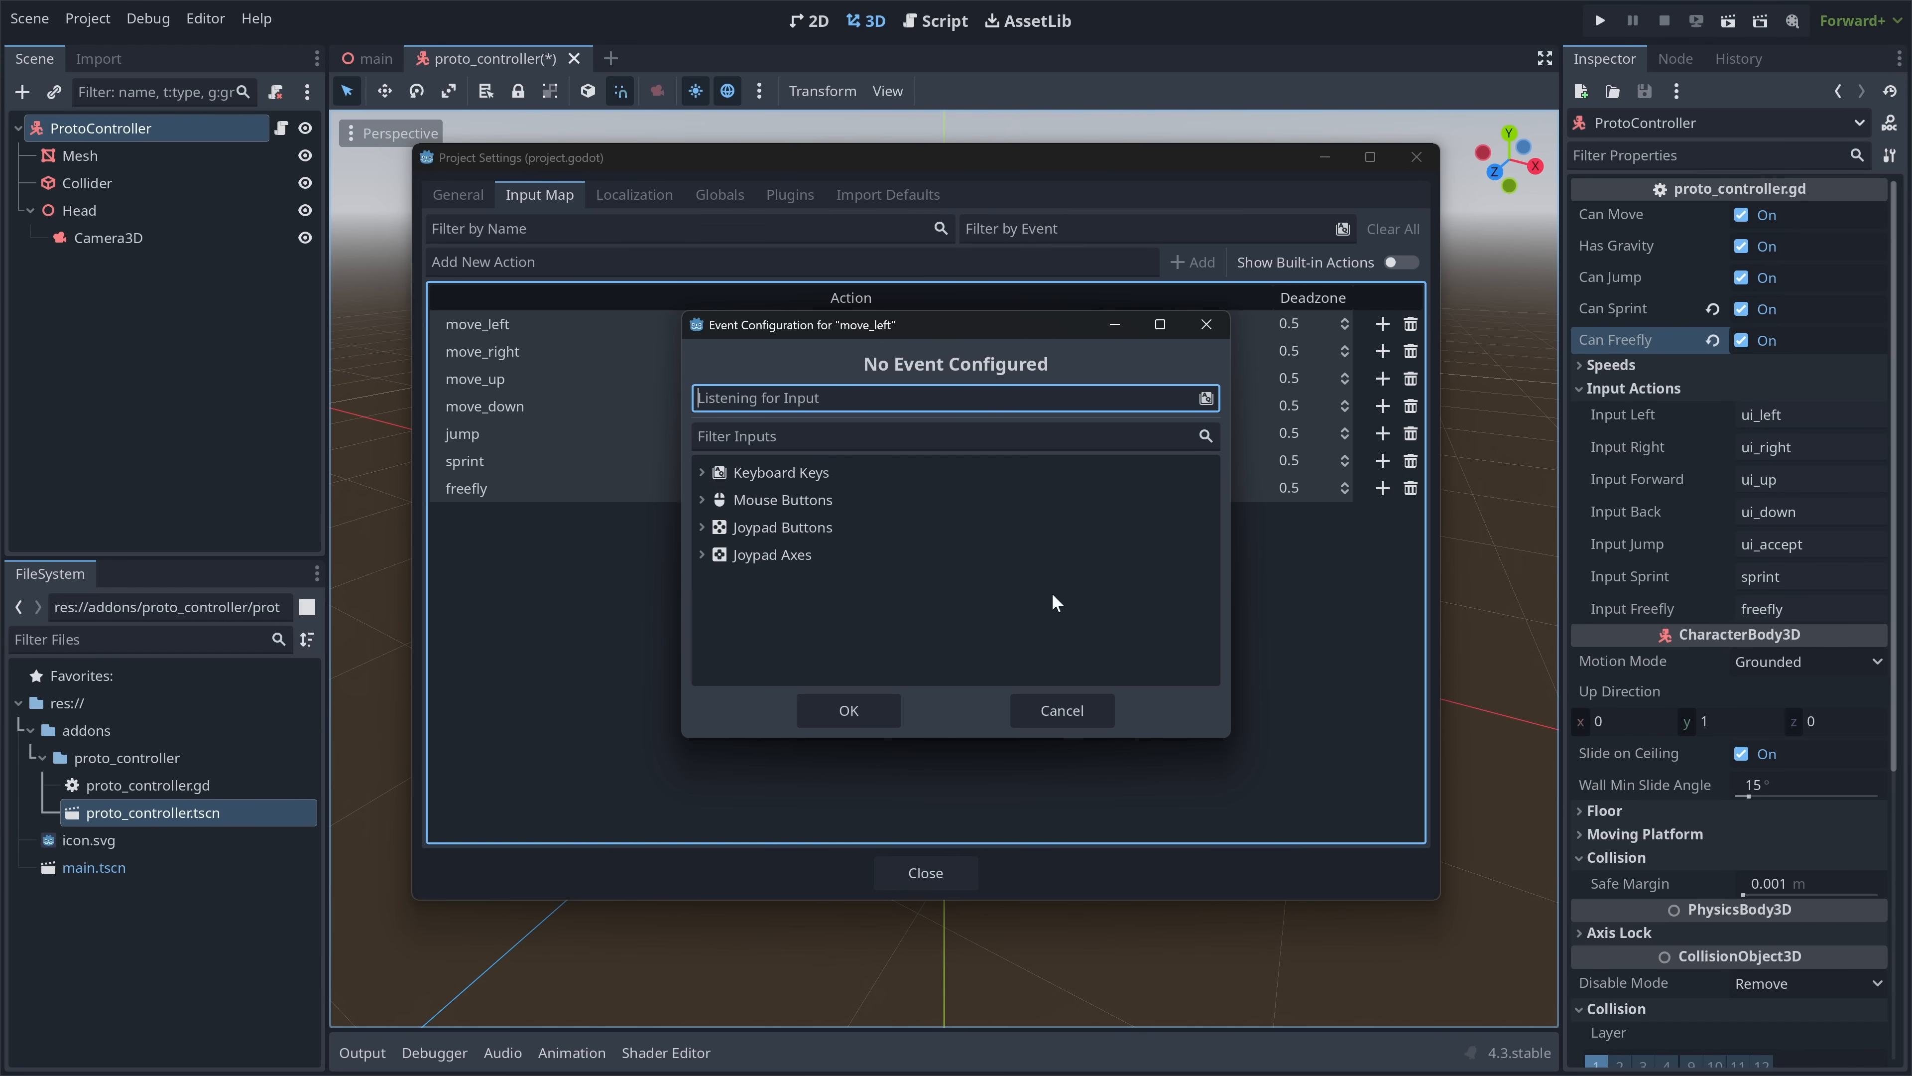
{"action": "key", "text": "a"}
{"action": "left_click", "coordinate": [850, 711]}
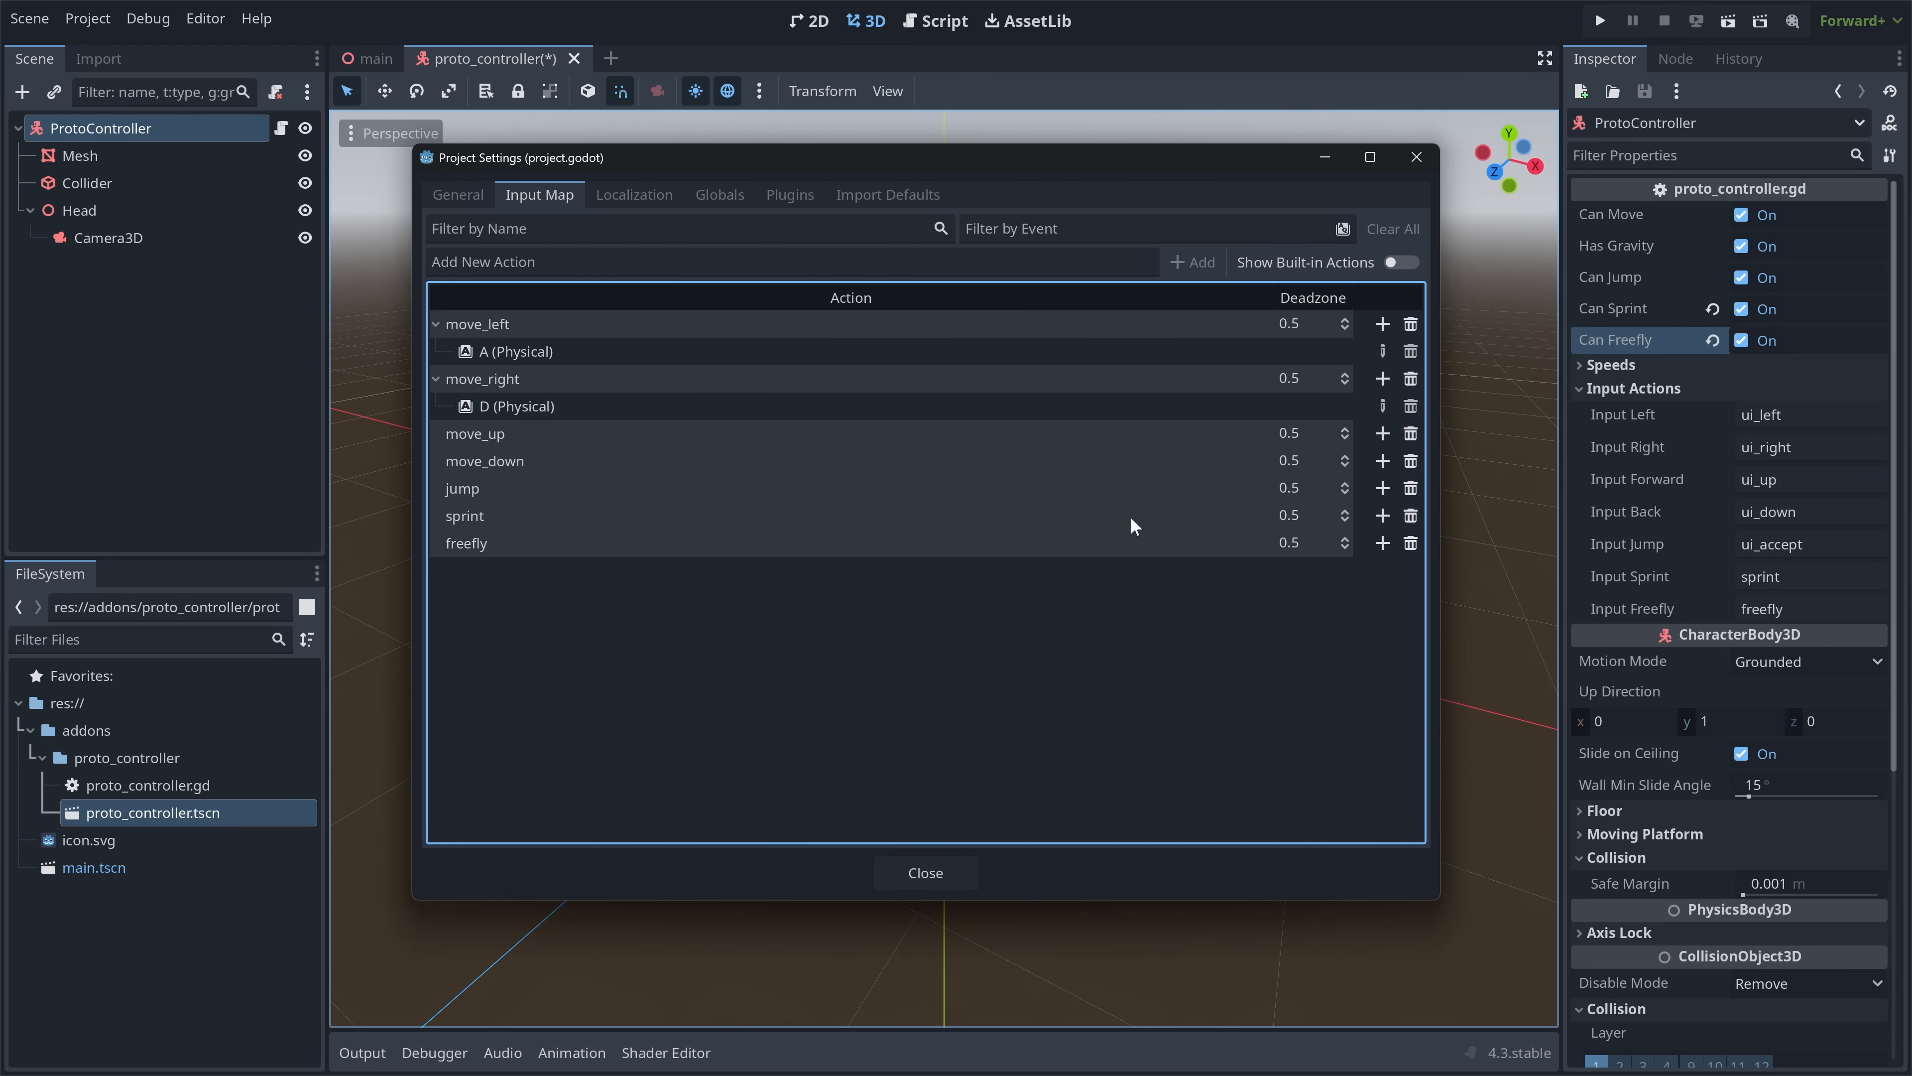
{"action": "left_click", "coordinate": [1382, 433]}
{"action": "key", "text": "w"}
{"action": "left_click", "coordinate": [850, 711]}
- Bind the physical keys Space to jump, Shift to sprint and QuoteLeft to freefly
{"action": "left_click", "coordinate": [1382, 543]}
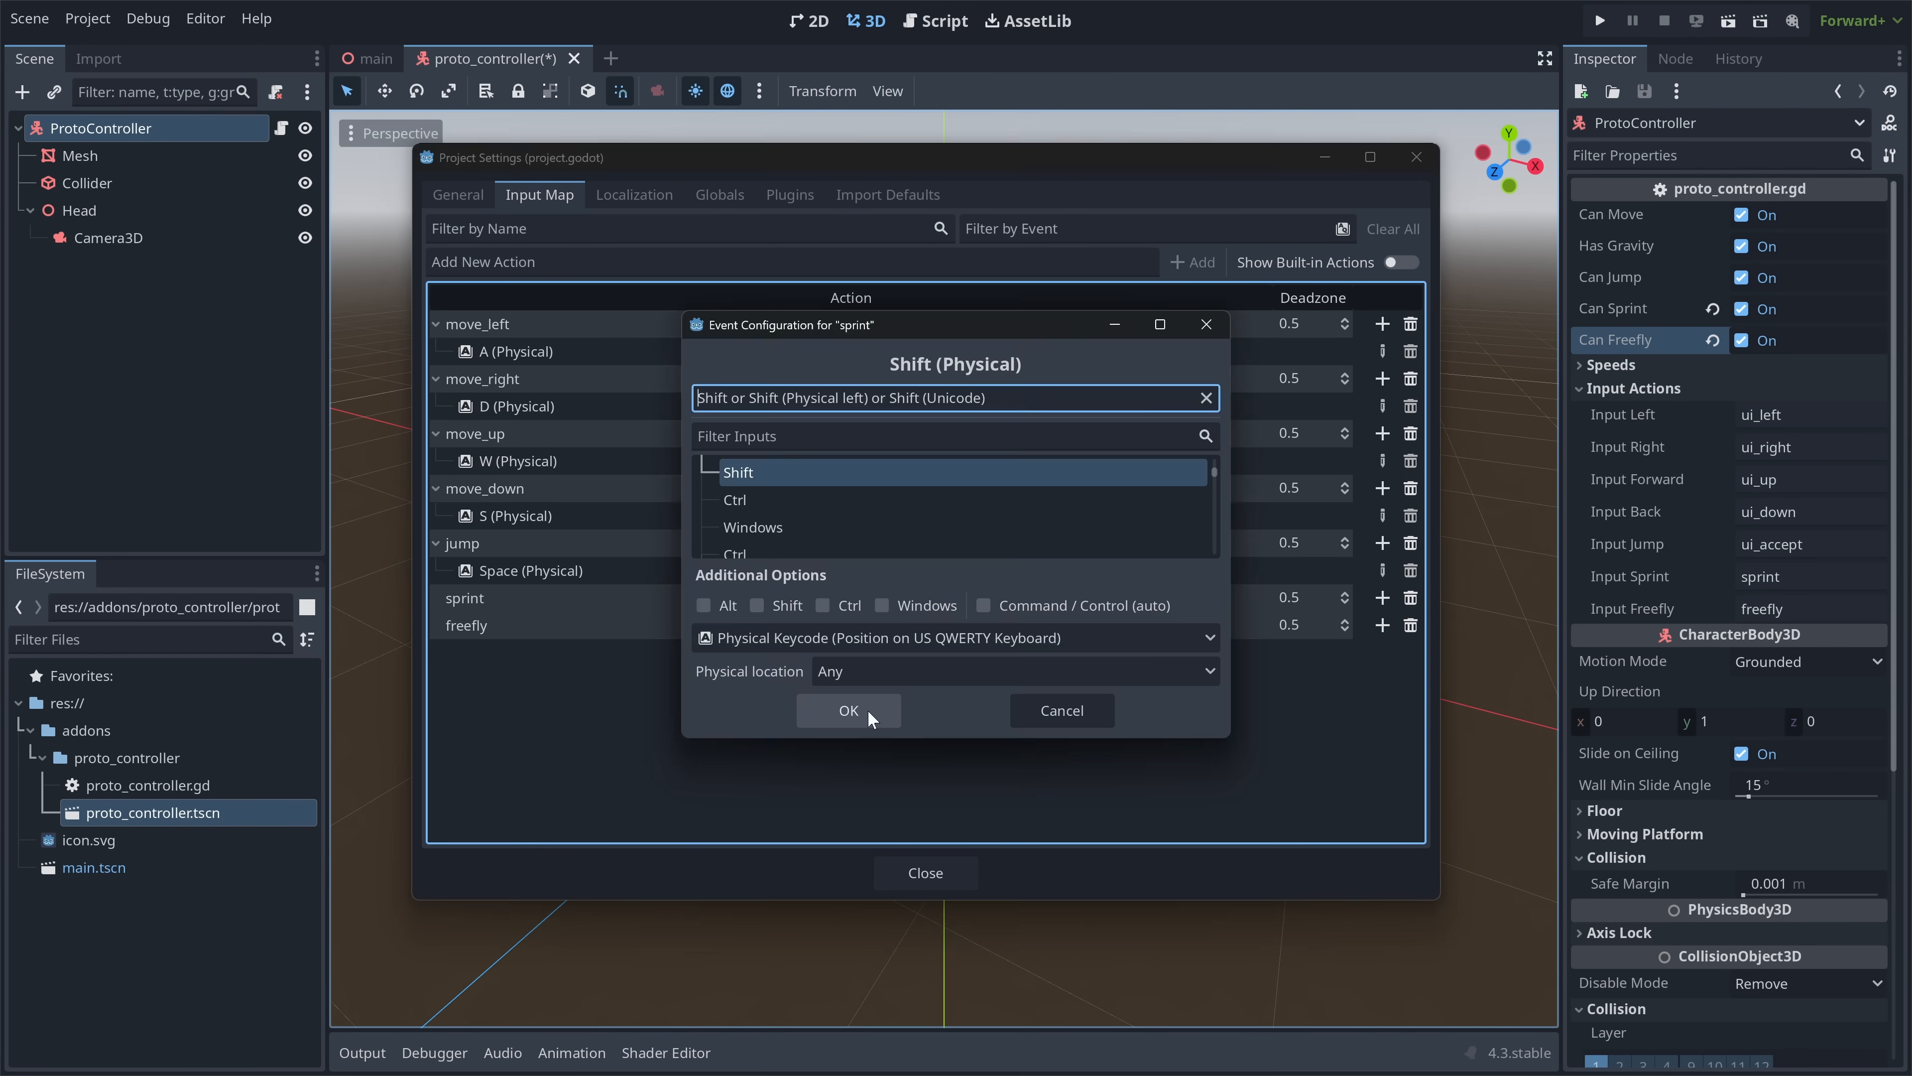
{"action": "left_click", "coordinate": [865, 711]}
{"action": "left_click", "coordinate": [1382, 652]}
{"action": "key", "text": "grave"}
{"action": "left_click", "coordinate": [854, 711]}
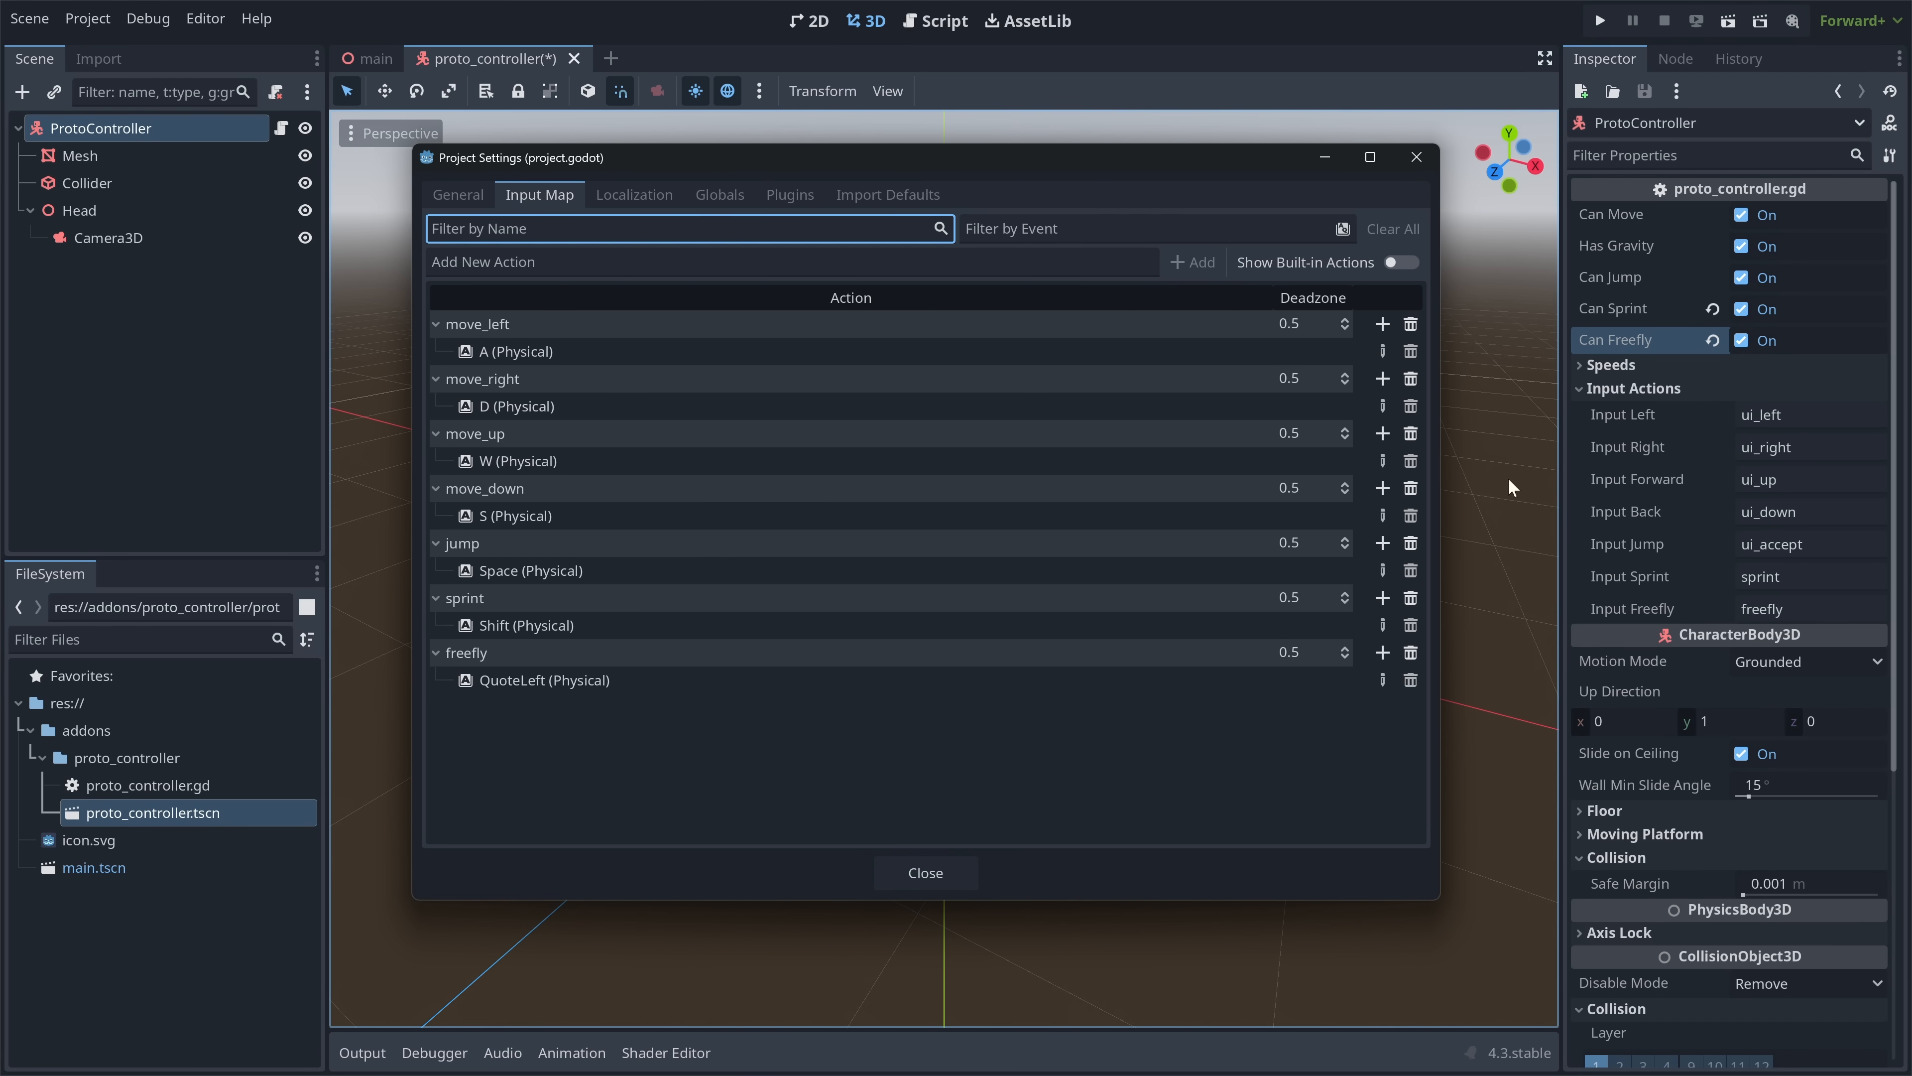
- Set the ProtoController's left, right, forward, back and jump inputs to move_left, move_right, move_up, move_down and jump
{"action": "left_click", "coordinate": [1795, 414]}
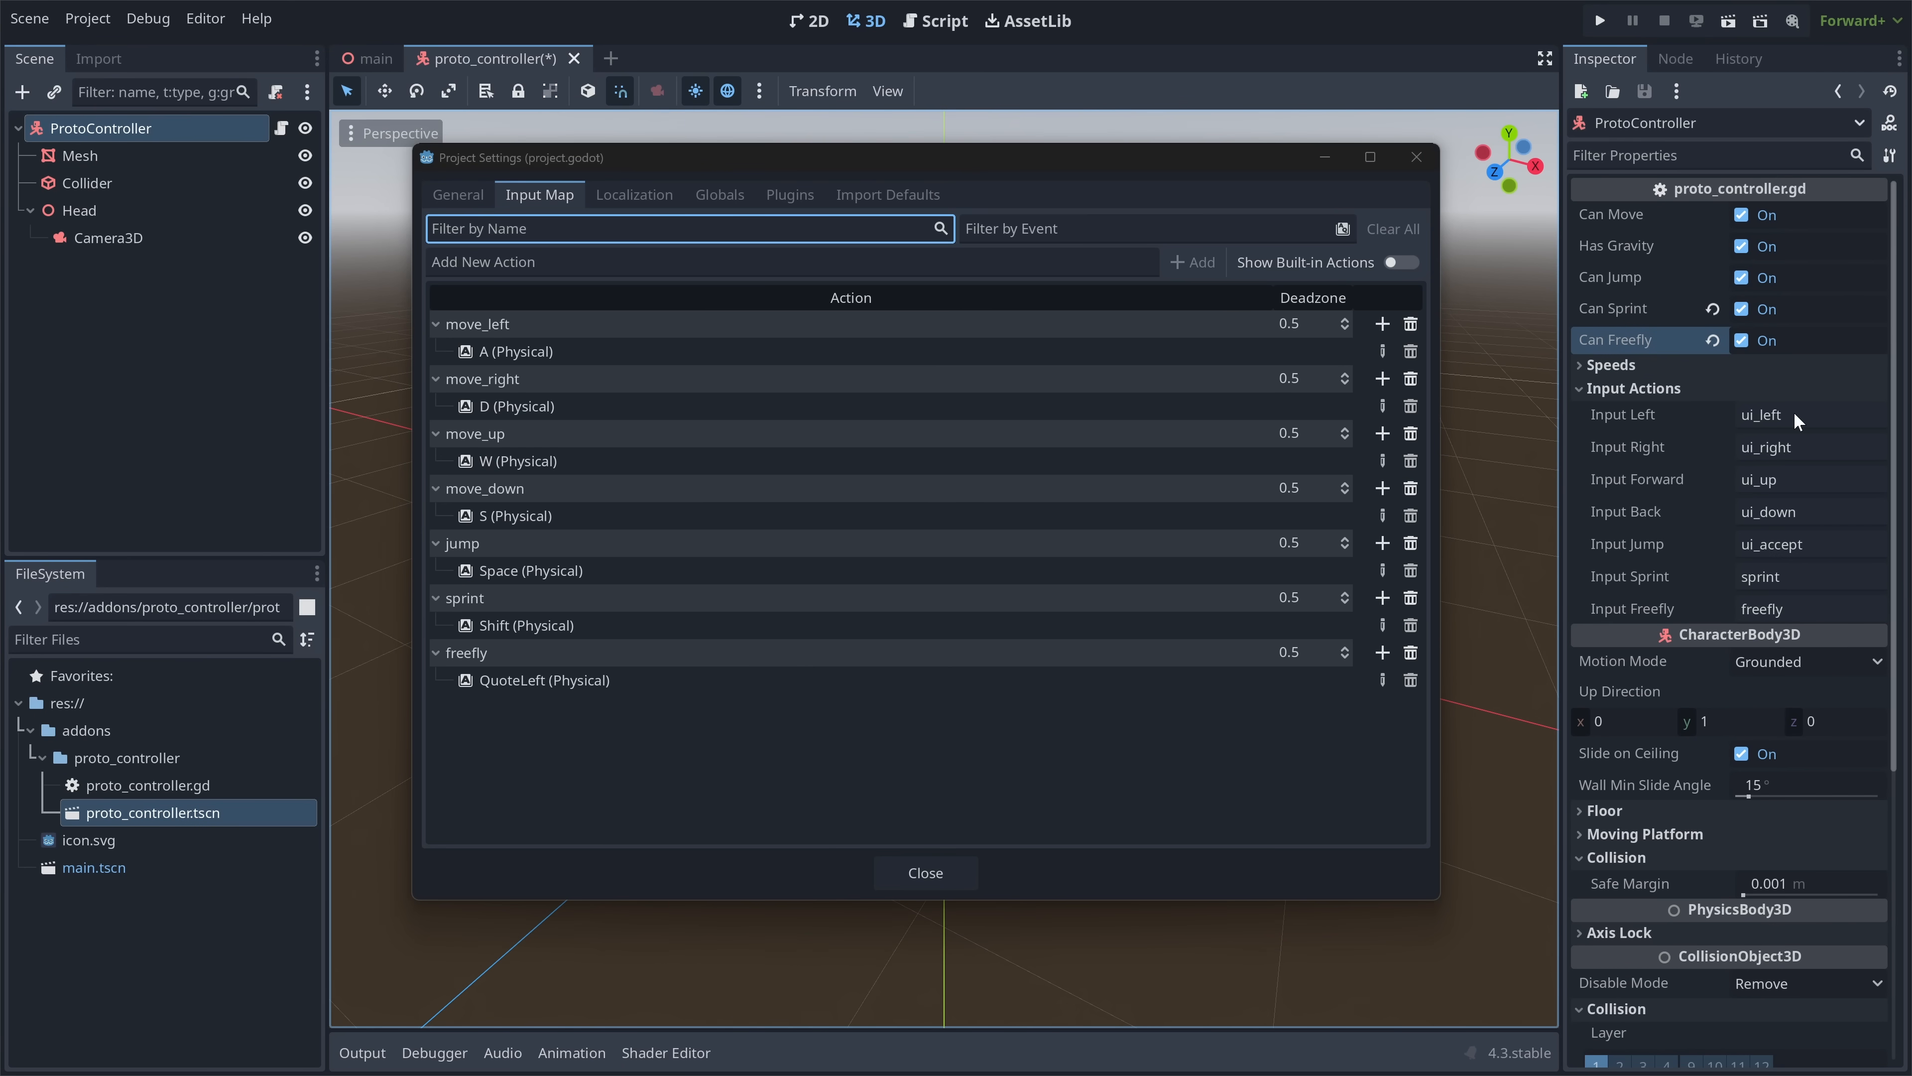
{"action": "left_click", "coordinate": [936, 872]}
{"action": "double_click", "coordinate": [1835, 420]}
{"action": "type", "text": "move_left"}
{"action": "key", "text": "Tab"}
{"action": "type", "text": "move_right"}
{"action": "key", "text": "Tab"}
{"action": "type", "text": "move_up"}
{"action": "key", "text": "Tab"}
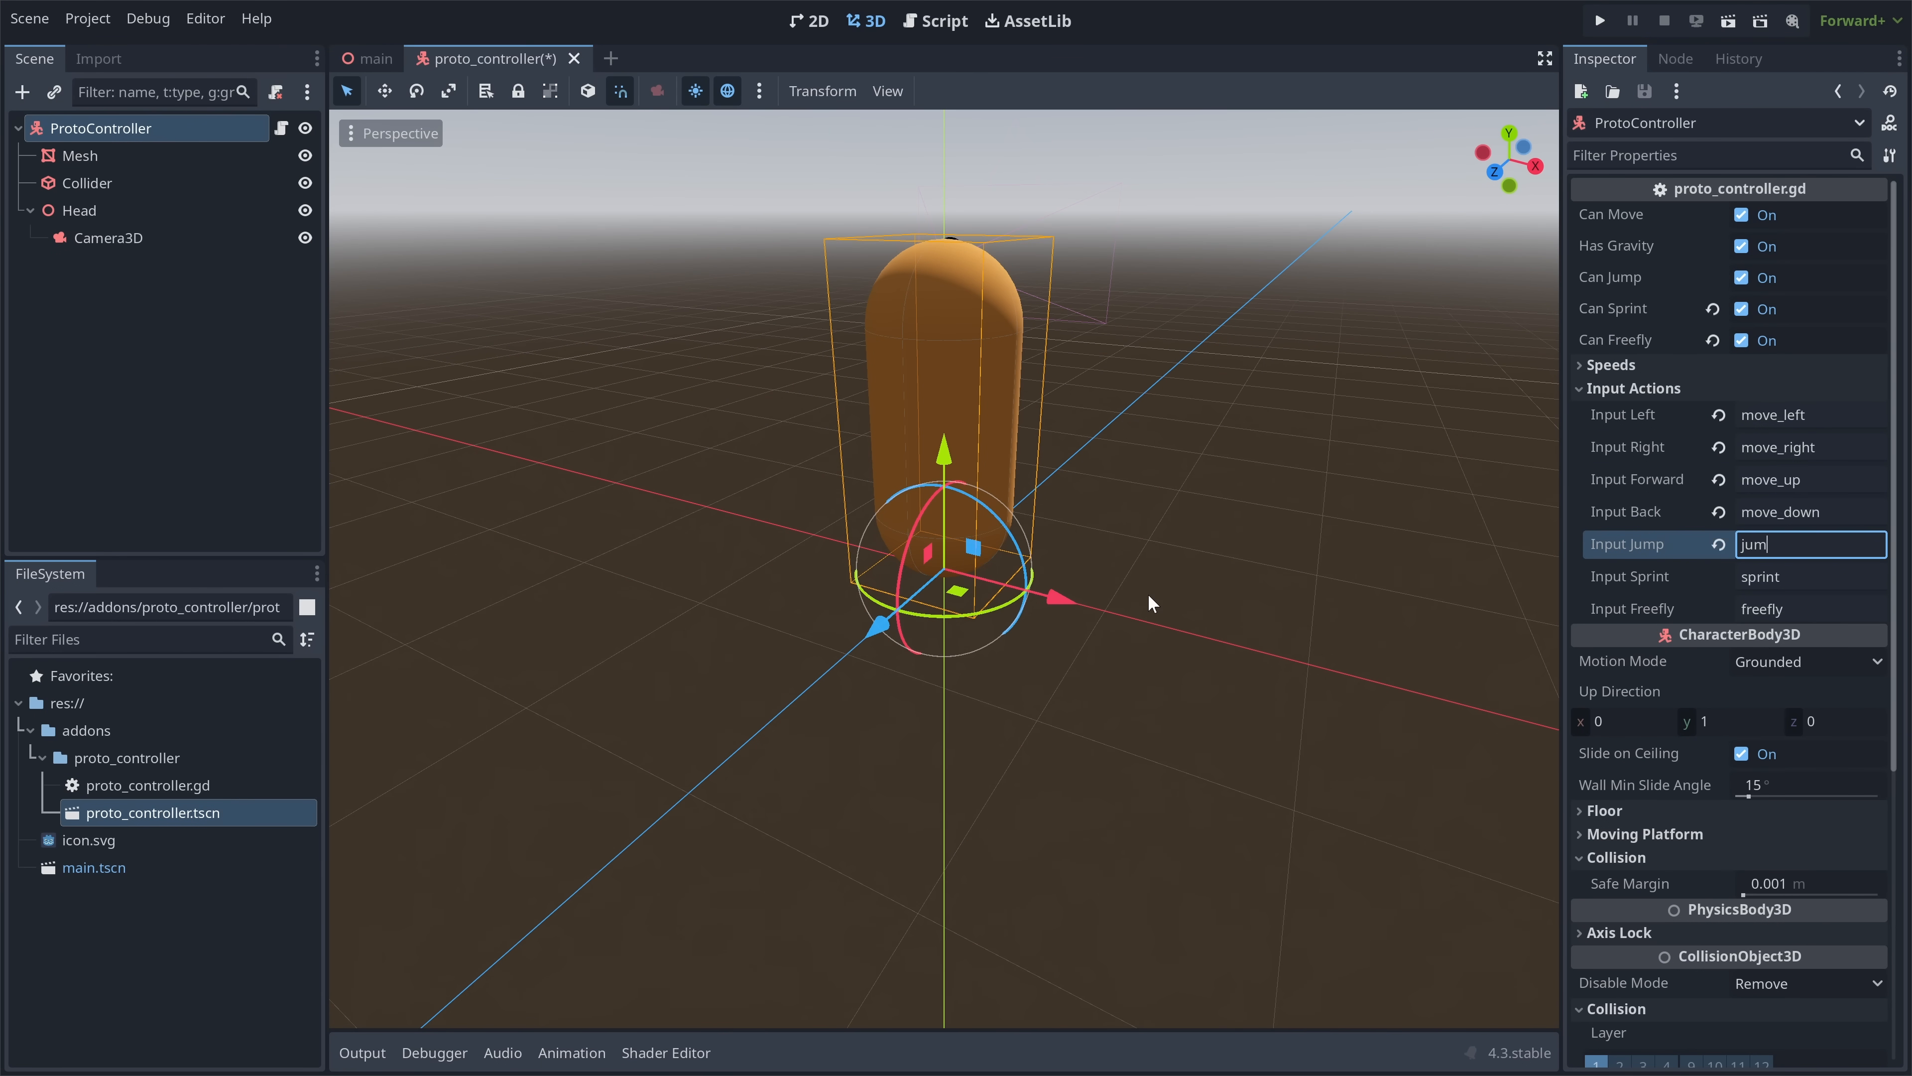
{"action": "type", "text": "p"}
- Run the game to test moving and flying freely around the building, and return to the main scene
{"action": "key", "text": "F5"}
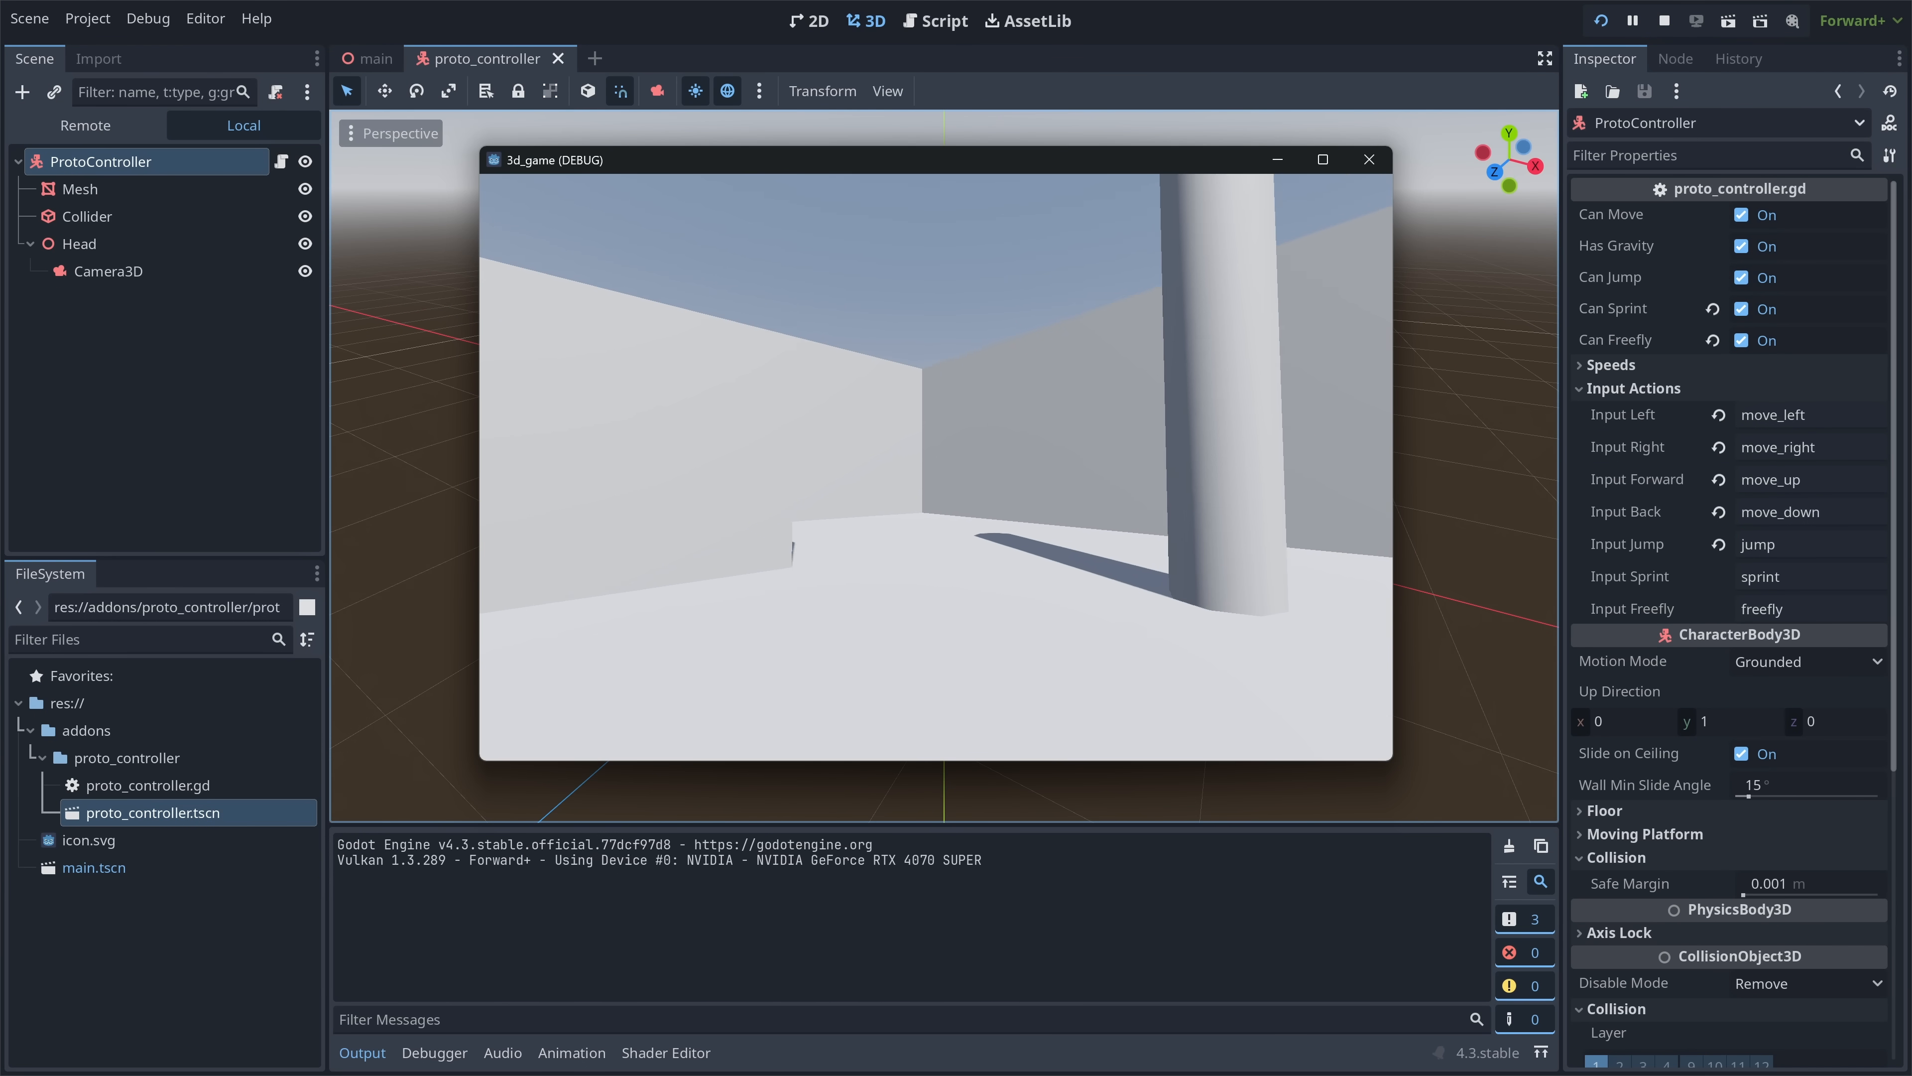
{"action": "key", "text": "w"}
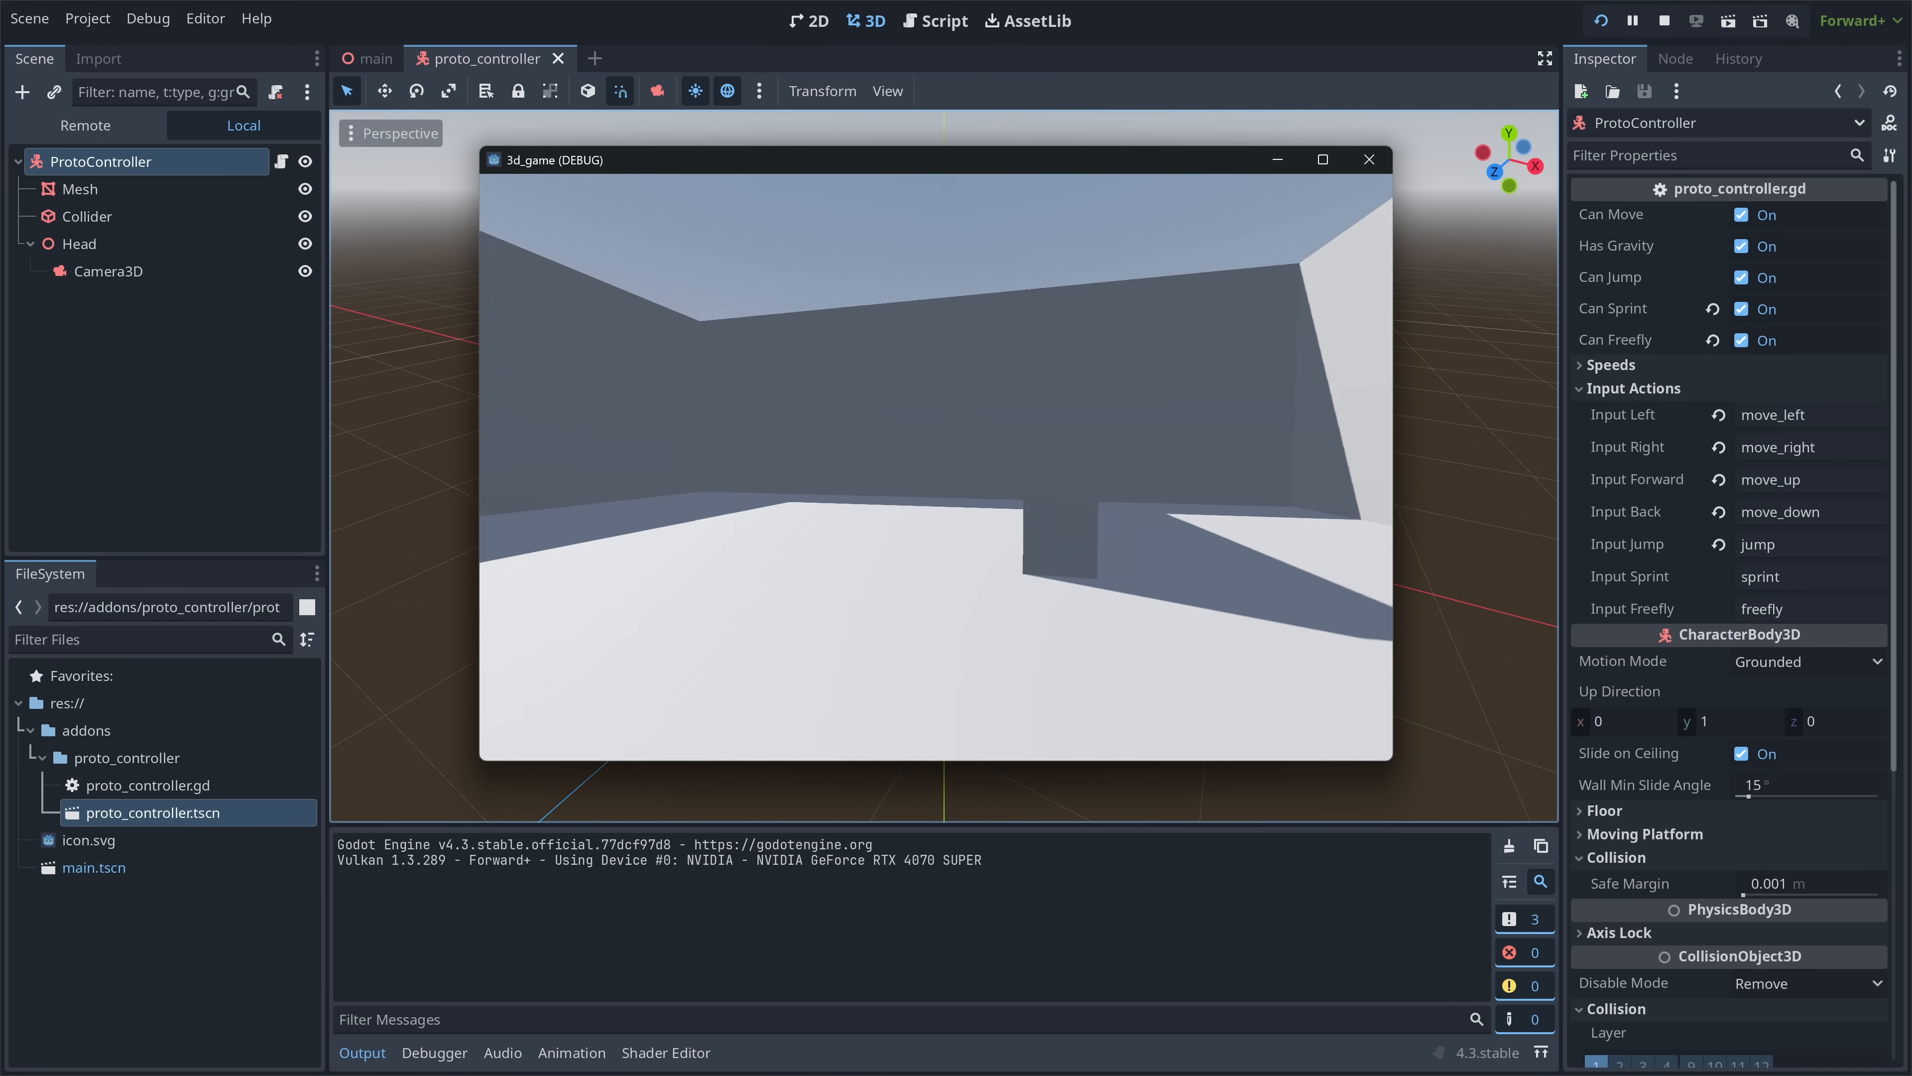
{"action": "key", "text": "w"}
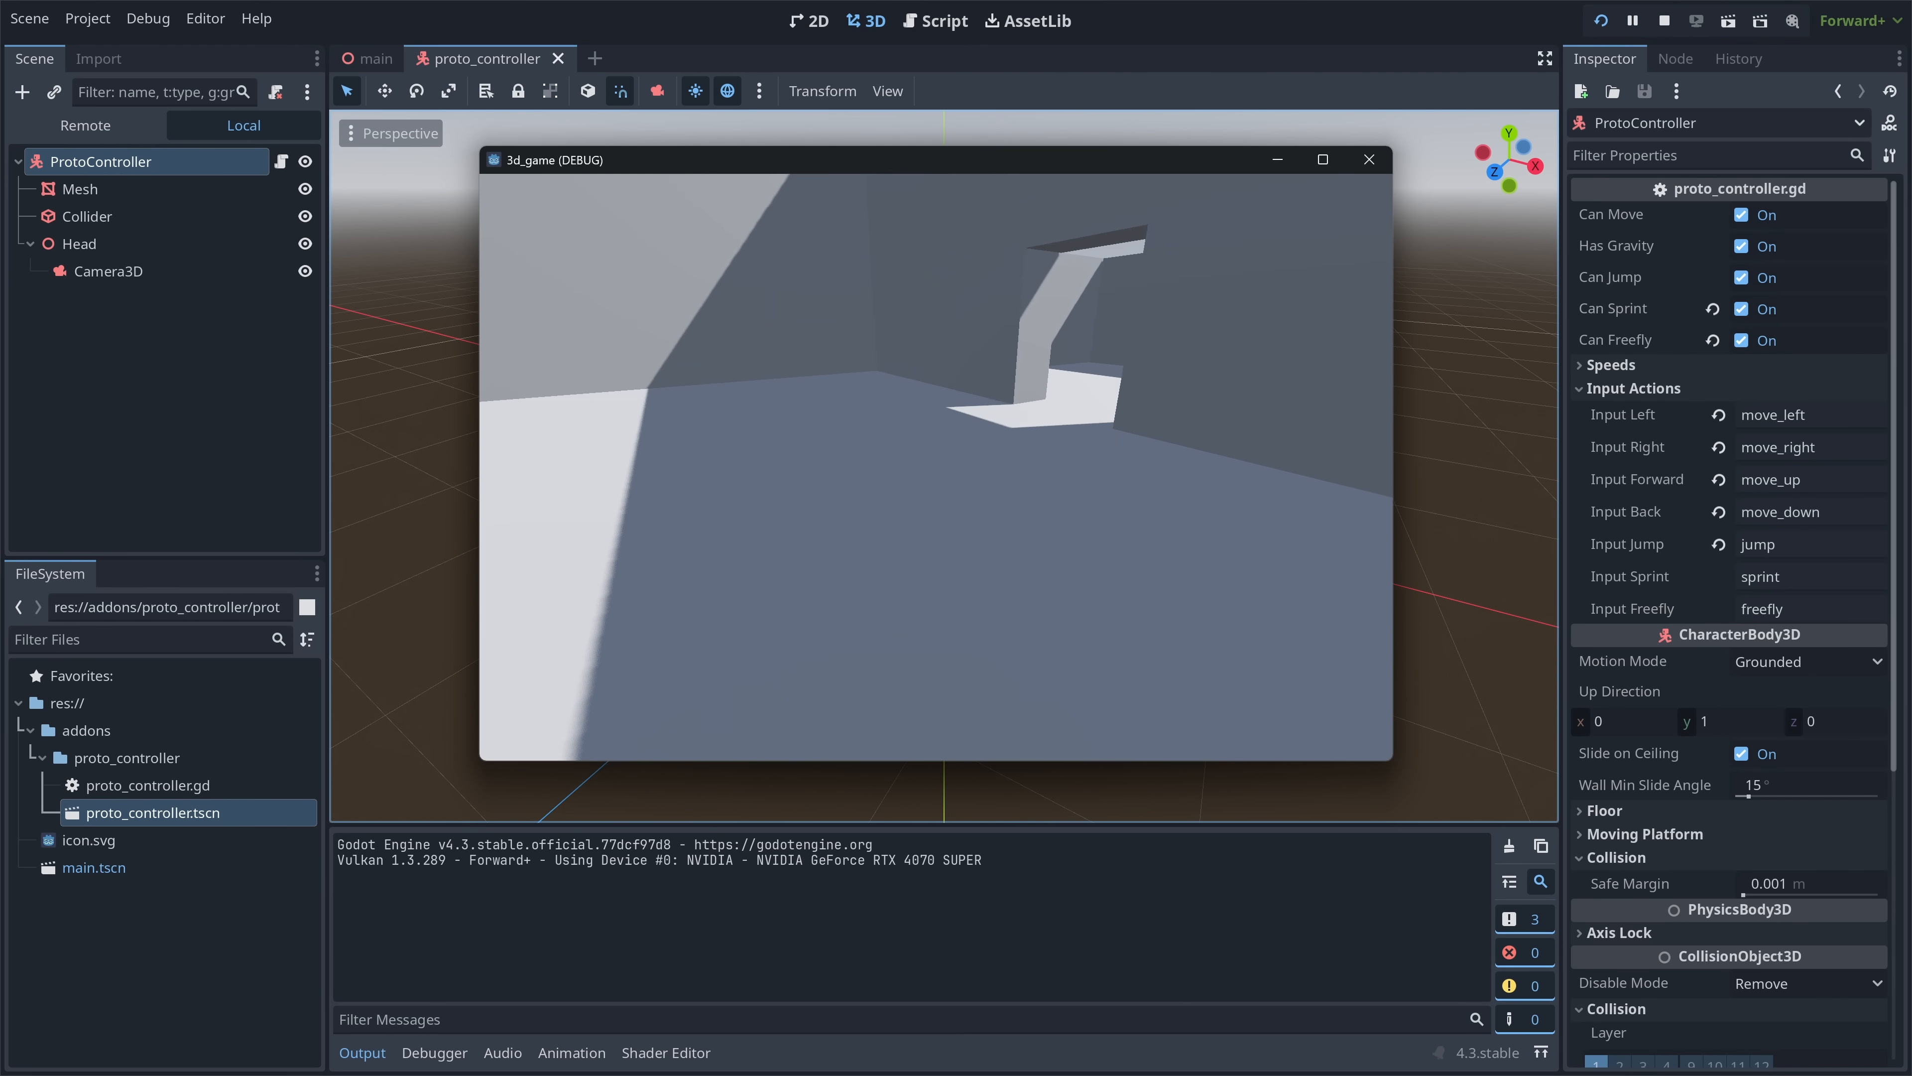
{"action": "key", "text": "s"}
{"action": "key", "text": "w"}
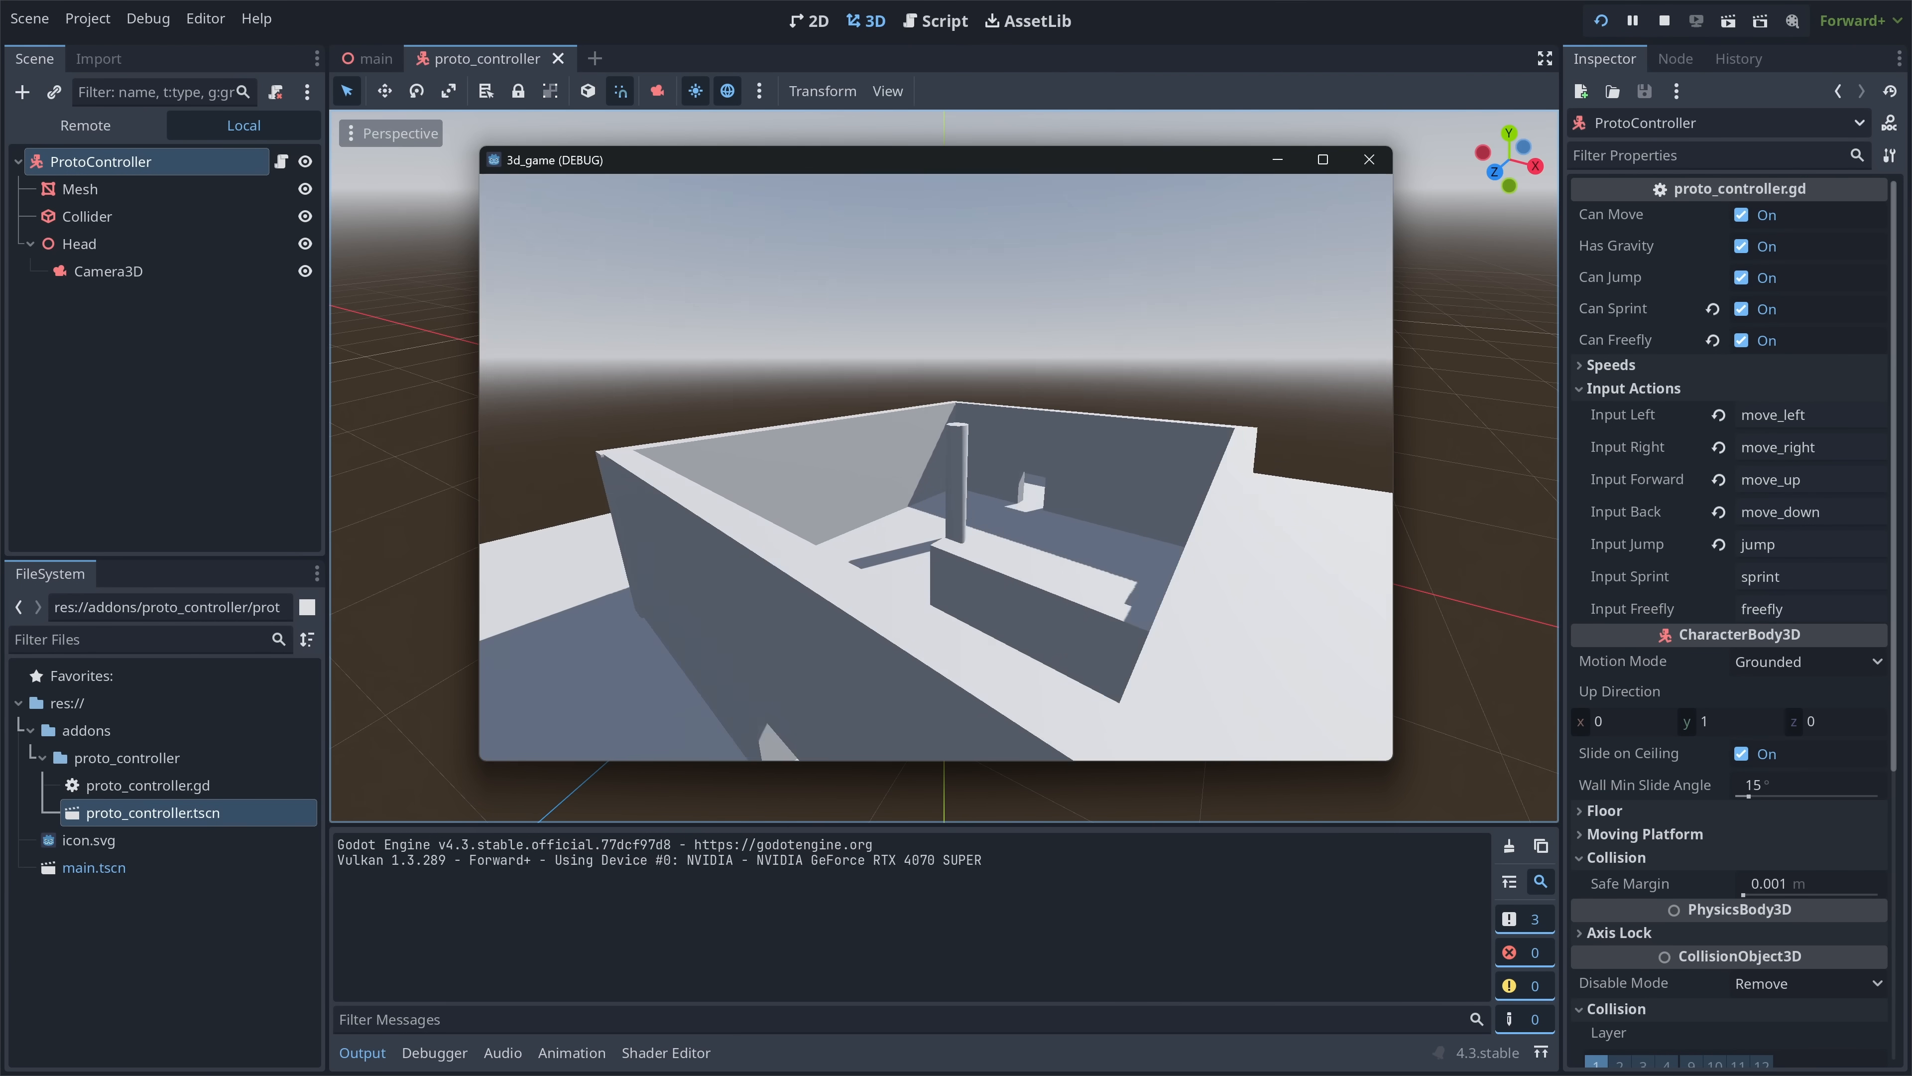
{"action": "key", "text": "w"}
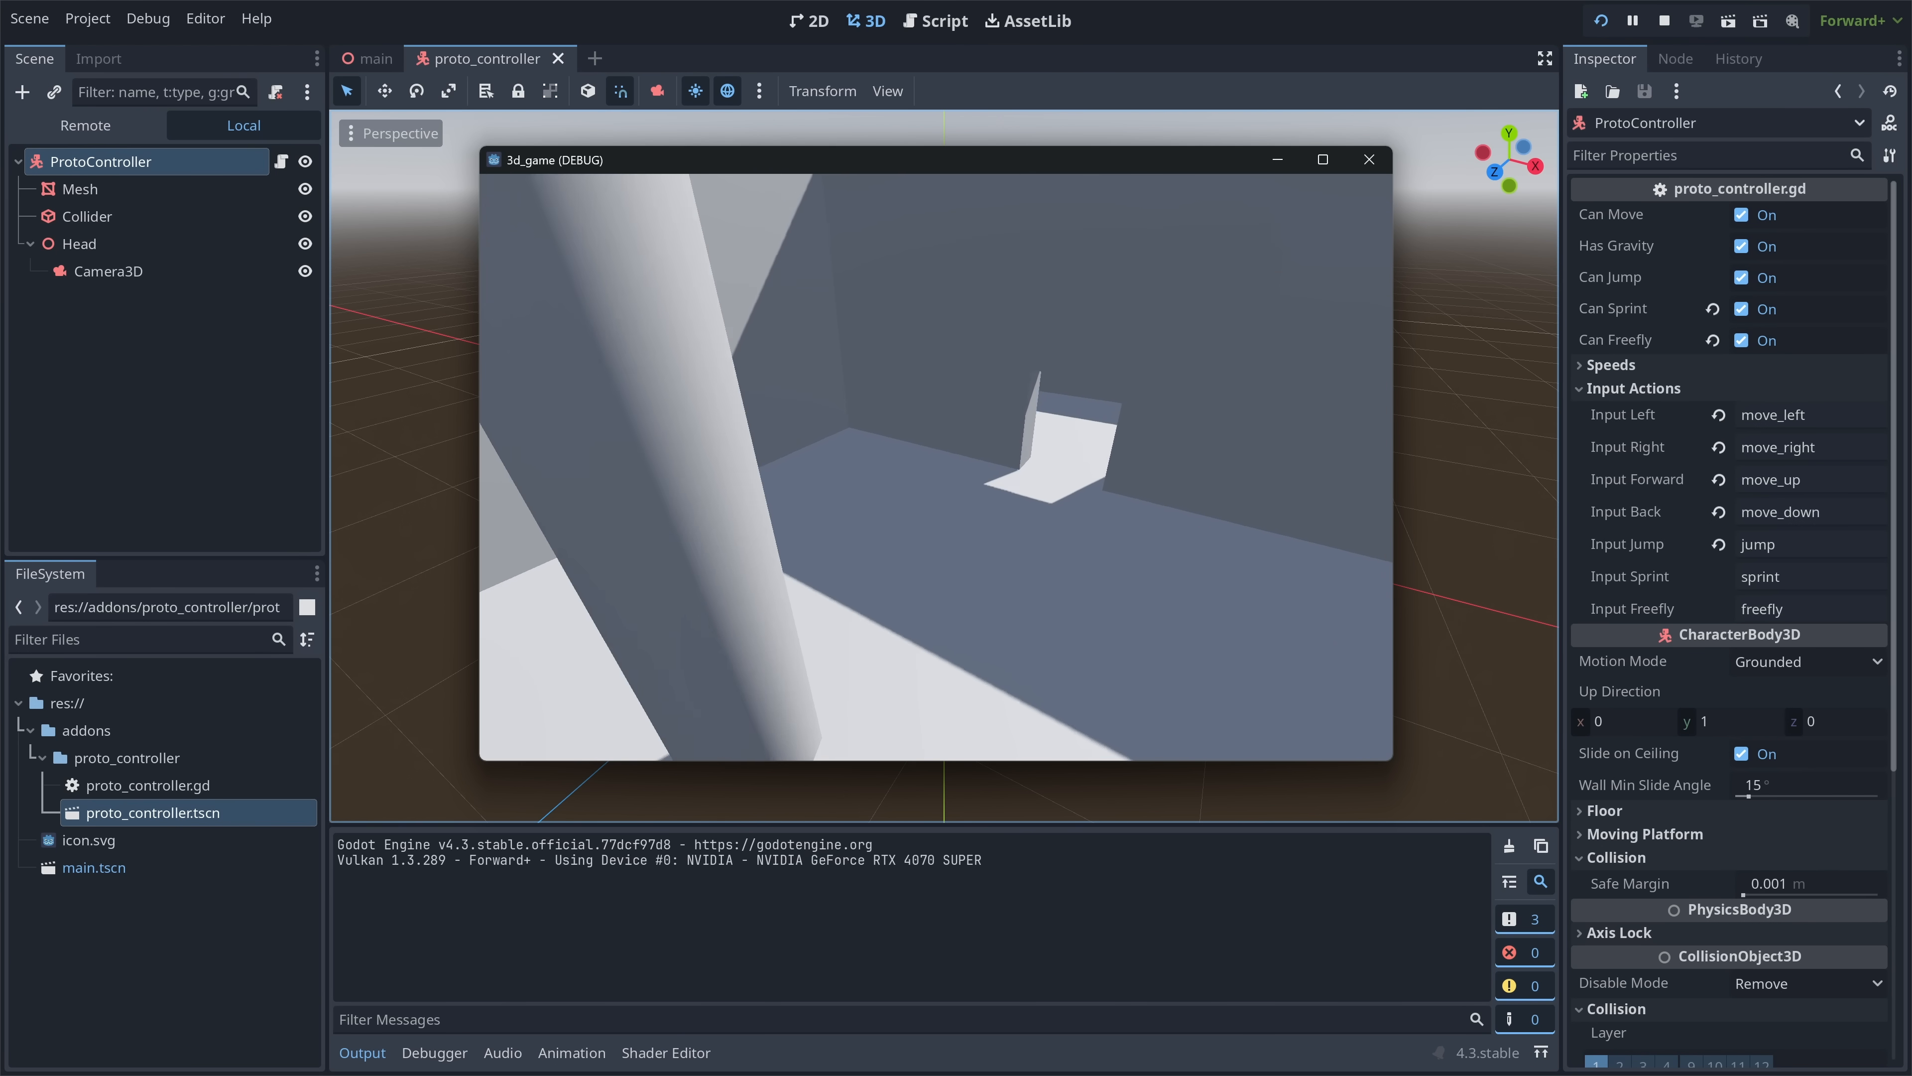
{"action": "key", "text": "w"}
{"action": "key", "text": "F8"}
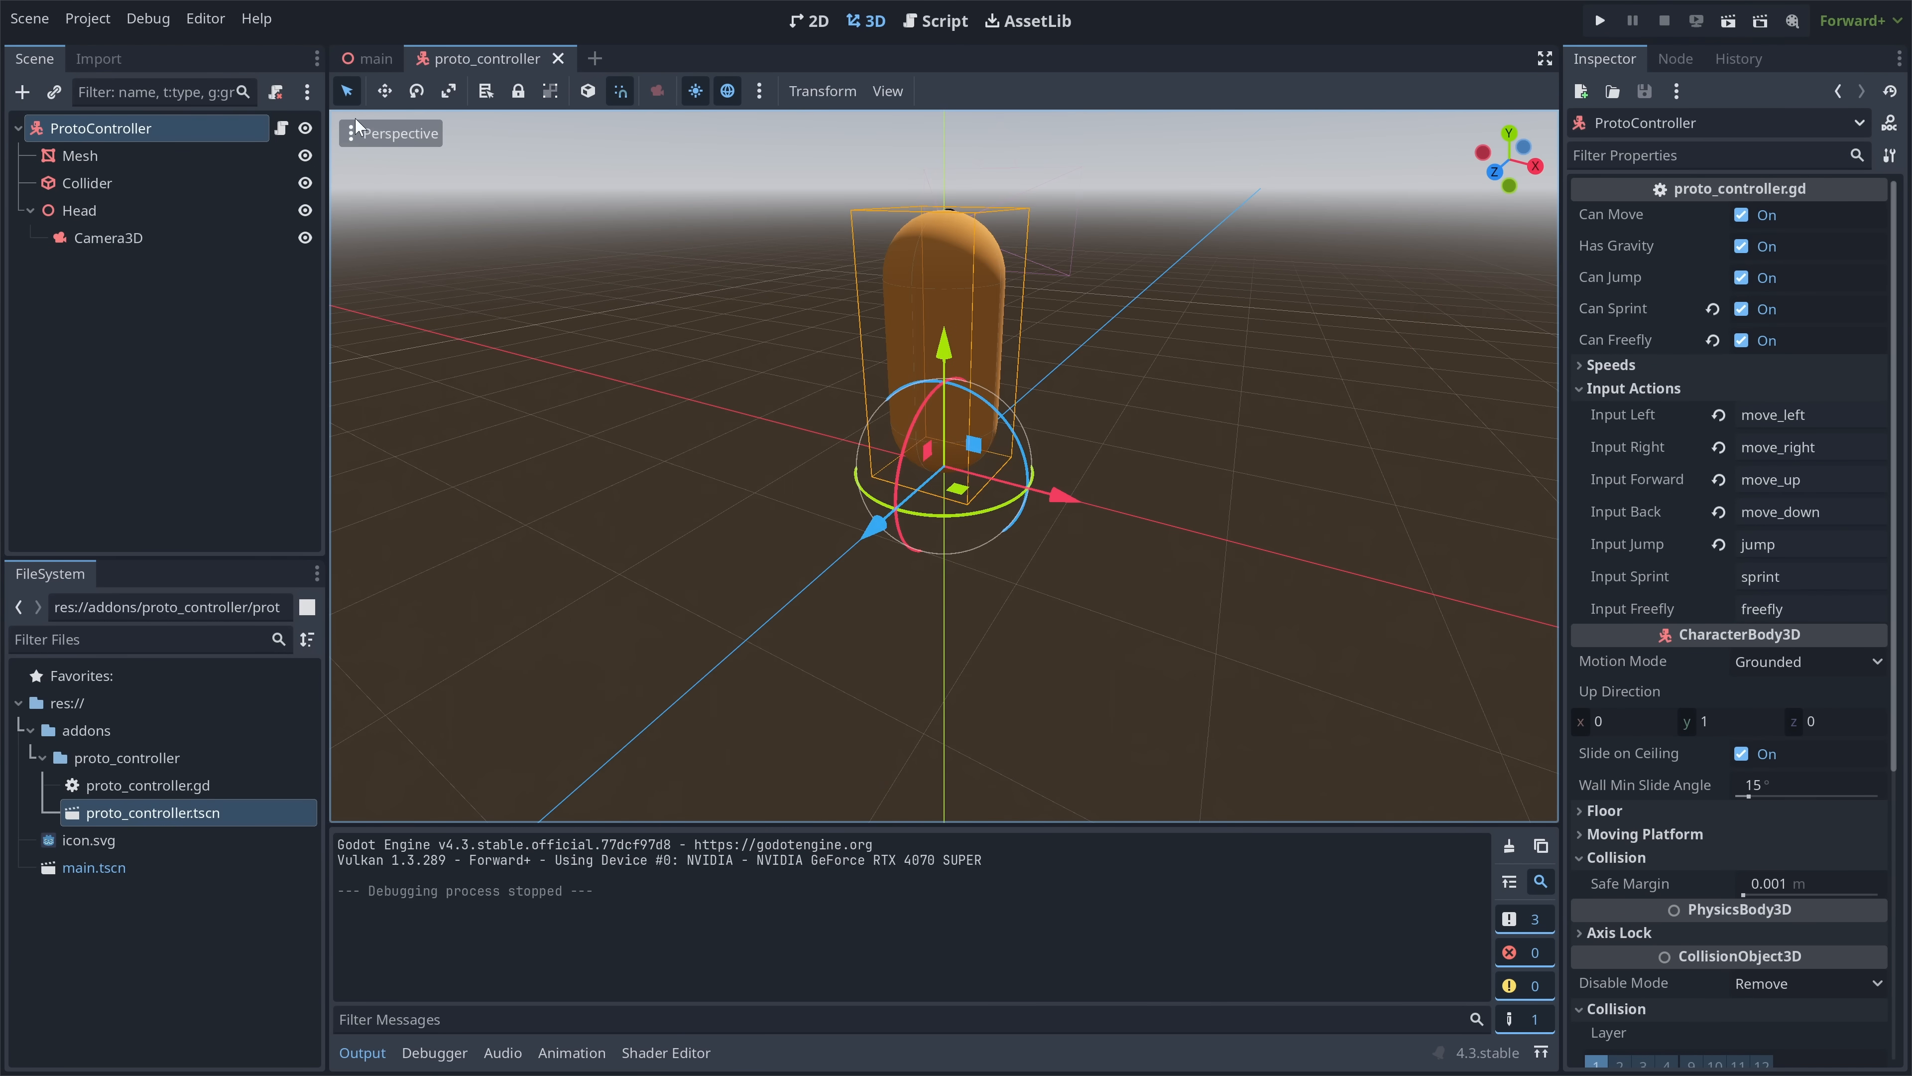
{"action": "left_click", "coordinate": [369, 58]}
{"action": "scroll", "coordinate": [639, 419], "scroll_direction": "down", "scroll_amount": 8}
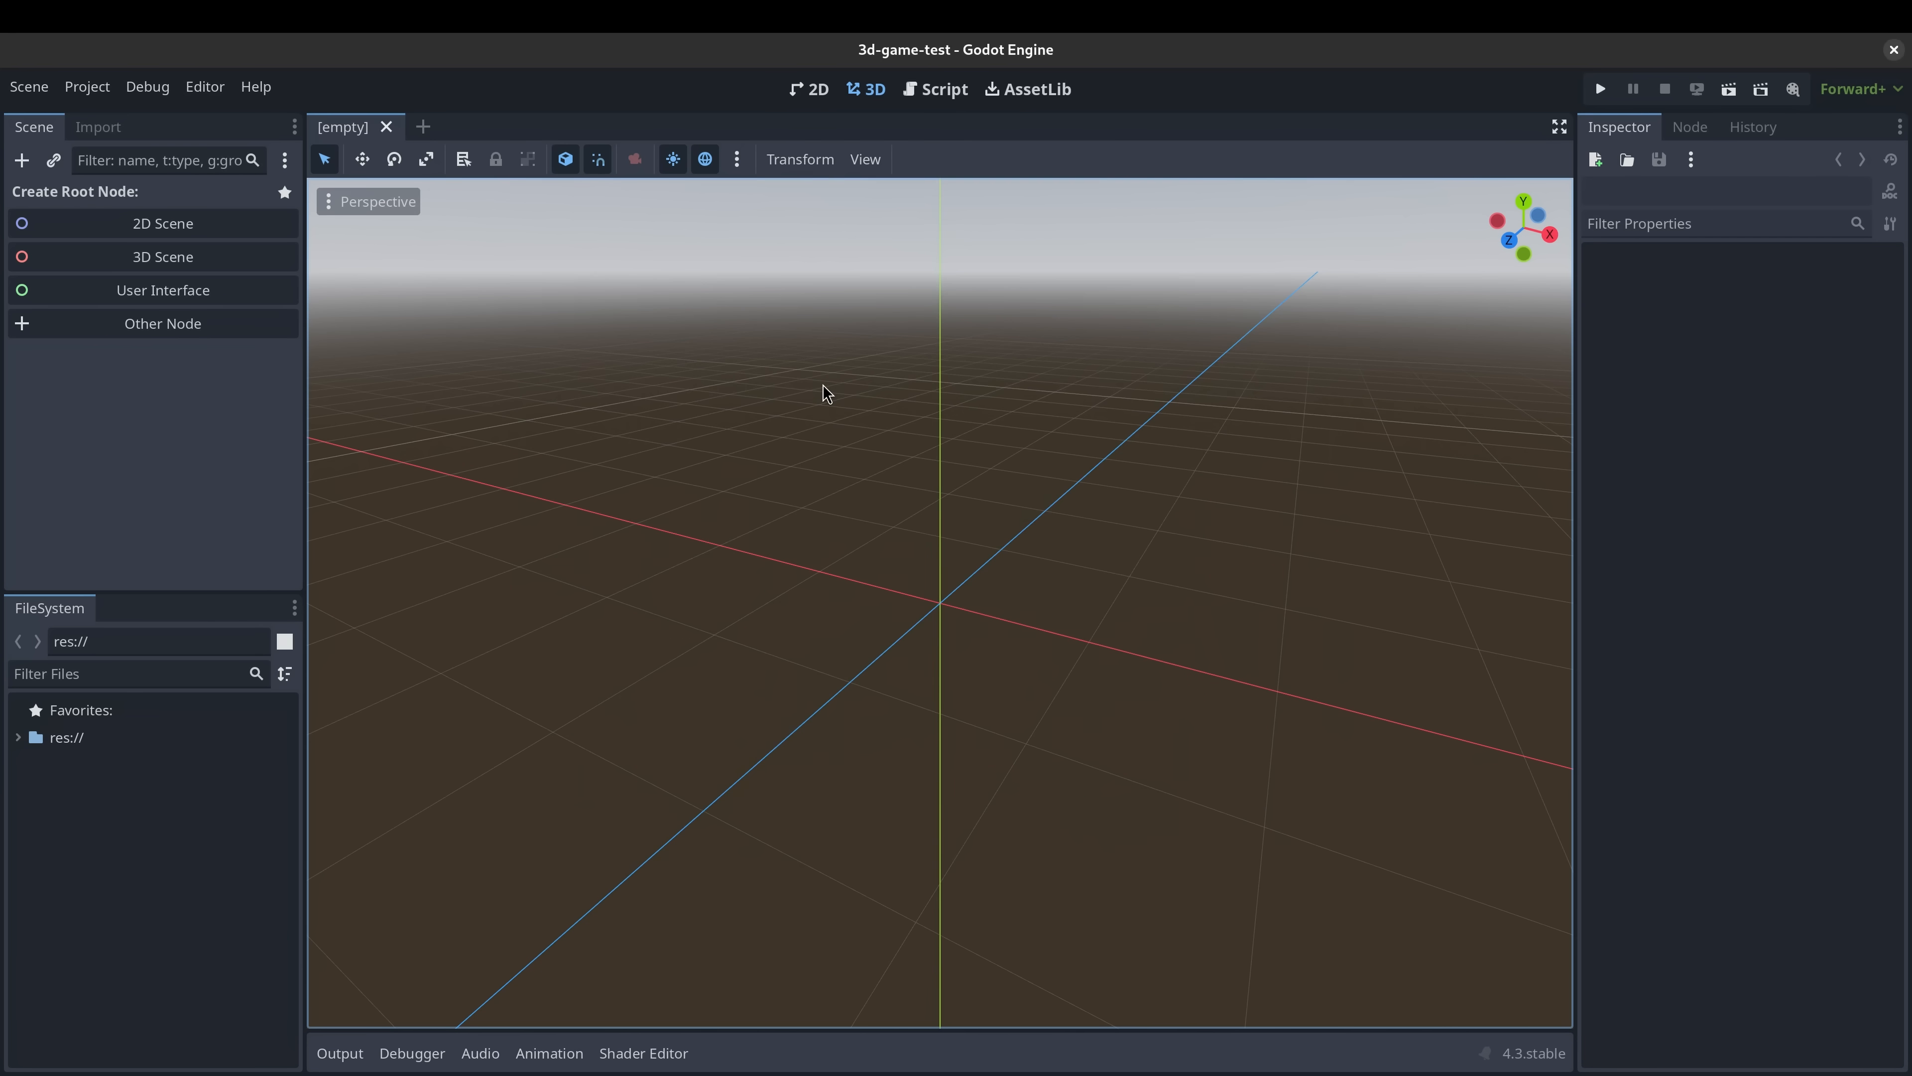
- Create a StaticBody3D as the root node of the empty scene in the 3d-game-test project
{"action": "key", "text": "ctrl+a"}
{"action": "type", "text": "stat"}
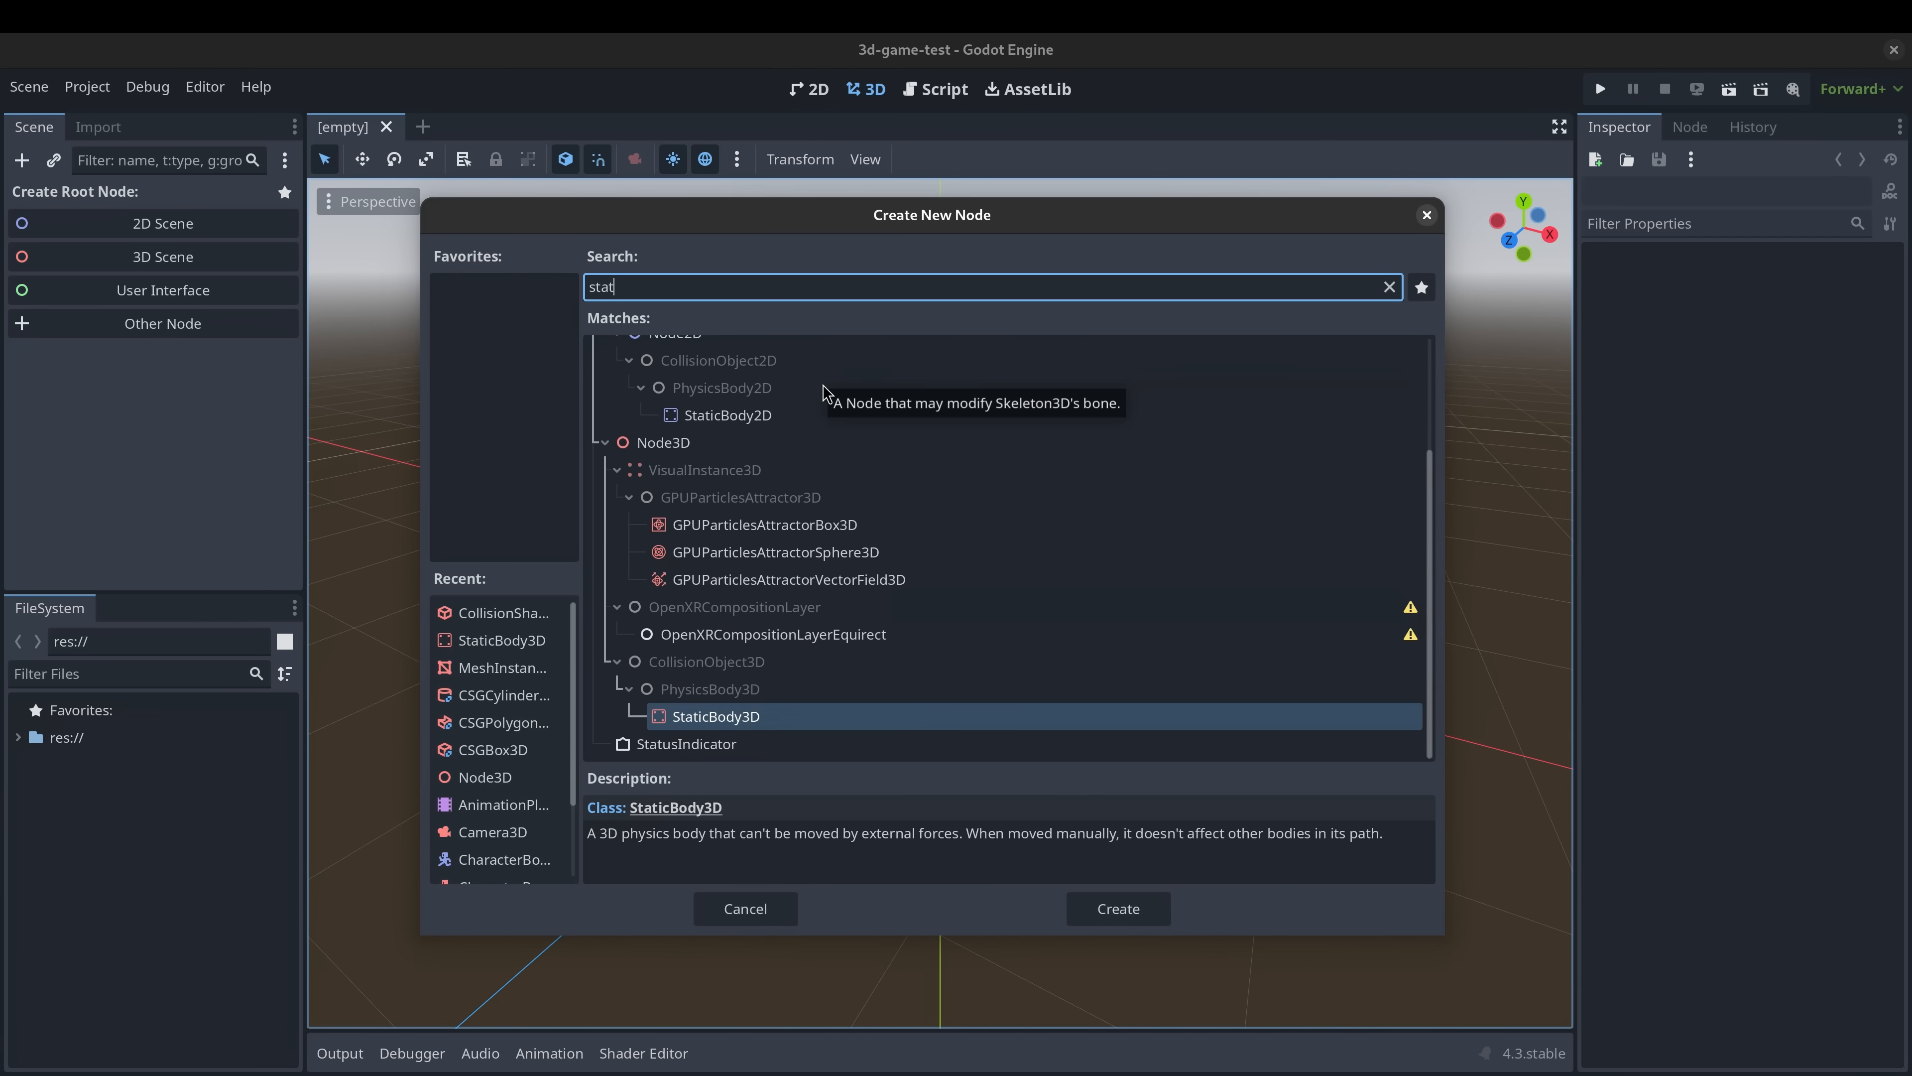
{"action": "key", "text": "Return"}
- Add a CollisionShape3D child to the StaticBody3D and give it a SphereShape3D shape
{"action": "key", "text": "ctrl+a"}
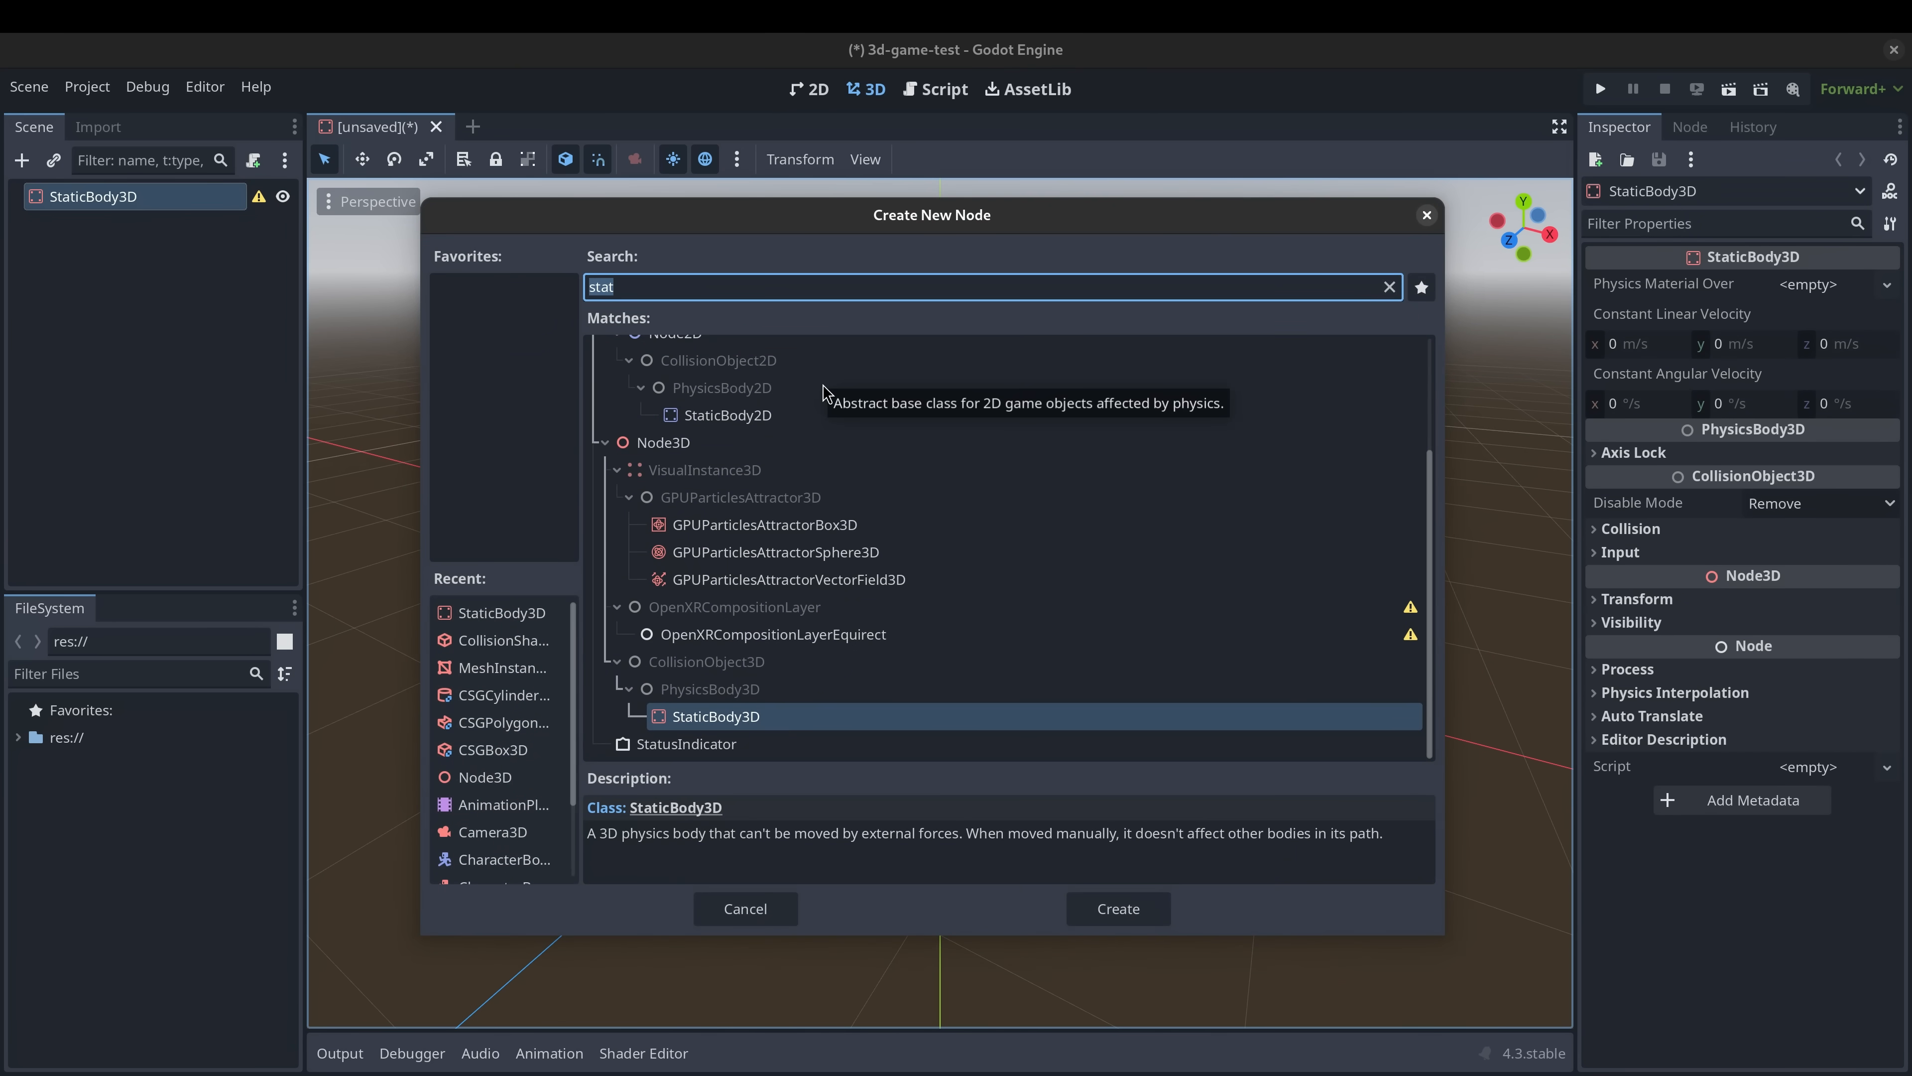
{"action": "type", "text": "collisi"}
{"action": "key", "text": "Return"}
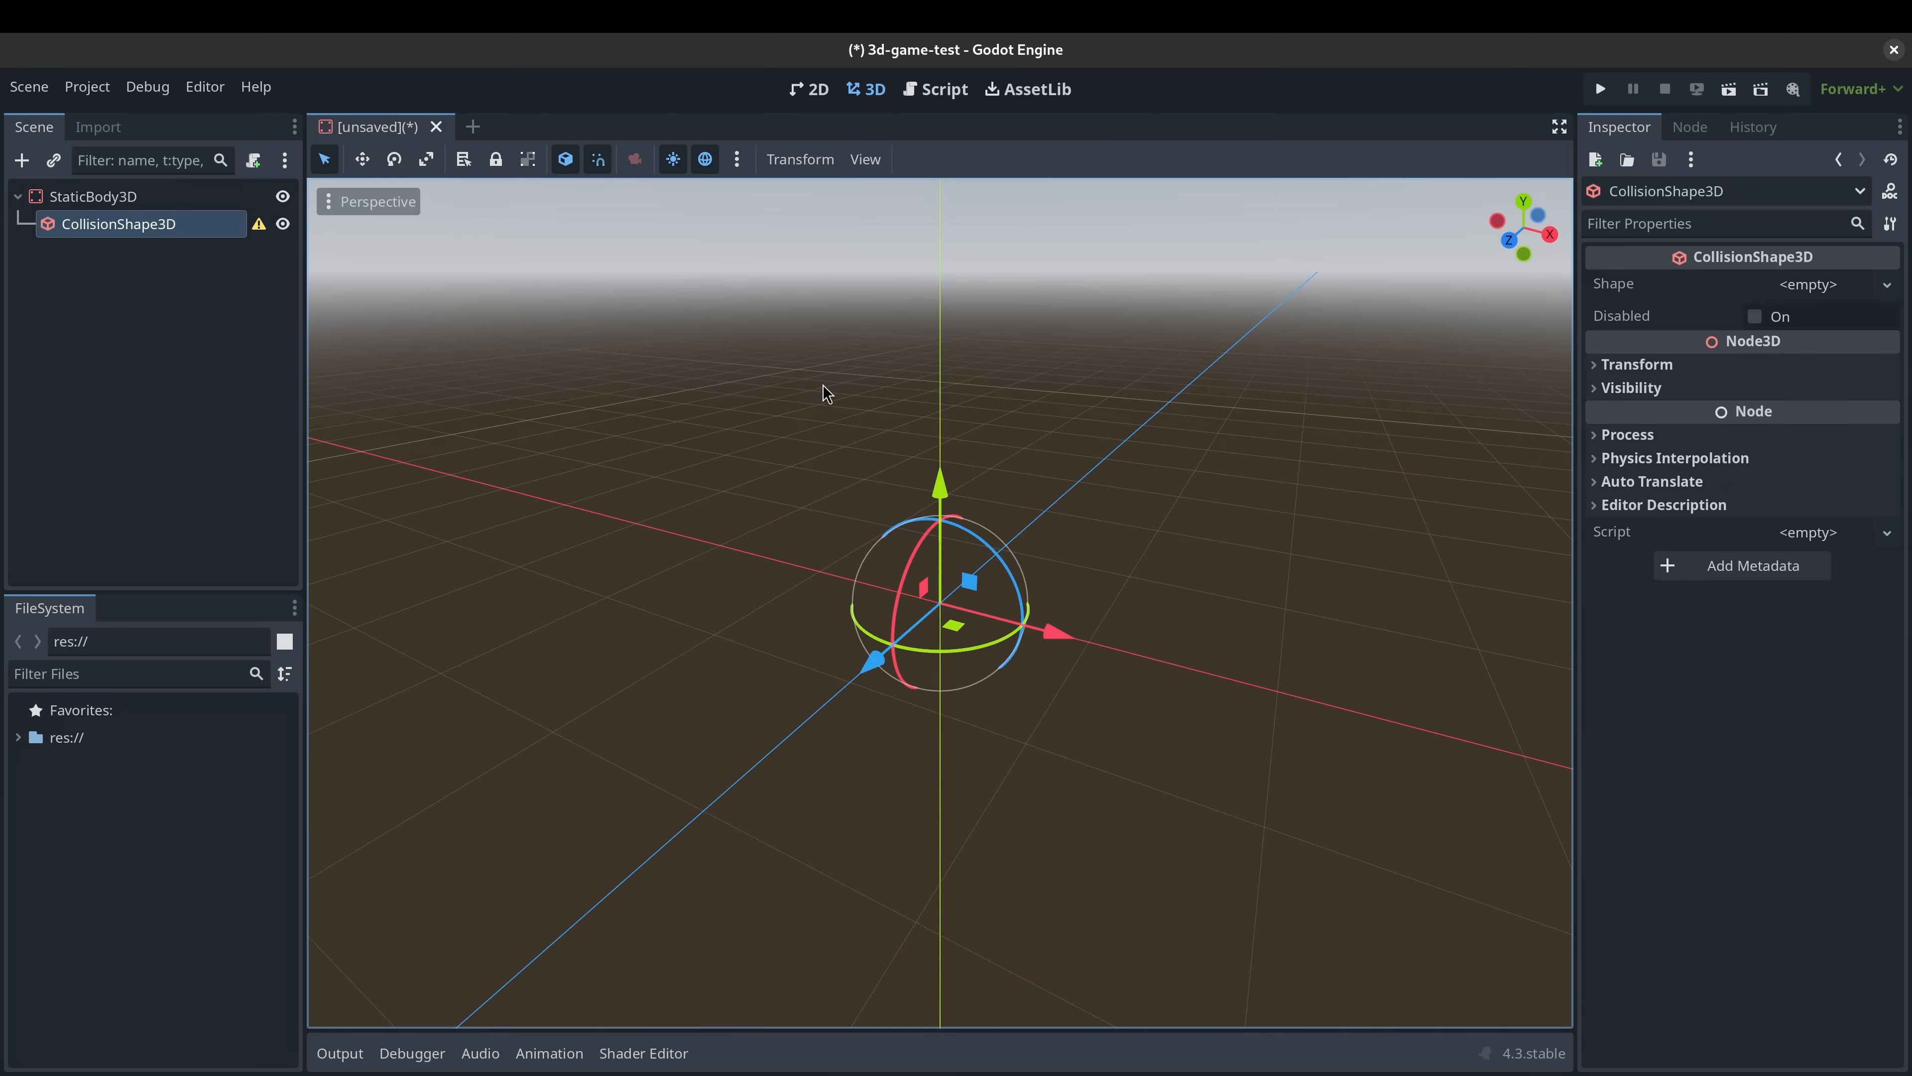
{"action": "left_click", "coordinate": [1841, 295]}
{"action": "left_click", "coordinate": [1792, 342]}
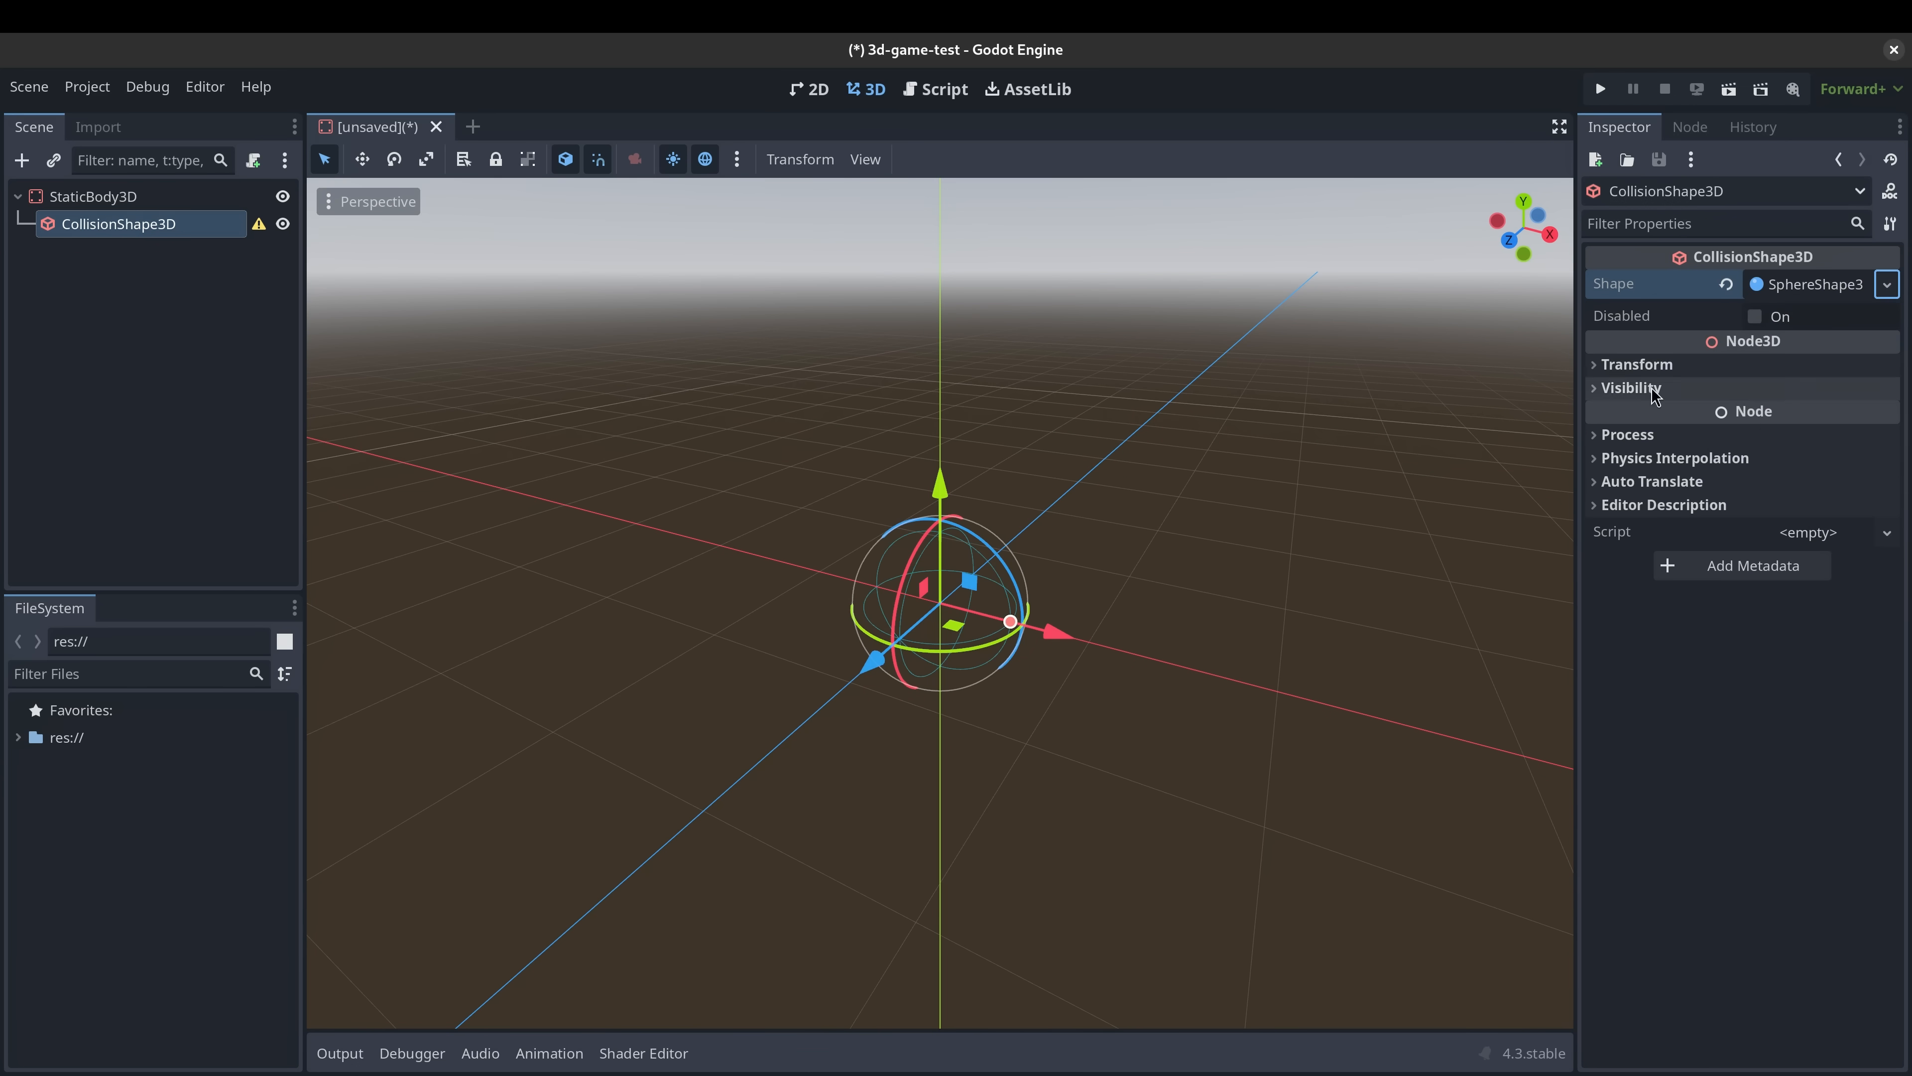
- Enlarge the radius of the StaticBody3D's sphere collision shape in the viewport
{"action": "left_click_drag", "start_coordinate": [1040, 638], "coordinate": [1173, 667]}
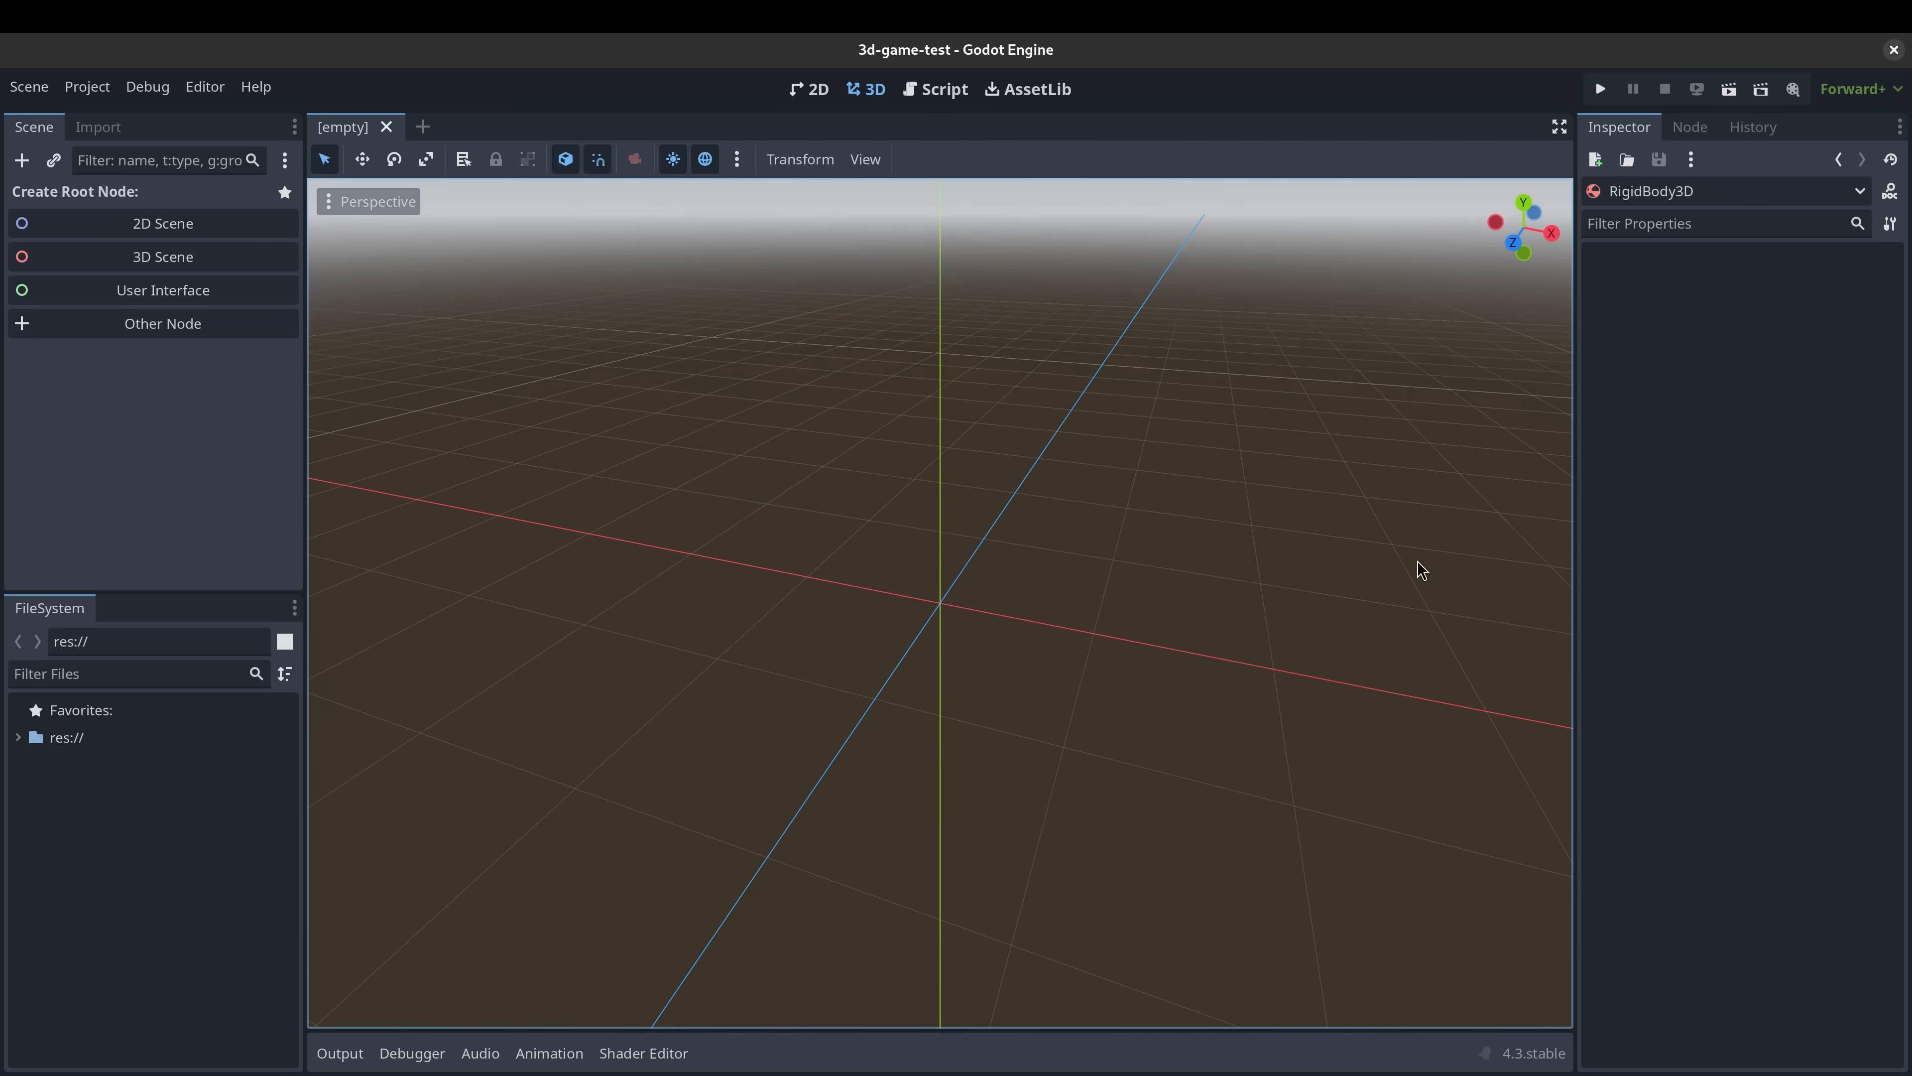
- Create a RigidBody3D as the root of the empty scene and add a CollisionShape3D child to it
{"action": "key", "text": "ctrl+a"}
{"action": "type", "text": "rigid"}
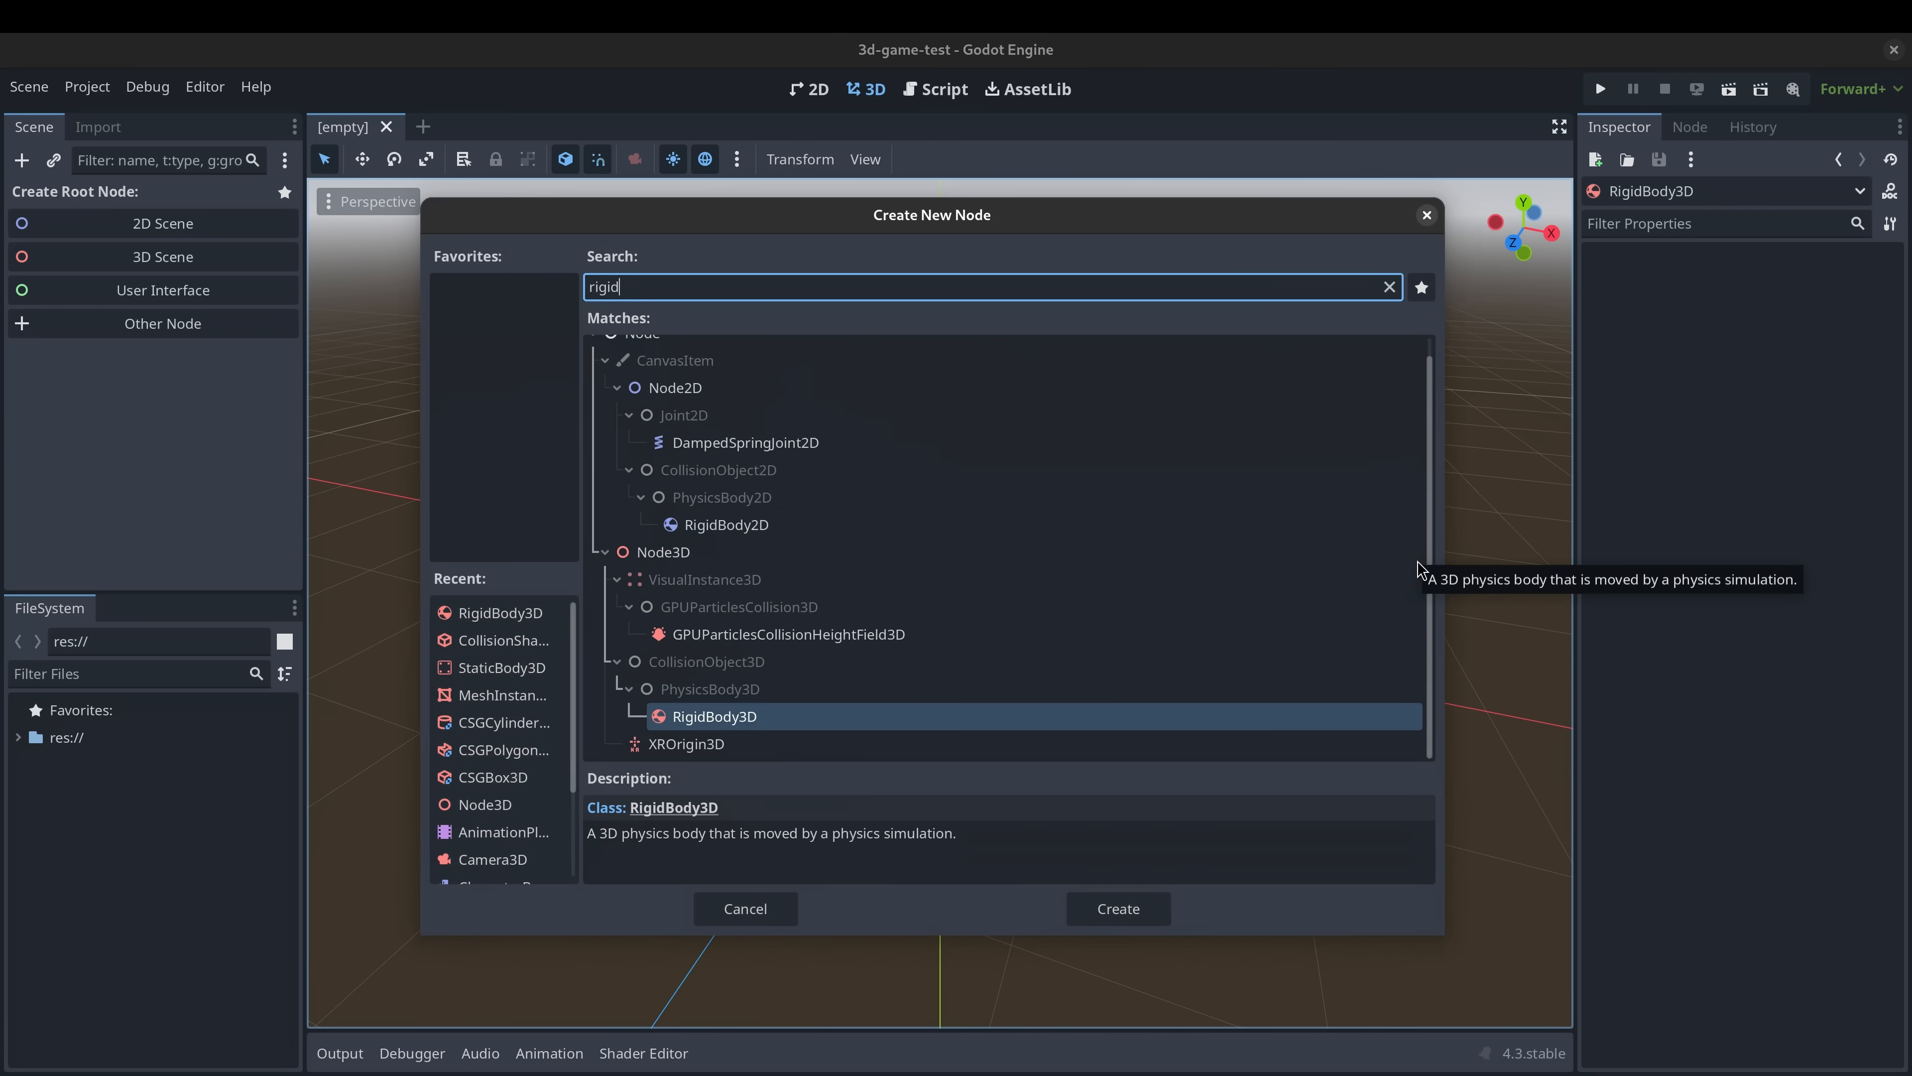
{"action": "key", "text": "Return"}
{"action": "key", "text": "ctrl+a"}
{"action": "type", "text": "coll"}
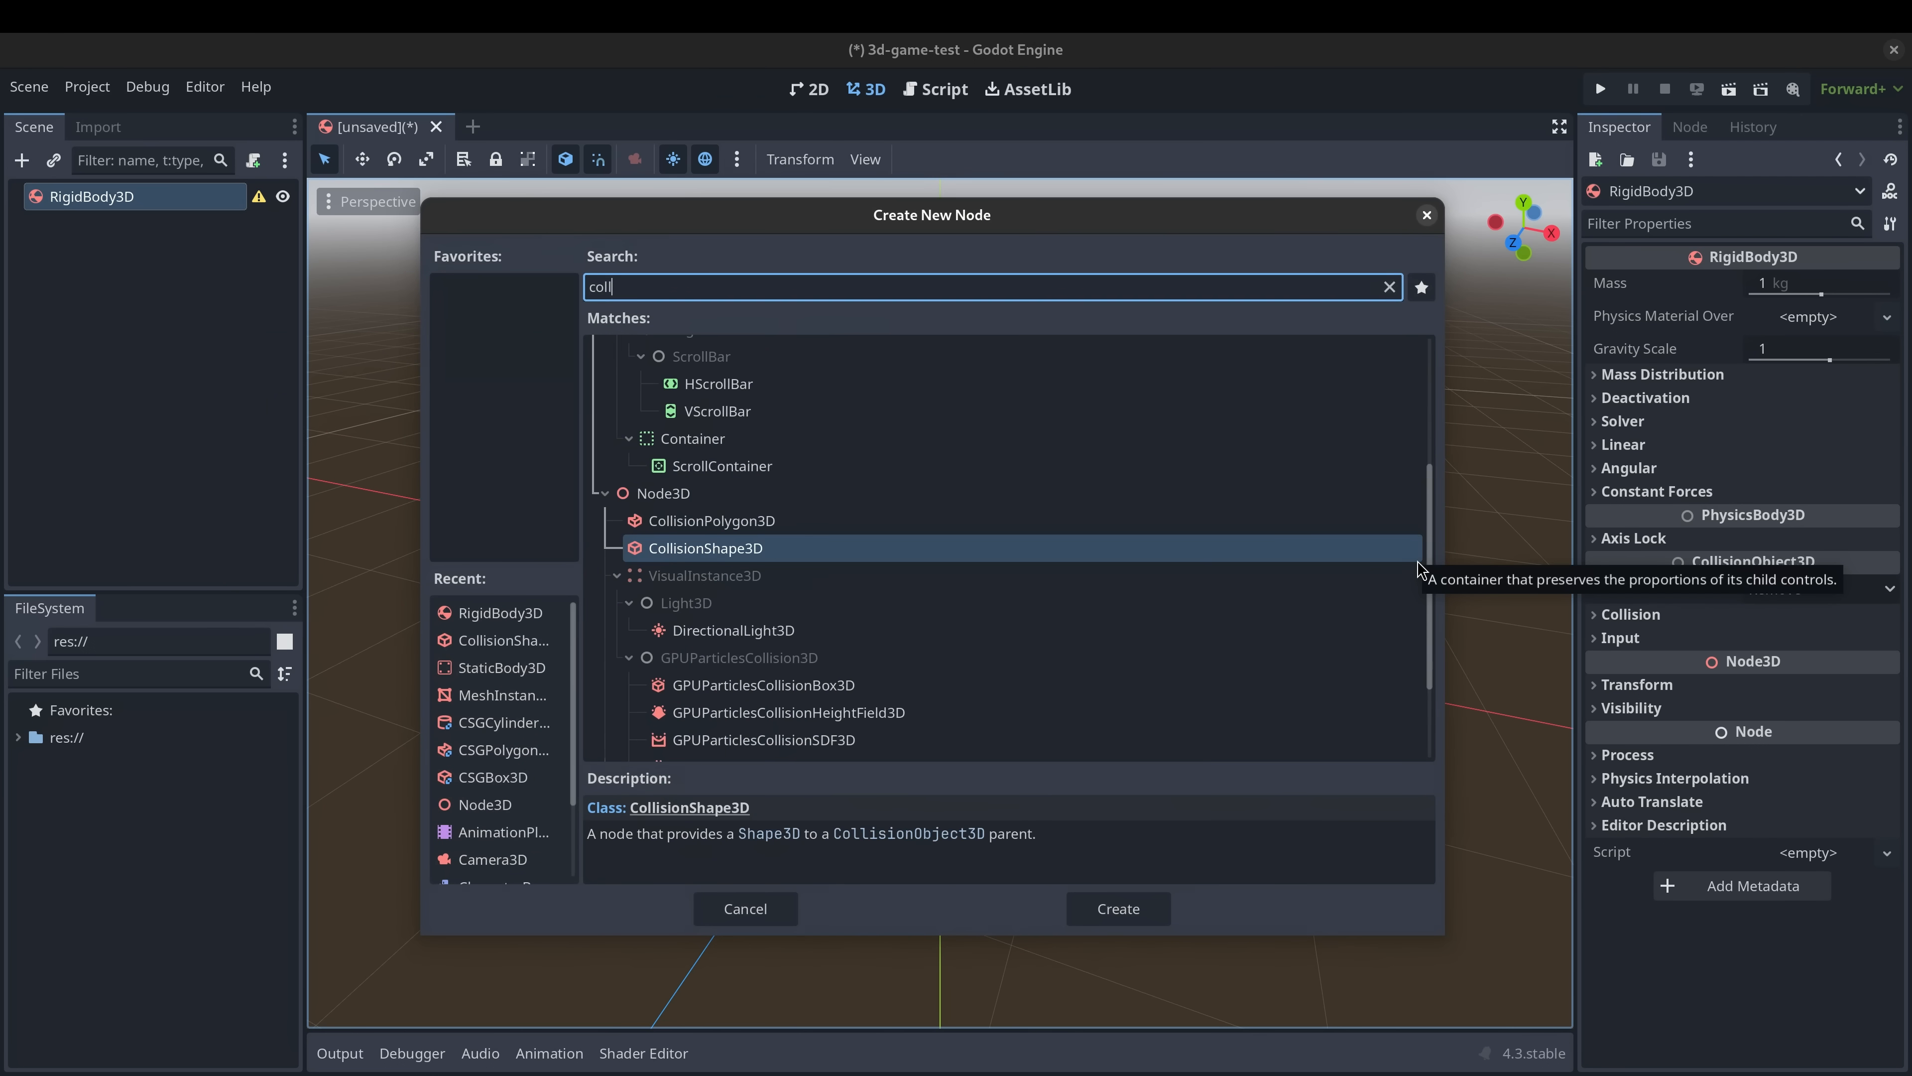
{"action": "key", "text": "Return"}
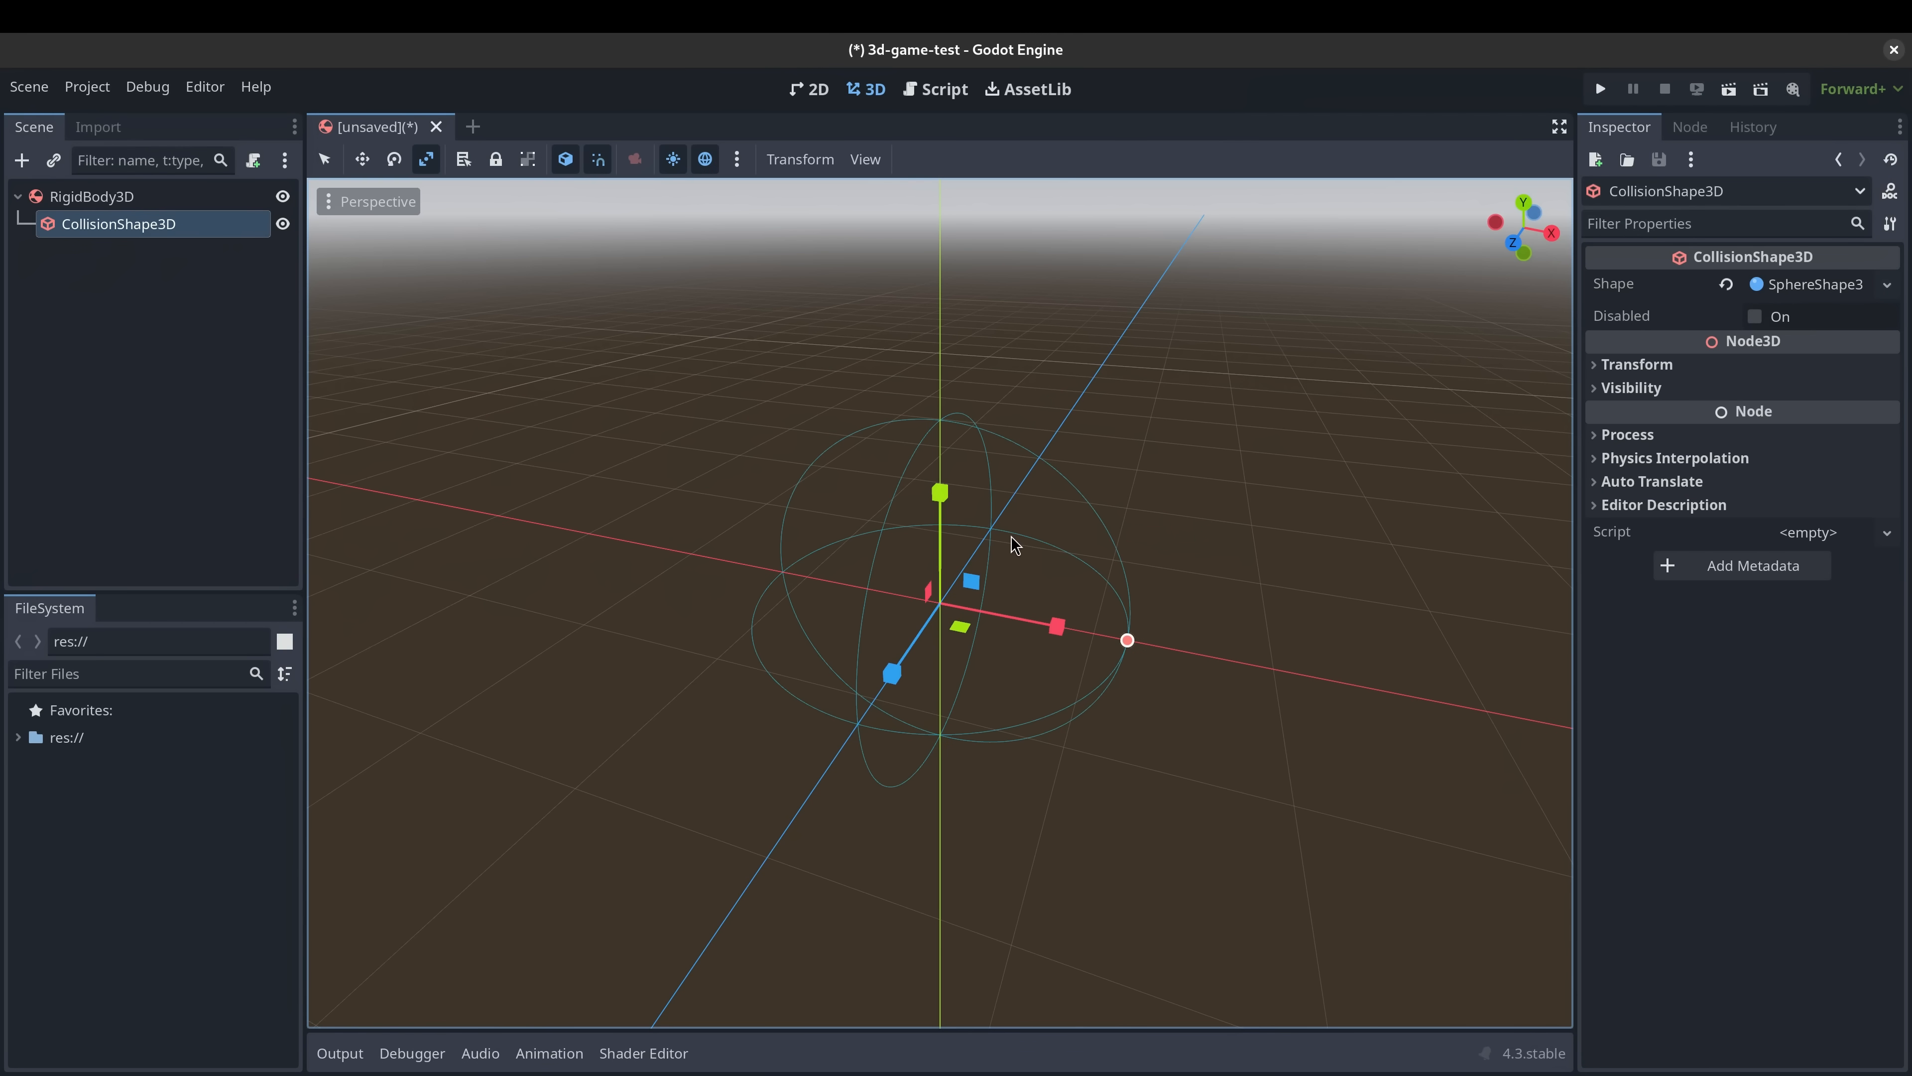
- Scale the RigidBody3D's sphere collision shape unevenly along the X axis and check the node's configuration warning
{"action": "mouse_move", "coordinate": [1012, 543]}
{"action": "left_mouse_down"}
{"action": "mouse_move", "coordinate": [1075, 513]}
{"action": "mouse_move", "coordinate": [982, 544]}
{"action": "left_mouse_up"}
{"action": "left_click_drag", "start_coordinate": [1058, 614], "coordinate": [1110, 670]}
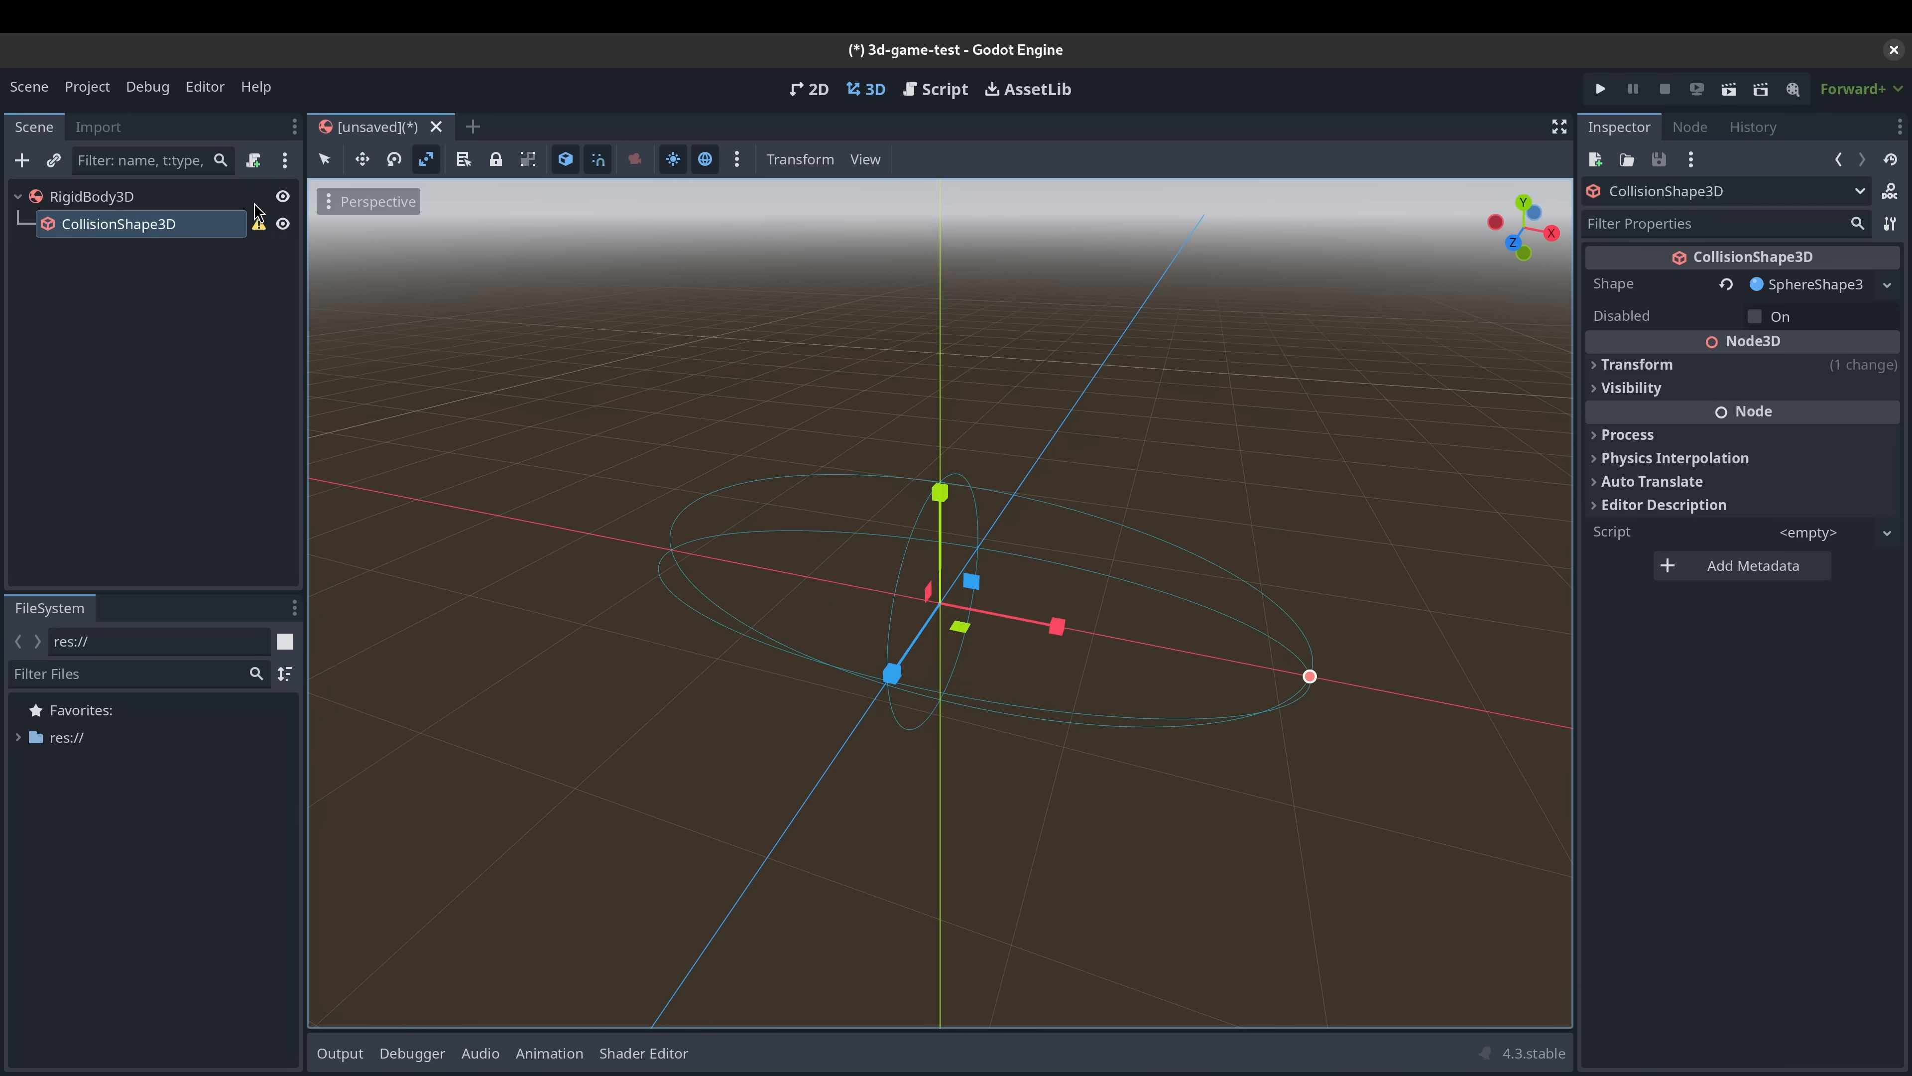
{"action": "mouse_move", "coordinate": [261, 231]}
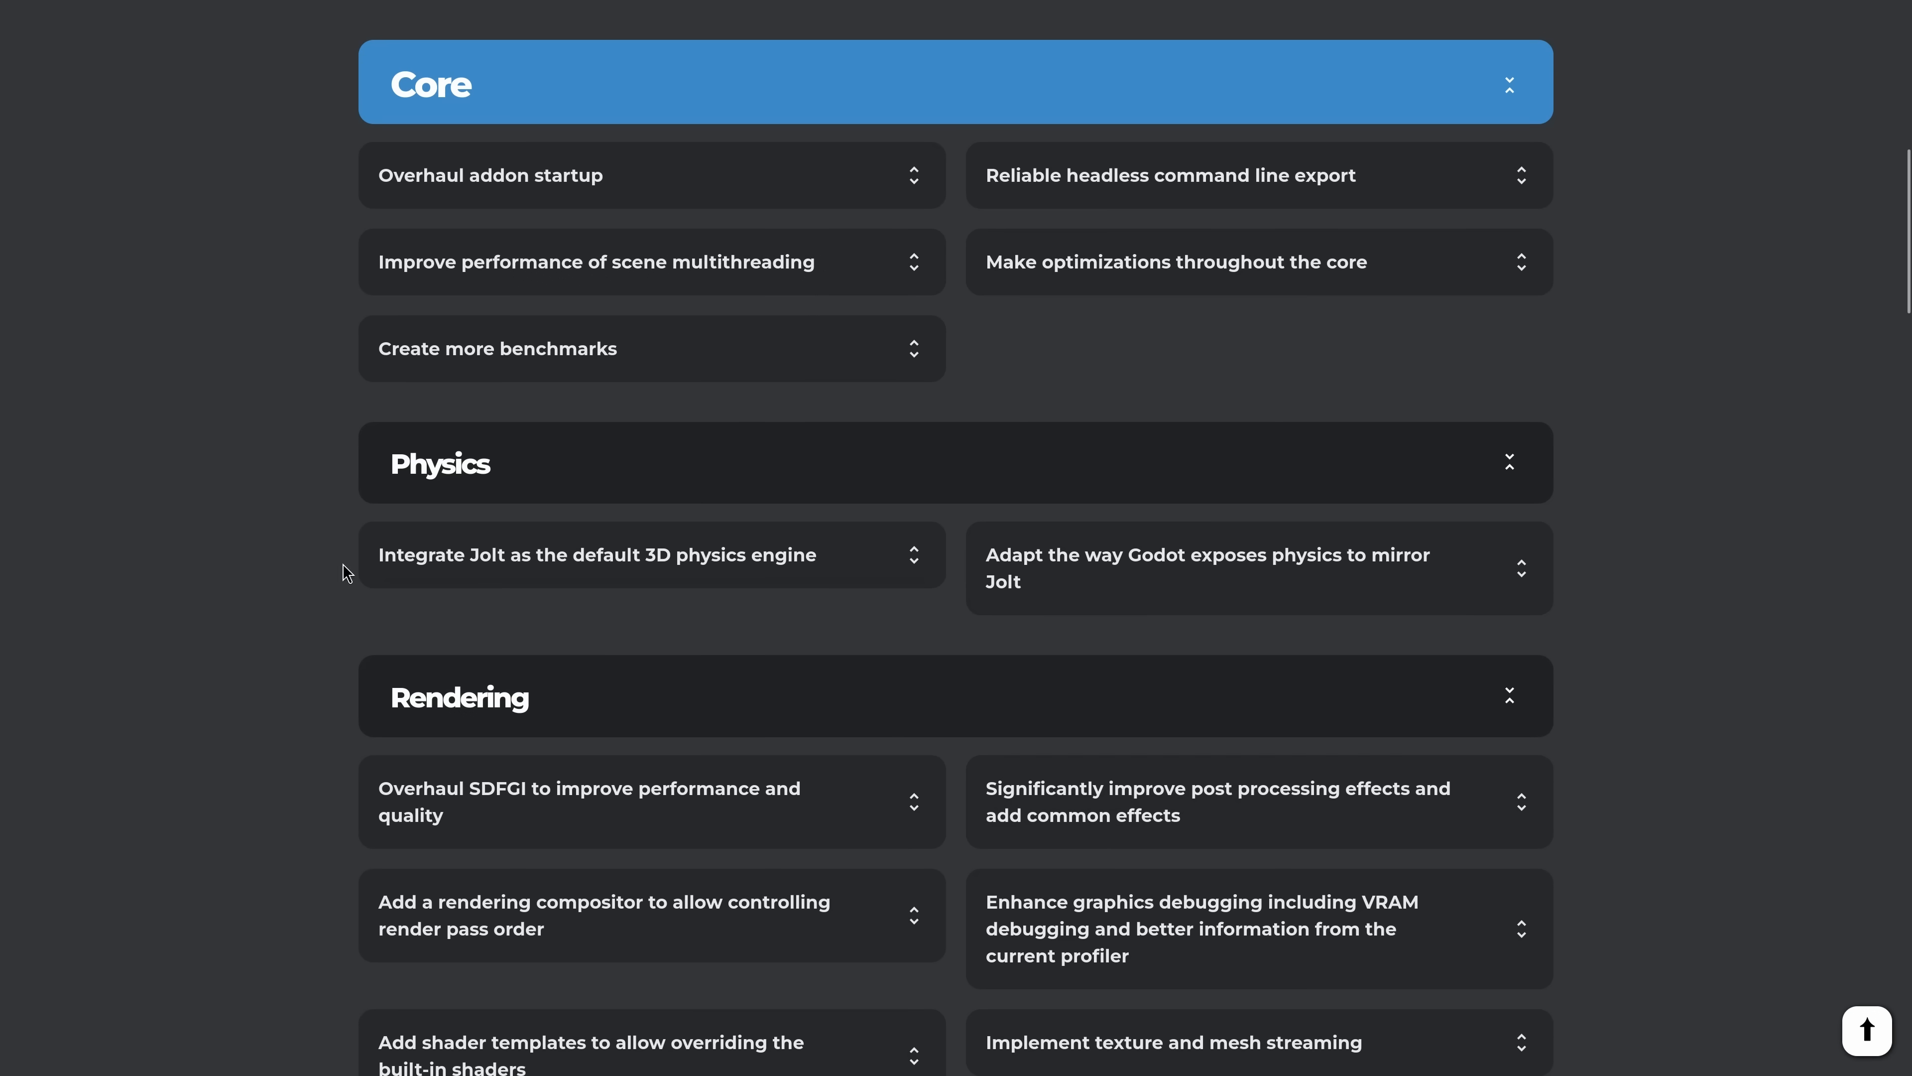
- On the Godot priorities web page, expand the physics entry about integrating Jolt as the default 3D physics engine
{"action": "left_click", "coordinate": [527, 561]}
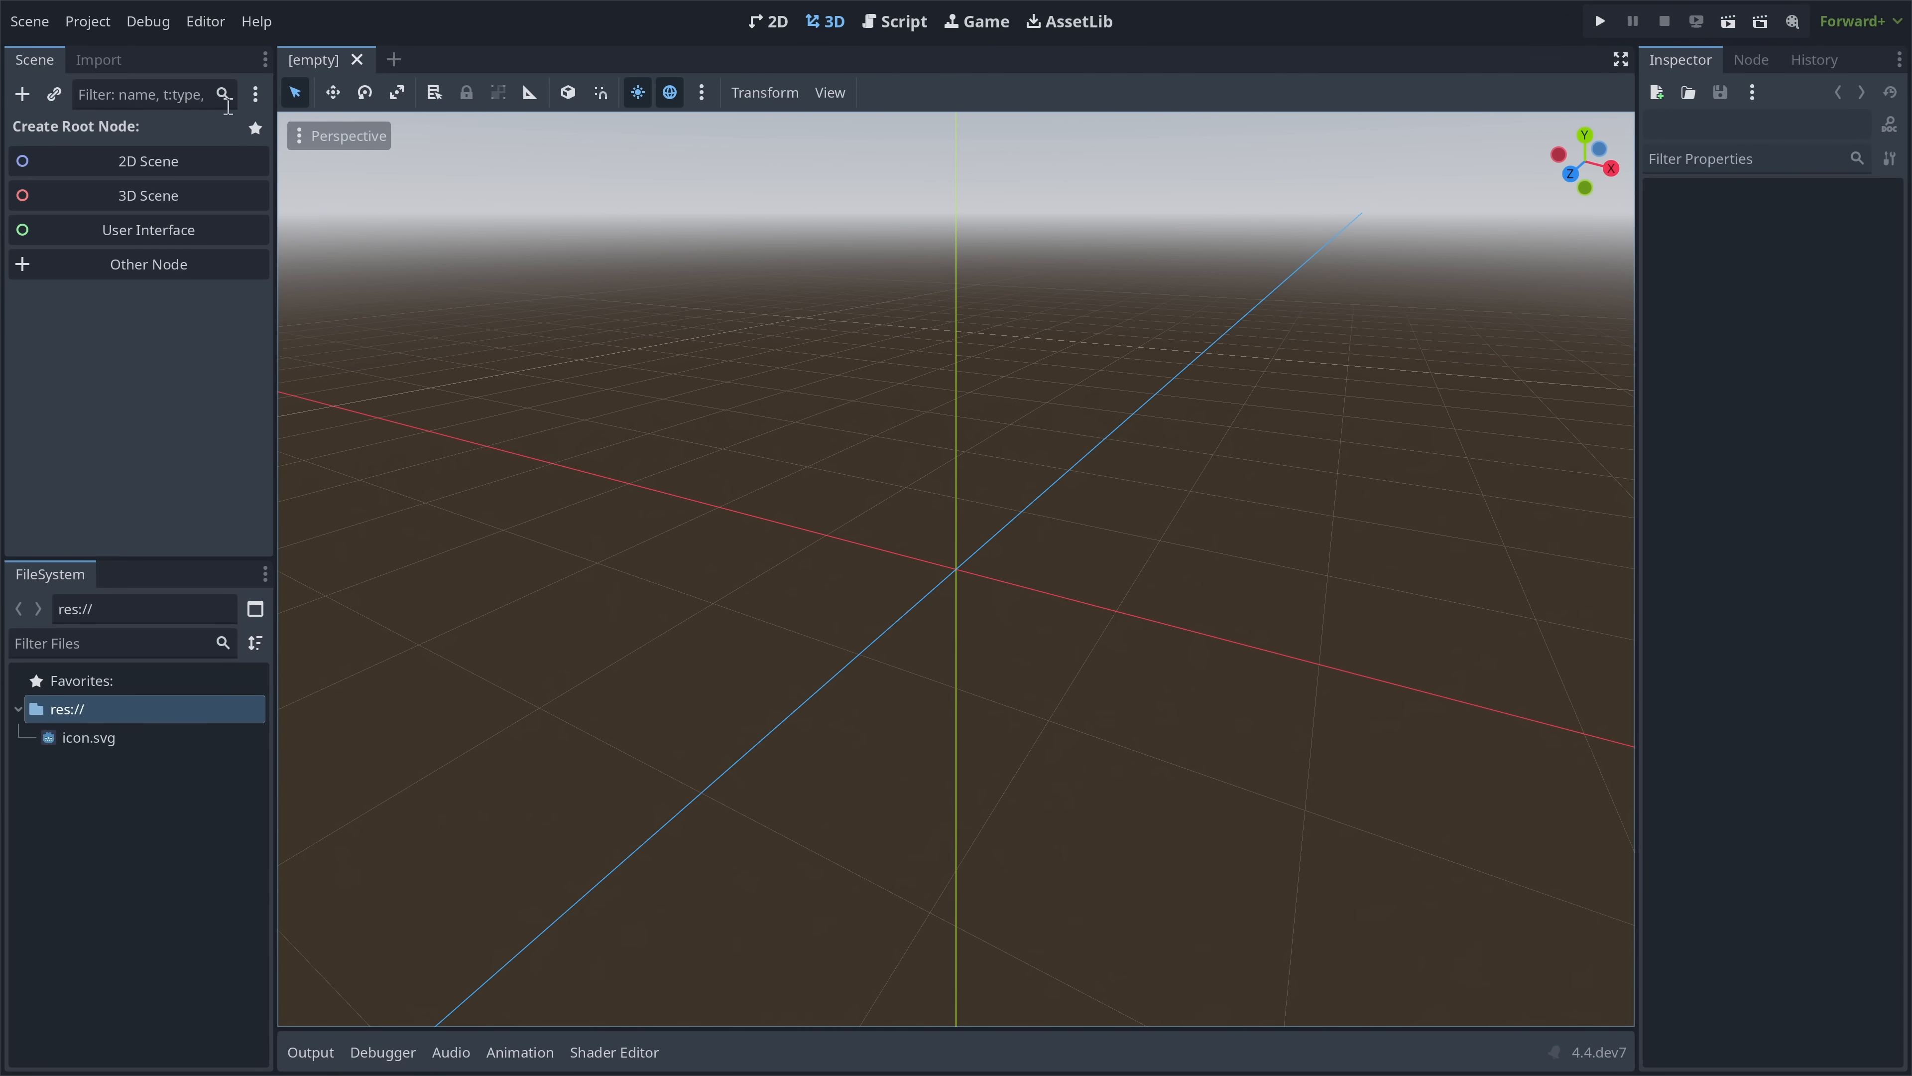
- Set the 3D physics engine of the jolt project to Jolt Physics, then save and restart the editor
{"action": "left_click", "coordinate": [90, 22]}
{"action": "left_click", "coordinate": [113, 51]}
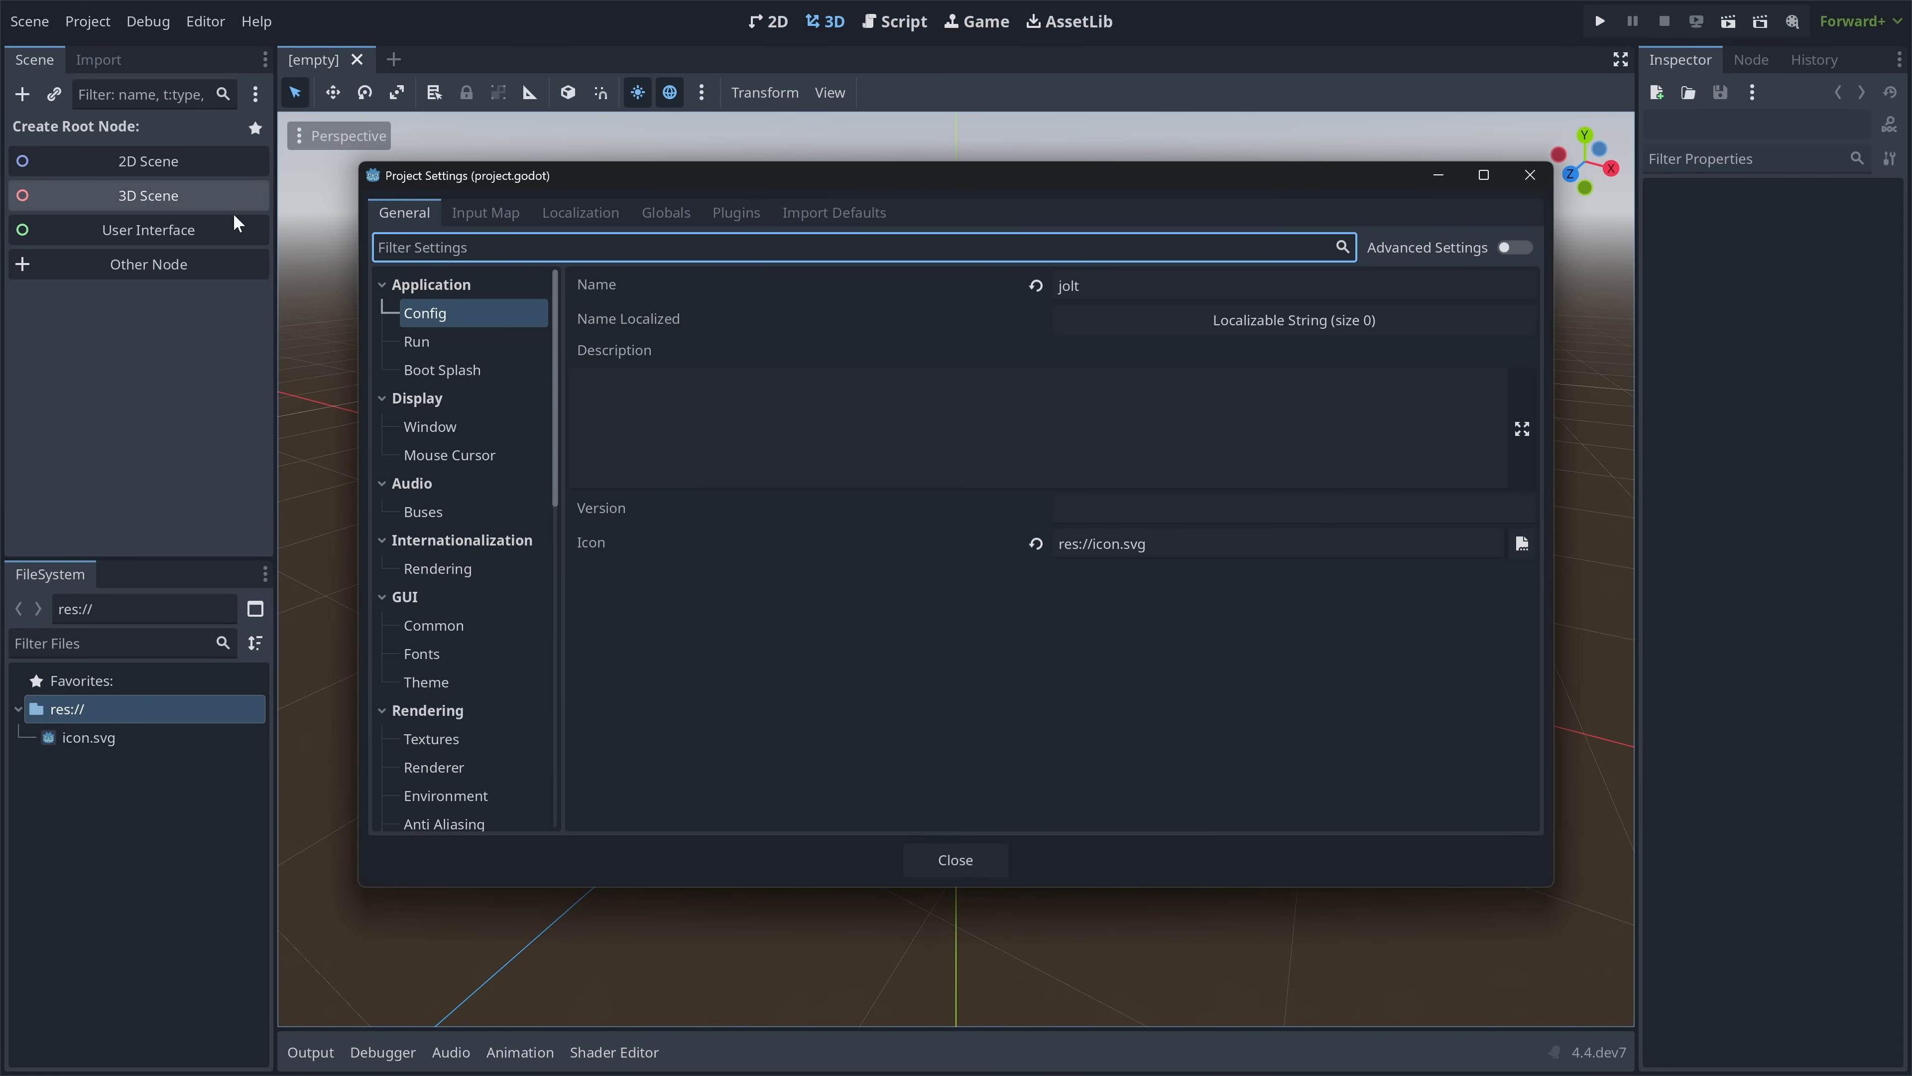
{"action": "scroll", "coordinate": [427, 483], "scroll_direction": "down", "scroll_amount": 6}
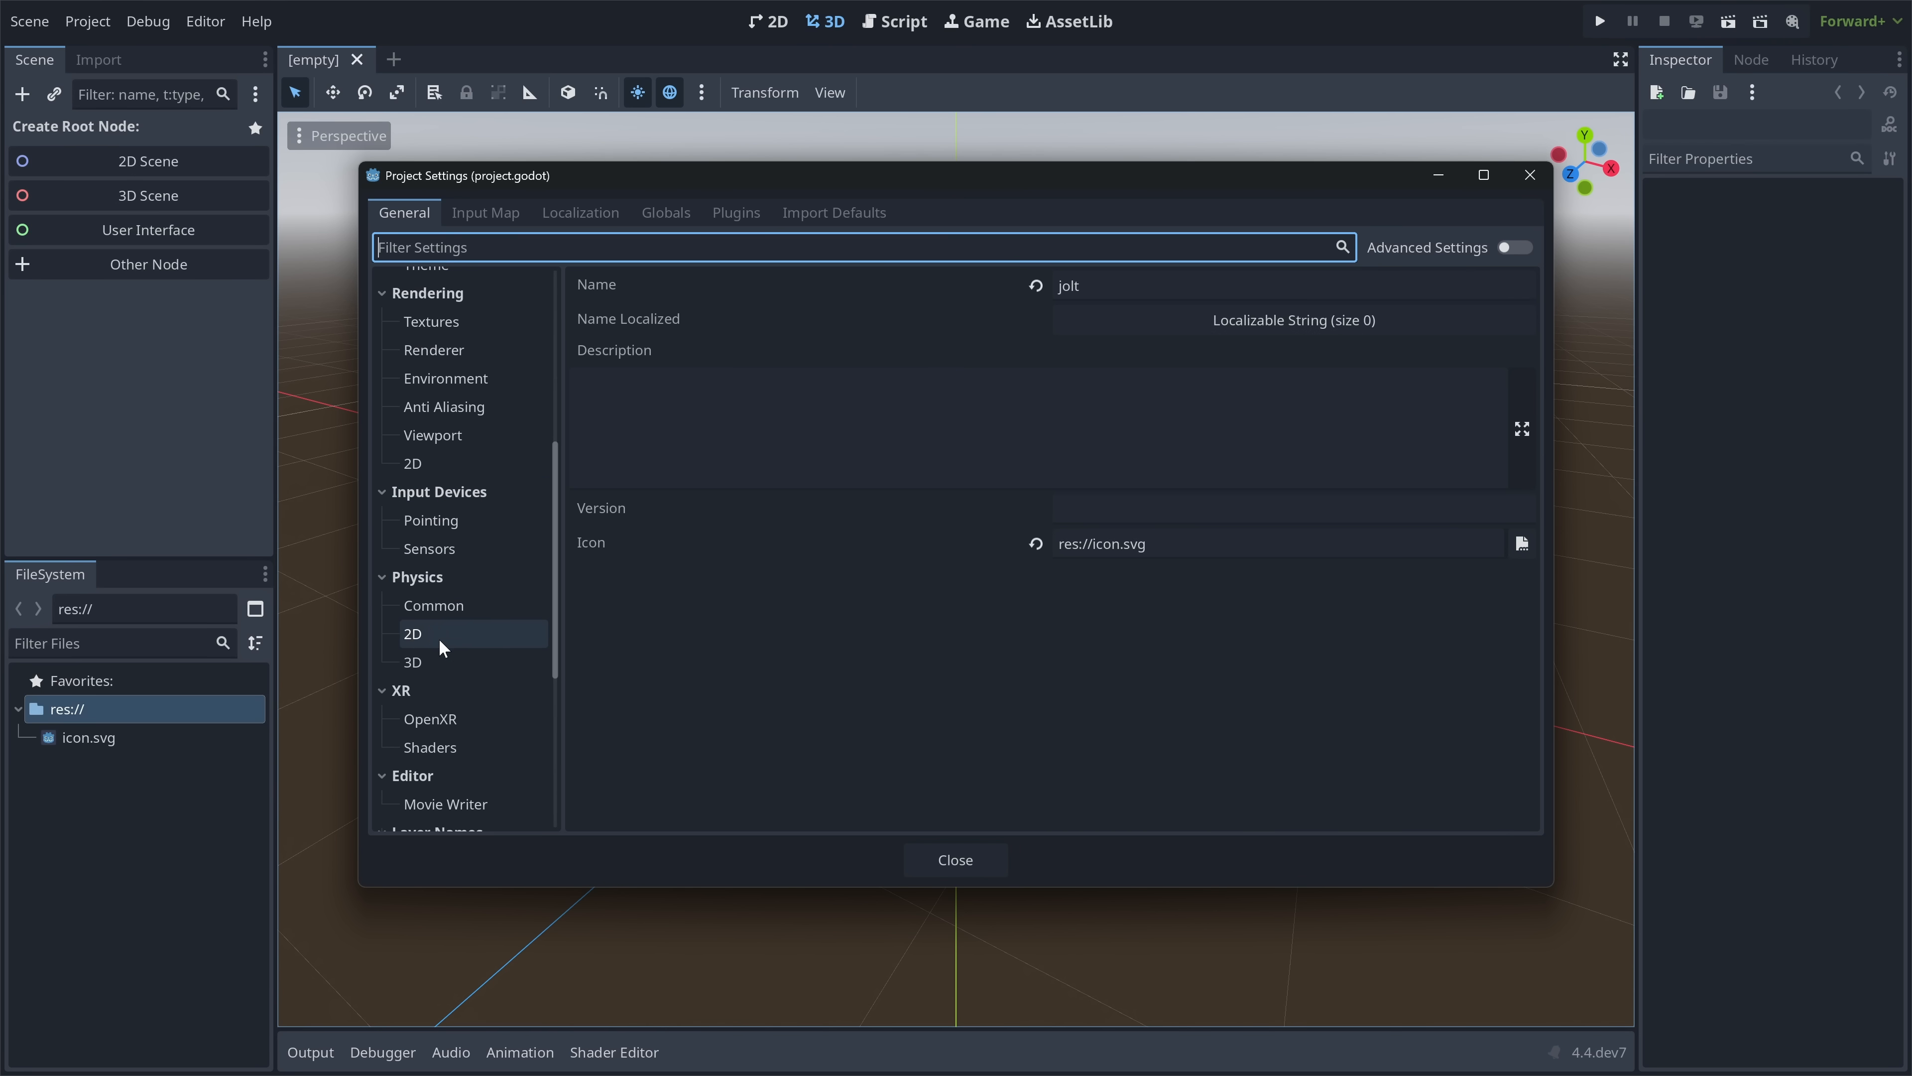
{"action": "left_click", "coordinate": [428, 667]}
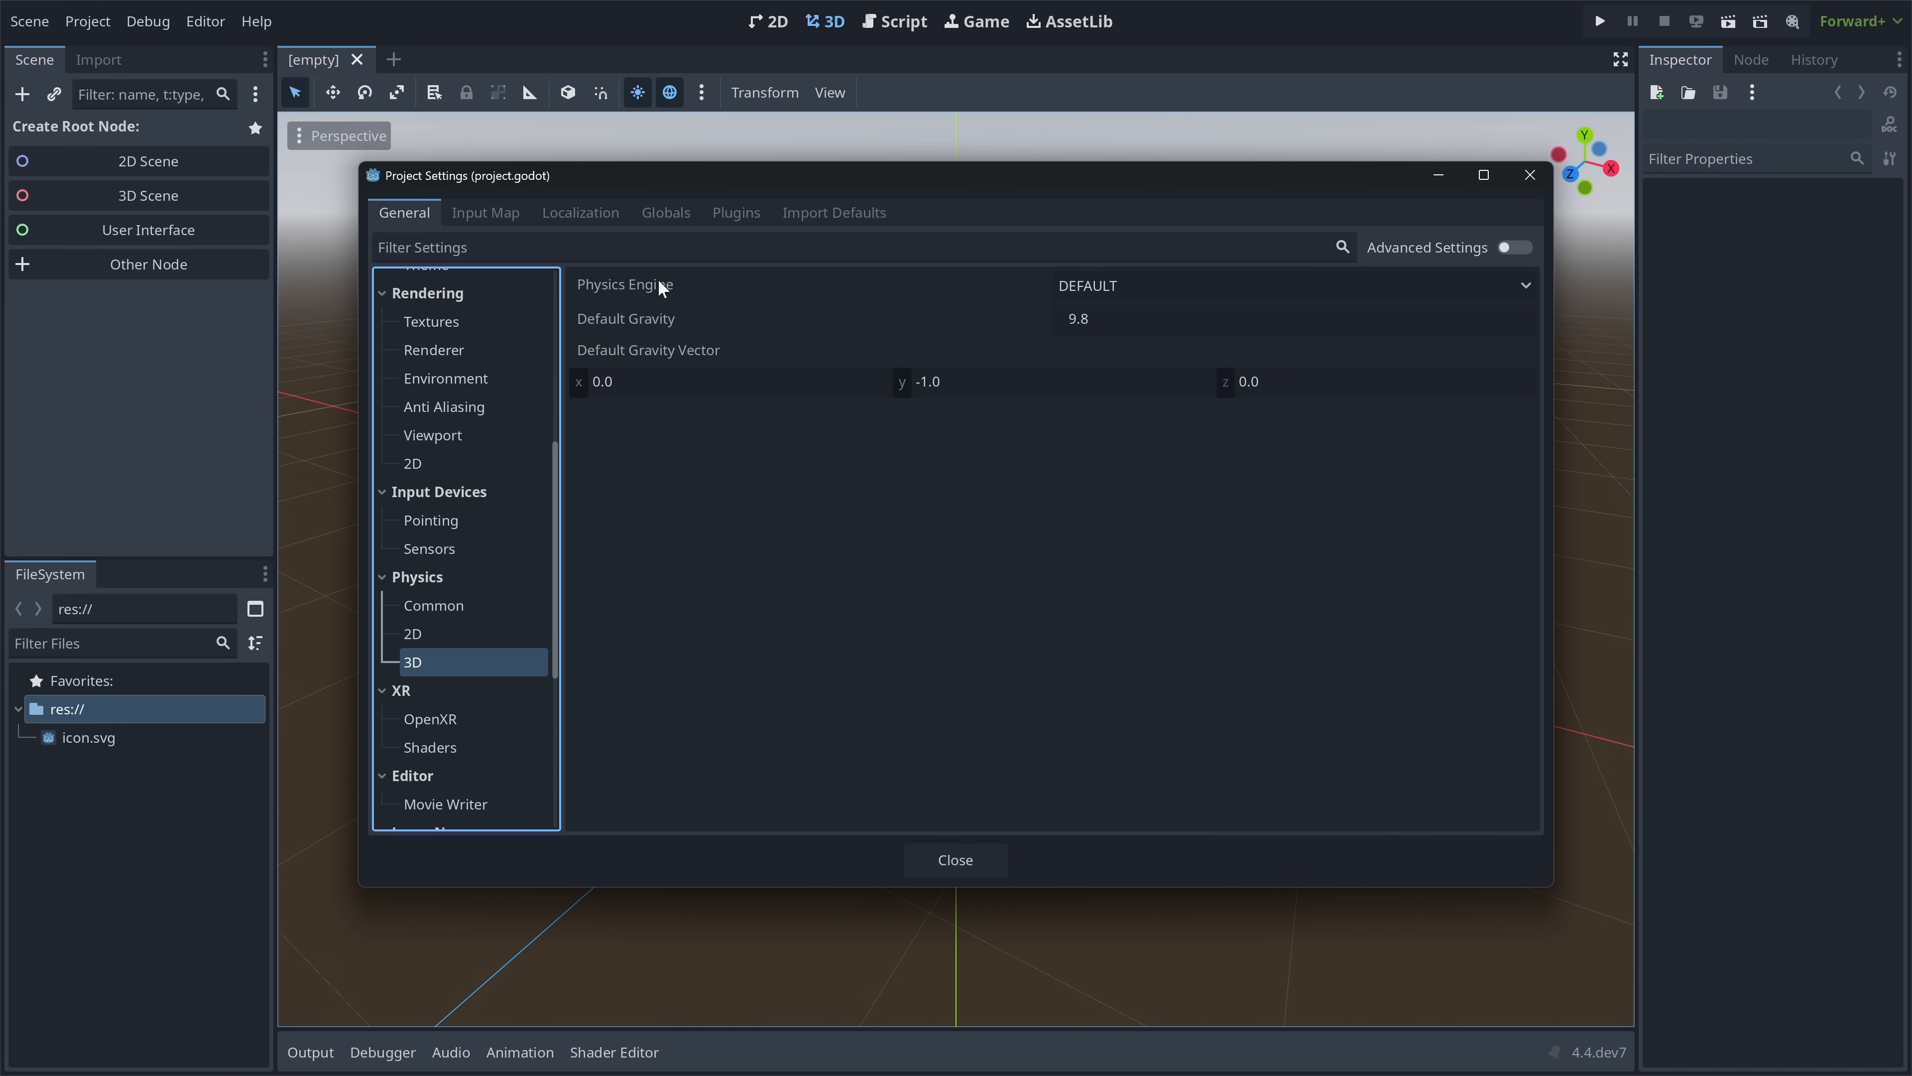
{"action": "left_click", "coordinate": [1148, 291]}
{"action": "left_click", "coordinate": [1117, 343]}
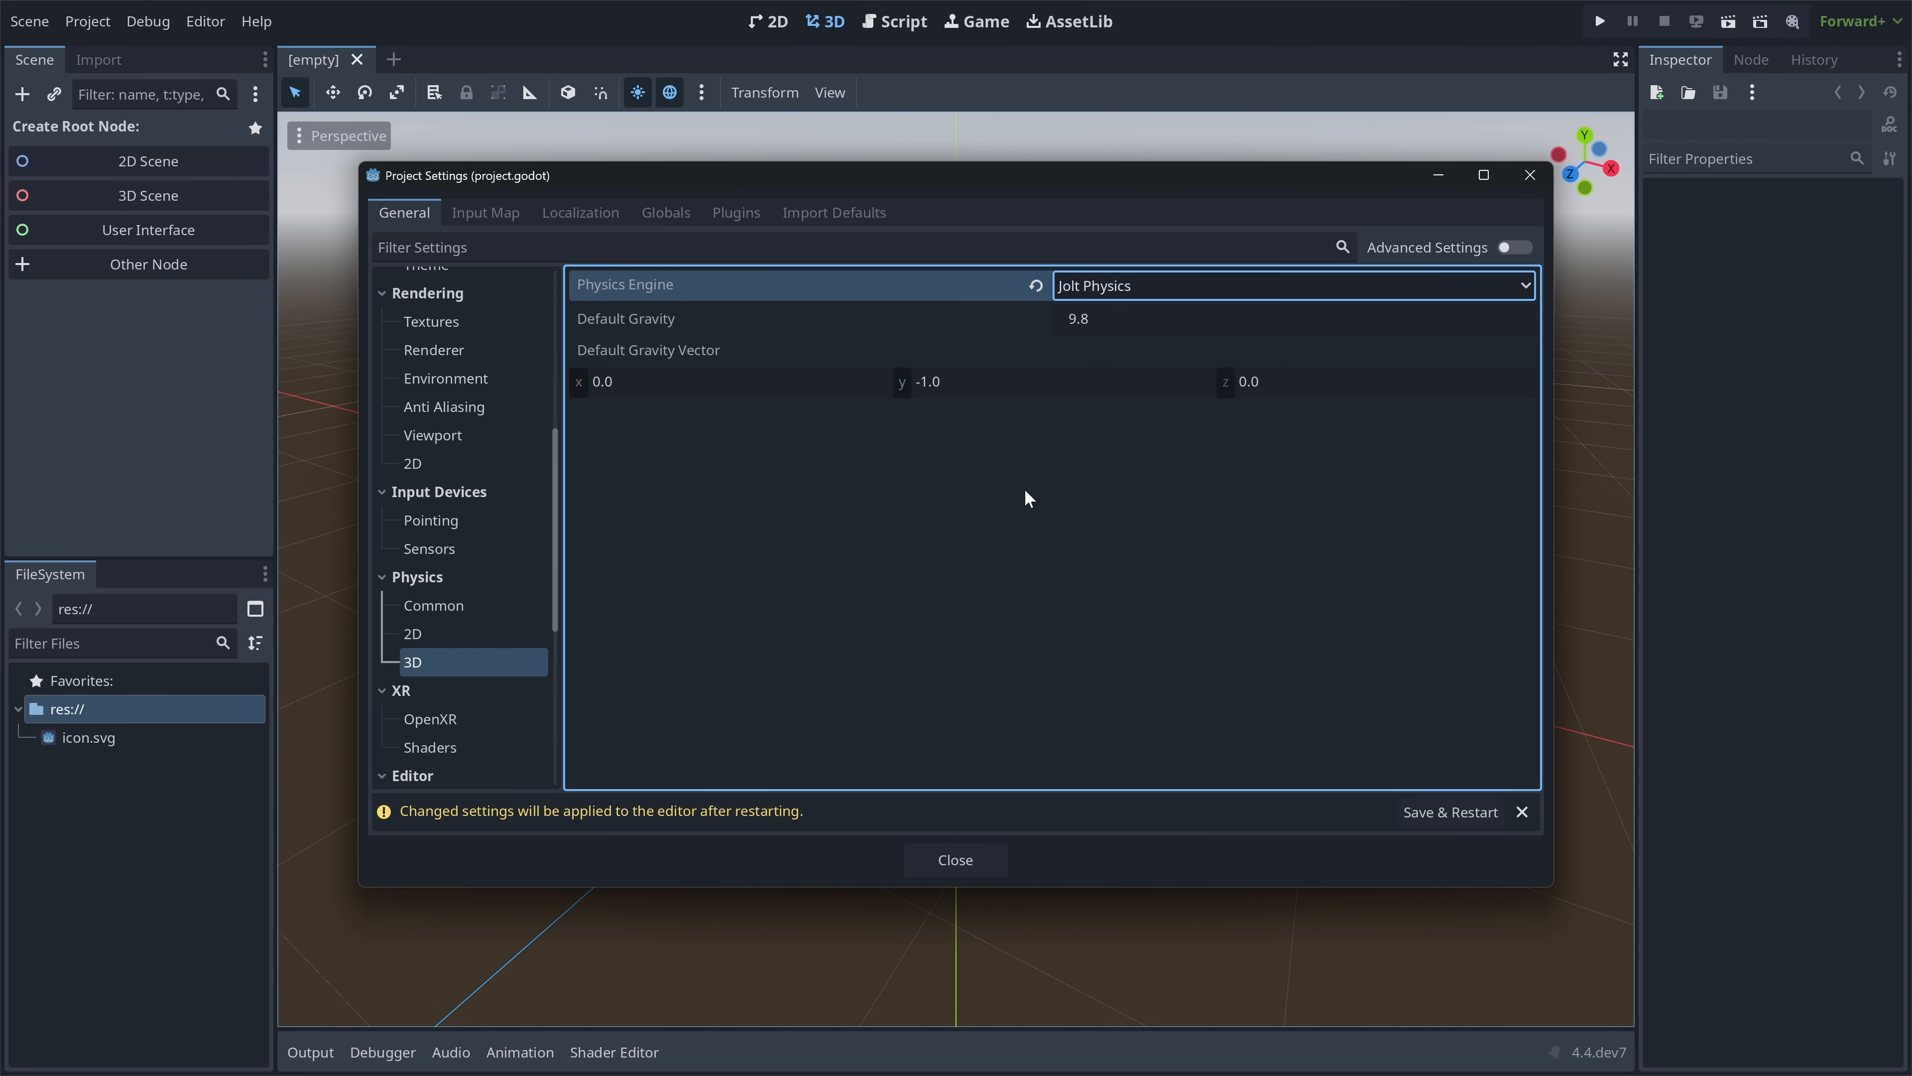
{"action": "left_click", "coordinate": [1449, 812]}
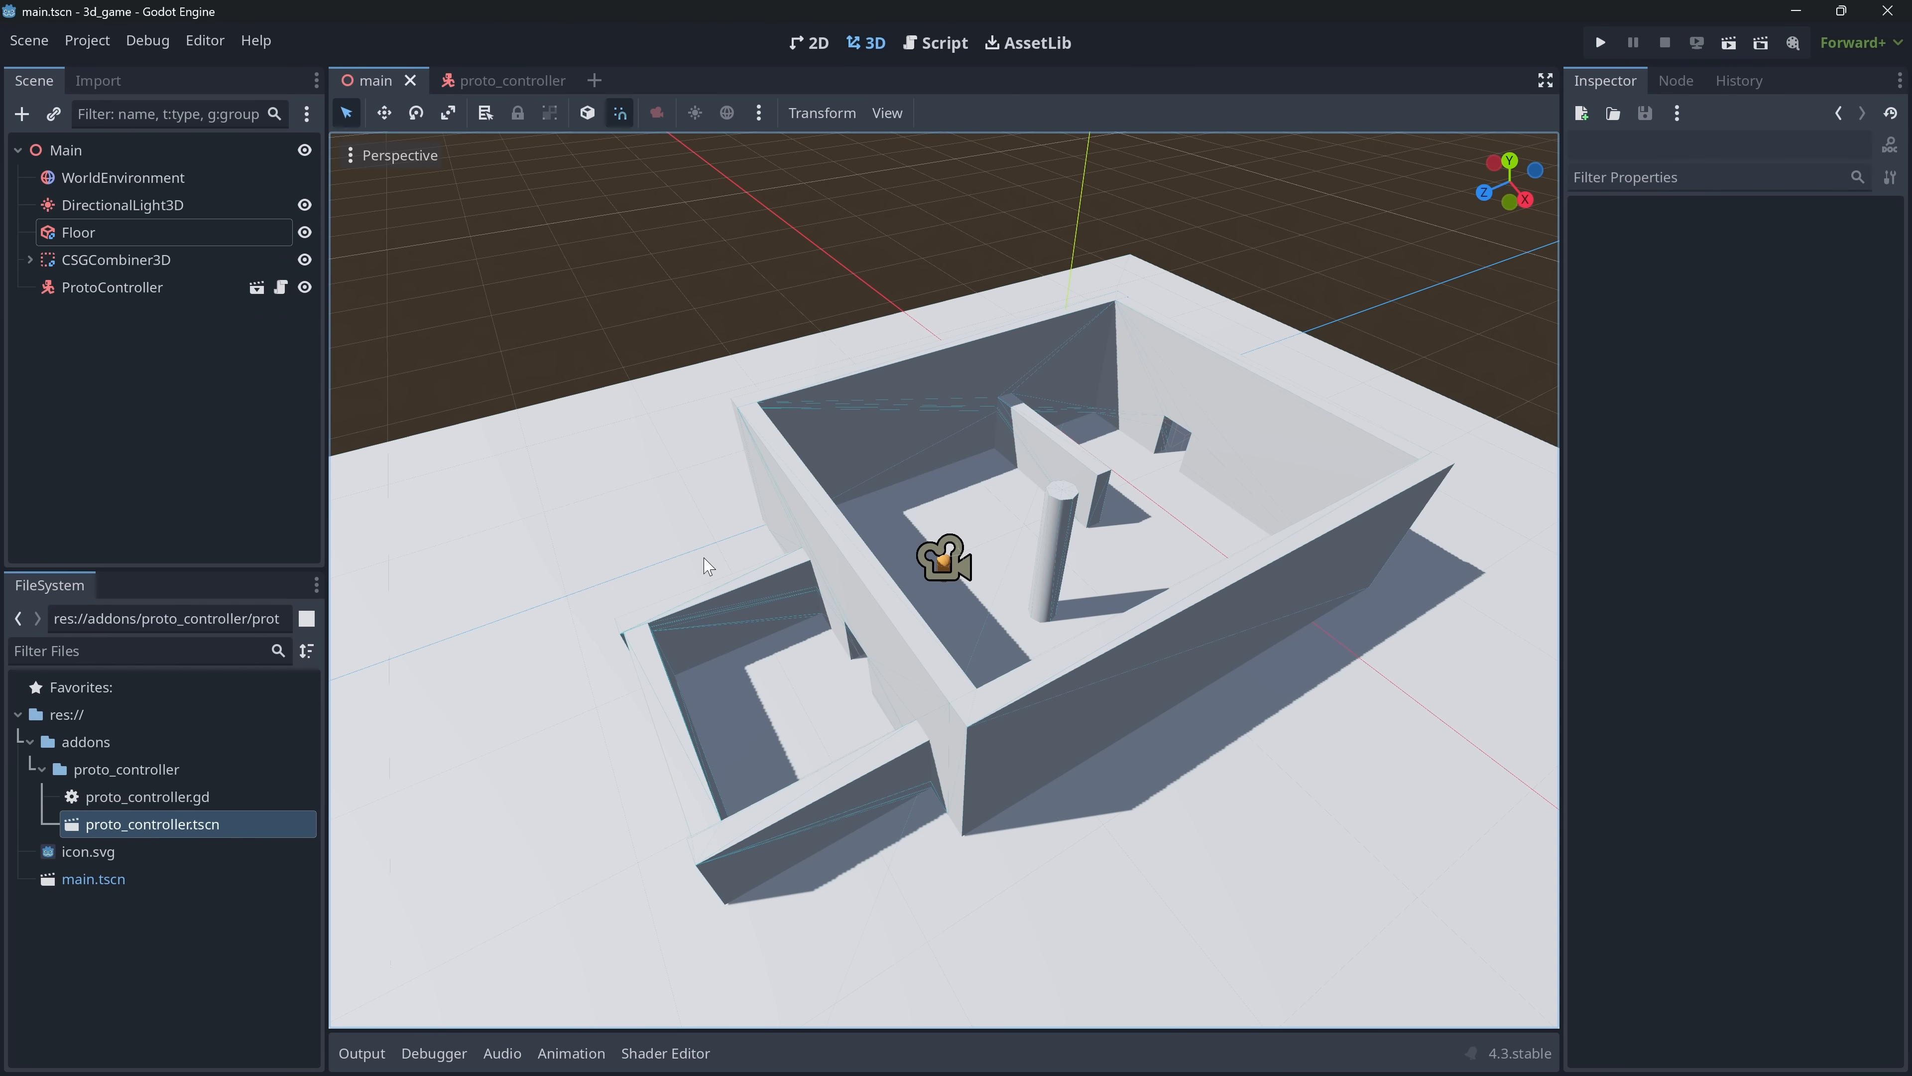
- Go online in the asset library, search for "godot jolt", and download and install the Godot Jolt extension into the 3d_game project
{"action": "left_click", "coordinate": [1018, 47]}
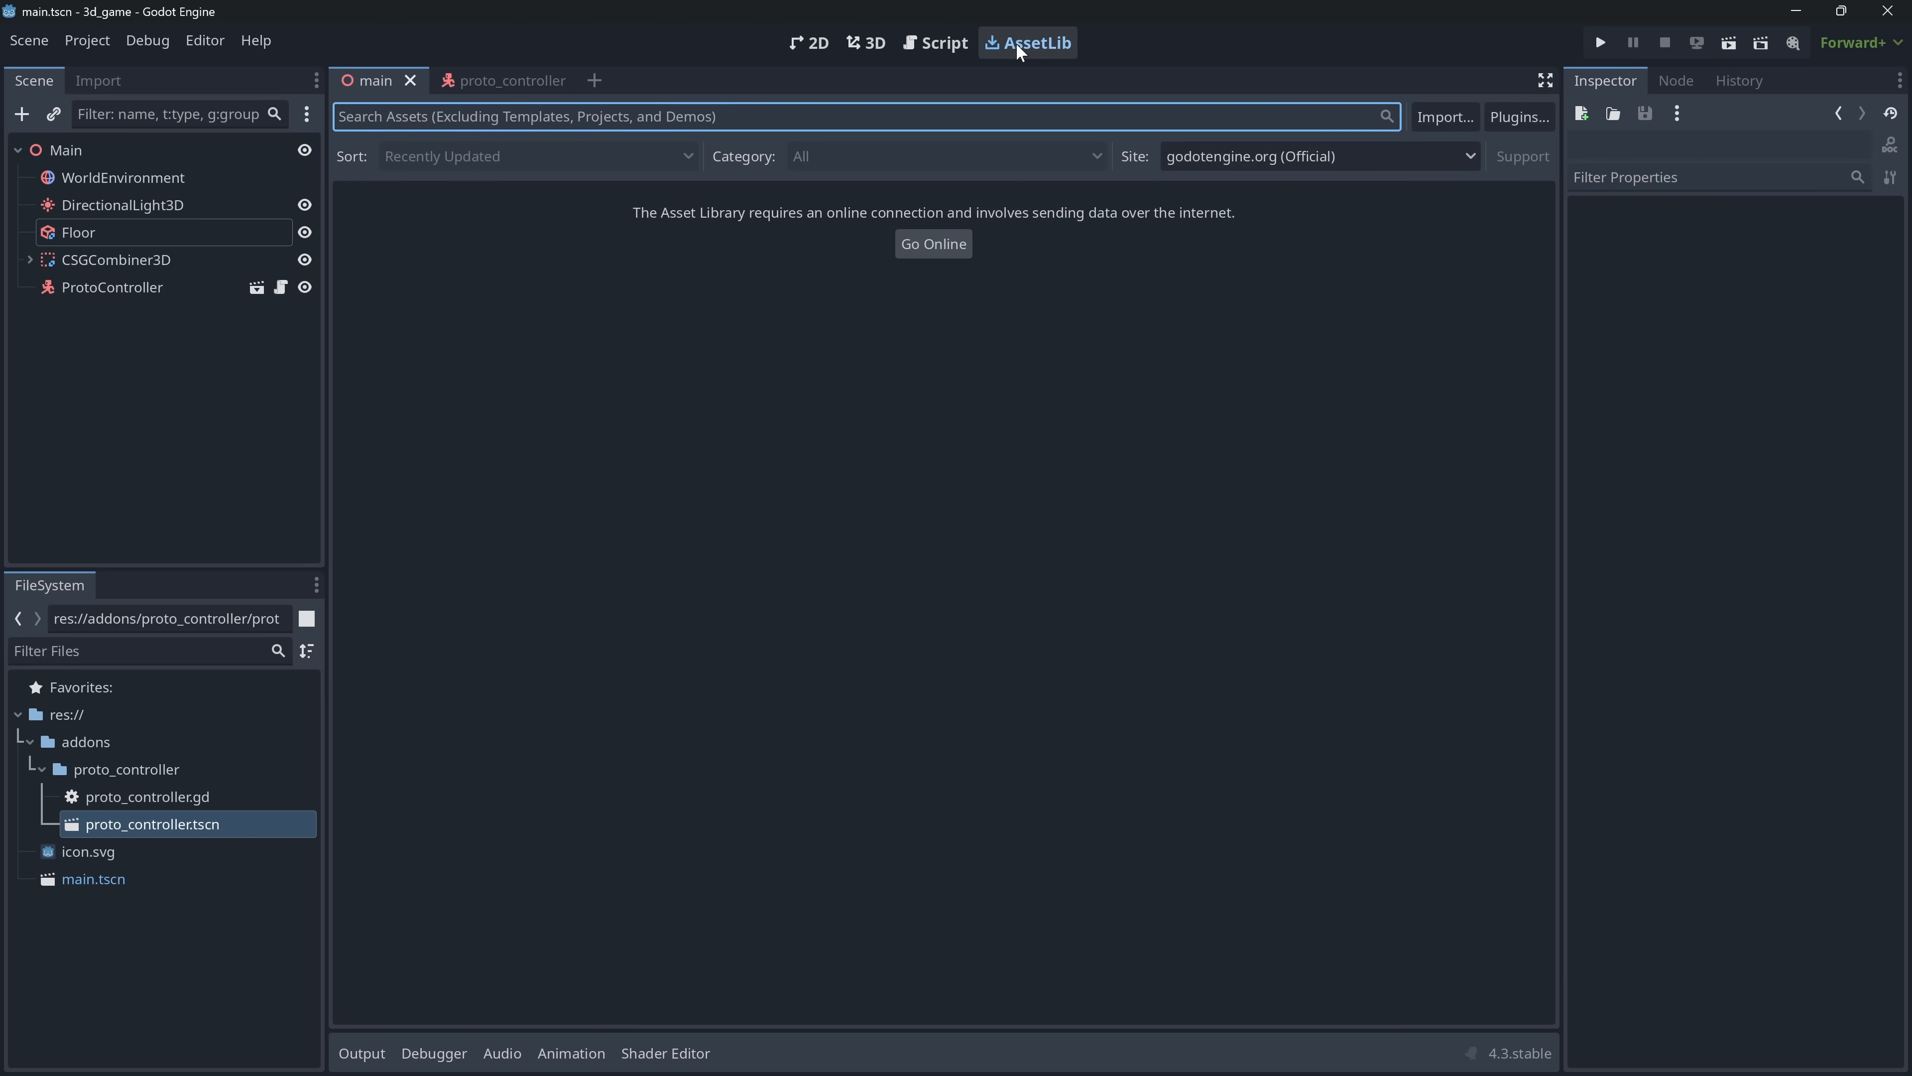
{"action": "left_click", "coordinate": [914, 245]}
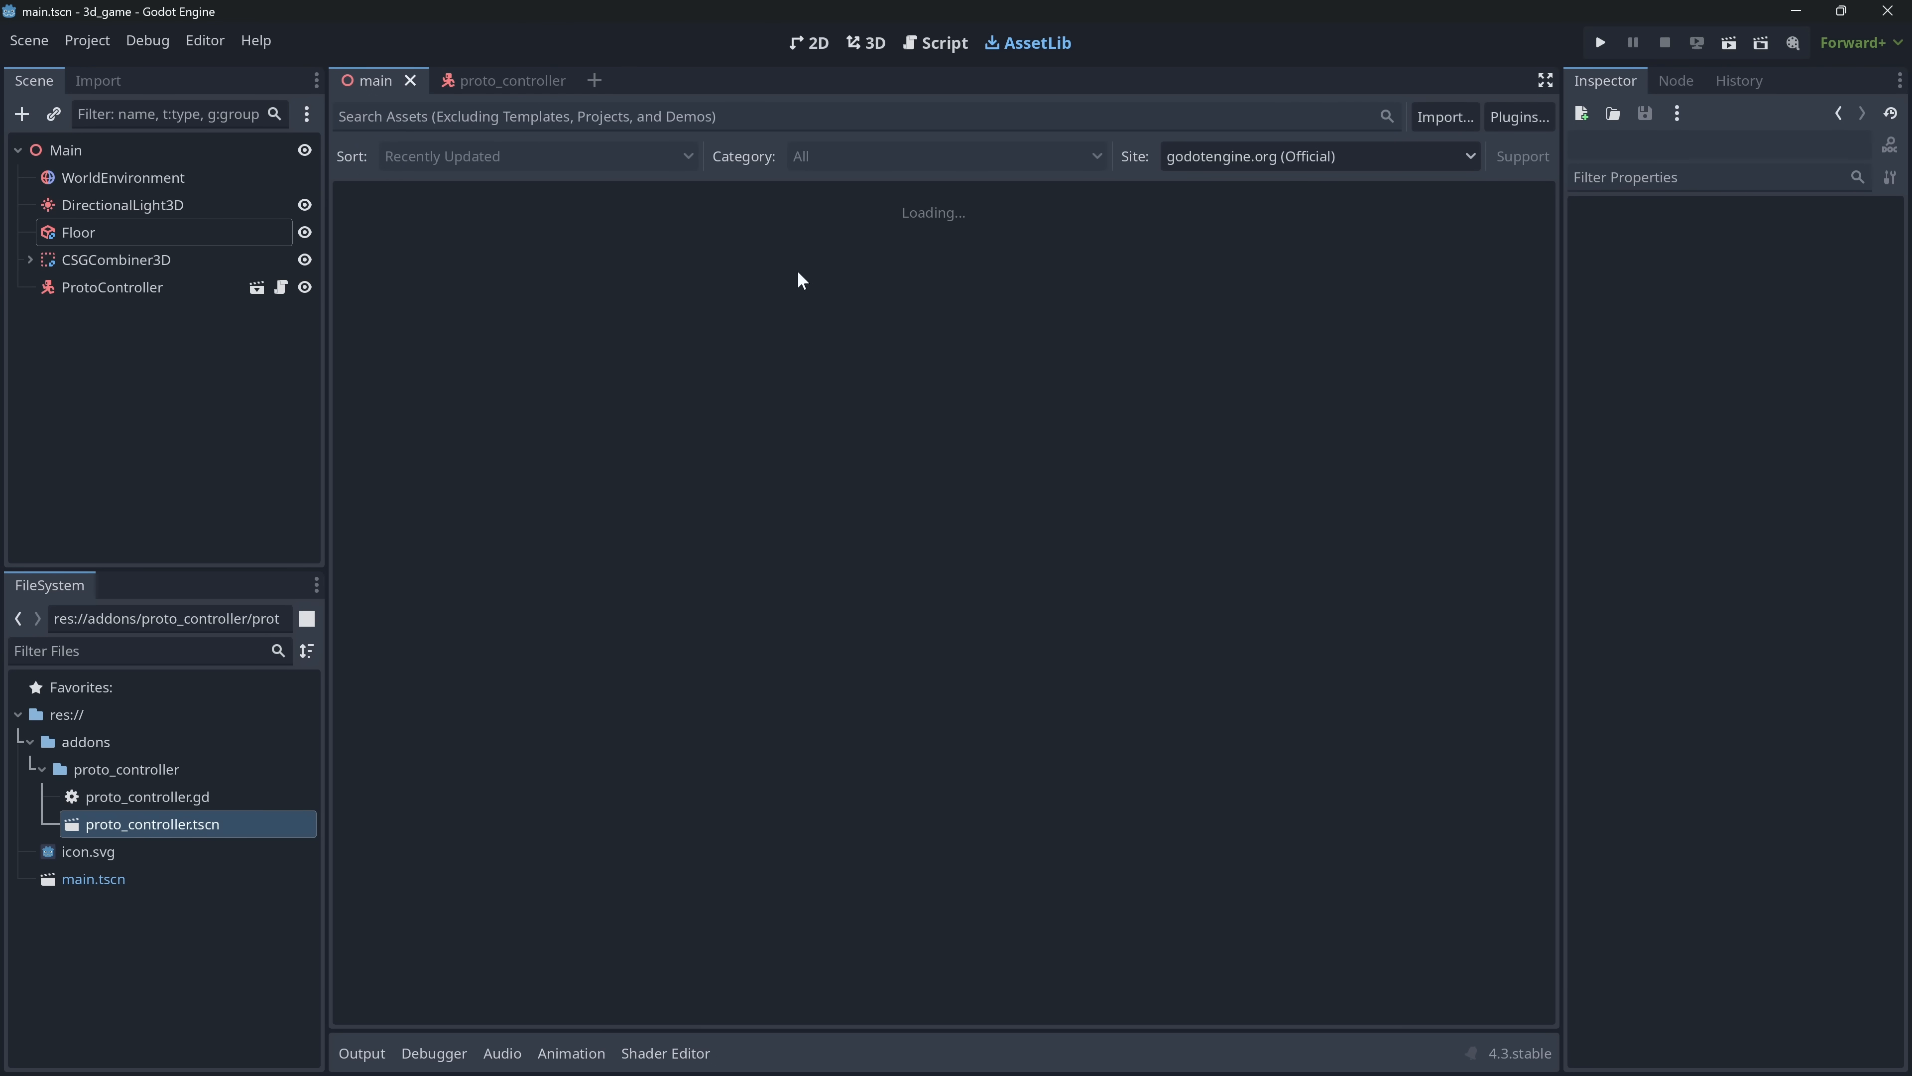
{"action": "left_click", "coordinate": [550, 119]}
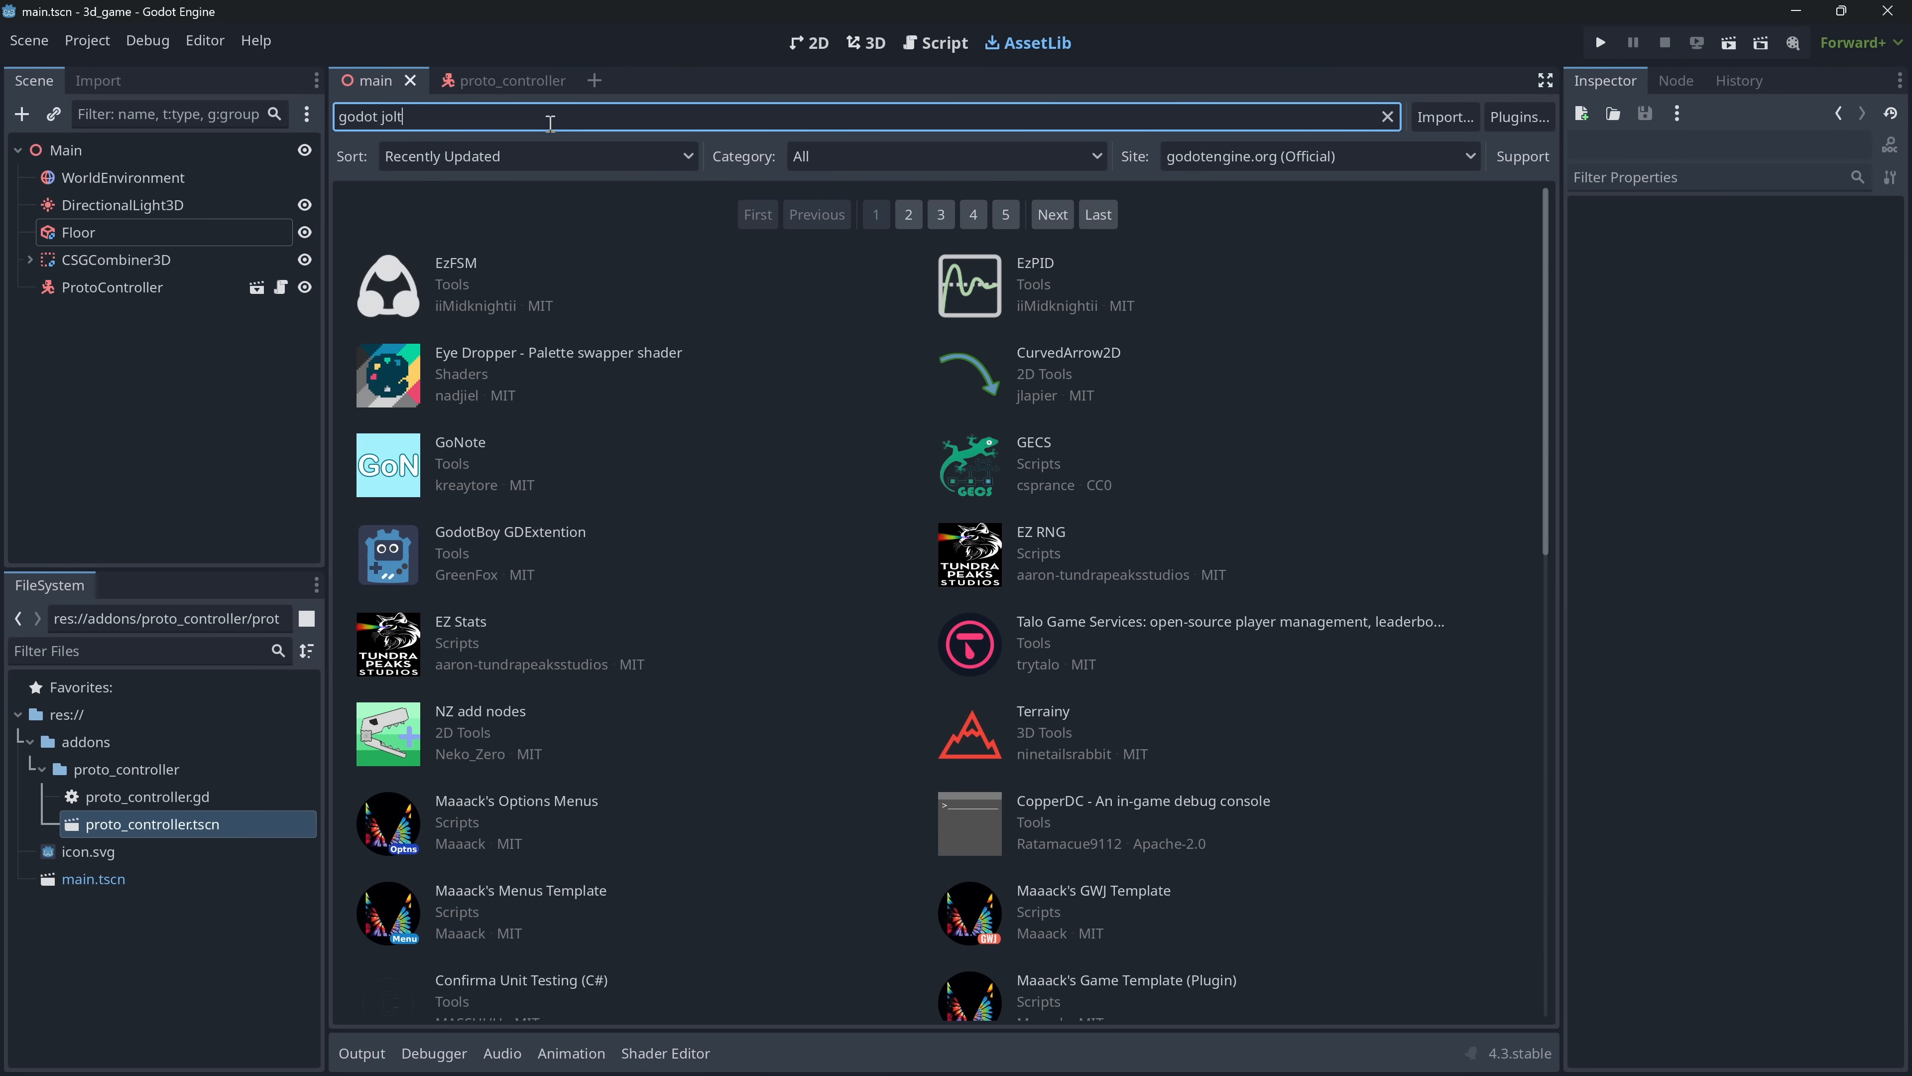
{"action": "type", "text": "godot jolt"}
{"action": "left_click", "coordinate": [468, 234]}
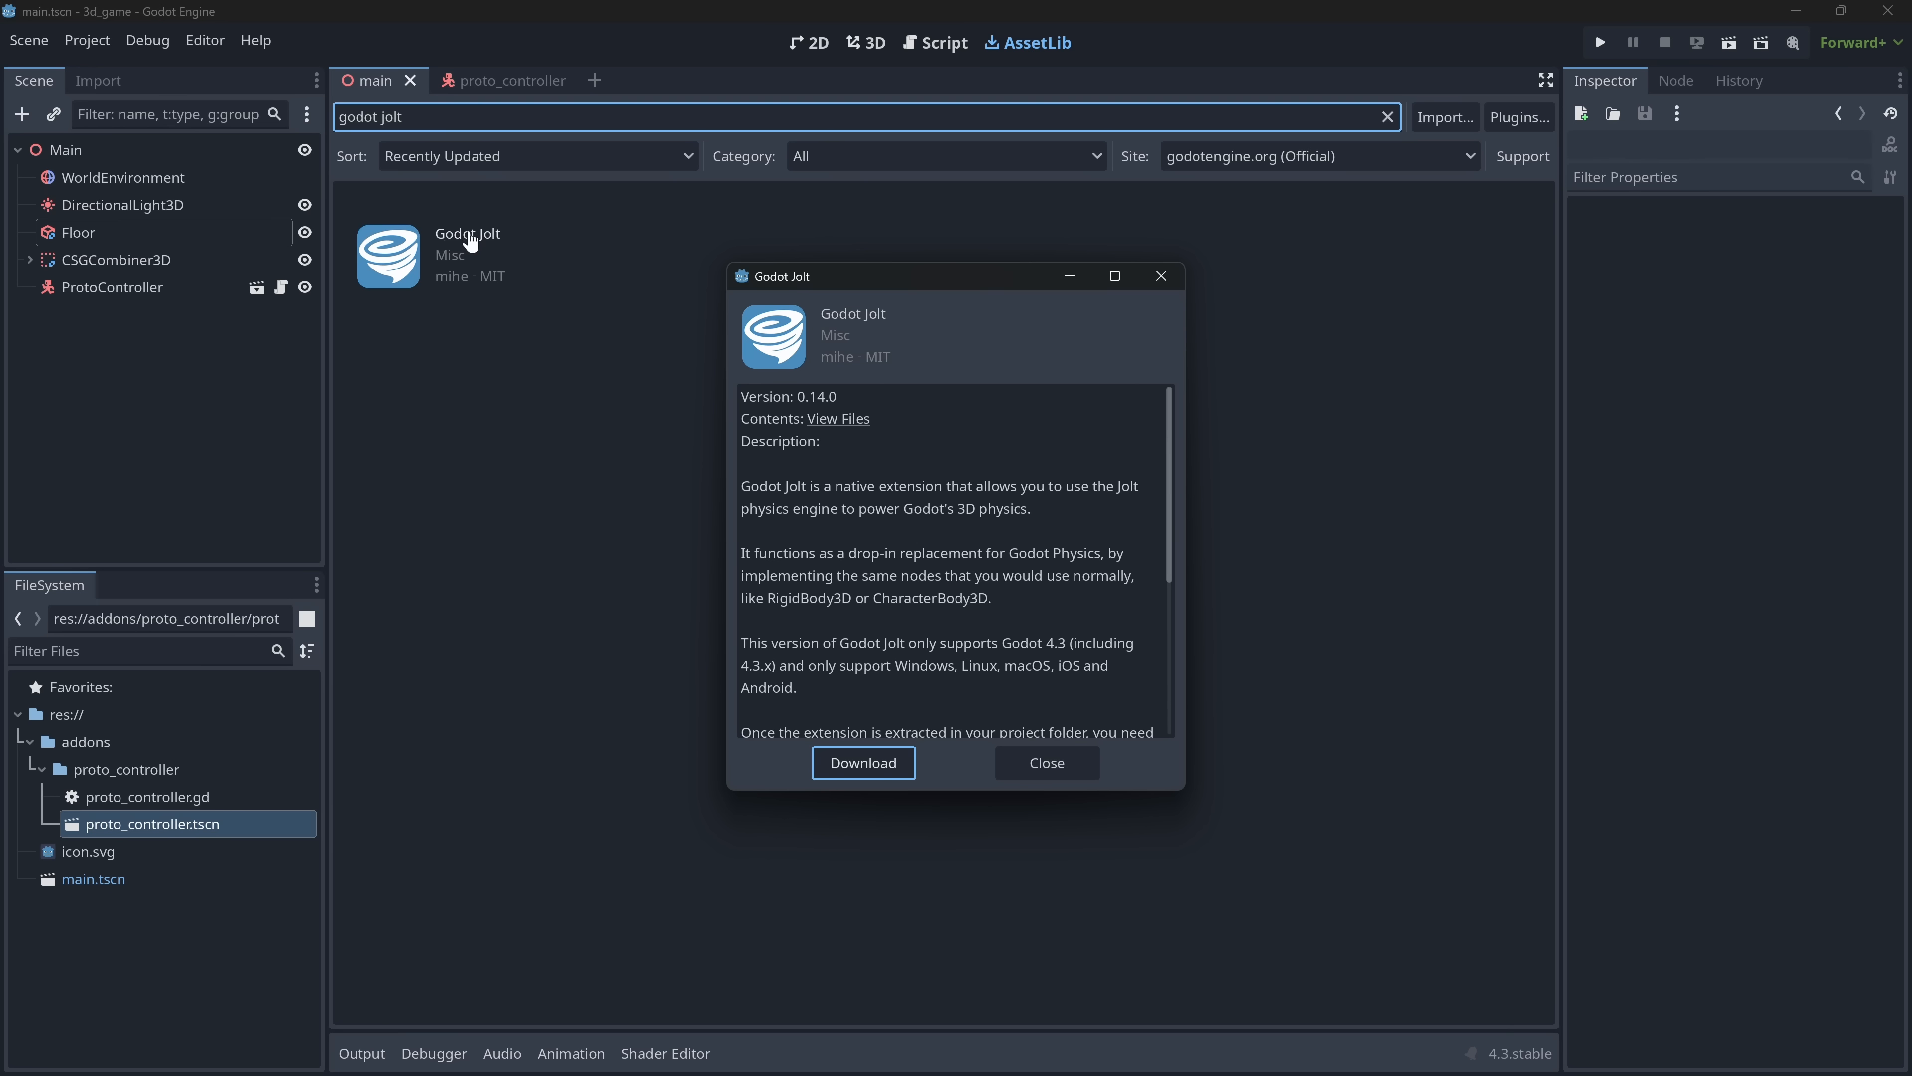
{"action": "left_click", "coordinate": [876, 772]}
{"action": "left_click", "coordinate": [822, 831]}
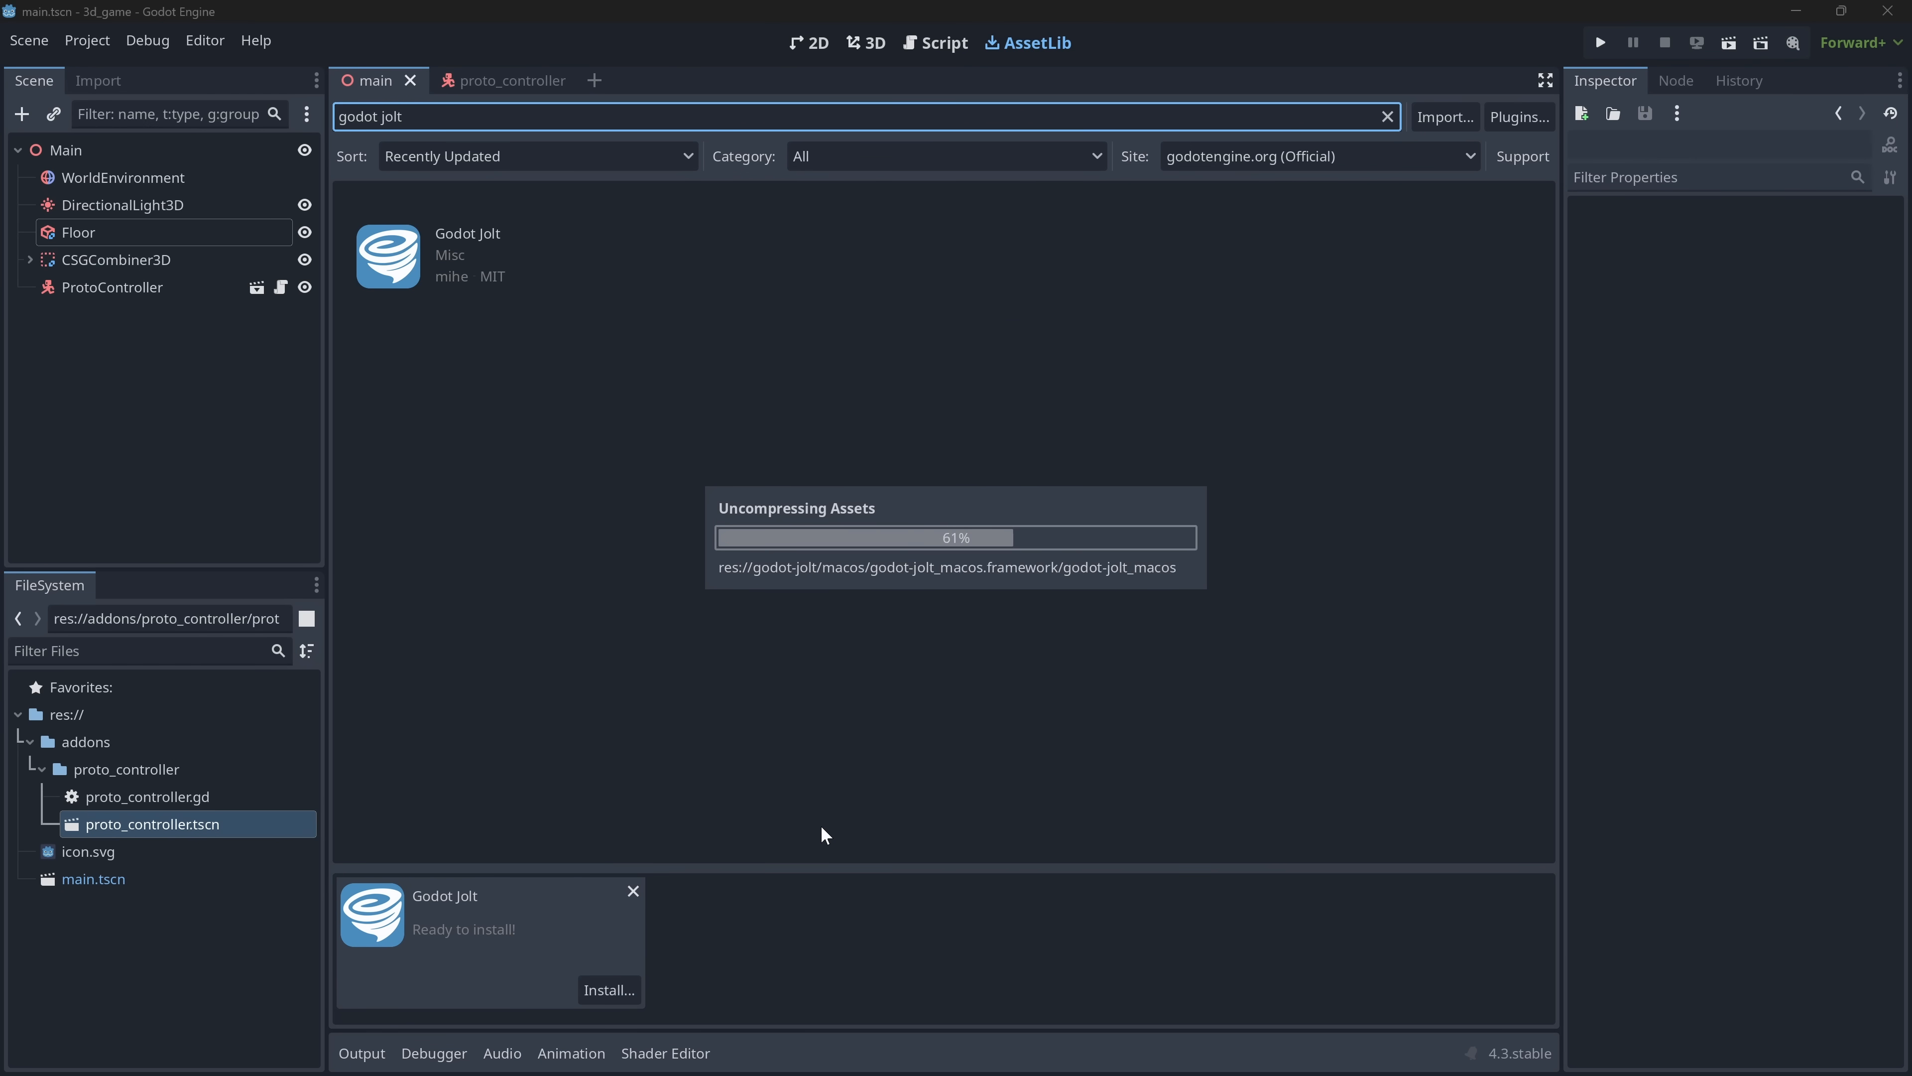
{"action": "left_click", "coordinate": [896, 569]}
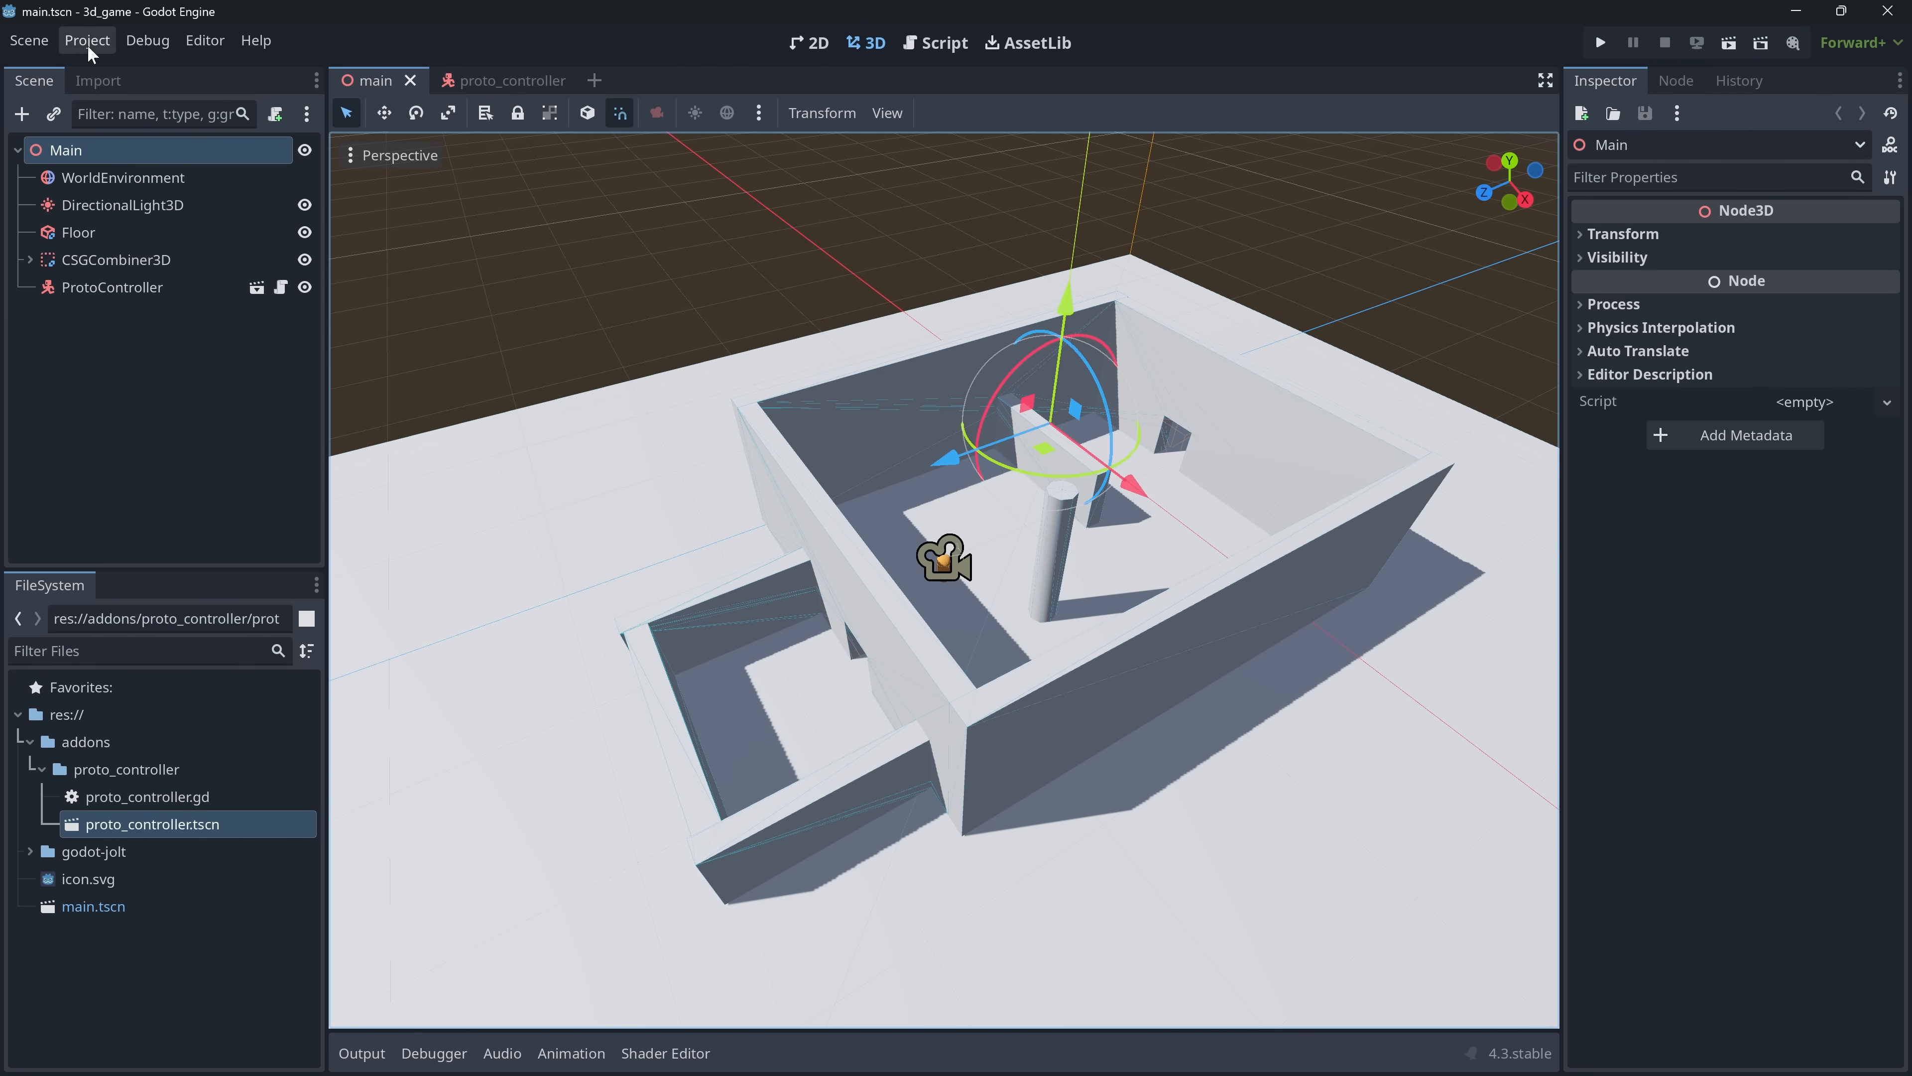
- Enable the advanced project settings, set the 3D physics engine to JoltPhysics3D, and save and restart the editor
{"action": "left_click", "coordinate": [88, 47]}
{"action": "left_click", "coordinate": [102, 63]}
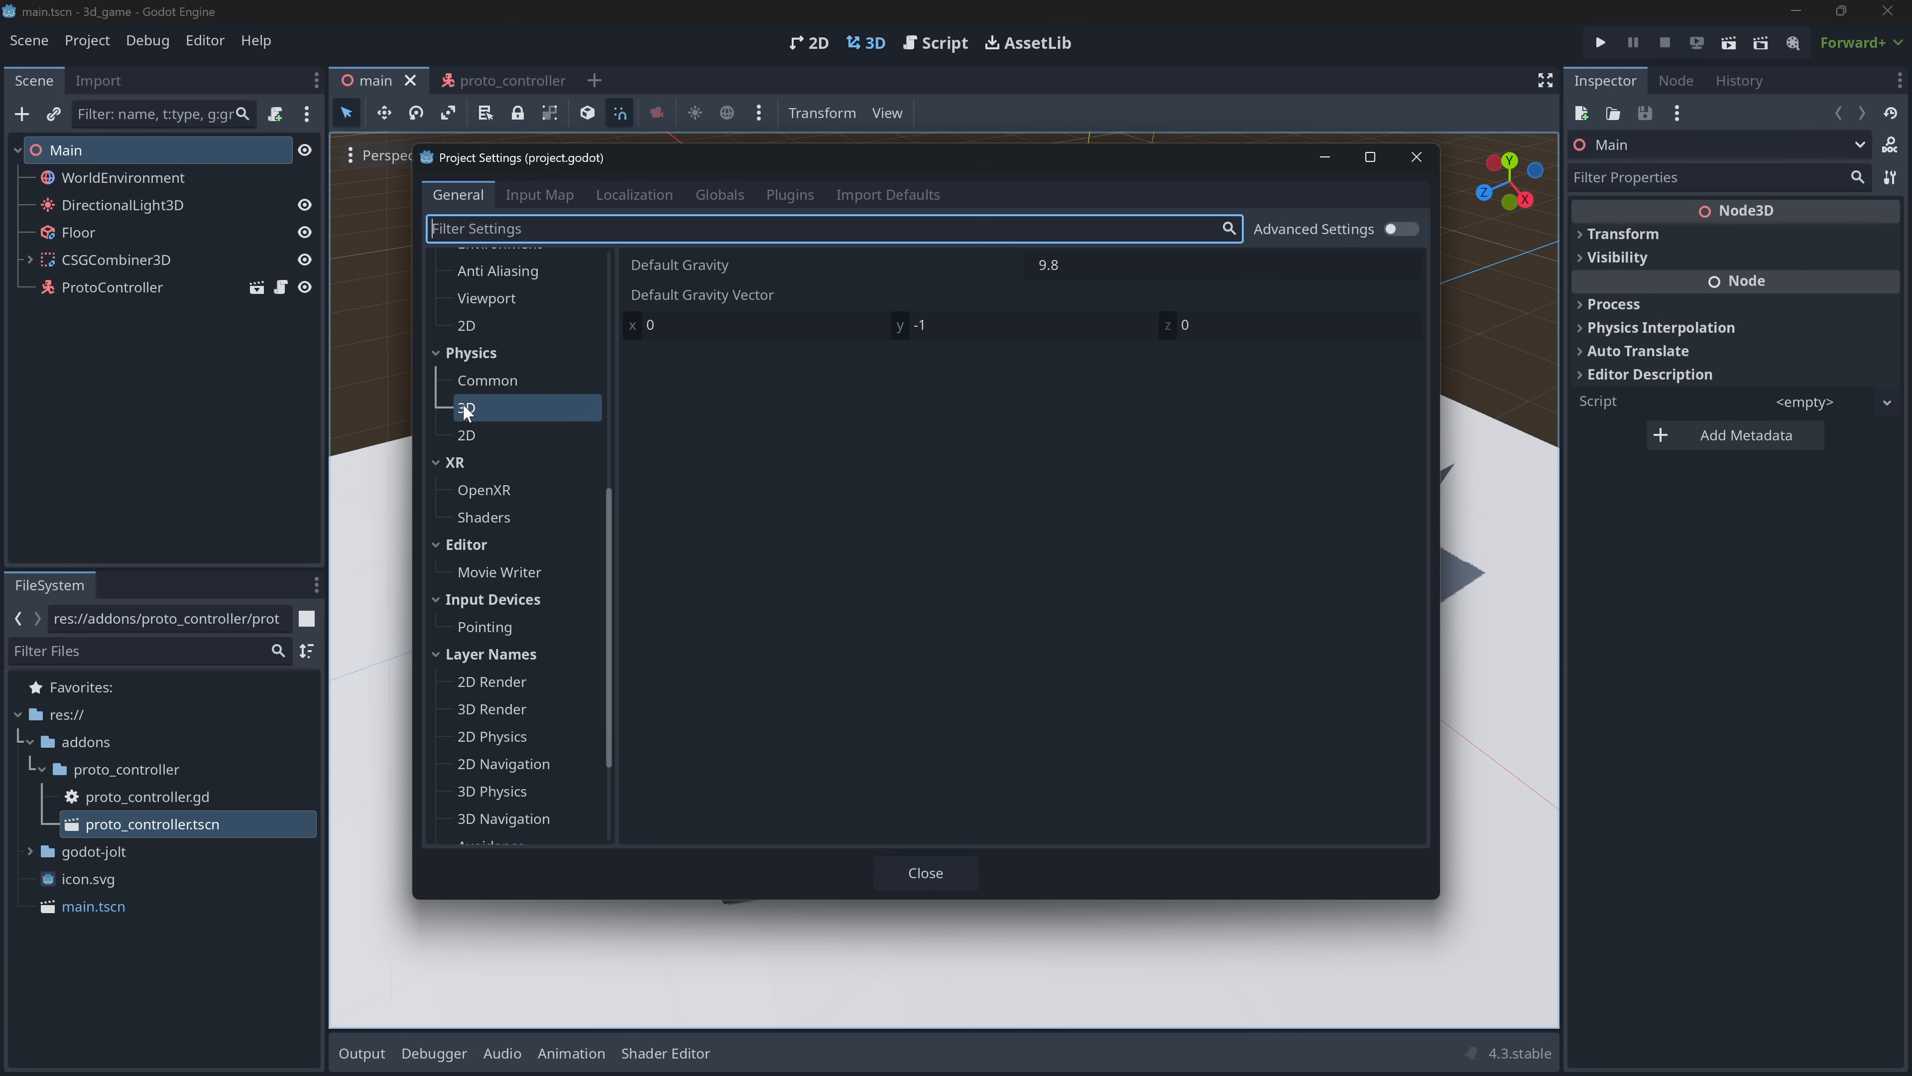
{"action": "left_click", "coordinate": [1402, 230]}
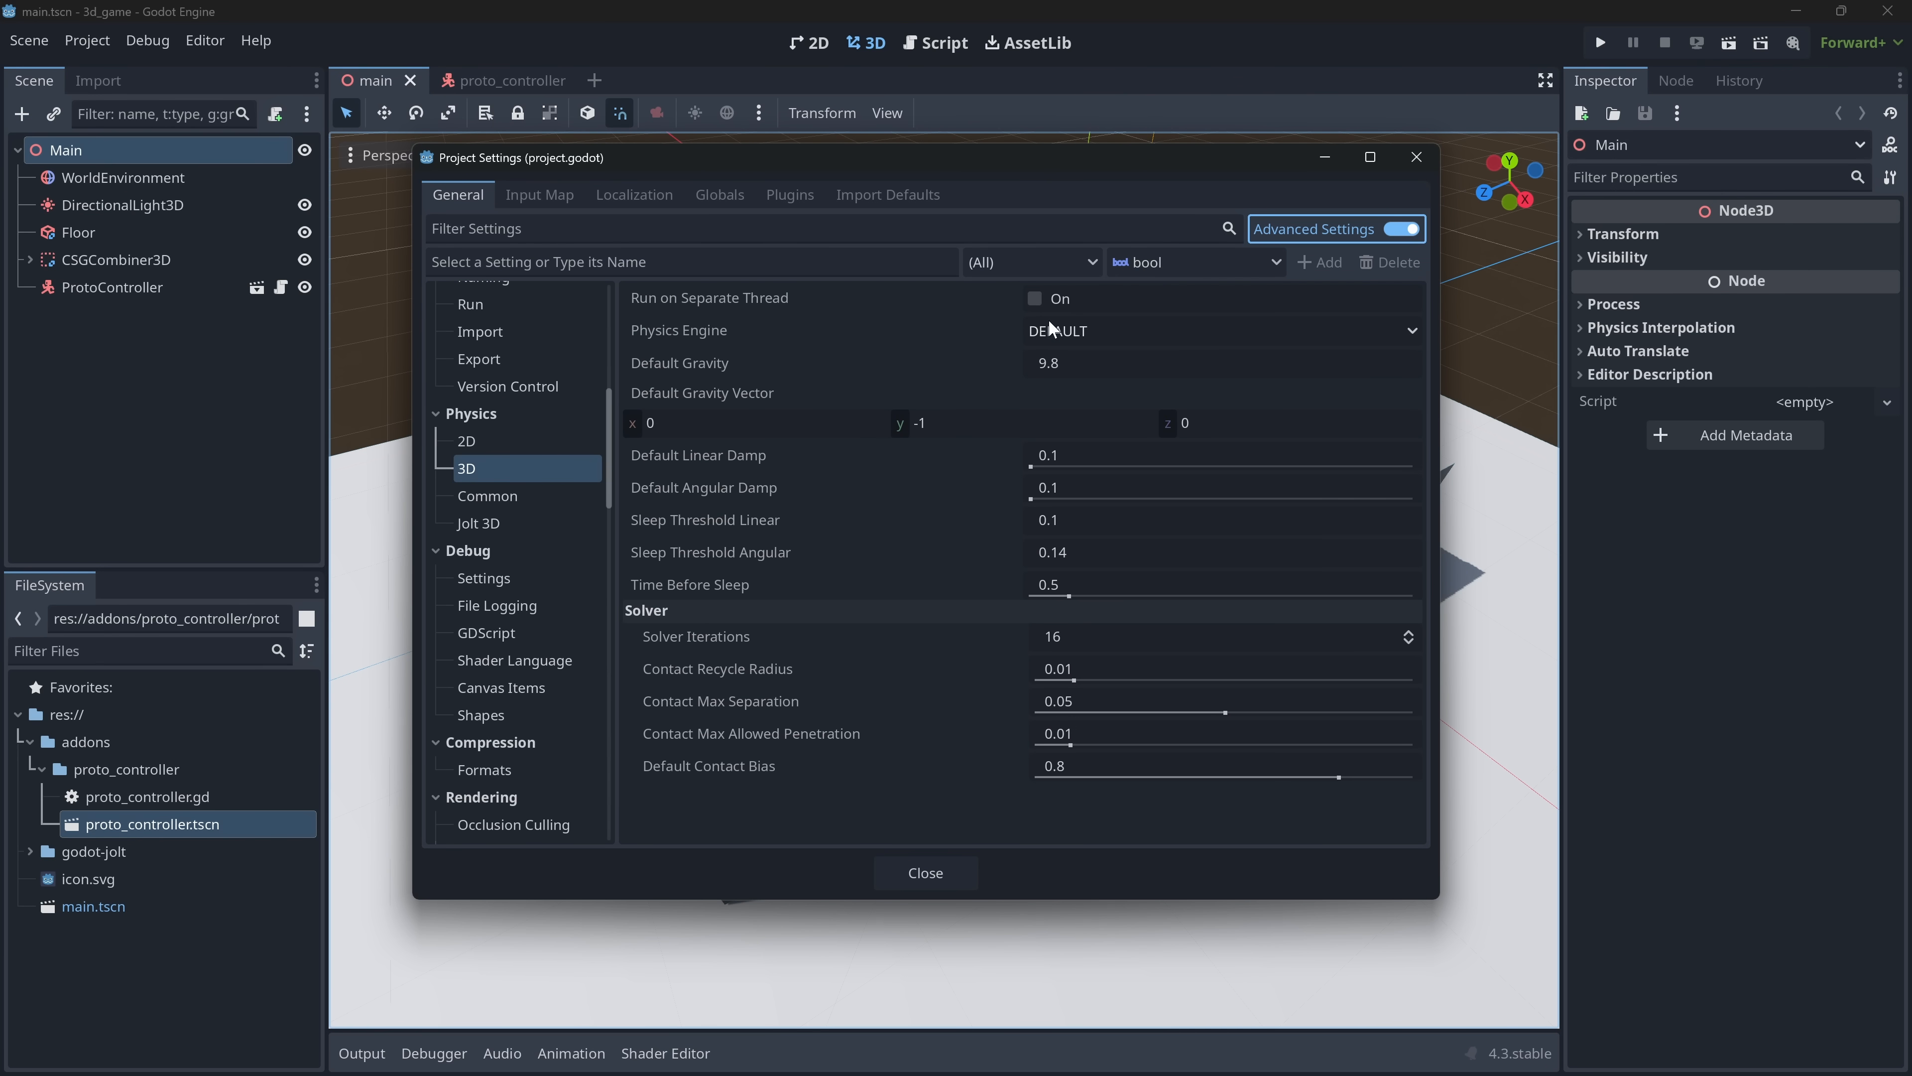
{"action": "left_click", "coordinate": [1116, 329]}
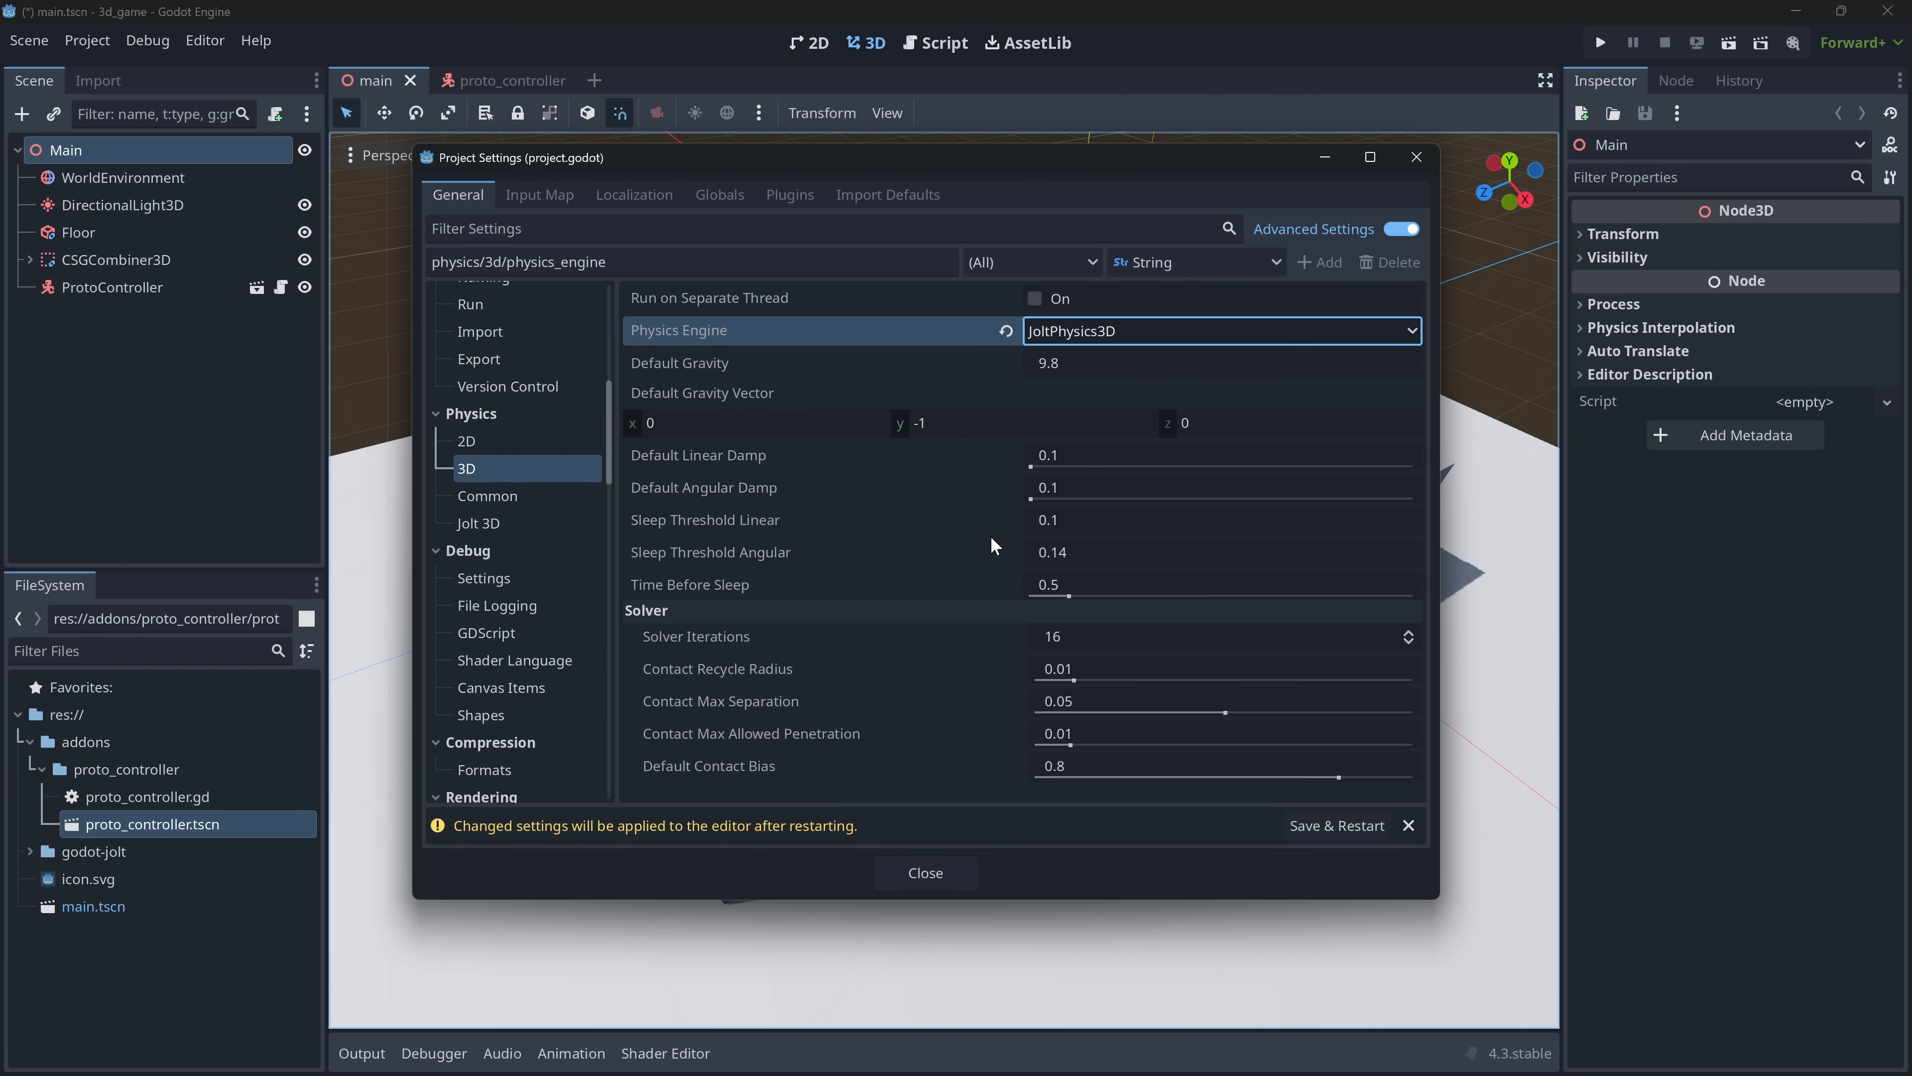
{"action": "left_click", "coordinate": [1318, 826]}
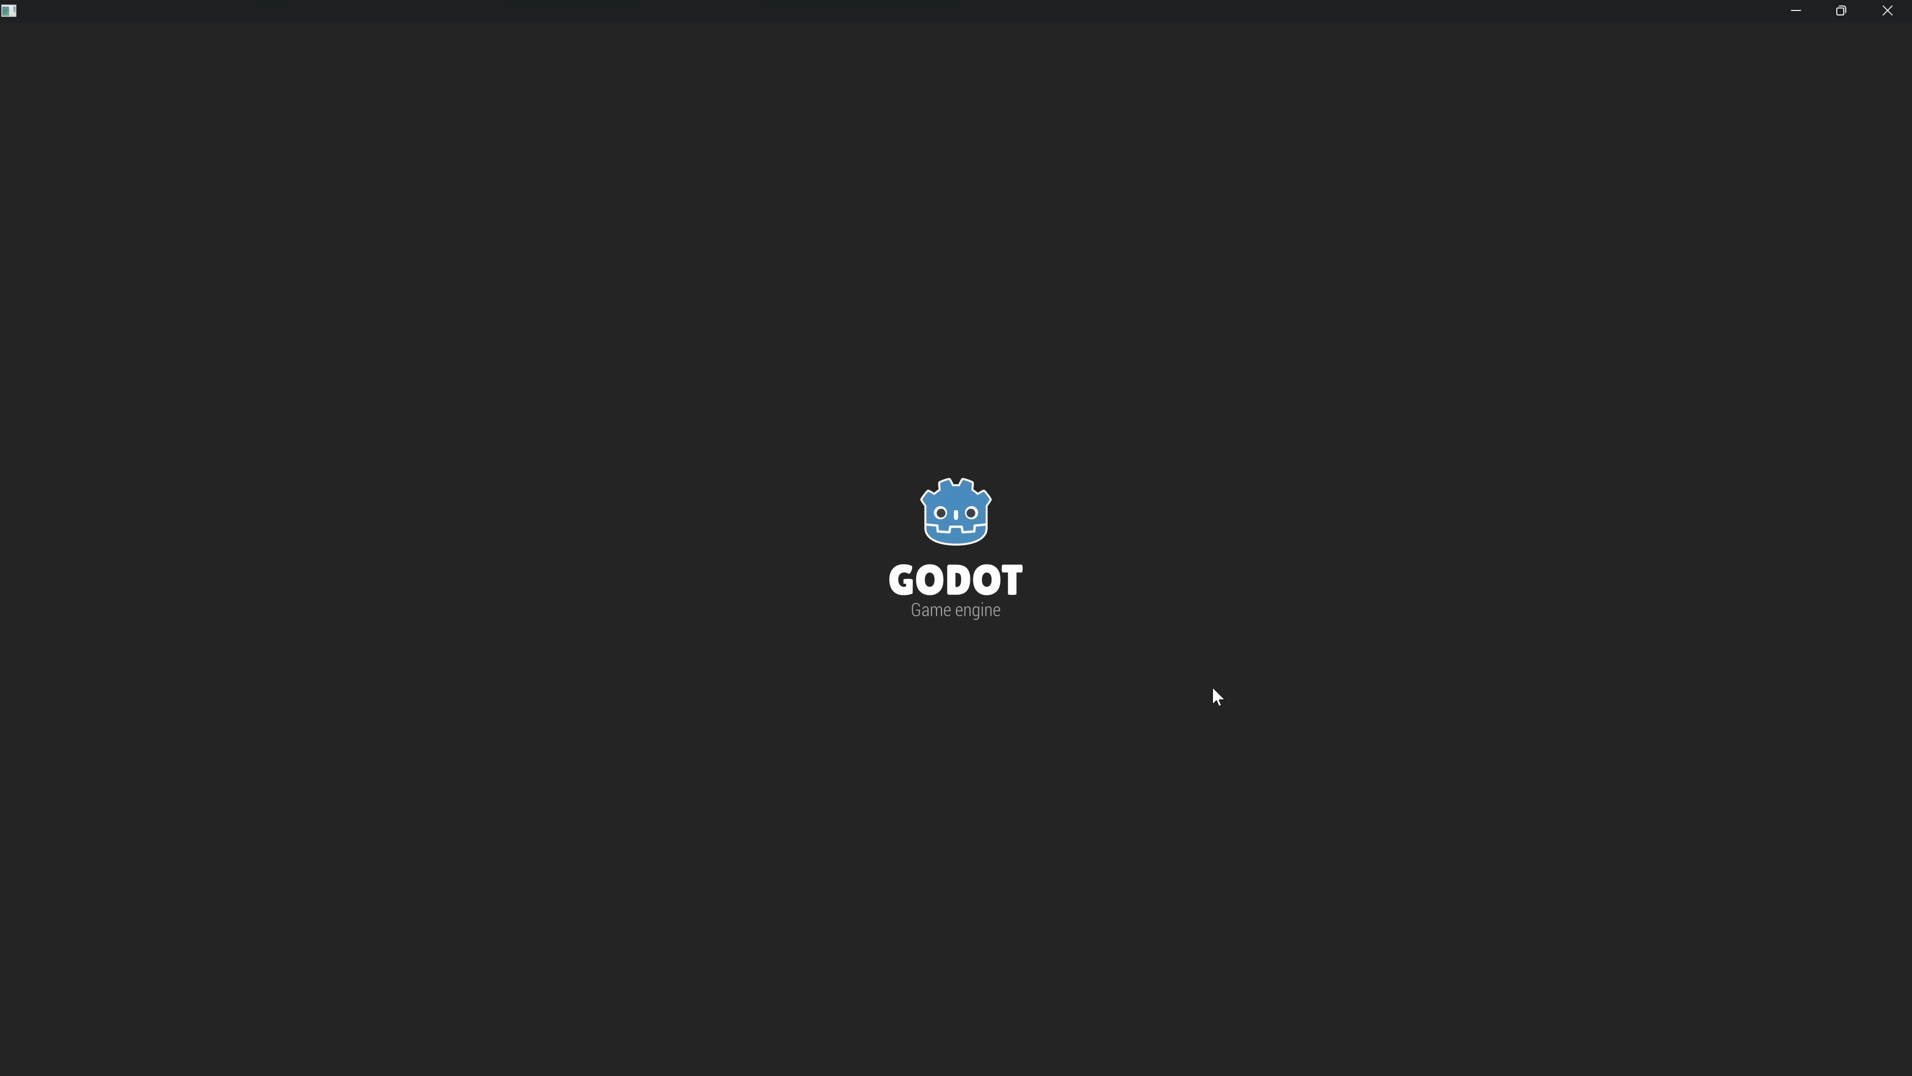
- Run the 3d_game project and walk forward and backward around the building to test the new physics engine
{"action": "key", "text": "F5"}
{"action": "key", "text": "w"}
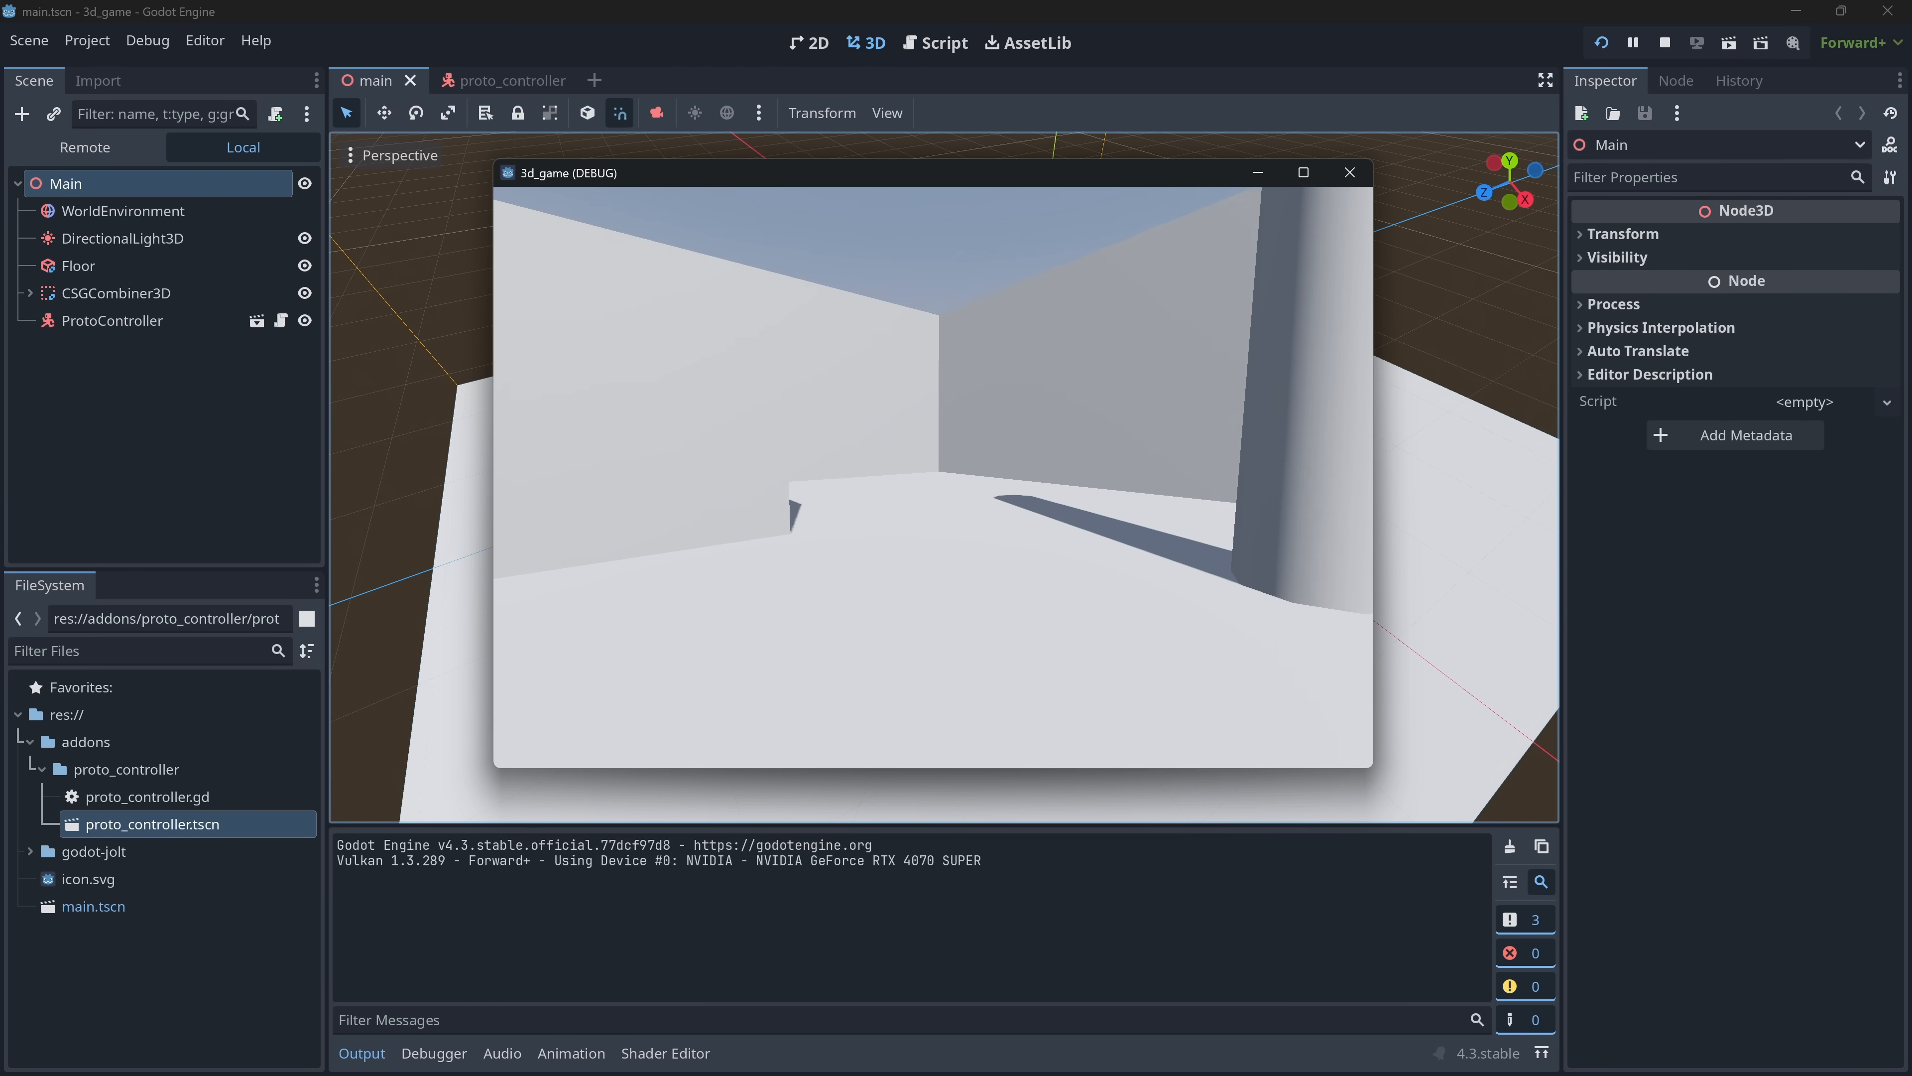
{"action": "key", "text": "s"}
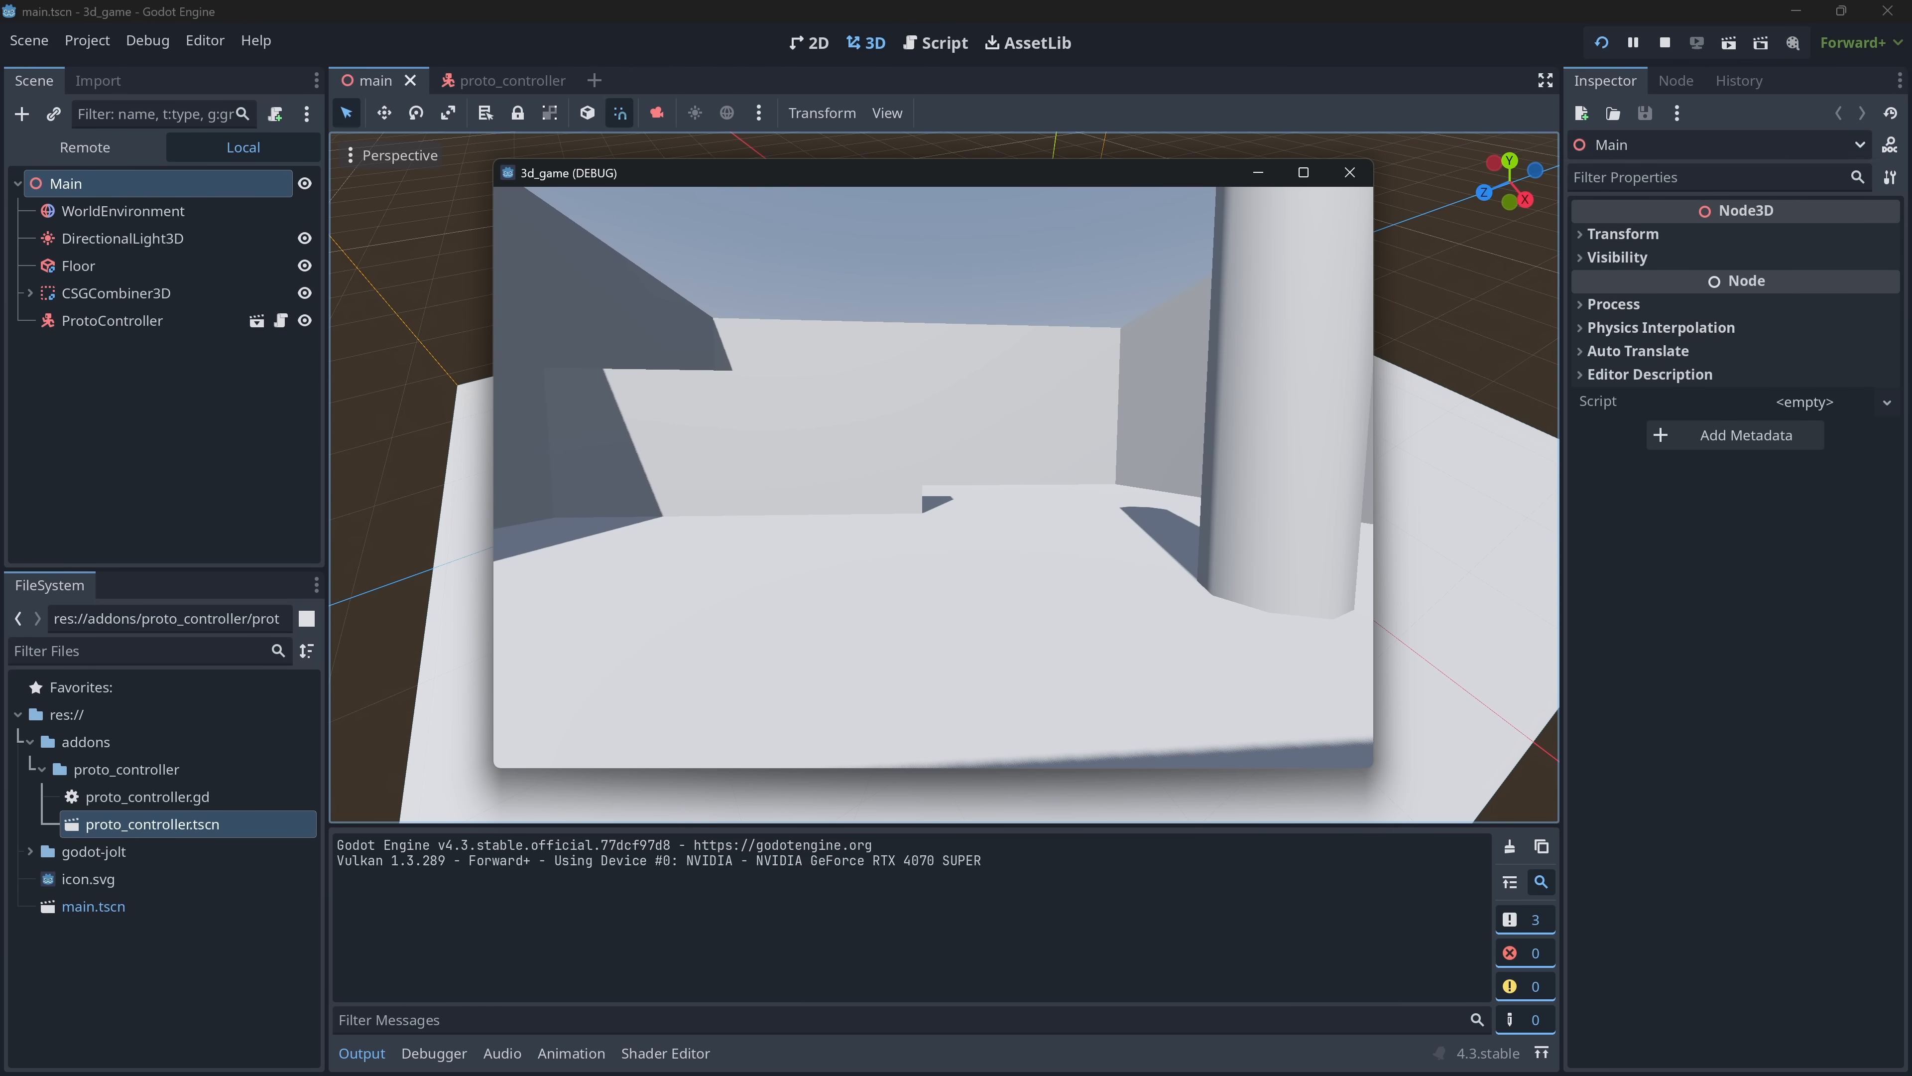
{"action": "key", "text": "w"}
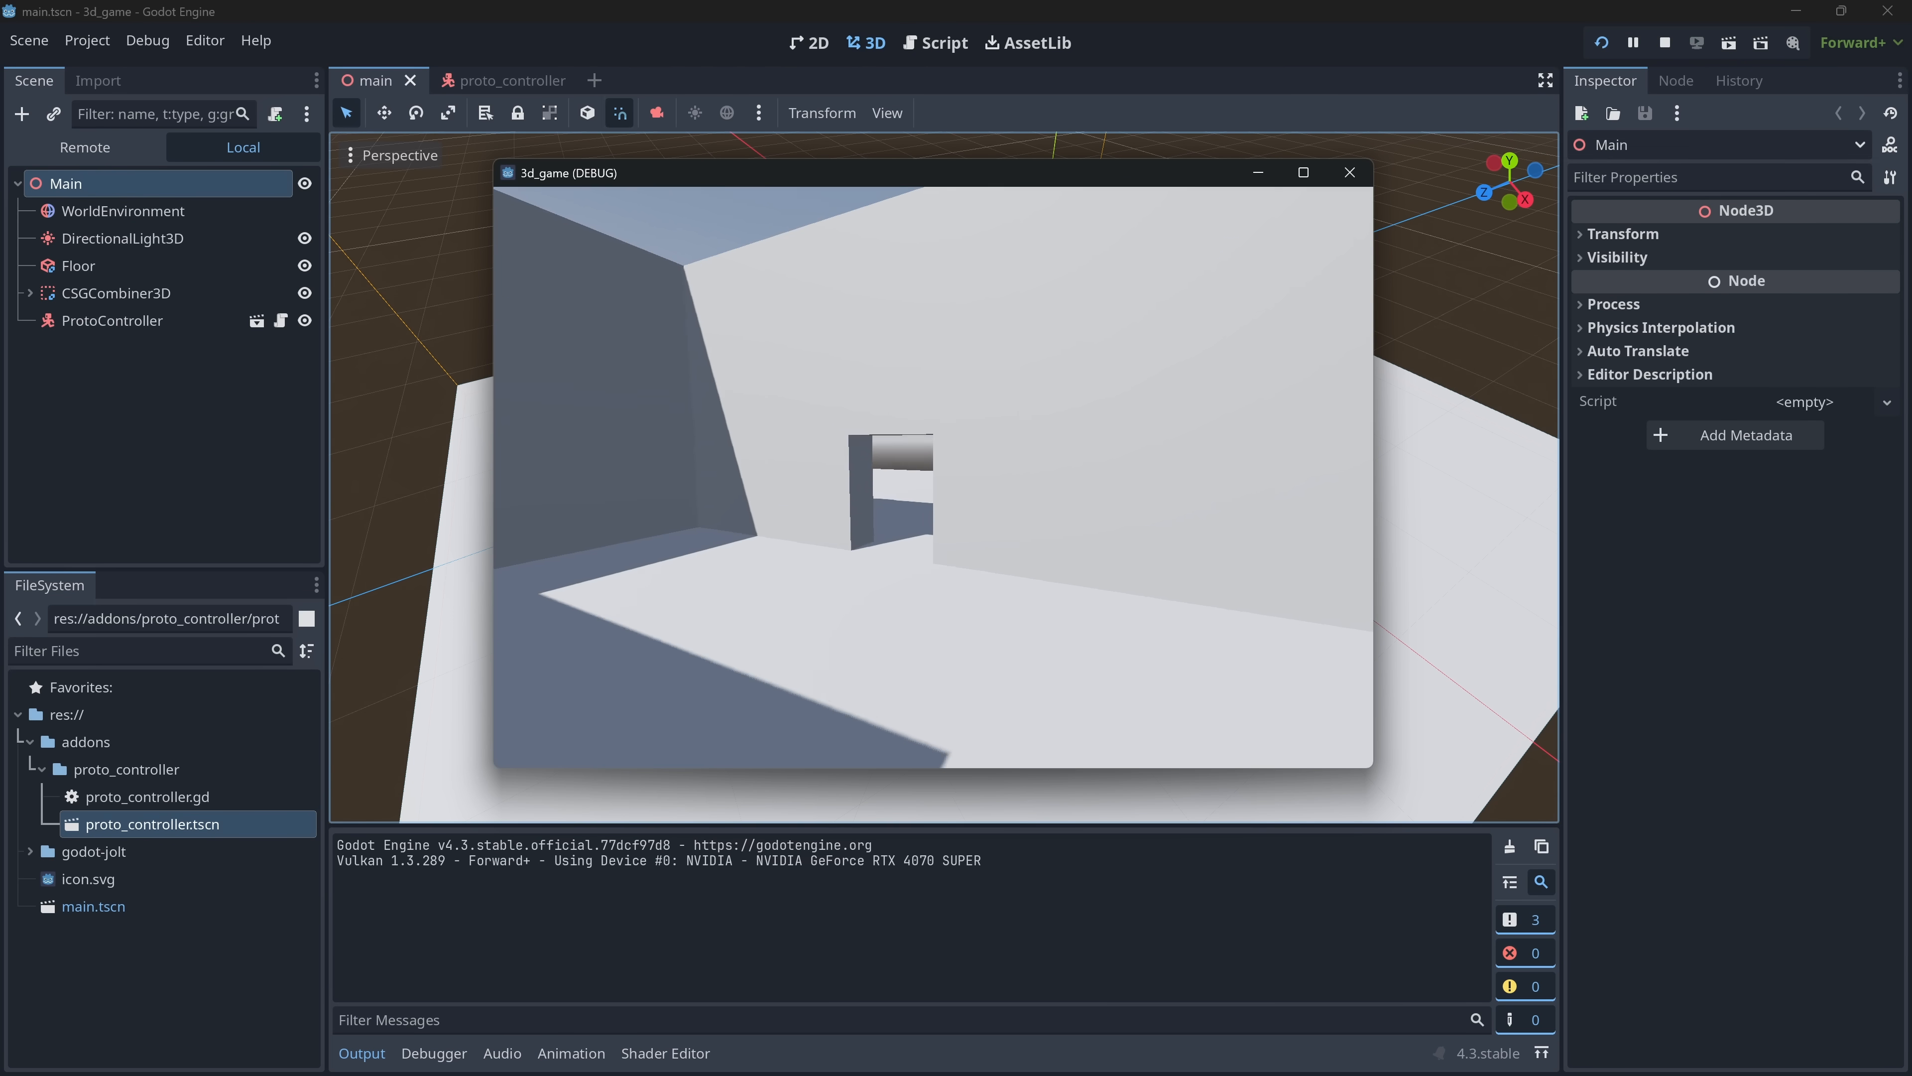
{"action": "key", "text": "w"}
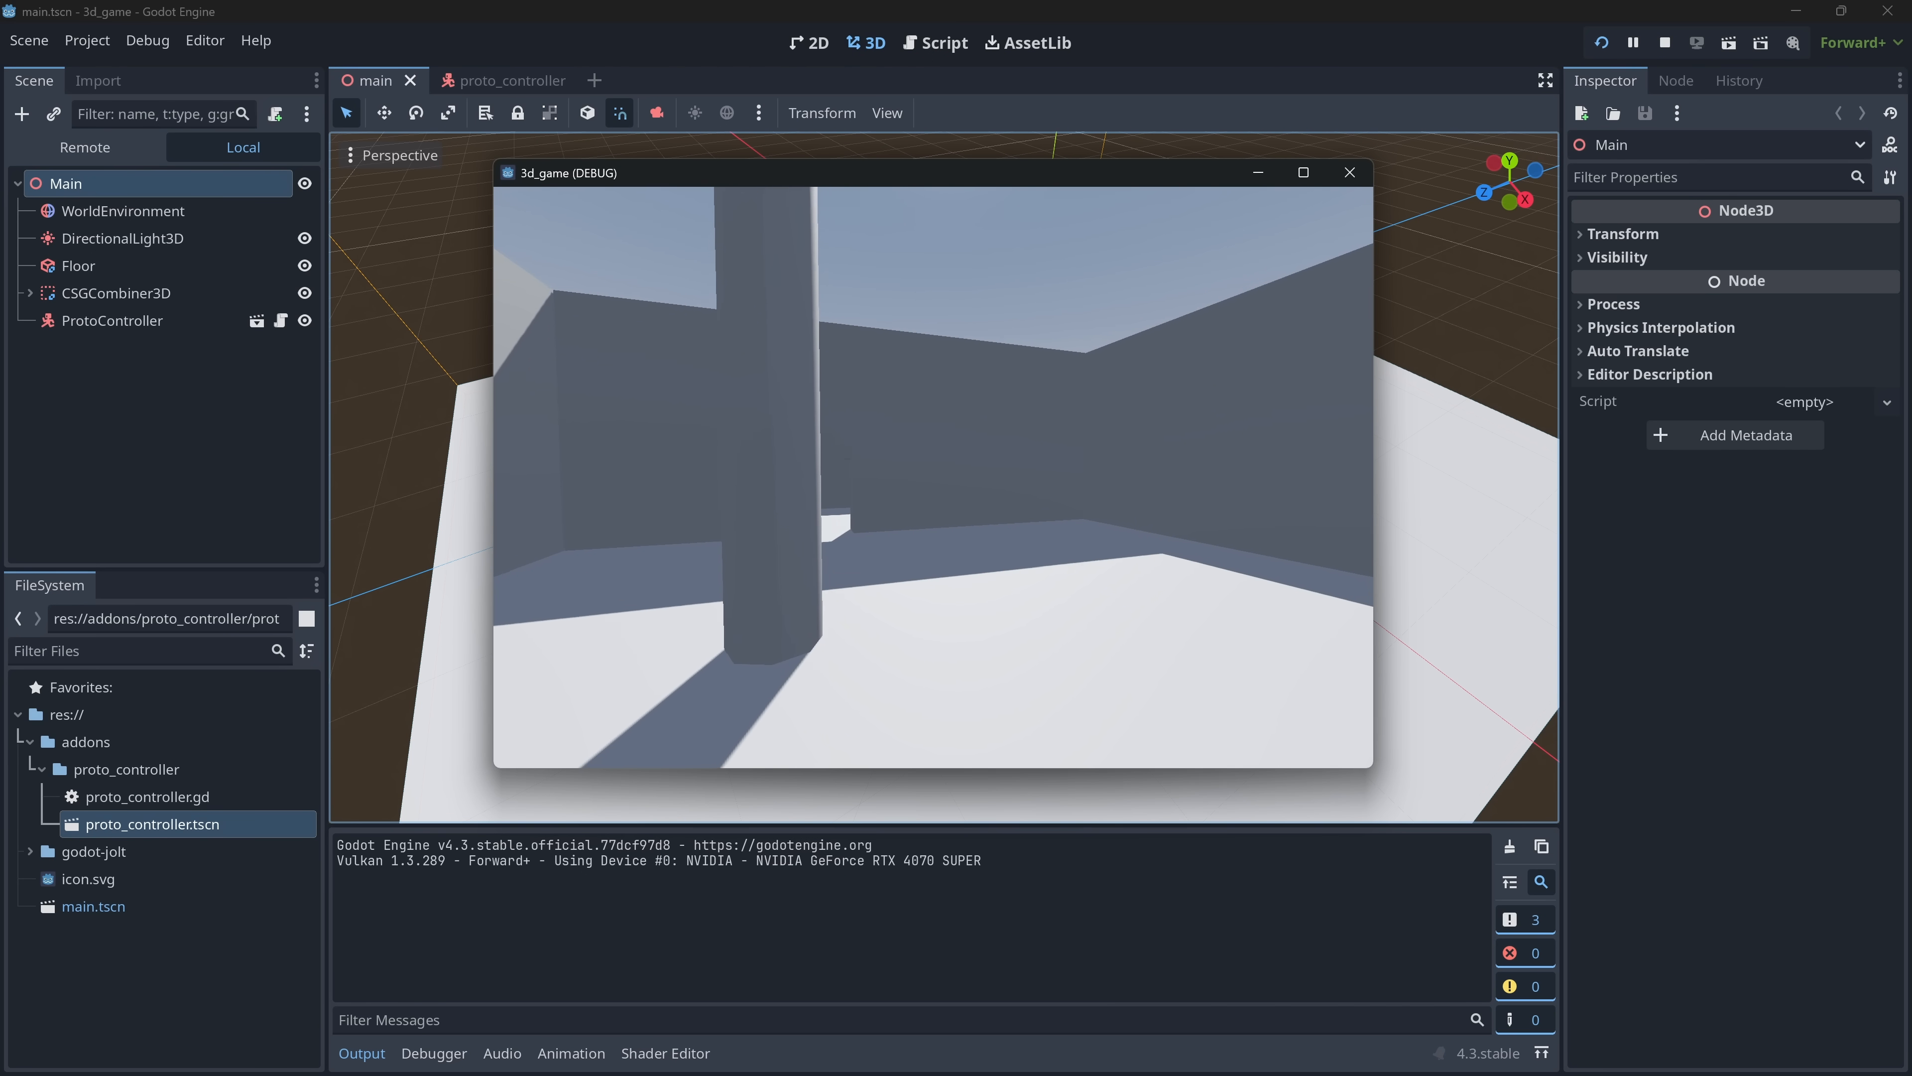
{"action": "key", "text": "w"}
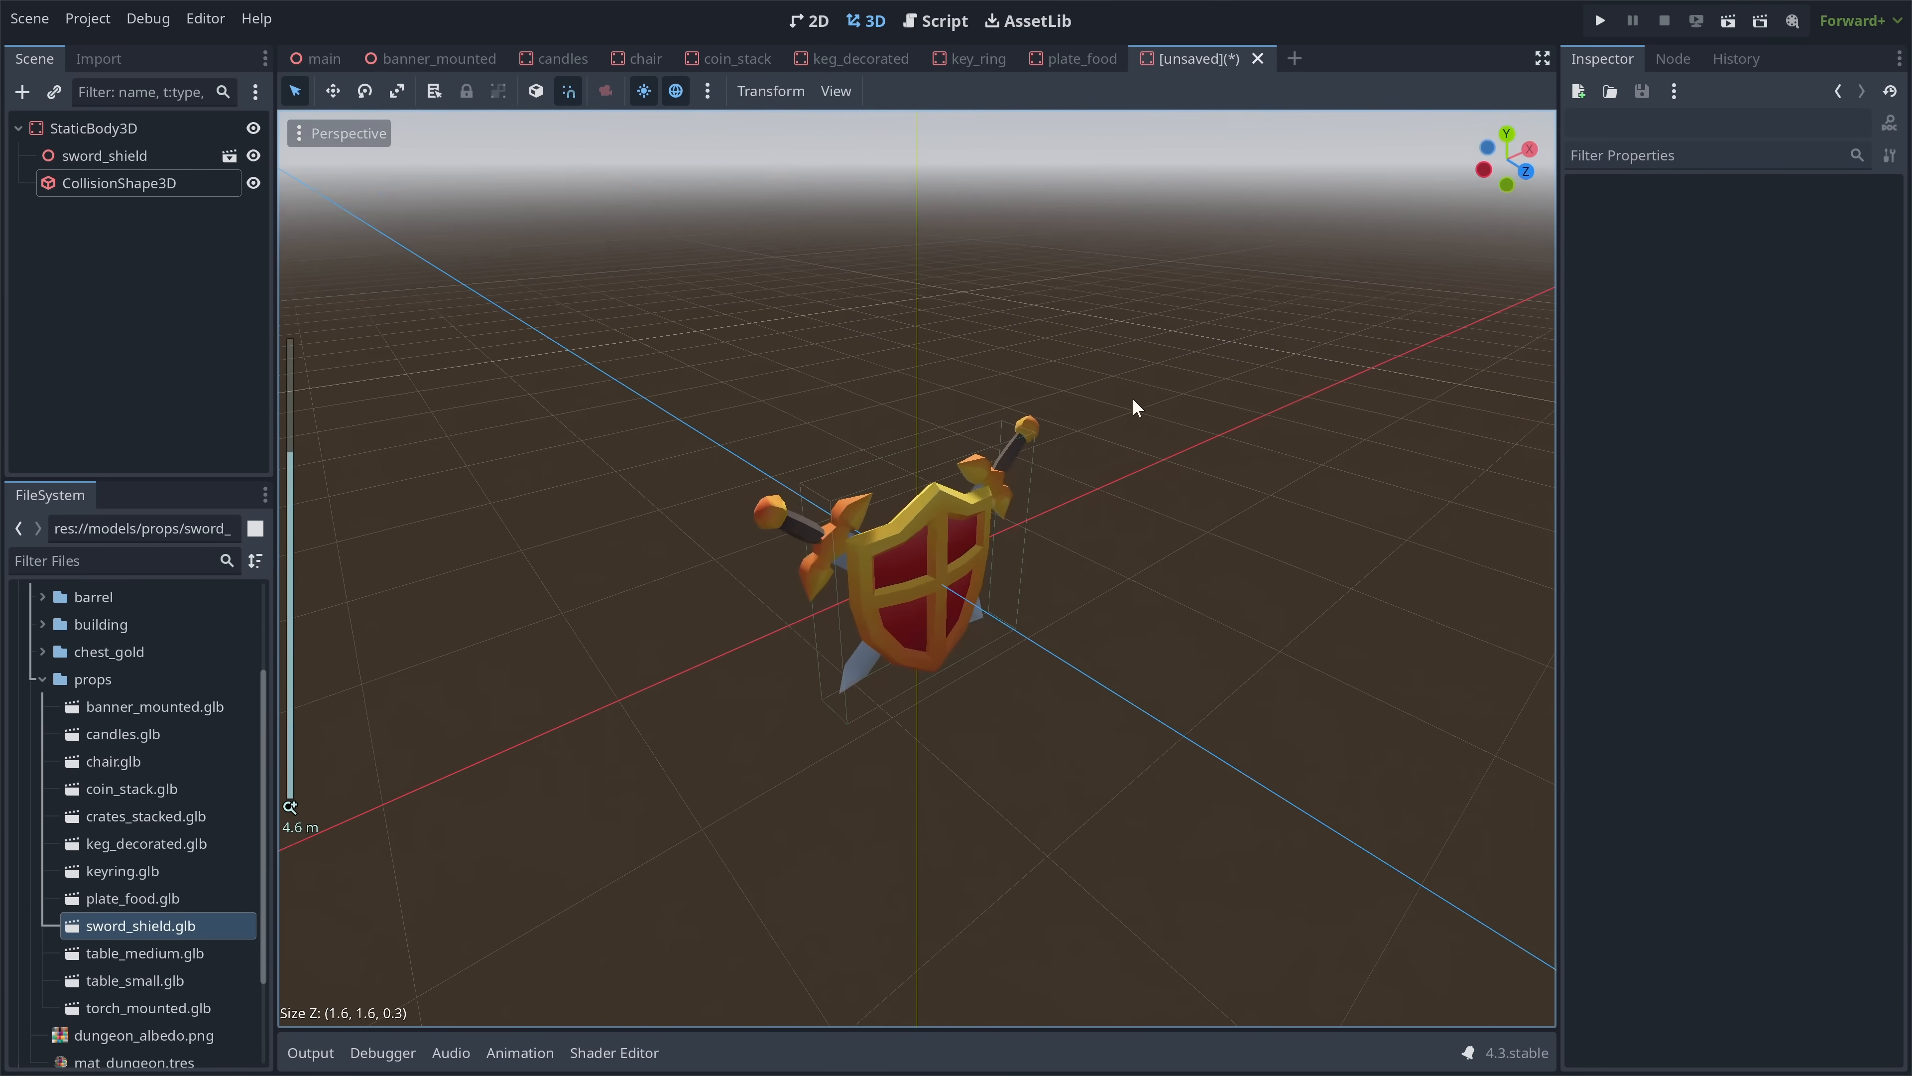
- Select the StaticBody3D root node of the unsaved sword_shield scene
{"action": "middle_click_drag", "start_coordinate": [1133, 399], "coordinate": [1087, 394]}
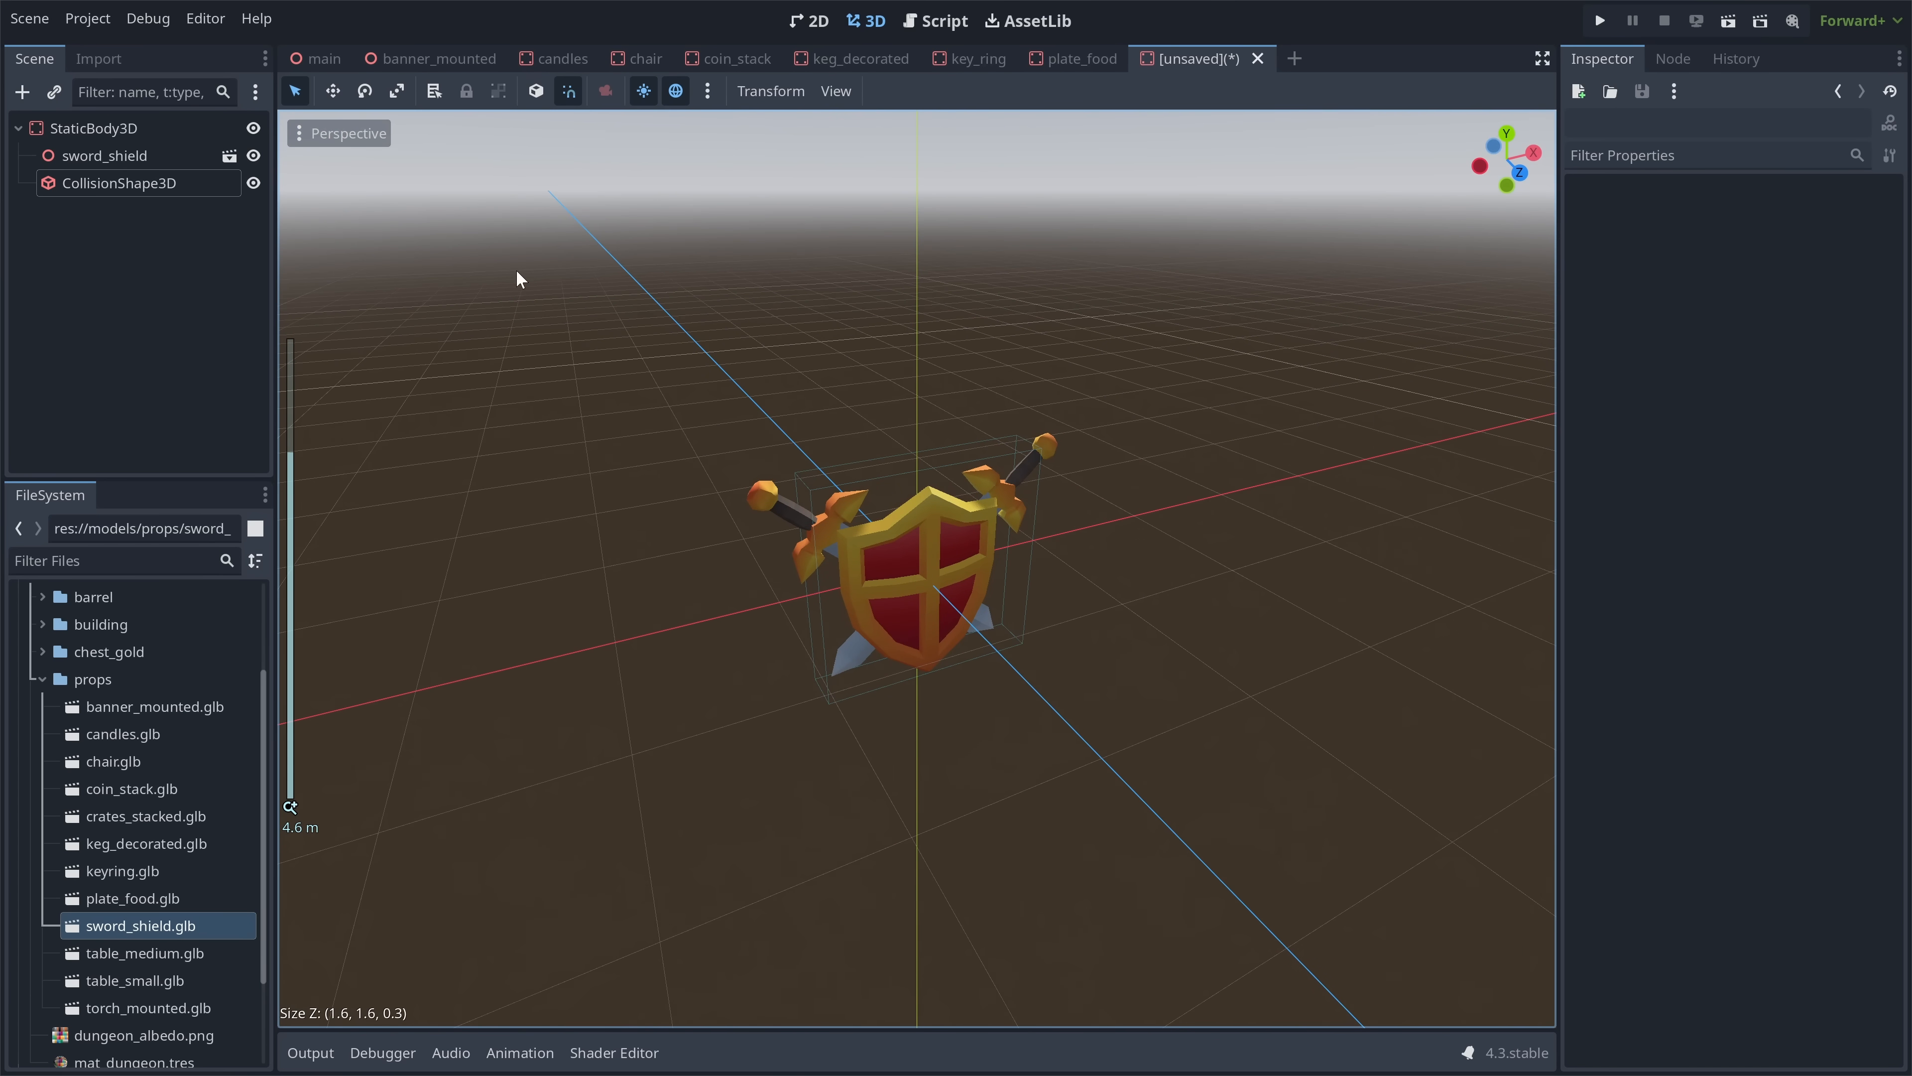
{"action": "left_click", "coordinate": [161, 132]}
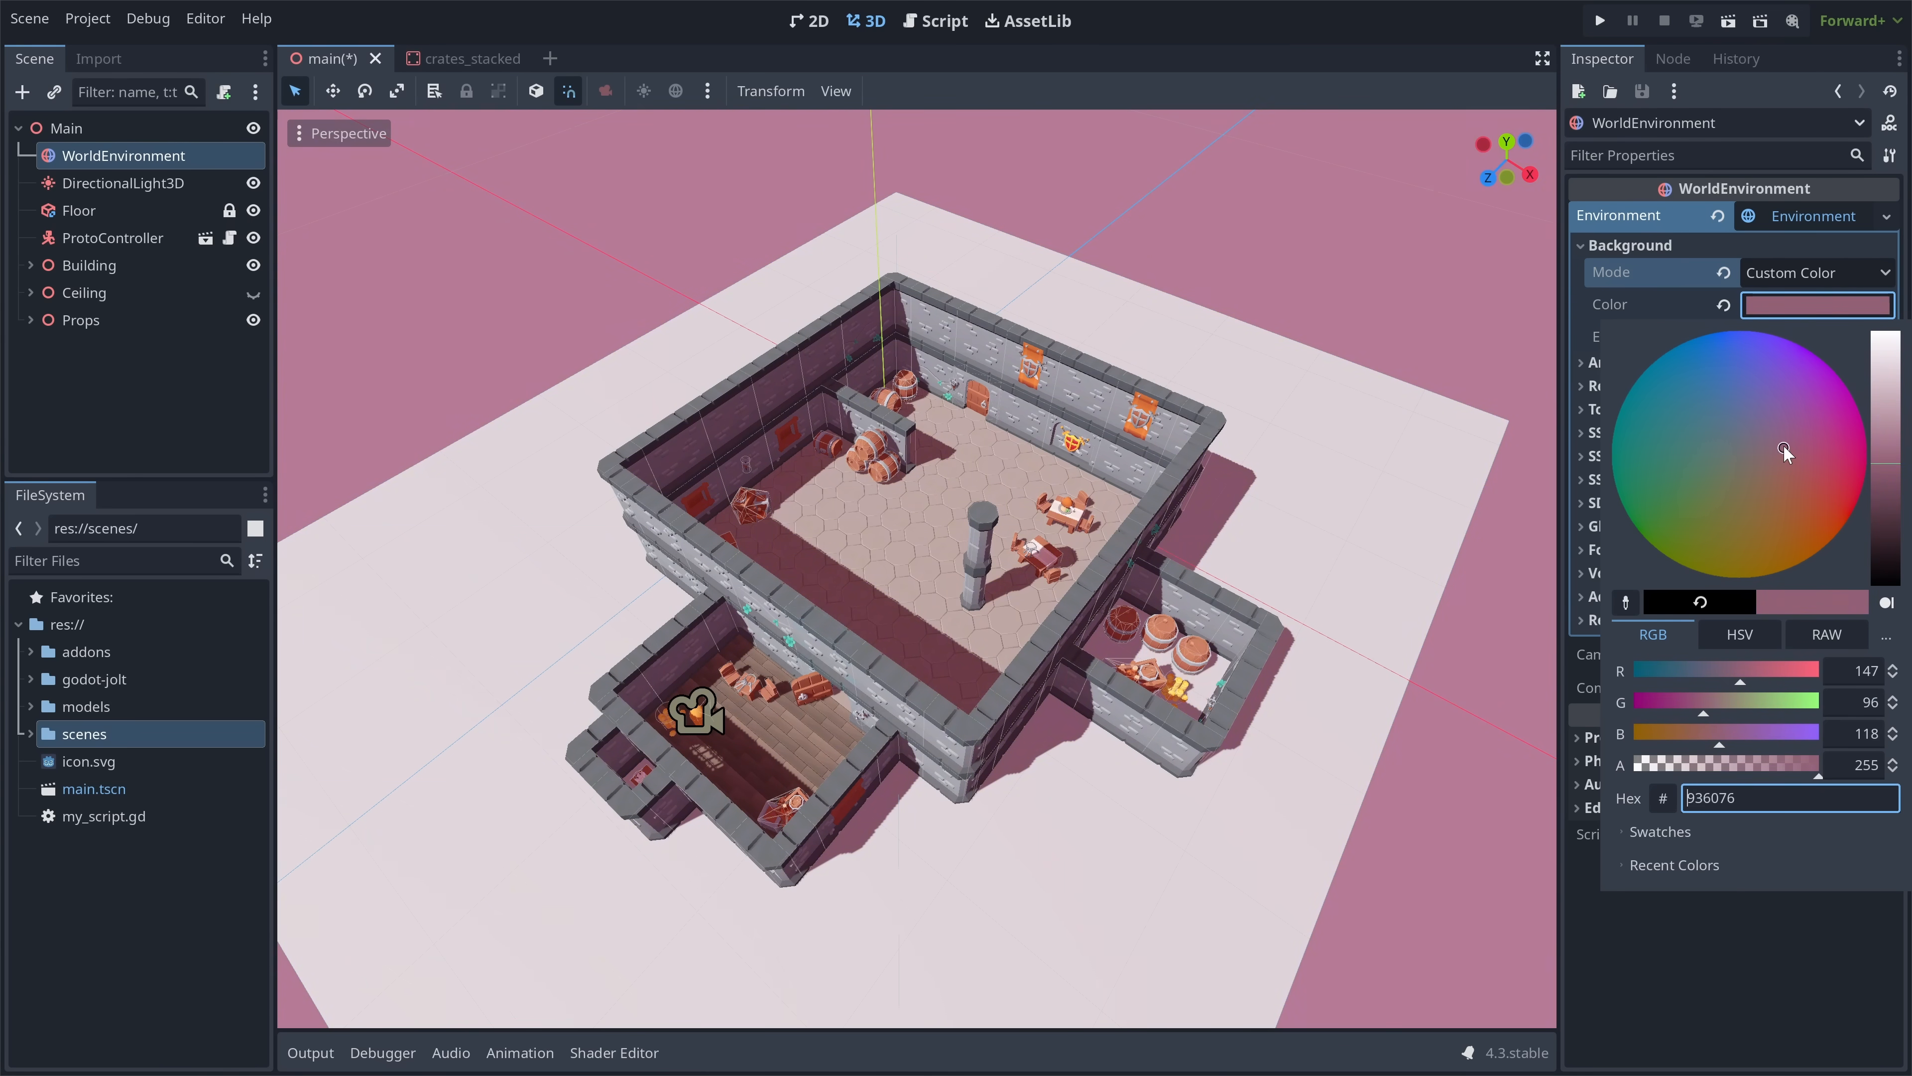
- Change the custom background color of the WorldEnvironment in the main scene
{"action": "left_click_drag", "start_coordinate": [1639, 387], "coordinate": [1701, 395]}
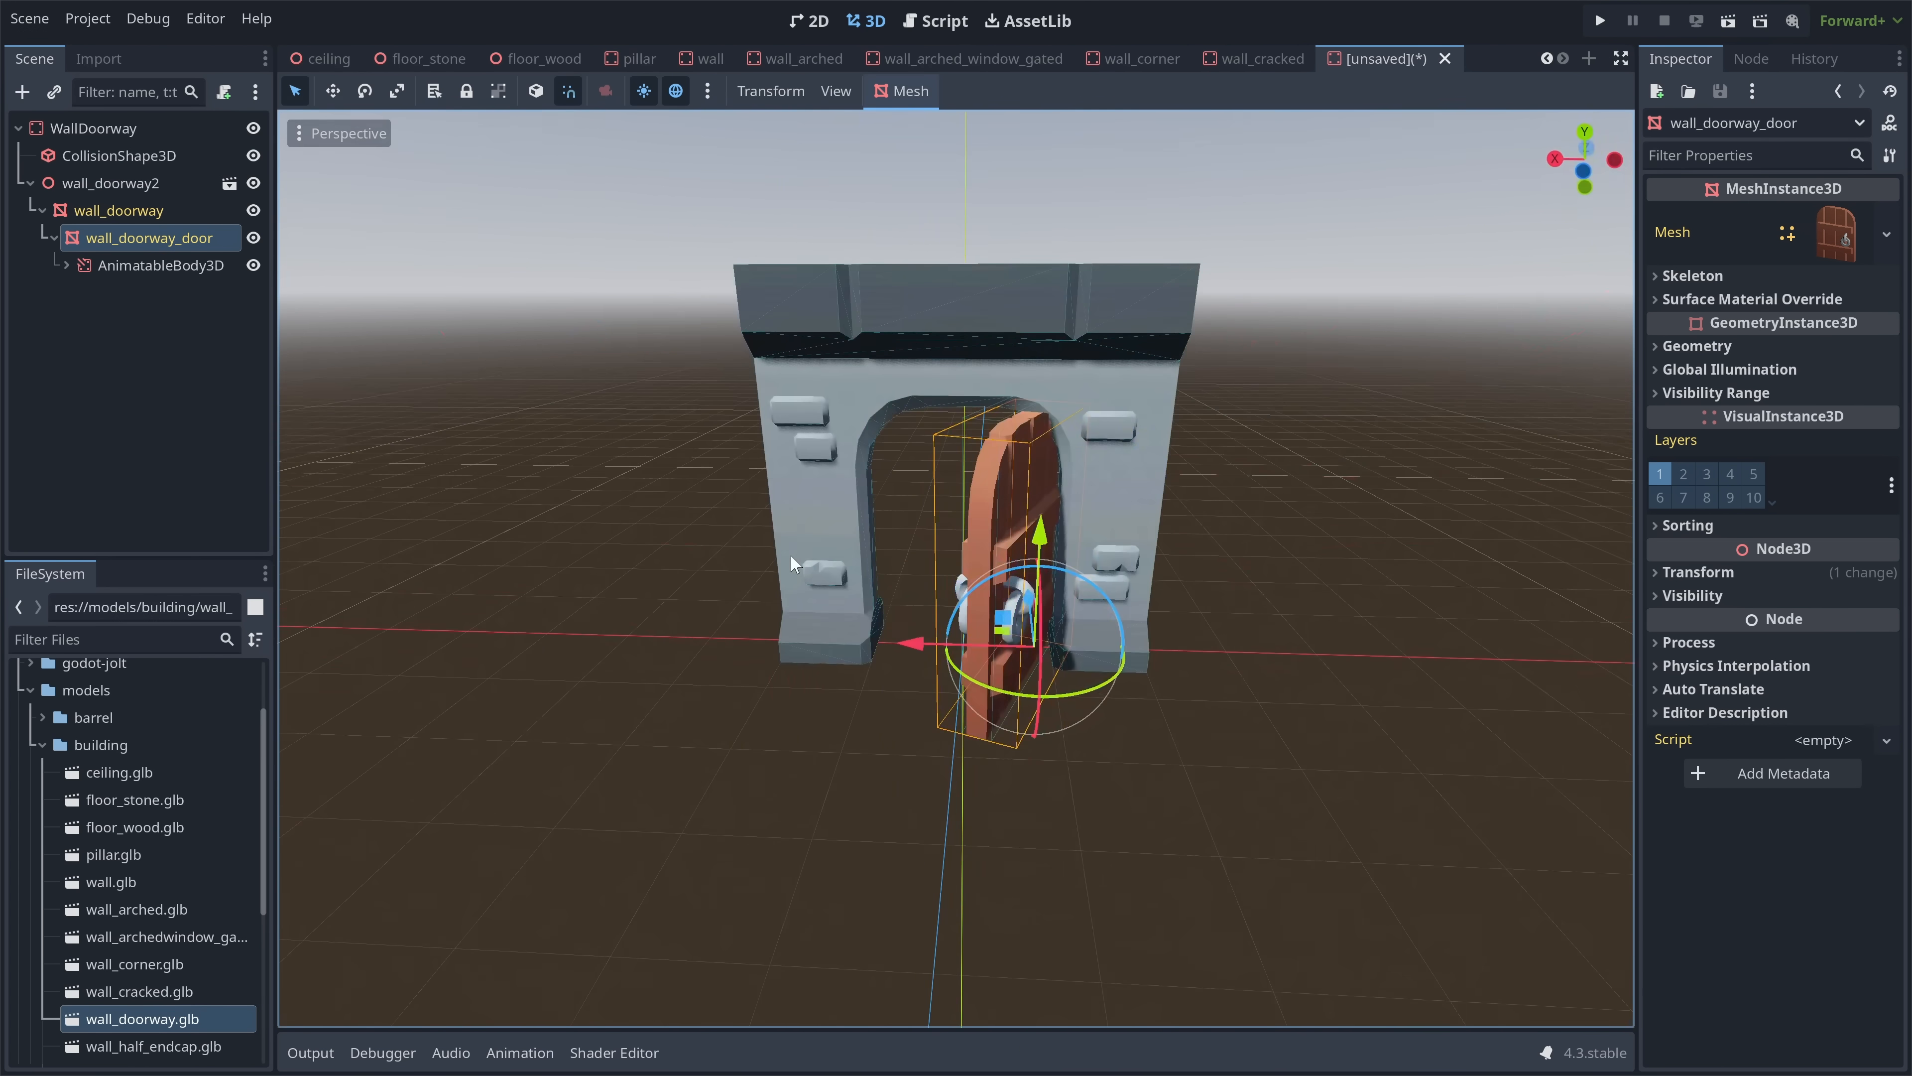
- Deselect the door mesh in the WallDoorway scene and inspect the open door and archway from another angle
{"action": "left_click", "coordinate": [1365, 538]}
{"action": "scroll", "coordinate": [1293, 545], "scroll_direction": "down", "scroll_amount": 2}
{"action": "scroll", "coordinate": [1288, 553], "scroll_direction": "up", "scroll_amount": 3}
{"action": "middle_click_drag", "start_coordinate": [1281, 550], "coordinate": [1374, 560]}
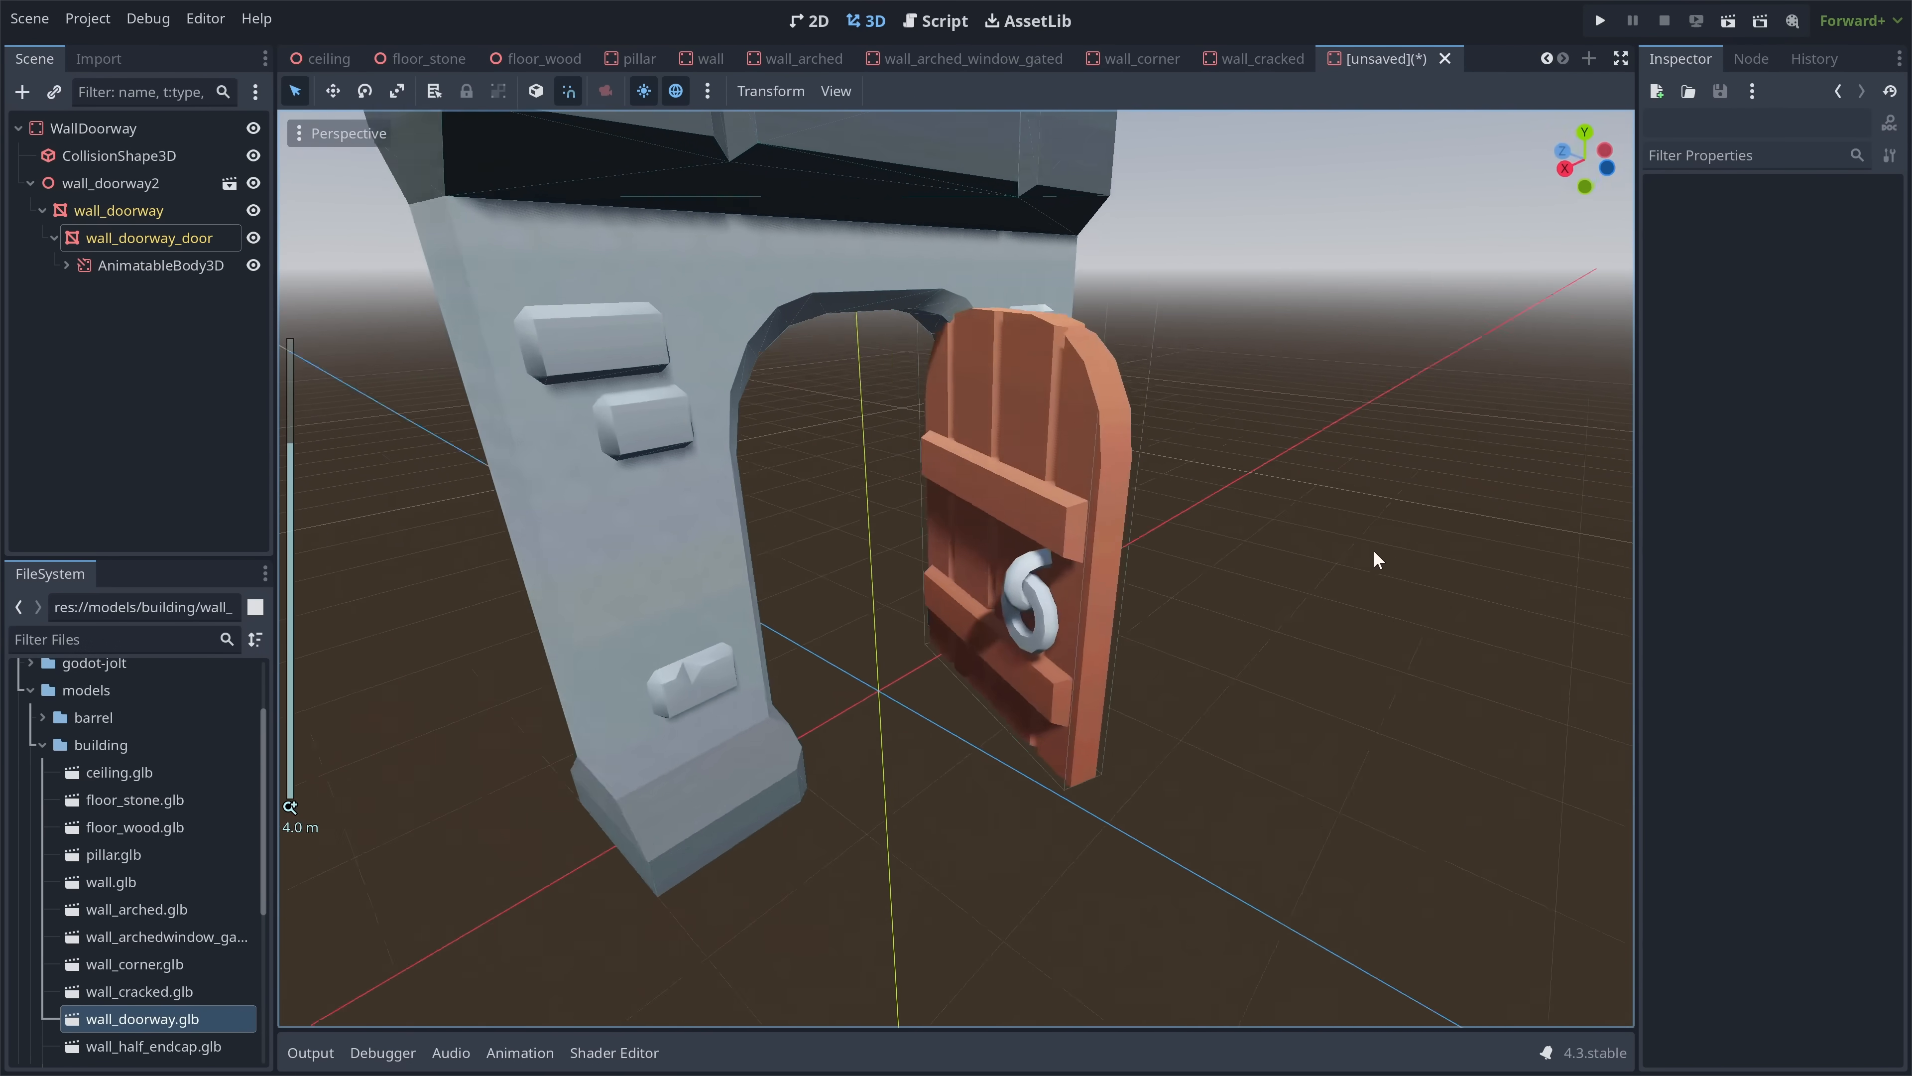
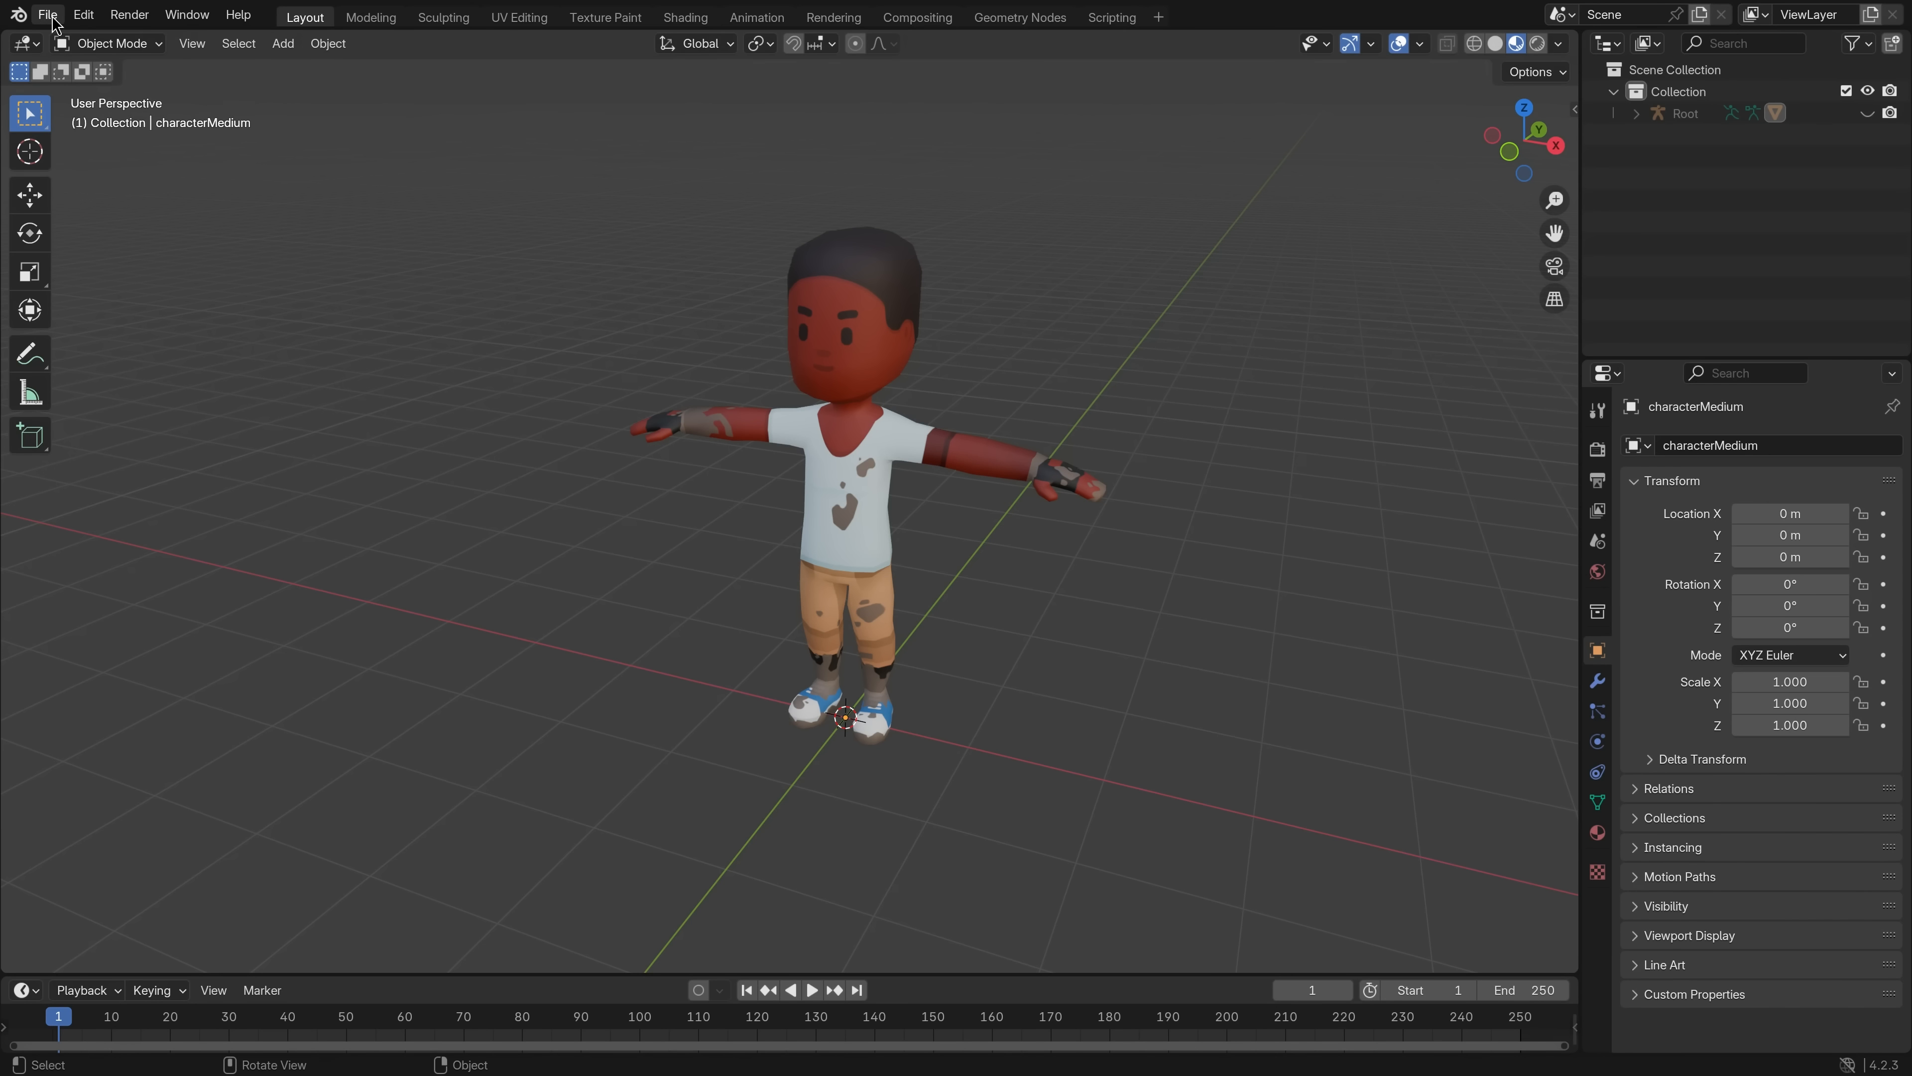
- In Blender, open the list of export formats for the characterMedium model
{"action": "left_click", "coordinate": [54, 21]}
{"action": "mouse_move", "coordinate": [155, 346]}
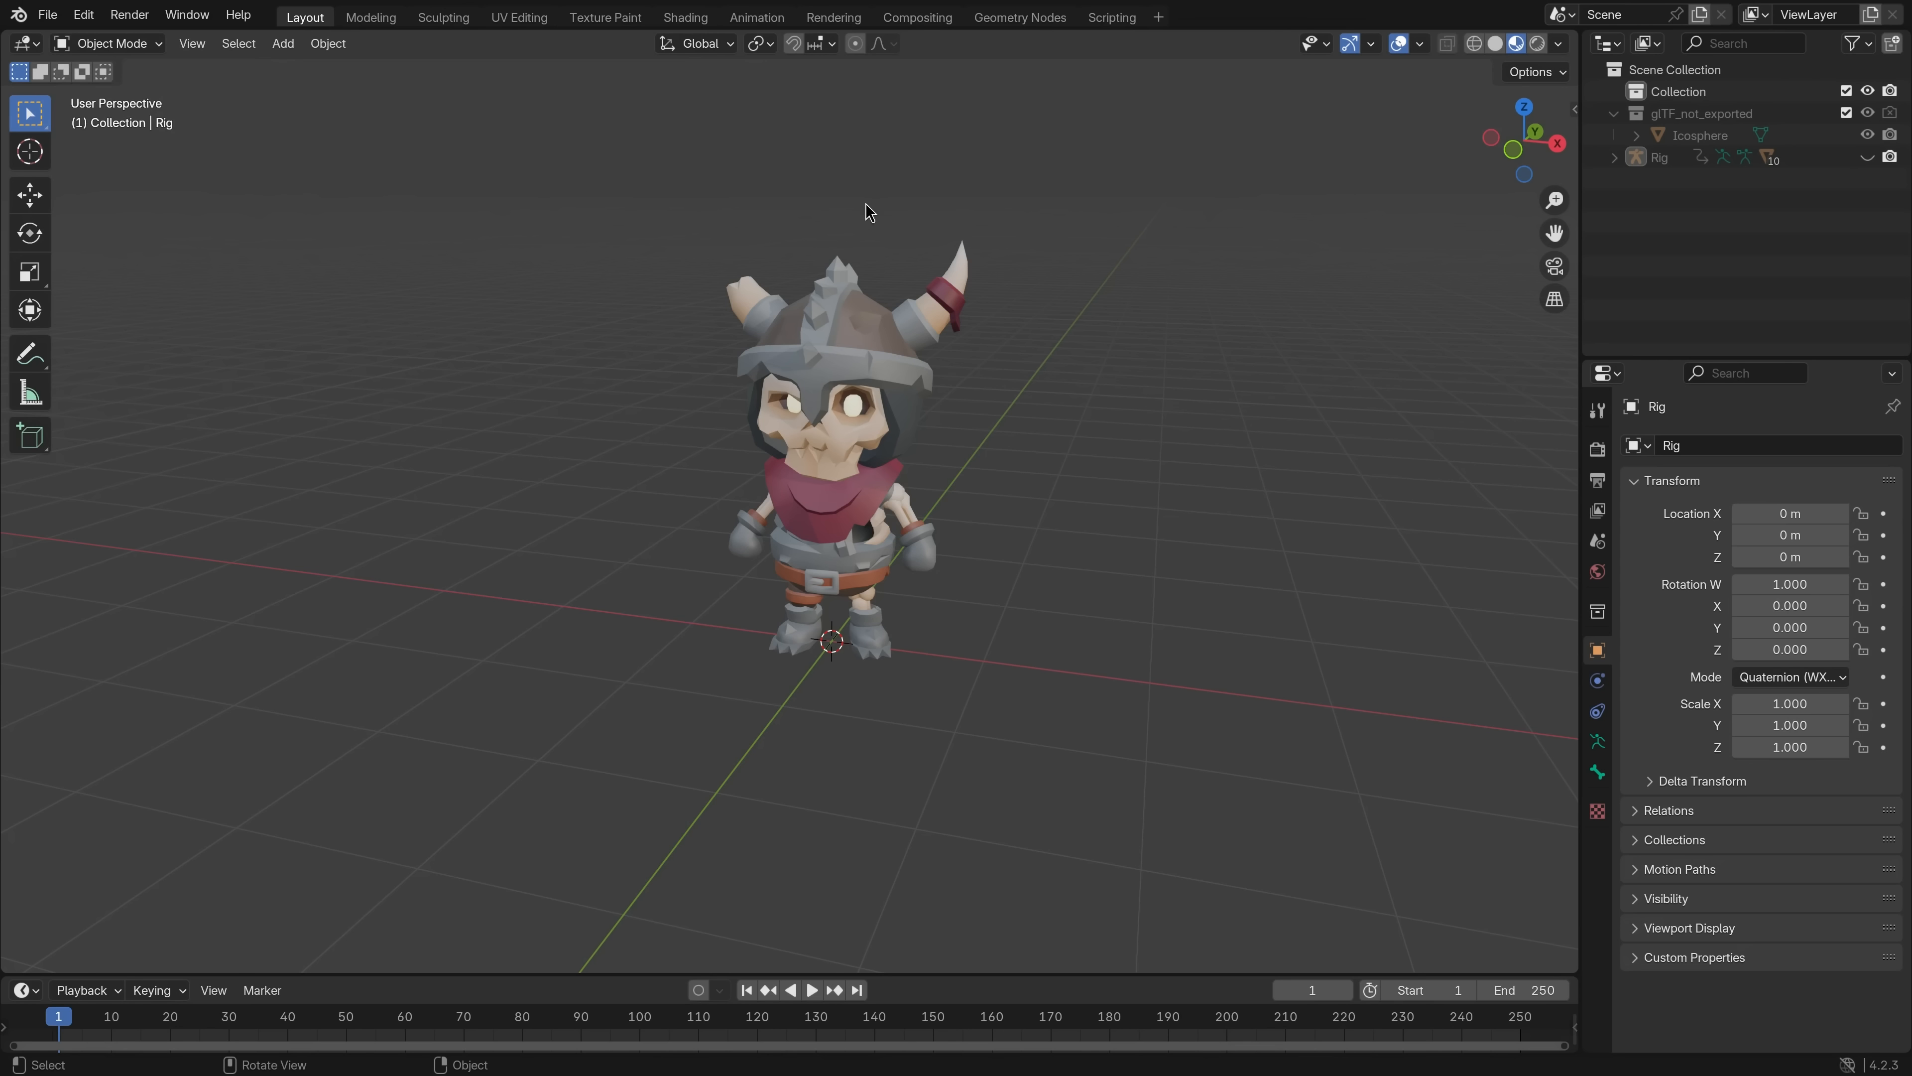
- Save the skeleton model's Blender file warrior_skeleton.blend and switch back to Godot
{"action": "left_click", "coordinate": [48, 14]}
{"action": "left_click", "coordinate": [89, 164]}
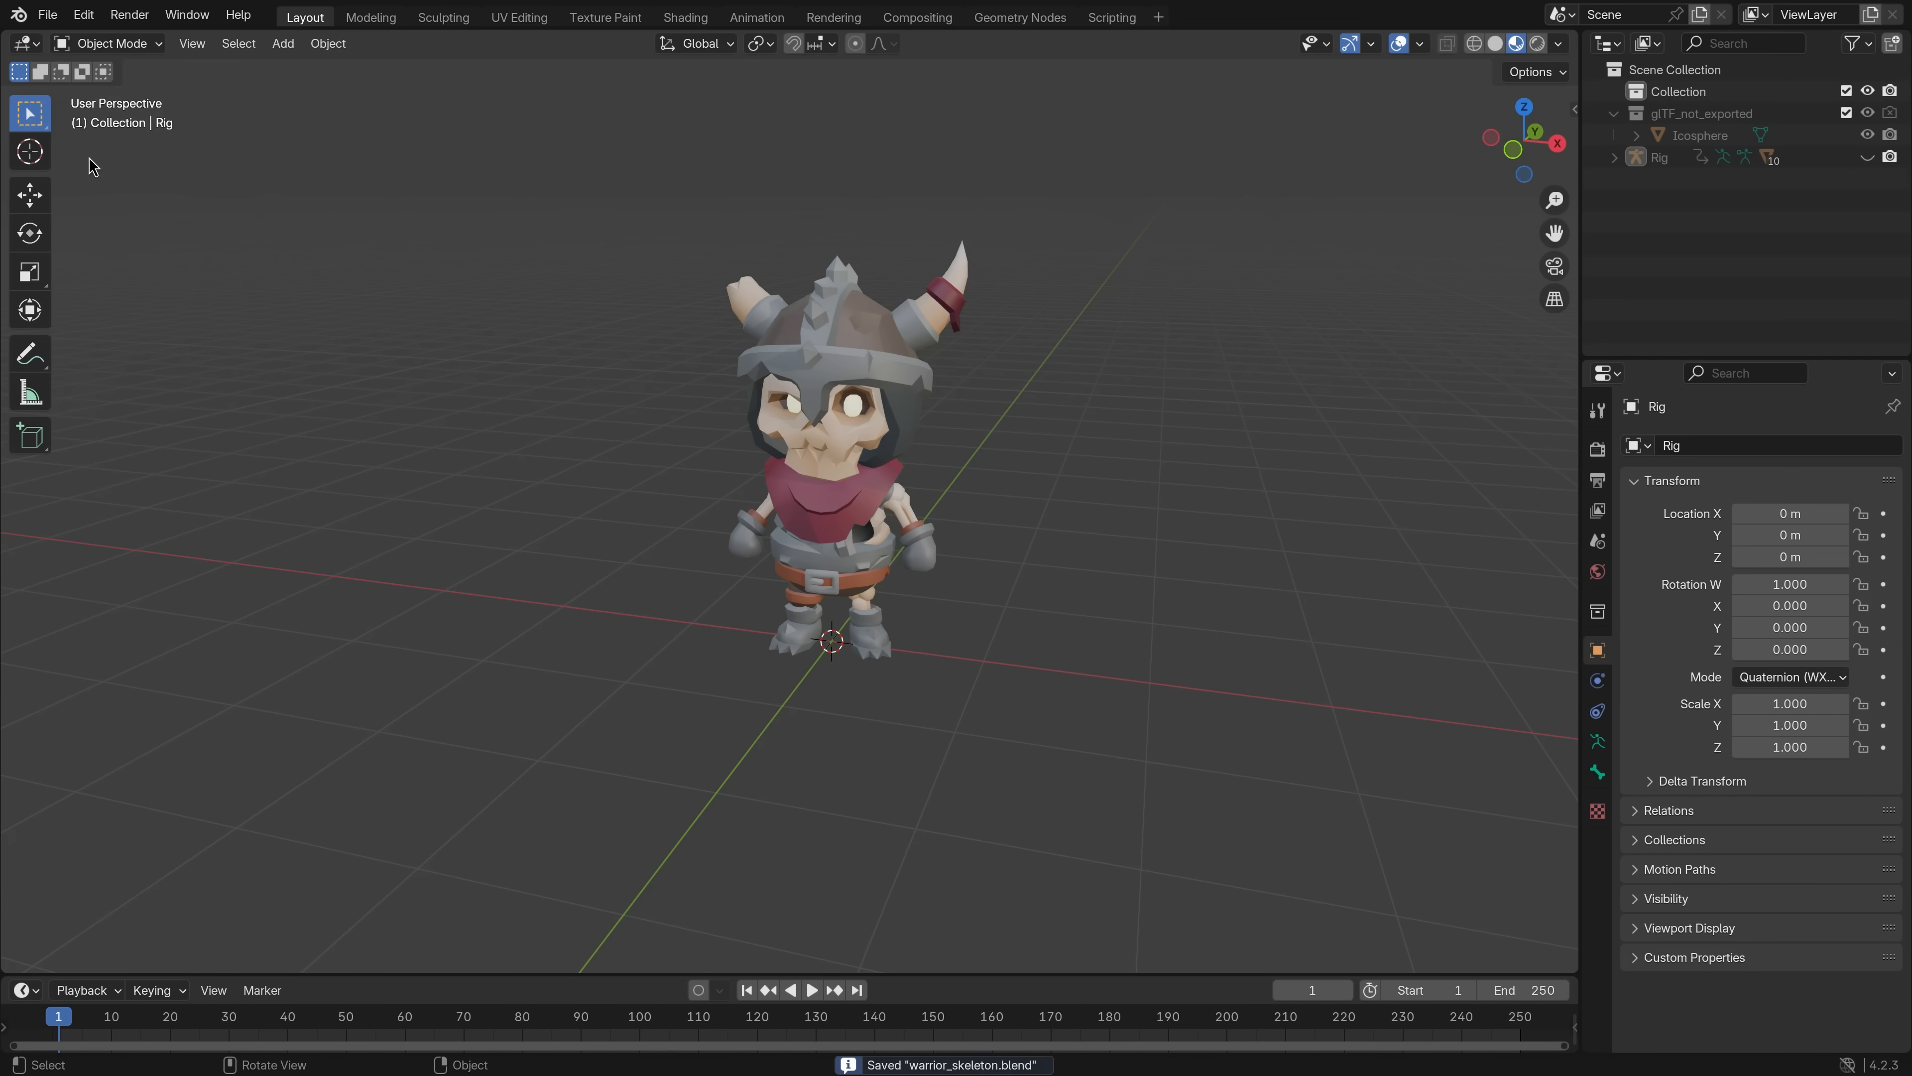
{"action": "key", "text": "alt+Tab"}
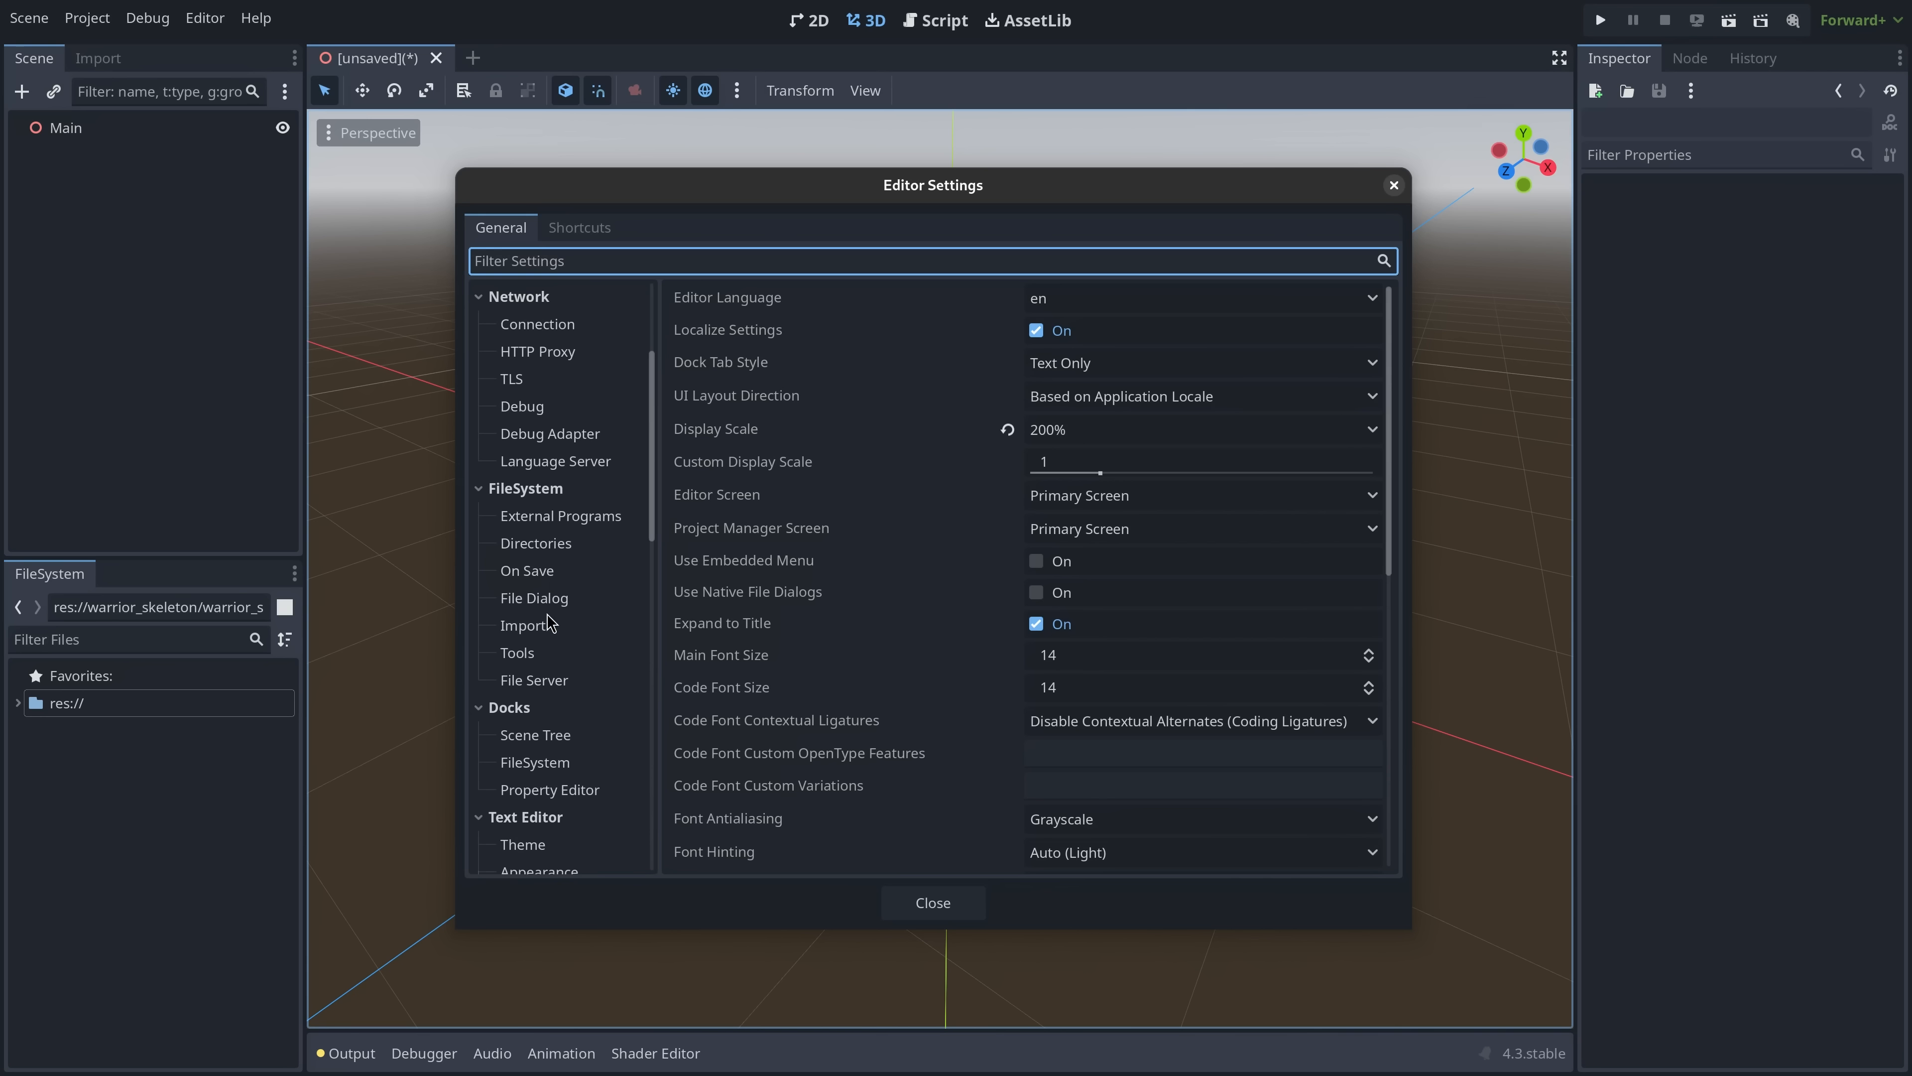
- Show the FileSystem import category in the Editor Settings
{"action": "left_click", "coordinate": [525, 626]}
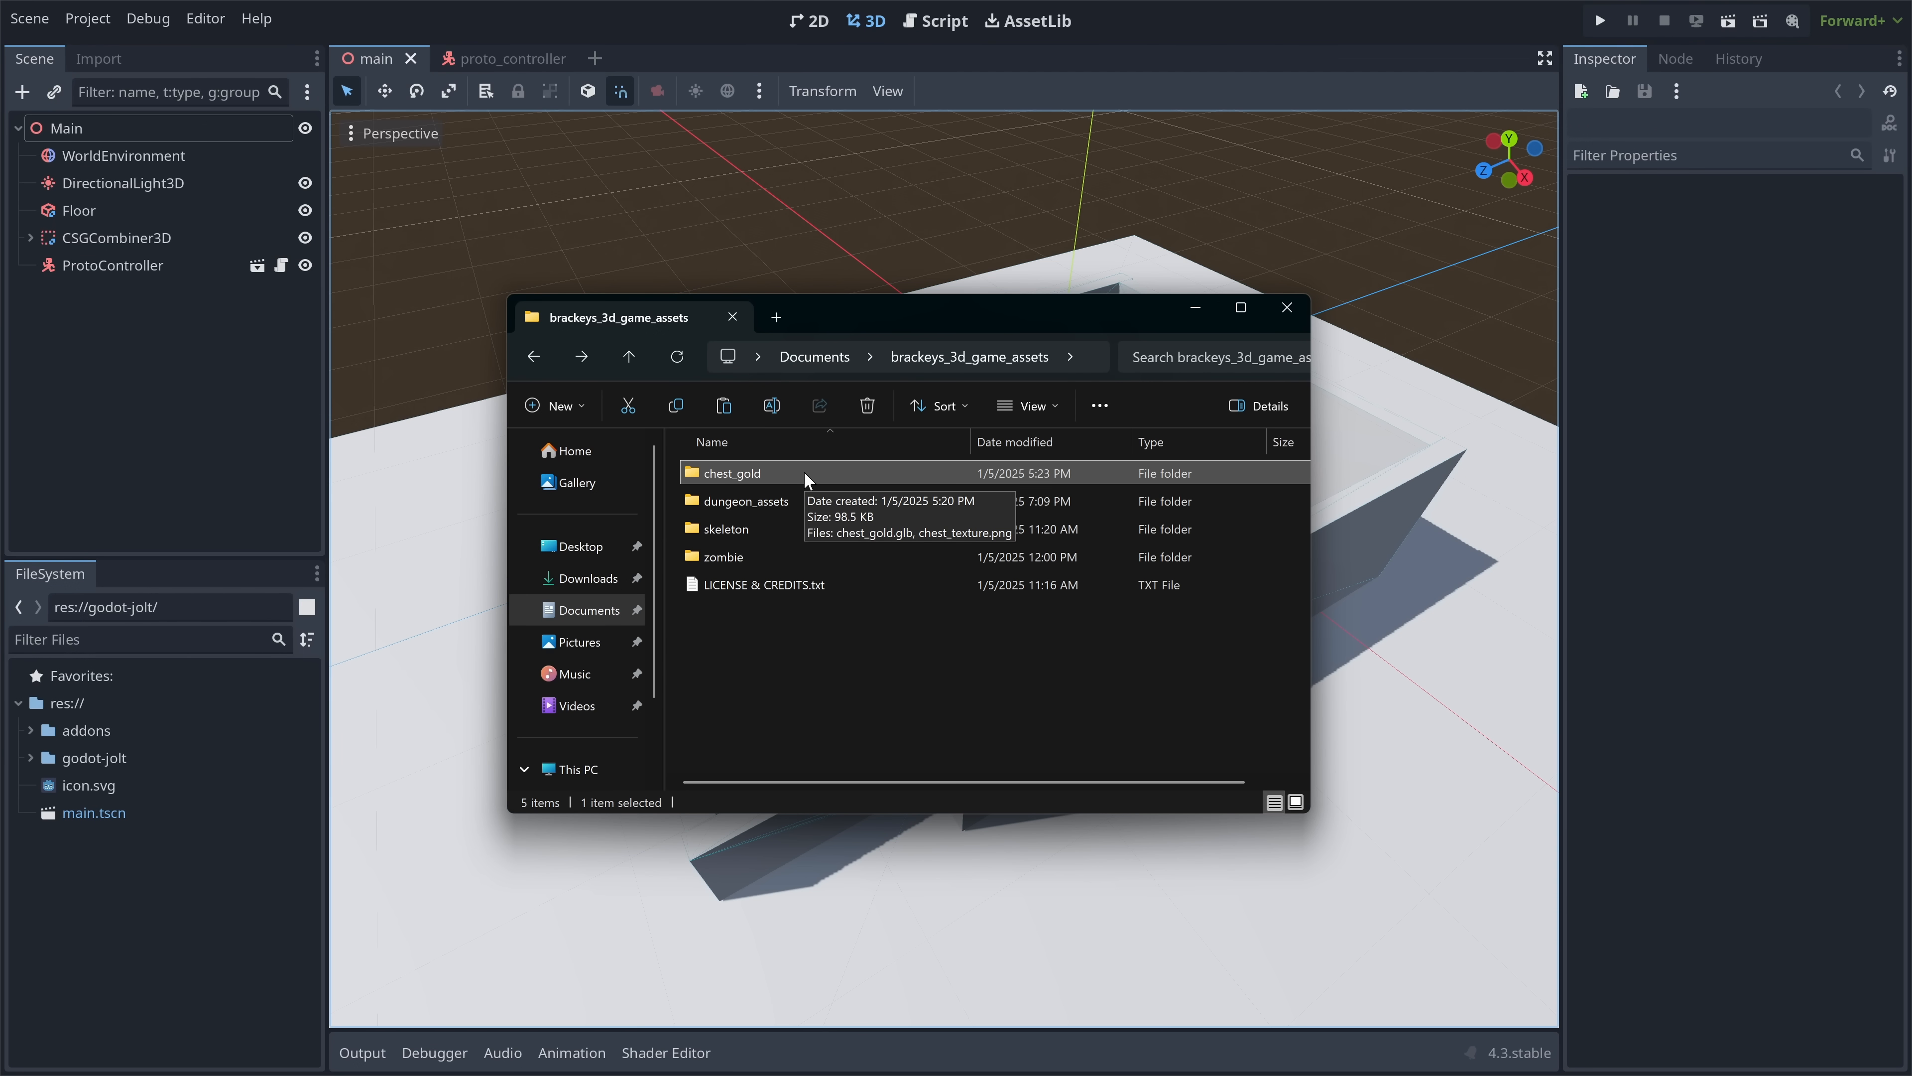
- Open the chest_gold asset folder in the file manager and examine its chest_gold.glb model and chest_texture.png texture
{"action": "double_click", "coordinate": [814, 473]}
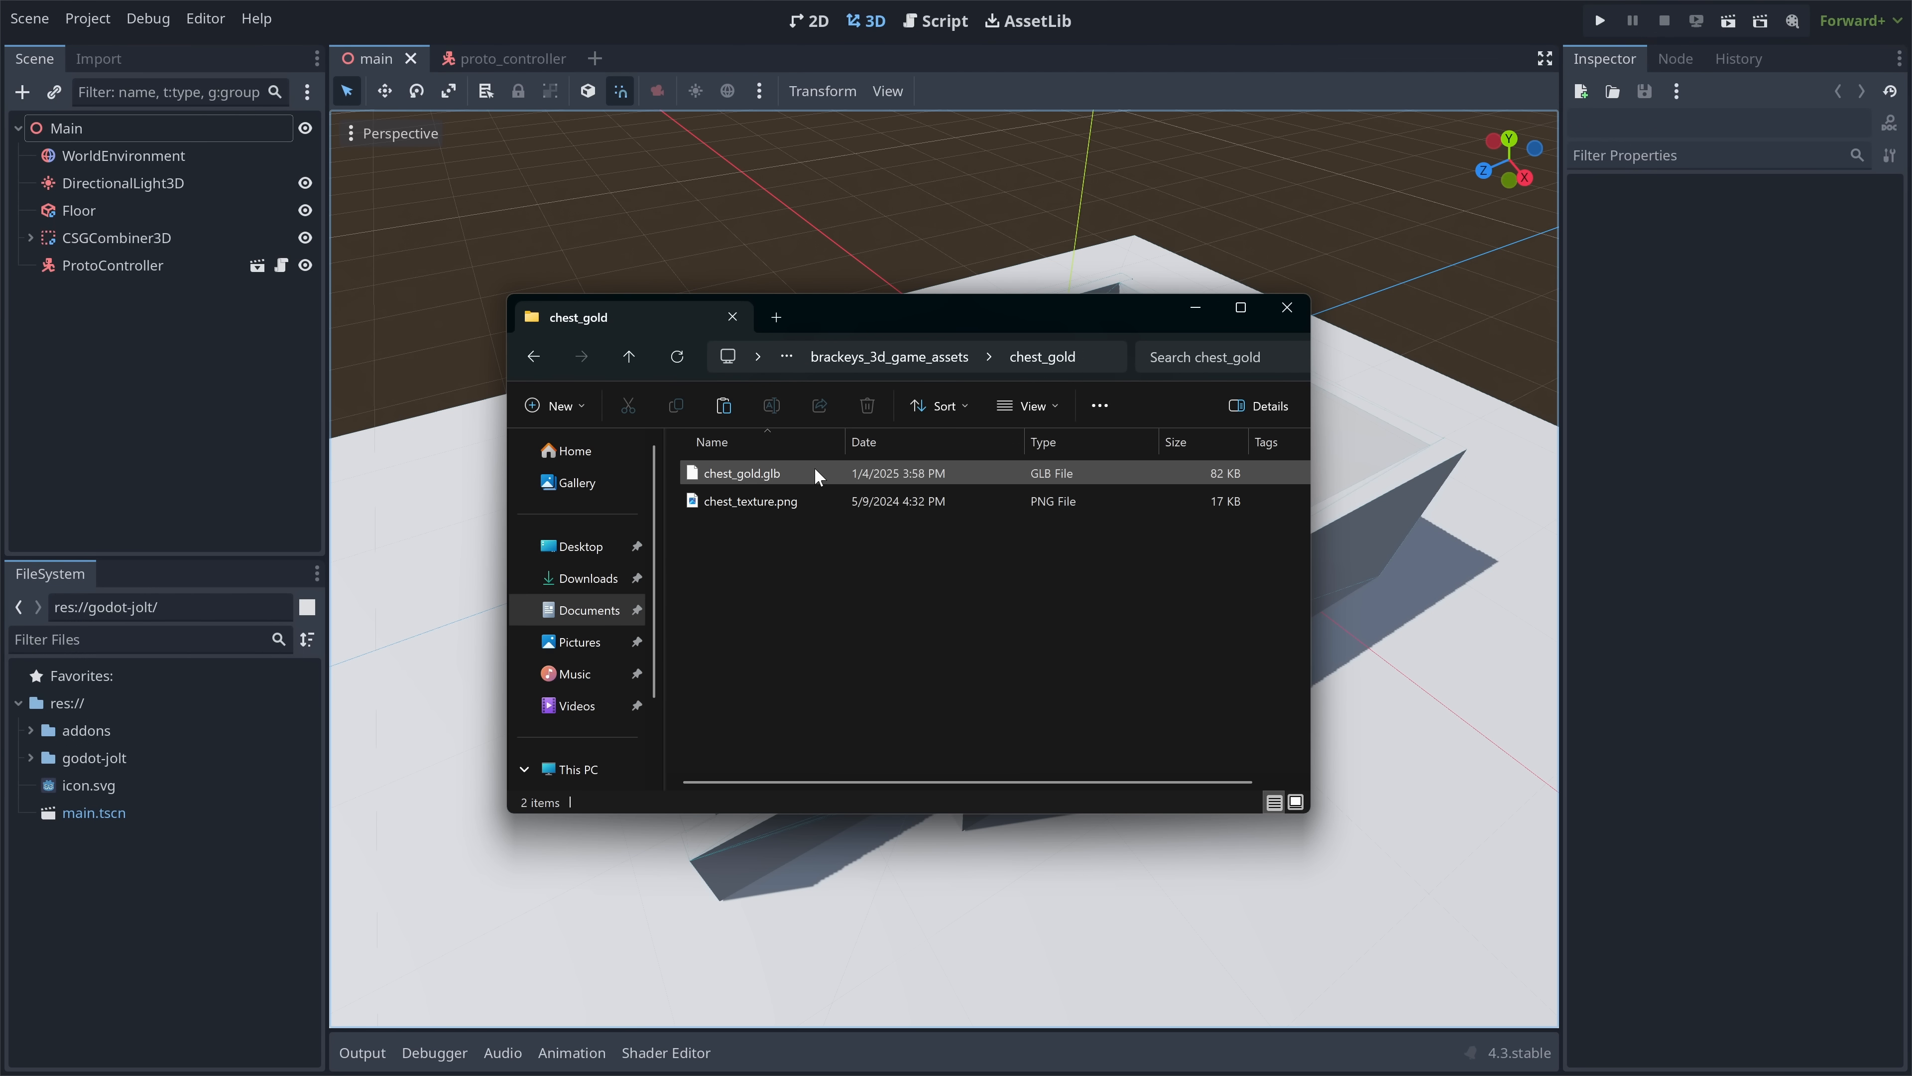
{"action": "left_click", "coordinate": [804, 472]}
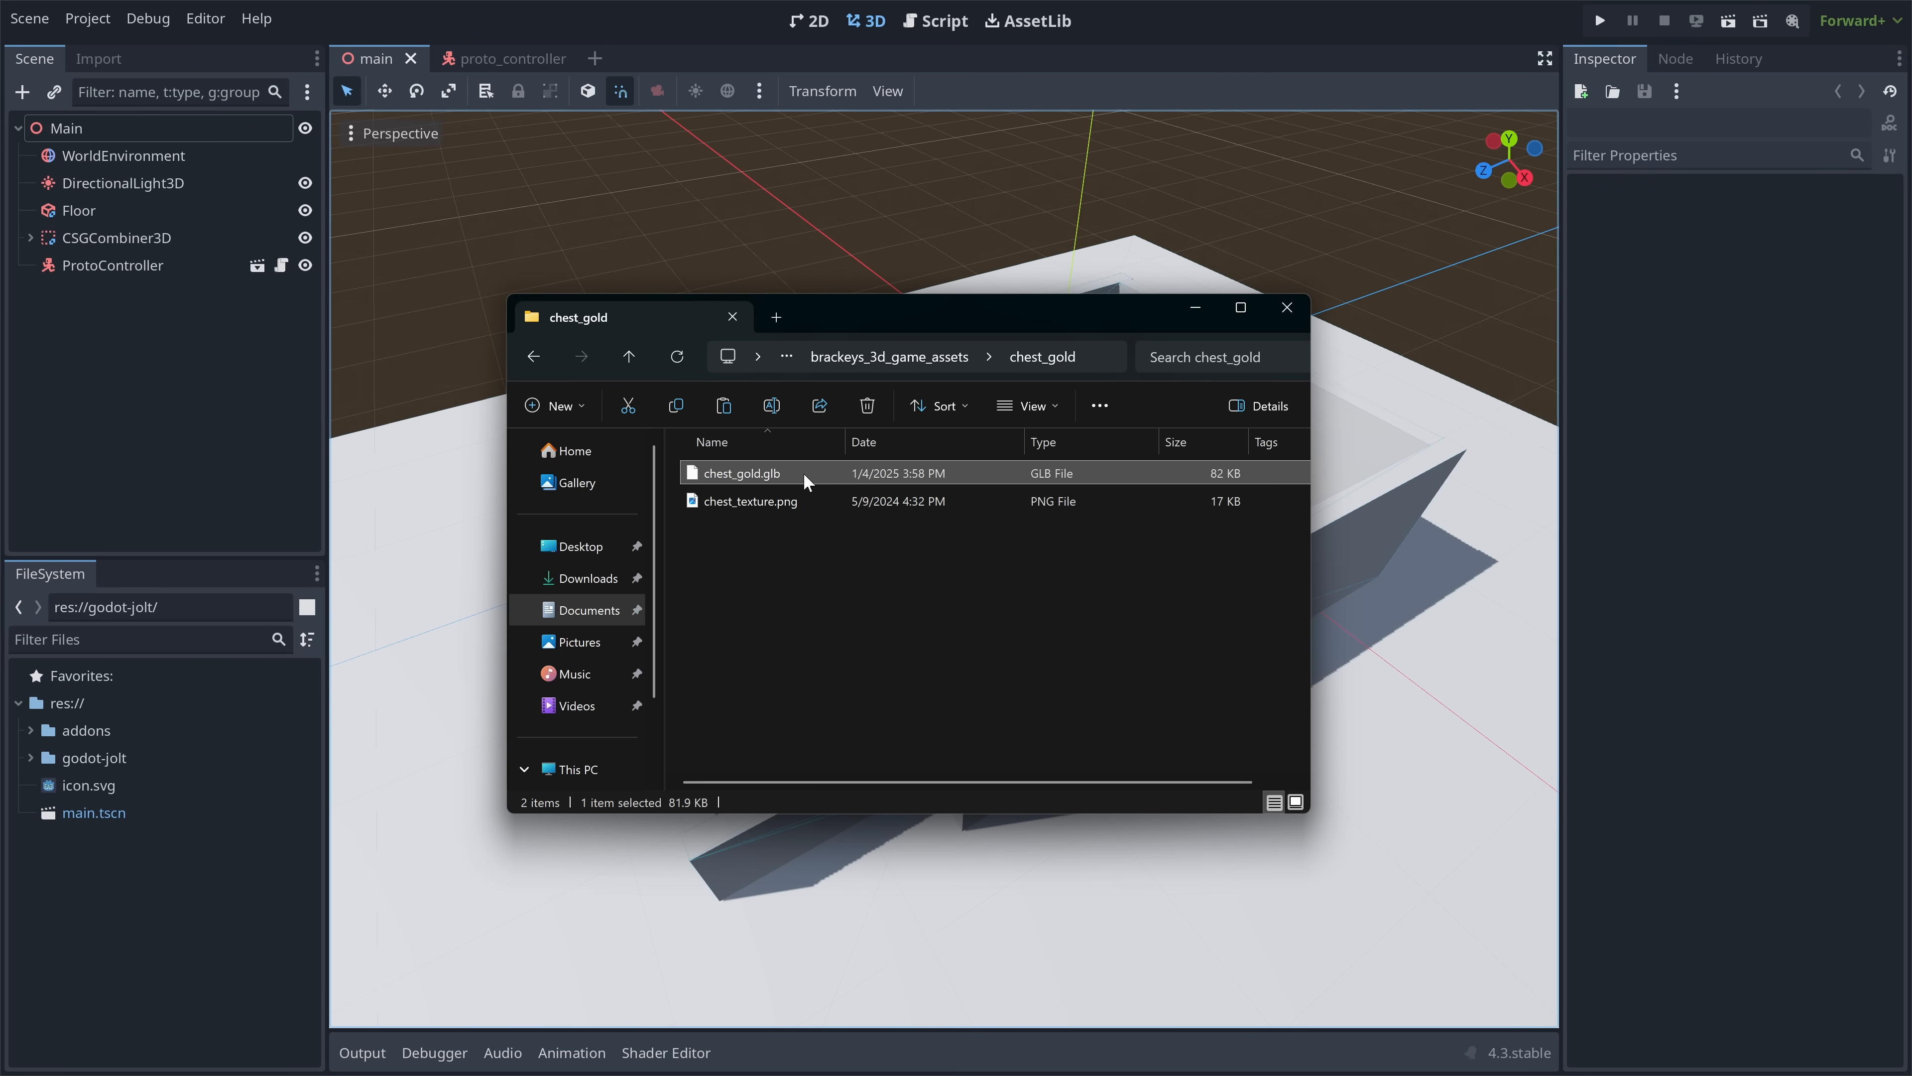
{"action": "left_click", "coordinate": [822, 502]}
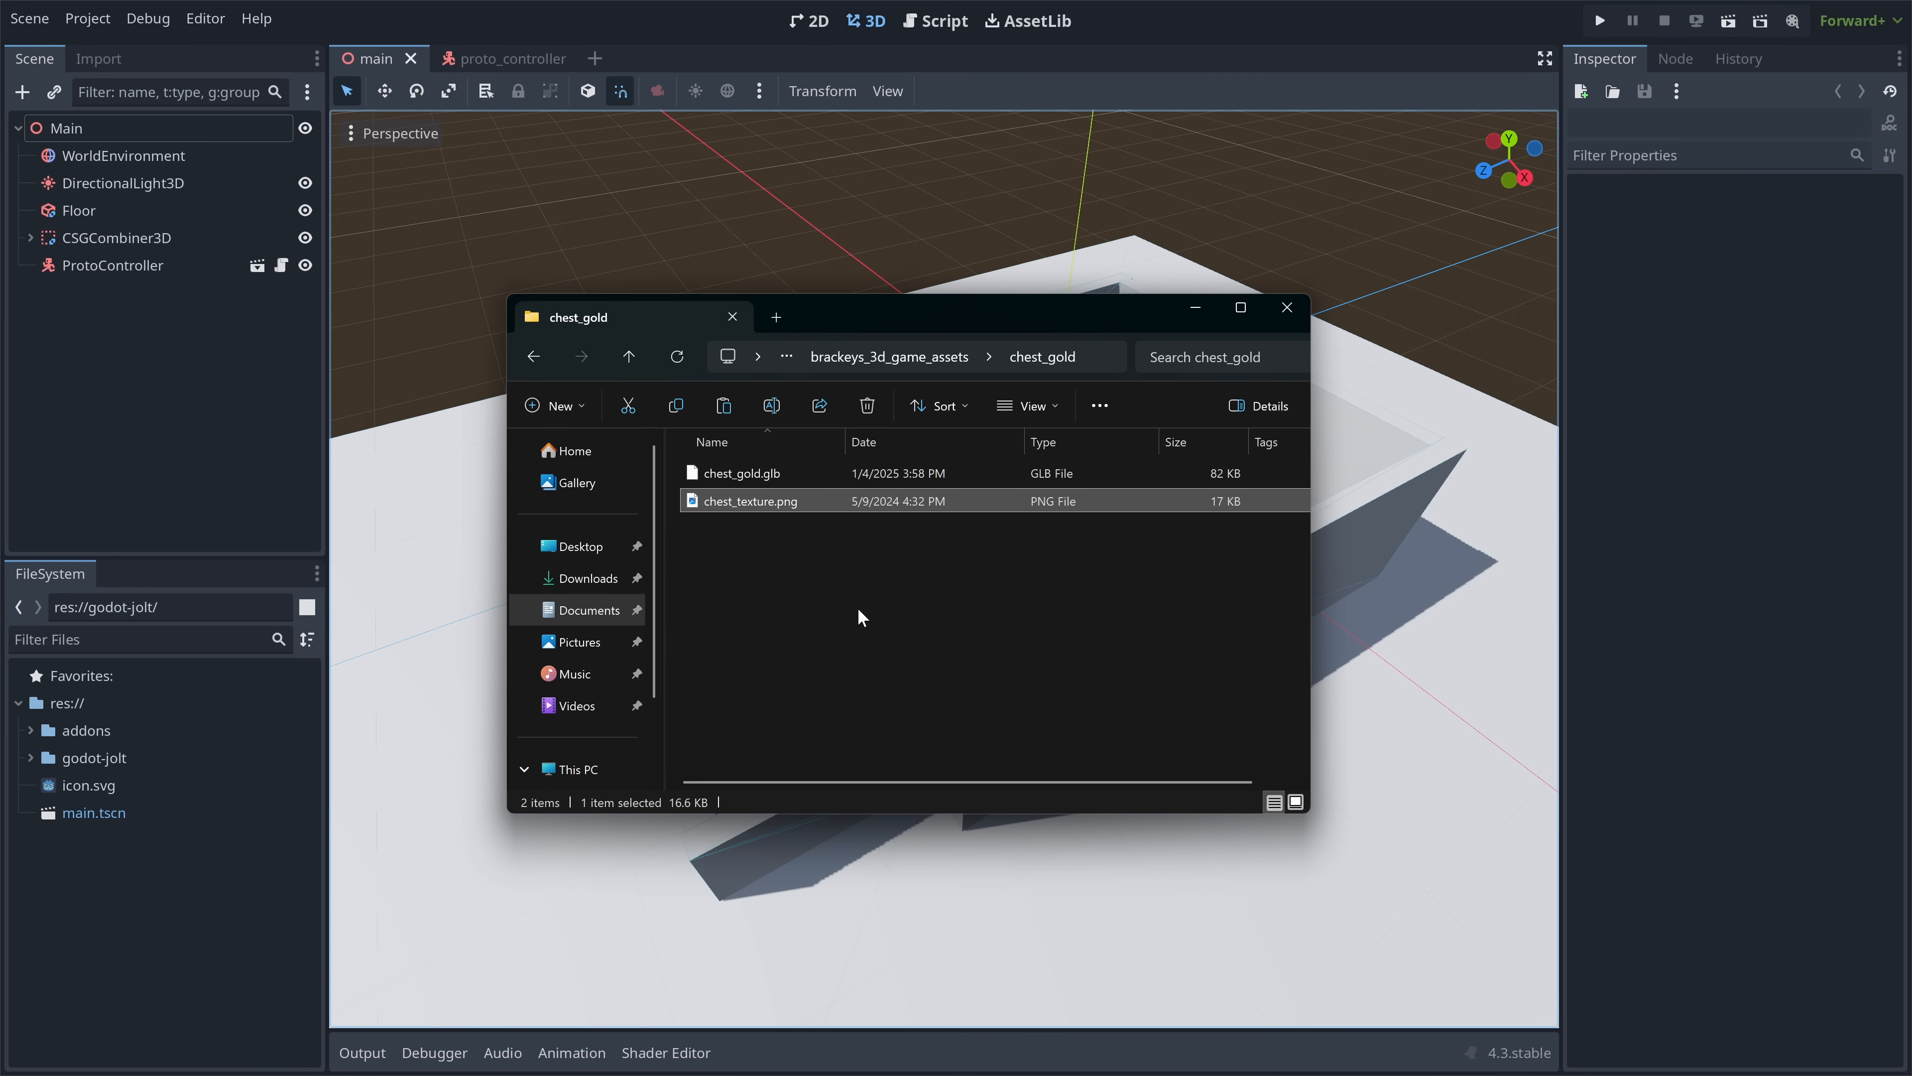
- Create a folder named models in the project root and copy the chest_gold asset folder into it
{"action": "right_click", "coordinate": [166, 705]}
{"action": "mouse_move", "coordinate": [380, 723]}
{"action": "left_click", "coordinate": [458, 720]}
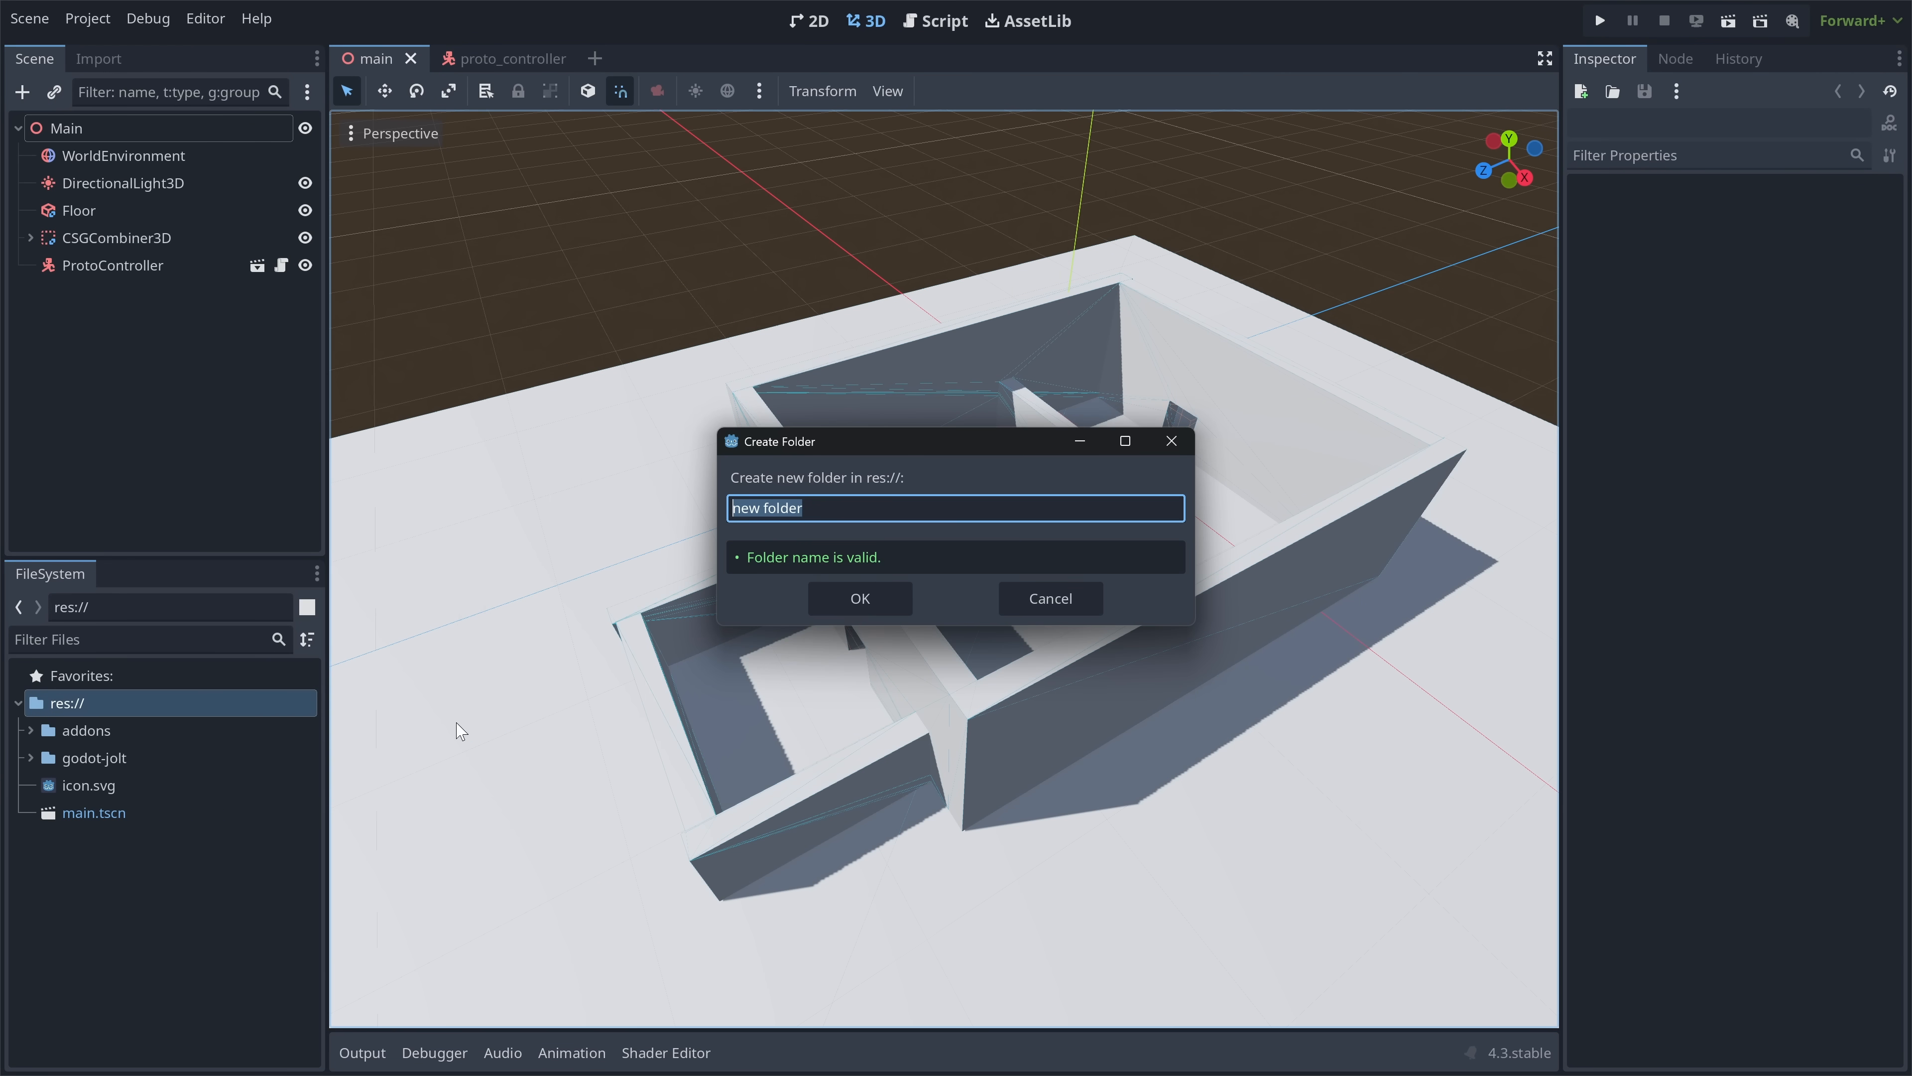
{"action": "type", "text": "models"}
{"action": "key", "text": "Return"}
{"action": "key", "text": "alt+Tab"}
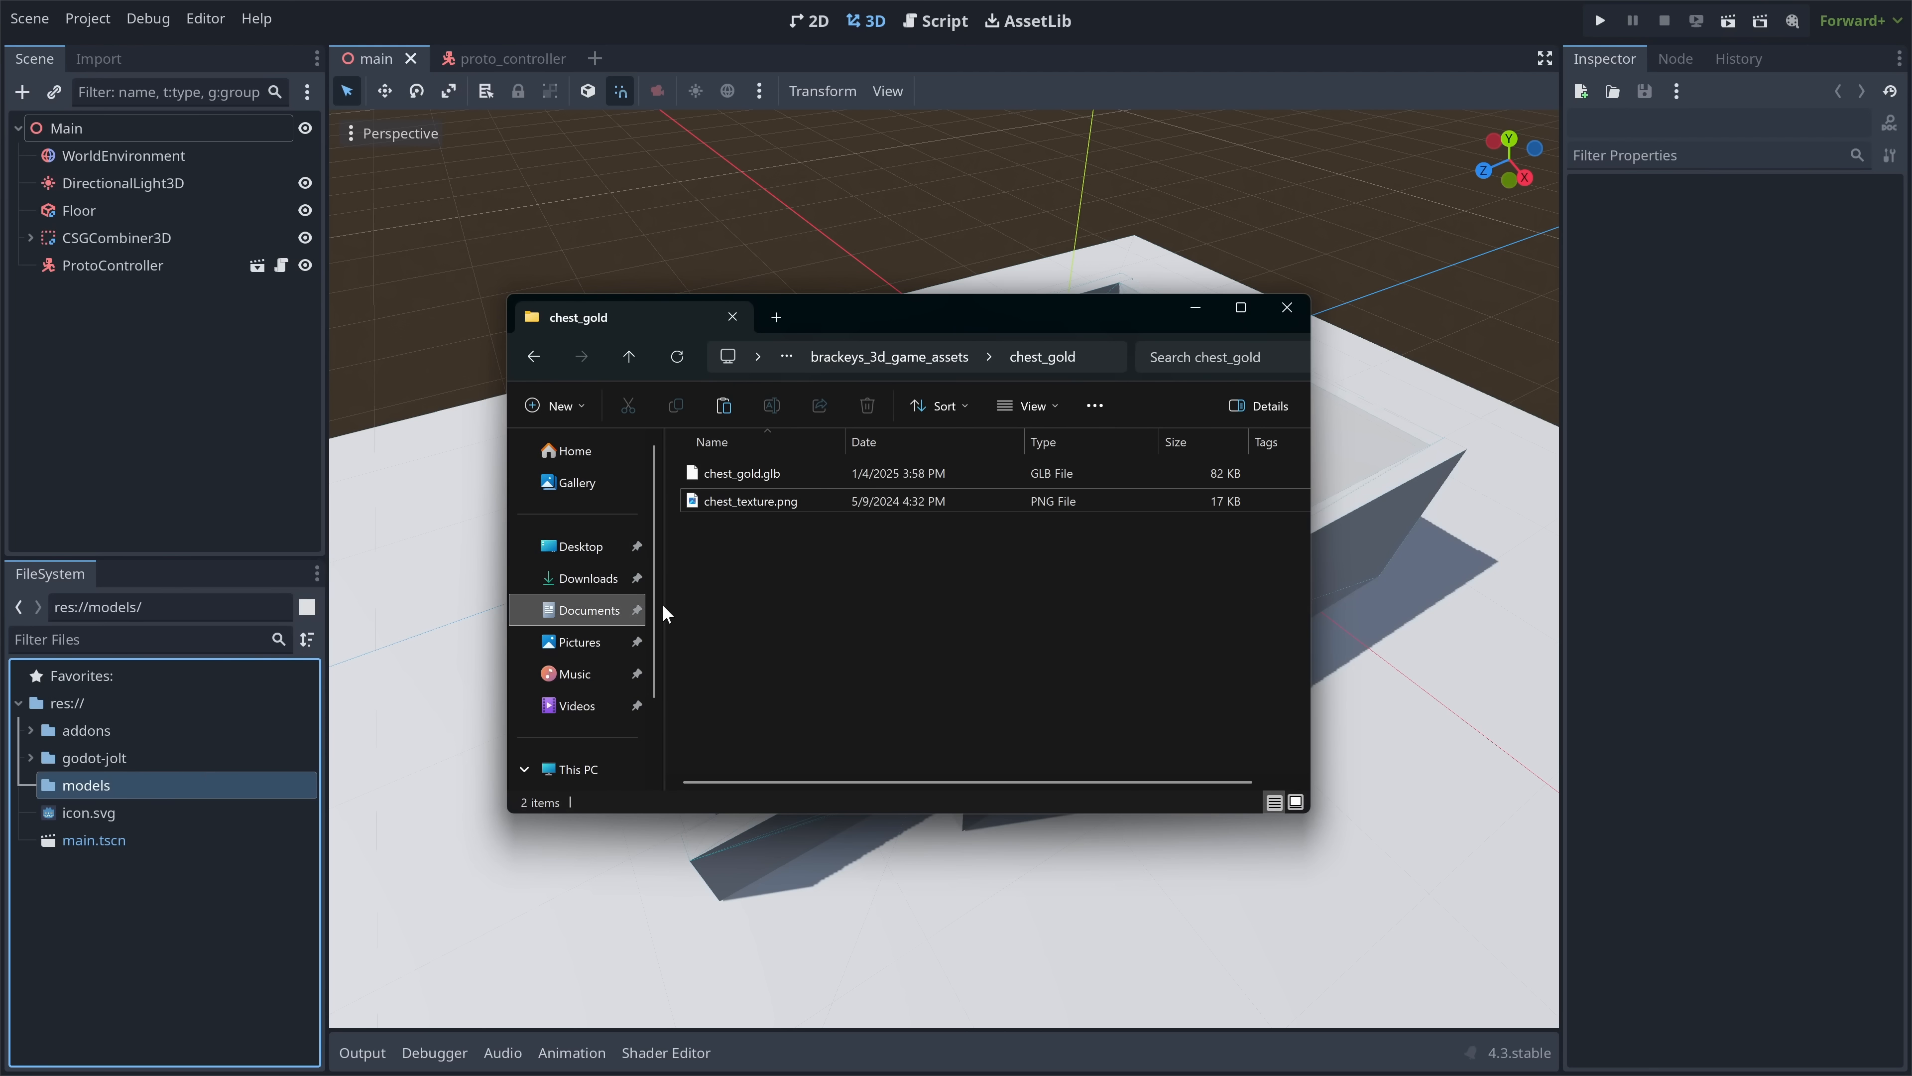
{"action": "left_click_drag", "start_coordinate": [774, 480], "coordinate": [142, 787]}
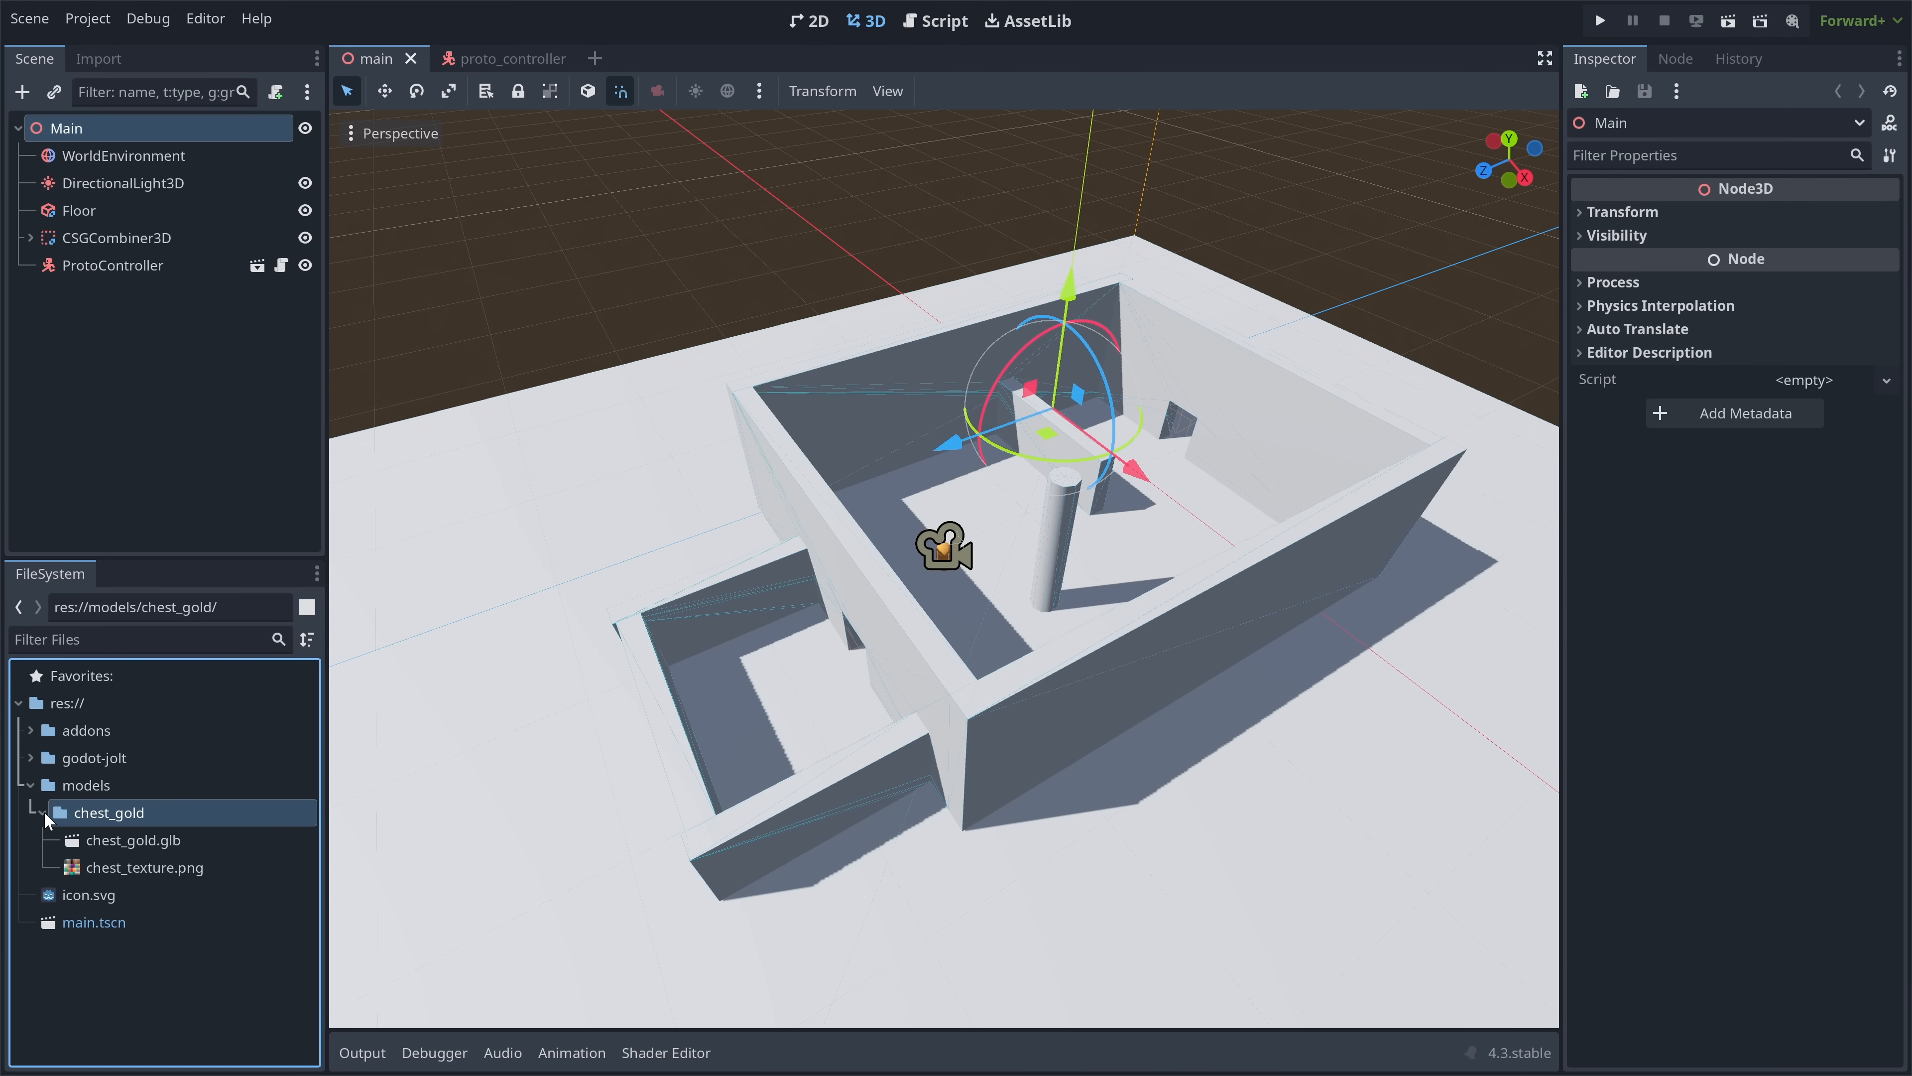
- Place the chest_gold.glb model on the floor inside the walled room of the main scene and view it up close
{"action": "left_click_drag", "start_coordinate": [70, 847], "coordinate": [986, 539]}
{"action": "scroll", "coordinate": [957, 583], "scroll_direction": "up", "scroll_amount": 5}
{"action": "scroll", "coordinate": [956, 576], "scroll_direction": "up", "scroll_amount": 7}
{"action": "middle_click_drag", "start_coordinate": [958, 583], "coordinate": [1074, 522]}
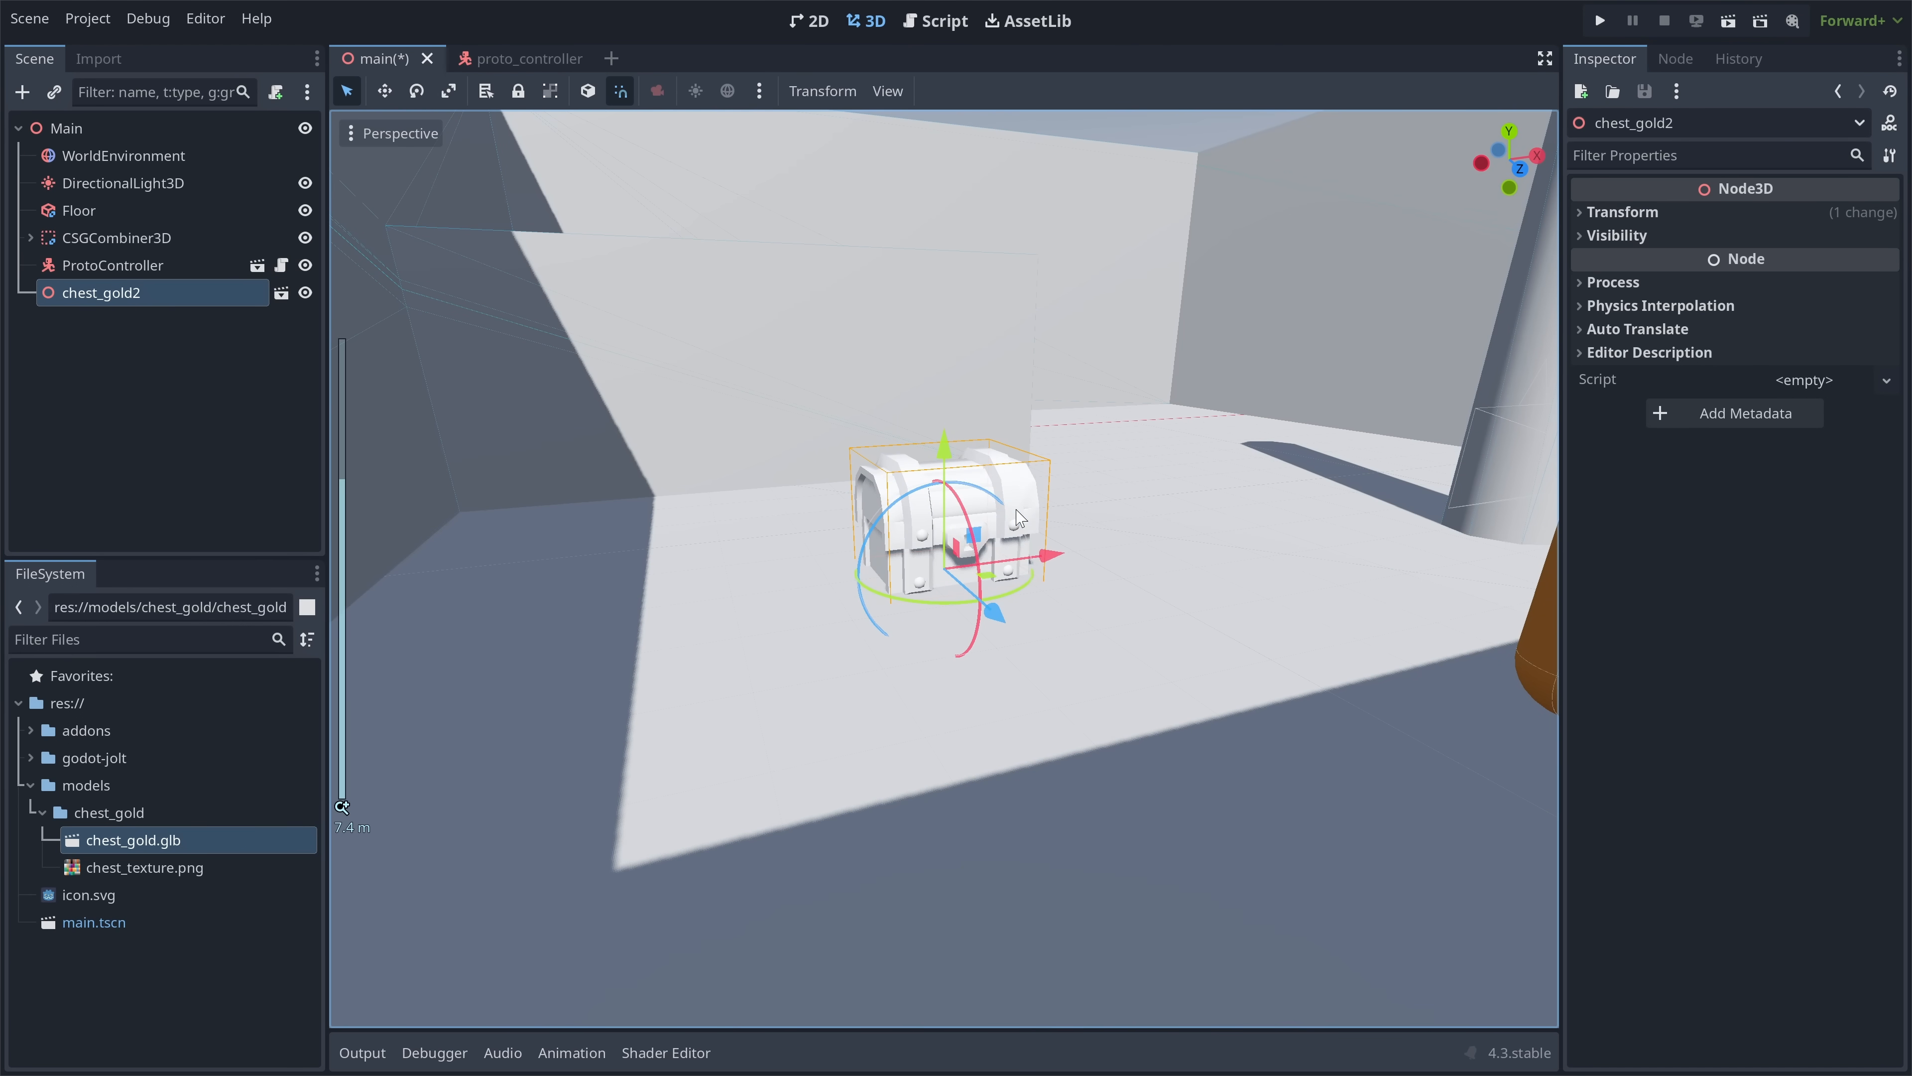
{"action": "scroll", "coordinate": [922, 358], "scroll_direction": "up", "scroll_amount": 5}
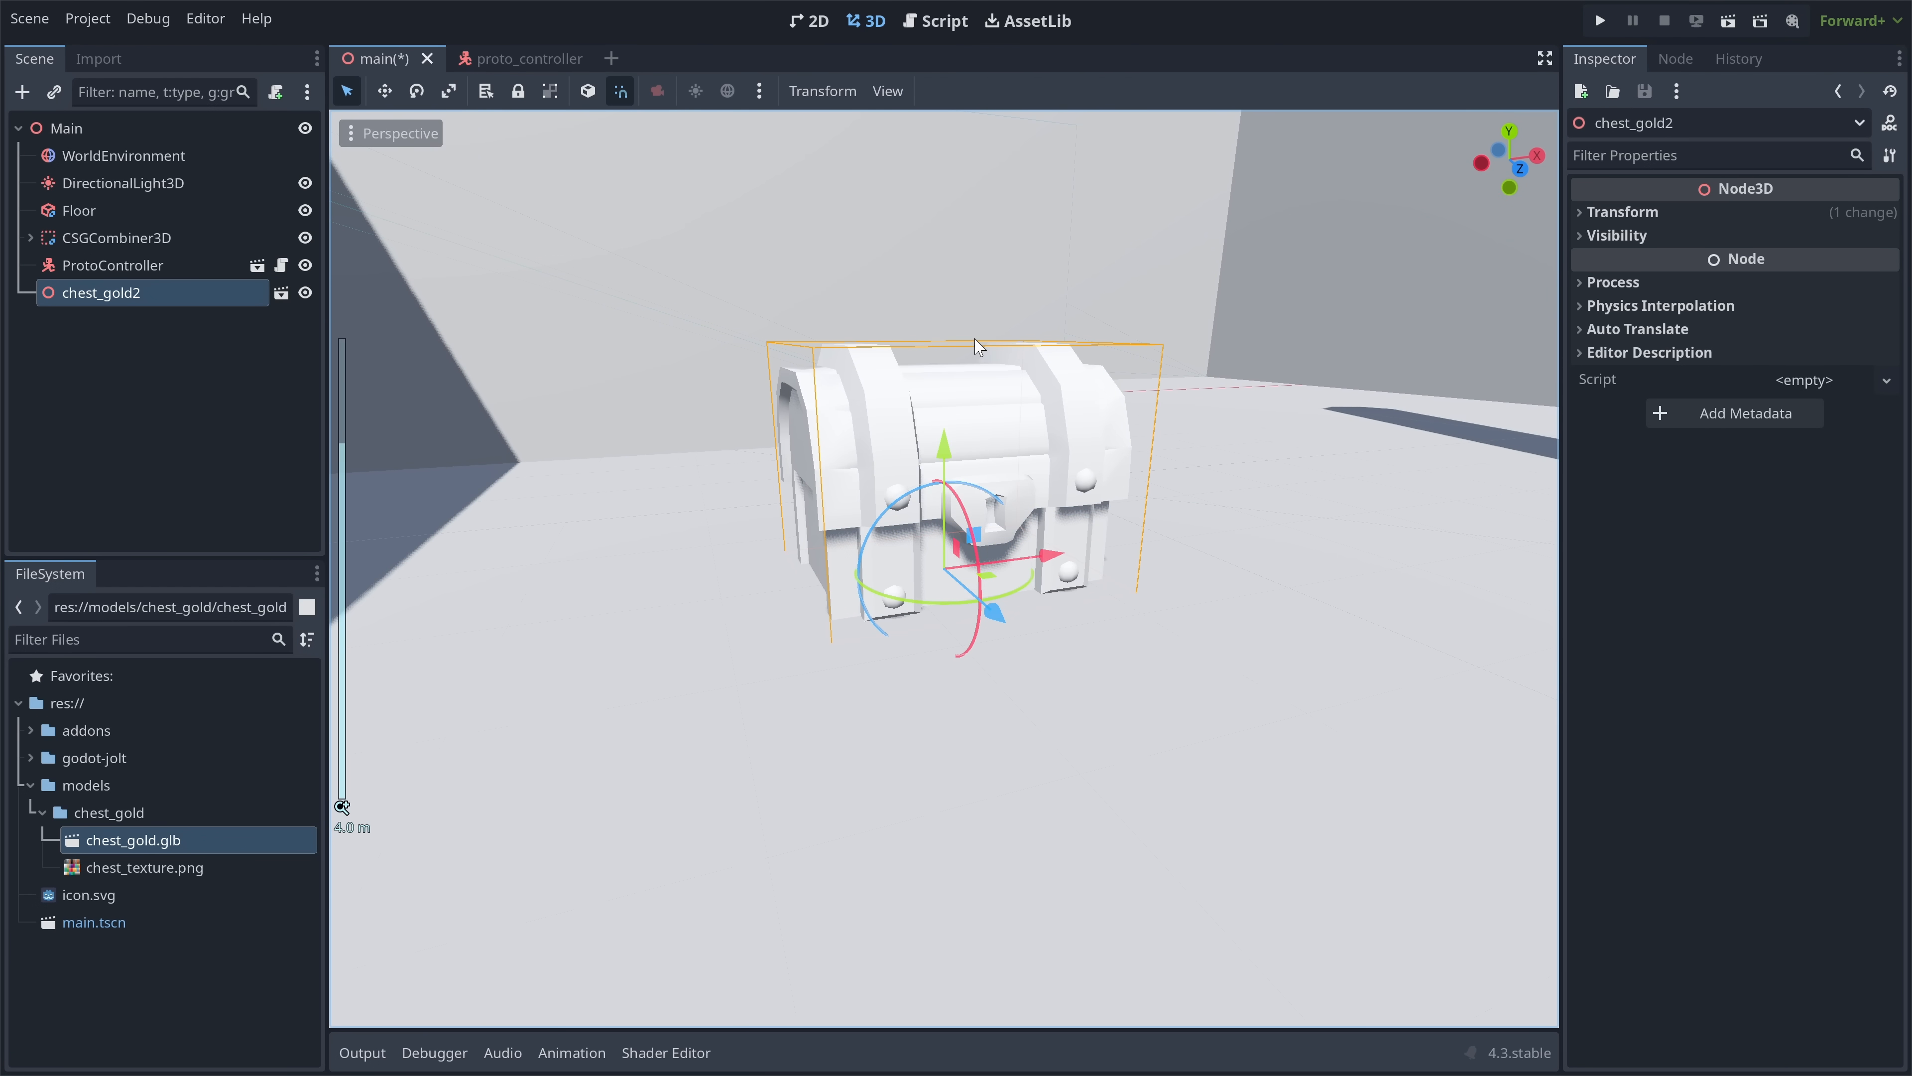
{"action": "middle_click_drag", "start_coordinate": [1098, 355], "coordinate": [1103, 385]}
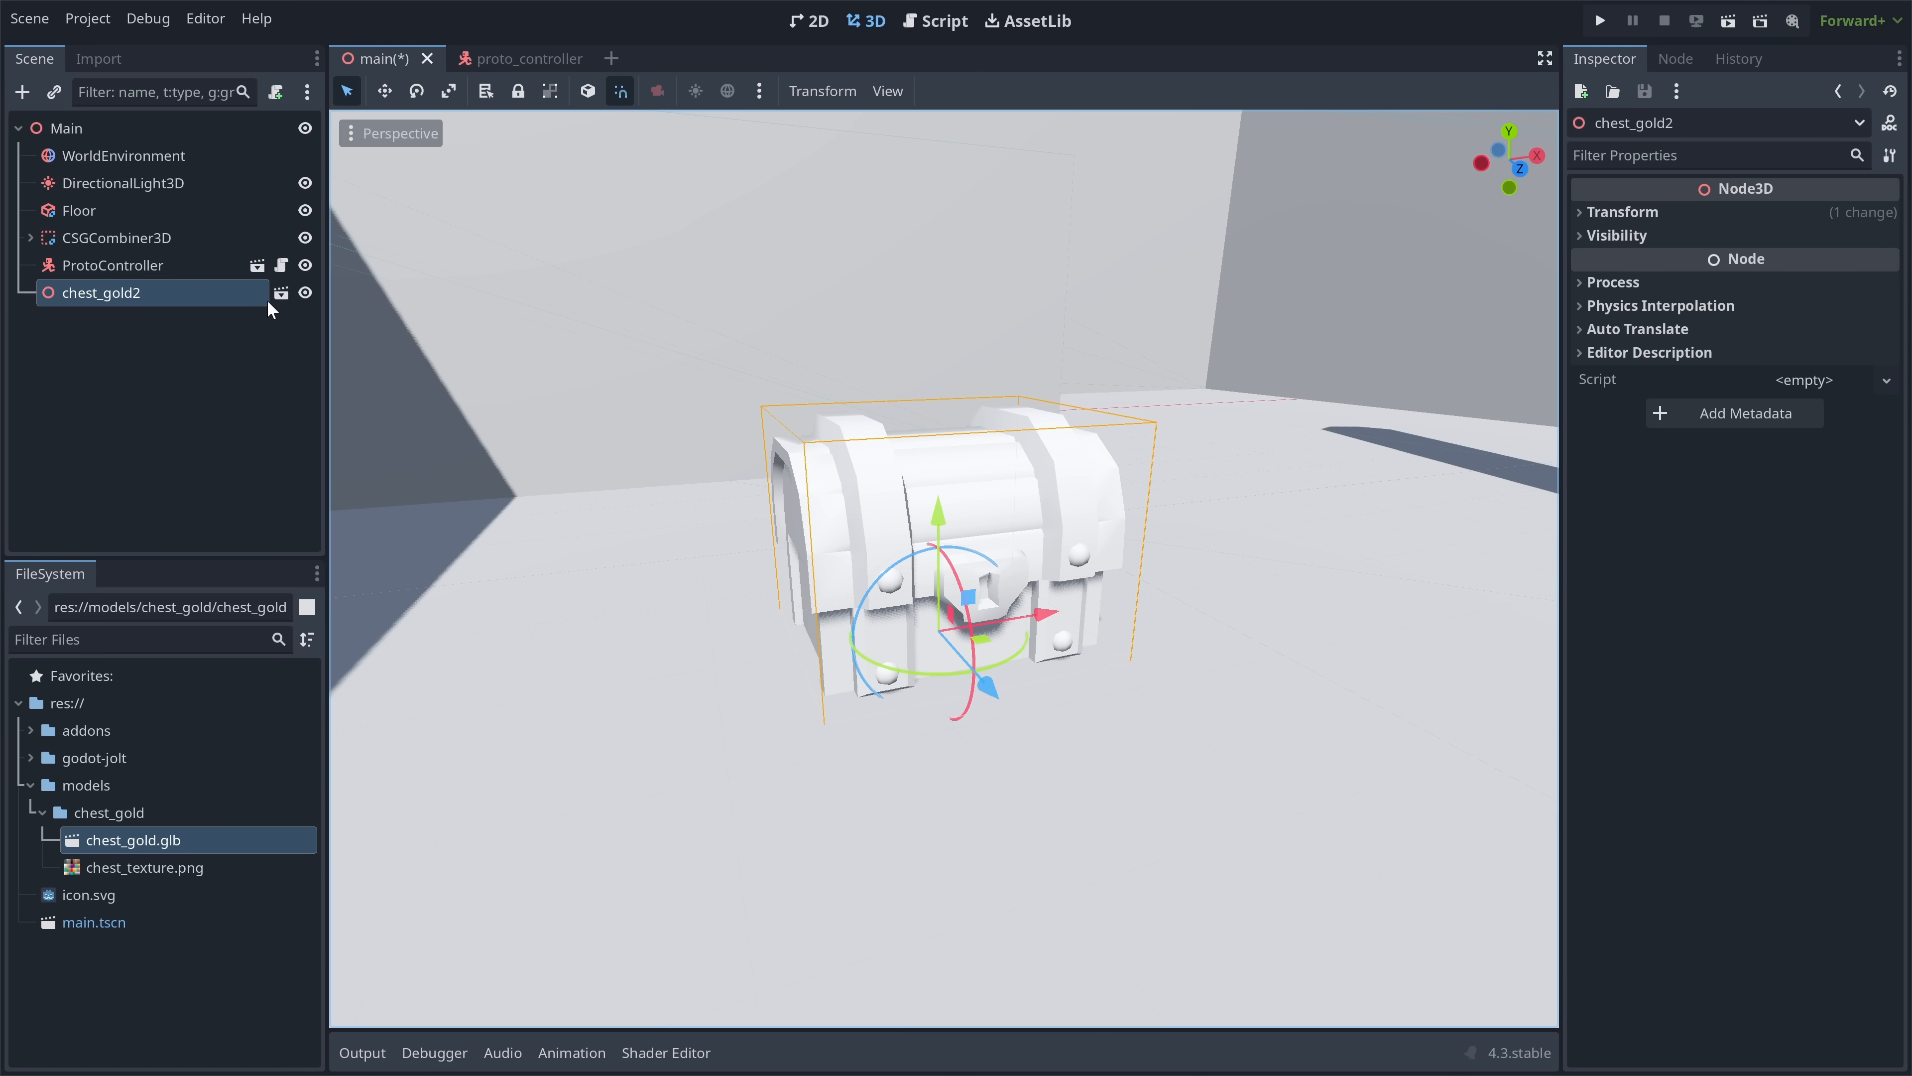
- Open the chest's imported source scene as it is, without making a new inherited scene
{"action": "left_click", "coordinate": [281, 291]}
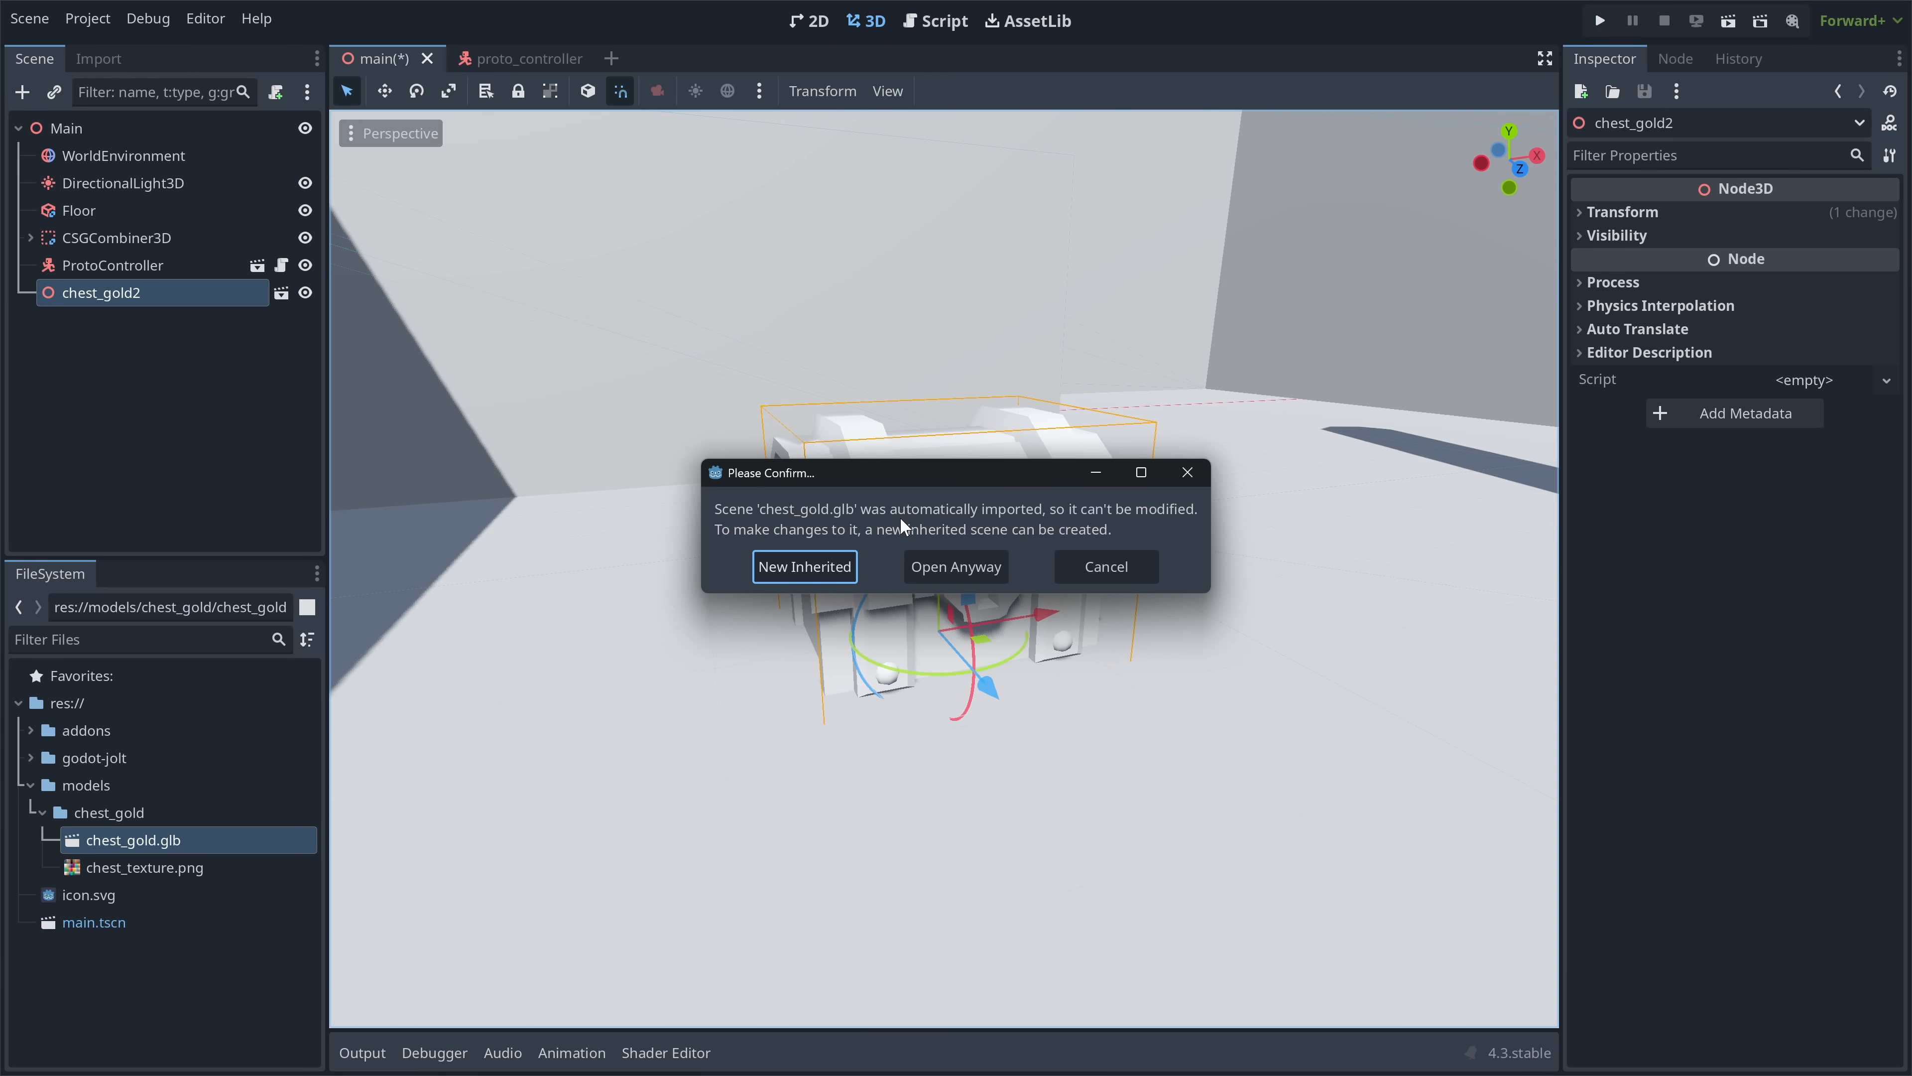
{"action": "left_click", "coordinate": [937, 565]}
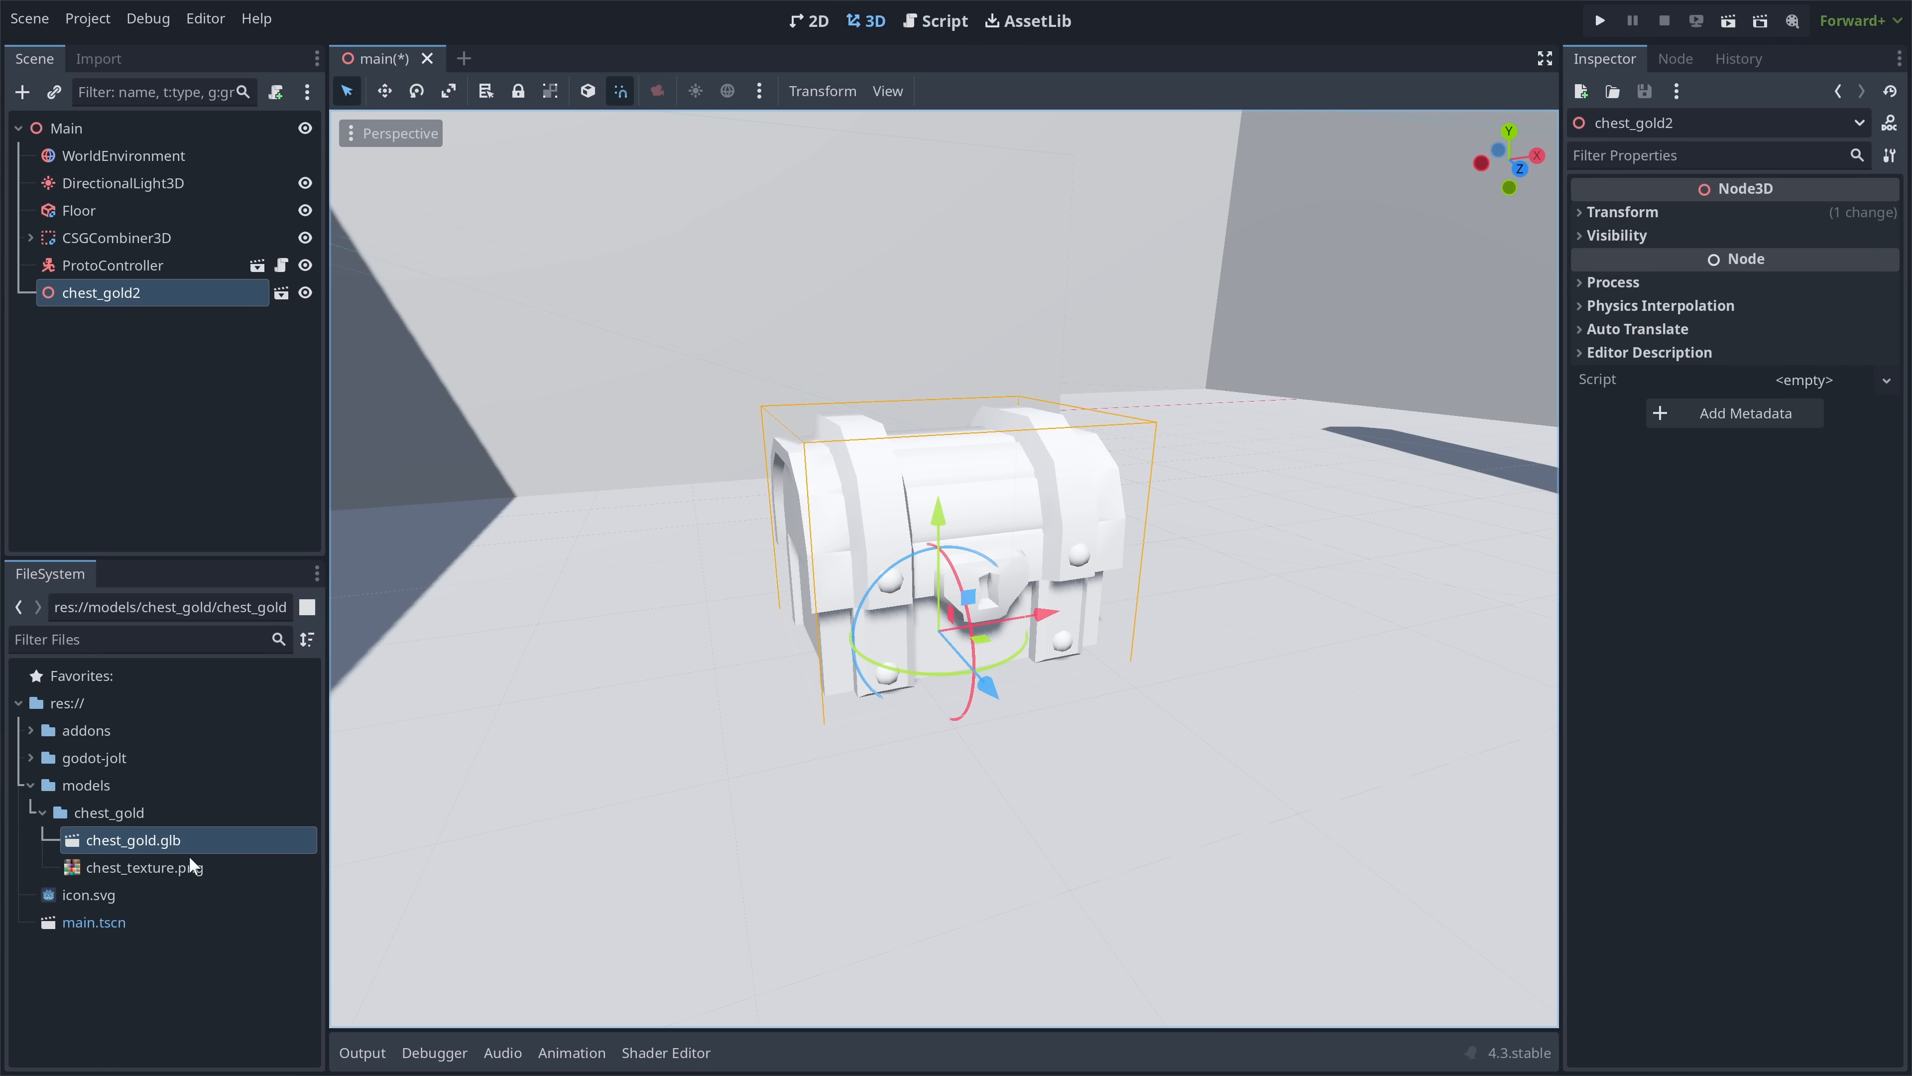
- Show the import settings of chest_gold.glb and look through its node, mesh, skin and animation options
{"action": "left_click", "coordinate": [82, 840]}
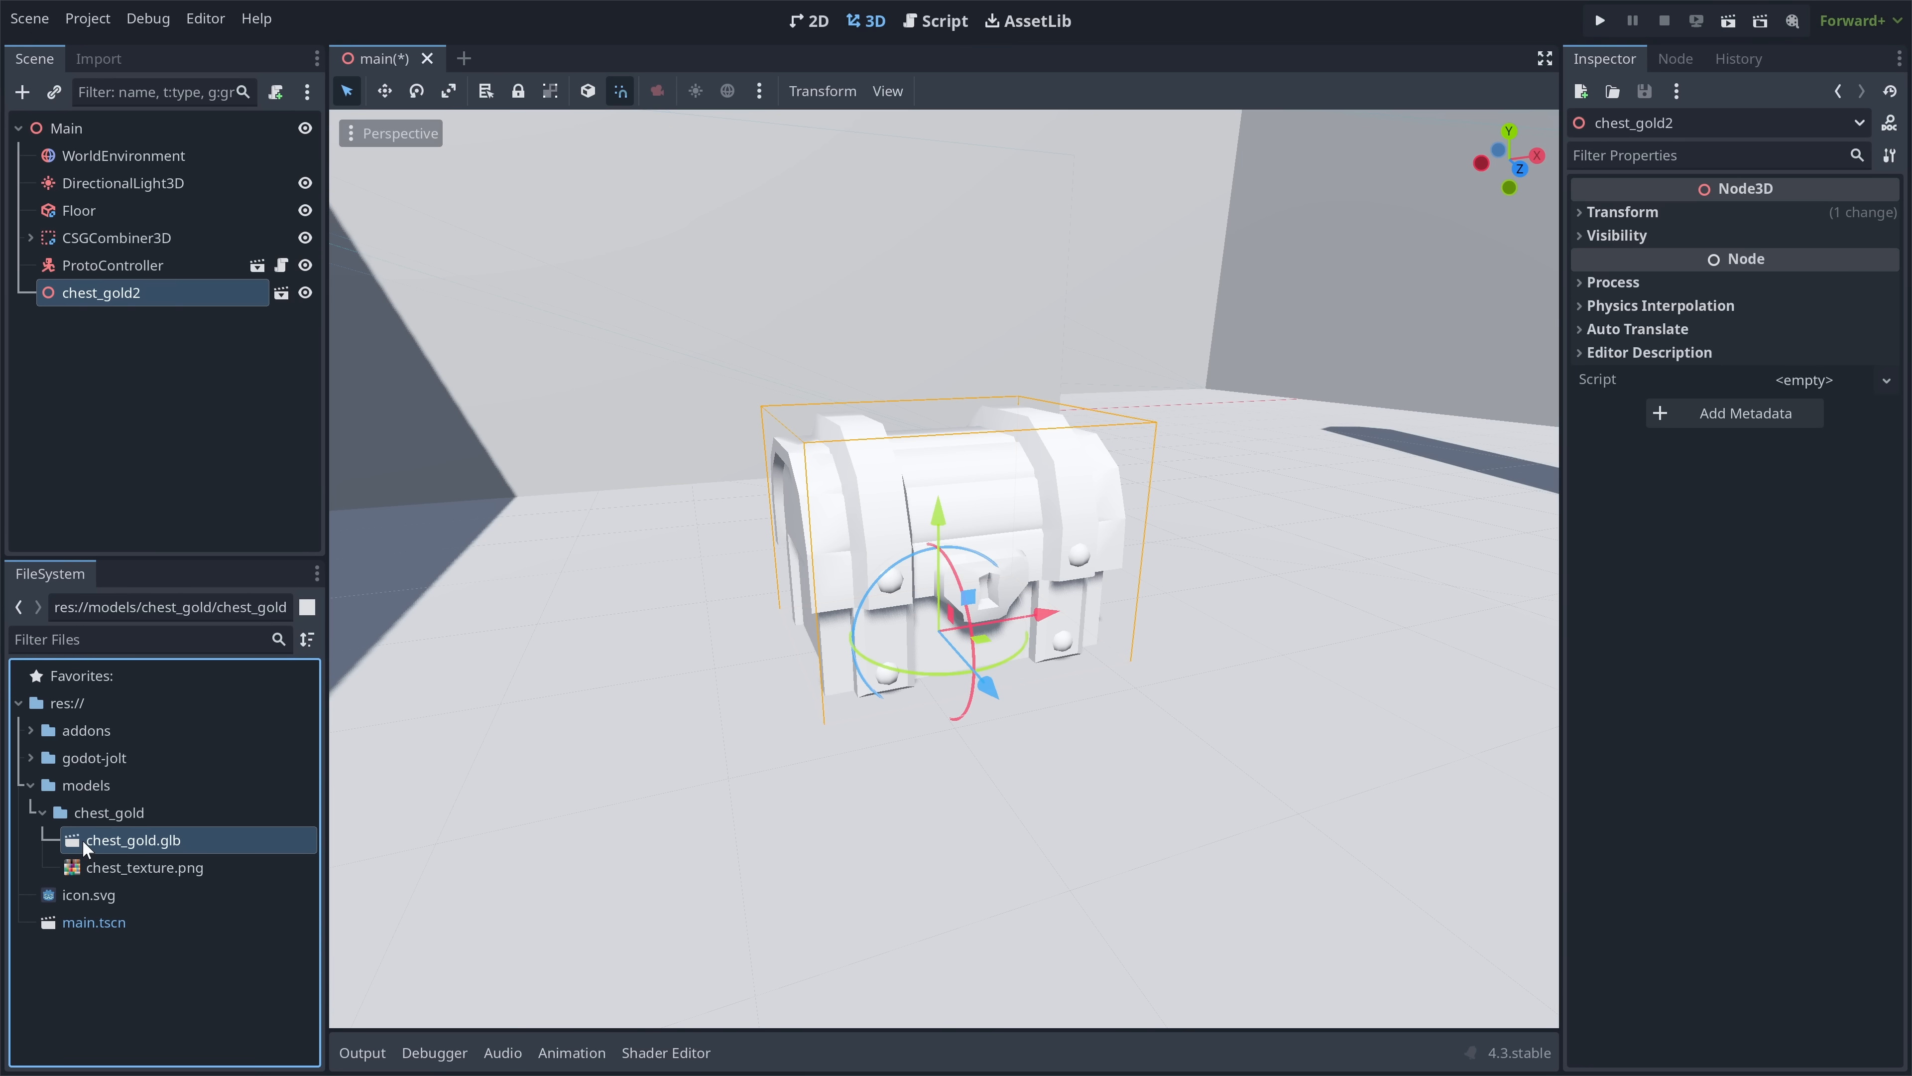
{"action": "left_click", "coordinate": [102, 59]}
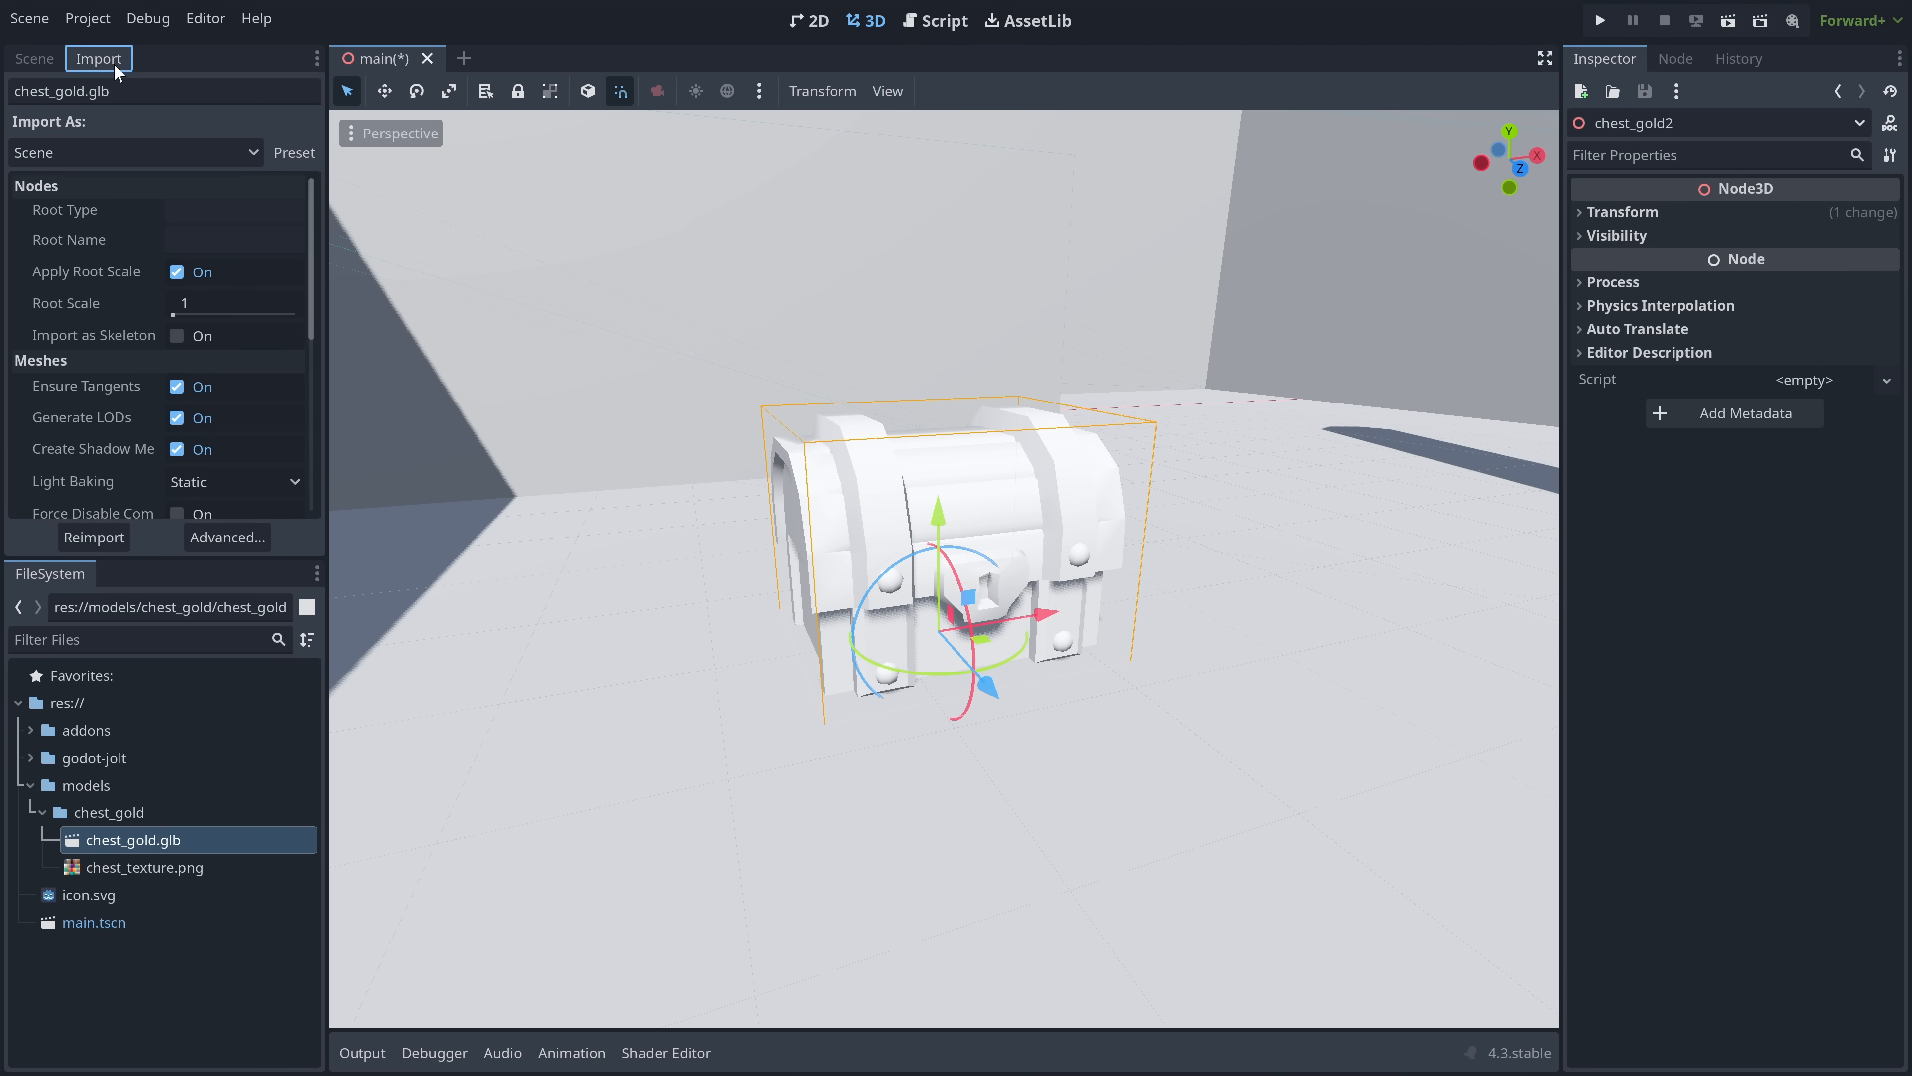
{"action": "scroll", "coordinate": [88, 251], "scroll_direction": "down", "scroll_amount": 5}
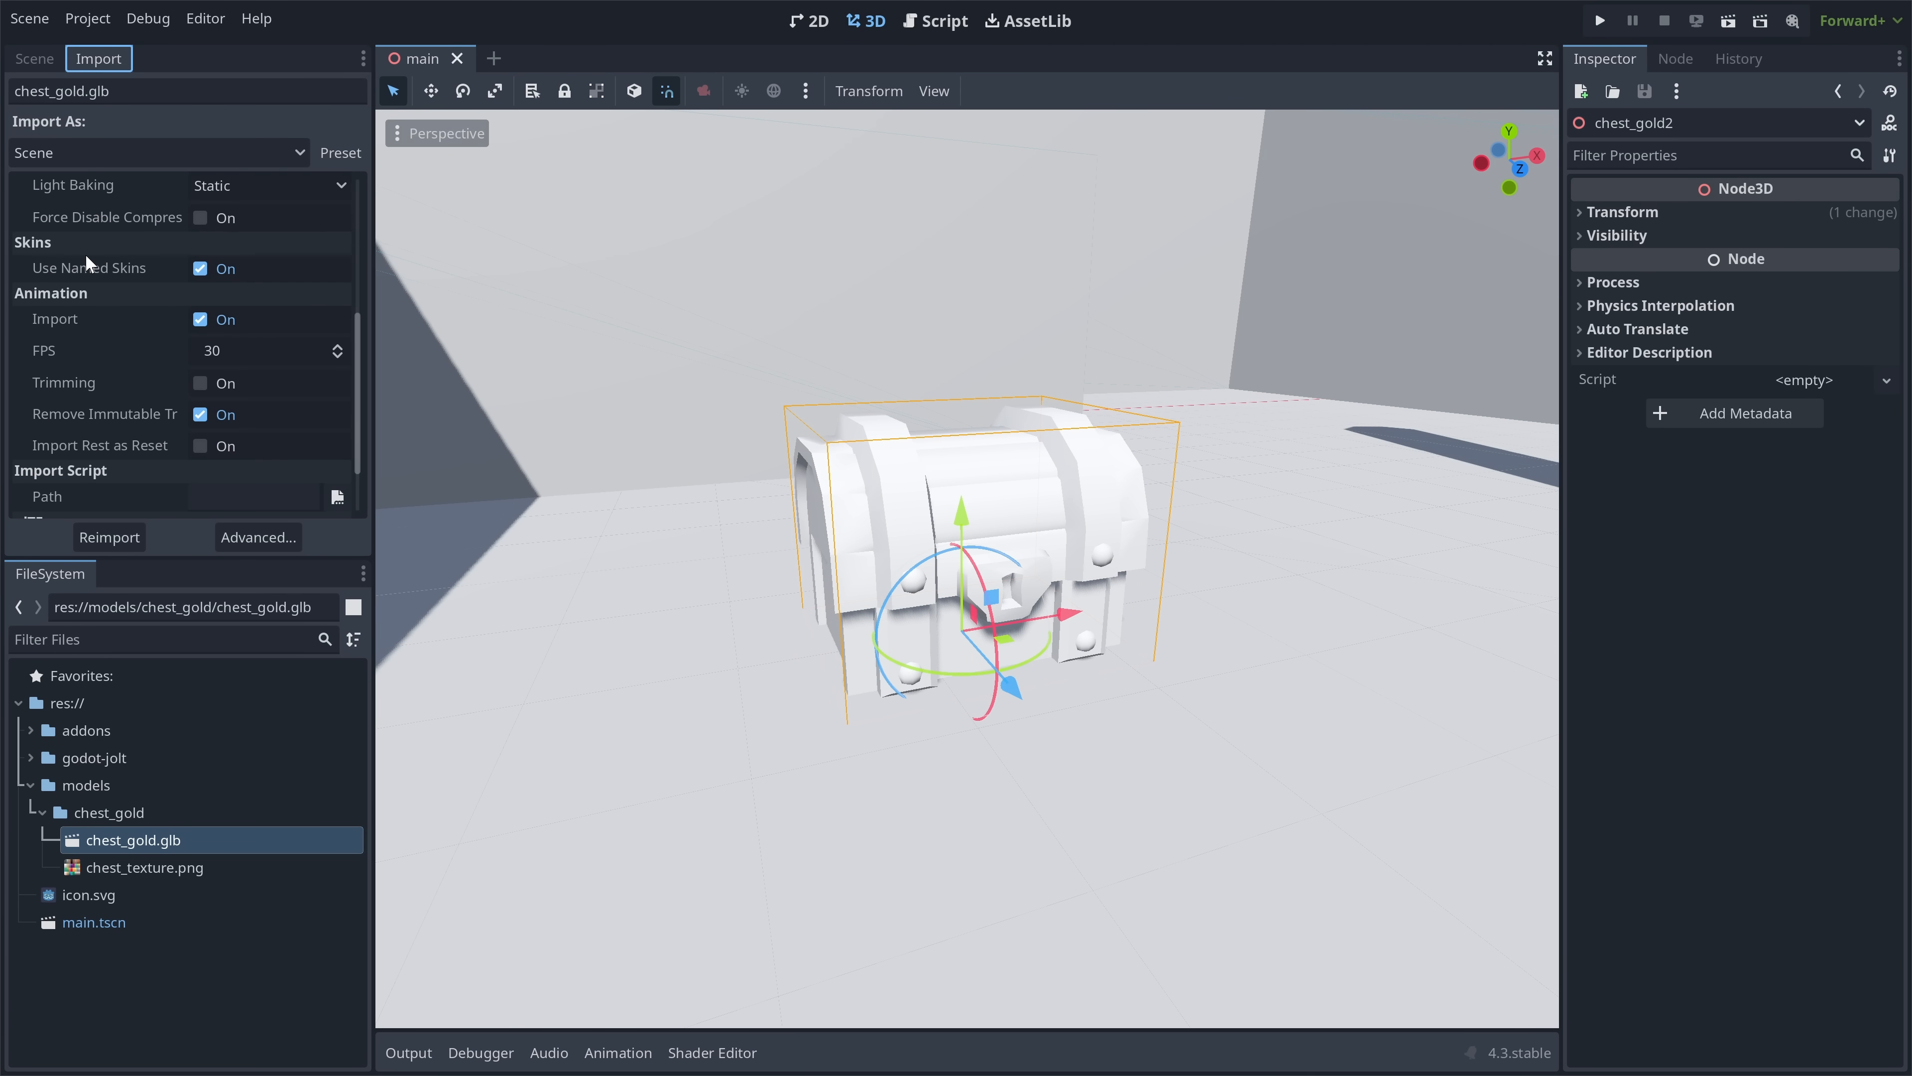
{"action": "scroll", "coordinate": [85, 254], "scroll_direction": "down", "scroll_amount": 1}
{"action": "scroll", "coordinate": [85, 251], "scroll_direction": "up", "scroll_amount": 6}
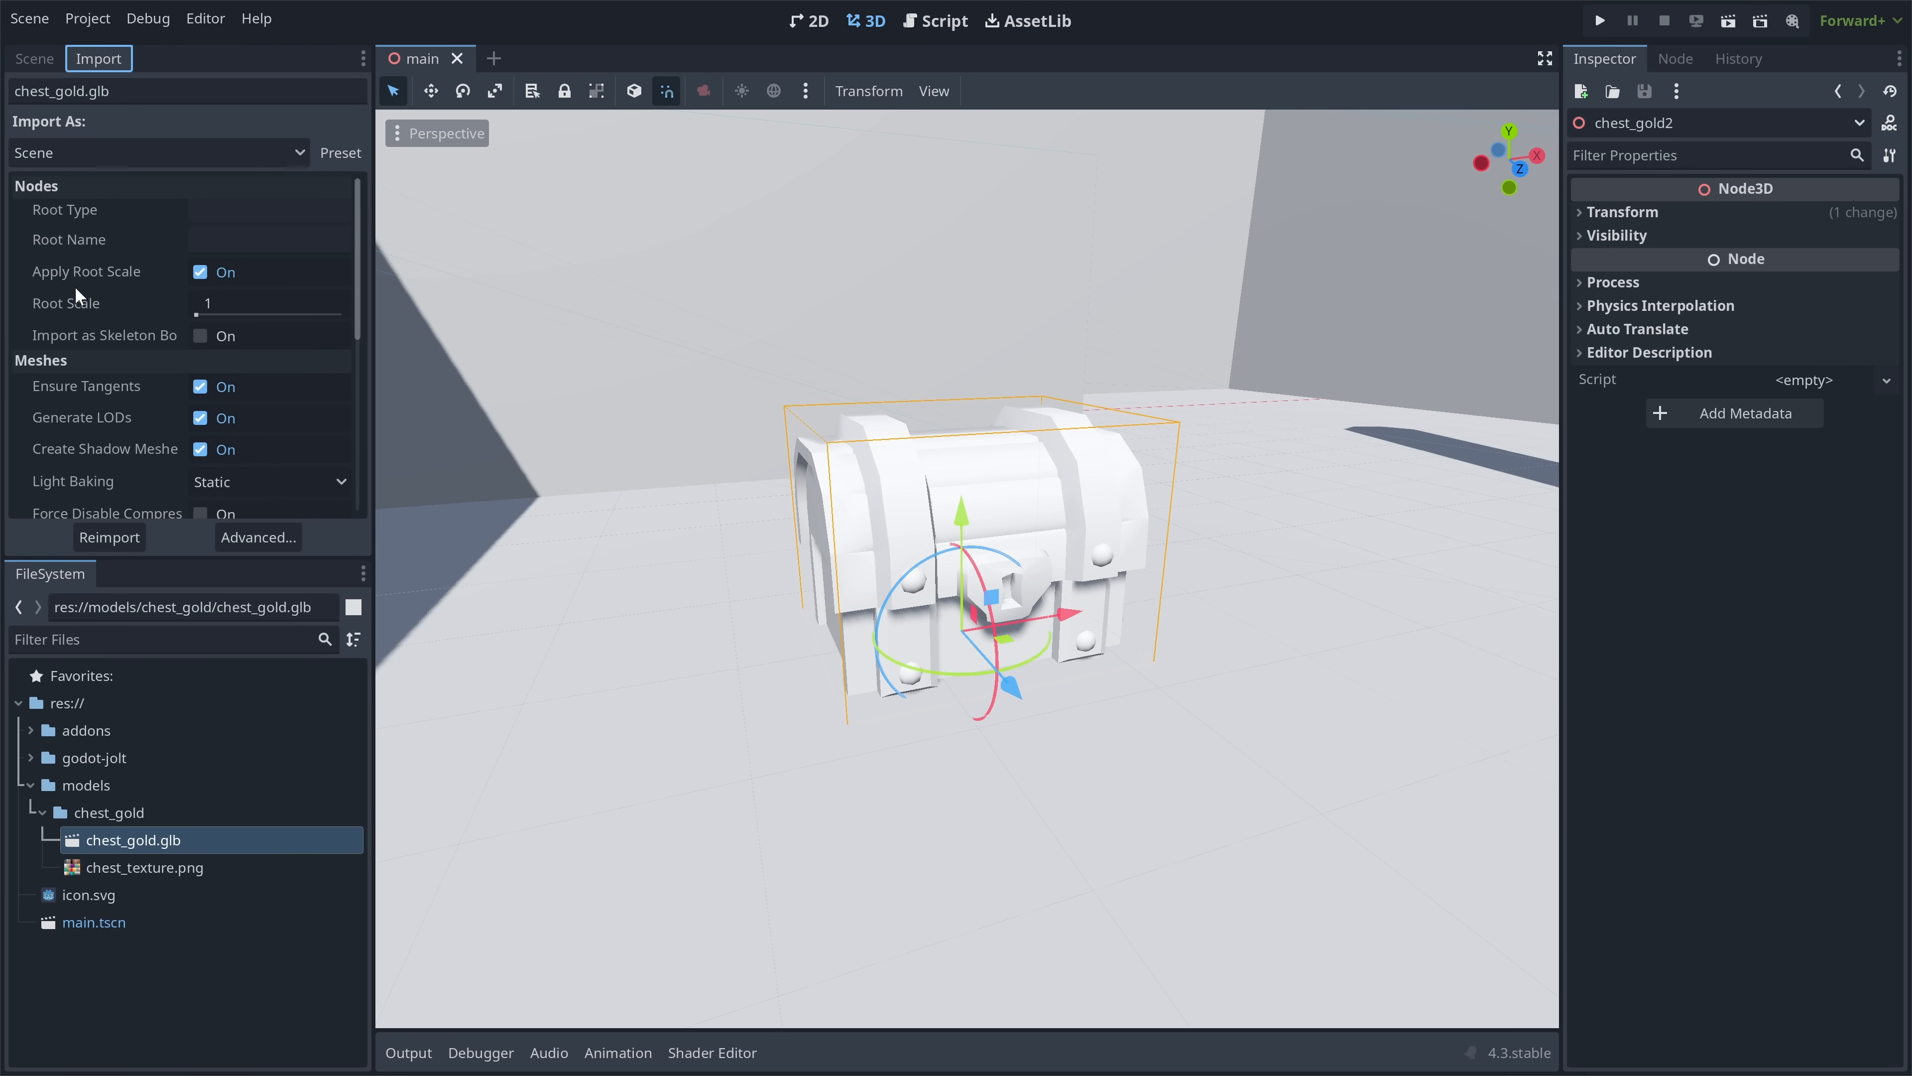
- Set the root scale of chest_gold.glb to 2 and reimport the model
{"action": "left_click", "coordinate": [228, 303]}
{"action": "type", "text": "2"}
{"action": "left_click", "coordinate": [111, 537]}
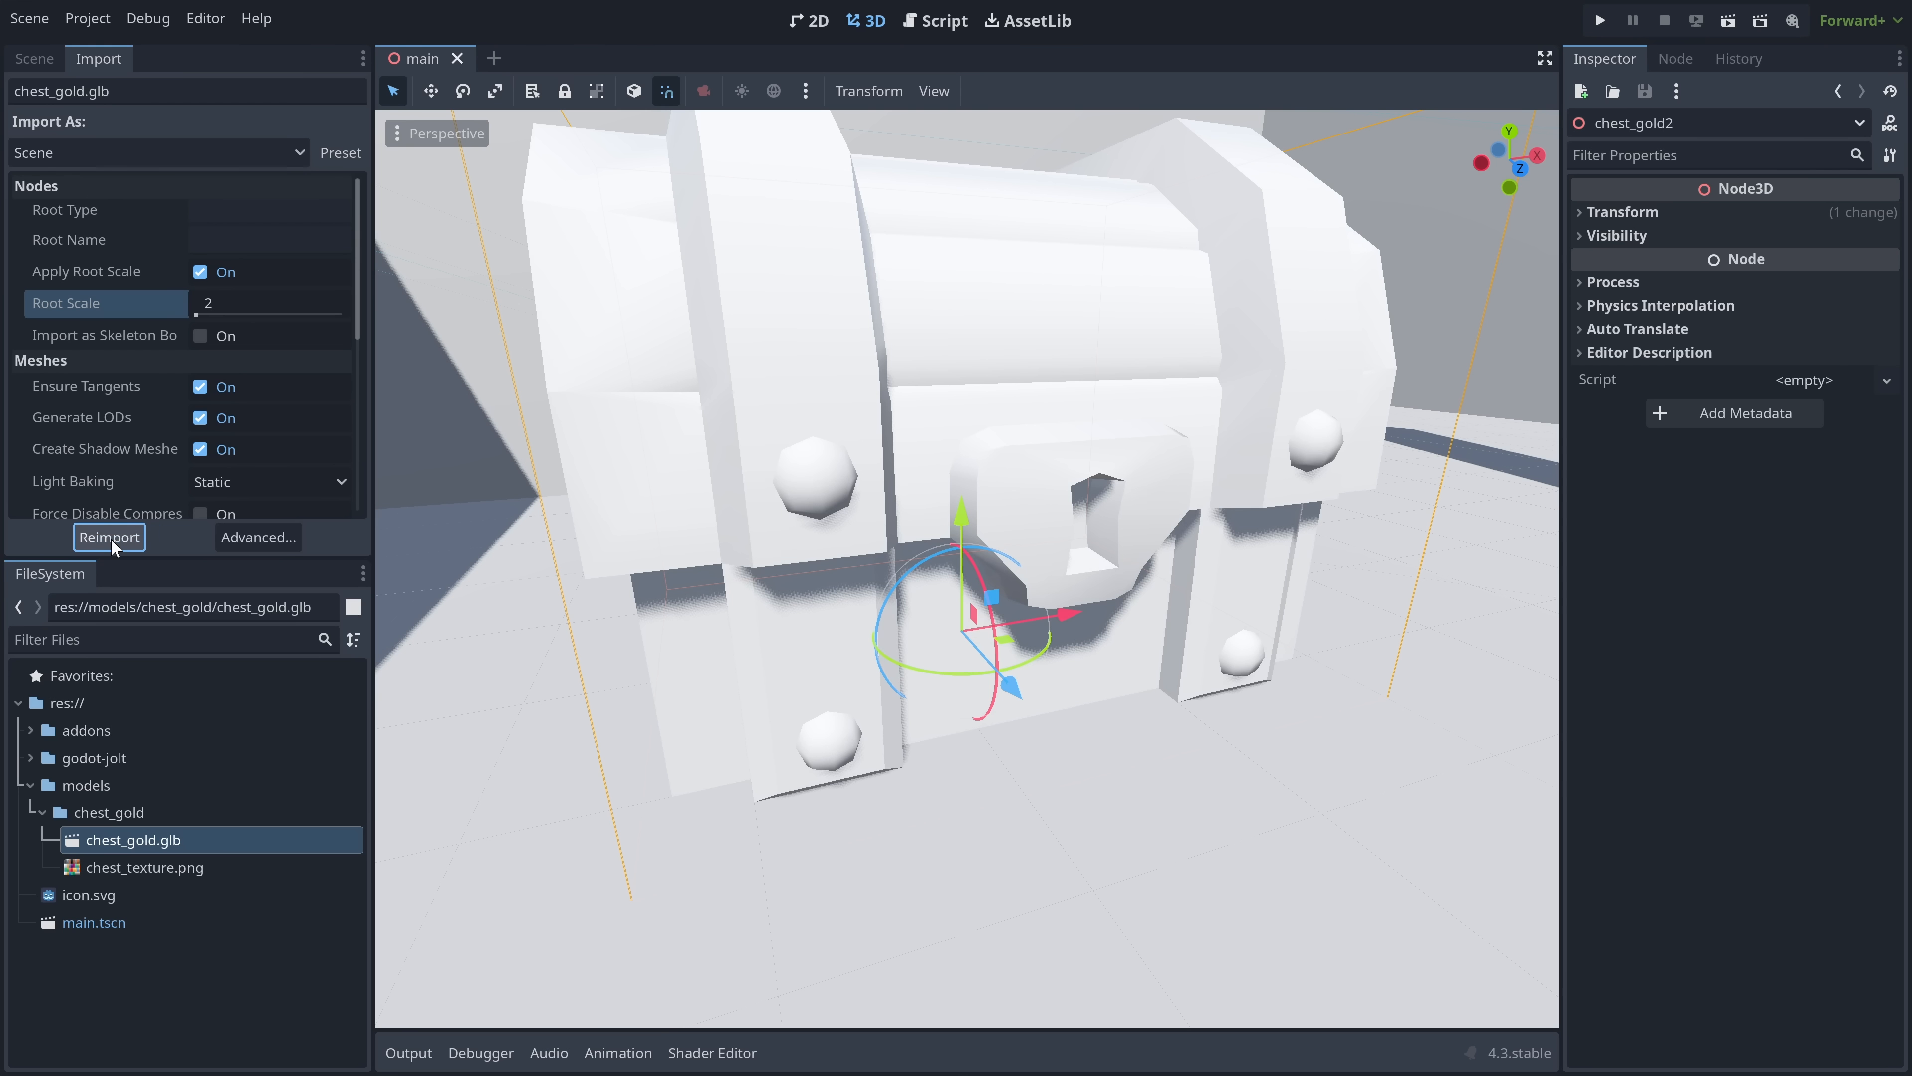
- Restore the root scale of chest_gold.glb to 1 and reimport the model
{"action": "left_click", "coordinate": [275, 301]}
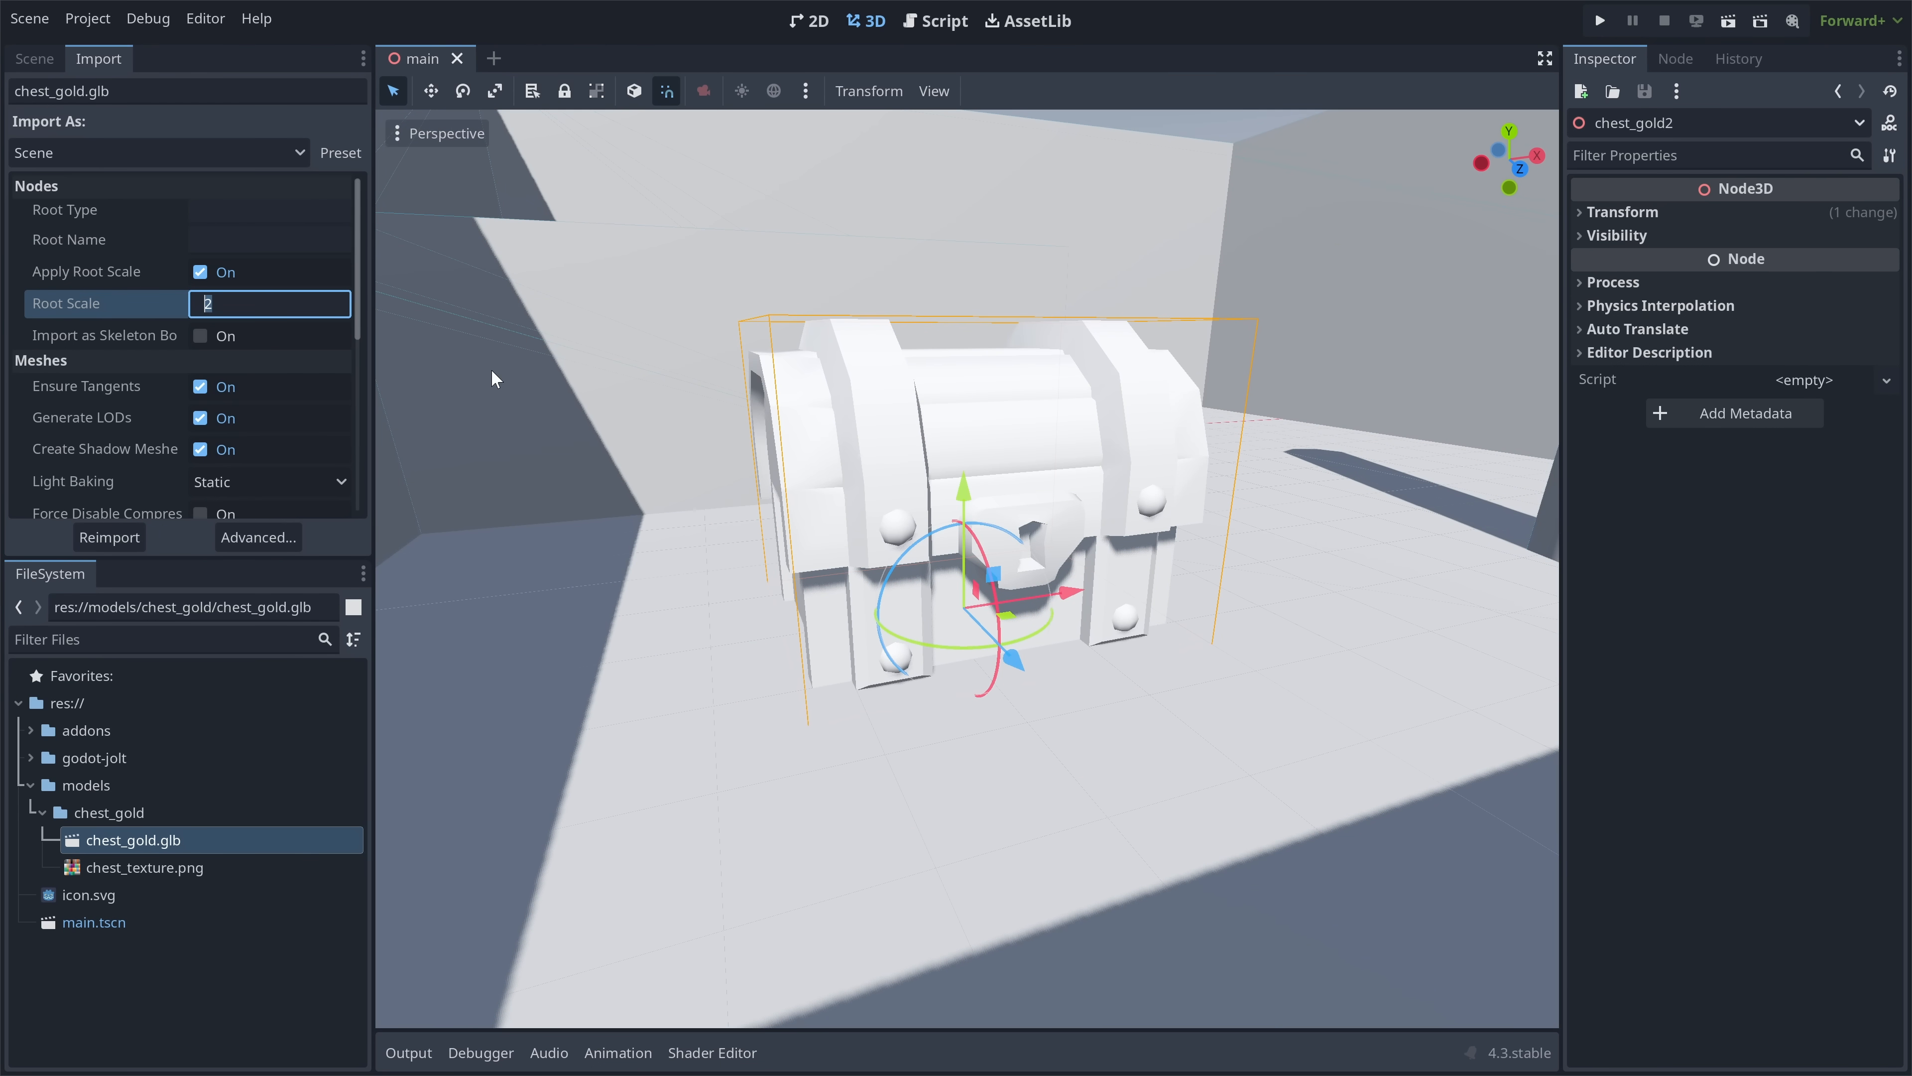
{"action": "type", "text": "1"}
{"action": "left_click", "coordinate": [109, 537]}
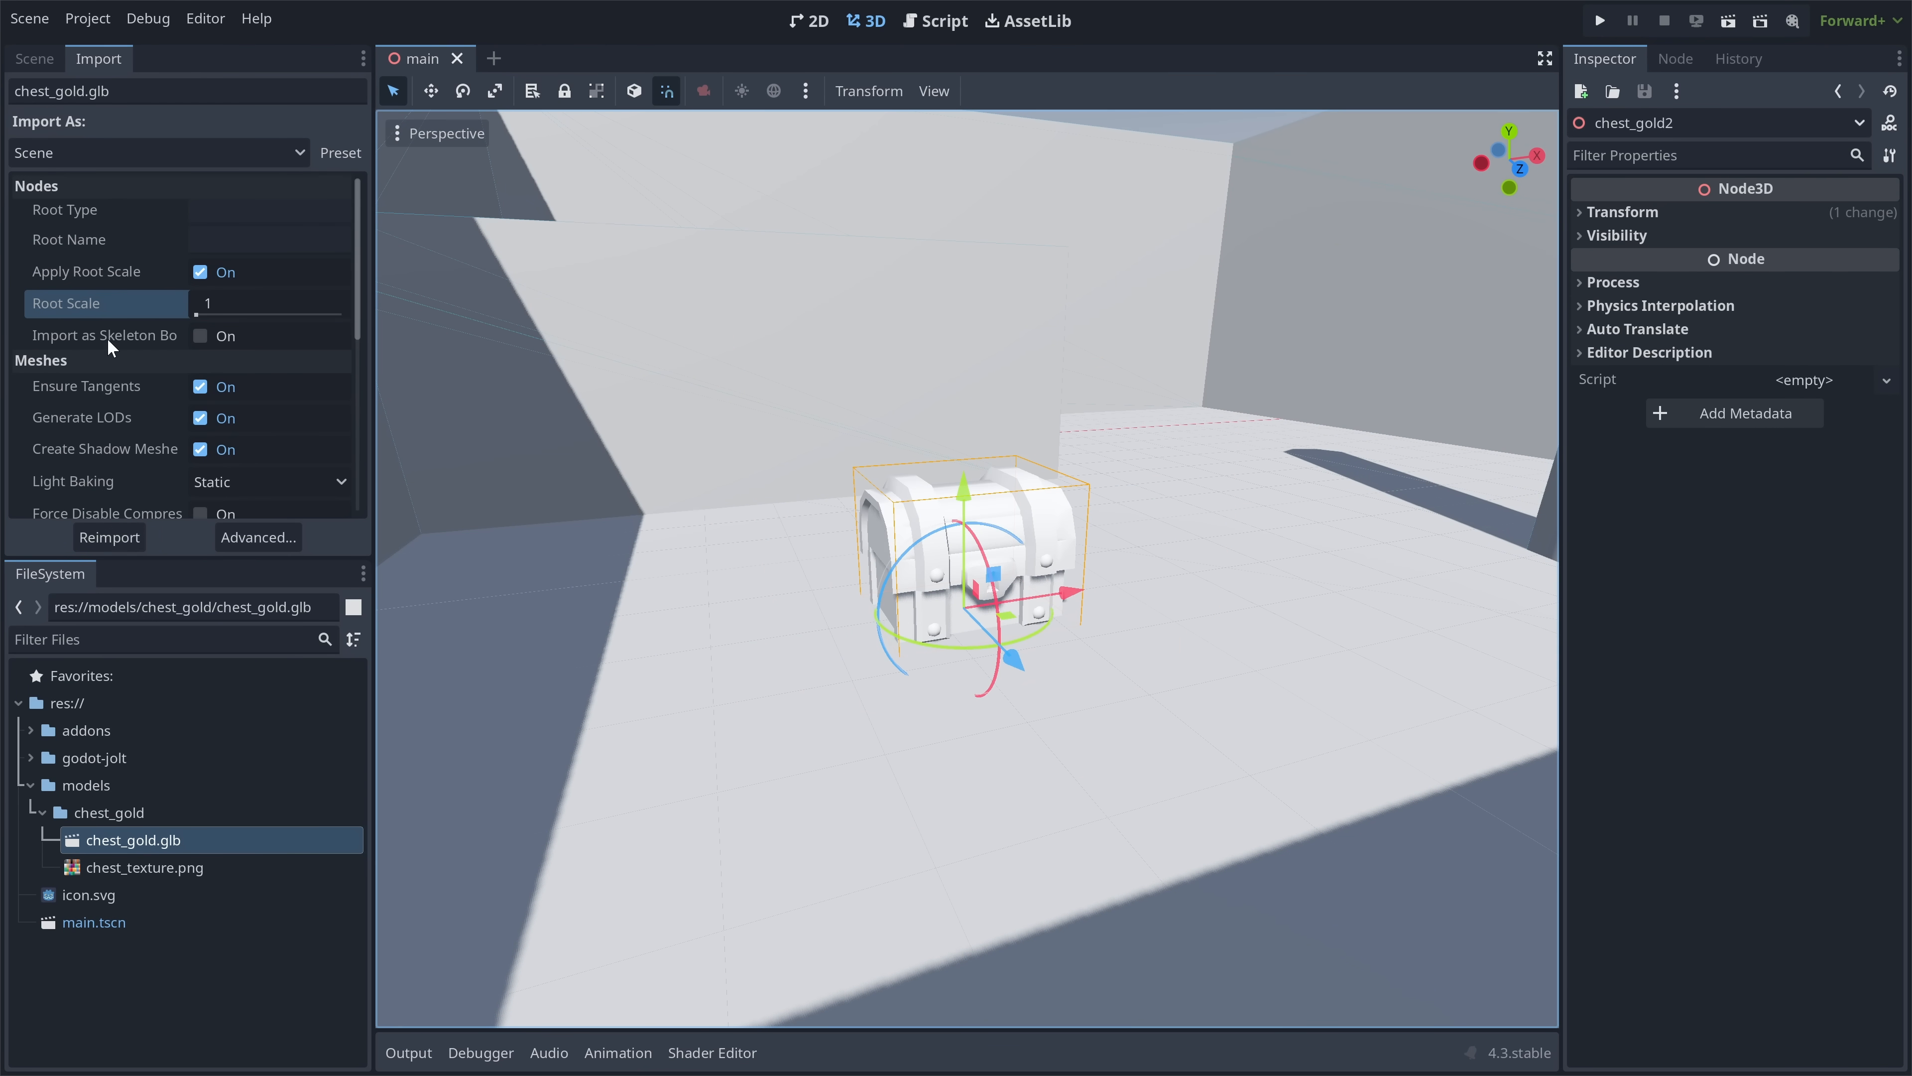
- Open the advanced import settings of chest_gold.glb and examine the options of the chest_gold_lid node
{"action": "scroll", "coordinate": [108, 329], "scroll_direction": "down", "scroll_amount": 2}
{"action": "scroll", "coordinate": [110, 330], "scroll_direction": "up", "scroll_amount": 3}
{"action": "double_click", "coordinate": [78, 837]}
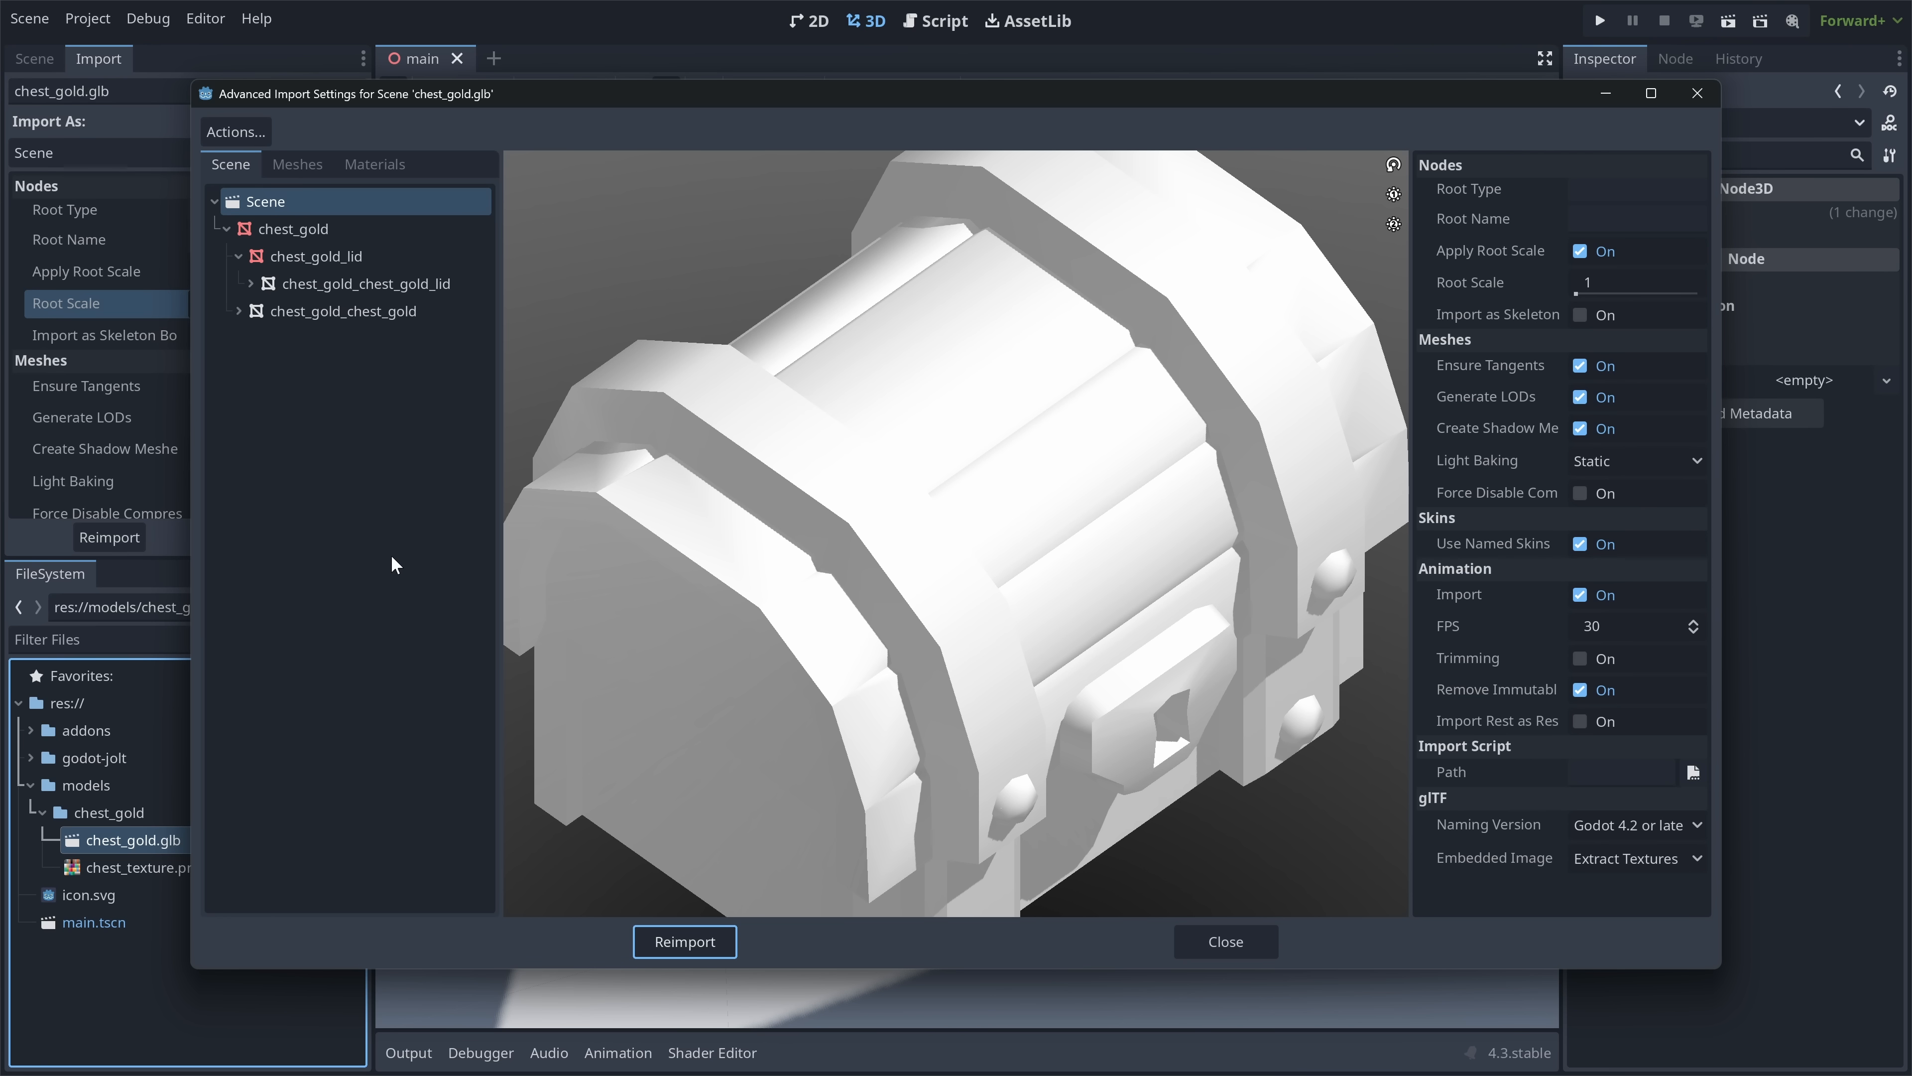
{"action": "left_click", "coordinate": [304, 214]}
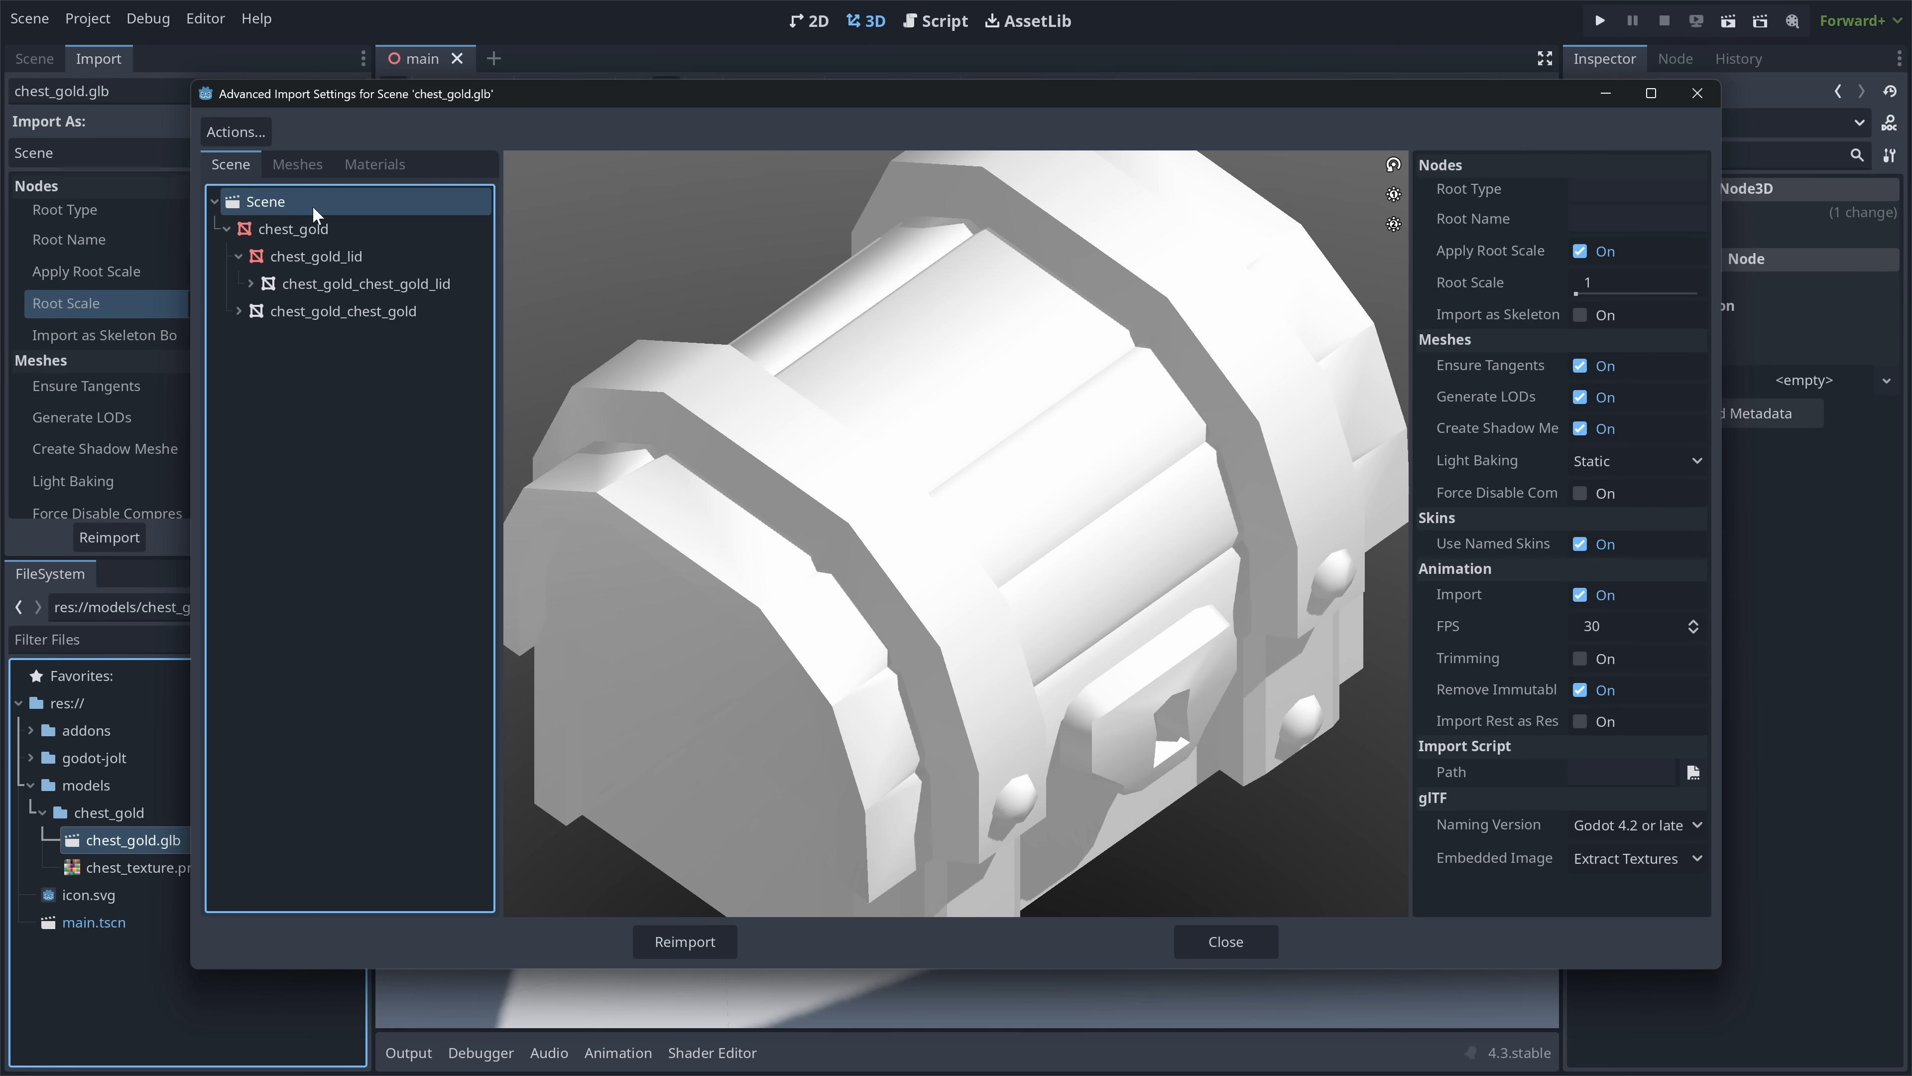
{"action": "left_click", "coordinate": [357, 258]}
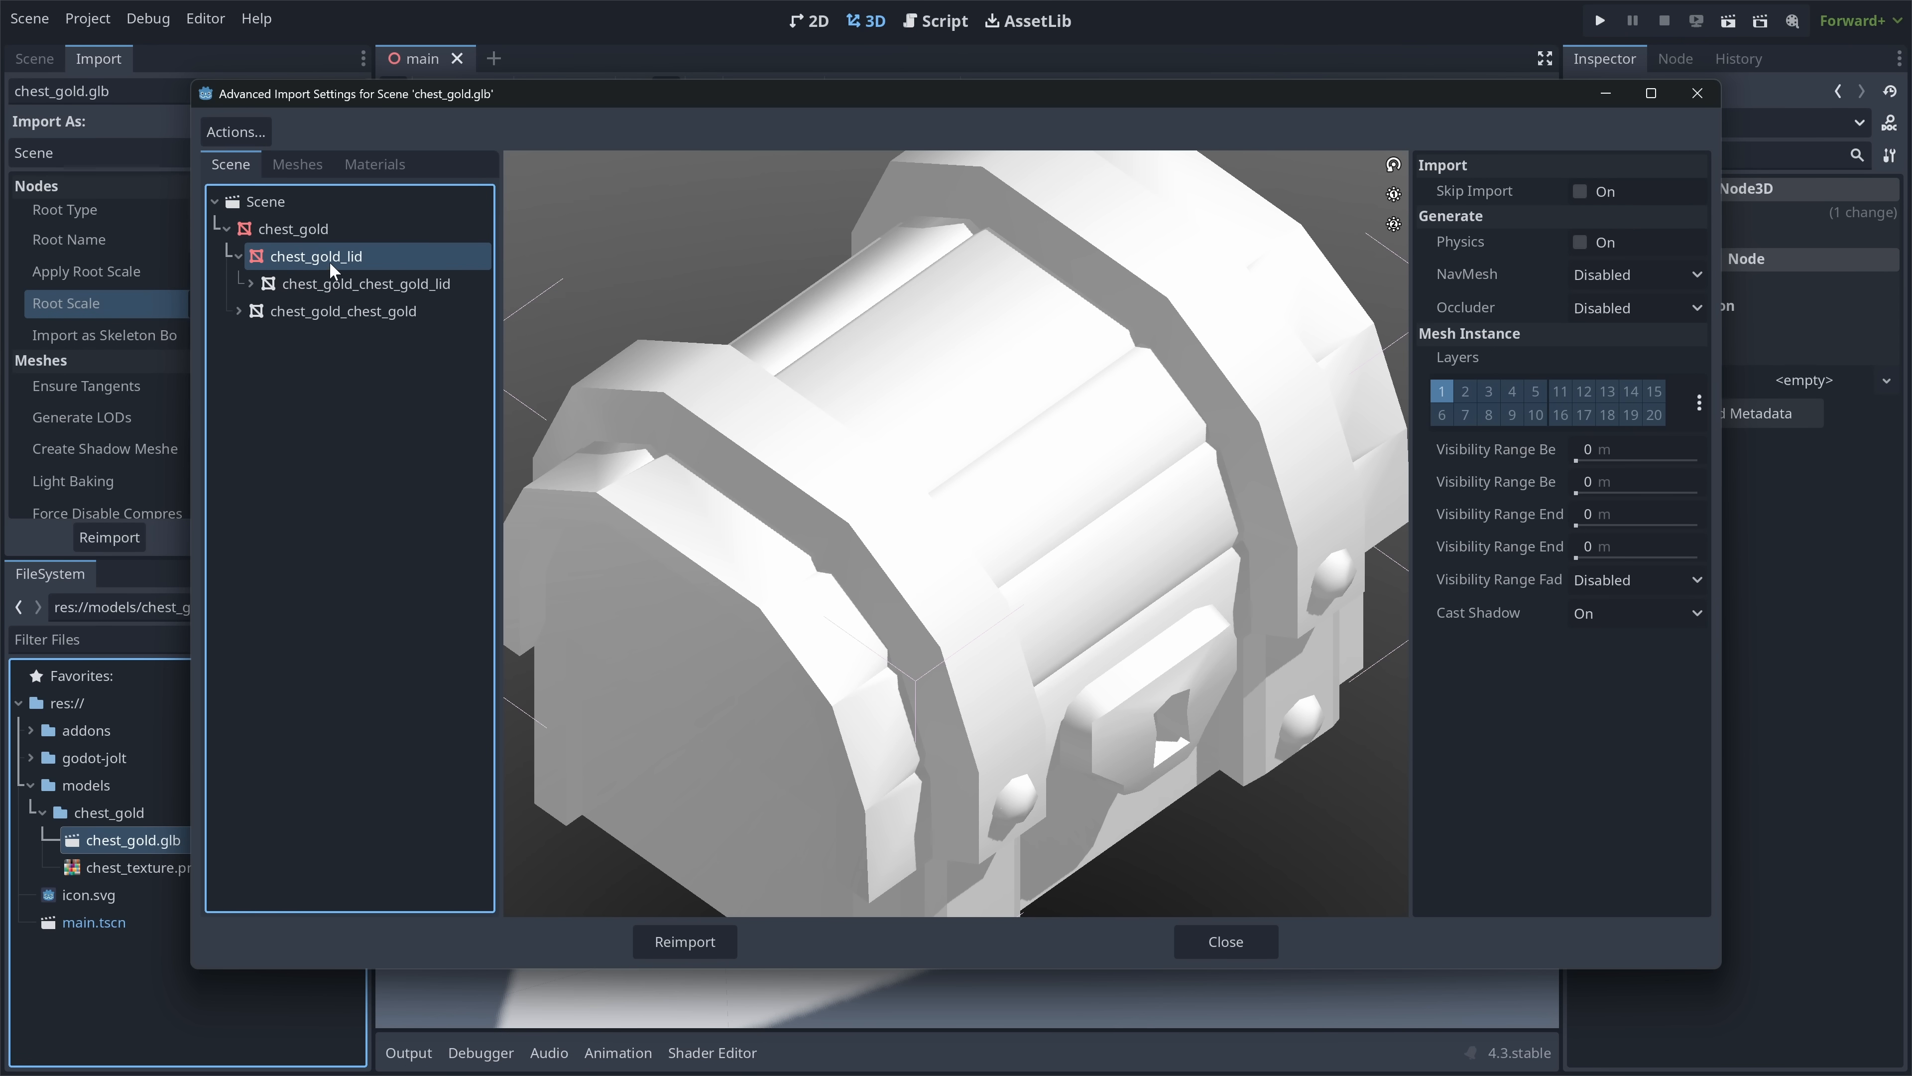
- Turn Skip Import on and back off for chest_gold_lid, and return to the scene-level import options
{"action": "left_click", "coordinate": [1580, 192]}
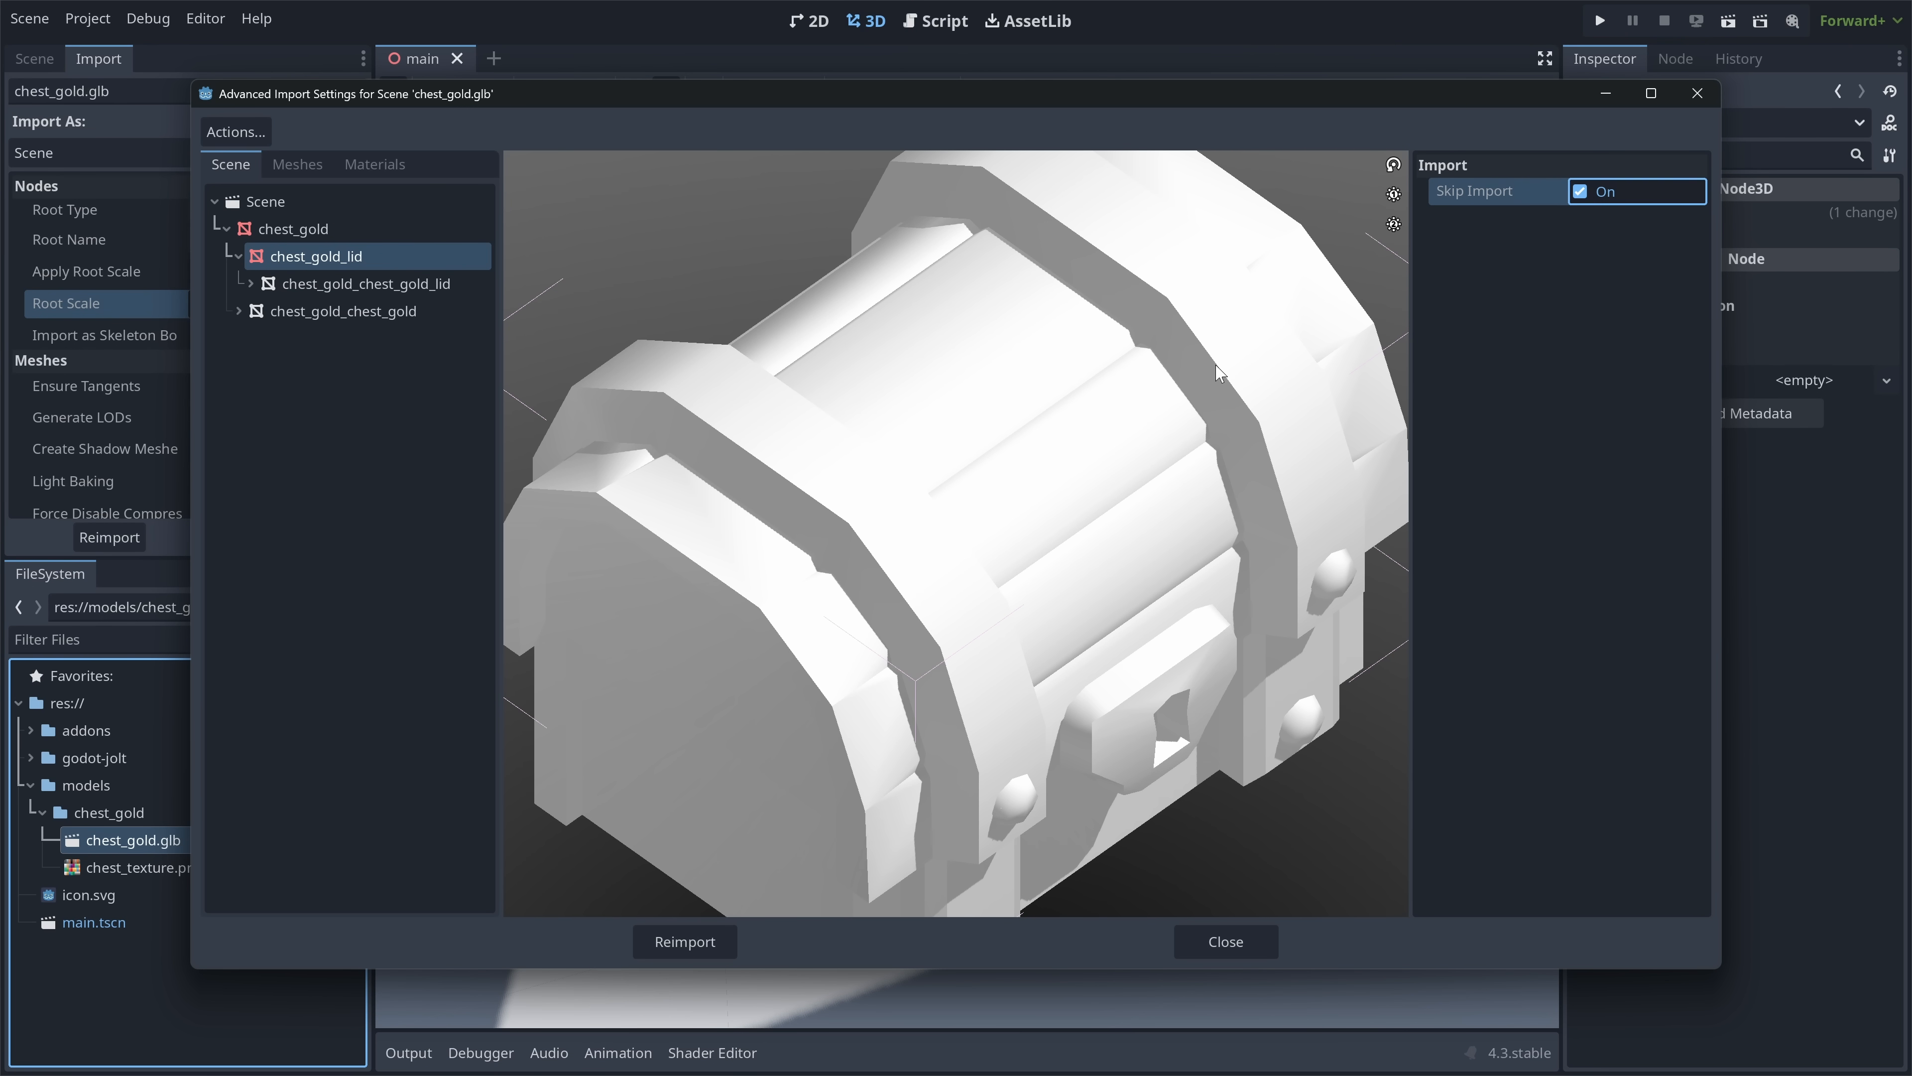
{"action": "left_click", "coordinate": [1579, 192]}
{"action": "left_click", "coordinate": [309, 209]}
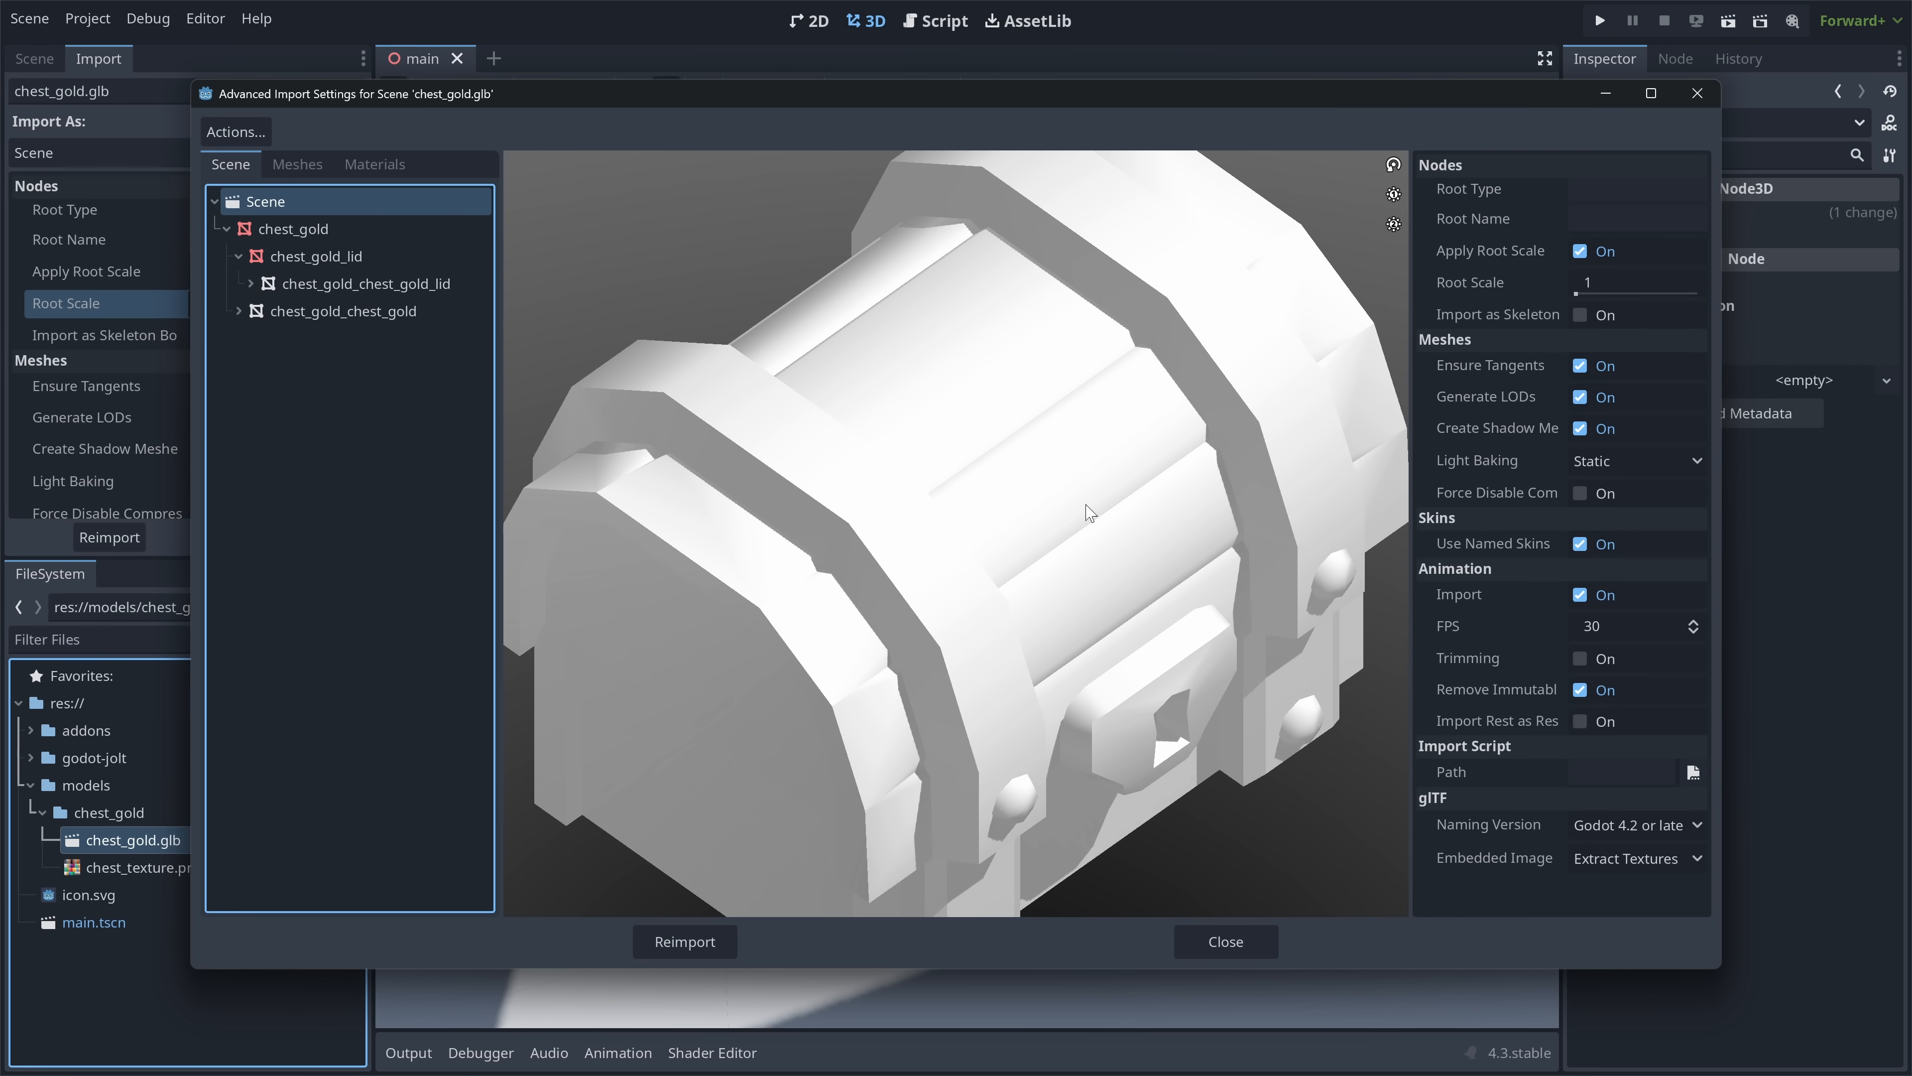
- Examine the DungeonMat material in the chest's advanced import settings and close them
{"action": "left_click", "coordinate": [406, 171]}
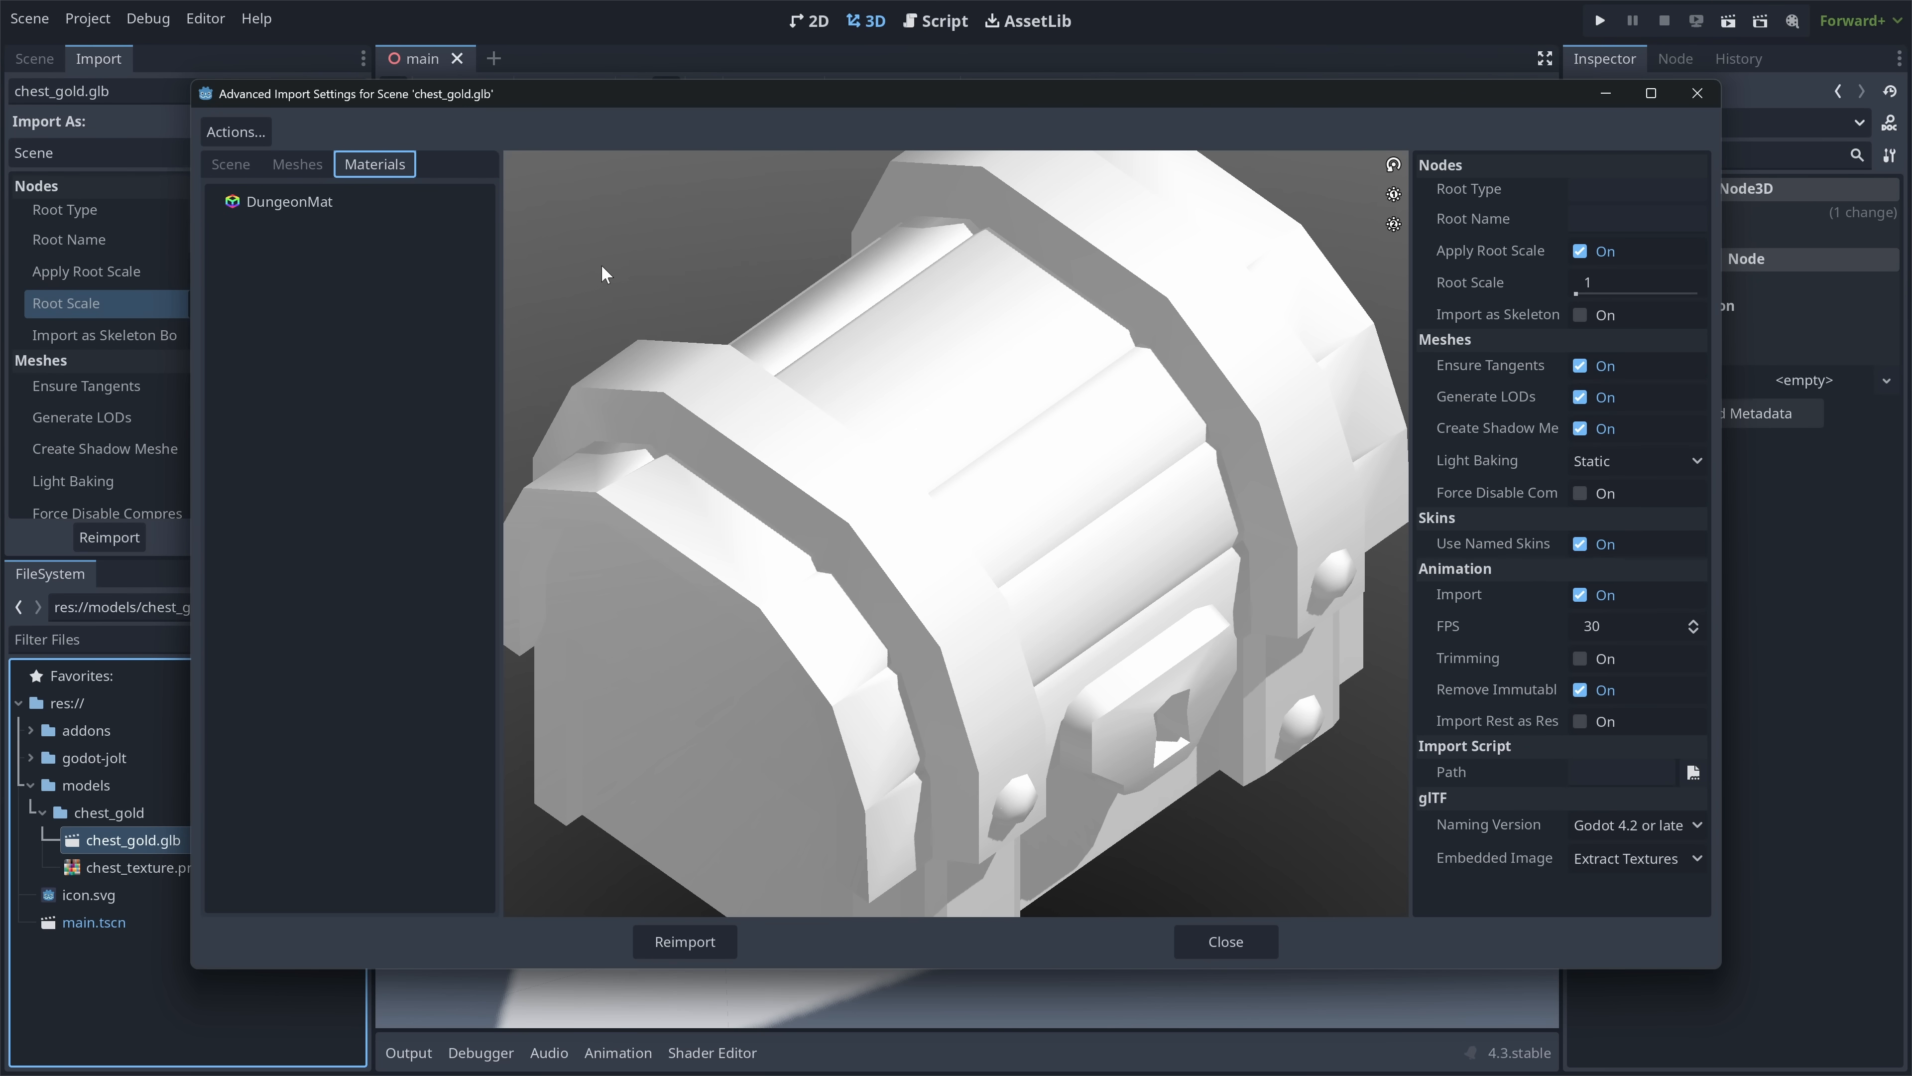
{"action": "left_click", "coordinate": [290, 201]}
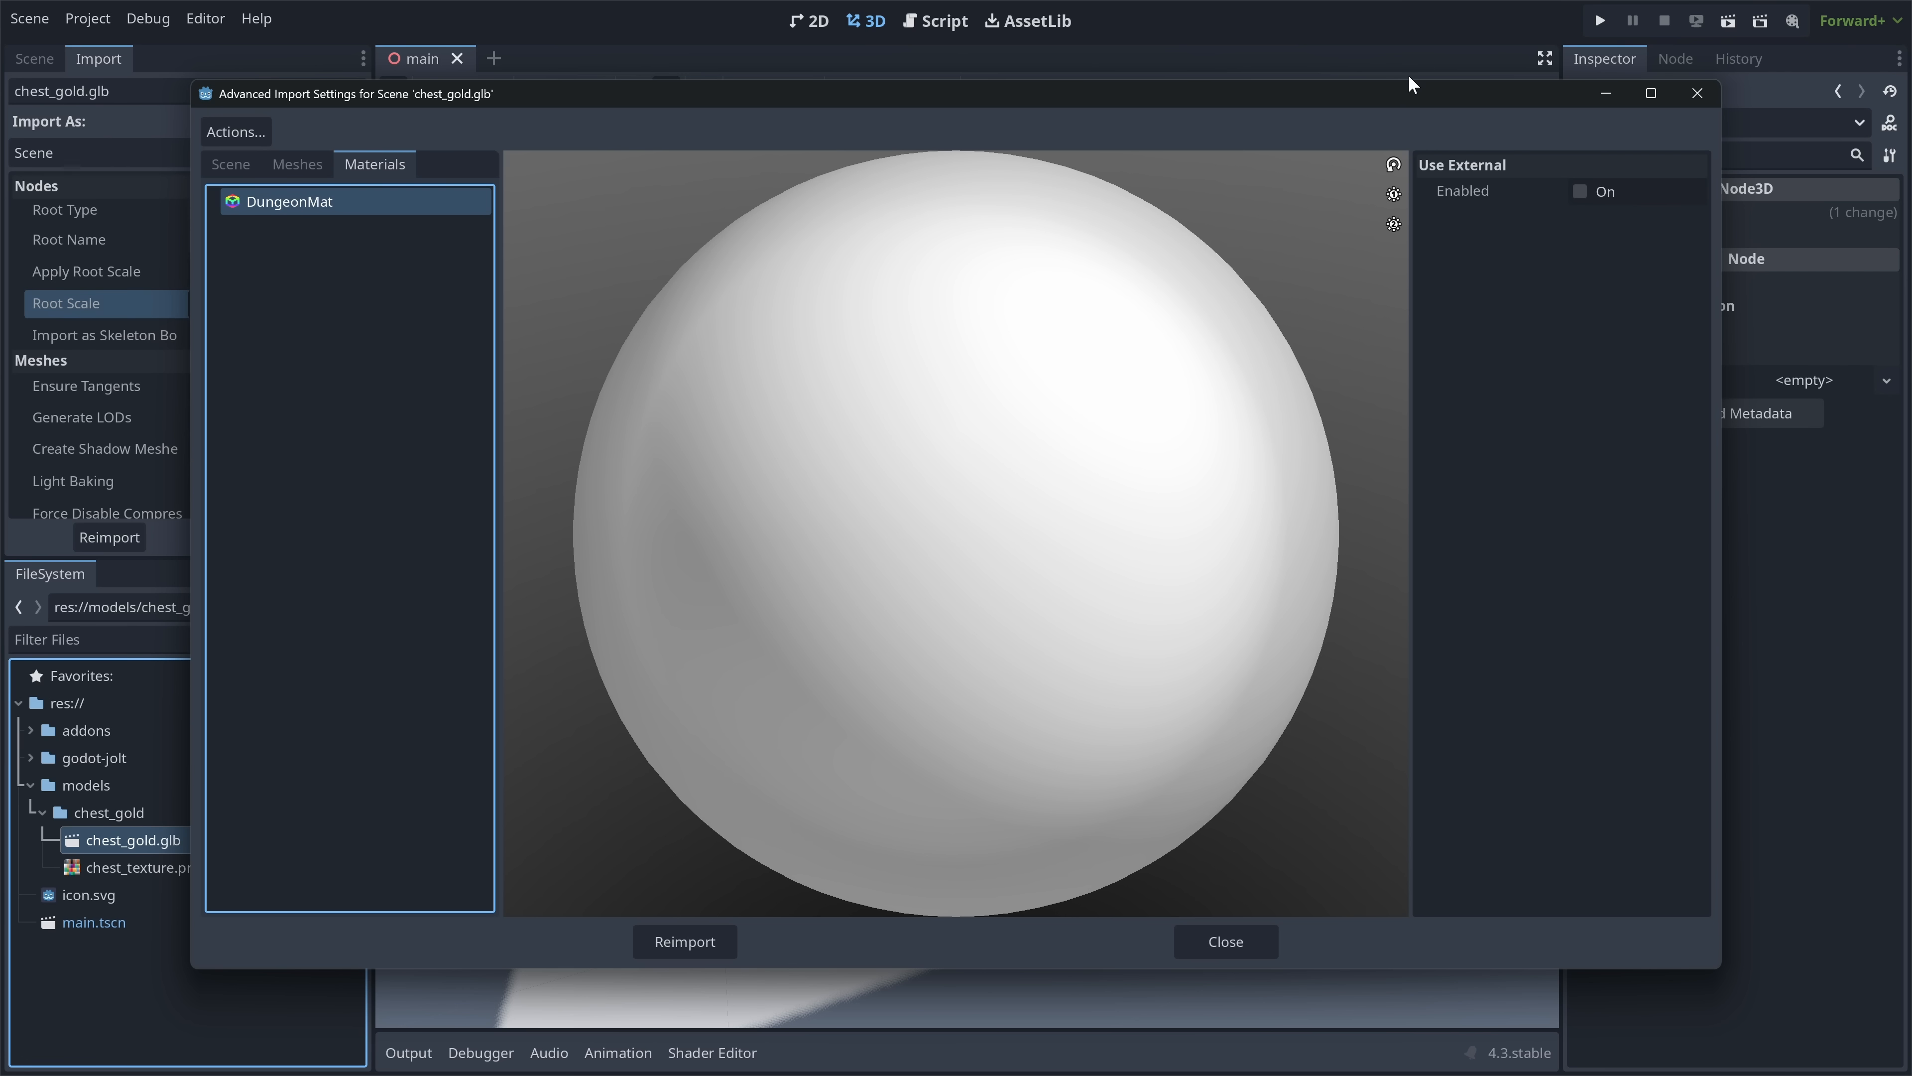
{"action": "left_click", "coordinate": [1205, 937]}
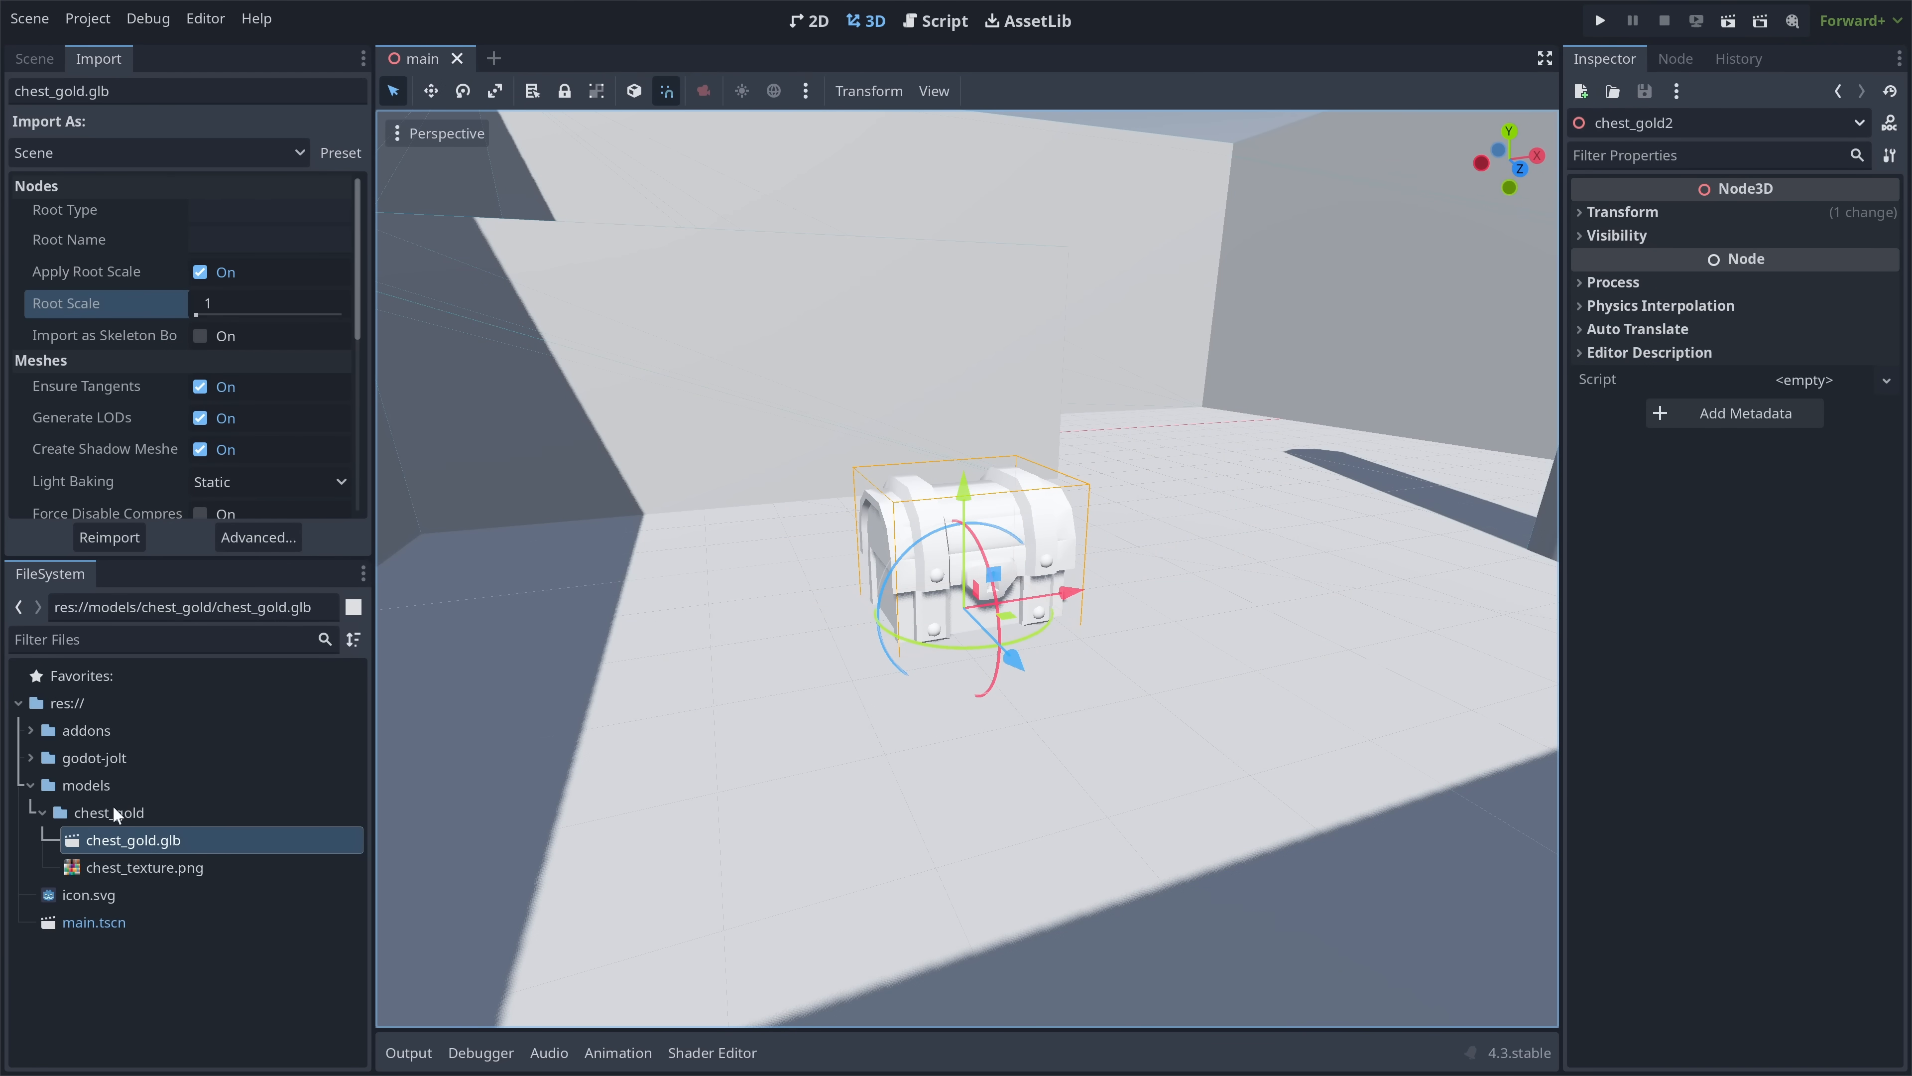
- Create a StandardMaterial3D resource in the chest_gold folder and save it as mat_chest.tres
{"action": "left_click", "coordinate": [130, 815]}
{"action": "right_click", "coordinate": [131, 814]}
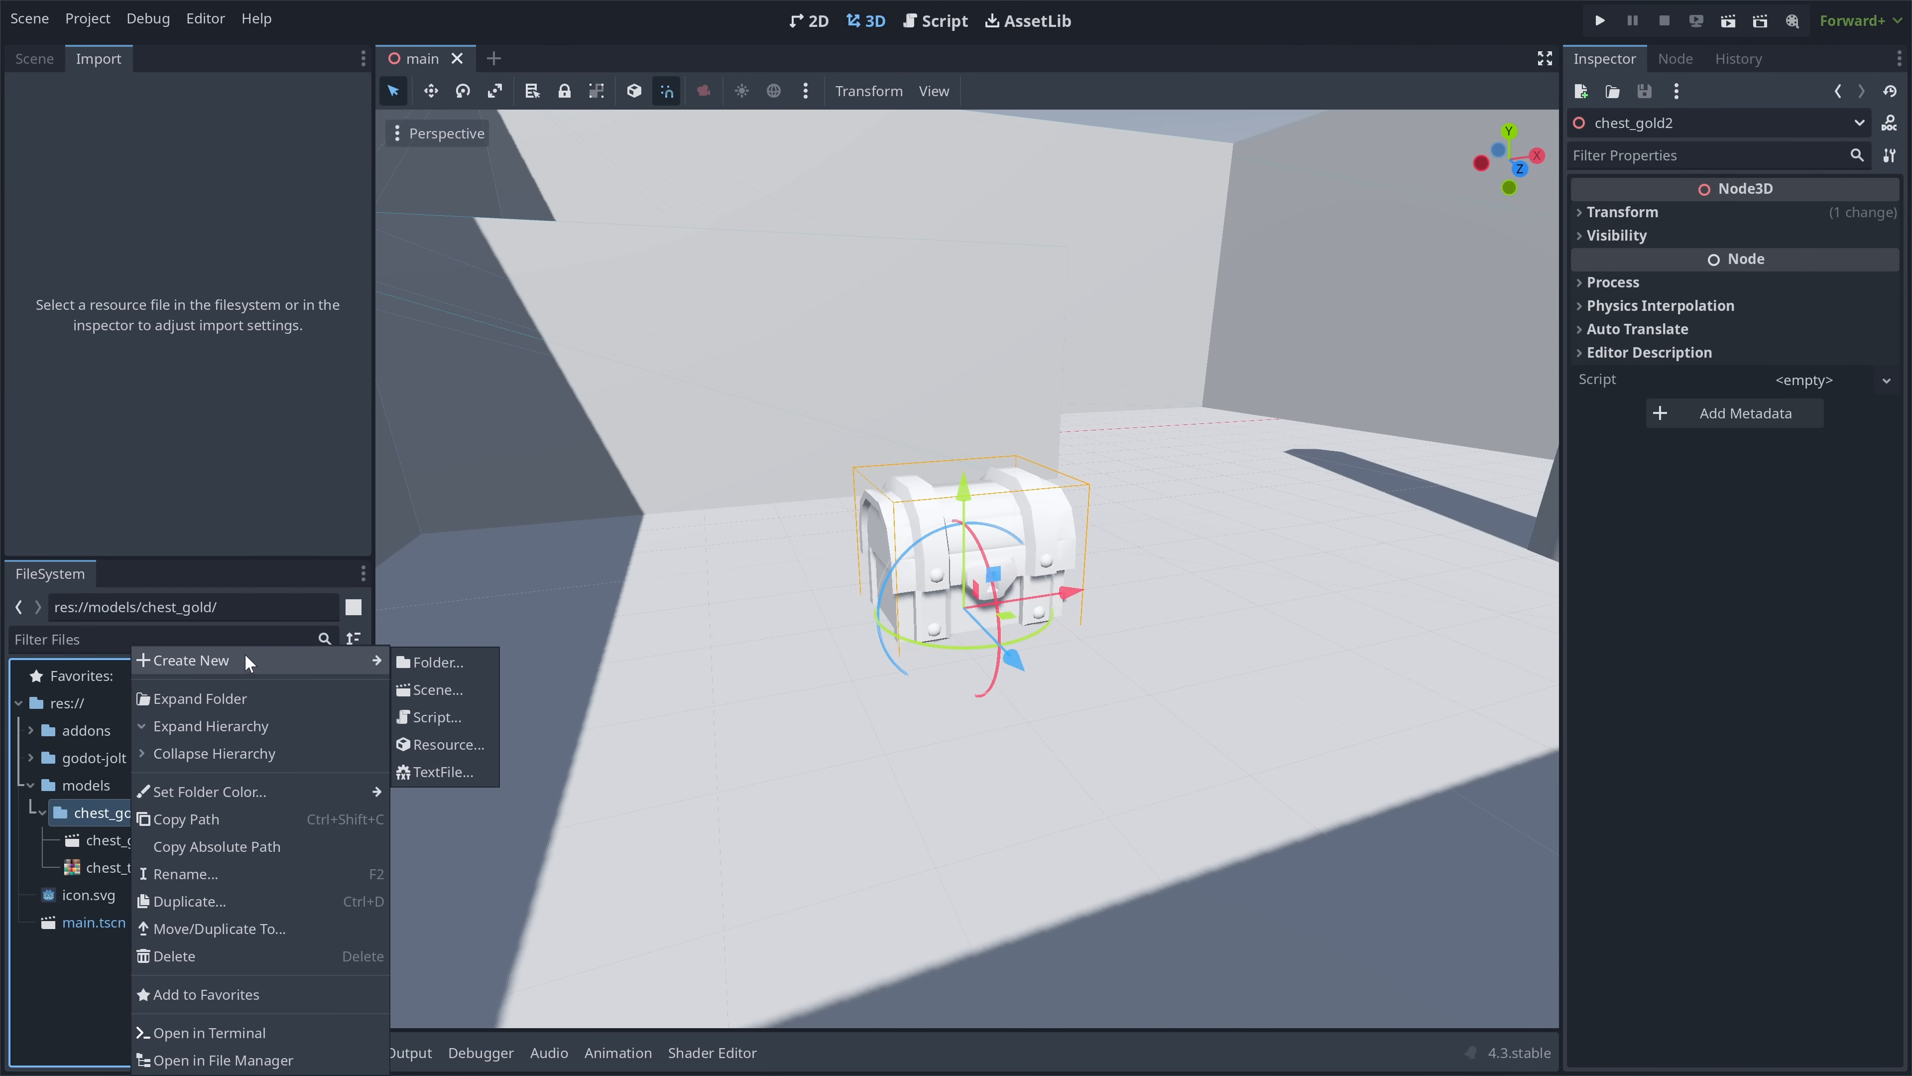
{"action": "left_click", "coordinate": [442, 744]}
{"action": "type", "text": "standardma"}
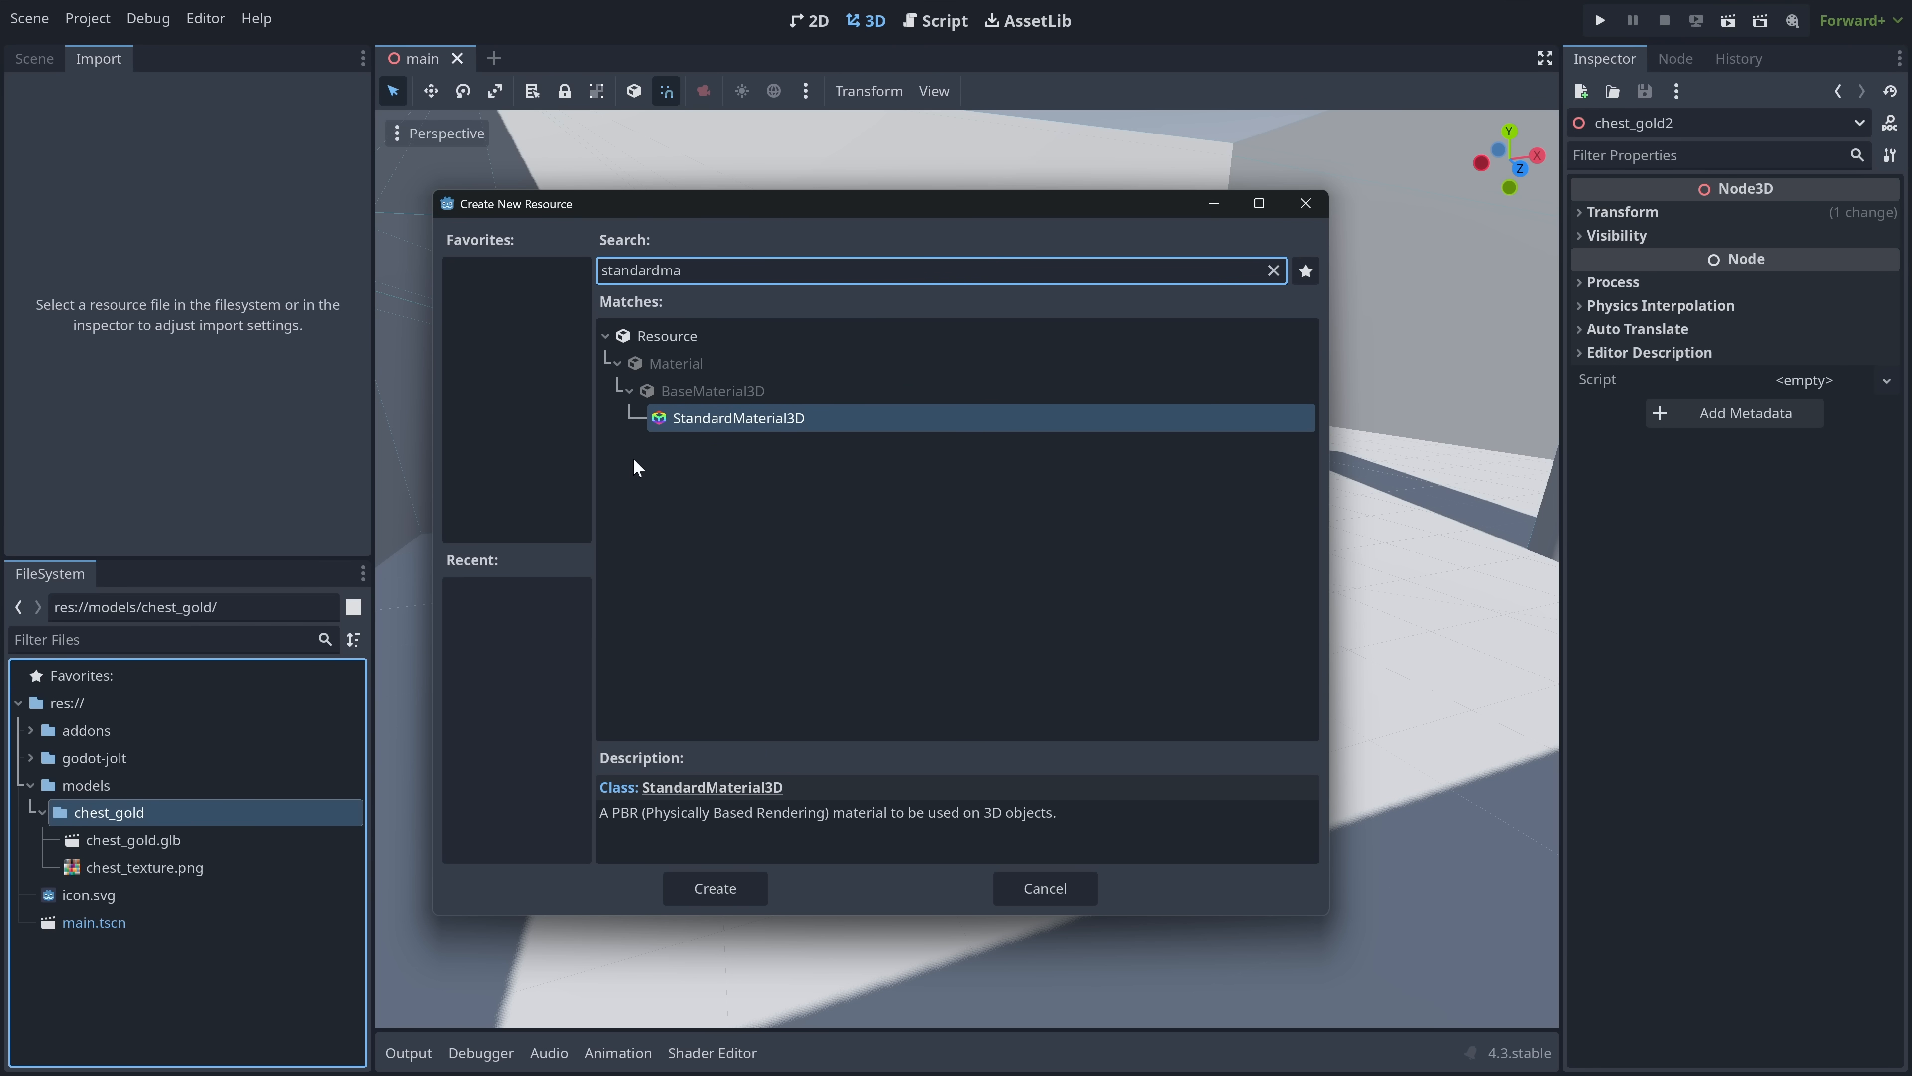
{"action": "double_click", "coordinate": [743, 419]}
{"action": "type", "text": "mat_chest"}
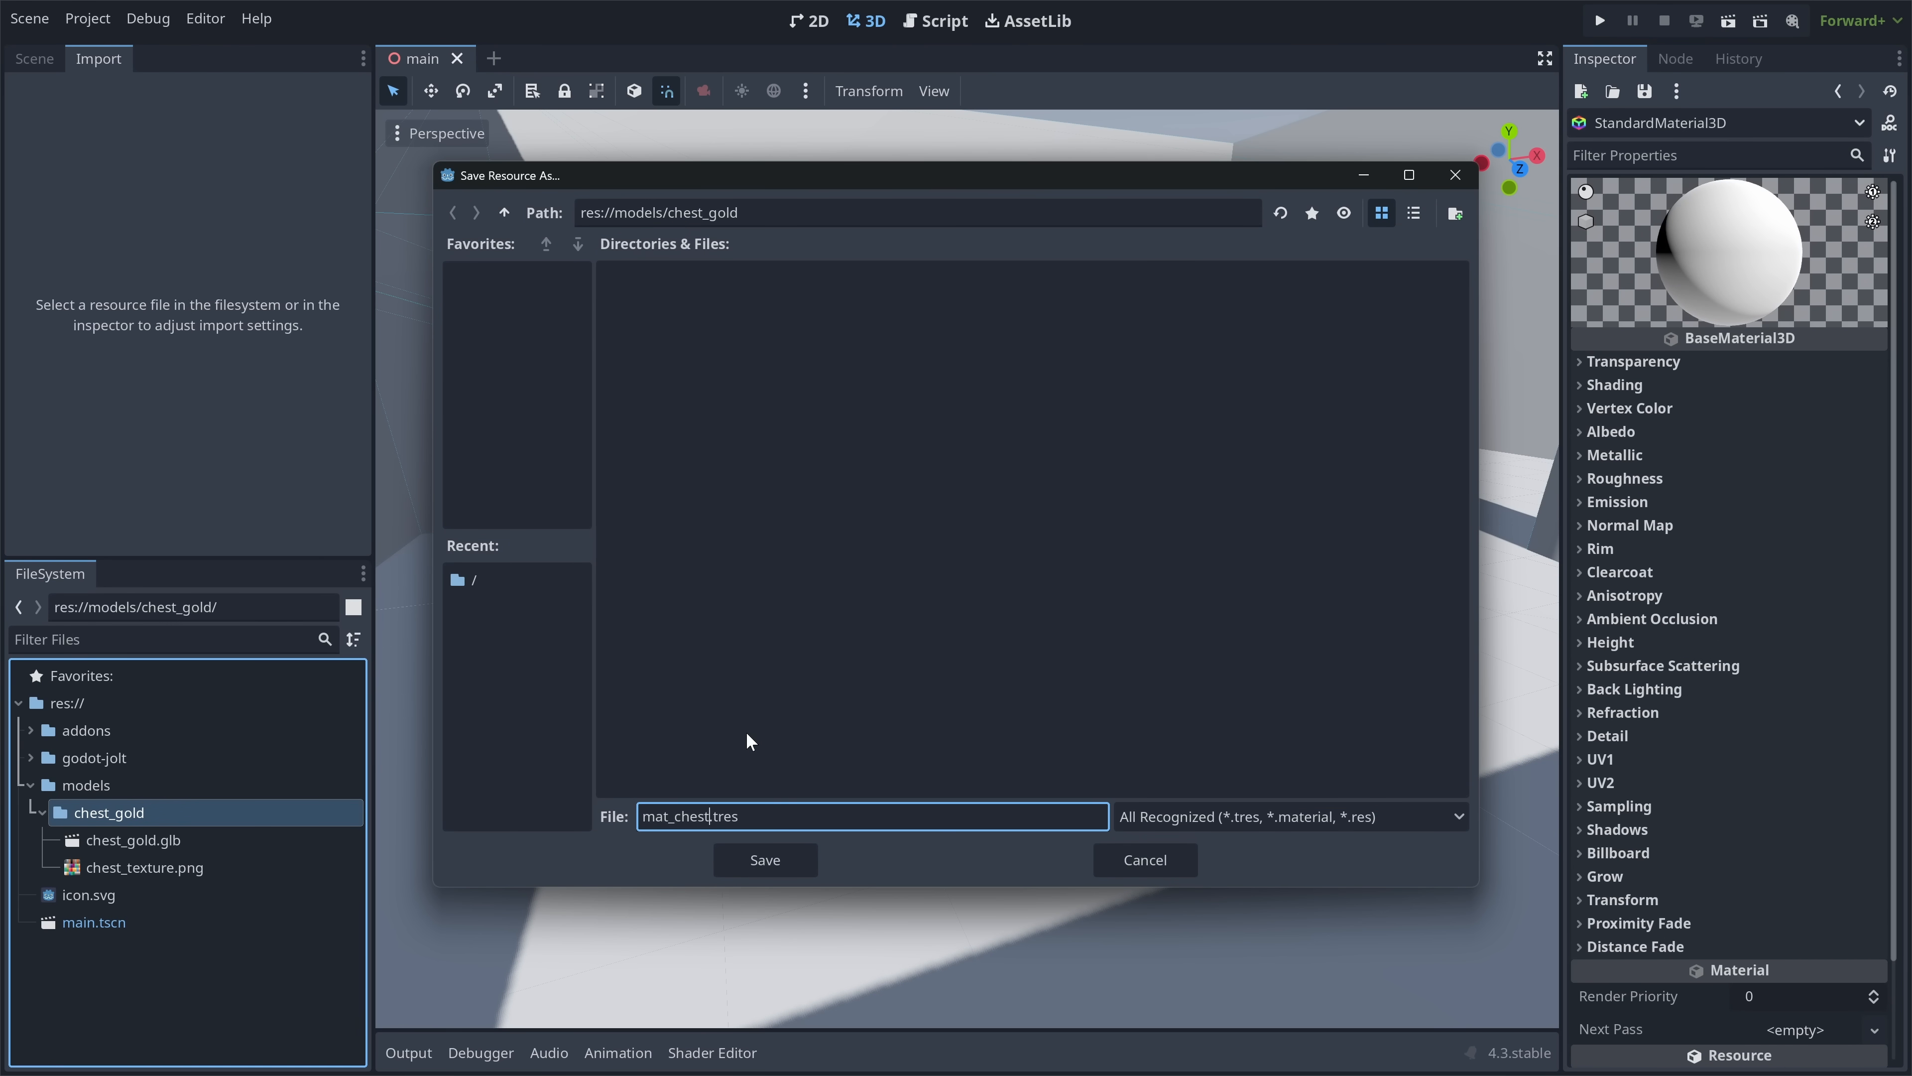
{"action": "key", "text": "Return"}
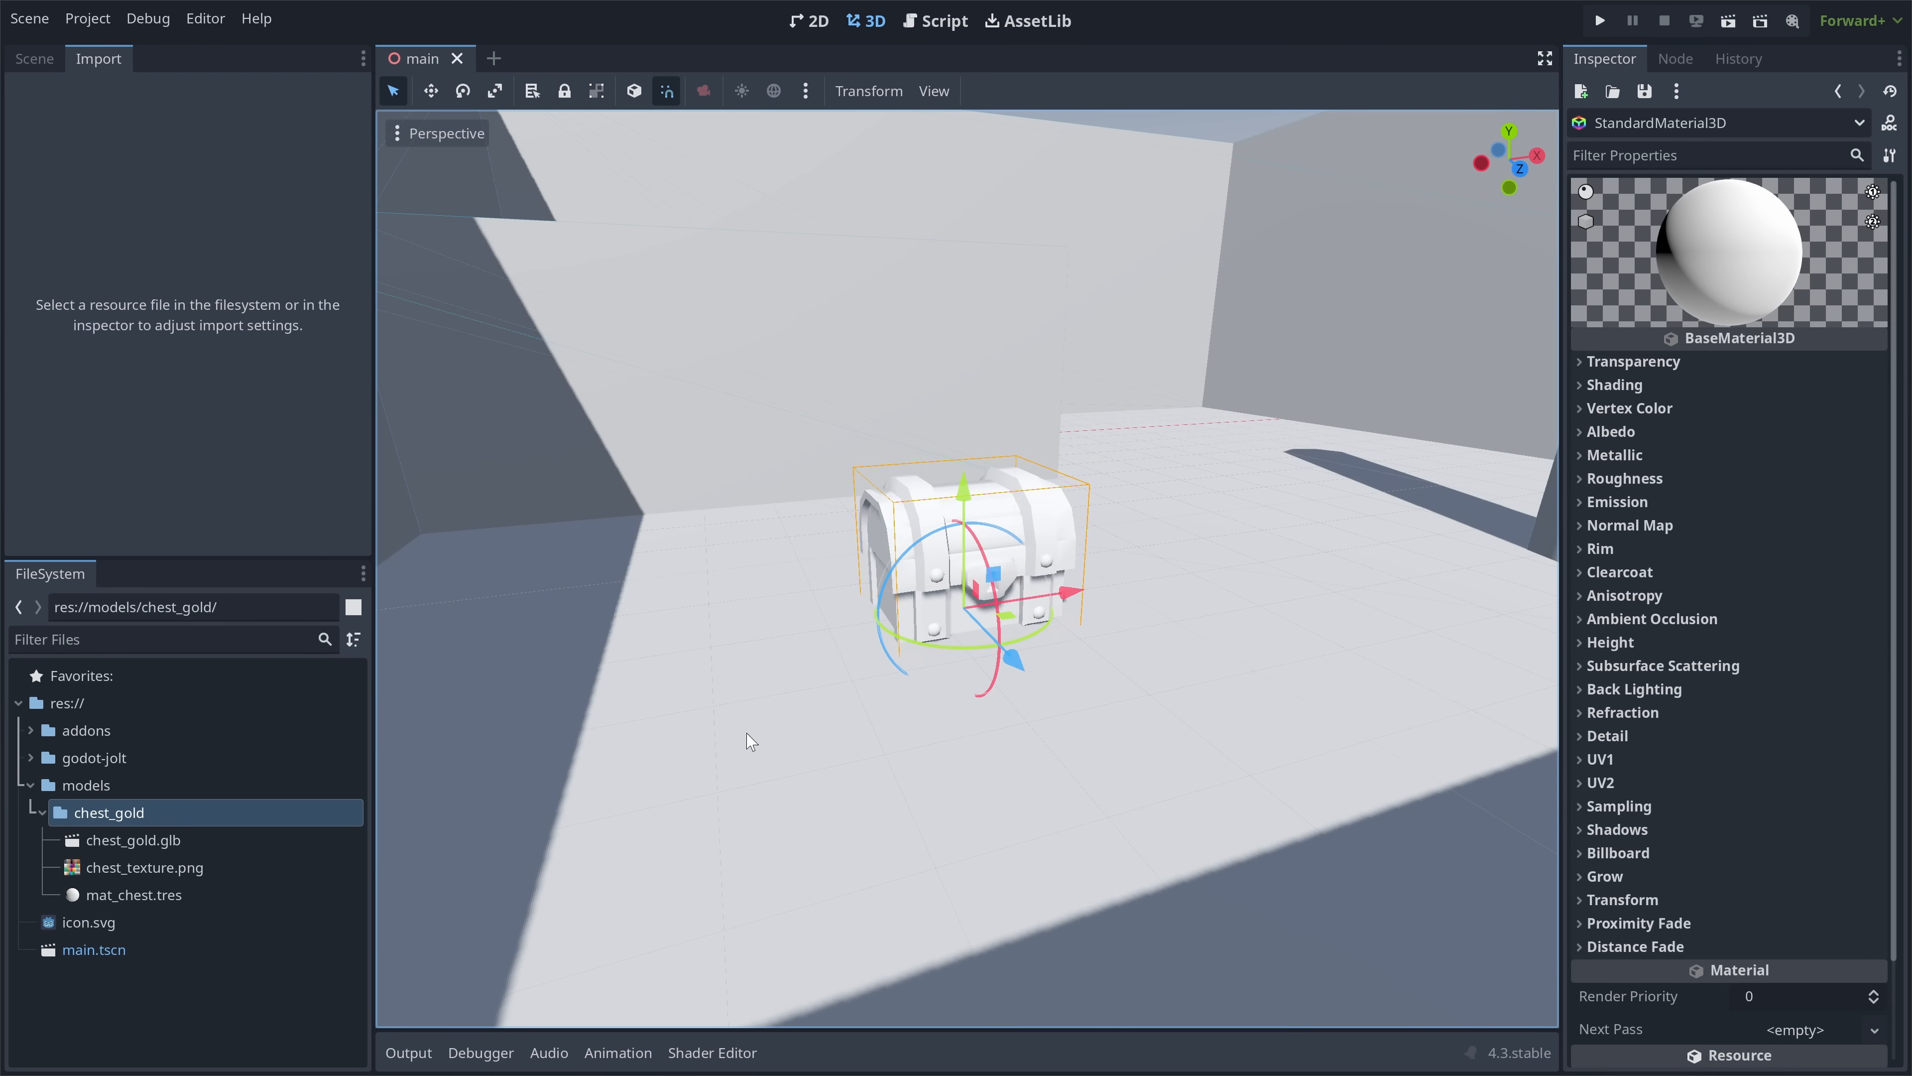
- In chest_gold.glb's advanced import settings, make DungeonMat use the external material mat_chest.tres and reimport the model
{"action": "double_click", "coordinate": [77, 841]}
{"action": "left_click", "coordinate": [271, 203]}
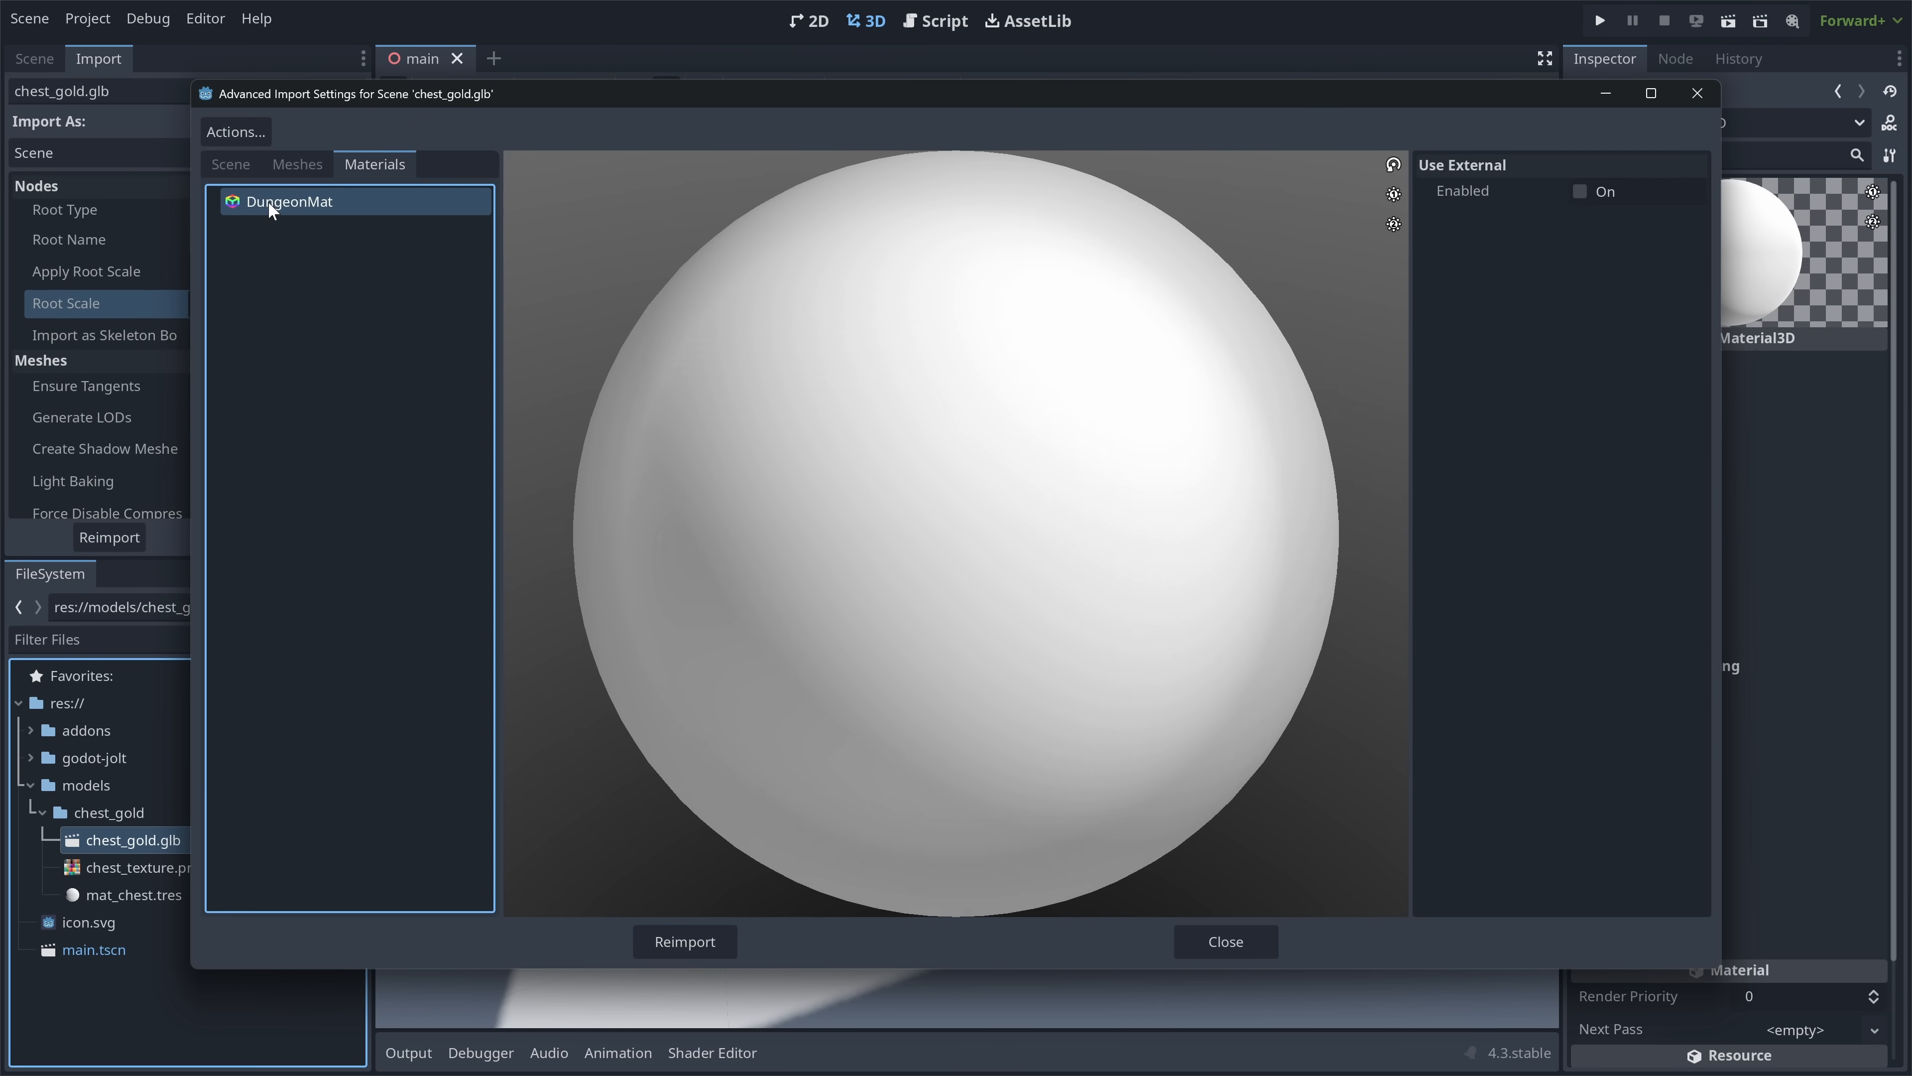
{"action": "left_click", "coordinate": [1578, 192]}
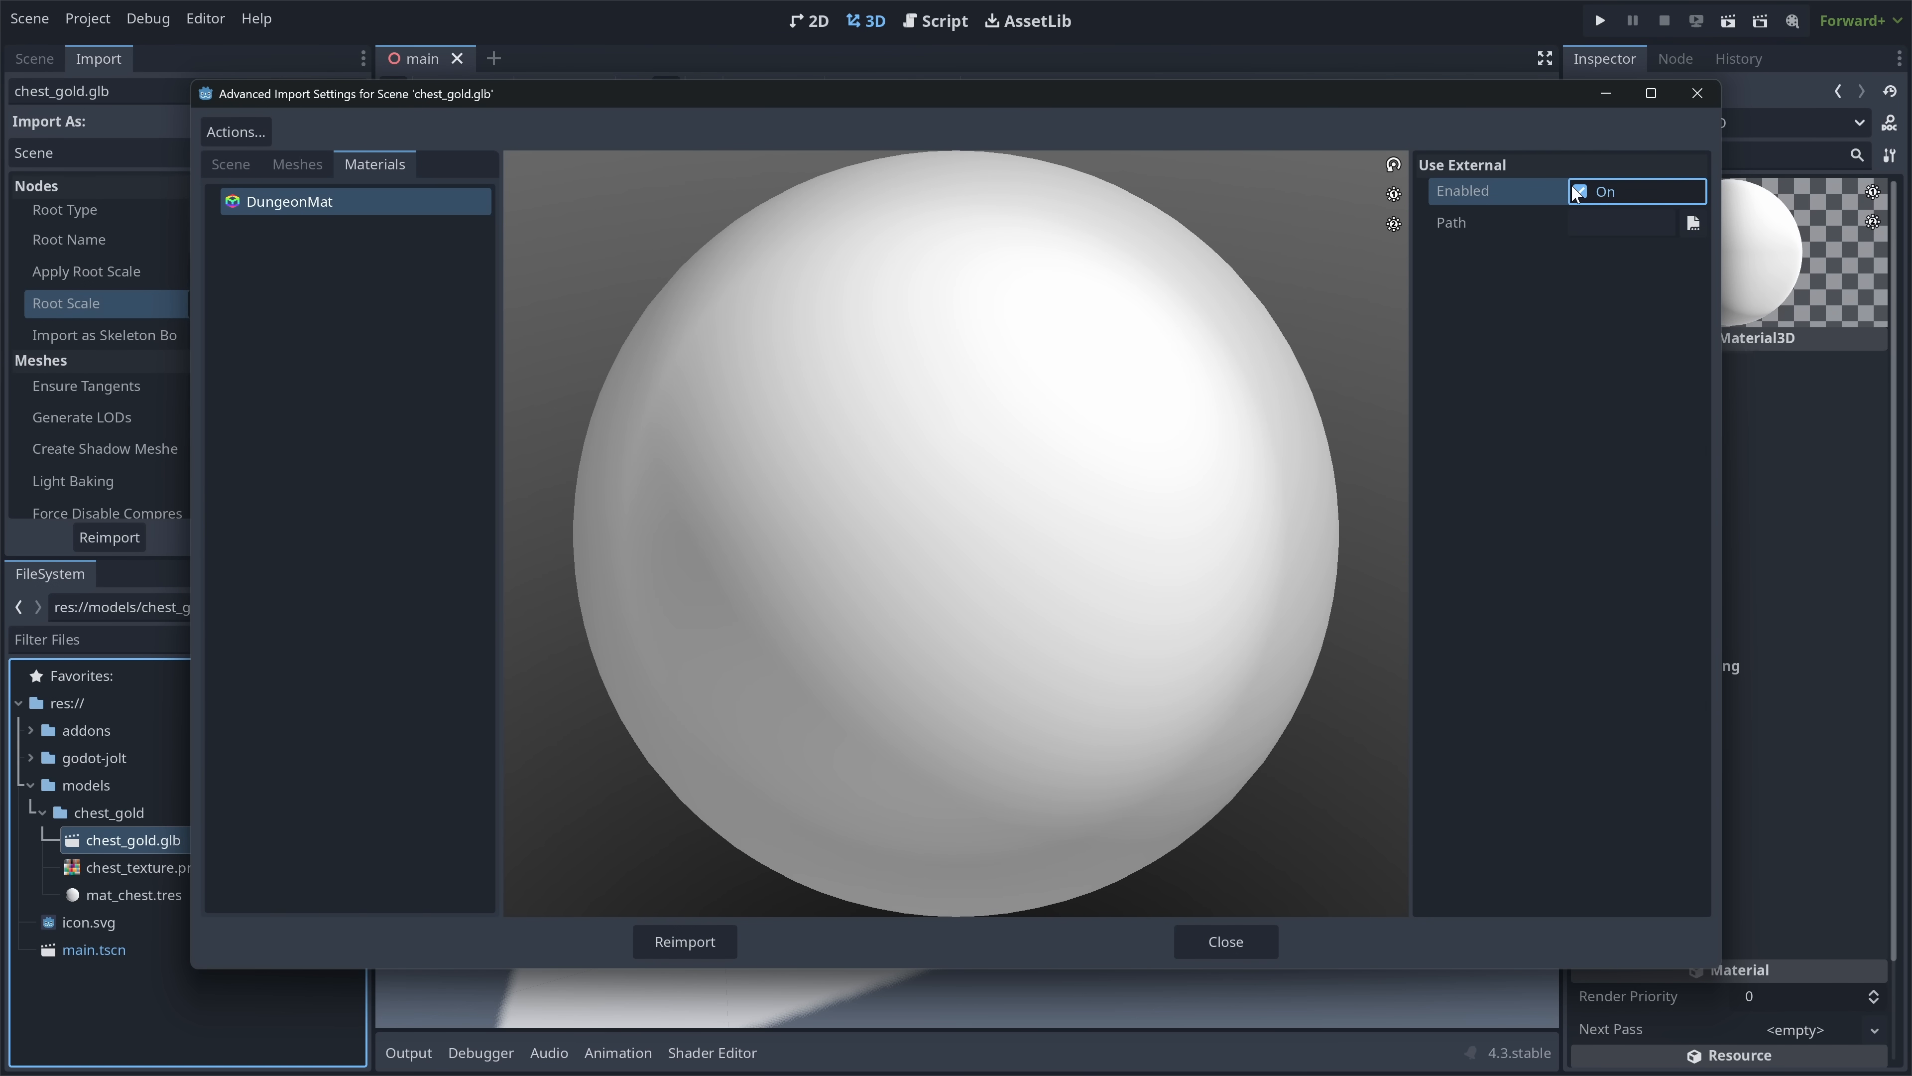
{"action": "left_click", "coordinate": [1693, 223]}
{"action": "double_click", "coordinate": [862, 328]}
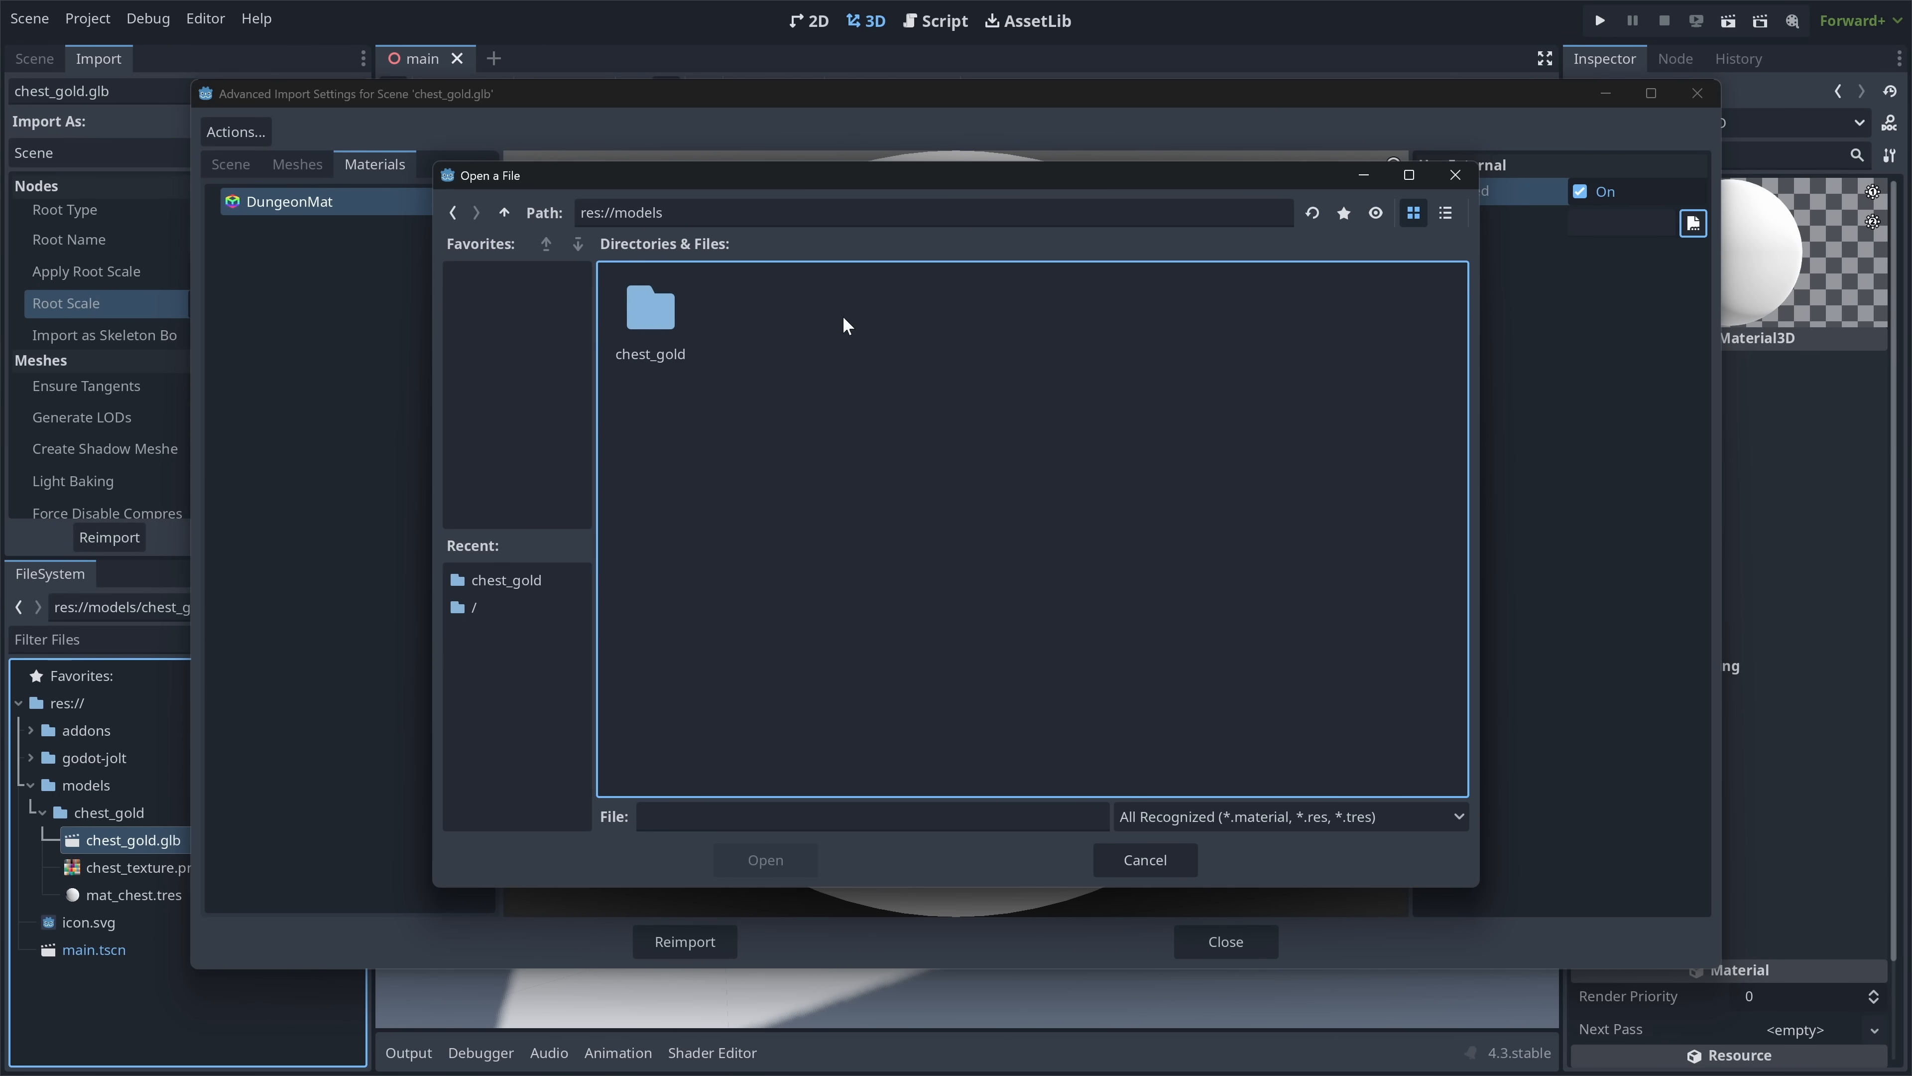
{"action": "double_click", "coordinate": [650, 320]}
{"action": "left_click", "coordinate": [640, 326]}
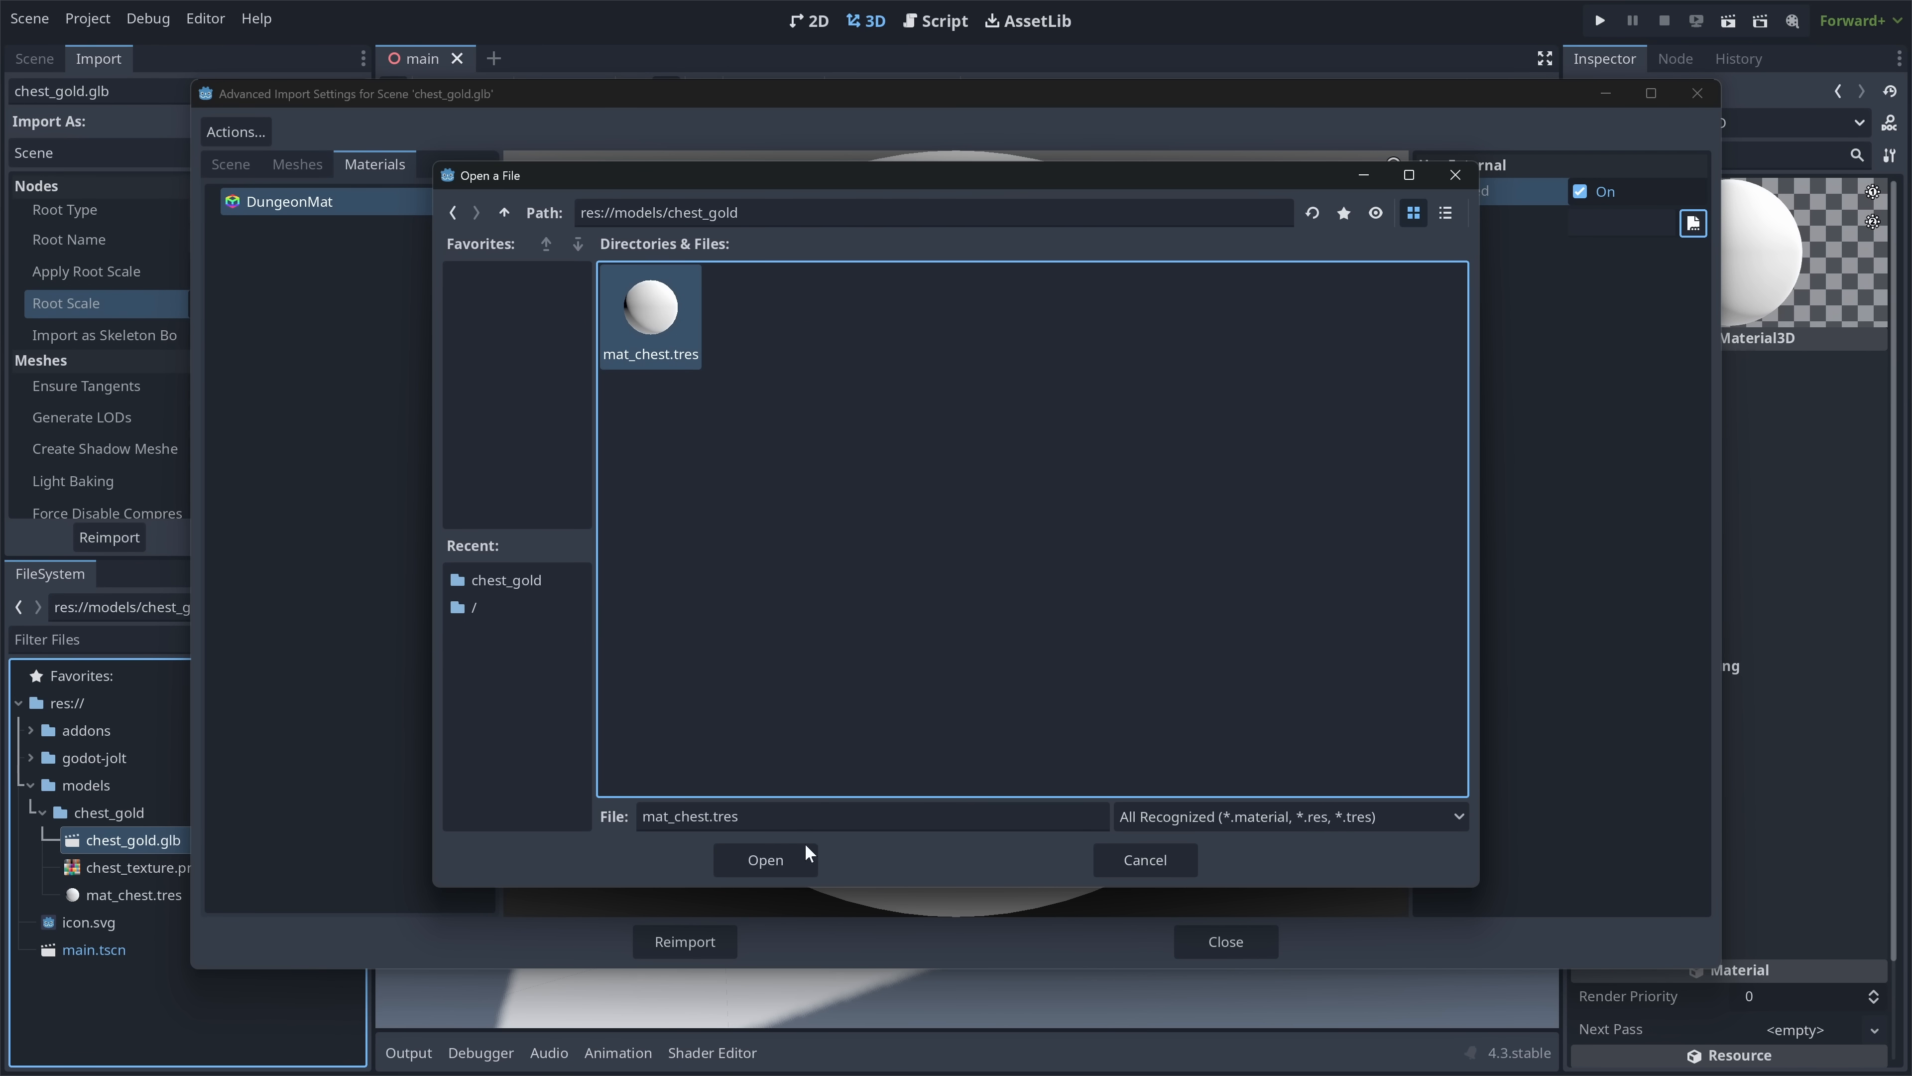
{"action": "left_click", "coordinate": [765, 855]}
{"action": "left_click", "coordinate": [677, 941]}
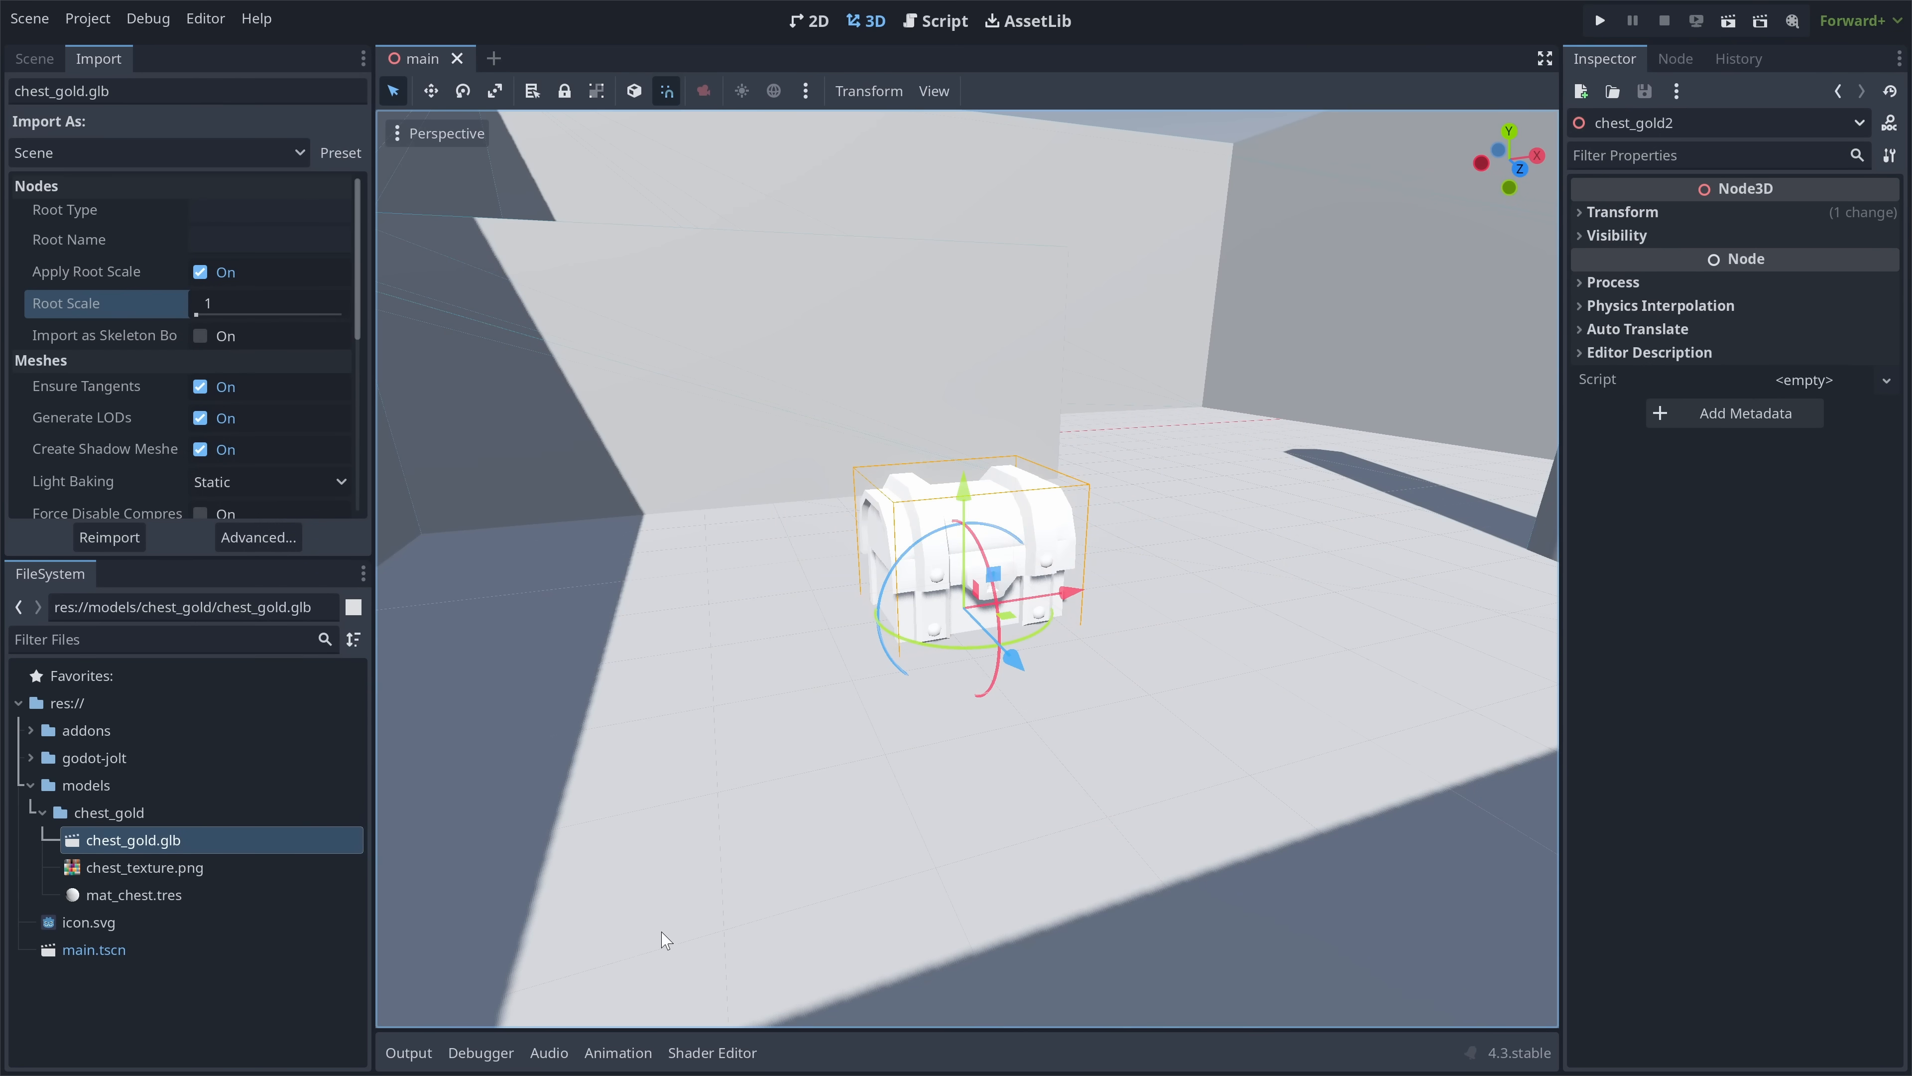
- Try out other albedo colours on mat_chest.tres and assign chest_texture.png as its albedo texture
{"action": "left_click", "coordinate": [84, 897]}
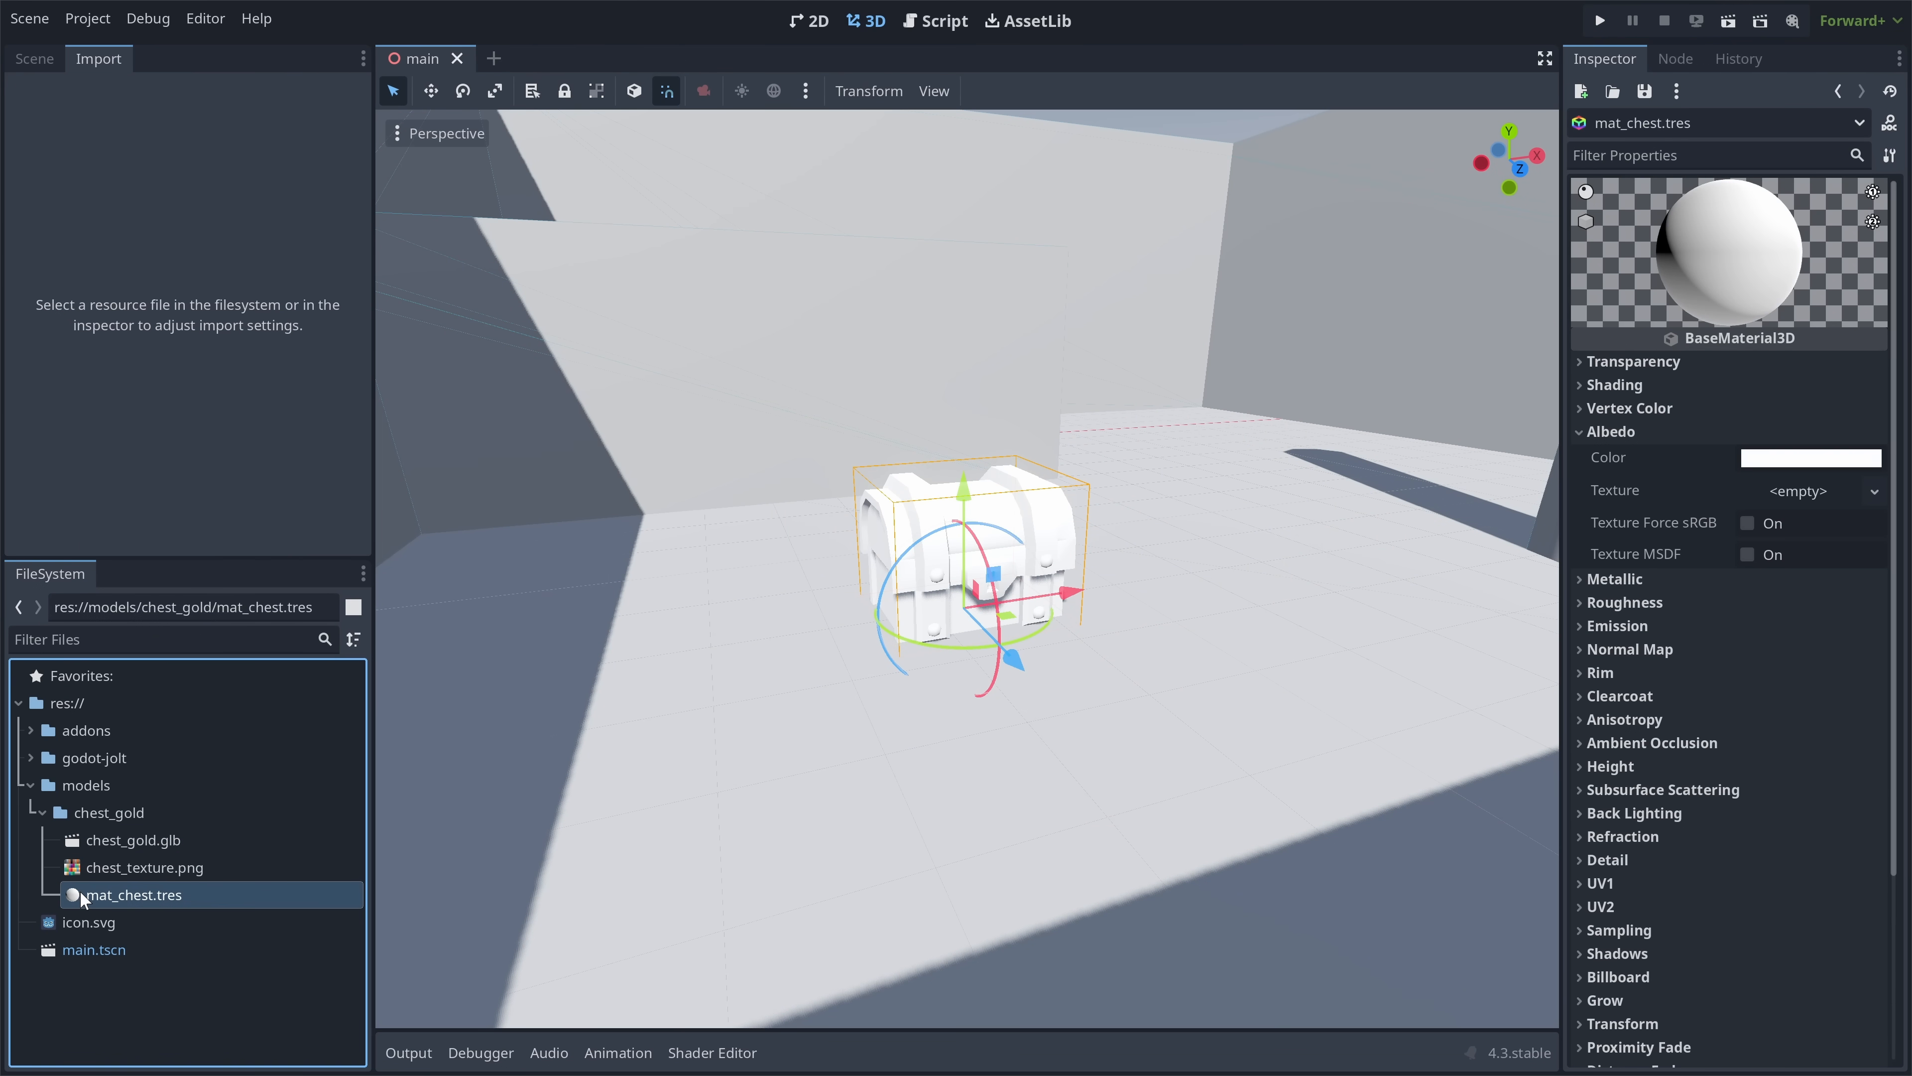
{"action": "left_click", "coordinate": [1796, 457]}
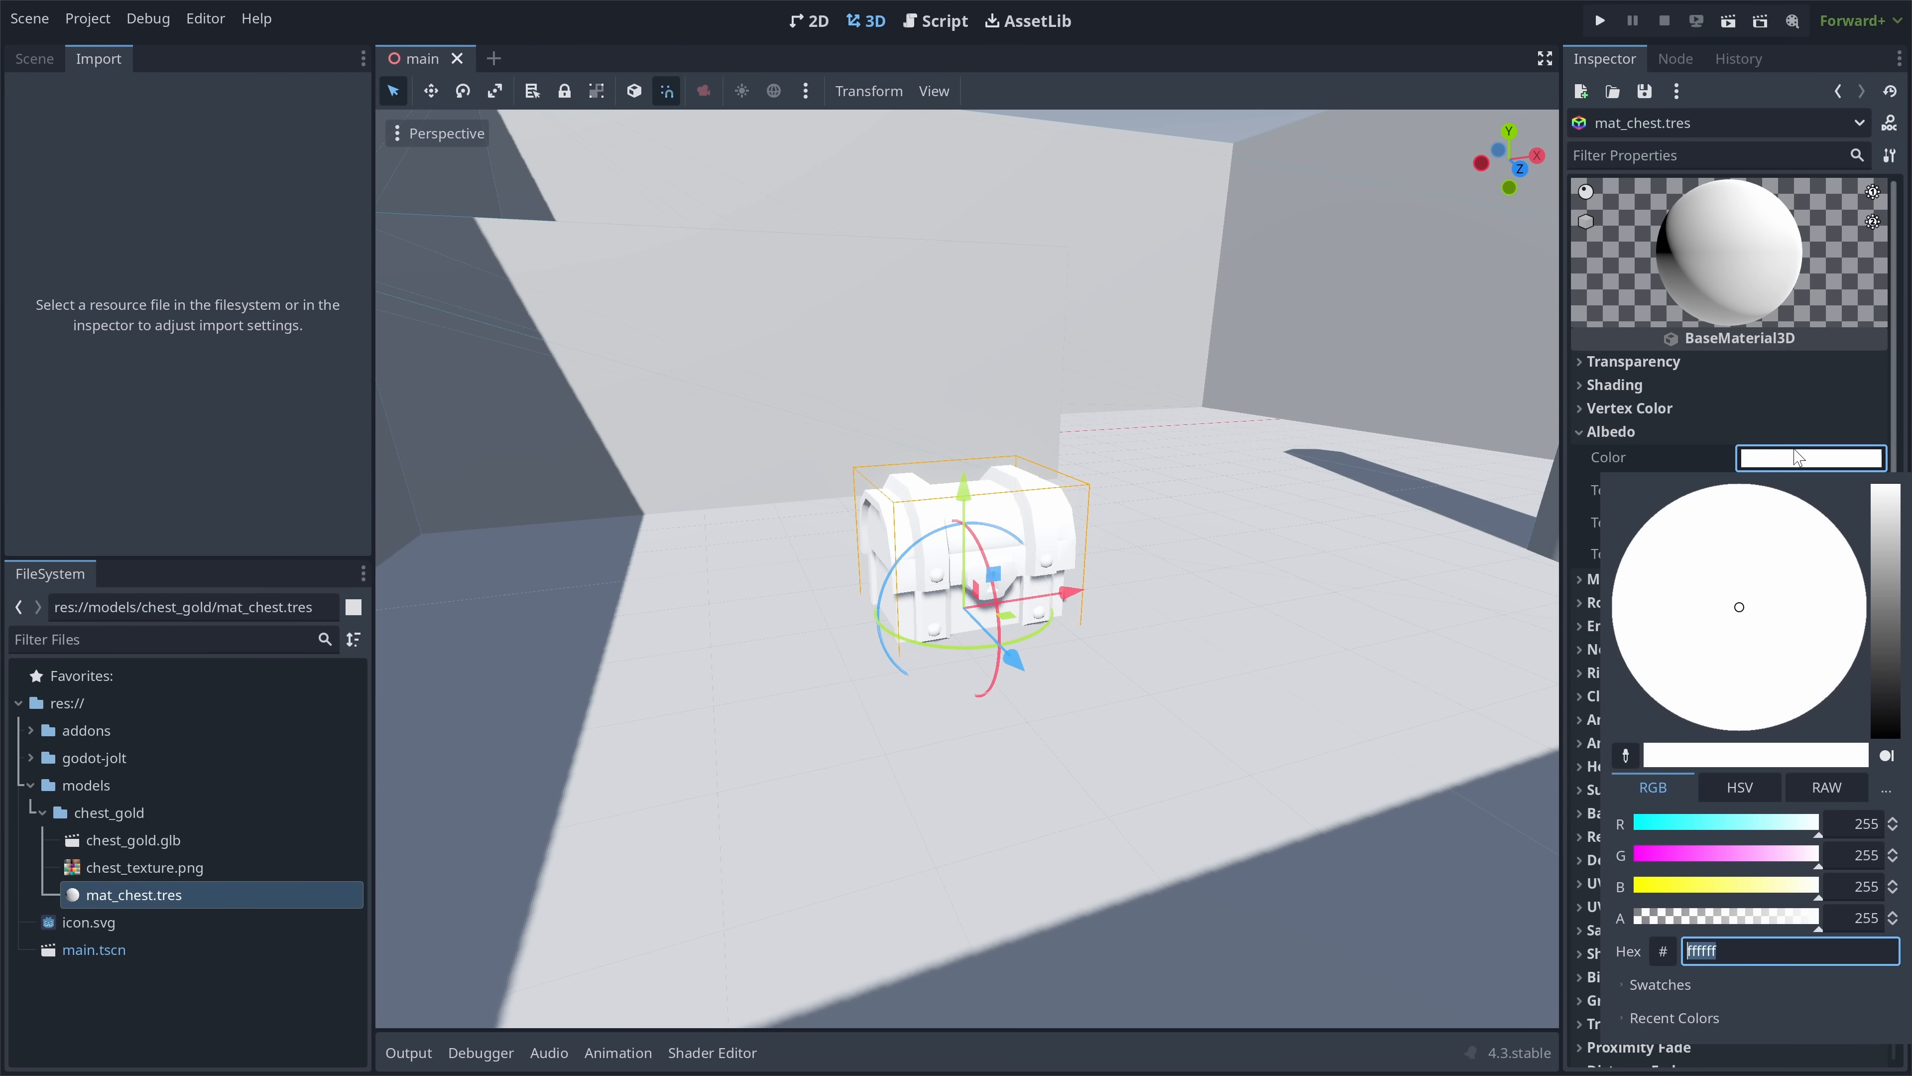
{"action": "left_click_drag", "start_coordinate": [1884, 530], "coordinate": [1884, 617]}
{"action": "left_click_drag", "start_coordinate": [1739, 590], "coordinate": [1823, 630]}
{"action": "key", "text": "Escape"}
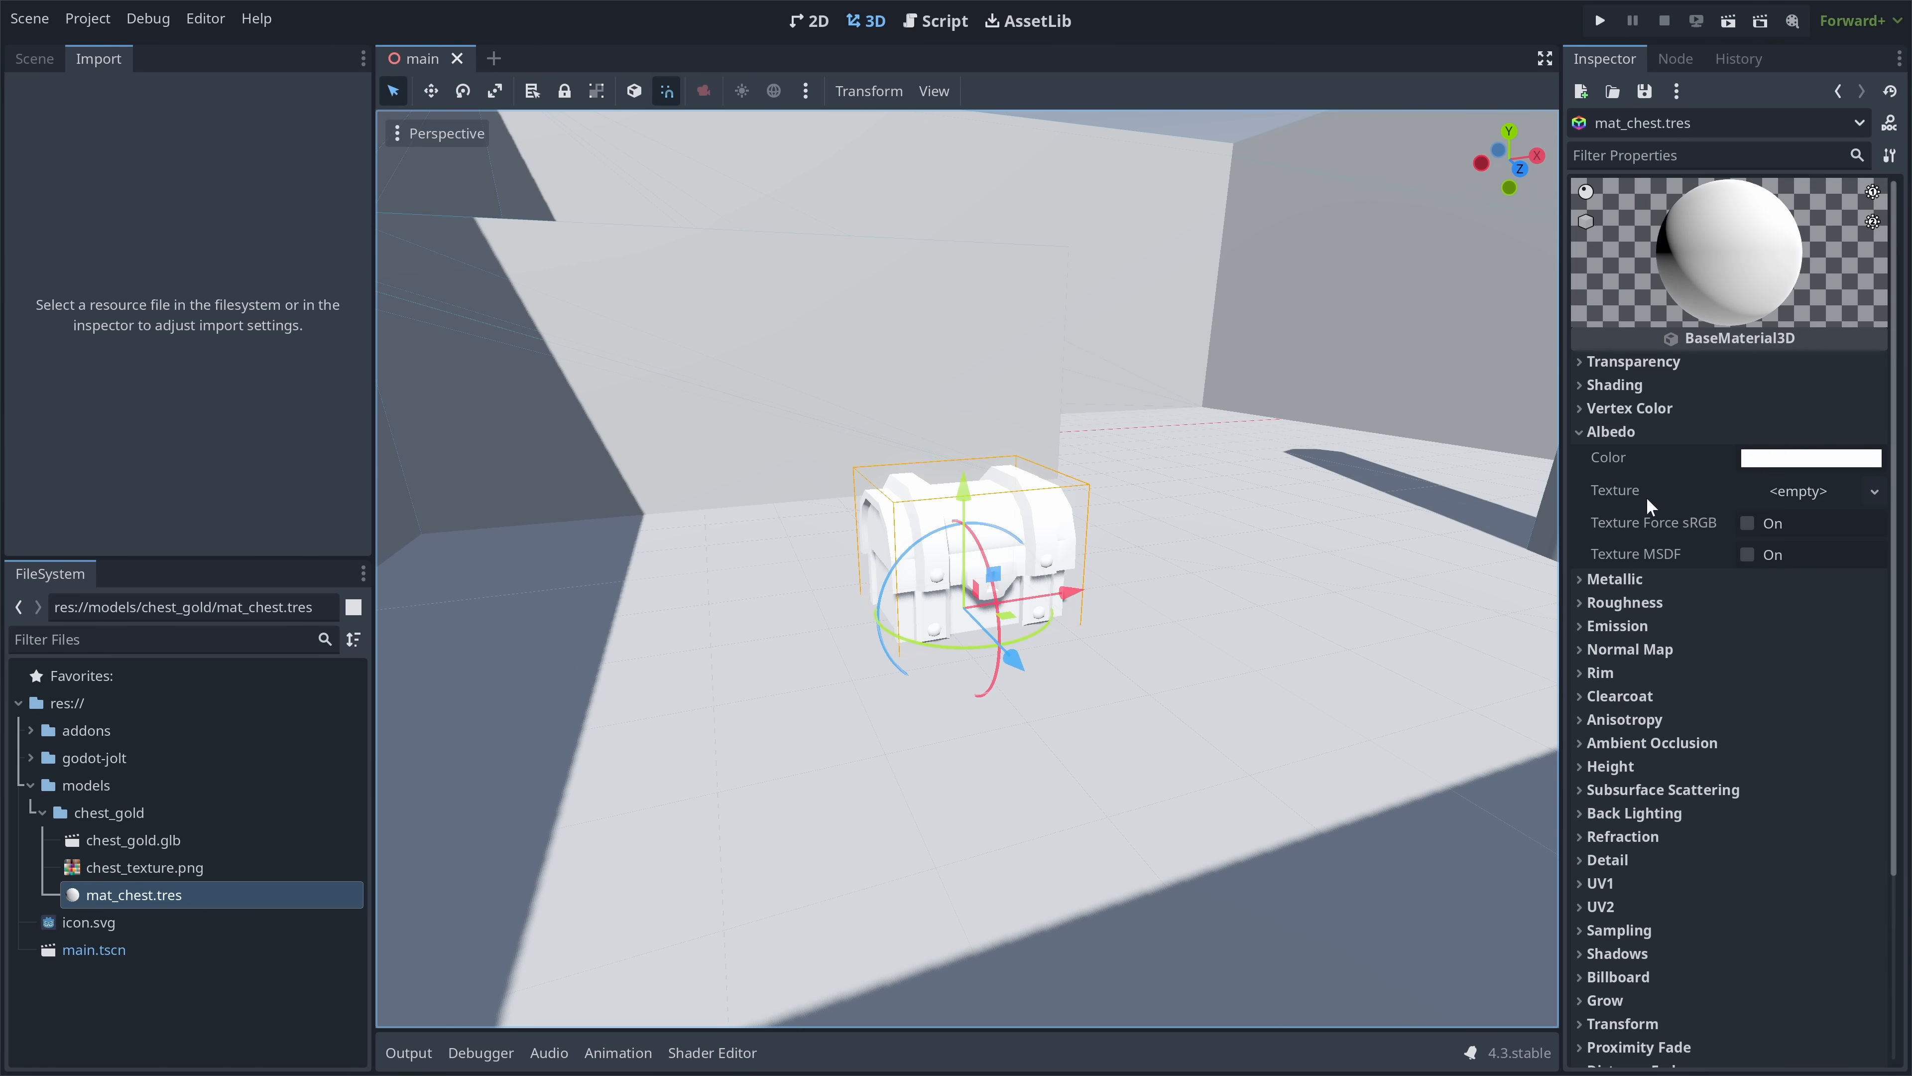
{"action": "left_click_drag", "start_coordinate": [64, 870], "coordinate": [1785, 495]}
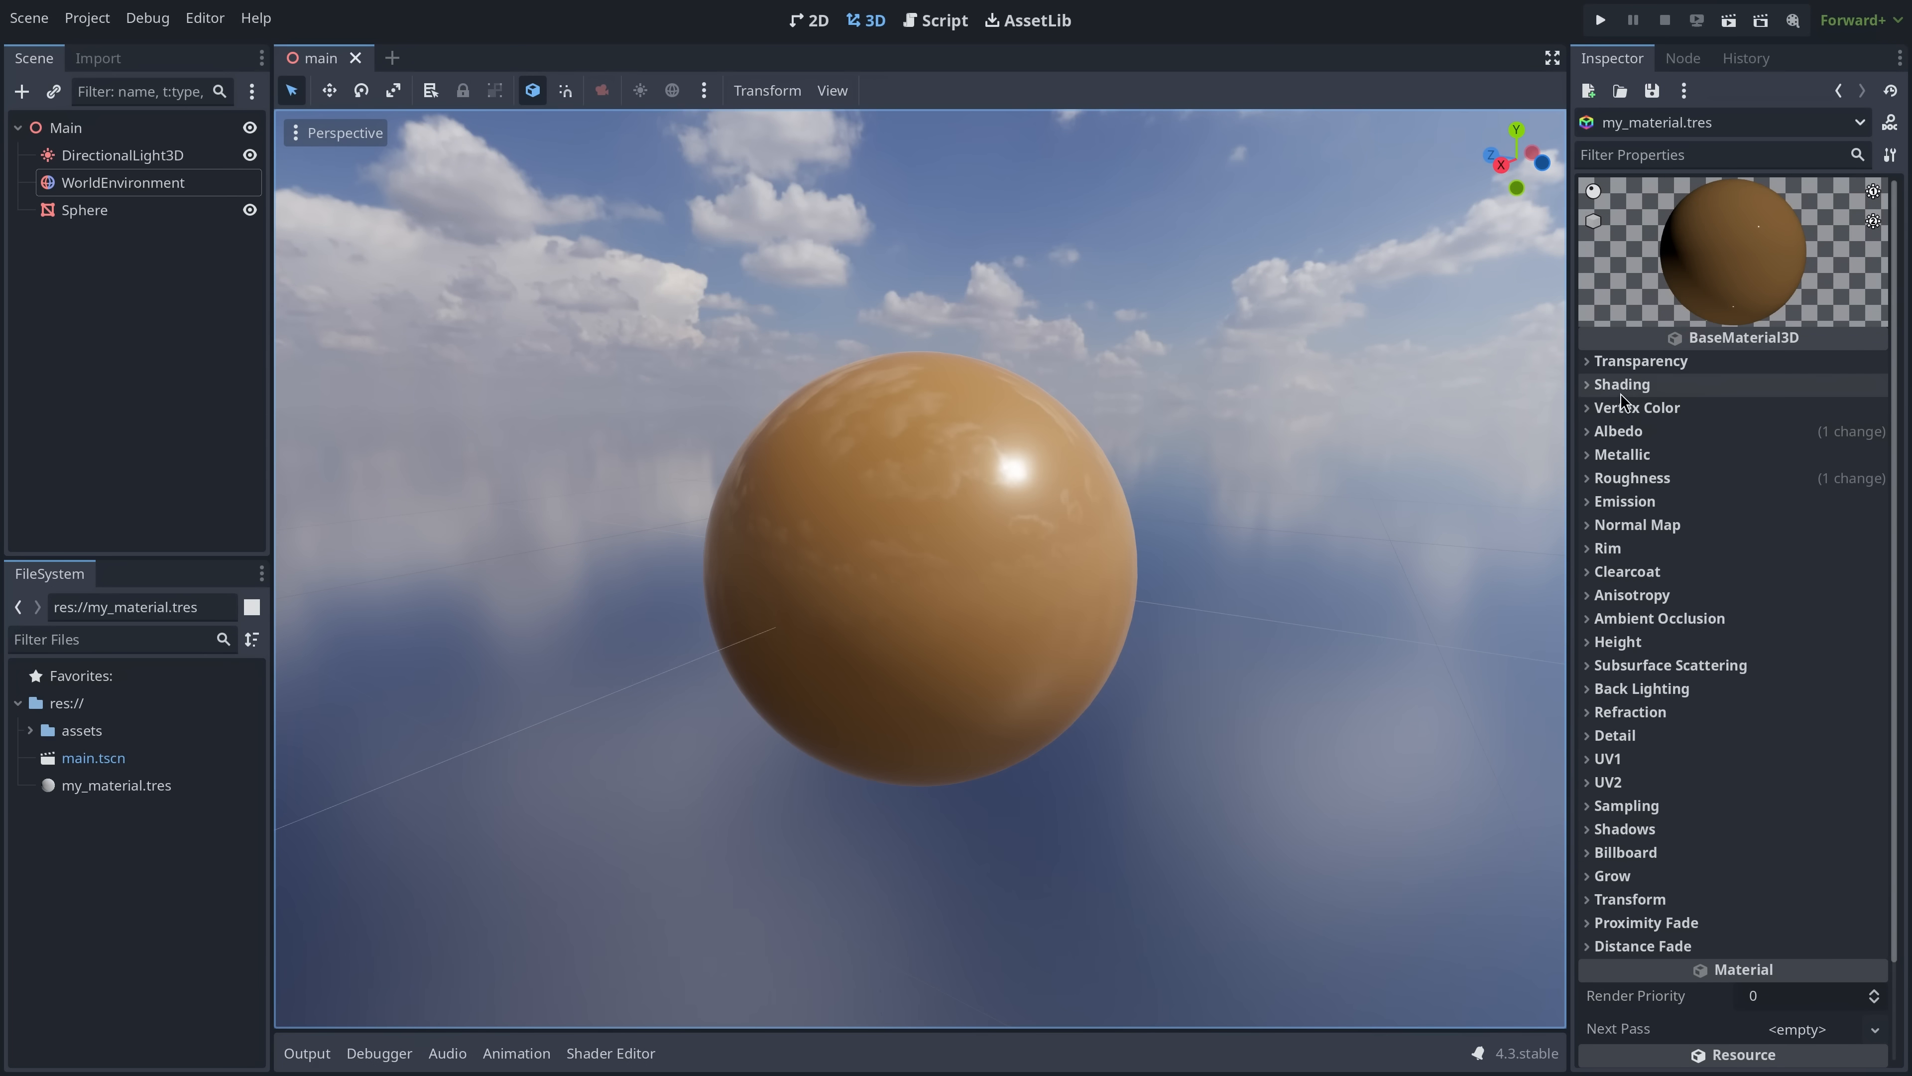
- Set the diffuse mode of my_material.tres to Toon and choose another specular mode
{"action": "left_click", "coordinate": [1626, 385]}
{"action": "left_click", "coordinate": [1745, 450]}
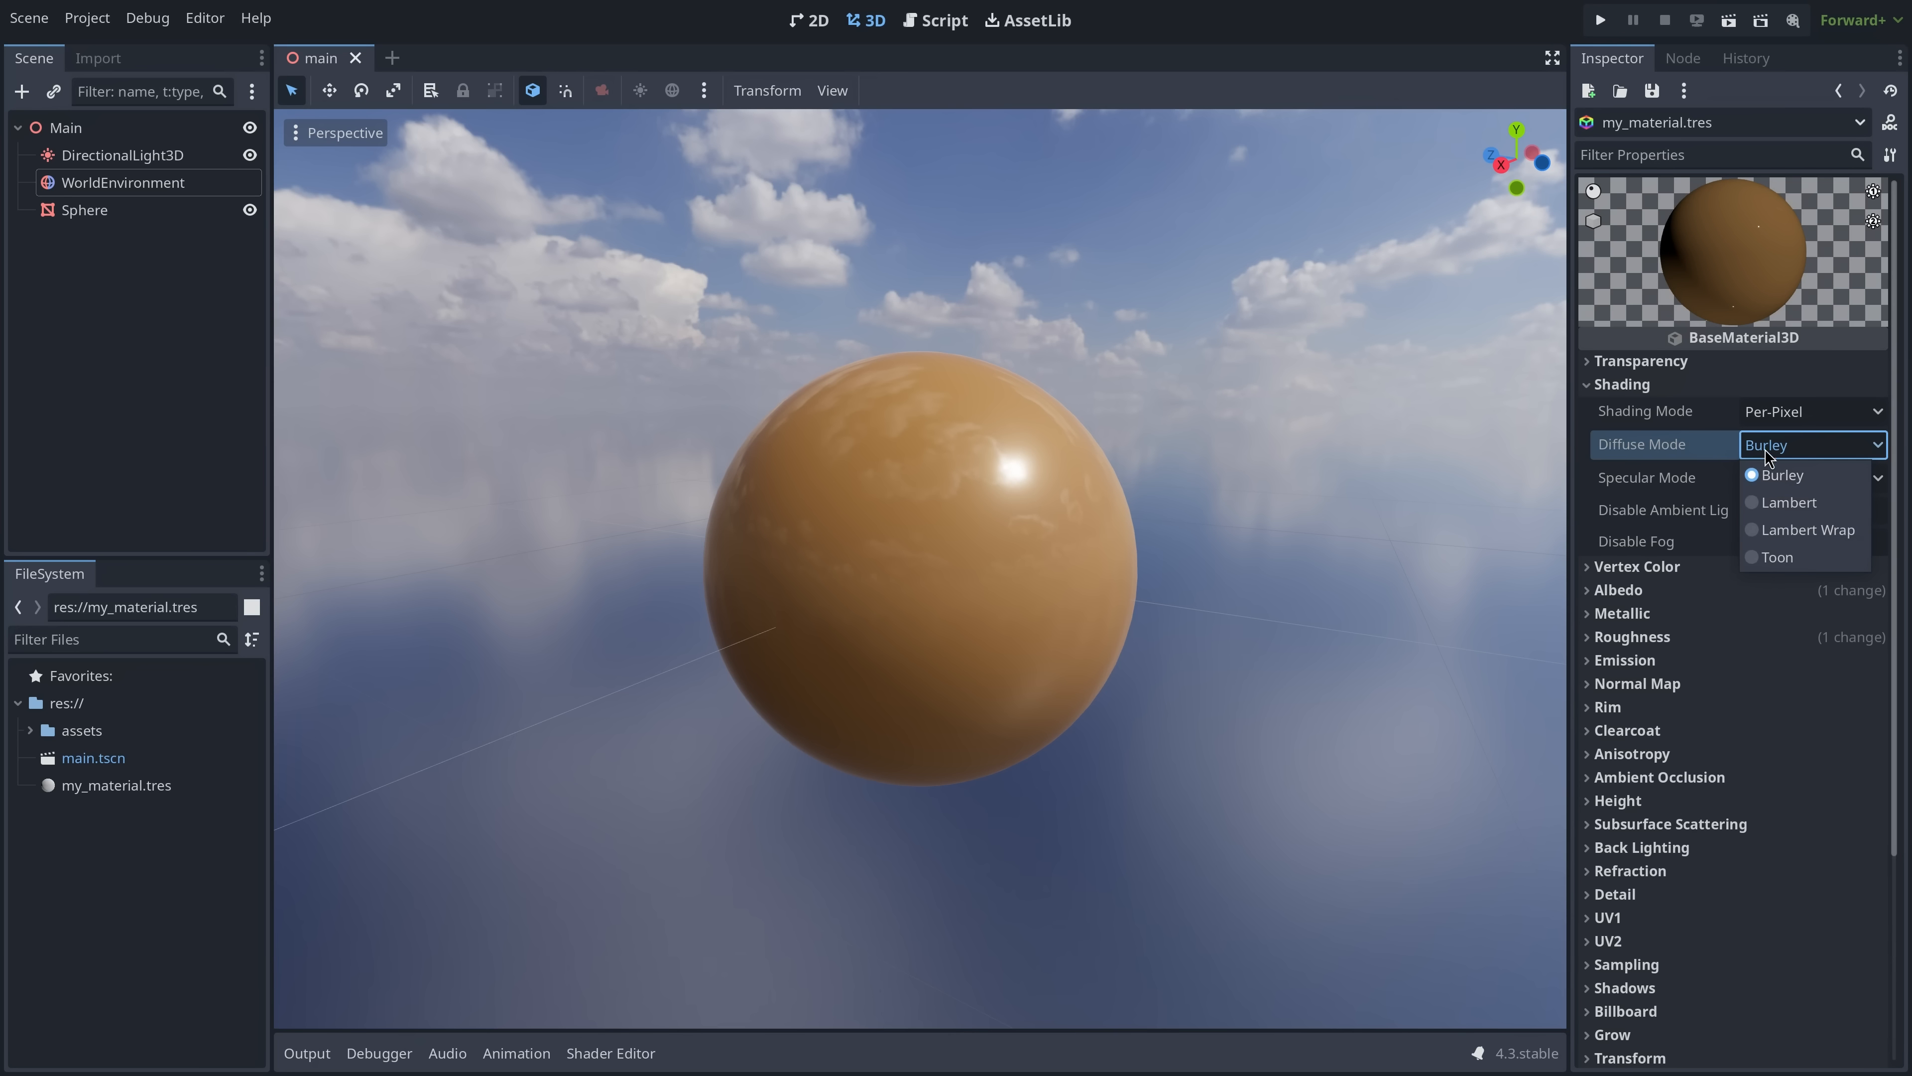
{"action": "left_click", "coordinate": [1778, 556]}
{"action": "left_click", "coordinate": [1790, 479]}
{"action": "left_click", "coordinate": [1780, 537]}
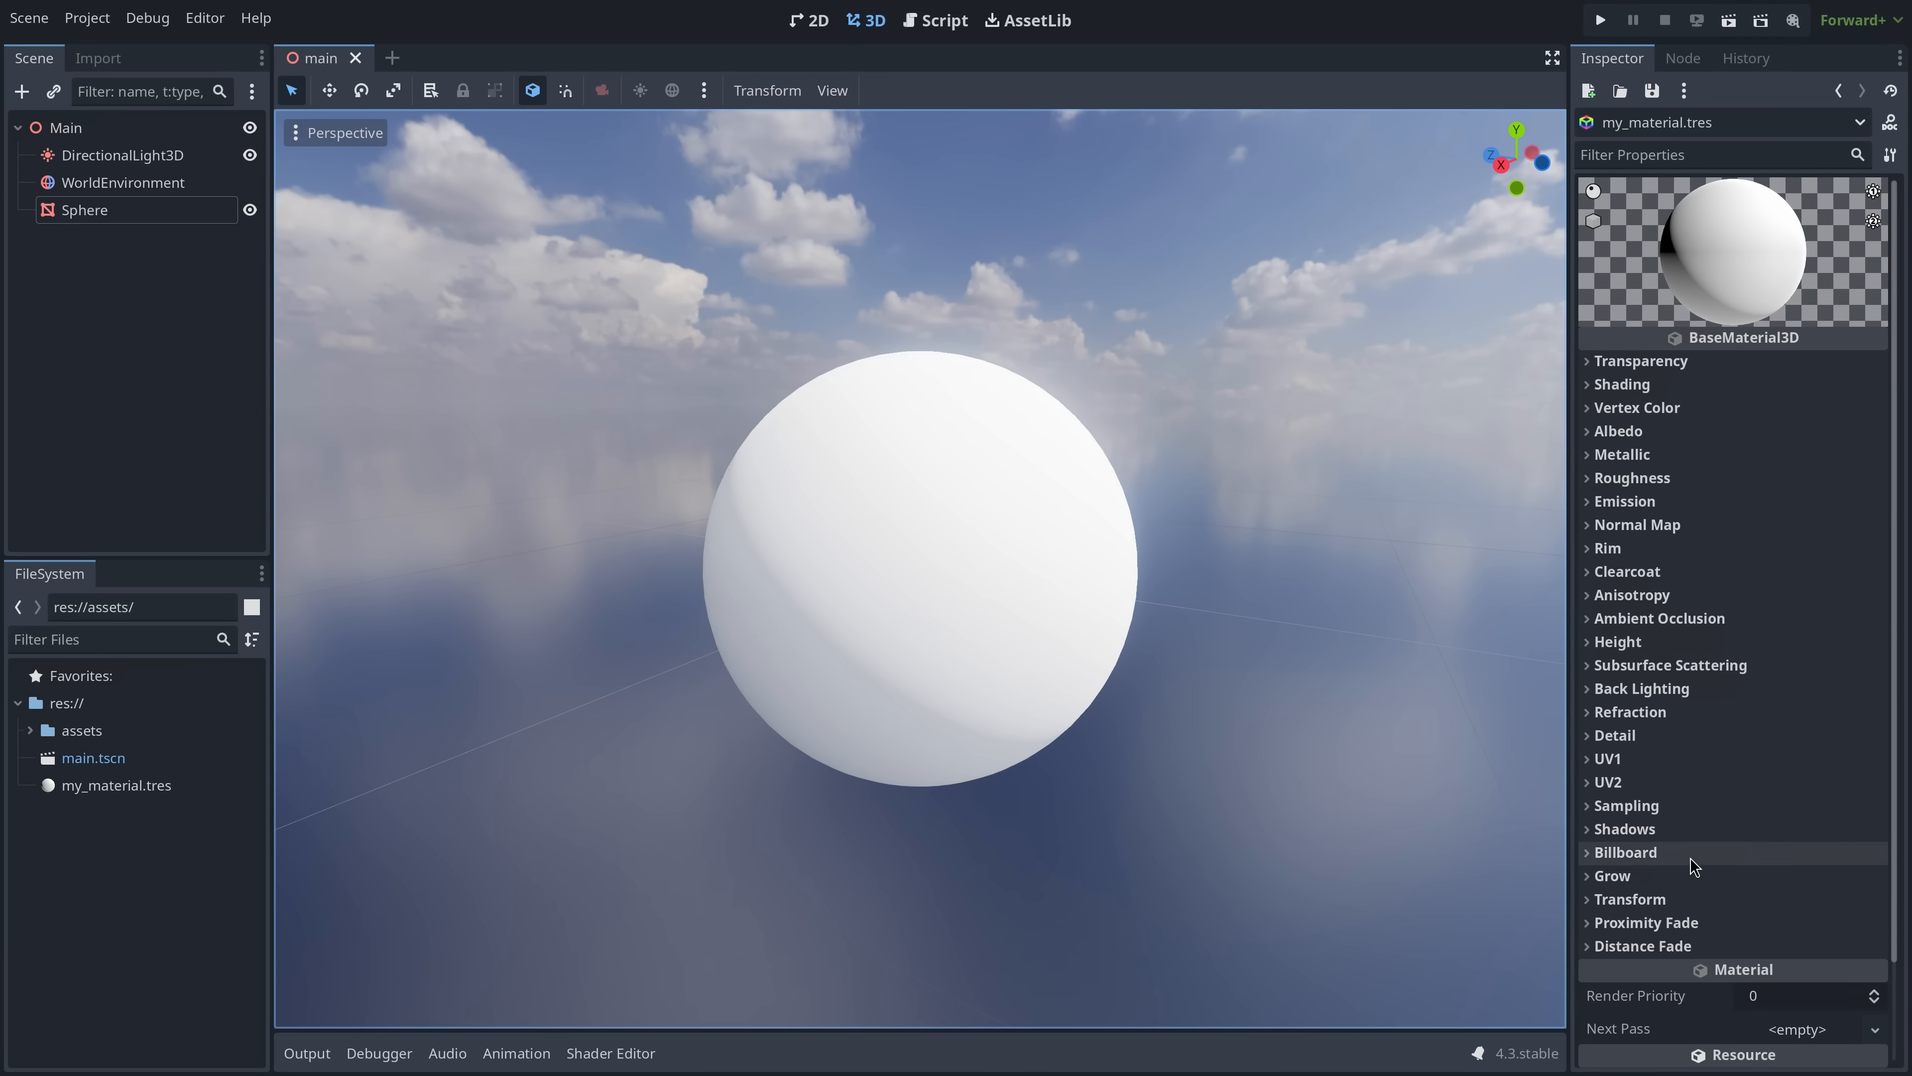
- Examine the Transparency, Shading, Vertex Color, Albedo and further surface properties of my_material.tres
{"action": "left_click", "coordinate": [1649, 361]}
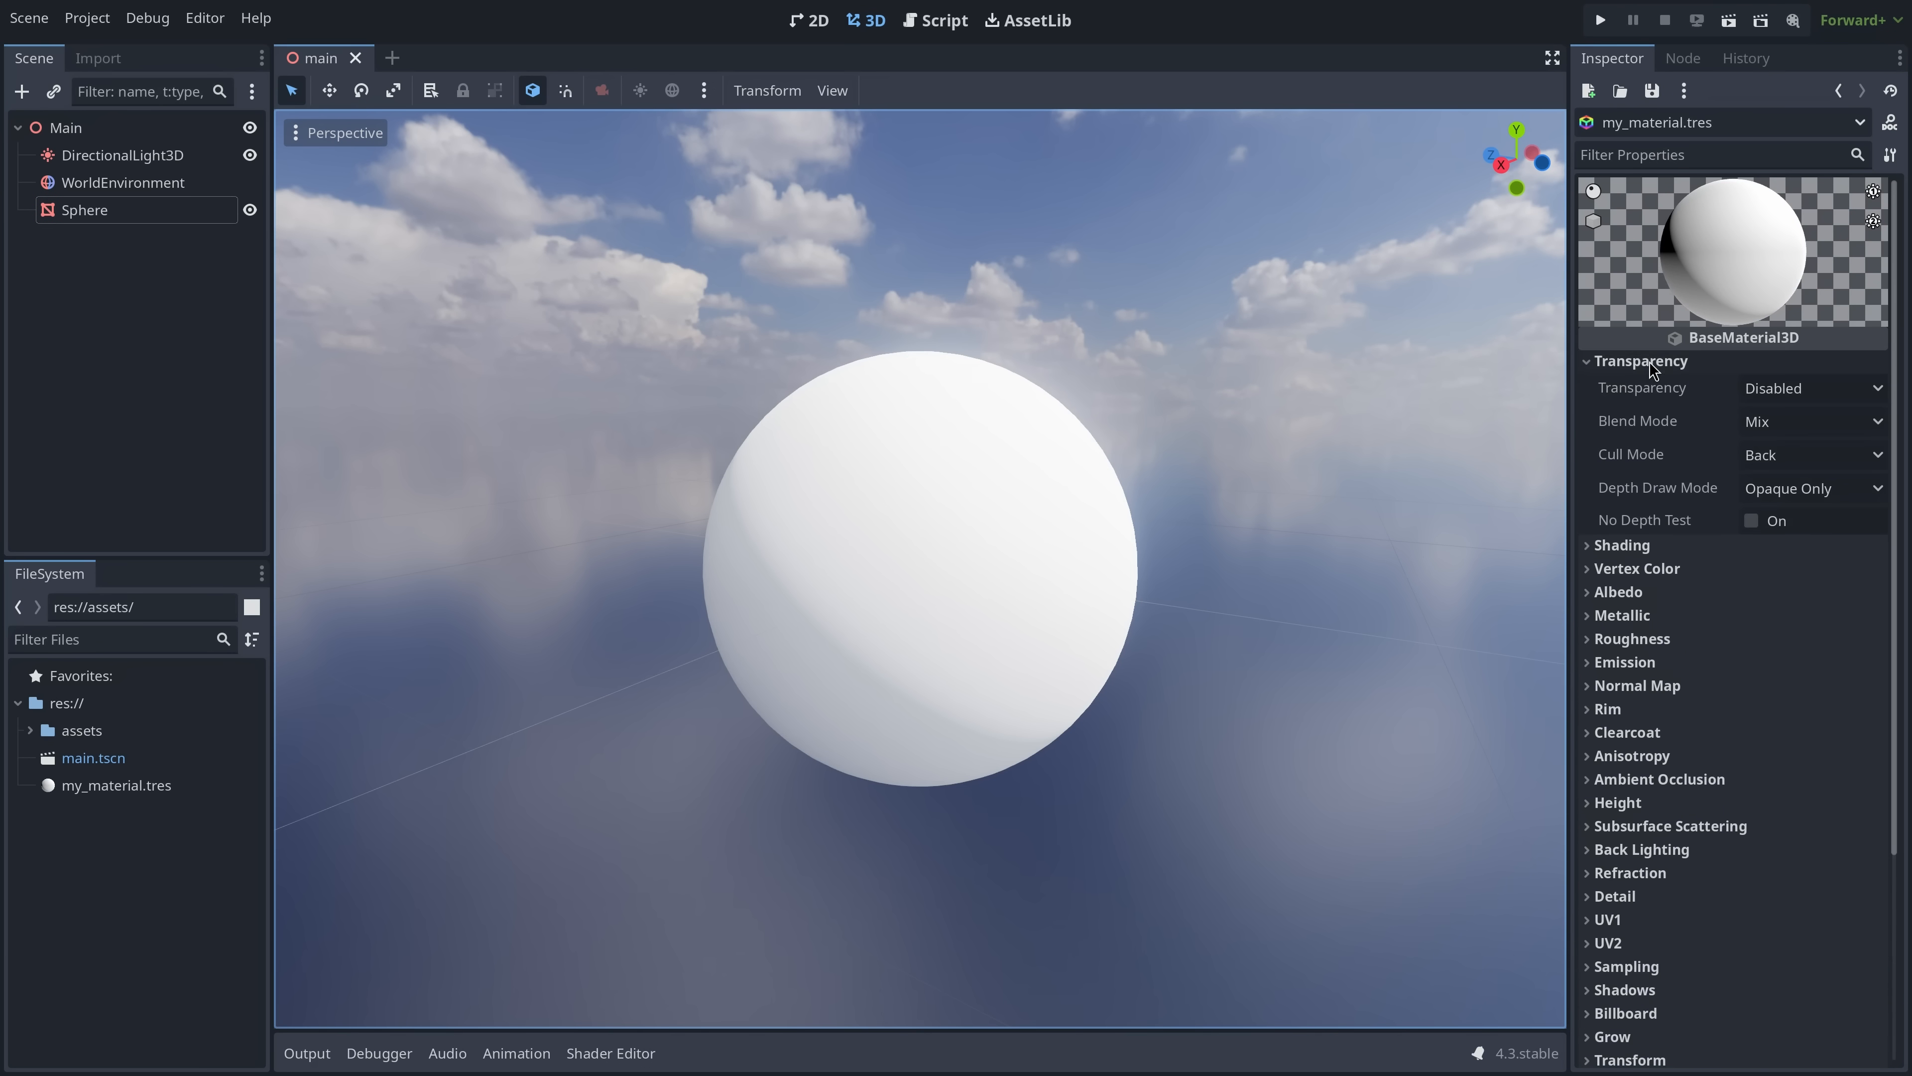
{"action": "left_click", "coordinate": [1637, 546]}
{"action": "left_click", "coordinate": [1637, 727]}
{"action": "scroll", "coordinate": [1641, 734], "scroll_direction": "down", "scroll_amount": 3}
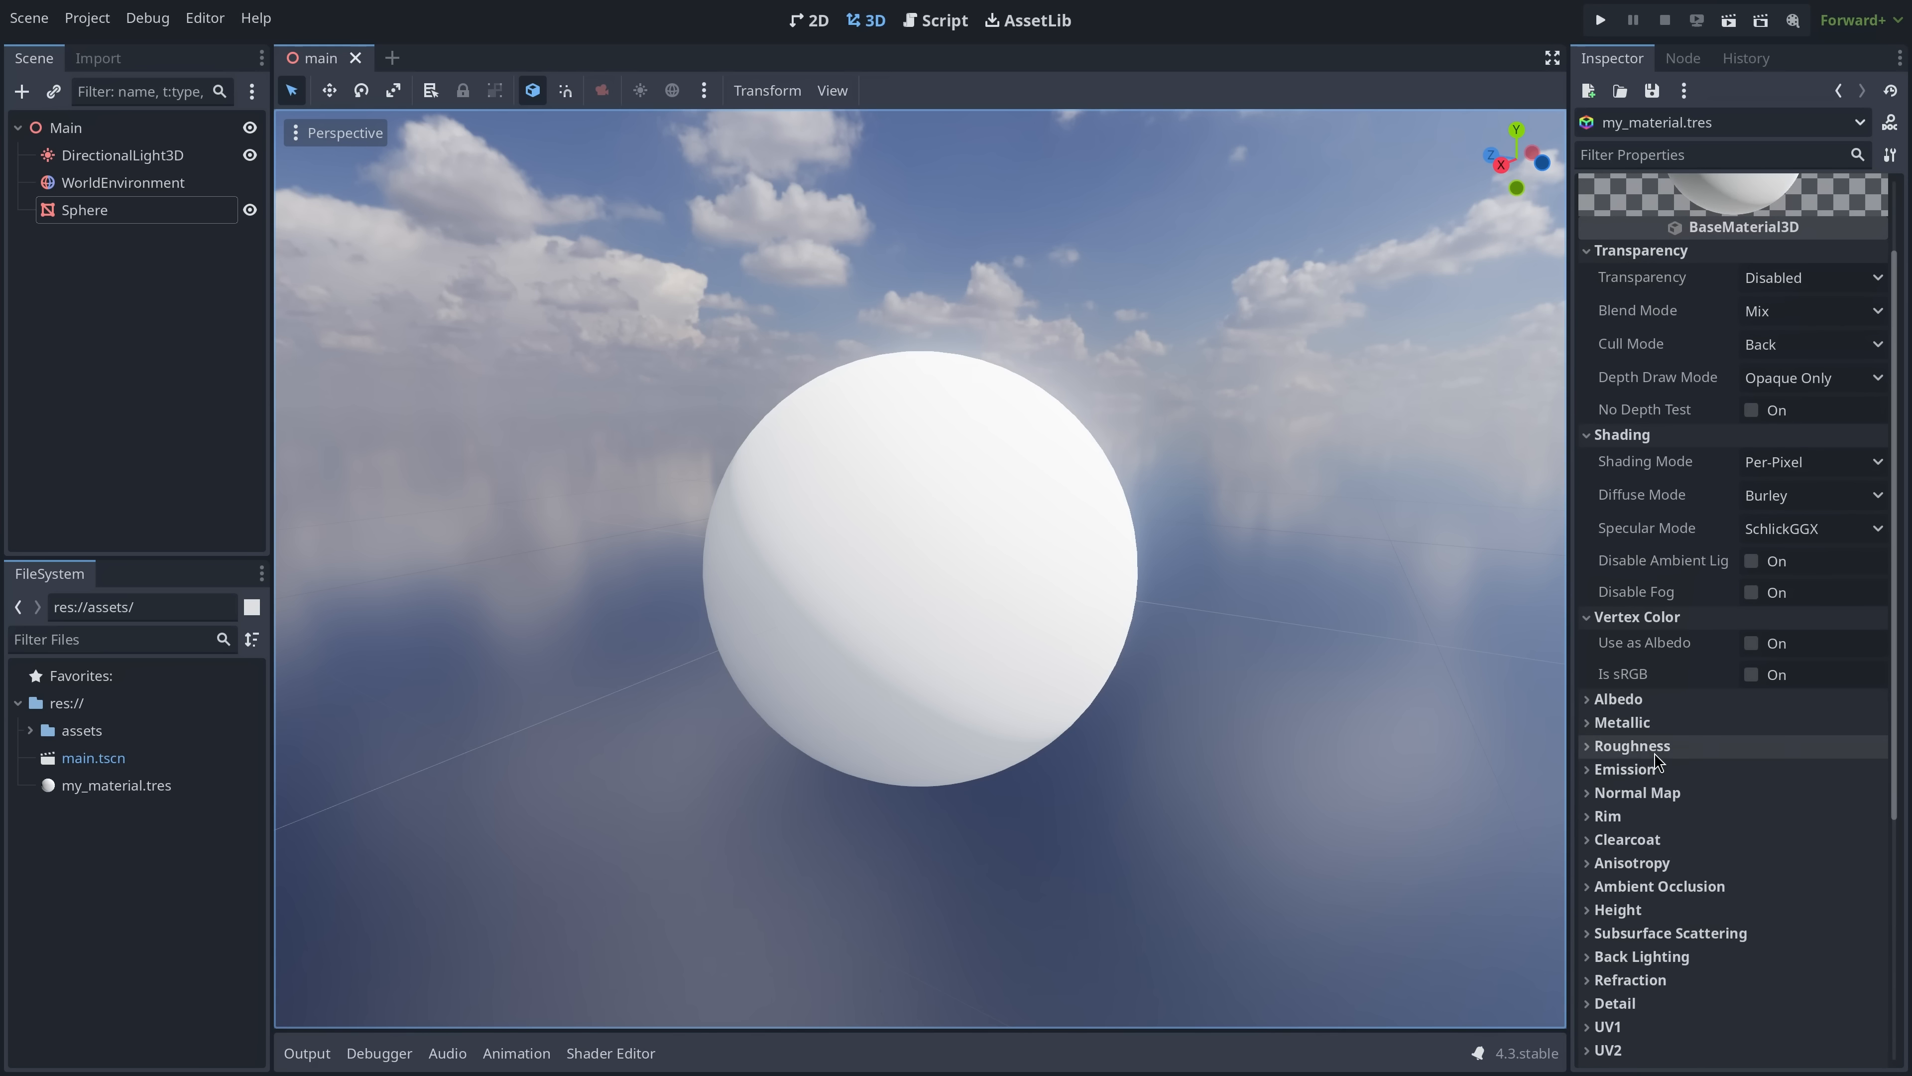
{"action": "left_click", "coordinate": [1641, 699]}
{"action": "left_click", "coordinate": [1648, 845]}
{"action": "left_click", "coordinate": [1647, 997]}
{"action": "scroll", "coordinate": [1619, 788], "scroll_direction": "down", "scroll_amount": 5}
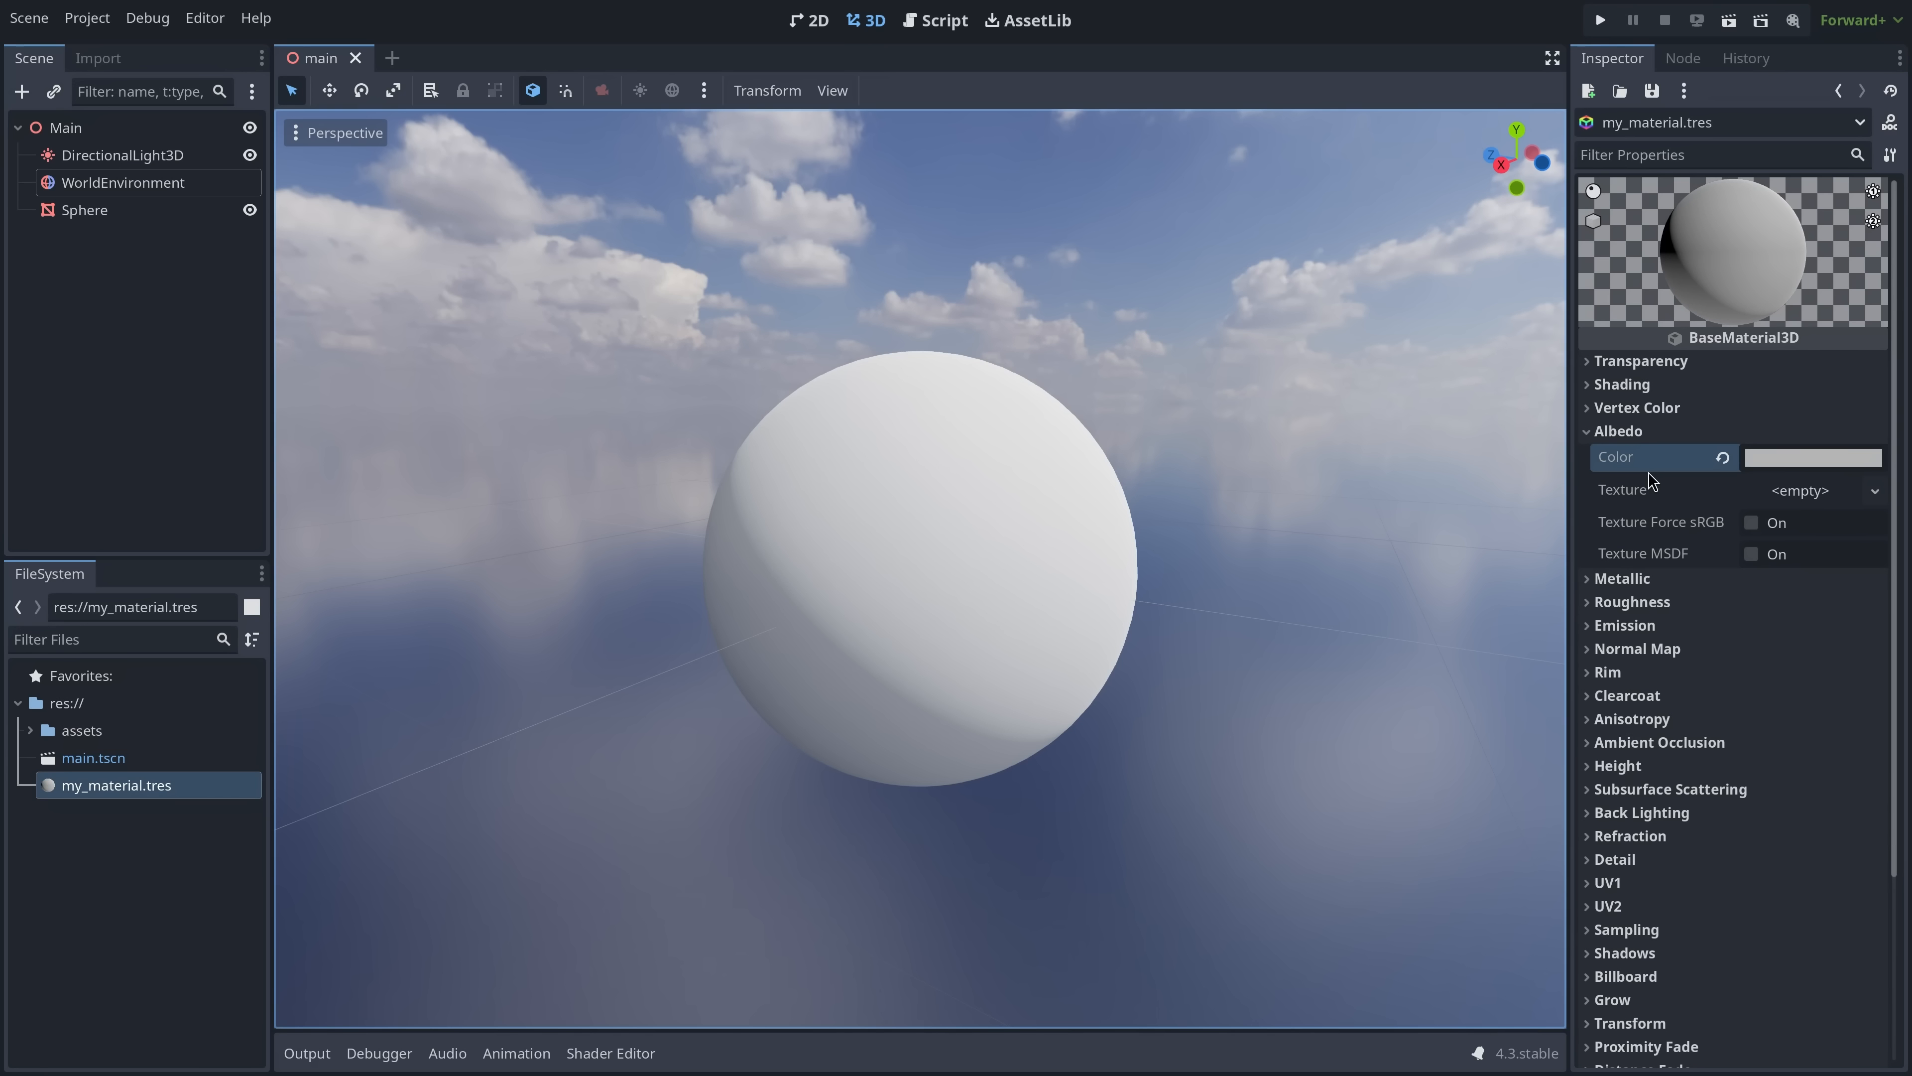
- Give my_material.tres a semi-transparent blue albedo colour and turn on transparency for the material
{"action": "left_click", "coordinate": [1806, 457]}
{"action": "mouse_move", "coordinate": [1746, 554]}
{"action": "left_mouse_down"}
{"action": "mouse_move", "coordinate": [1645, 587]}
{"action": "mouse_move", "coordinate": [1827, 623]}
{"action": "mouse_move", "coordinate": [1741, 548]}
{"action": "left_mouse_up"}
{"action": "left_click_drag", "start_coordinate": [1755, 824], "coordinate": [1709, 917]}
{"action": "left_click", "coordinate": [1694, 366]}
{"action": "left_click", "coordinate": [1697, 368]}
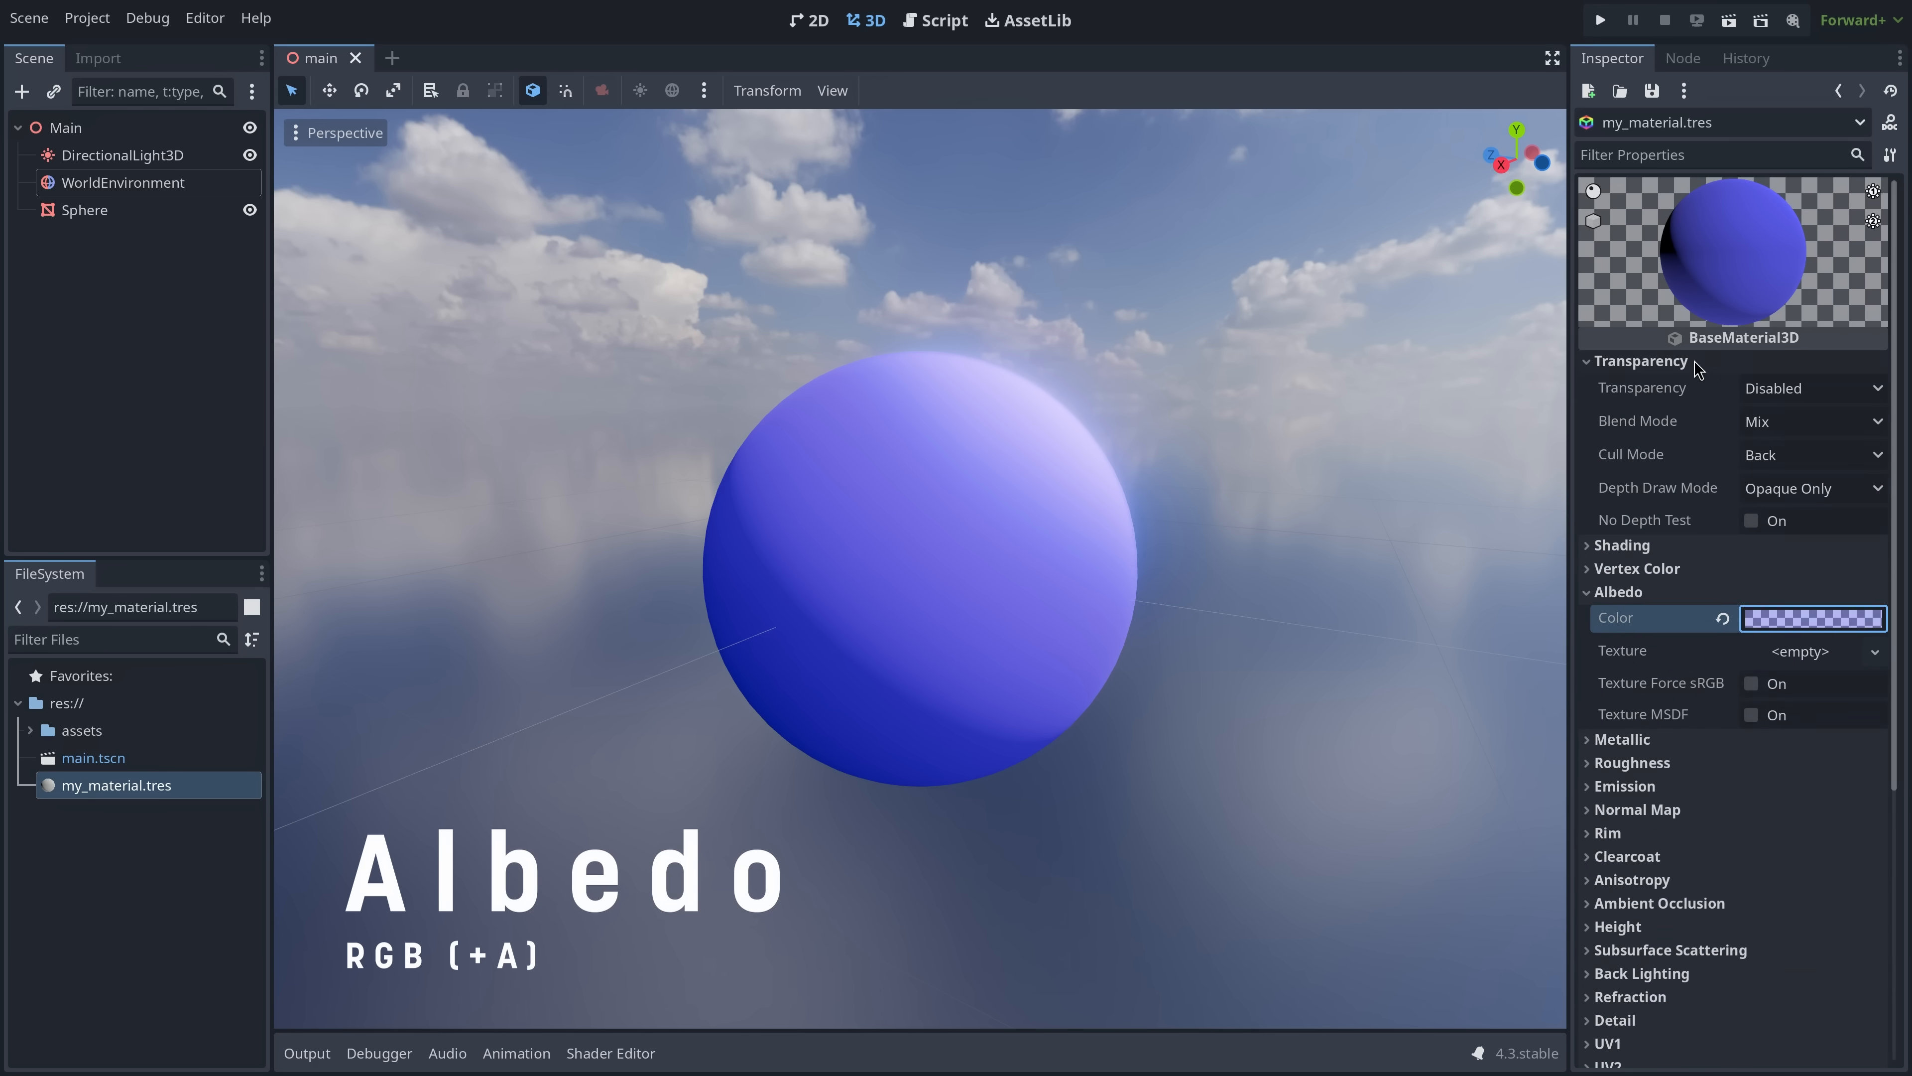
{"action": "left_click", "coordinate": [1785, 389]}
{"action": "left_click", "coordinate": [1773, 440]}
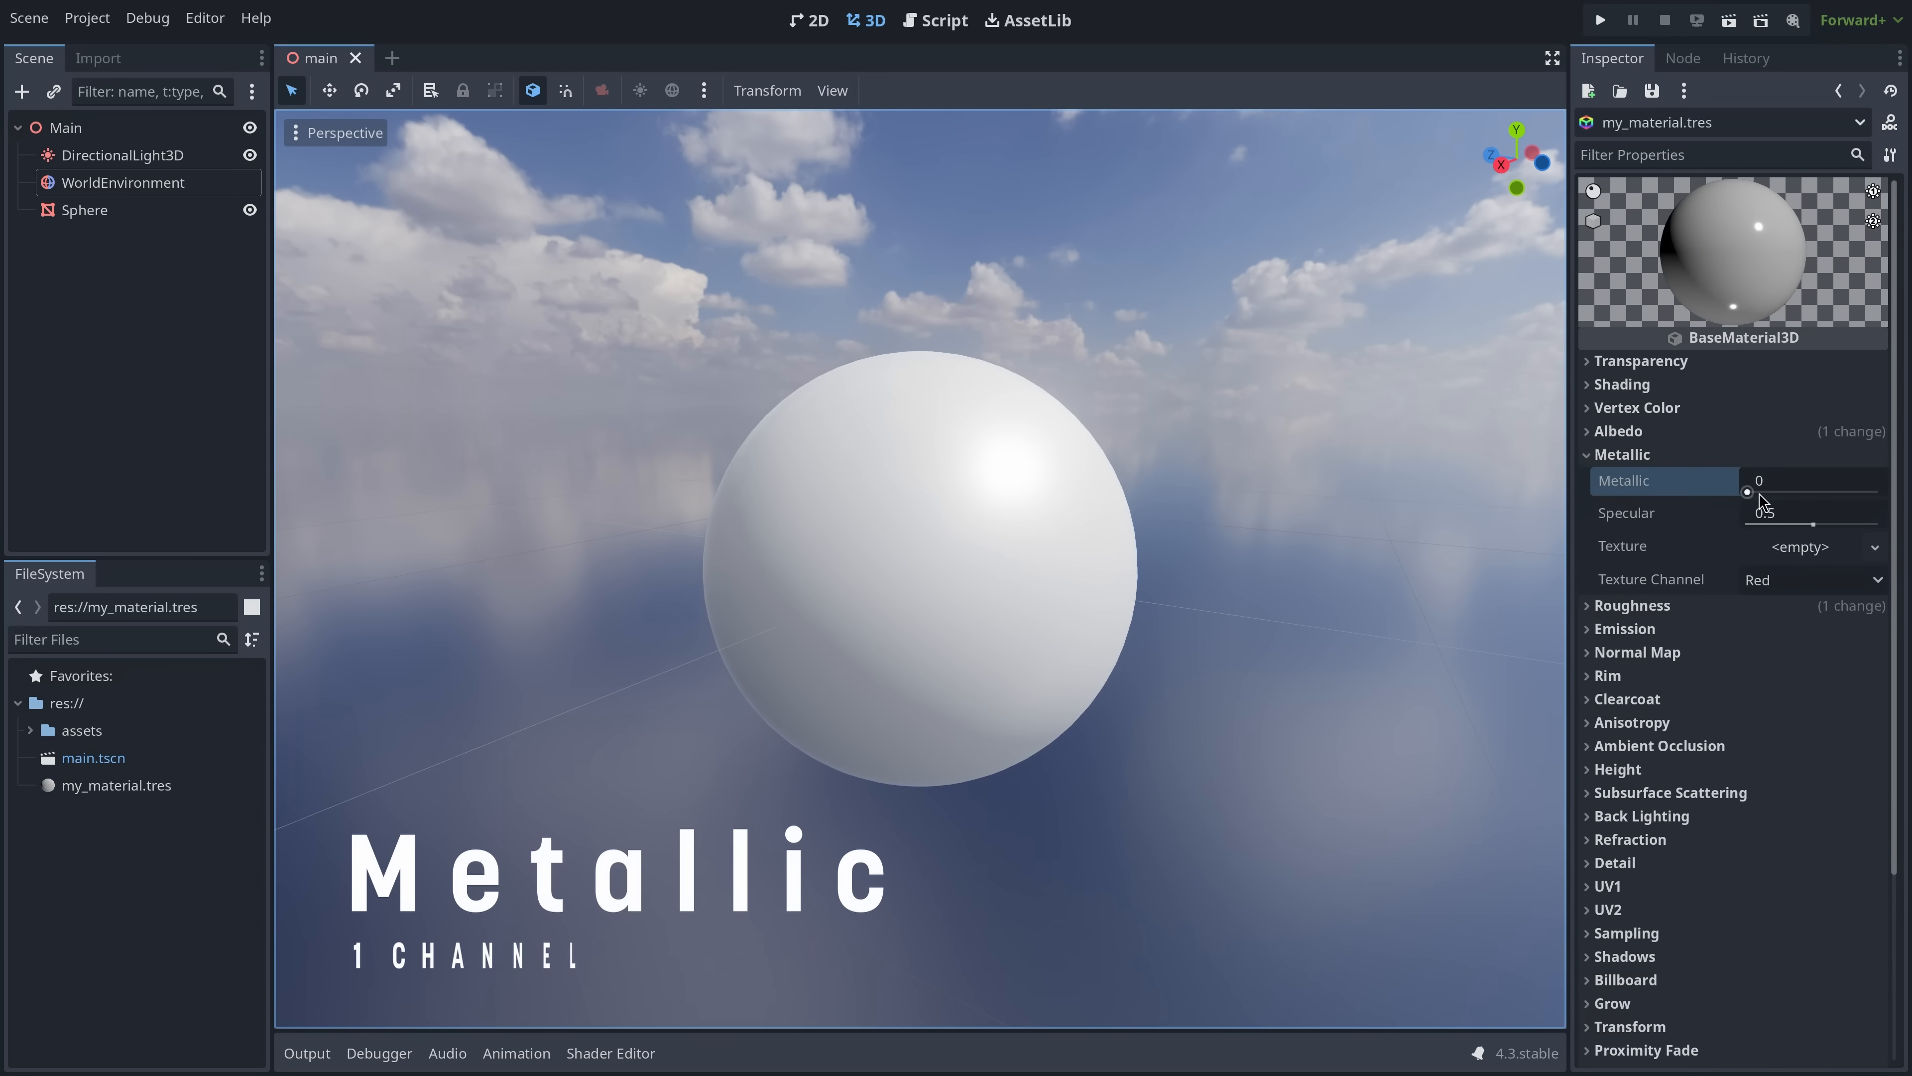
- Raise the Metallic value of my_material.tres to its maximum and lower its Roughness to the minimum
{"action": "left_click_drag", "start_coordinate": [1762, 497], "coordinate": [1909, 497]}
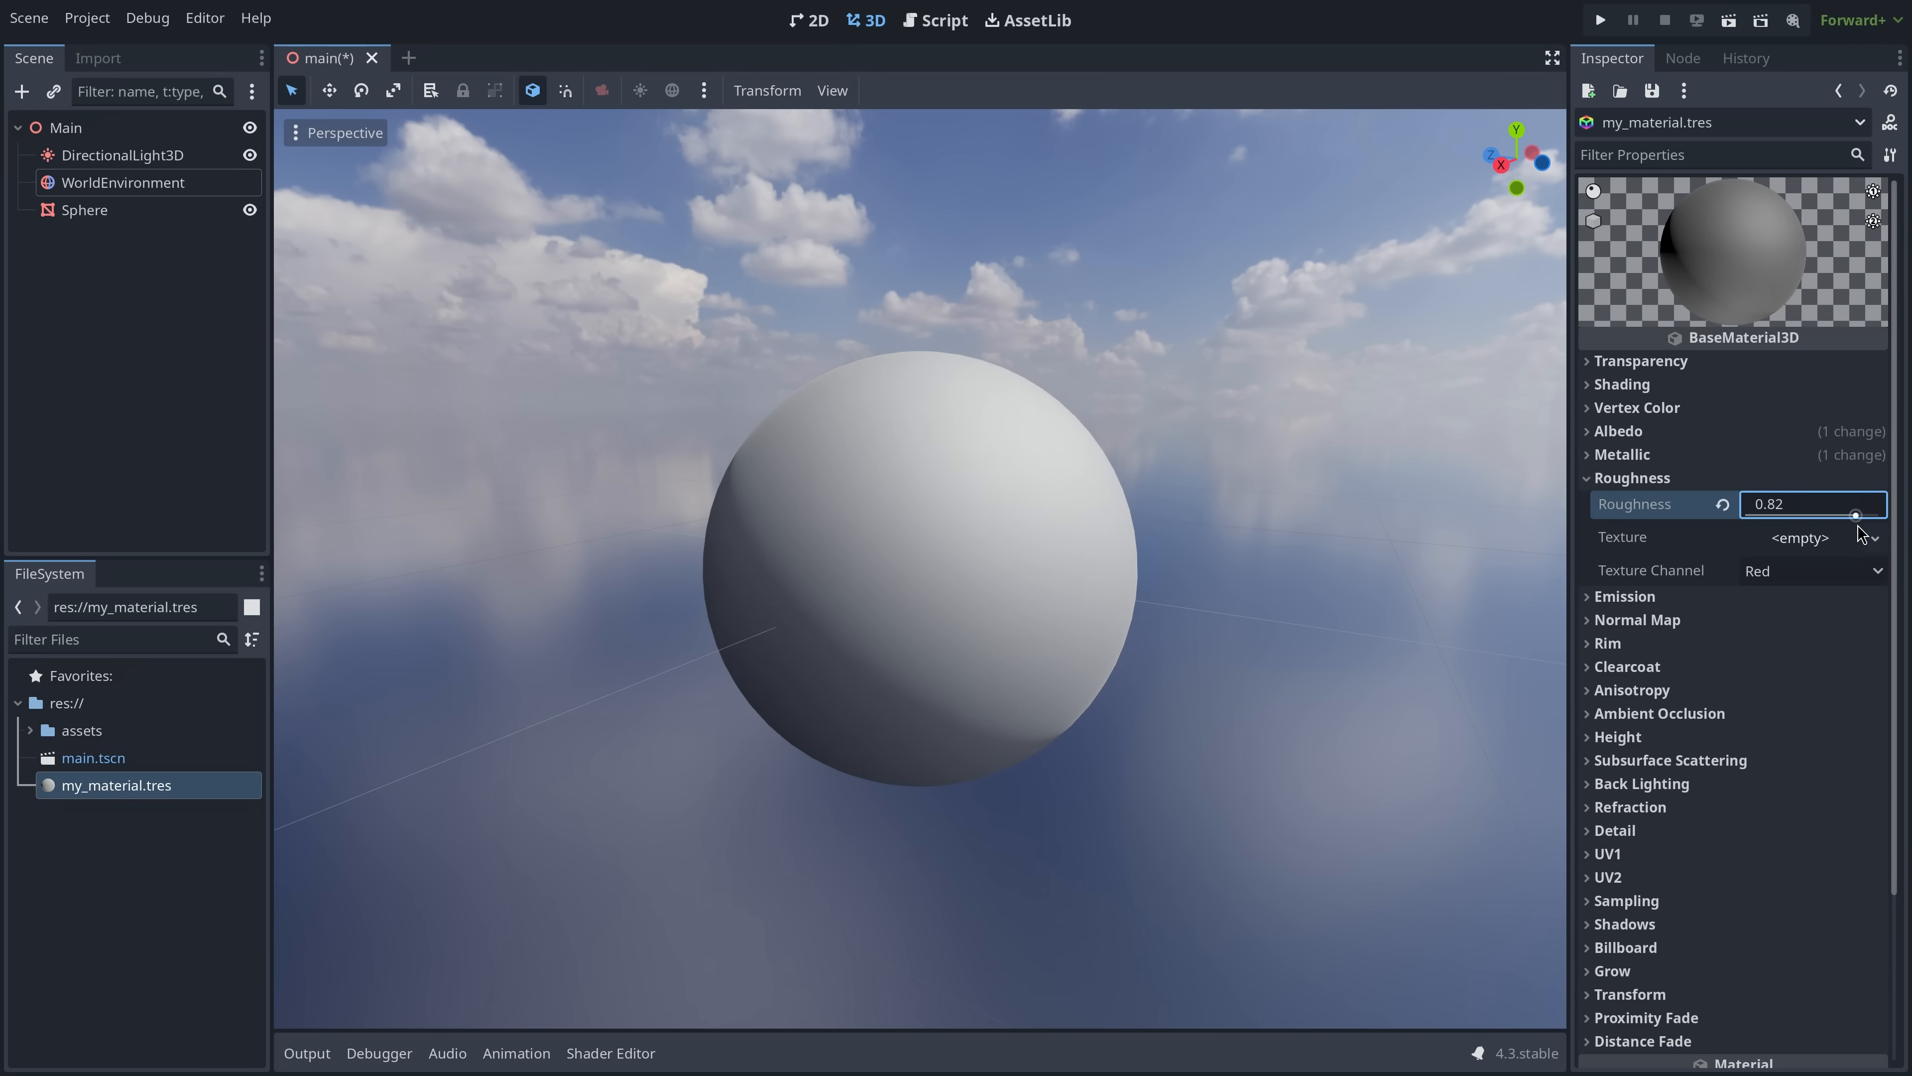
{"action": "left_click_drag", "start_coordinate": [1867, 530], "coordinate": [1746, 516]}
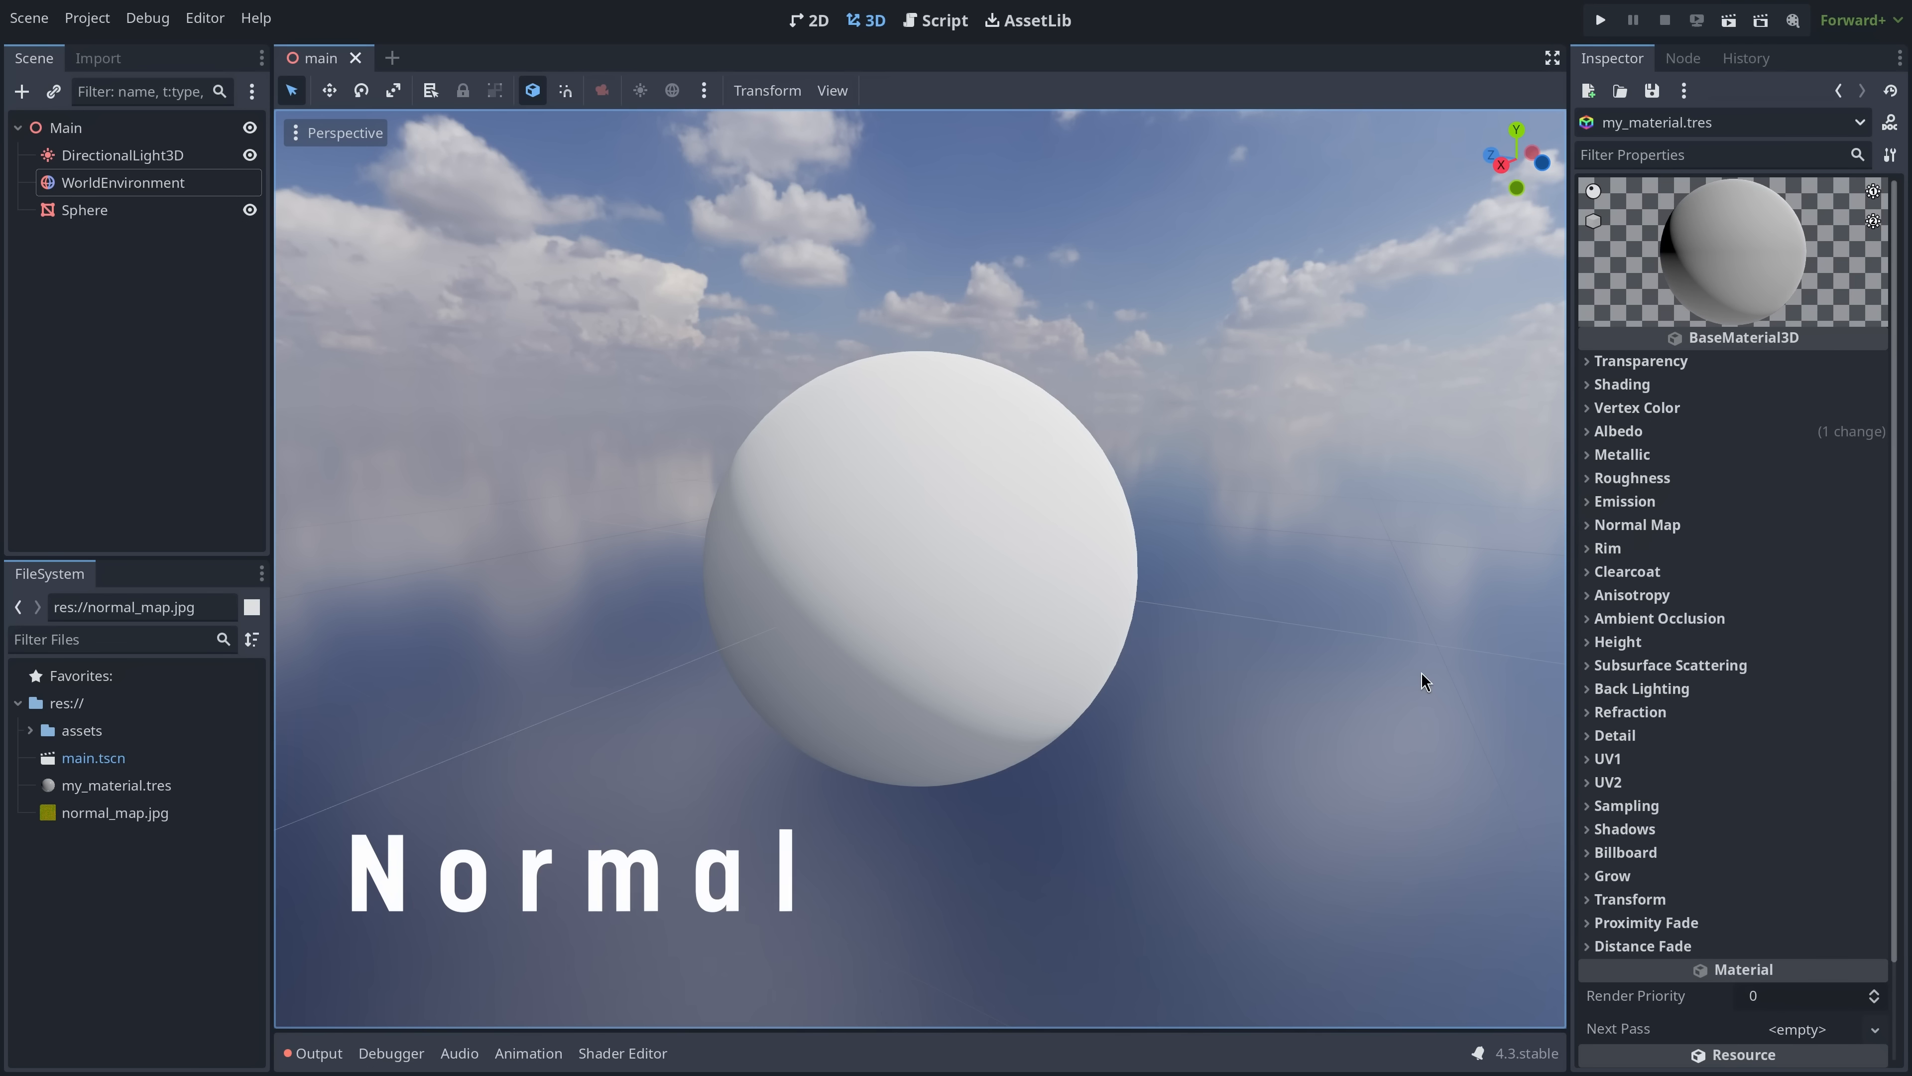
- Enable the normal map on my_material.tres and assign normal_map.jpg as its texture
{"action": "left_click", "coordinate": [1637, 524]}
{"action": "left_click", "coordinate": [1750, 551]}
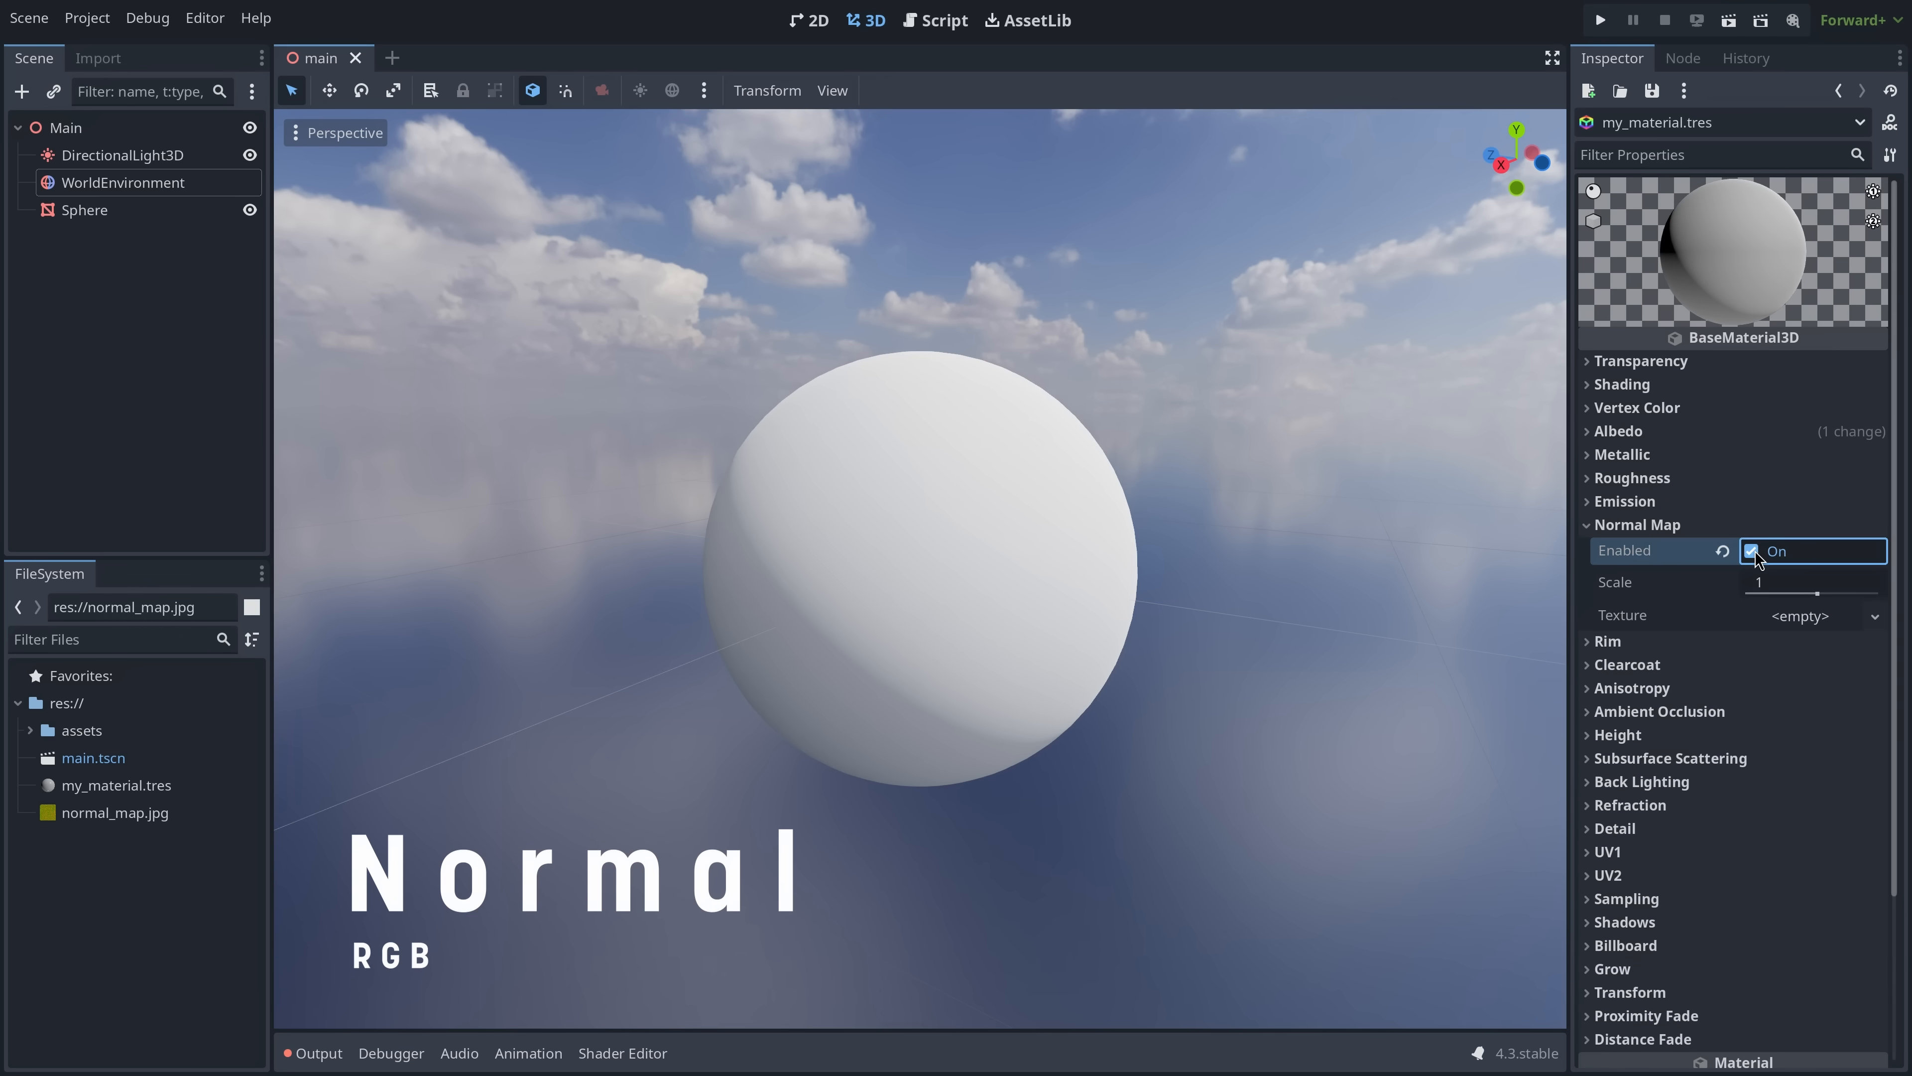
{"action": "left_click_drag", "start_coordinate": [98, 813], "coordinate": [1826, 595]}
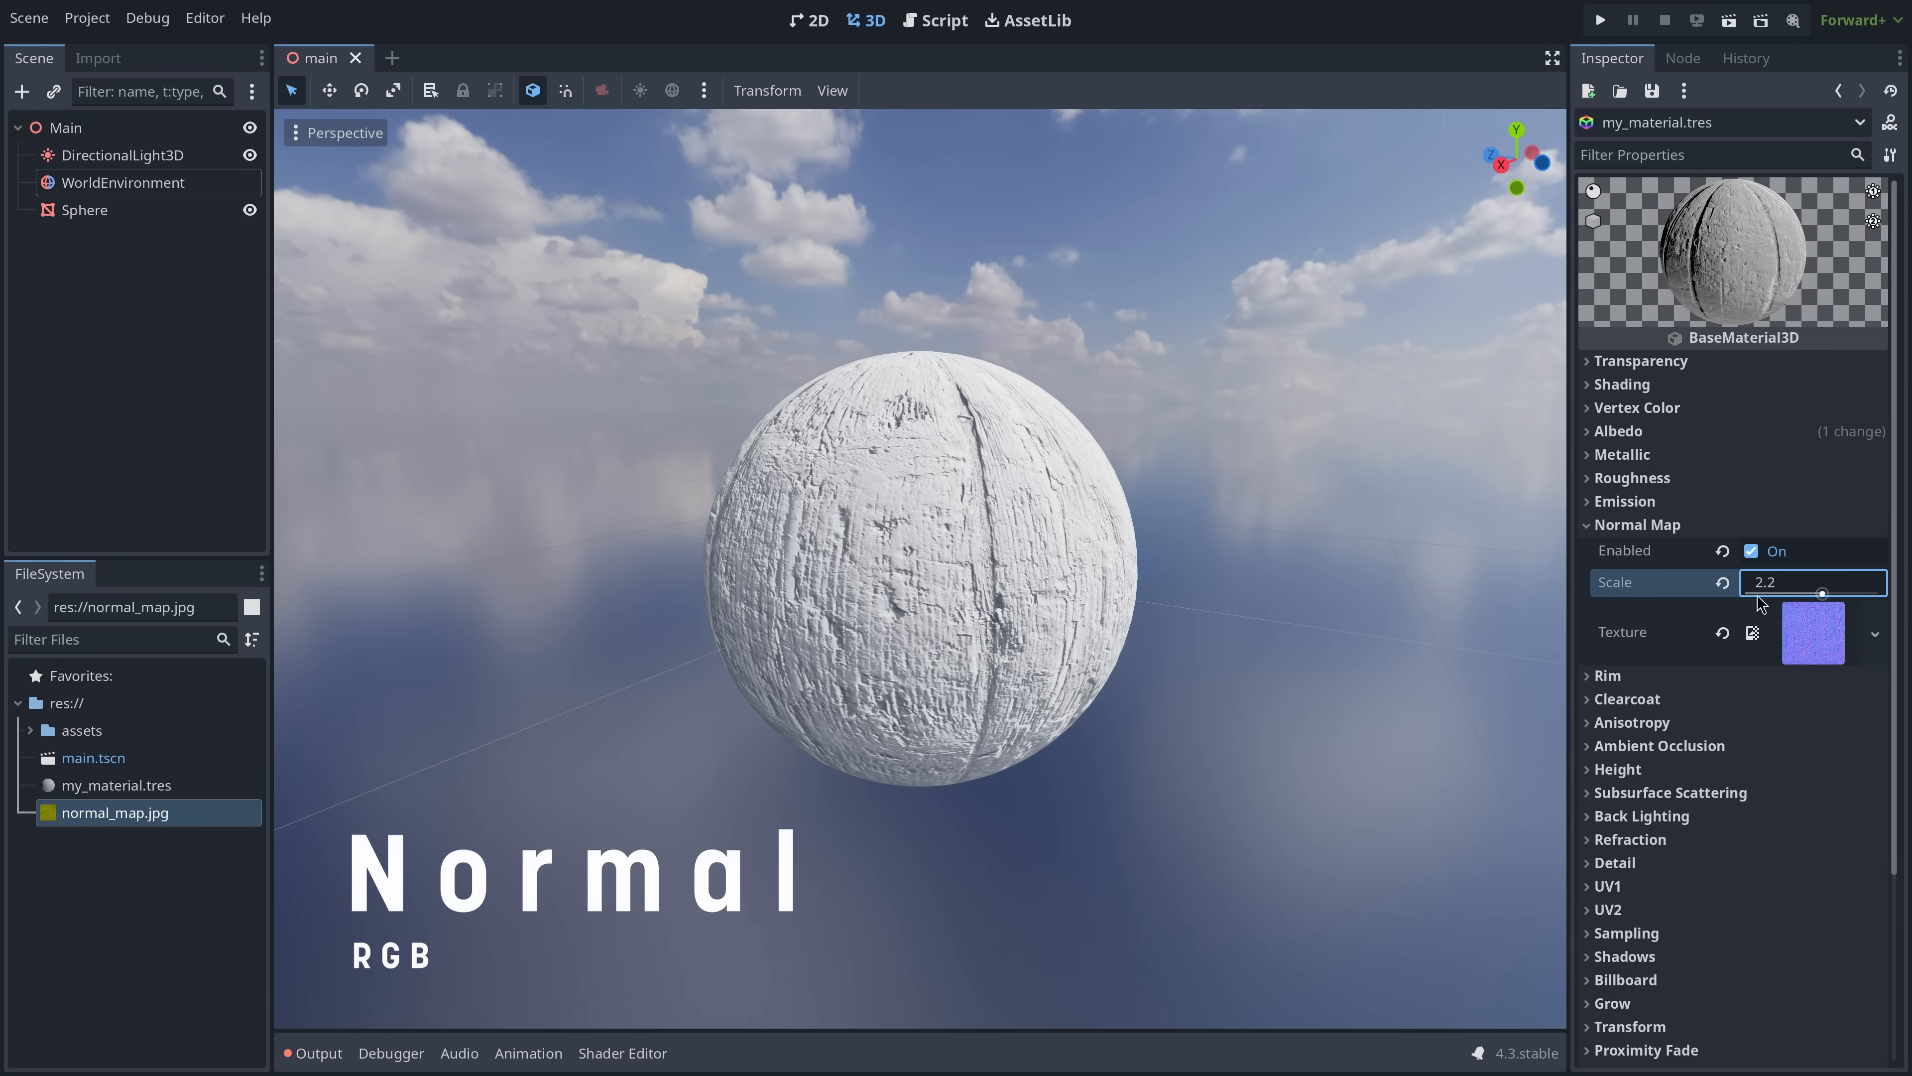
{"action": "mouse_move", "coordinate": [1226, 516]}
{"action": "middle_mouse_down"}
{"action": "mouse_move", "coordinate": [1089, 525]}
{"action": "mouse_move", "coordinate": [1248, 495]}
{"action": "mouse_move", "coordinate": [1211, 502]}
{"action": "middle_mouse_up"}
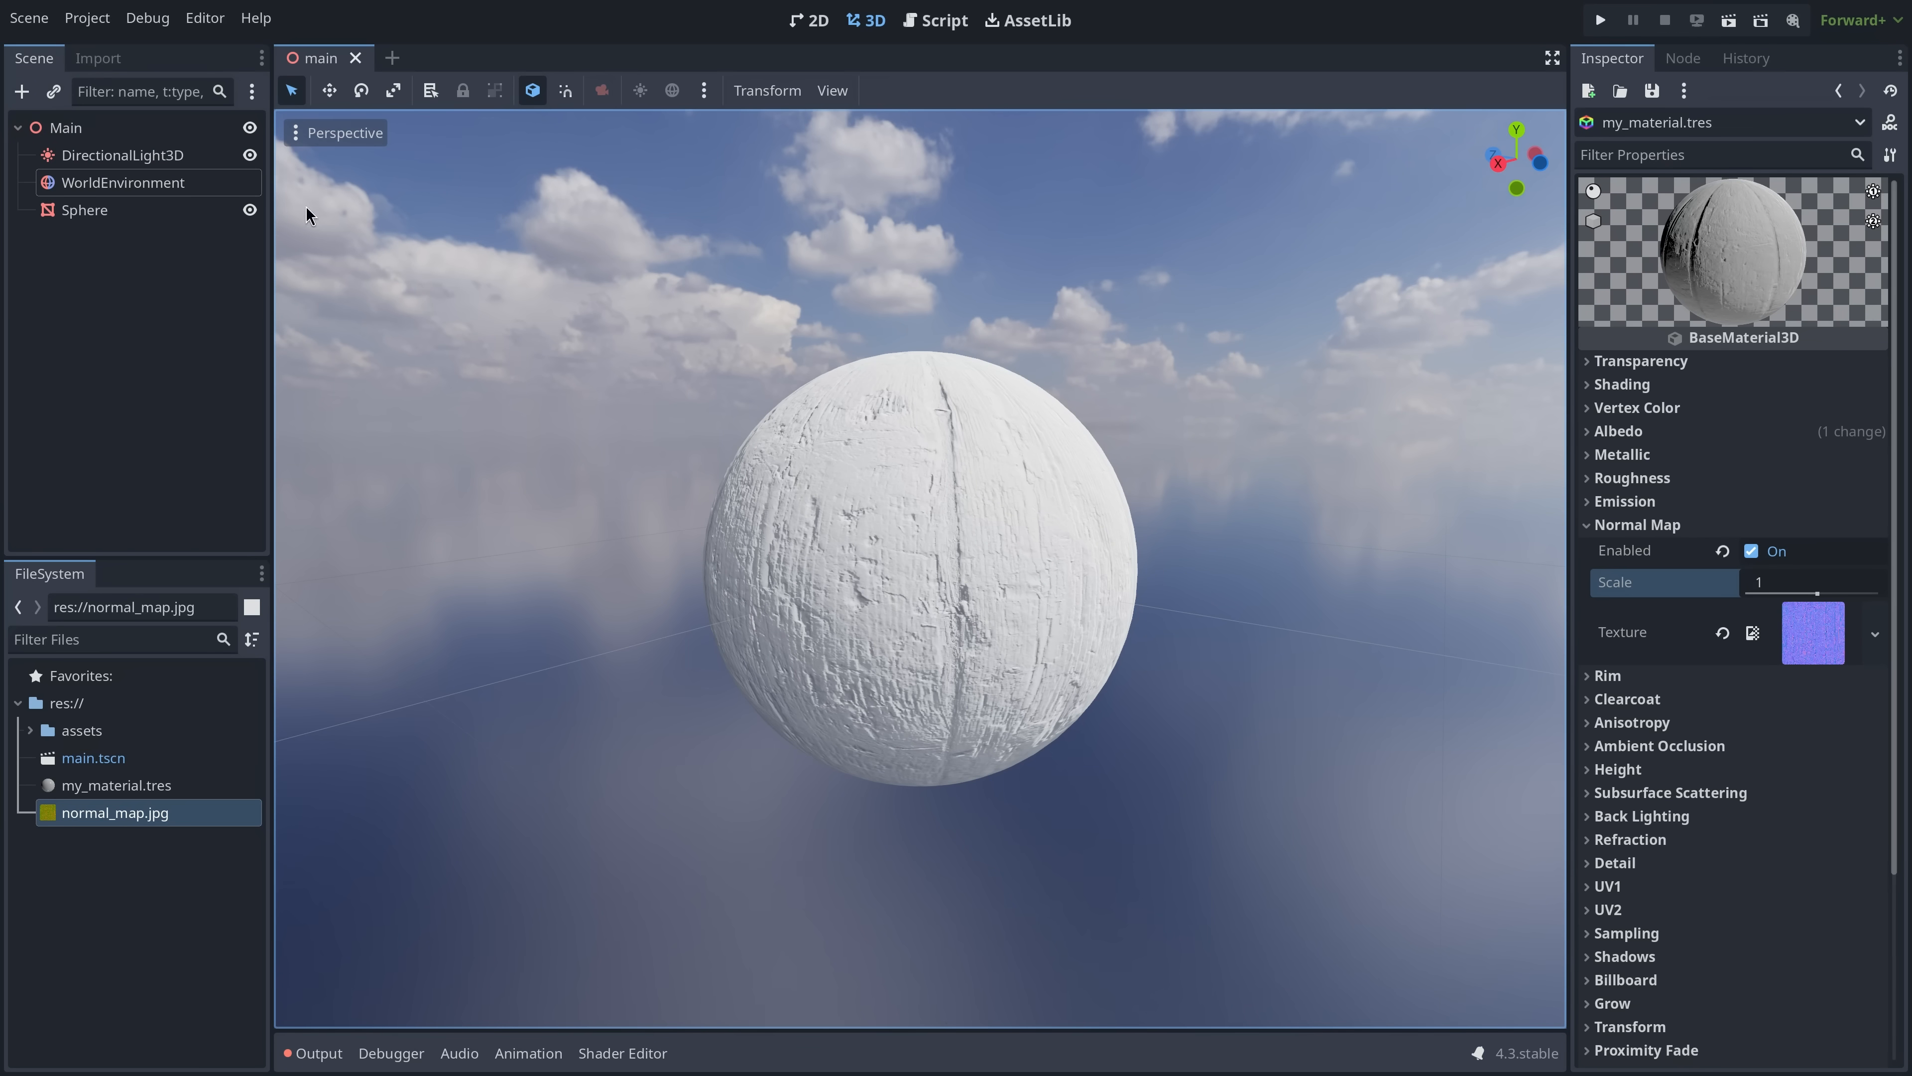
- Toggle the Normal Map Invert Y import option of normal_map.jpg and reimport the texture
{"action": "left_click", "coordinate": [105, 58]}
{"action": "scroll", "coordinate": [86, 317], "scroll_direction": "down", "scroll_amount": 5}
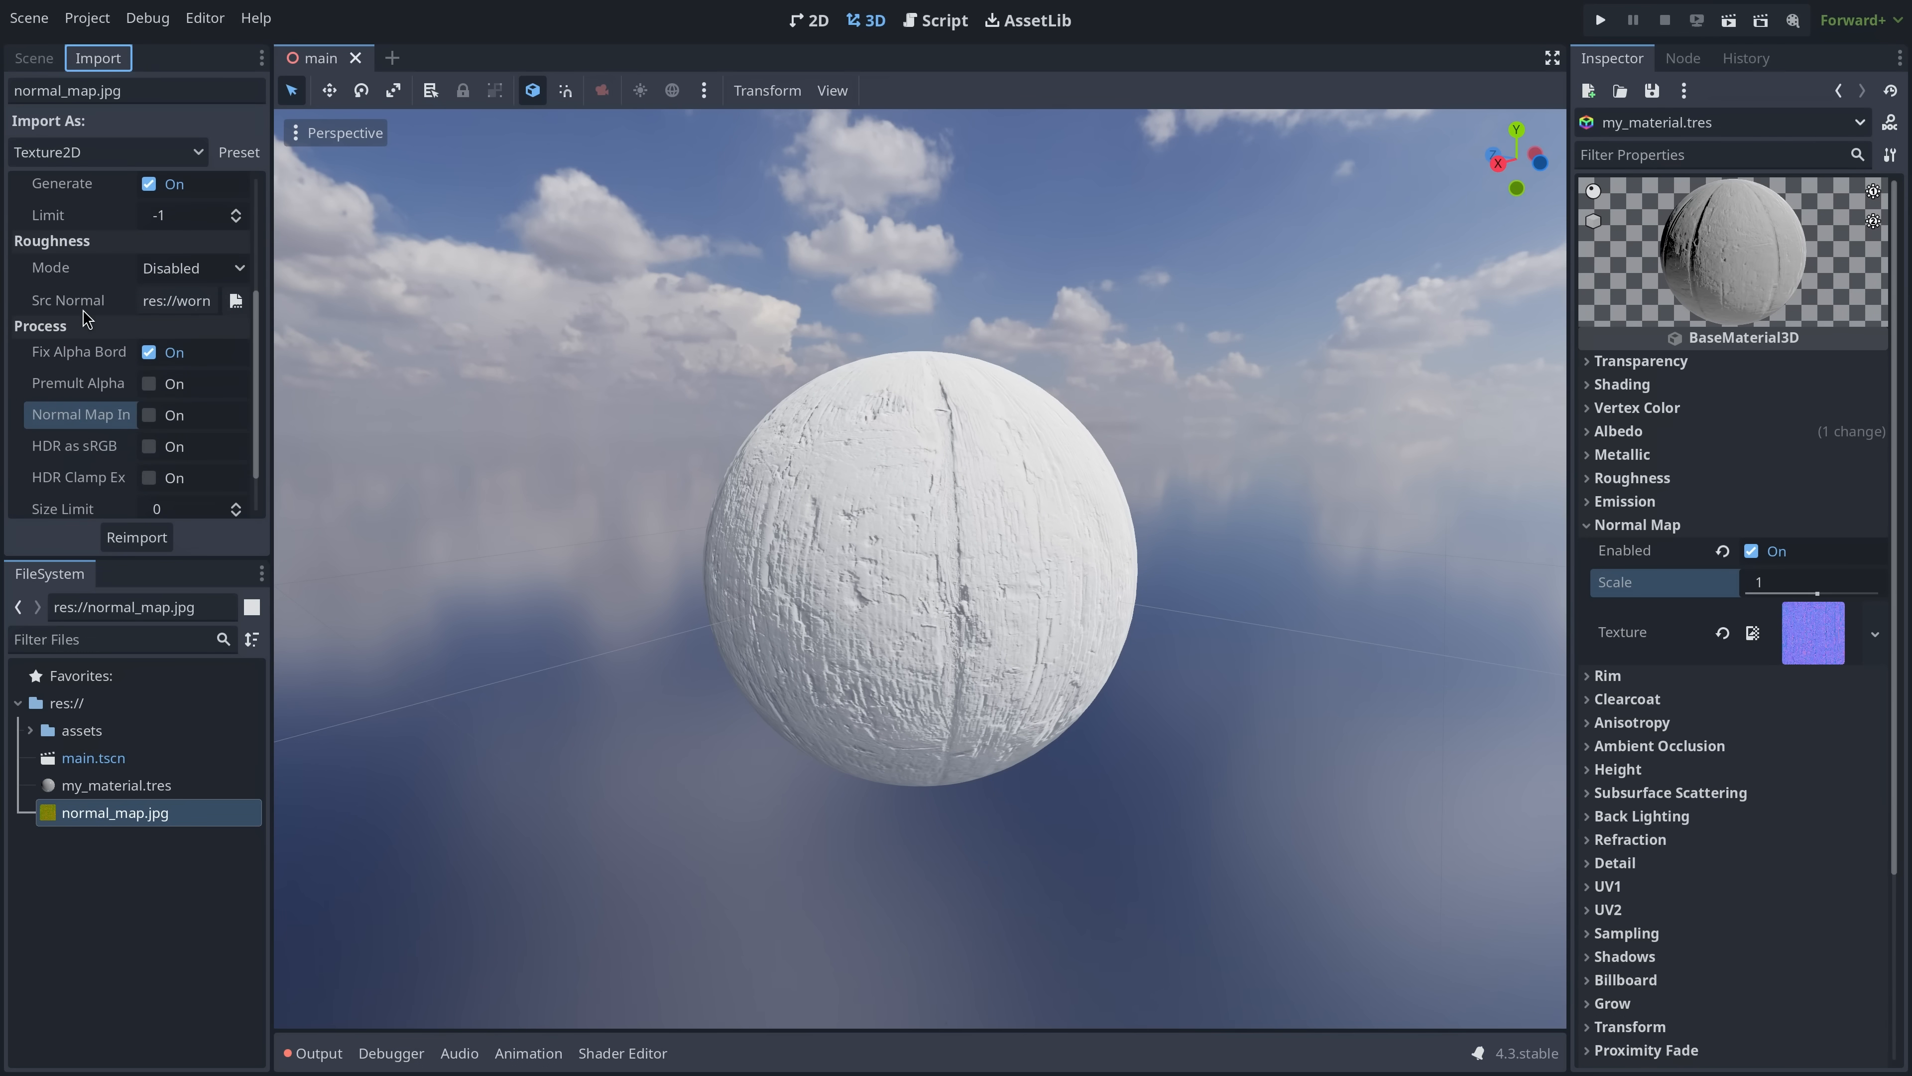
{"action": "left_click", "coordinate": [143, 381]}
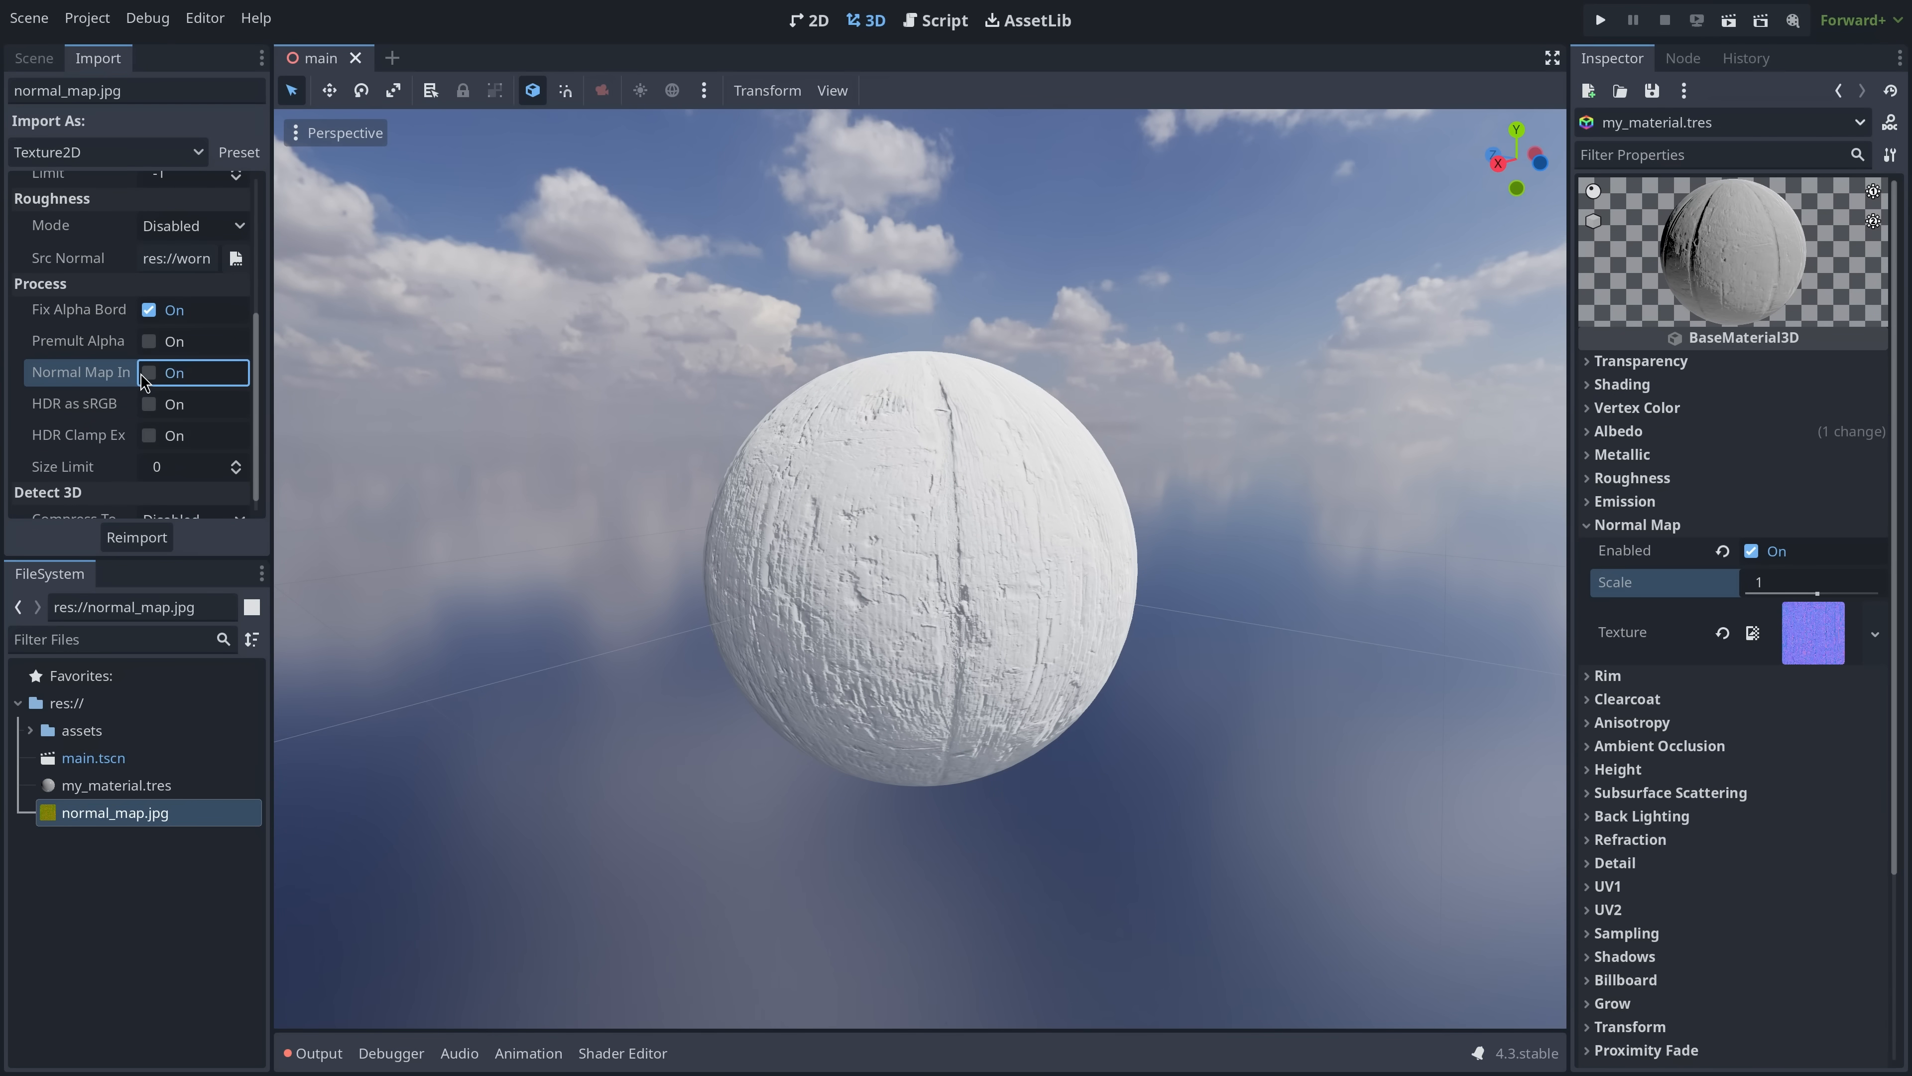
{"action": "left_click", "coordinate": [178, 540]}
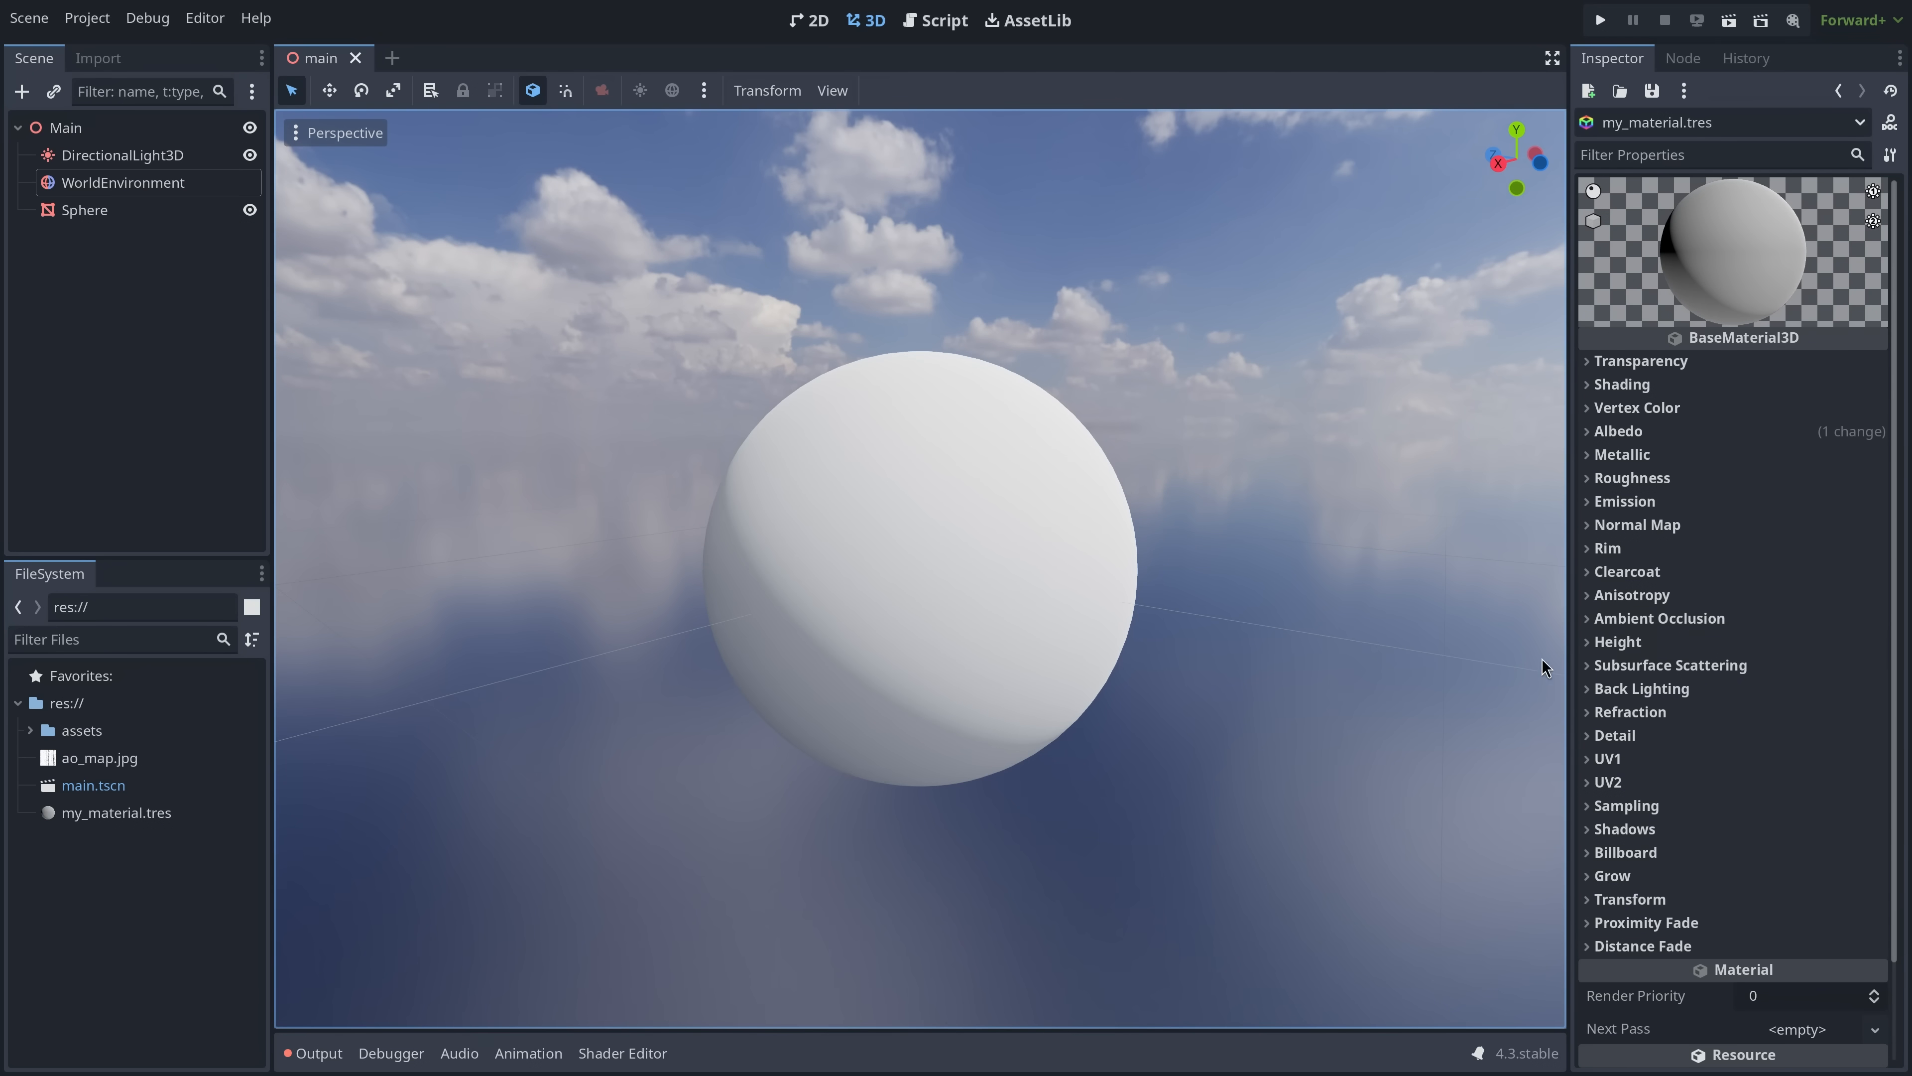
- Enable ambient occlusion on my_material.tres and assign ao_map.jpg as its texture
{"action": "left_click", "coordinate": [1660, 618]}
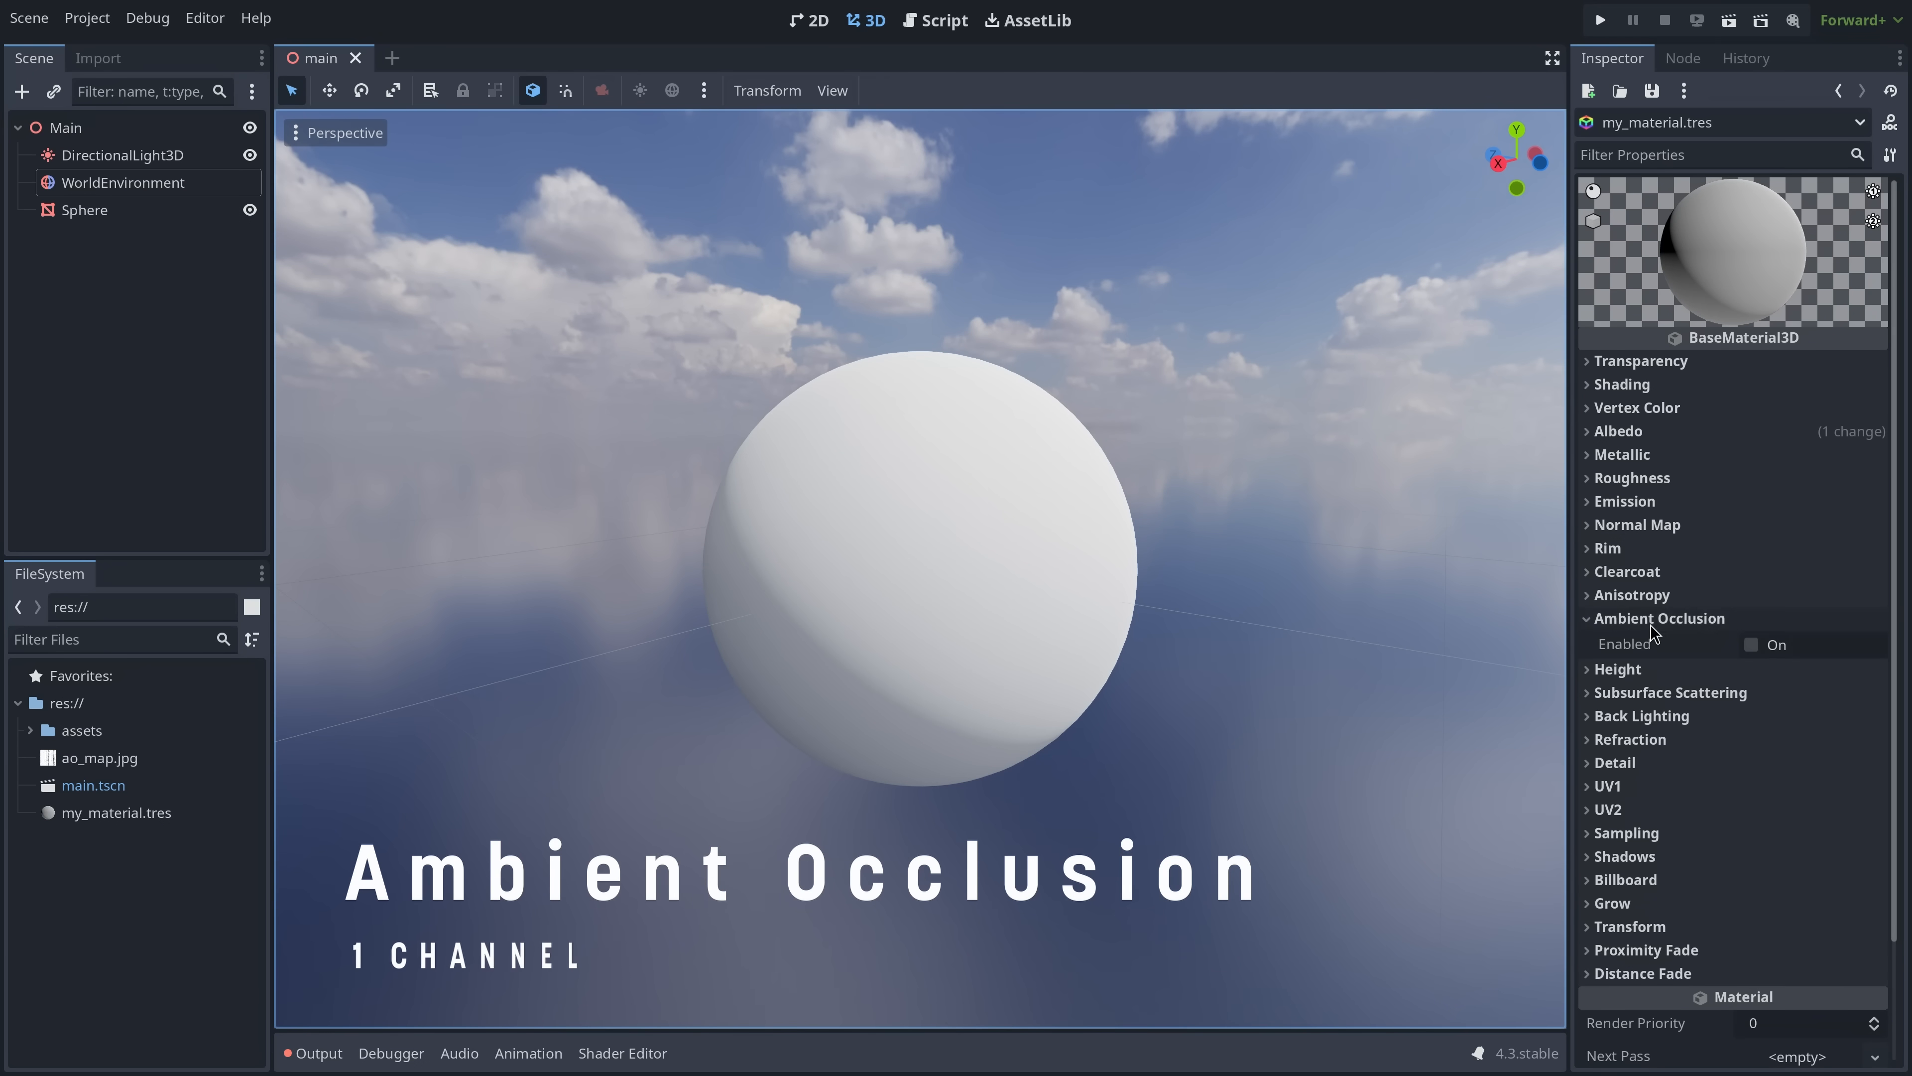
{"action": "left_click", "coordinate": [1752, 645]}
{"action": "left_click_drag", "start_coordinate": [94, 759], "coordinate": [1759, 726]}
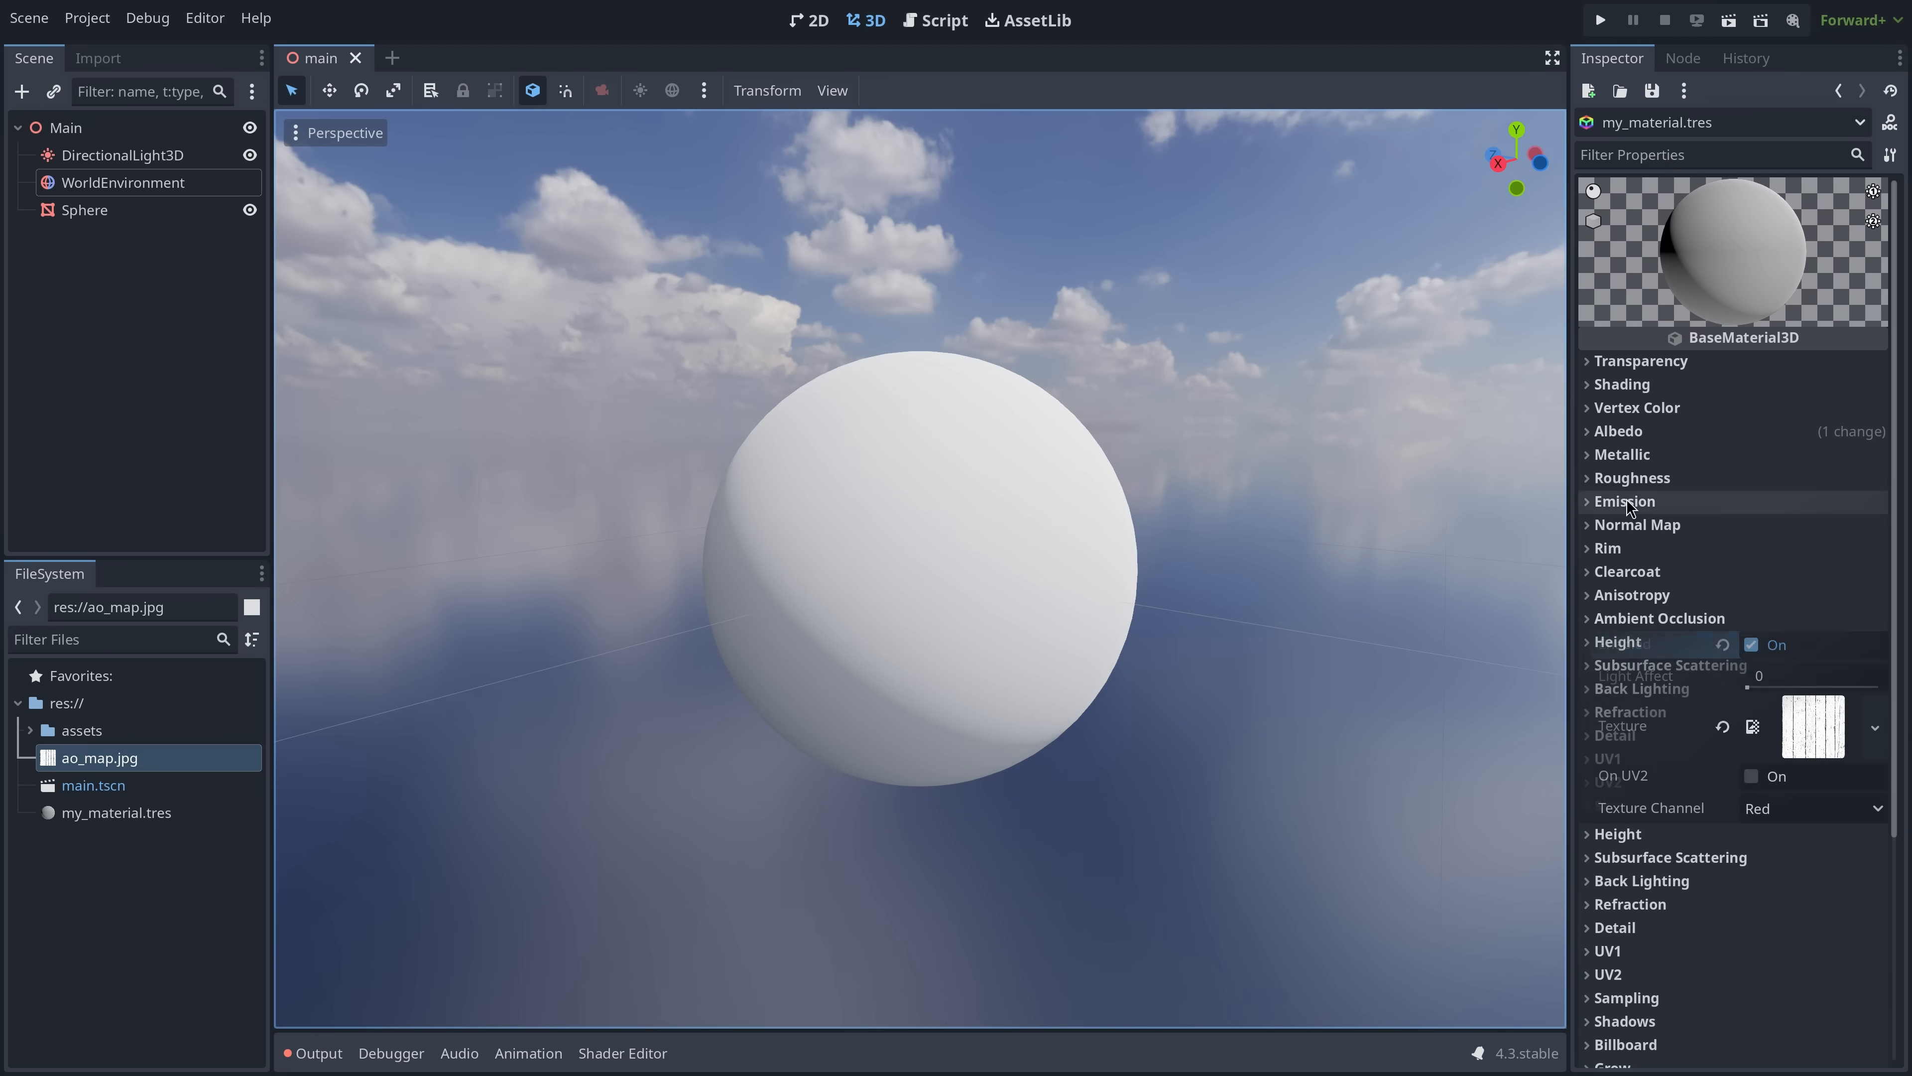
- Enable emission on my_material.tres and adjust the emission colour and strength
{"action": "left_click", "coordinate": [1627, 500]}
{"action": "left_click", "coordinate": [1752, 527]}
{"action": "left_click", "coordinate": [1761, 565]}
{"action": "left_click_drag", "start_coordinate": [1686, 392], "coordinate": [1772, 393]}
{"action": "left_click", "coordinate": [1758, 603]}
{"action": "mouse_move", "coordinate": [1758, 602]}
{"action": "left_mouse_down"}
{"action": "mouse_move", "coordinate": [1820, 609]}
{"action": "mouse_move", "coordinate": [1761, 606]}
{"action": "left_mouse_up"}
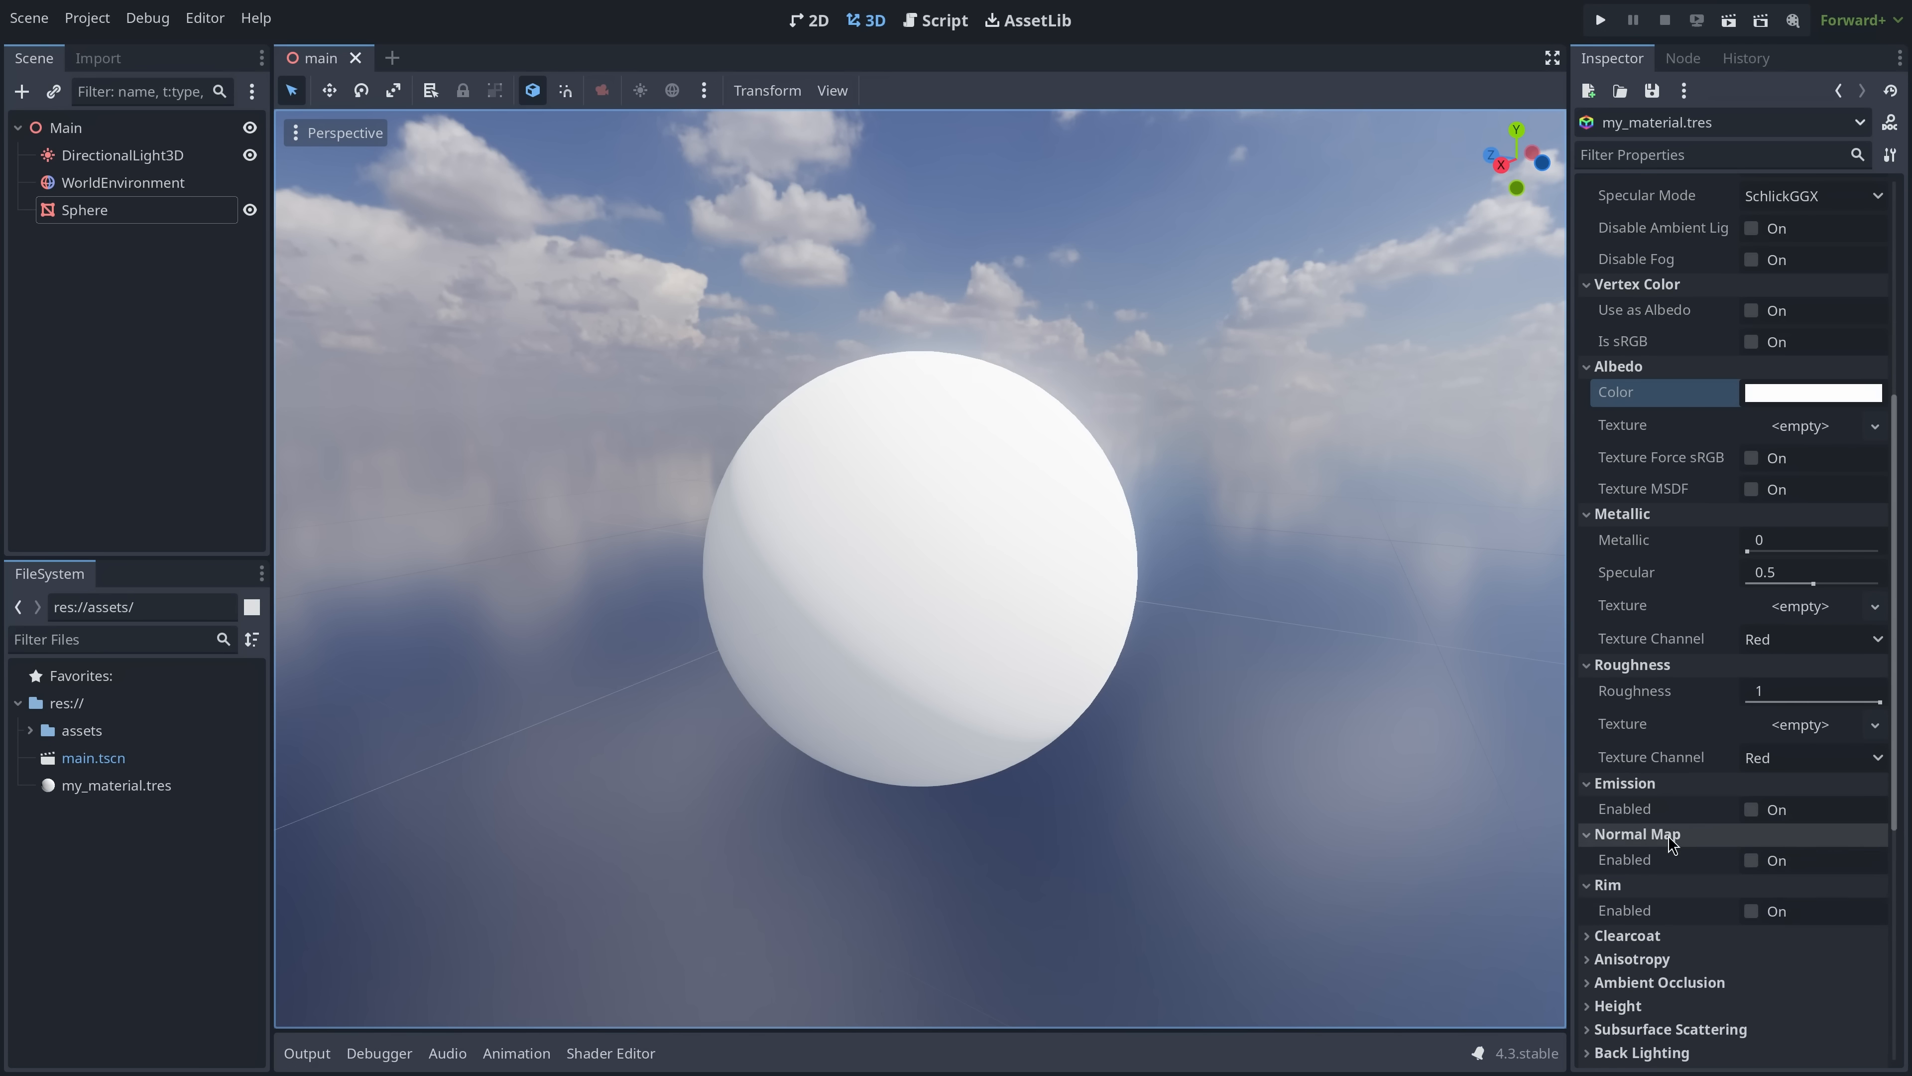
- Examine the Clearcoat, Anisotropy, Ambient Occlusion, Height, Subsurface Scattering and Back Lighting properties of my_material.tres
{"action": "left_click", "coordinate": [1668, 935]}
{"action": "left_click", "coordinate": [1672, 985]}
{"action": "left_click", "coordinate": [1656, 1032]}
{"action": "scroll", "coordinate": [1645, 839], "scroll_direction": "down", "scroll_amount": 3}
{"action": "scroll", "coordinate": [1644, 838], "scroll_direction": "down", "scroll_amount": 3}
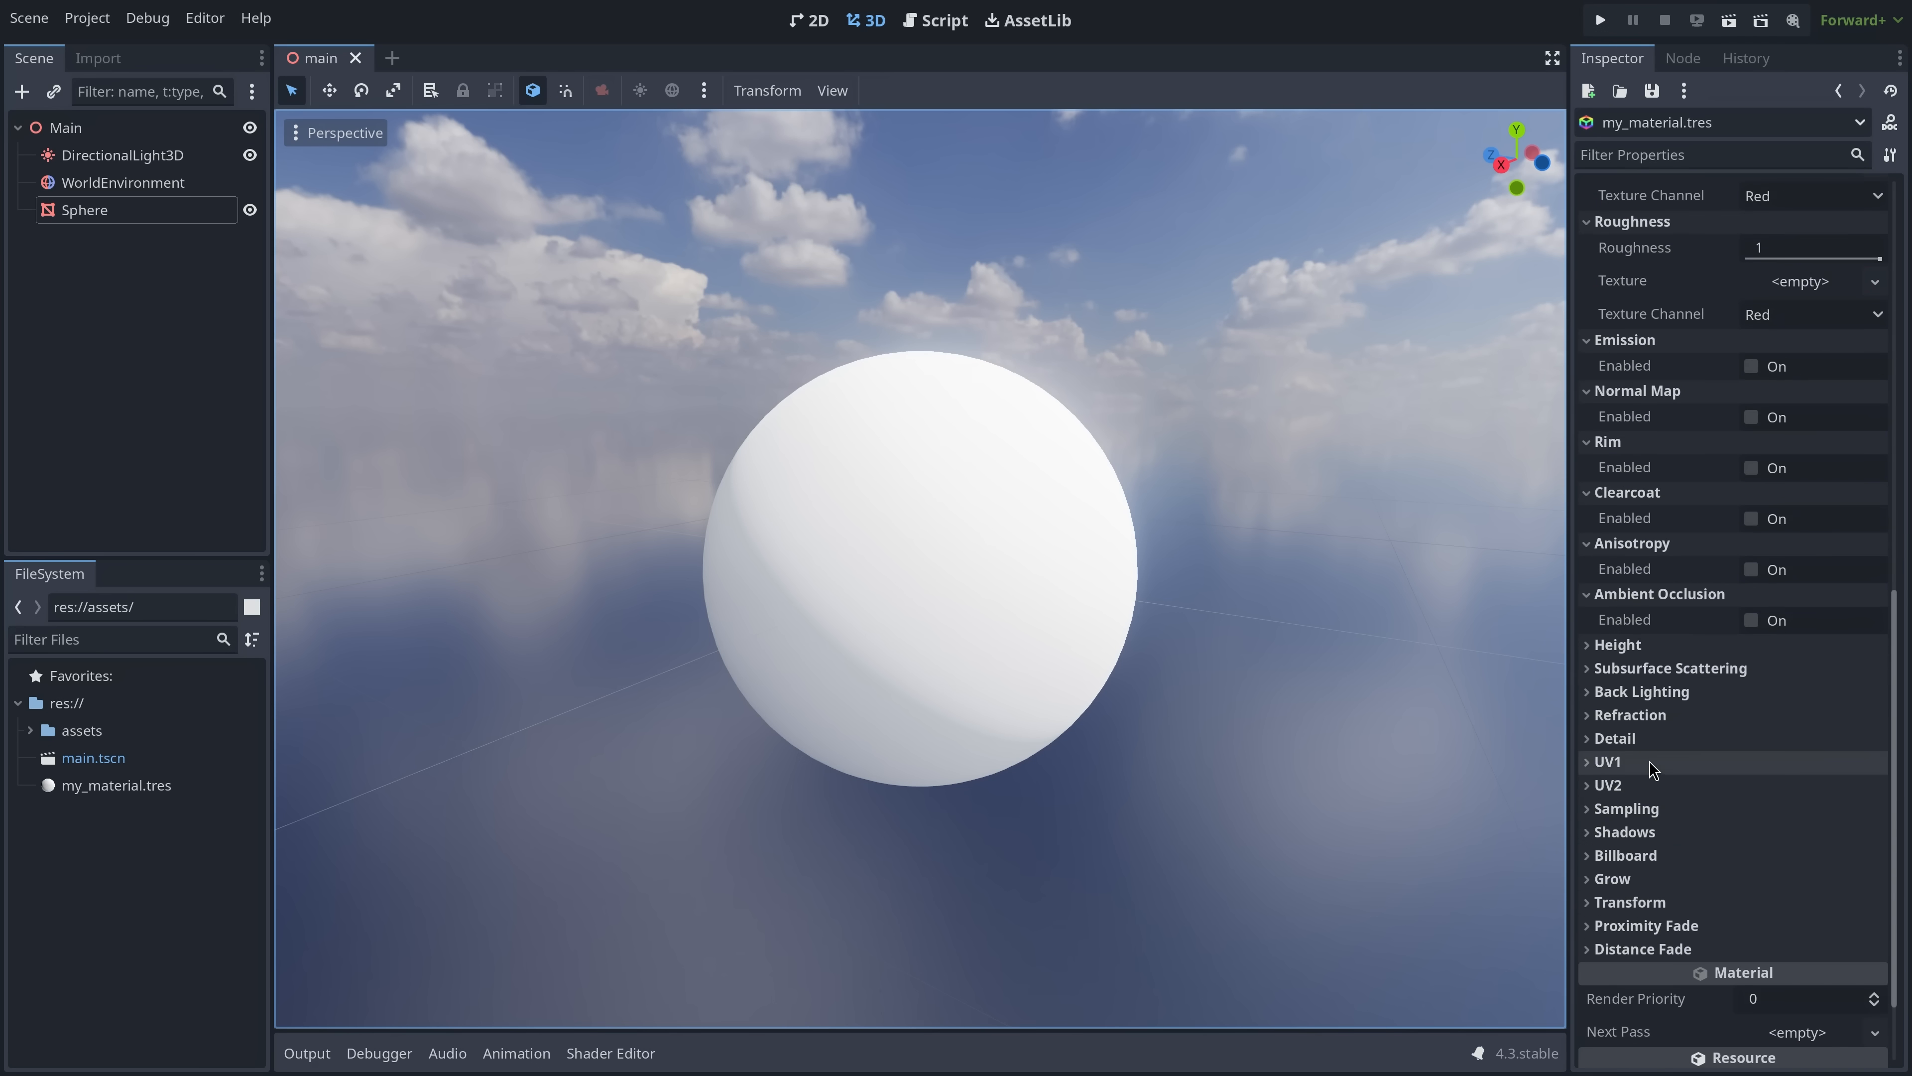
{"action": "left_click", "coordinate": [1652, 644]}
{"action": "left_click", "coordinate": [1661, 696]}
{"action": "left_click", "coordinate": [1656, 745]}
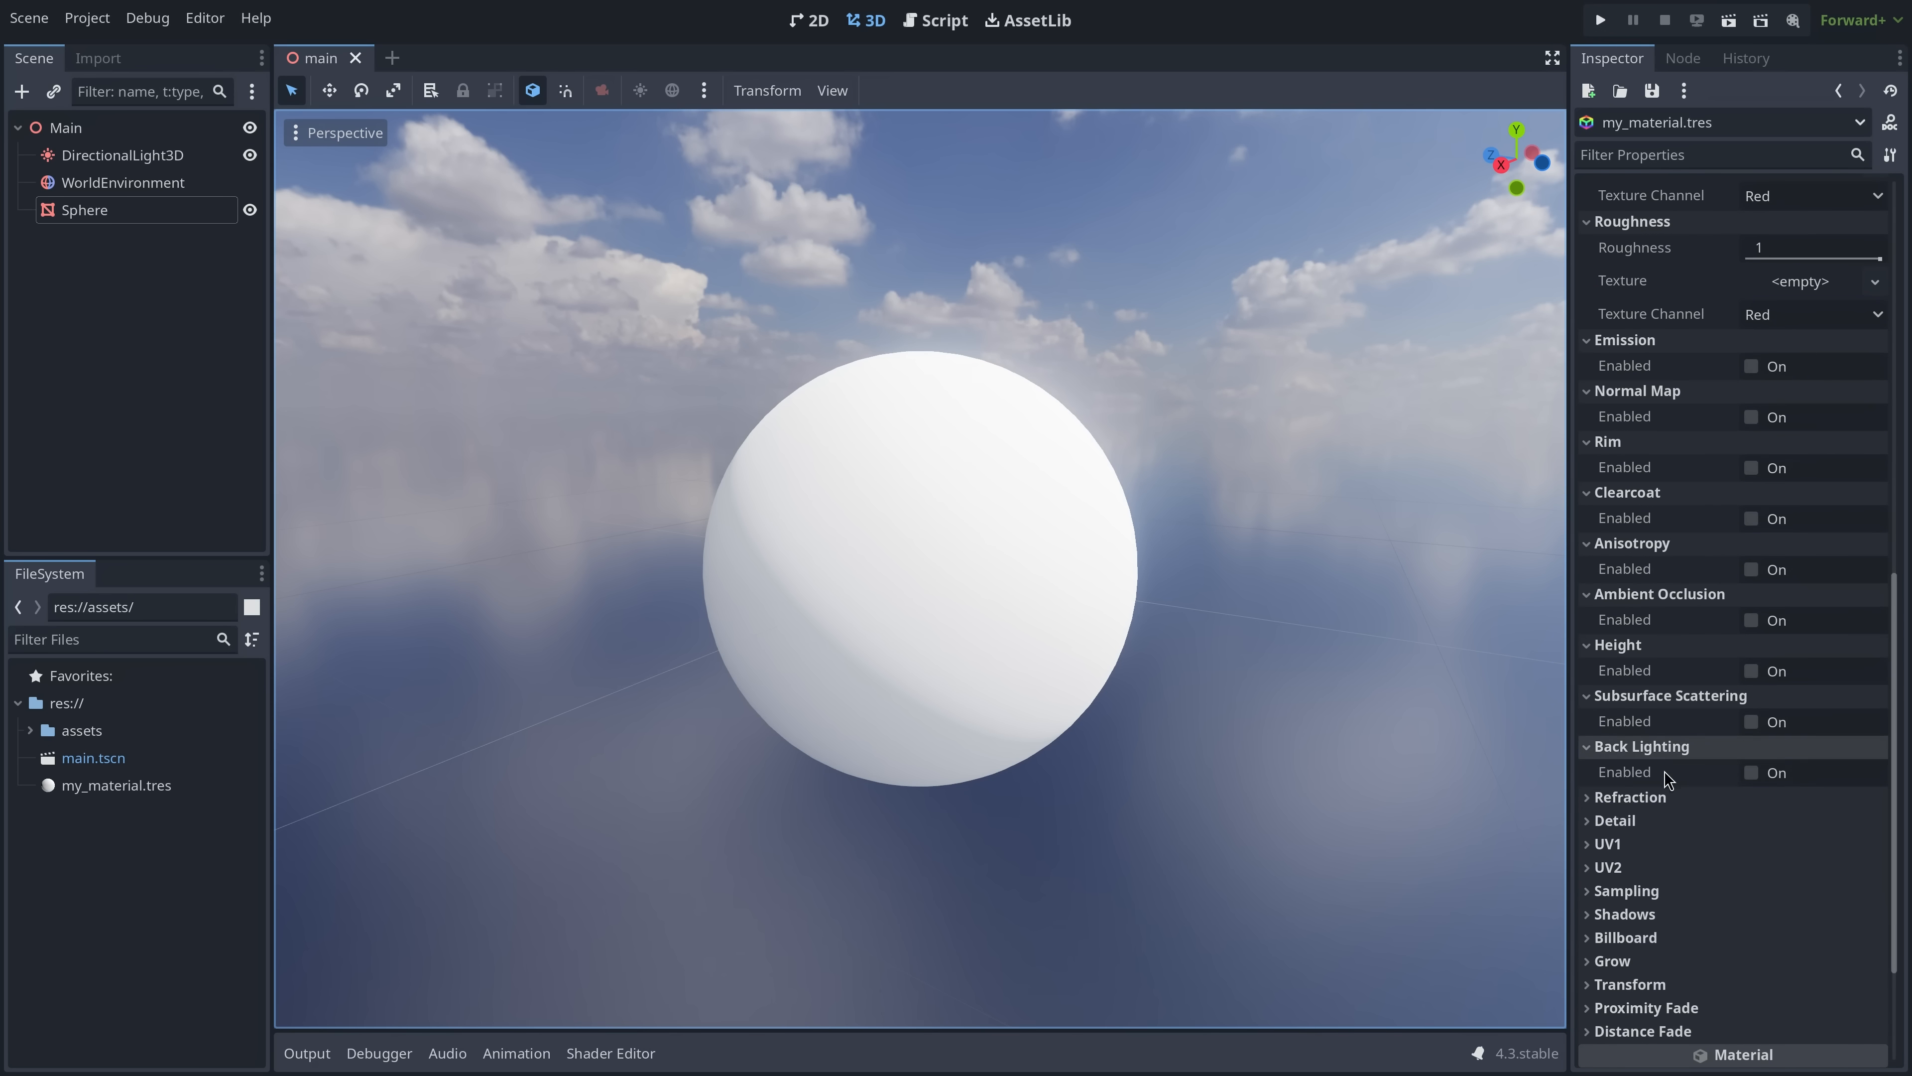
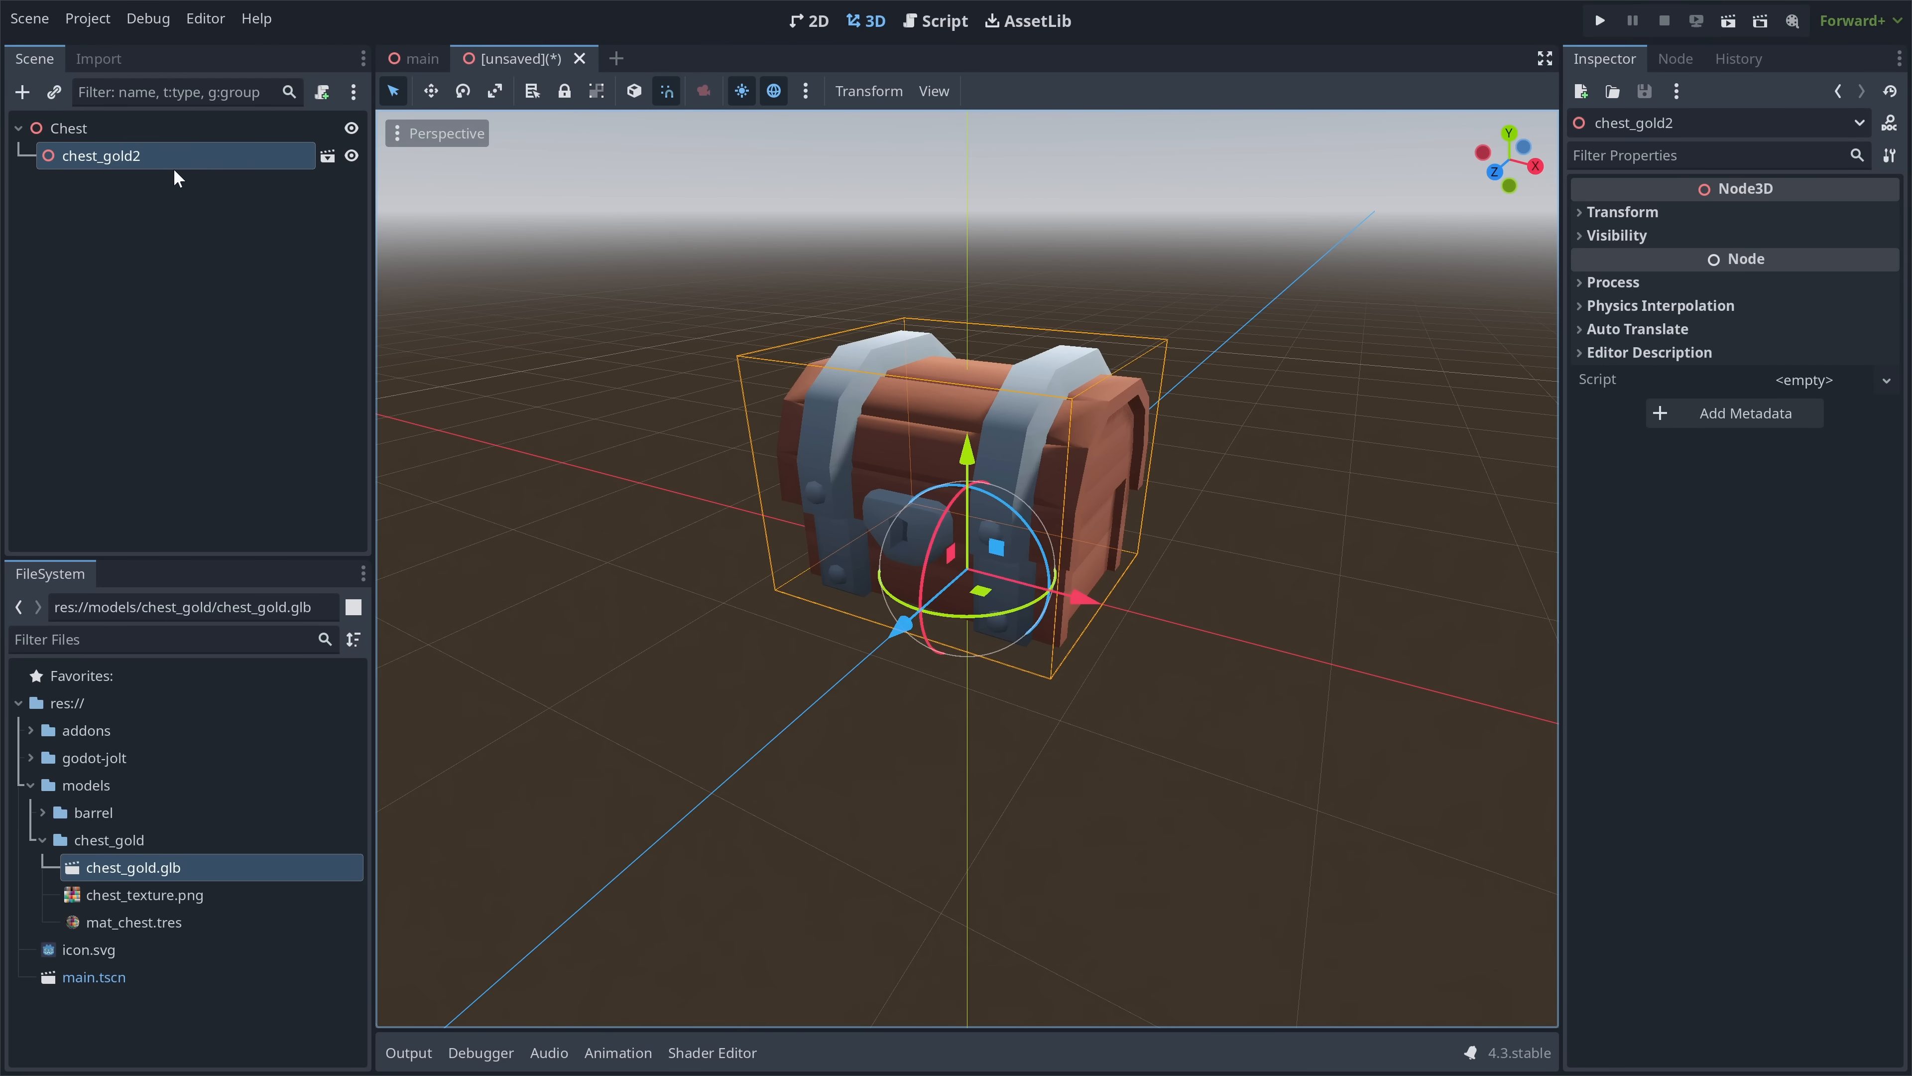
- Enable Editable Children on the chest_gold2 instance in the Chest scene
{"action": "left_click", "coordinate": [238, 223]}
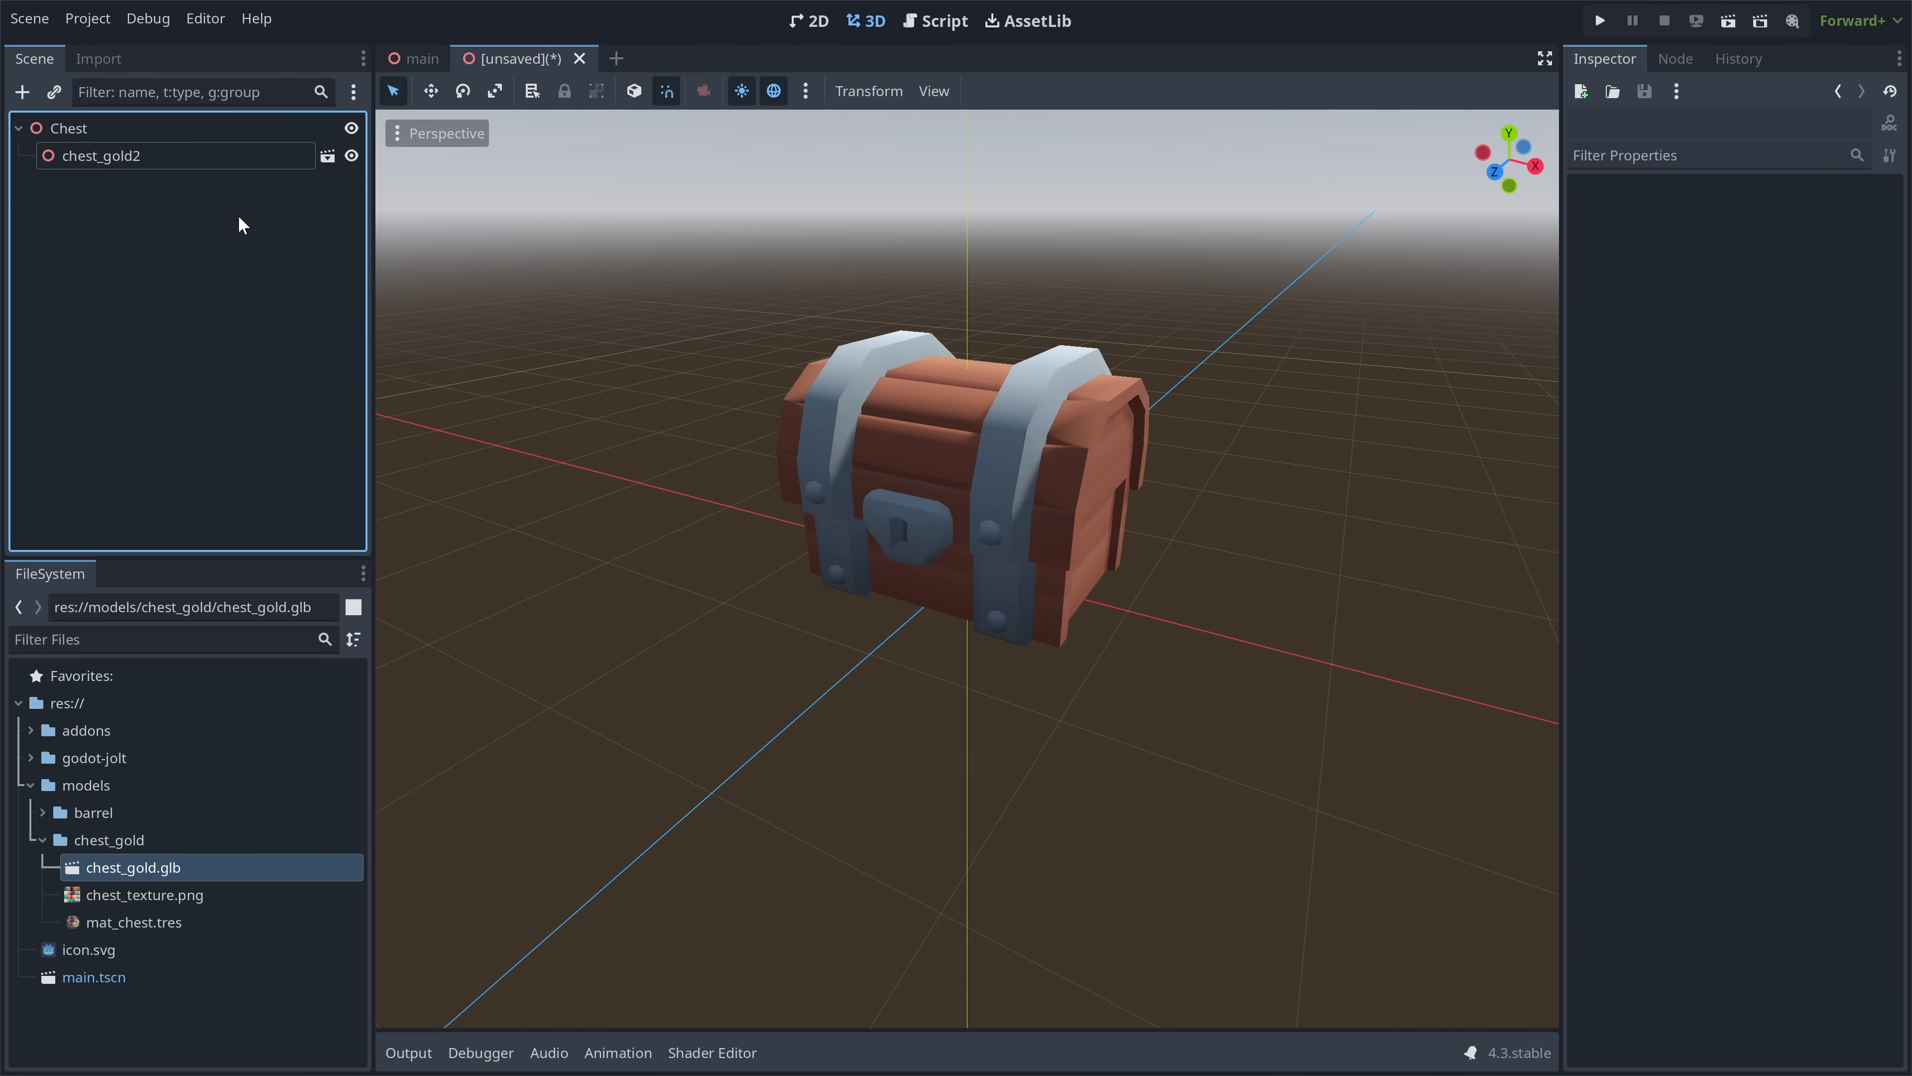
{"action": "left_click", "coordinate": [178, 157]}
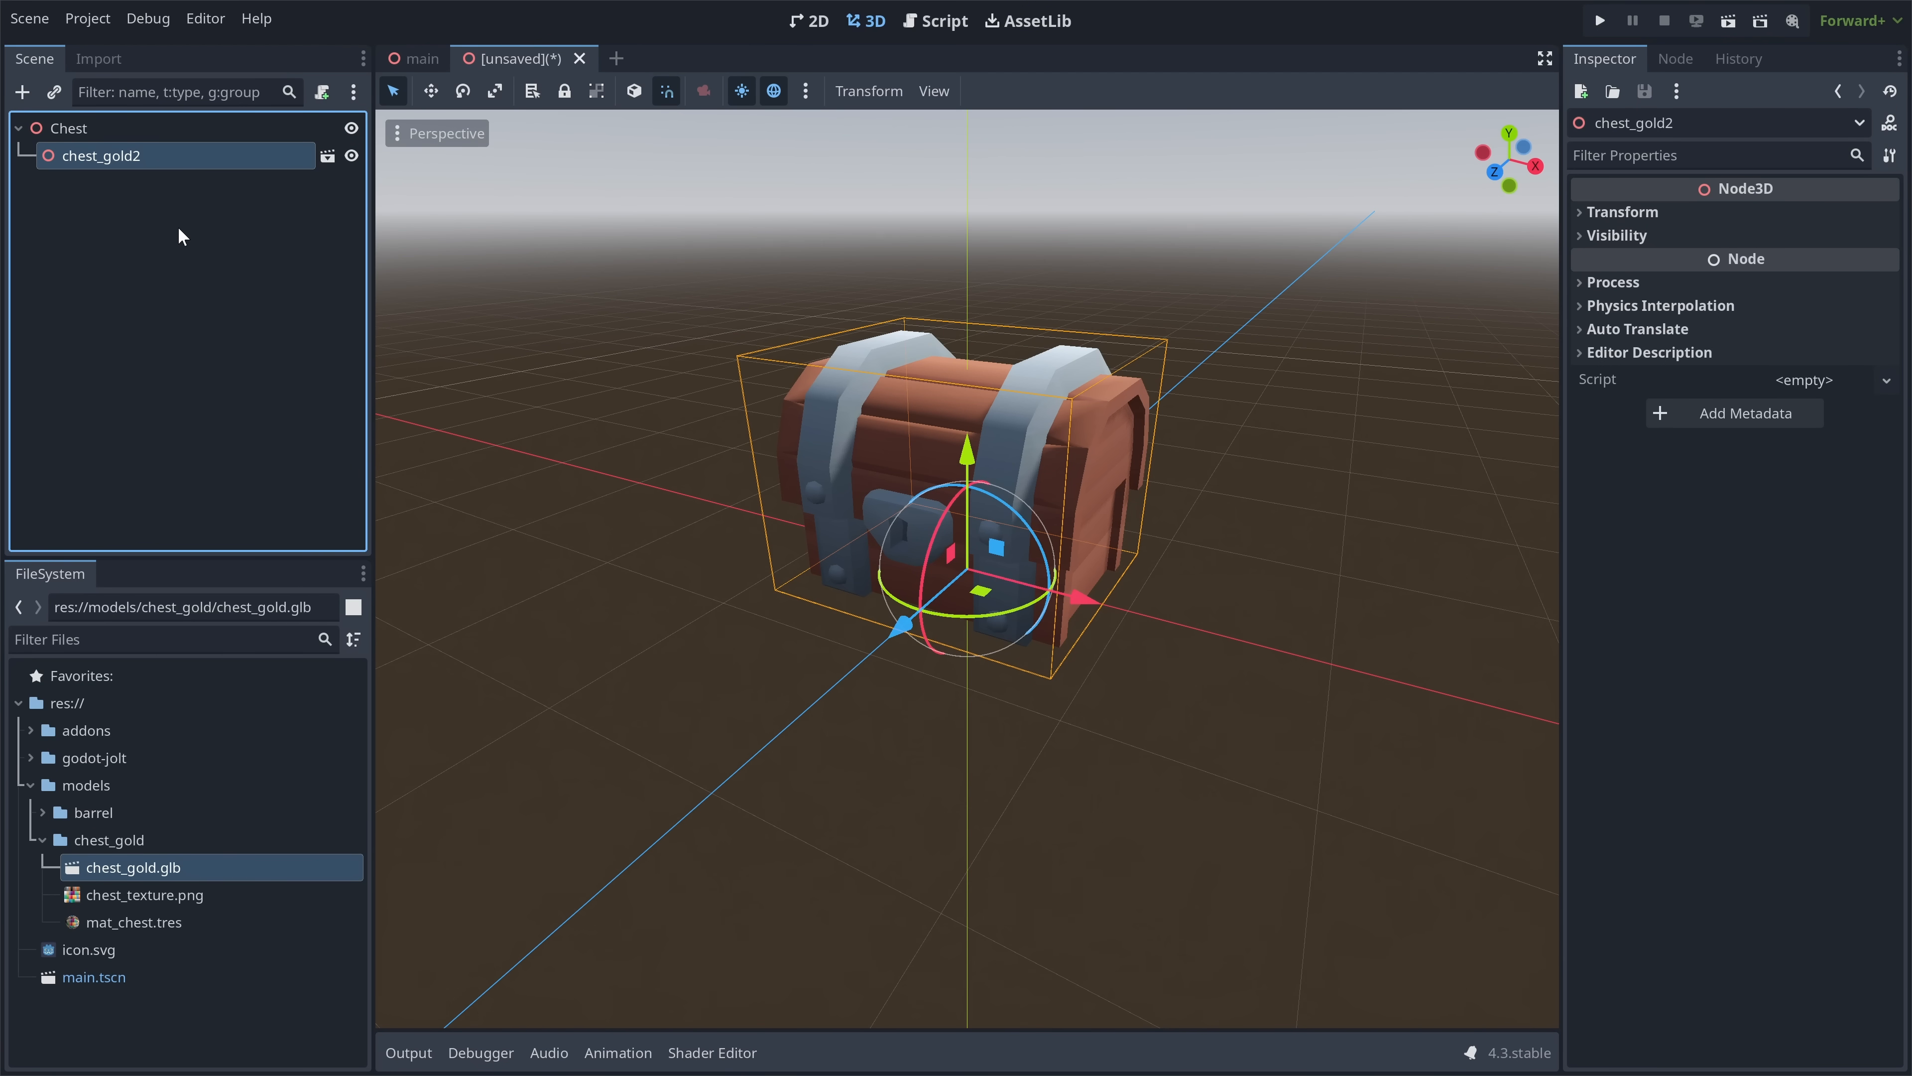
{"action": "right_click", "coordinate": [164, 159]}
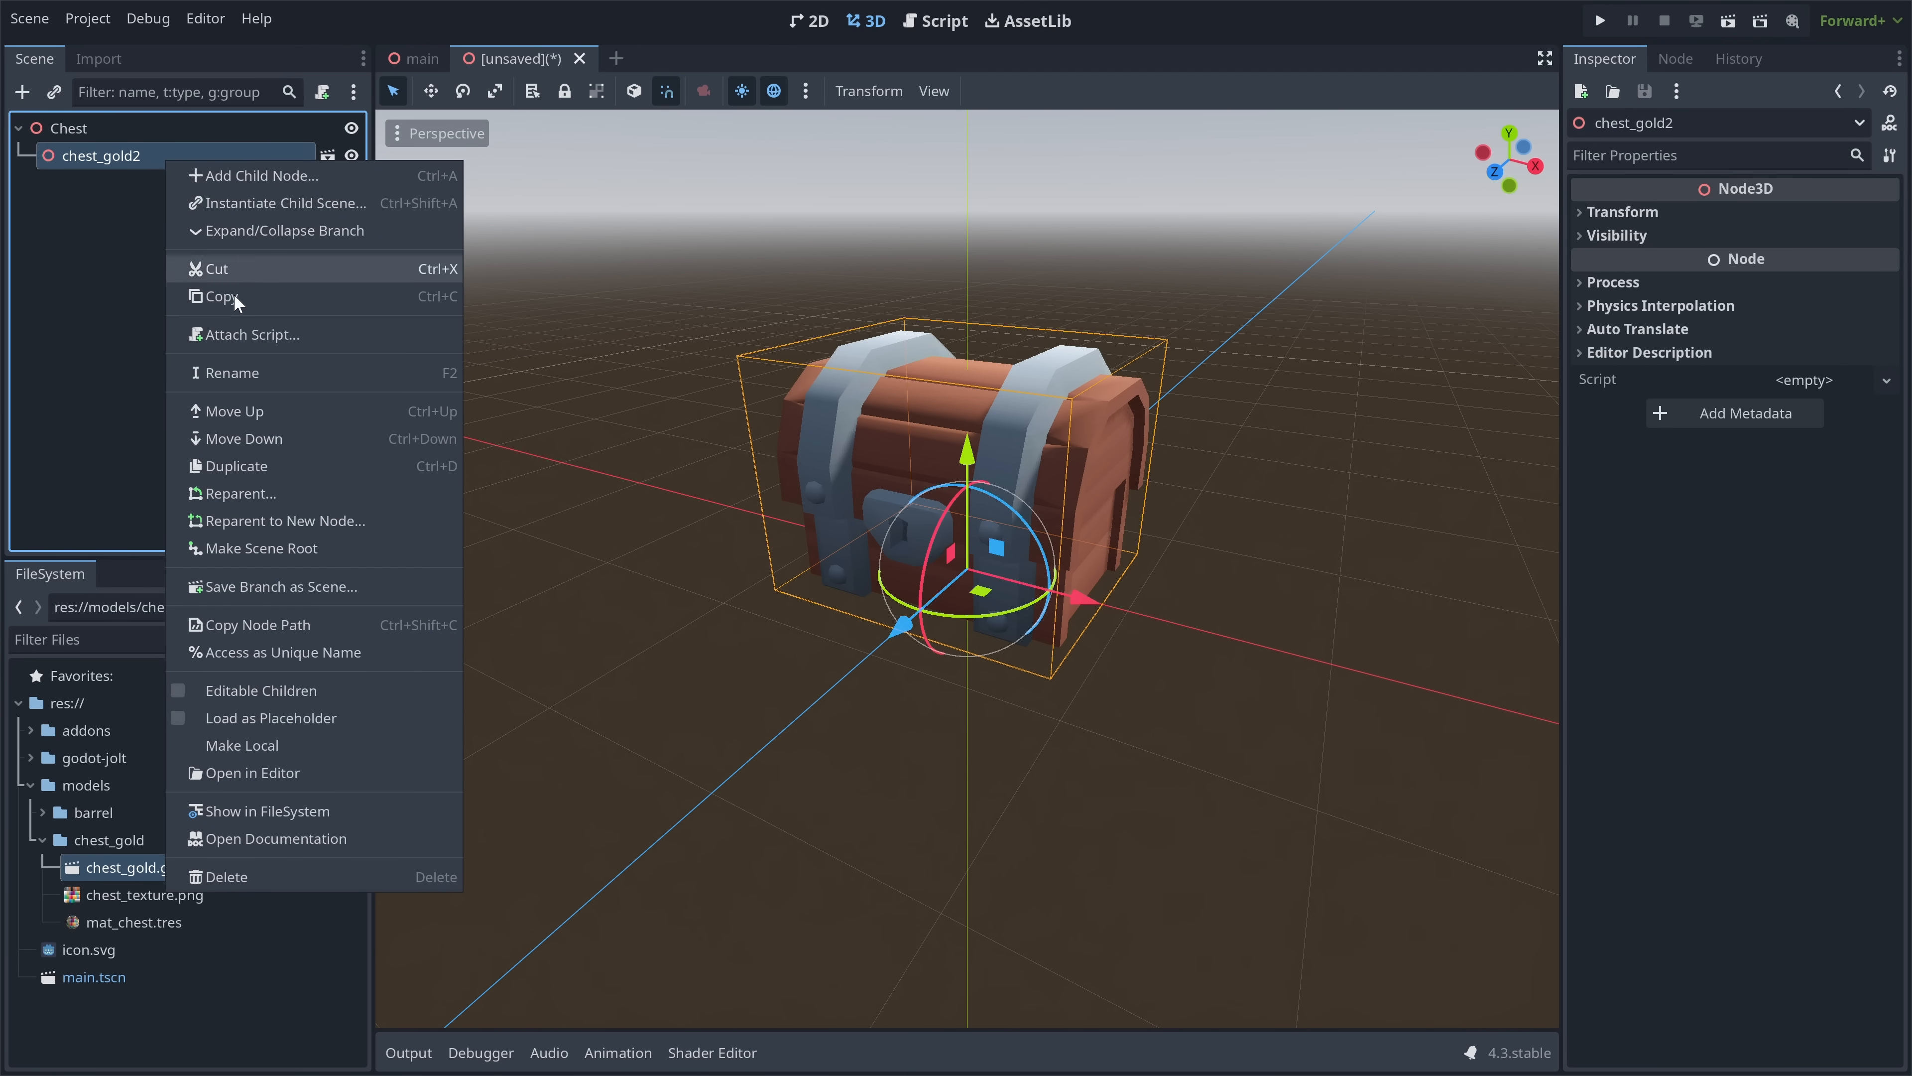
{"action": "left_click", "coordinate": [231, 693]}
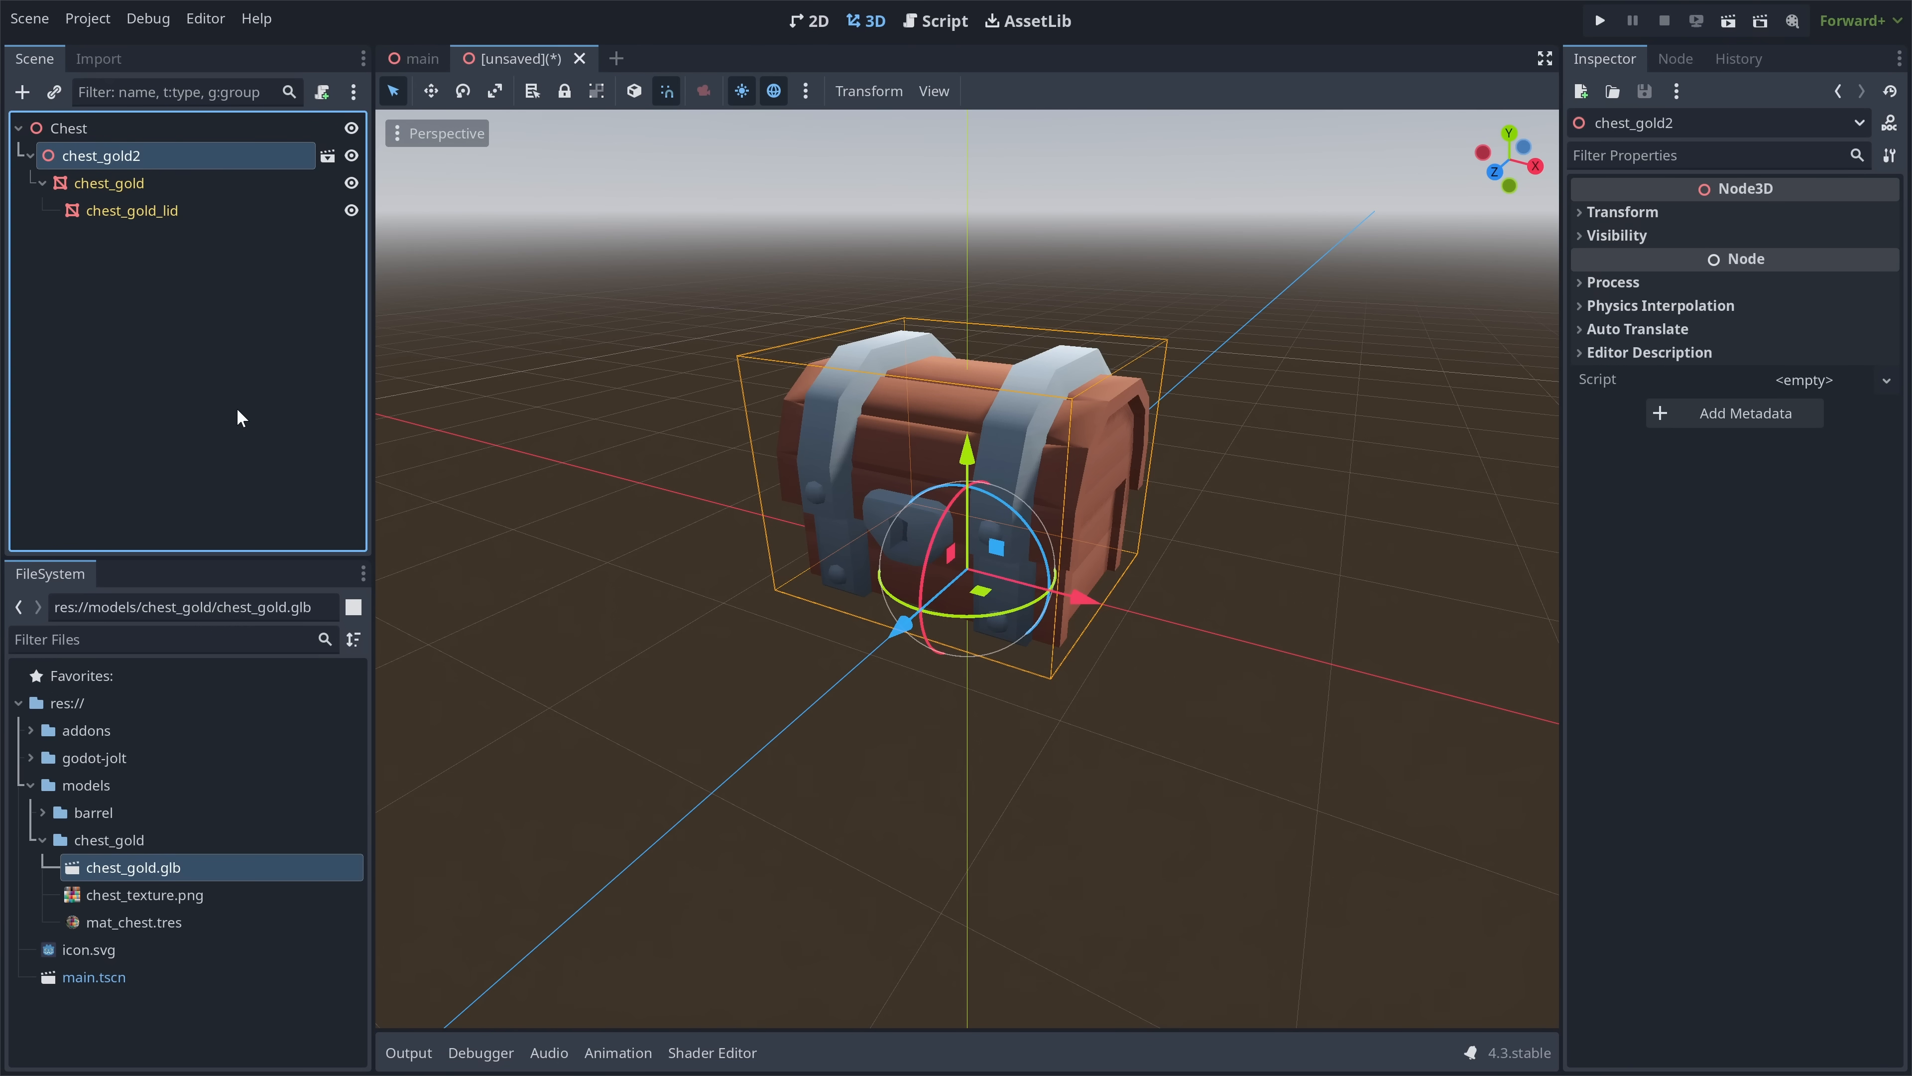
- Rotate the chest_gold_lid node about its X axis to swing the chest's lid
{"action": "left_click", "coordinate": [142, 211]}
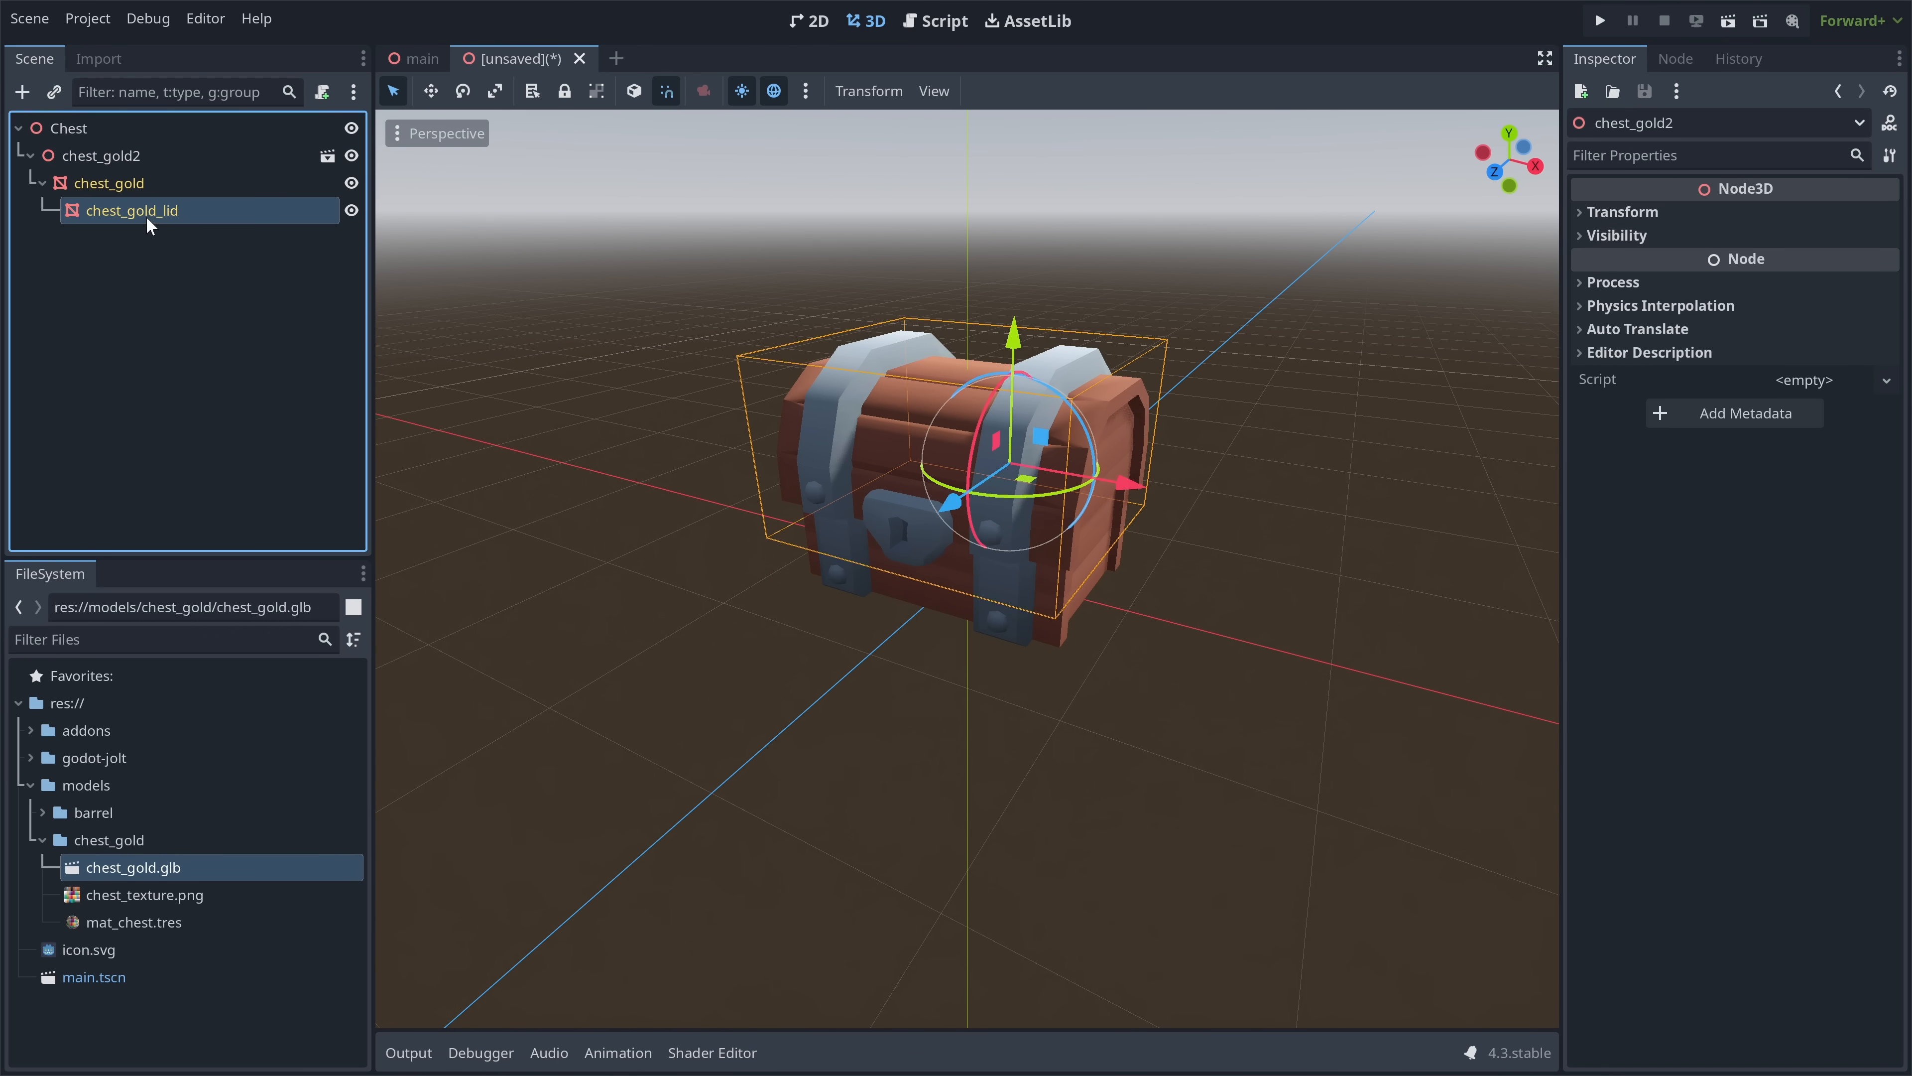
{"action": "left_click_drag", "start_coordinate": [979, 520], "coordinate": [1137, 194]}
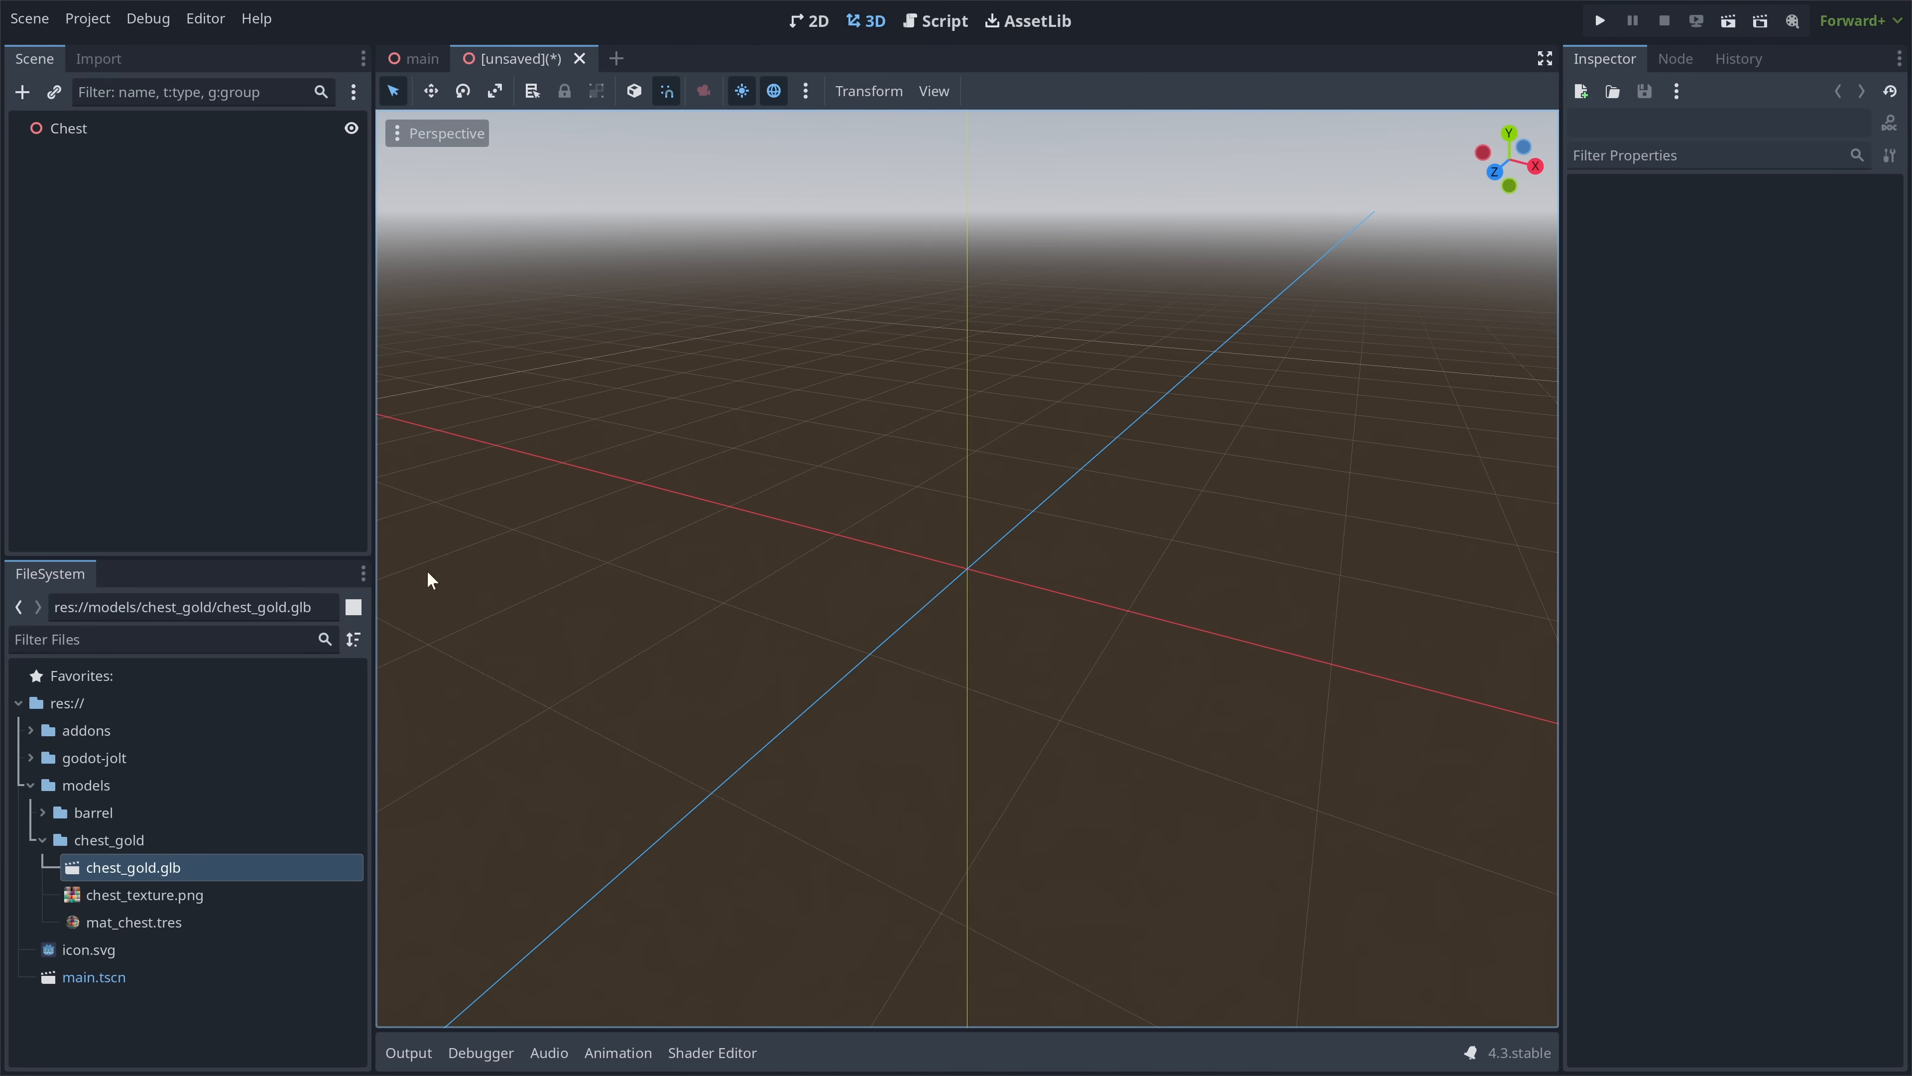
- Instance chest_gold.glb under the Chest root node and make the instance local
{"action": "left_click_drag", "start_coordinate": [143, 864], "coordinate": [188, 166]}
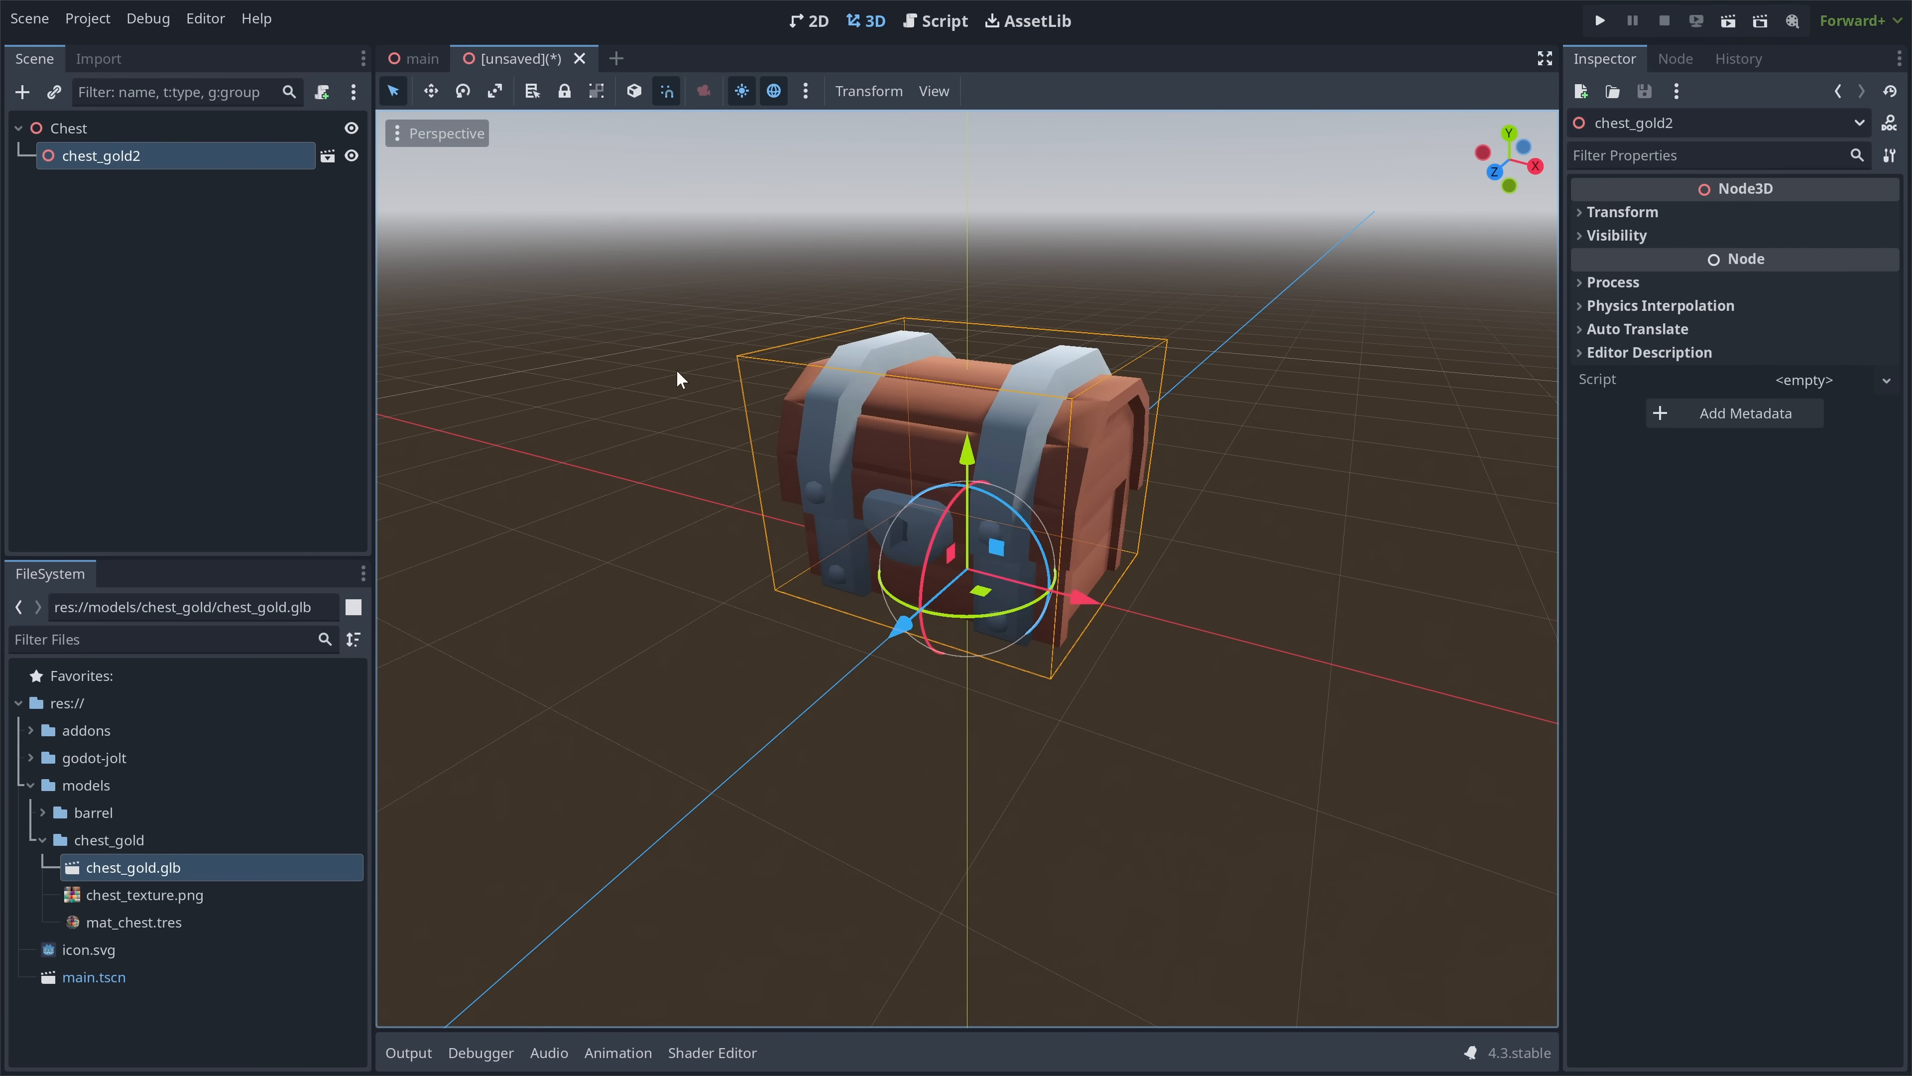
{"action": "right_click", "coordinate": [192, 162]}
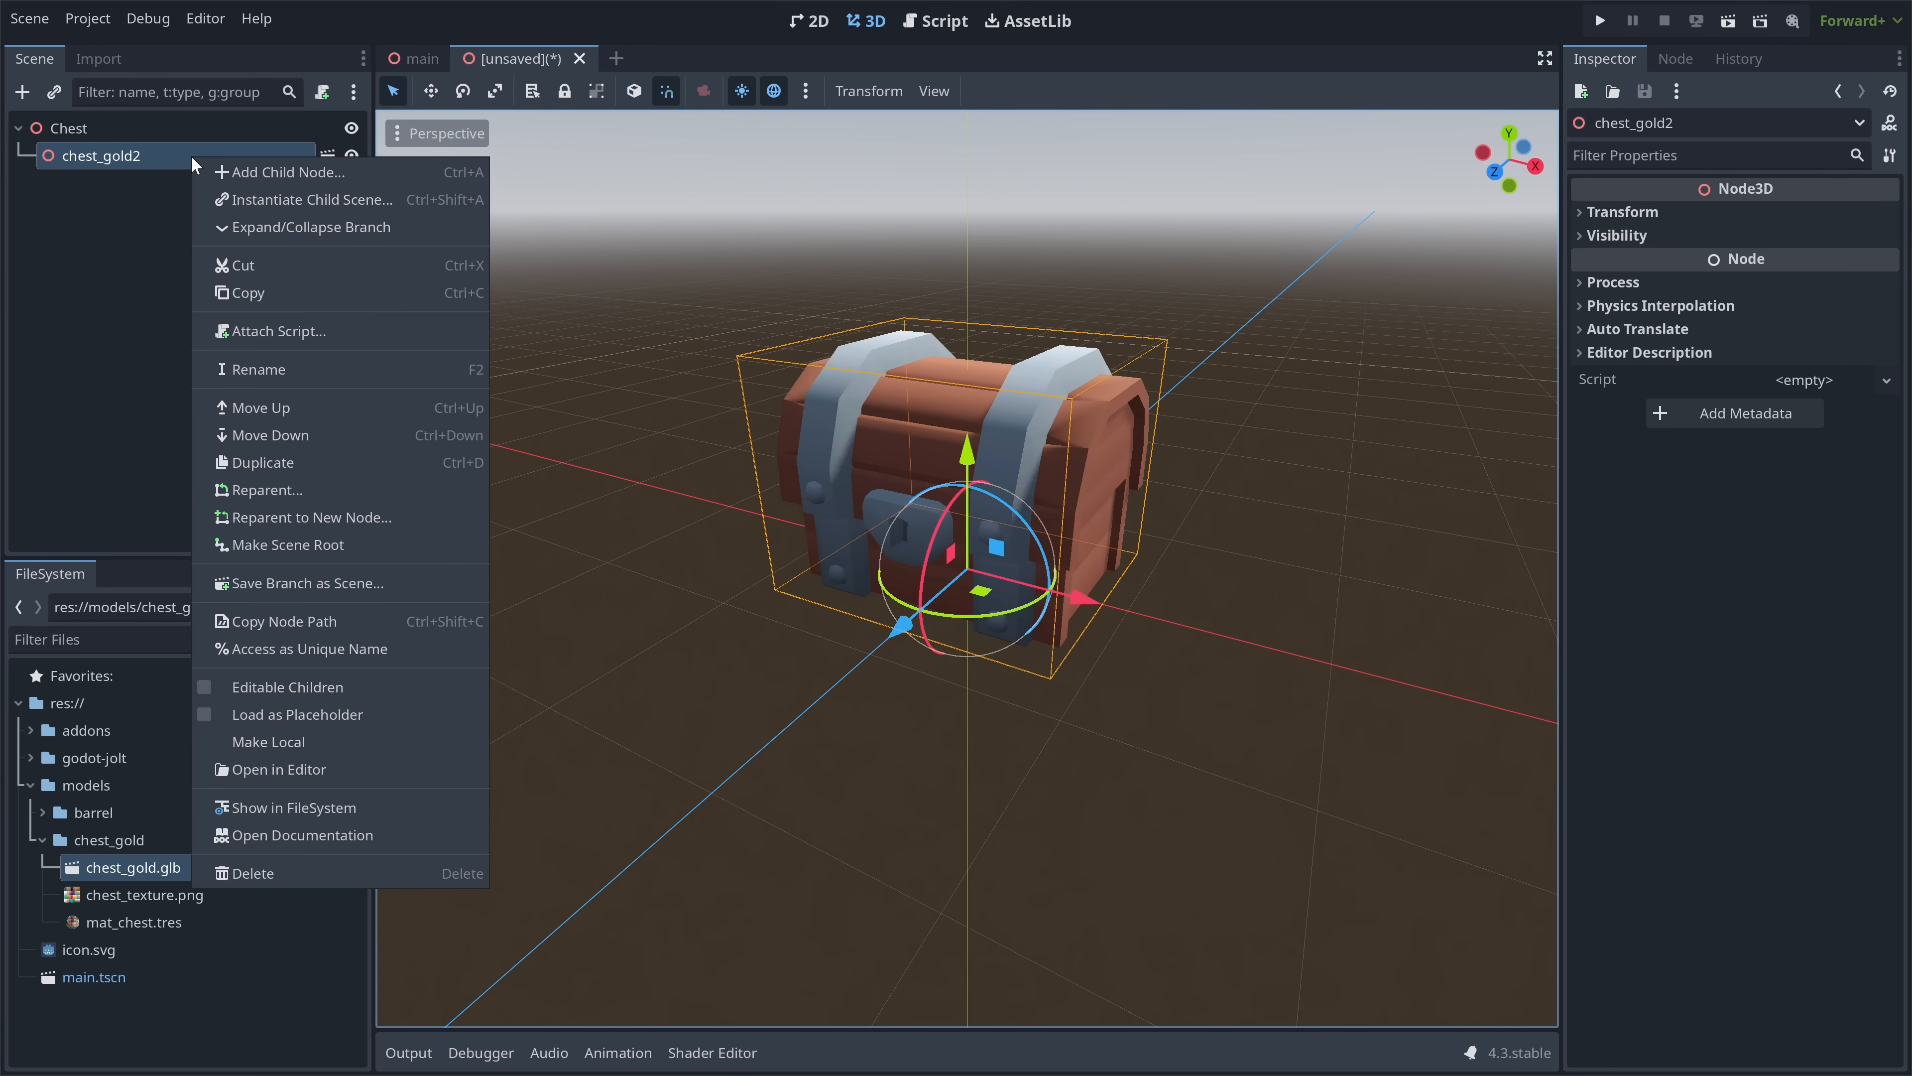
{"action": "left_click", "coordinate": [352, 739]}
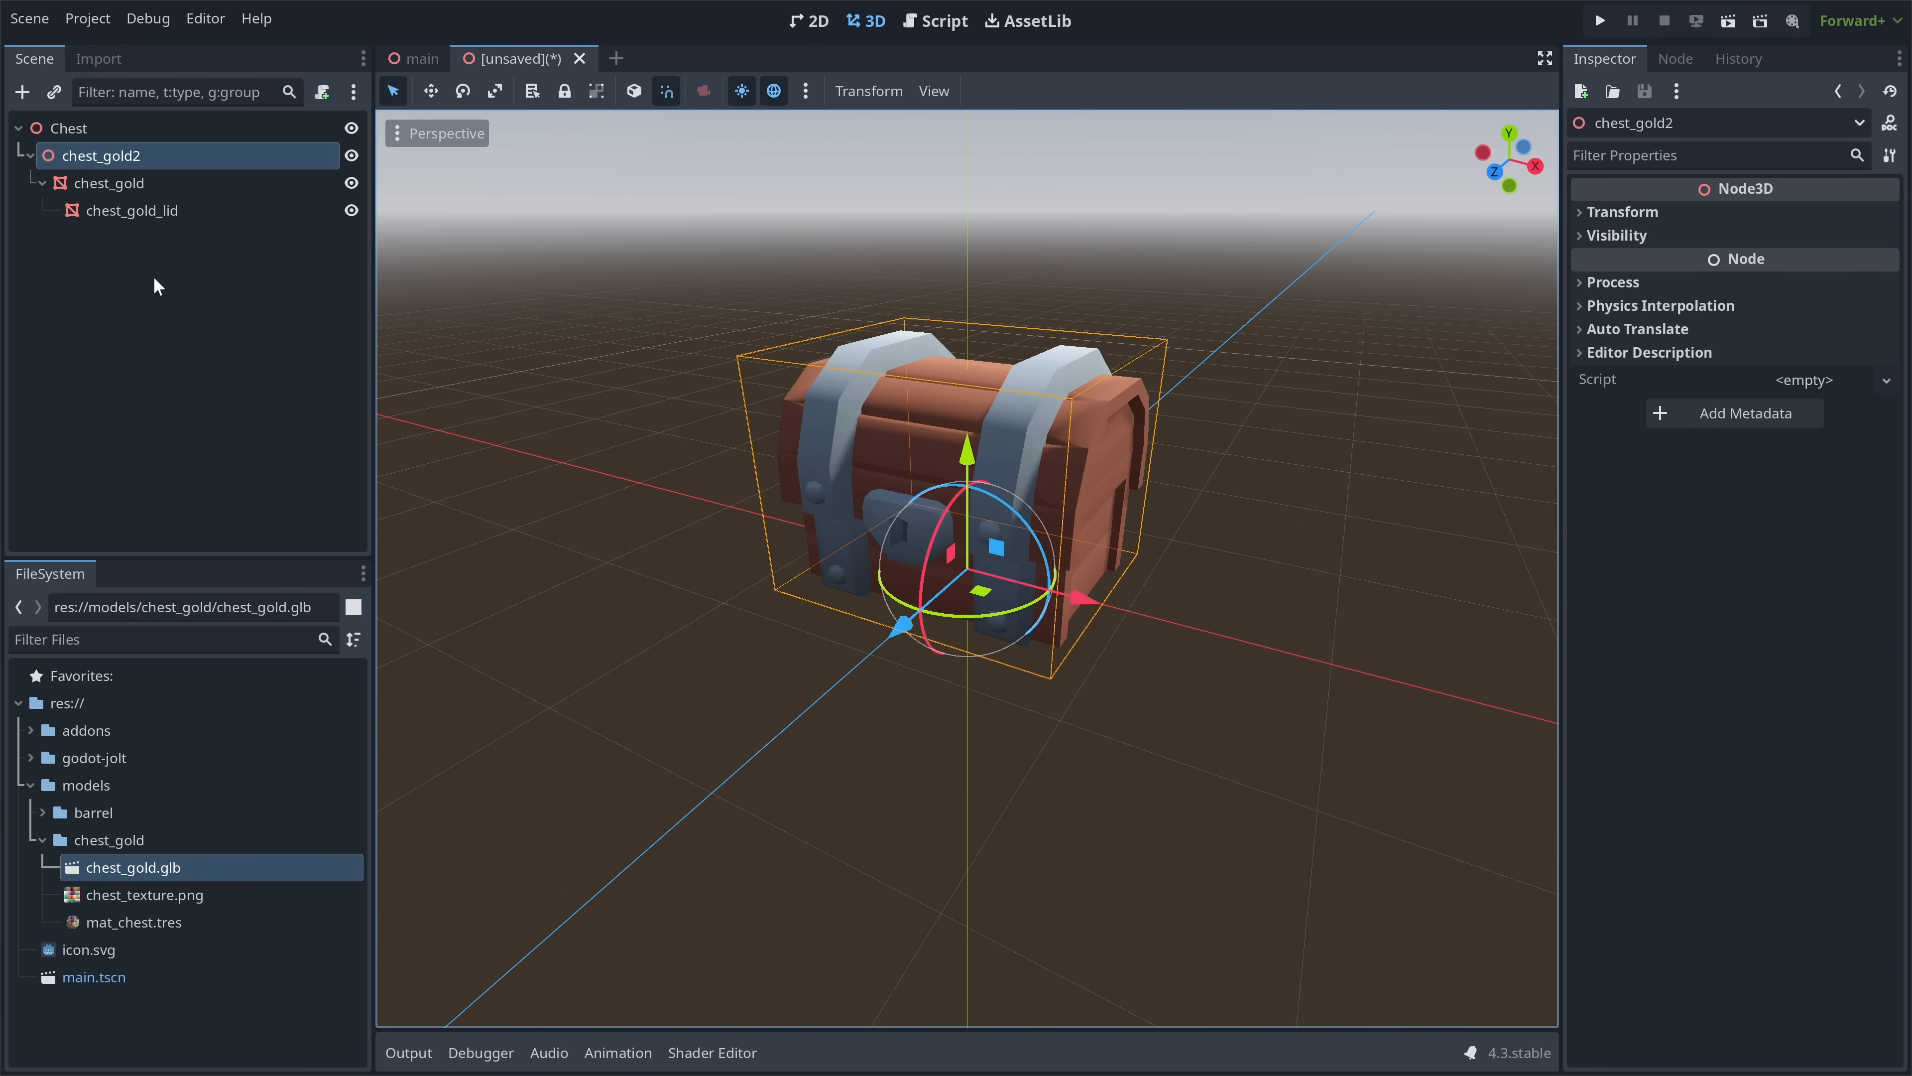
- Delete the chest_gold_lid mesh node from the chest scene
{"action": "left_click", "coordinate": [117, 182]}
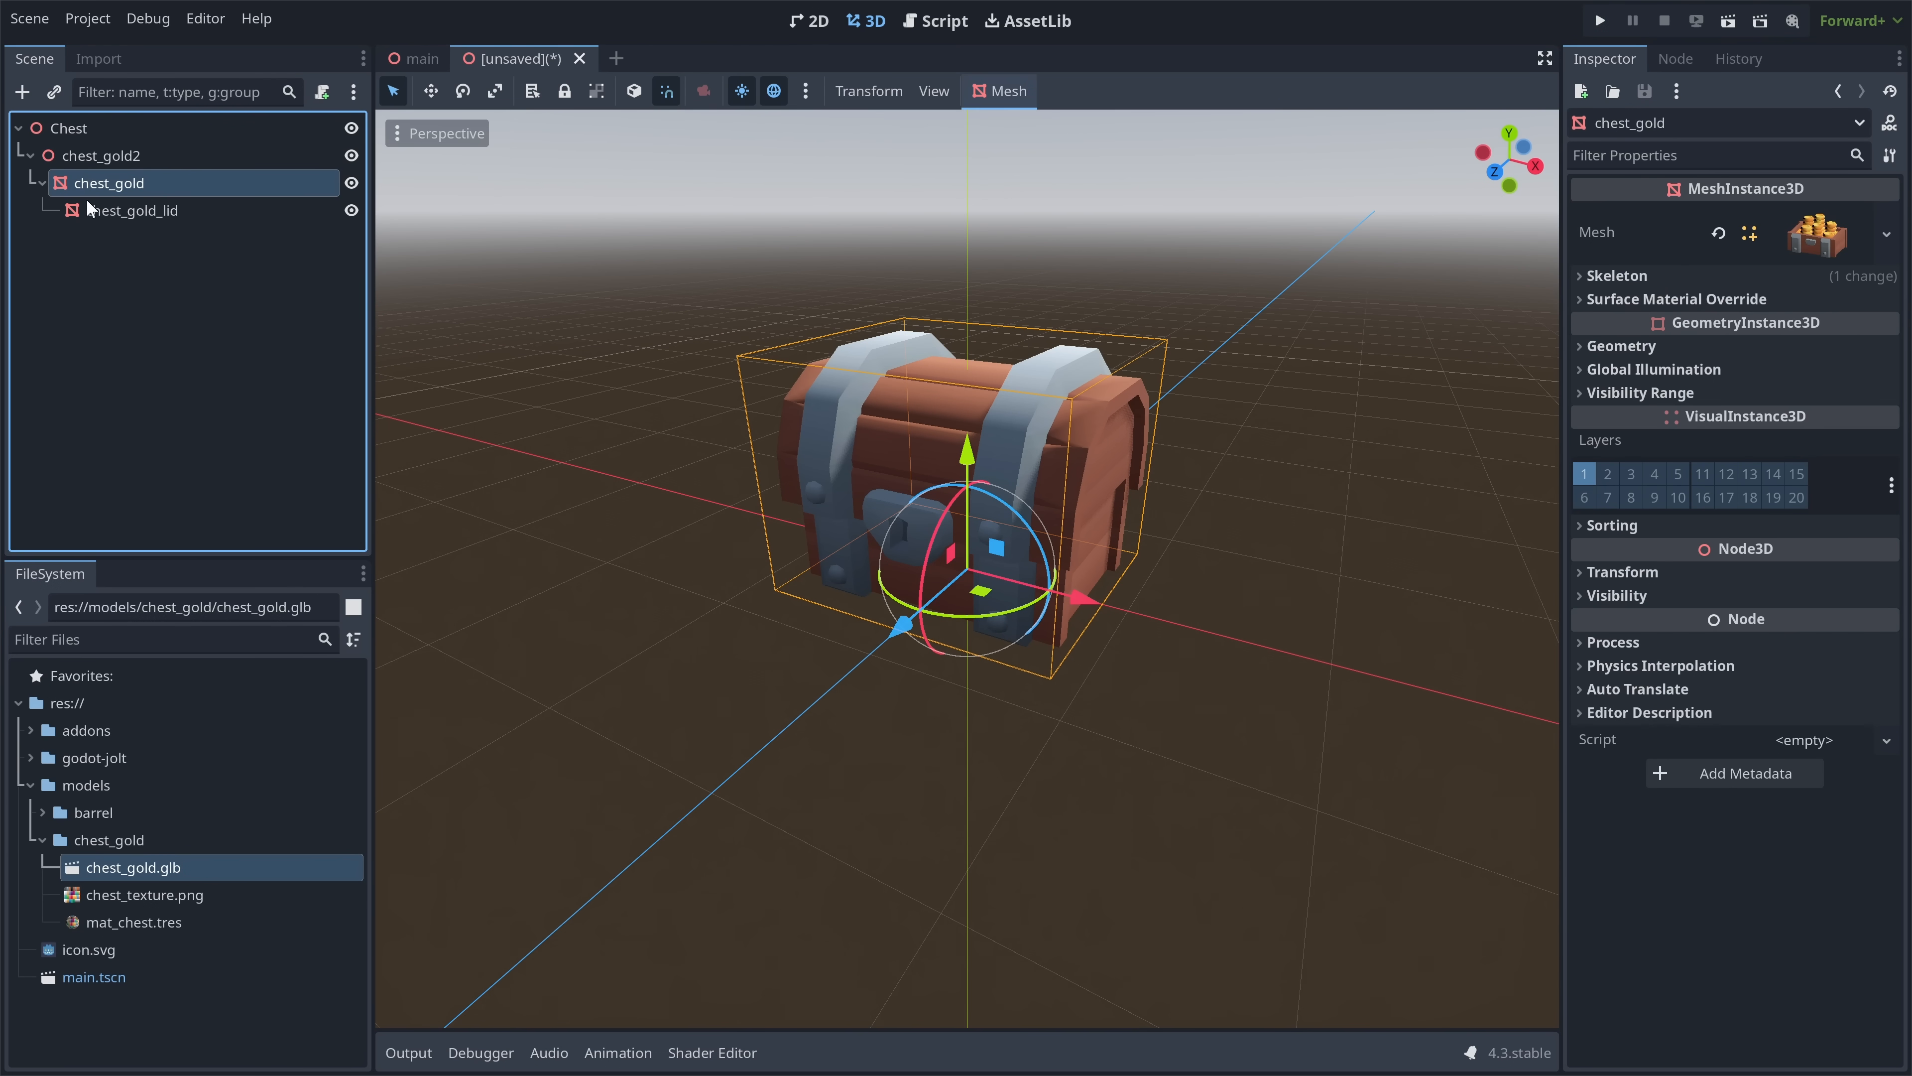
{"action": "left_click", "coordinate": [115, 204]}
{"action": "key", "text": "Delete"}
{"action": "key", "text": "Return"}
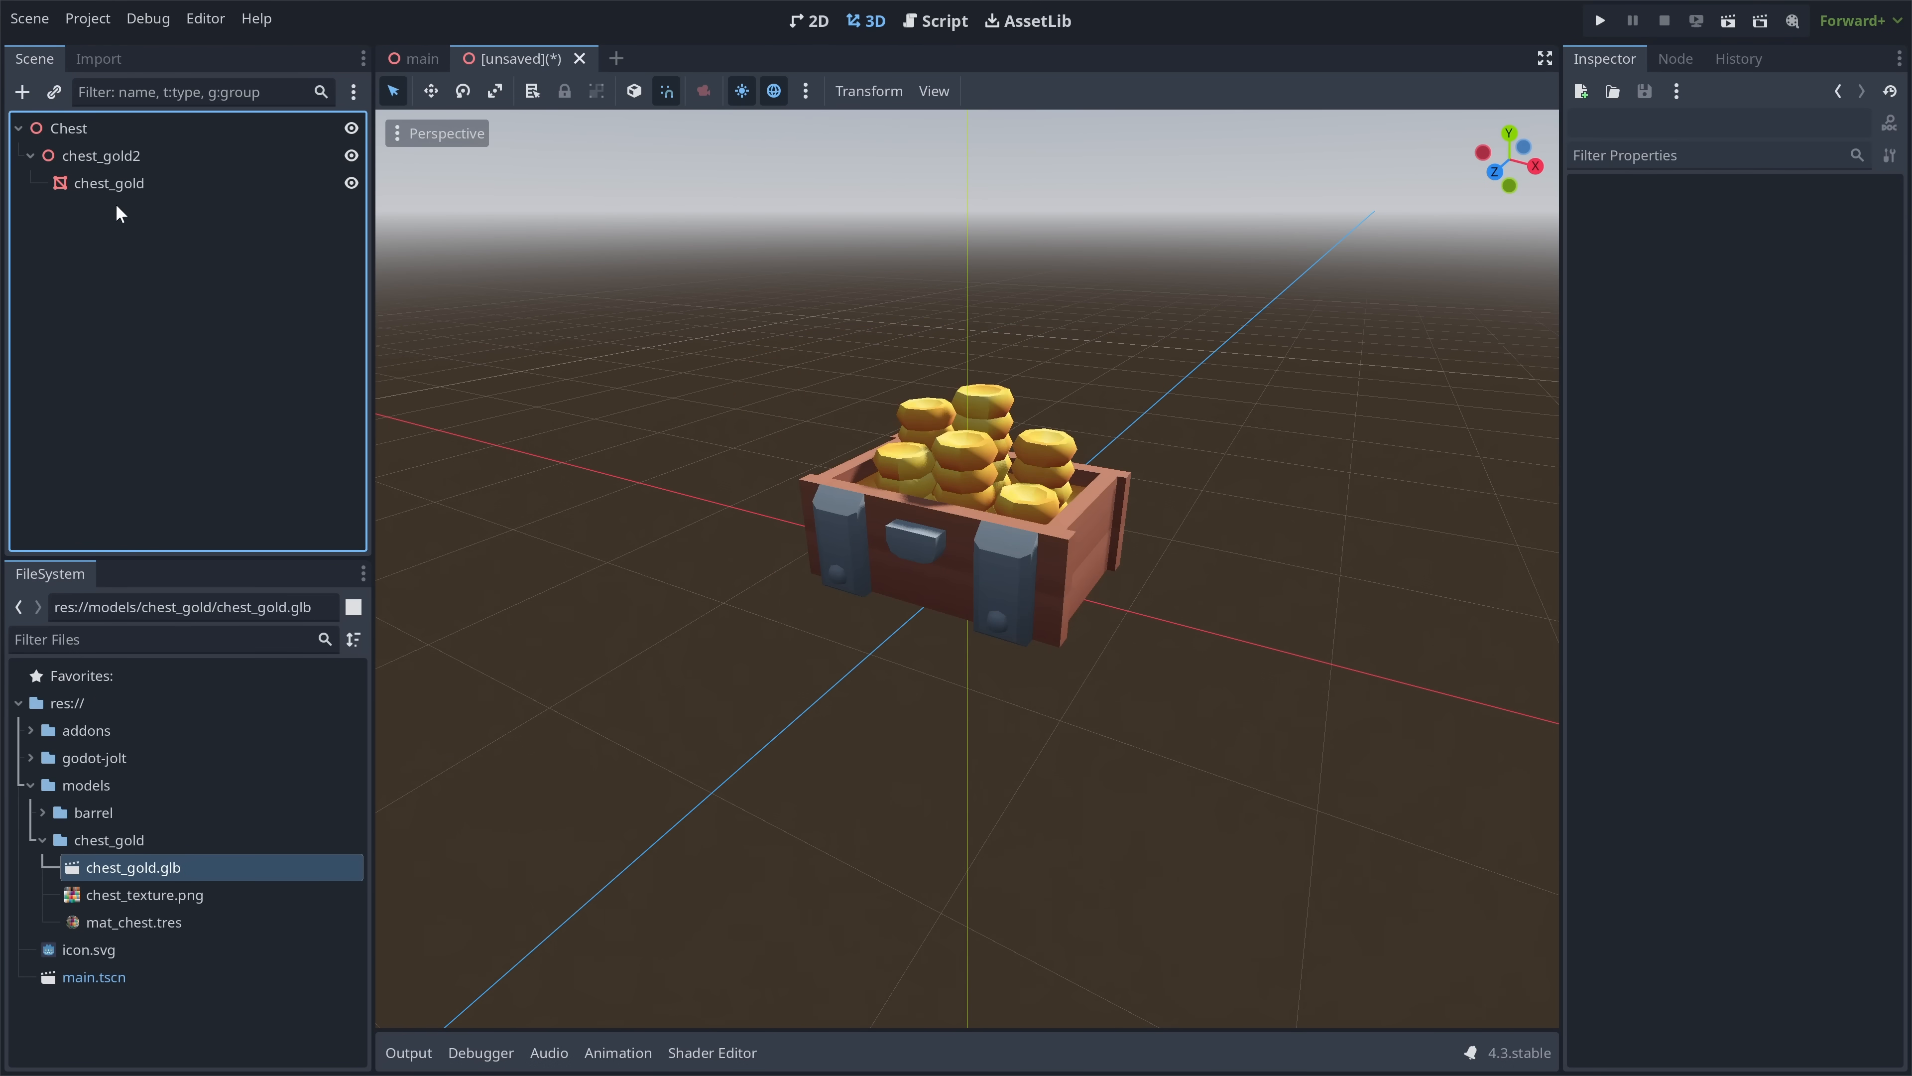
- Move the chest_gold mesh directly under the Chest root and delete the chest_gold2 node
{"action": "left_click_drag", "start_coordinate": [111, 187], "coordinate": [96, 140]}
{"action": "left_click", "coordinate": [186, 260]}
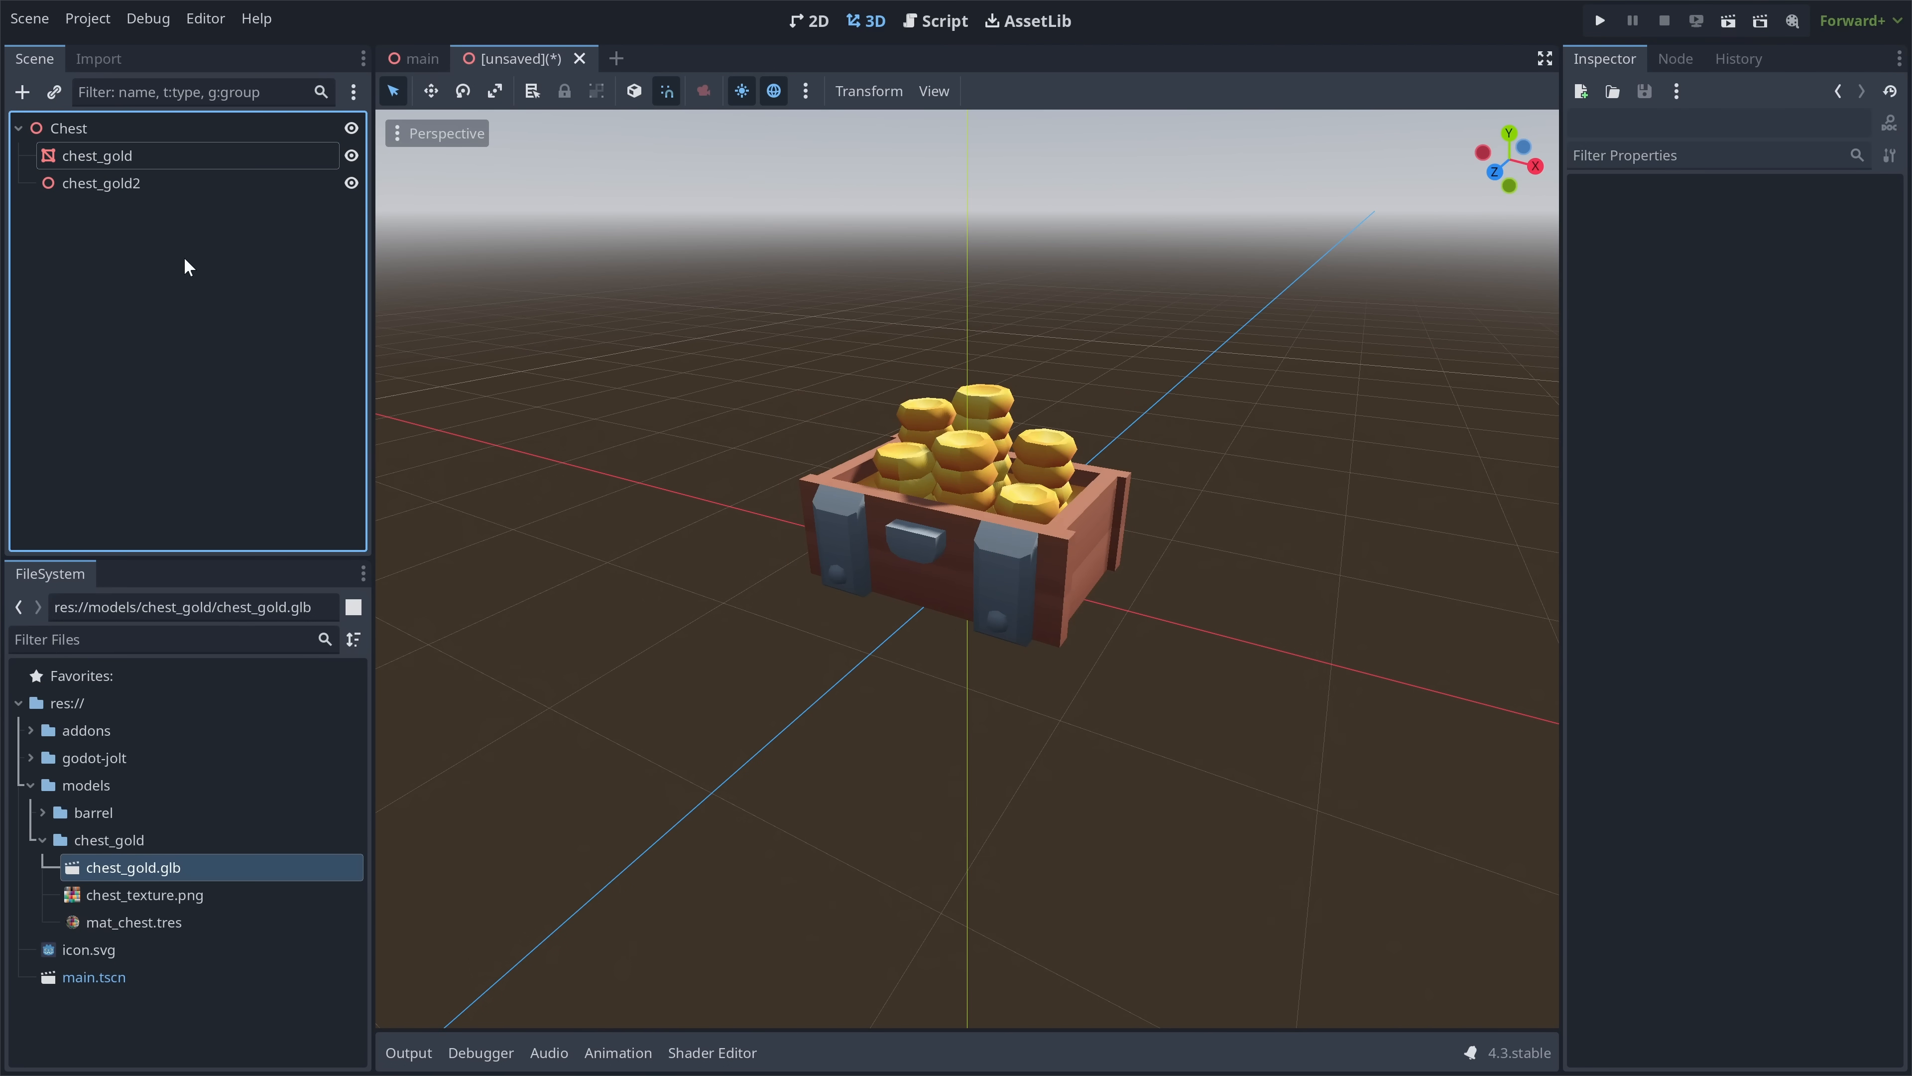
{"action": "left_click", "coordinate": [136, 192]}
{"action": "key", "text": "Delete"}
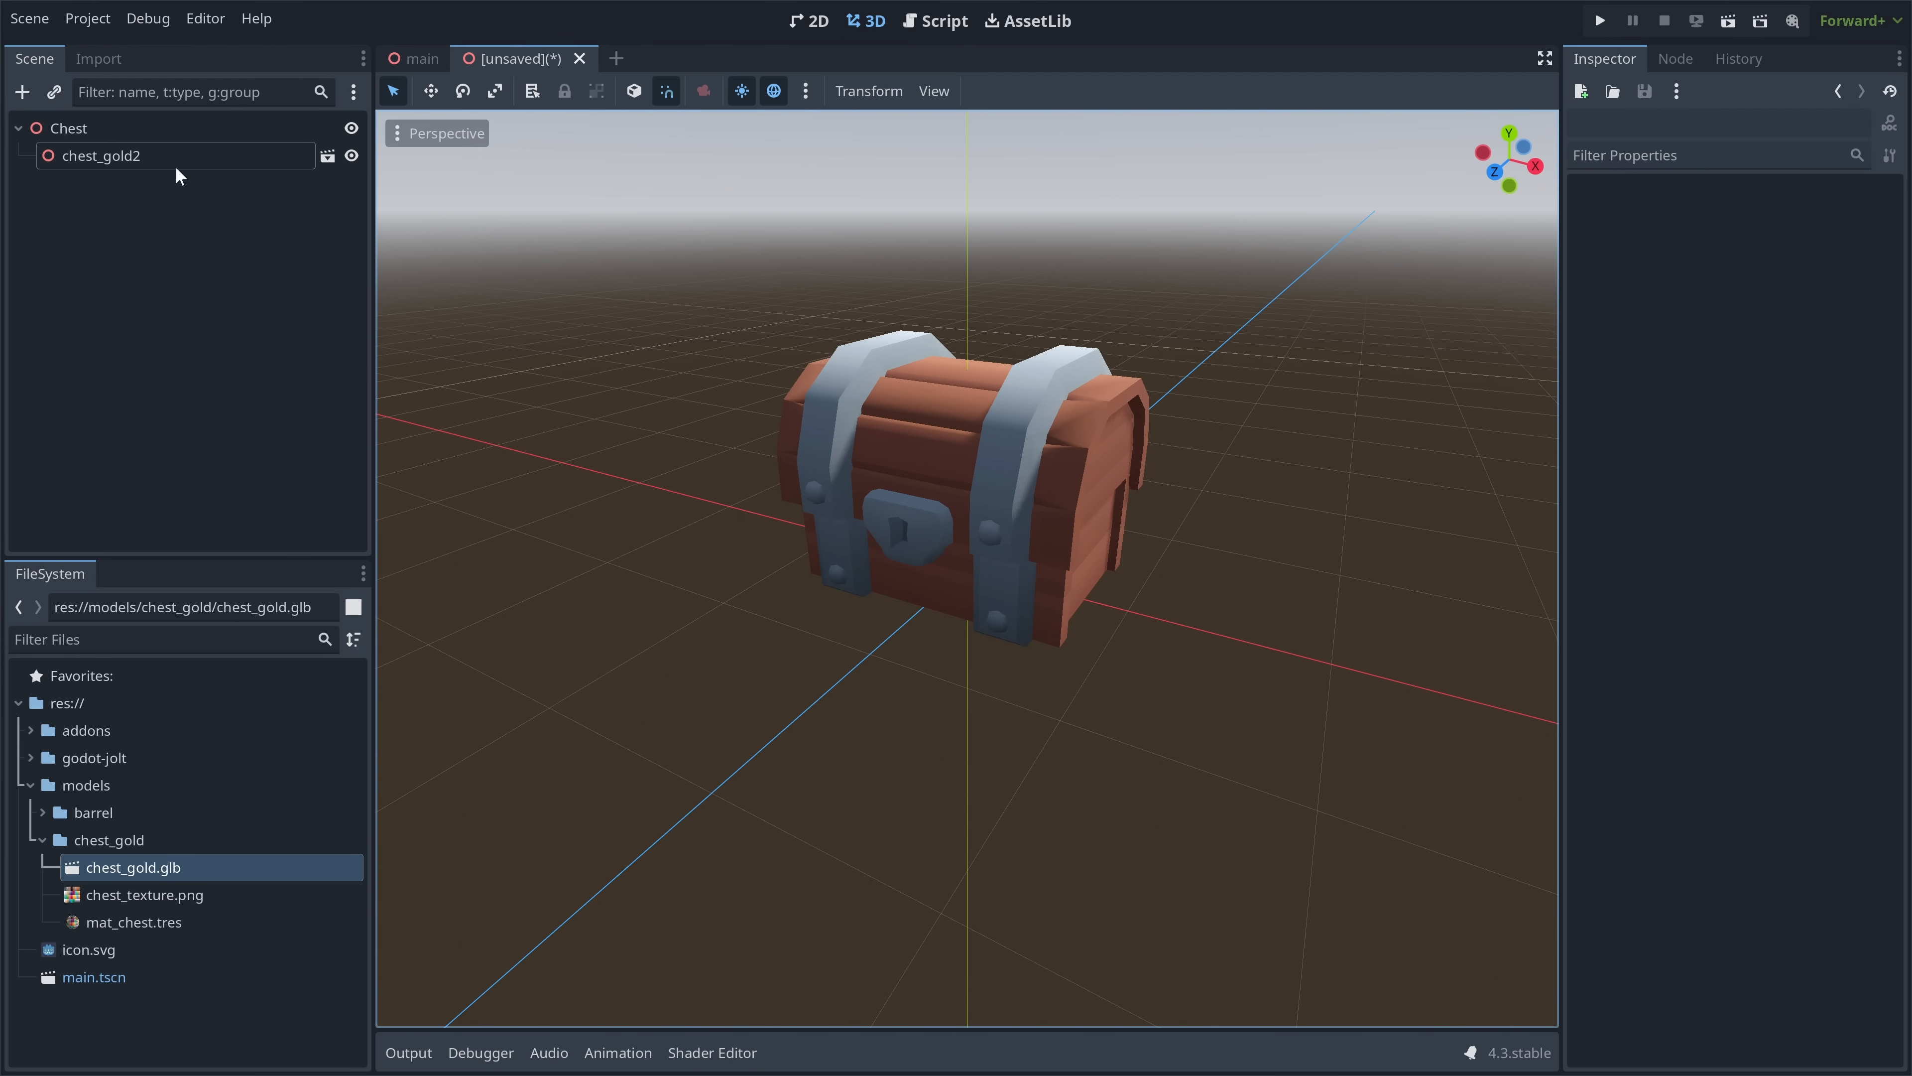
- Save the scene as chest.tscn in the project root and make the chest_gold2 instance local
{"action": "key", "text": "ctrl+s"}
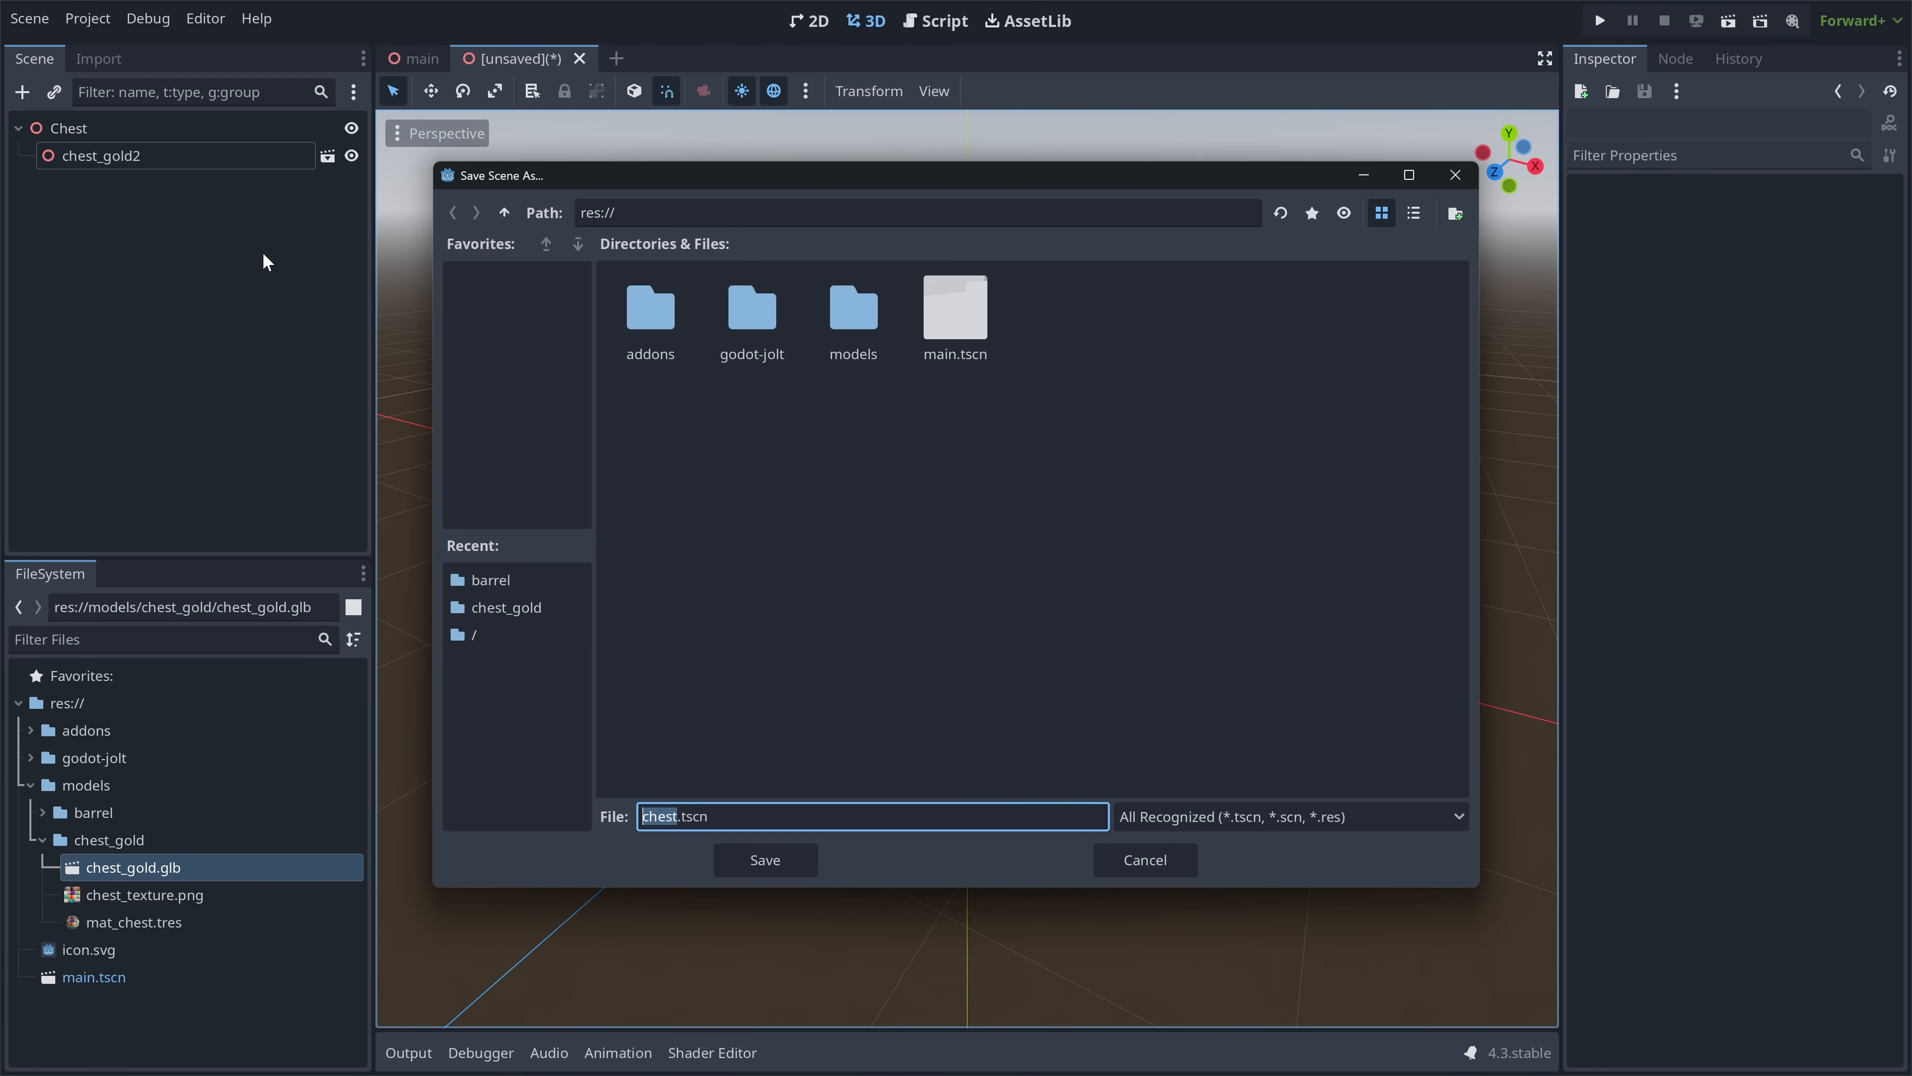
{"action": "left_click", "coordinate": [775, 850]}
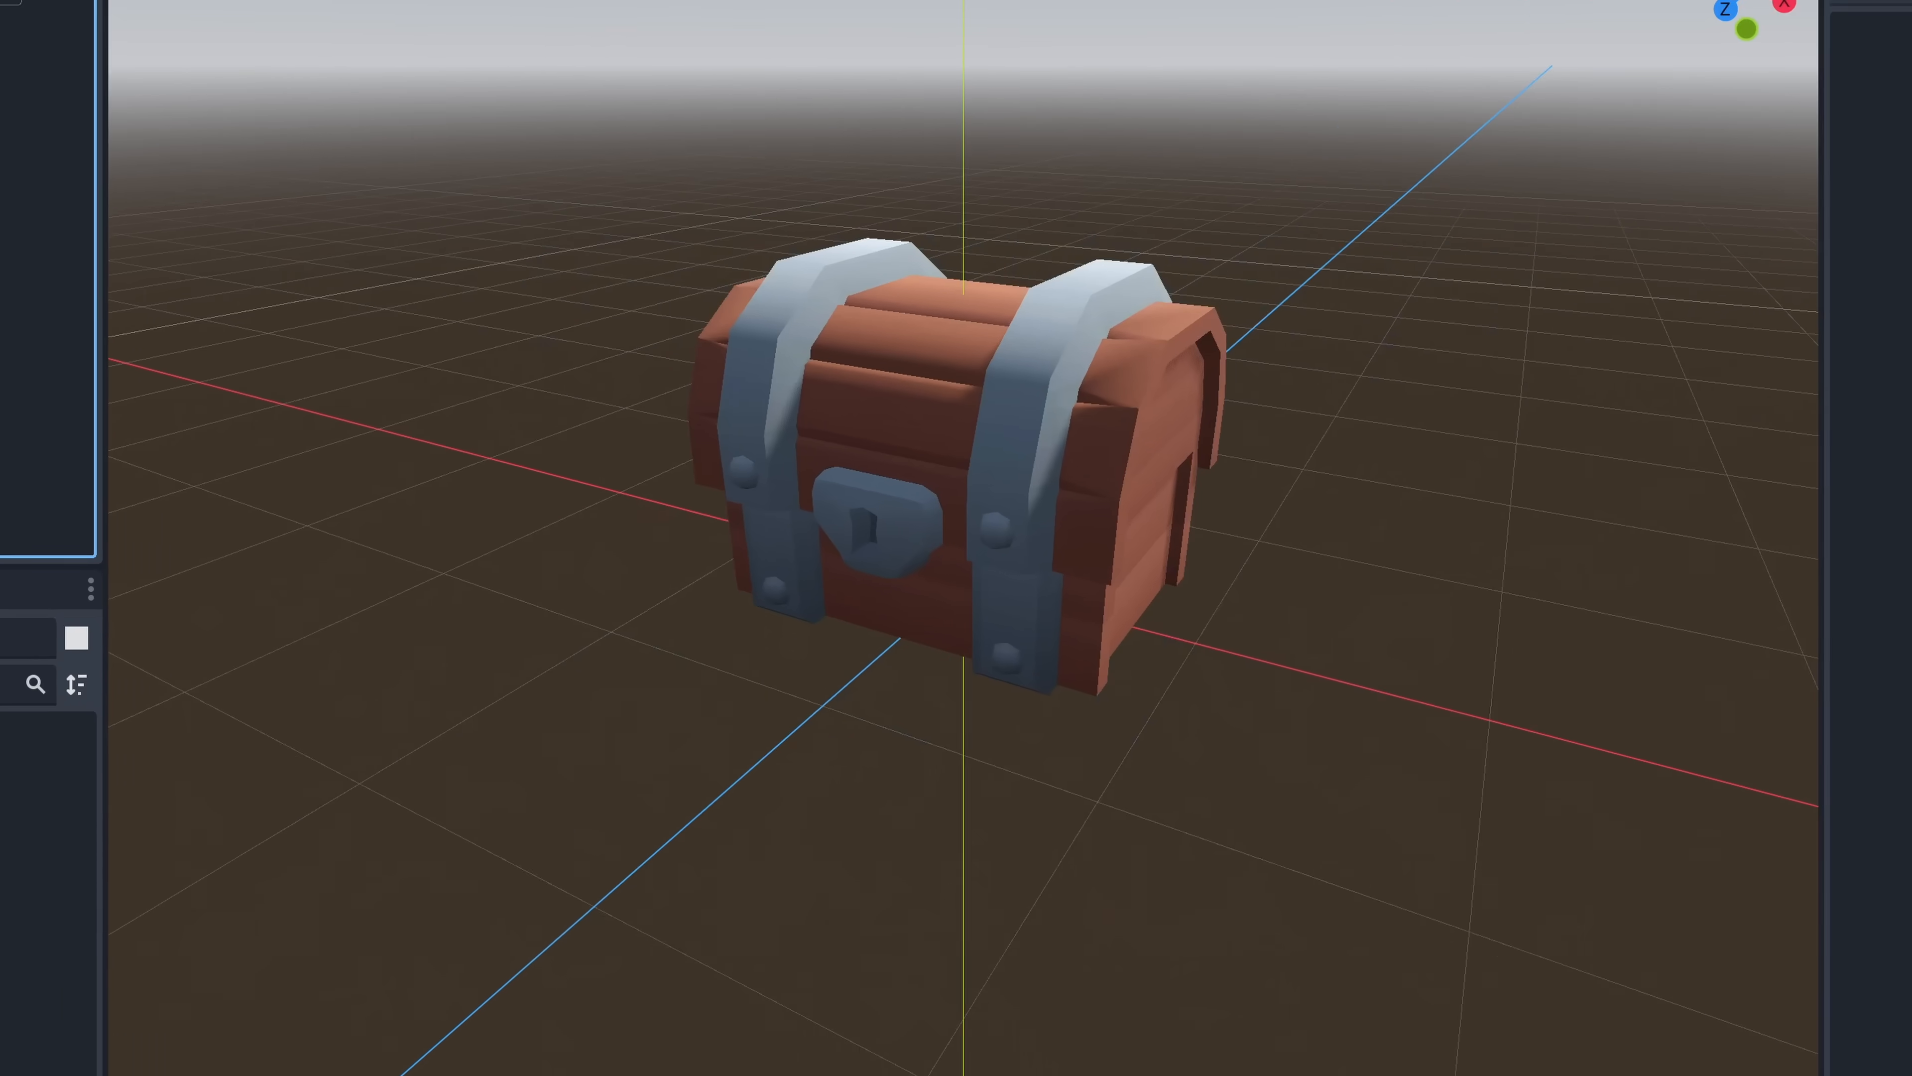
{"action": "right_click", "coordinate": [149, 155]}
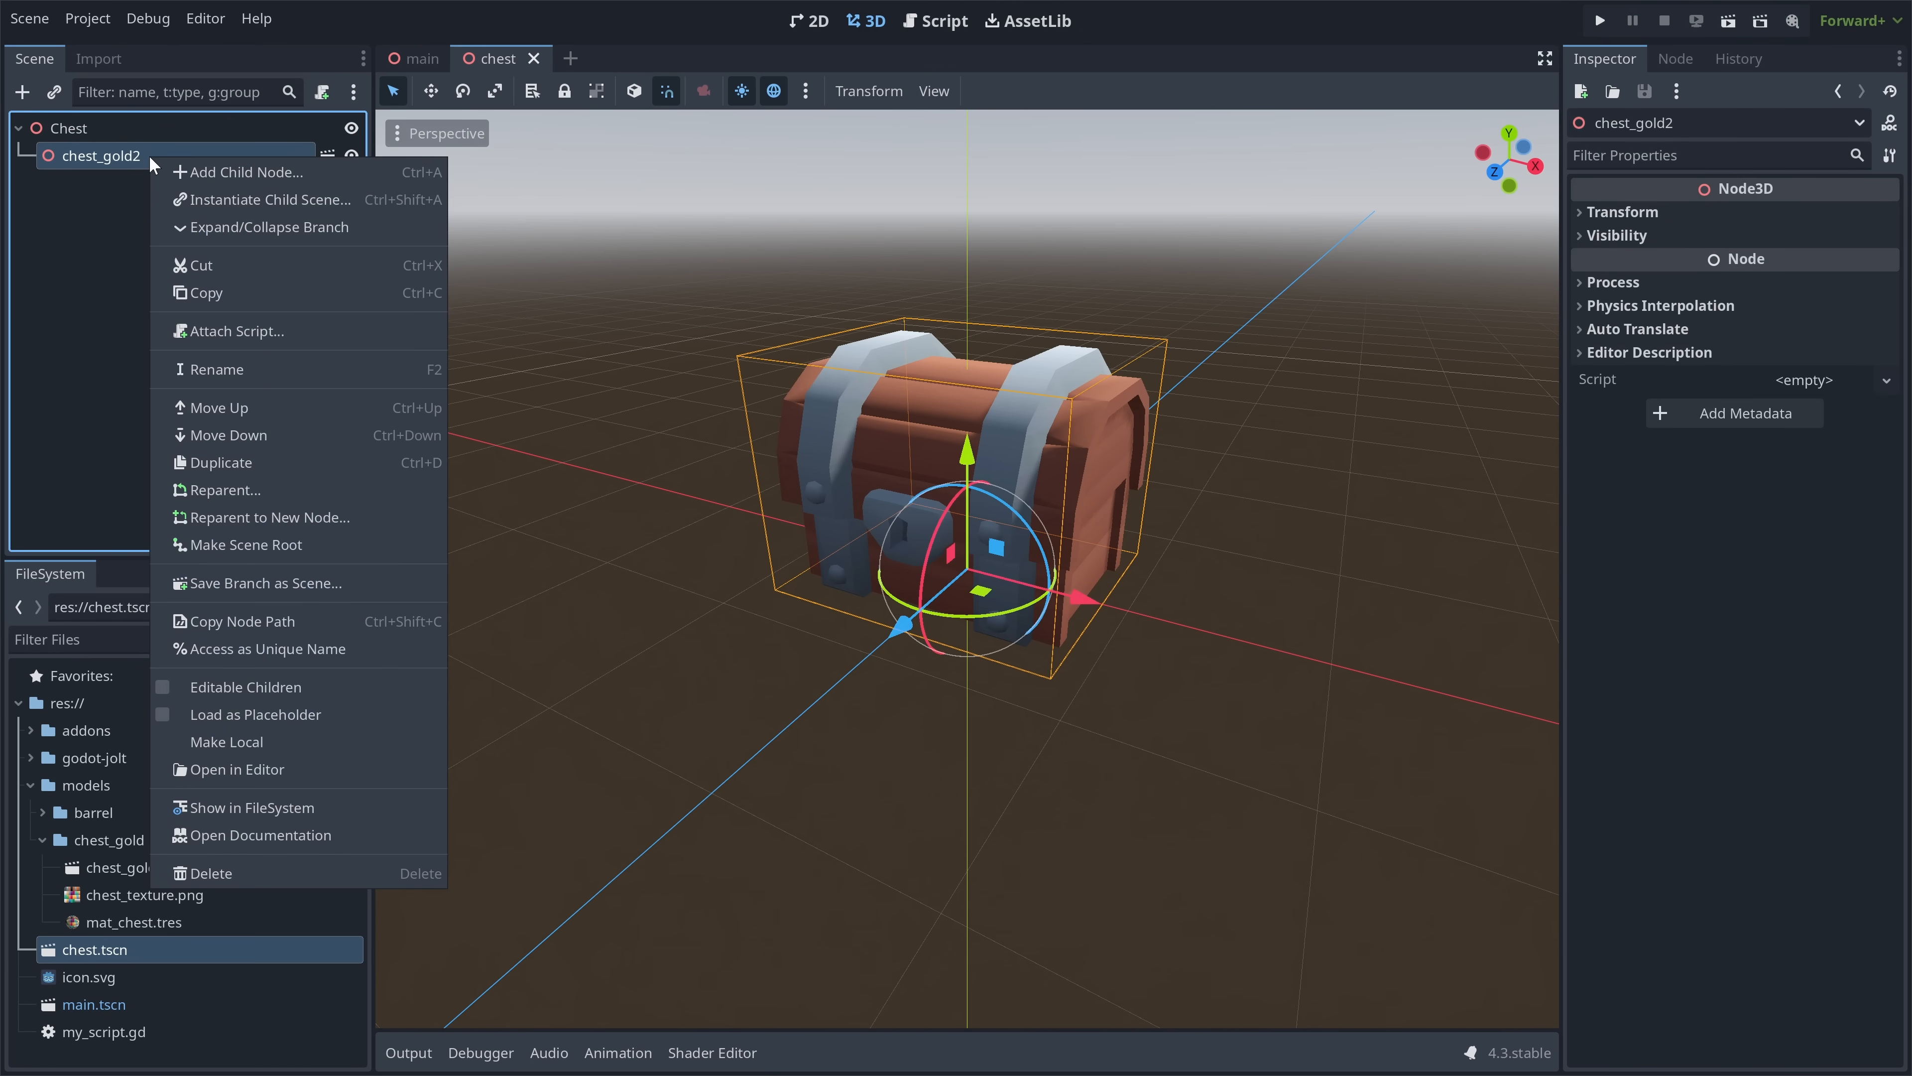
{"action": "left_click", "coordinate": [259, 732]}
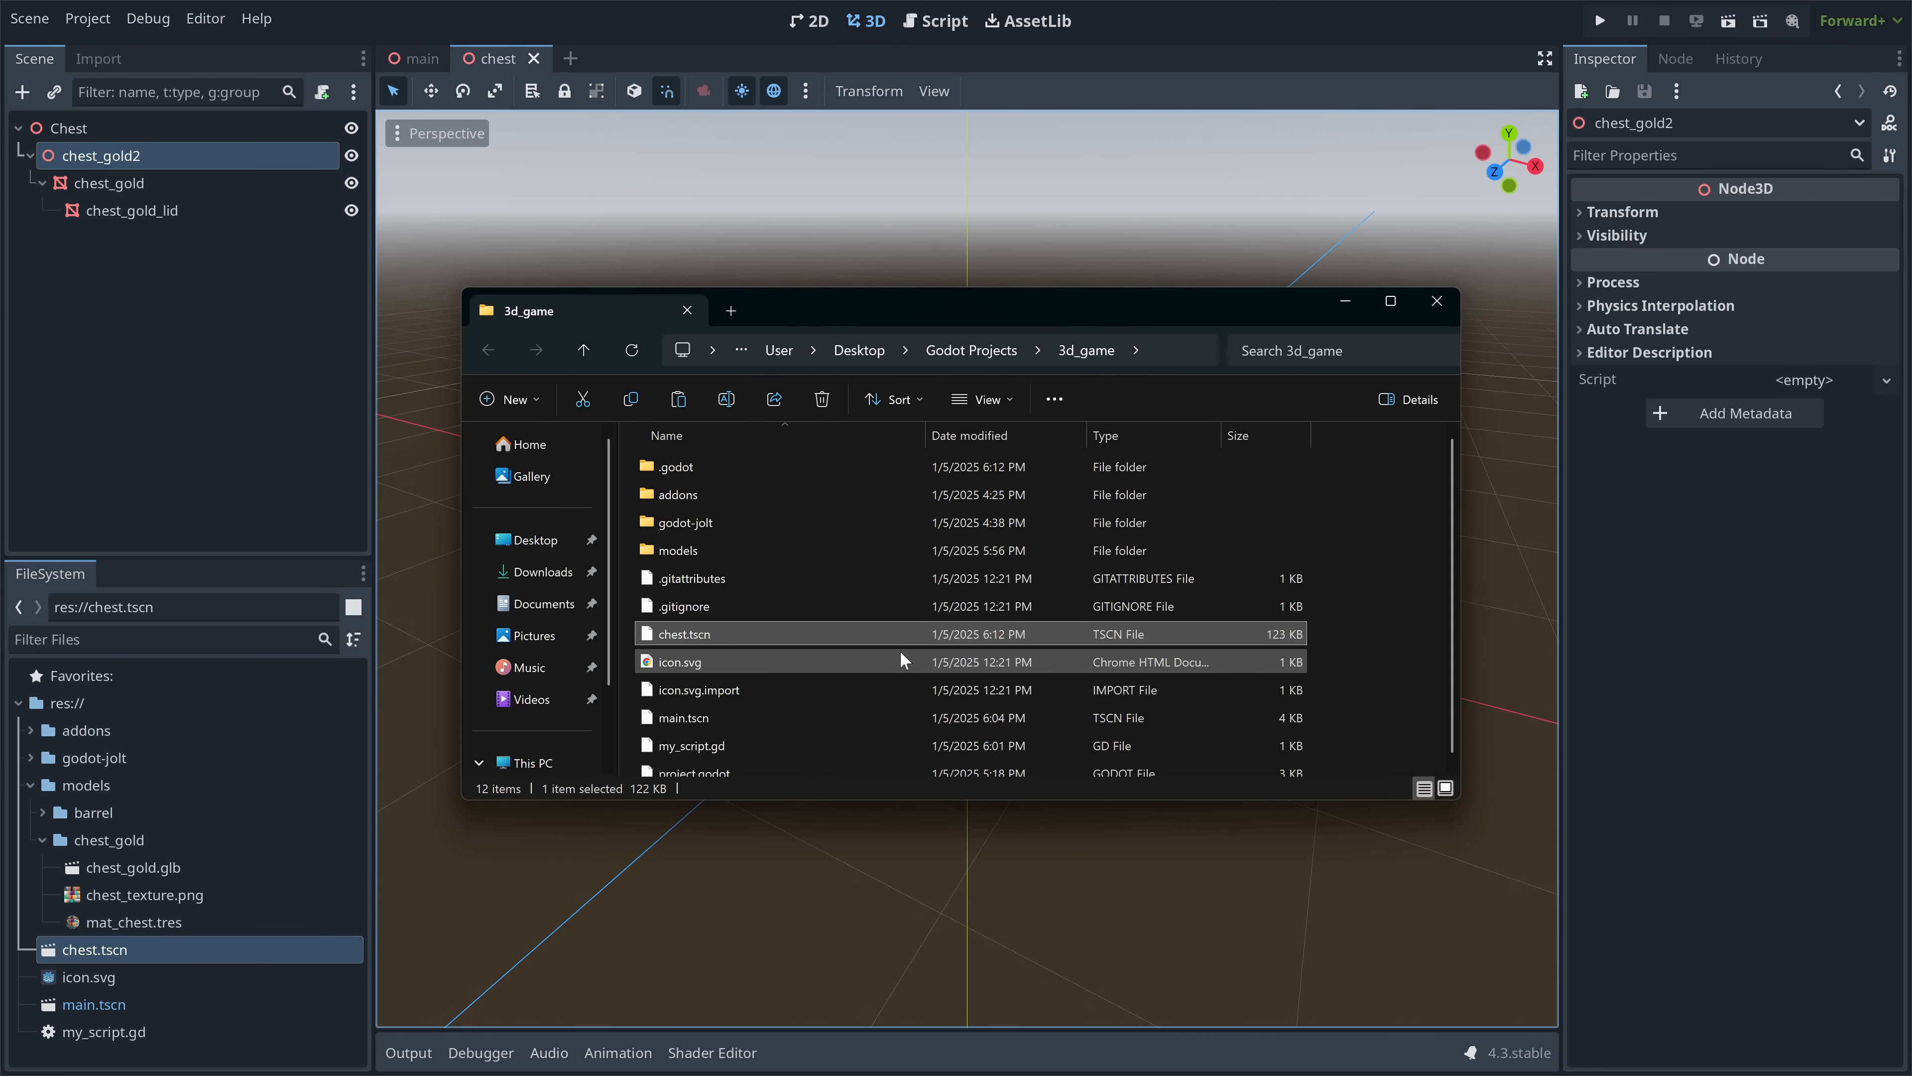
{"action": "mouse_move", "coordinate": [902, 633]}
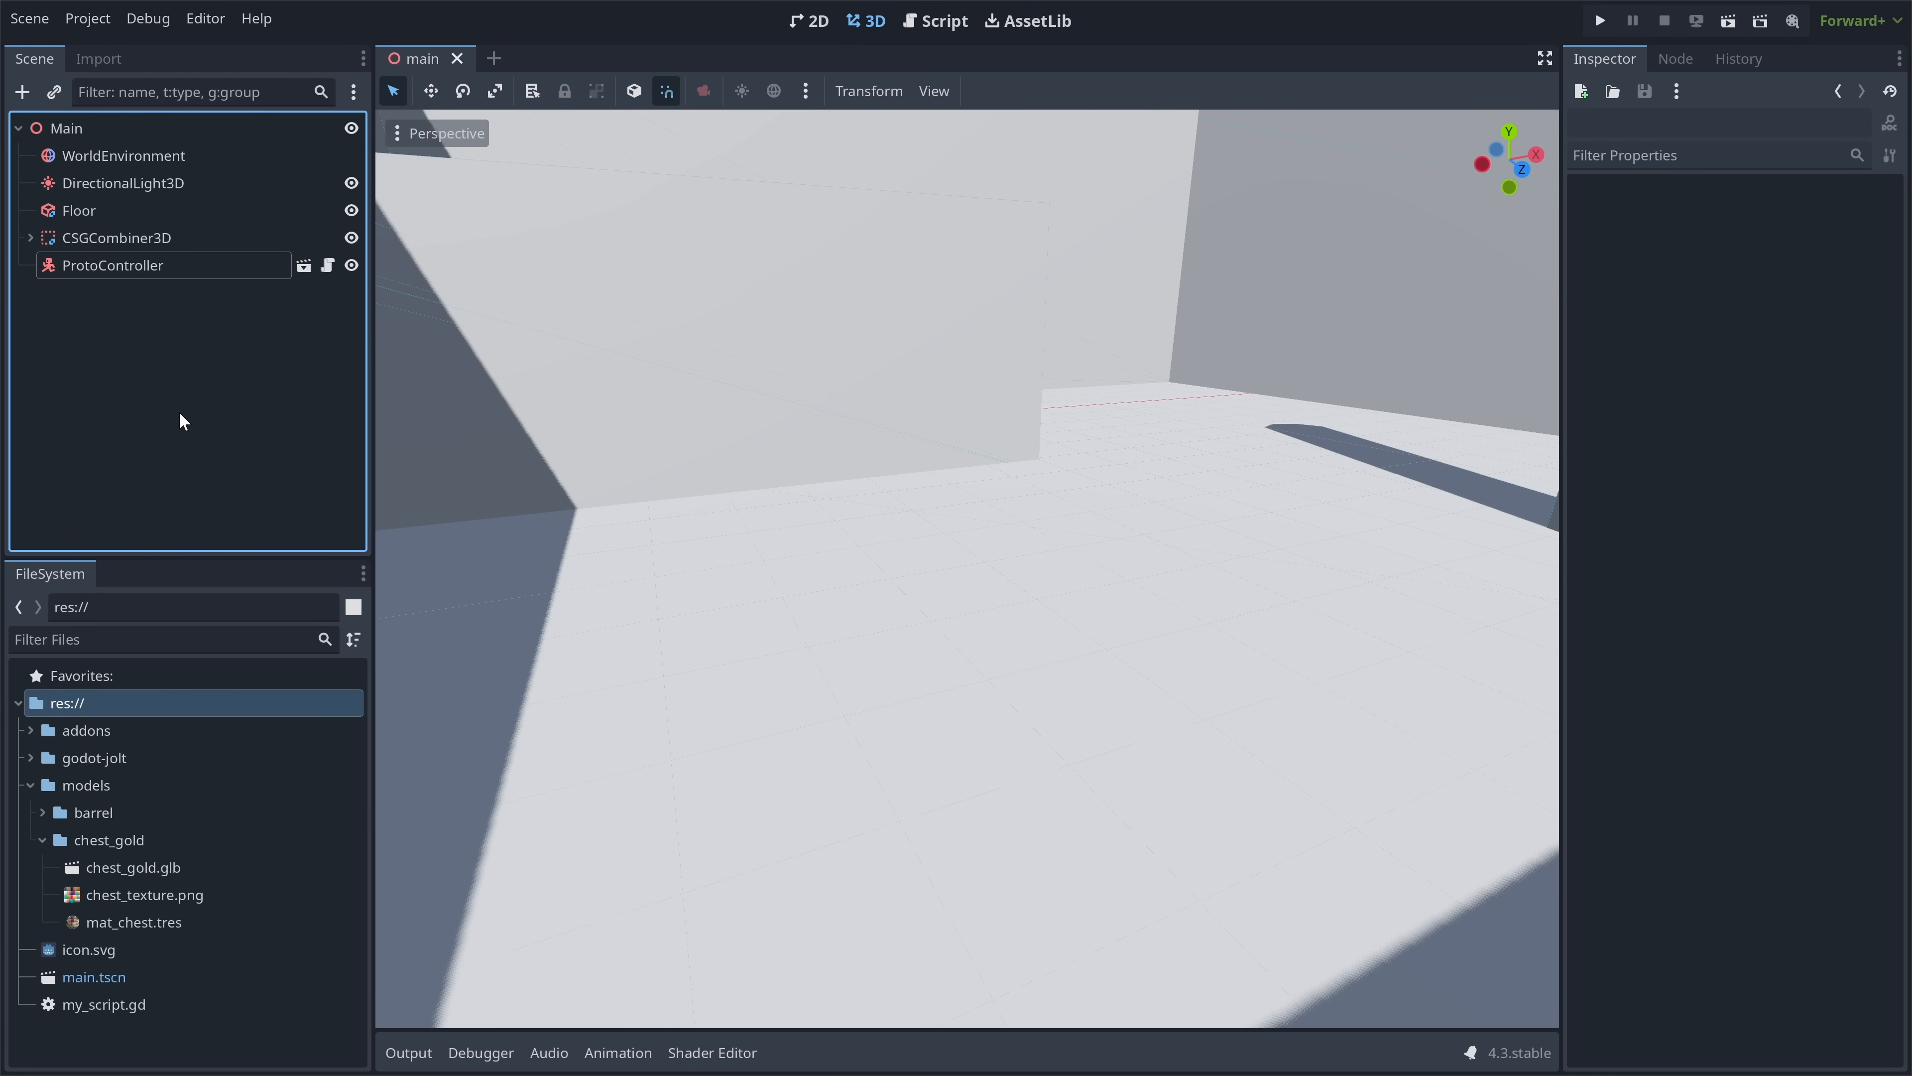
- Create a new scene with a StaticBody3D root and add the chest_gold.glb model as its child
{"action": "left_click", "coordinate": [493, 58]}
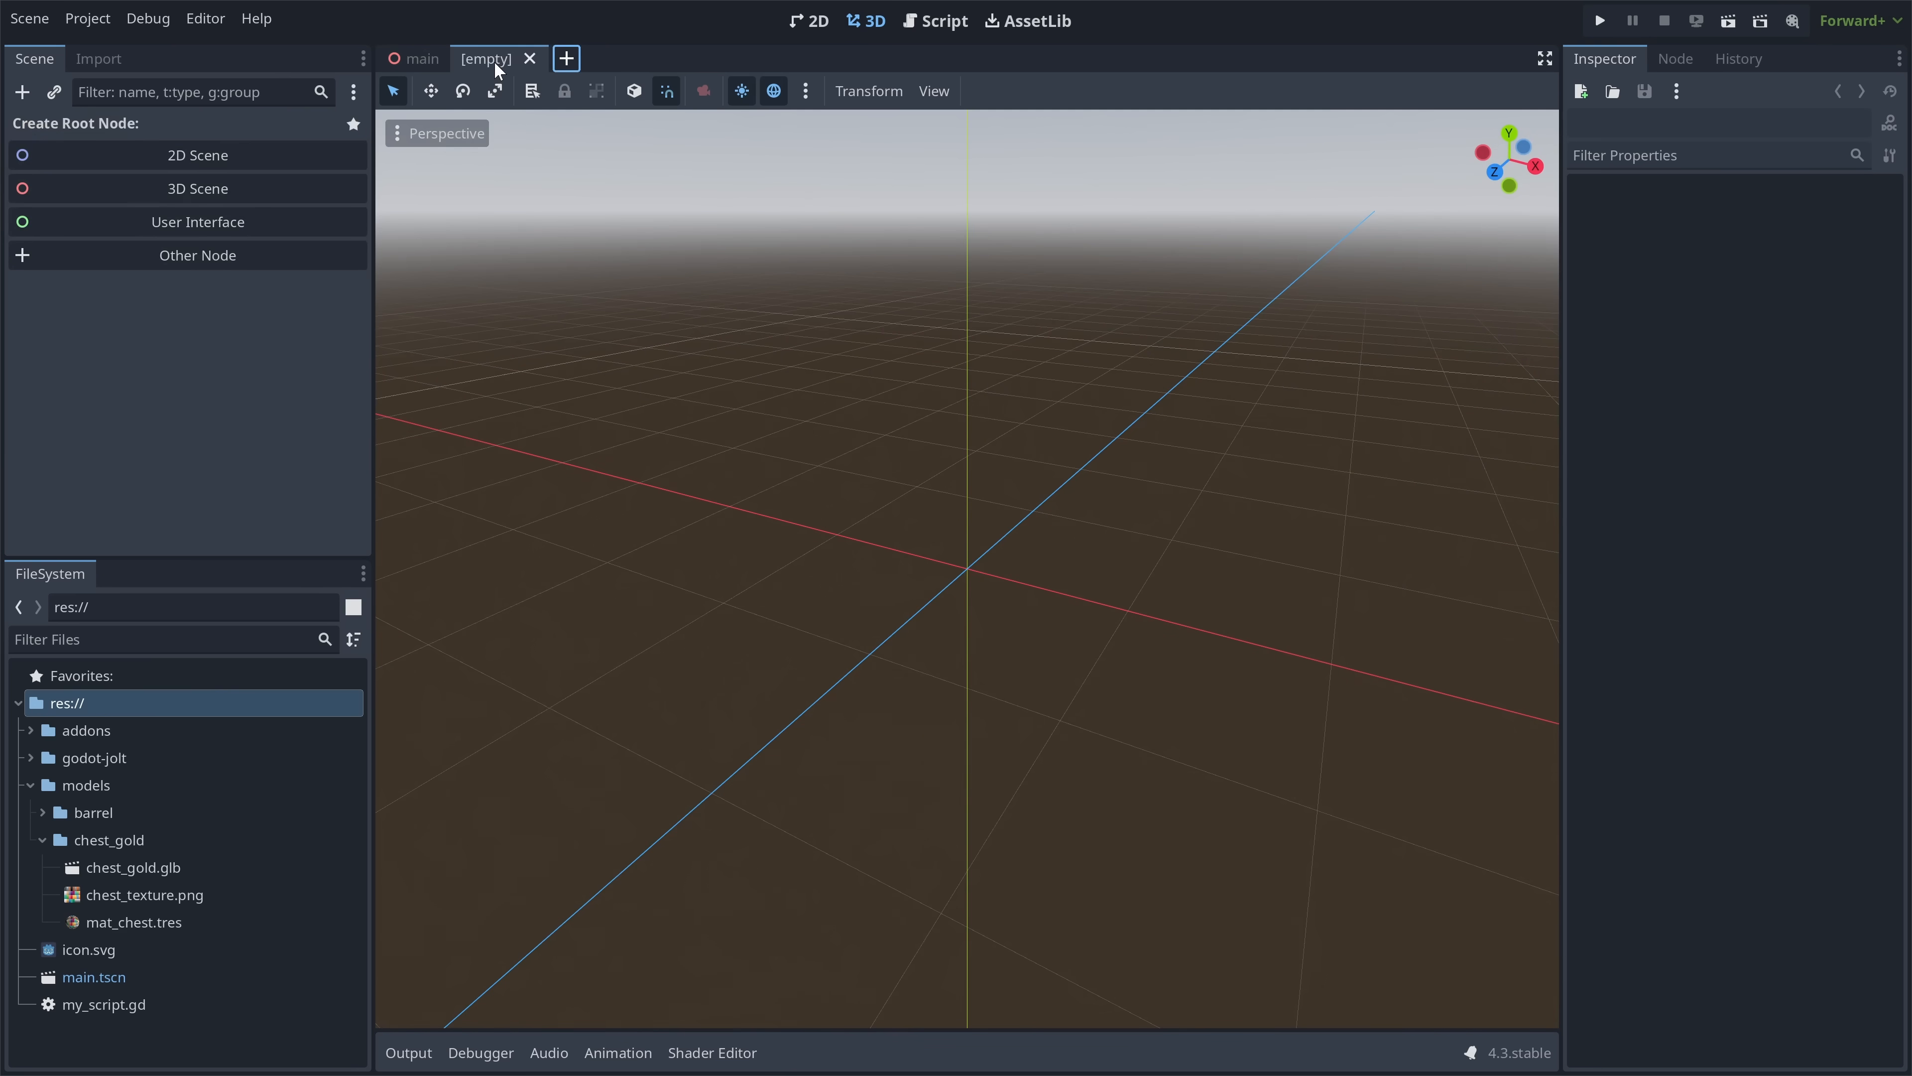
{"action": "left_click", "coordinate": [203, 264]}
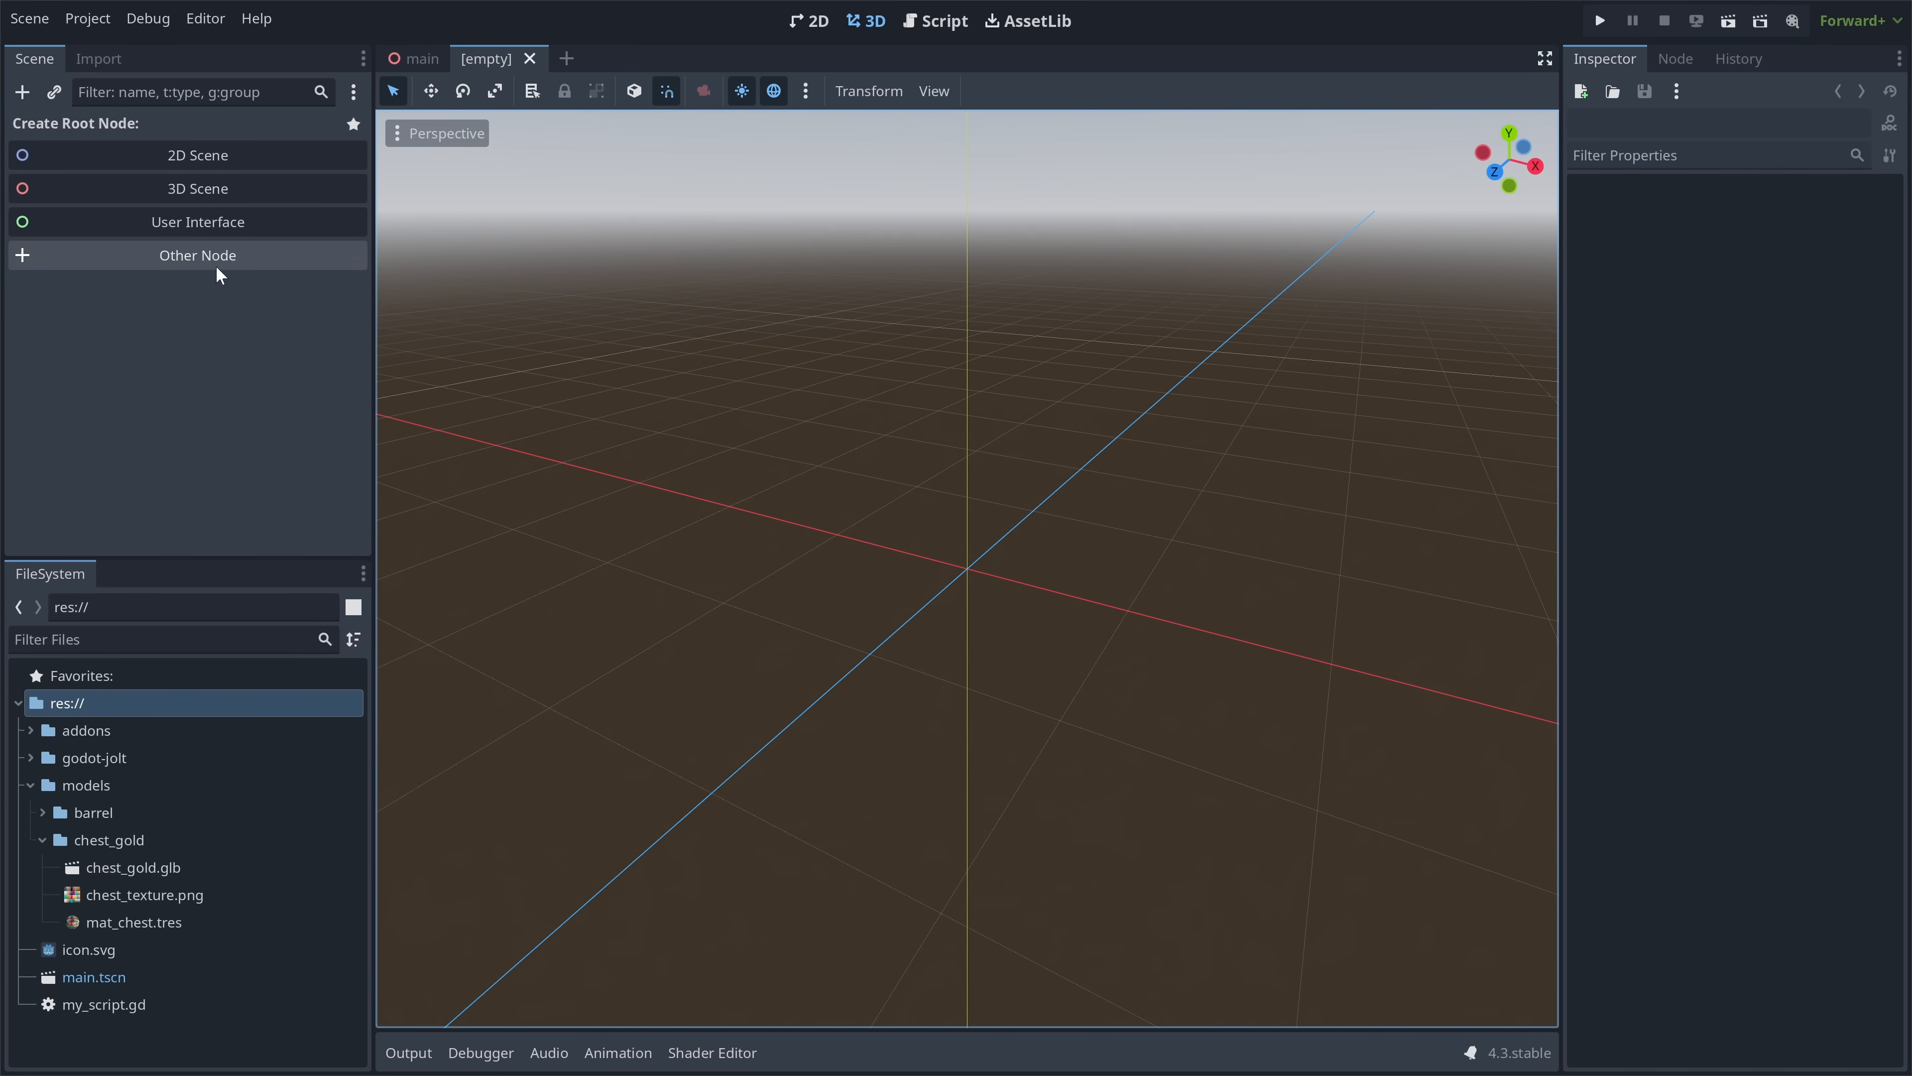
{"action": "type", "text": "staticbod"}
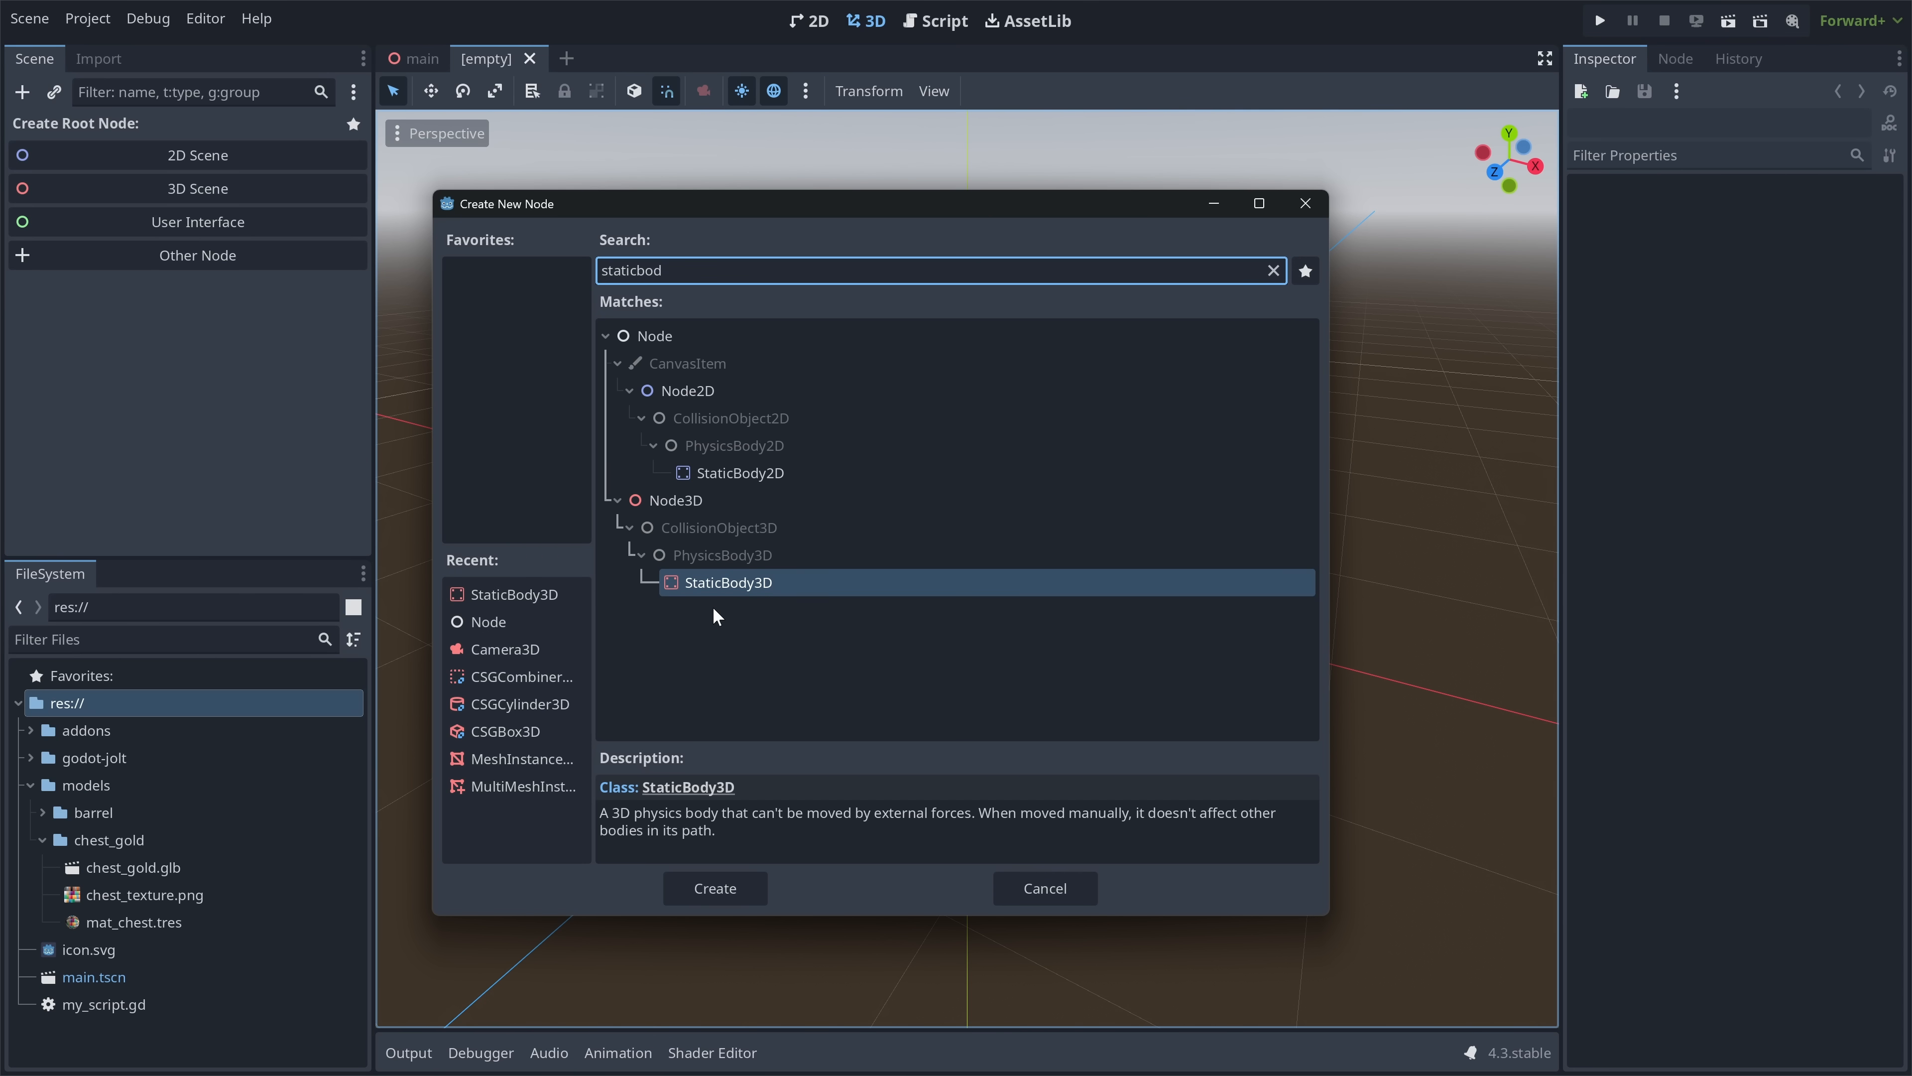
{"action": "left_click", "coordinate": [727, 897]}
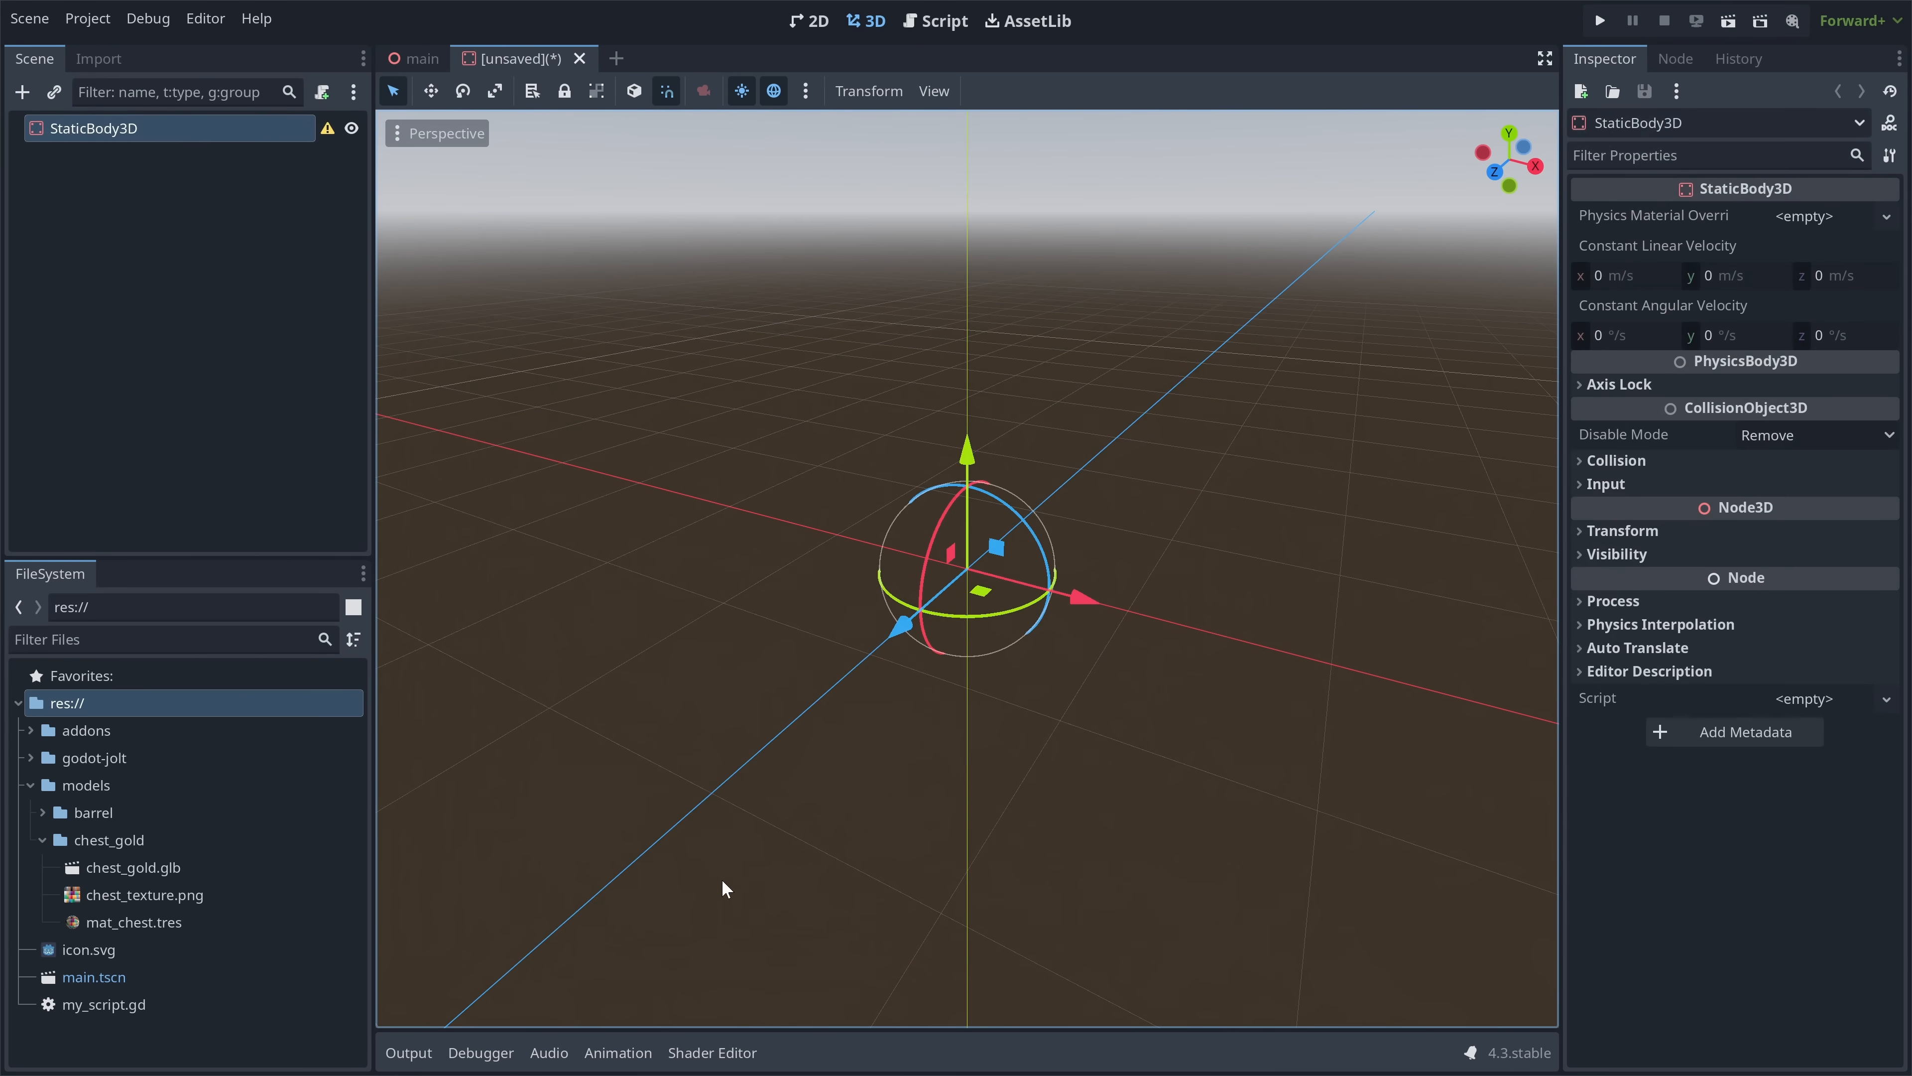
{"action": "left_click_drag", "start_coordinate": [73, 870], "coordinate": [143, 136]}
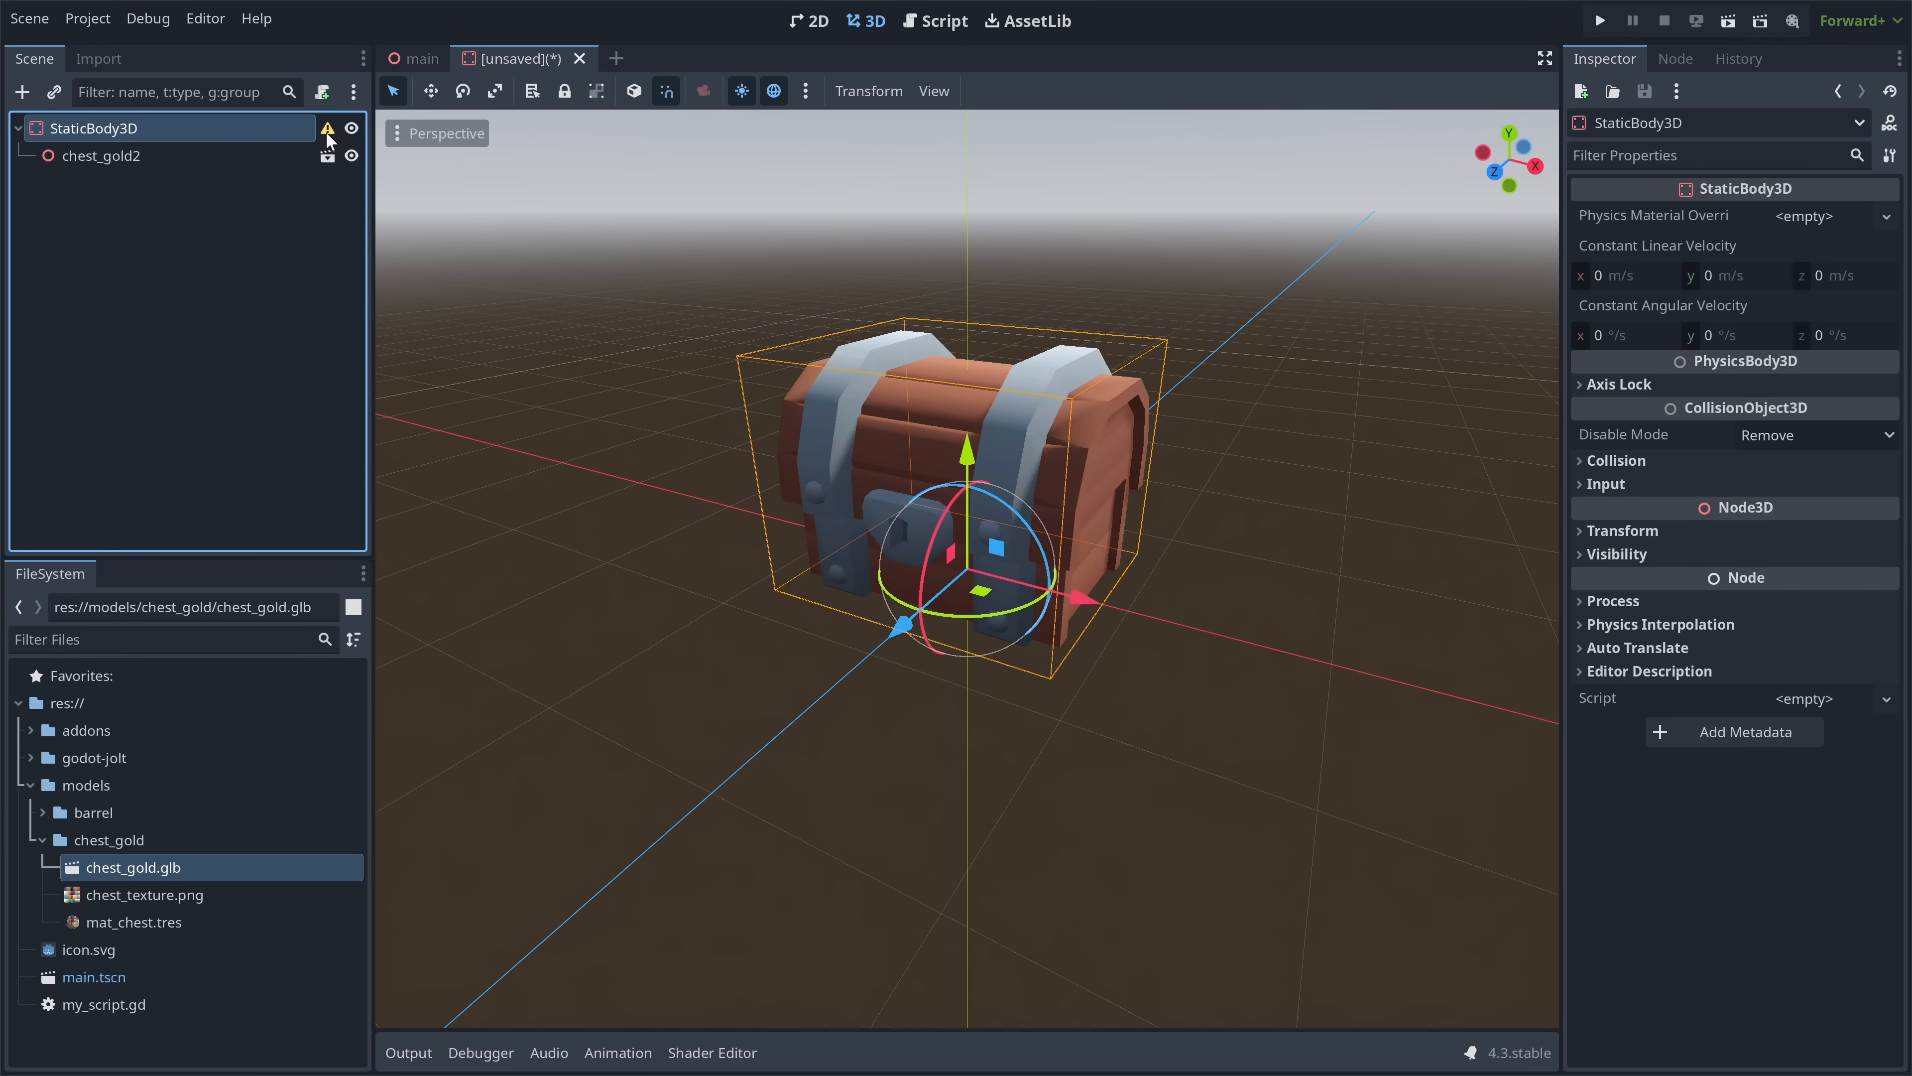
- Add a CollisionShape3D child to the static body and assign it a new BoxShape3D
{"action": "mouse_move", "coordinate": [328, 133]}
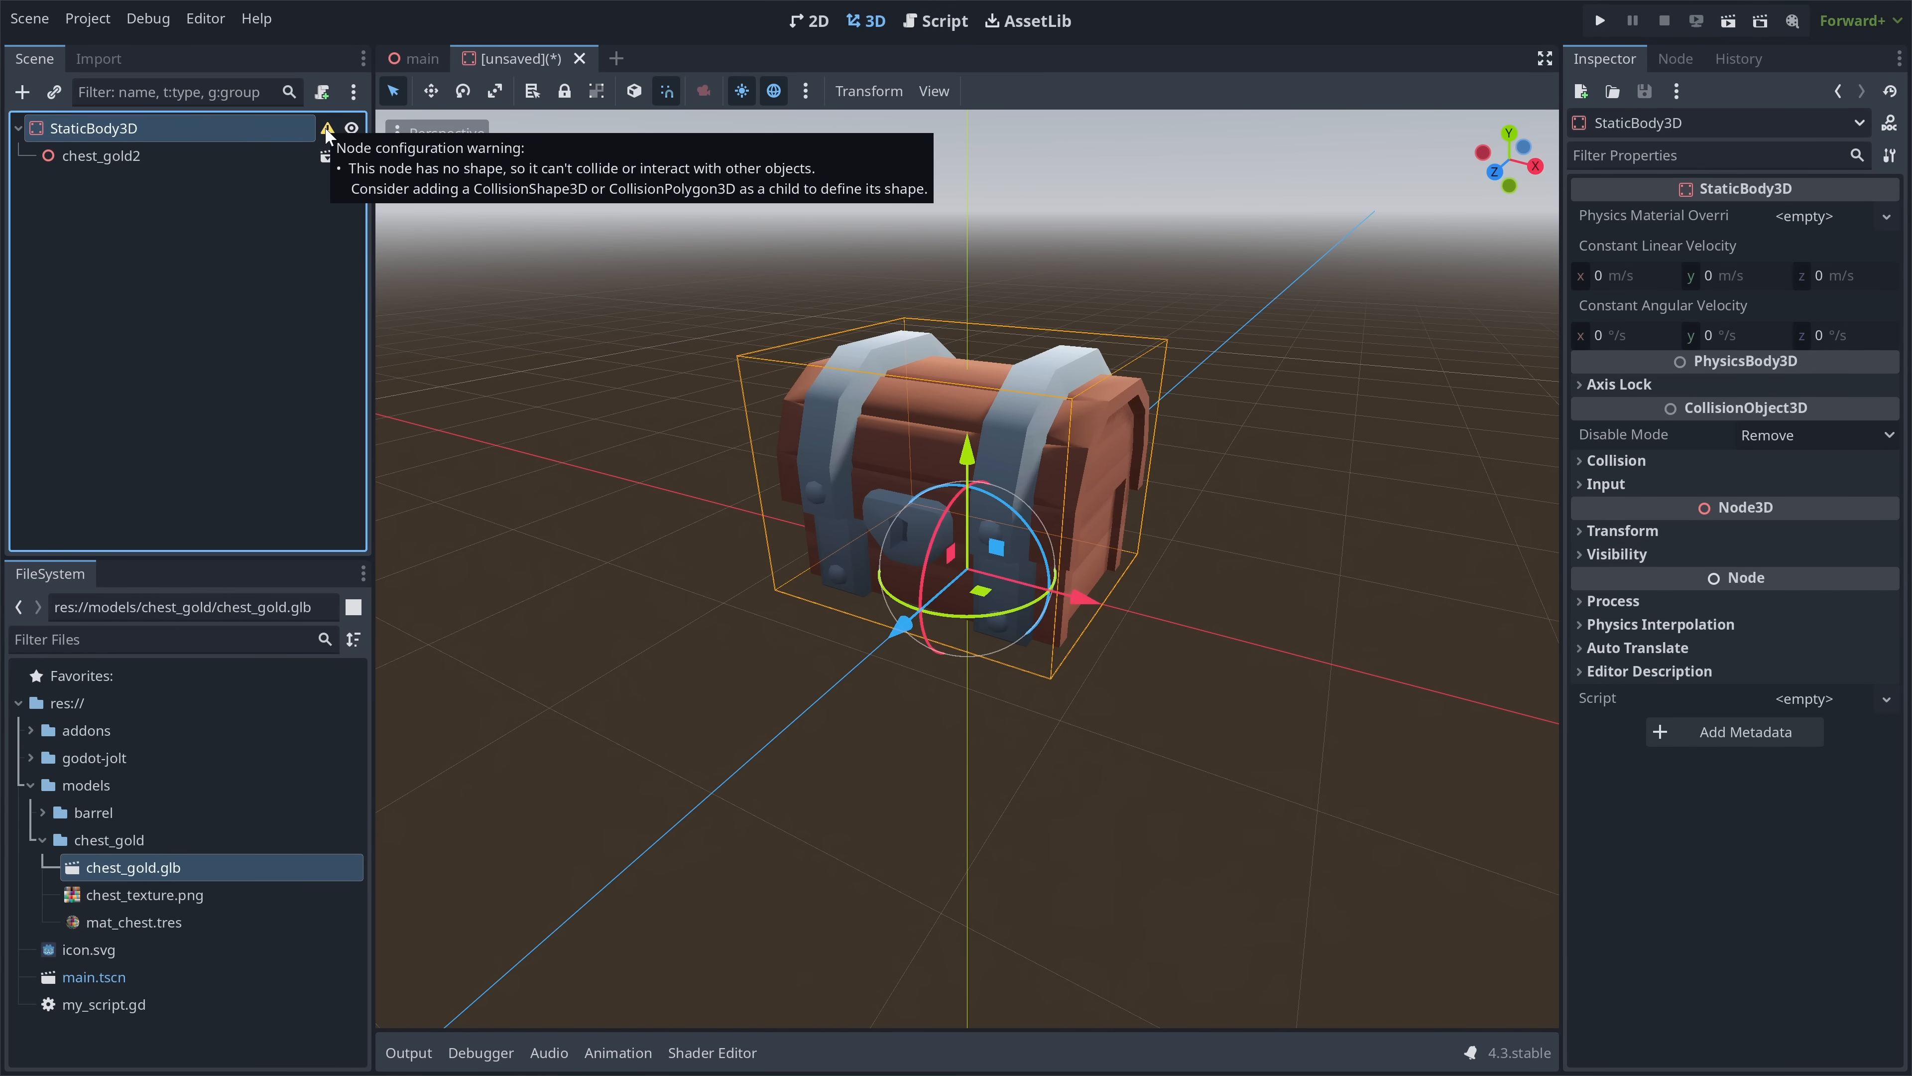
{"action": "key", "text": "ctrl+a"}
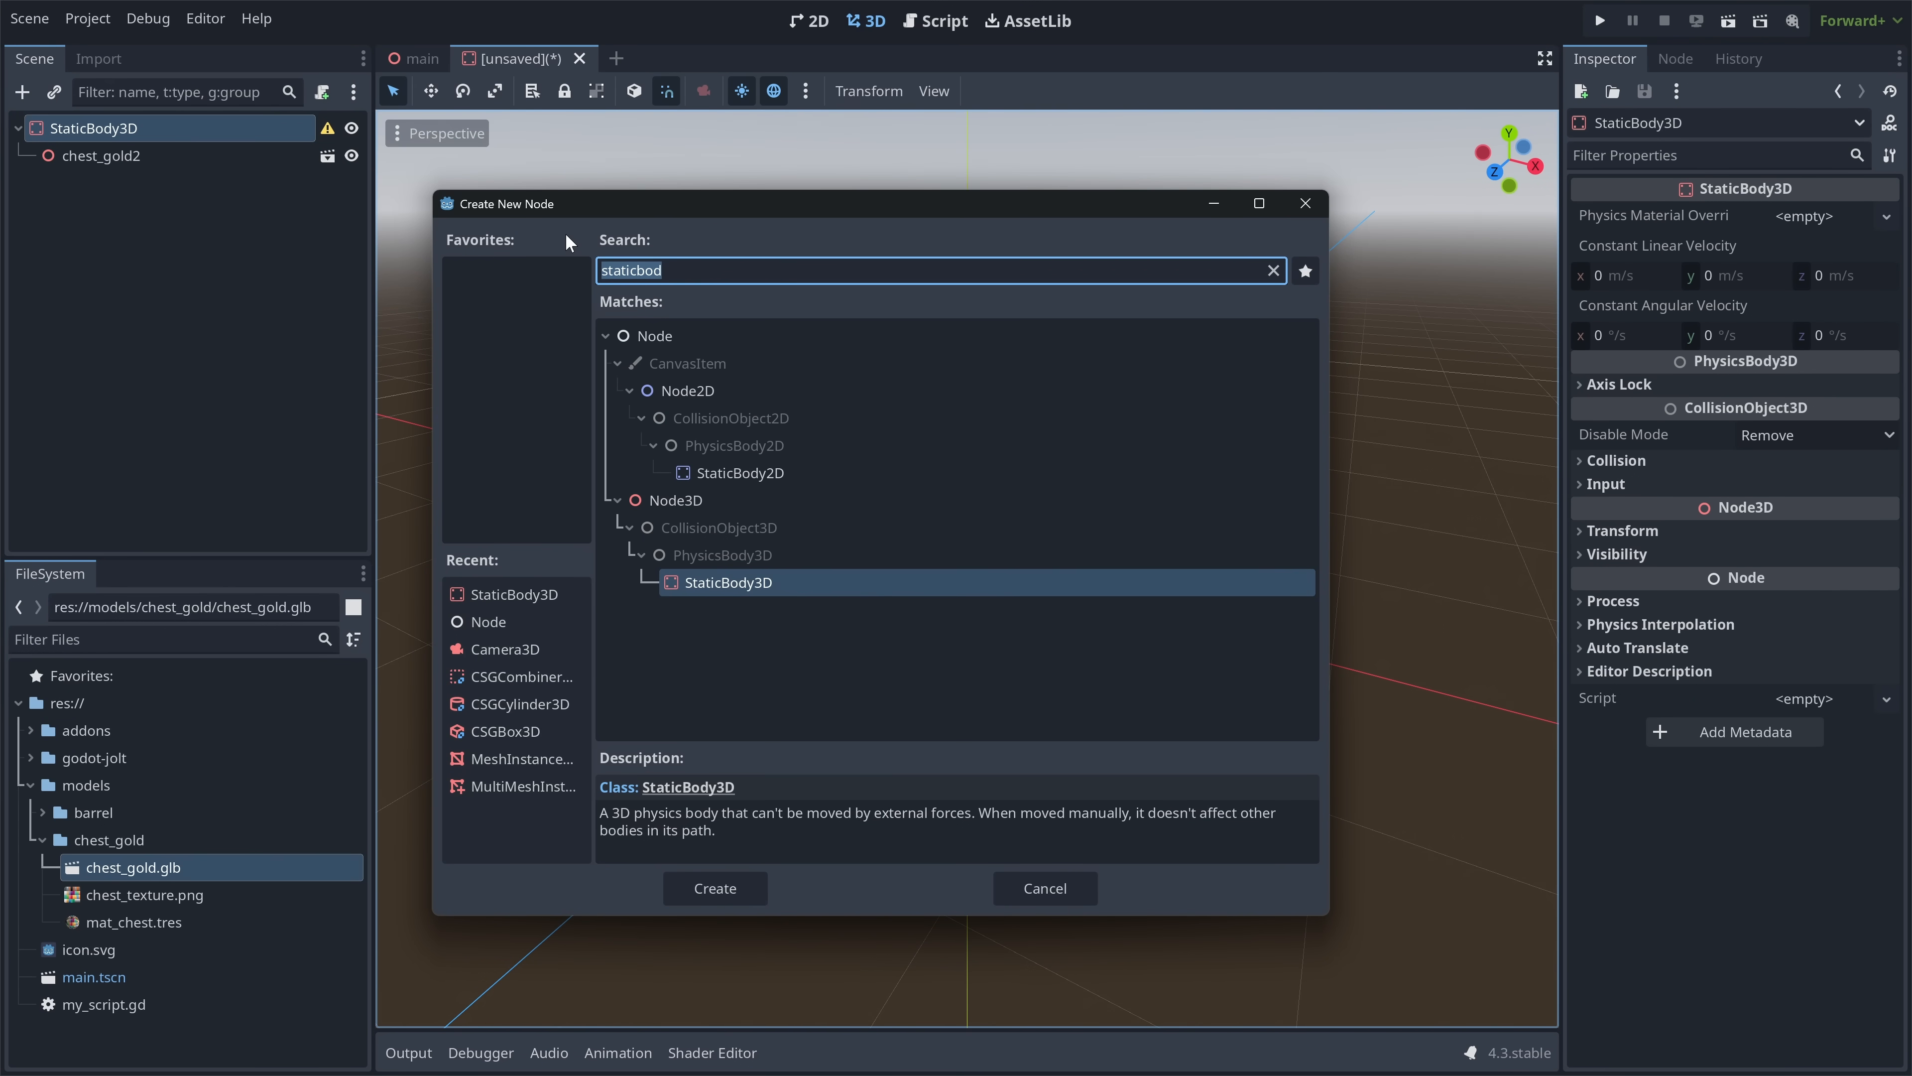
{"action": "type", "text": "collis"}
{"action": "key", "text": "Return"}
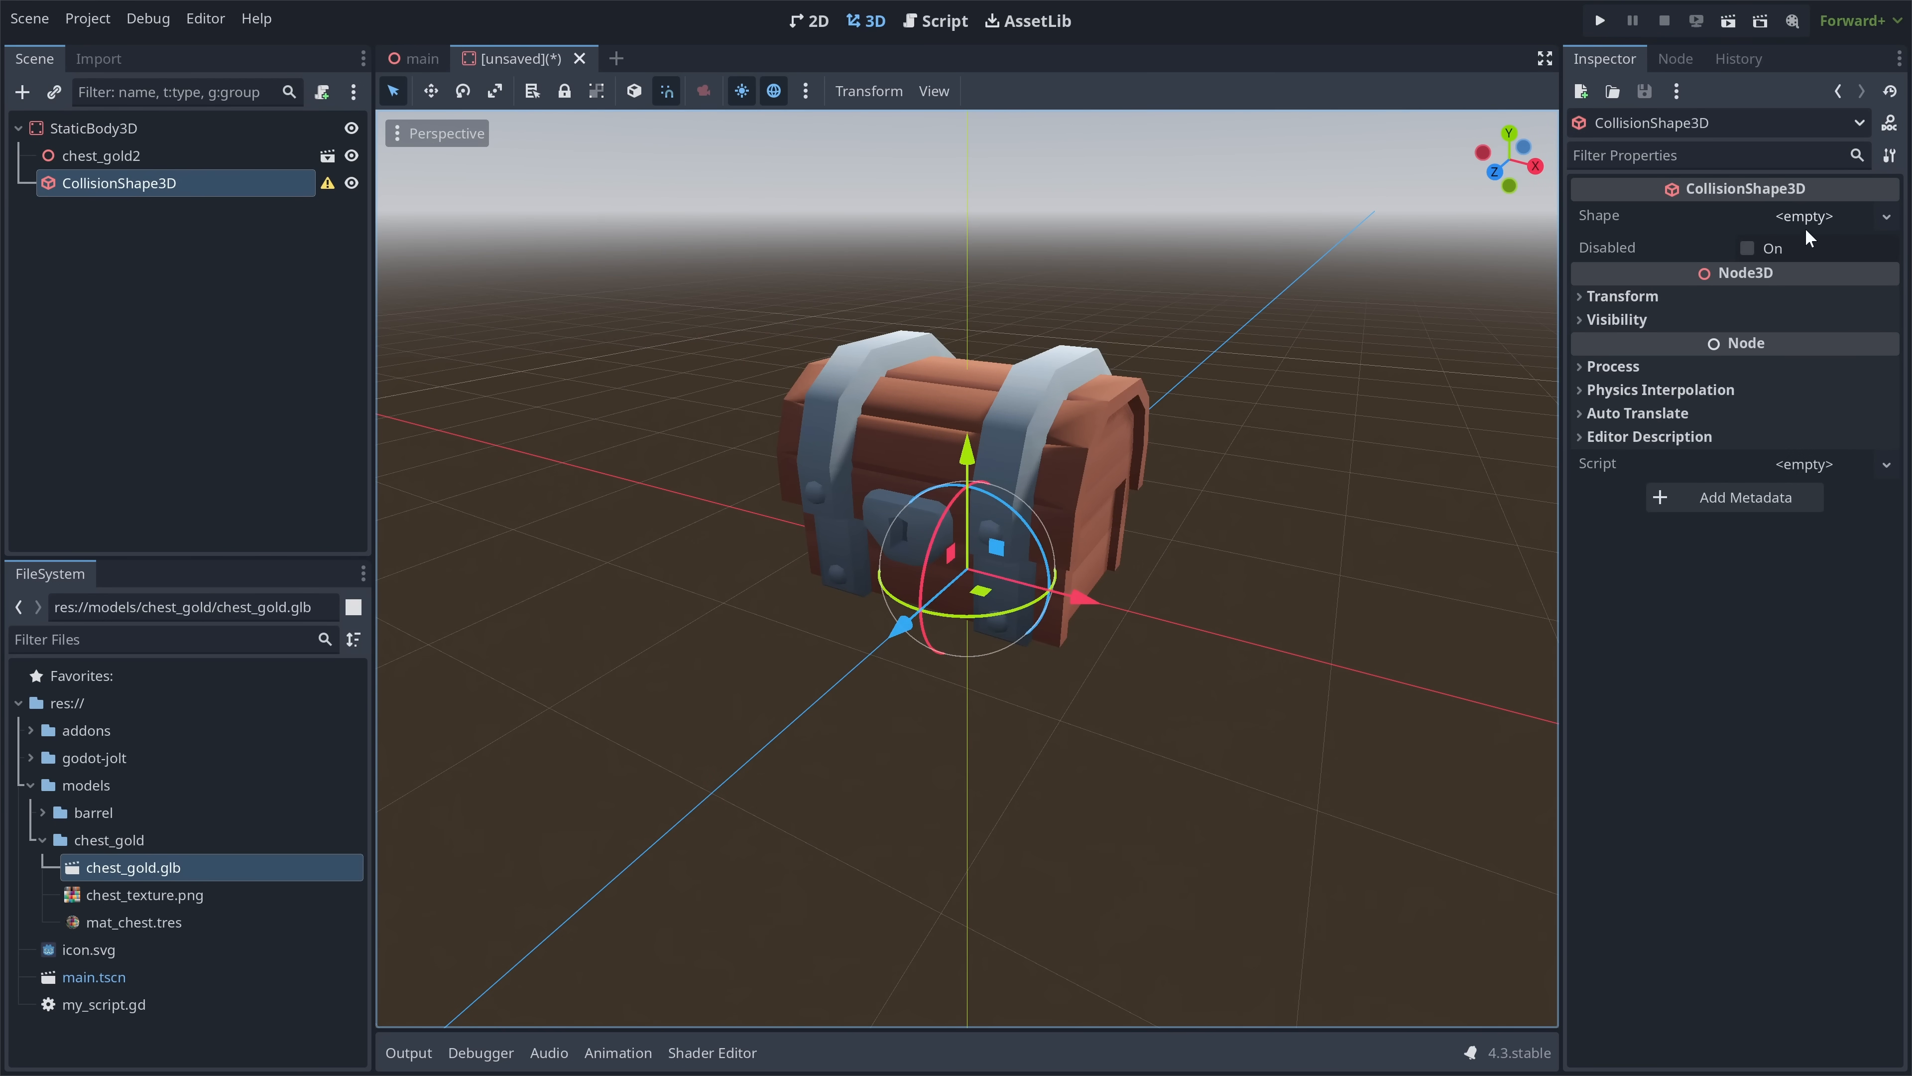
{"action": "left_click", "coordinate": [1886, 216]}
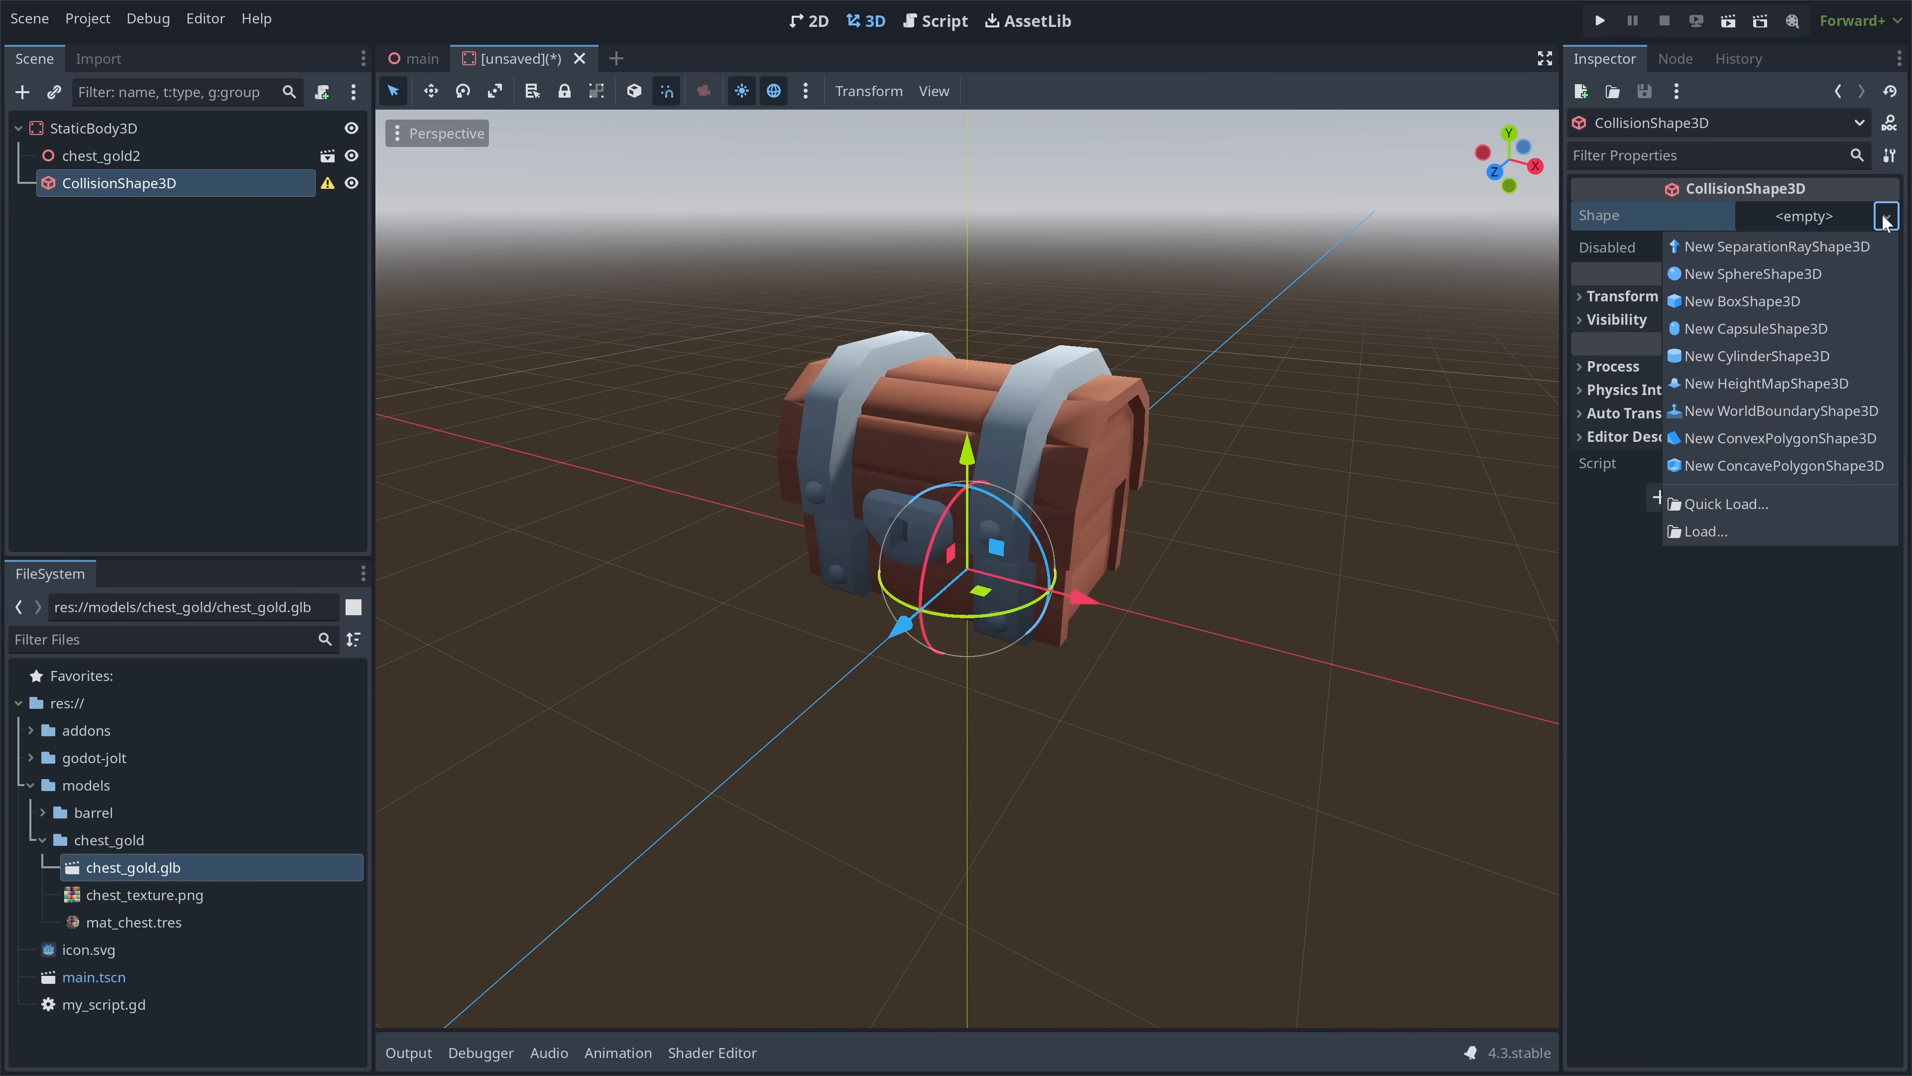
{"action": "left_click", "coordinate": [1778, 300]}
- Raise and resize the box collision shape so it encloses the chest model
{"action": "left_click_drag", "start_coordinate": [968, 477], "coordinate": [973, 361]}
{"action": "left_click_drag", "start_coordinate": [968, 636], "coordinate": [971, 569]}
{"action": "left_click_drag", "start_coordinate": [1050, 493], "coordinate": [1120, 523]}
{"action": "middle_click_drag", "start_coordinate": [1121, 523], "coordinate": [770, 357]}
- Rename the StaticBody3D root node to Chest
{"action": "double_click", "coordinate": [128, 129]}
{"action": "type", "text": "Chest"}
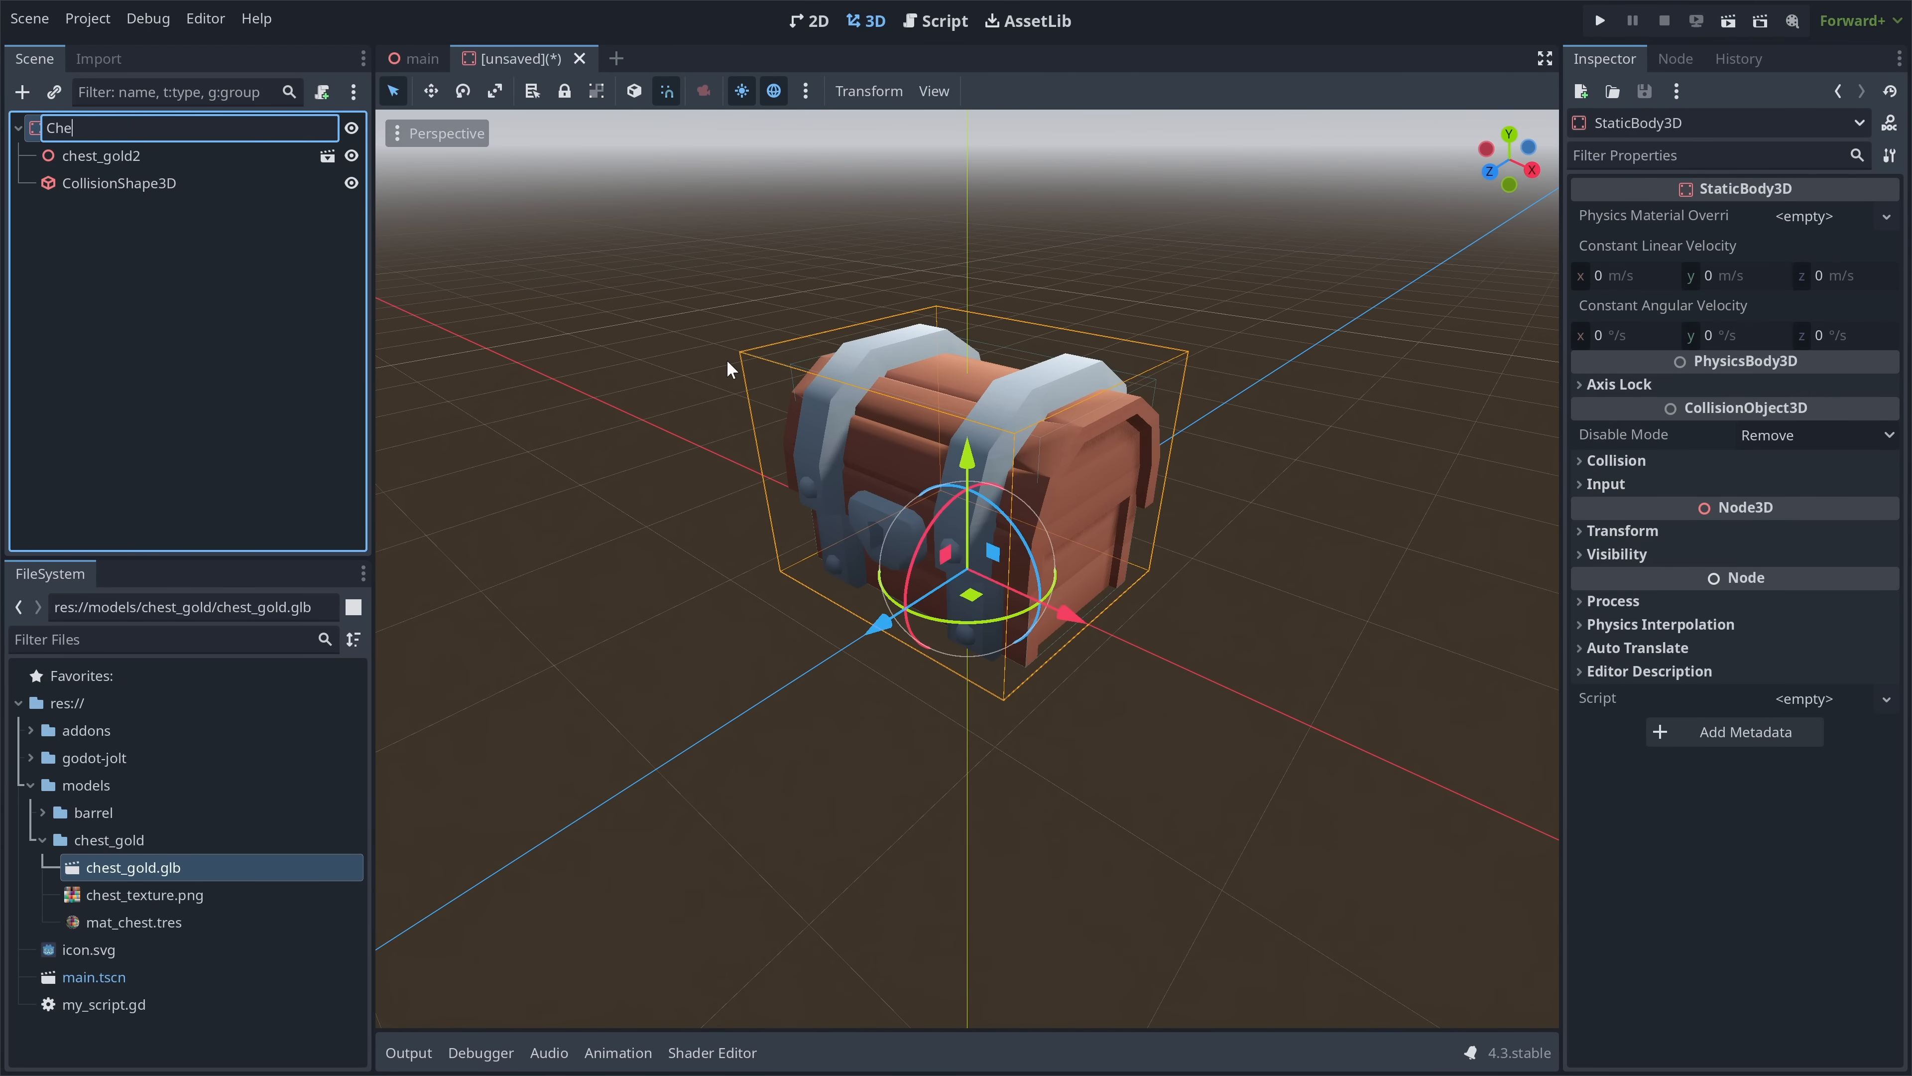
{"action": "key", "text": "Return"}
- Create a scenes folder in the project root and save the scene in it as chest.tscn
{"action": "right_click", "coordinate": [88, 701]}
{"action": "mouse_move", "coordinate": [185, 717]}
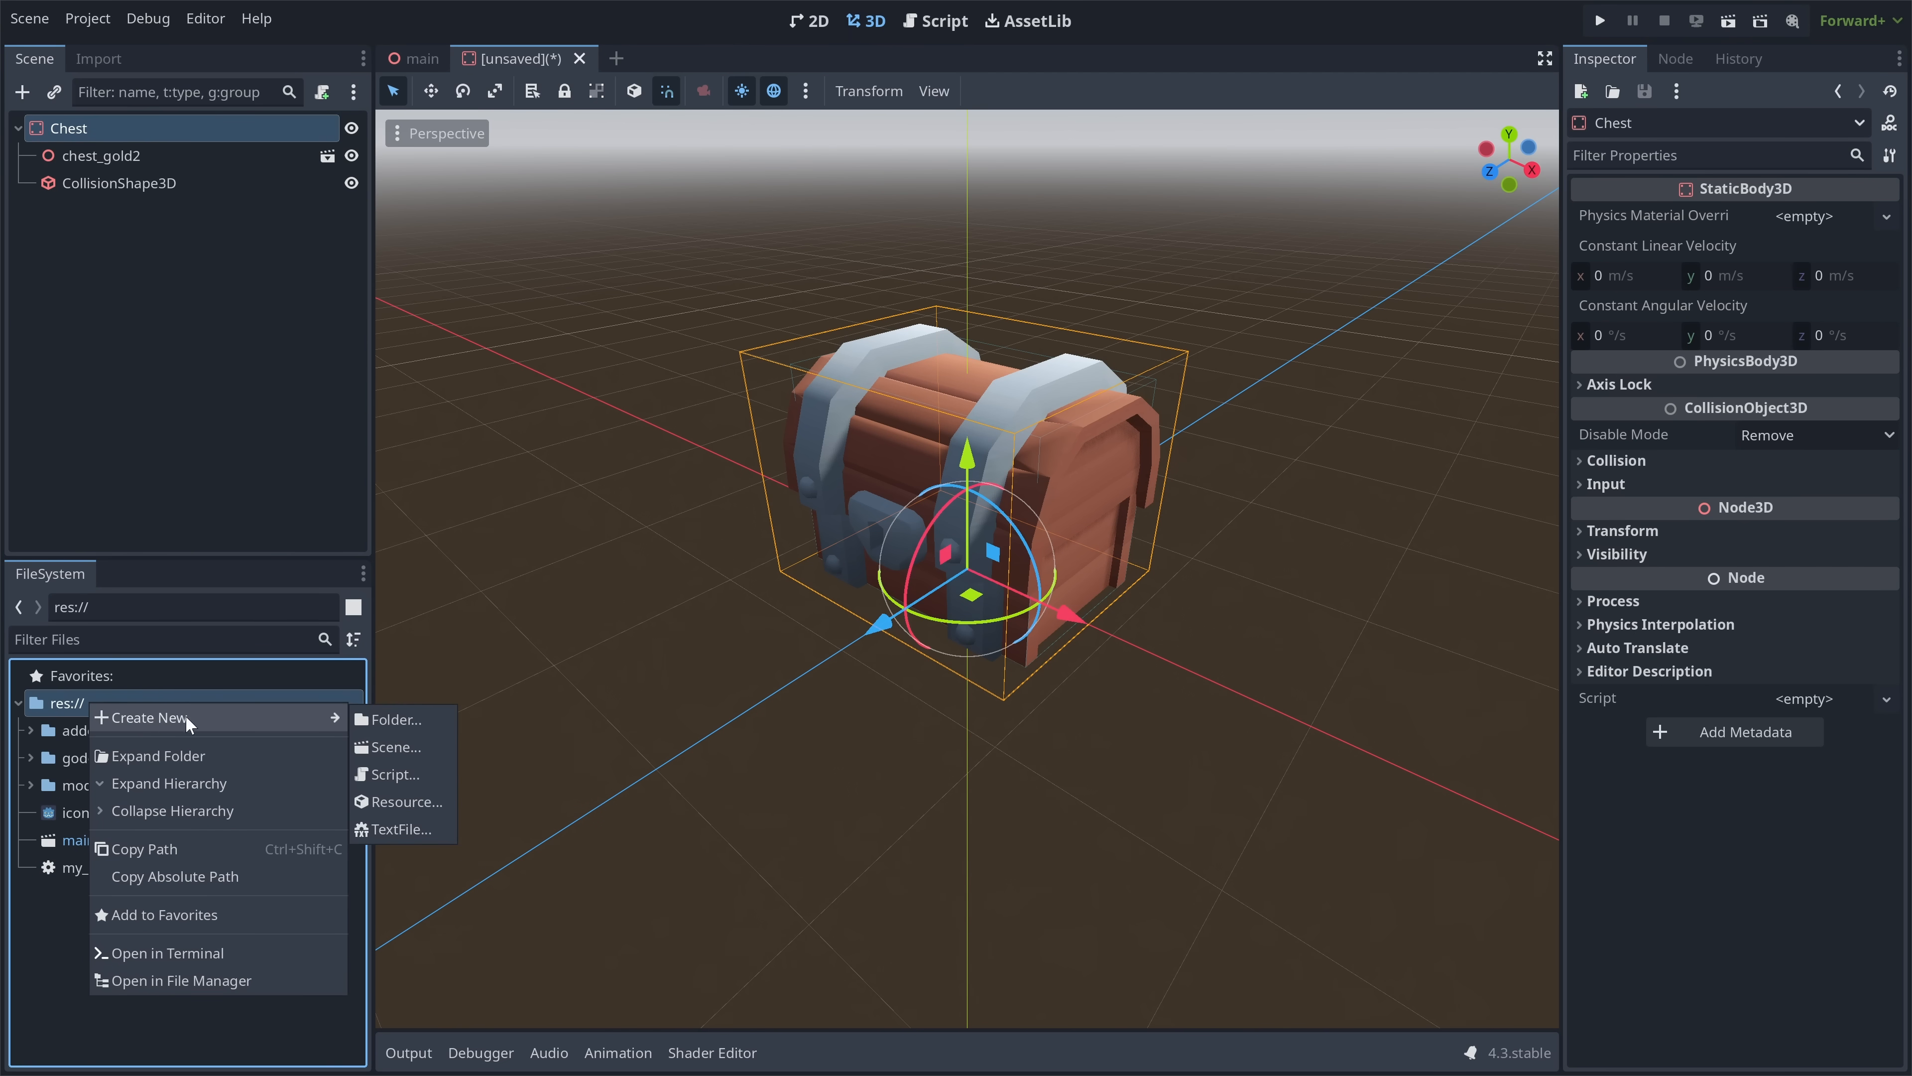
{"action": "left_click", "coordinate": [391, 720]}
{"action": "type", "text": "scenes"}
{"action": "key", "text": "Return"}
{"action": "key", "text": "ctrl+s"}
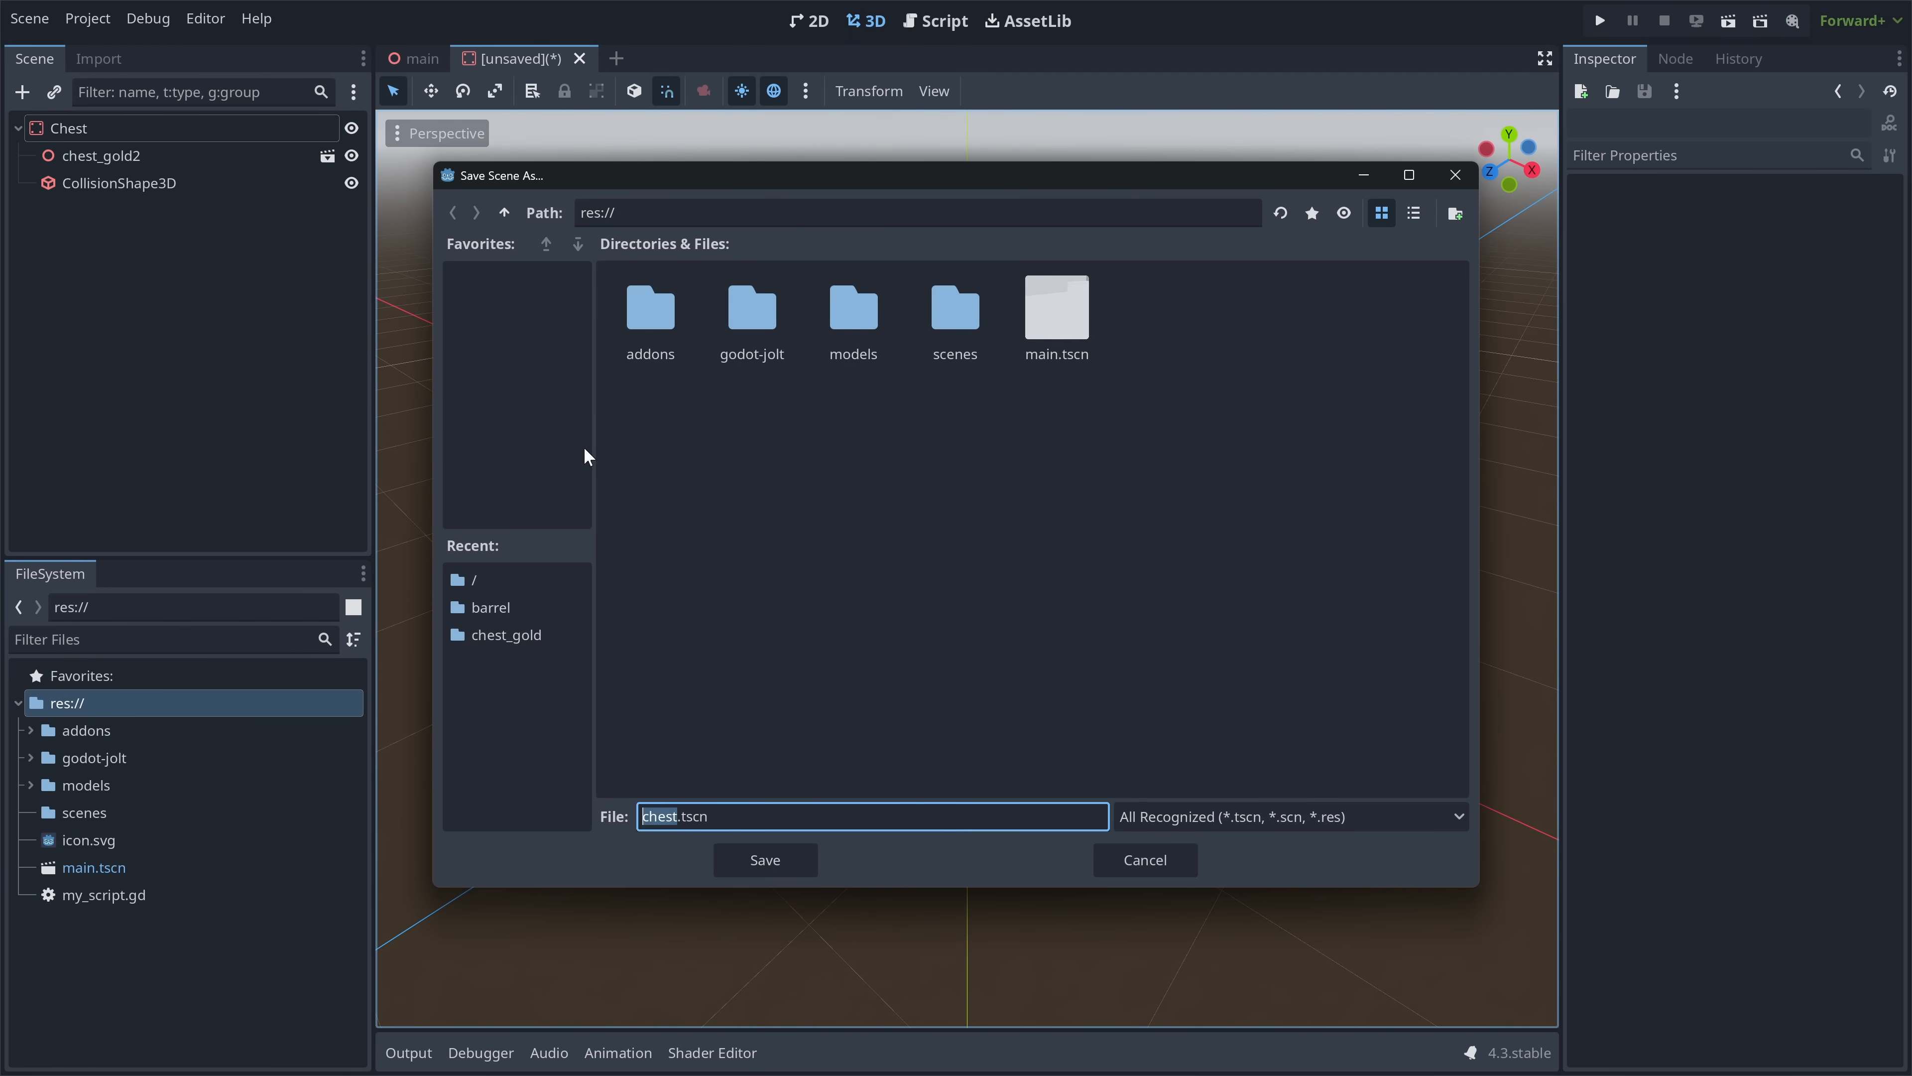
{"action": "double_click", "coordinate": [955, 310]}
{"action": "left_click", "coordinate": [768, 863]}
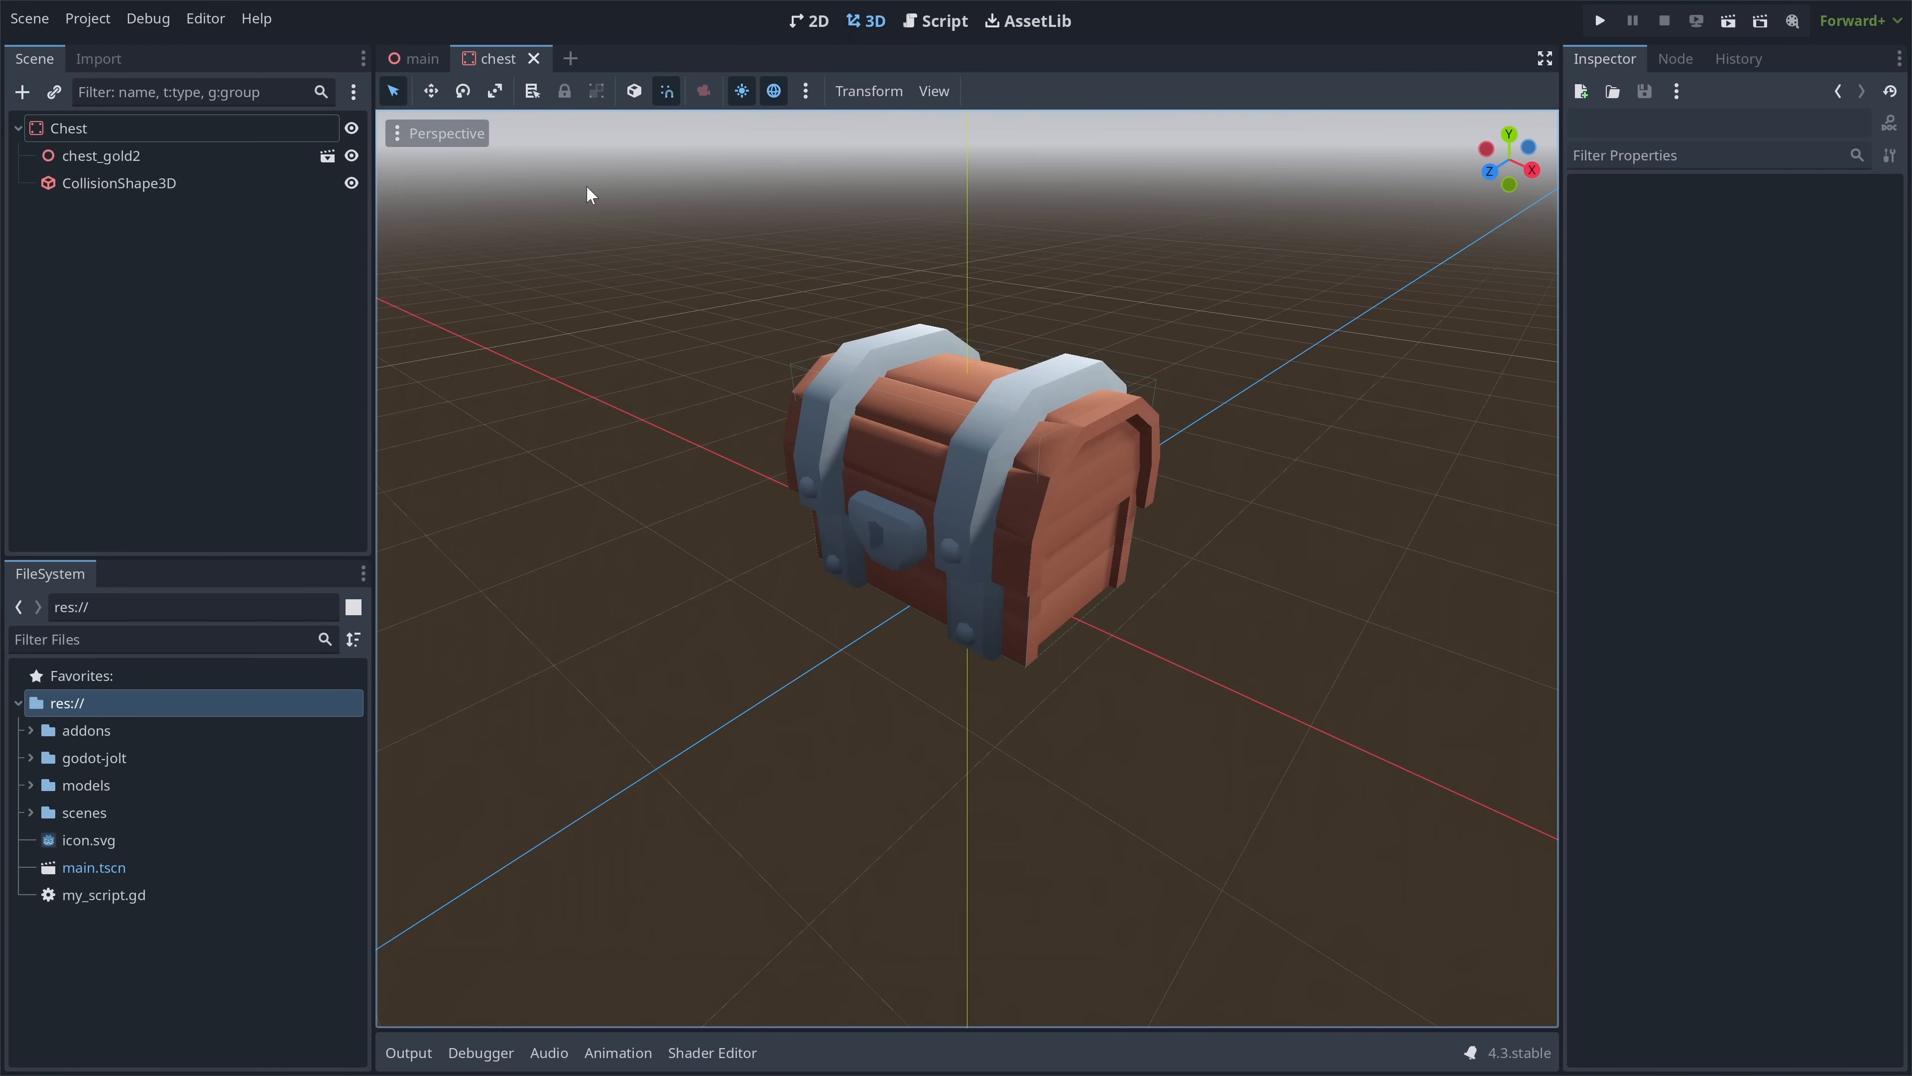
- Place an instance of scenes/chest.tscn on the floor of the main scene
{"action": "left_click", "coordinate": [417, 59]}
{"action": "left_click", "coordinate": [30, 812]}
{"action": "left_click_drag", "start_coordinate": [81, 840], "coordinate": [926, 595]}
- Run the project and walk the player against the chest to test its collision
{"action": "key", "text": "F5"}
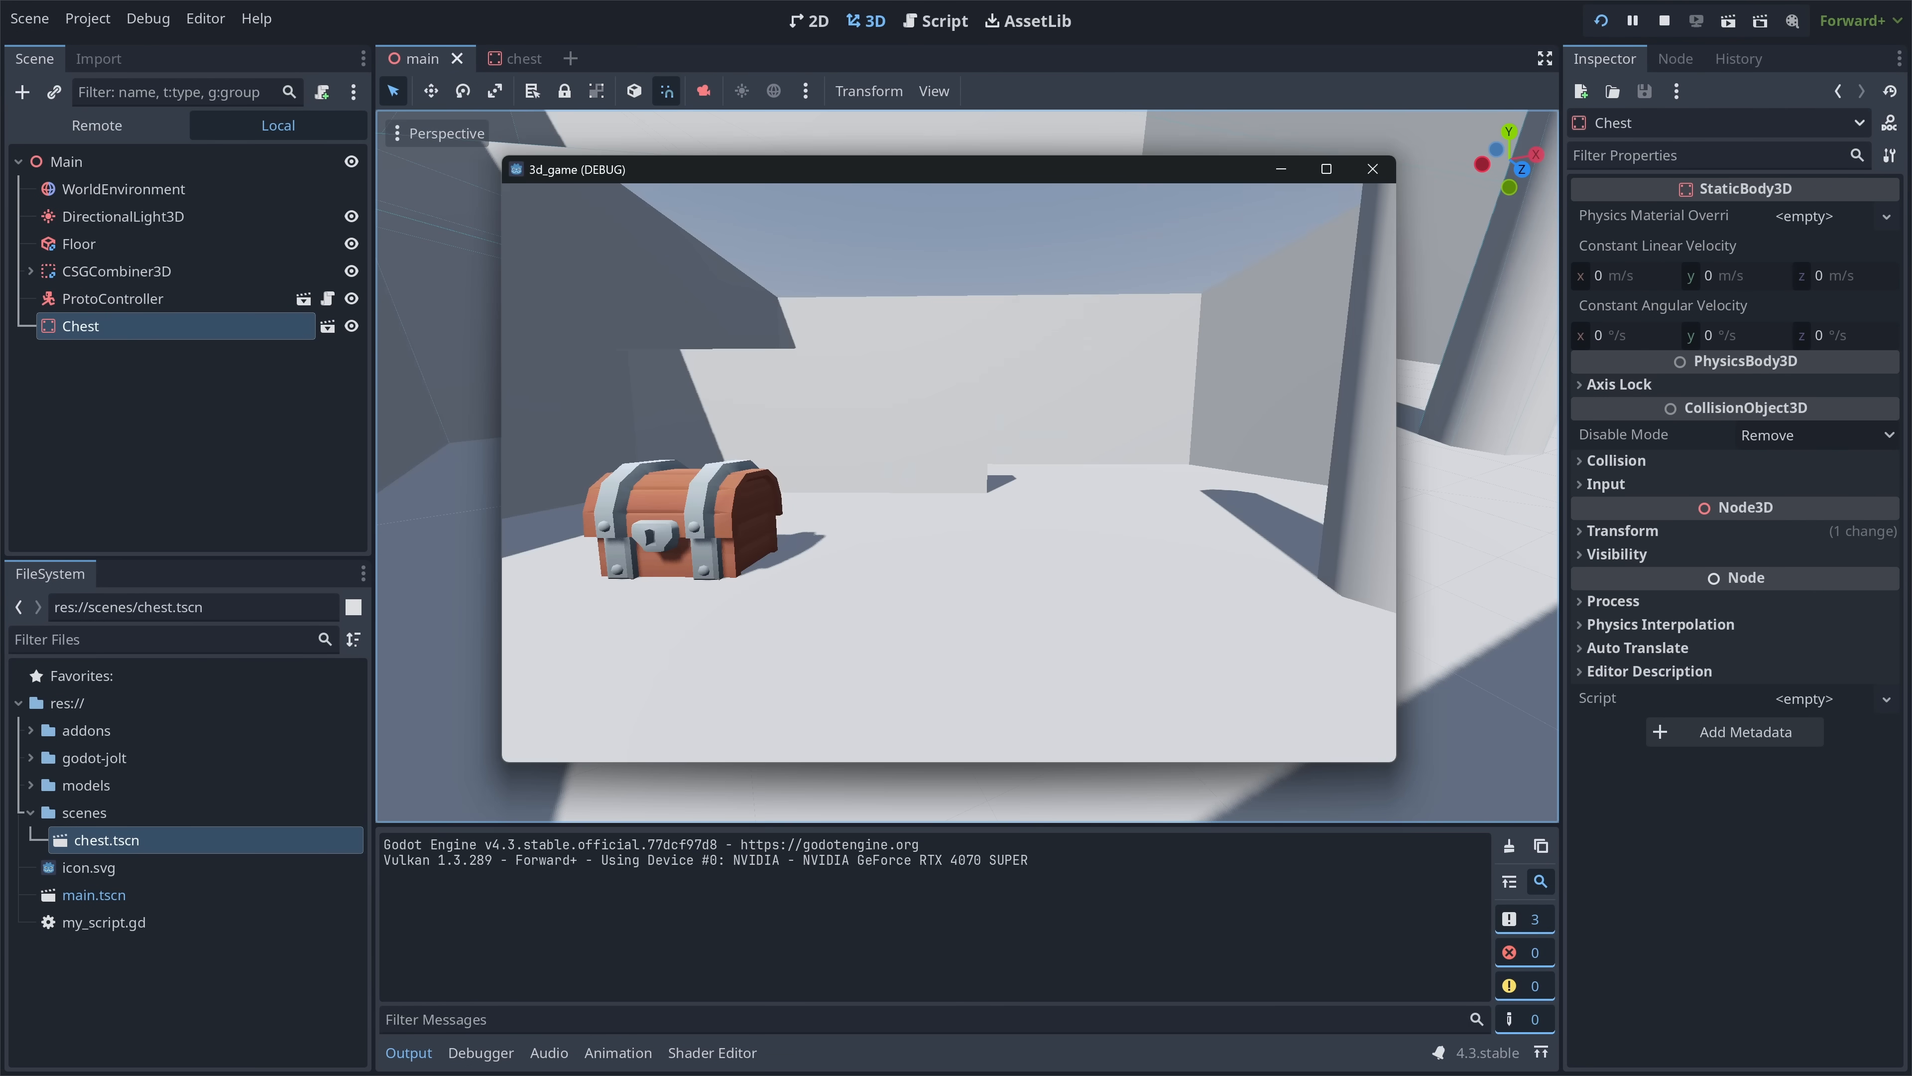
{"action": "key", "text": "w"}
{"action": "key", "text": "d"}
{"action": "key", "text": "a"}
{"action": "key", "text": "d"}
{"action": "key", "text": "s"}
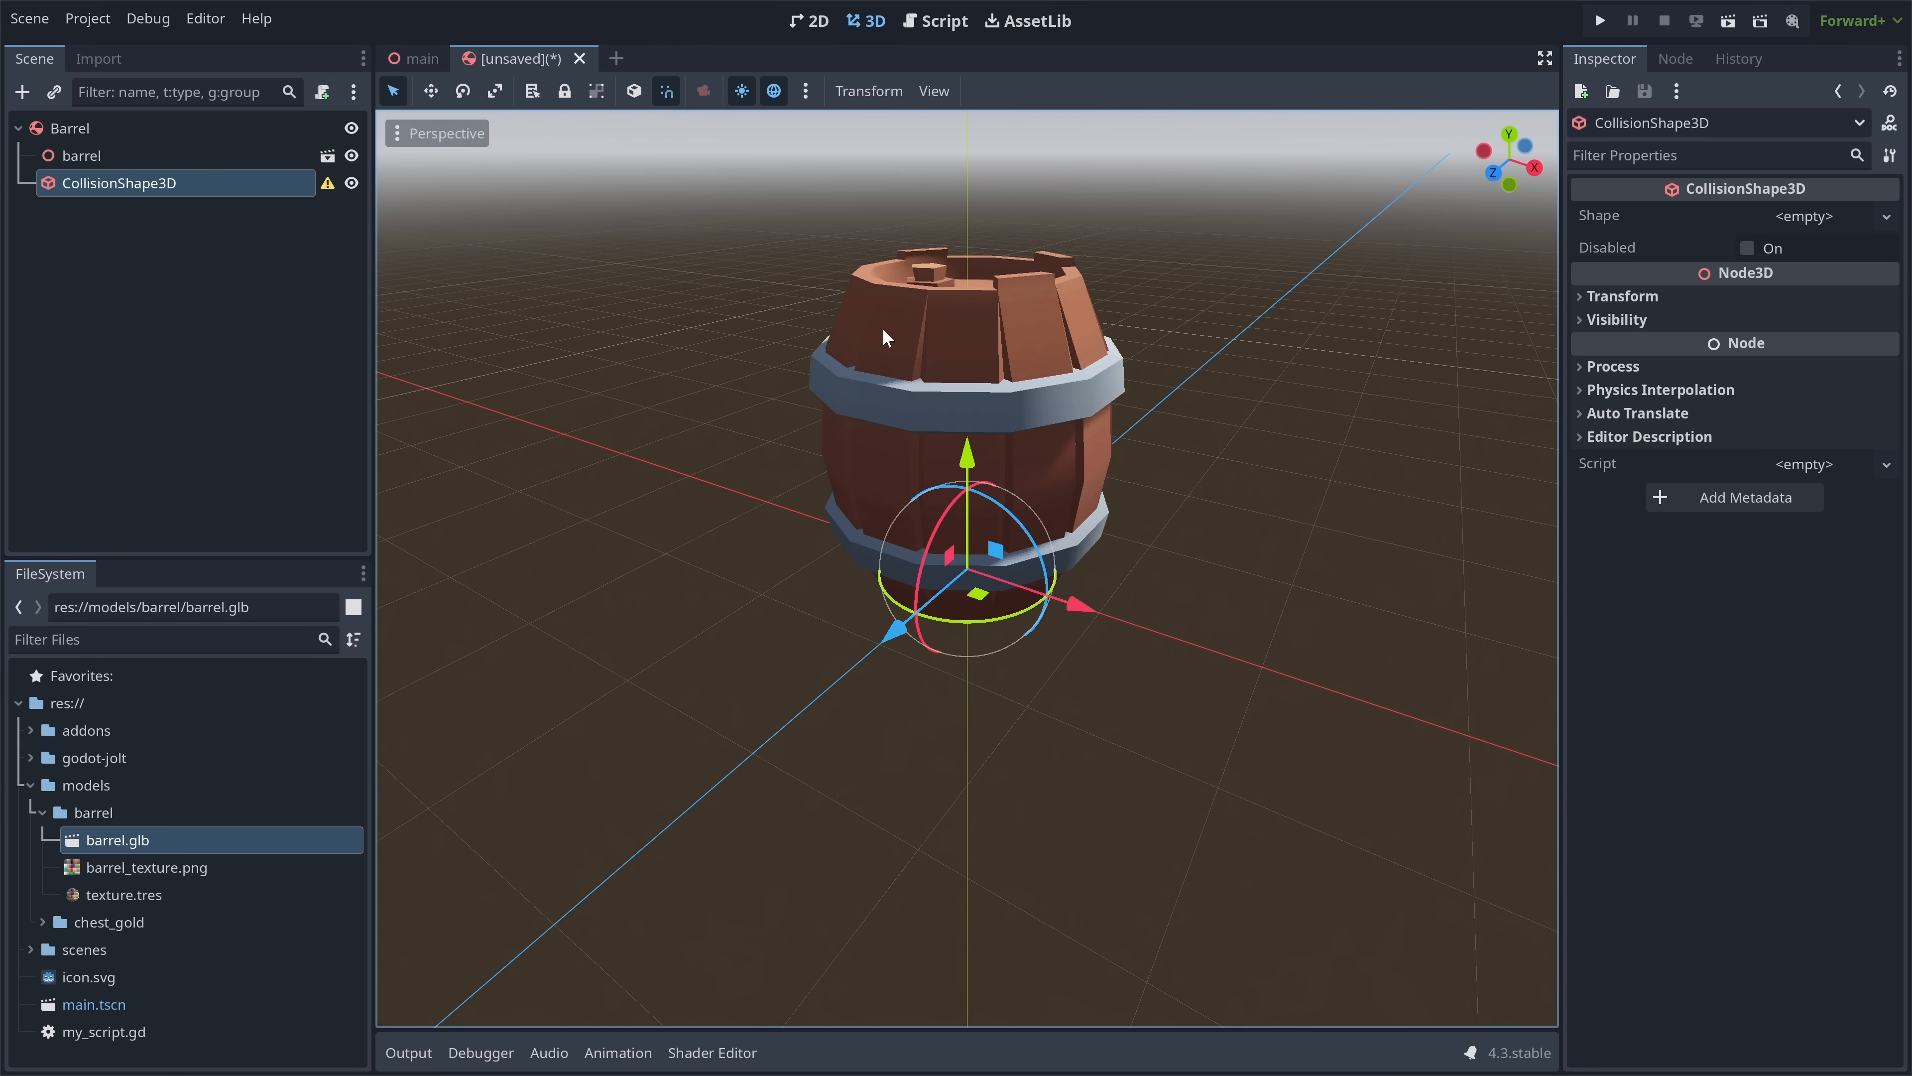
- Assign a new CylinderShape3D to the barrel's CollisionShape3D, then raise and resize it to fit around the barrel
{"action": "left_click", "coordinate": [1884, 218]}
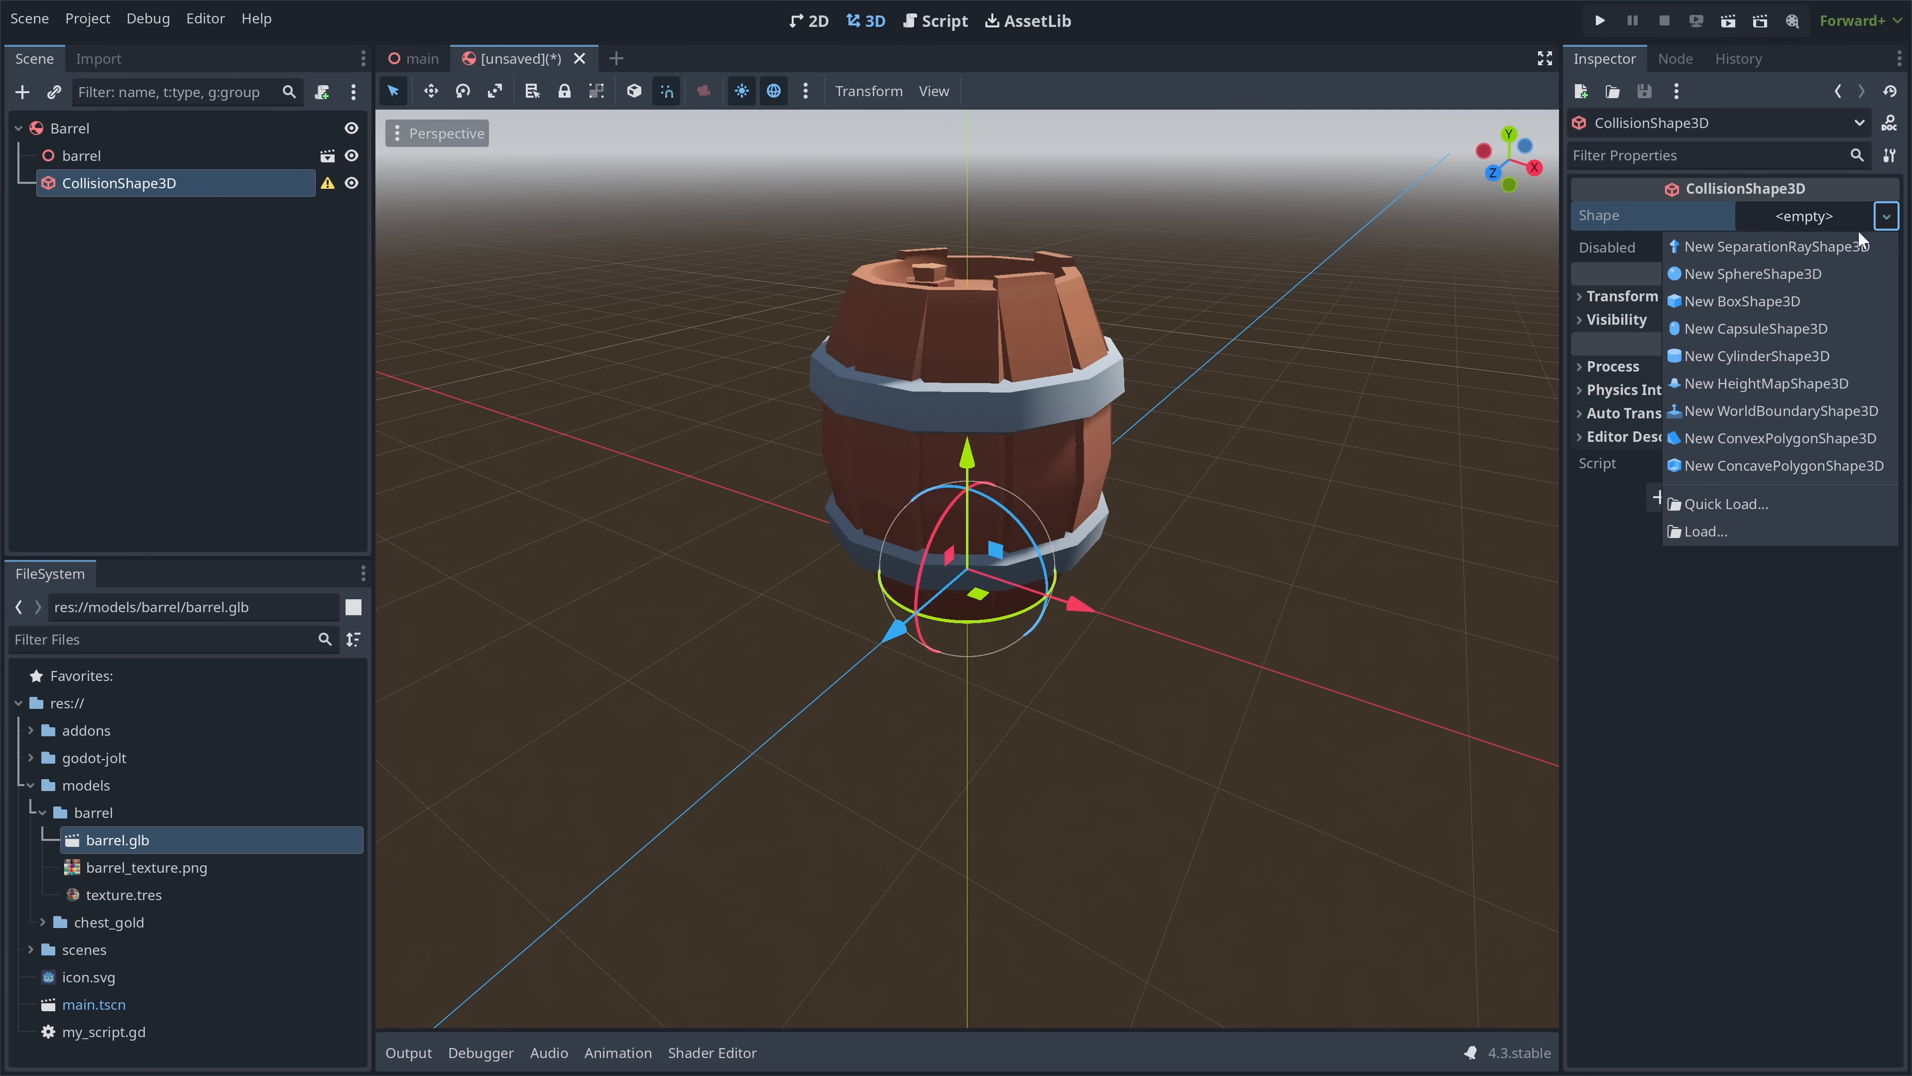
{"action": "left_click", "coordinate": [1743, 354]}
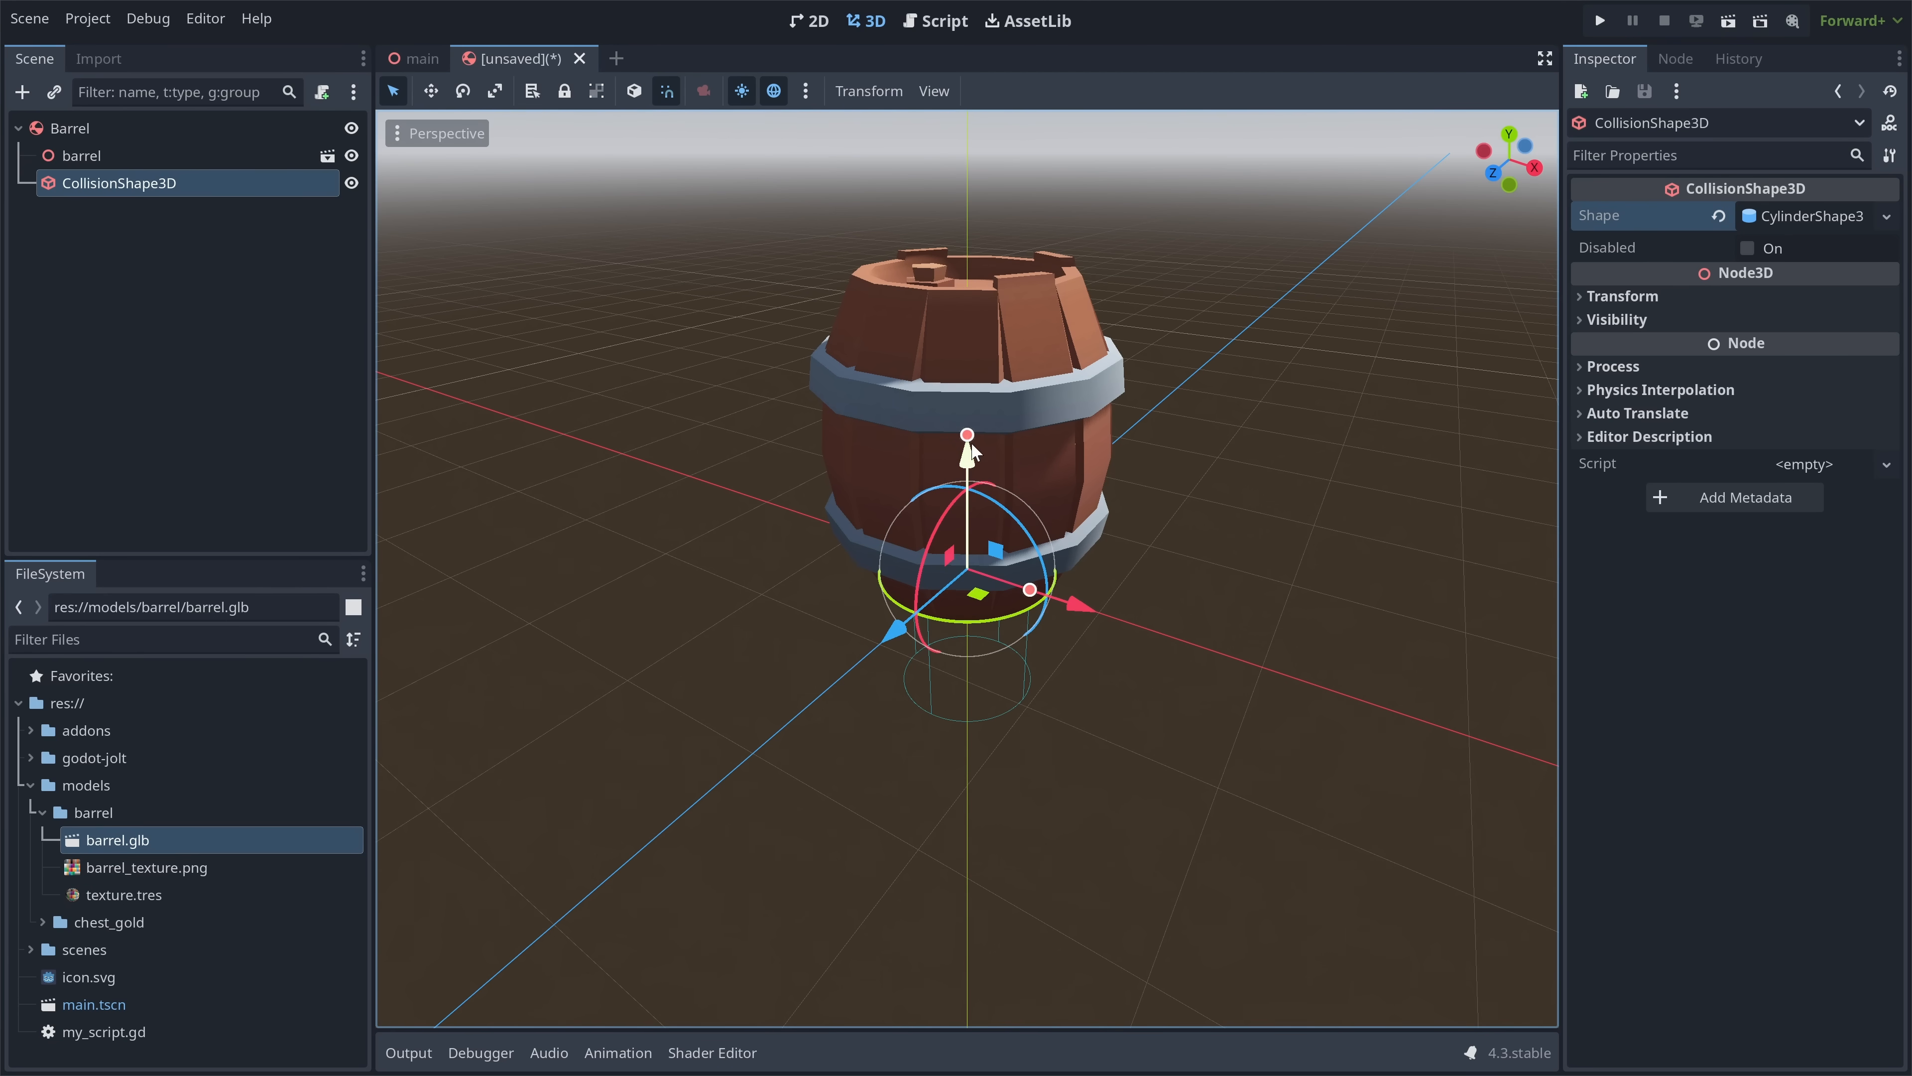
{"action": "left_click_drag", "start_coordinate": [971, 488], "coordinate": [935, 294]}
{"action": "left_click_drag", "start_coordinate": [1038, 451], "coordinate": [1102, 464]}
{"action": "mouse_move", "coordinate": [720, 324]}
{"action": "middle_mouse_down"}
{"action": "mouse_move", "coordinate": [782, 320]}
{"action": "mouse_move", "coordinate": [738, 321]}
{"action": "middle_mouse_up"}
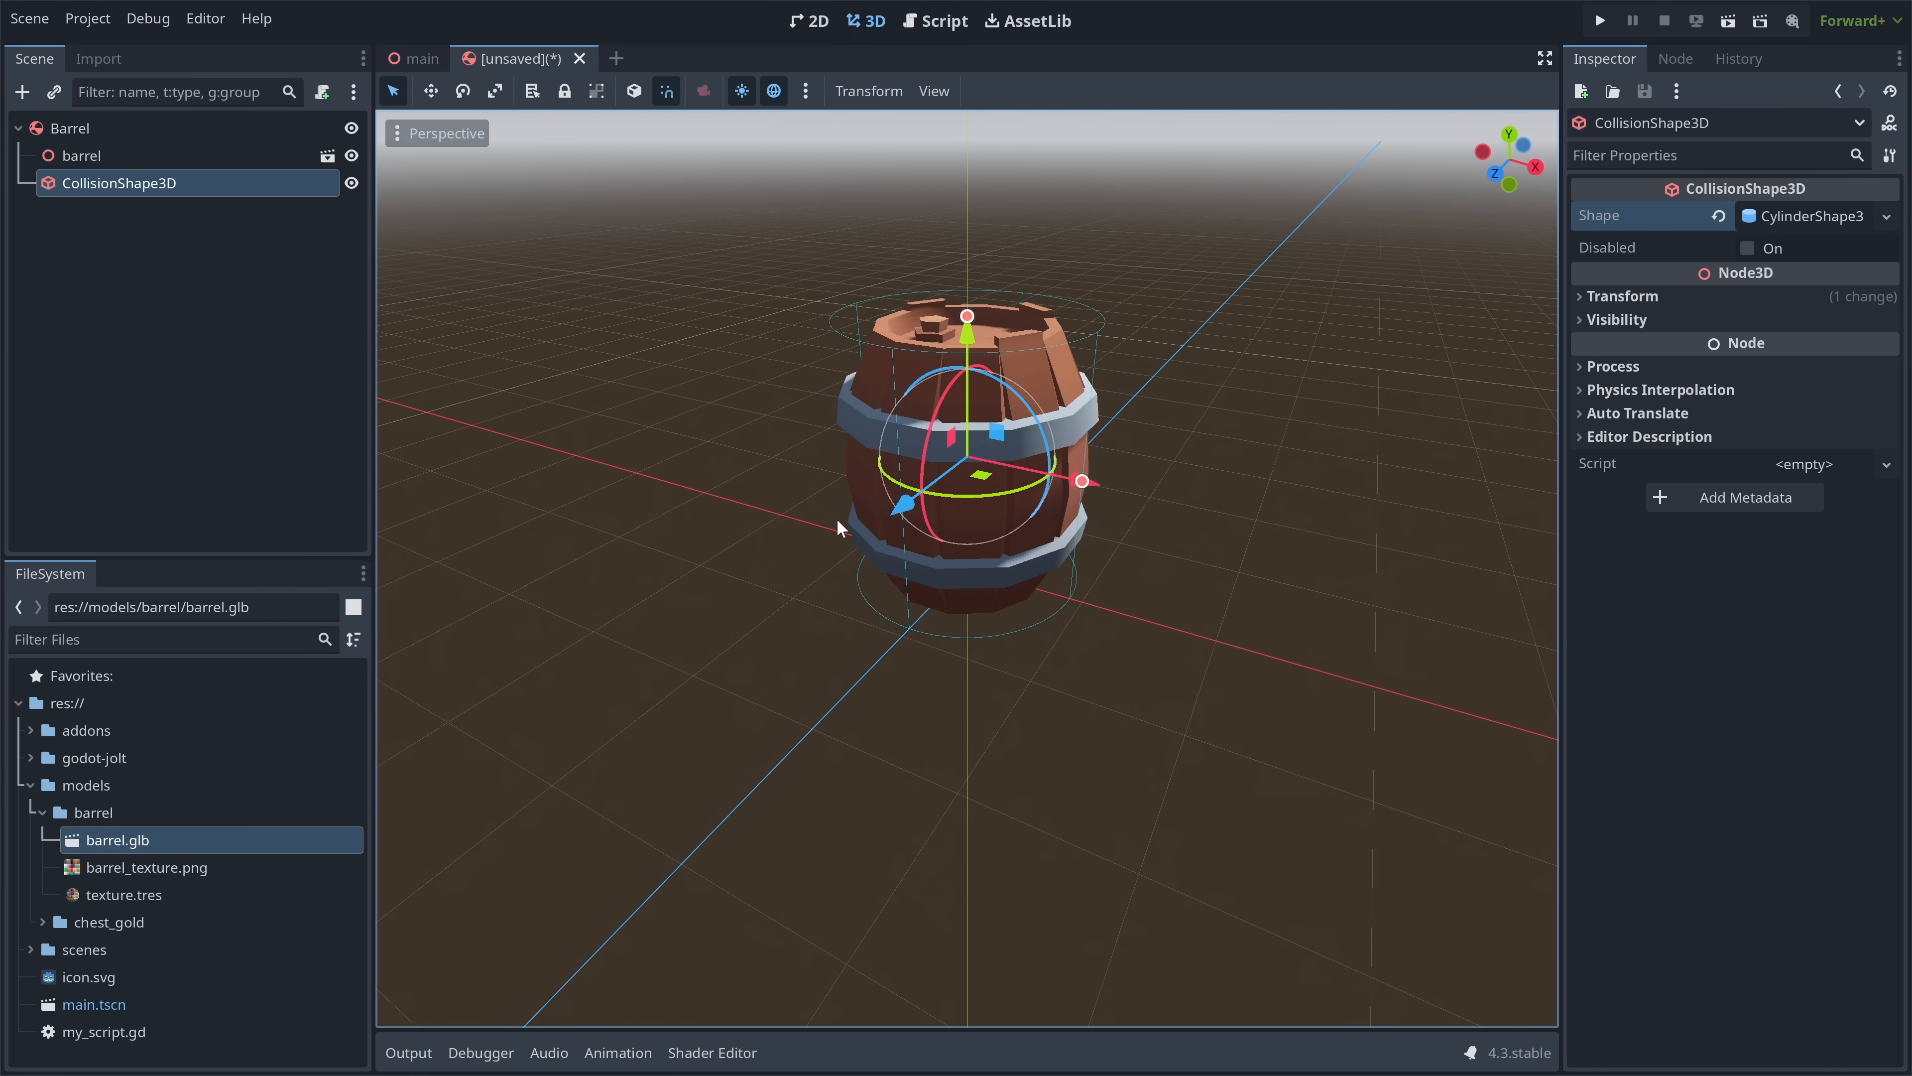
- Delete the barrel's CollisionShape3D node and enable Editable Children on the barrel instance
{"action": "key", "text": "Delete"}
{"action": "key", "text": "Return"}
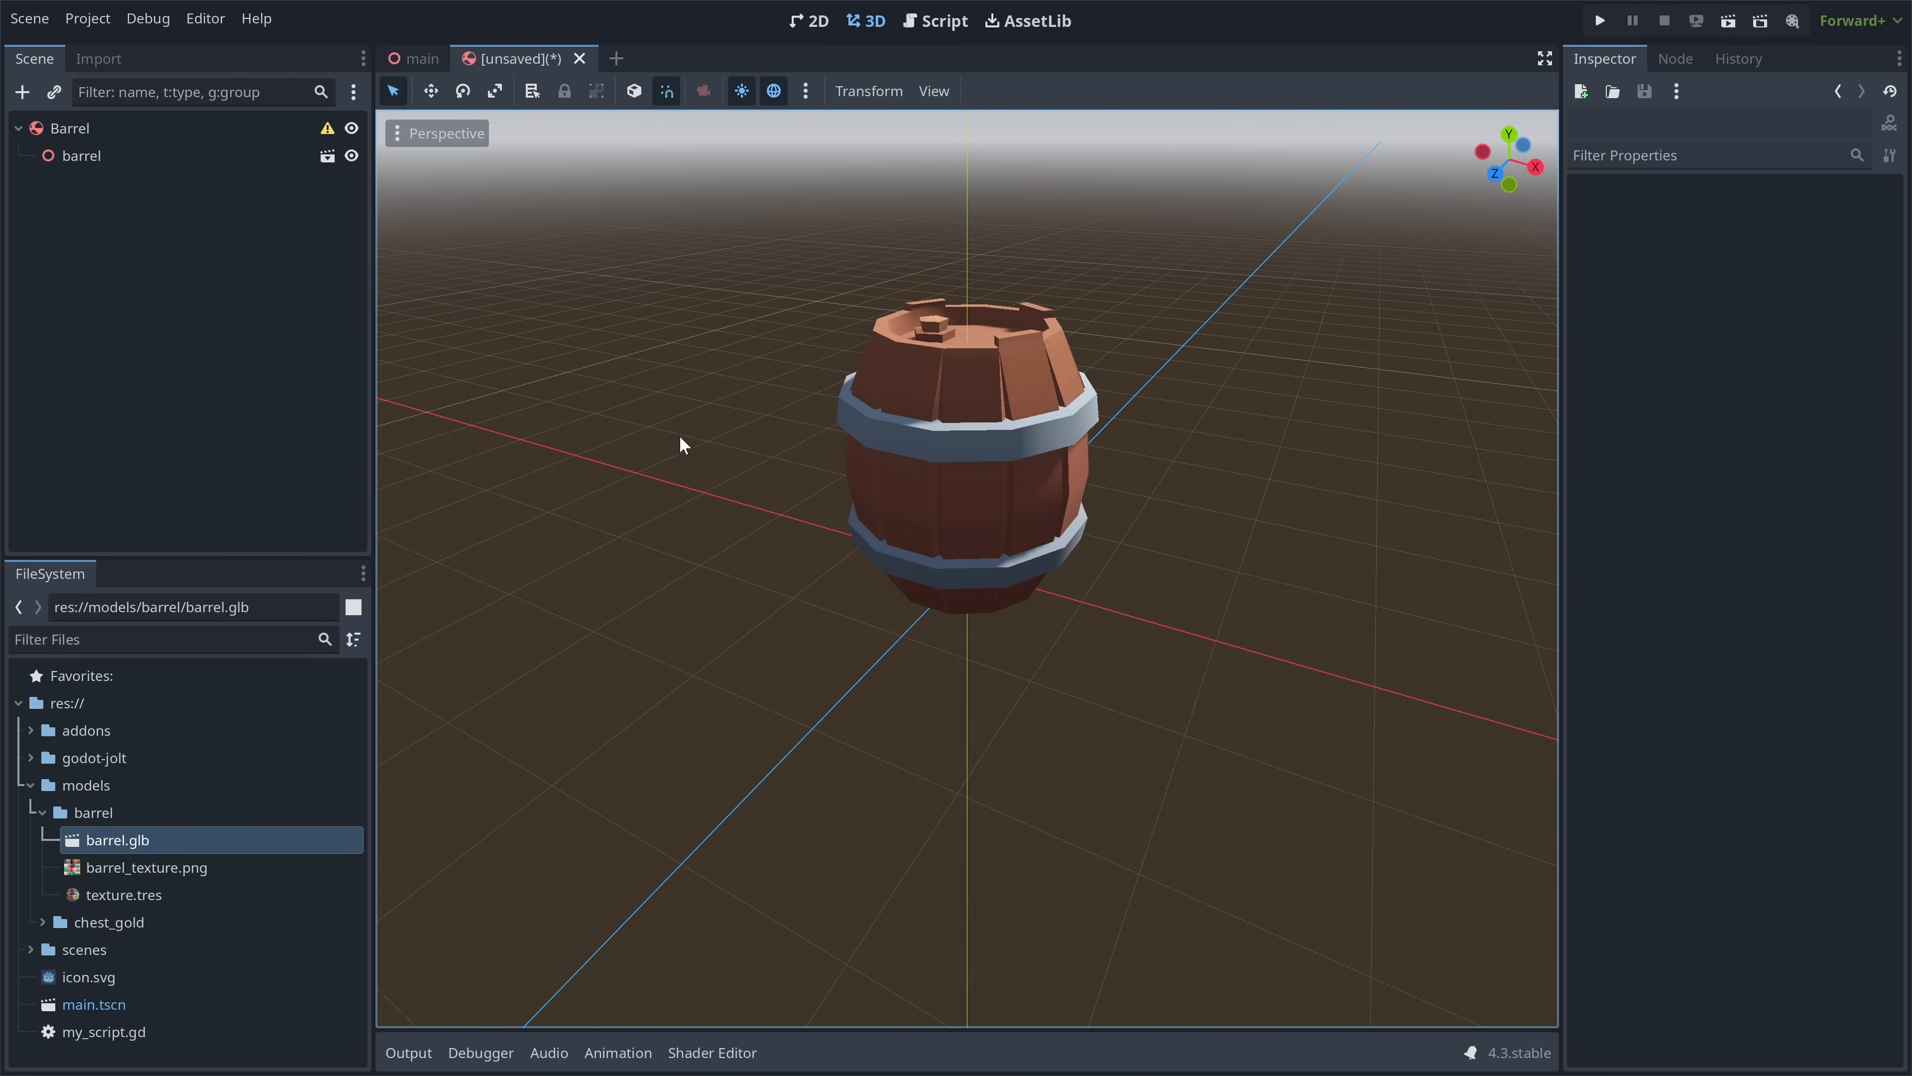
{"action": "right_click", "coordinate": [94, 148]}
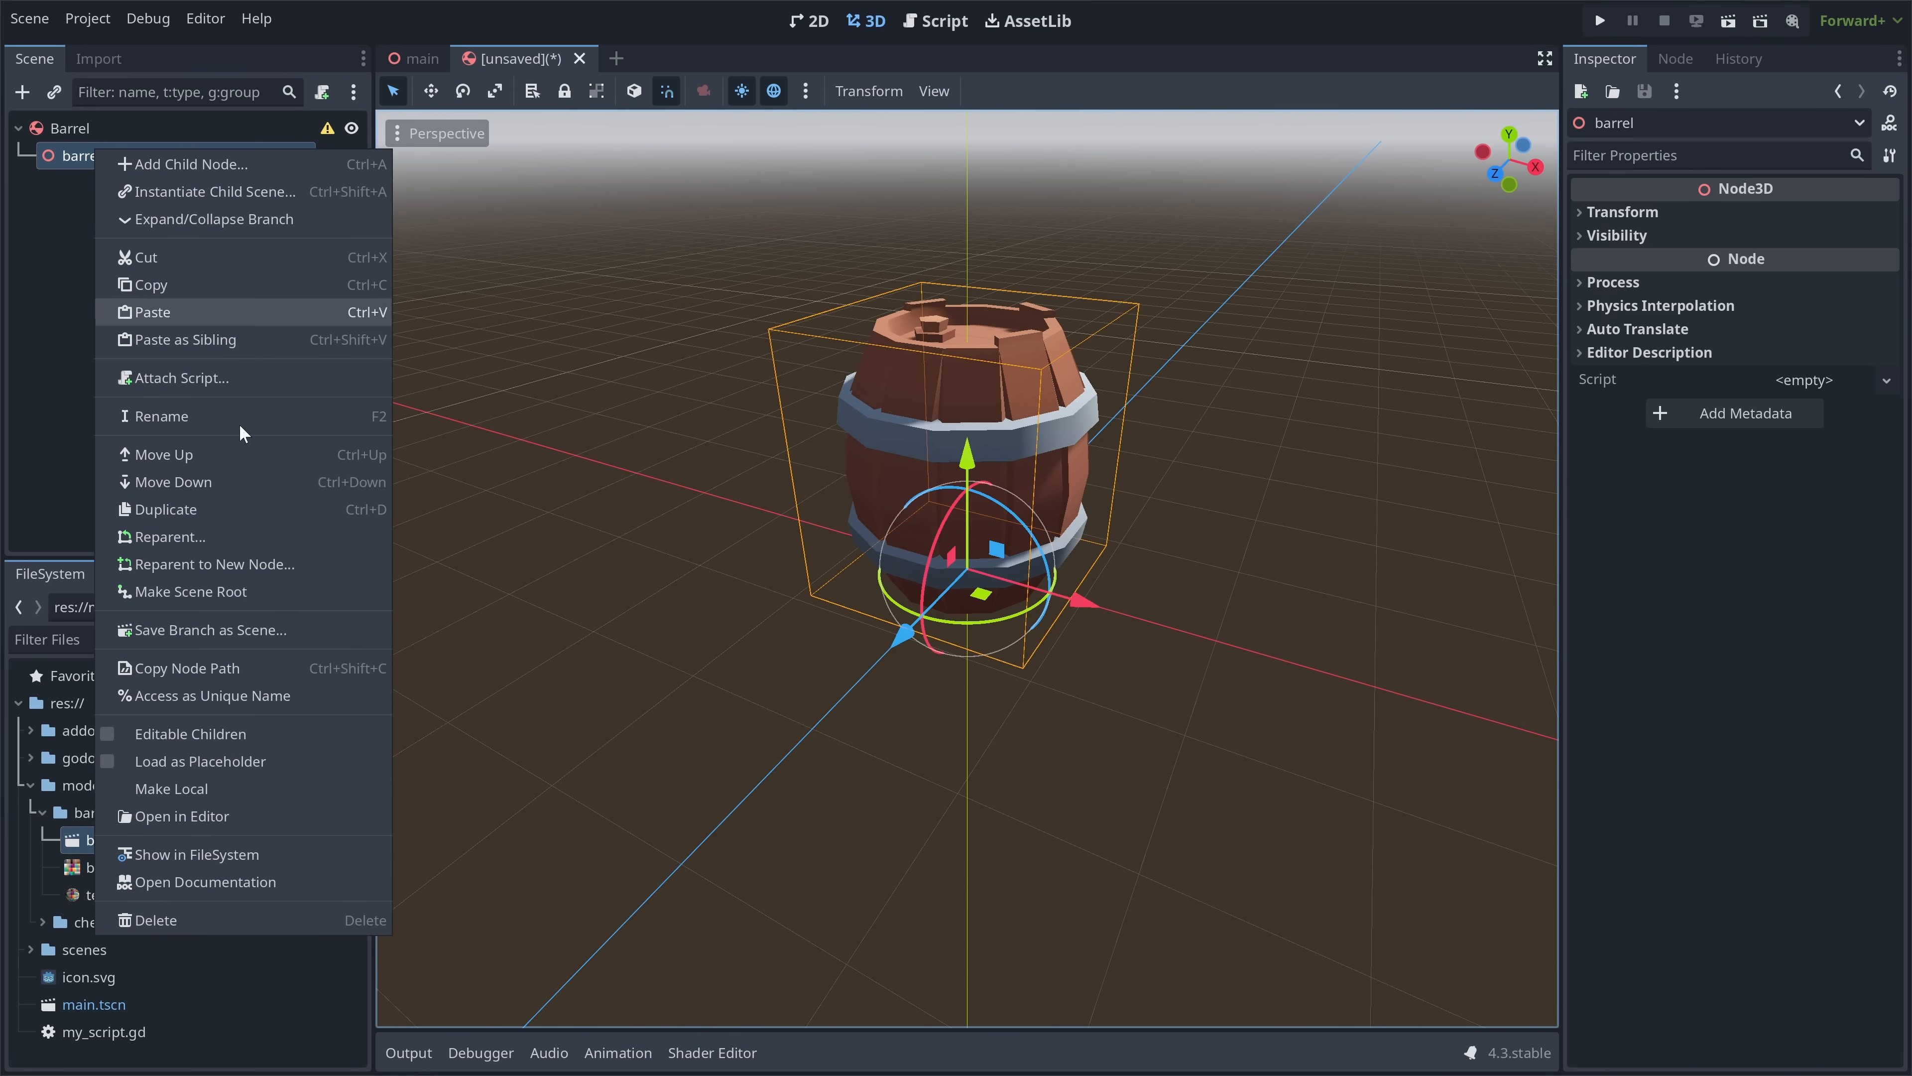
{"action": "left_click", "coordinate": [223, 732]}
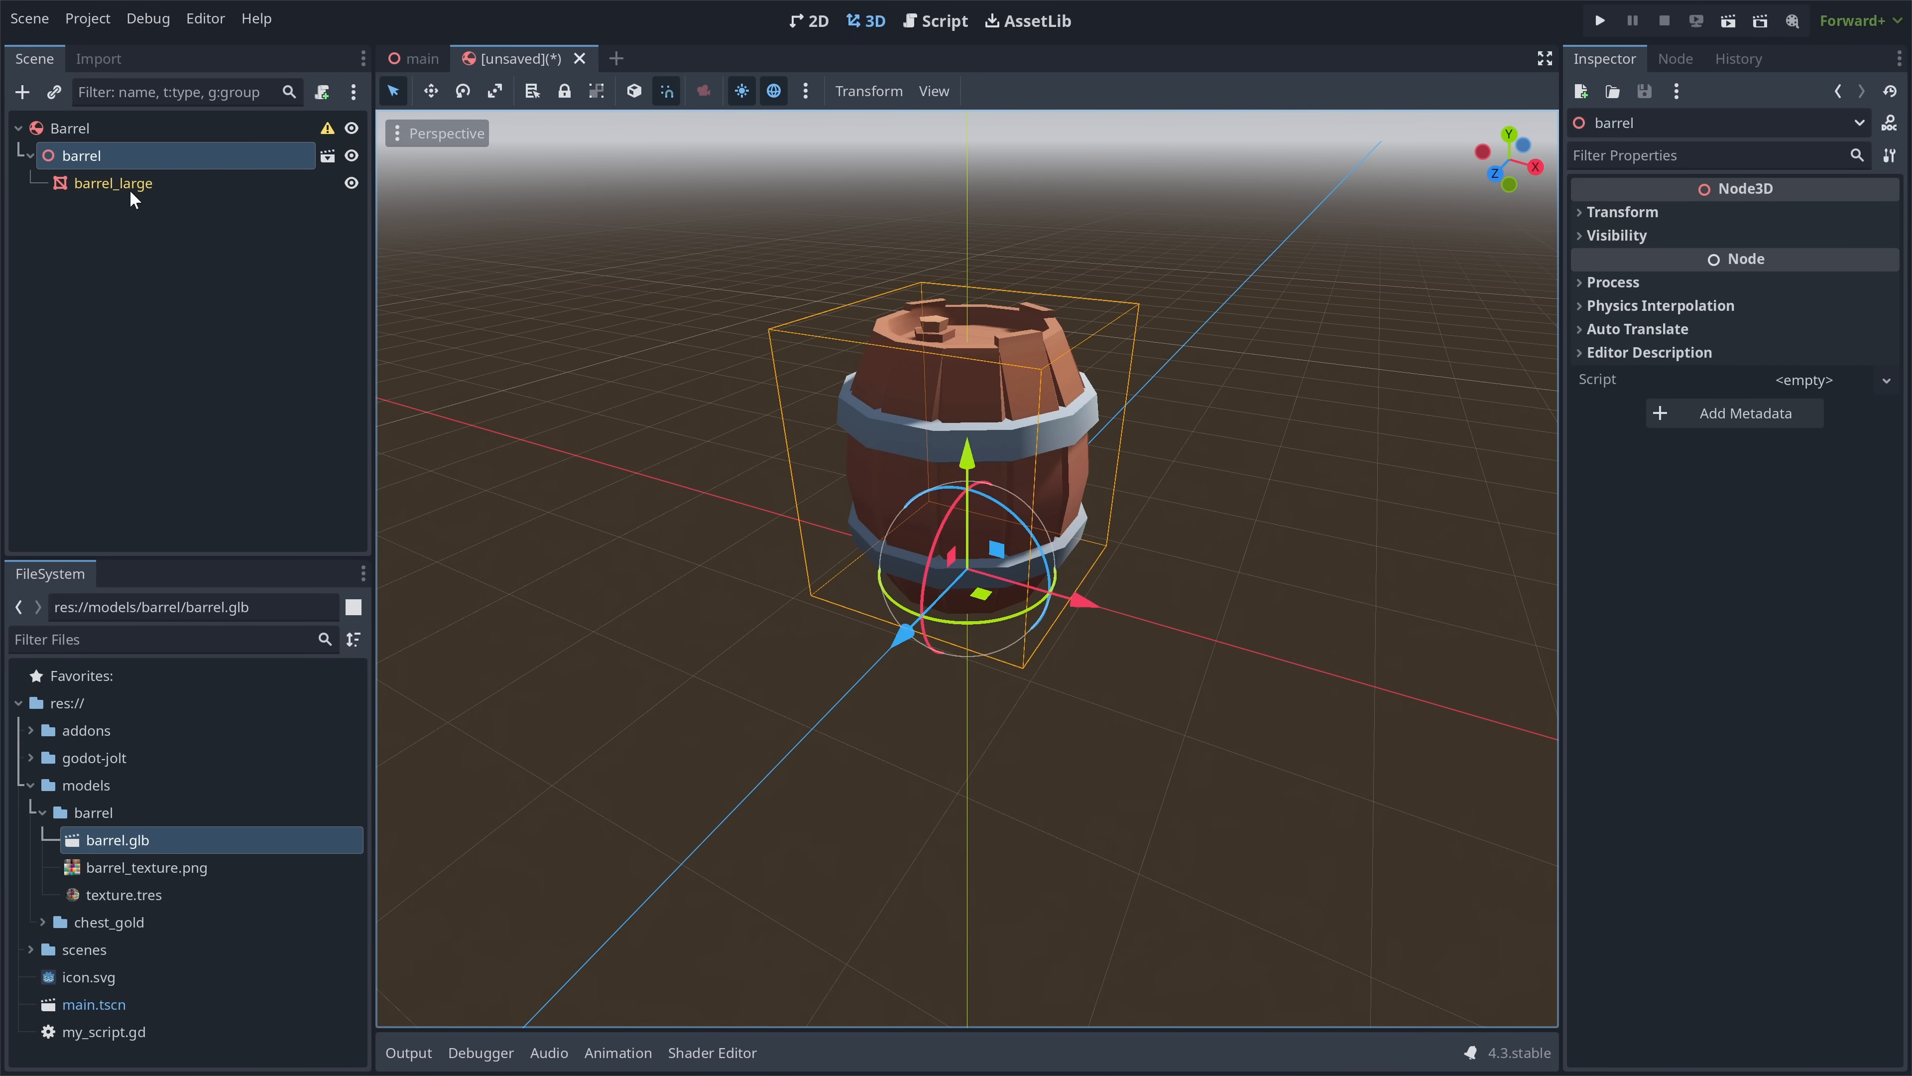
- Create a collision shape for the barrel_large mesh with Sibling placement and the Single Convex type
{"action": "left_click", "coordinate": [66, 190]}
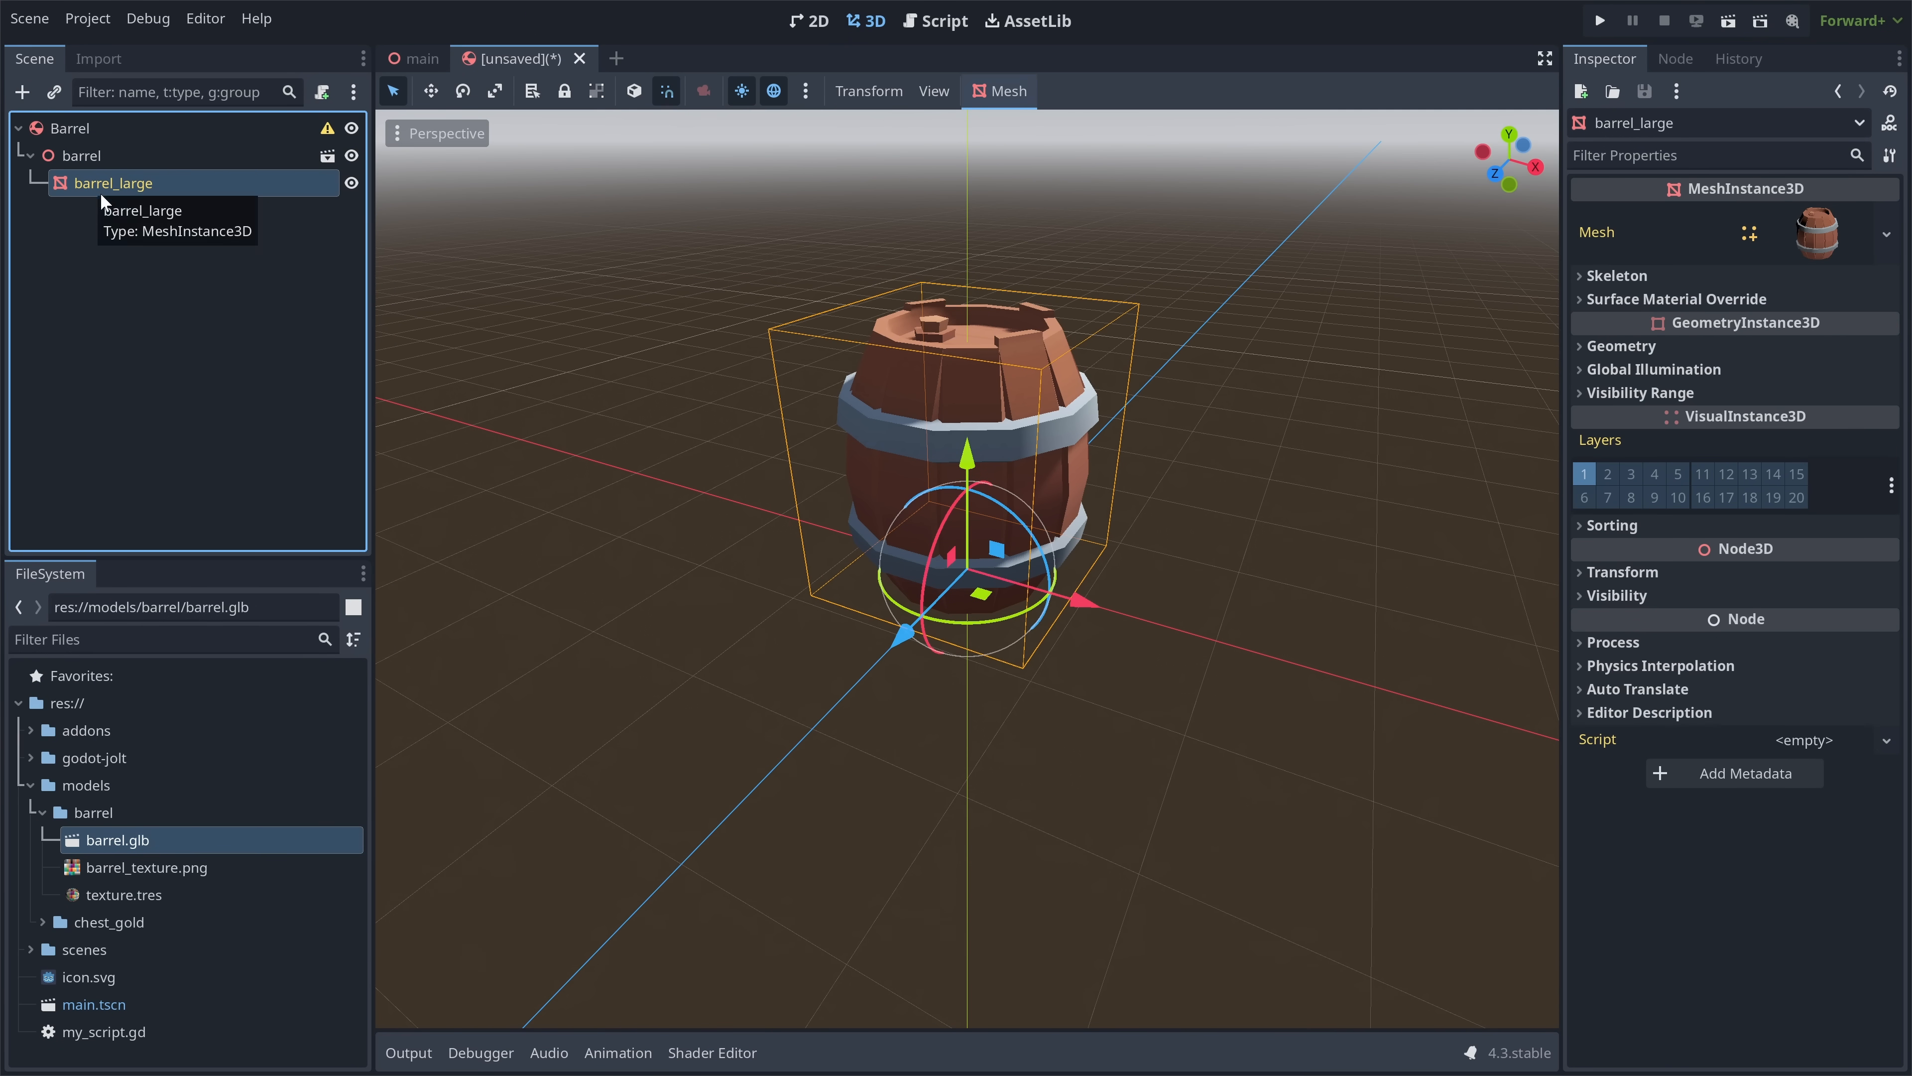
{"action": "left_click", "coordinate": [986, 85]}
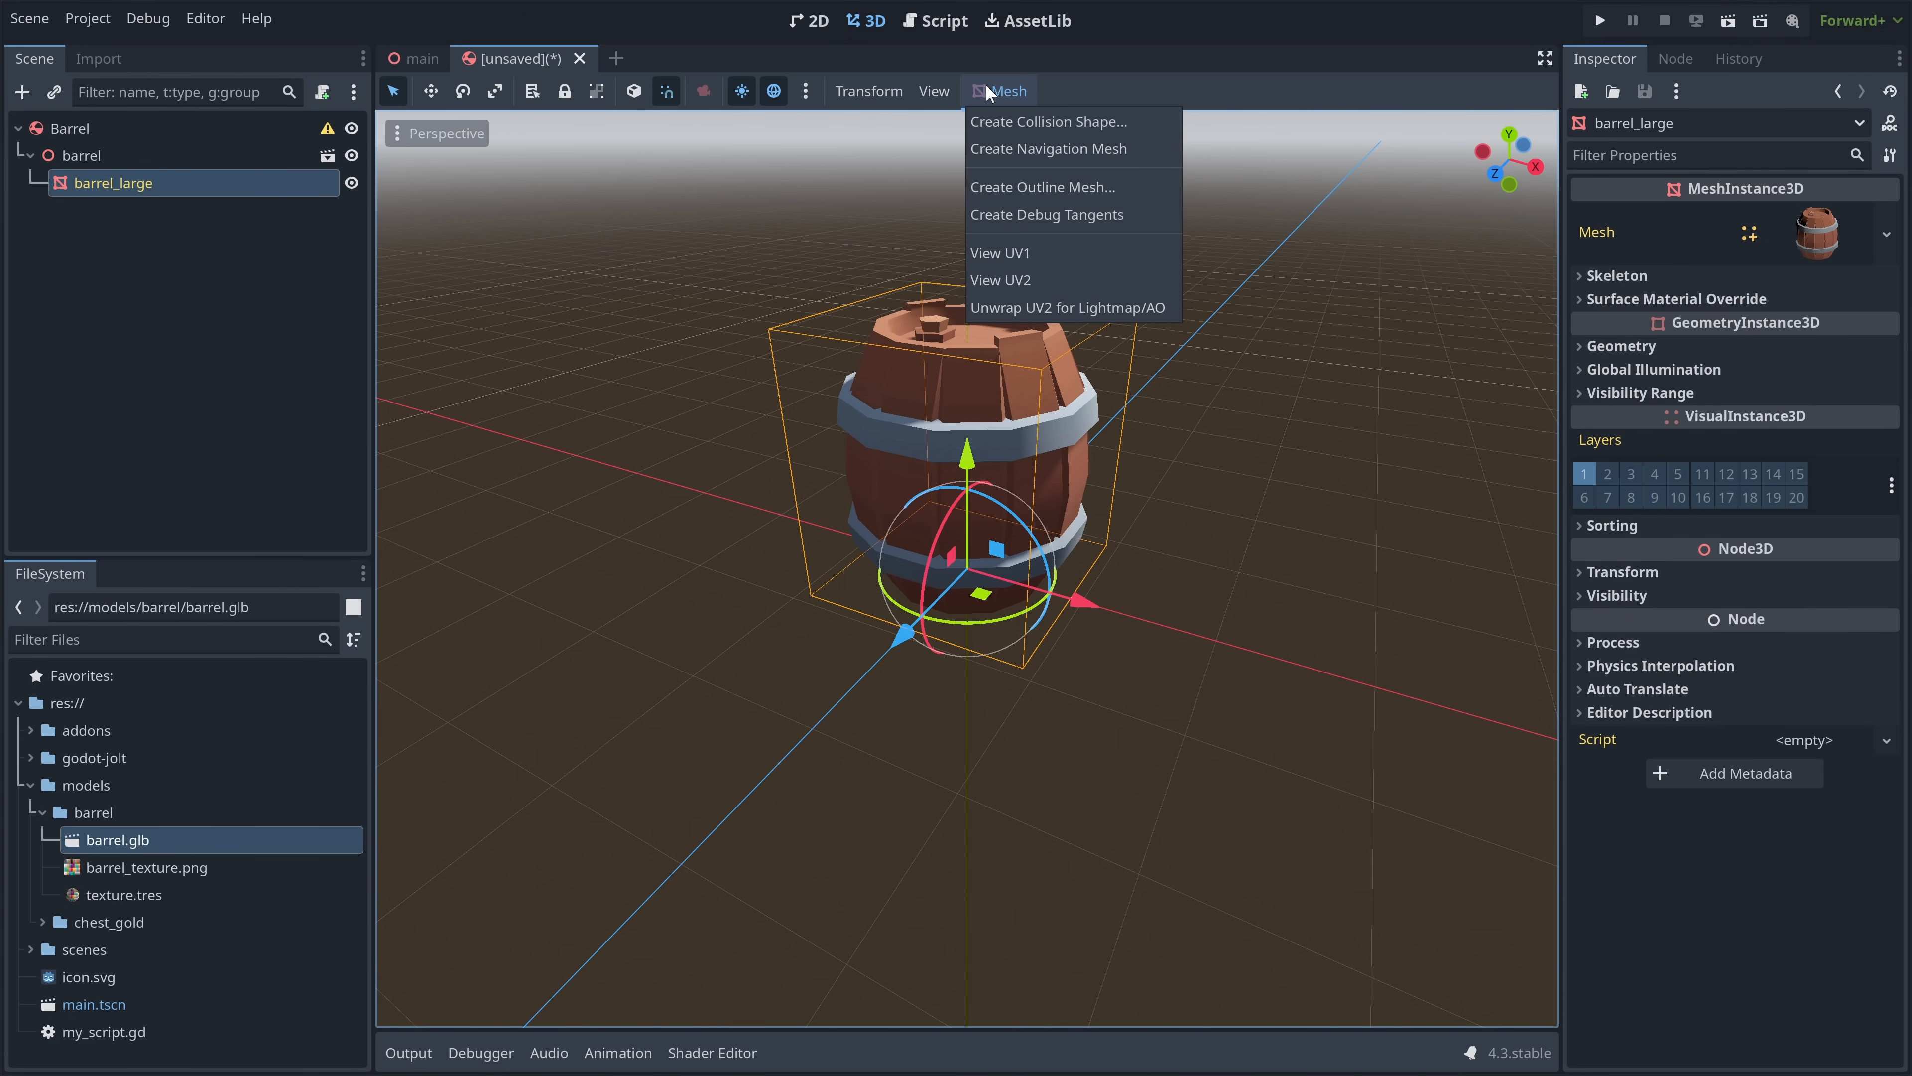
{"action": "left_click", "coordinate": [984, 123]}
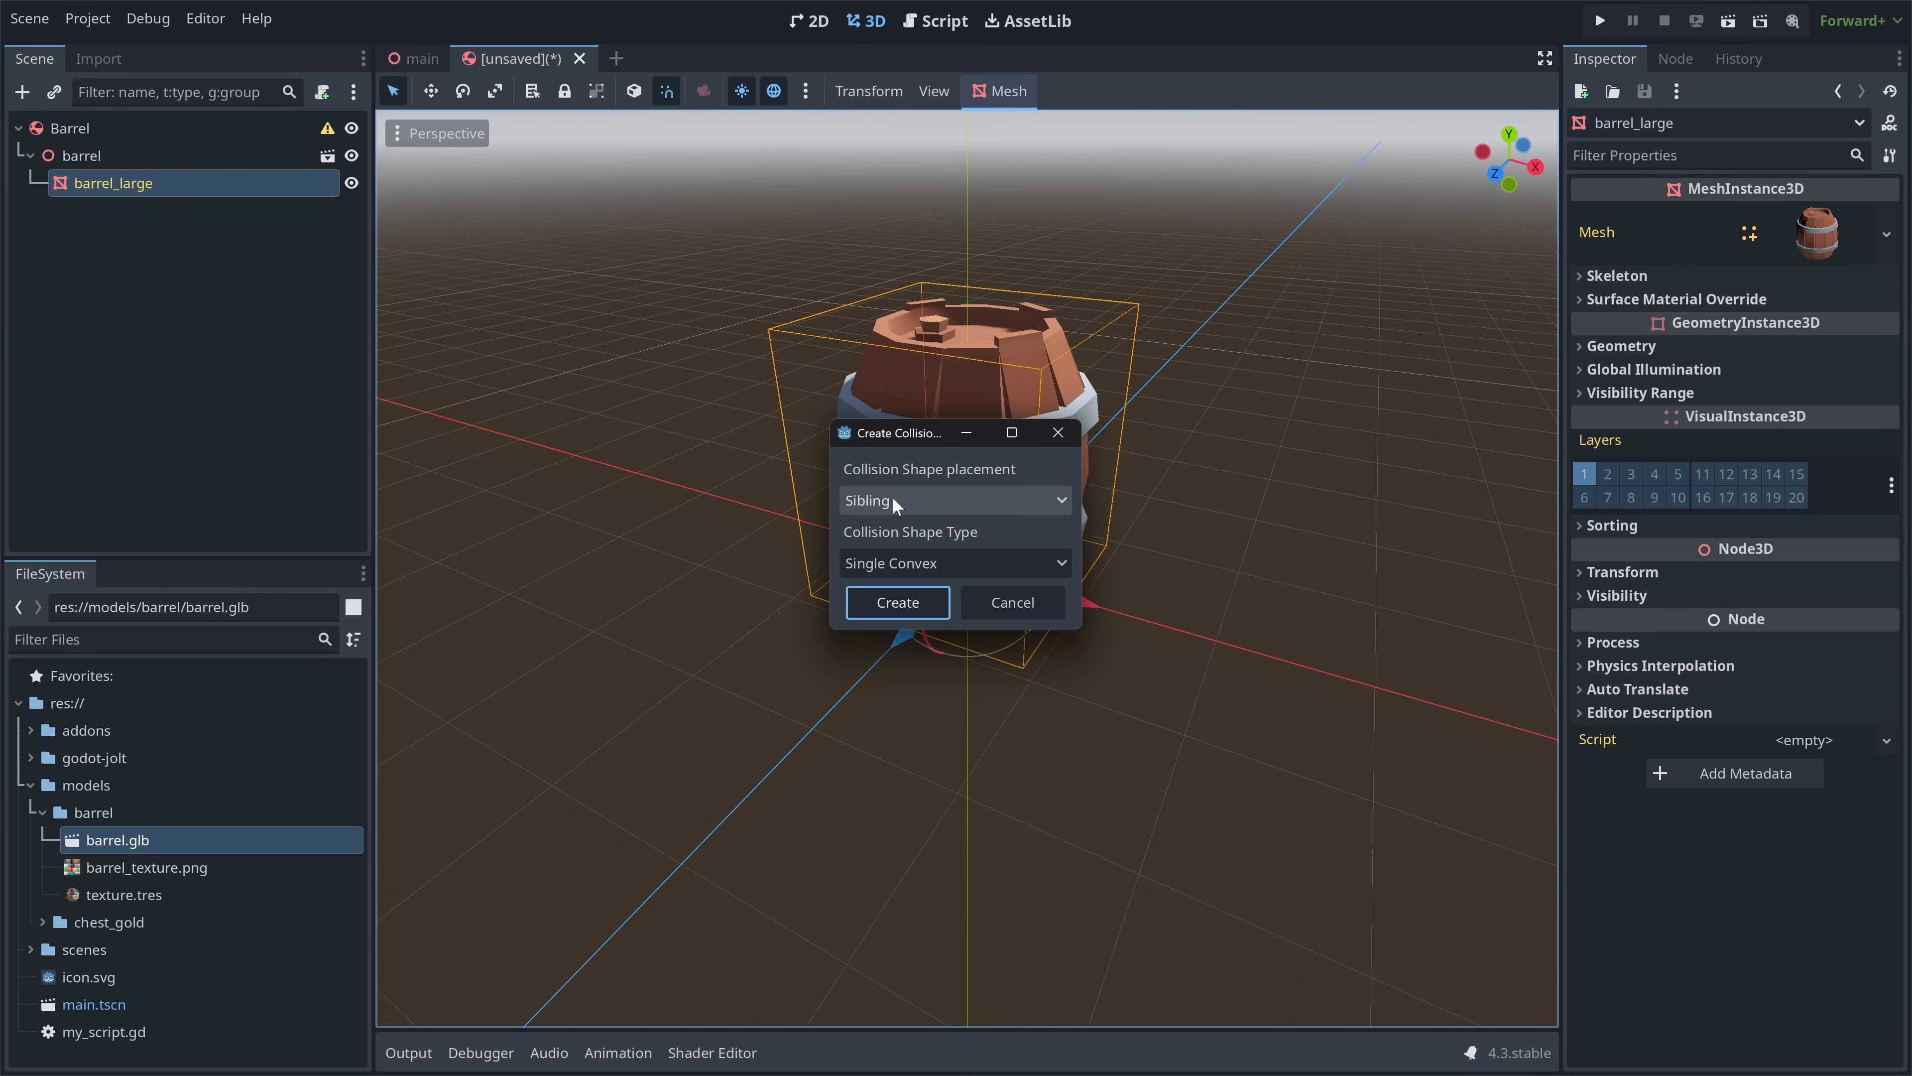
{"action": "left_click", "coordinate": [876, 498]}
{"action": "left_click", "coordinate": [875, 534]}
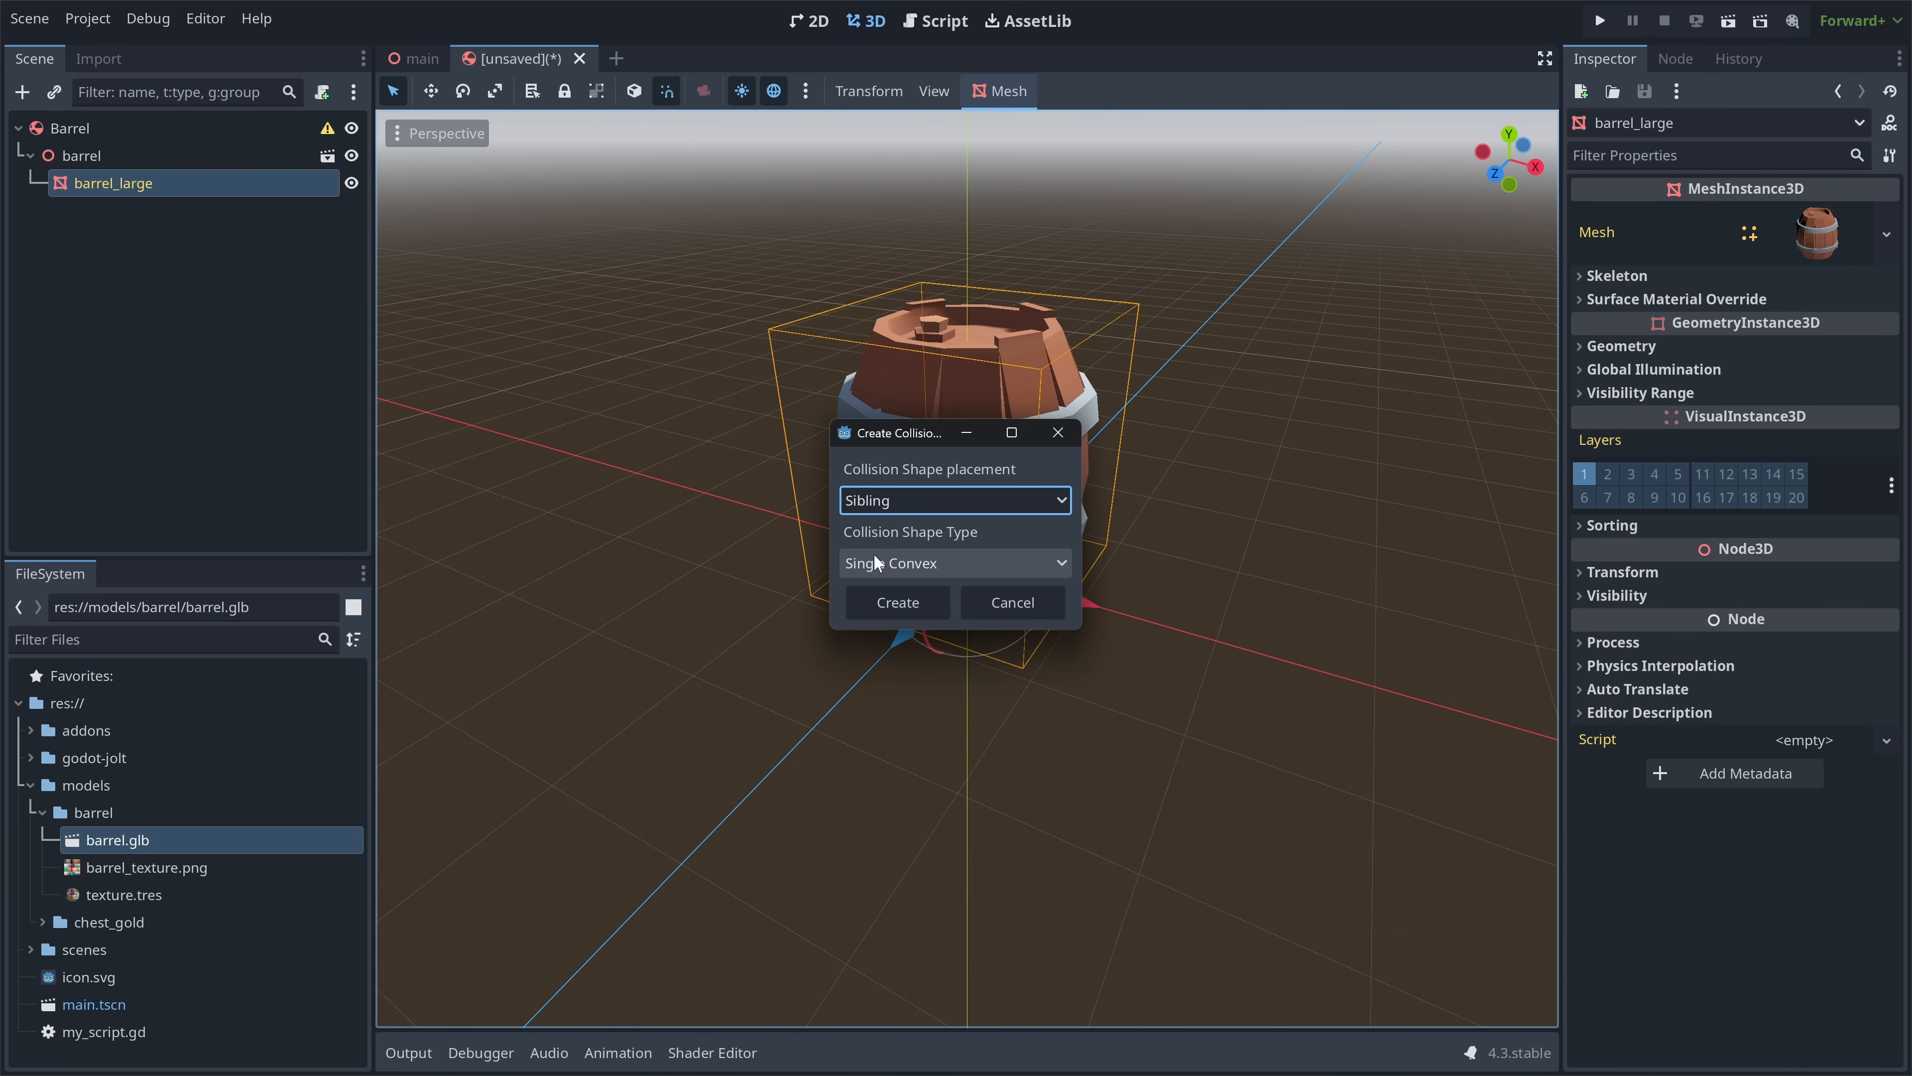
{"action": "left_click", "coordinate": [884, 557]}
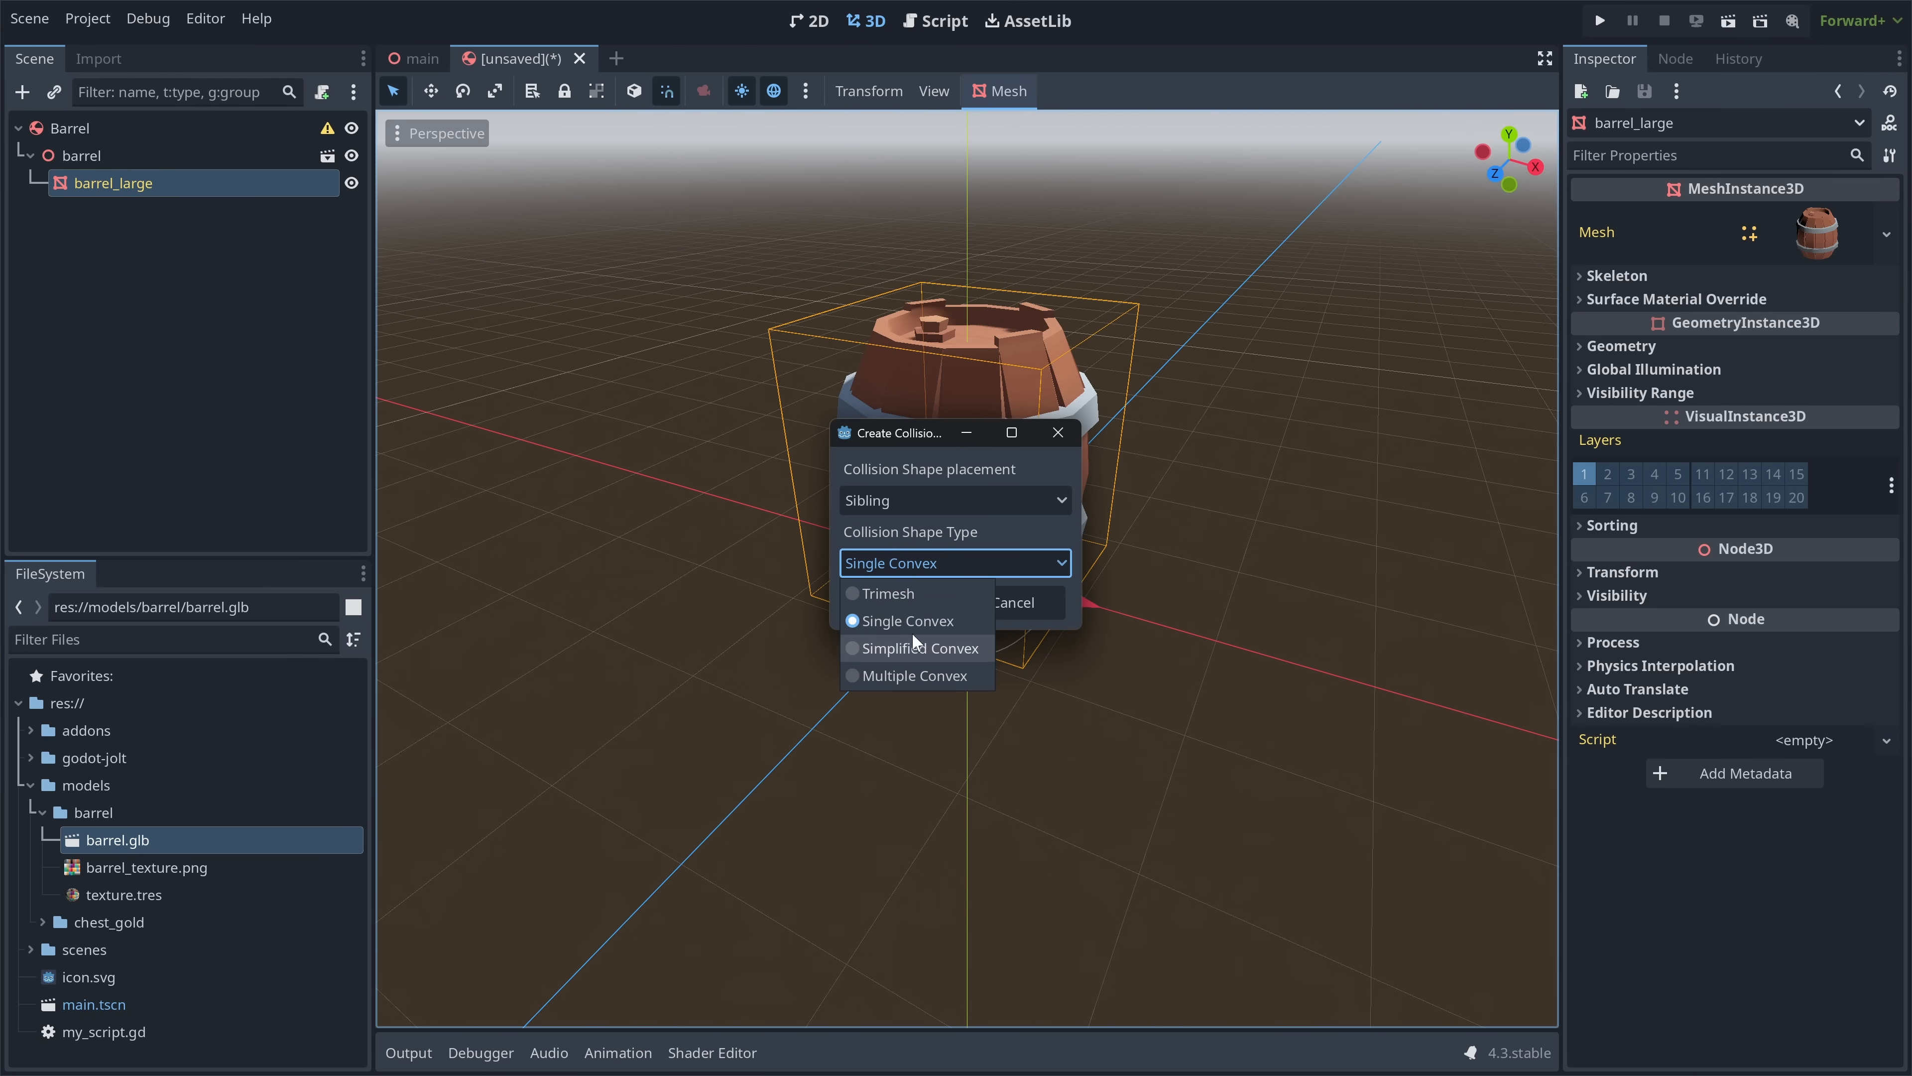
{"action": "left_click", "coordinate": [901, 622]}
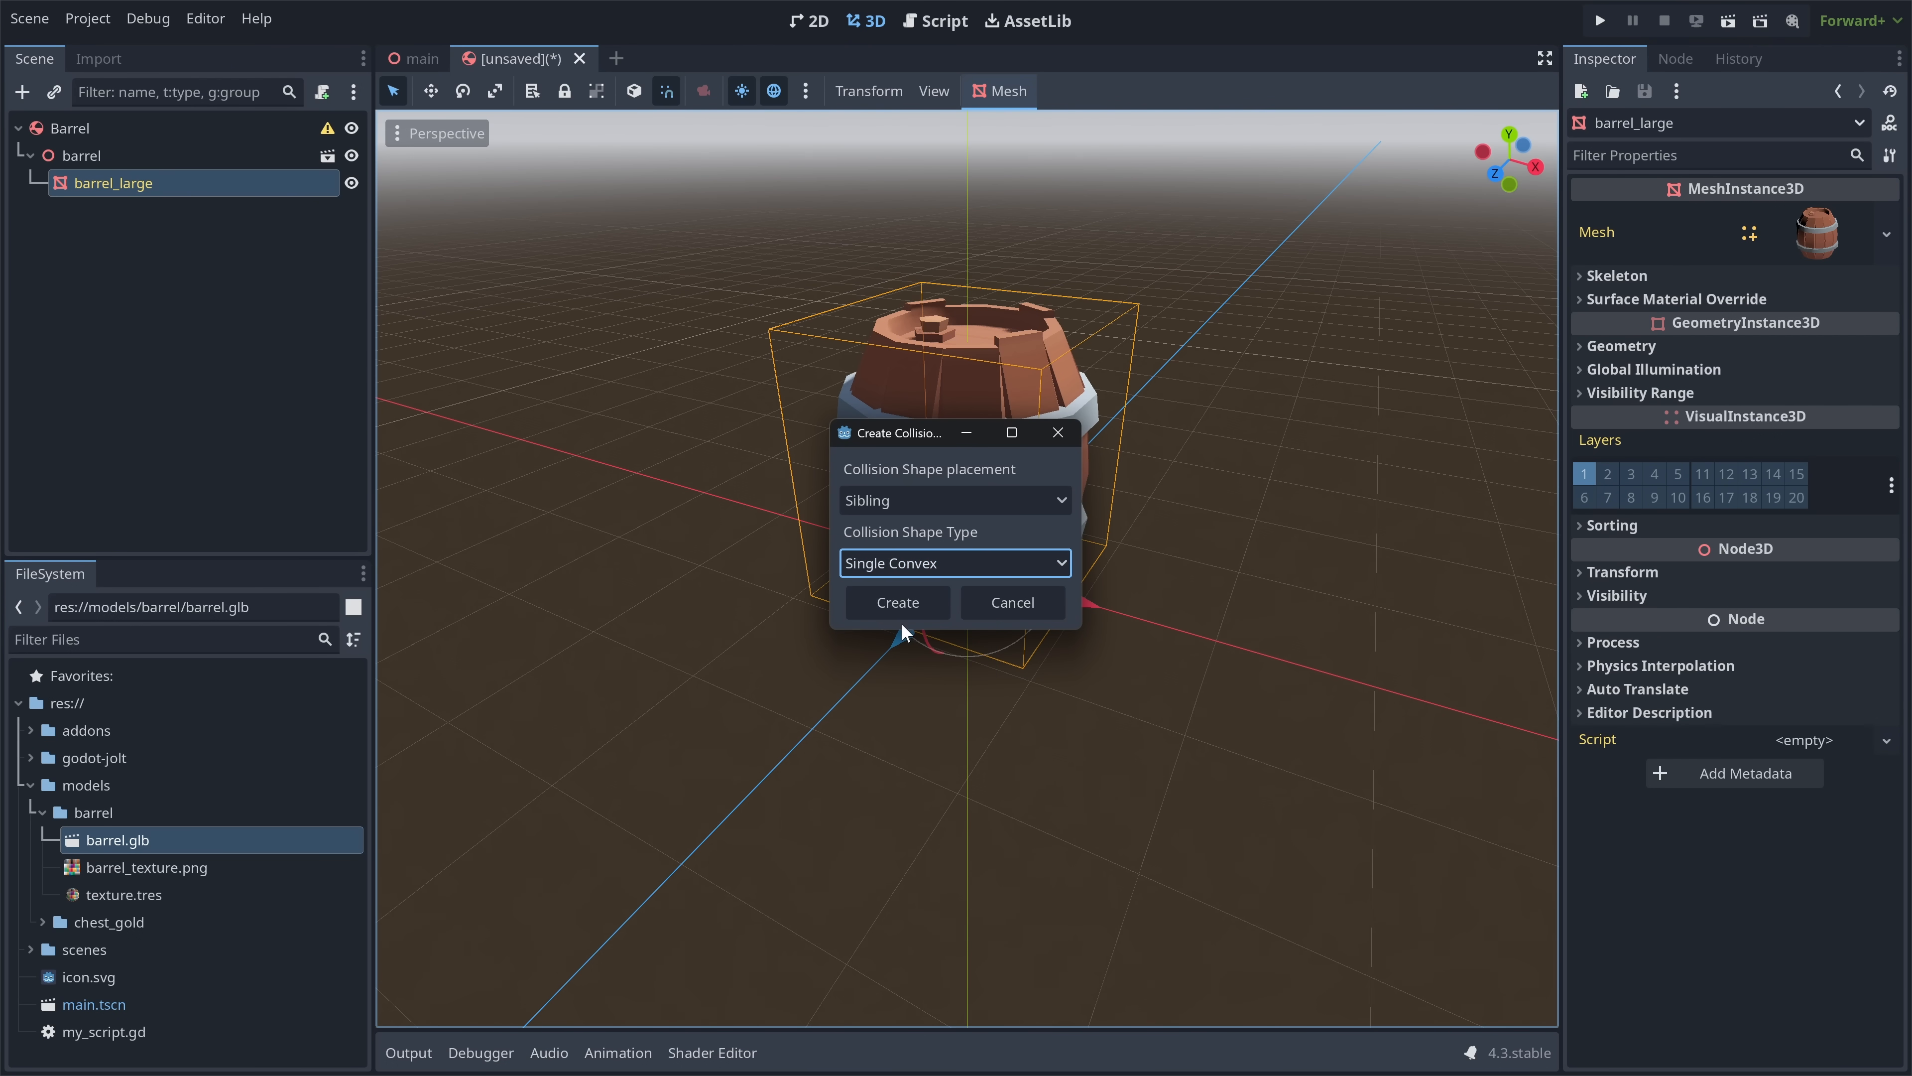
{"action": "left_click", "coordinate": [895, 598]}
- Move the generated CollisionShape3D directly under the Barrel root and disable Editable Children on the barrel instance
{"action": "left_click_drag", "start_coordinate": [129, 210], "coordinate": [85, 140]}
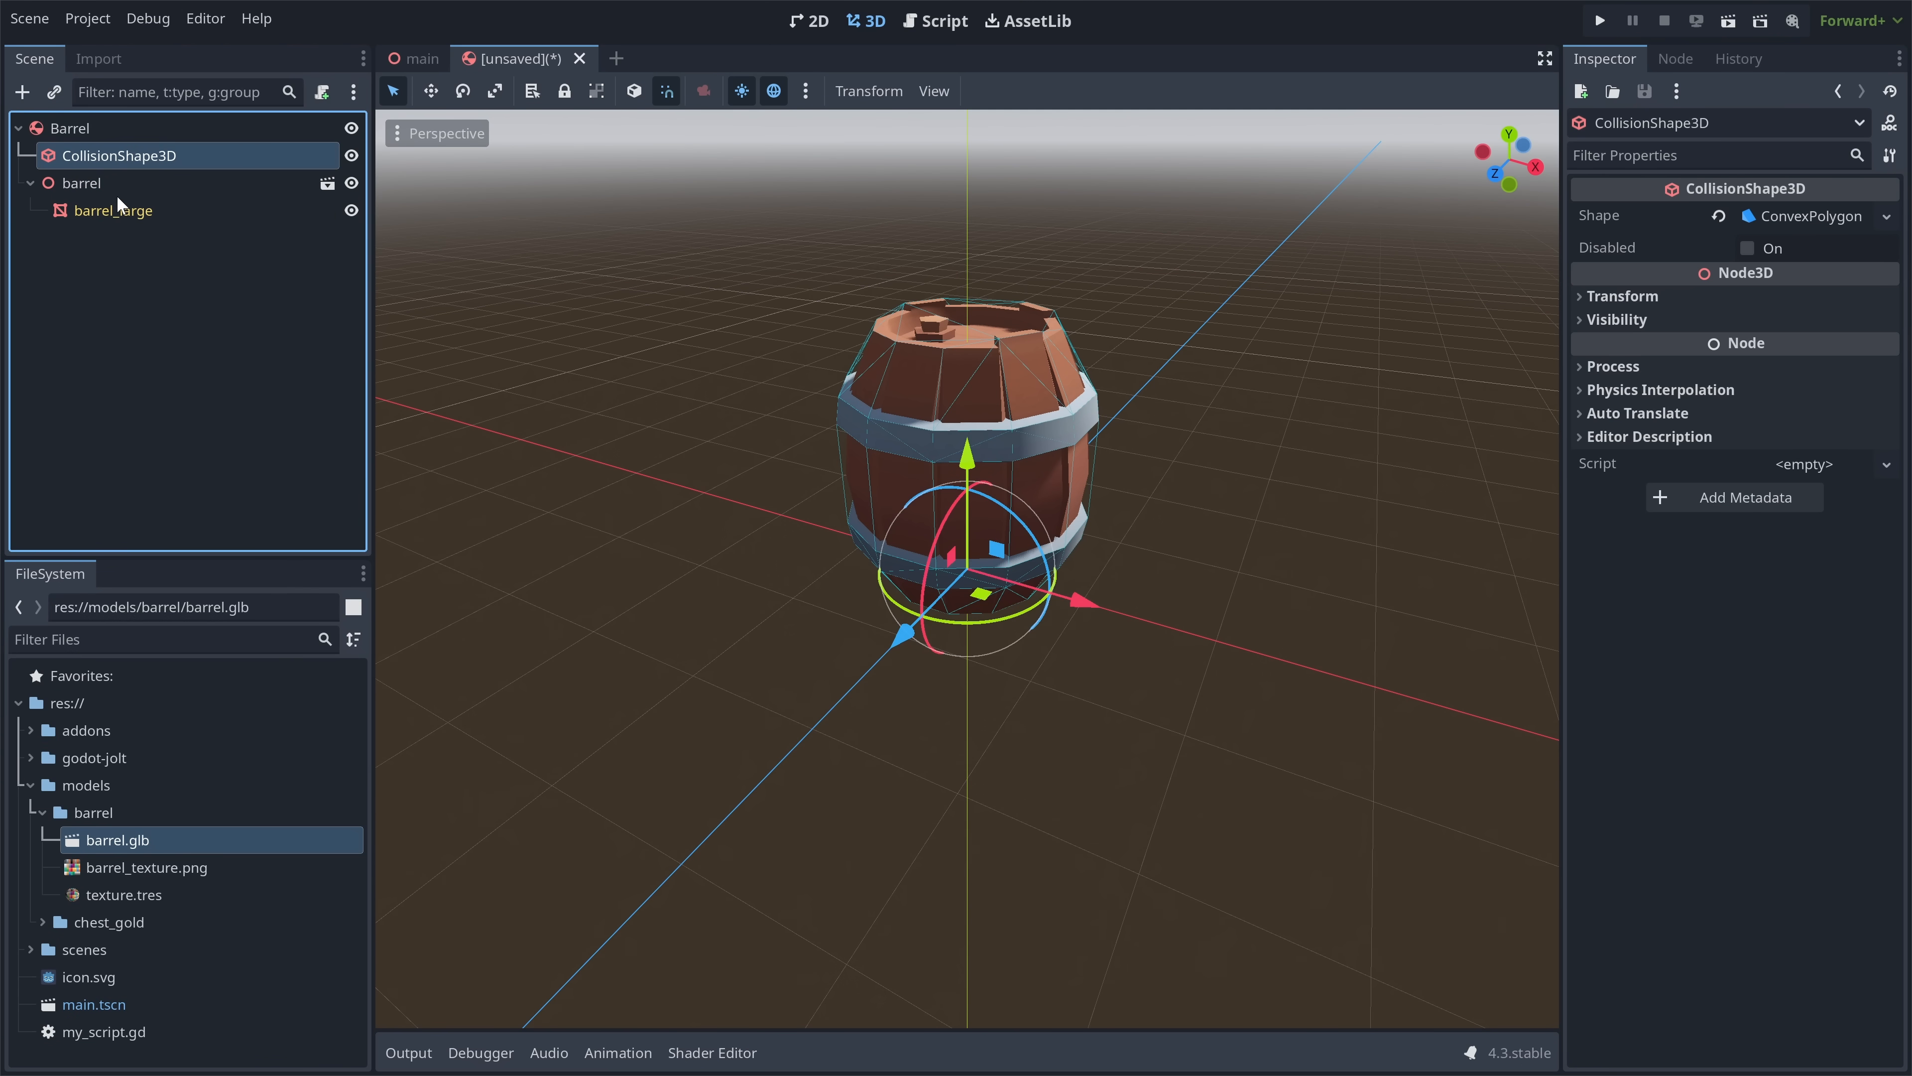
{"action": "right_click", "coordinate": [132, 184]}
{"action": "left_click", "coordinate": [316, 771]}
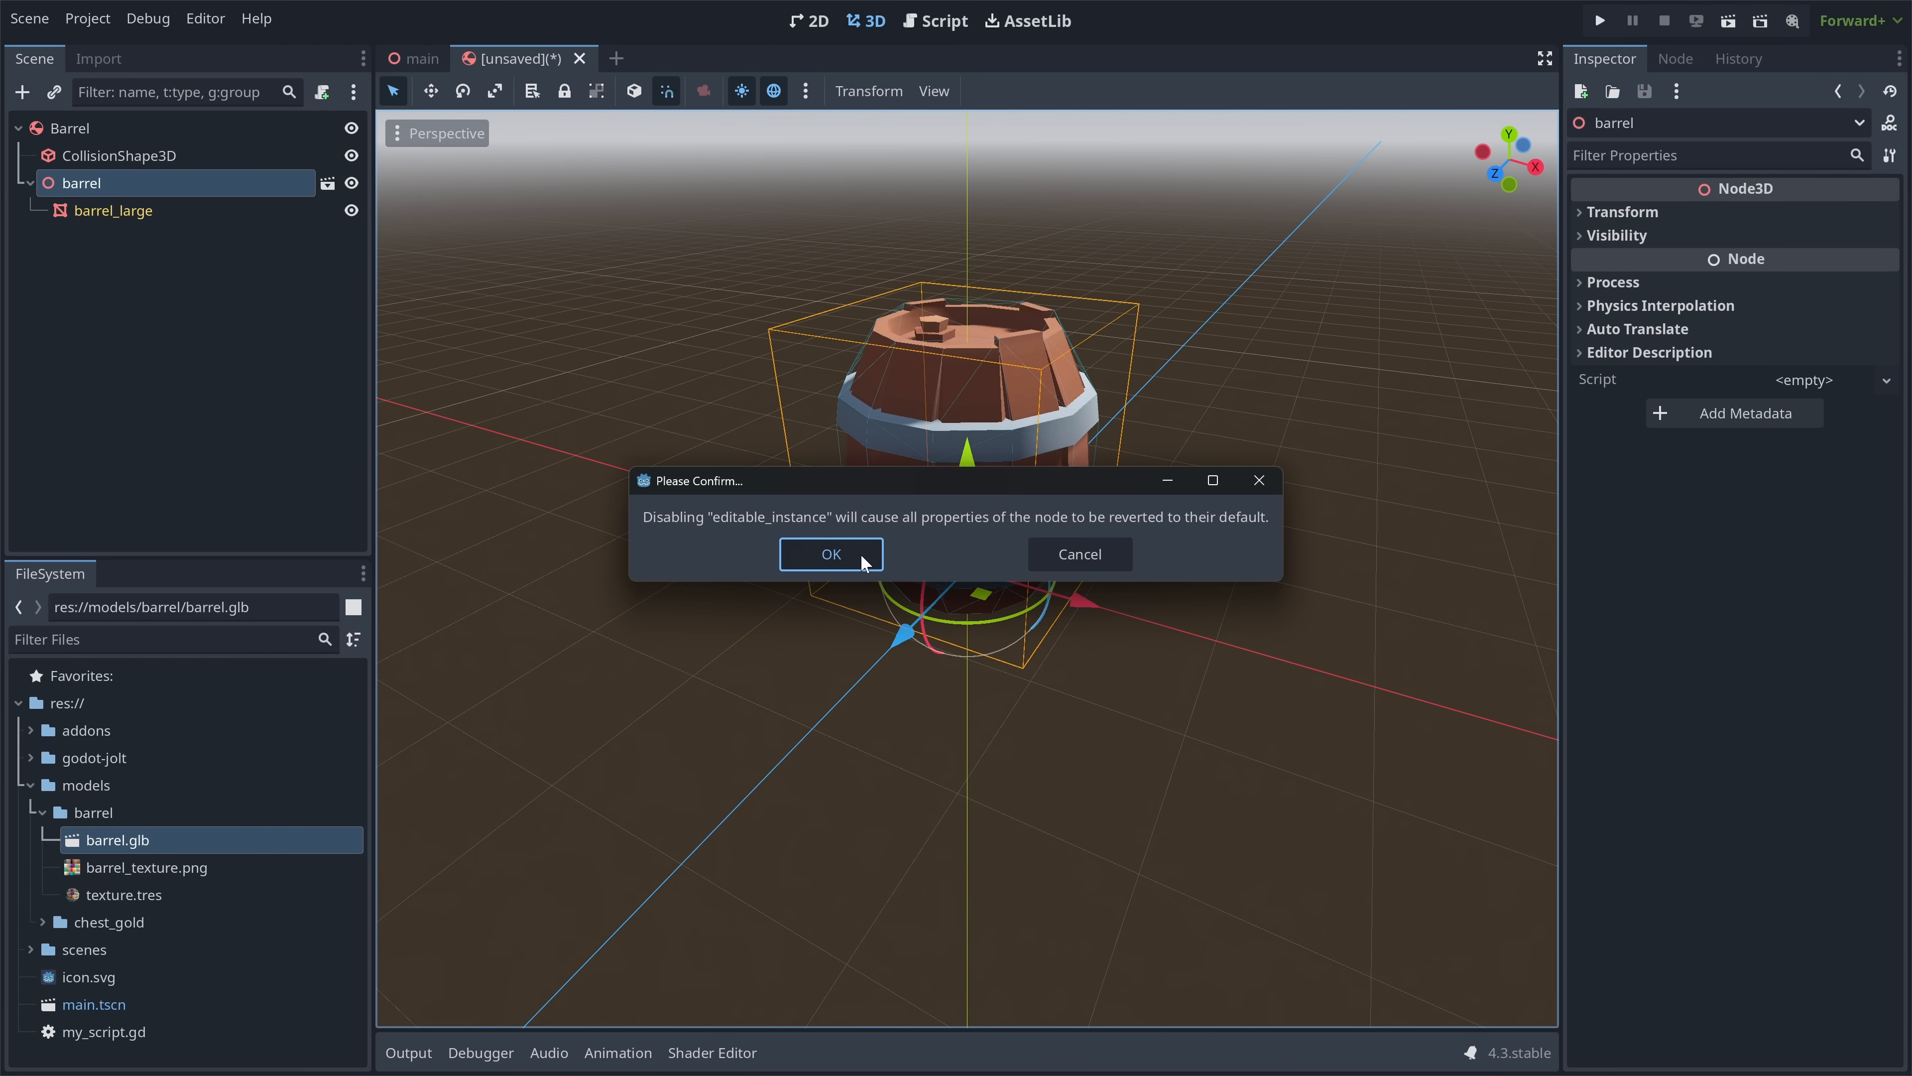
{"action": "left_click", "coordinate": [831, 554]}
{"action": "left_click", "coordinate": [596, 309]}
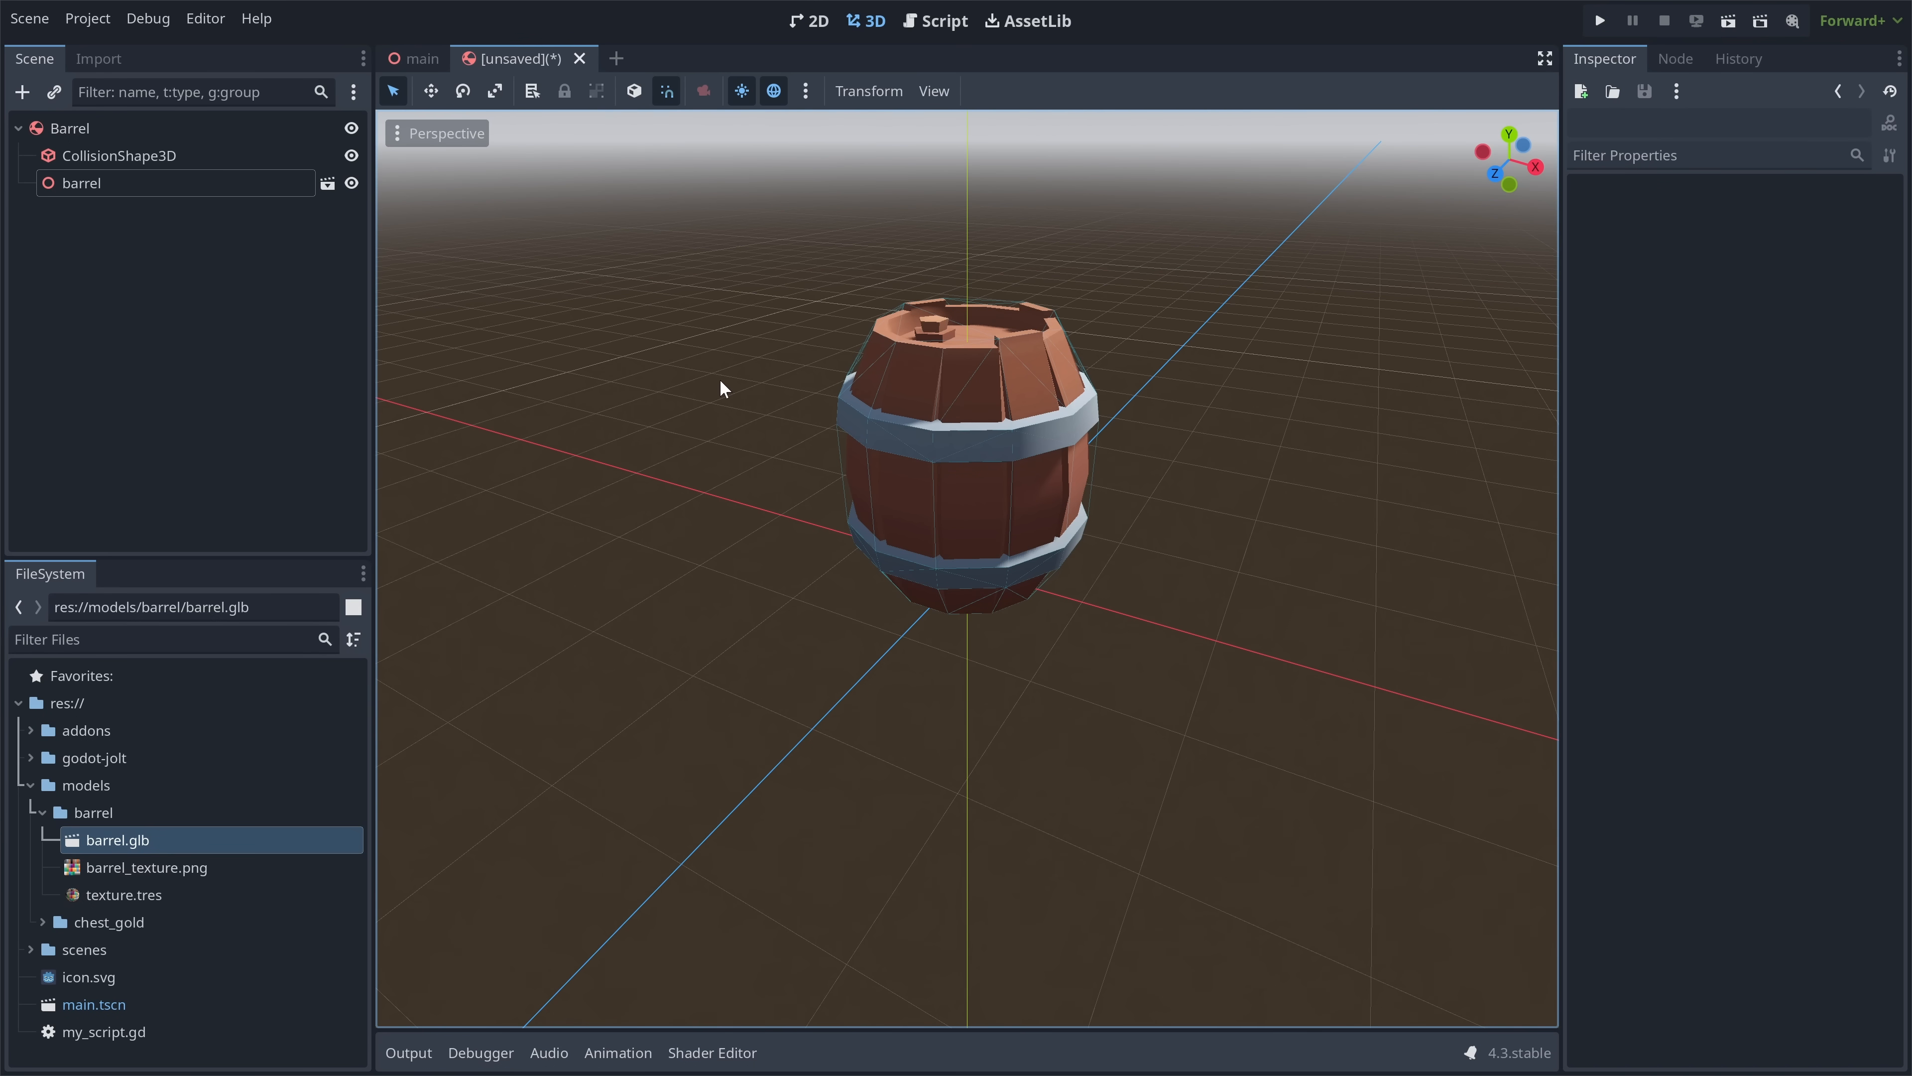
- Save the barrel scene as scenes/barrel.tscn and place an instance in the main scene, raised about 2.2 m above the floor near the chest
{"action": "key", "text": "ctrl+s"}
{"action": "left_click", "coordinate": [765, 860]}
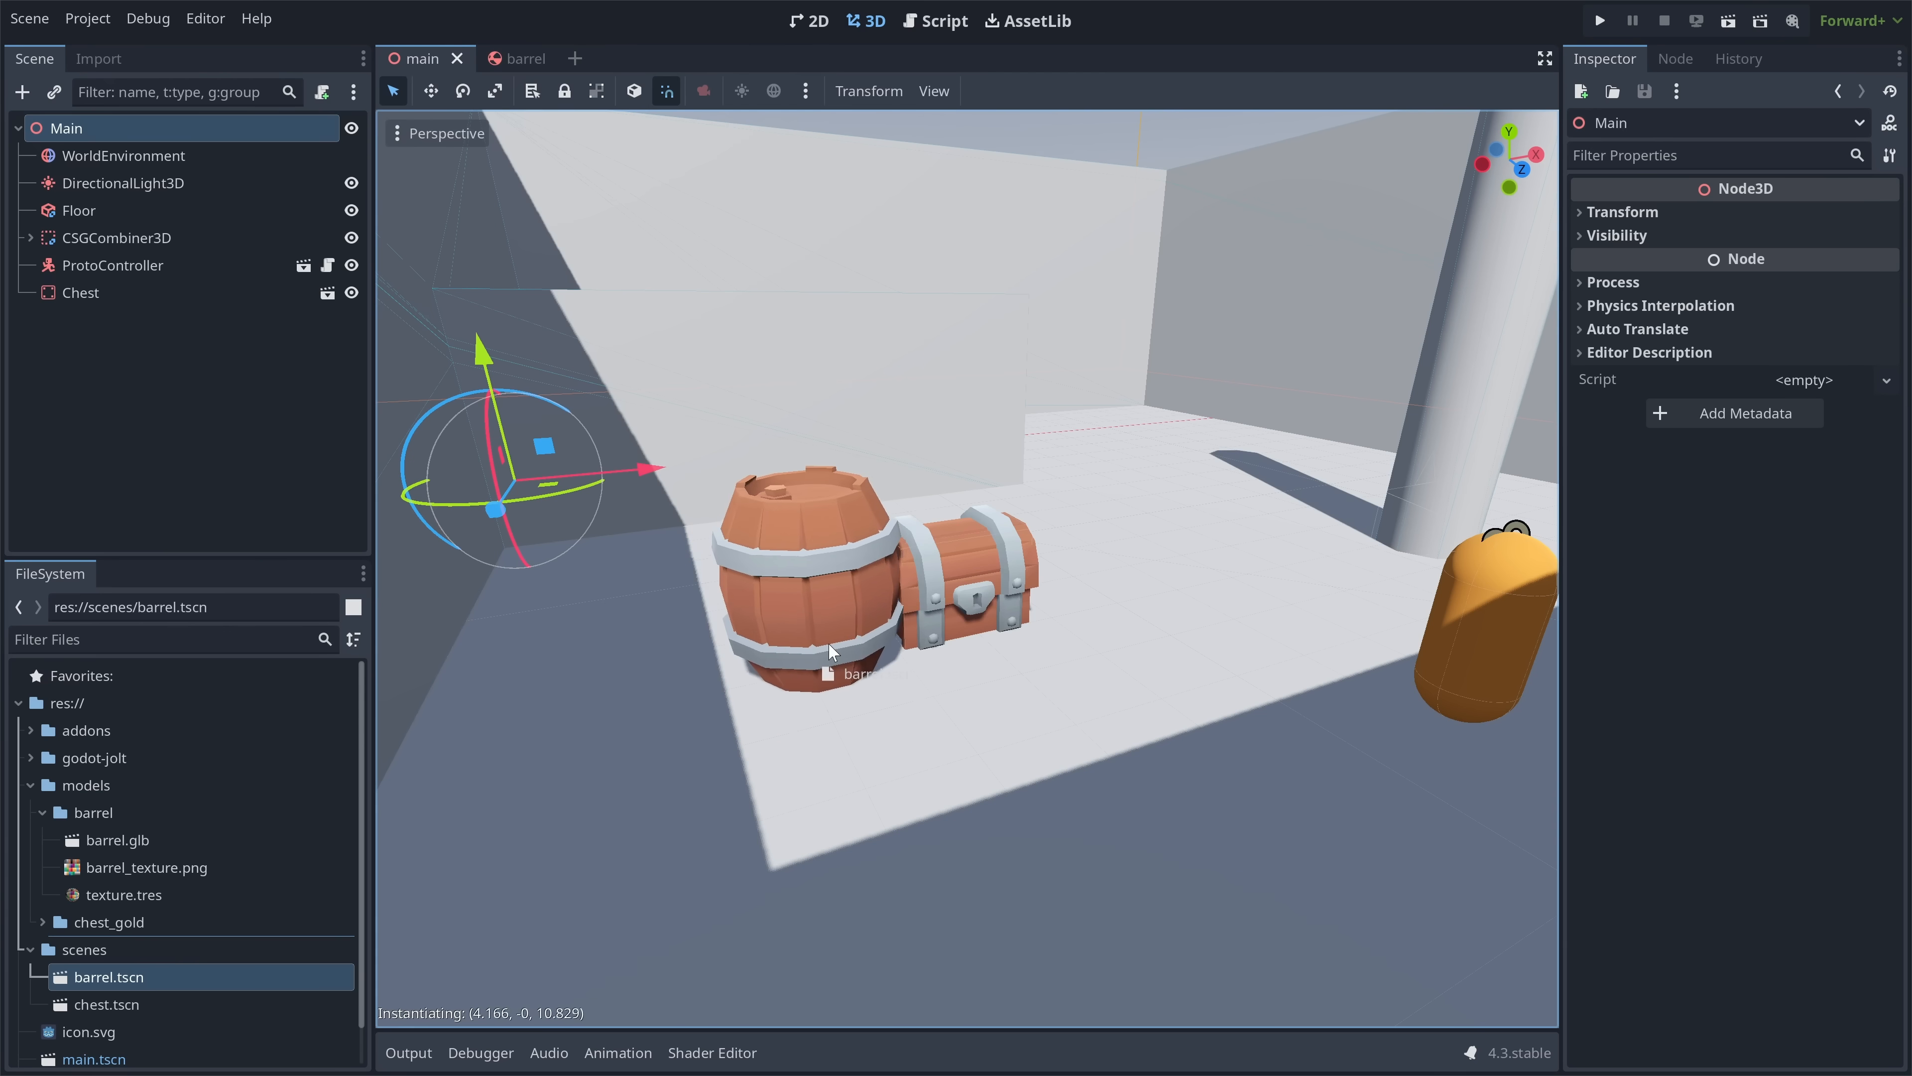
{"action": "left_click_drag", "start_coordinate": [827, 642], "coordinate": [811, 301]}
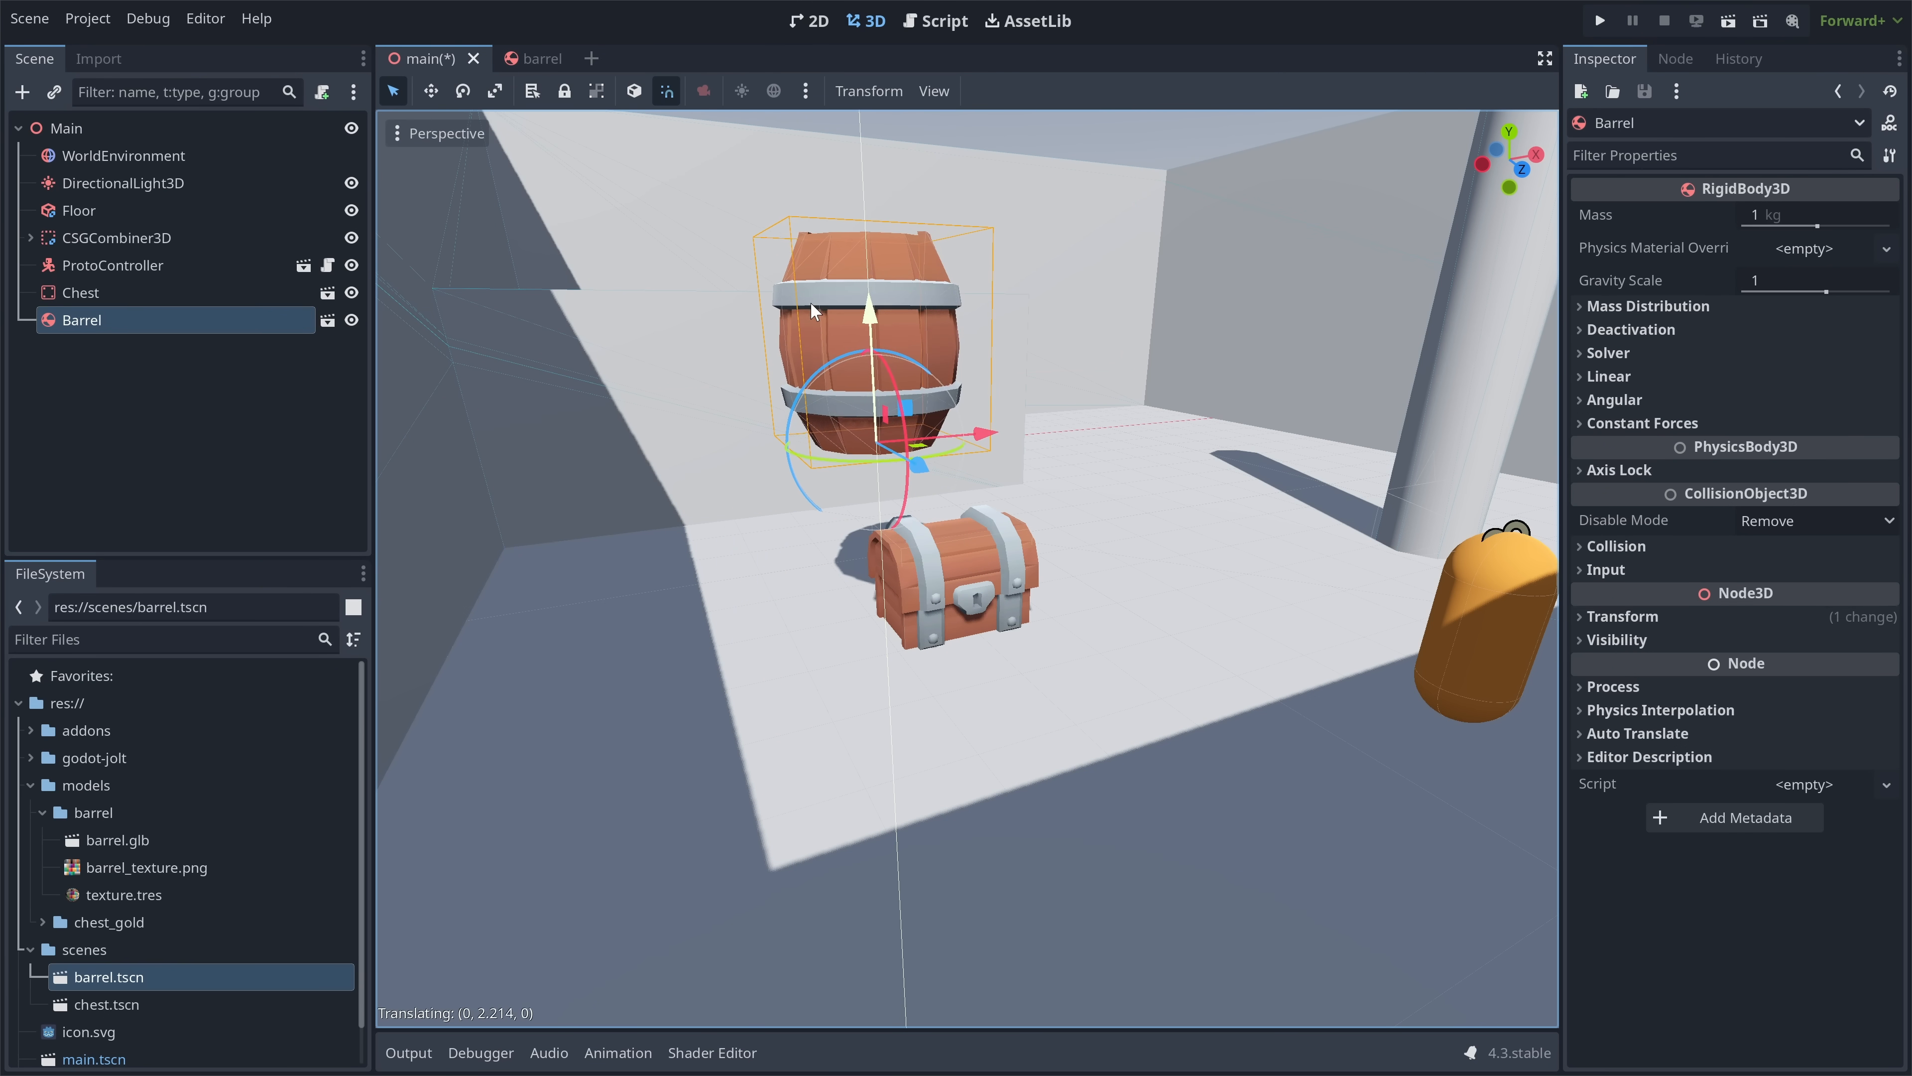
- Run the project, move the player around the fallen barrel to test its physics, and stop the game
{"action": "key", "text": "F5"}
{"action": "key", "text": "w"}
{"action": "key", "text": "s"}
{"action": "key", "text": "a"}
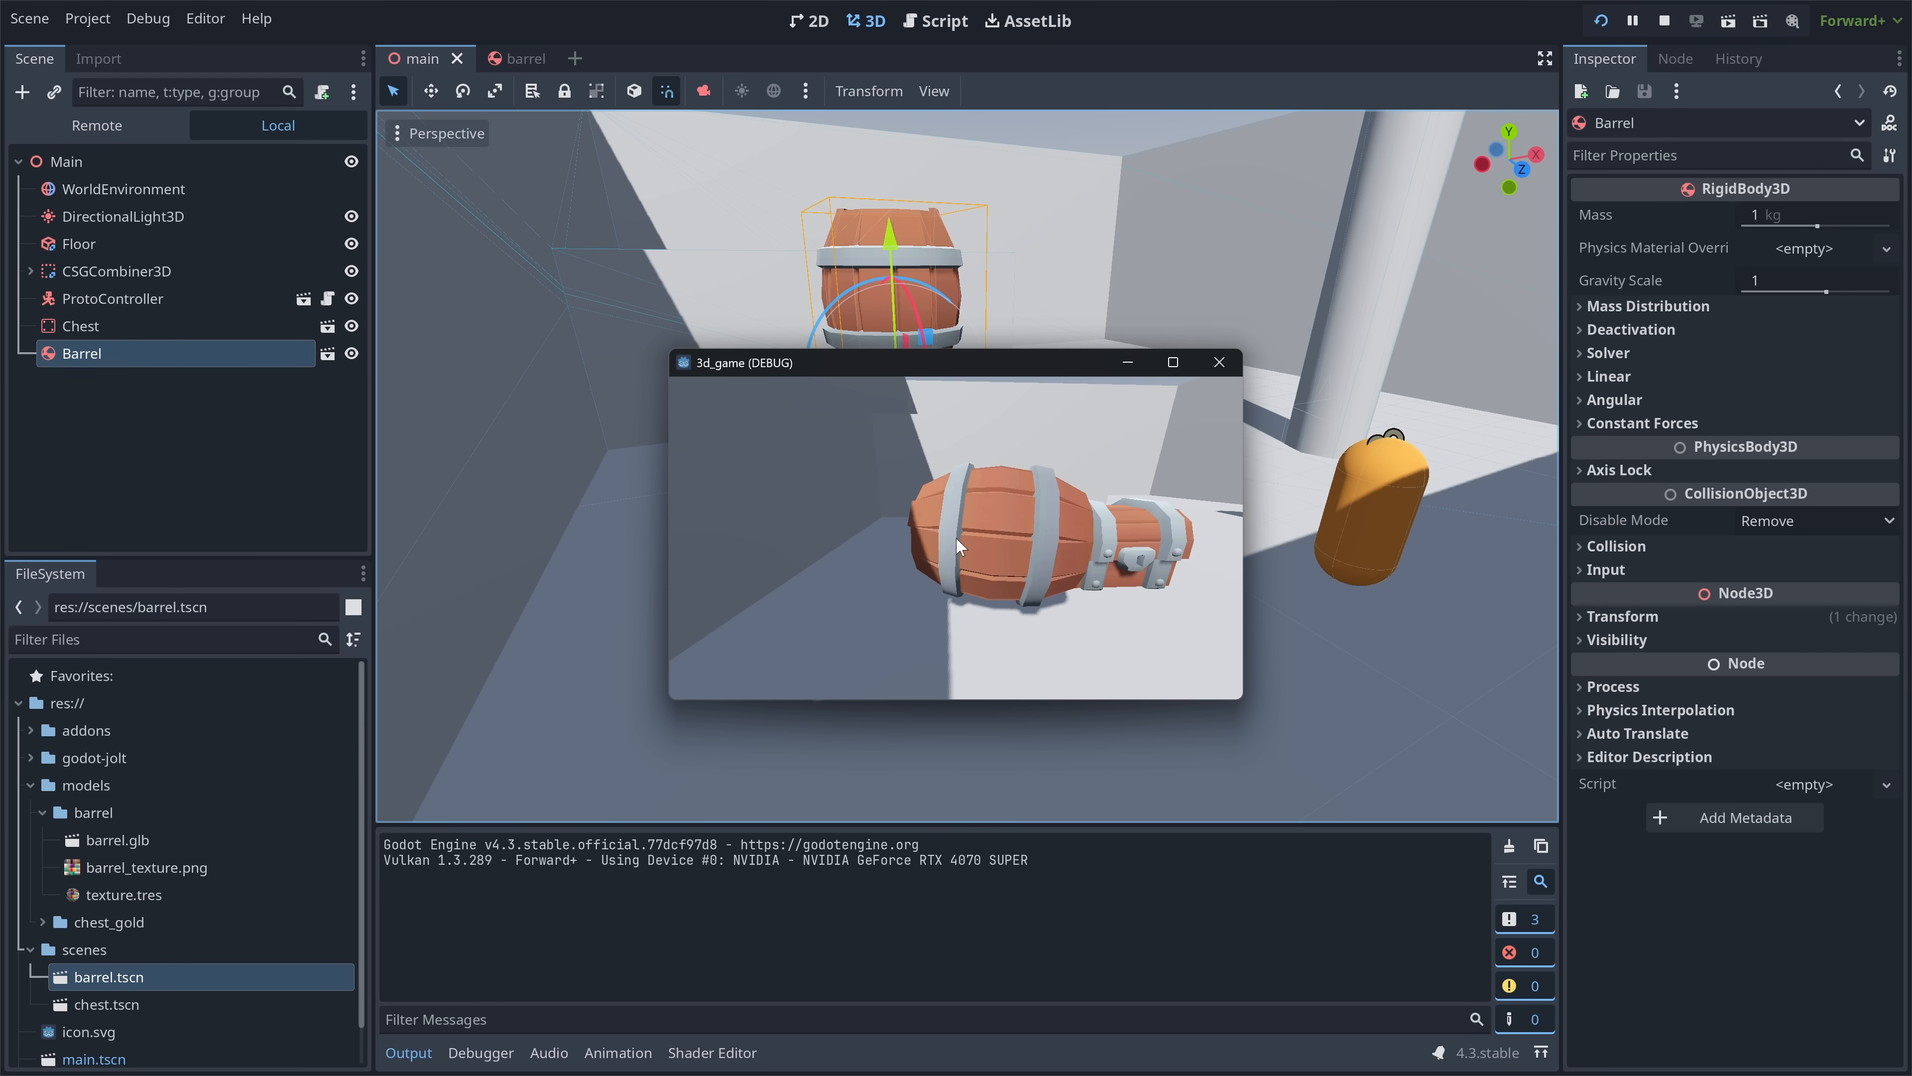
{"action": "key", "text": "F8"}
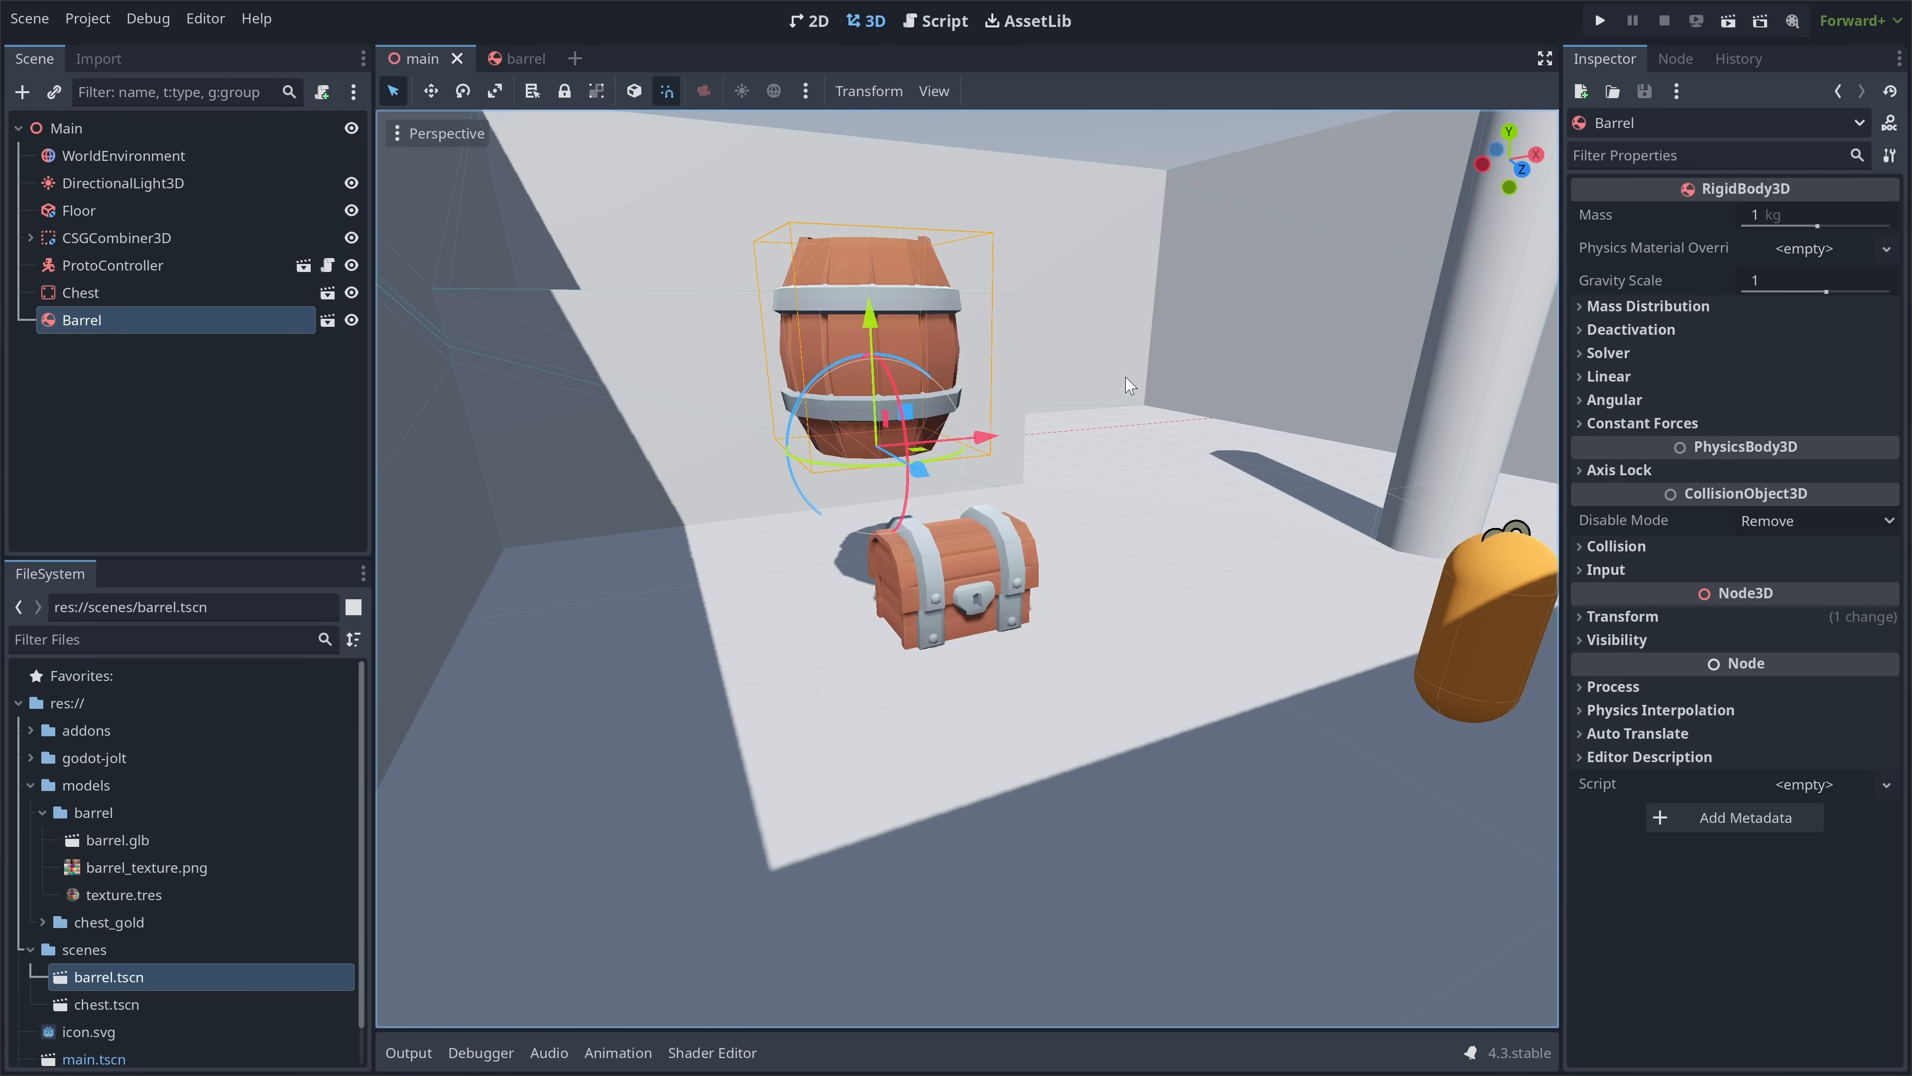
{"action": "middle_click_drag", "start_coordinate": [1035, 365], "coordinate": [907, 440]}
{"action": "scroll", "coordinate": [907, 440], "scroll_direction": "down", "scroll_amount": 2}
{"action": "scroll", "coordinate": [909, 444], "scroll_direction": "down", "scroll_amount": 10}
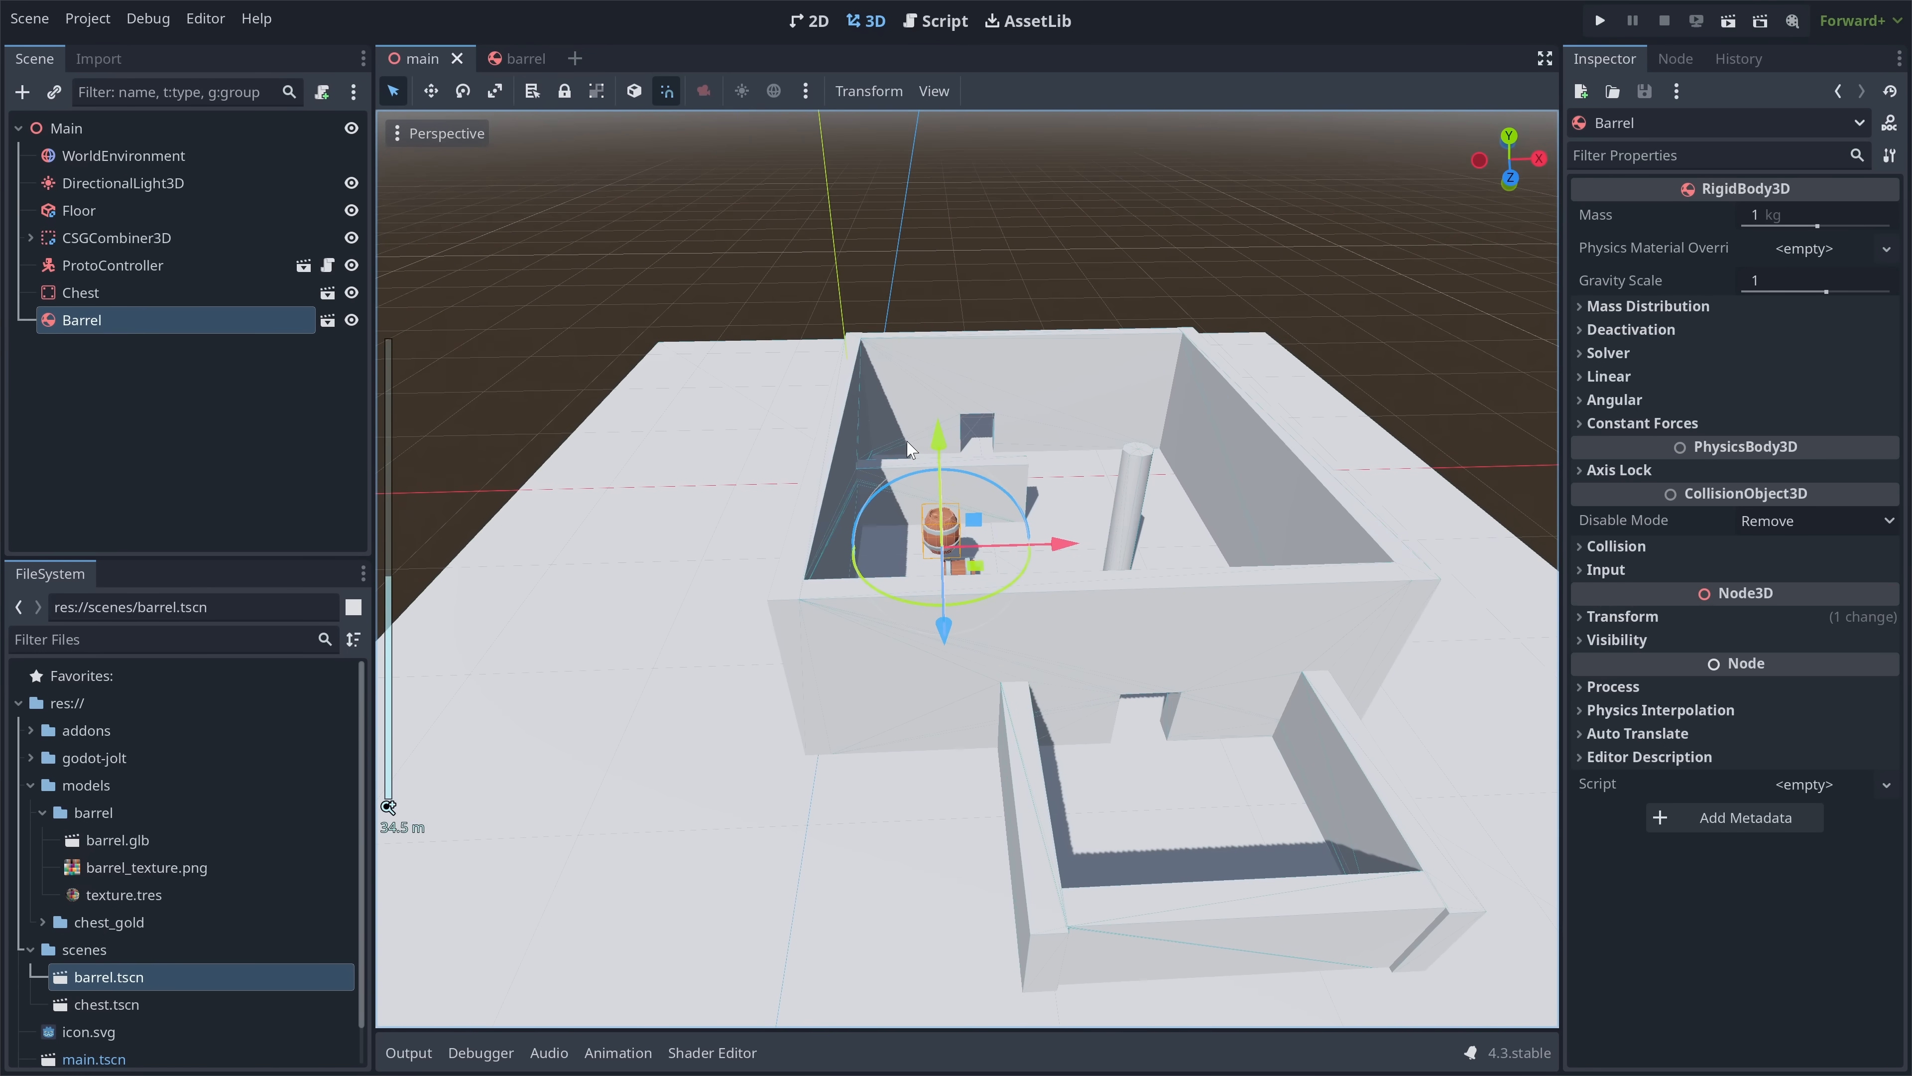
{"action": "scroll", "coordinate": [1000, 390], "scroll_direction": "down", "scroll_amount": 3}
{"action": "middle_click_drag", "start_coordinate": [1000, 391], "coordinate": [950, 395]}
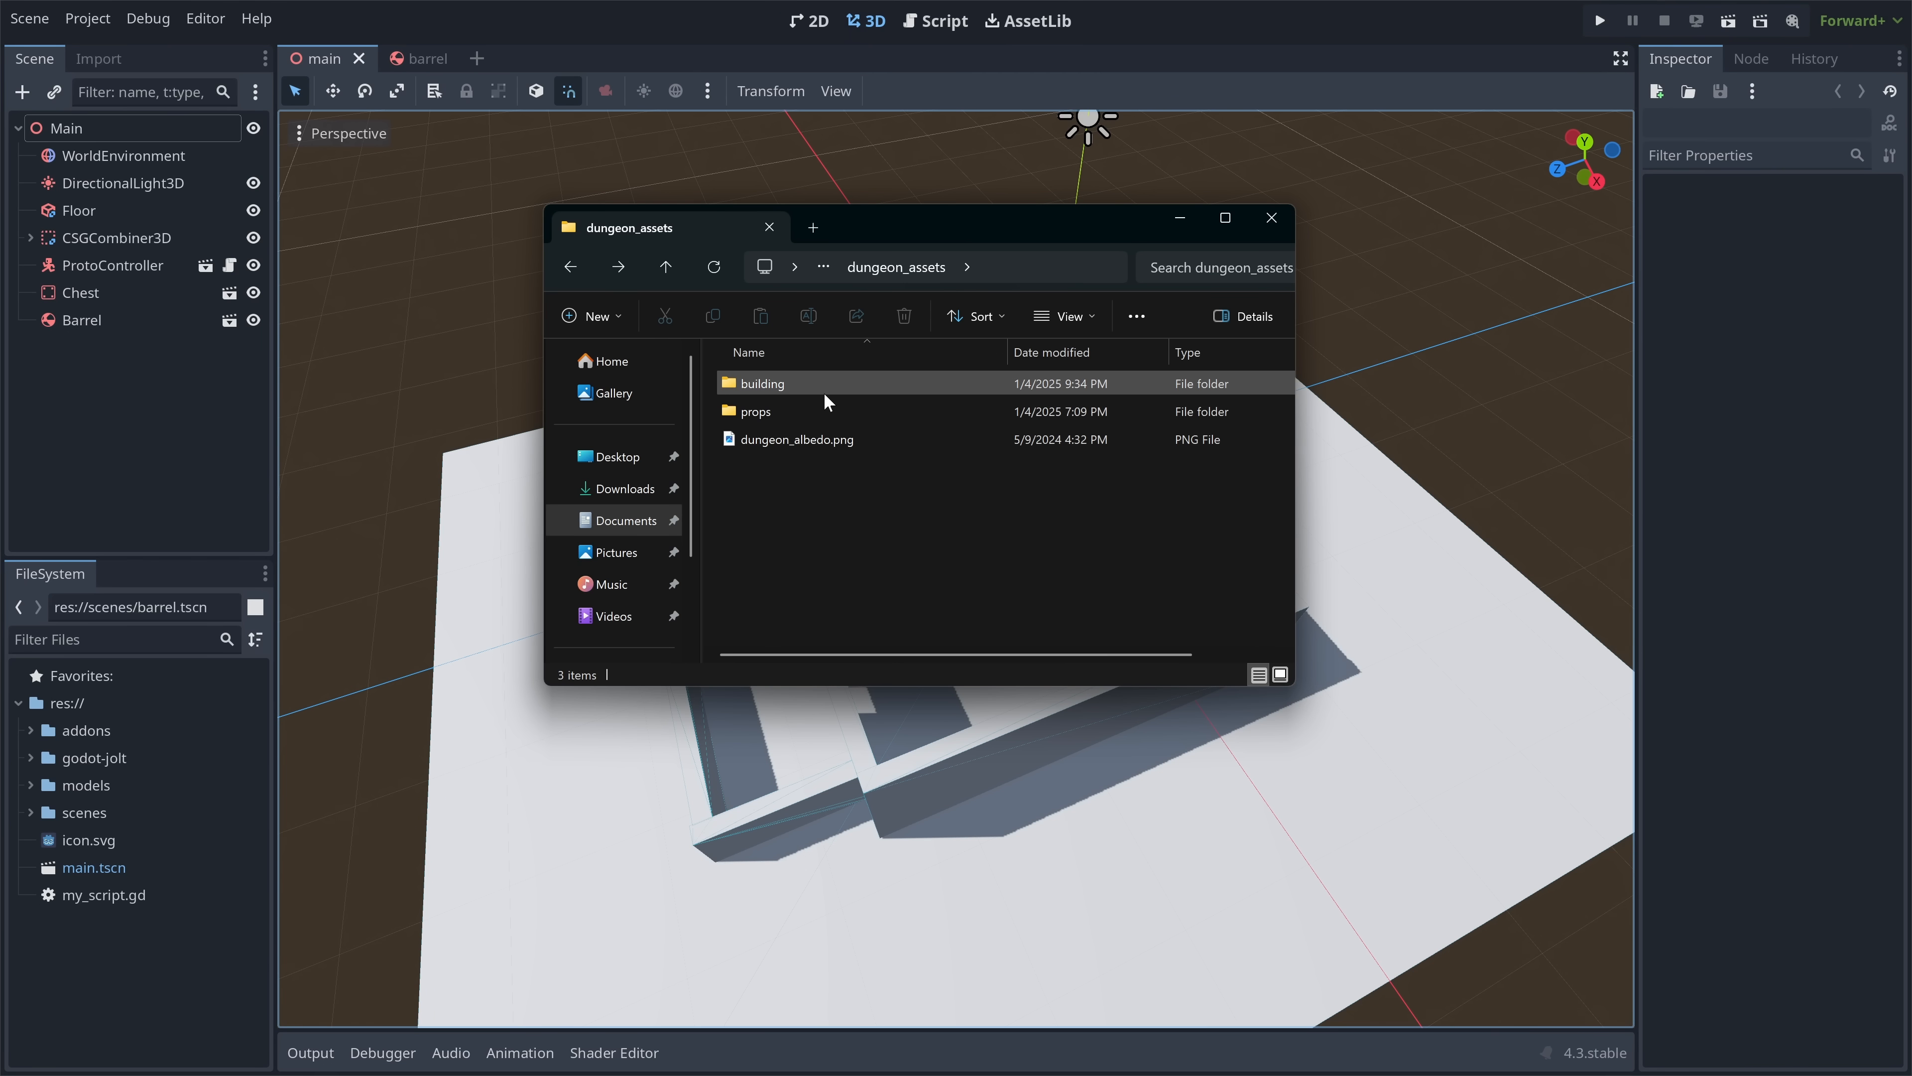
- Look through the building folder of dungeon_assets, and import both asset folders and dungeon_albedo.png into the project's models folder
{"action": "double_click", "coordinate": [823, 392]}
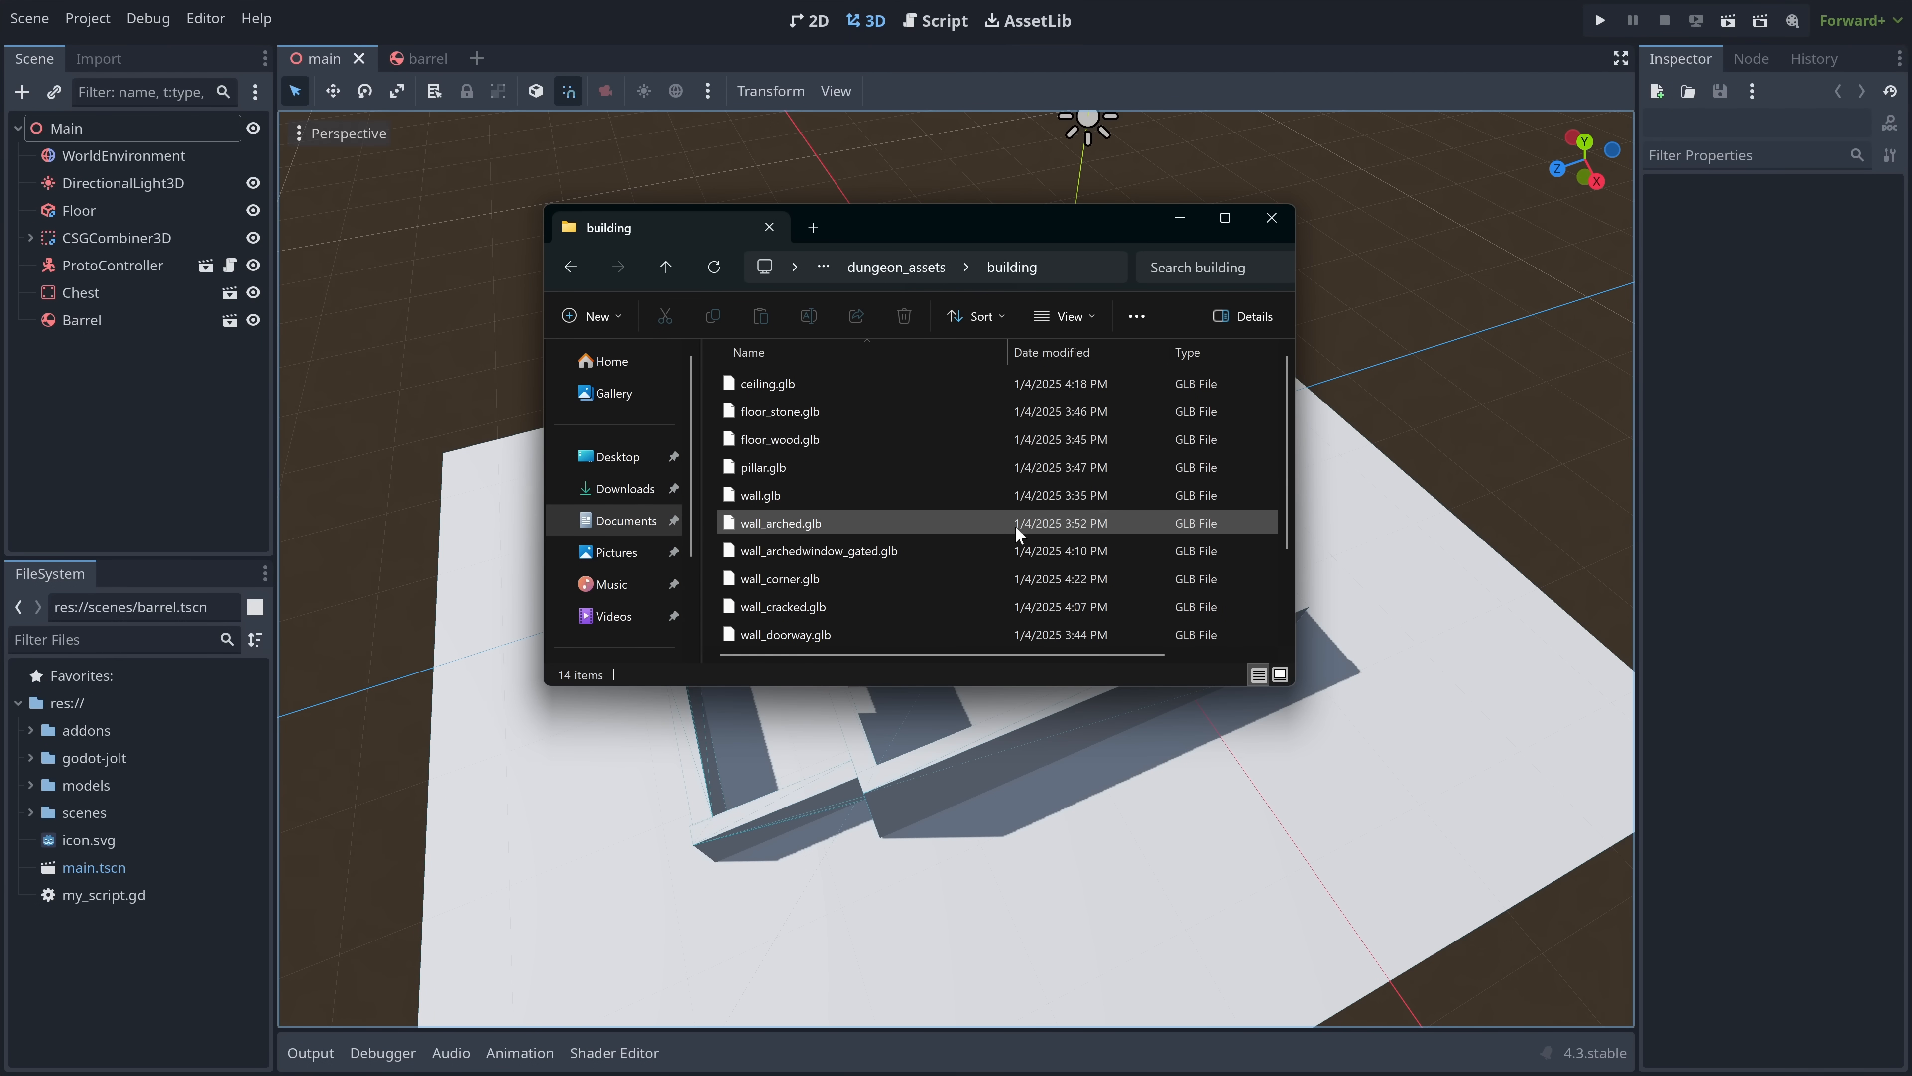
{"action": "scroll", "coordinate": [949, 489], "scroll_direction": "down", "scroll_amount": 2}
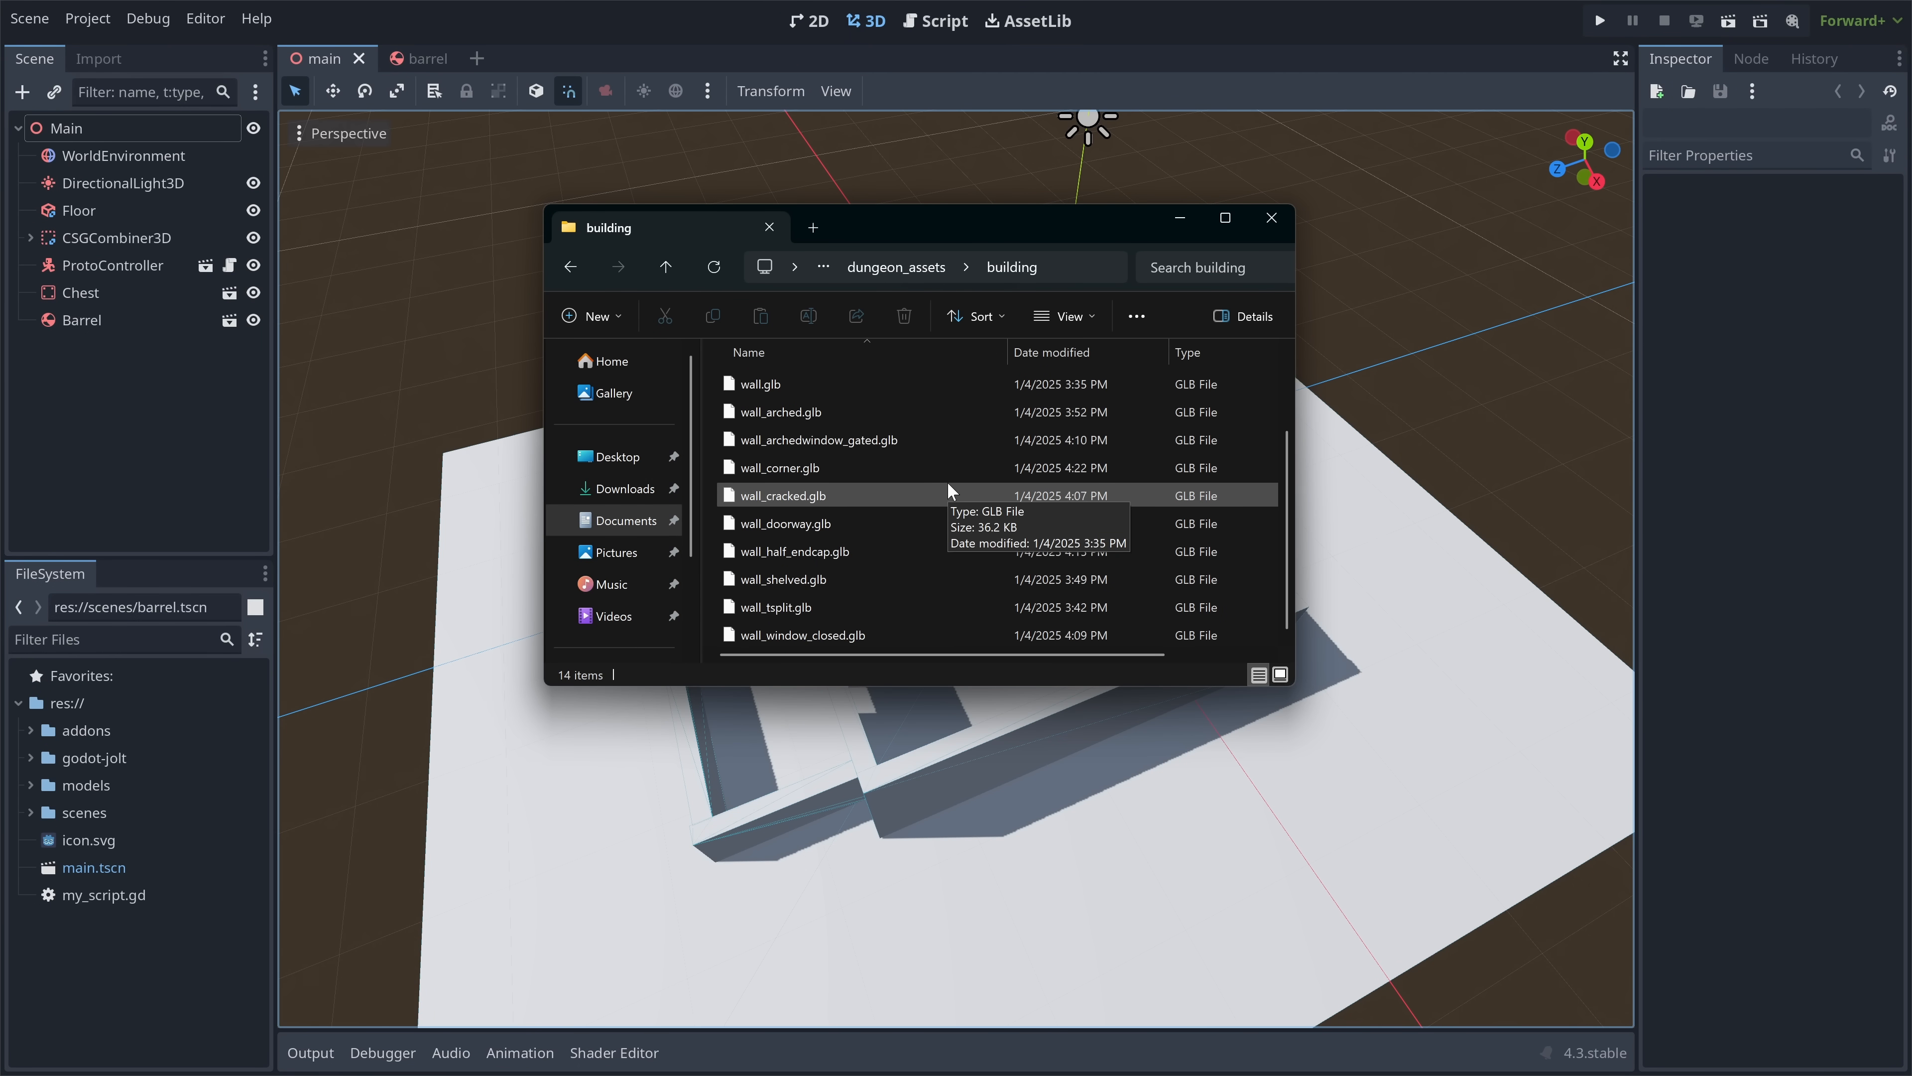
{"action": "scroll", "coordinate": [948, 486], "scroll_direction": "up", "scroll_amount": 2}
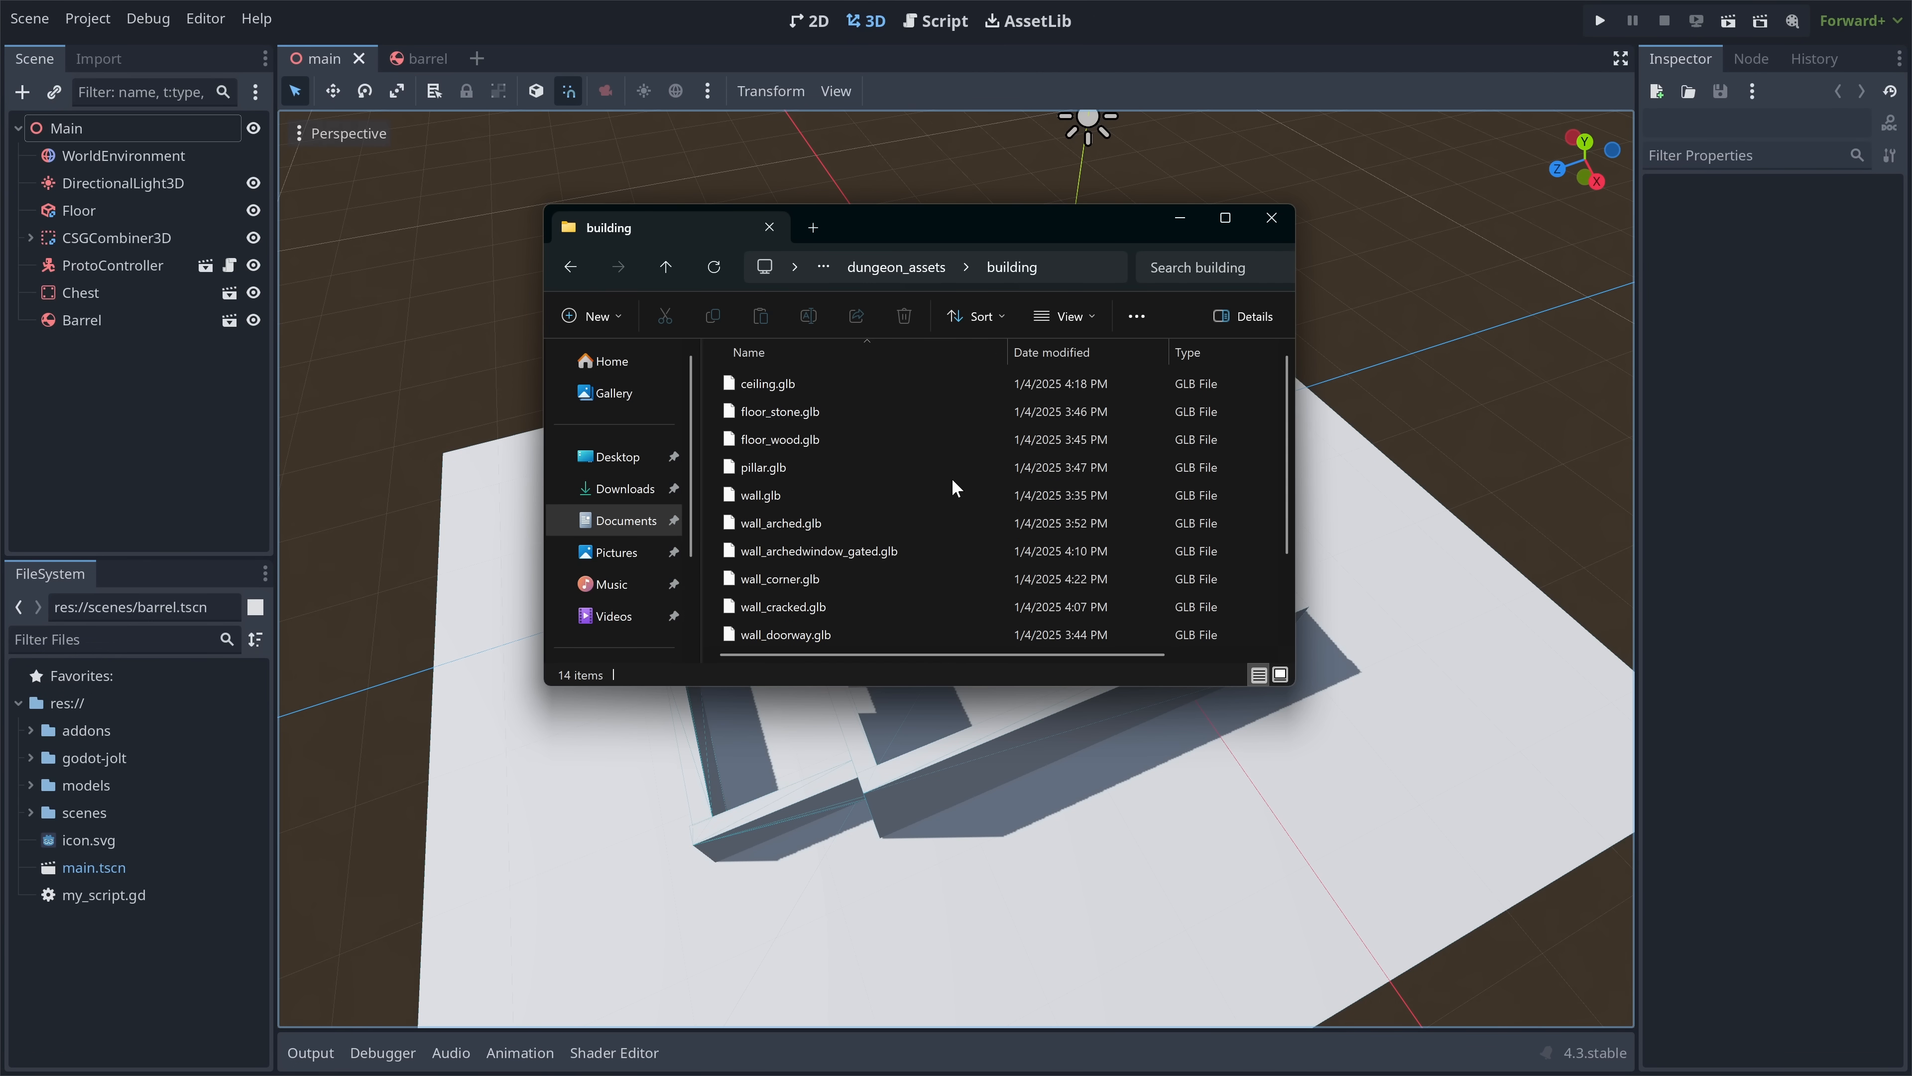
{"action": "key", "text": "alt+Left"}
{"action": "left_click", "coordinate": [764, 442]}
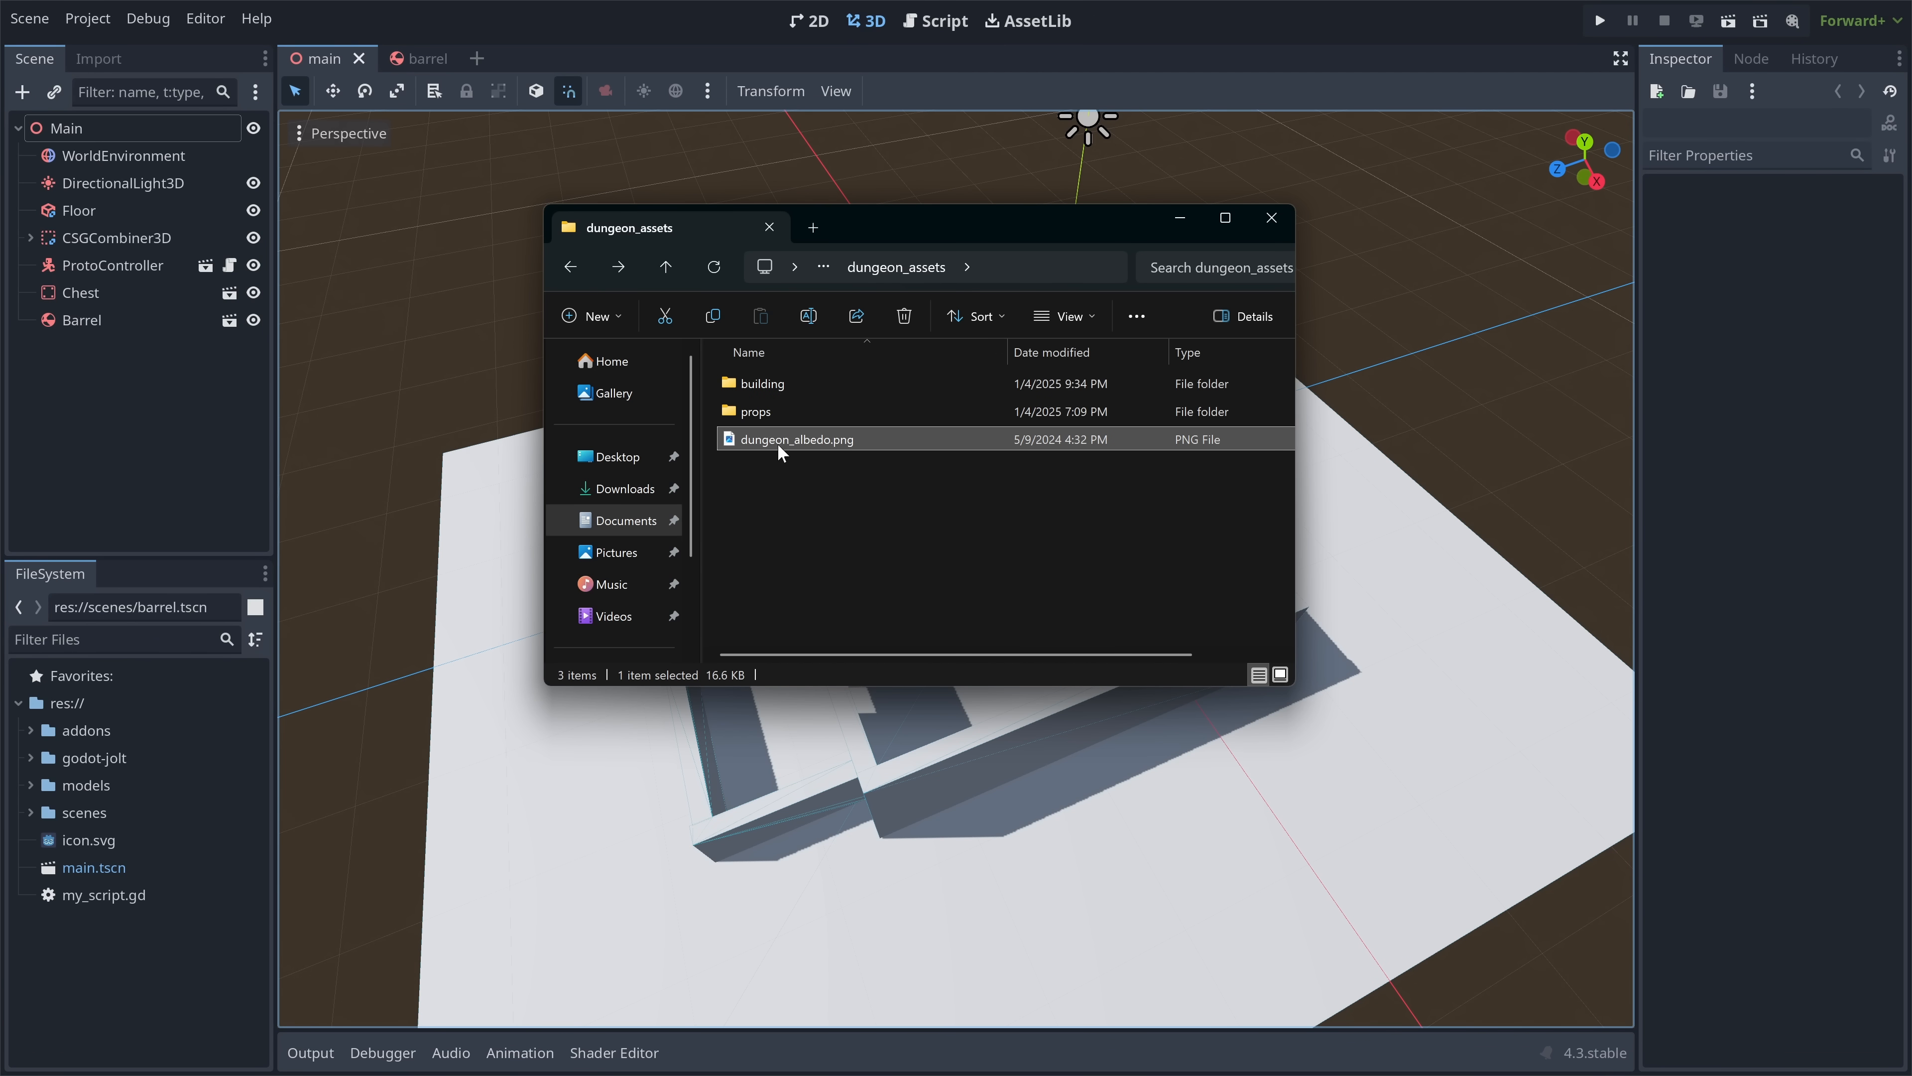
{"action": "key", "text": "ctrl+a"}
{"action": "left_click_drag", "start_coordinate": [870, 407], "coordinate": [100, 778]}
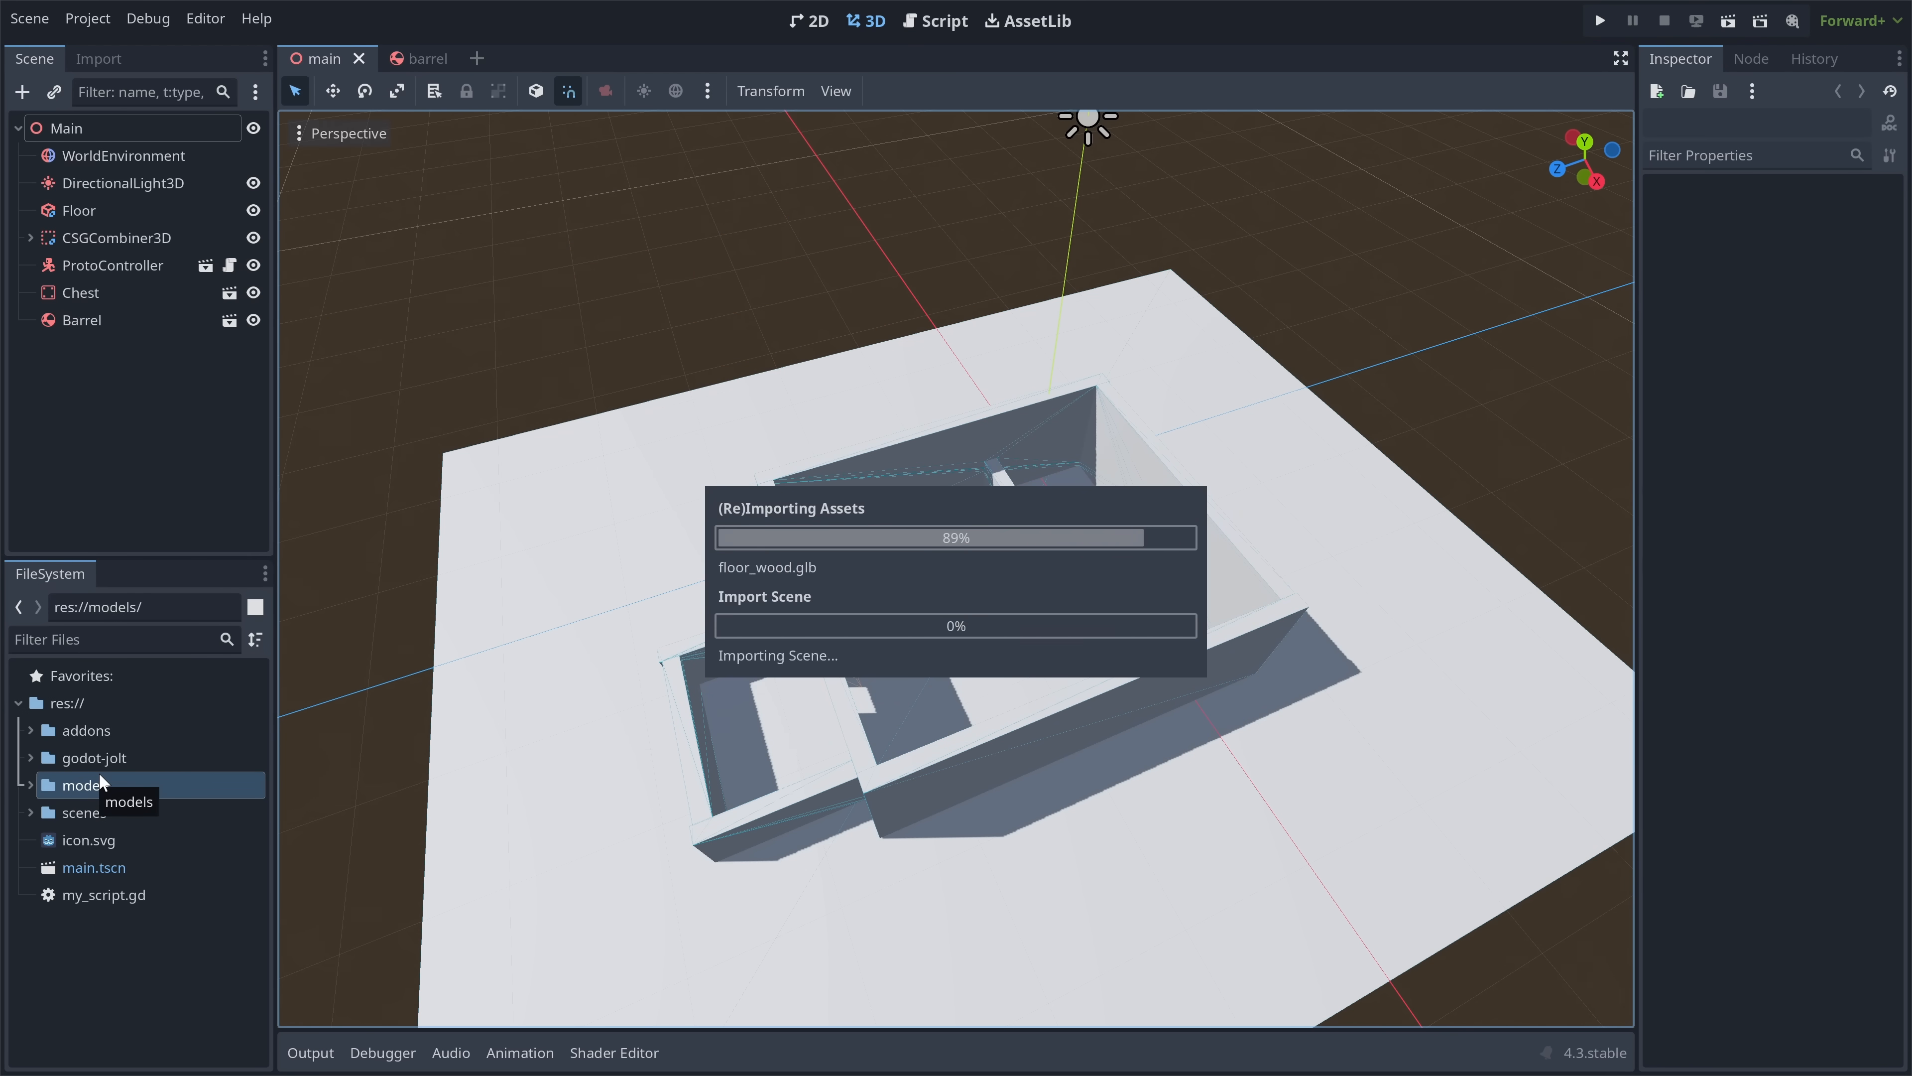
- Create a new material resource named mat_dungeon.tres in the models folder
{"action": "right_click", "coordinate": [158, 783]}
{"action": "mouse_move", "coordinate": [249, 661]}
{"action": "left_click", "coordinate": [501, 743]}
{"action": "key", "text": "Return"}
{"action": "type", "text": "mat_dungeon.tres"}
{"action": "left_click", "coordinate": [733, 861]}
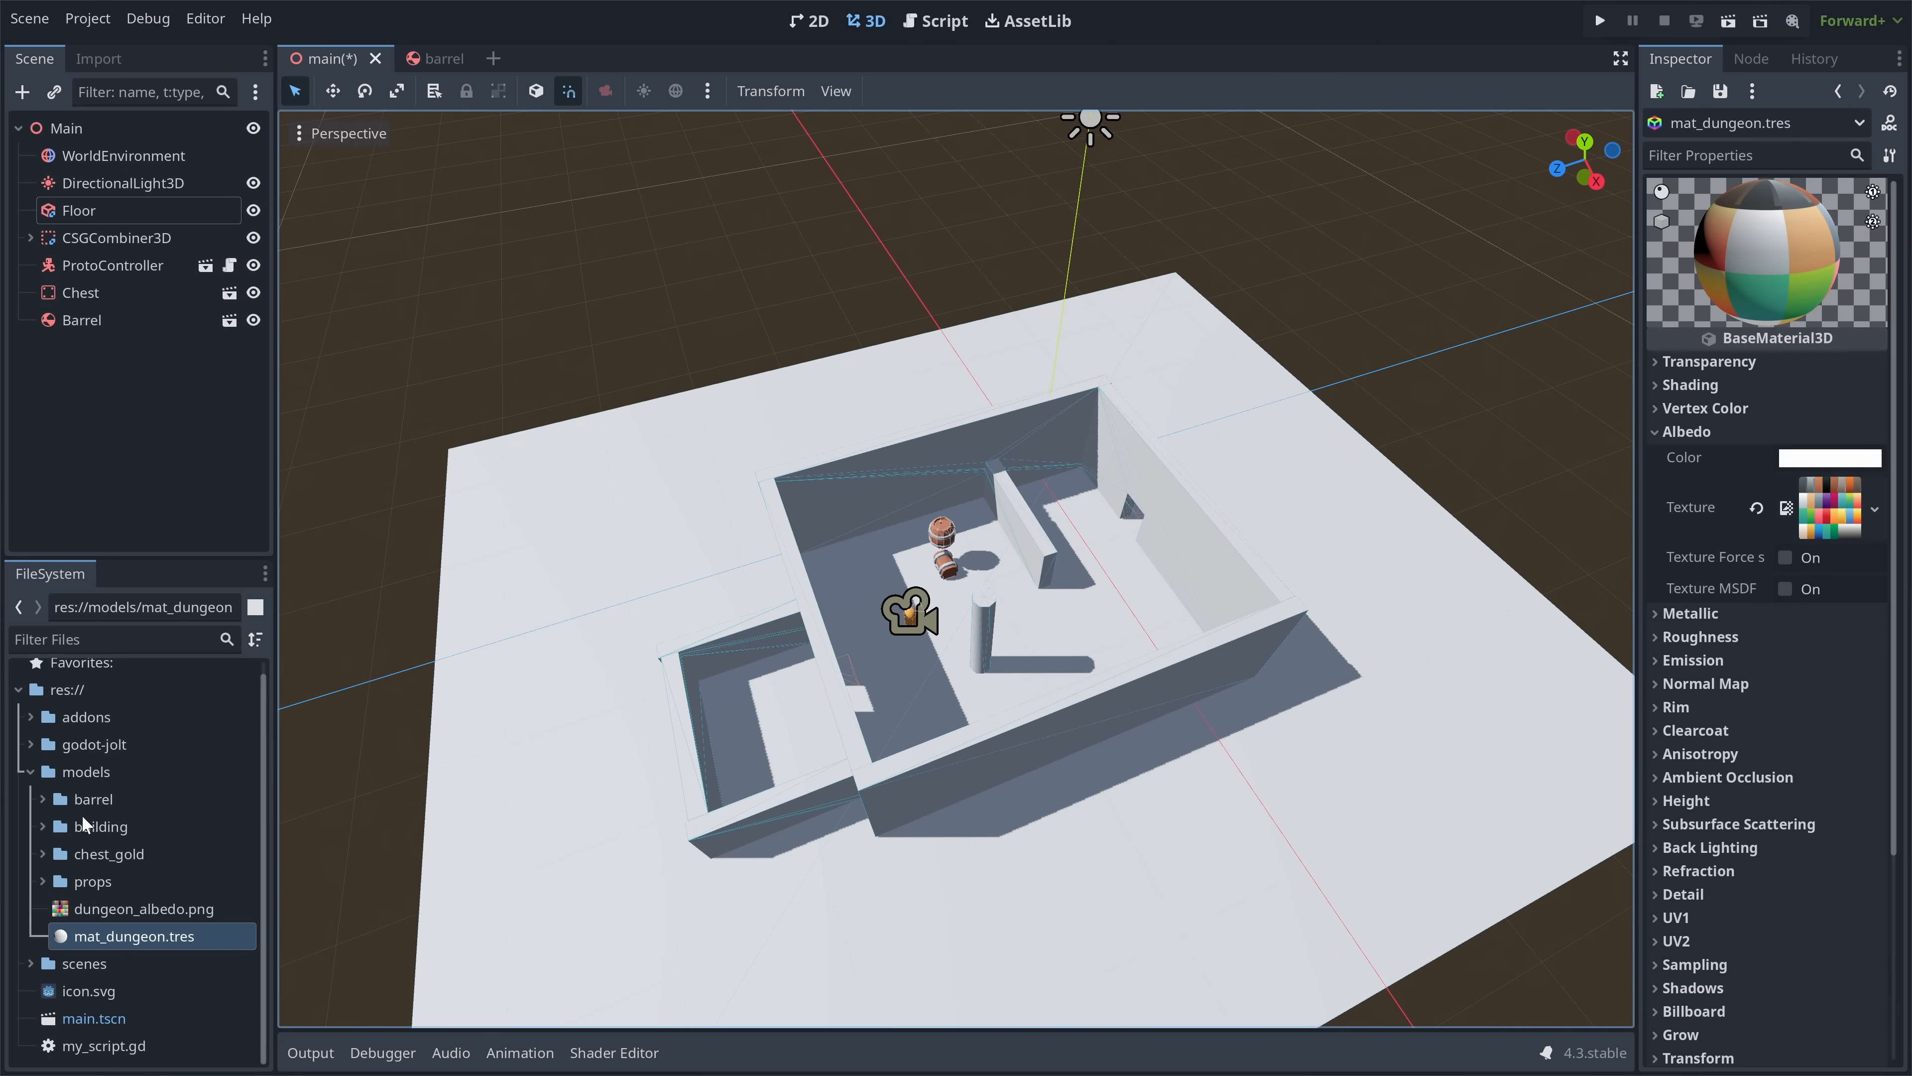
- In the advanced import settings of models/building/ceiling.glb, set its material to use the external mat_dungeon.tres
{"action": "left_click", "coordinate": [43, 825]}
{"action": "double_click", "coordinate": [113, 854]}
{"action": "left_click", "coordinate": [375, 164]}
{"action": "left_click", "coordinate": [289, 202]}
{"action": "left_click", "coordinate": [1580, 191]}
{"action": "left_click", "coordinate": [1693, 224]}
{"action": "double_click", "coordinate": [853, 307]}
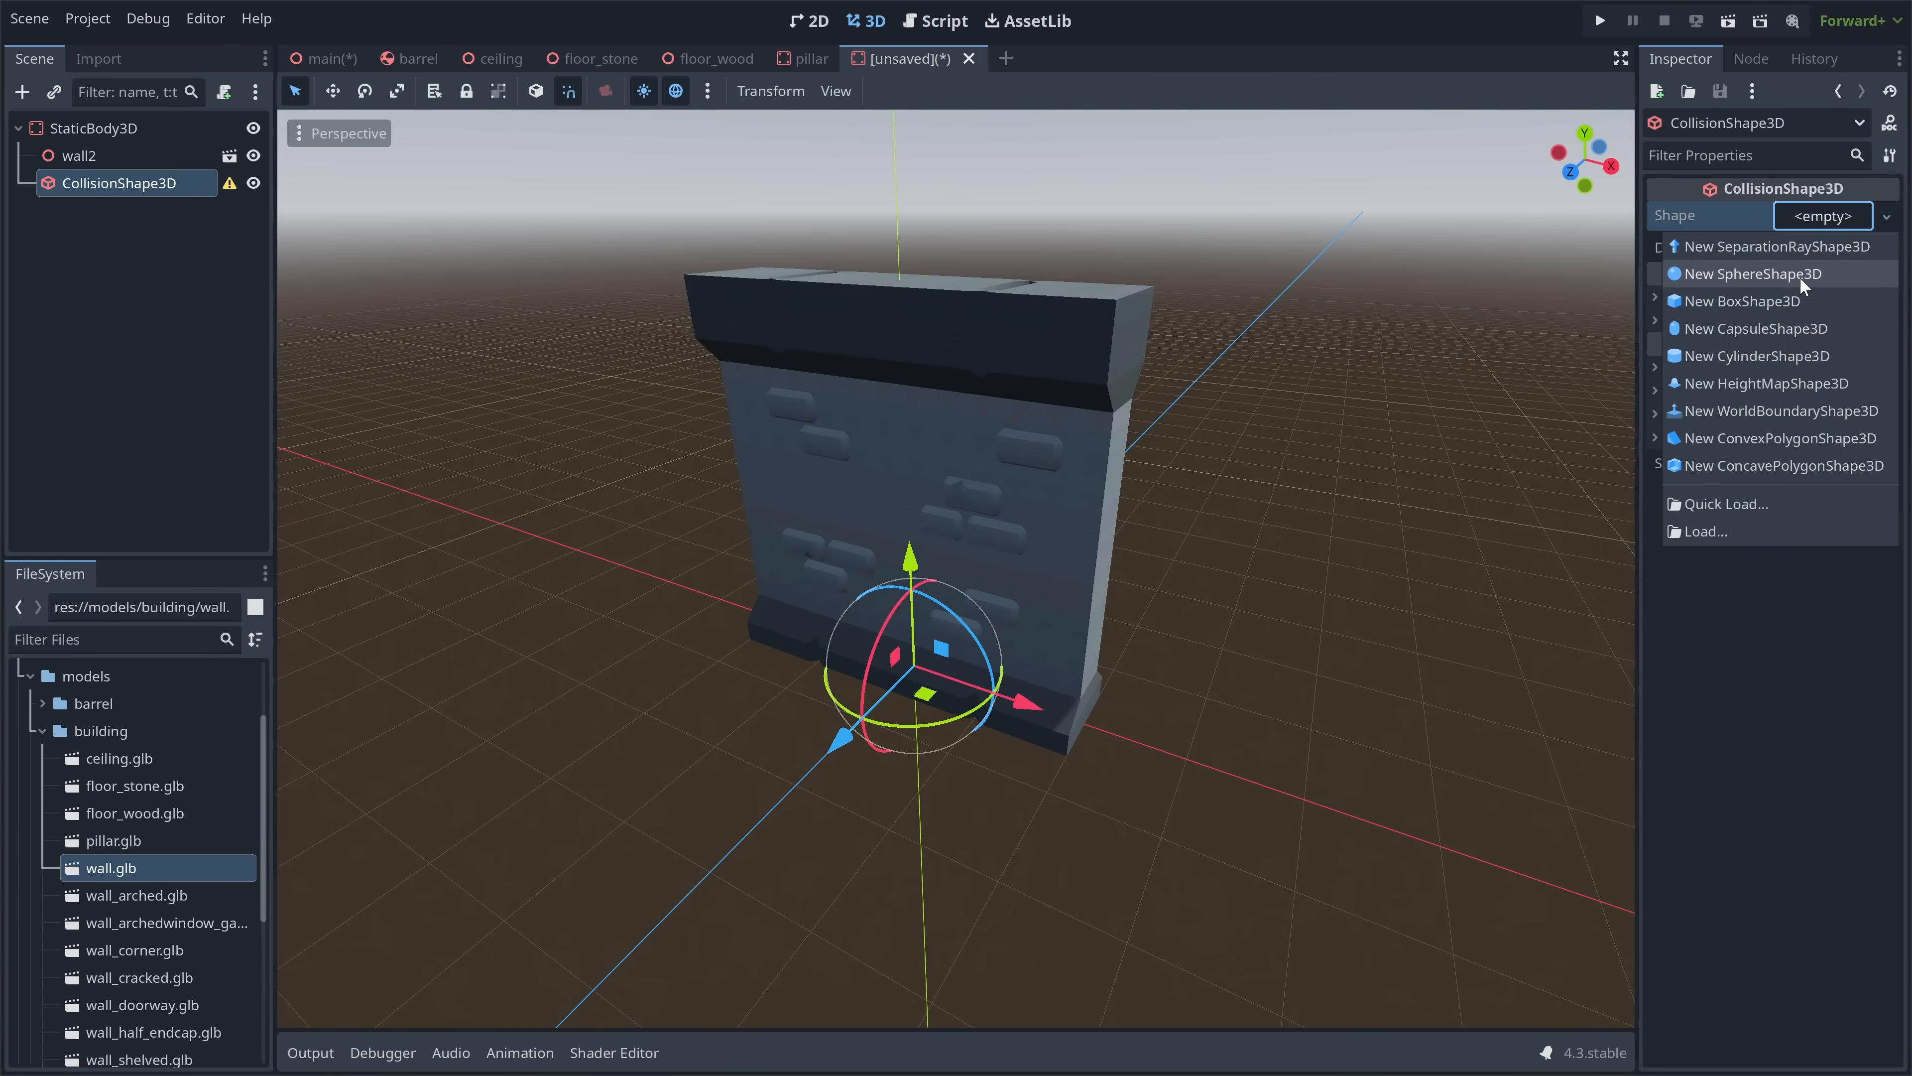
- Assign a new shape resource to the CollisionShape3D in the wall.glb static body scene
{"action": "left_click", "coordinate": [1801, 274]}
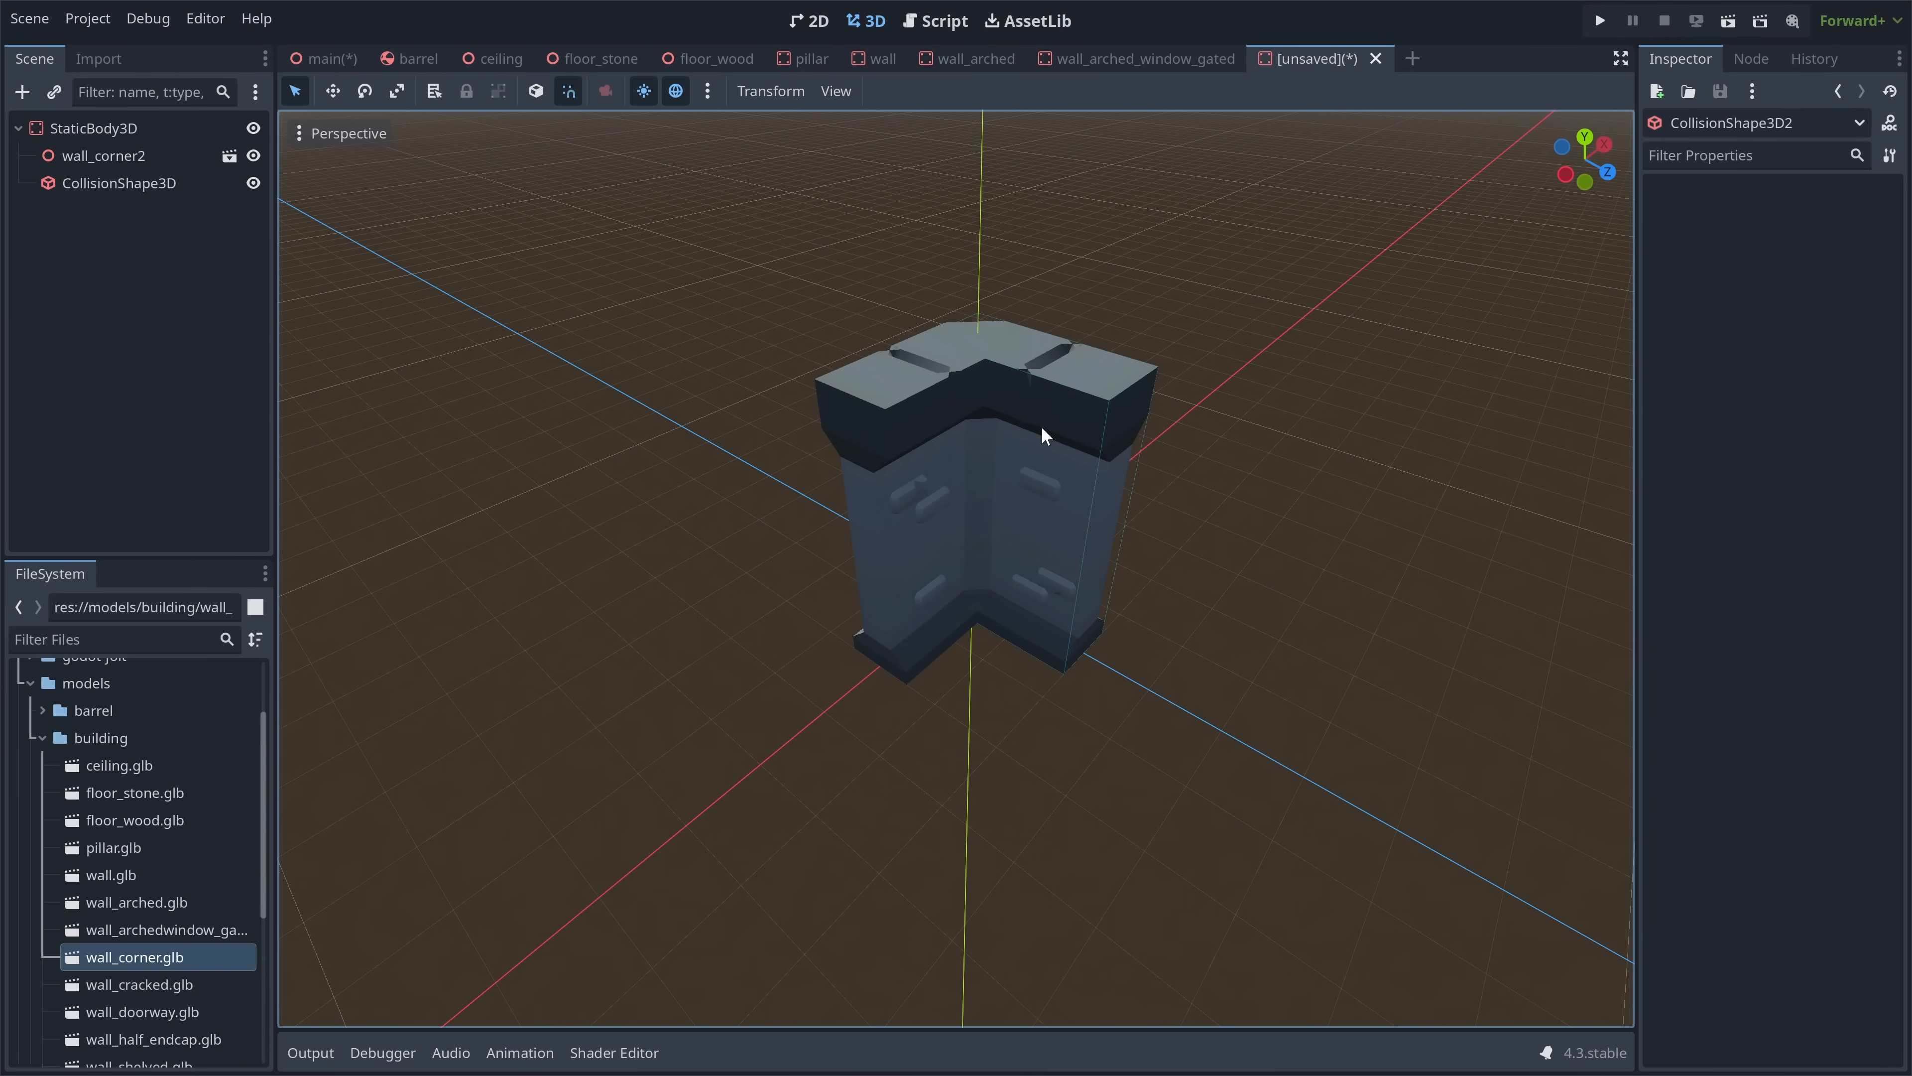
- Duplicate the wall corner's CollisionShape3D and move the copy over to the corner's other arm
{"action": "scroll", "coordinate": [941, 431], "scroll_direction": "up", "scroll_amount": 3}
{"action": "middle_click_drag", "start_coordinate": [997, 416], "coordinate": [976, 416]}
{"action": "left_click", "coordinate": [173, 184]}
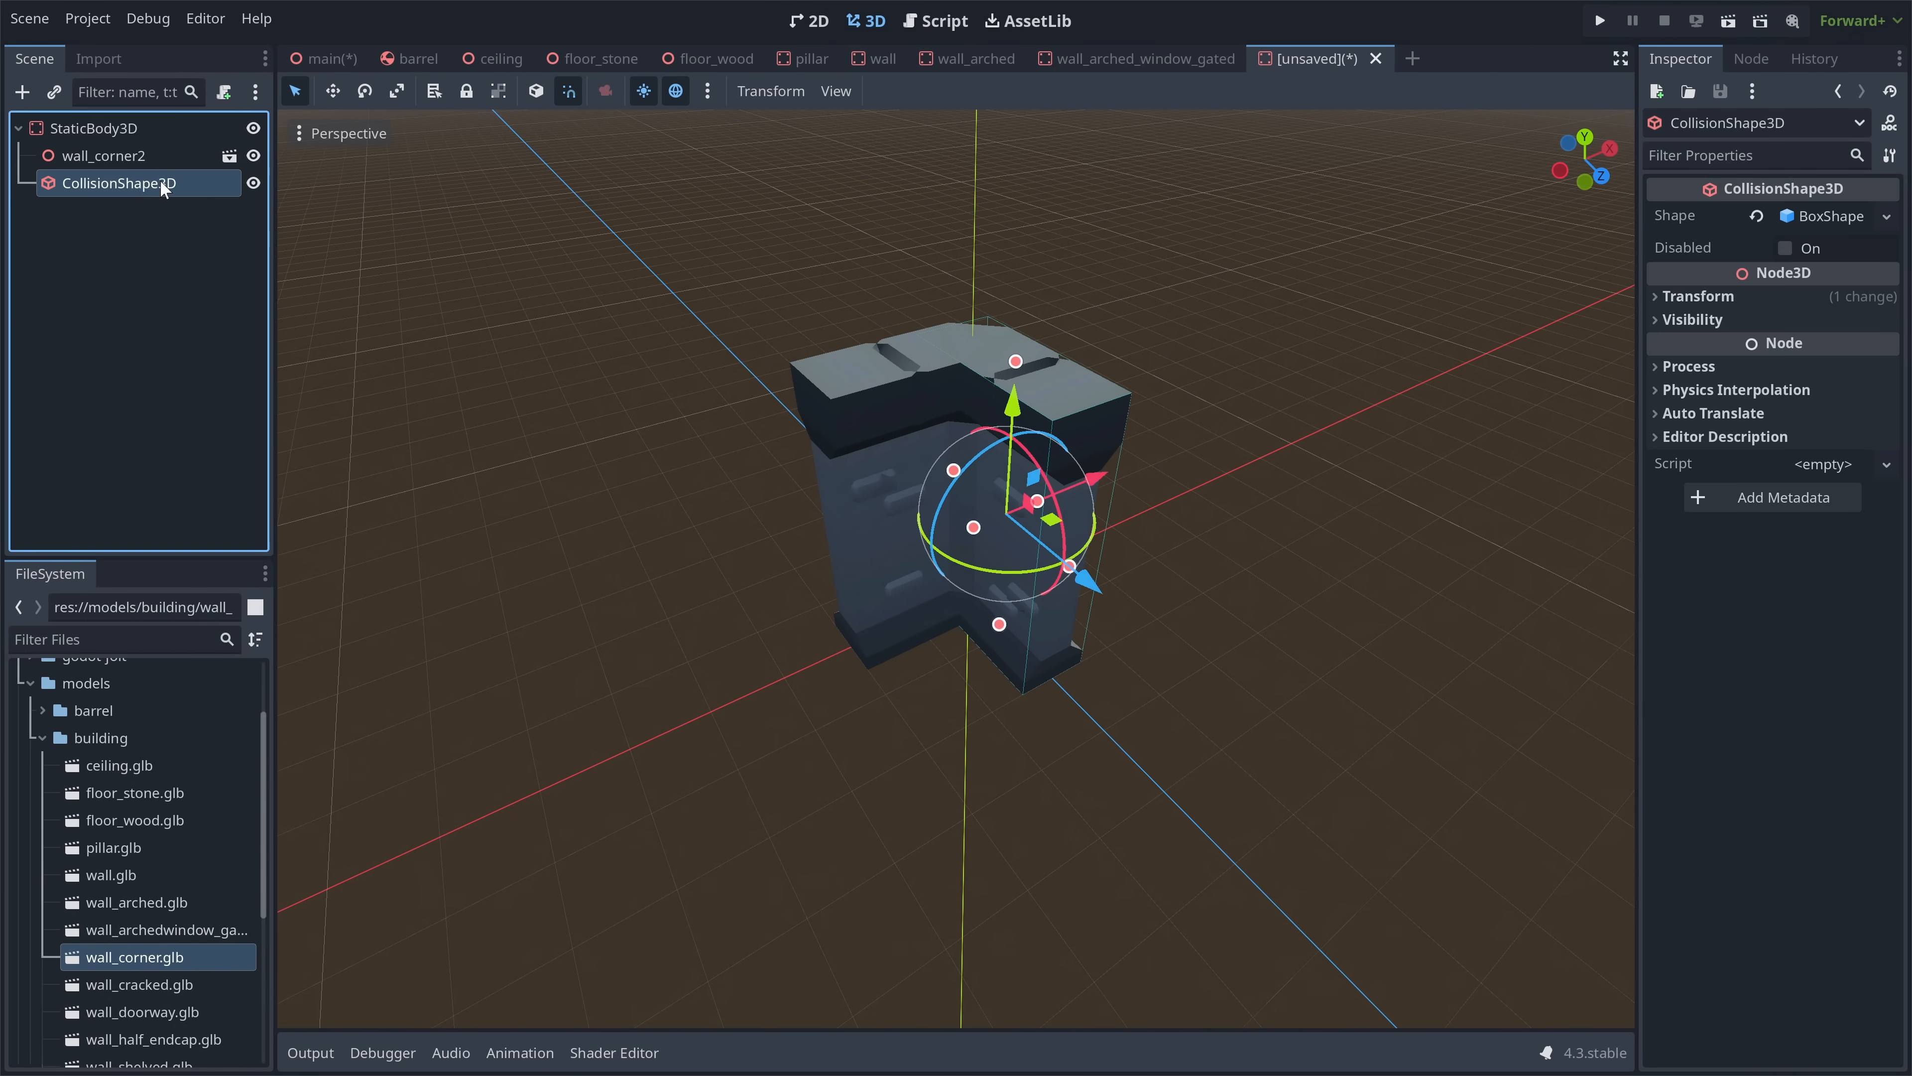
{"action": "key", "text": "ctrl+d"}
{"action": "left_click_drag", "start_coordinate": [1042, 530], "coordinate": [899, 543]}
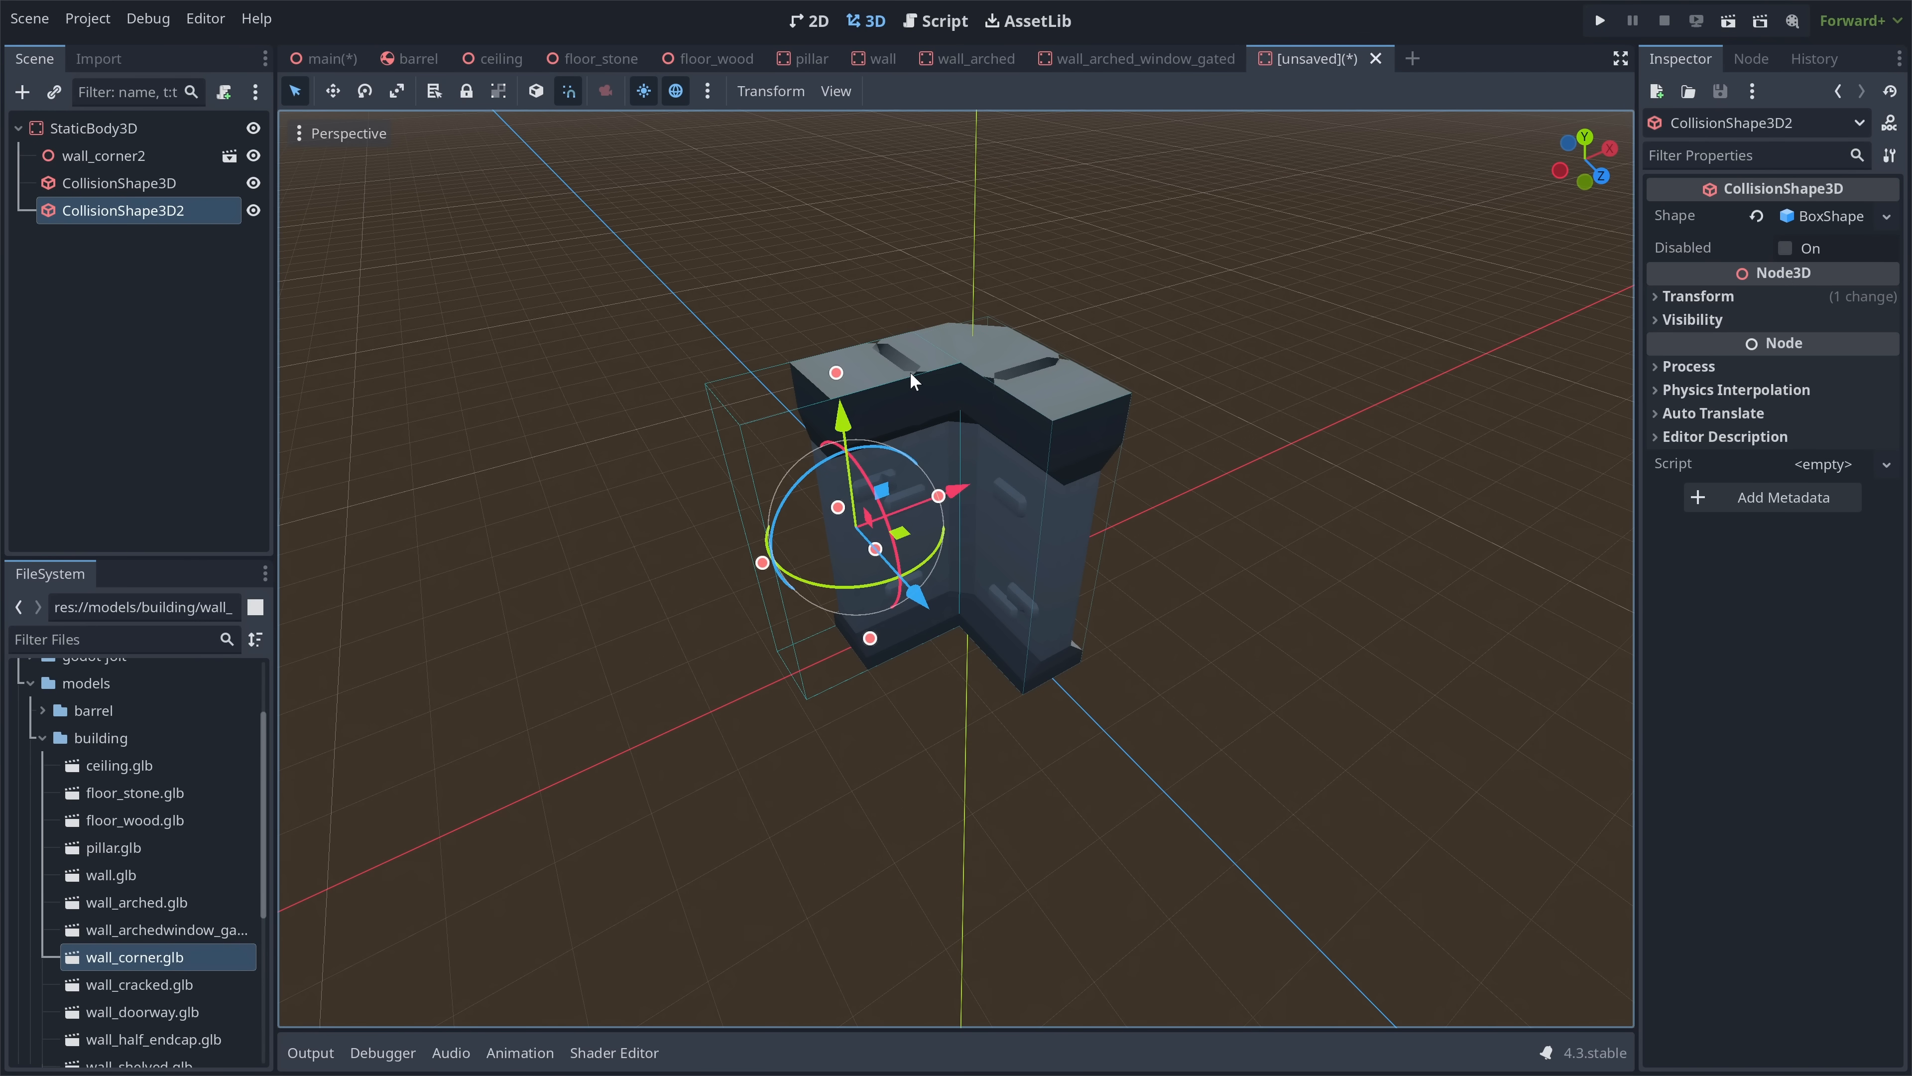
- Try to resize the duplicated box shape while it is still shared with the original, and undo the resize
{"action": "right_click", "coordinate": [1836, 214]}
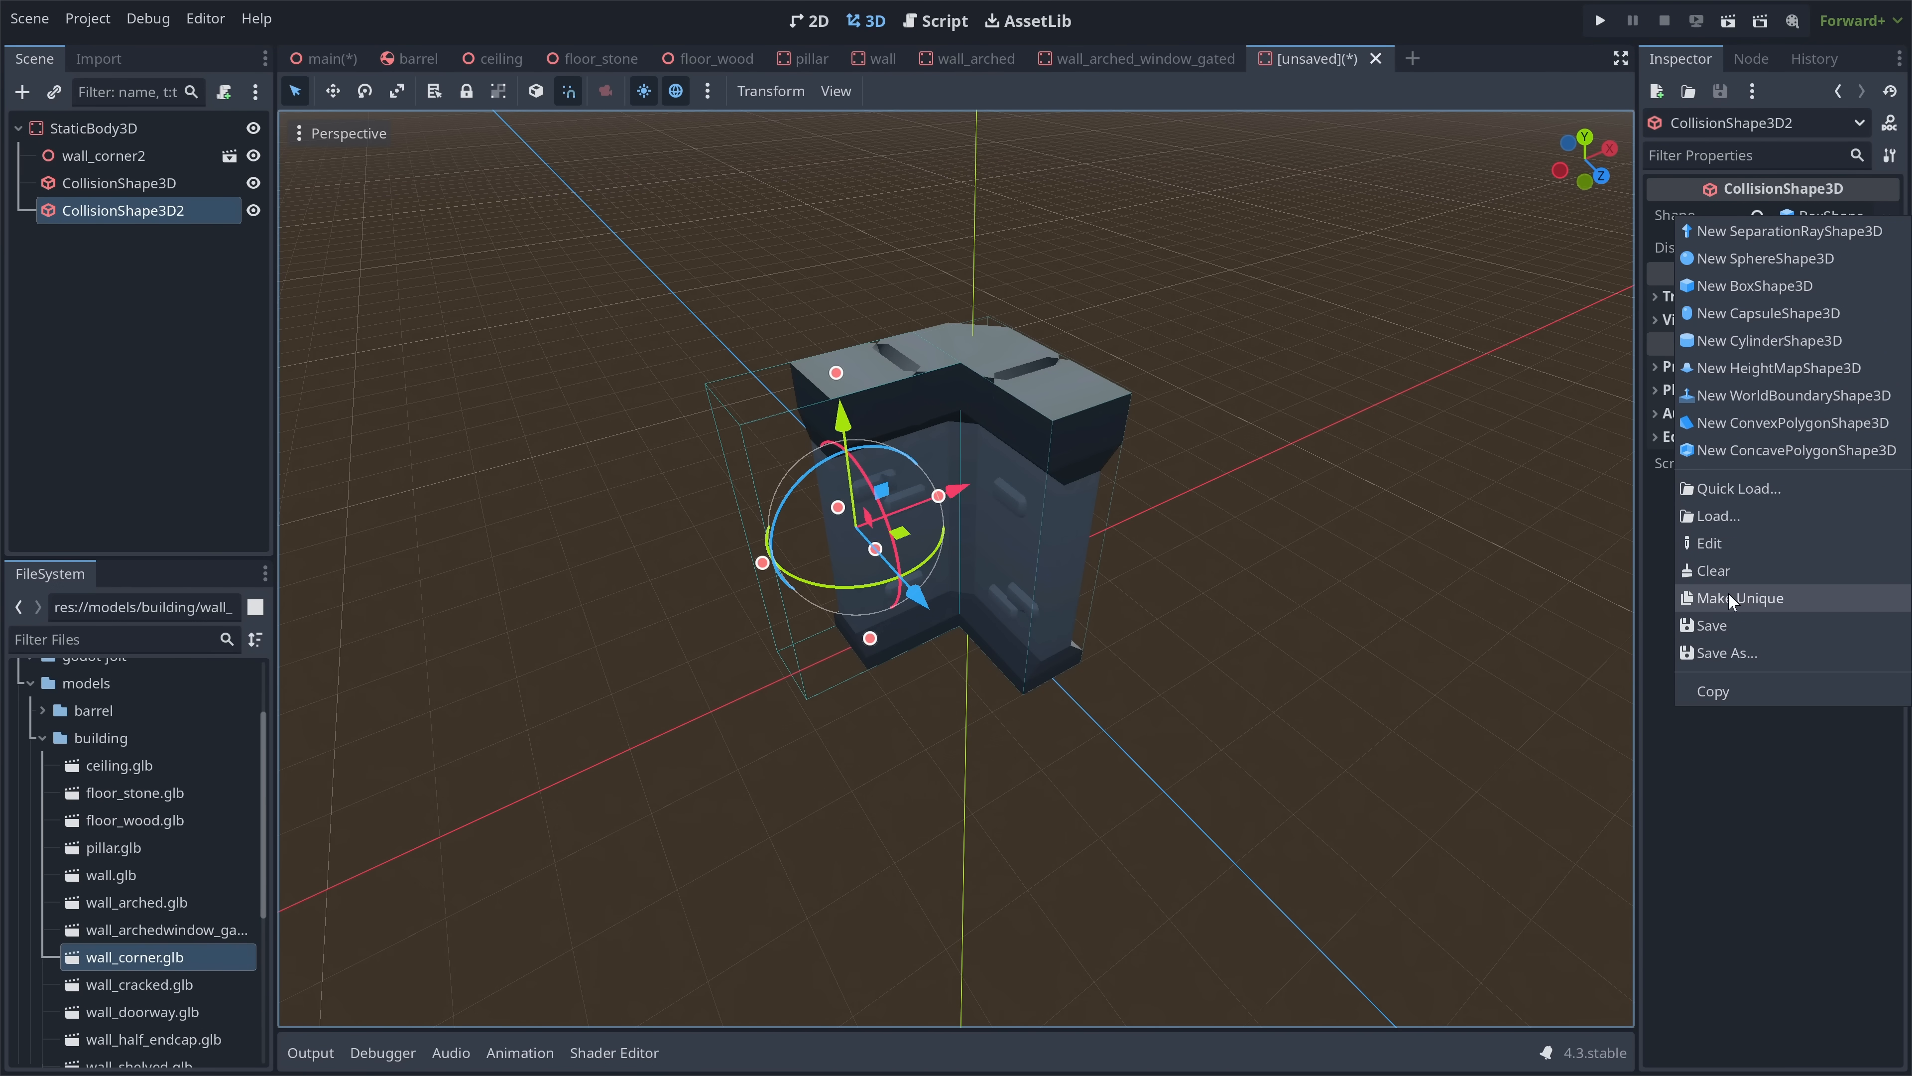
{"action": "left_click", "coordinate": [769, 570]}
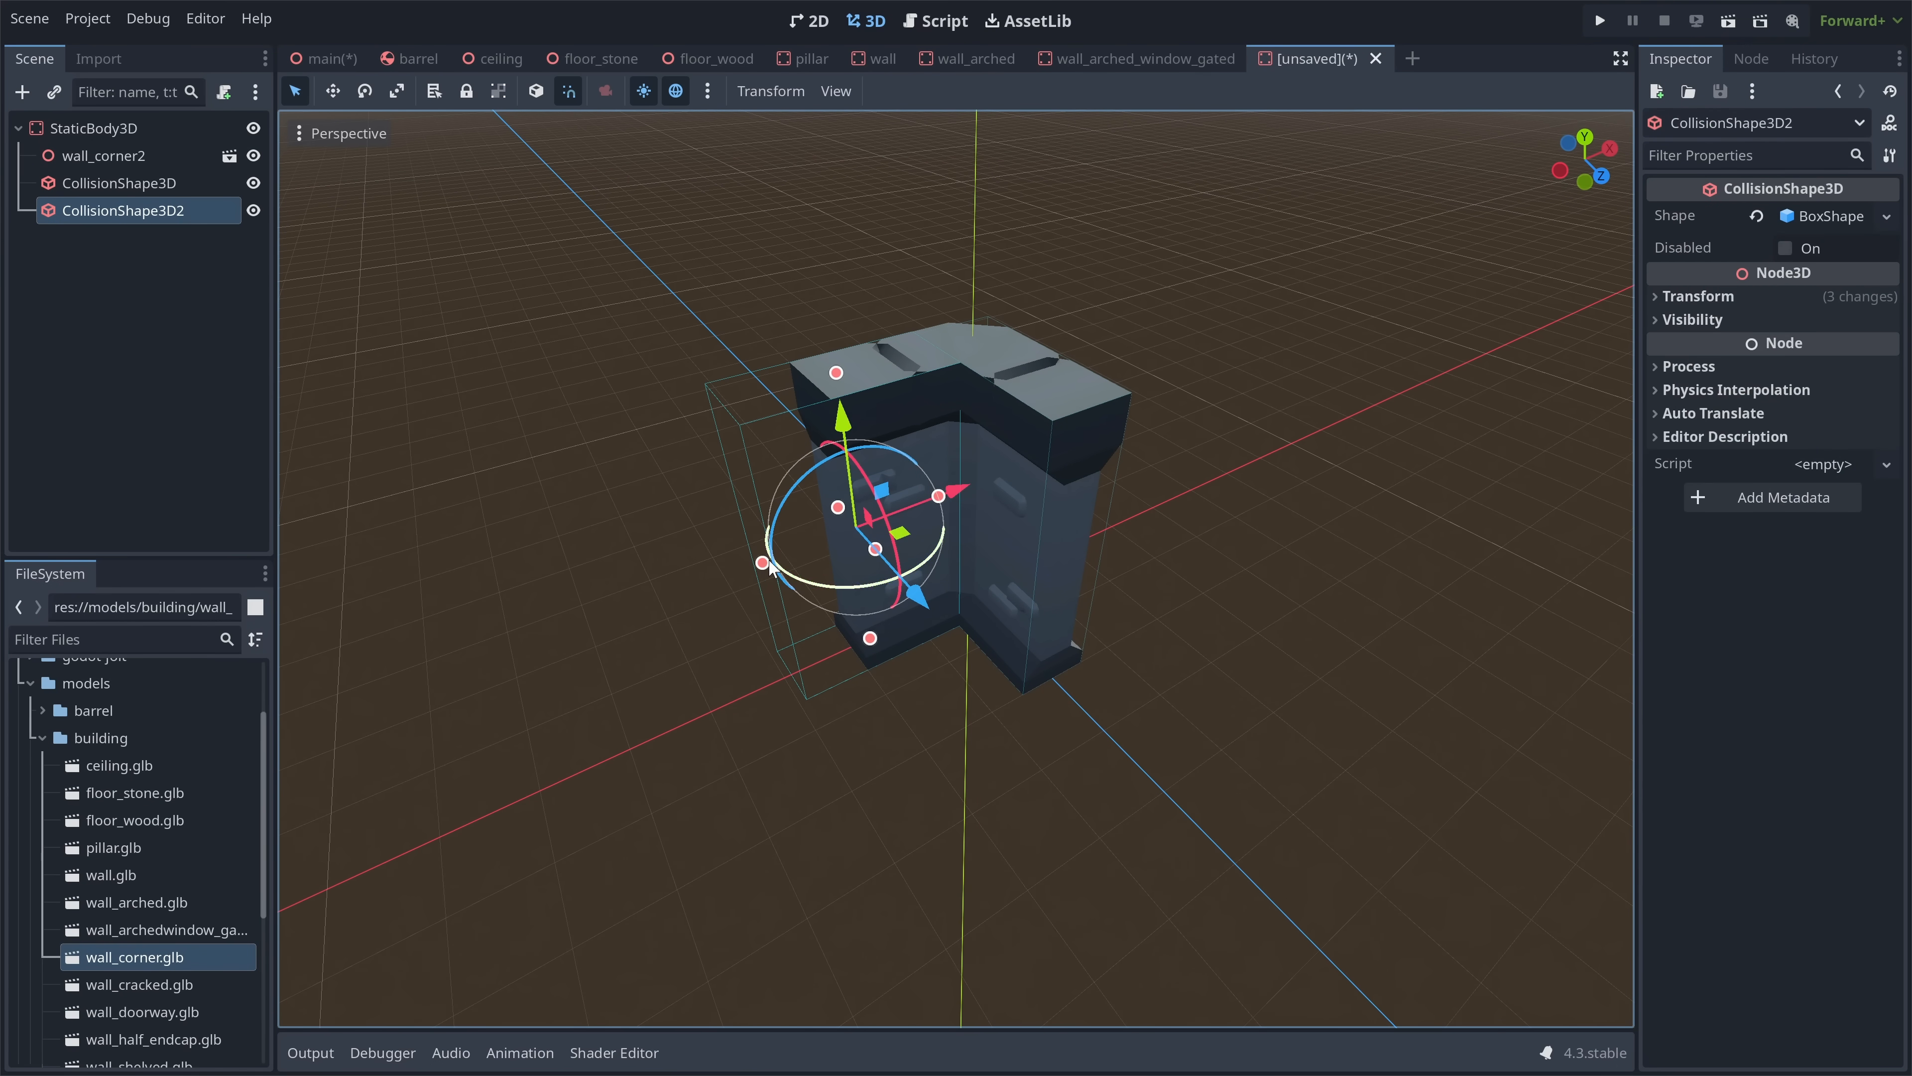
{"action": "left_click_drag", "start_coordinate": [763, 563], "coordinate": [693, 588]}
{"action": "key", "text": "ctrl+z"}
- Make the duplicate's BoxShape3D unique and resize it to fit the other arm of the wall corner
{"action": "right_click", "coordinate": [1821, 220]}
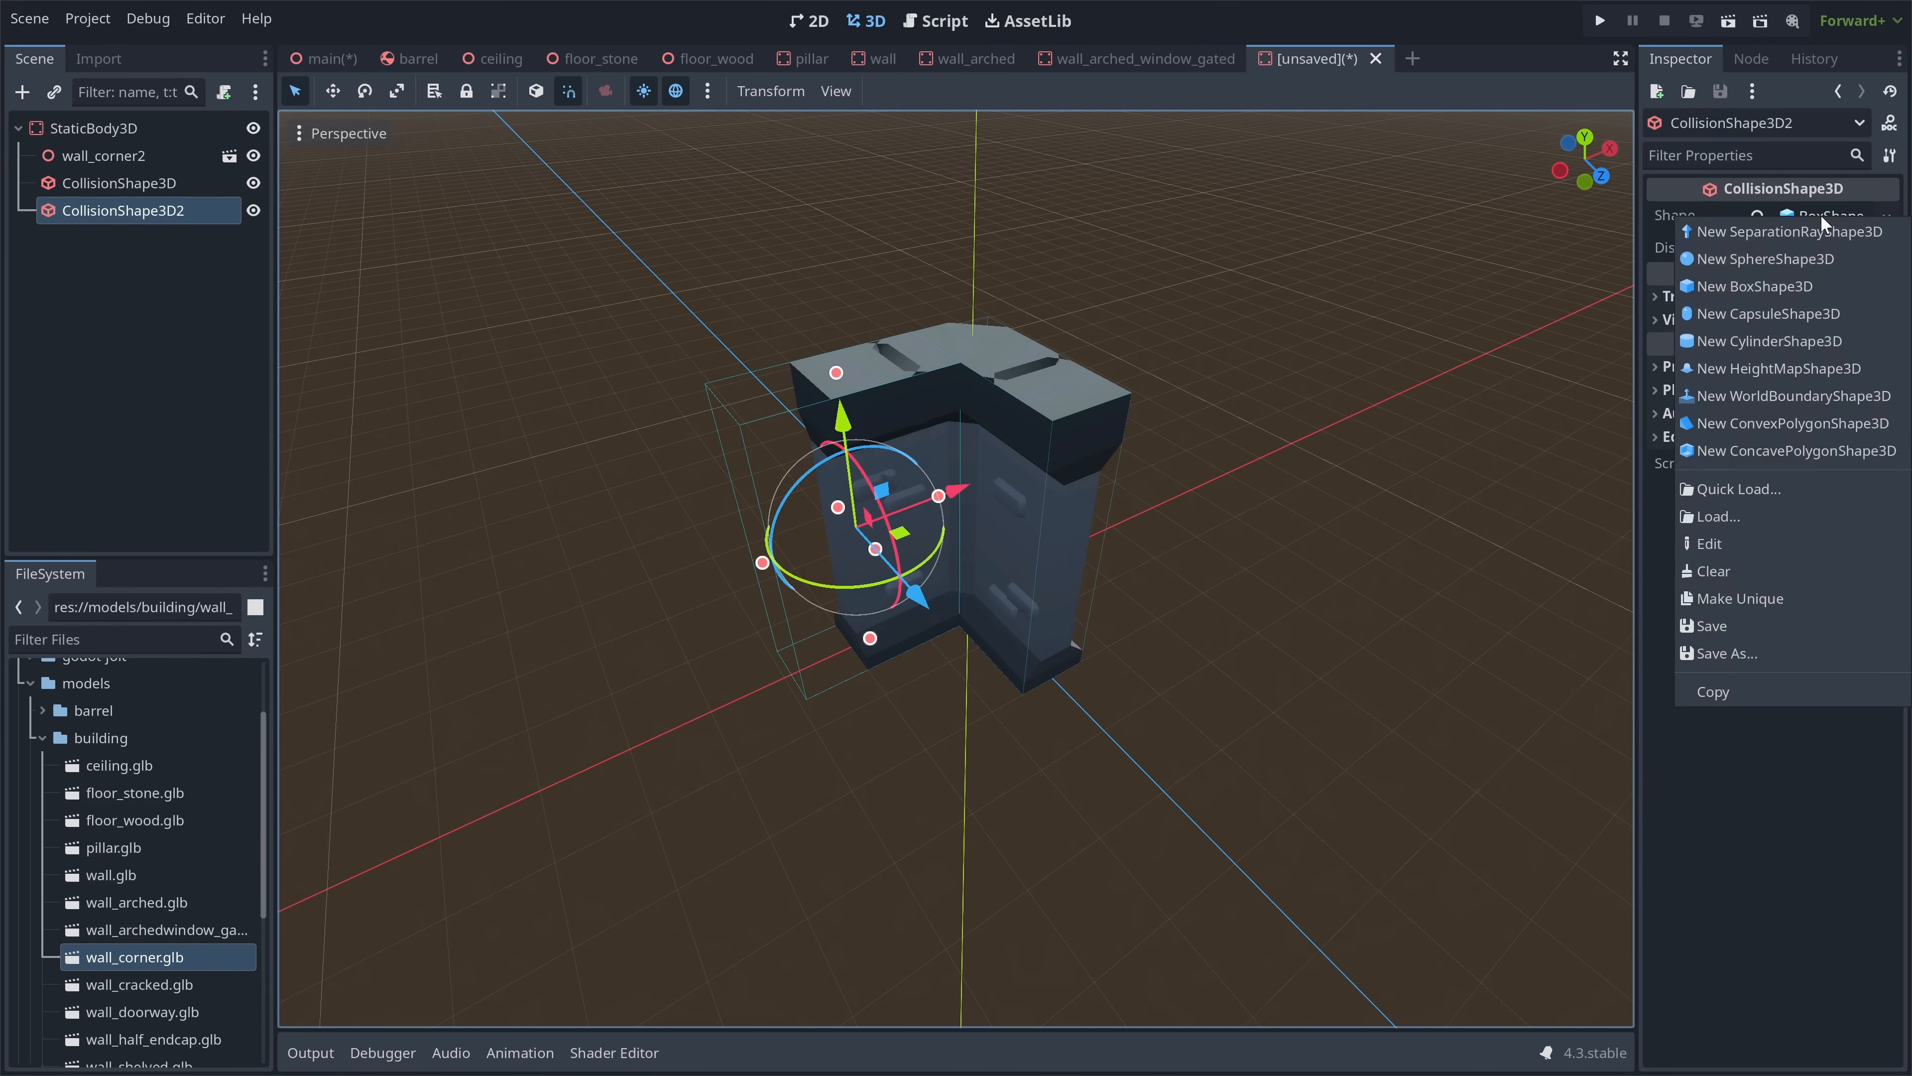
{"action": "left_click", "coordinate": [1723, 604]}
{"action": "left_click_drag", "start_coordinate": [765, 570], "coordinate": [841, 545]}
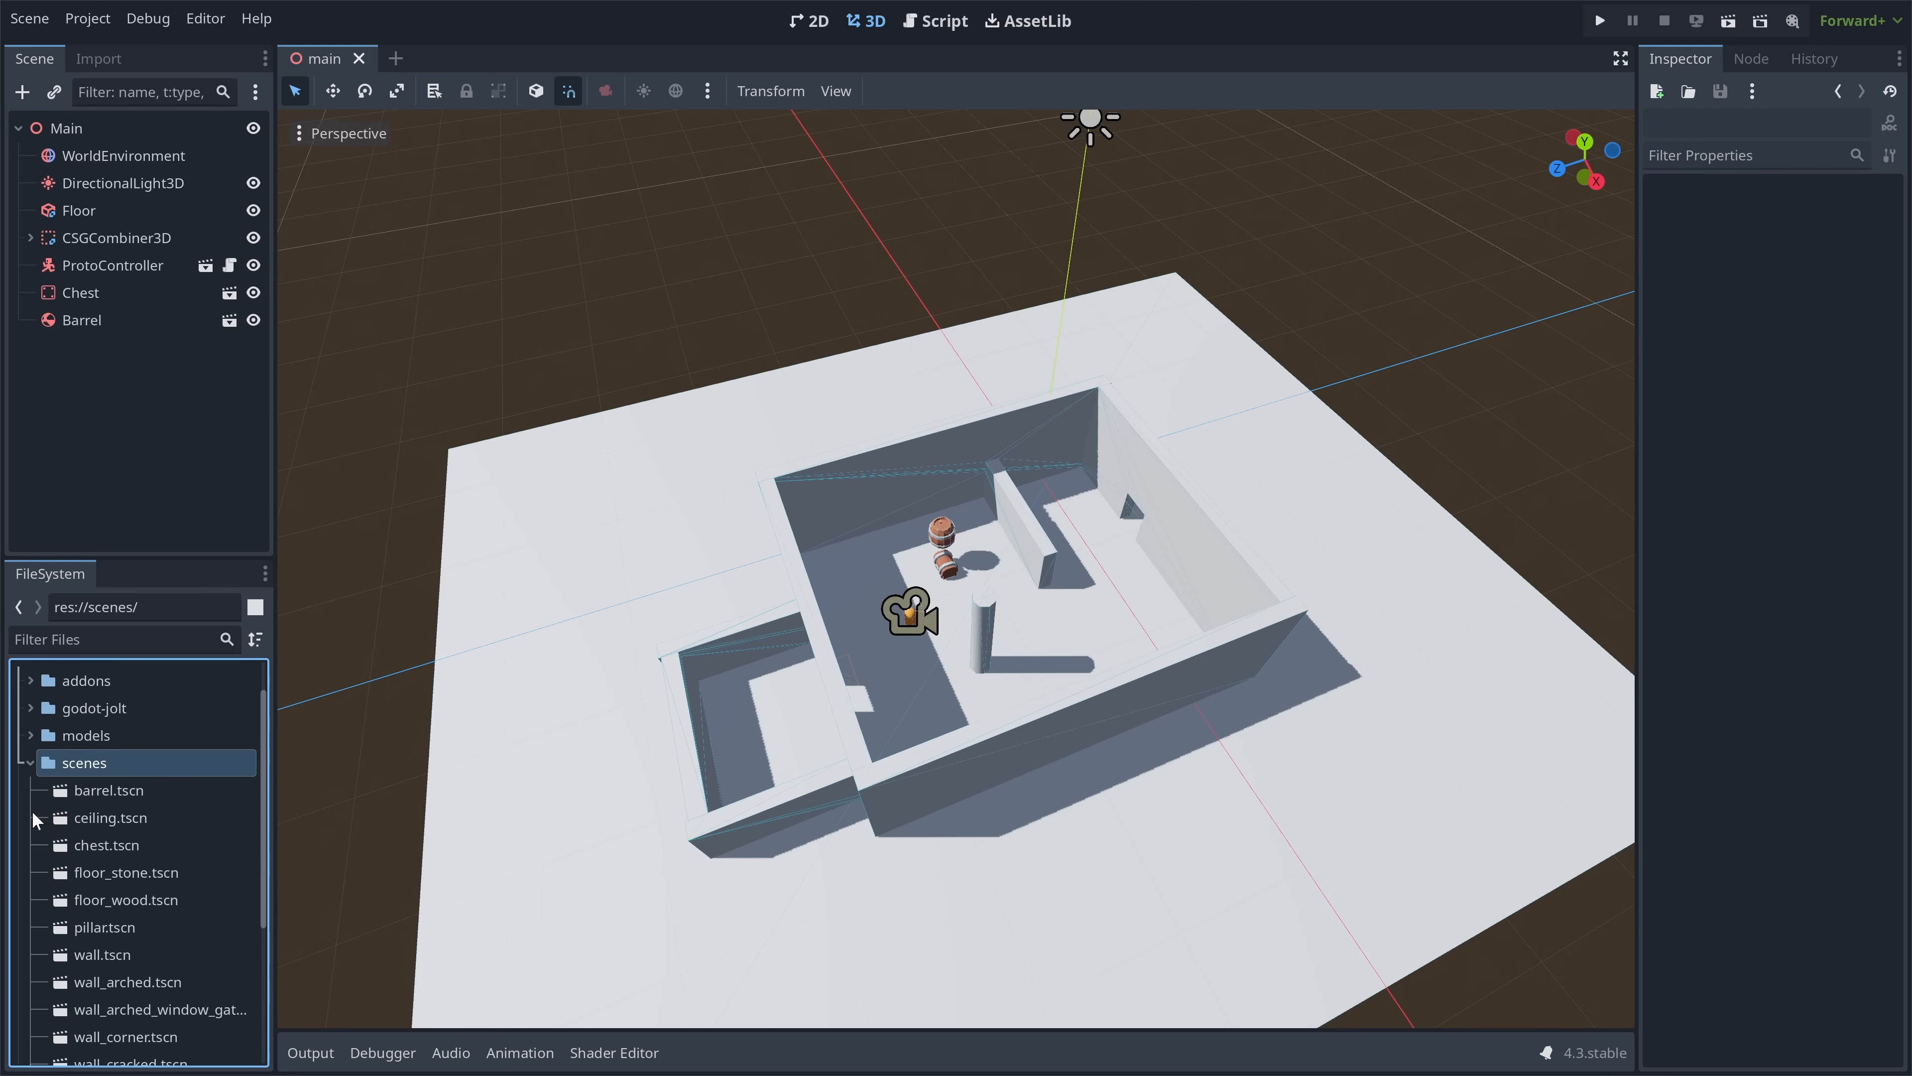
- Place an instance of scenes/wall.tscn in the main scene and move it to the end of the small room's wall beside the large room
{"action": "scroll", "coordinate": [79, 774], "scroll_direction": "down", "scroll_amount": 3}
{"action": "scroll", "coordinate": [103, 720], "scroll_direction": "up", "scroll_amount": 2}
{"action": "left_click_drag", "start_coordinate": [103, 917], "coordinate": [754, 704]}
{"action": "key", "text": "f"}
{"action": "scroll", "coordinate": [1000, 580], "scroll_direction": "up", "scroll_amount": 14}
{"action": "key", "text": "w"}
{"action": "left_click_drag", "start_coordinate": [1001, 671], "coordinate": [961, 580]}
{"action": "key", "text": "f"}
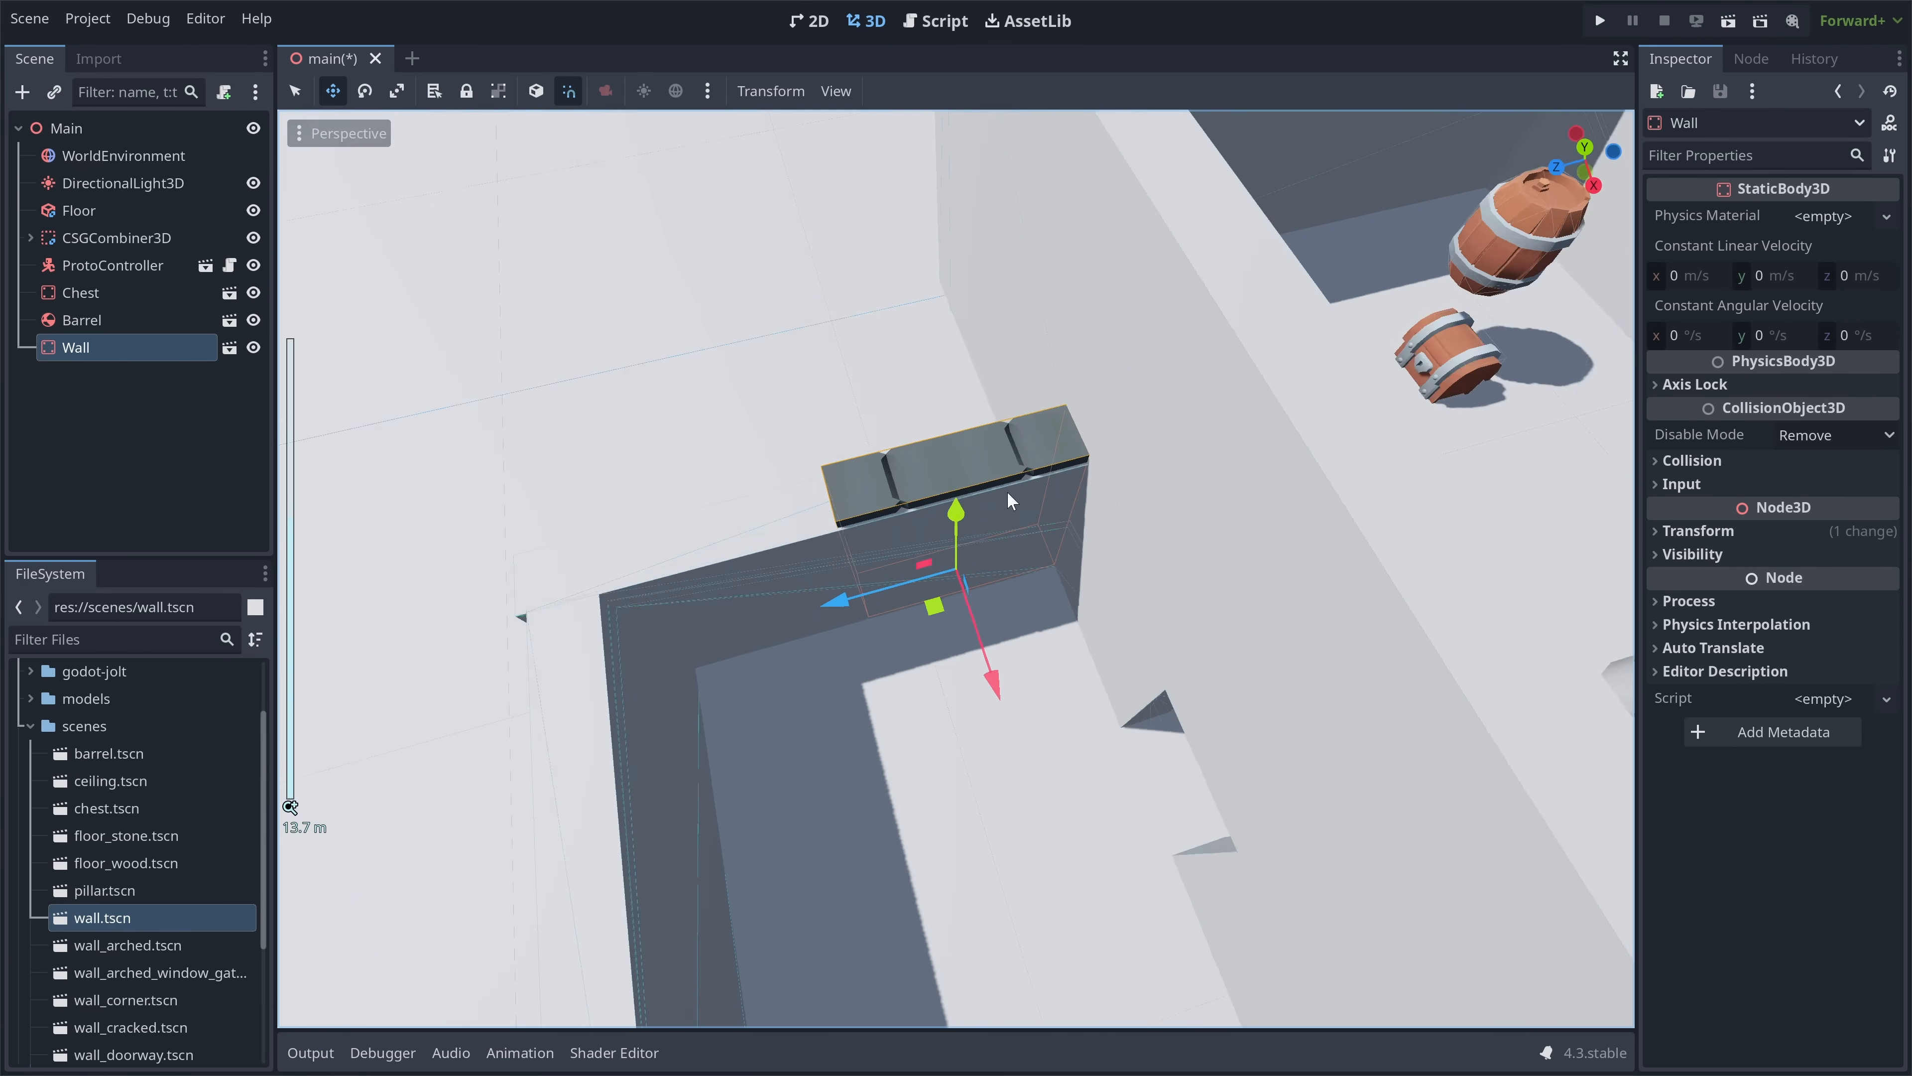
- Duplicate the wall piece and move the copy beside the first along the small room's edge
{"action": "middle_click_drag", "start_coordinate": [1014, 463], "coordinate": [1005, 535]}
{"action": "key", "text": "ctrl+d"}
{"action": "left_click_drag", "start_coordinate": [841, 607], "coordinate": [648, 671]}
{"action": "middle_click_drag", "start_coordinate": [647, 670], "coordinate": [785, 452]}
{"action": "left_click", "coordinate": [785, 444]}
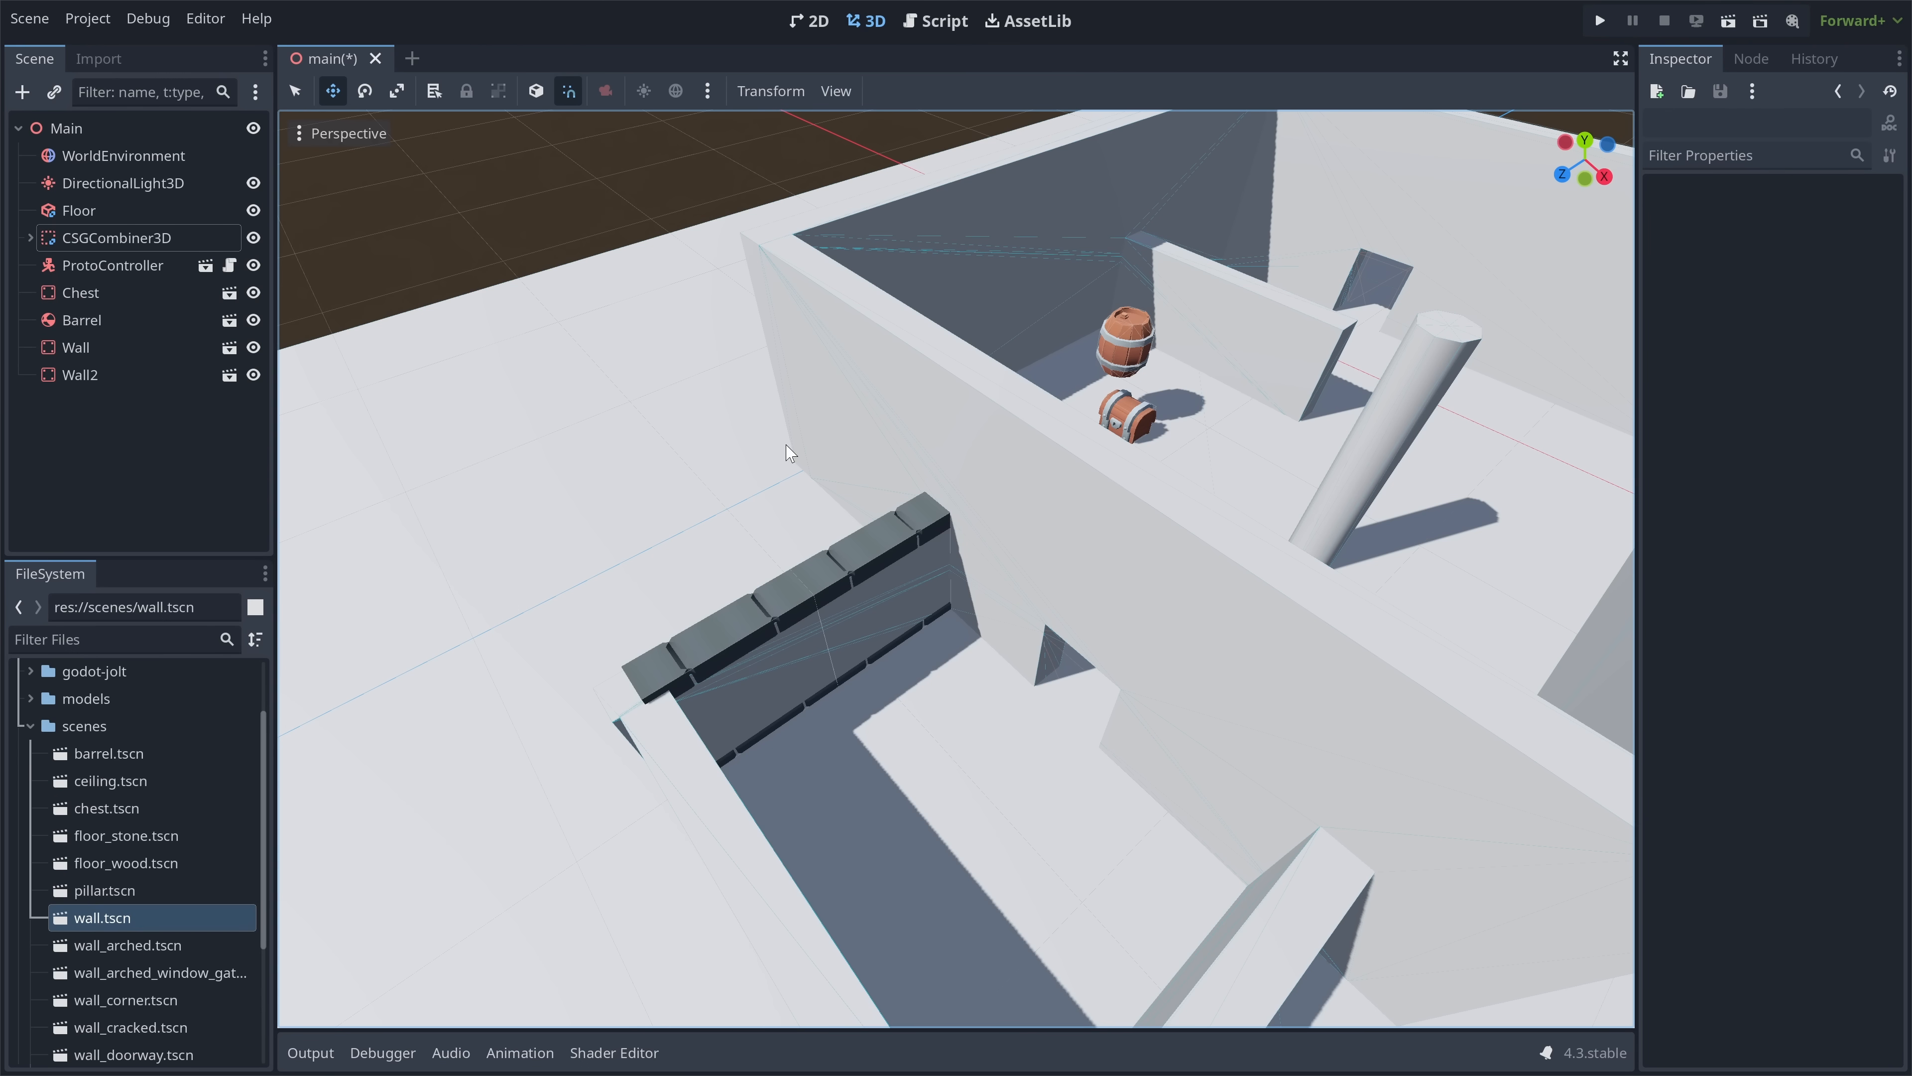
- Lock the Floor and CSGCombiner3D nodes in the main scene
{"action": "left_click", "coordinate": [120, 232]}
{"action": "left_click", "coordinate": [151, 219], "text": "shift"}
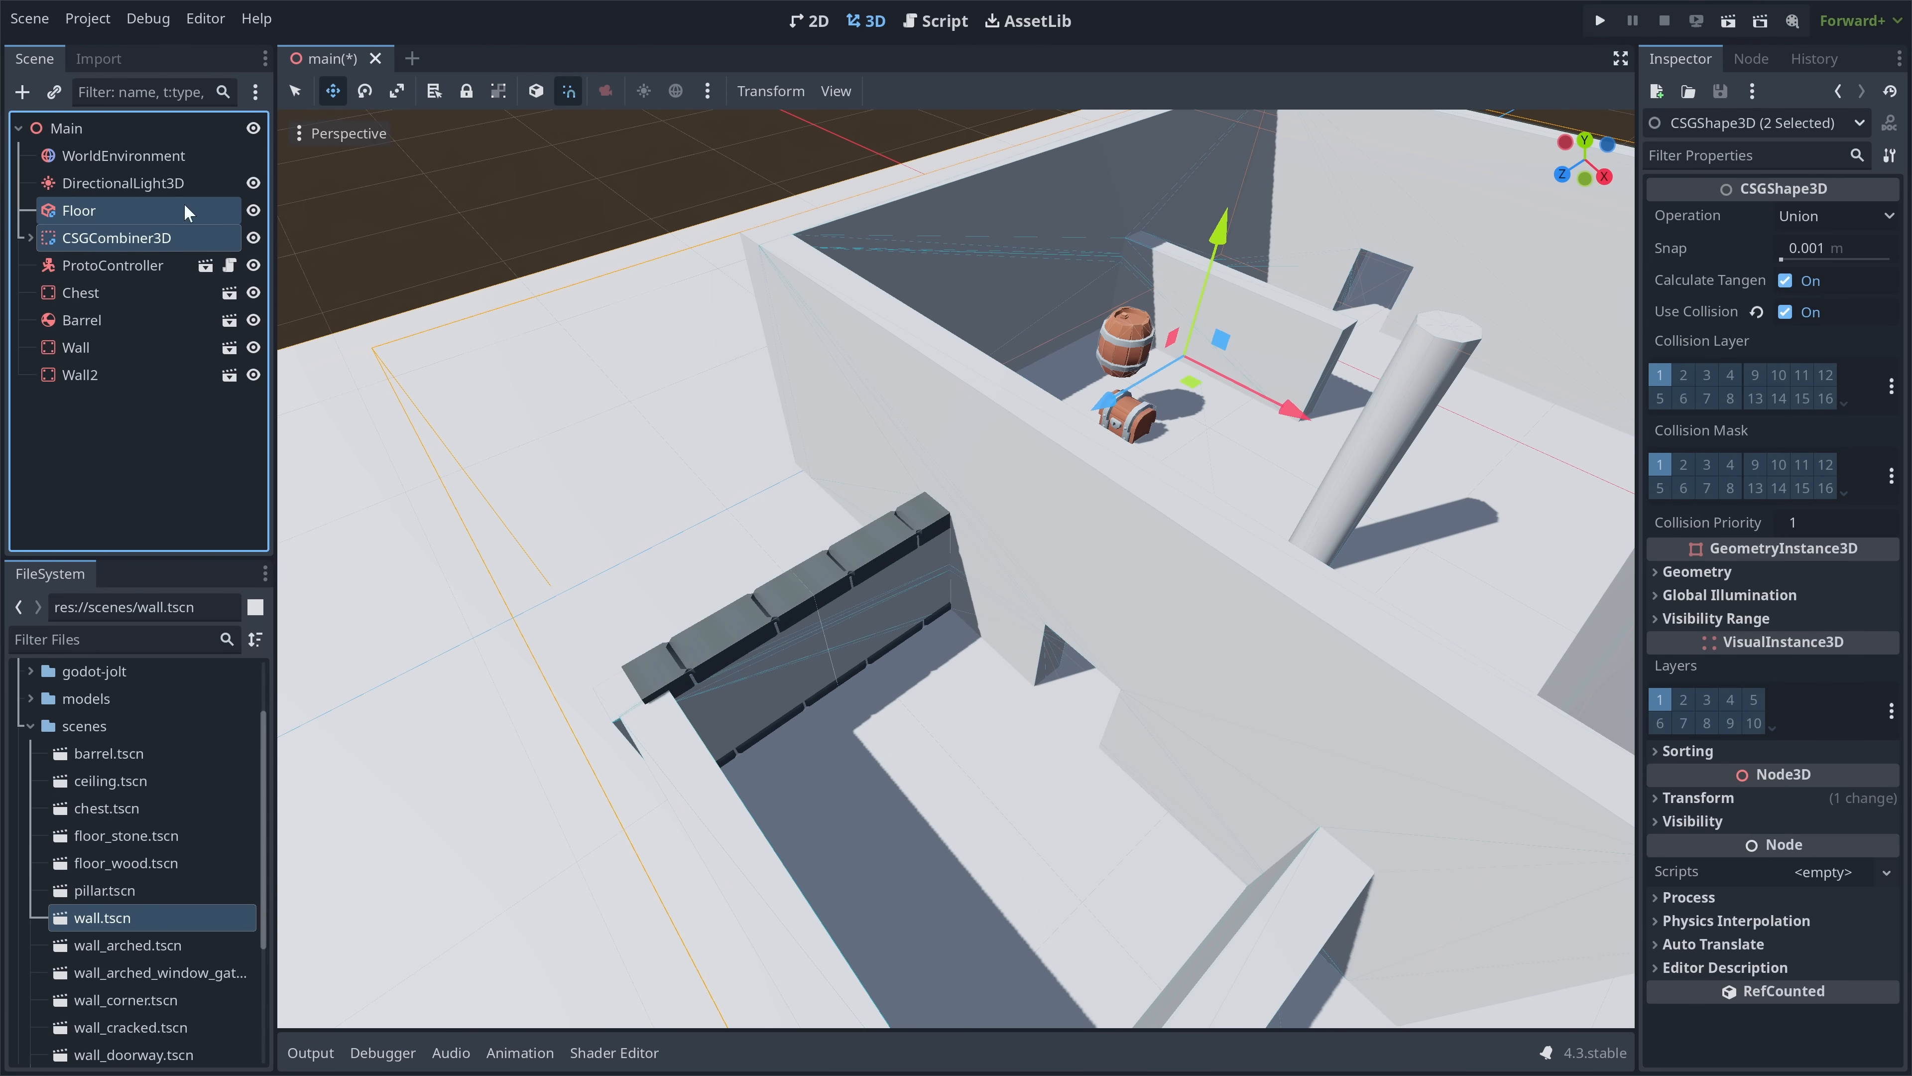
{"action": "left_click", "coordinate": [466, 91]}
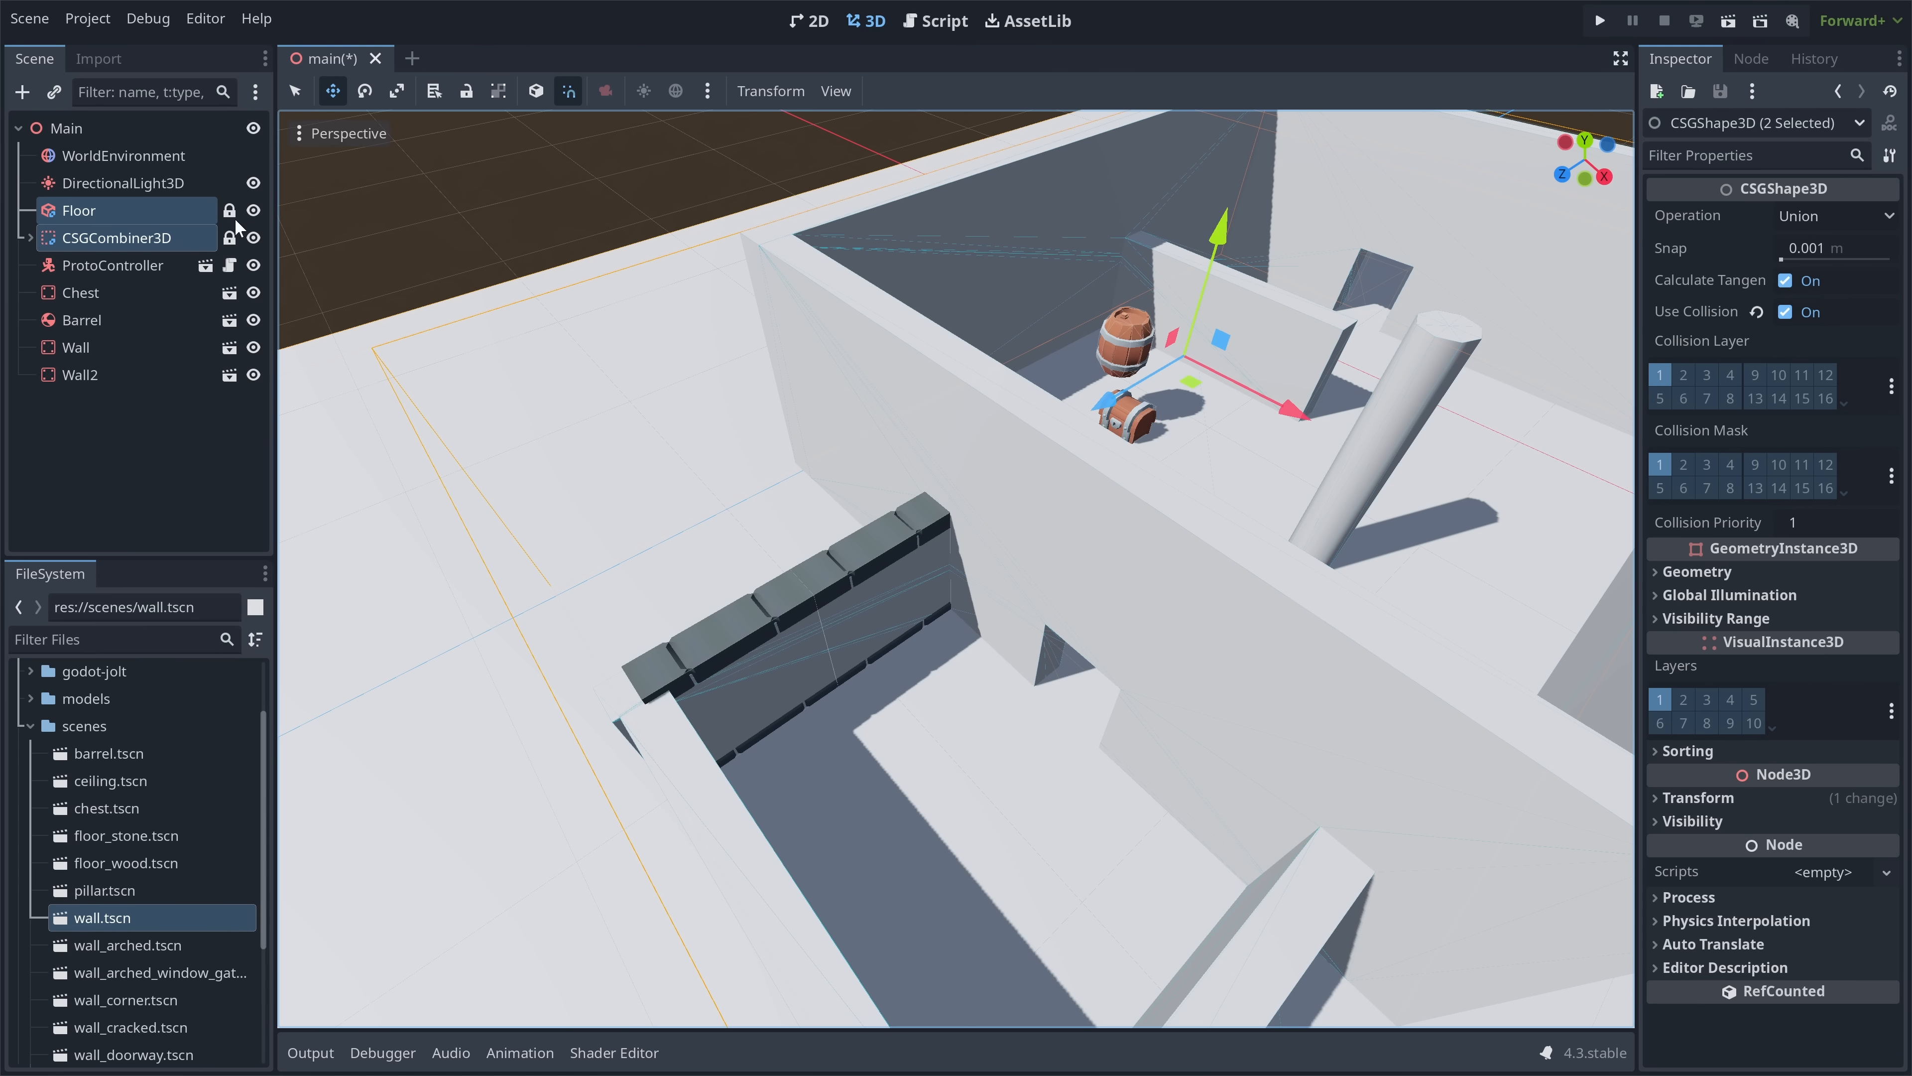
- Lock the CSG box nodes nested under CSGCombiner3D, from CSGBox3D through CSGBox3D8
{"action": "left_click", "coordinate": [62, 257]}
{"action": "left_click", "coordinate": [30, 237]}
{"action": "left_click", "coordinate": [105, 213]}
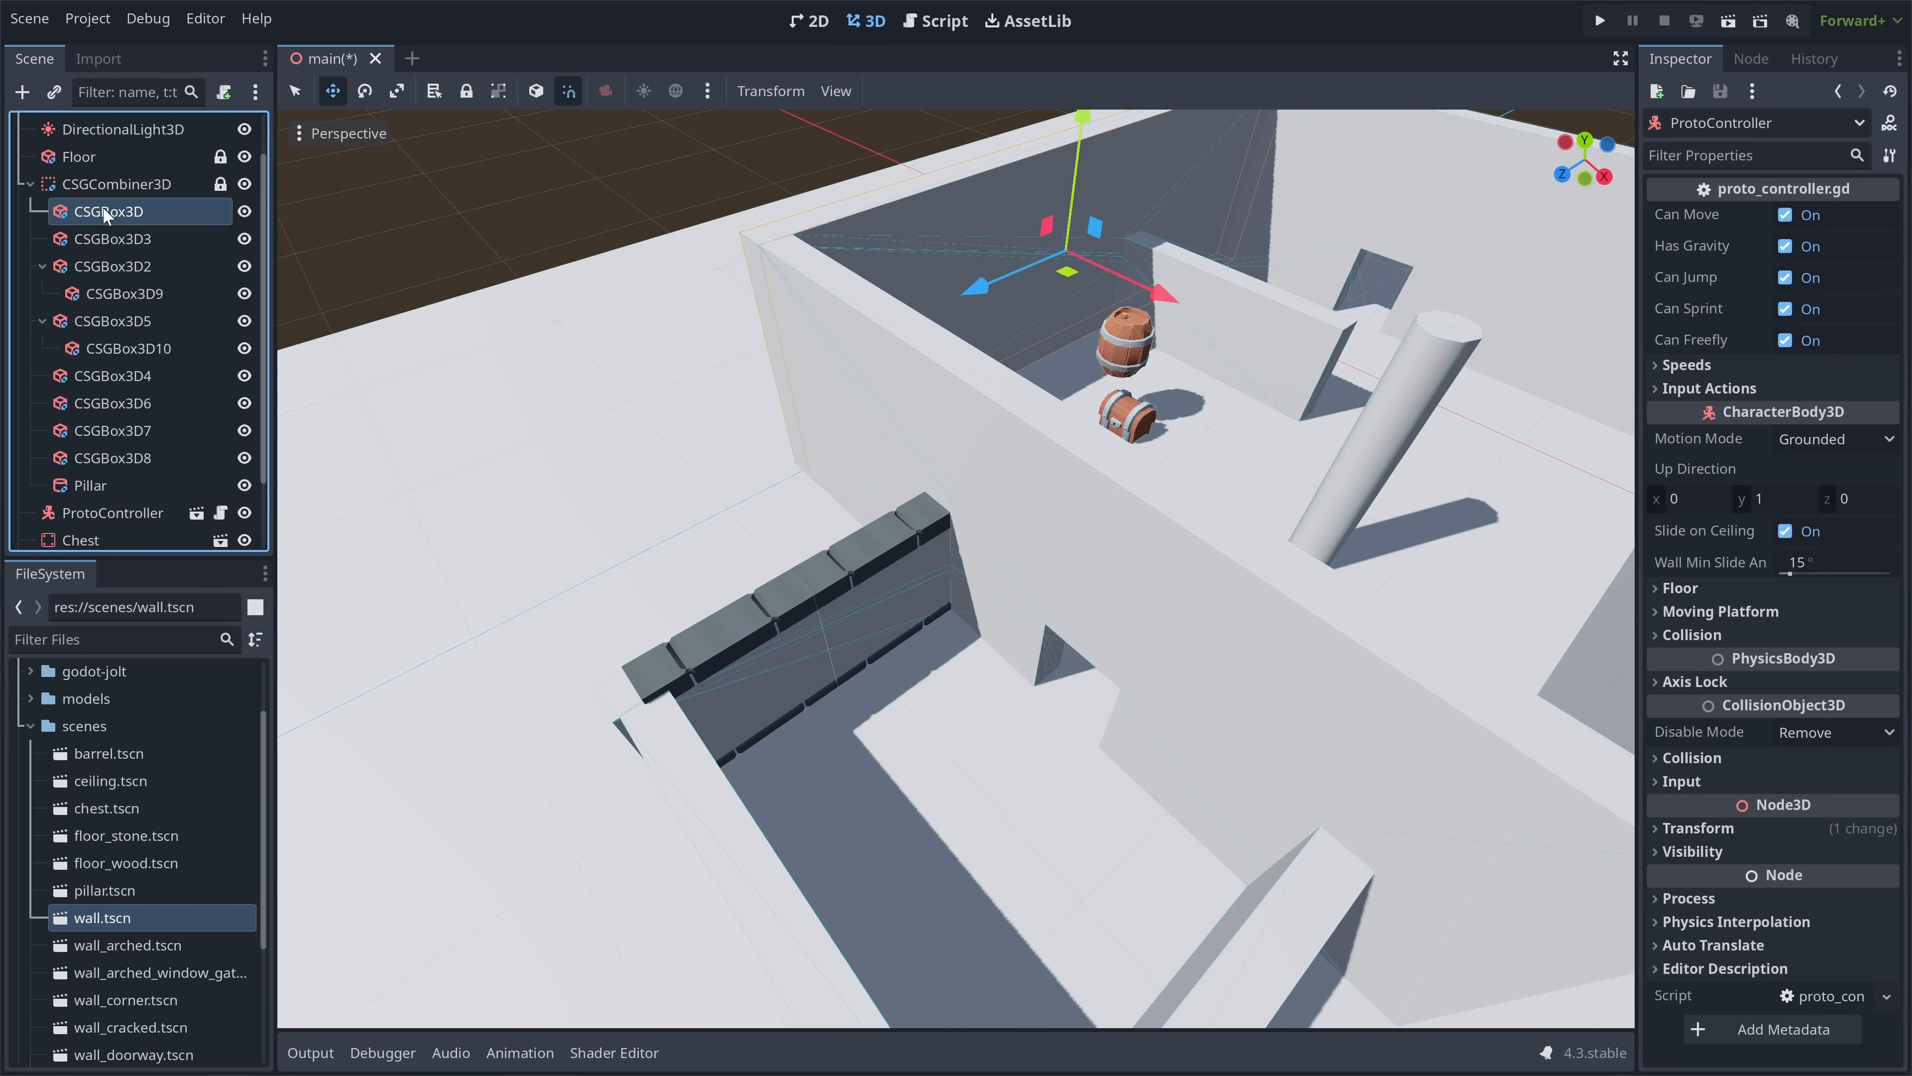
{"action": "left_click", "coordinate": [154, 454], "text": "shift"}
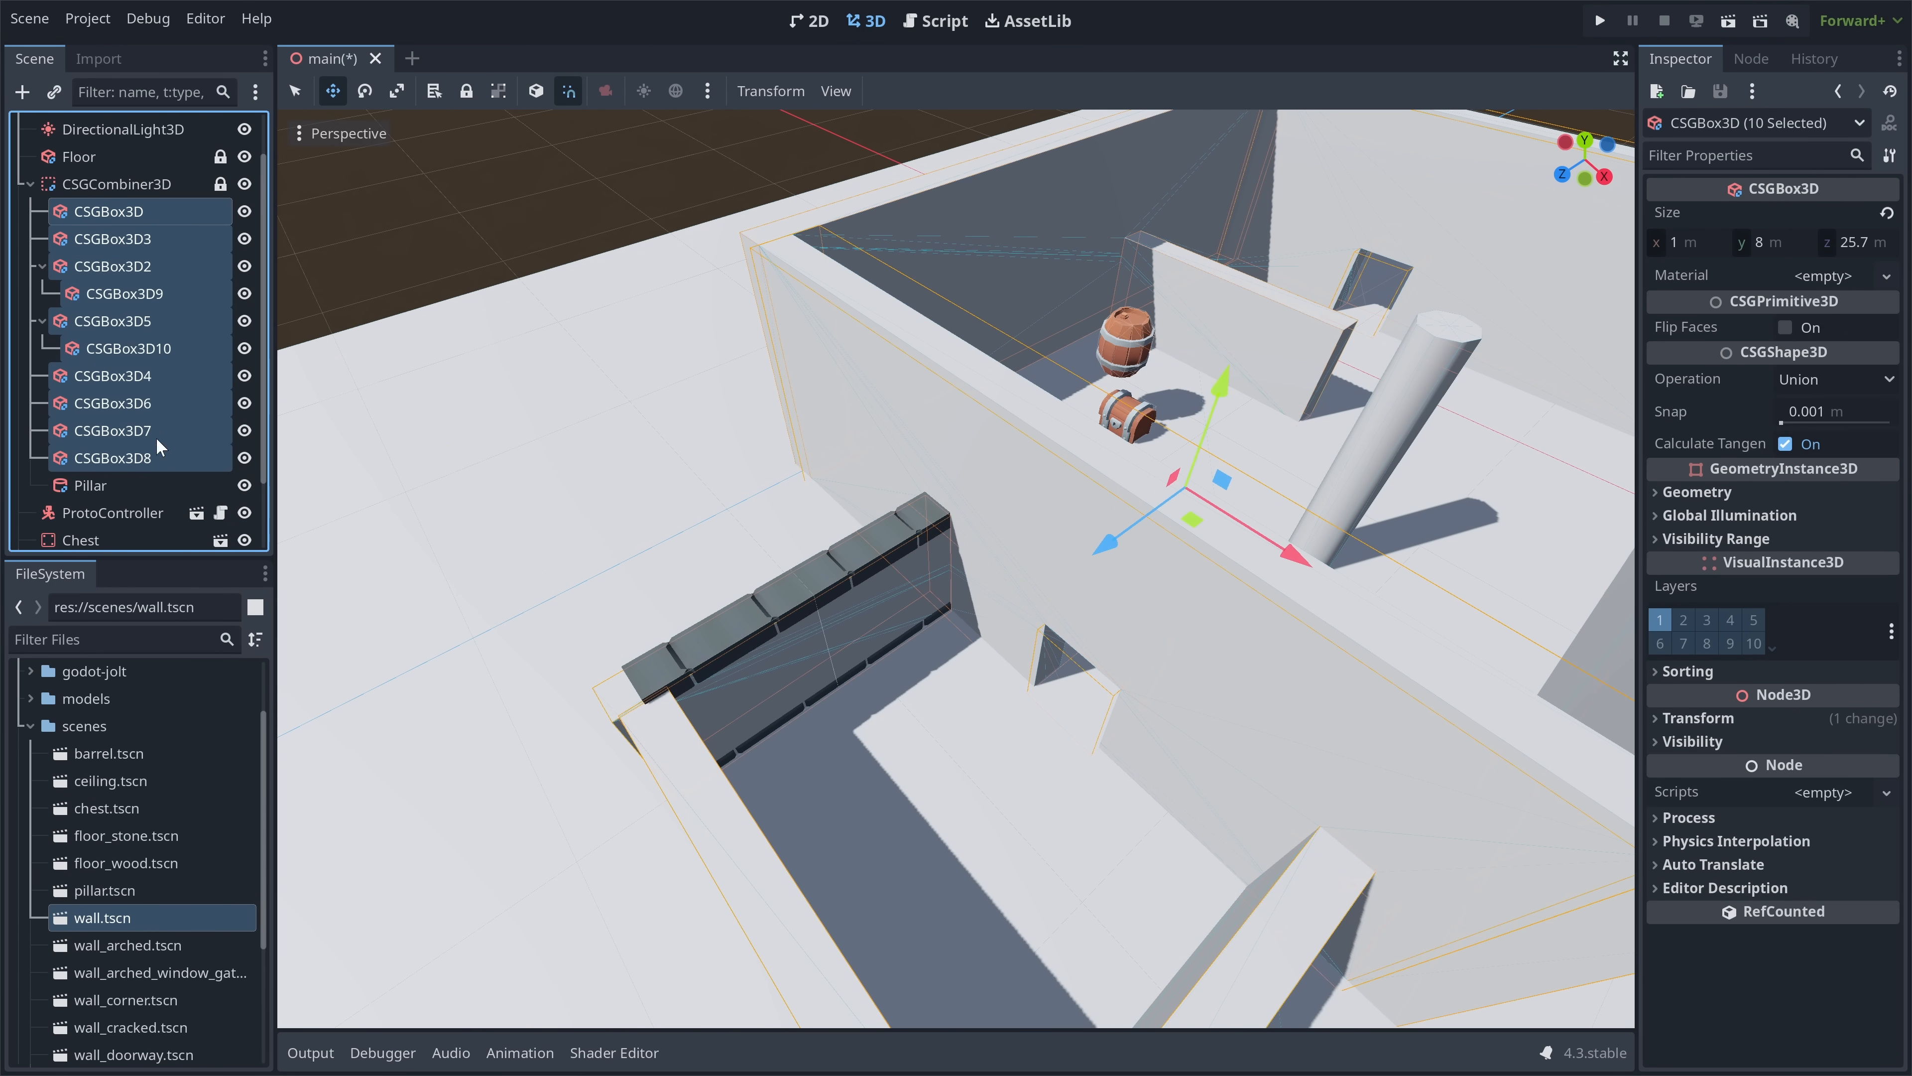
{"action": "left_click", "coordinate": [466, 91]}
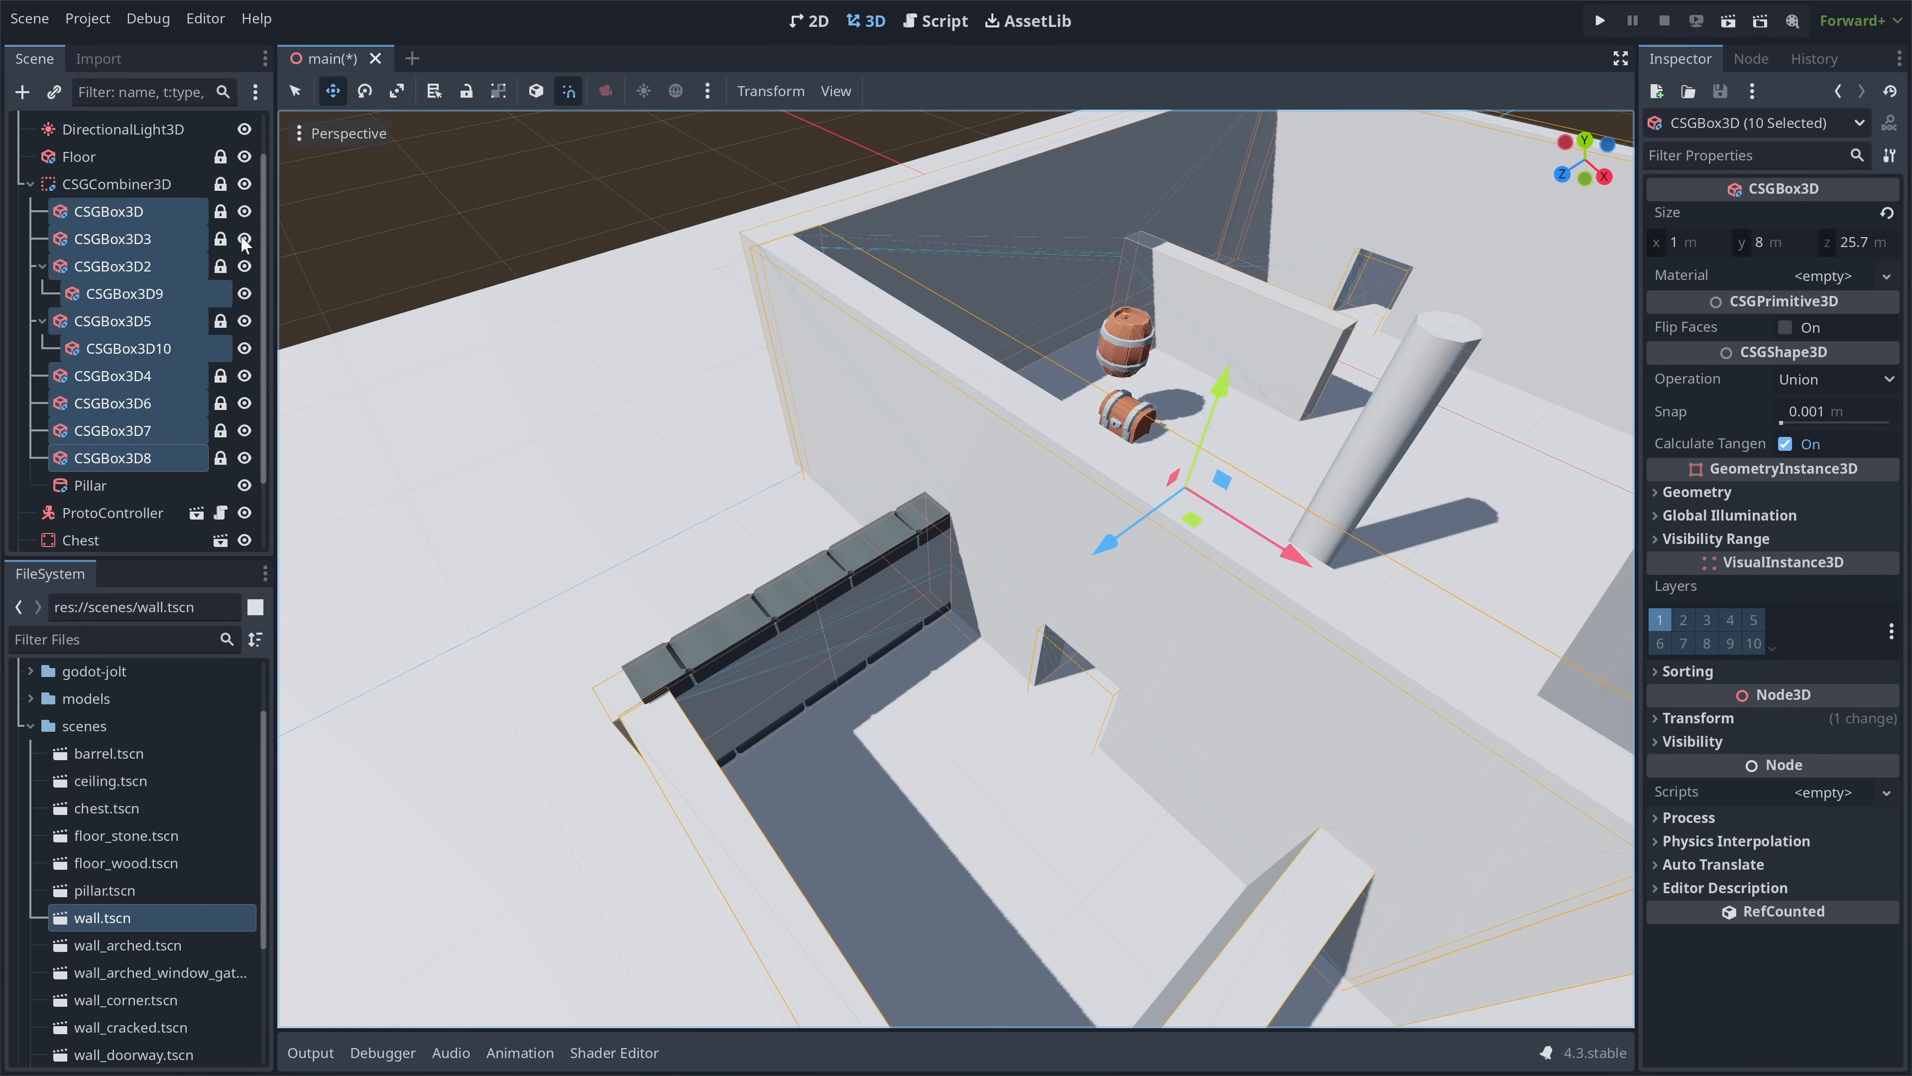
{"action": "left_click", "coordinate": [29, 184]}
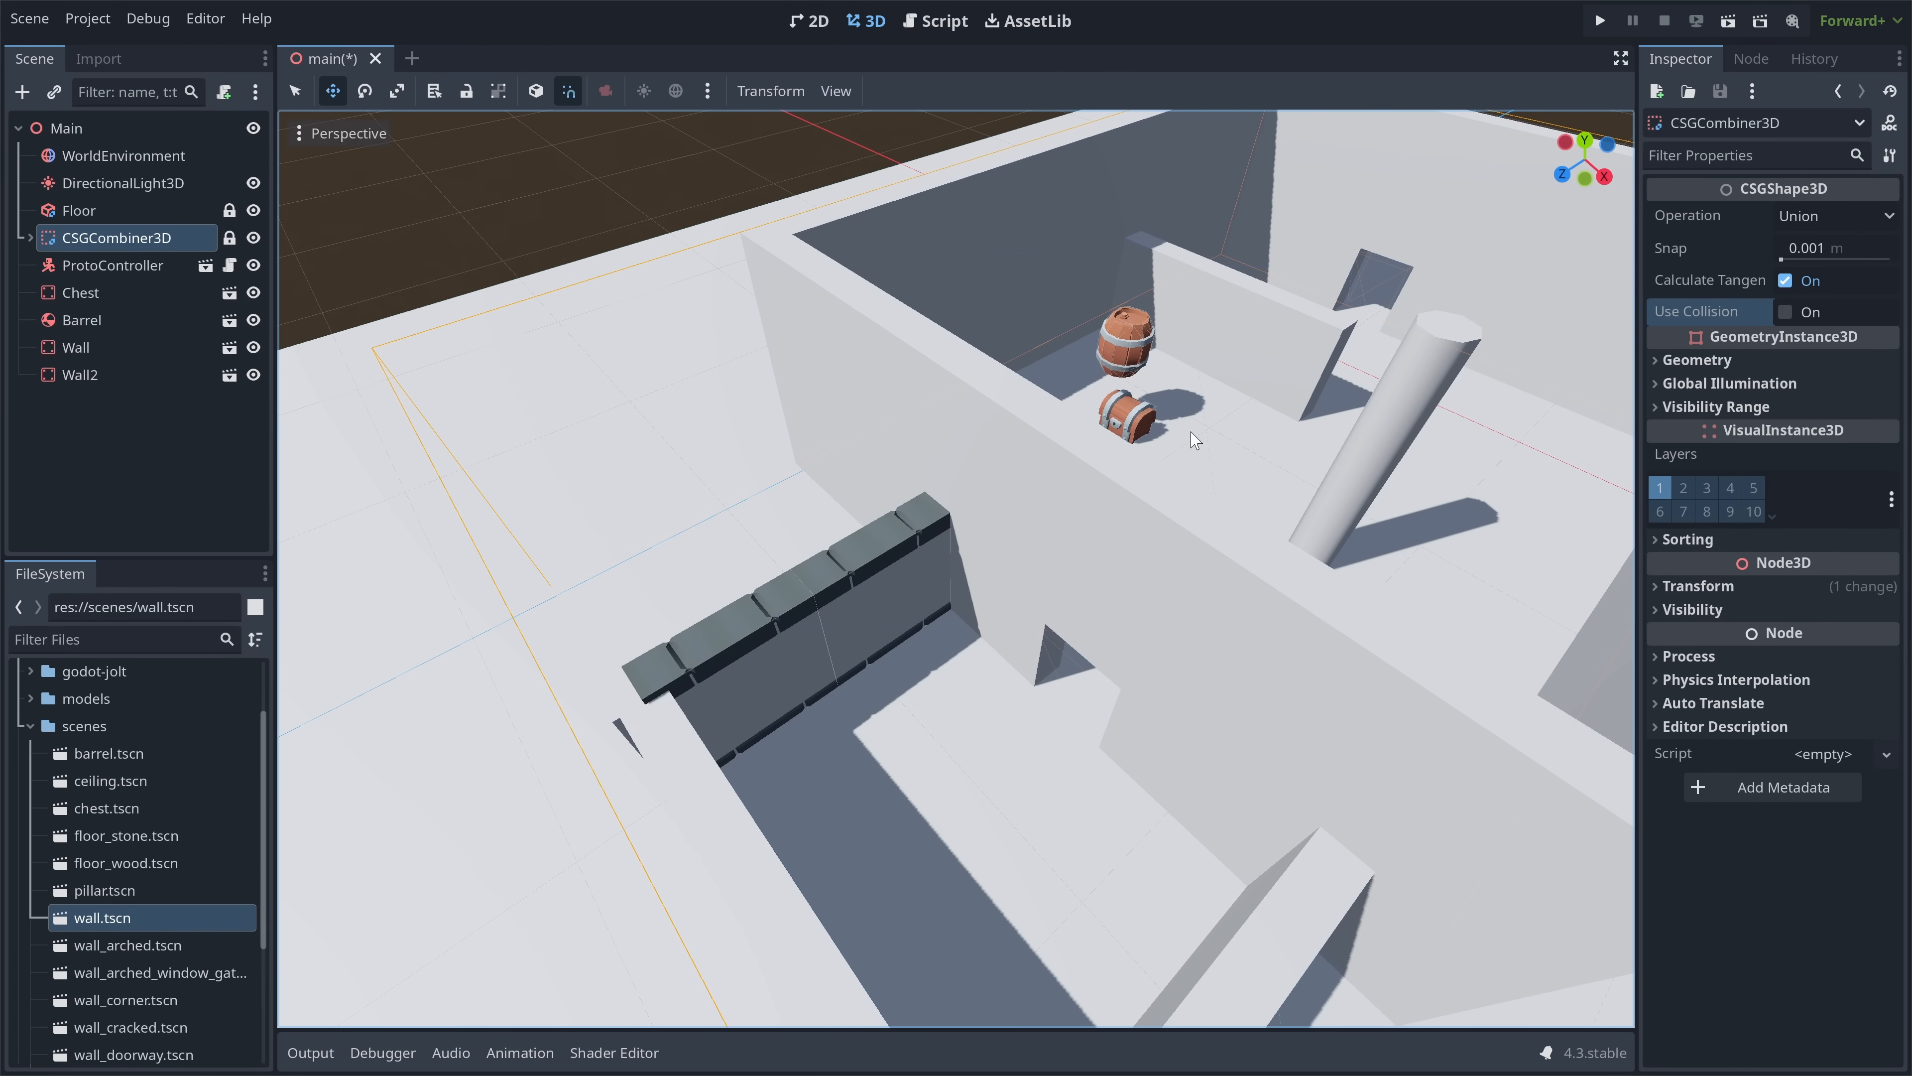
- Assign a new StandardMaterial3D as CSGCombiner3D's geometry material override and open its properties
{"action": "left_click", "coordinate": [1703, 362]}
{"action": "left_click", "coordinate": [1874, 387]}
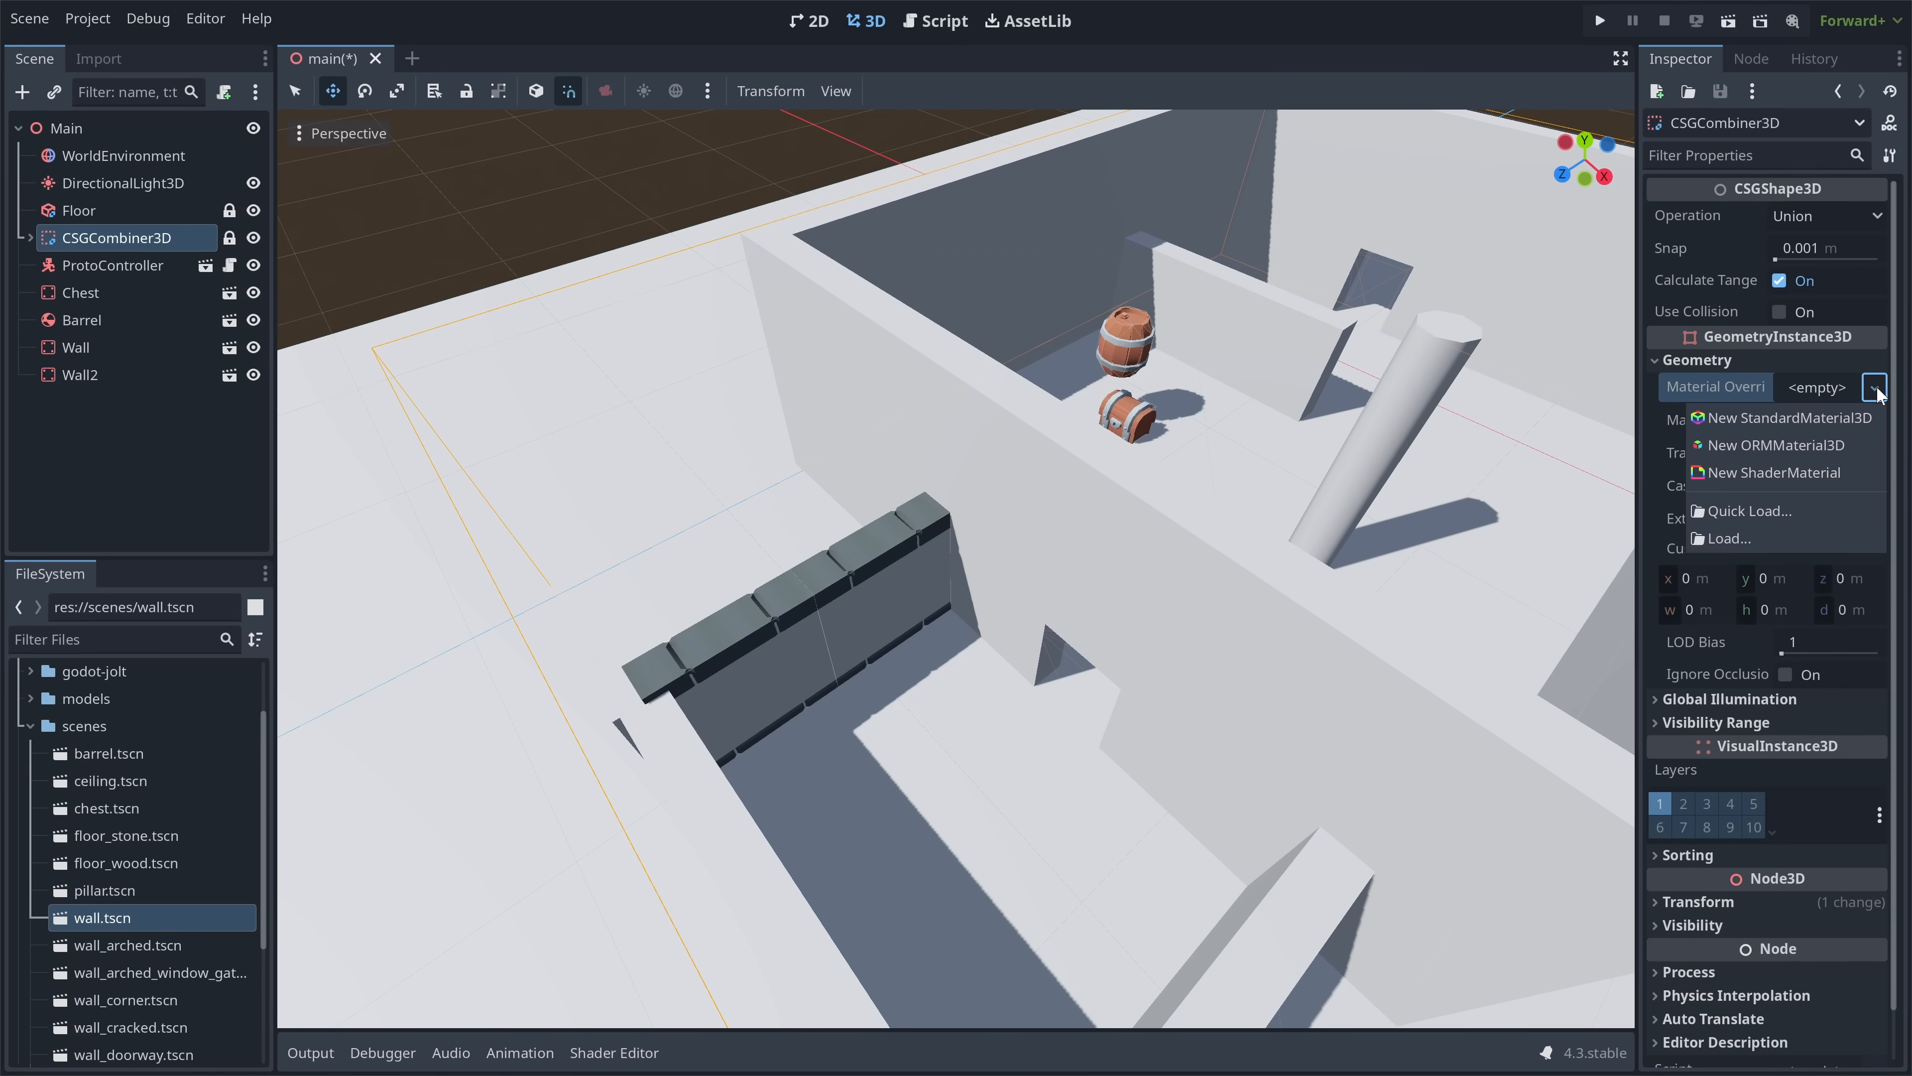
{"action": "left_click", "coordinate": [1778, 415]}
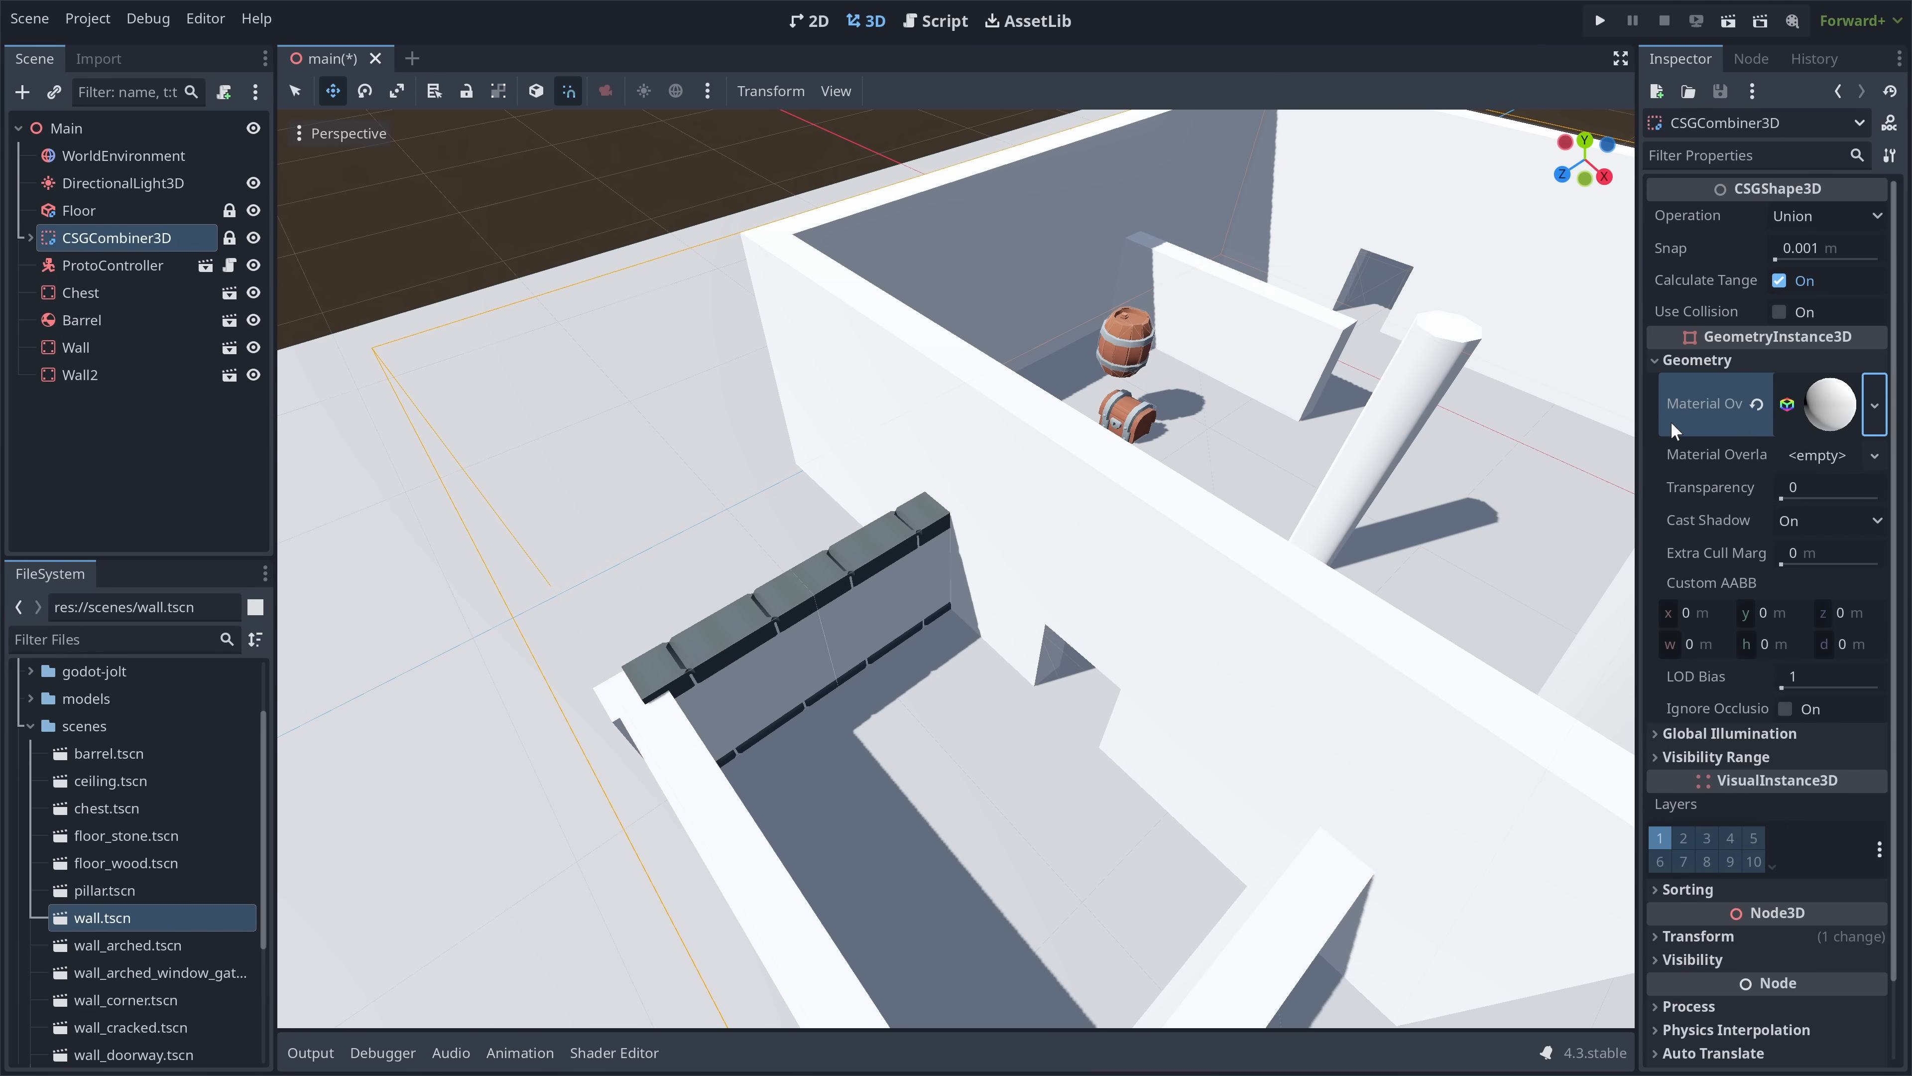
{"action": "left_click_drag", "start_coordinate": [1636, 410], "coordinate": [1558, 411]}
{"action": "left_click", "coordinate": [1812, 414]}
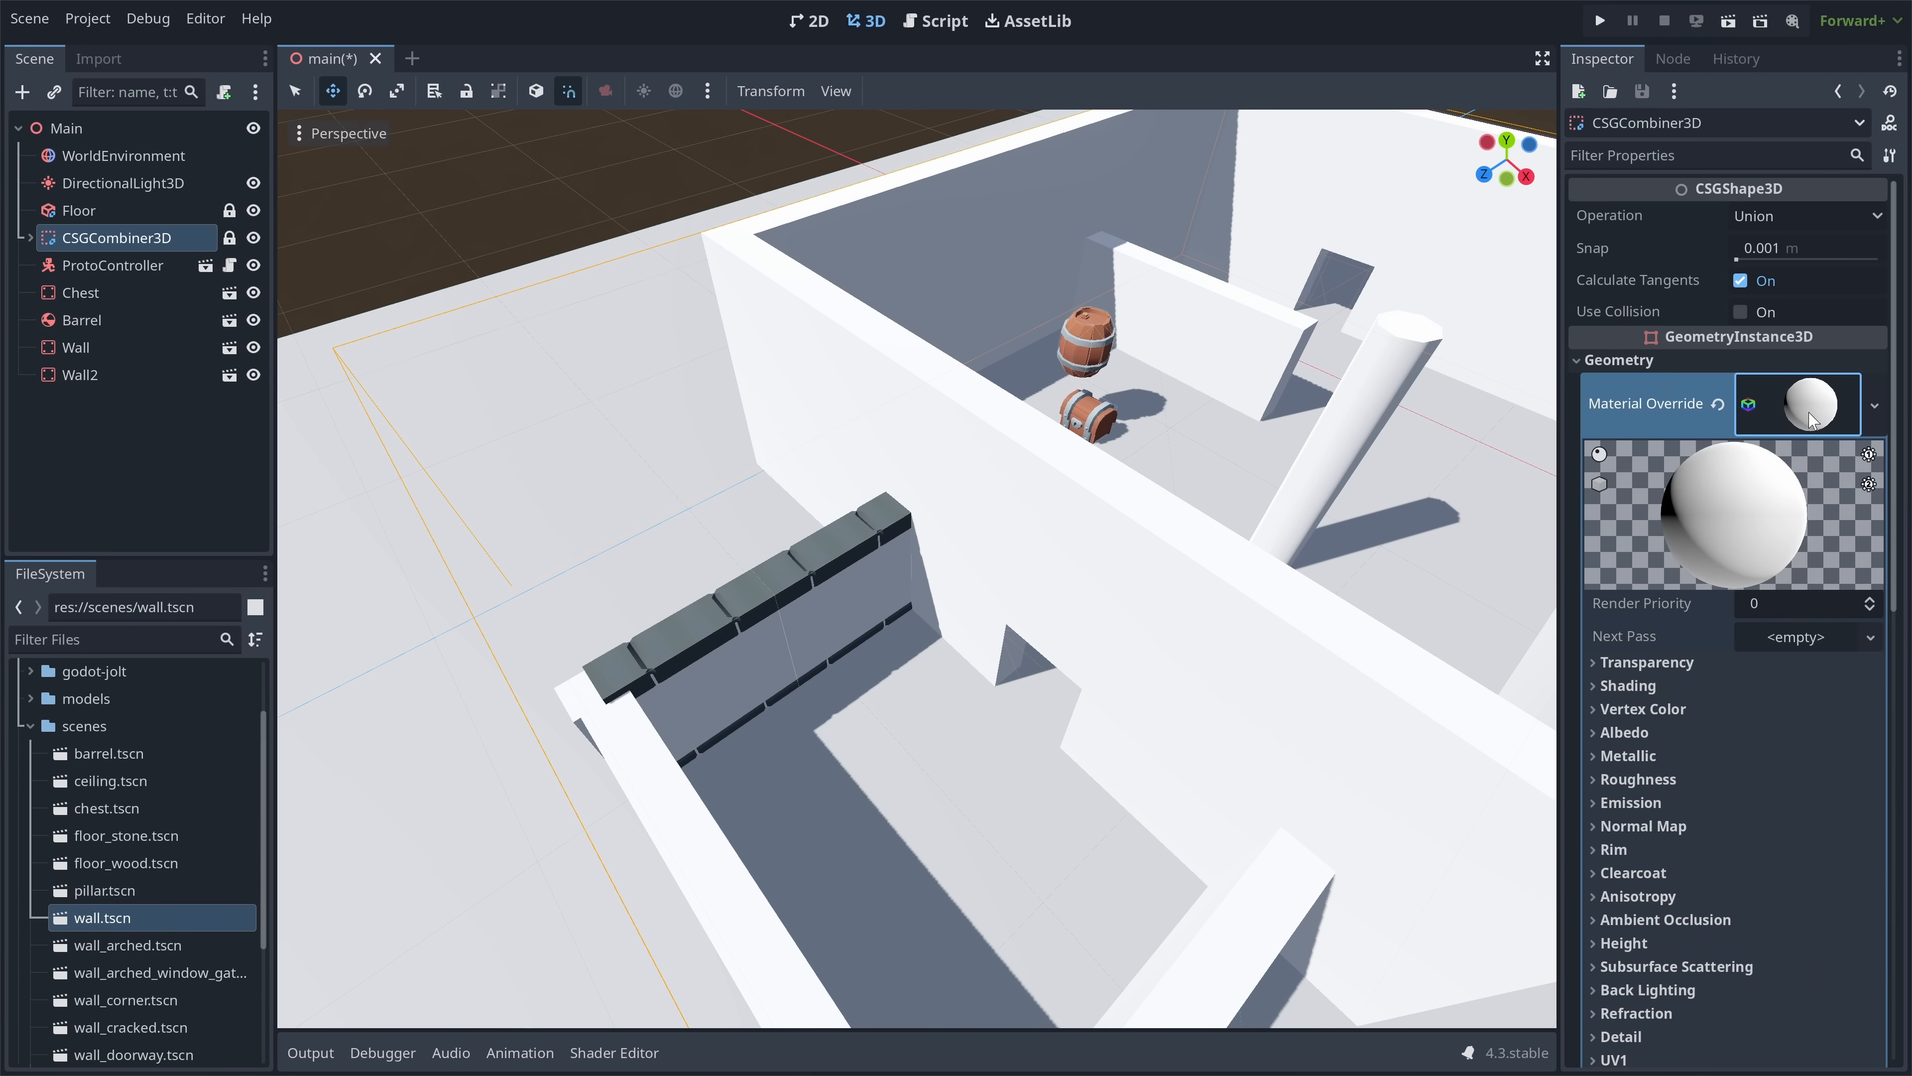
- Enable transparency on the override material and set its albedo to a semi-transparent magenta with R 255, G 81, B 255
{"action": "left_click", "coordinate": [1649, 663]}
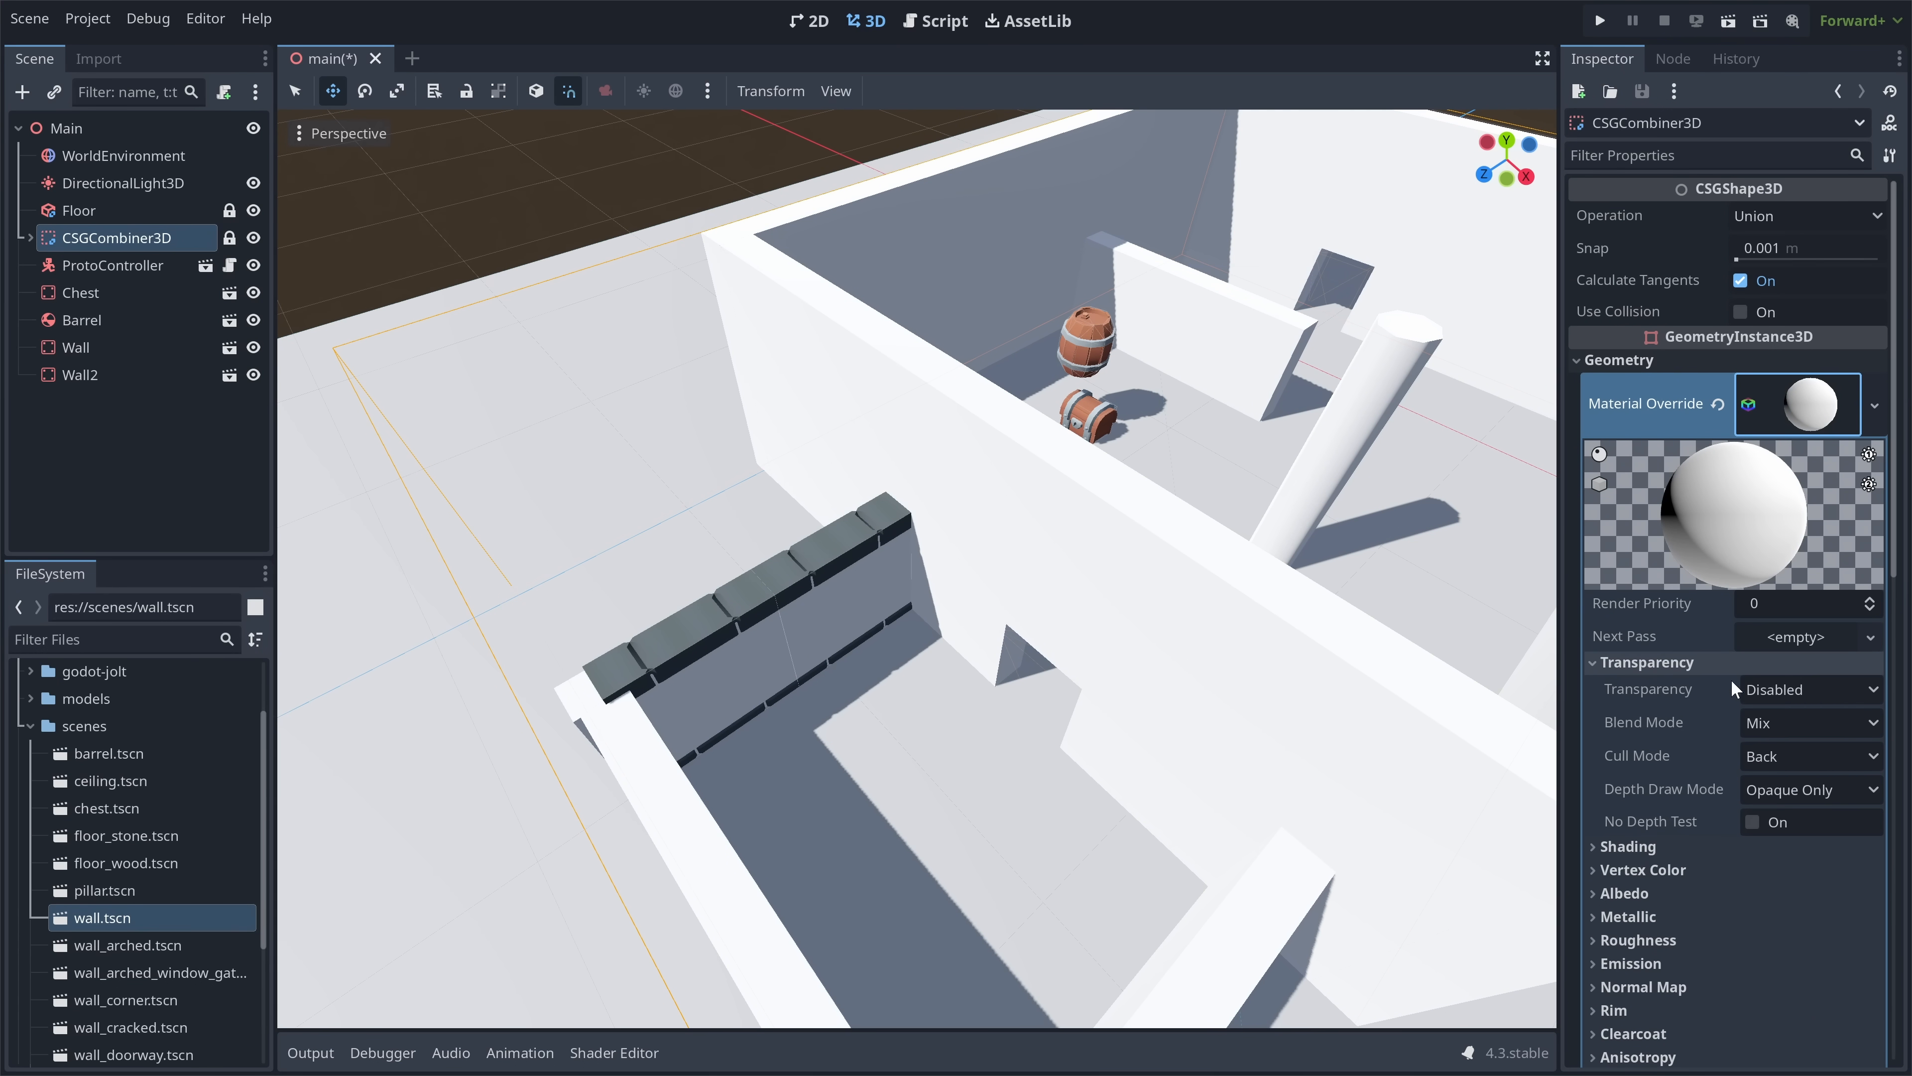
{"action": "left_click", "coordinate": [1779, 691]}
{"action": "left_click", "coordinate": [1781, 748]}
{"action": "left_click", "coordinate": [1645, 890]}
{"action": "scroll", "coordinate": [1655, 864], "scroll_direction": "down", "scroll_amount": 5}
{"action": "left_click", "coordinate": [1778, 708]}
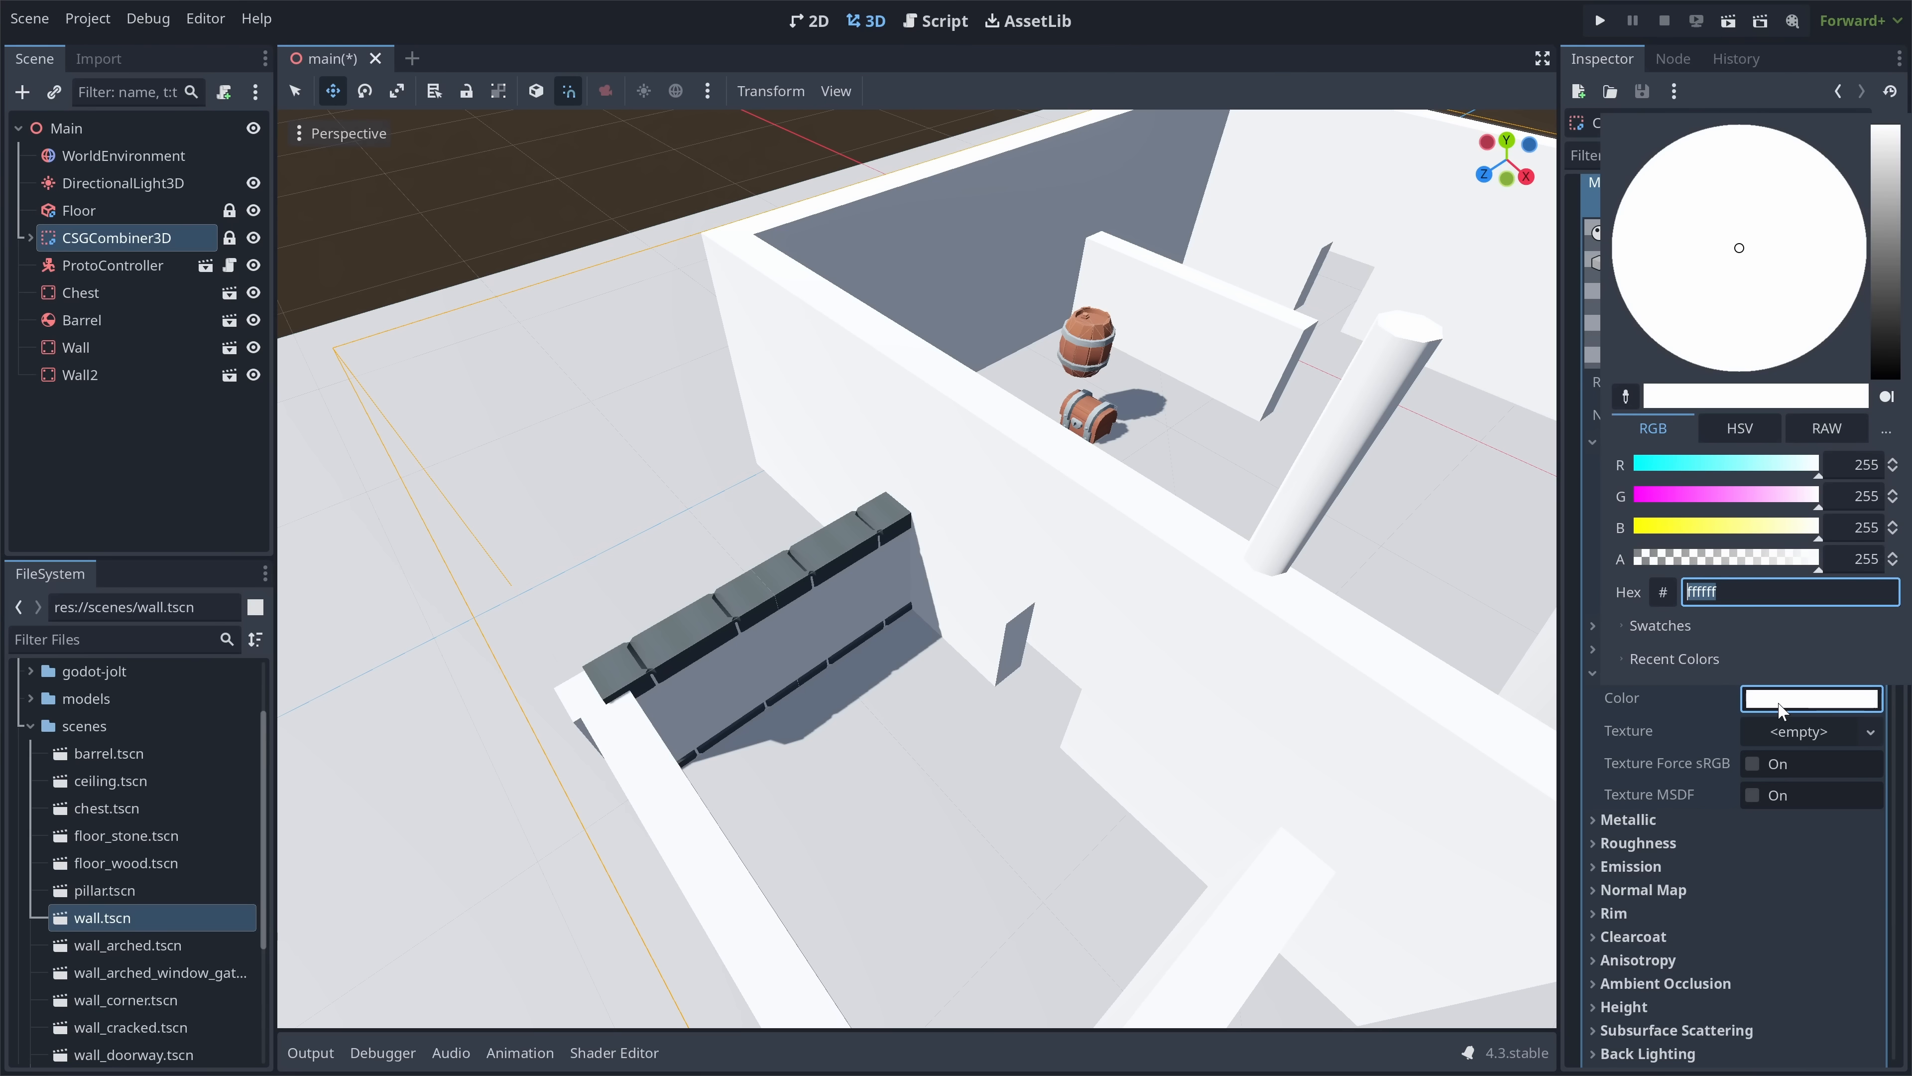
{"action": "left_click_drag", "start_coordinate": [1726, 500], "coordinate": [1693, 495]}
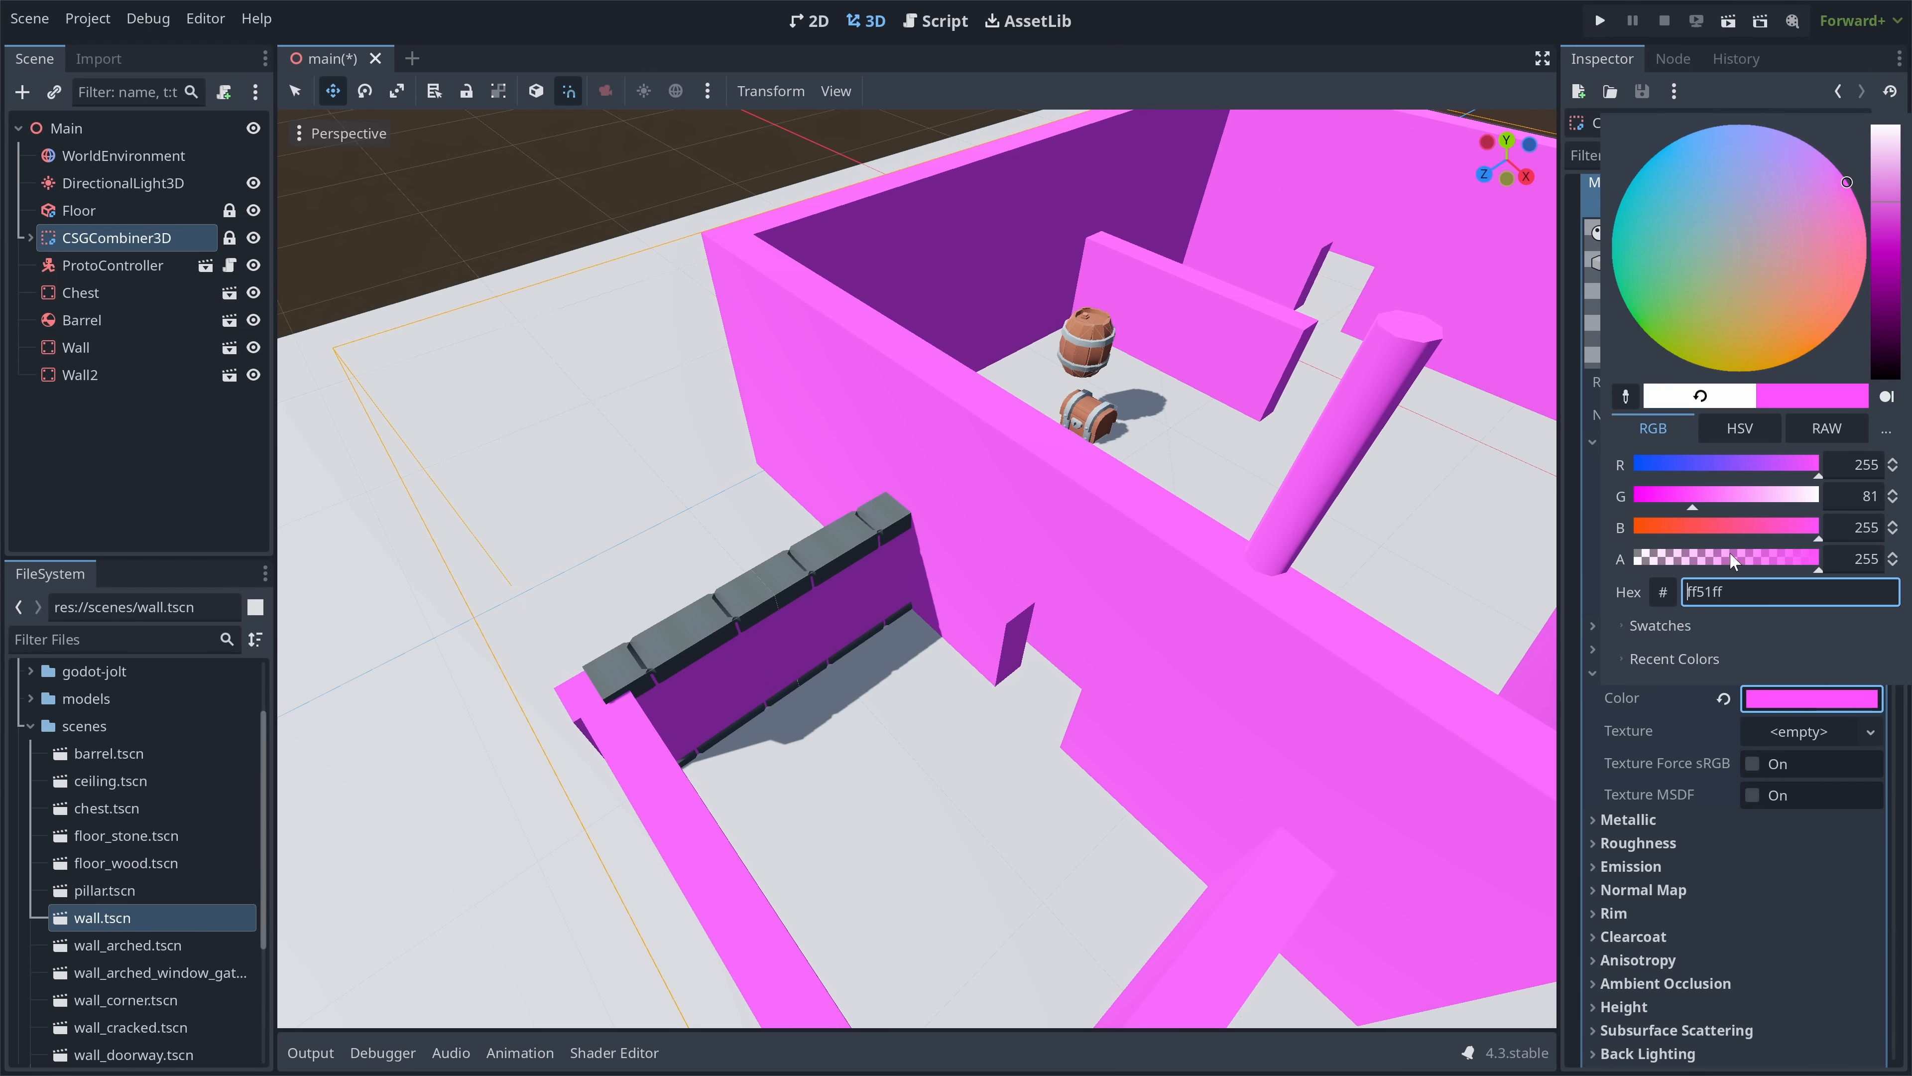
{"action": "left_click_drag", "start_coordinate": [1751, 555], "coordinate": [1742, 559]}
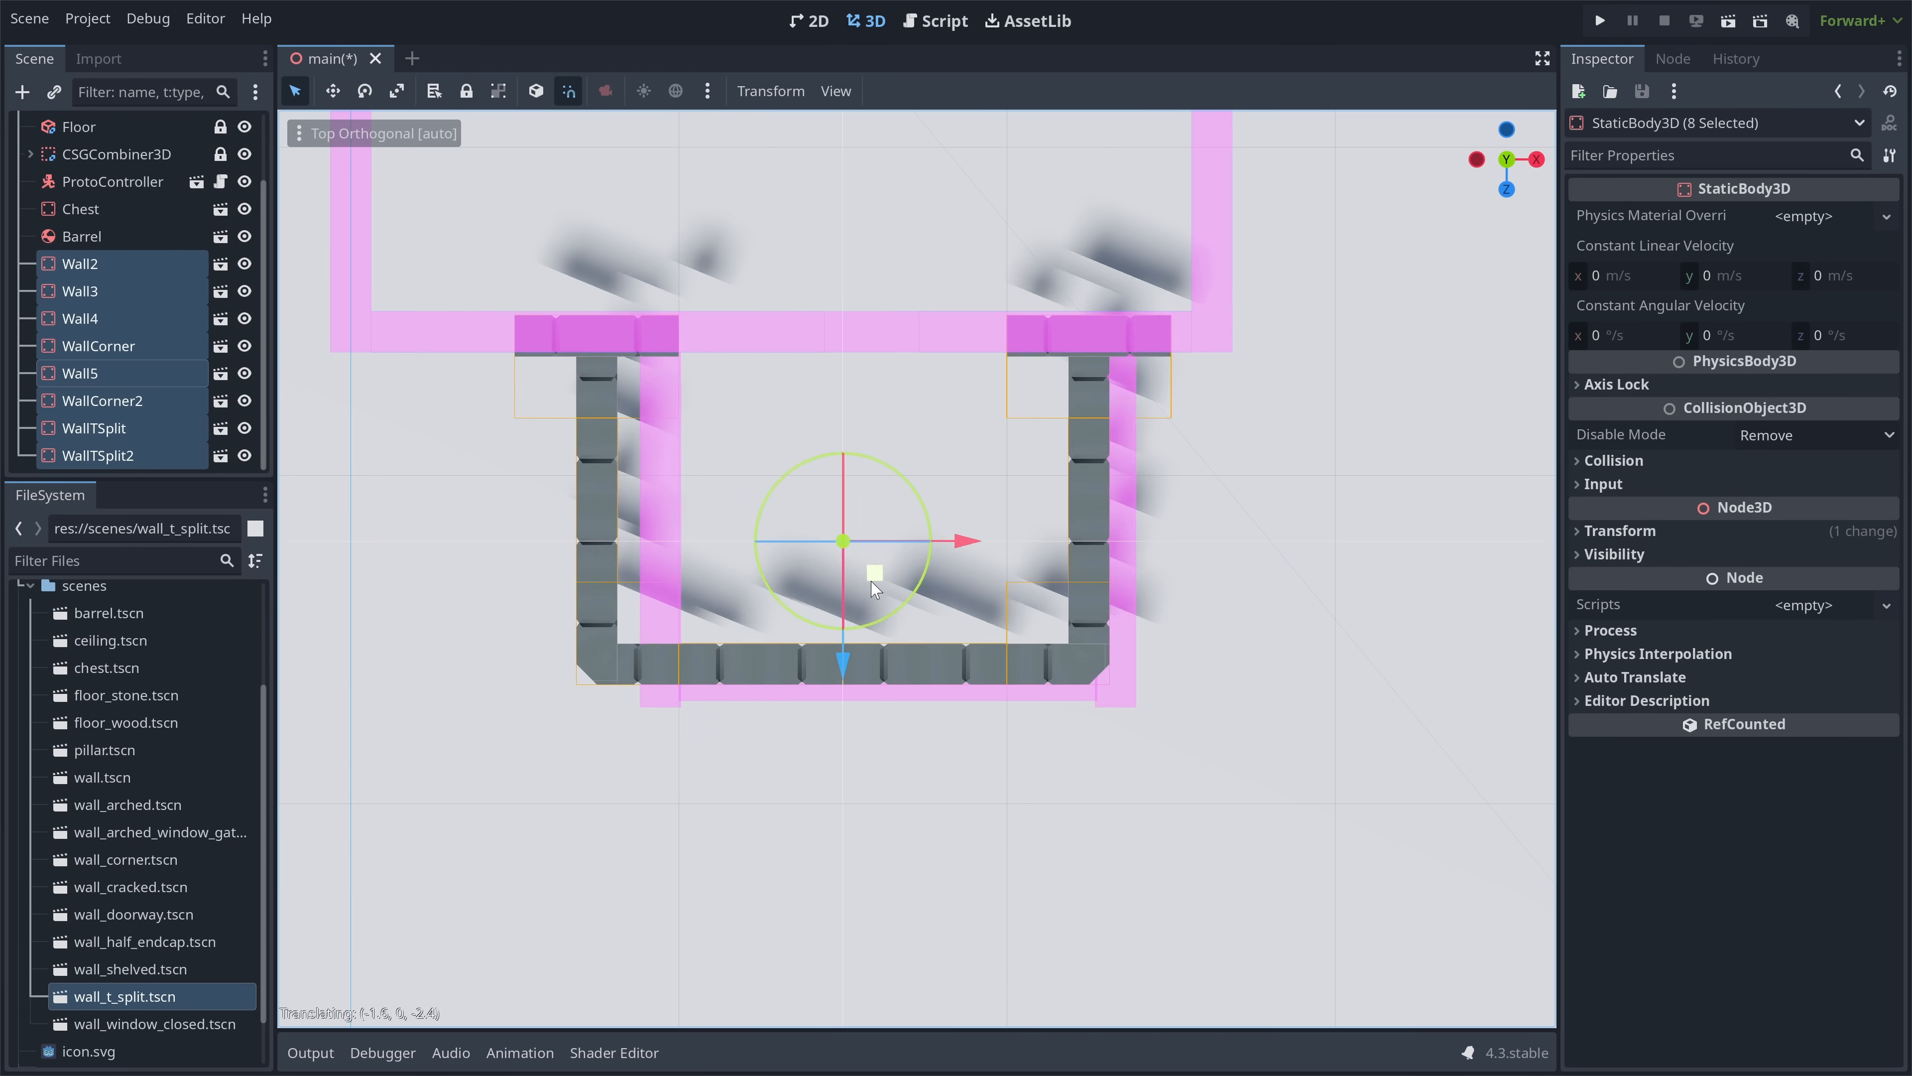
- Duplicate the wall pieces and move the copies to extend the building's walls over the magenta blockout
{"action": "scroll", "coordinate": [1369, 522], "scroll_direction": "down", "scroll_amount": 12}
{"action": "key", "text": "ctrl+d"}
{"action": "key", "text": "ctrl+d"}
{"action": "key", "text": "ctrl+d"}
{"action": "key", "text": "ctrl+d"}
{"action": "left_click_drag", "start_coordinate": [917, 842], "coordinate": [916, 737]}
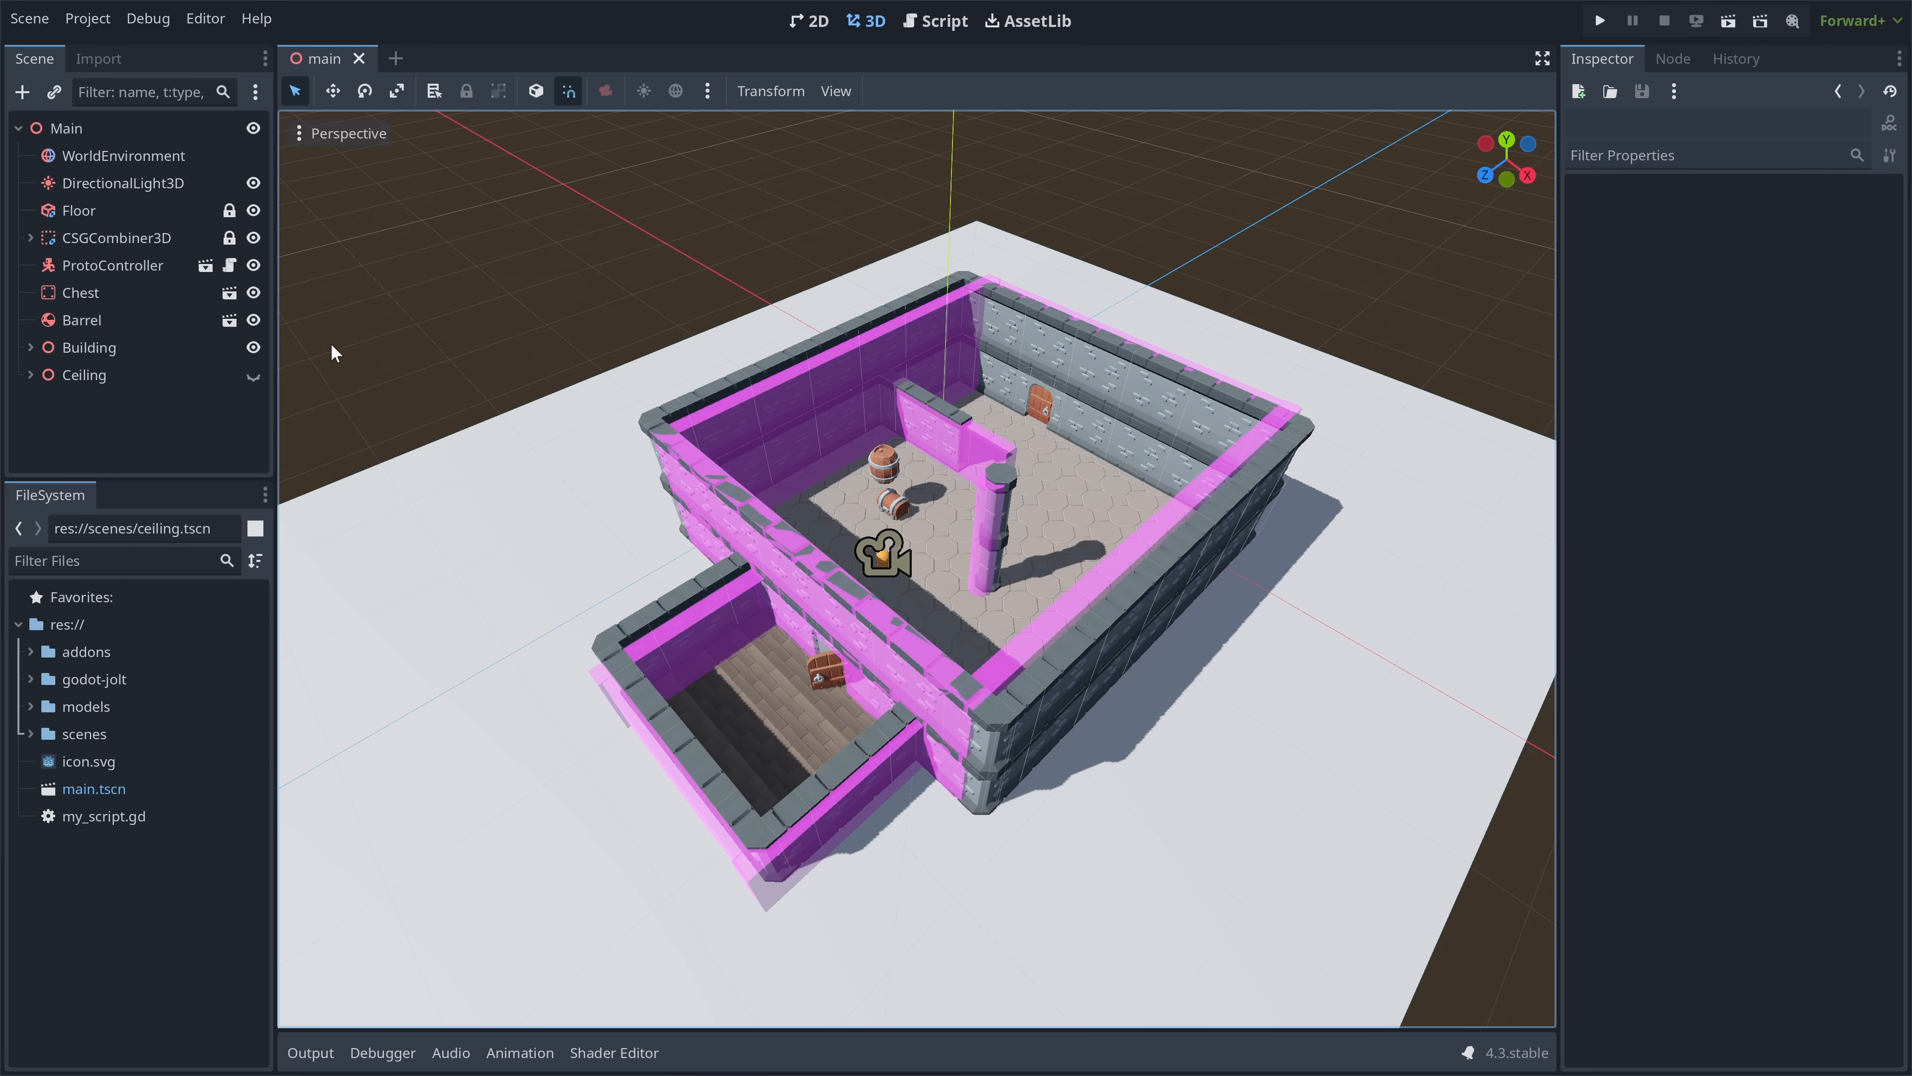
- Delete the CSGCombiner3D blockout from the main scene
{"action": "left_click", "coordinate": [132, 230]}
{"action": "key", "text": "Delete"}
{"action": "key", "text": "Return"}
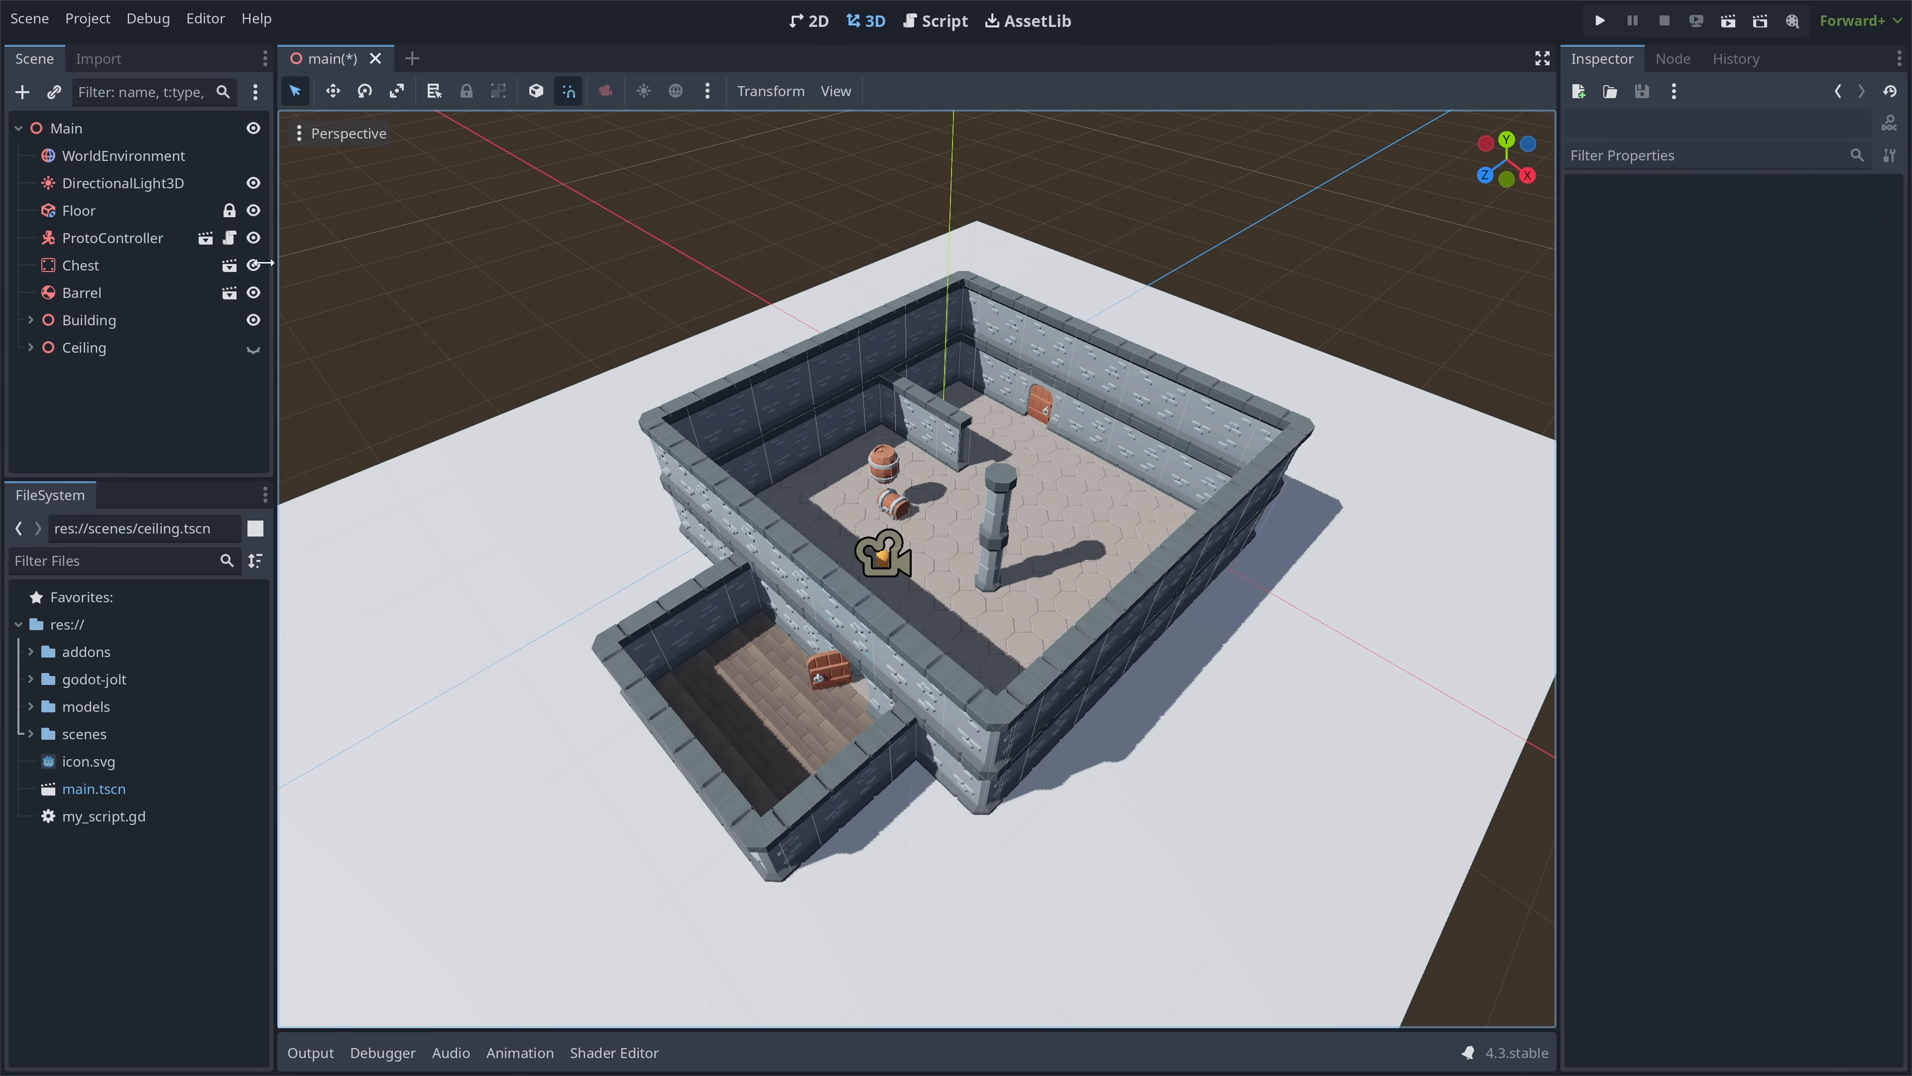
- Move ProtoController into the small wooden-floored room and make the Ceiling node visible
{"action": "left_click", "coordinate": [83, 238]}
{"action": "left_click_drag", "start_coordinate": [877, 606], "coordinate": [658, 764]}
{"action": "left_click", "coordinate": [254, 348]}
- Run the game, walk through the doorway and around the large room to check the level, and stop it
{"action": "key", "text": "F5"}
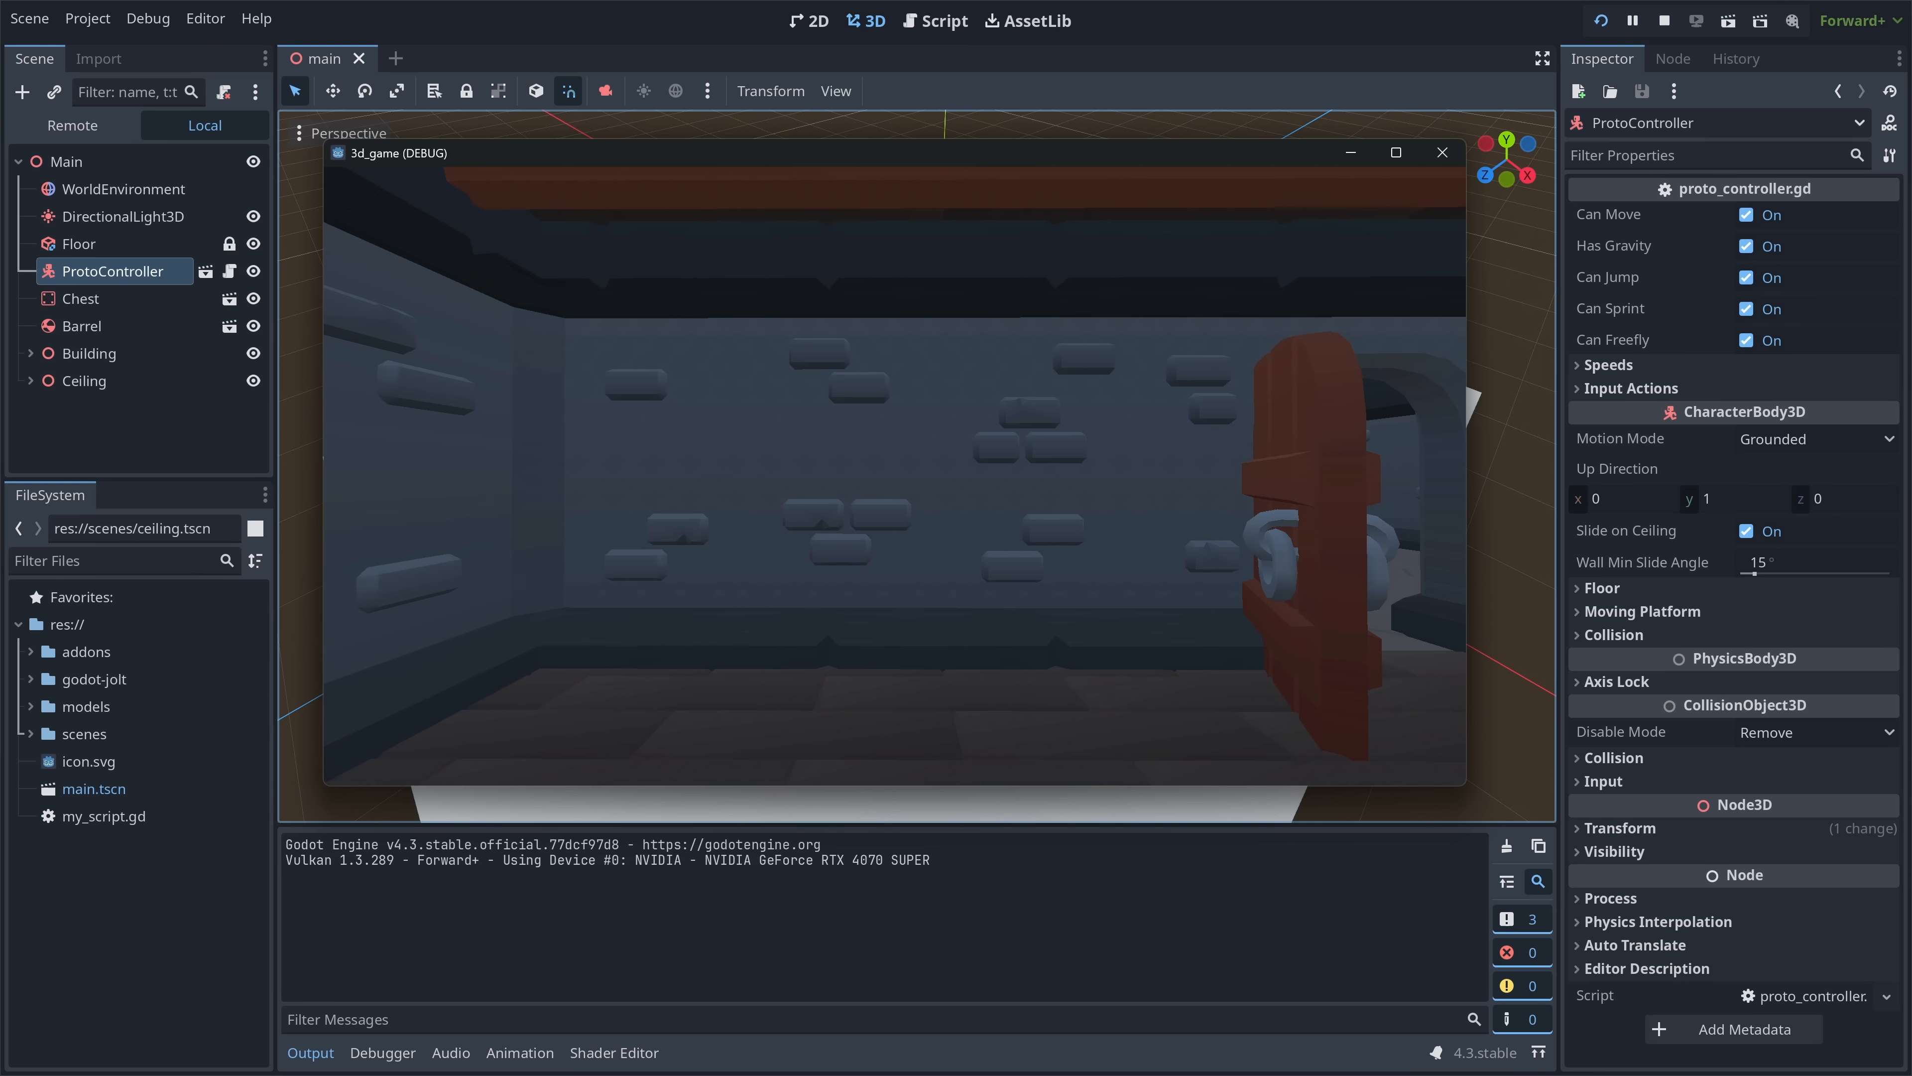
{"action": "key", "text": "w"}
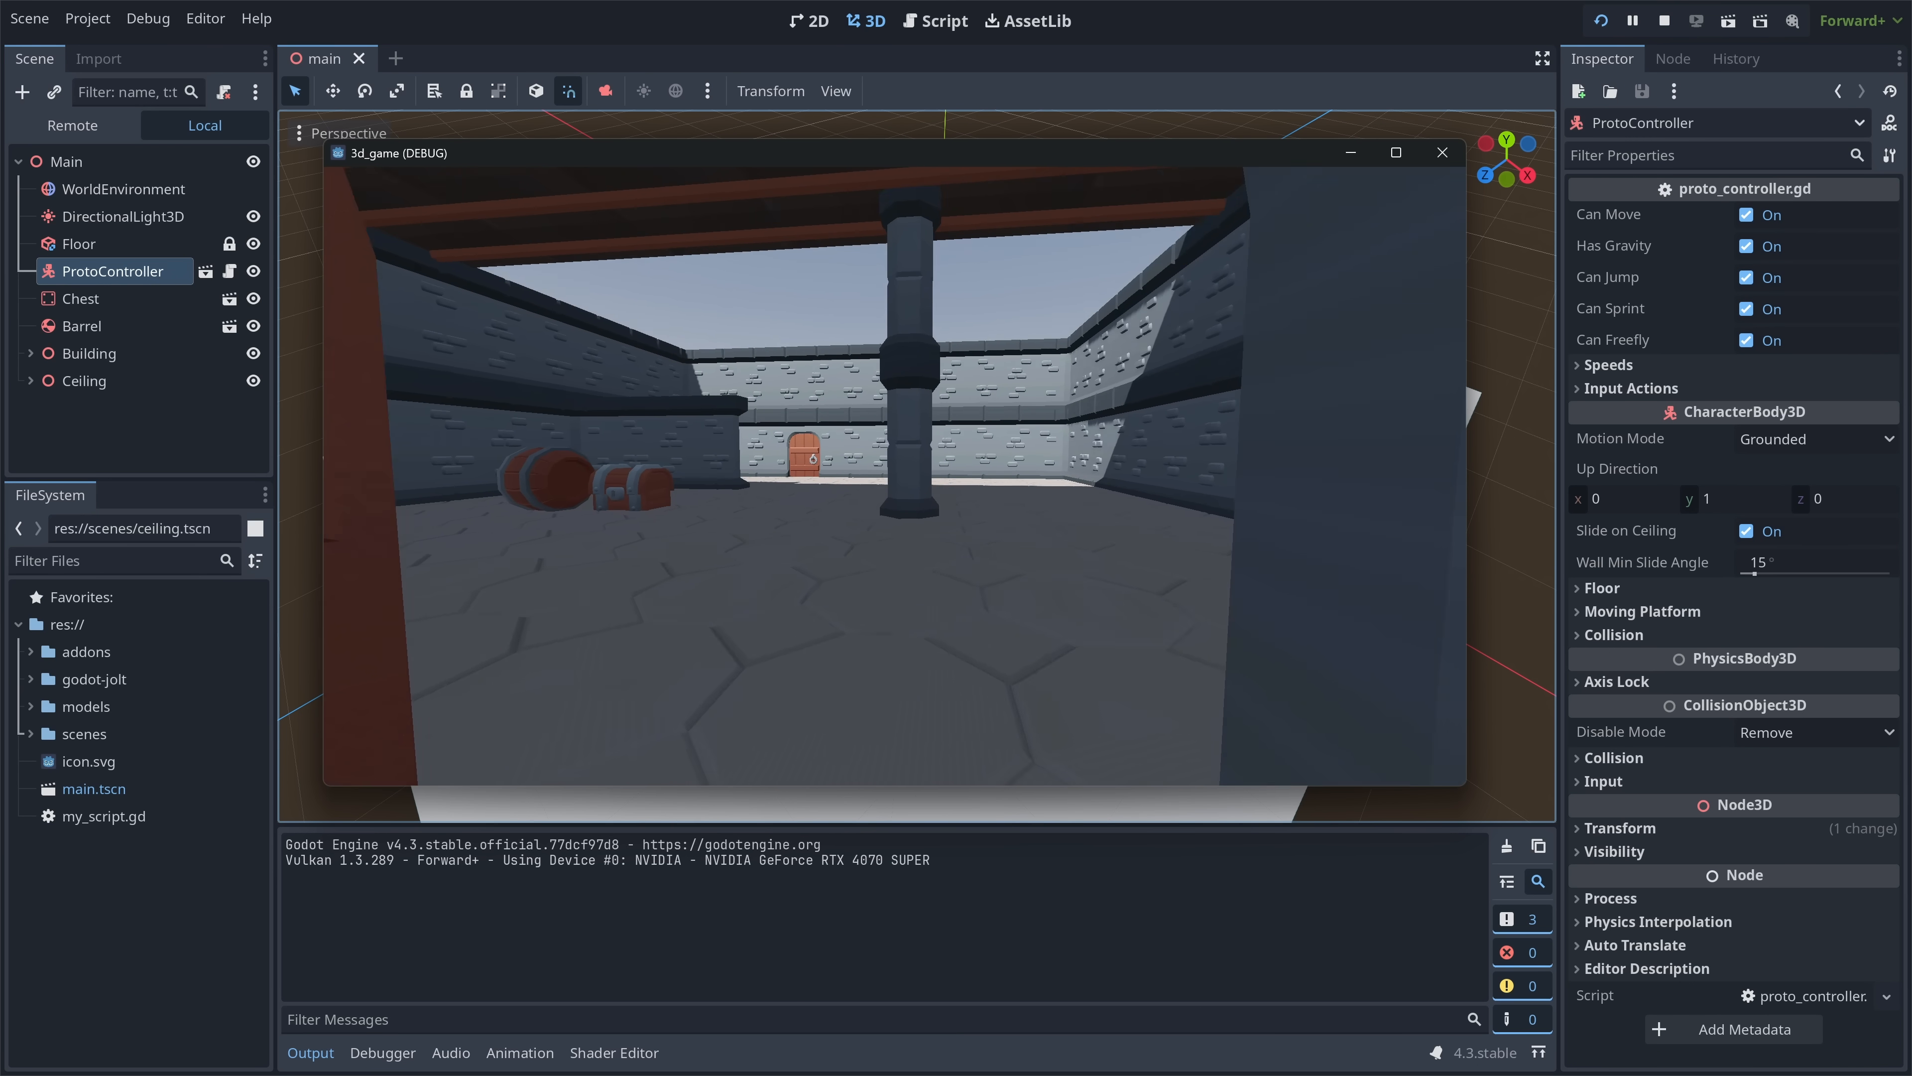
{"action": "key", "text": "w"}
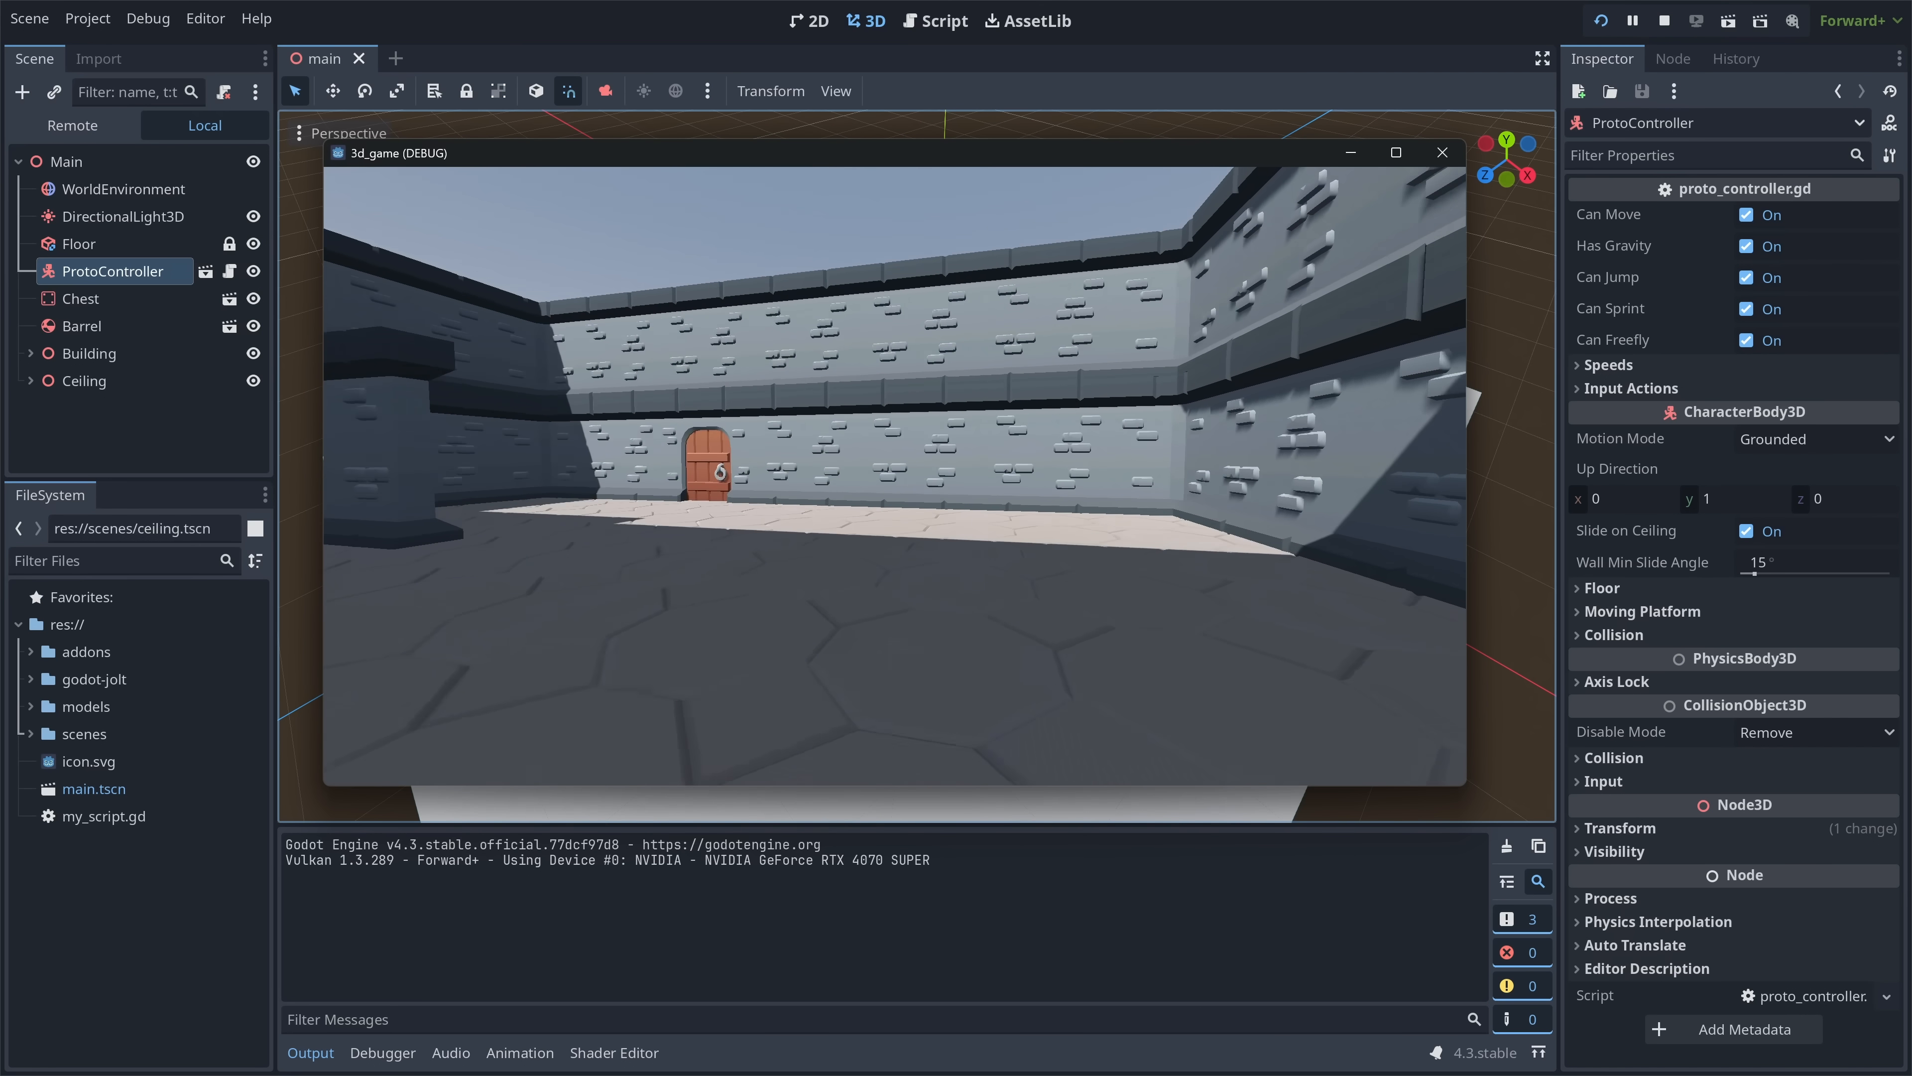
{"action": "key", "text": "w"}
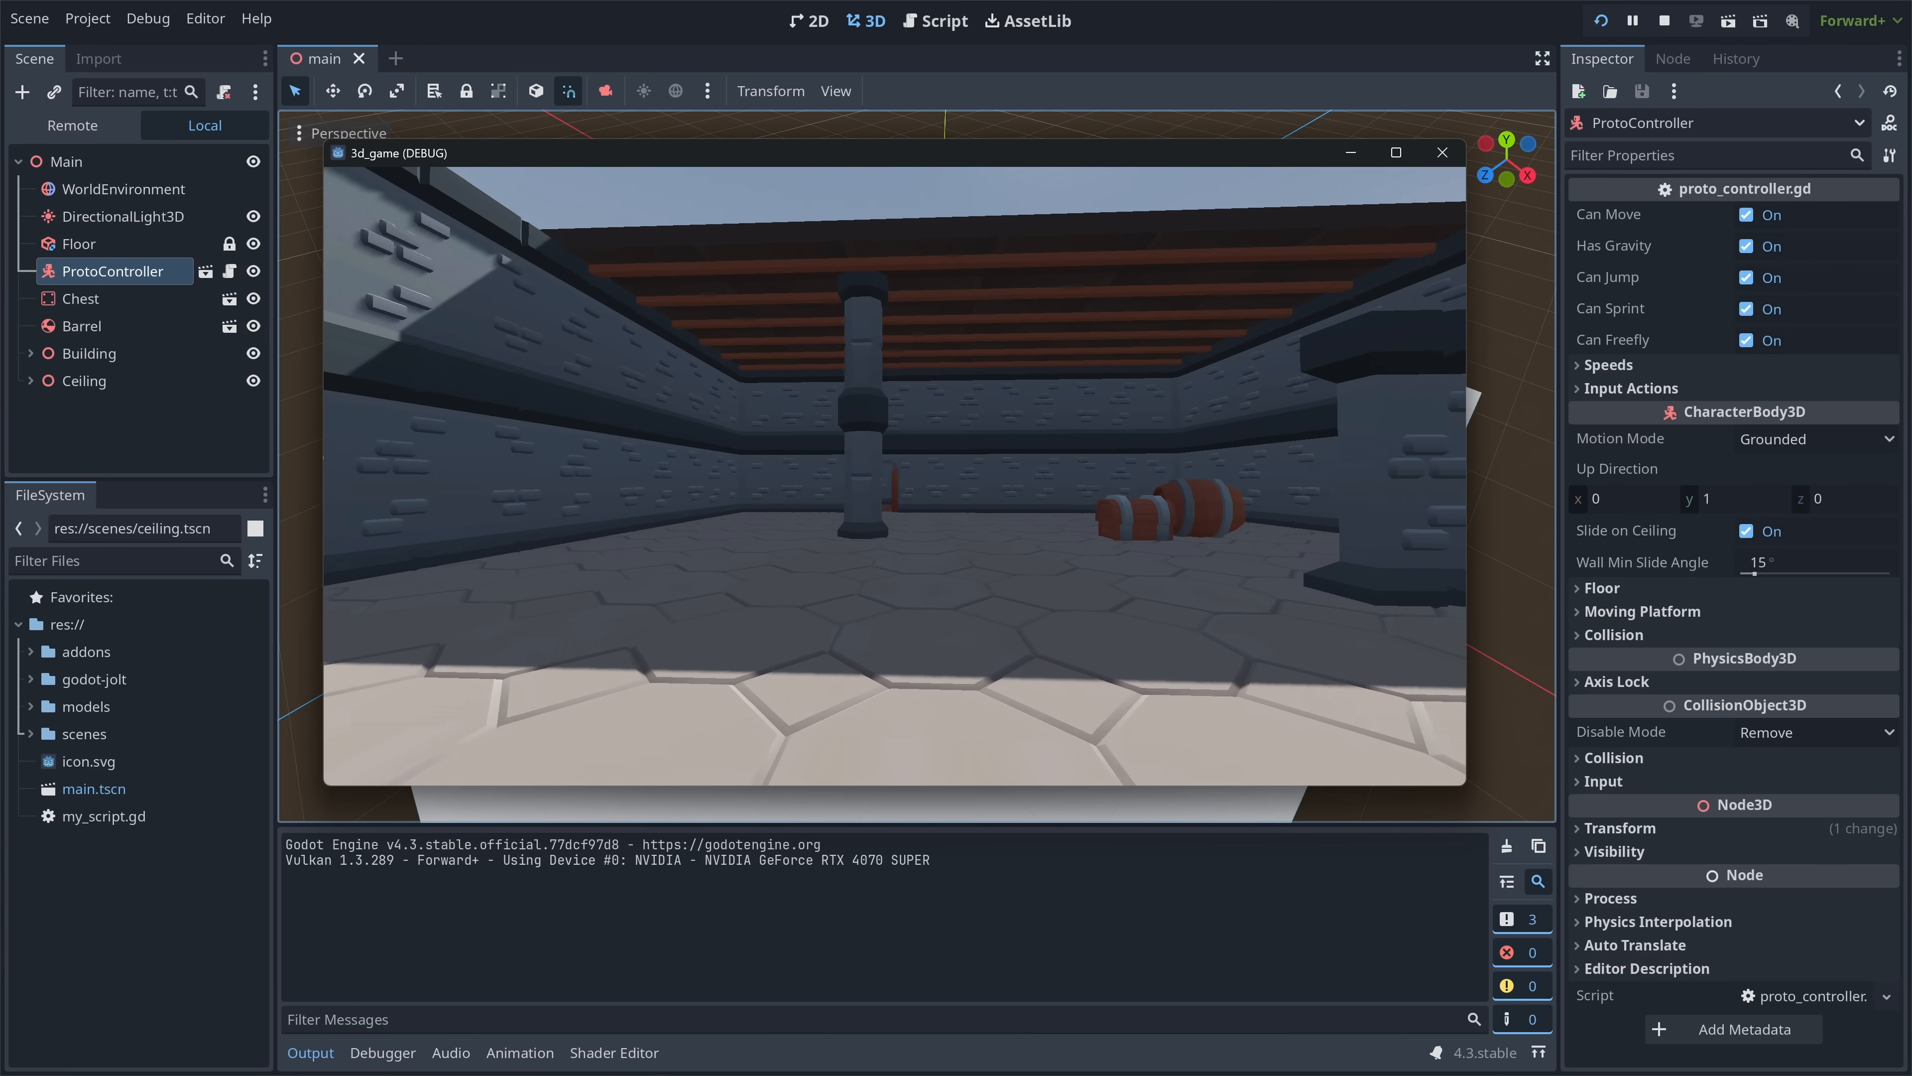
{"action": "key", "text": "F8"}
{"action": "left_click", "coordinate": [29, 708]}
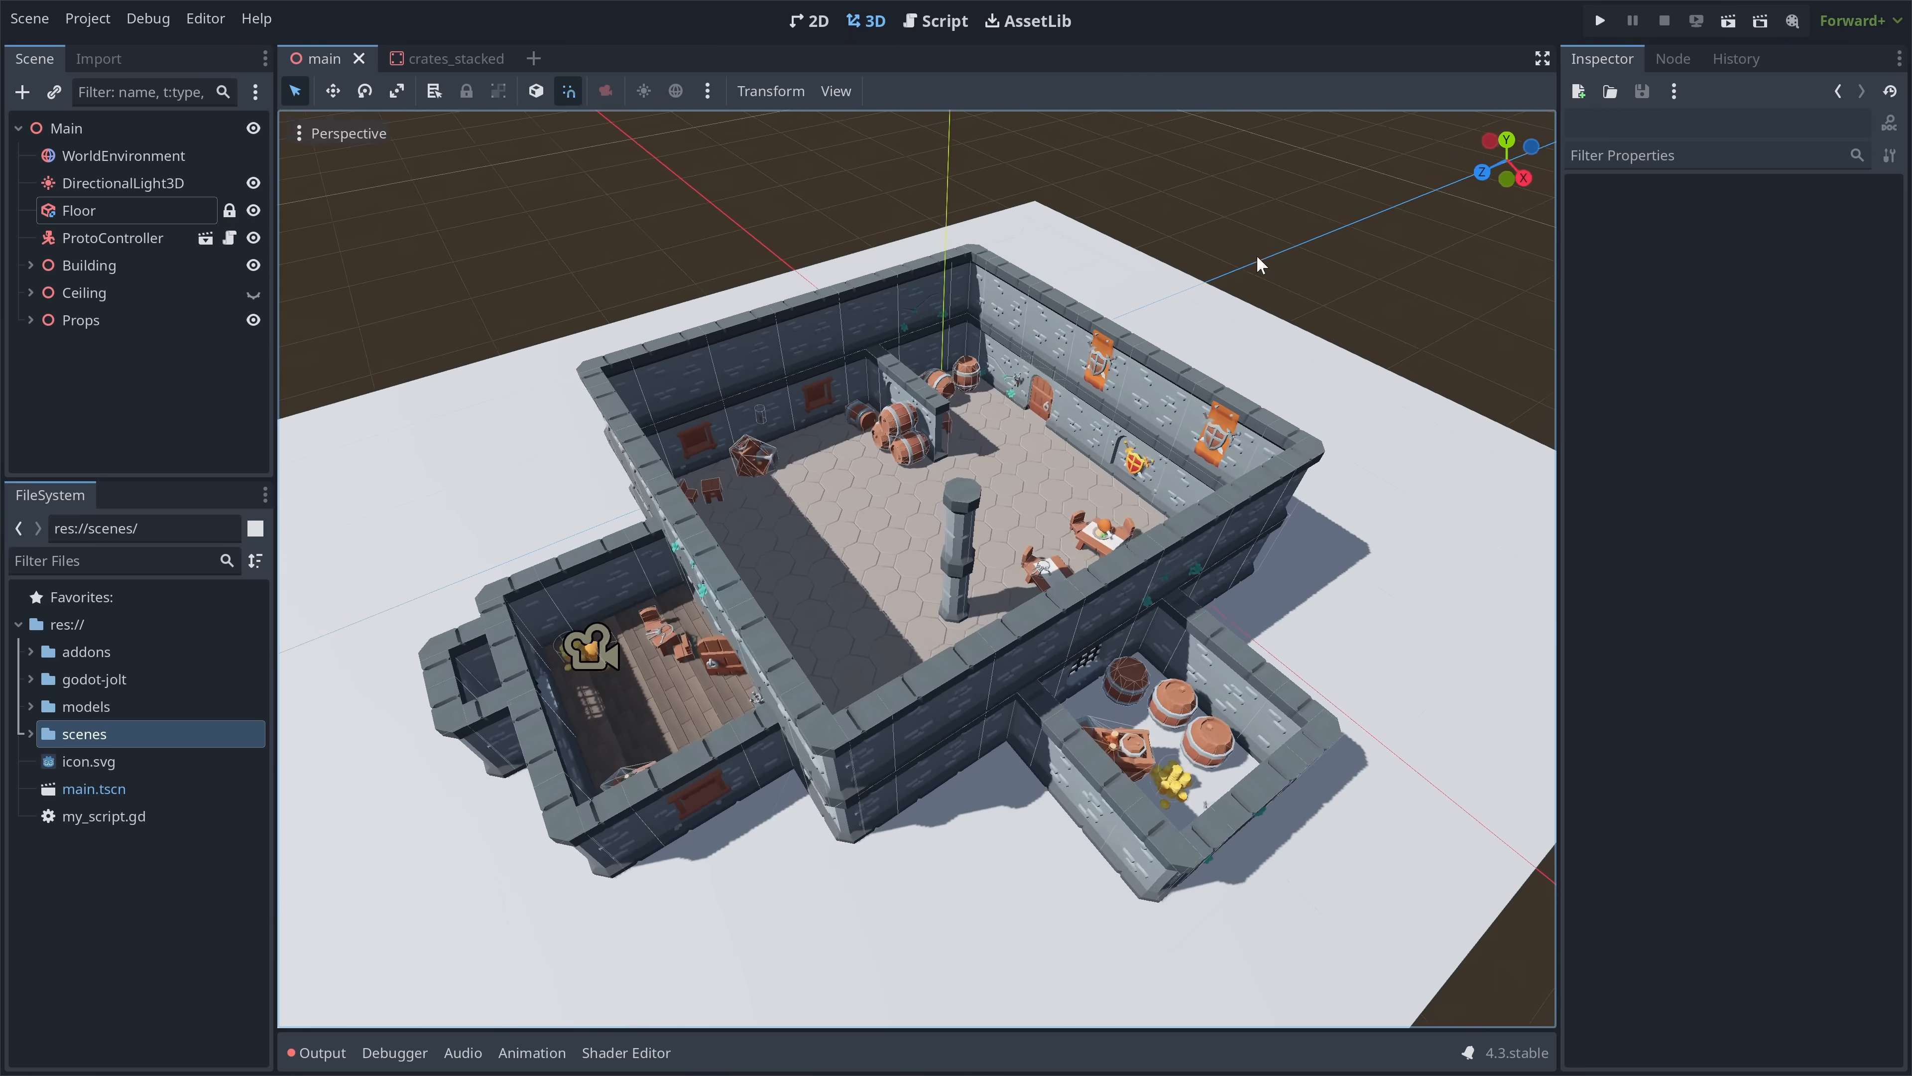
{"action": "middle_click_drag", "start_coordinate": [1256, 254], "coordinate": [1319, 251]}
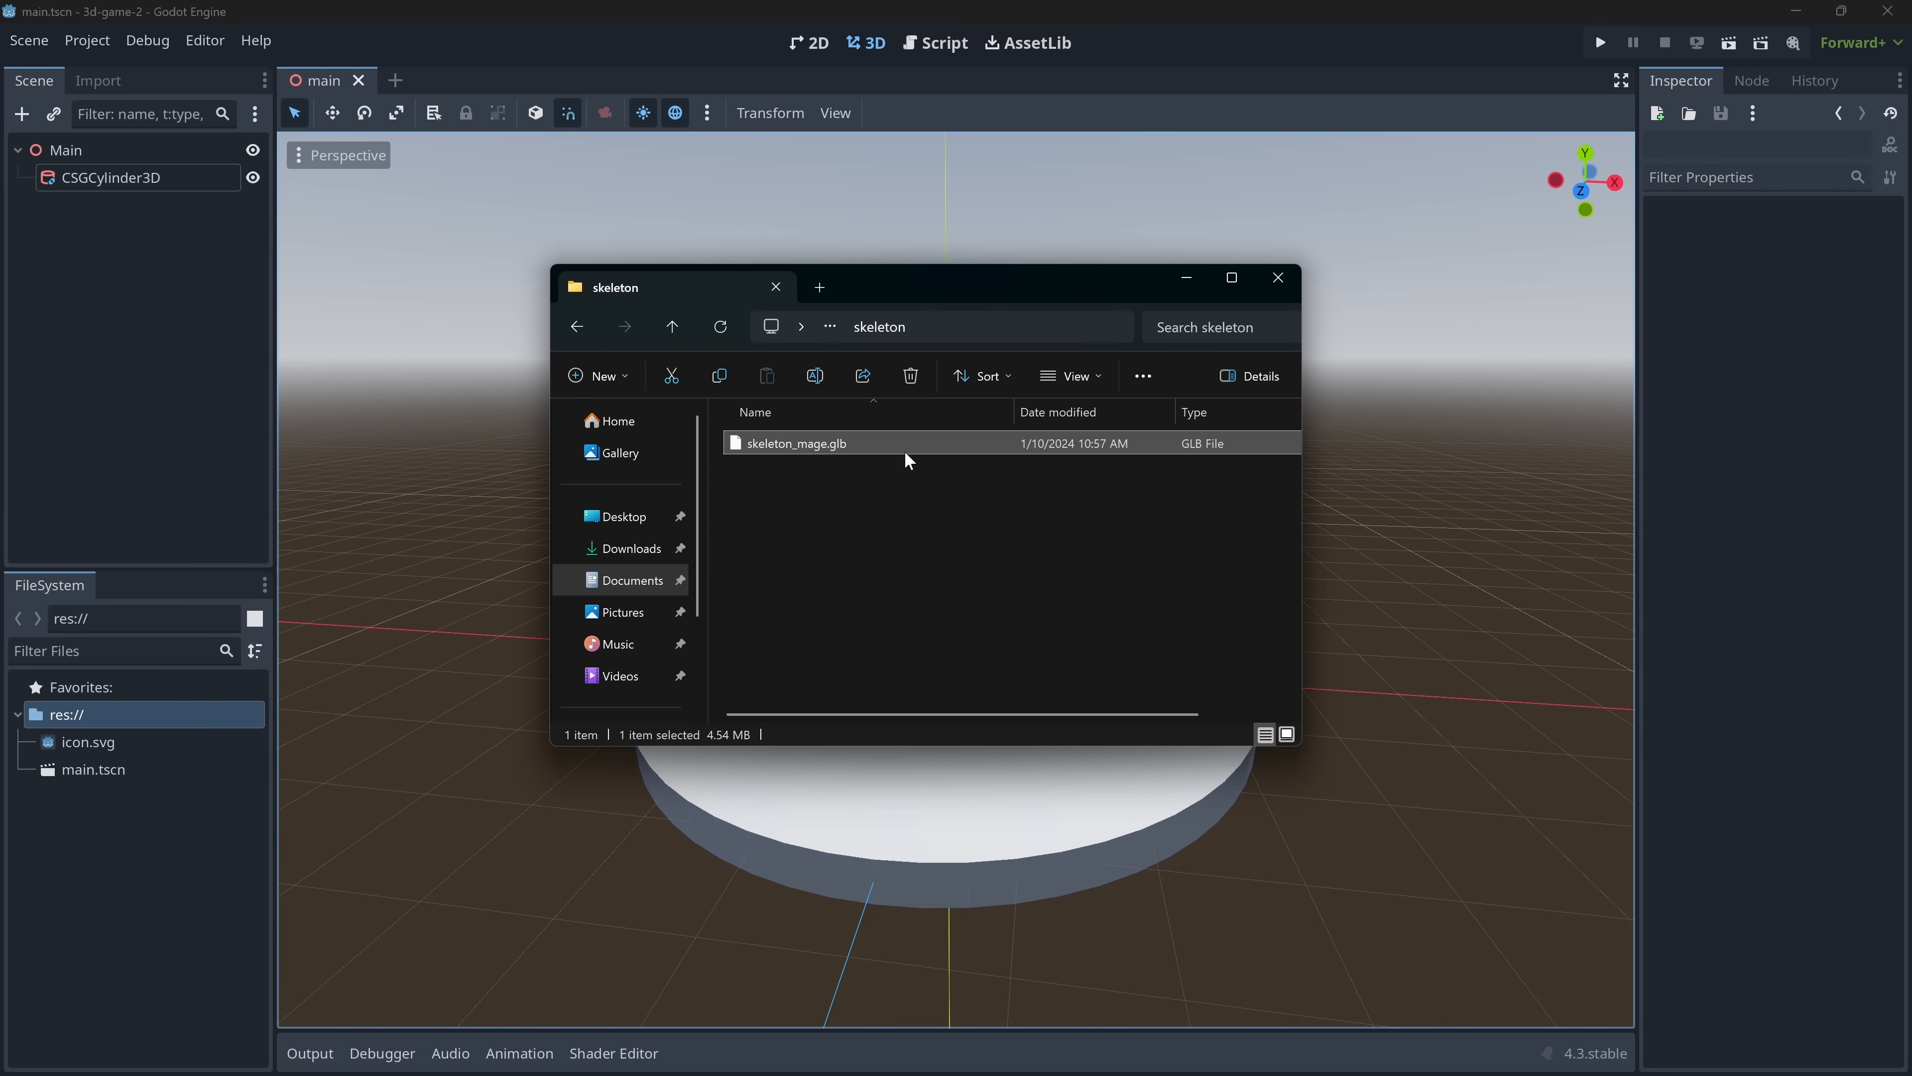
- Import skeleton_mage.glb into the project's root folder and open its advanced import settings
{"action": "left_click_drag", "start_coordinate": [877, 441], "coordinate": [123, 714]}
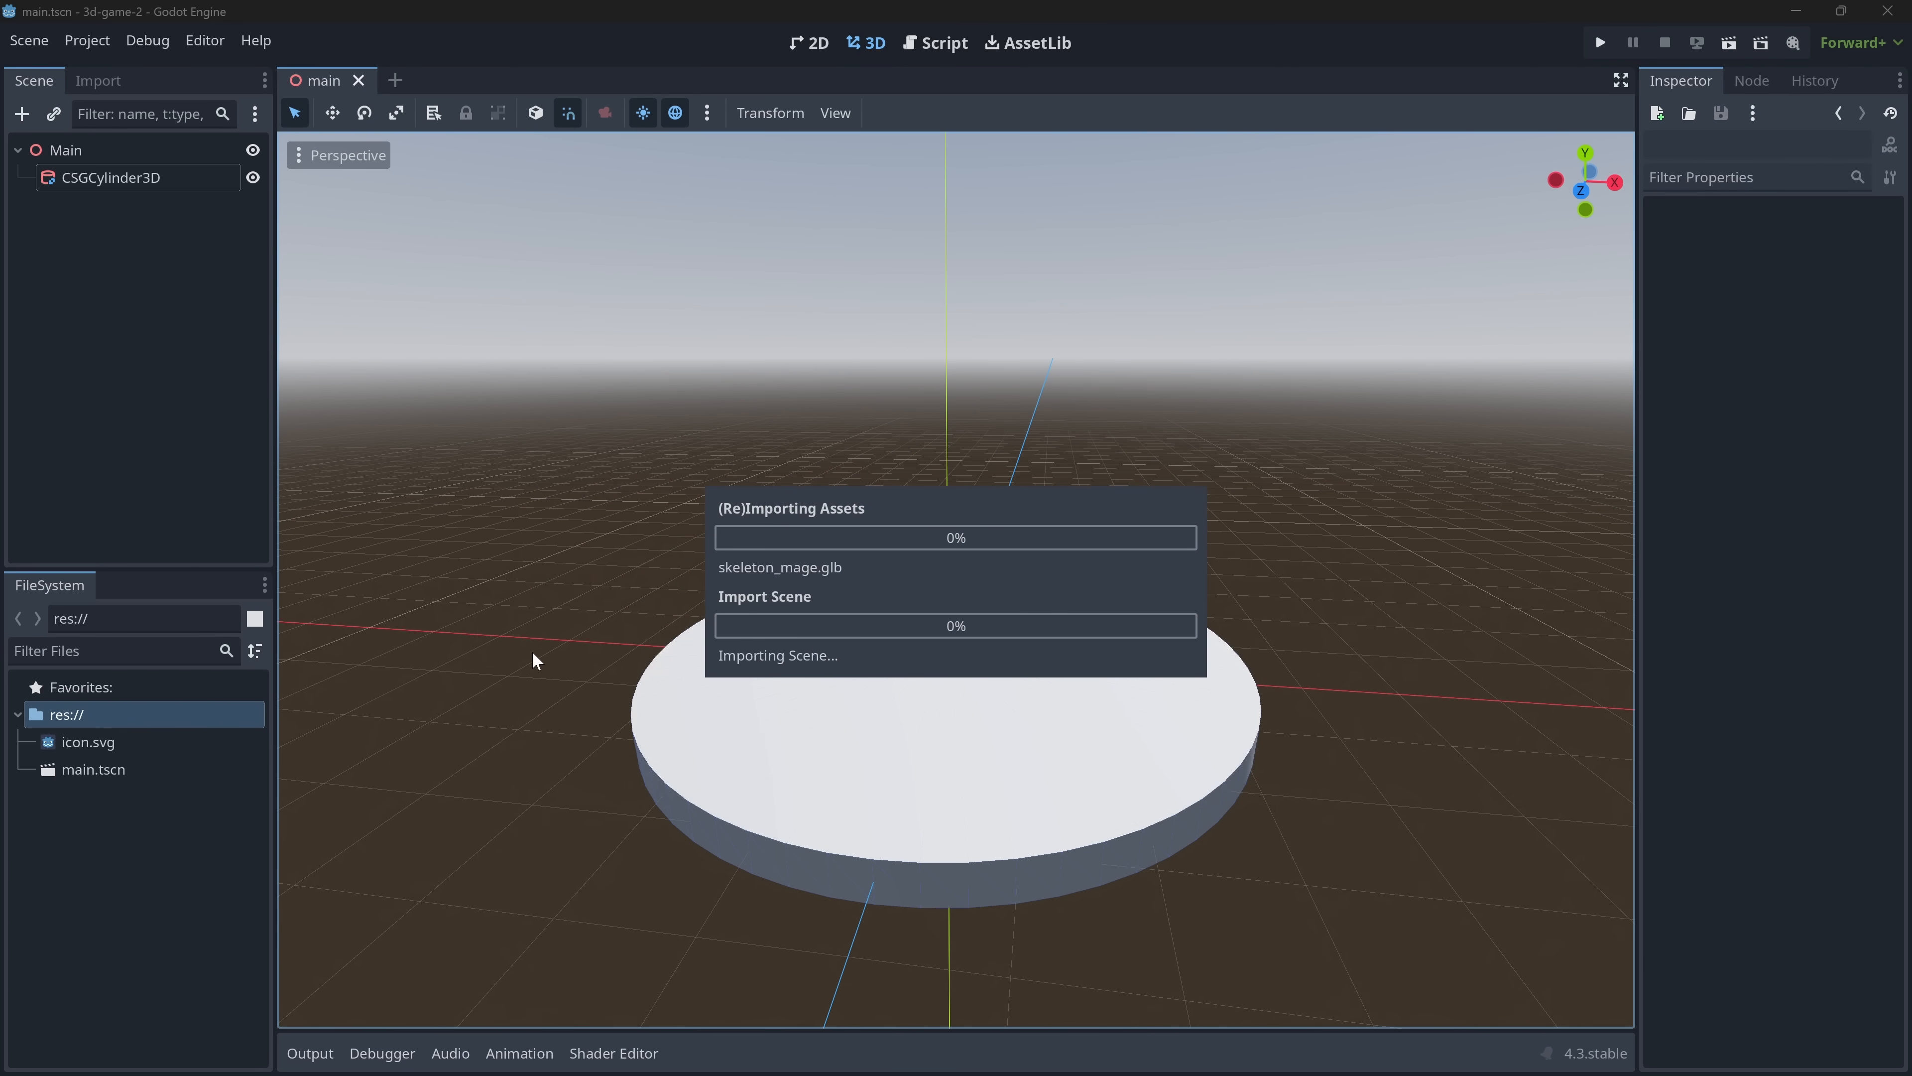
{"action": "double_click", "coordinate": [65, 793]}
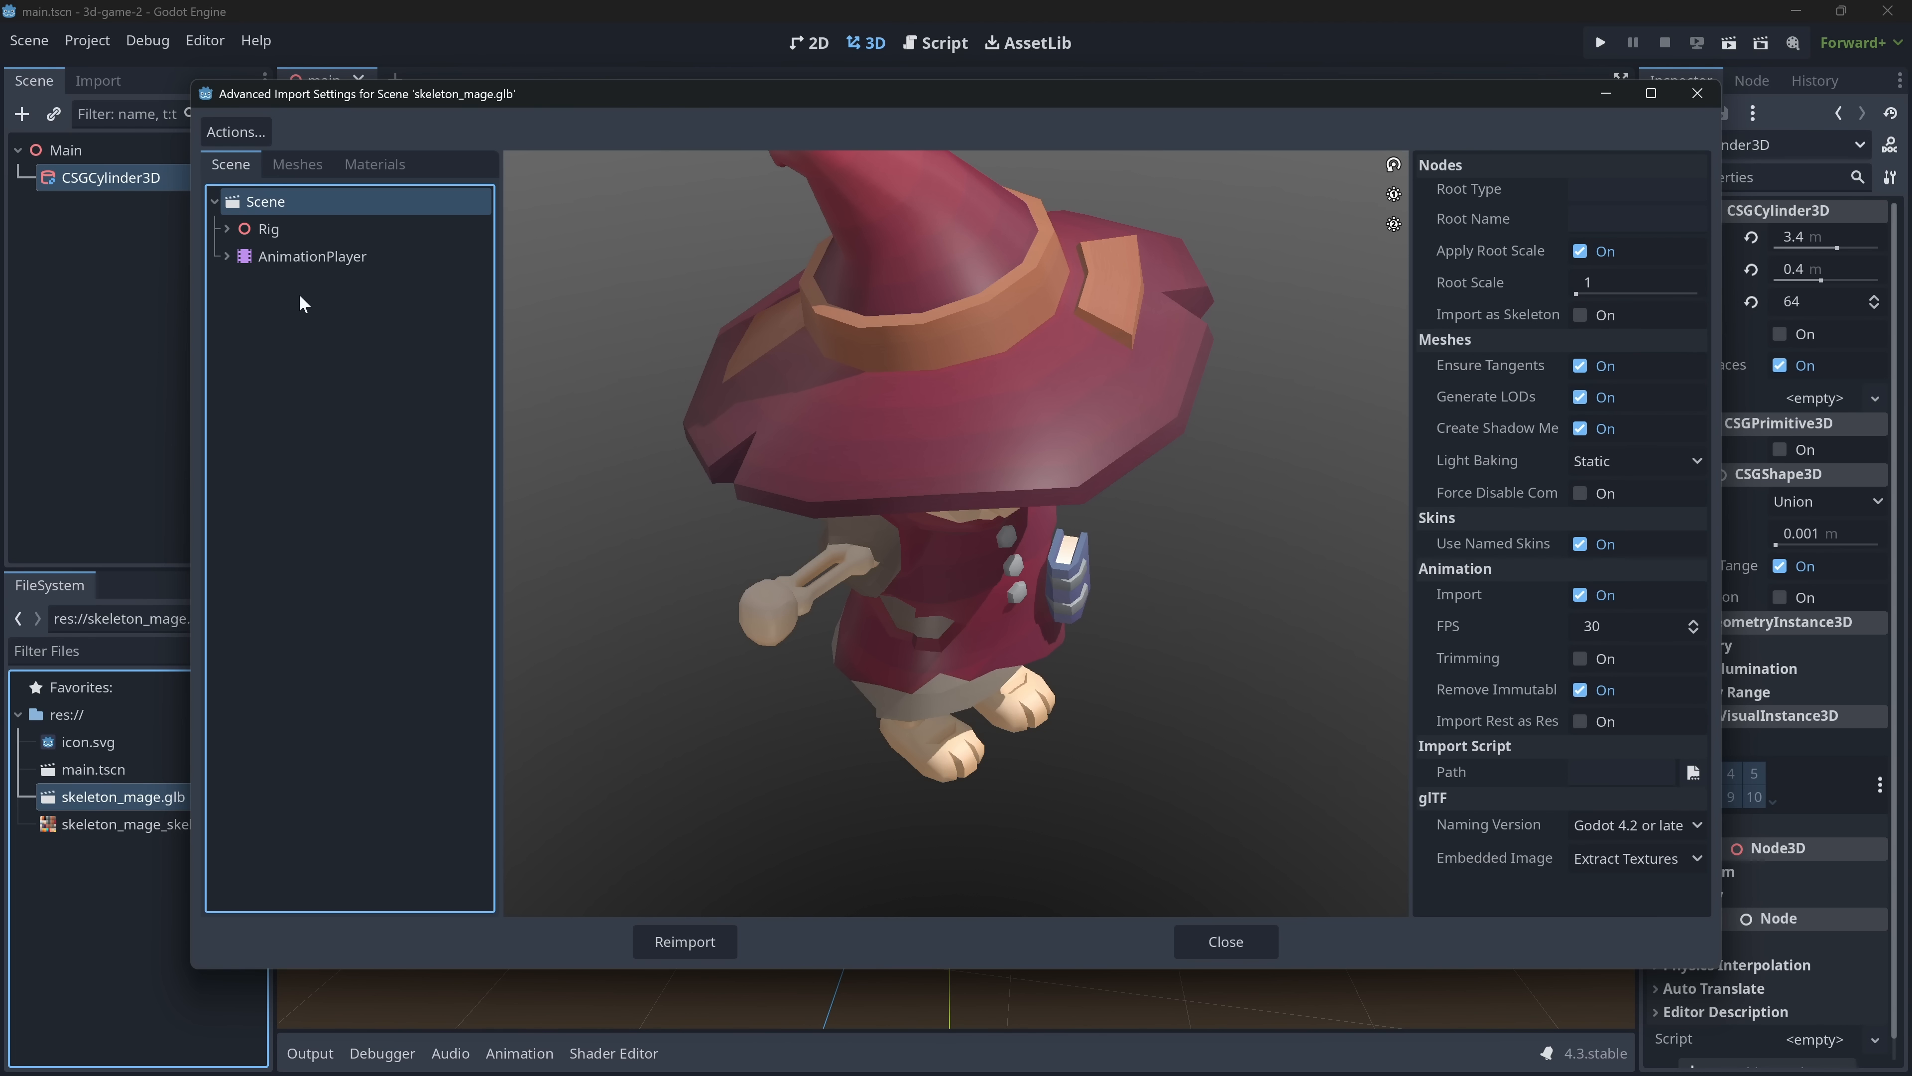
- Examine the Skeleton3D node and the mage's arm, body and eye meshes in the import hierarchy
{"action": "left_click", "coordinate": [228, 228]}
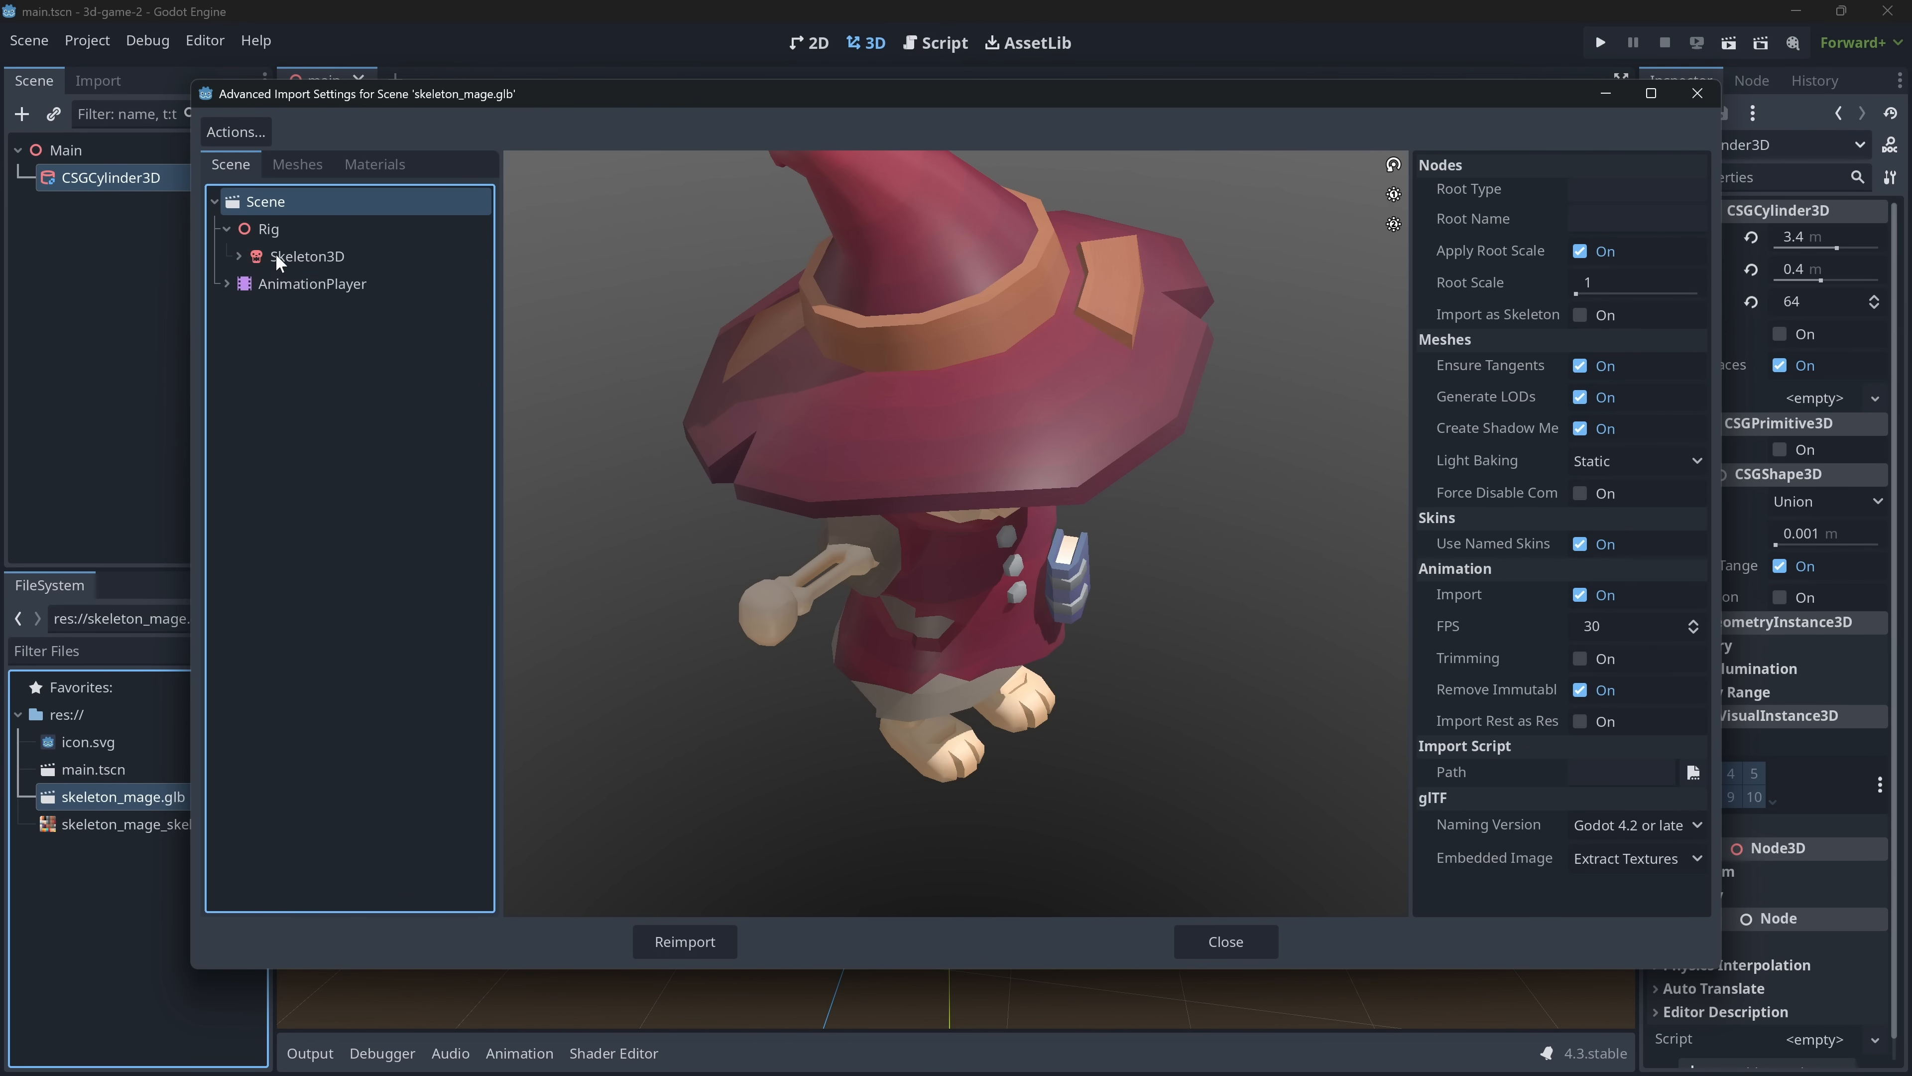
{"action": "left_click", "coordinate": [305, 258]}
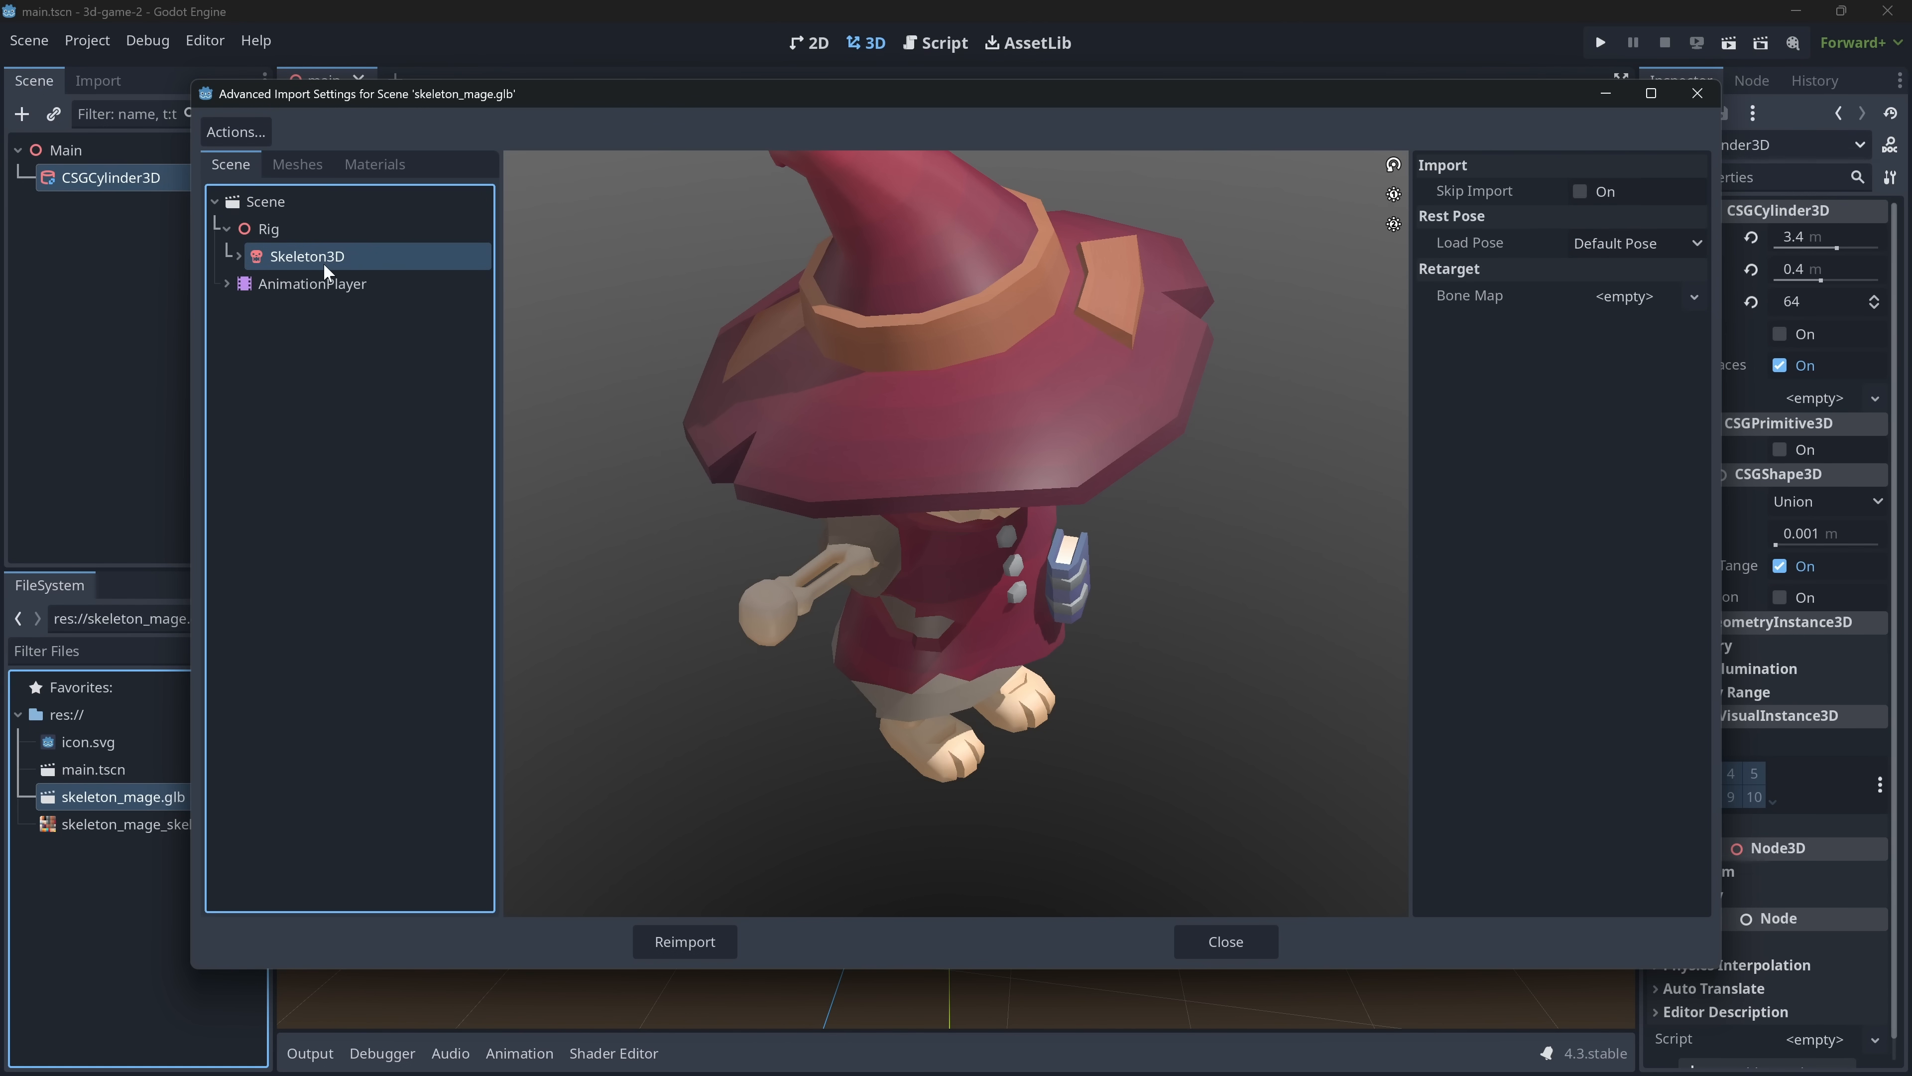
{"action": "left_click", "coordinate": [239, 254]}
{"action": "left_click", "coordinate": [320, 367]}
{"action": "left_click", "coordinate": [331, 420]}
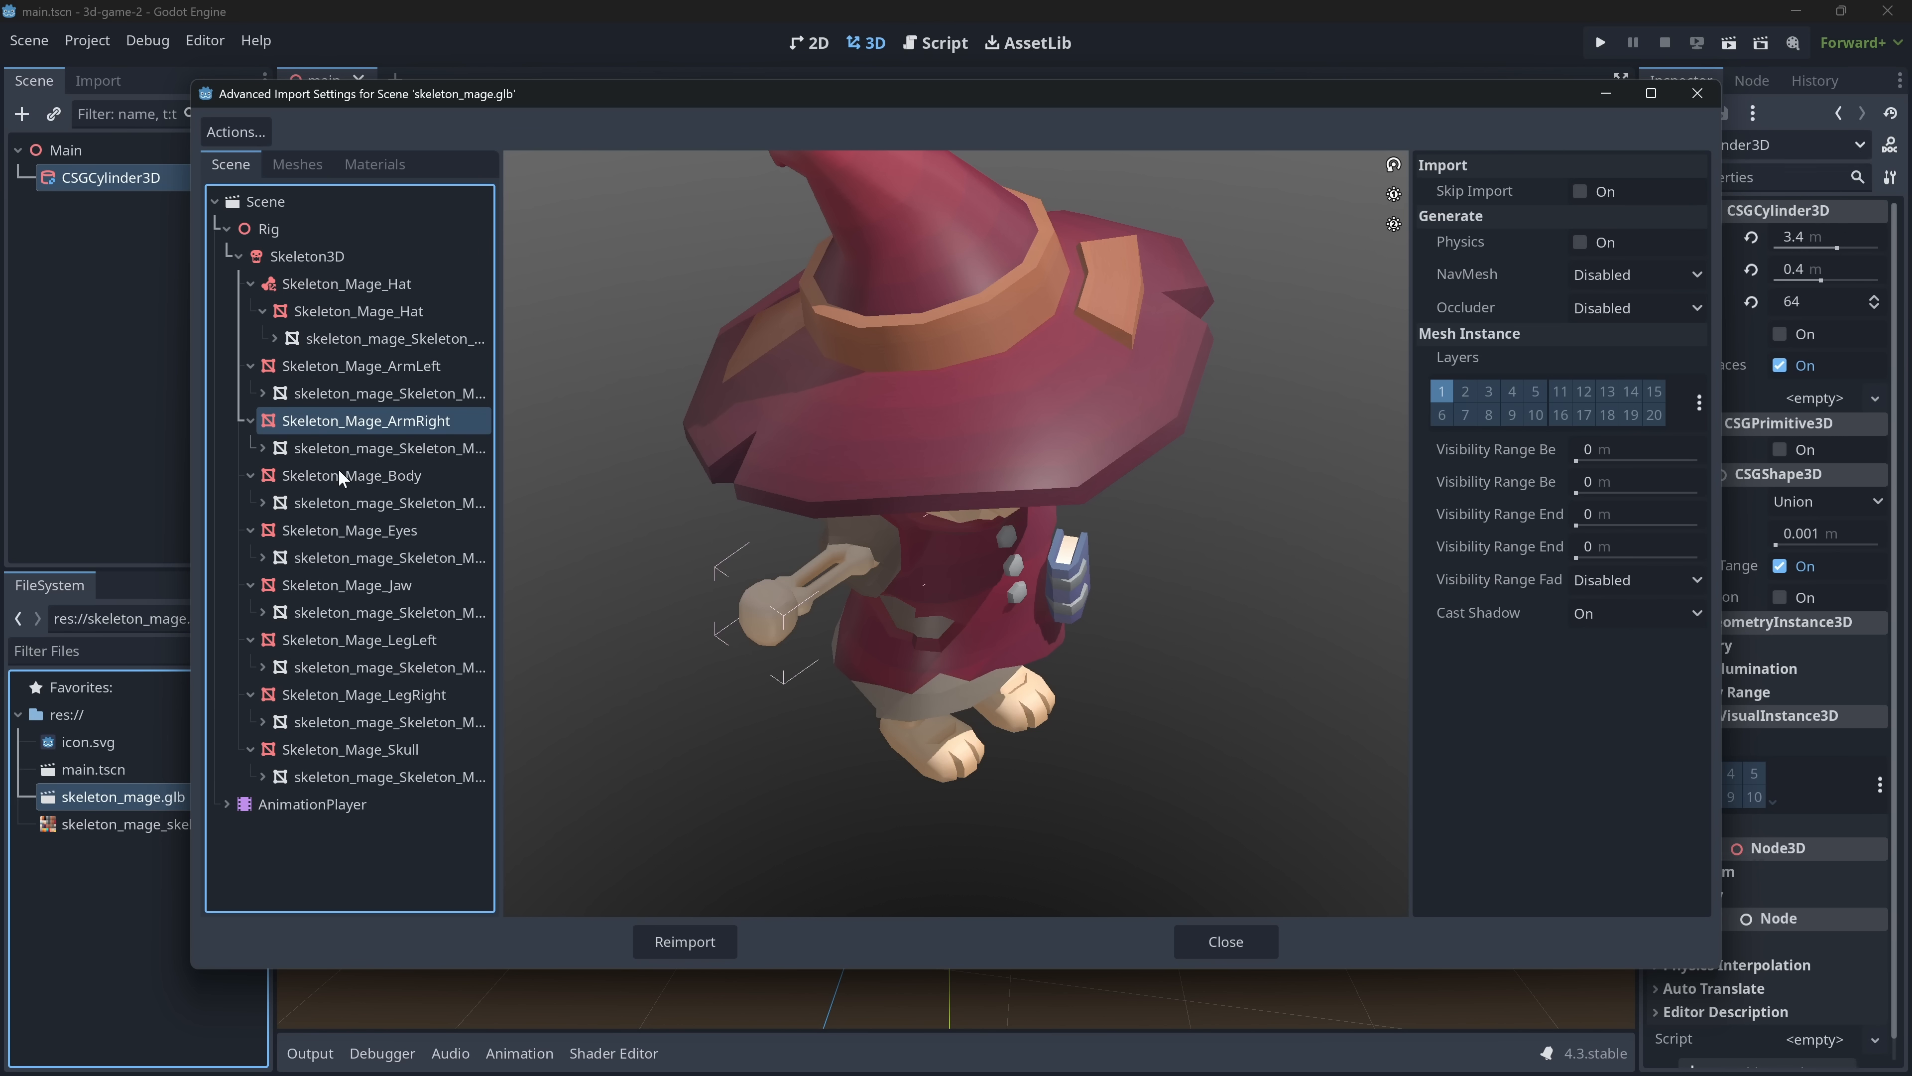
{"action": "left_click", "coordinate": [337, 471]}
{"action": "left_click", "coordinate": [354, 530]}
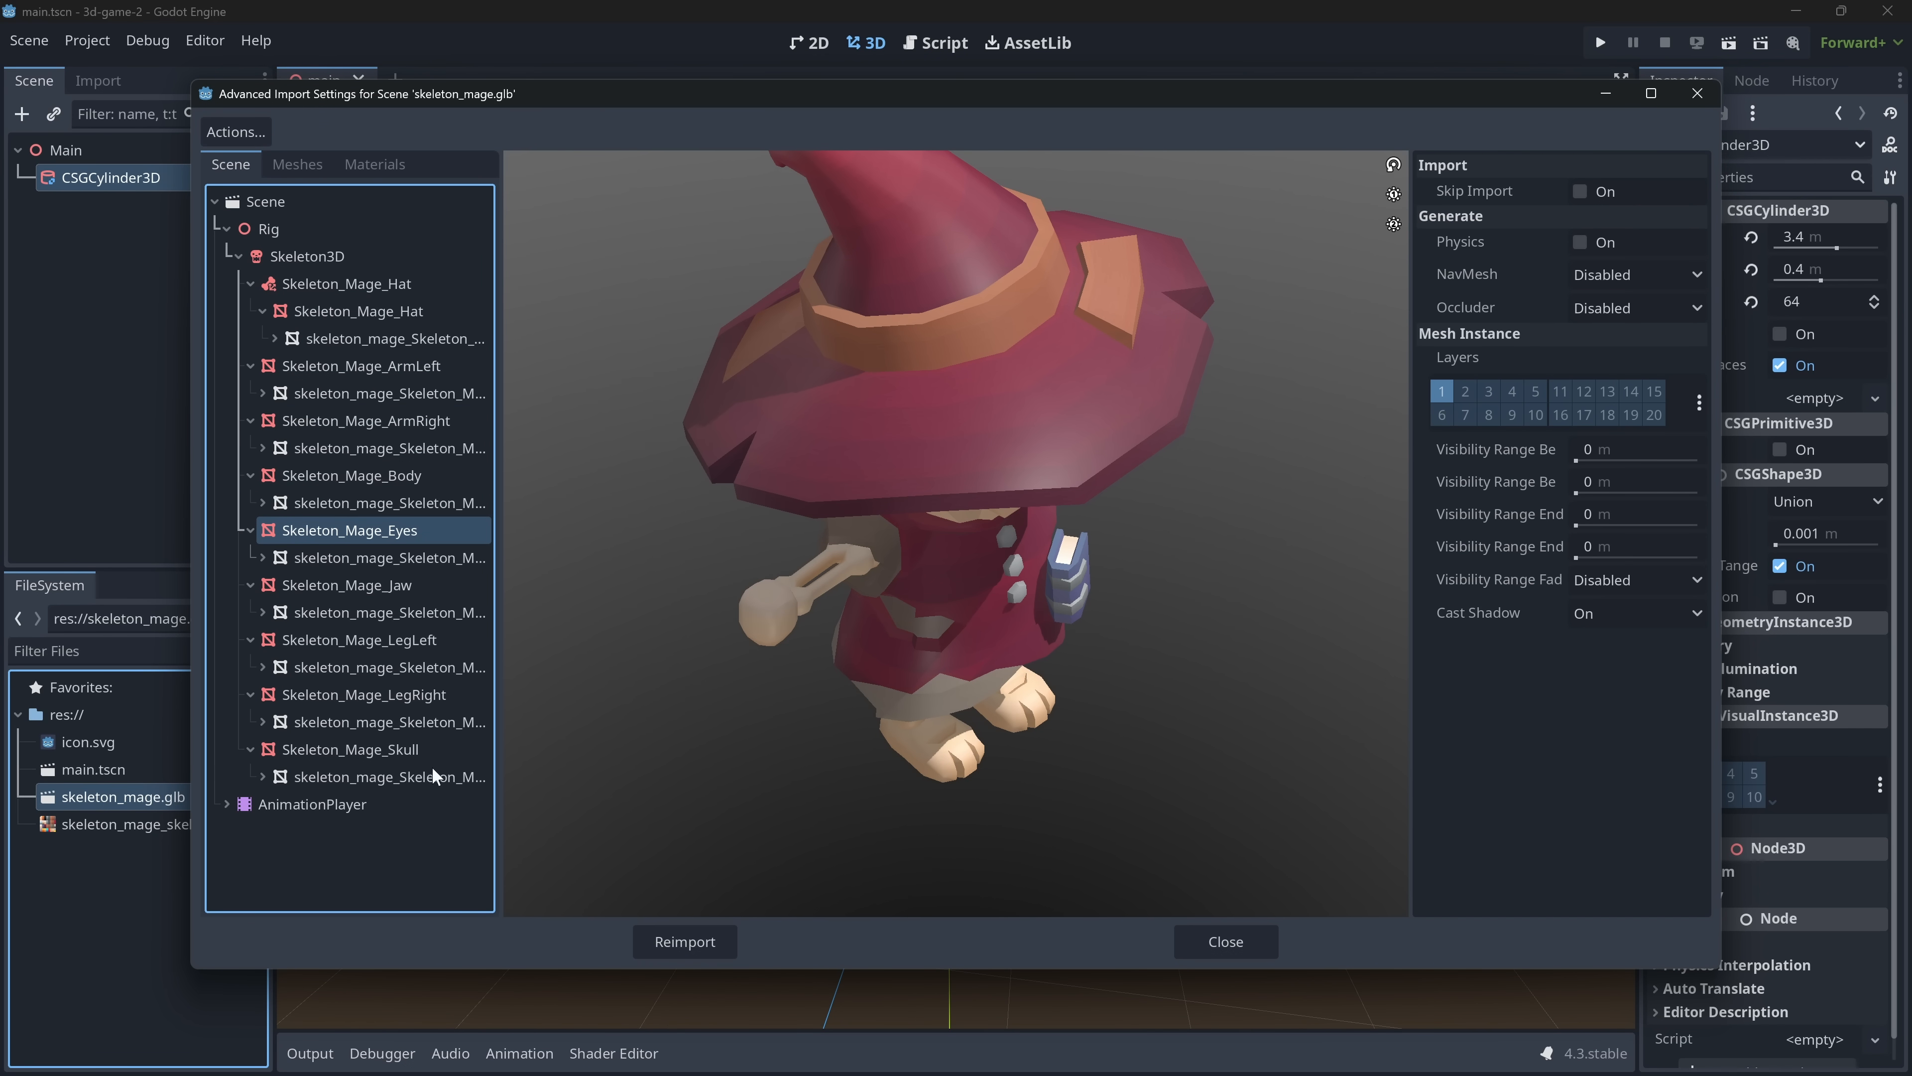
- Browse the animations under the model's AnimationPlayer, such as 2H_Ranged_Shoot and the death animations
{"action": "left_click", "coordinate": [275, 803]}
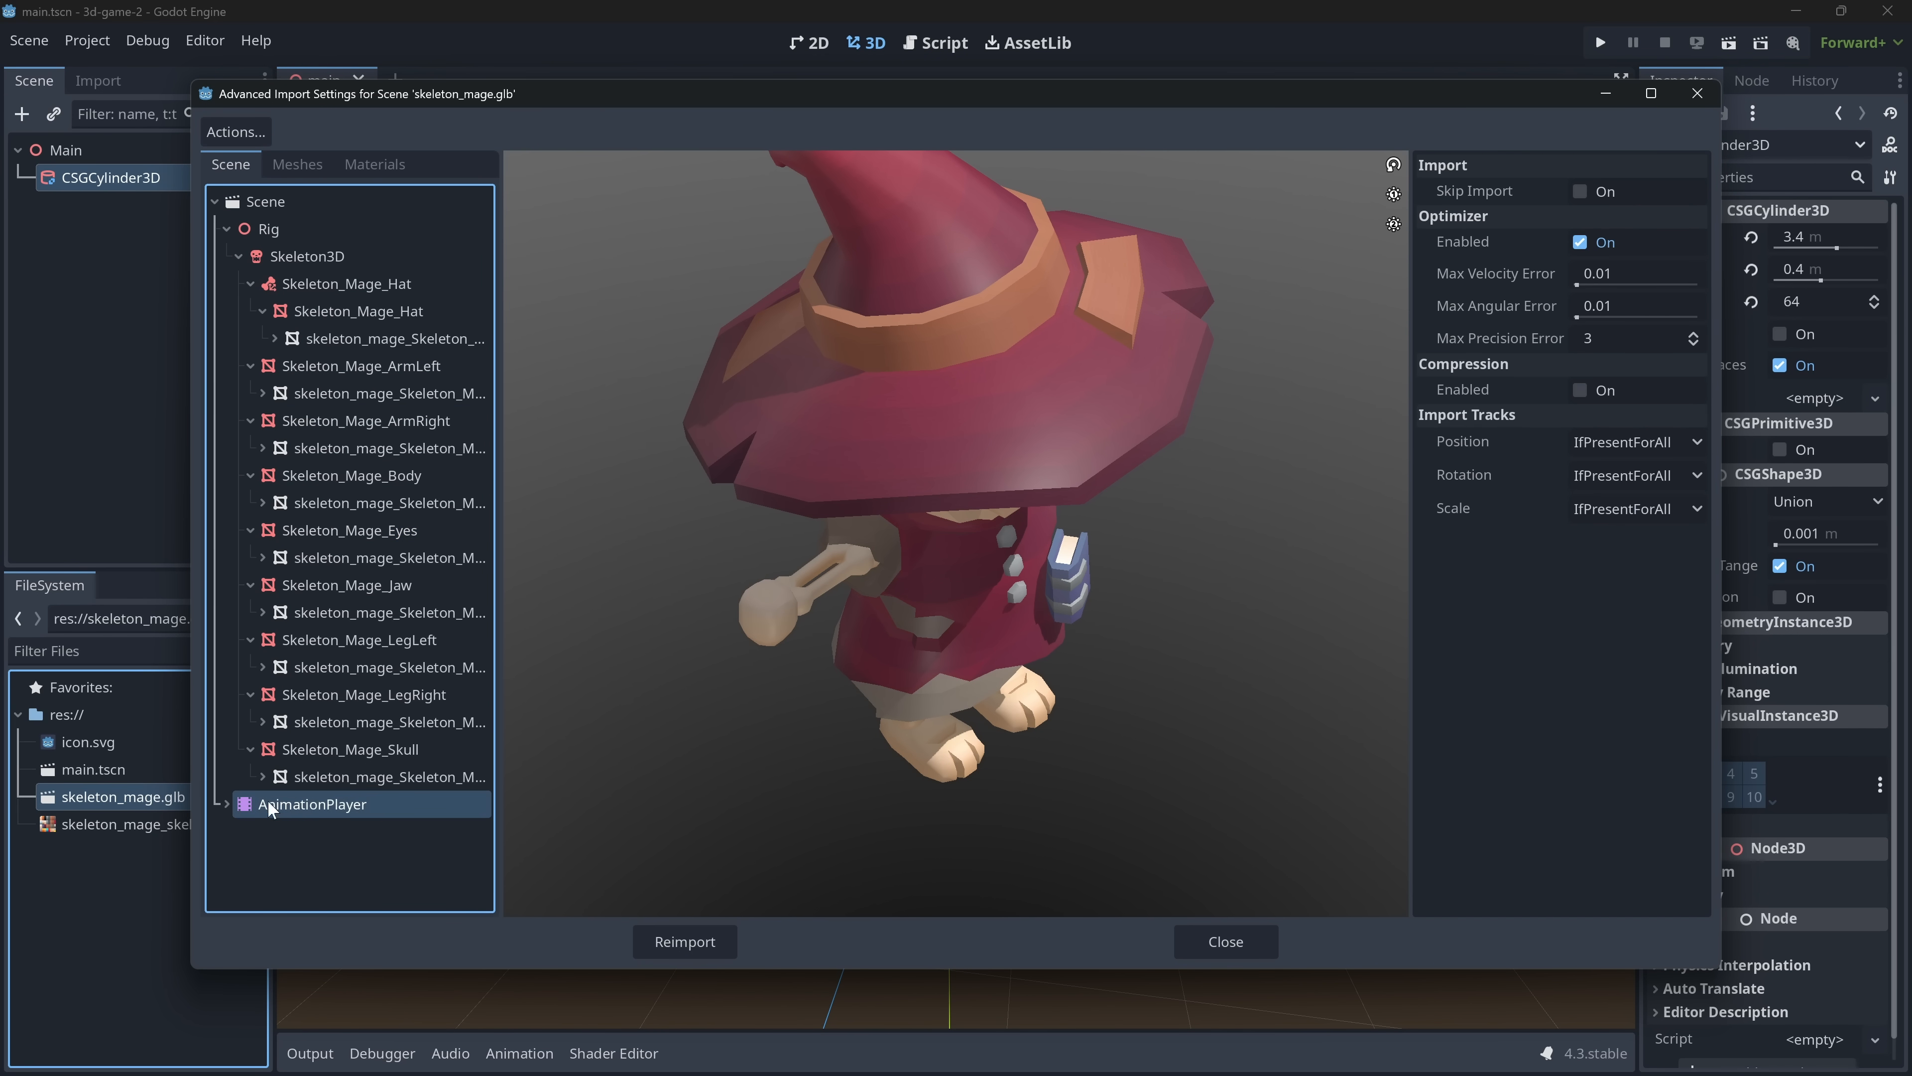
{"action": "left_click", "coordinate": [226, 804]}
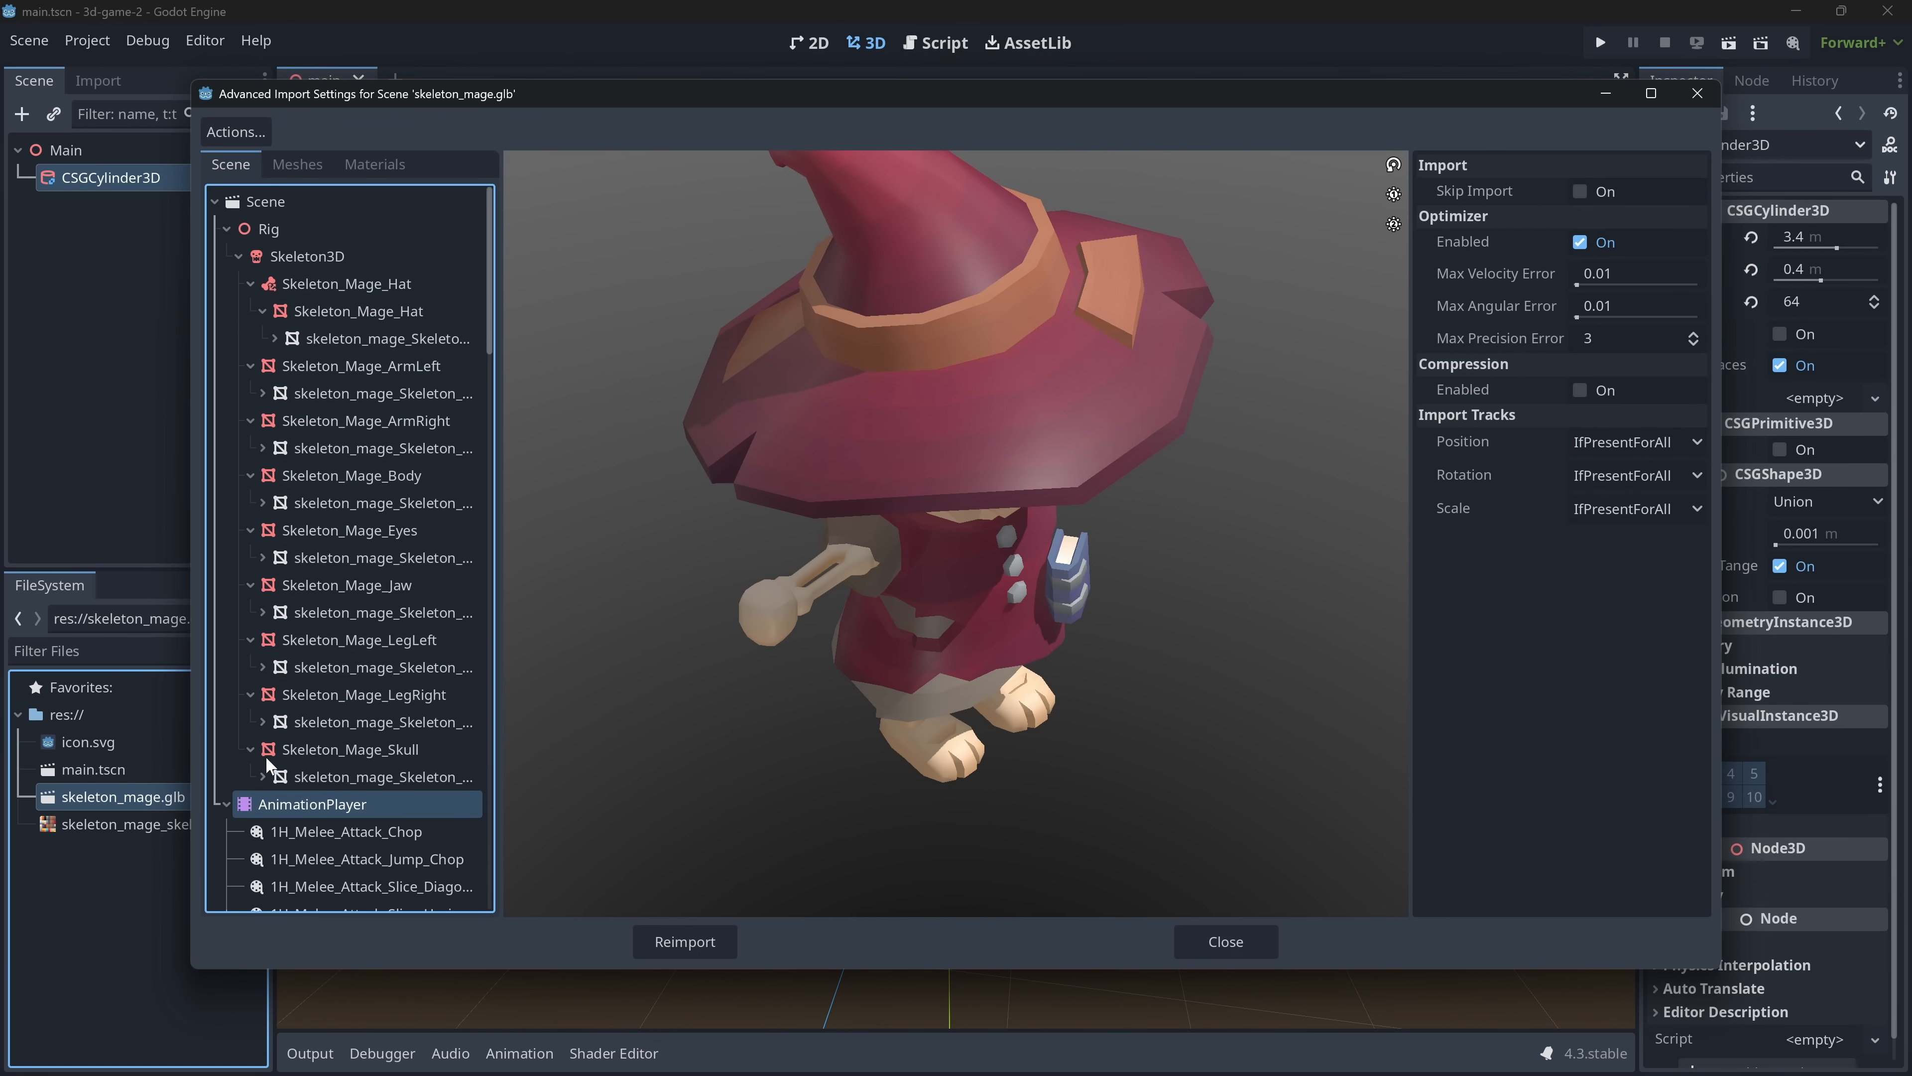
{"action": "scroll", "coordinate": [274, 748], "scroll_direction": "down", "scroll_amount": 8}
{"action": "left_click", "coordinate": [309, 620]}
{"action": "left_click", "coordinate": [316, 758]}
{"action": "scroll", "coordinate": [315, 763], "scroll_direction": "down", "scroll_amount": 2}
{"action": "left_click", "coordinate": [315, 773]}
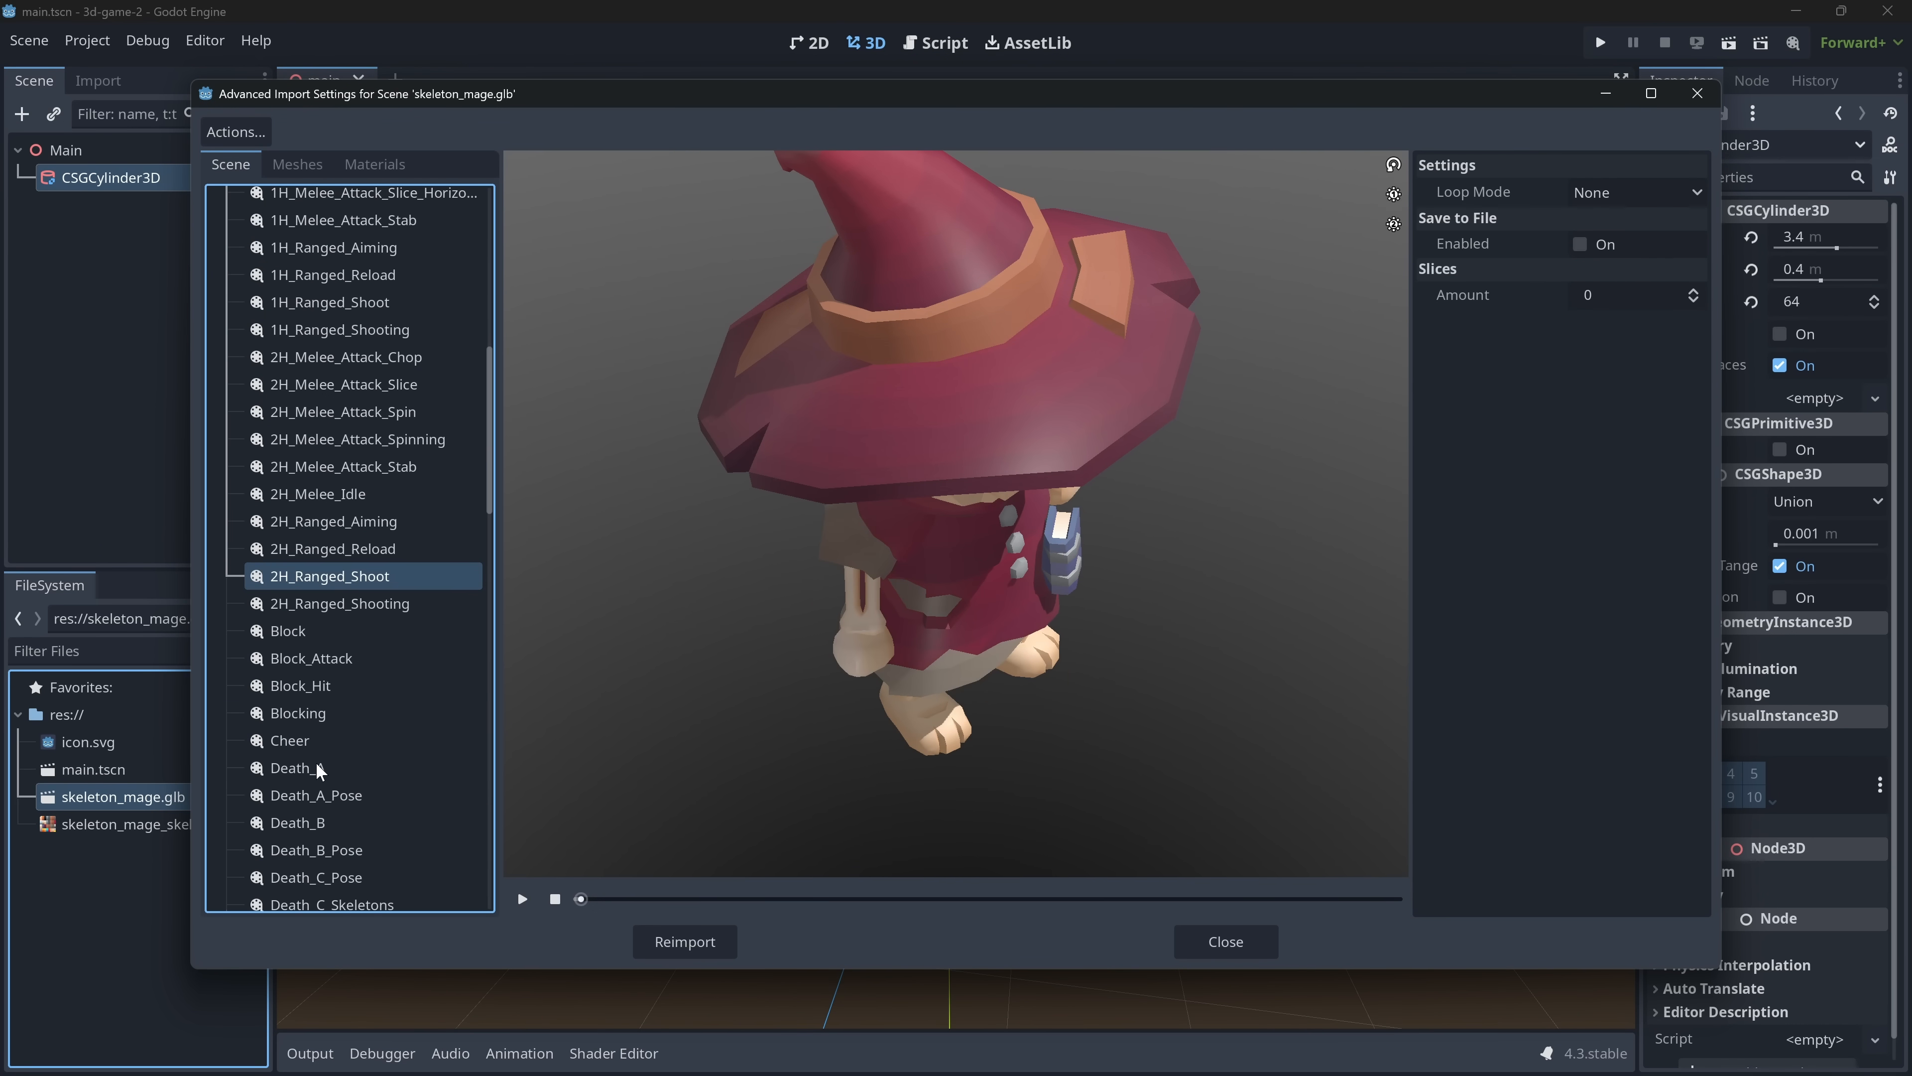
{"action": "left_click", "coordinate": [320, 822]}
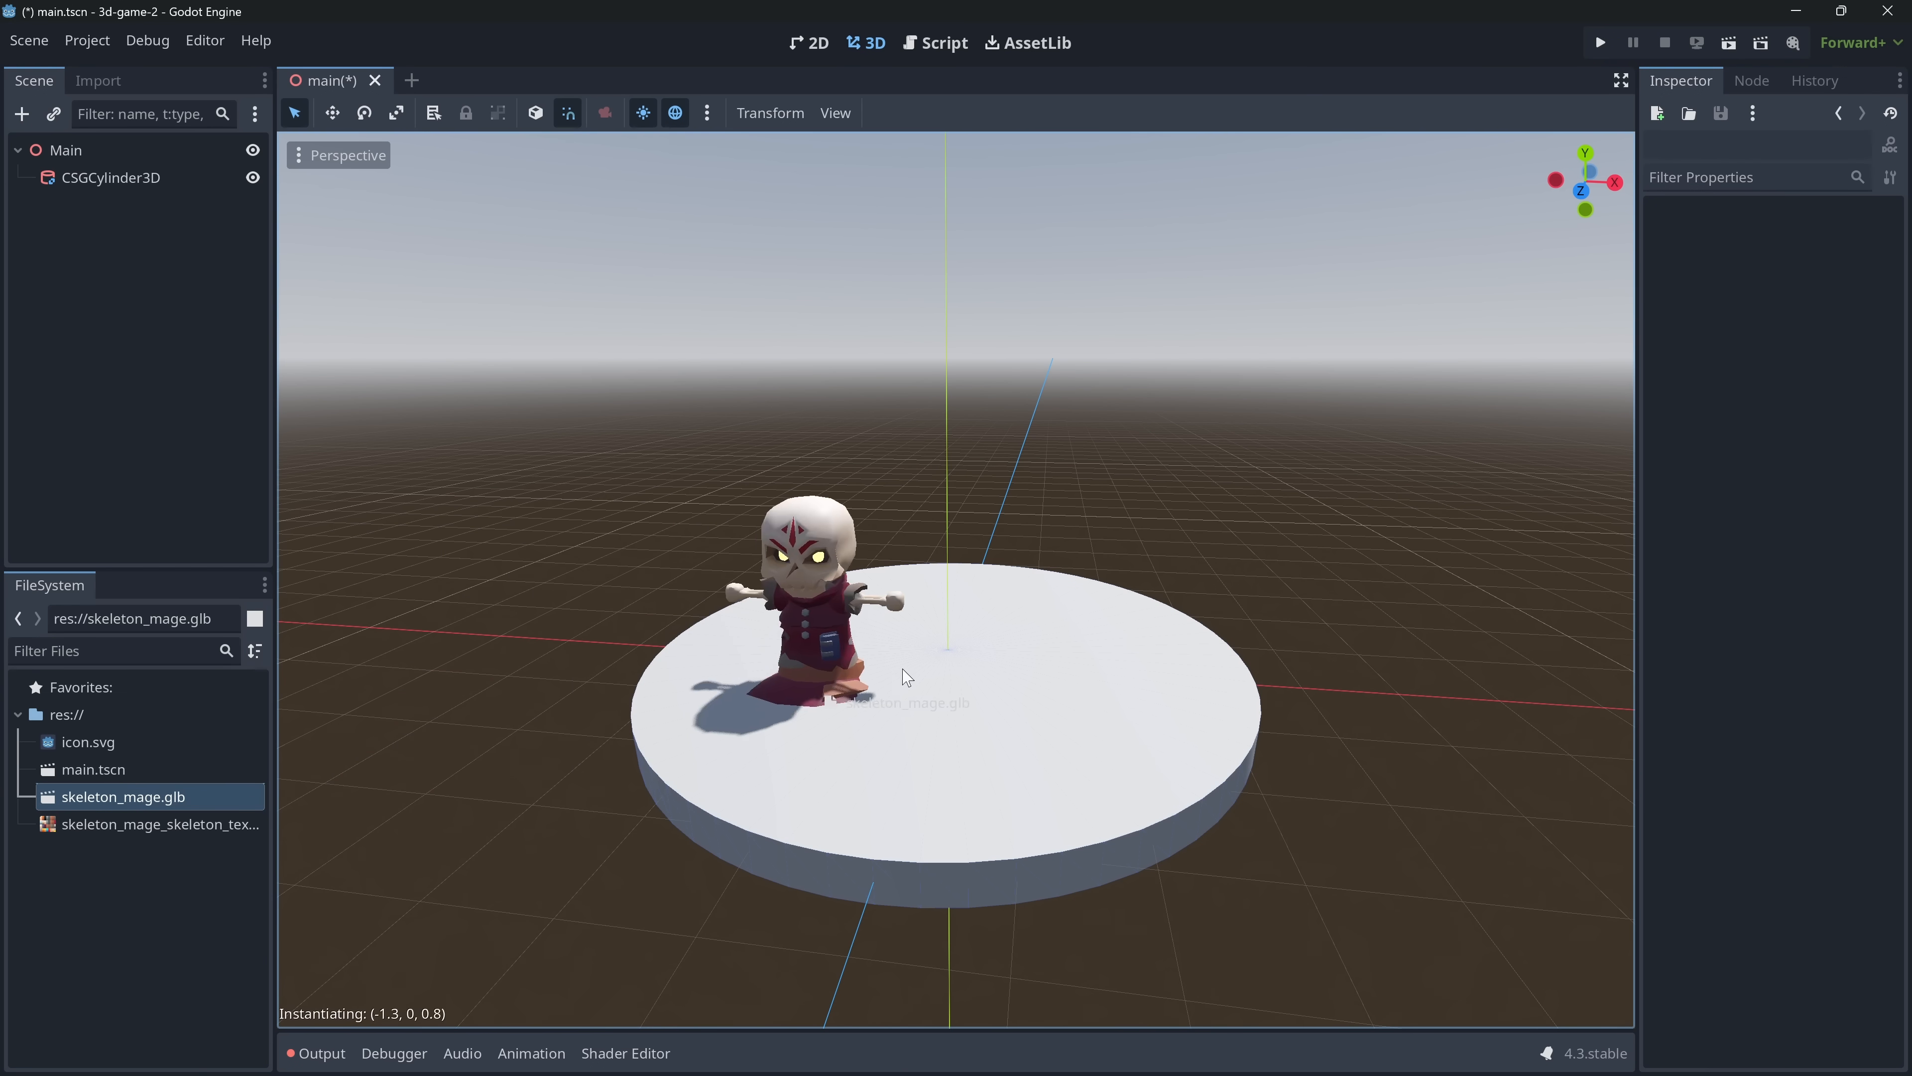
- Place skeleton_mage in the main scene at the middle of the cylinder platform and enable its editable children
{"action": "left_click_drag", "start_coordinate": [842, 682], "coordinate": [951, 687]}
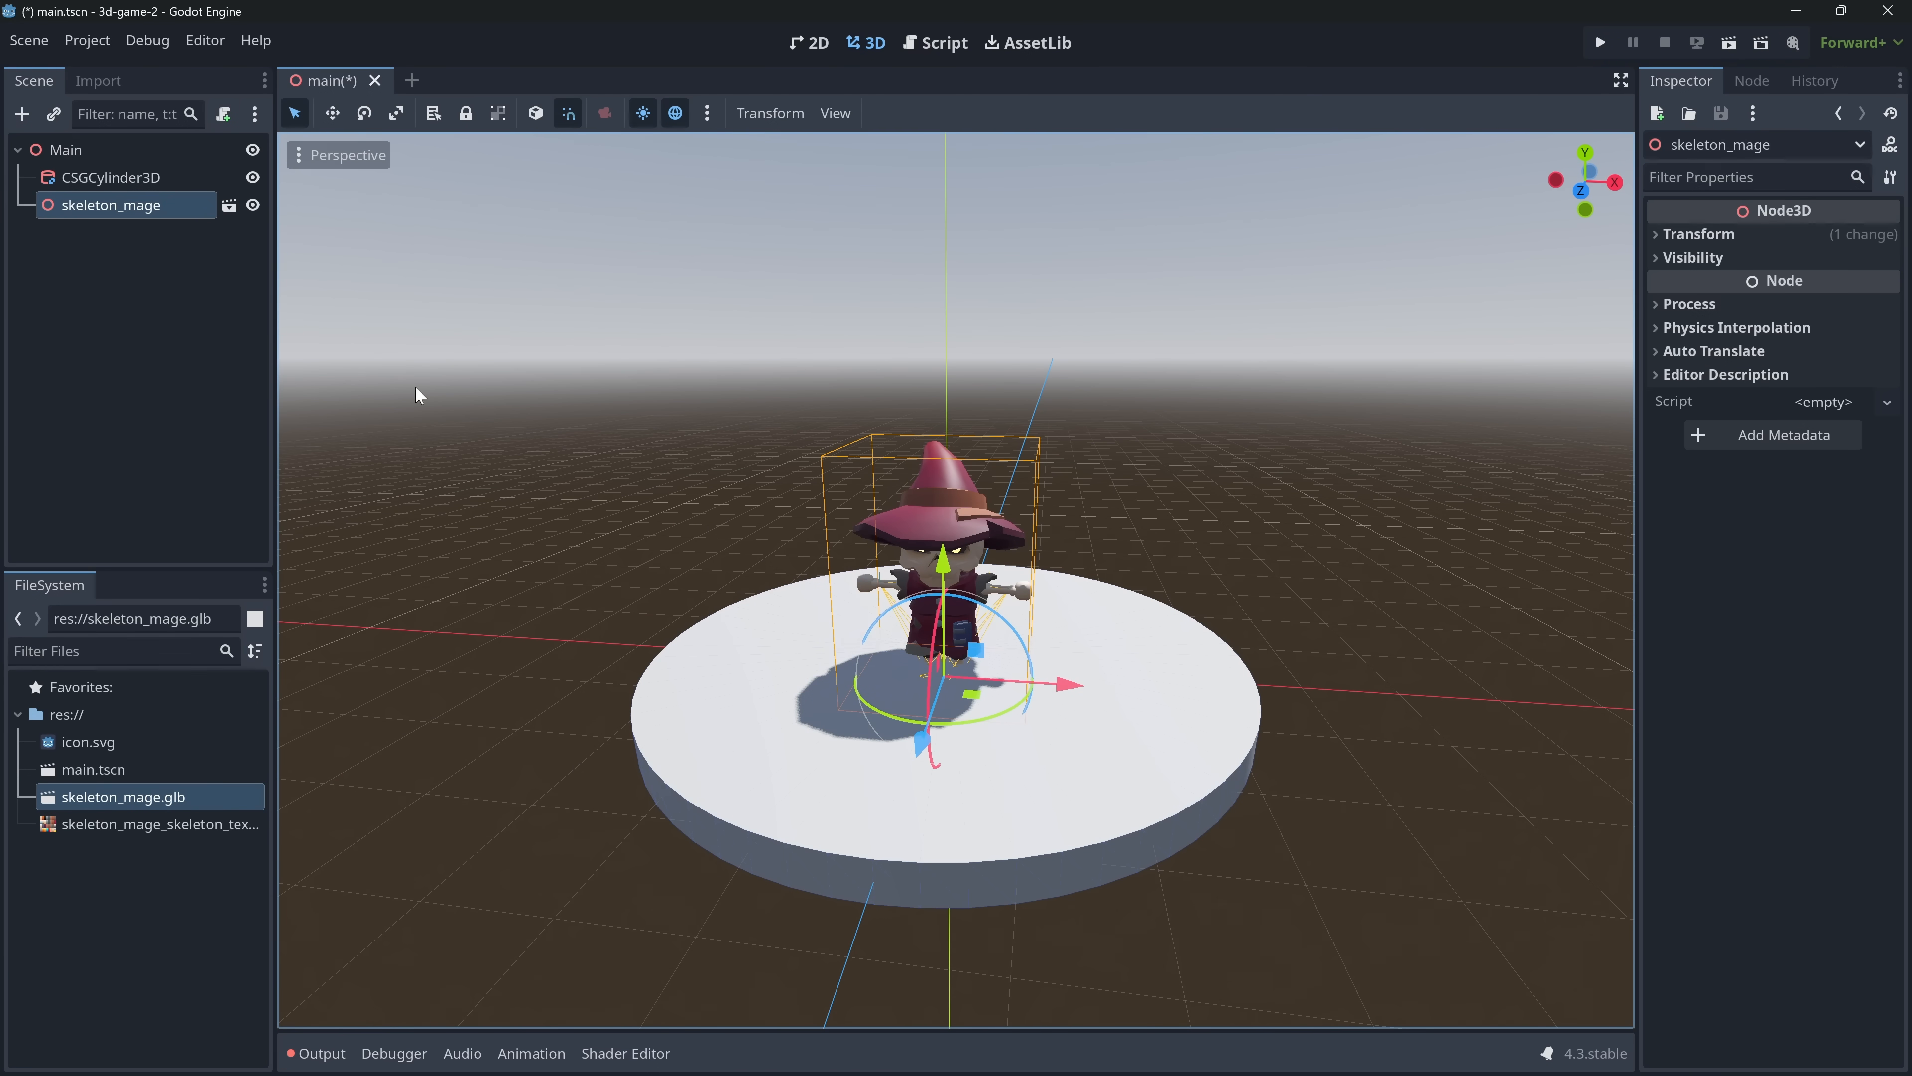
{"action": "right_click", "coordinate": [148, 215]}
{"action": "left_click", "coordinate": [301, 739]}
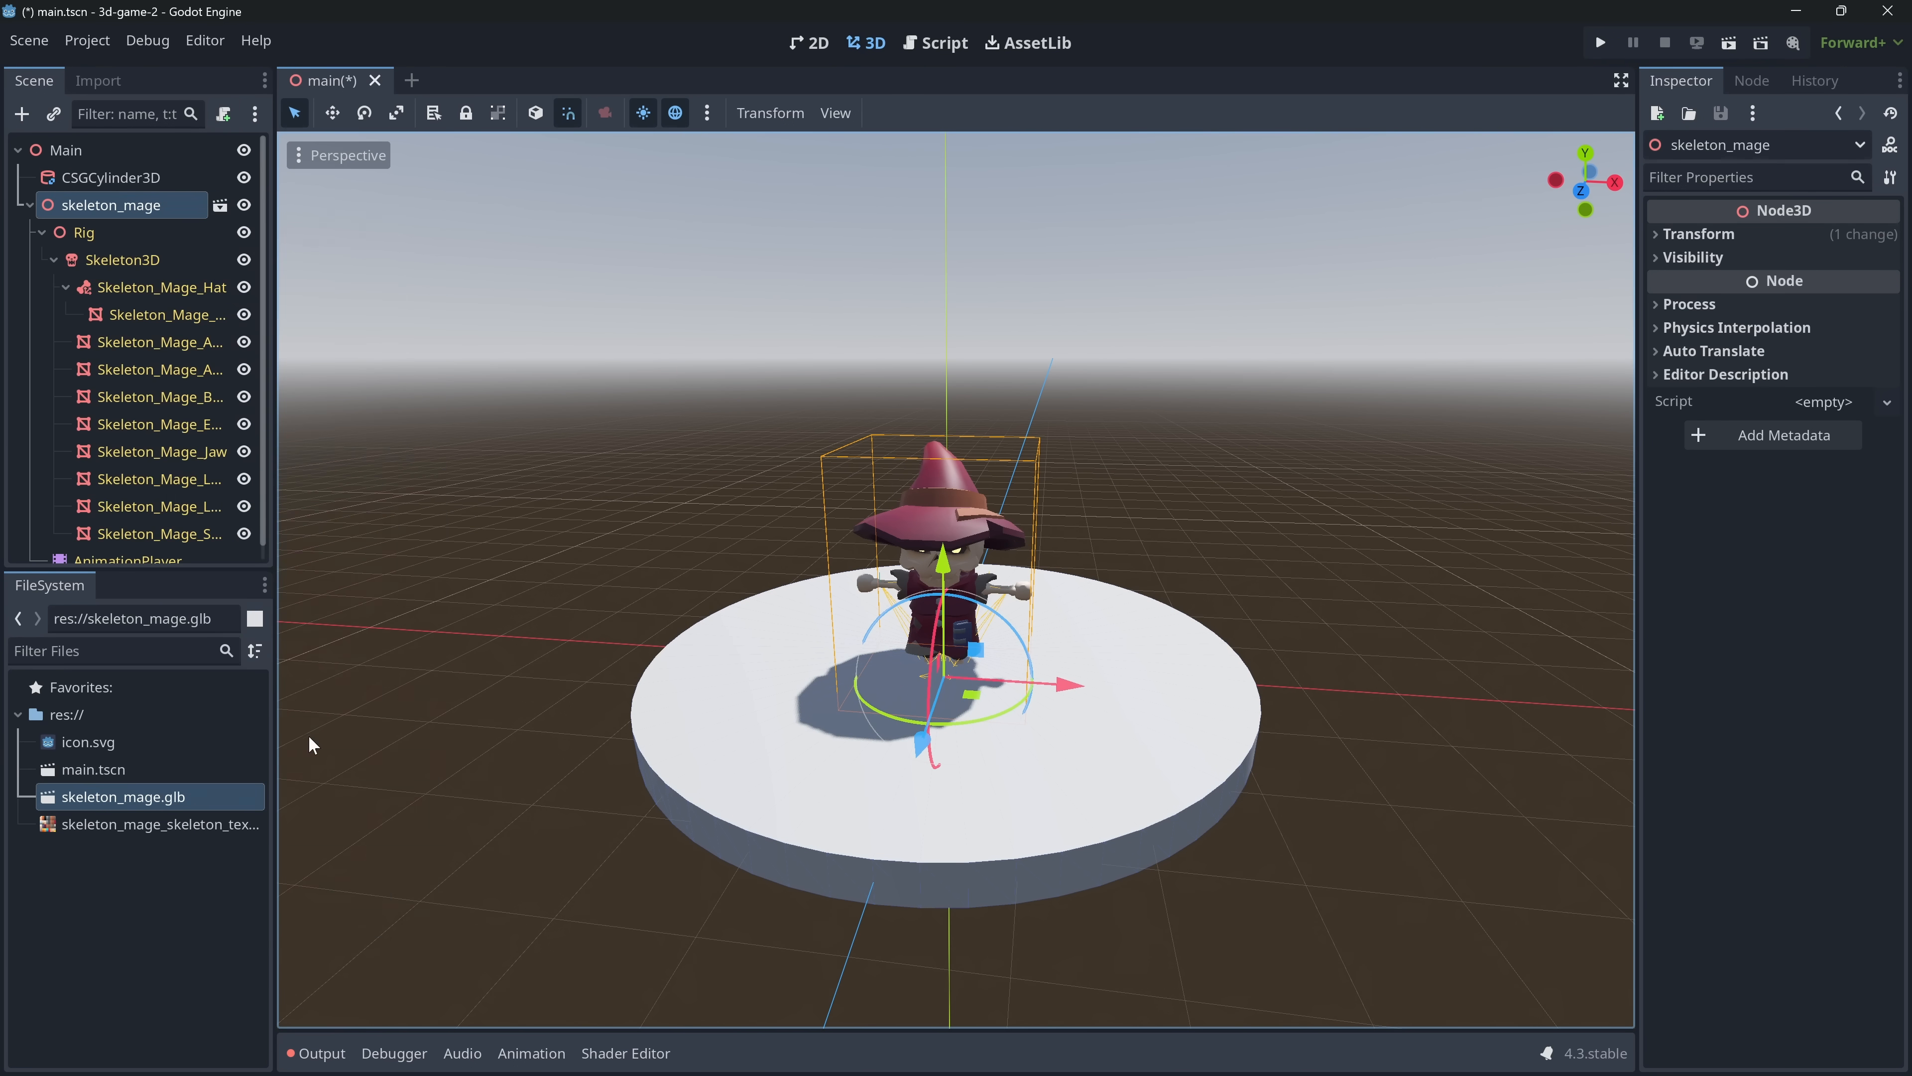
- Examine the skeleton_mage's child nodes and select its AnimationPlayer to inspect the imported animations
{"action": "scroll", "coordinate": [632, 701], "scroll_direction": "down", "scroll_amount": 2}
{"action": "scroll", "coordinate": [633, 701], "scroll_direction": "up", "scroll_amount": 2}
{"action": "scroll", "coordinate": [85, 497], "scroll_direction": "down", "scroll_amount": 1}
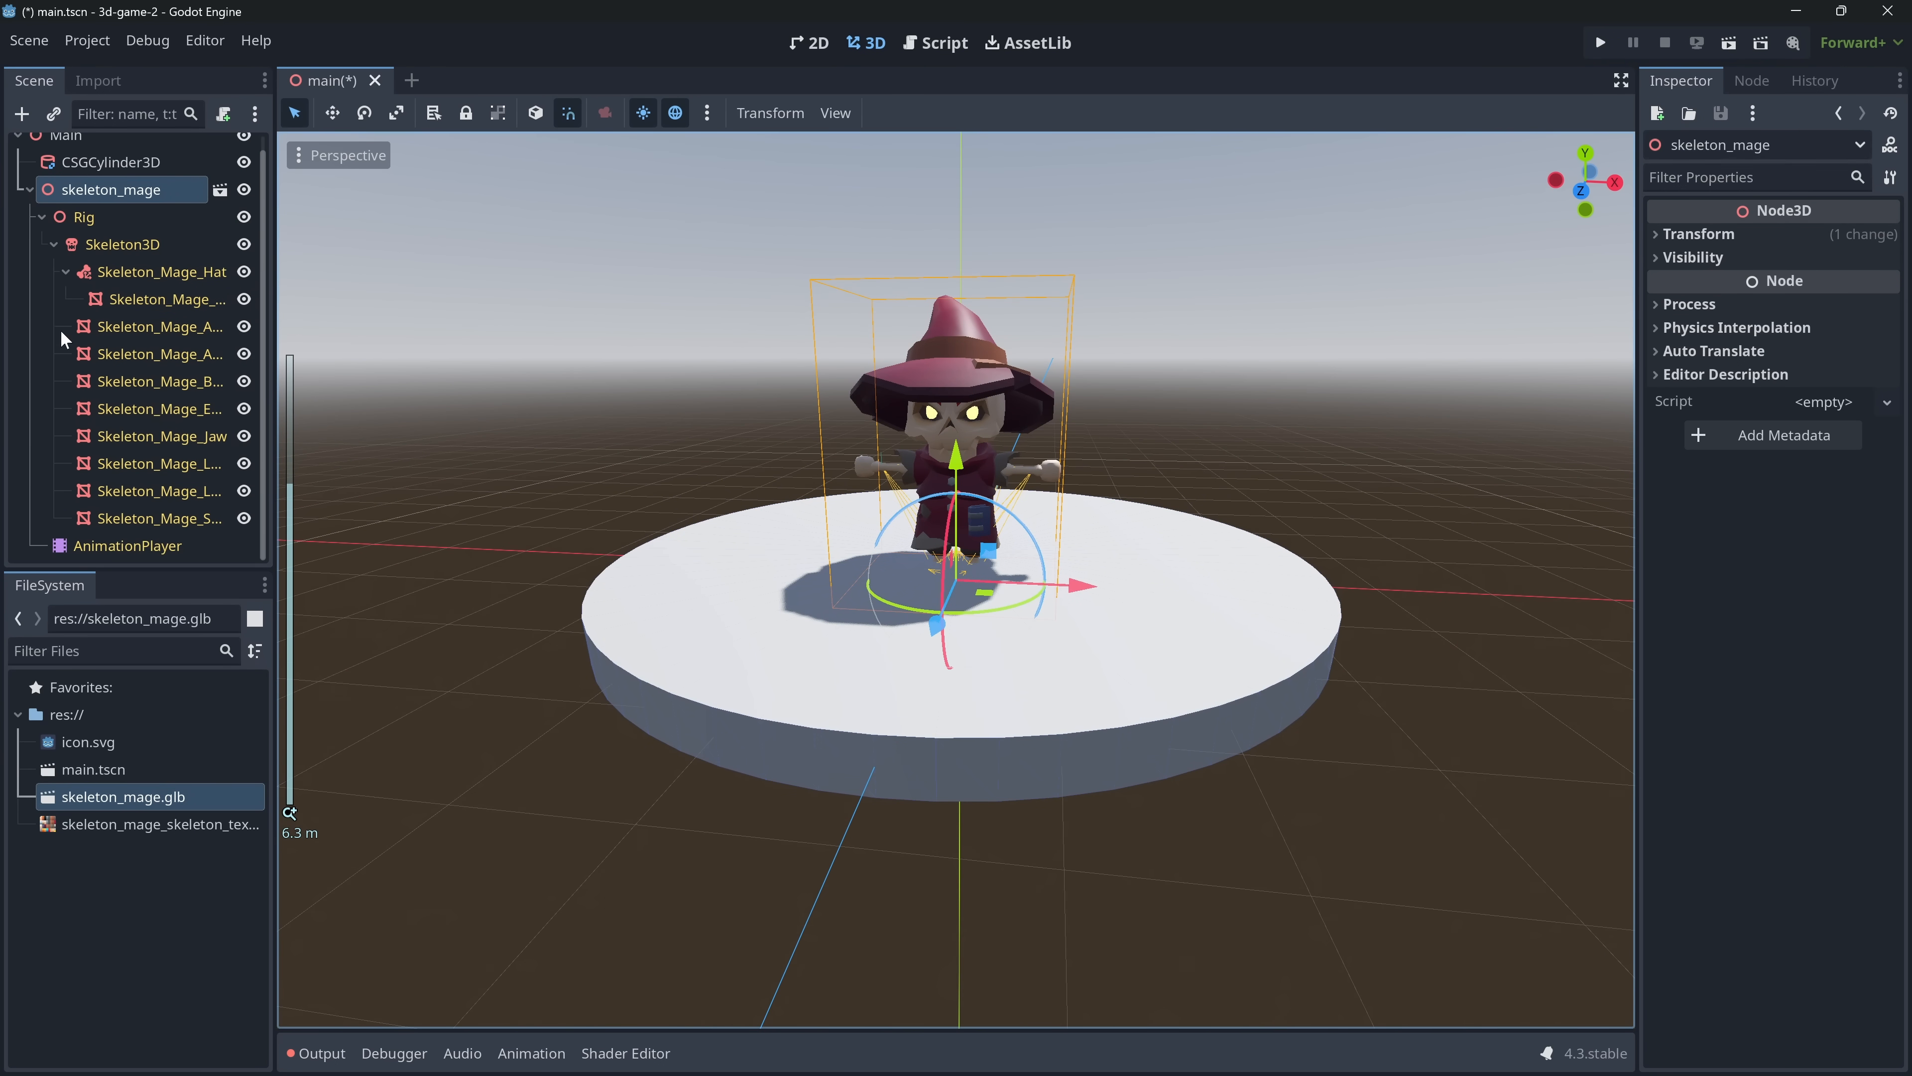
{"action": "left_click", "coordinate": [85, 544]}
{"action": "left_click", "coordinate": [422, 825]}
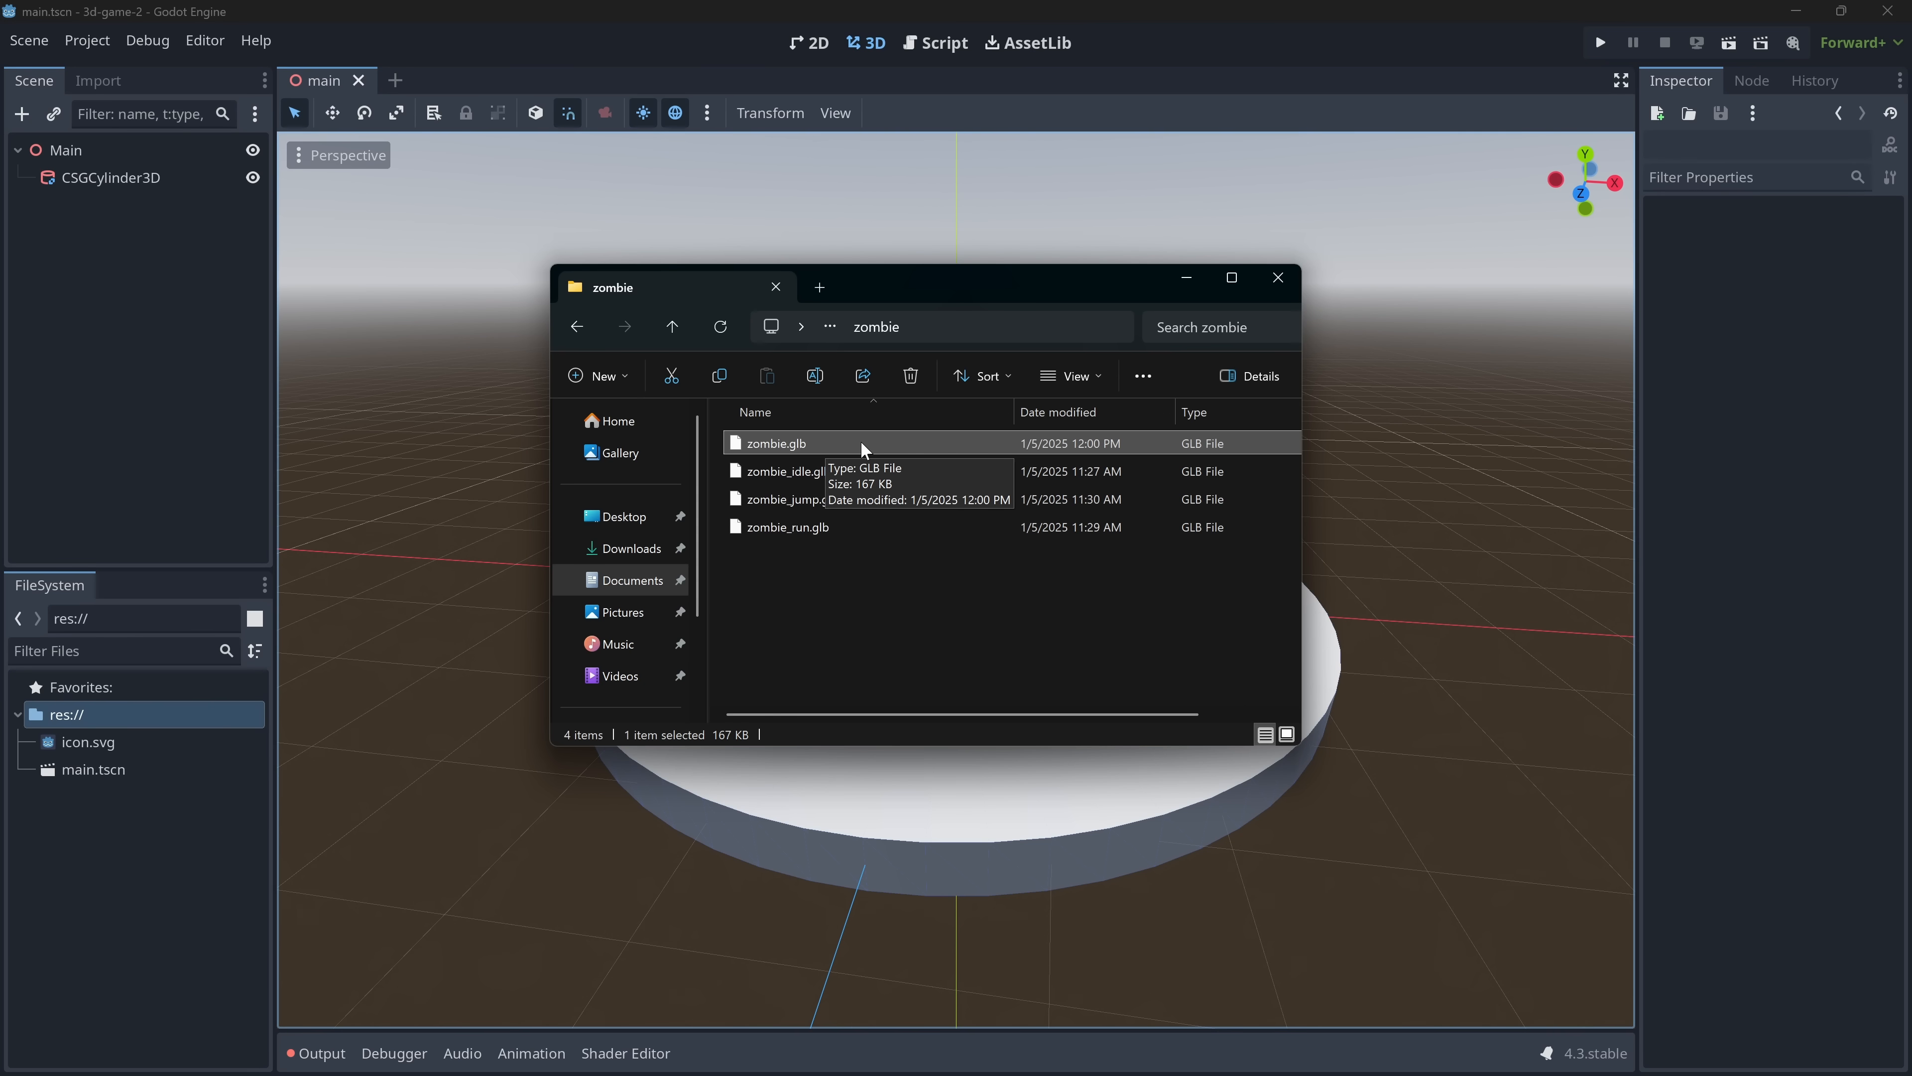
- Import zombie.glb into the project's root folder and open its advanced import settings
{"action": "left_click_drag", "start_coordinate": [214, 686], "coordinate": [171, 718]}
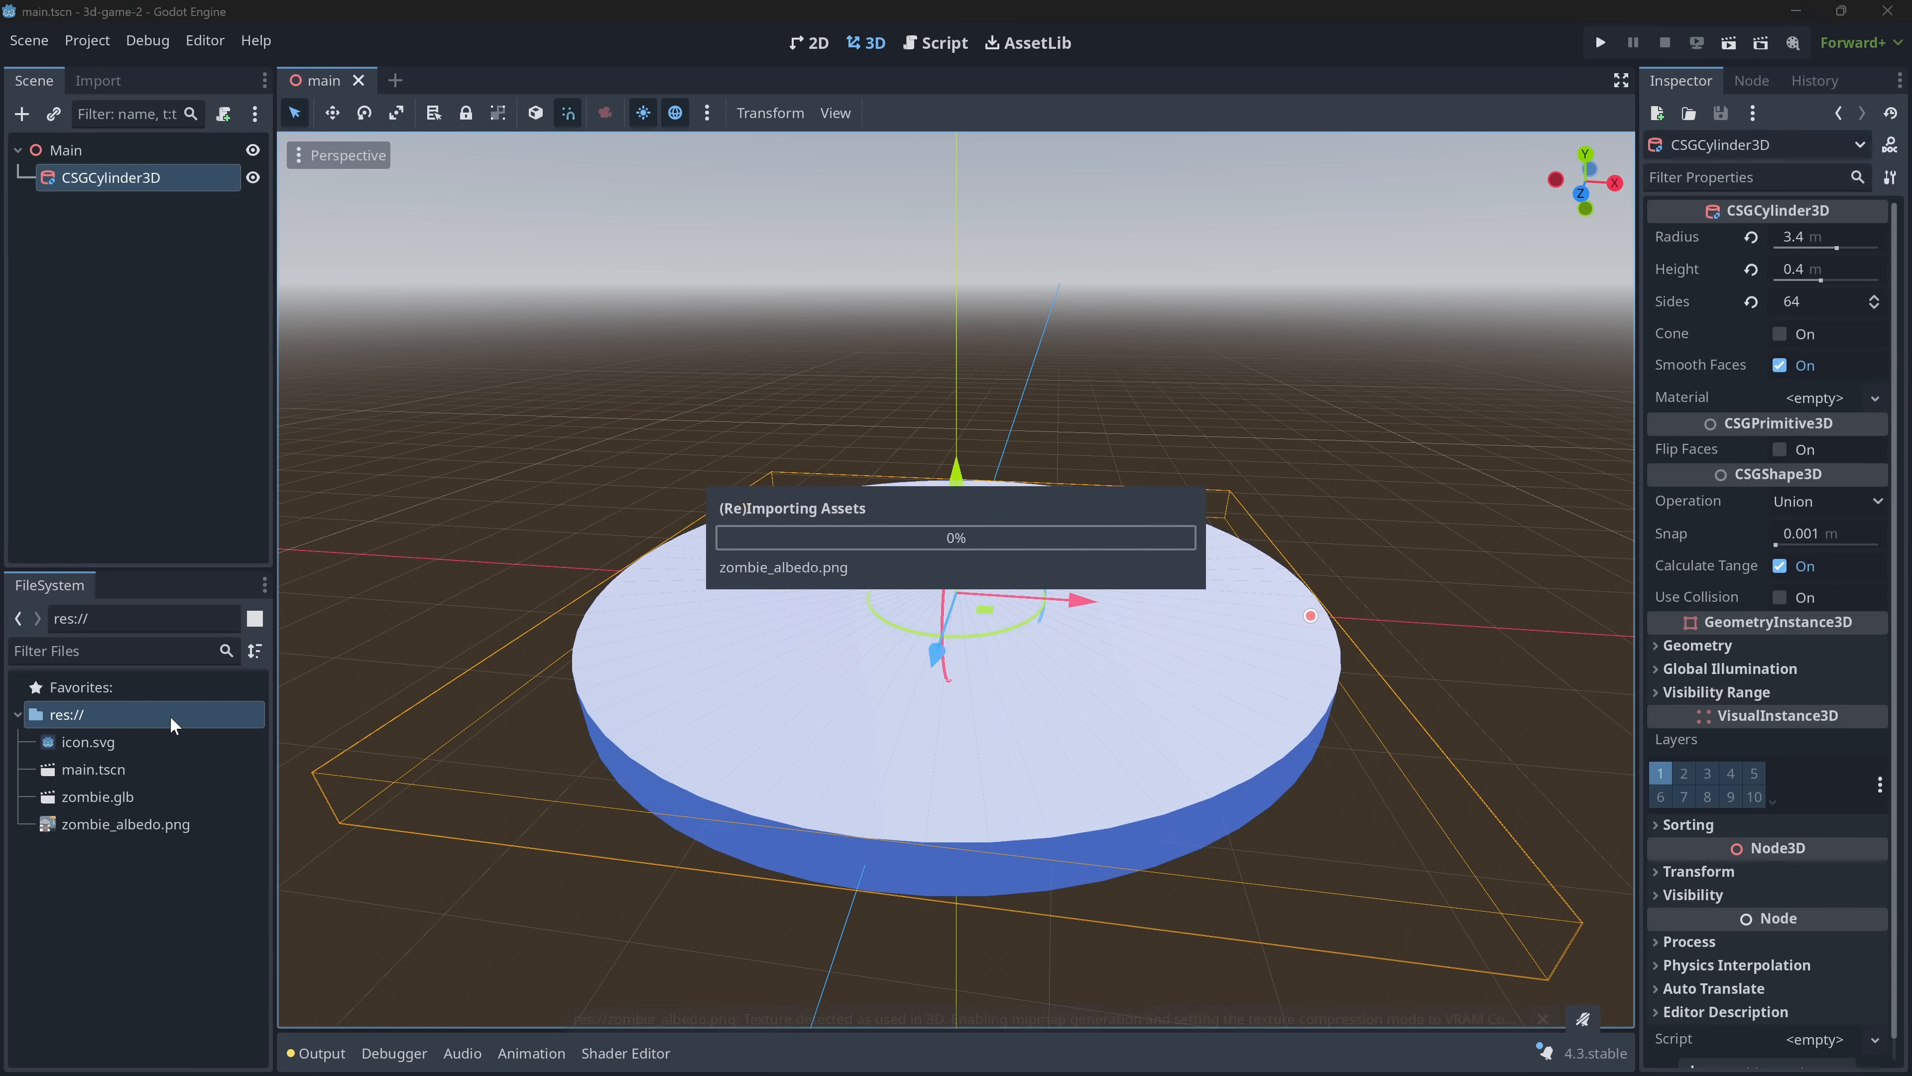
{"action": "double_click", "coordinate": [47, 800]}
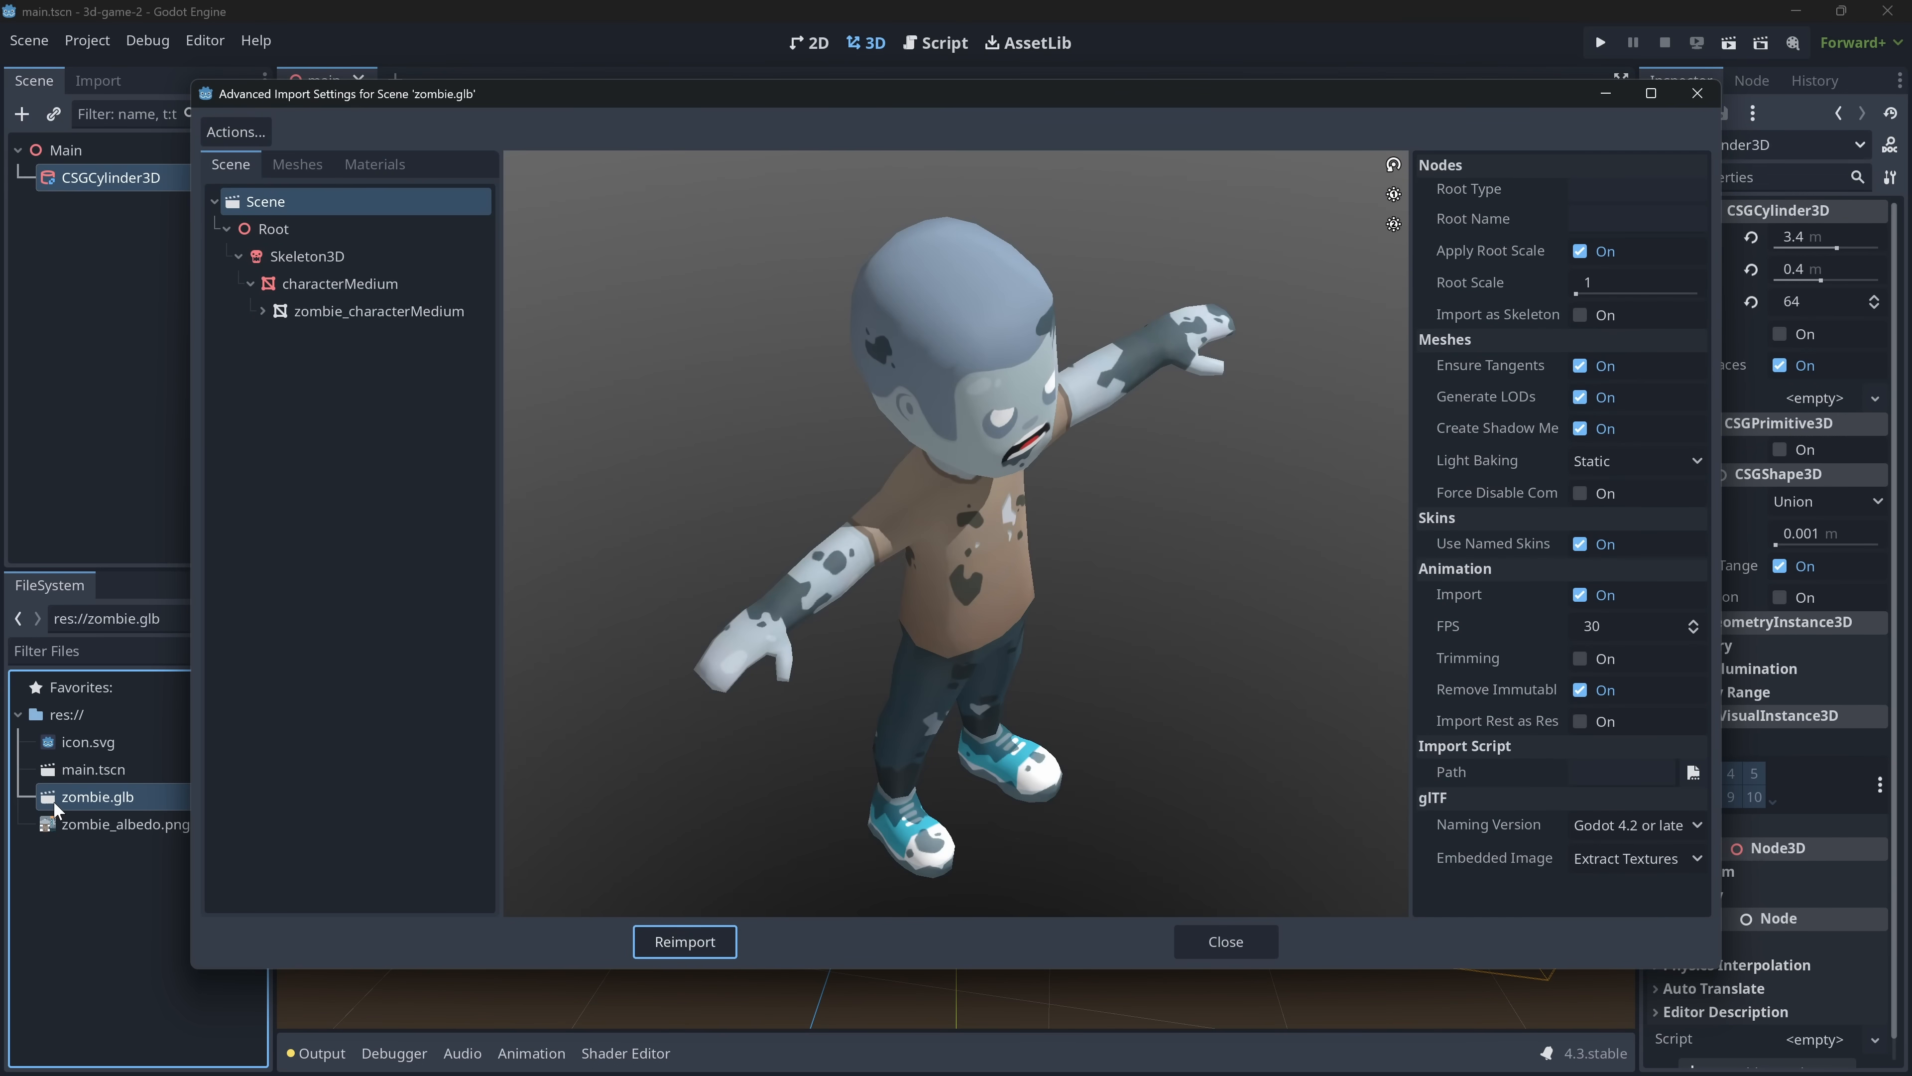
- Inspect the Skeleton3D and characterMedium nodes in the zombie's import settings, and place zombie.glb at the middle of the cylinder platform
{"action": "left_click", "coordinate": [329, 253]}
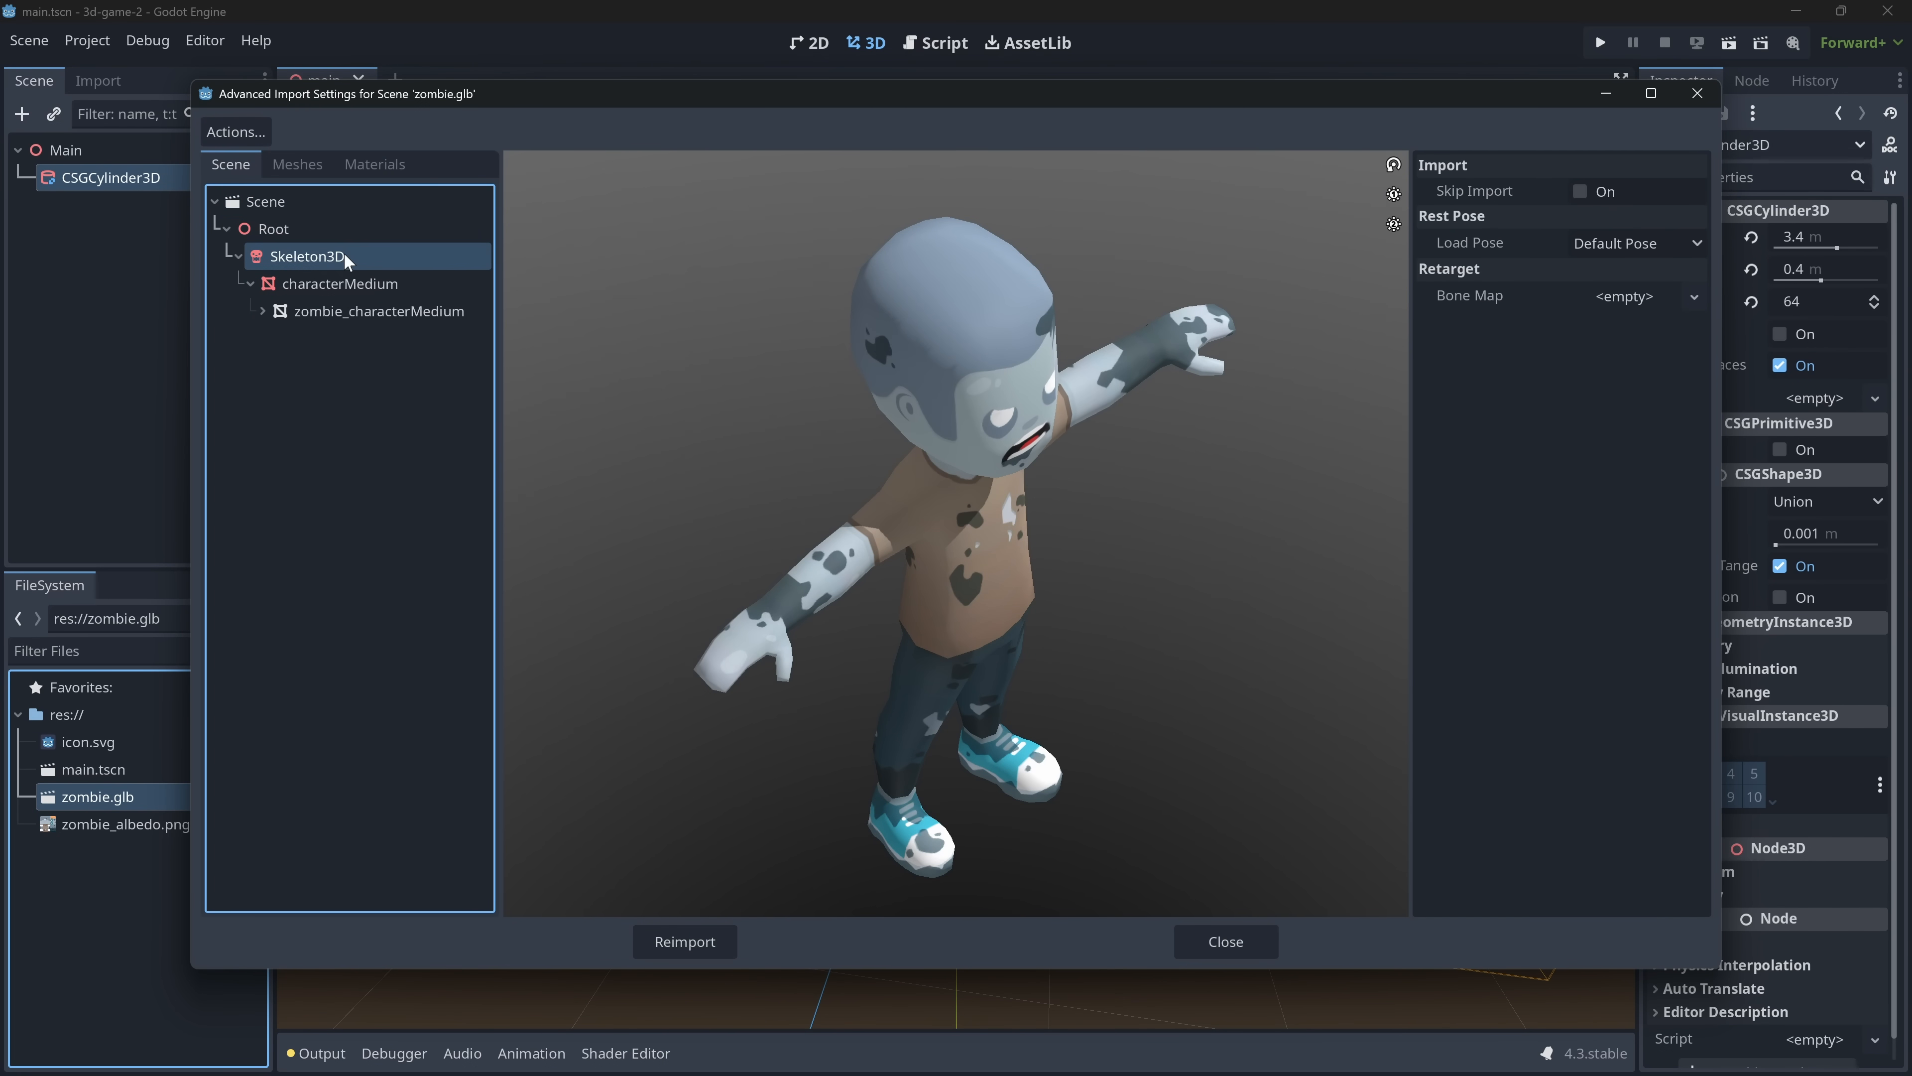
{"action": "left_click", "coordinate": [349, 285]}
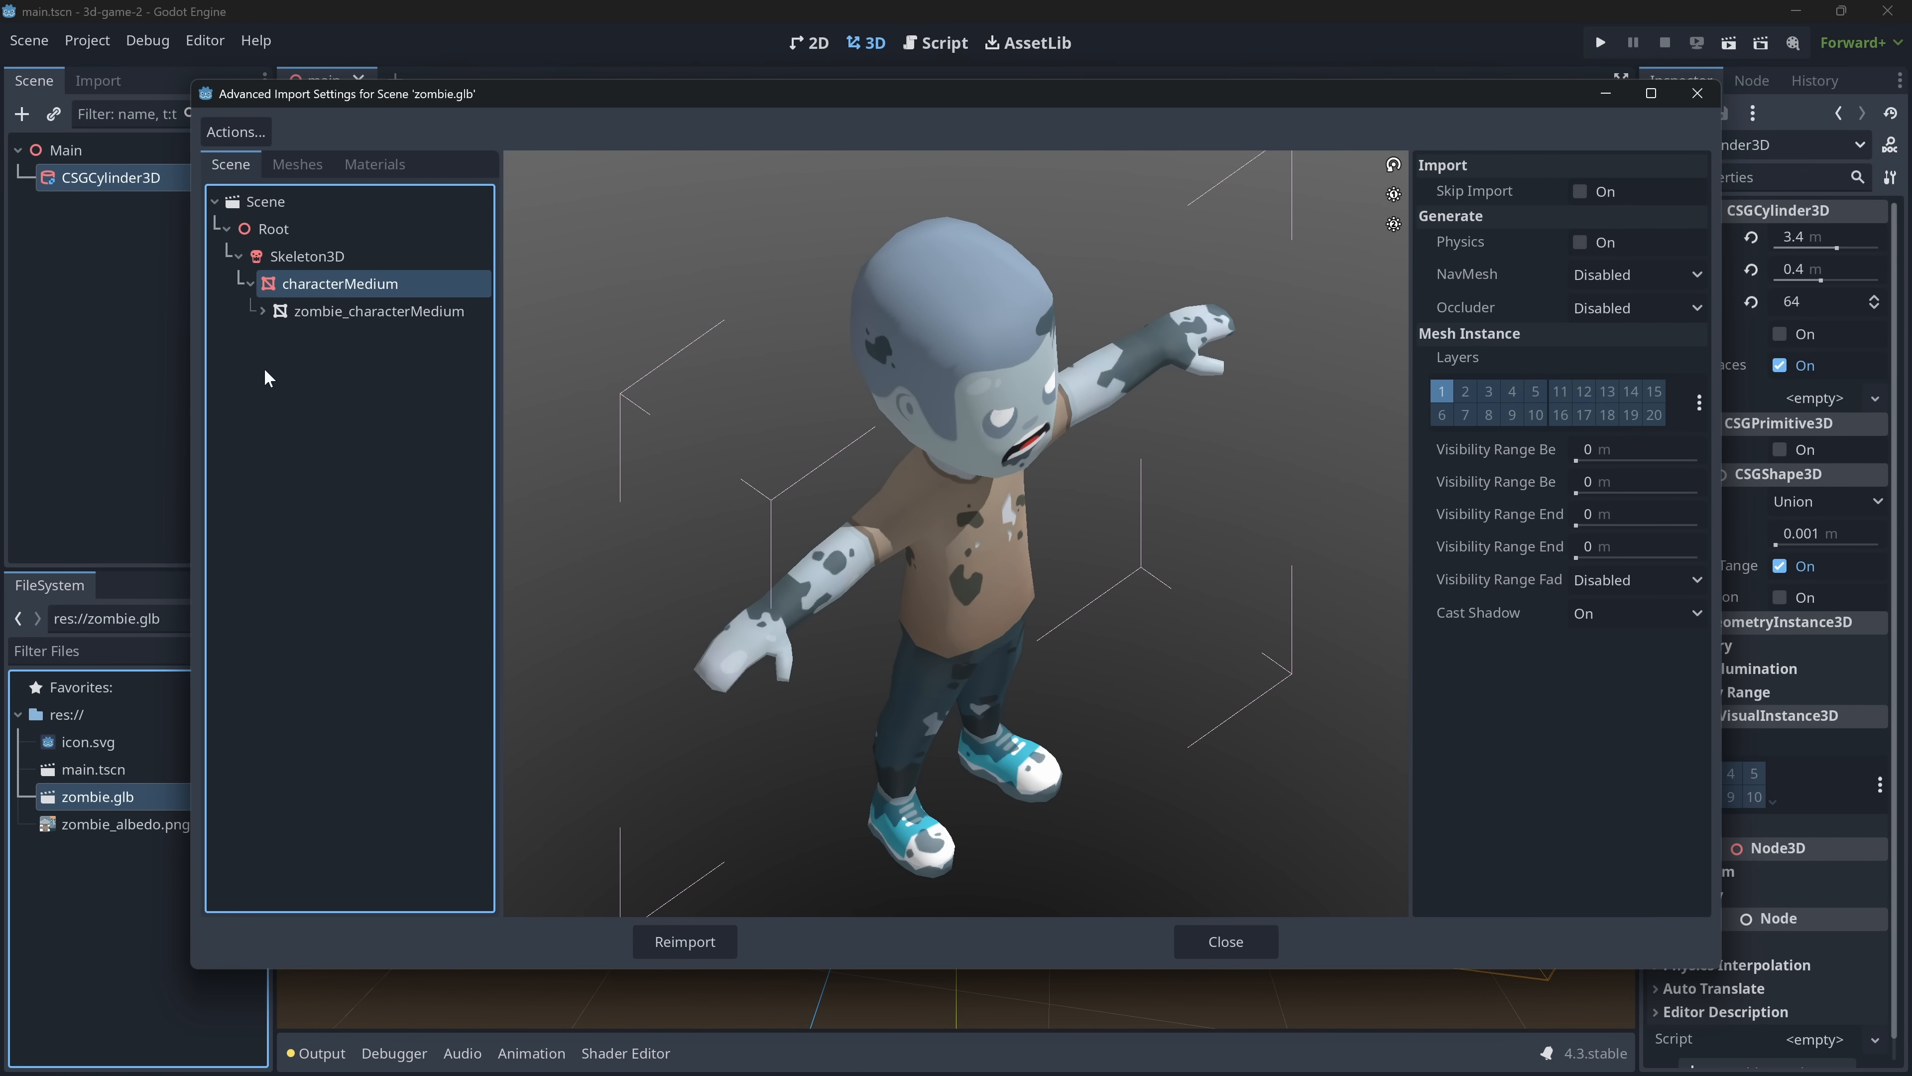
{"action": "left_click_drag", "start_coordinate": [98, 797], "coordinate": [960, 621]}
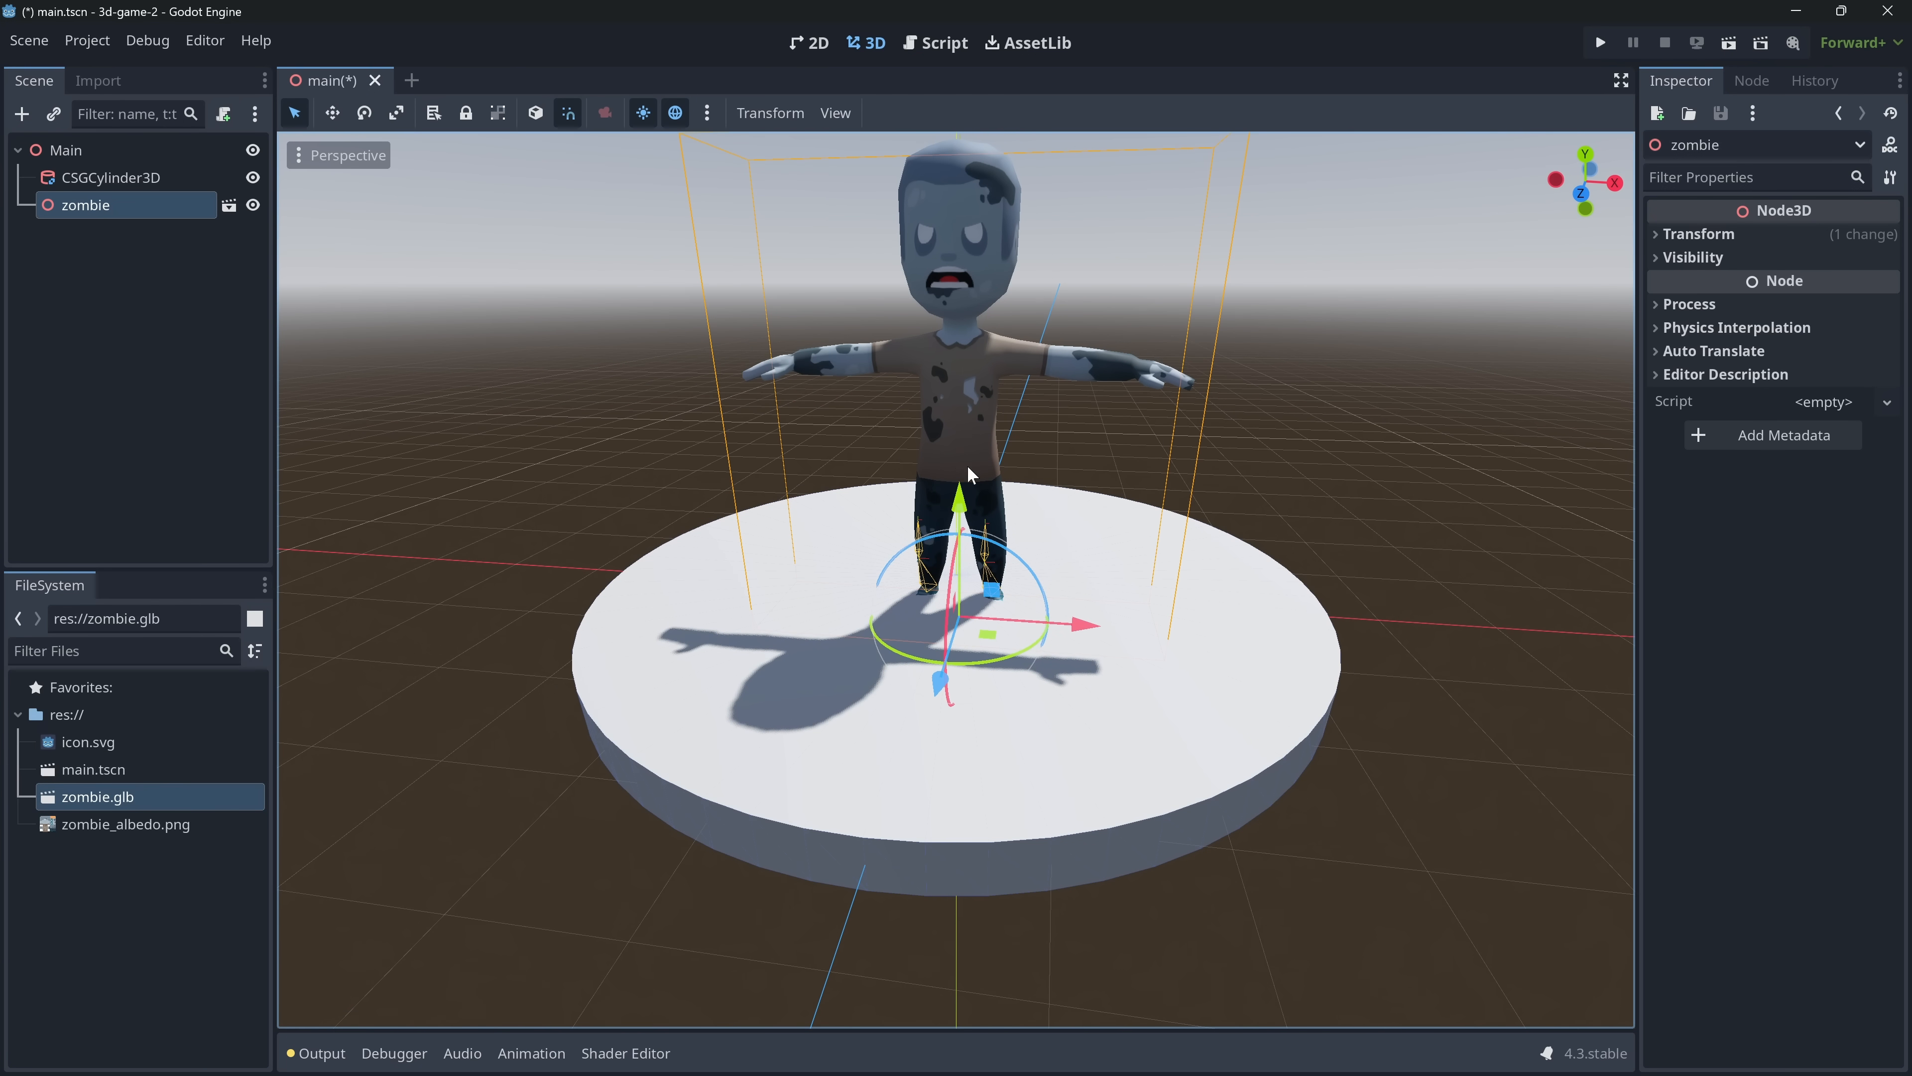
{"action": "left_click_drag", "start_coordinate": [956, 483], "coordinate": [953, 460]}
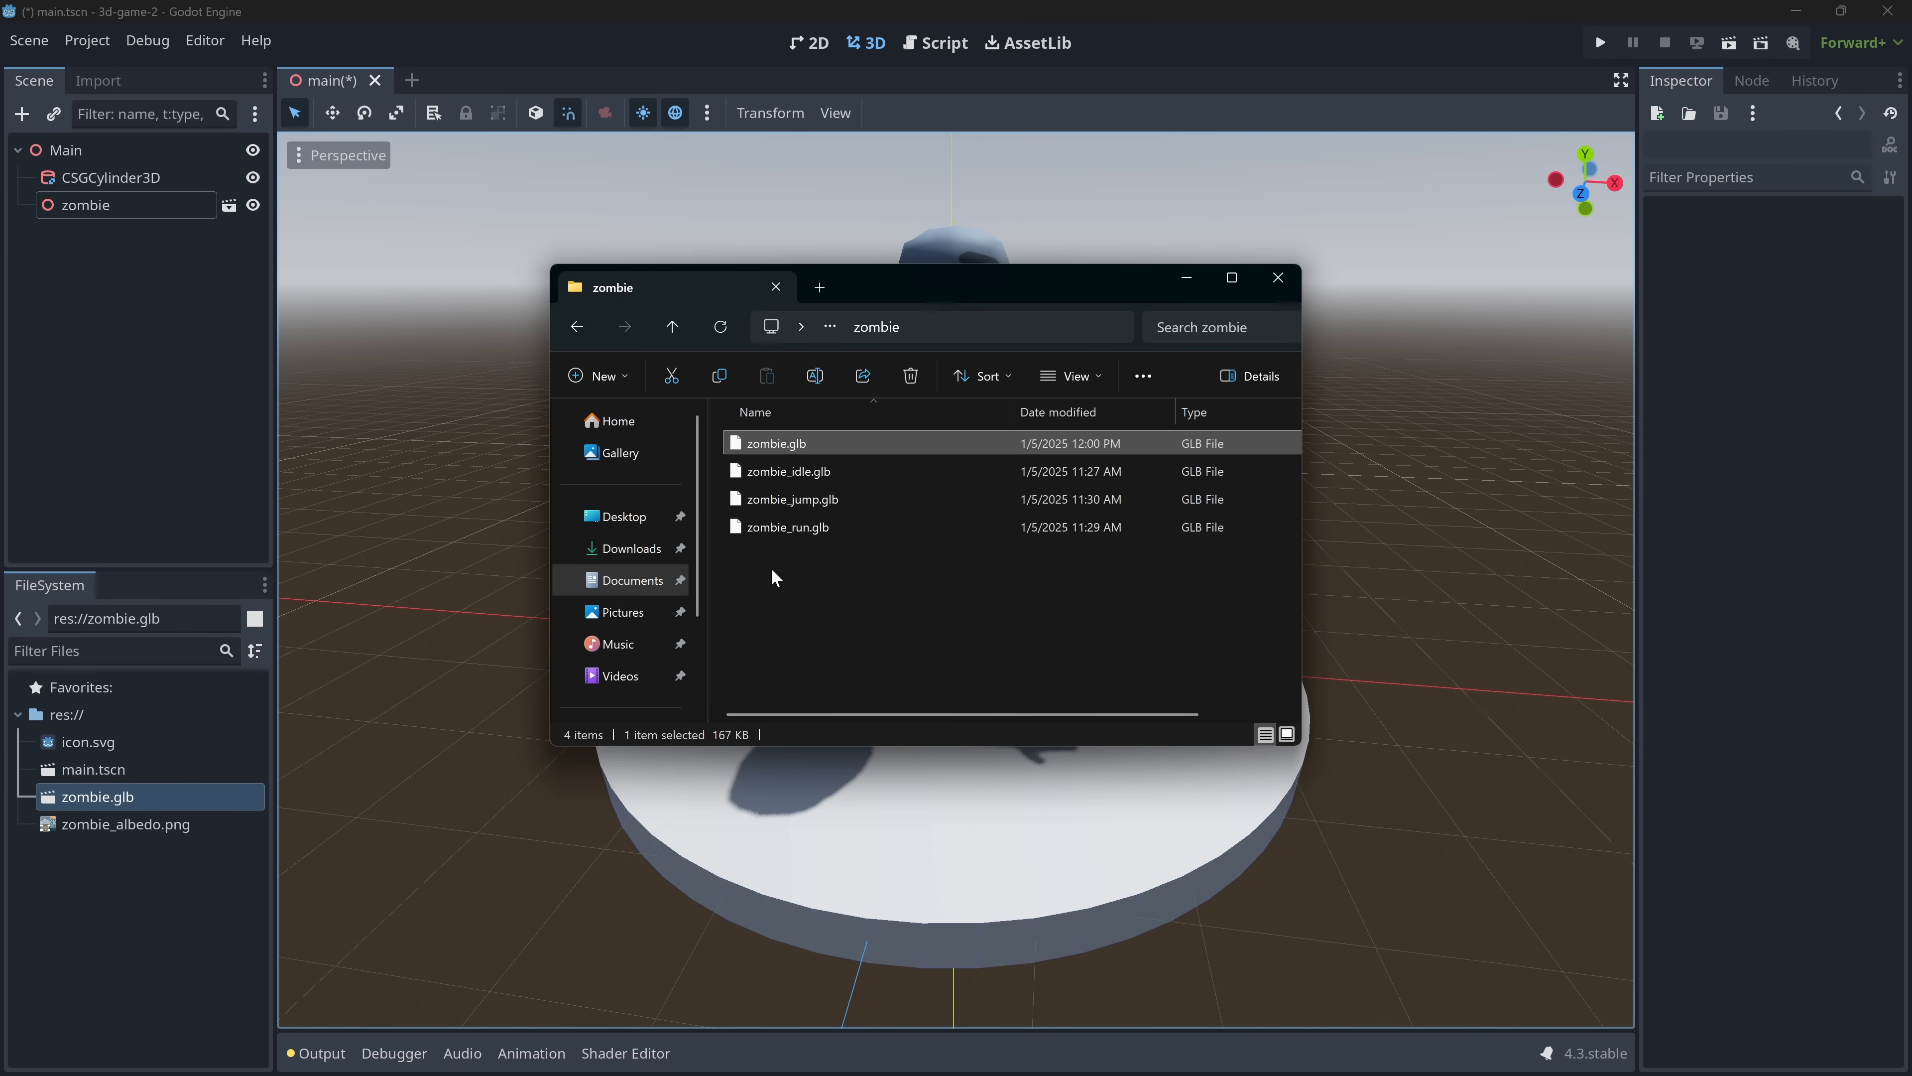
- Import zombie_idle.glb from the zombie folder into the project root and inspect its advanced import settings
{"action": "left_click_drag", "start_coordinate": [754, 573], "coordinate": [852, 473]}
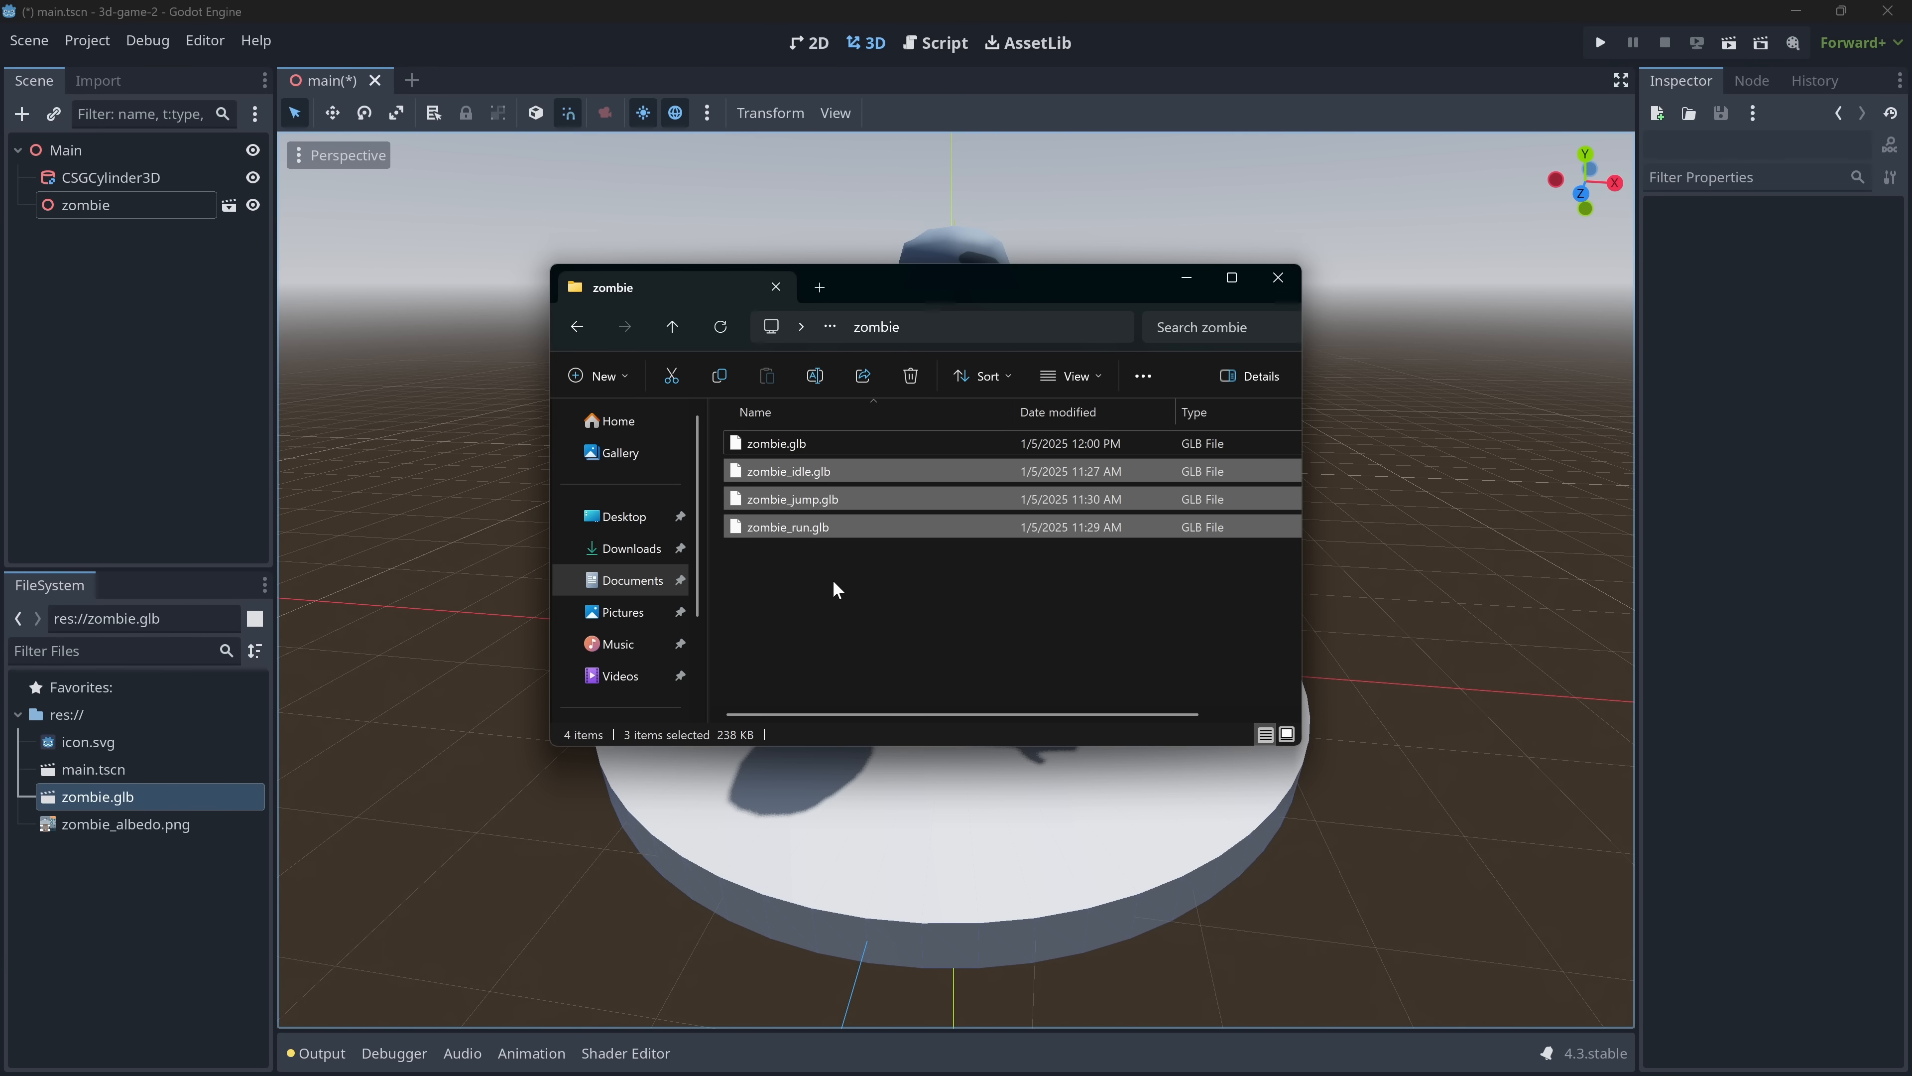
{"action": "left_click", "coordinate": [822, 568]}
{"action": "left_click", "coordinate": [752, 470]}
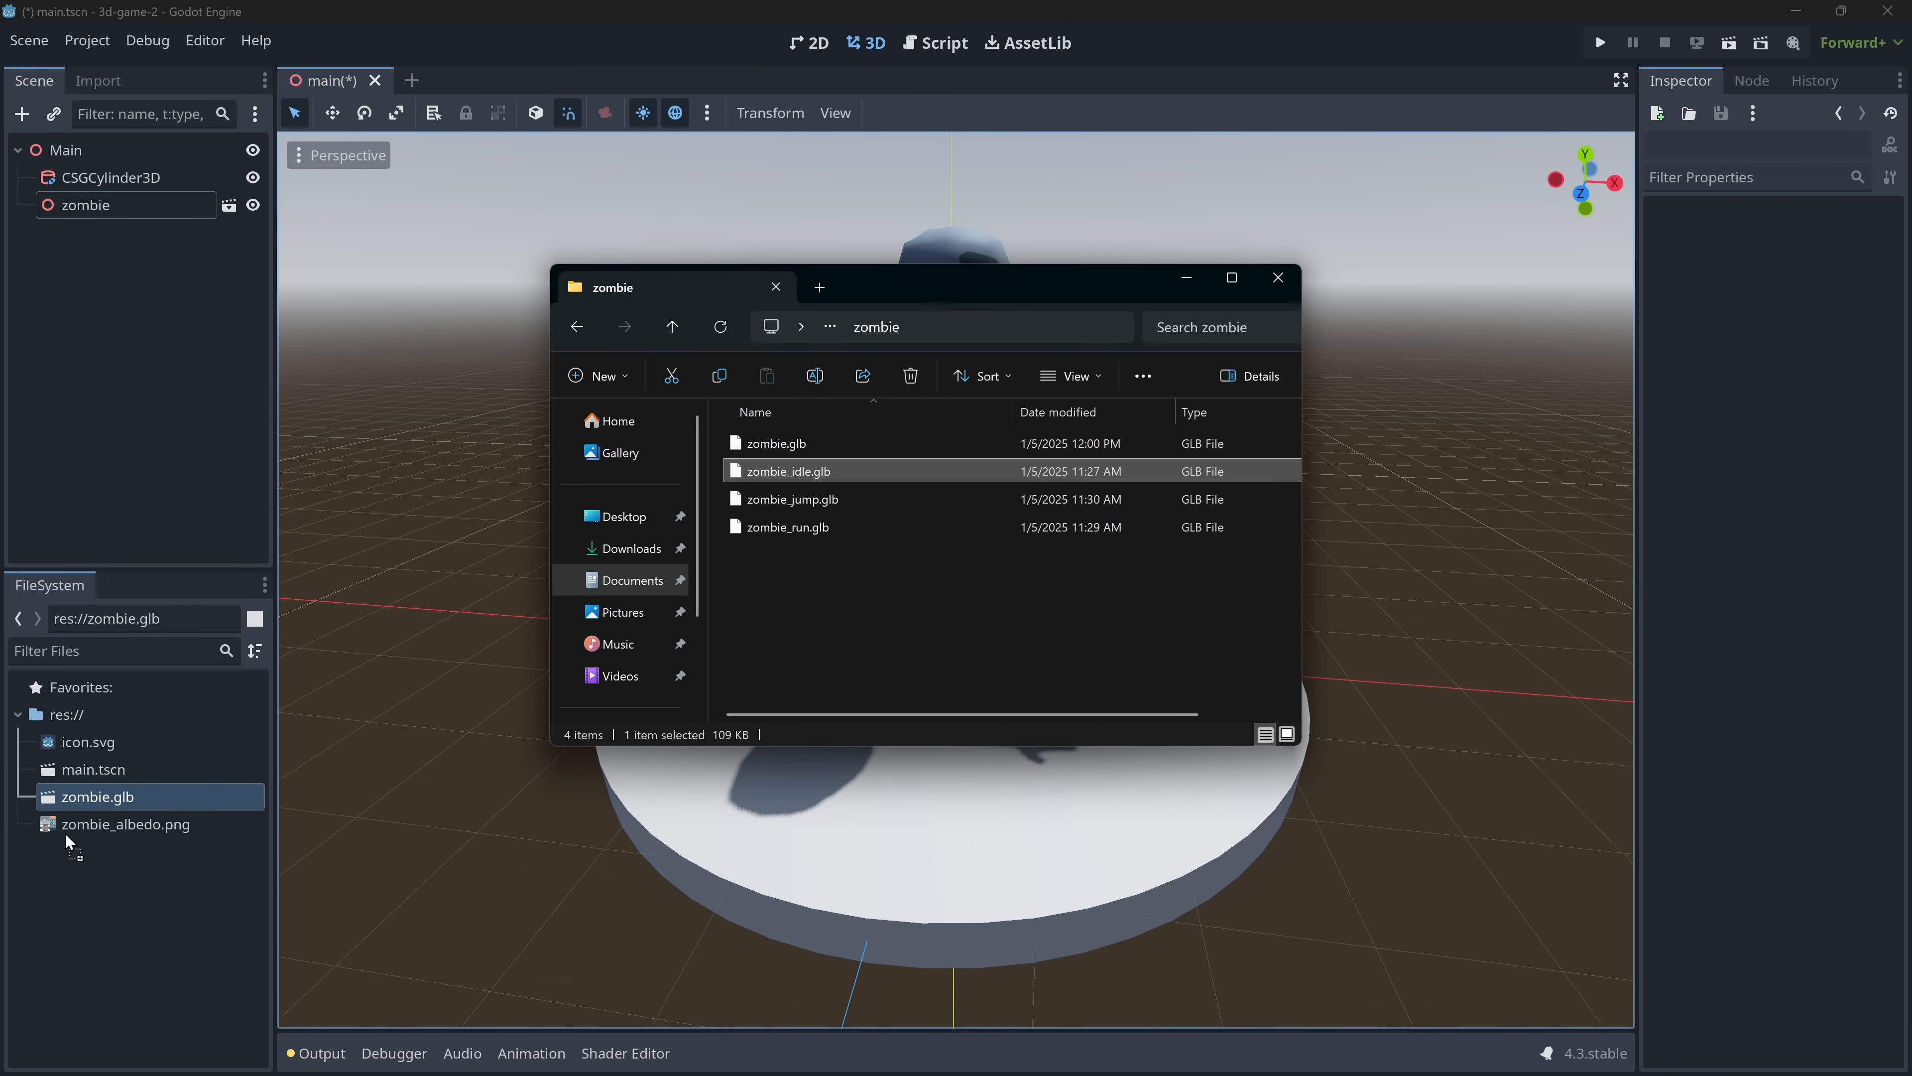
{"action": "left_click_drag", "start_coordinate": [66, 834], "coordinate": [97, 826]}
{"action": "double_click", "coordinate": [49, 855]}
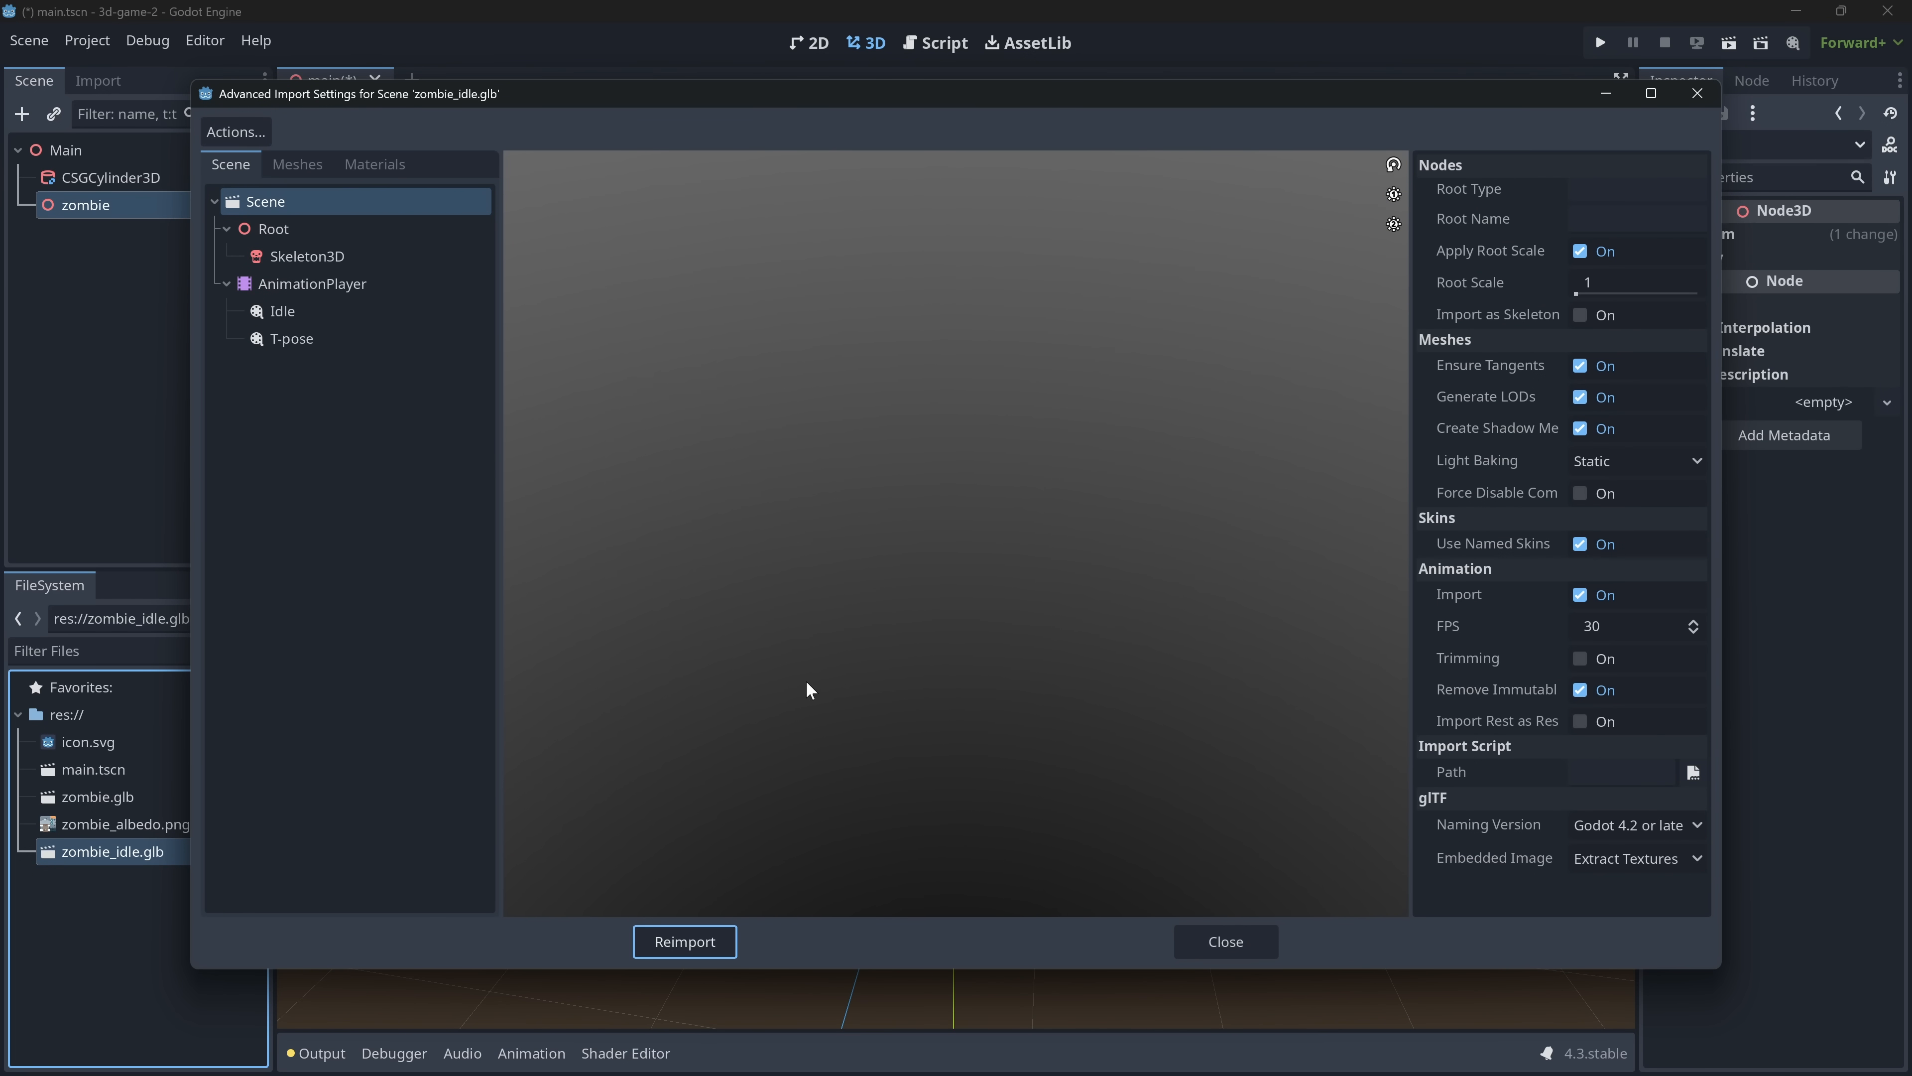
{"action": "left_click", "coordinate": [1234, 945]}
- Change the import type of zombie_idle.glb to Animation Library and reimport it, replacing the loaded instances
{"action": "left_click", "coordinate": [100, 81]}
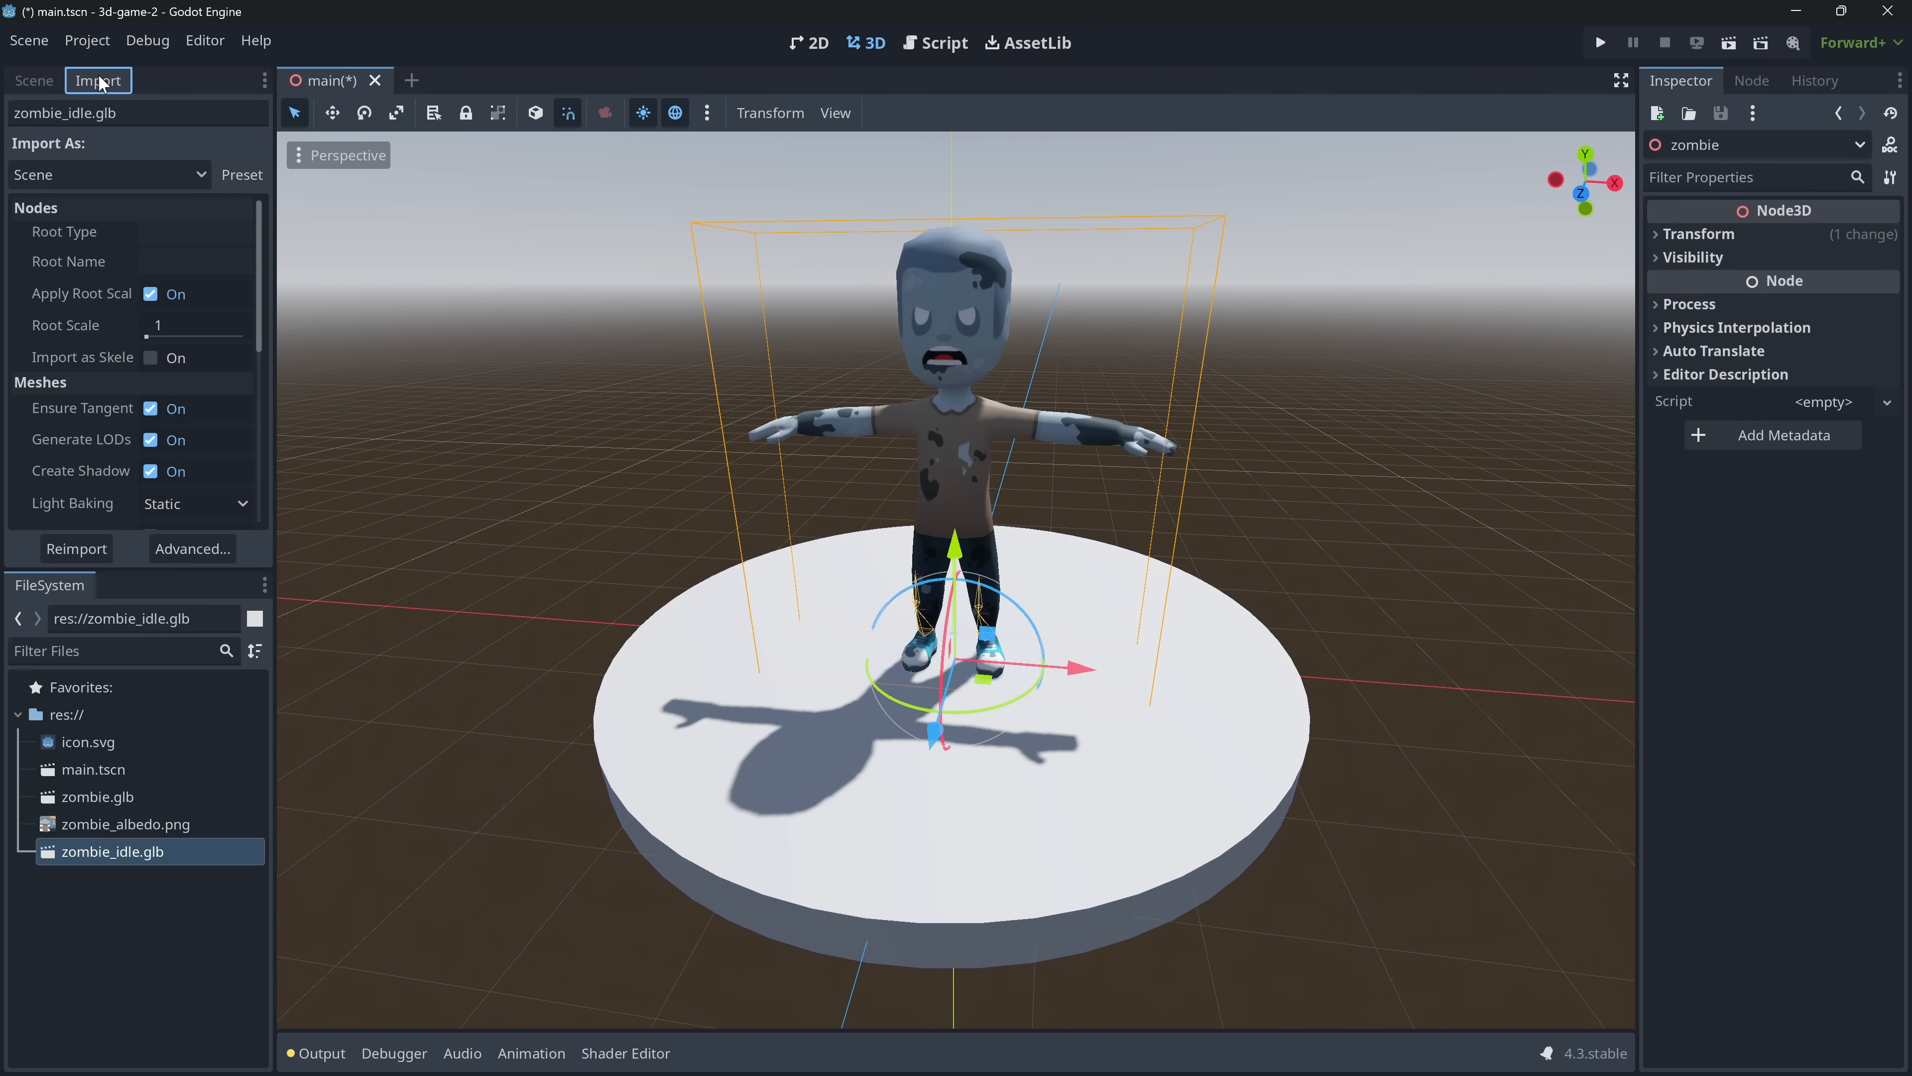
{"action": "left_click", "coordinate": [105, 172]}
{"action": "left_click", "coordinate": [72, 201]}
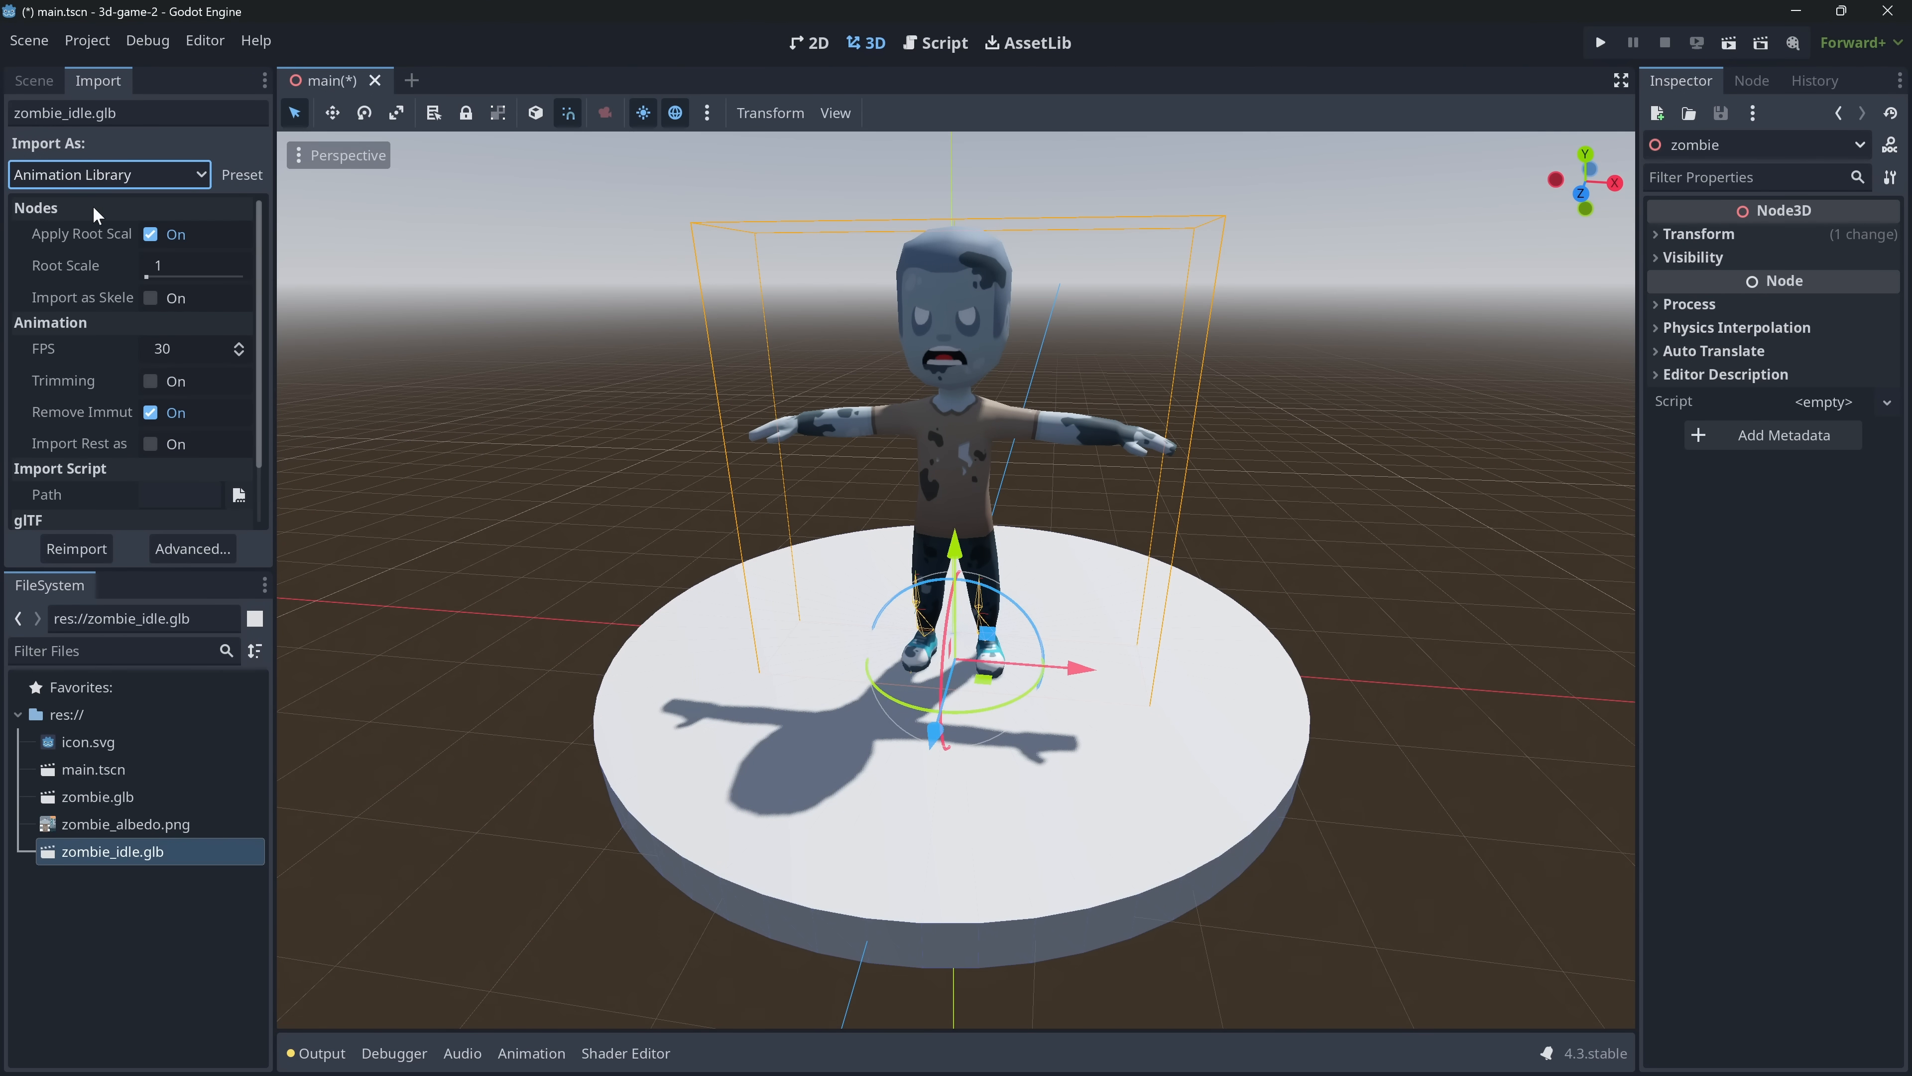
{"action": "left_click", "coordinate": [76, 548]}
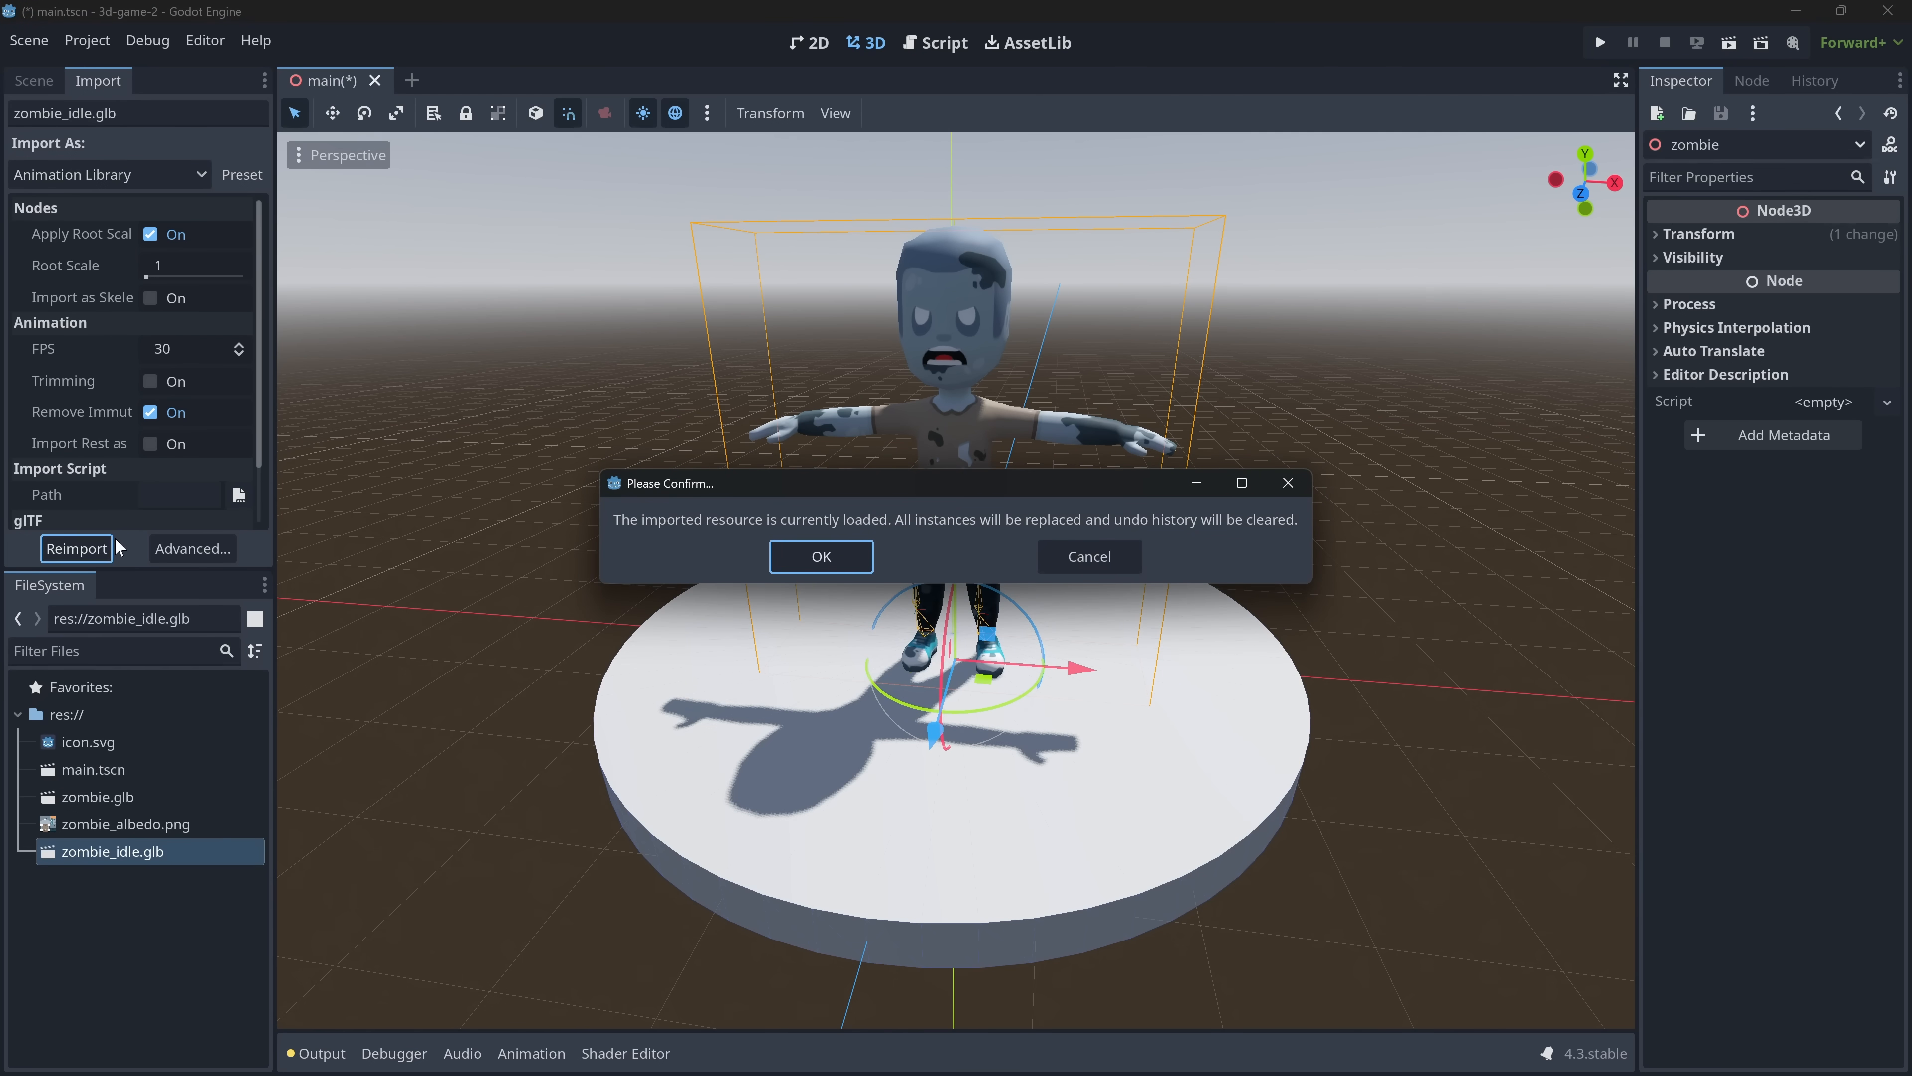
{"action": "left_click", "coordinate": [809, 561]}
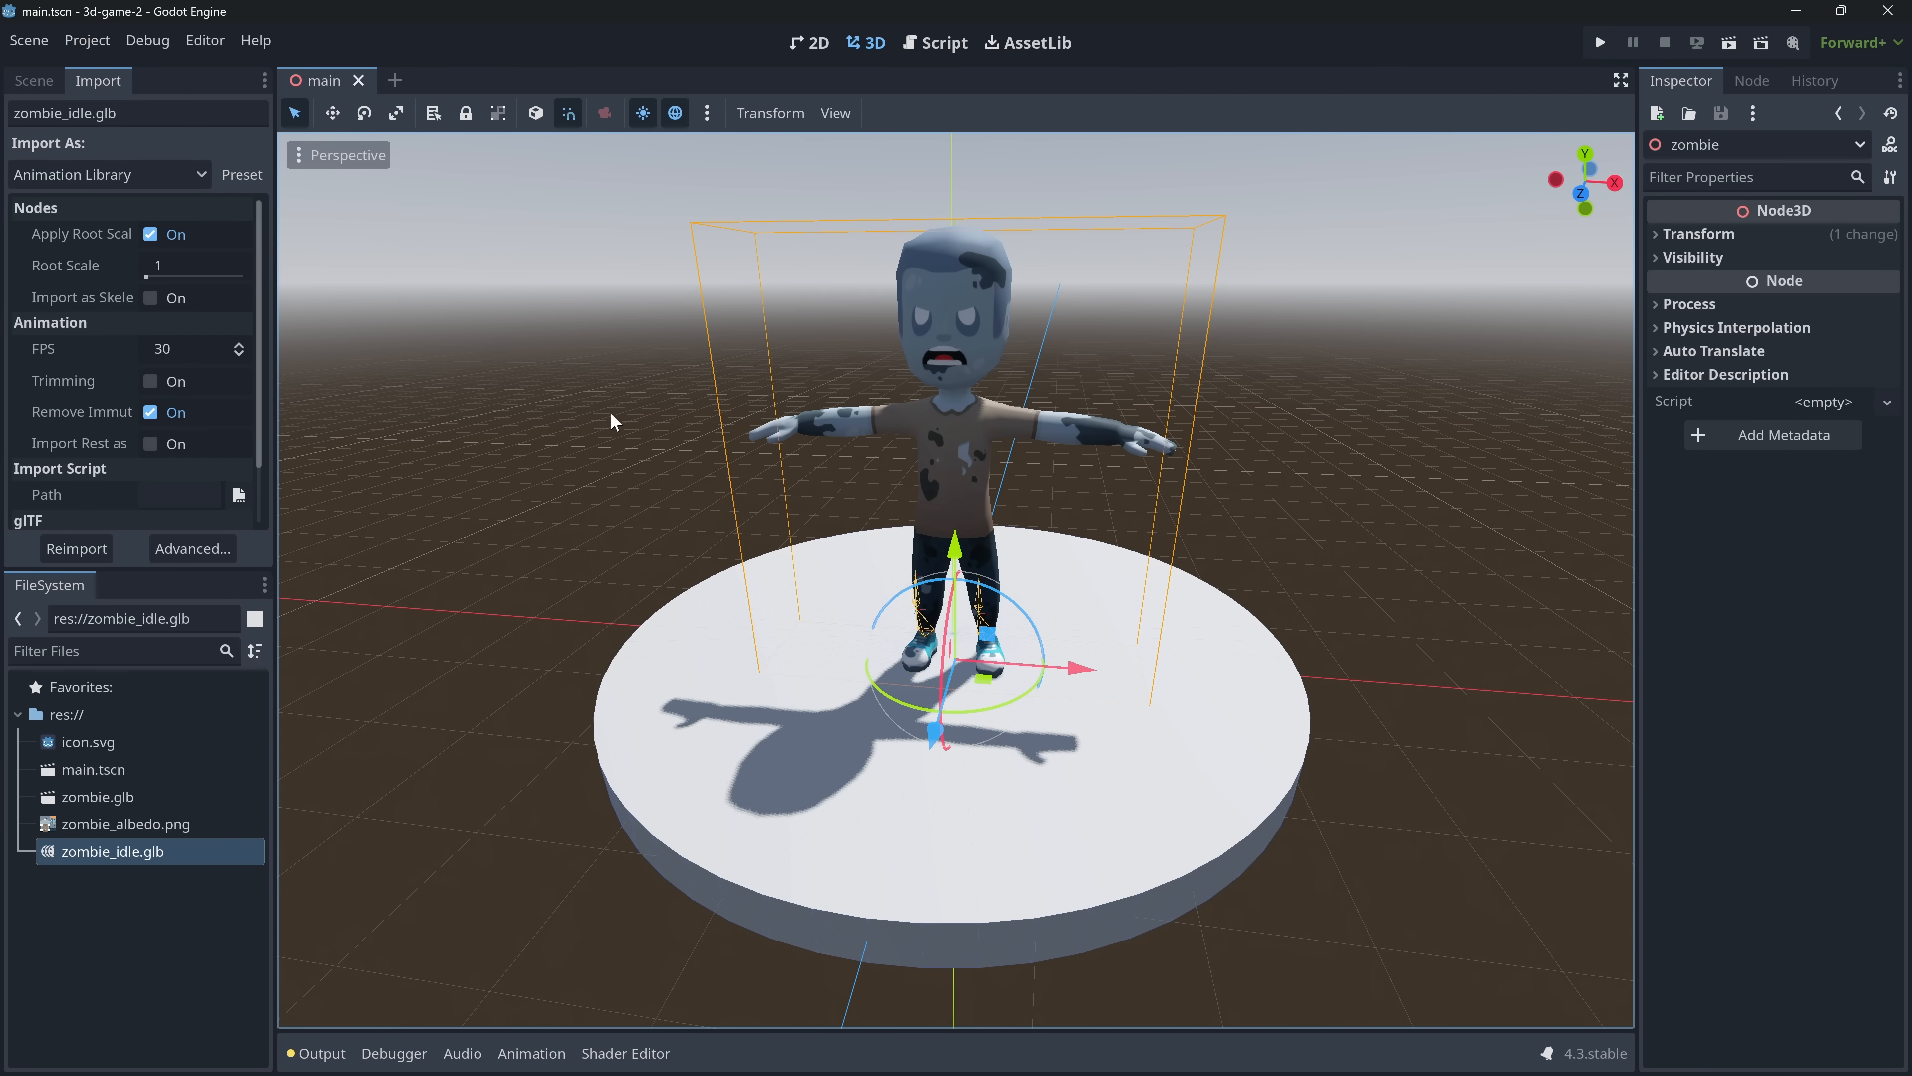
- Add an AnimationPlayer node as a child of the zombie node in the scene tree
{"action": "left_click", "coordinate": [38, 81]}
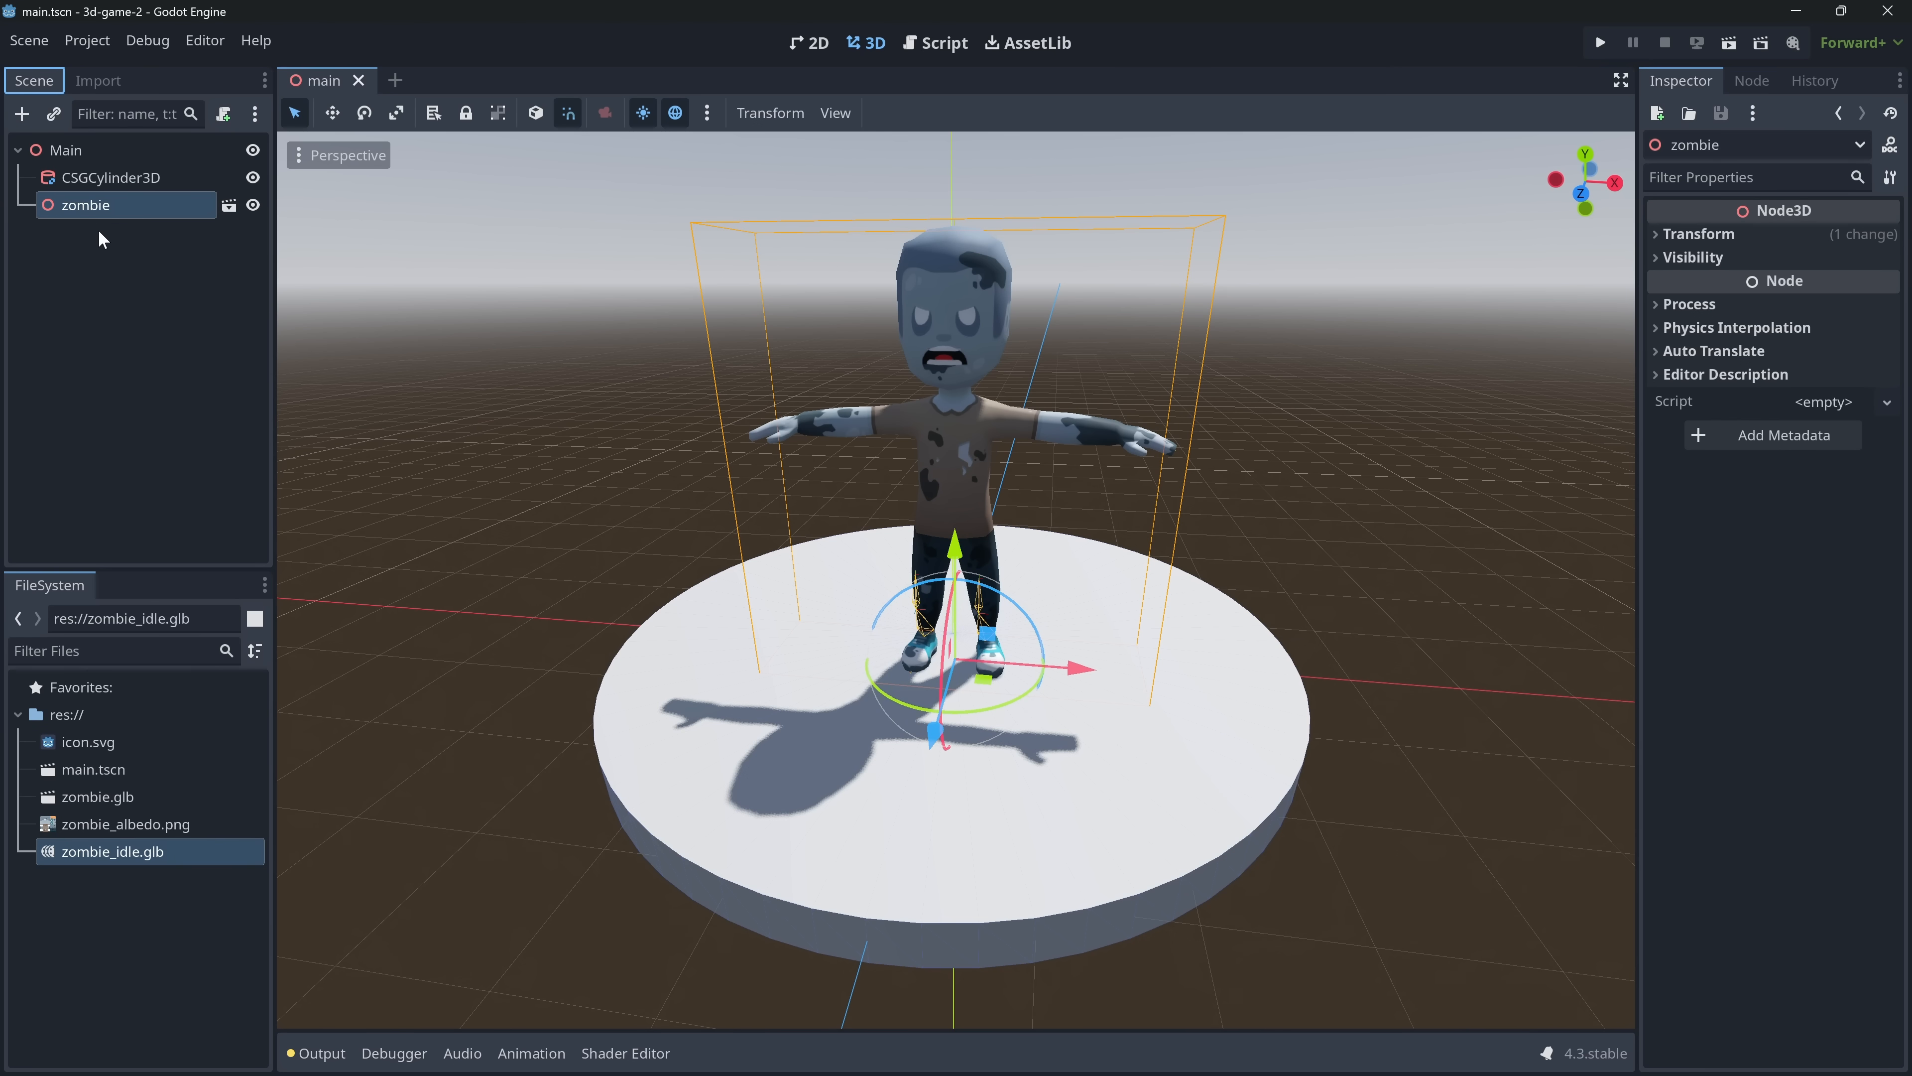
{"action": "key", "text": "ctrl+a"}
{"action": "type", "text": "animation"}
{"action": "key", "text": "Up"}
{"action": "key", "text": "Return"}
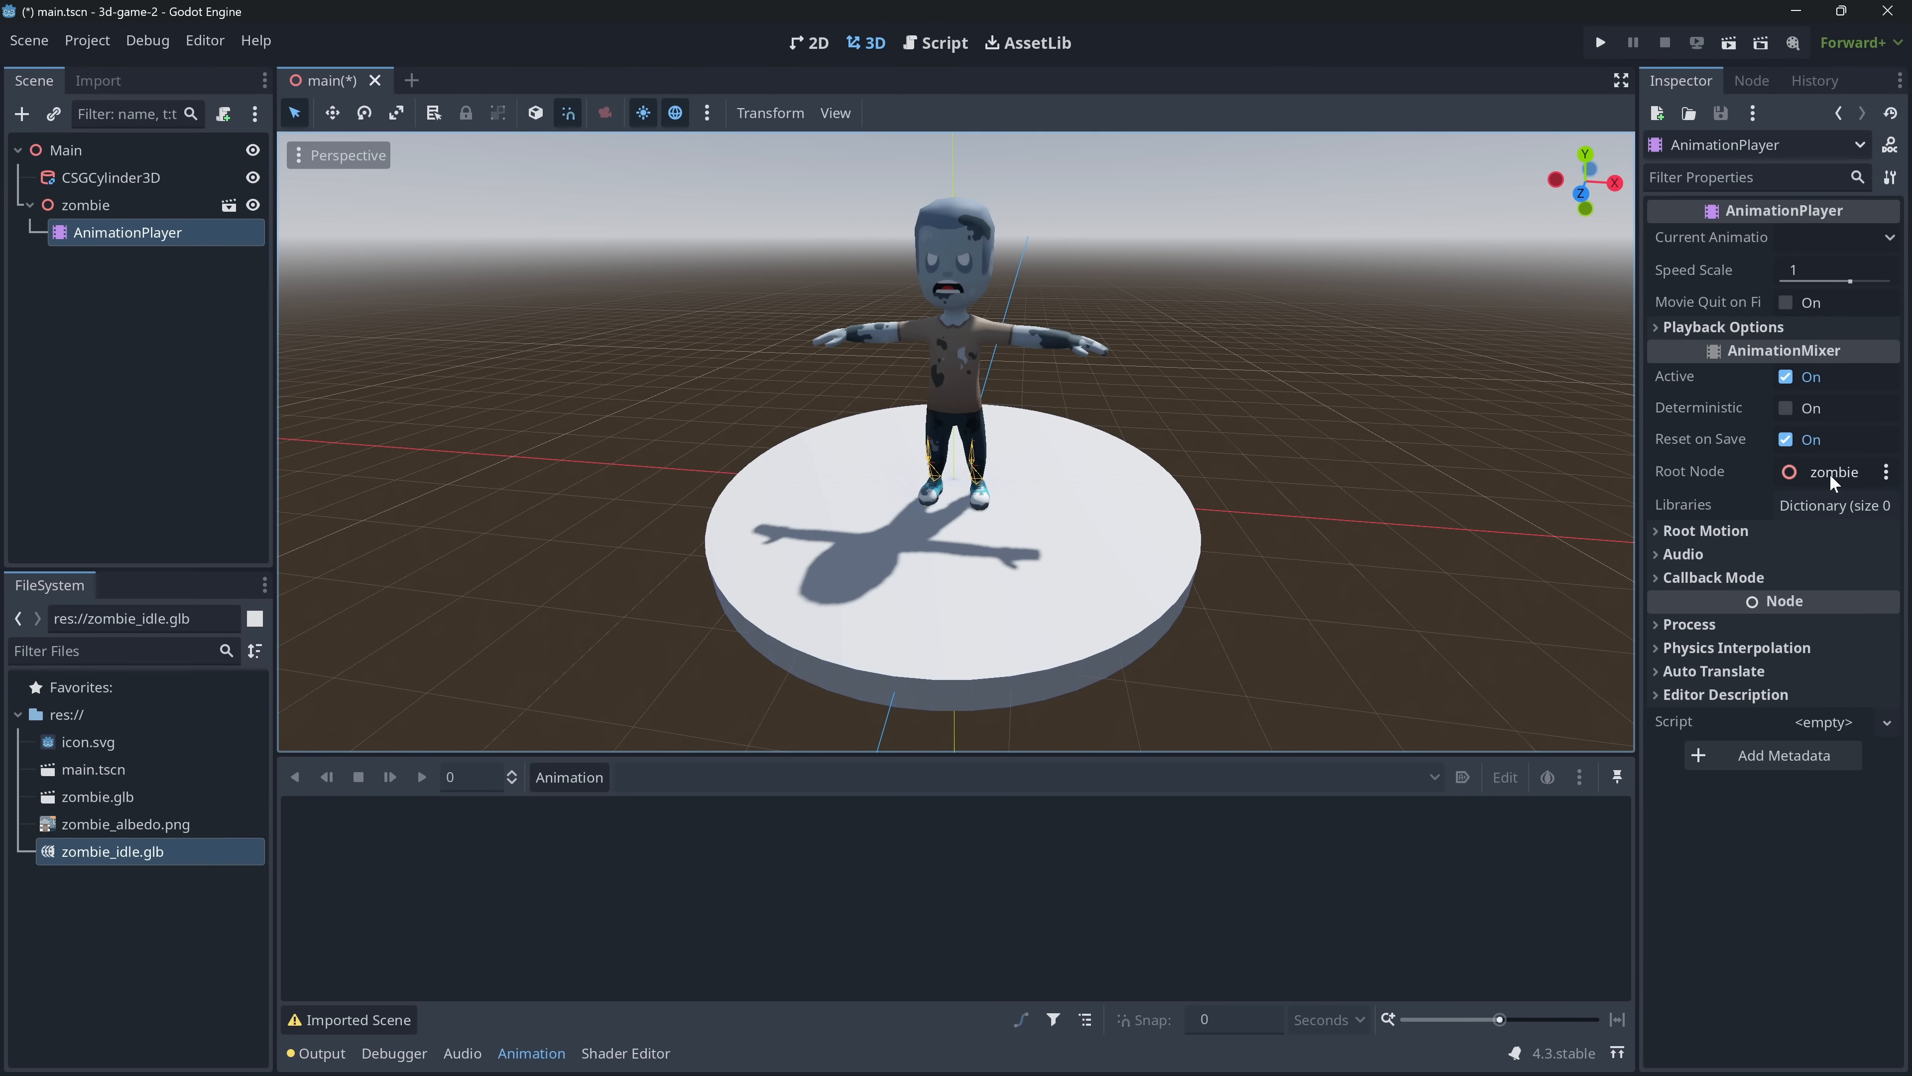
- Load zombie_idle.glb as an animation library in the zombie's AnimationPlayer and play the zombie_idle/Idle animation
{"action": "left_click", "coordinate": [571, 776]}
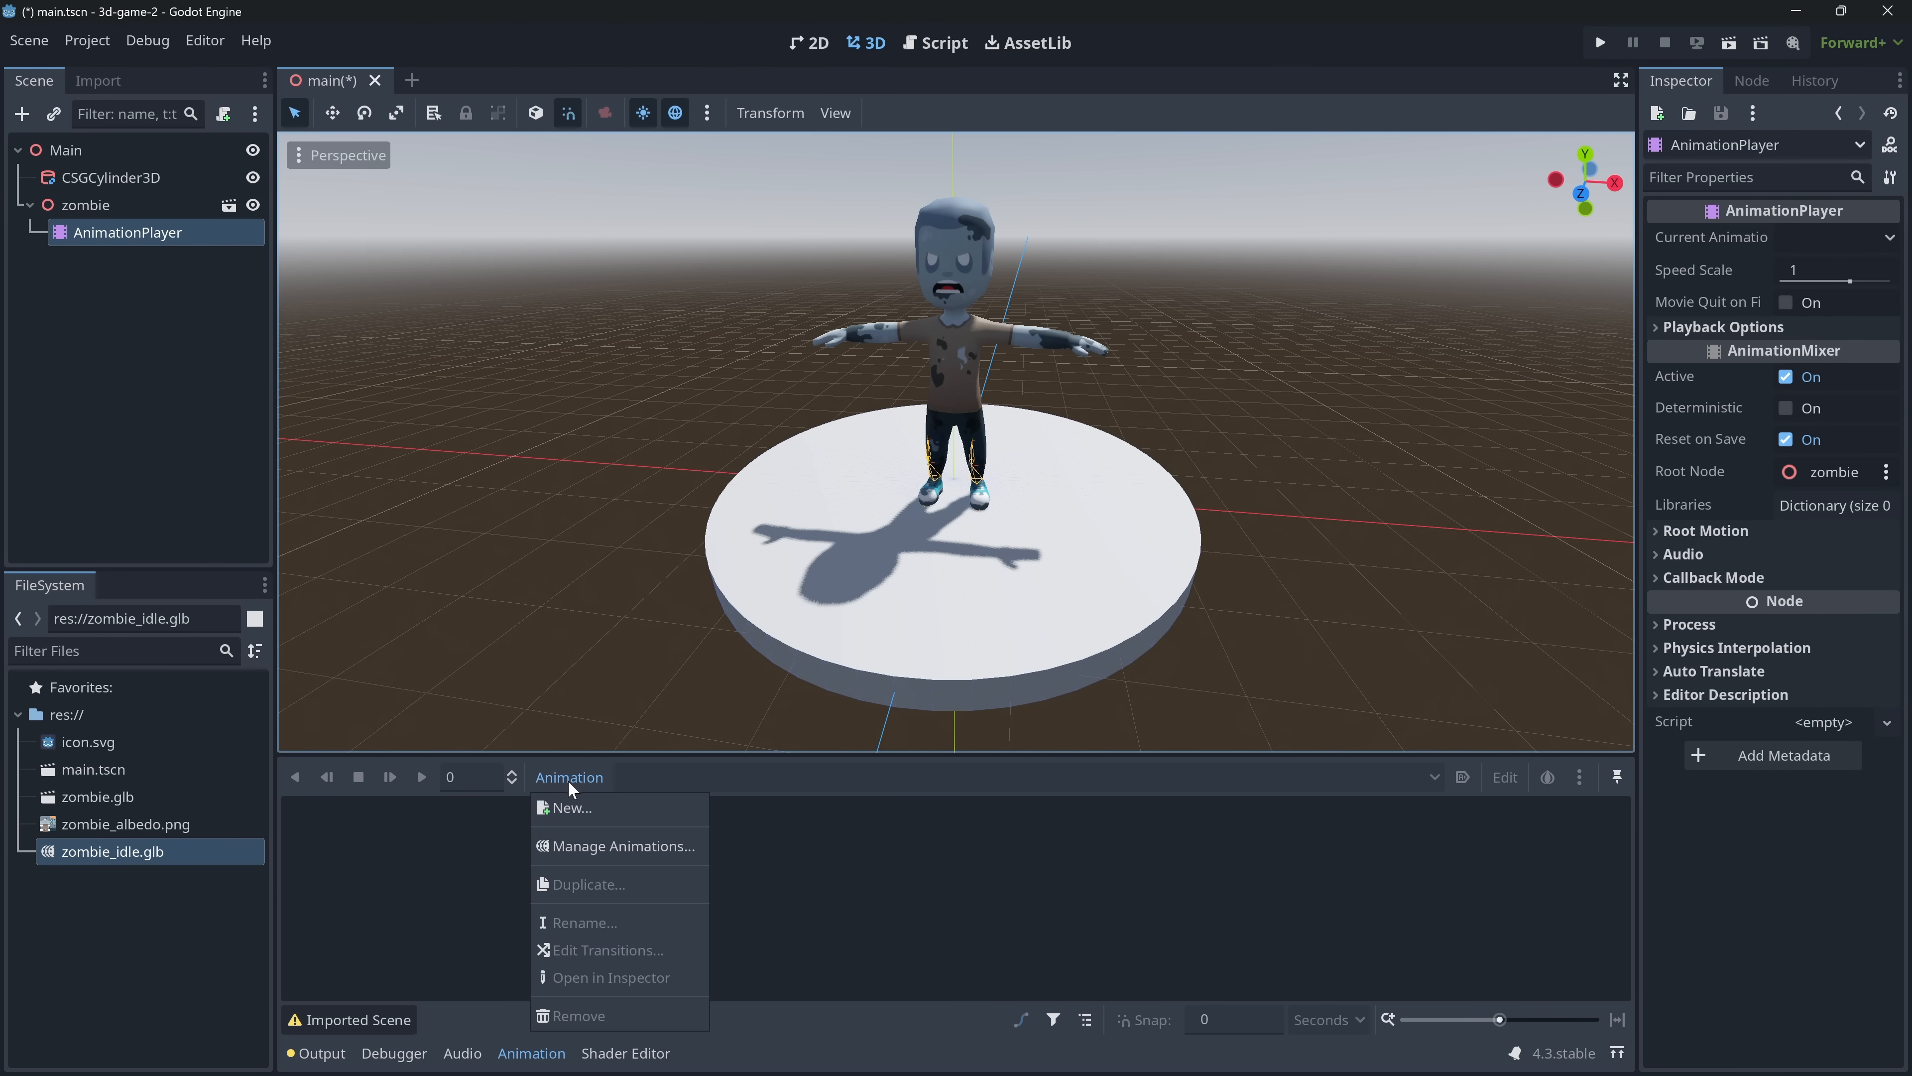
{"action": "left_click", "coordinate": [577, 851]}
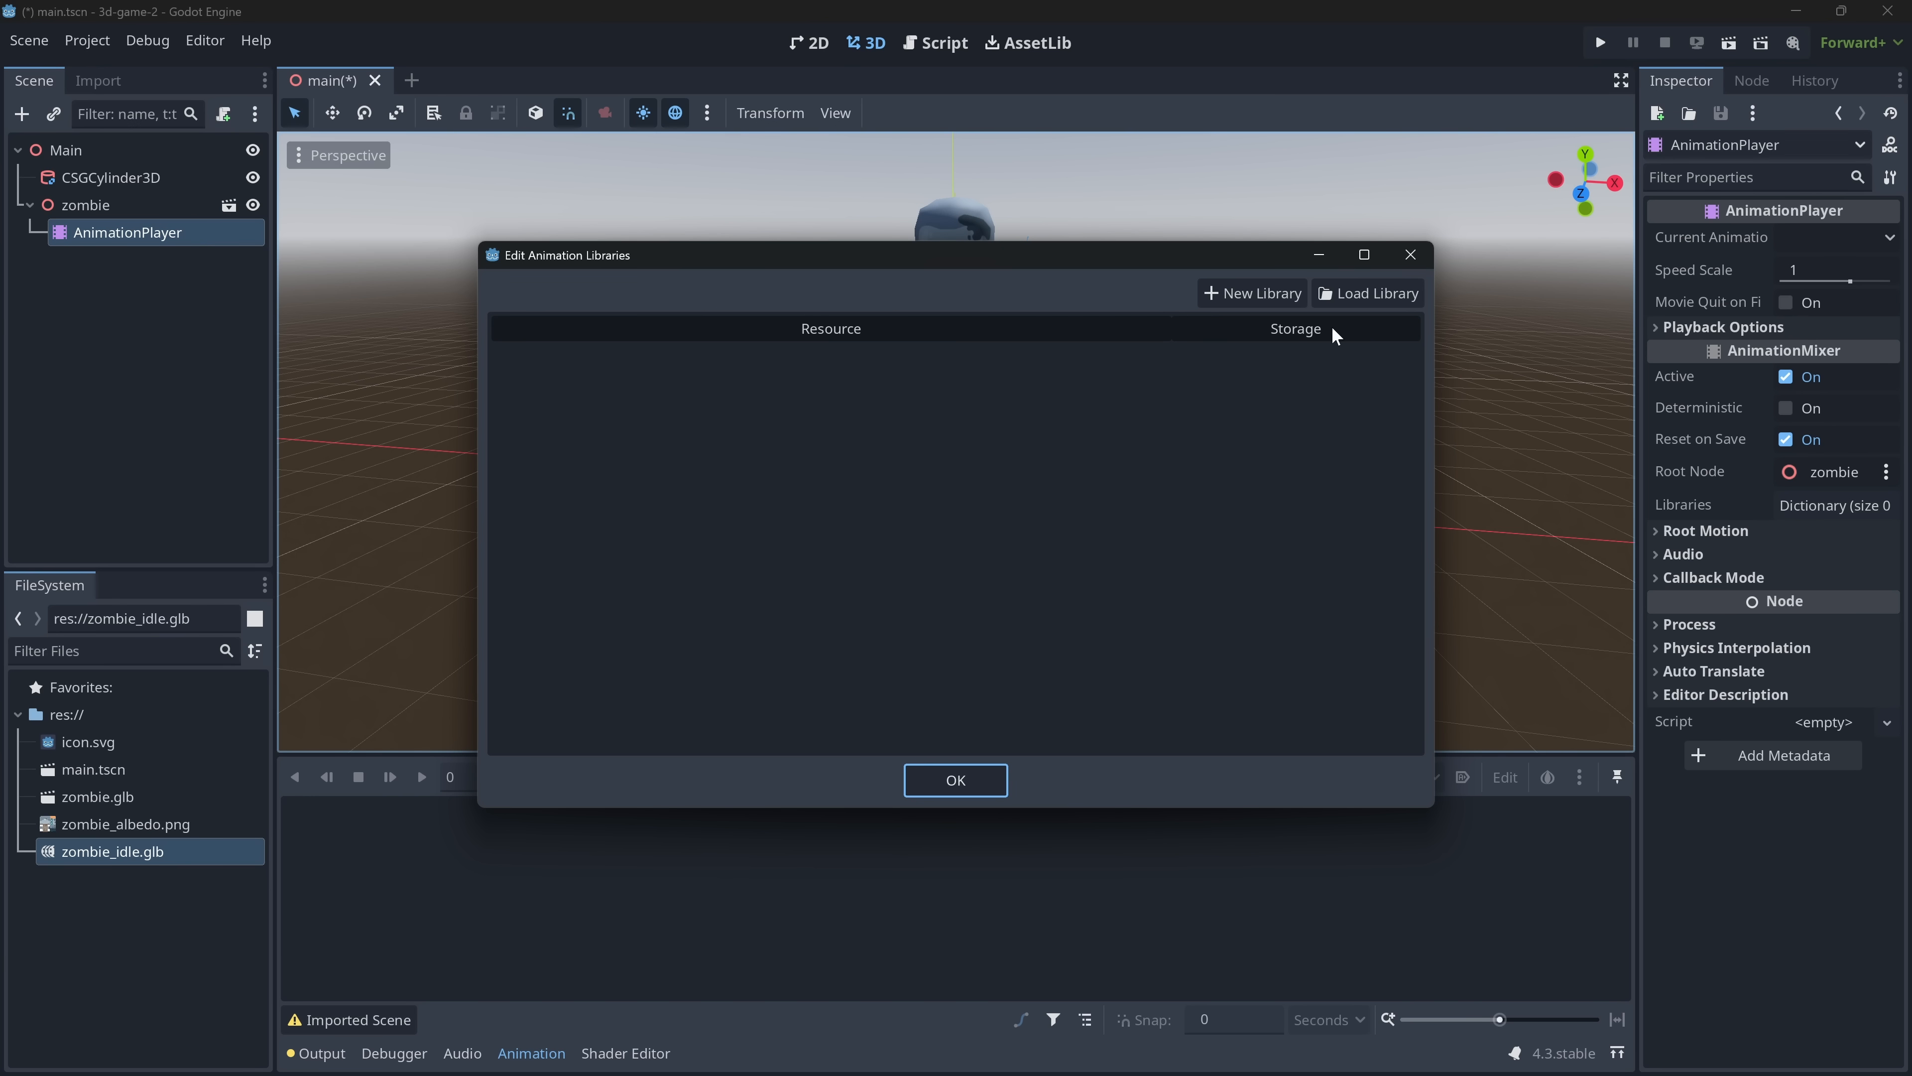
{"action": "left_click", "coordinate": [1355, 297]}
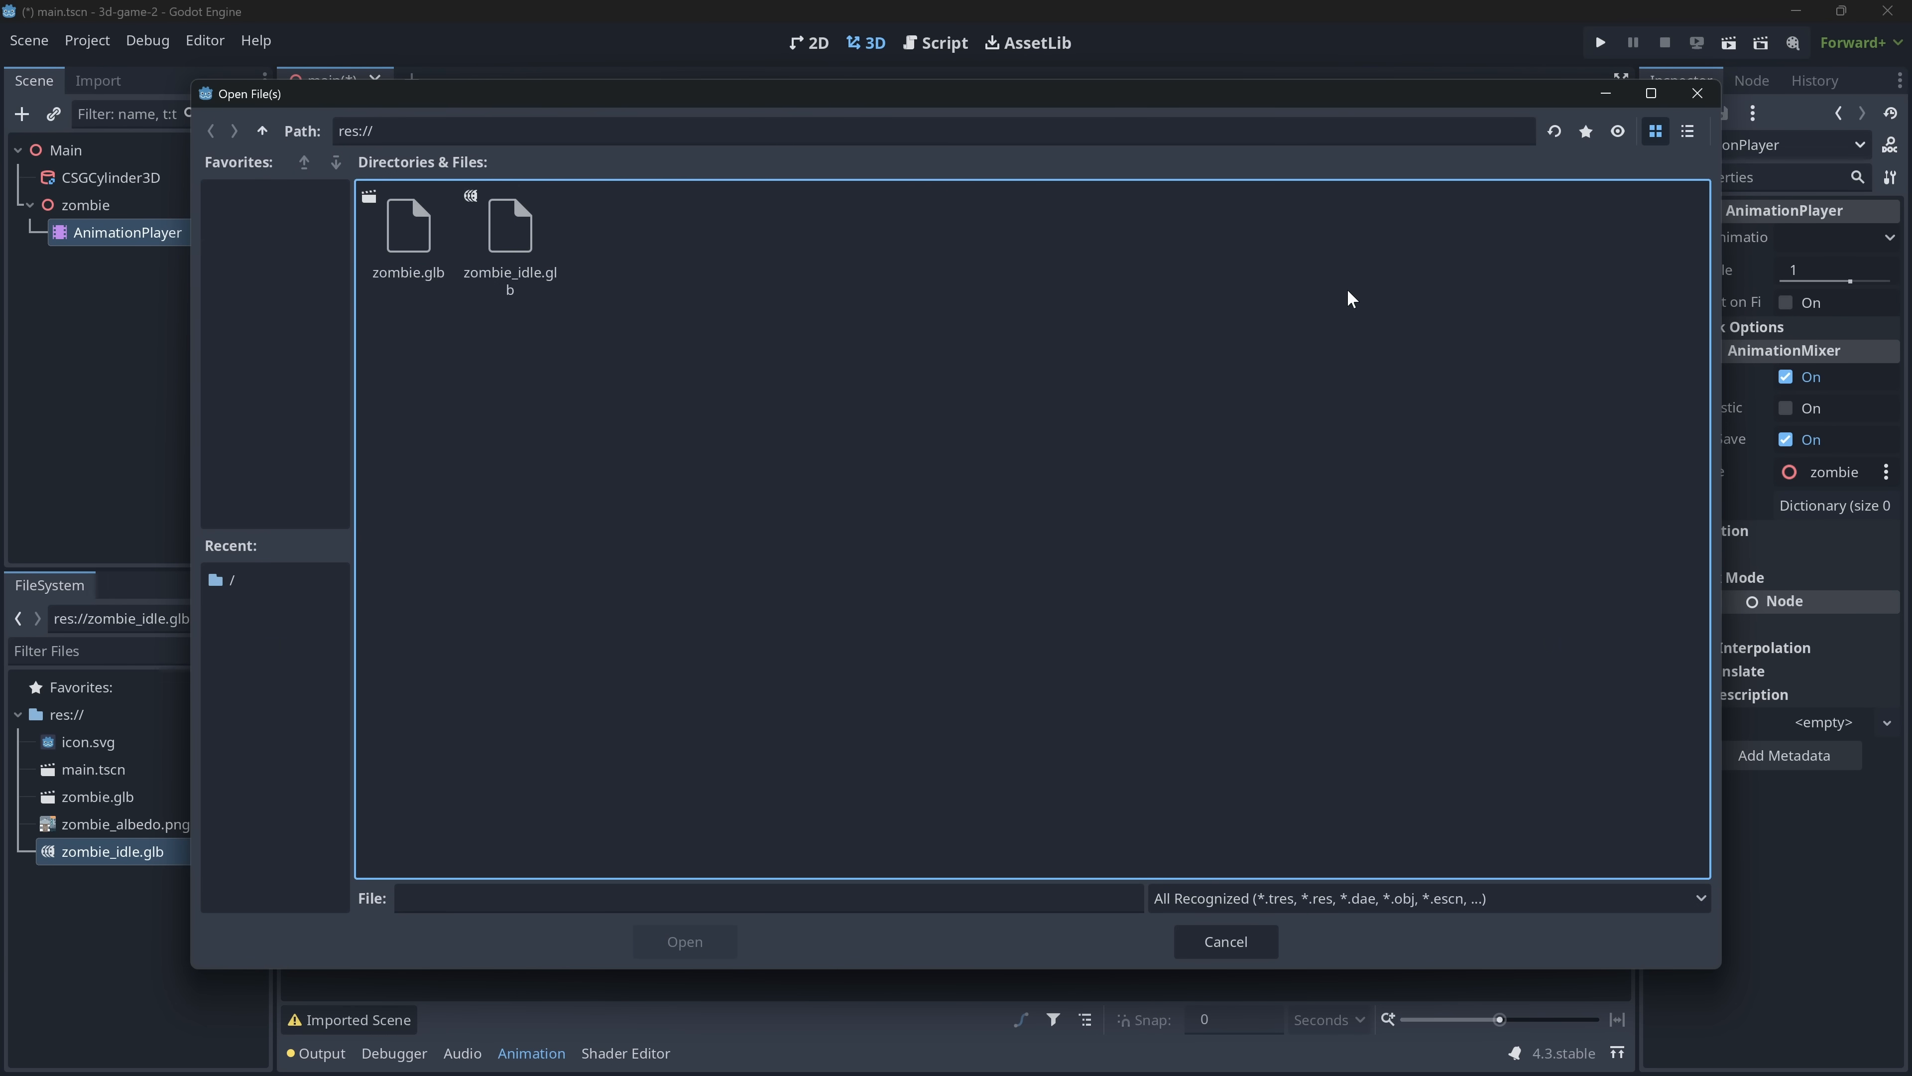
{"action": "left_click", "coordinate": [534, 244]}
{"action": "left_click", "coordinate": [726, 940]}
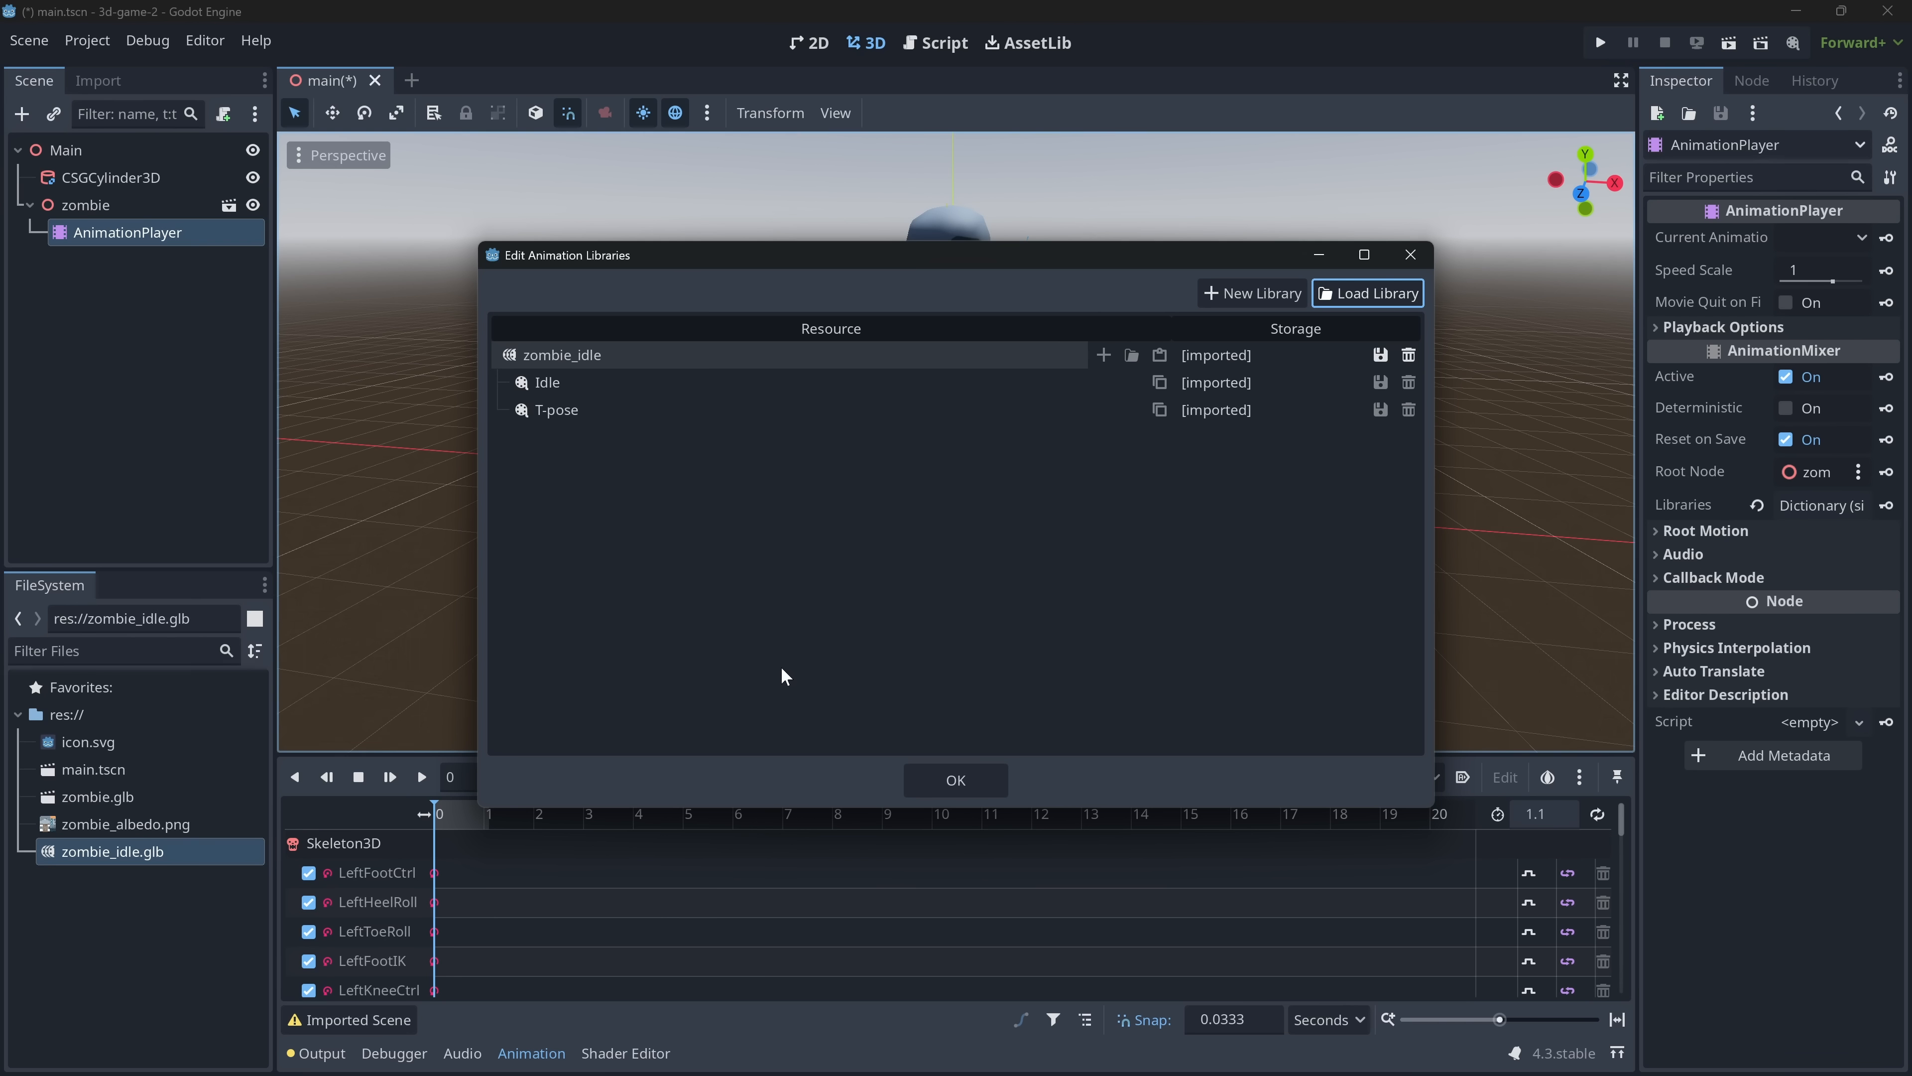
{"action": "left_click", "coordinate": [954, 779]}
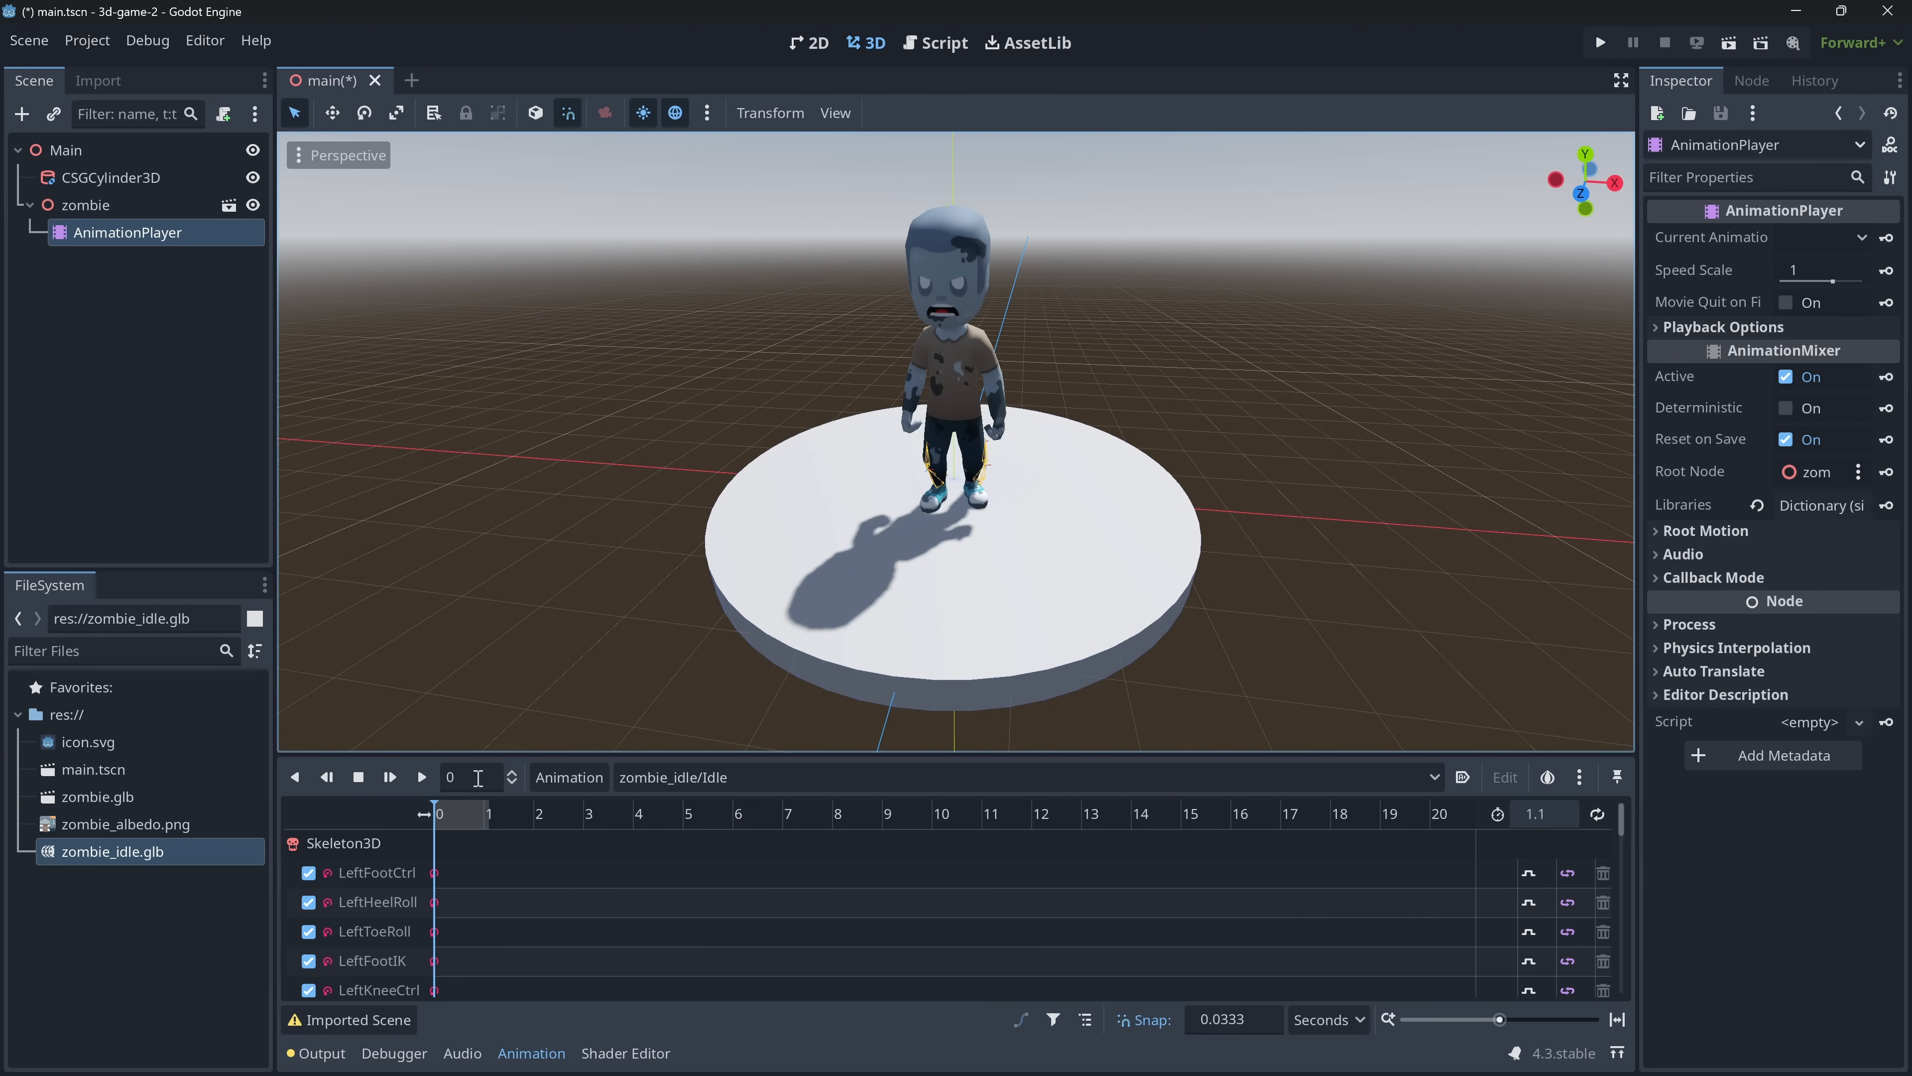
{"action": "left_click", "coordinate": [420, 776]}
- Enable looping for the Idle animation in the import settings of zombie_idle.glb, reimport it and play the animation on the zombie
{"action": "double_click", "coordinate": [46, 857]}
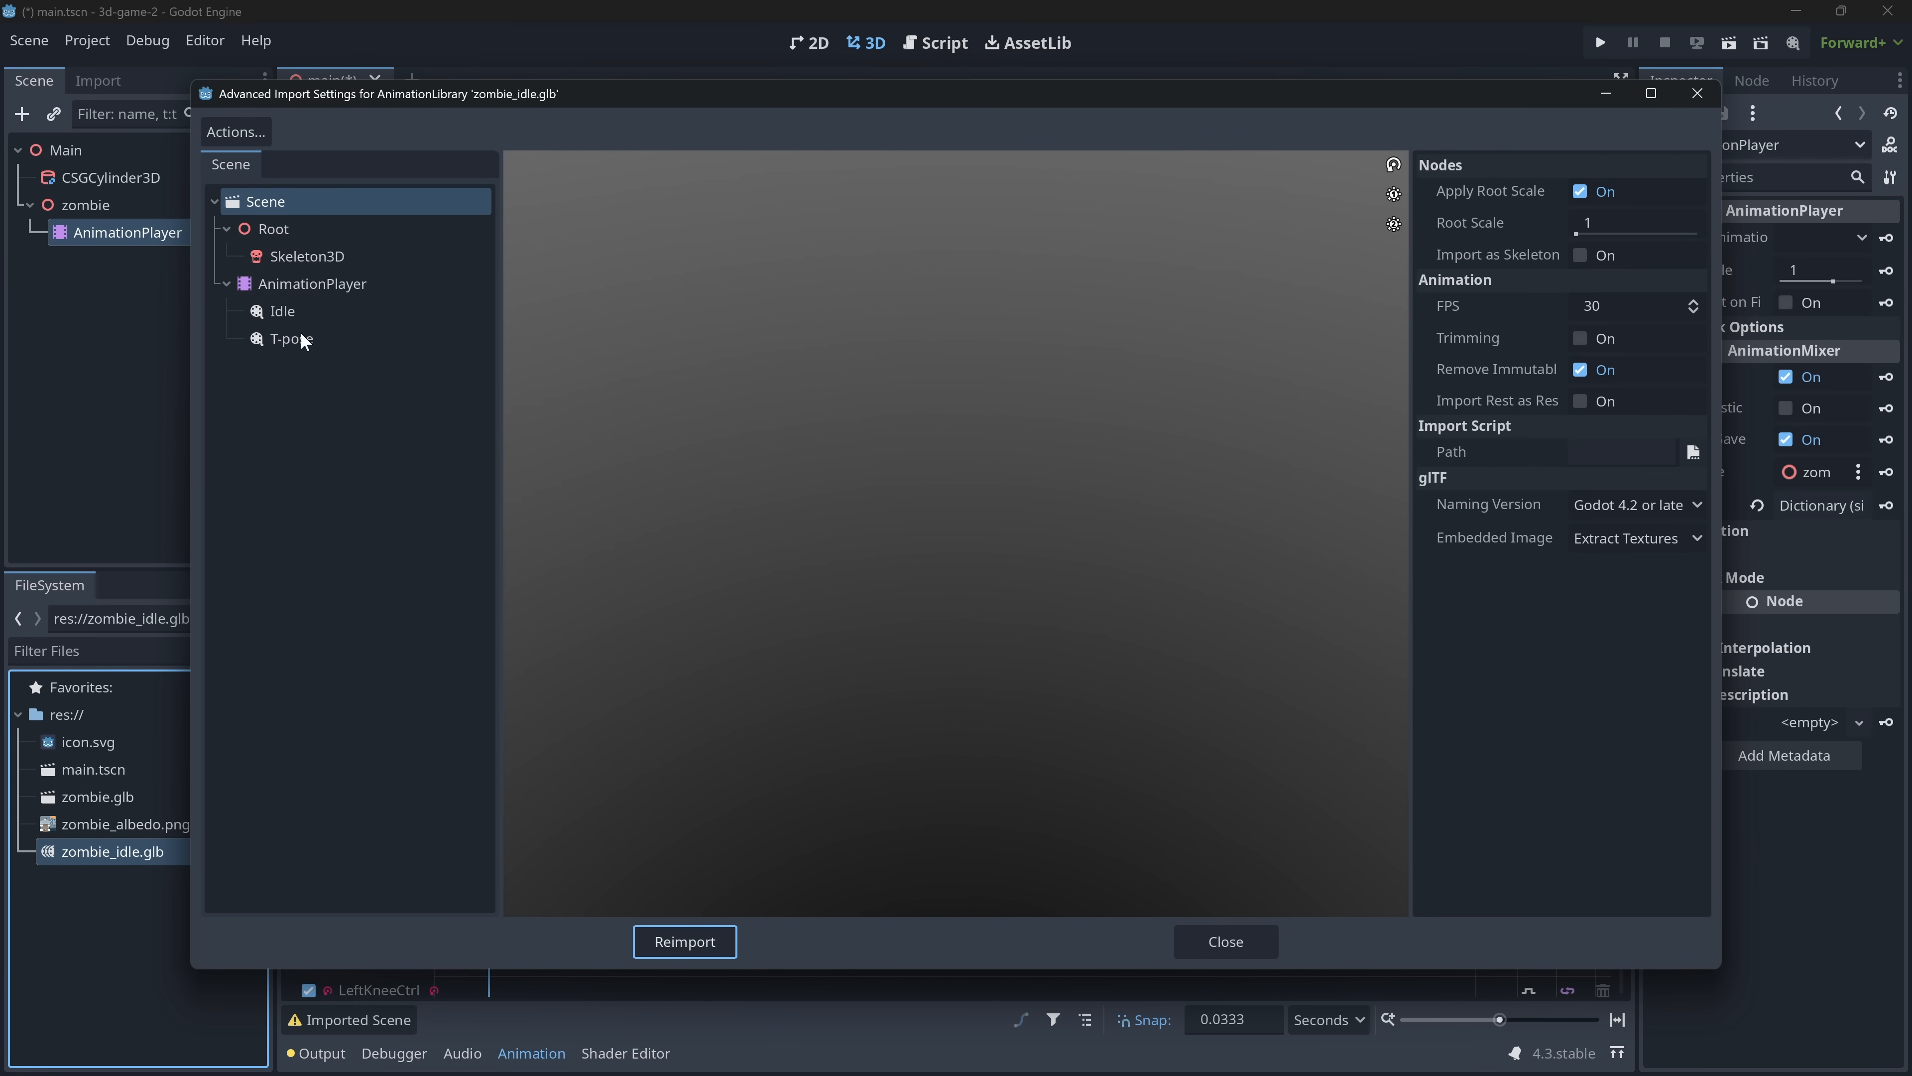
{"action": "left_click", "coordinate": [286, 323]}
{"action": "left_click", "coordinate": [1610, 188]}
{"action": "left_click", "coordinate": [1601, 250]}
{"action": "left_click", "coordinate": [684, 942]}
{"action": "left_click", "coordinate": [422, 776]}
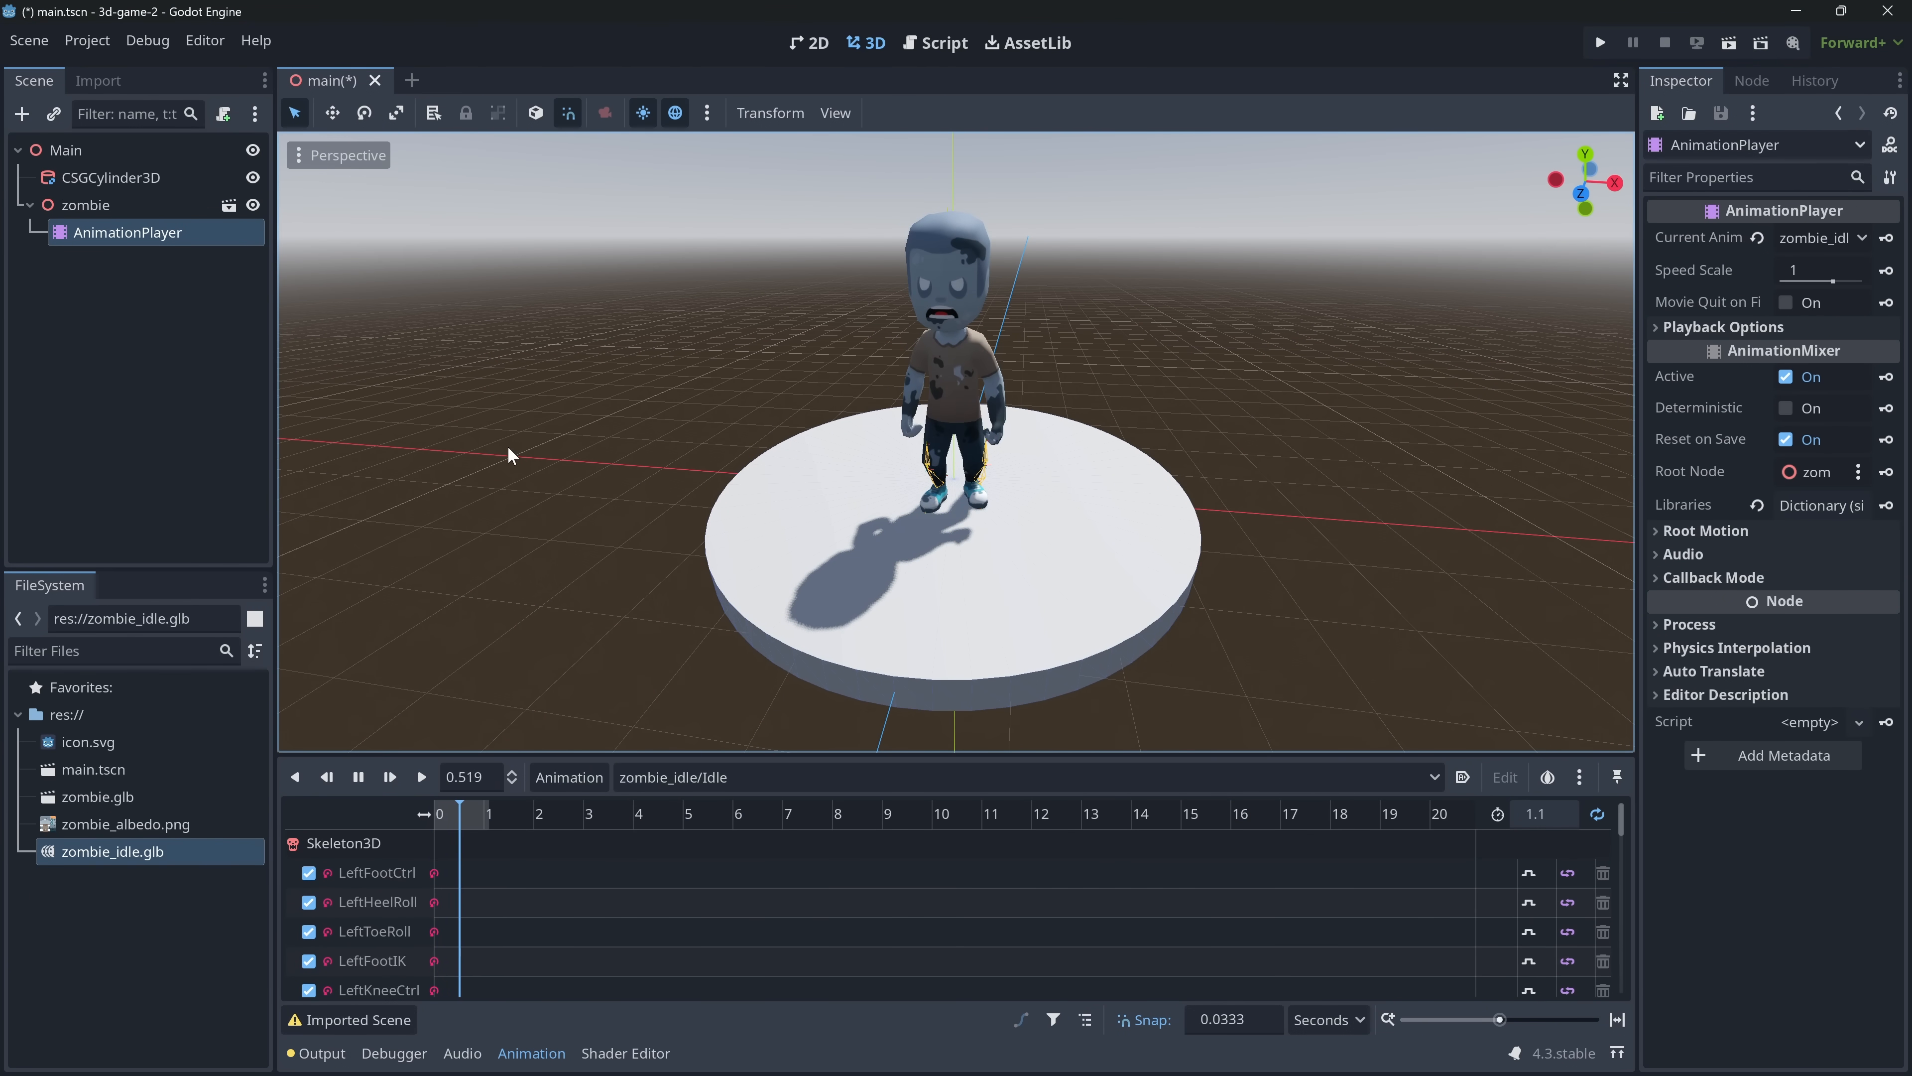
{"action": "right_click_drag", "start_coordinate": [866, 429], "coordinate": [886, 409]}
{"action": "key", "text": "w"}
{"action": "right_click_drag", "start_coordinate": [670, 416], "coordinate": [663, 418]}
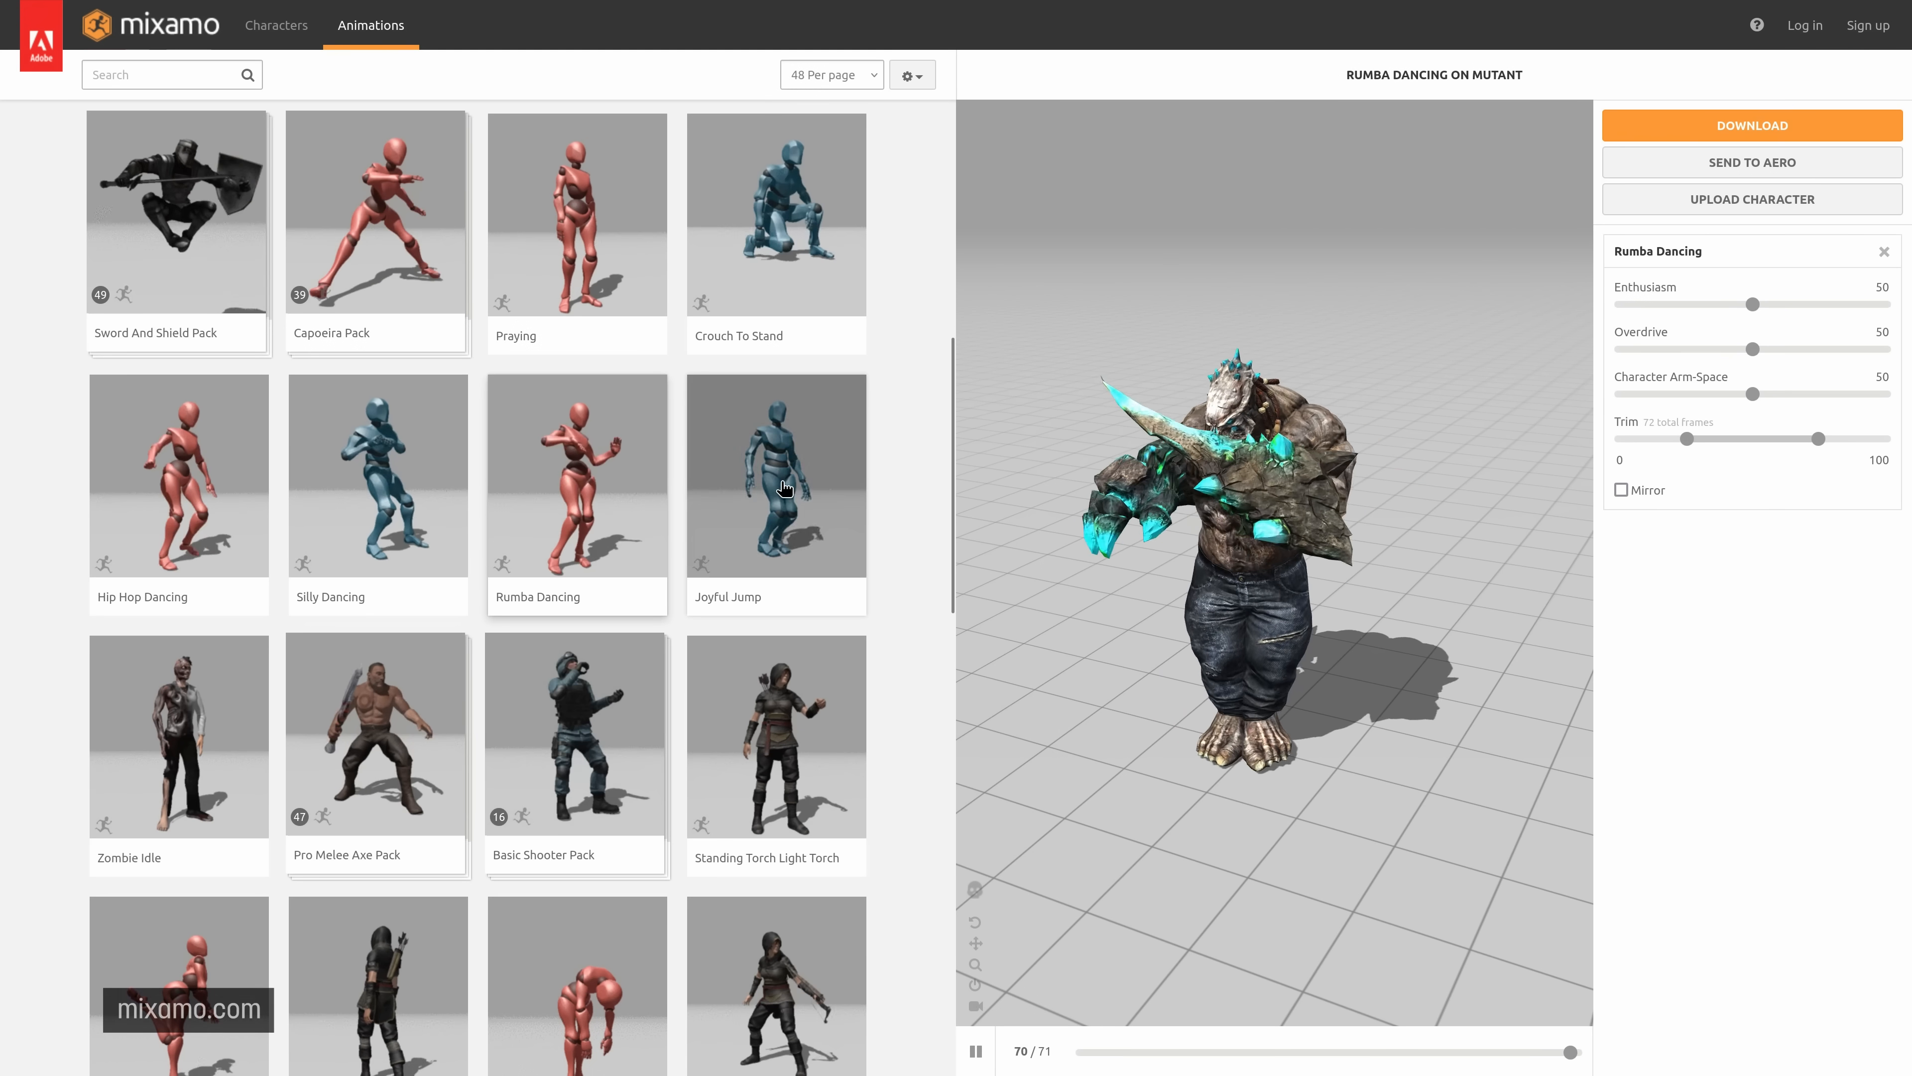
- Switch to Mixamo and choose the Joyful Jump animation to preview, then return to Godot
{"action": "left_click", "coordinate": [775, 457]}
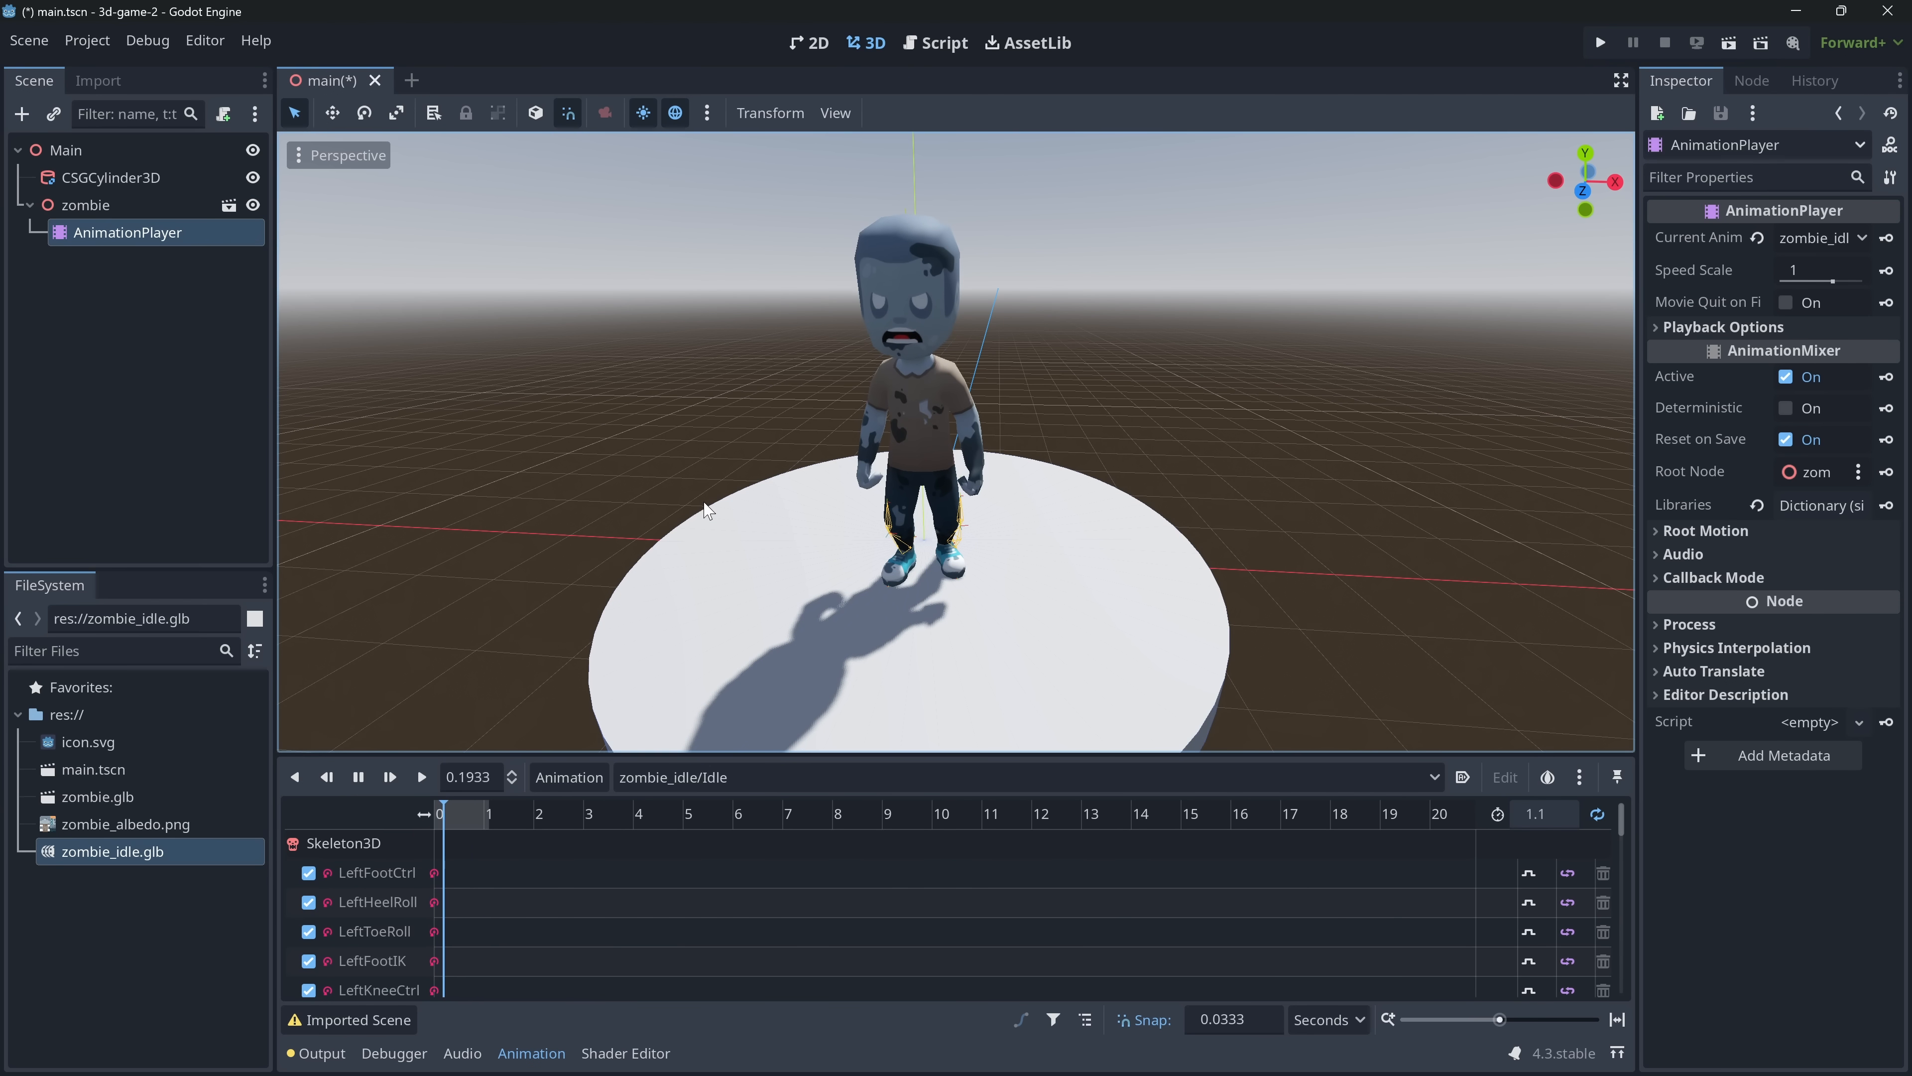
{"action": "middle_click_drag", "start_coordinate": [706, 511], "coordinate": [662, 501]}
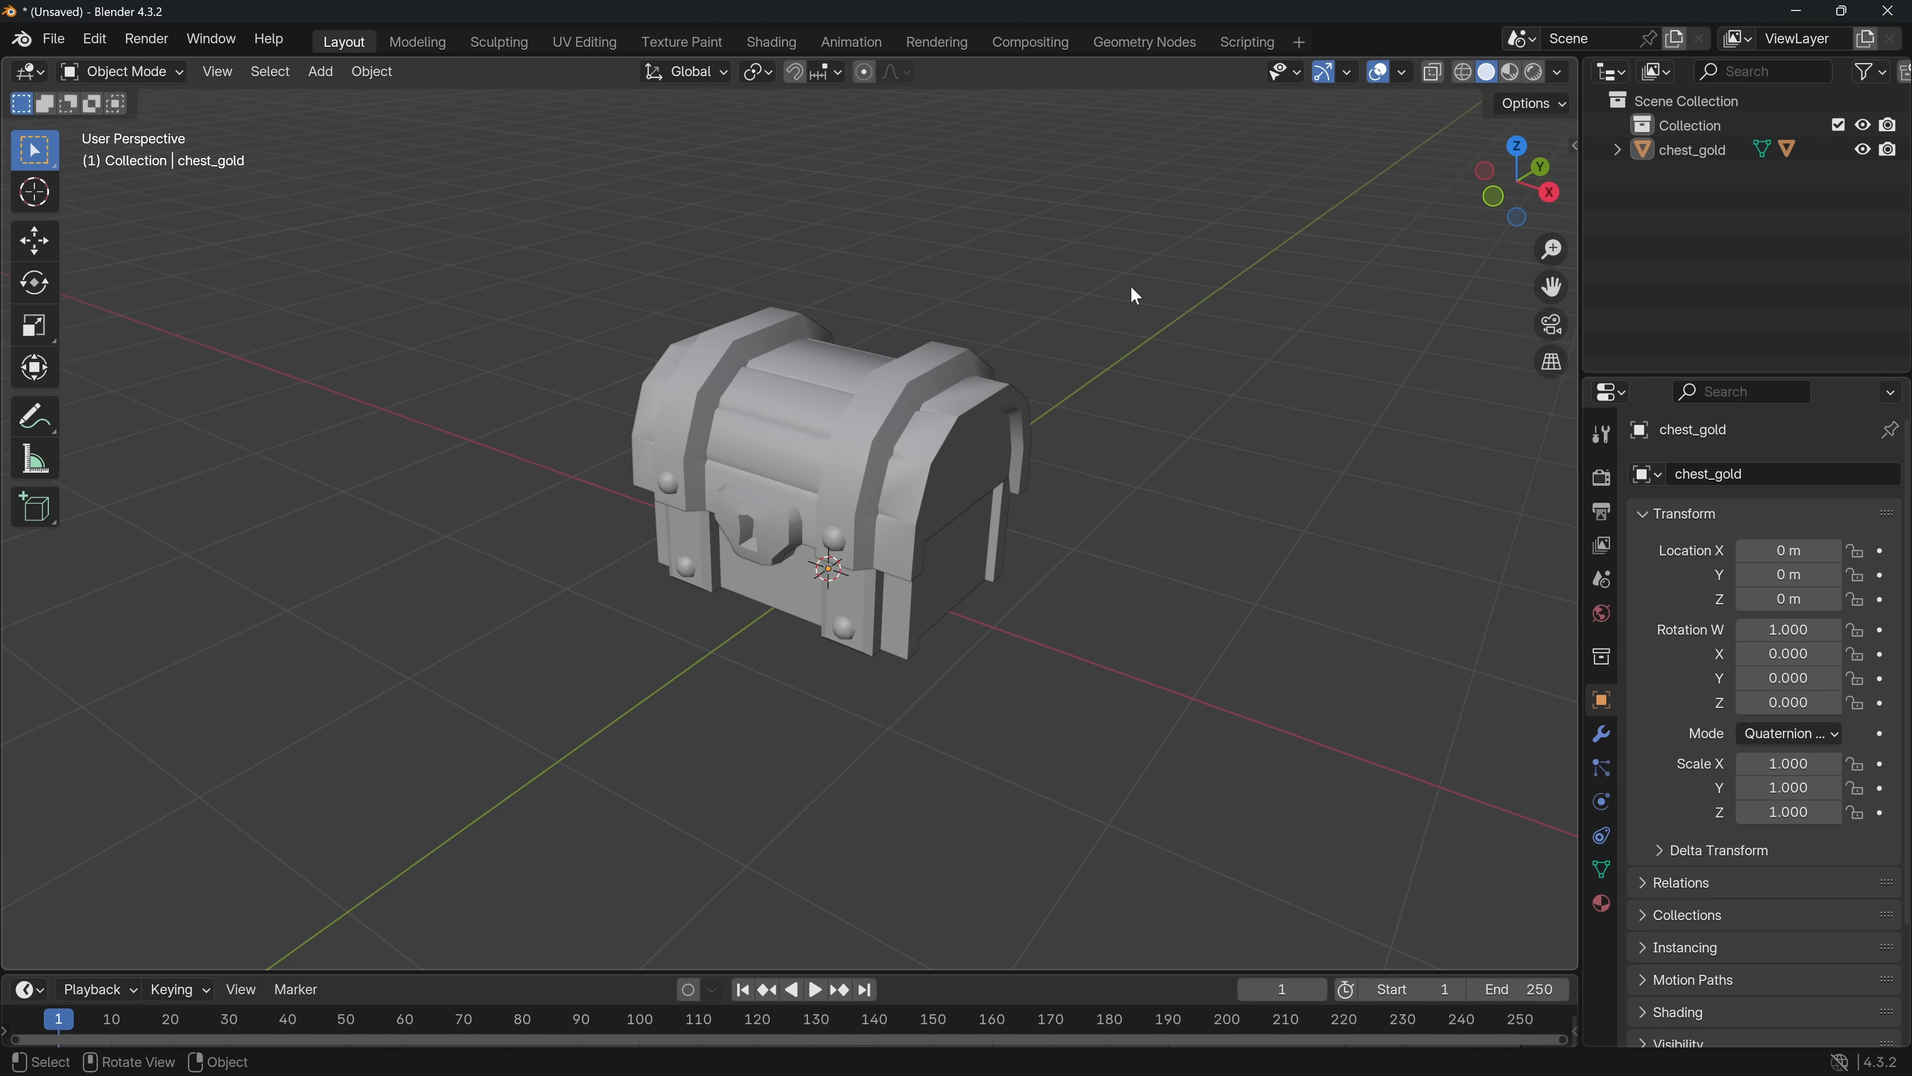
- Switch to Blender and rename the chest_gold_lid object as chest_gold_lid-noimp
{"action": "left_click", "coordinate": [1617, 150]}
{"action": "left_click", "coordinate": [1710, 201]}
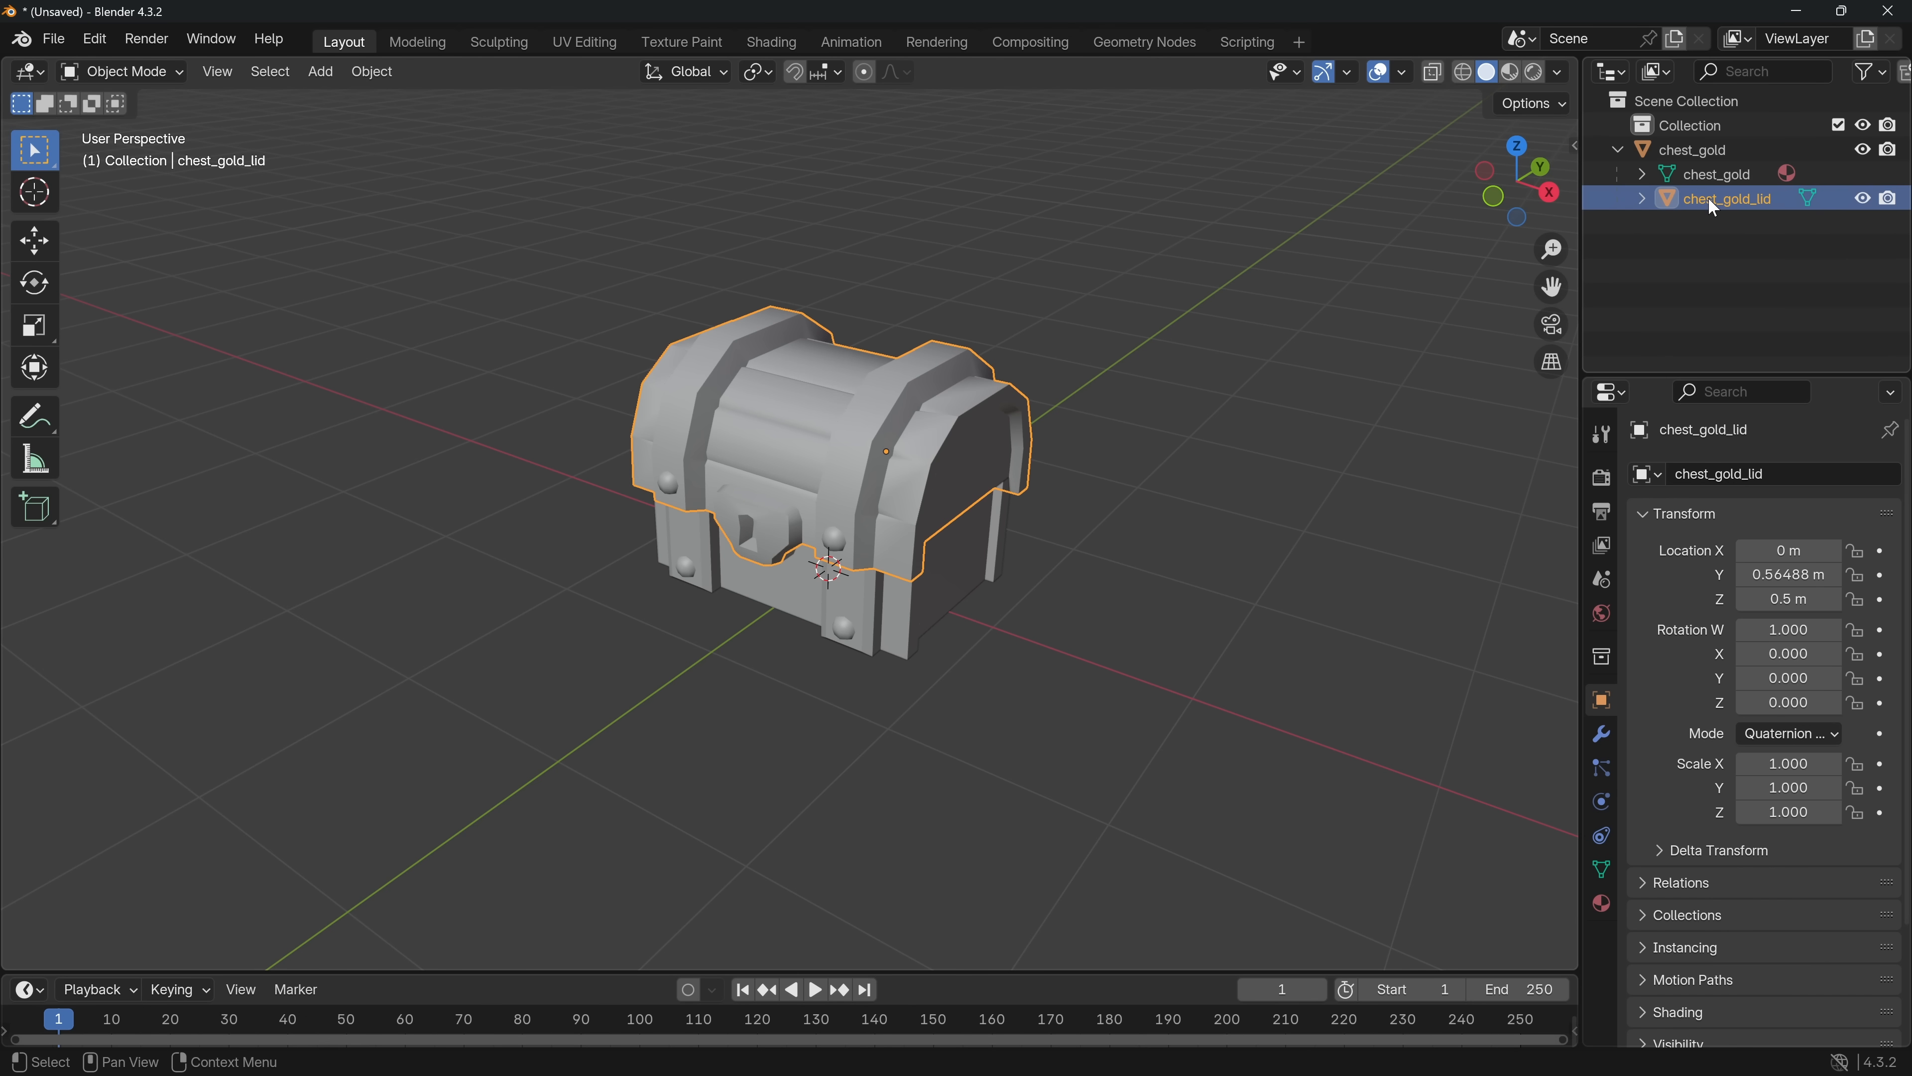
{"action": "double_click", "coordinate": [1748, 197]}
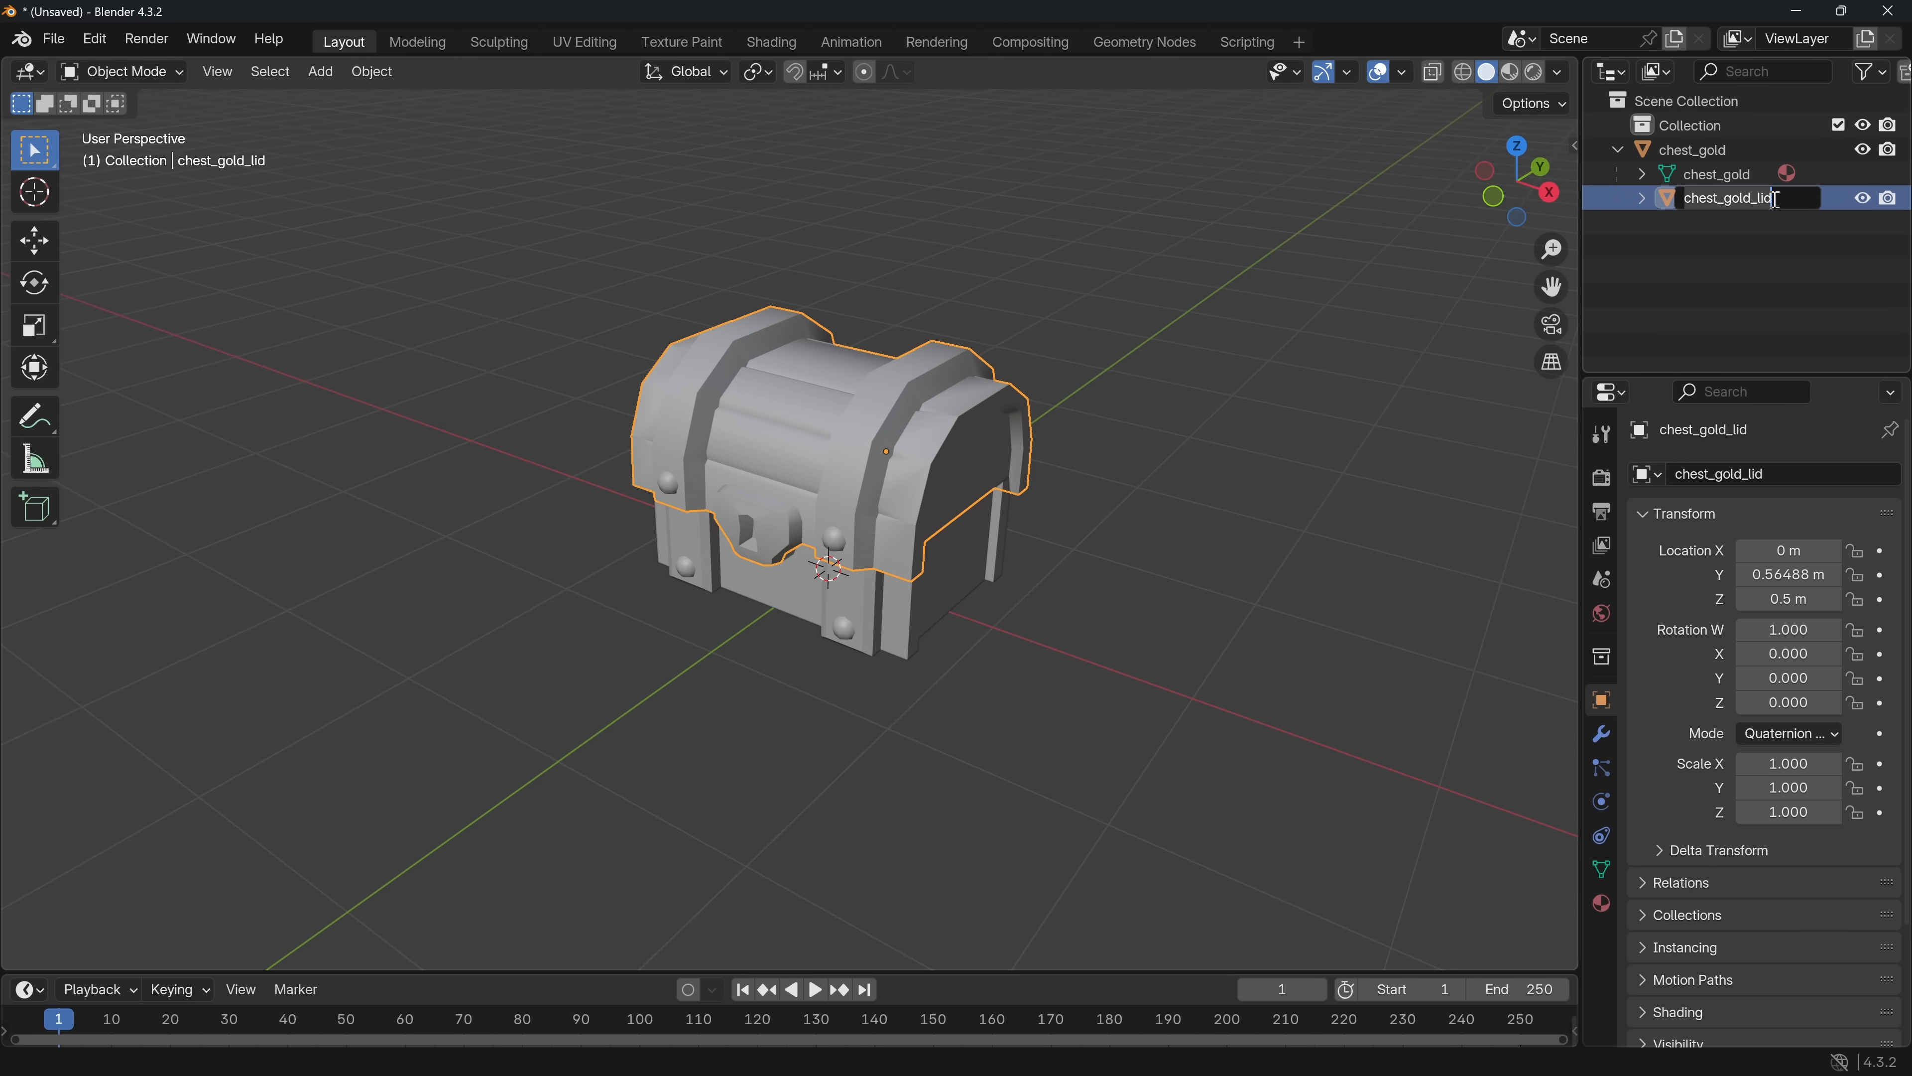
{"action": "type", "text": "-noimp"}
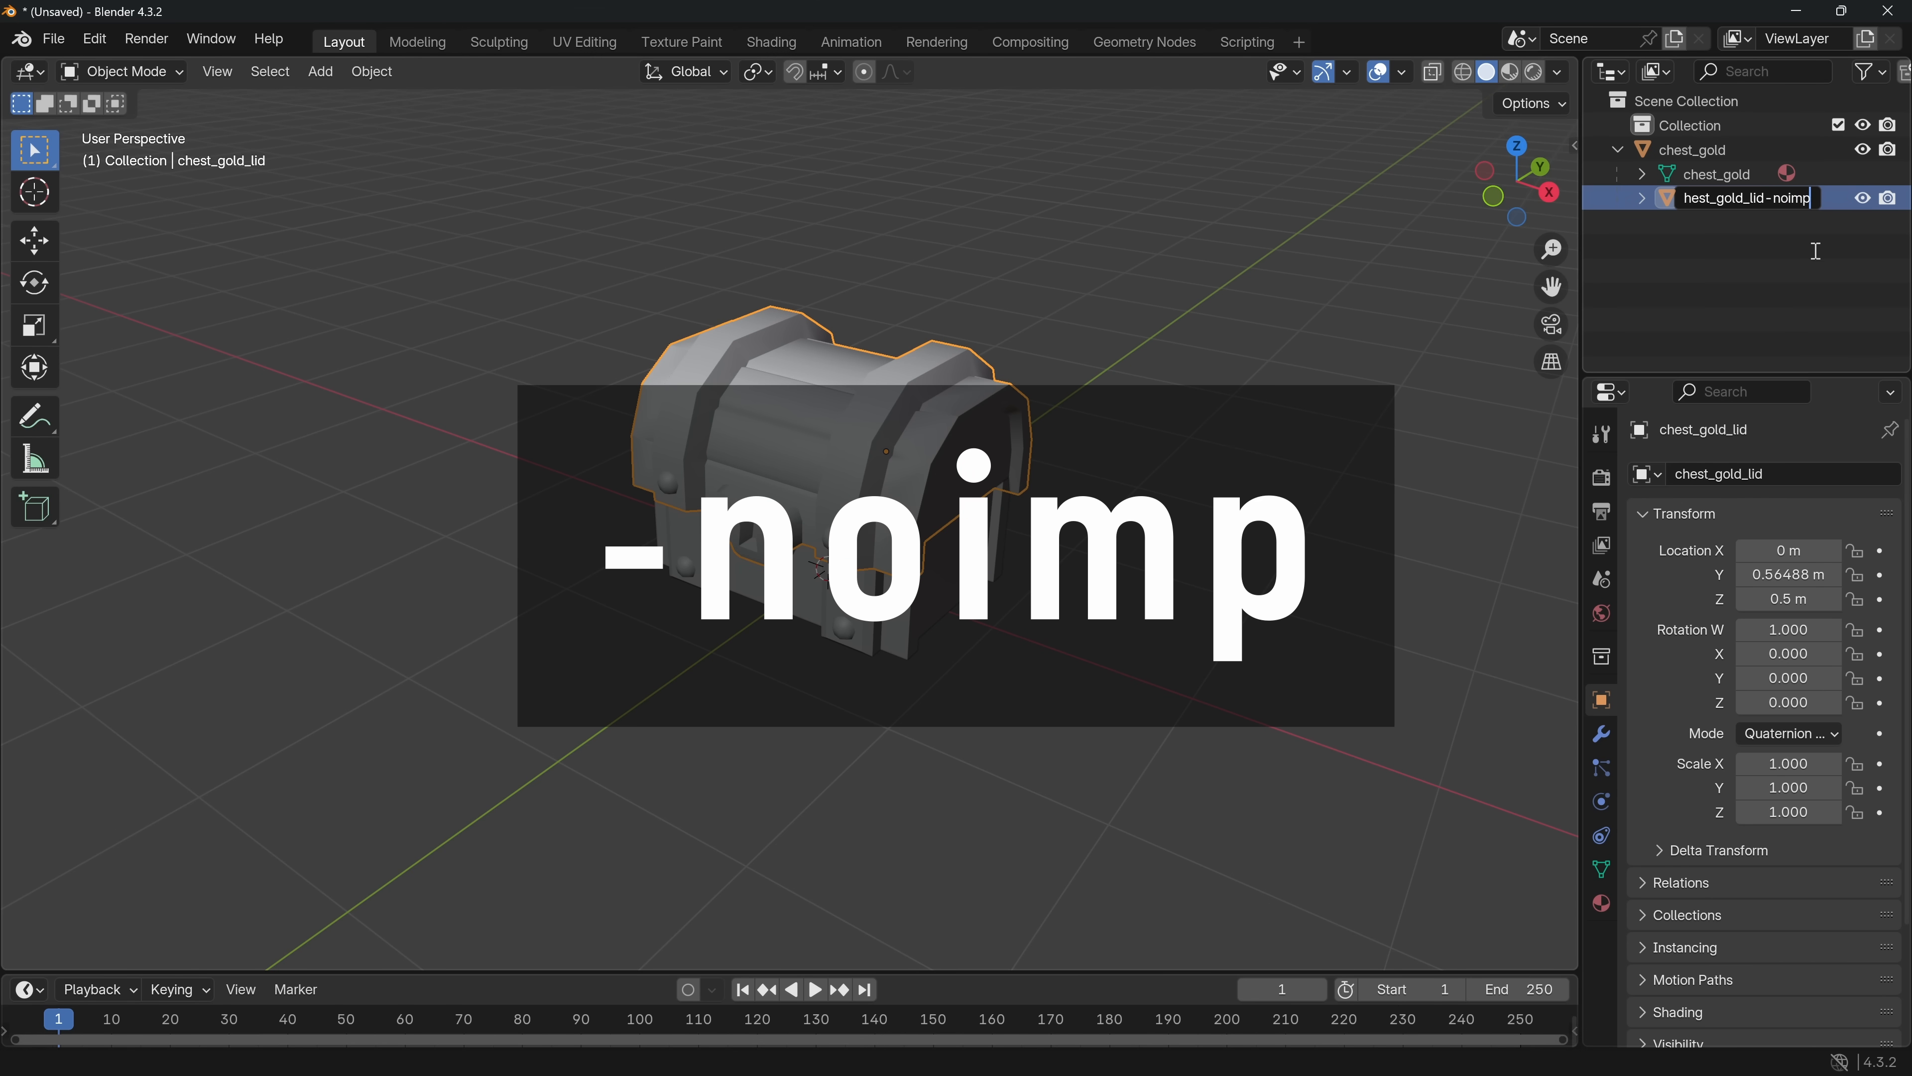
{"action": "key", "text": "Return"}
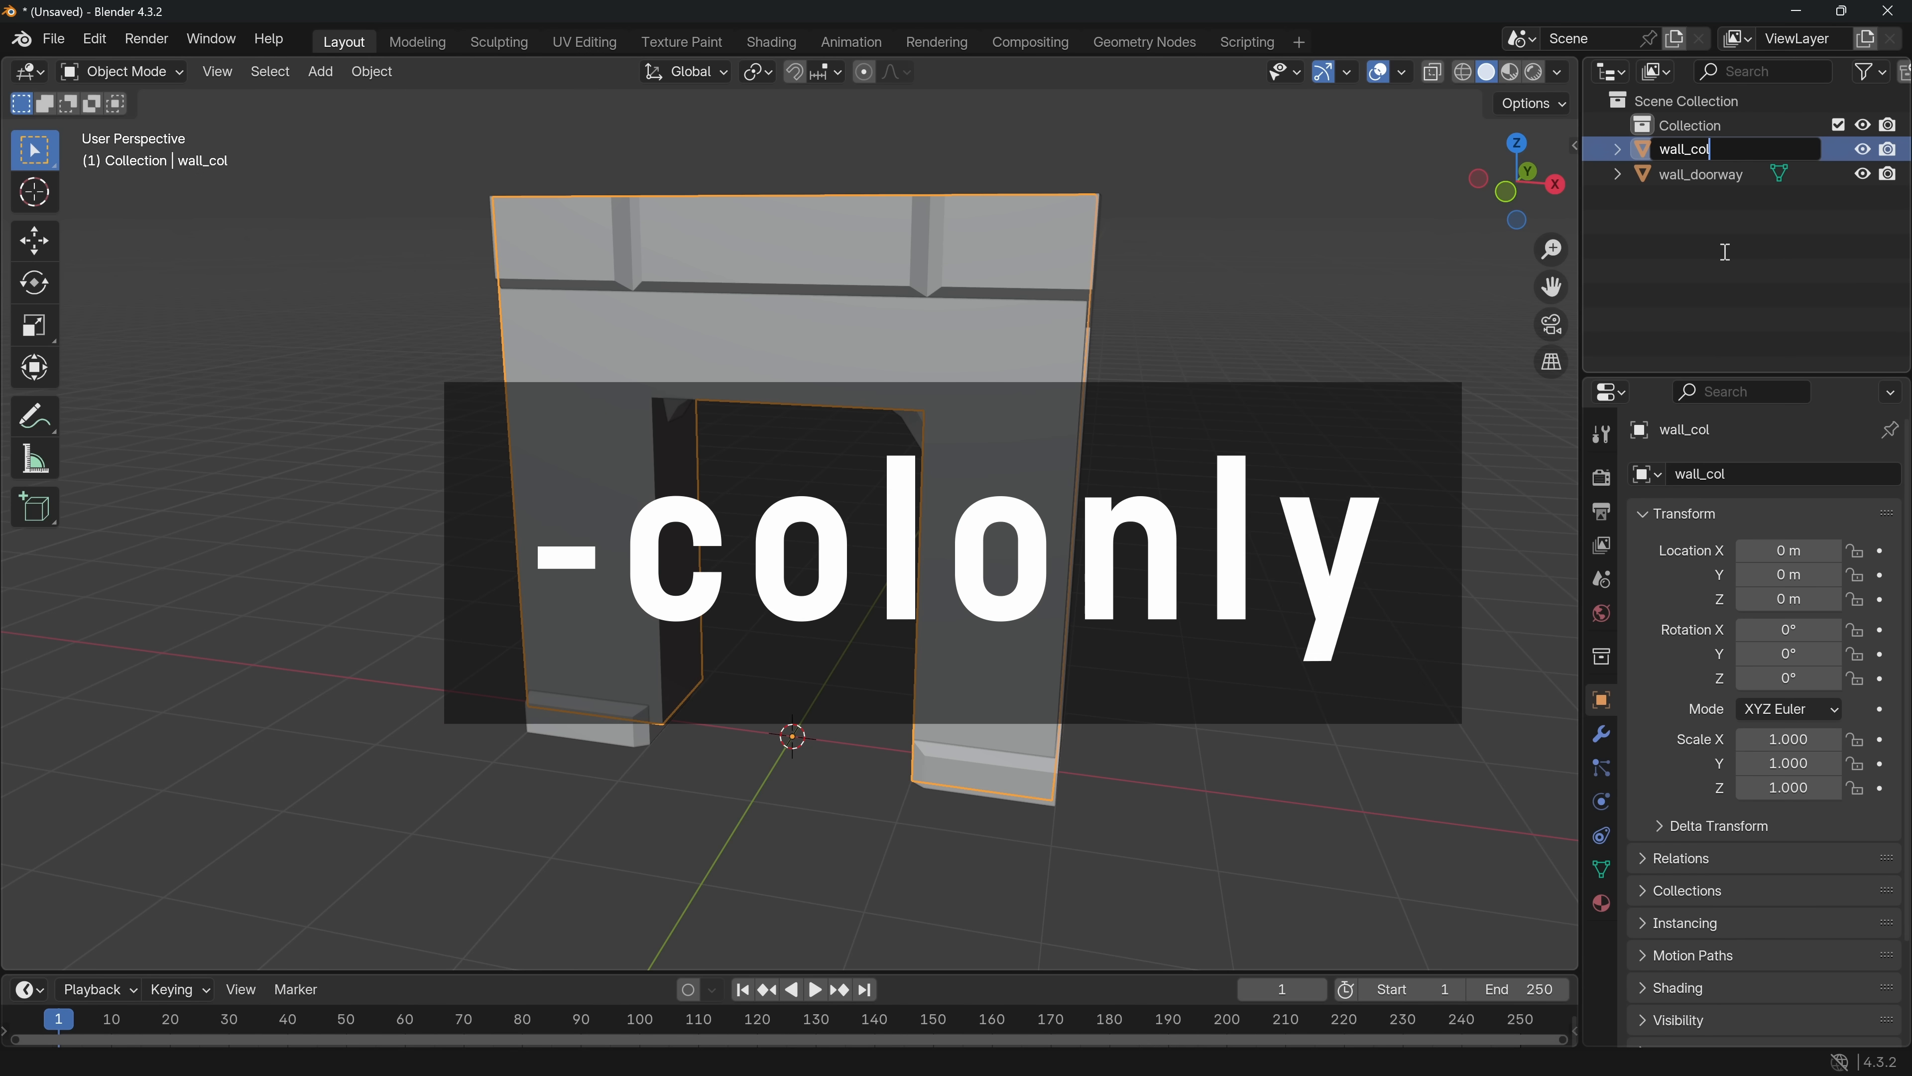
- Add the suffix -colonly to the name of the wall_col object
{"action": "type", "text": "-colonly"}
{"action": "key", "text": "Return"}
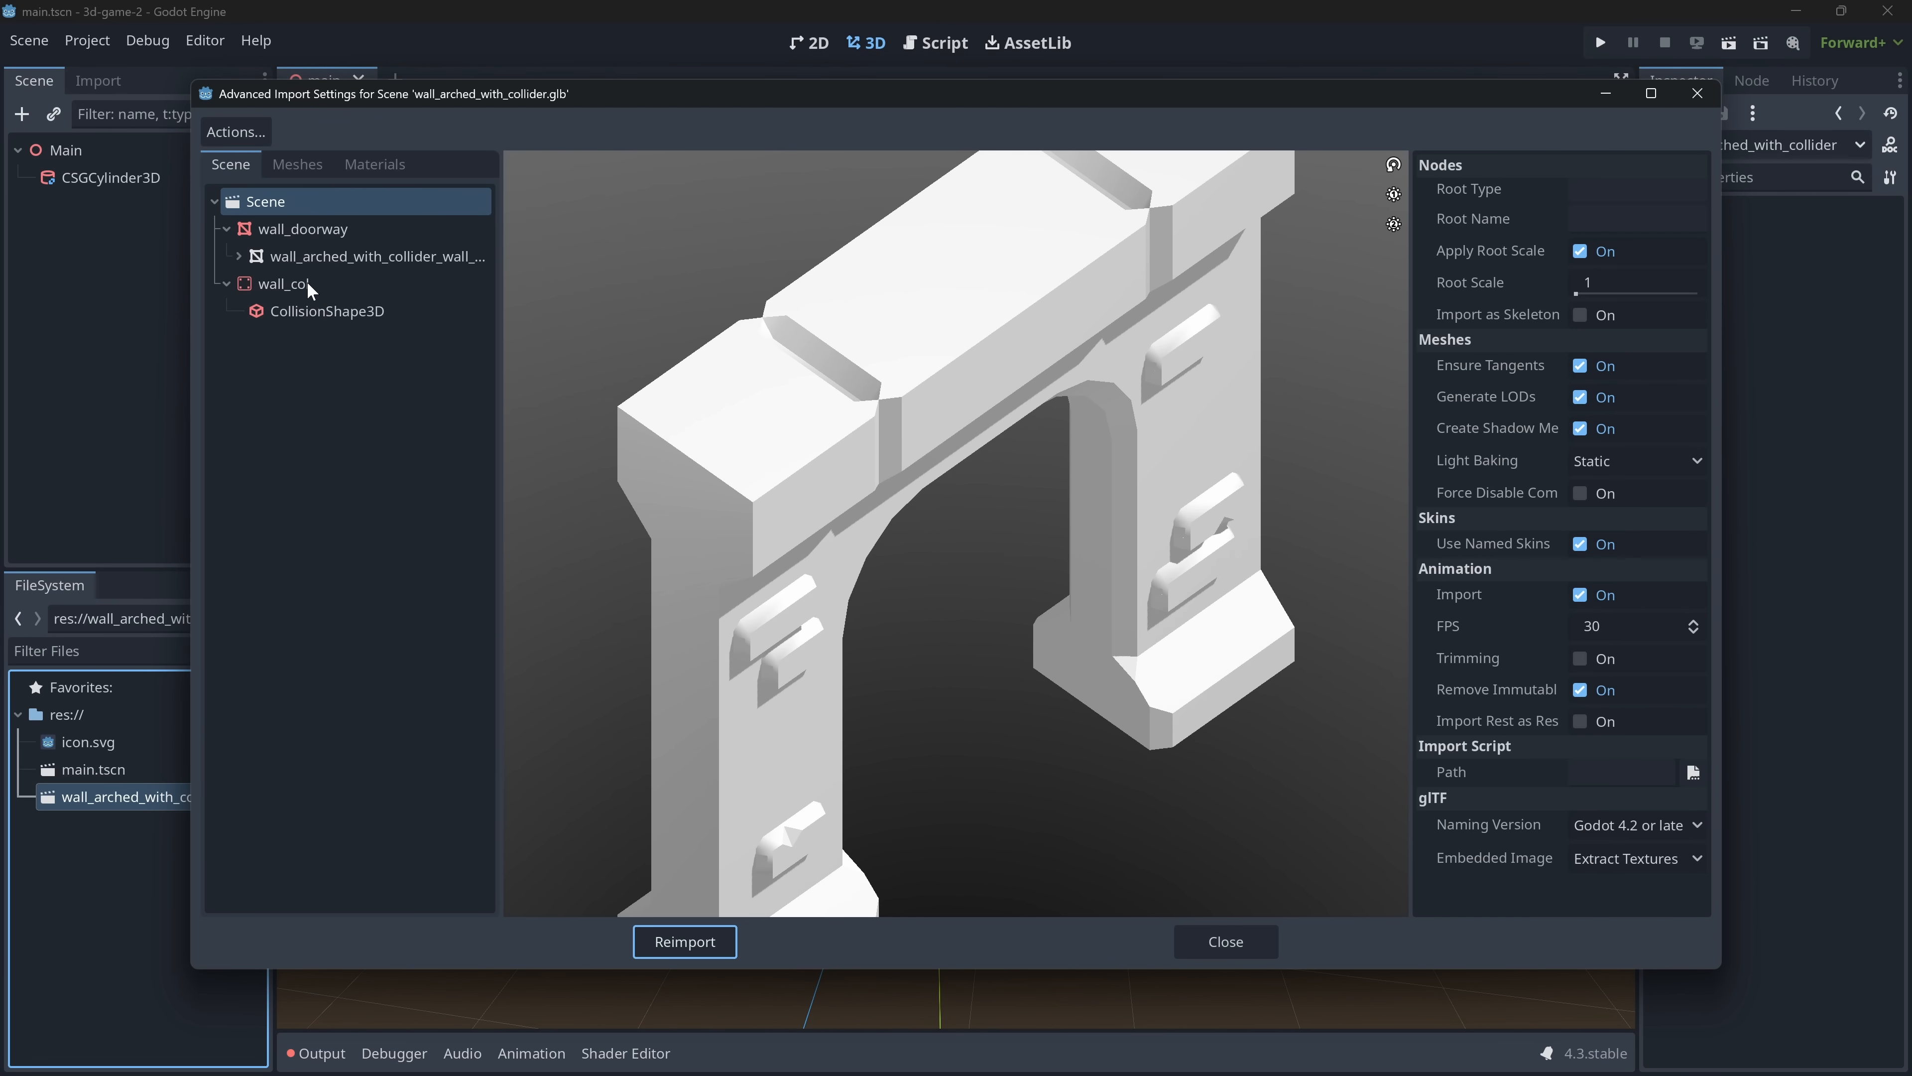
- Switch to Godot and inspect wall_col and its CollisionShape3D in the imported wall_arched_with_collider.glb and in the scene
{"action": "left_click", "coordinate": [308, 282]}
{"action": "left_click", "coordinate": [299, 309]}
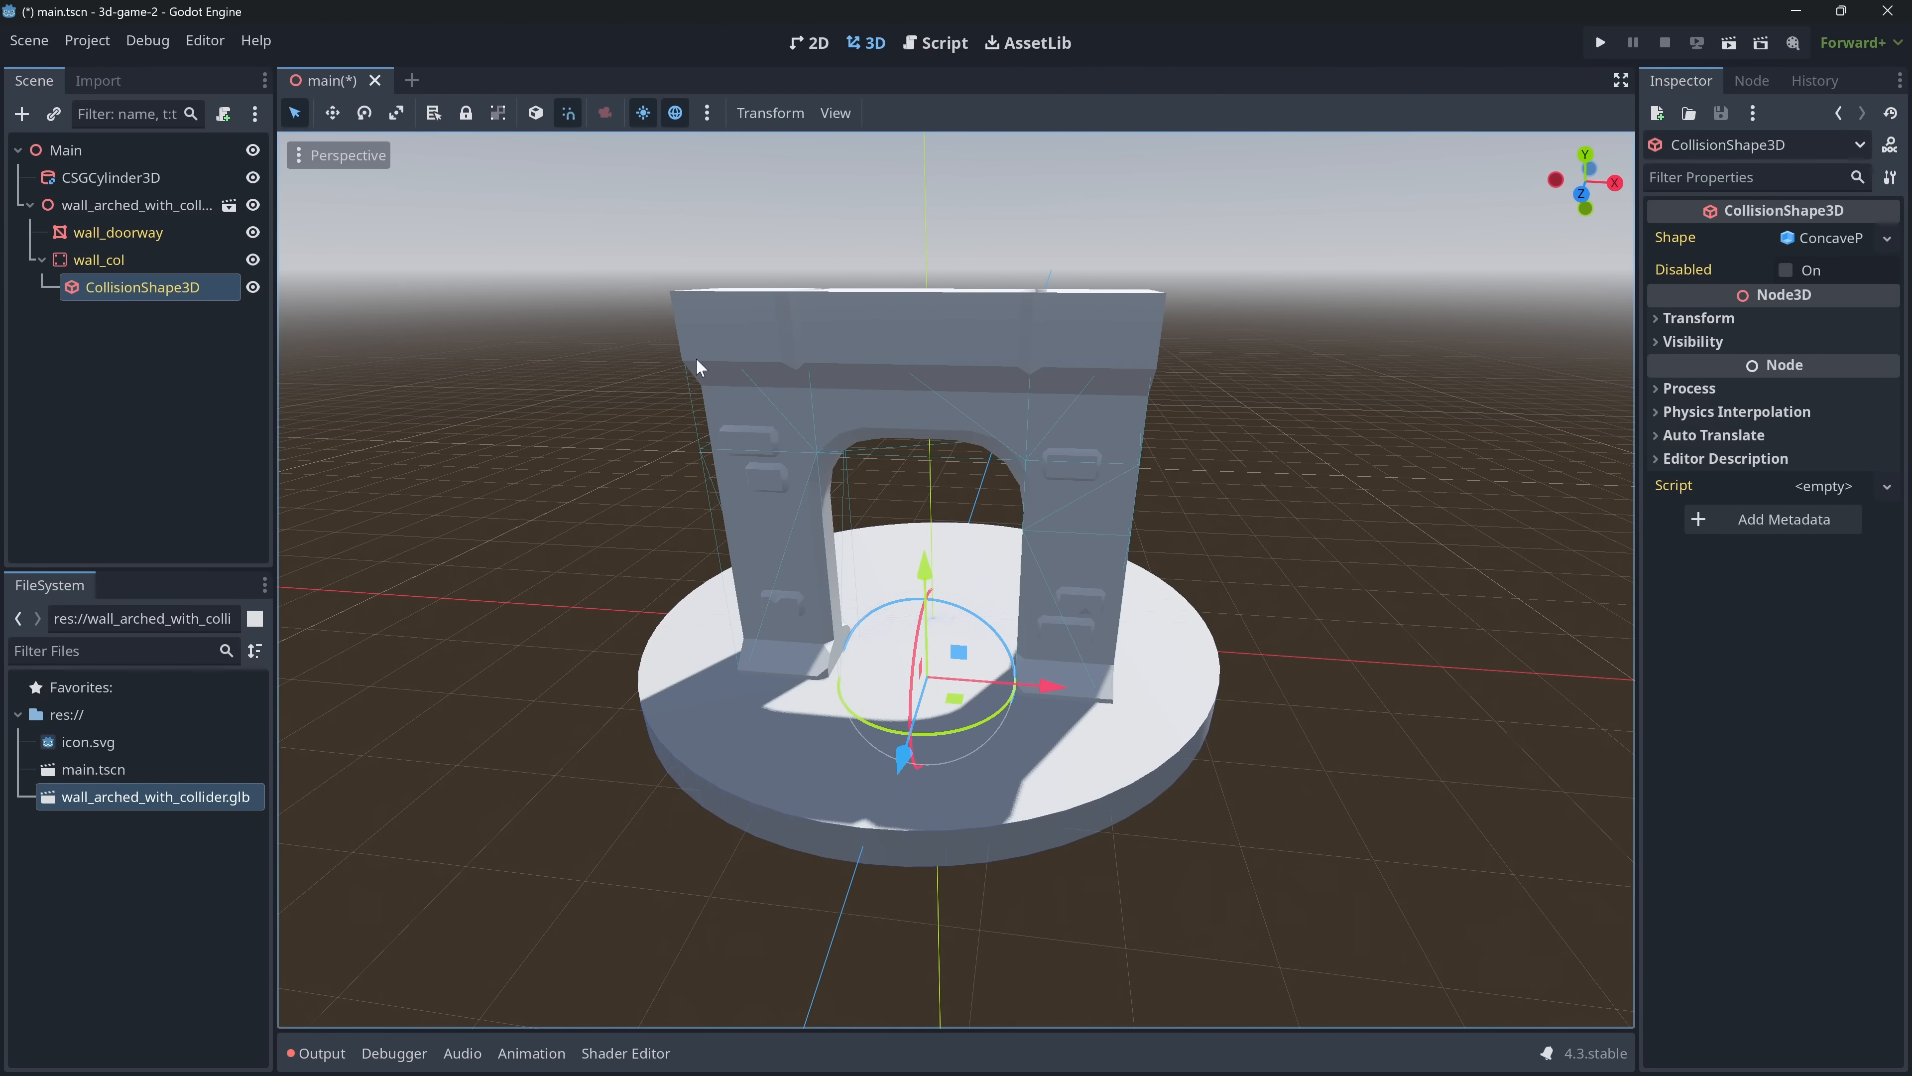
{"action": "middle_click_drag", "start_coordinate": [697, 357], "coordinate": [862, 369]}
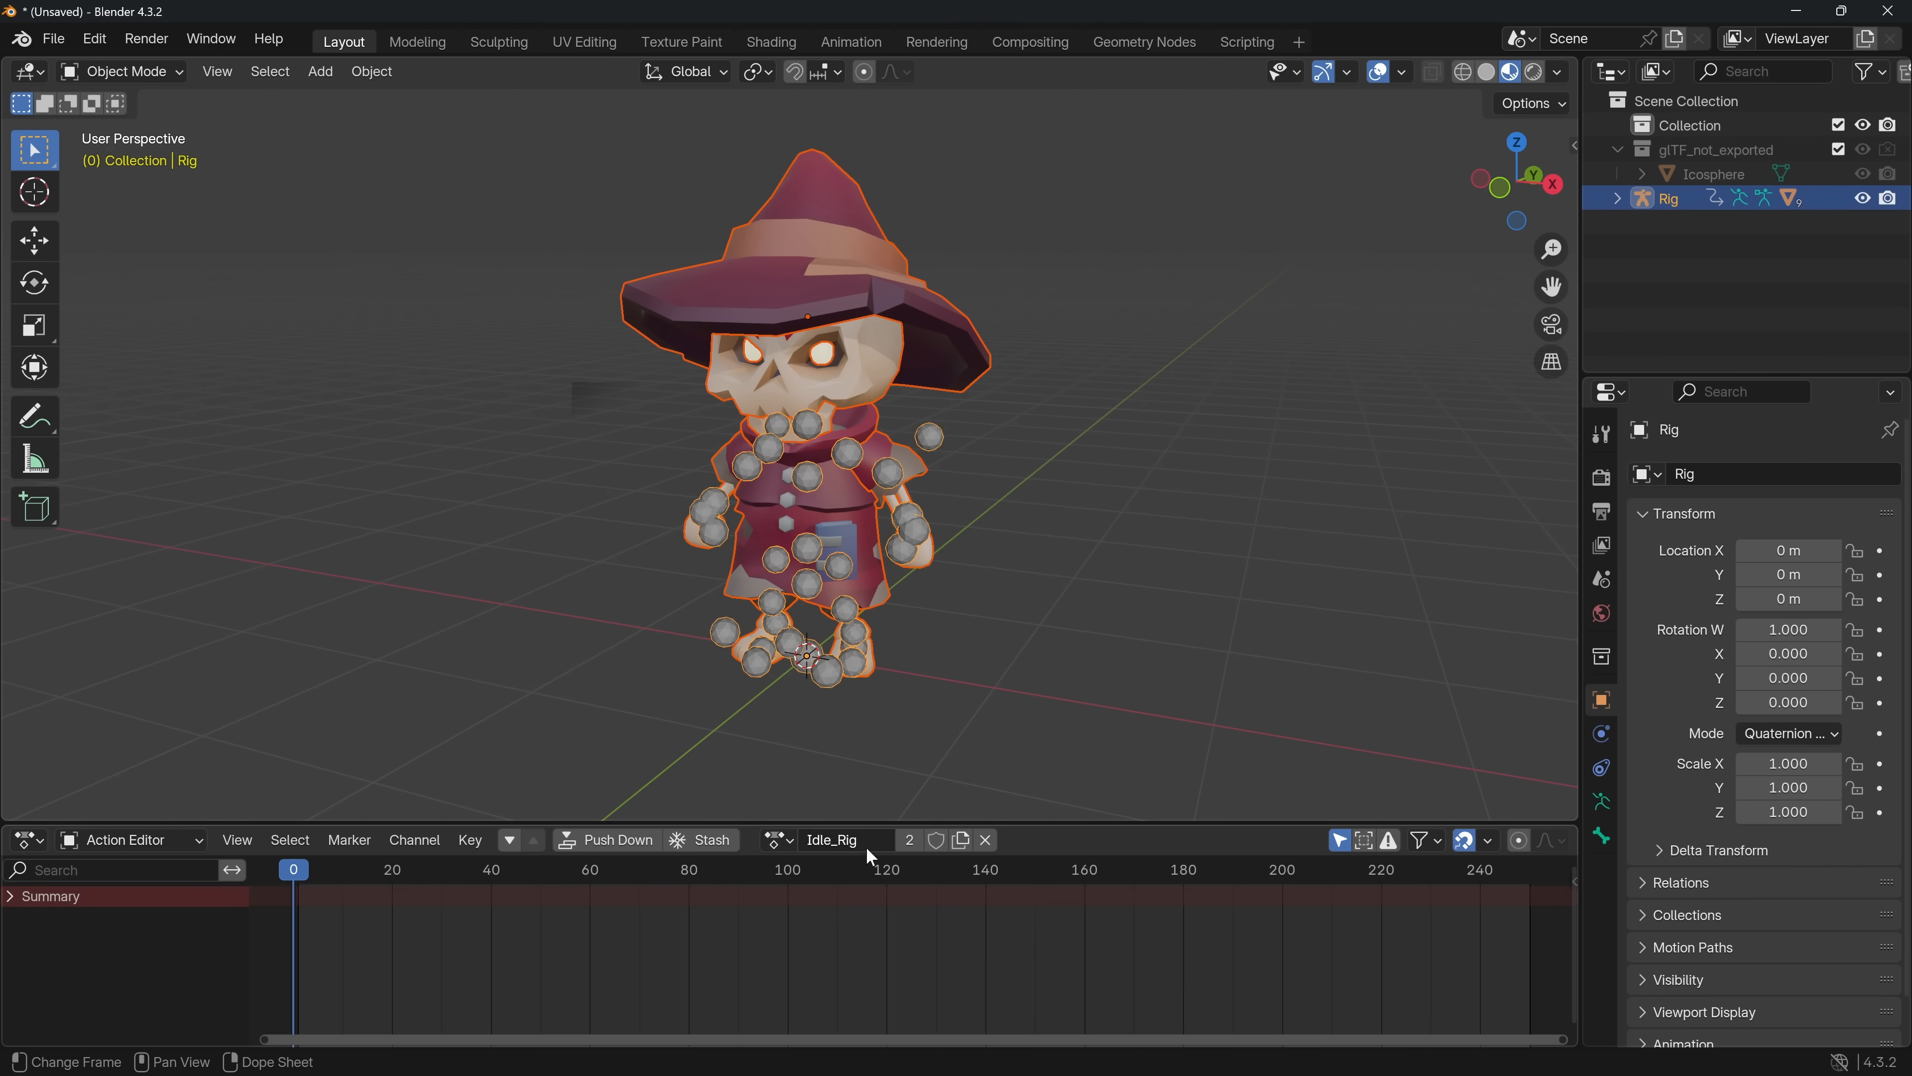
- Switch to Blender and rename the skeleton rig's Idle_Rig action as Idle_Rig-loop
{"action": "double_click", "coordinate": [867, 842]}
{"action": "type", "text": "-loop"}
{"action": "key", "text": "Return"}
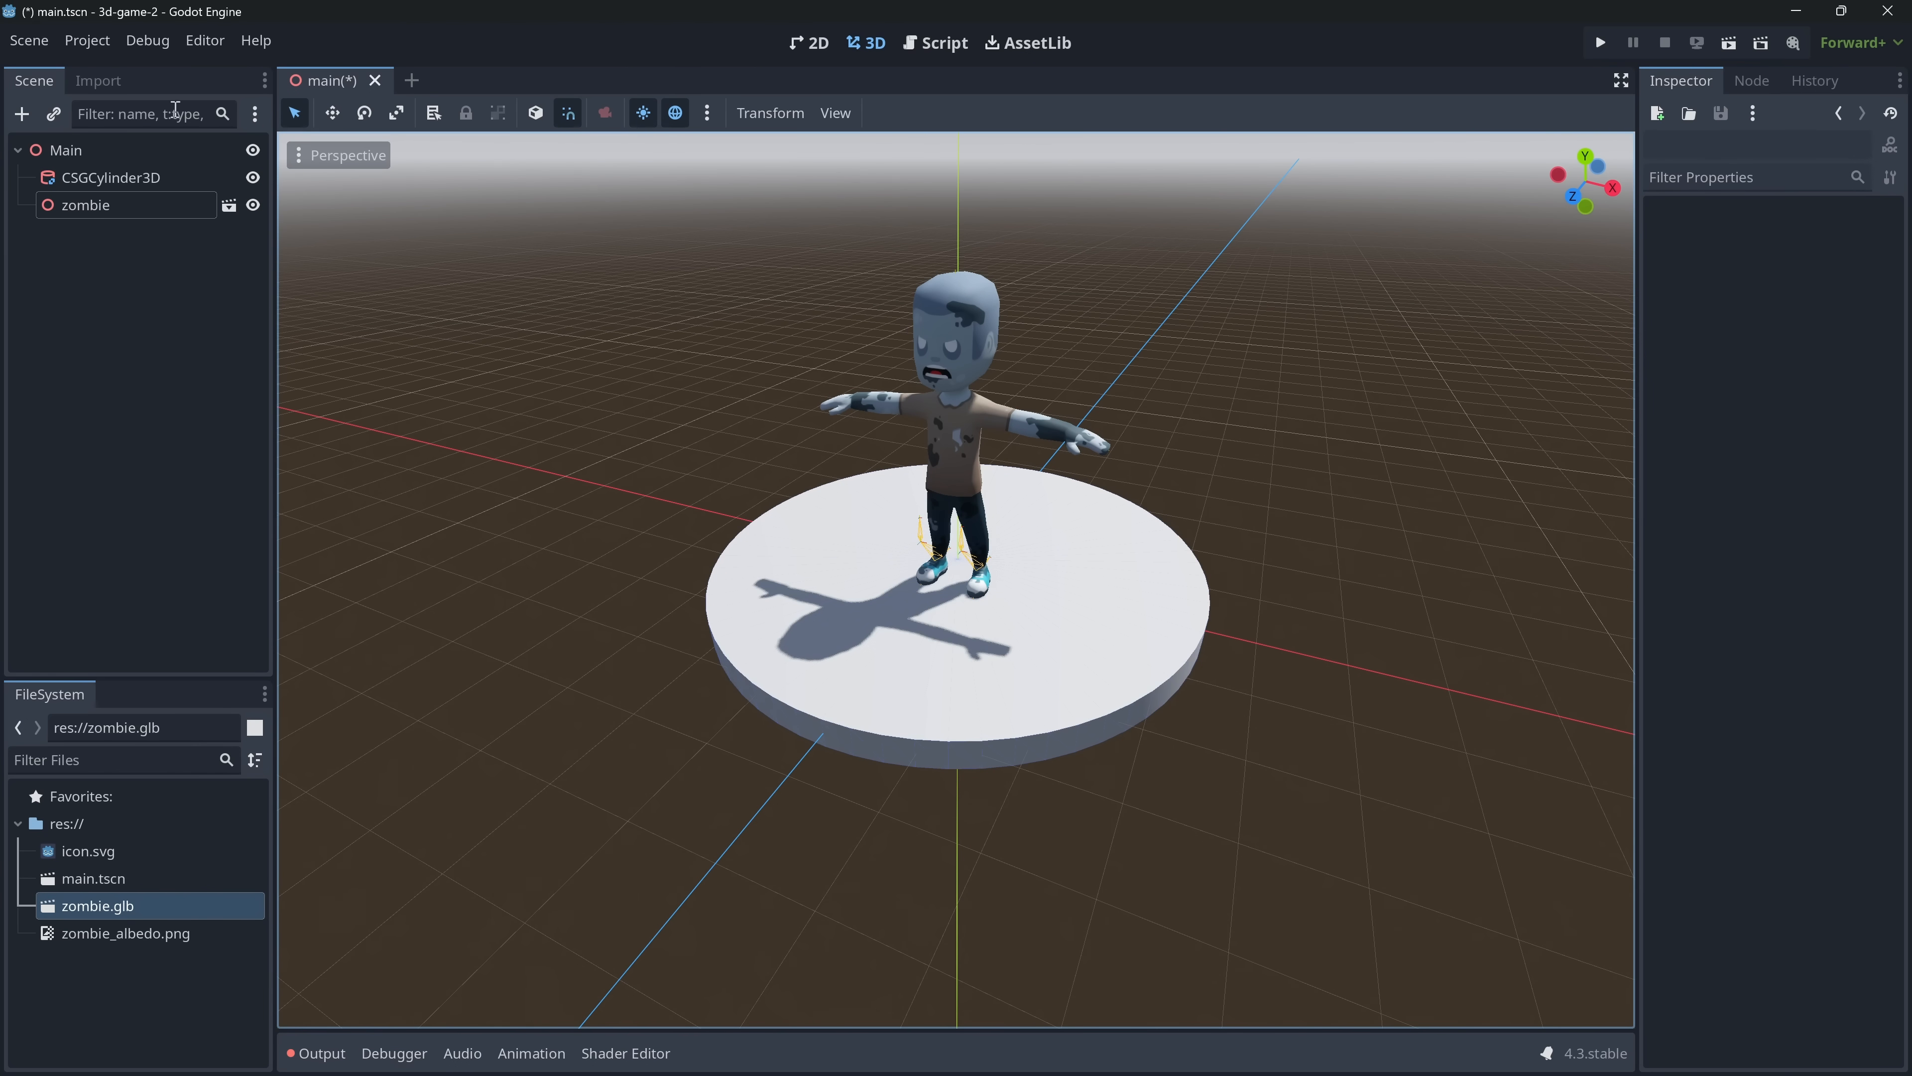
- Switch to Godot and review the import options of zombie.glb
{"action": "left_click", "coordinate": [98, 80]}
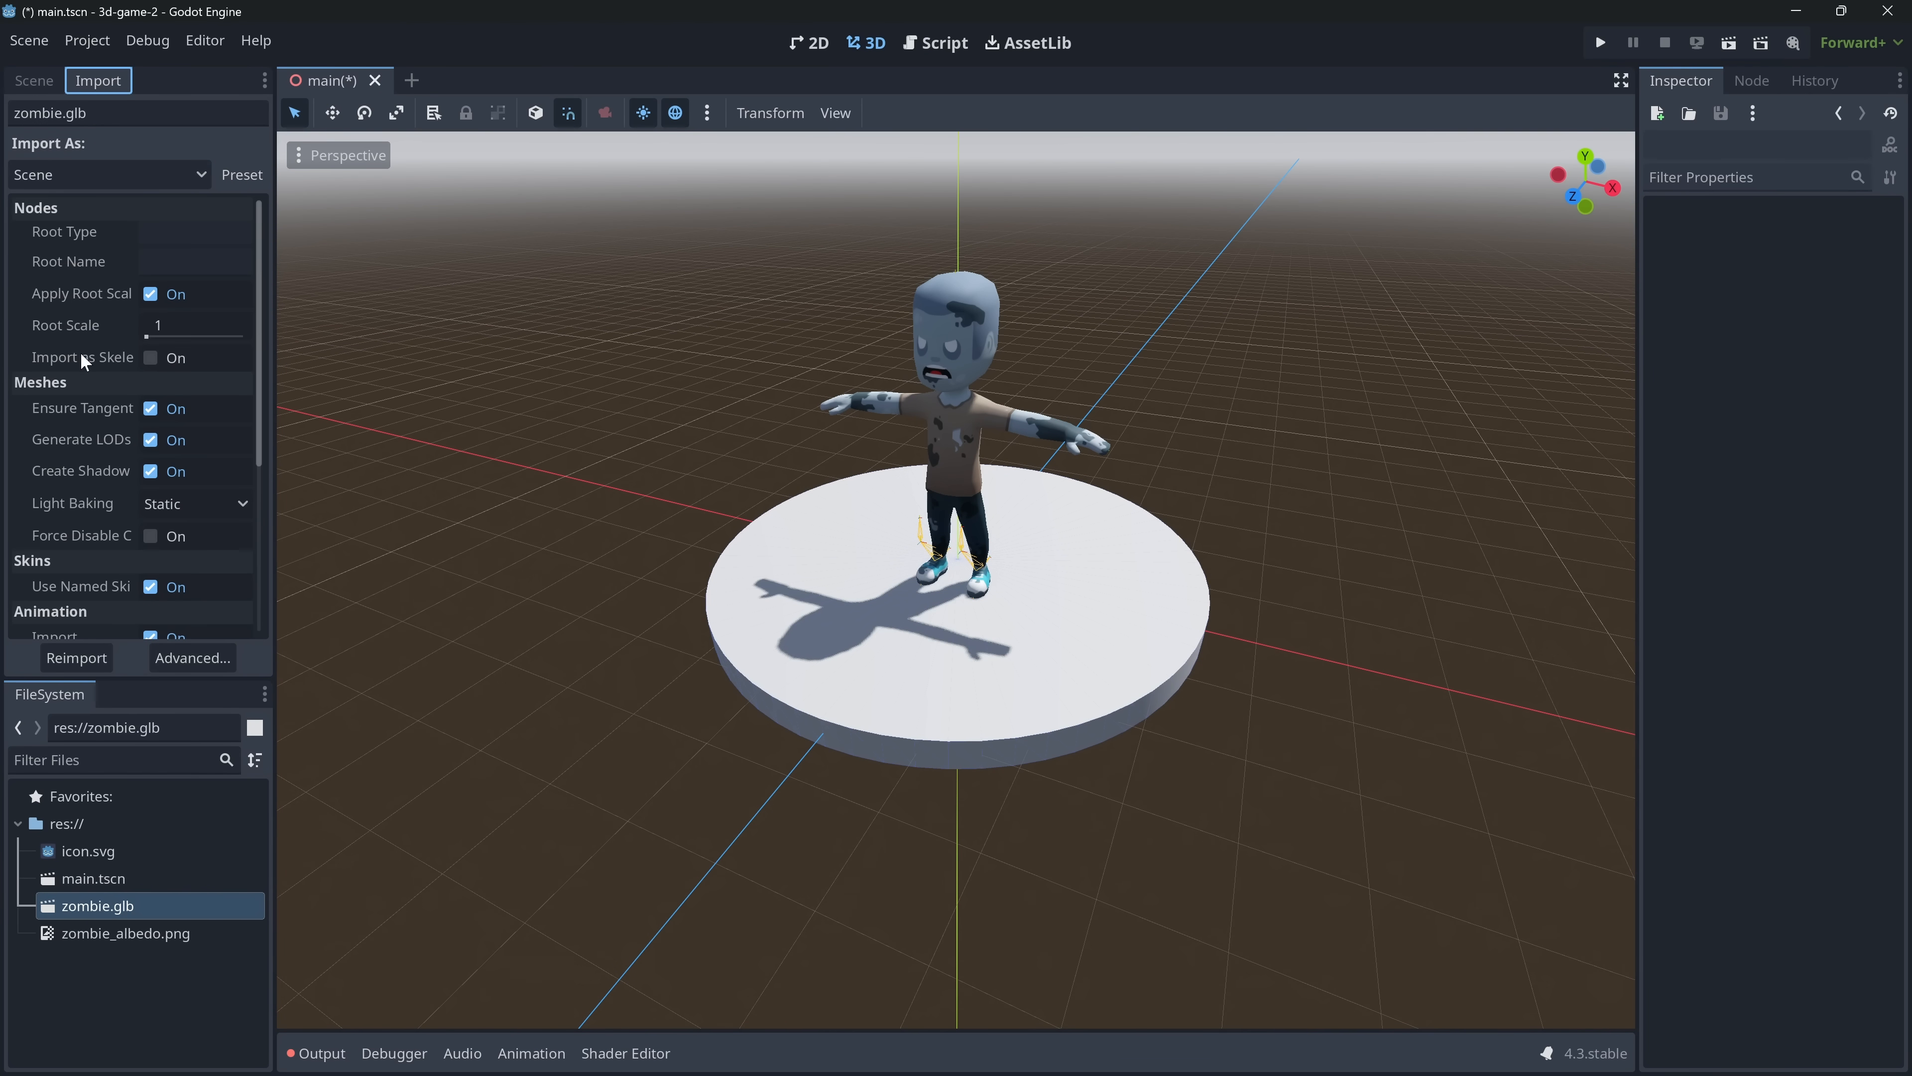
{"action": "scroll", "coordinate": [87, 362], "scroll_direction": "down", "scroll_amount": 5}
{"action": "mouse_move", "coordinate": [79, 384]}
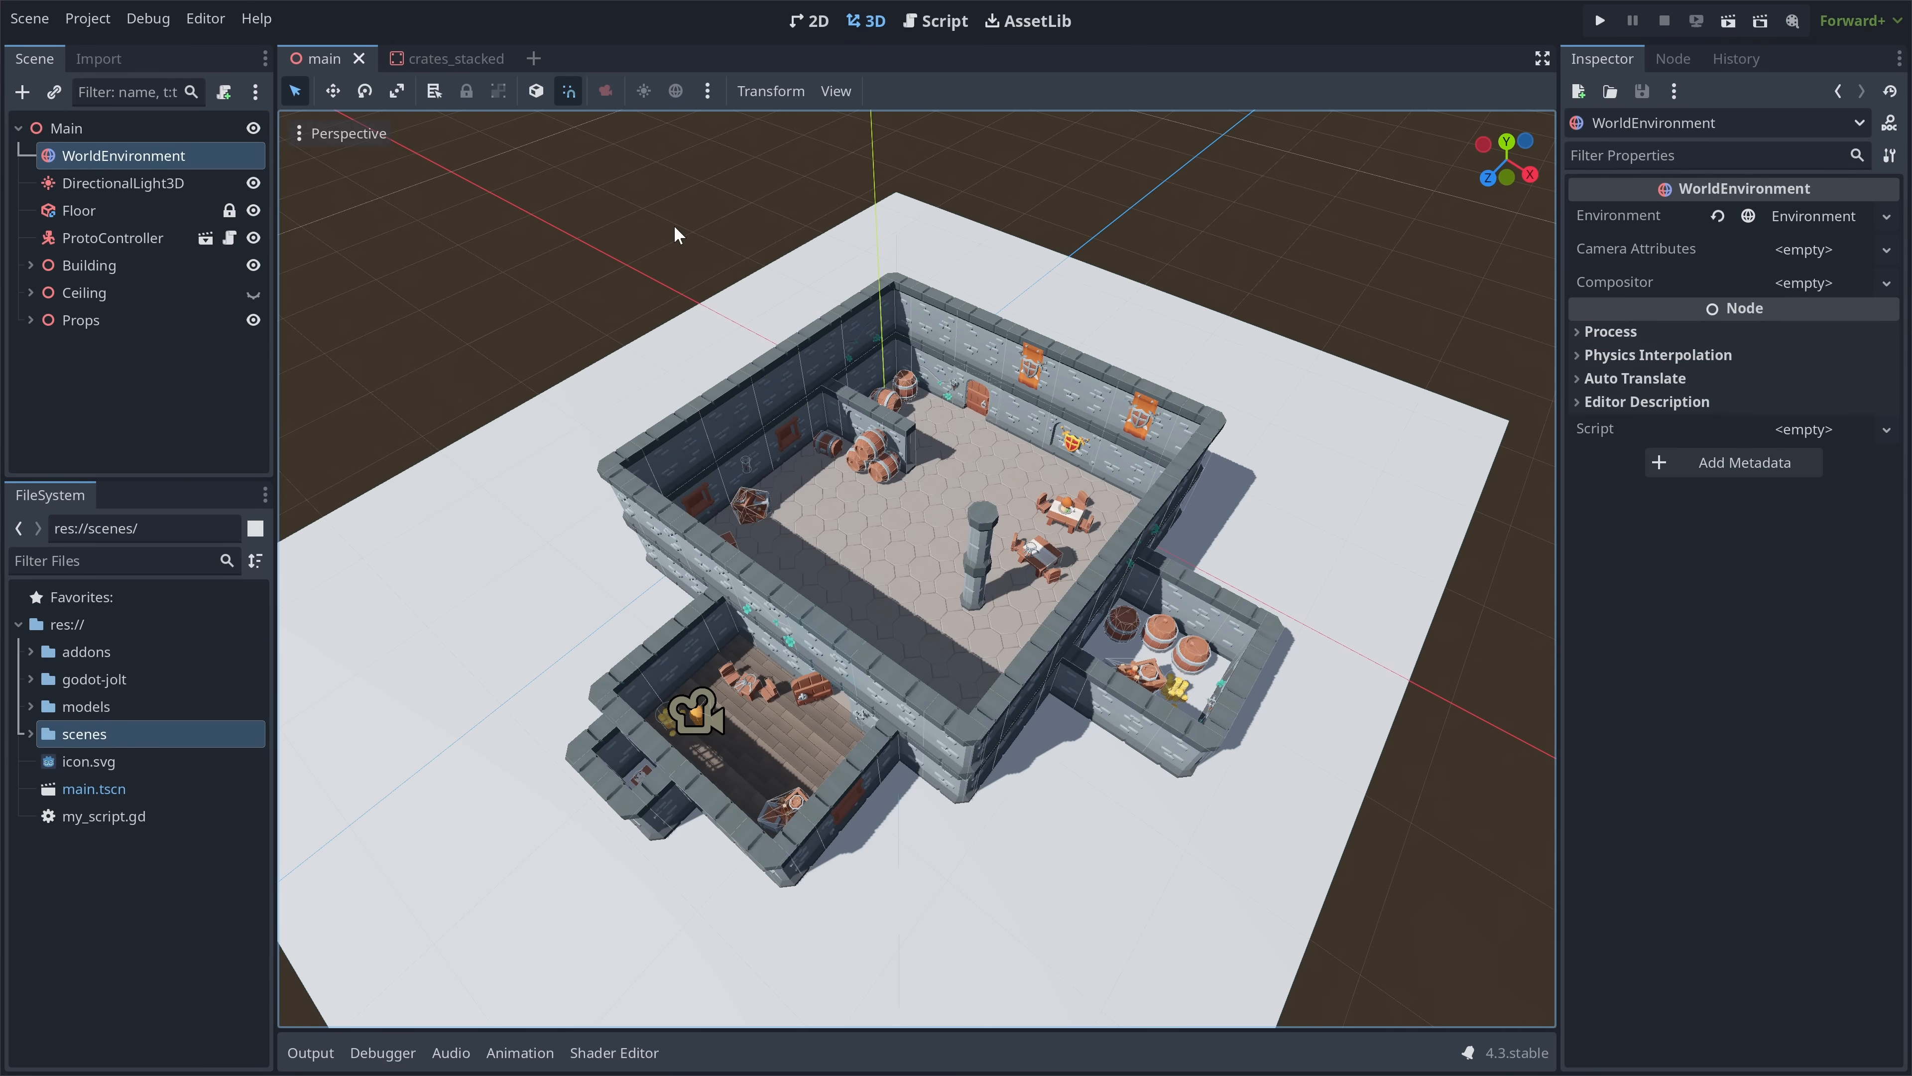
- Delete the WorldEnvironment node from the dungeon's main scene
{"action": "left_click", "coordinate": [136, 184]}
{"action": "left_click", "coordinate": [138, 154]}
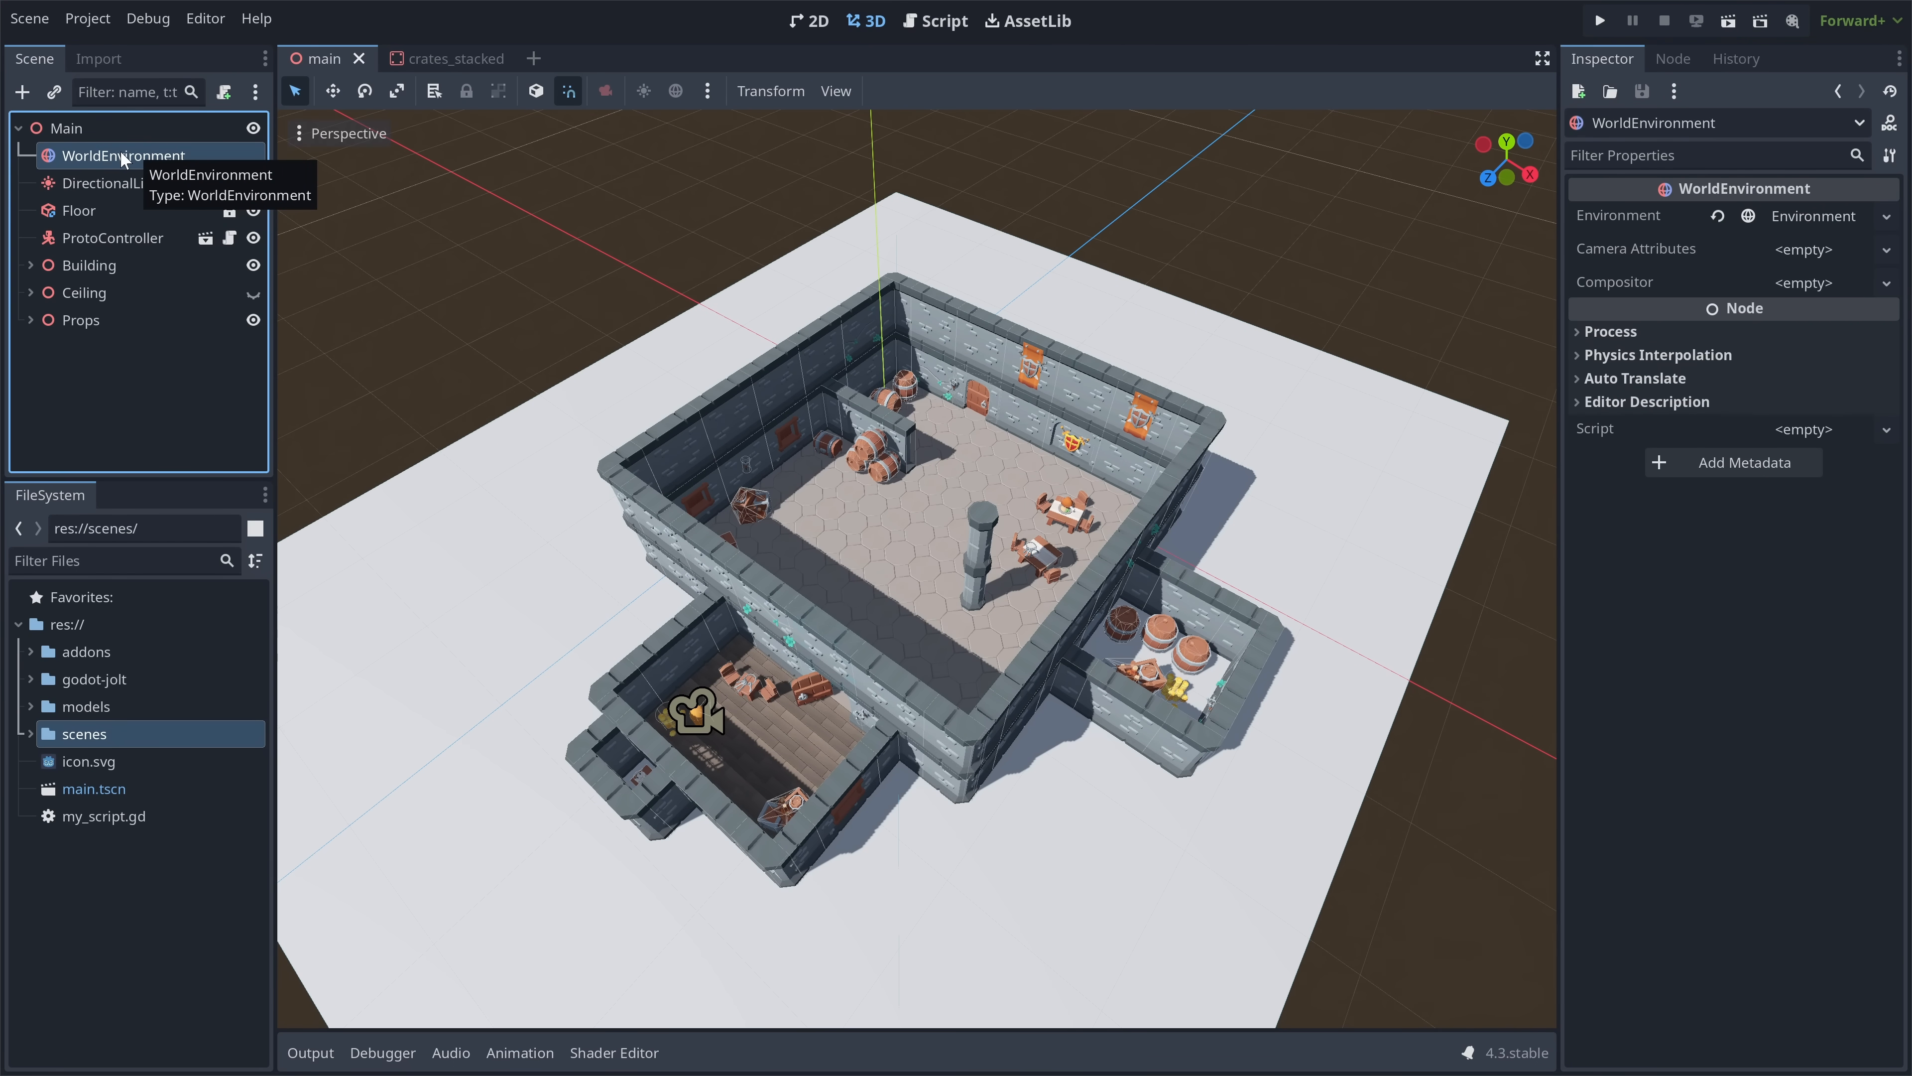
{"action": "key", "text": "Delete"}
{"action": "key", "text": "Return"}
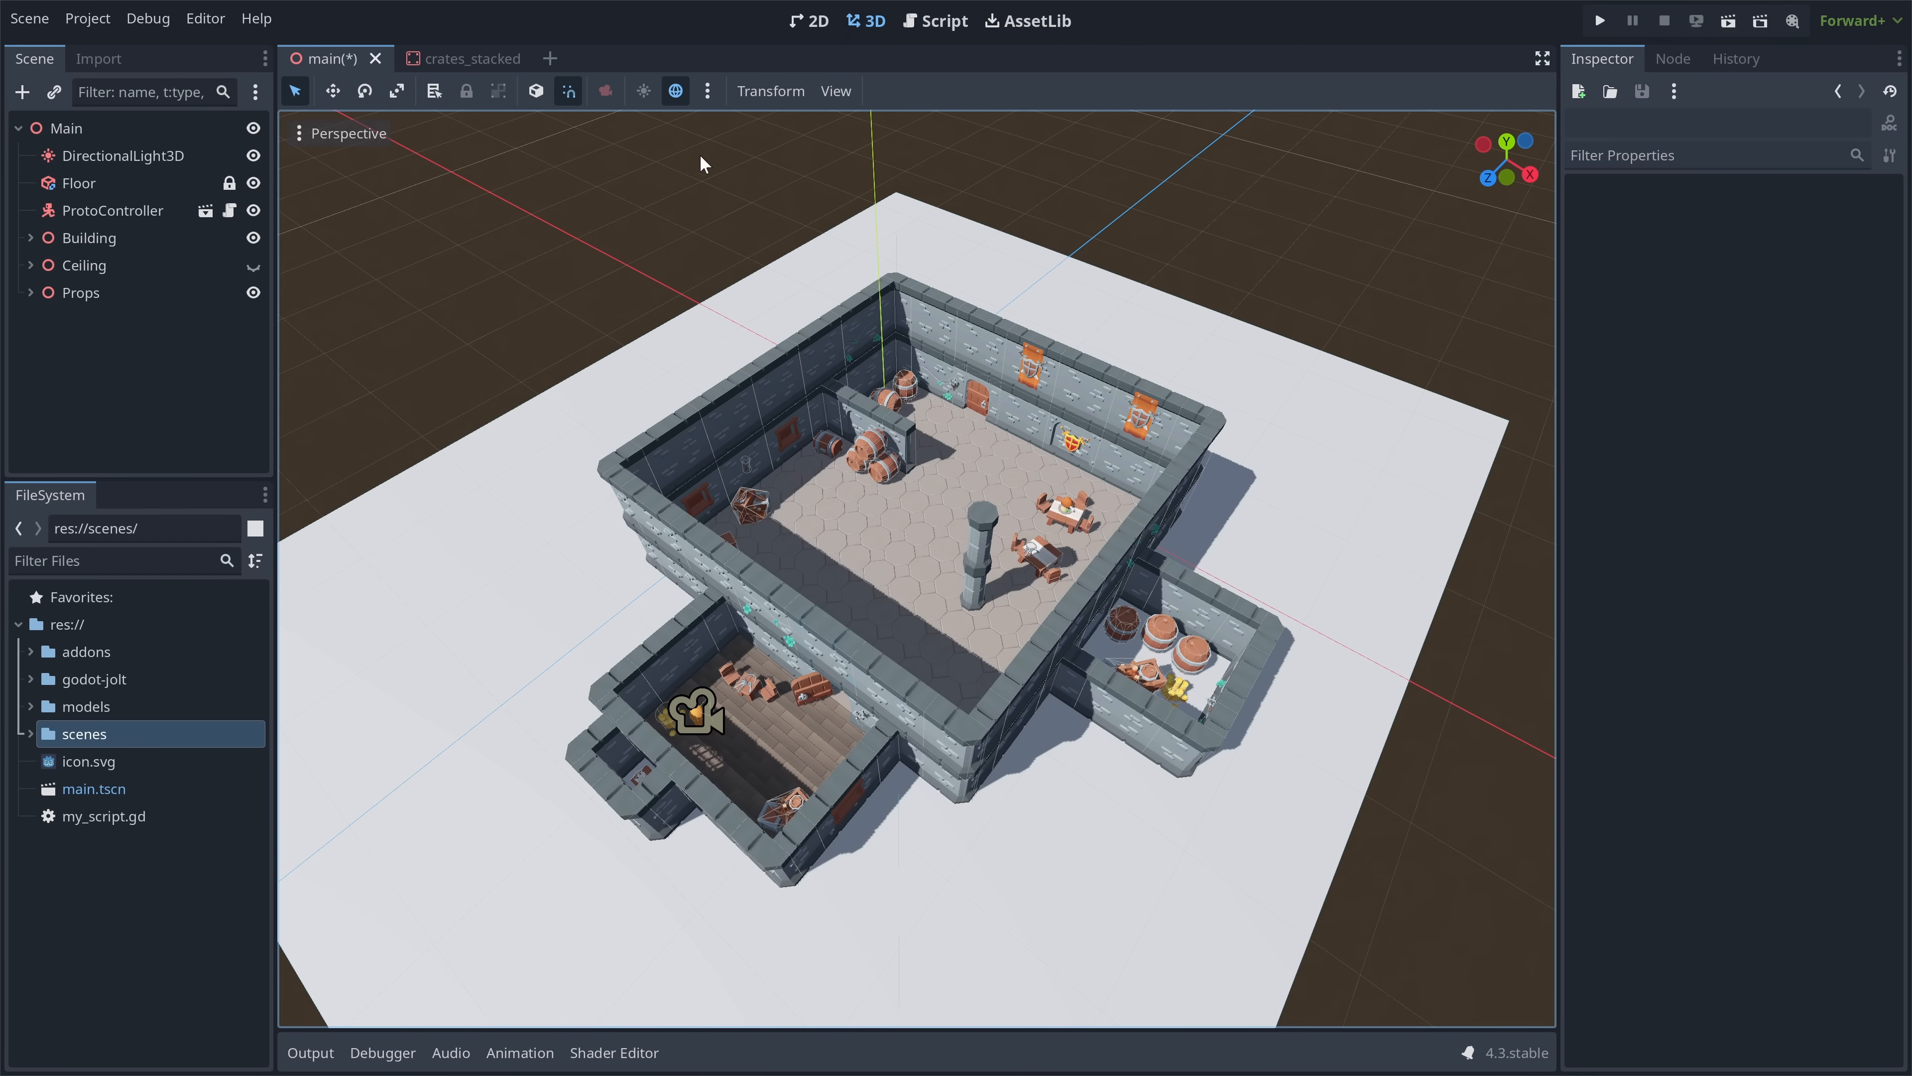
- Add a WorldEnvironment node to the scene from the preview environment and expand its Environment resource
{"action": "left_click", "coordinate": [707, 91]}
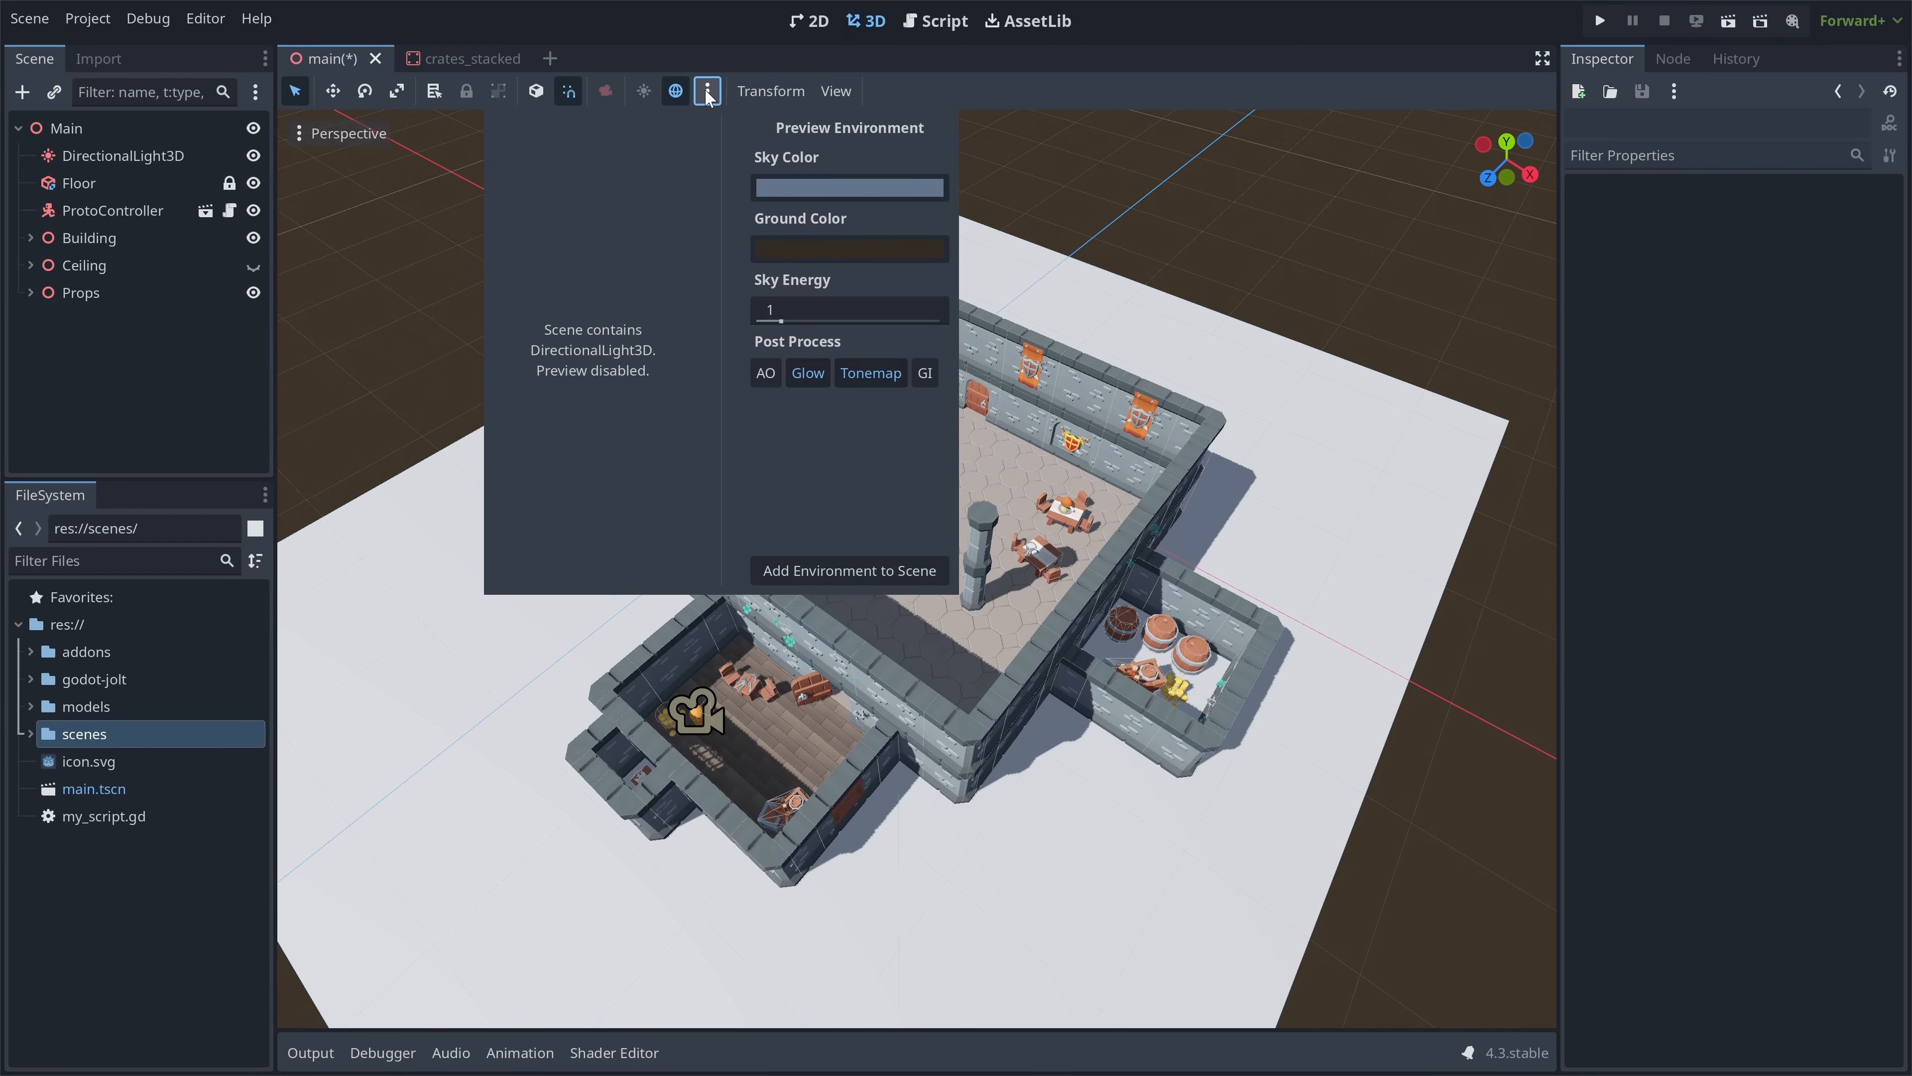
{"action": "left_click", "coordinate": [800, 576]}
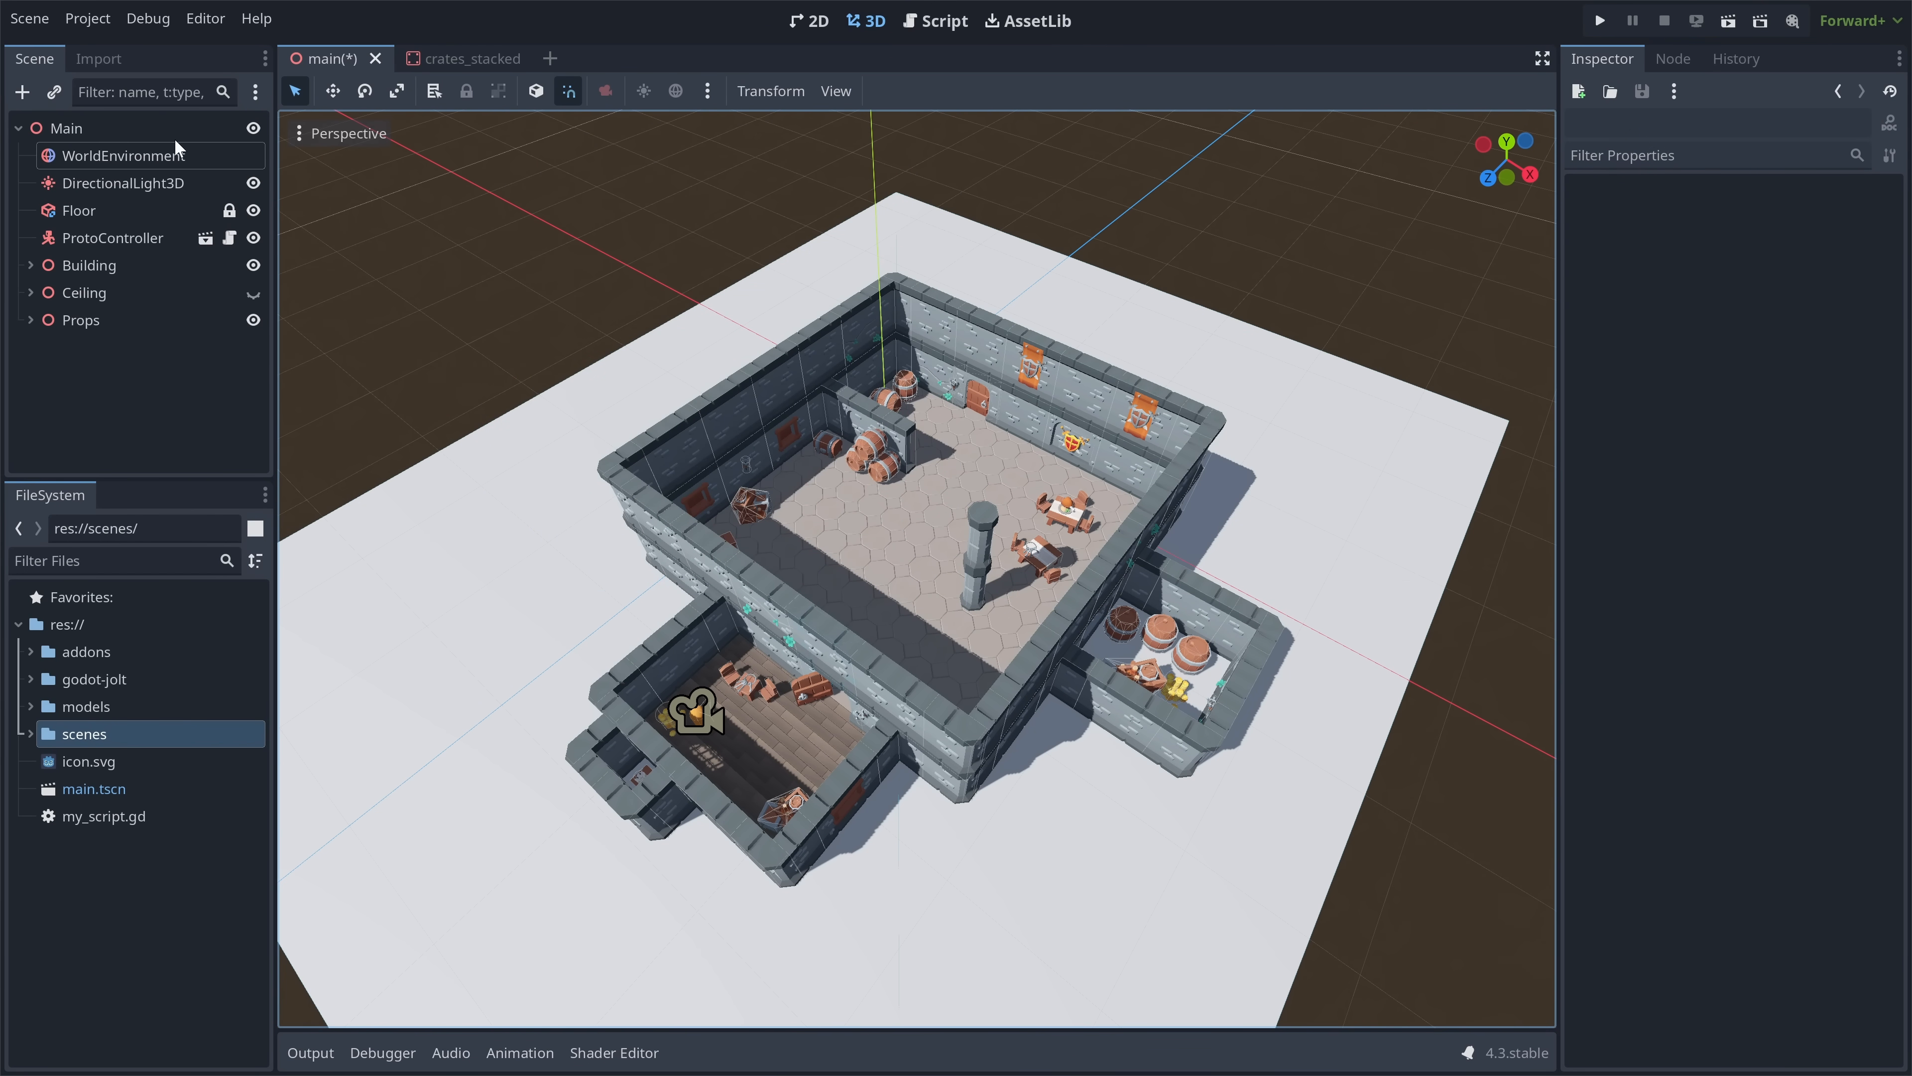
{"action": "left_click", "coordinate": [1845, 214]}
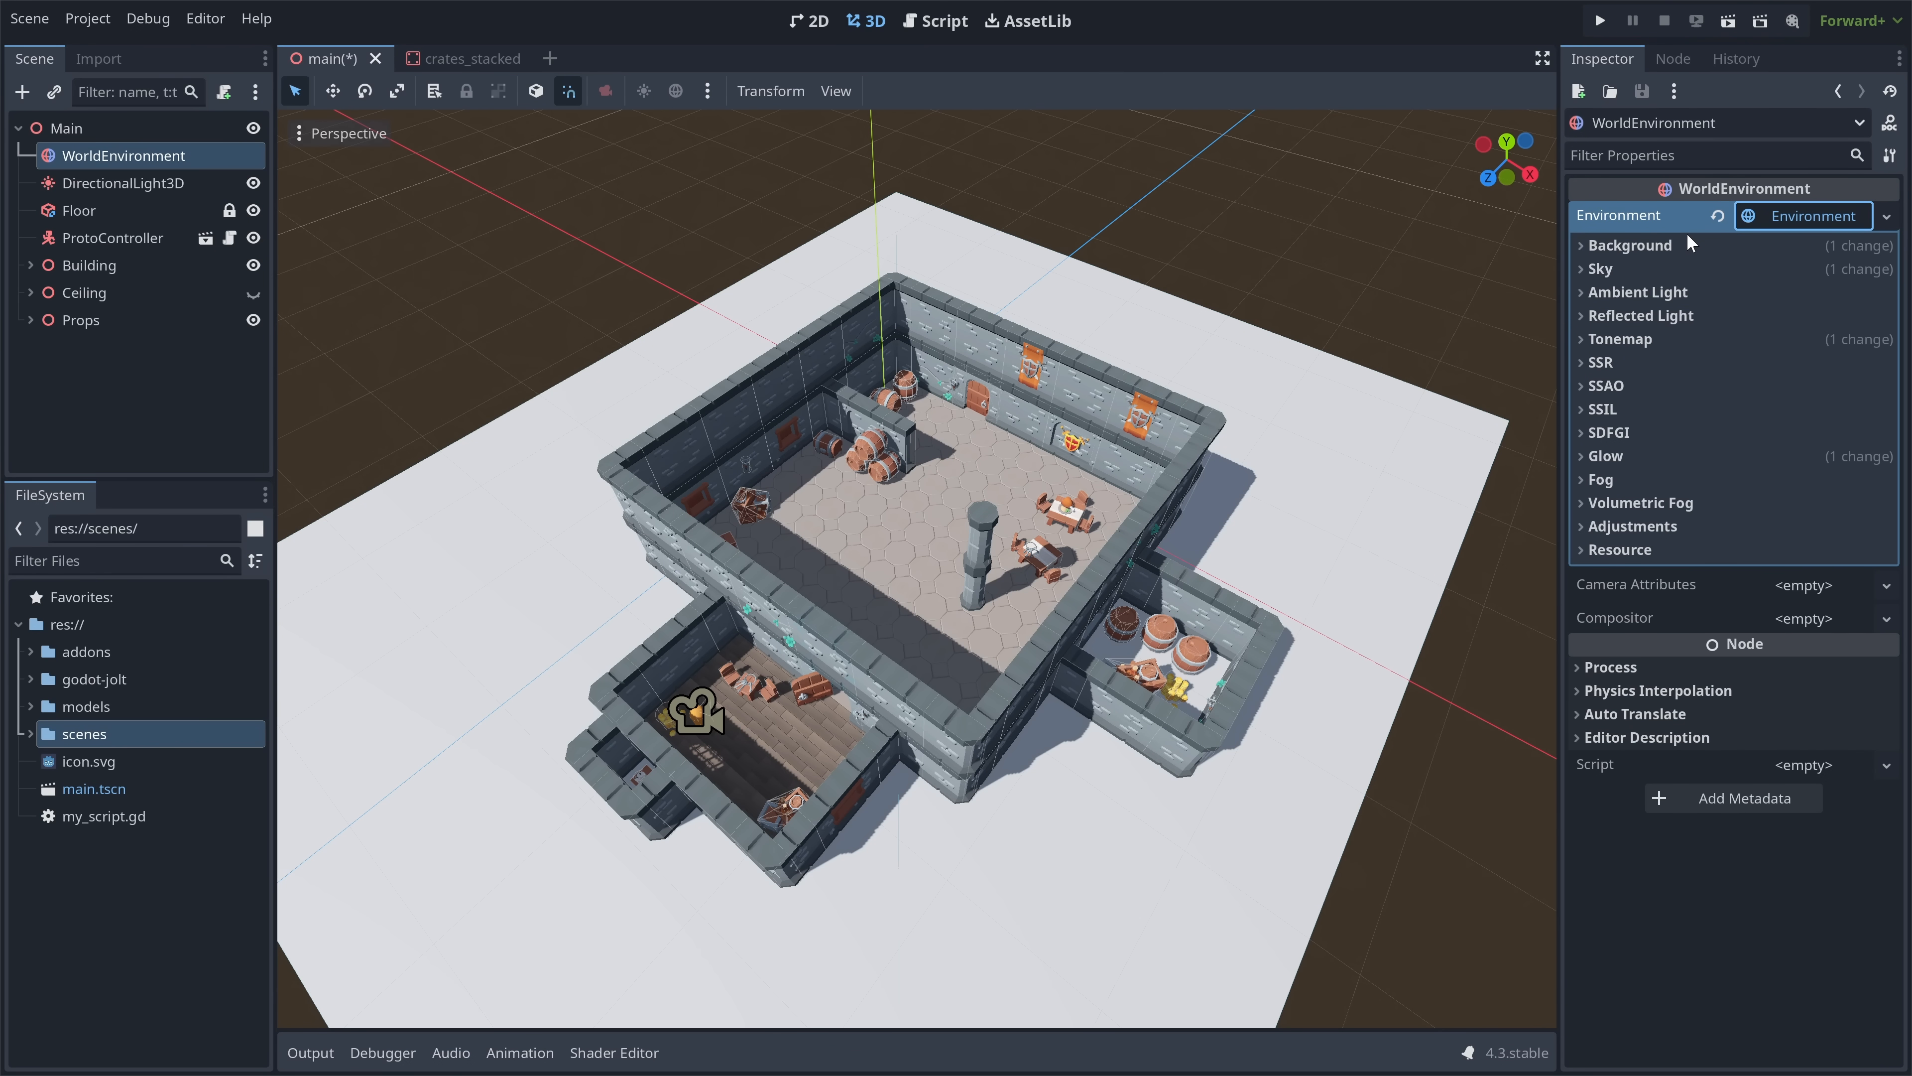
- Try a Custom Color background in blue 41789c and black 000000, and return the background mode to Sky
{"action": "left_click", "coordinate": [1649, 246]}
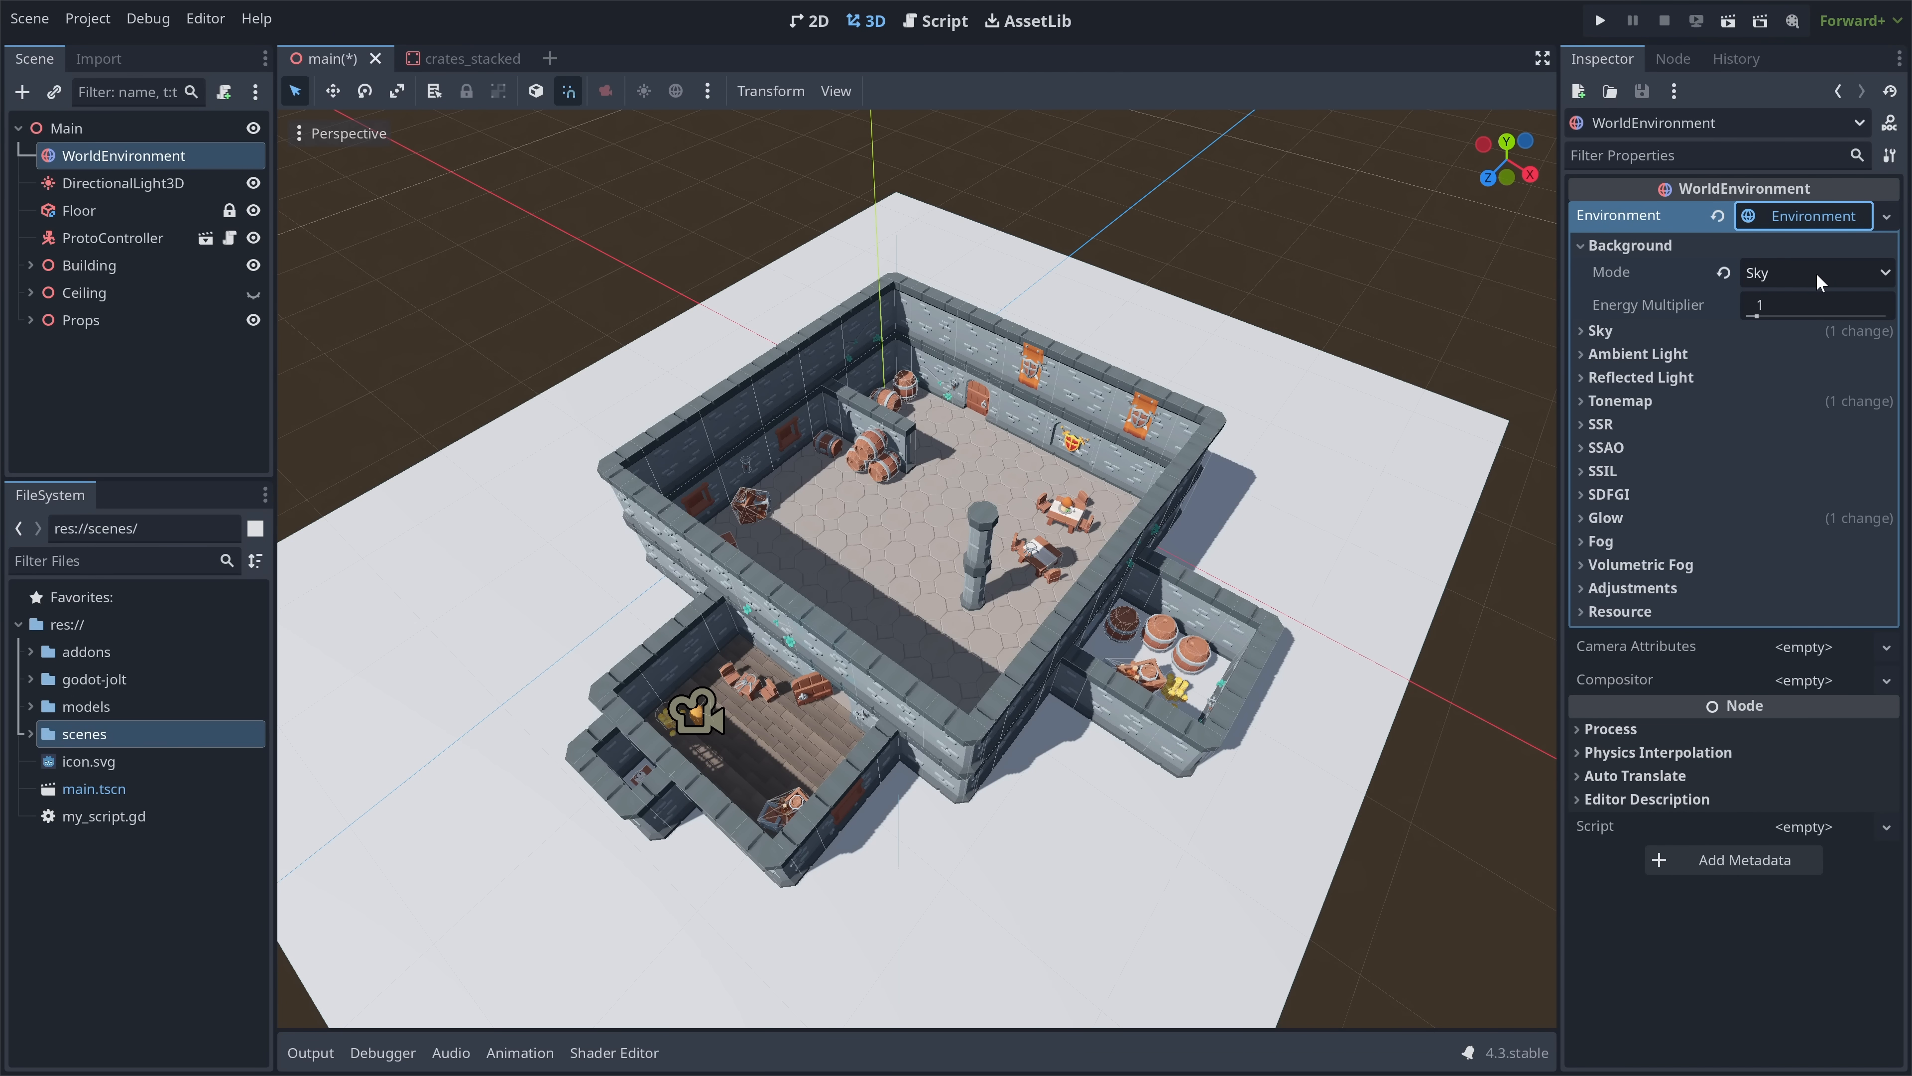
{"action": "left_click", "coordinate": [1816, 275]}
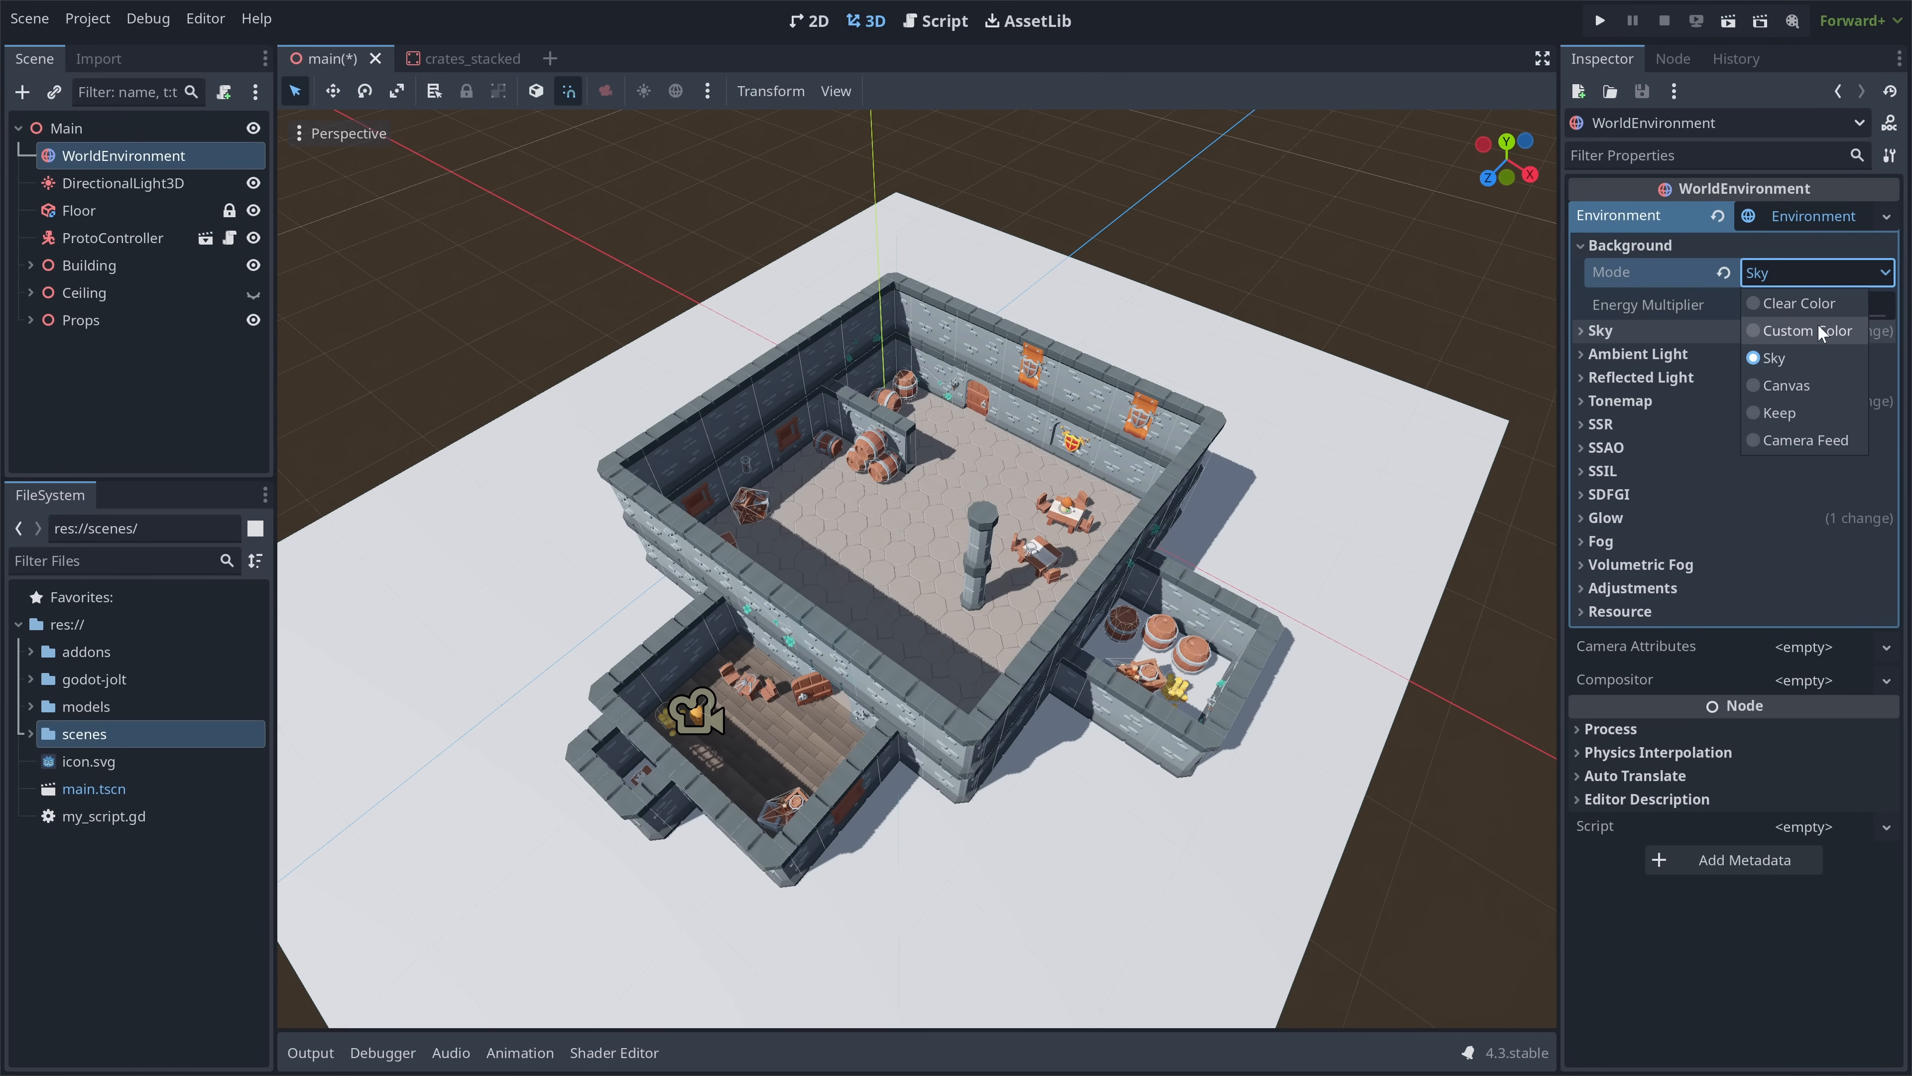
{"action": "left_click", "coordinate": [1794, 330]}
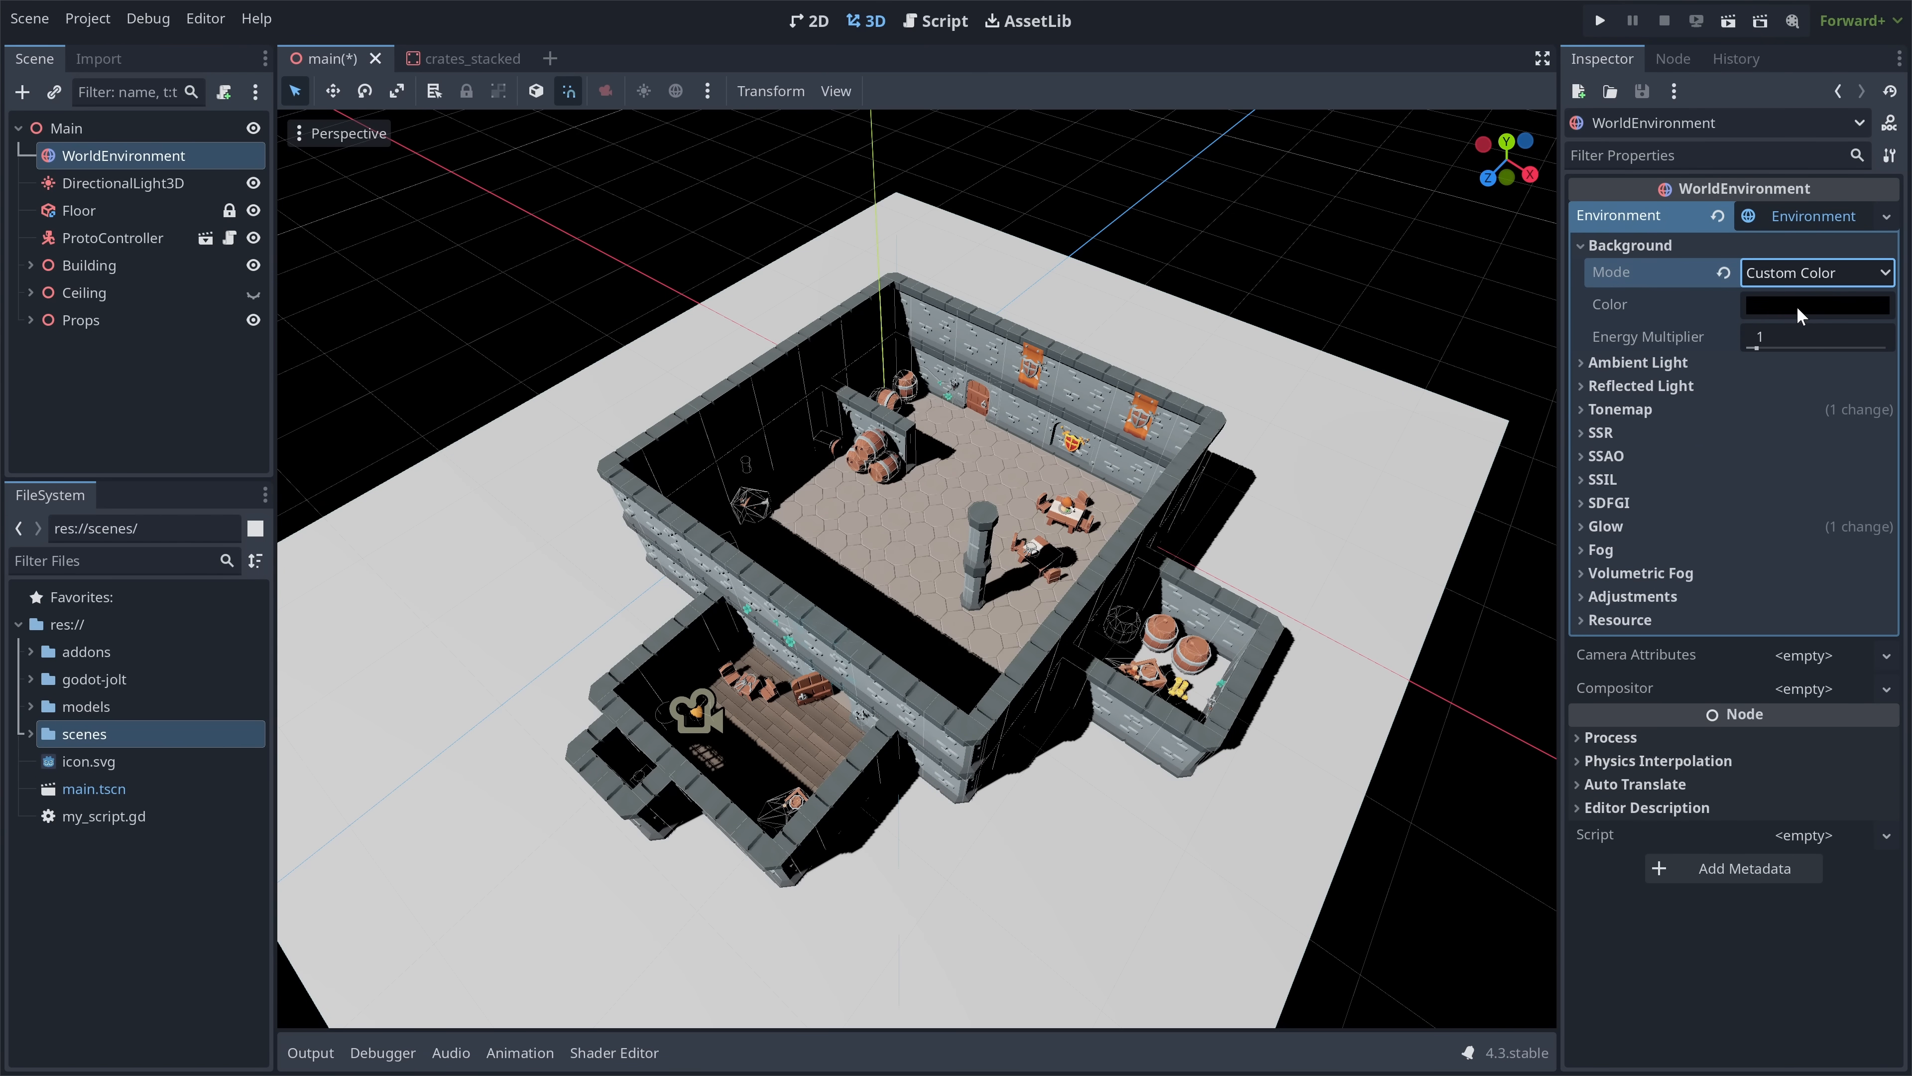
{"action": "left_click", "coordinate": [1797, 310]}
{"action": "mouse_move", "coordinate": [1880, 501]}
{"action": "left_mouse_down"}
{"action": "mouse_move", "coordinate": [1882, 536]}
{"action": "mouse_move", "coordinate": [1866, 422]}
{"action": "mouse_move", "coordinate": [1789, 456]}
{"action": "mouse_move", "coordinate": [1698, 378]}
{"action": "mouse_move", "coordinate": [1614, 460]}
{"action": "mouse_move", "coordinate": [1830, 525]}
{"action": "mouse_move", "coordinate": [1782, 401]}
{"action": "mouse_move", "coordinate": [1705, 396]}
{"action": "left_mouse_up"}
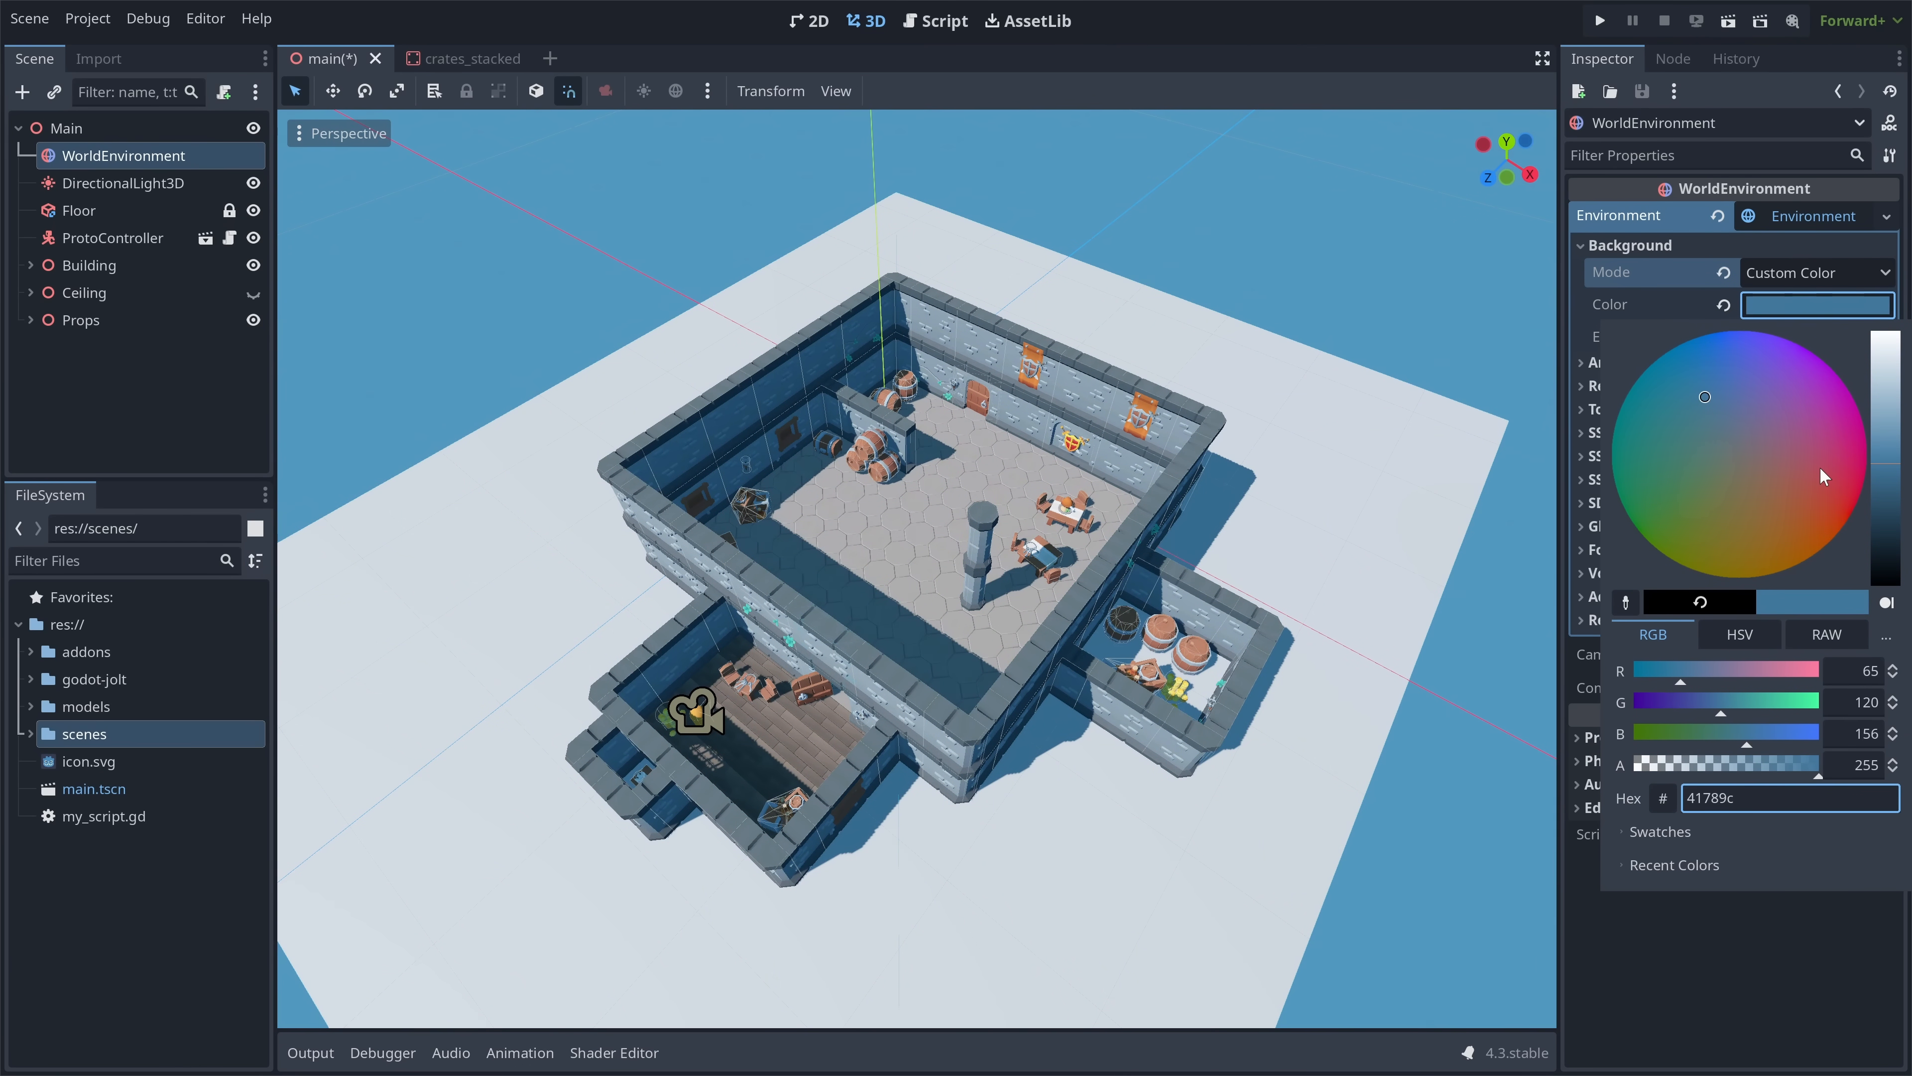
{"action": "left_click_drag", "start_coordinate": [1874, 465], "coordinate": [1883, 595]}
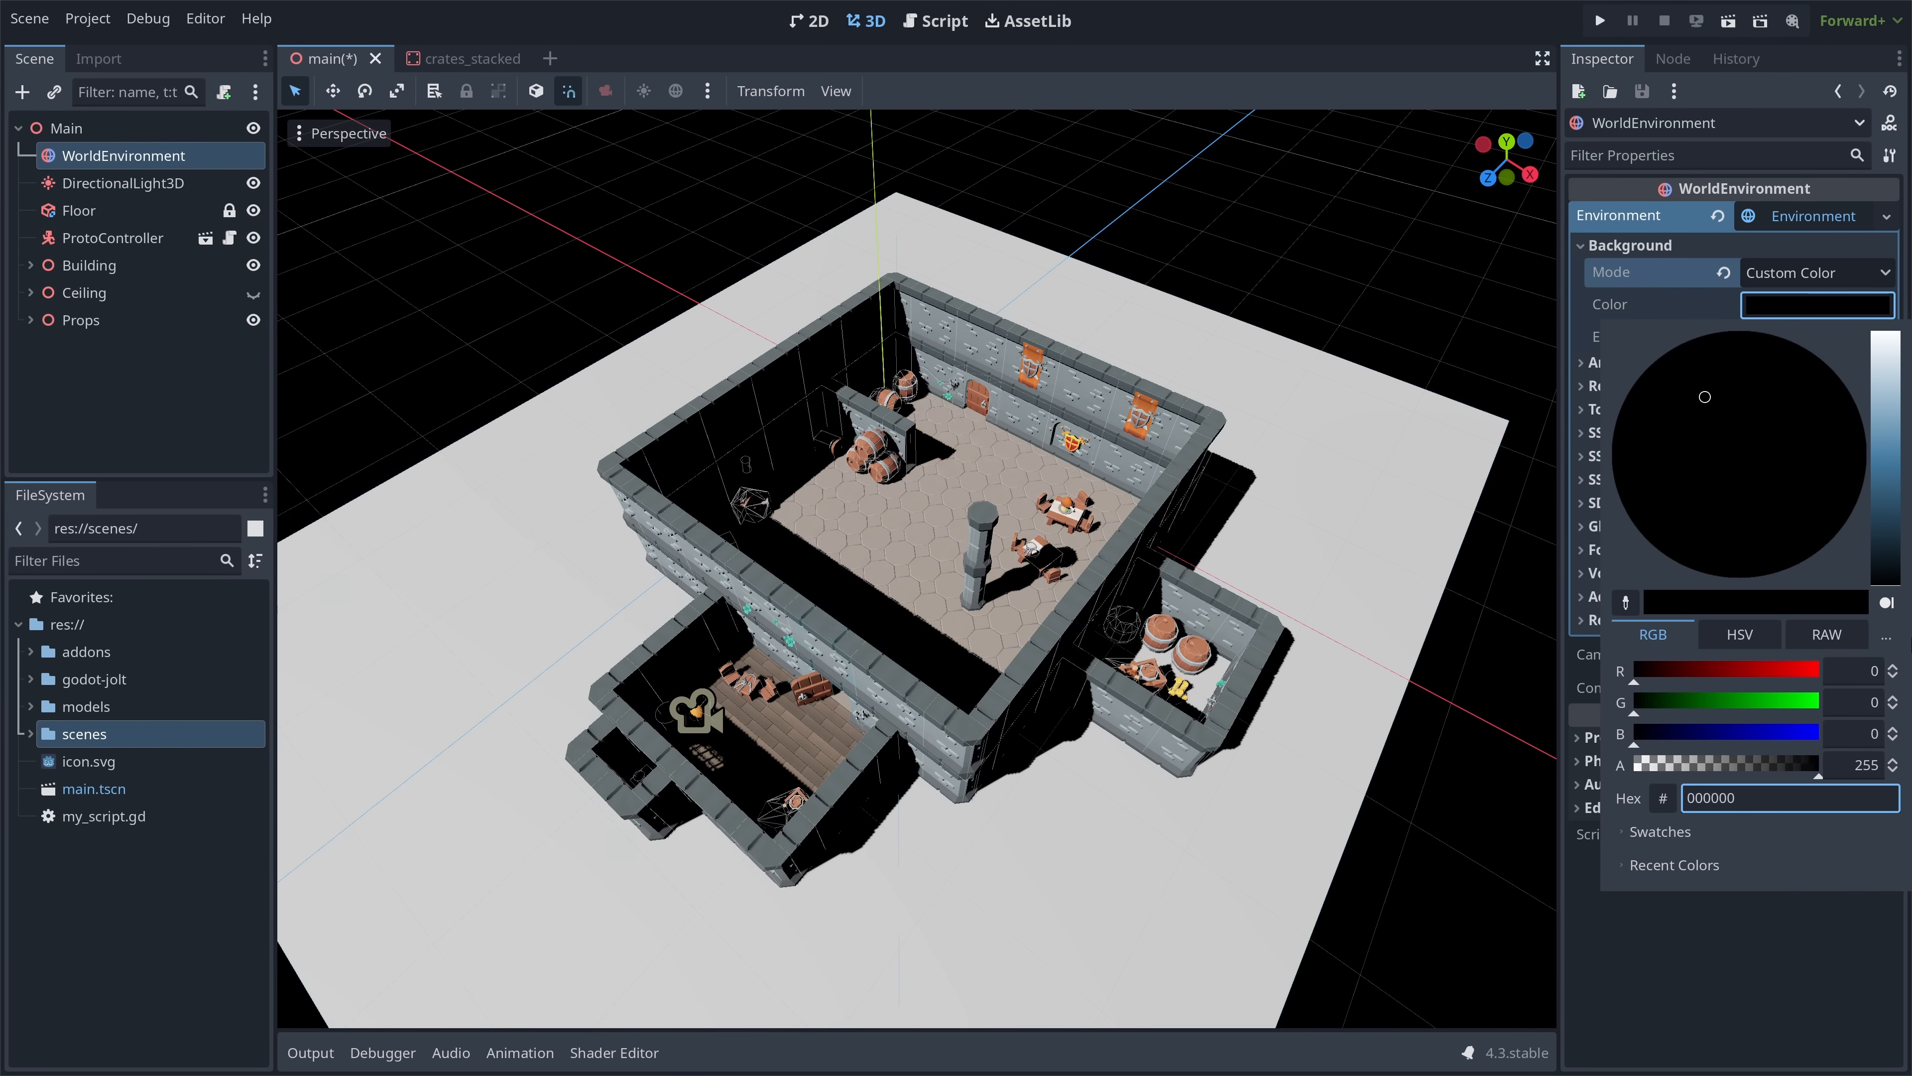
{"action": "left_click", "coordinate": [1905, 708]}
{"action": "left_click", "coordinate": [1818, 272]}
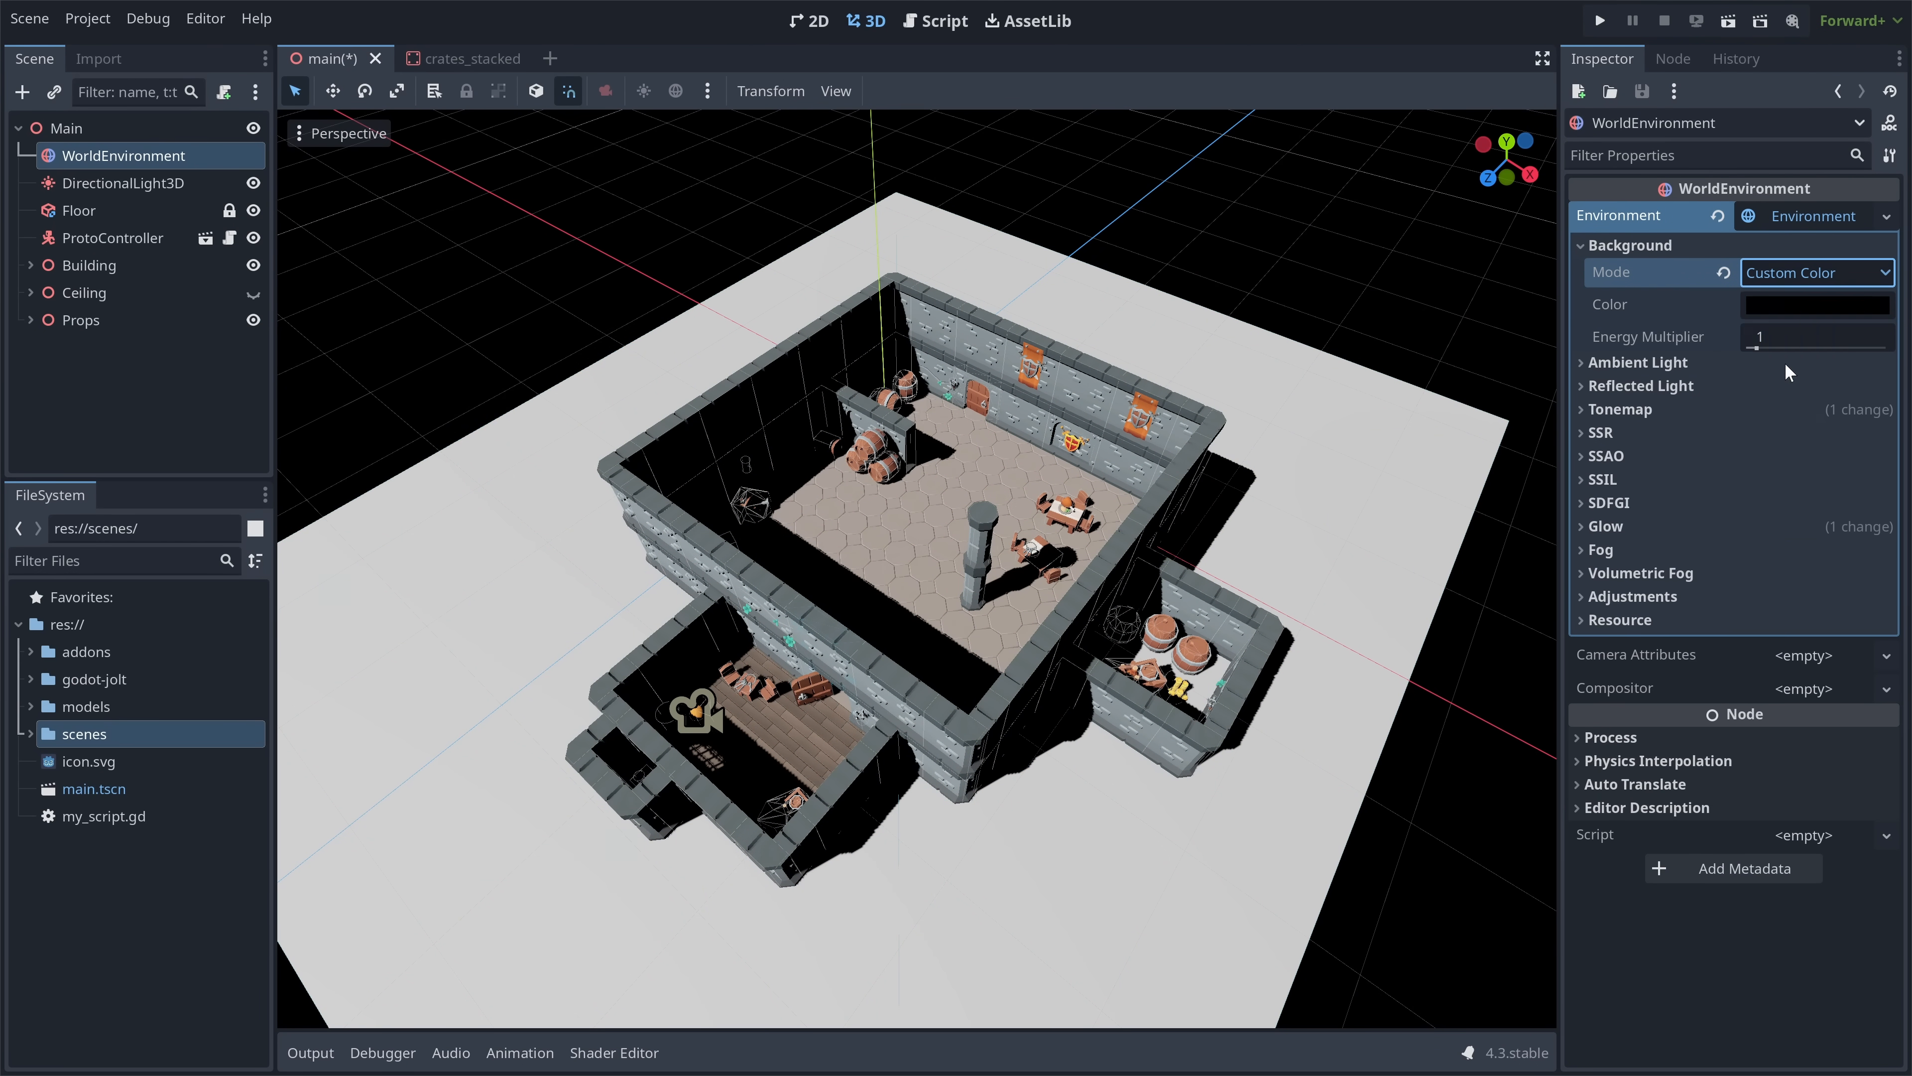
{"action": "left_click", "coordinate": [1785, 361]}
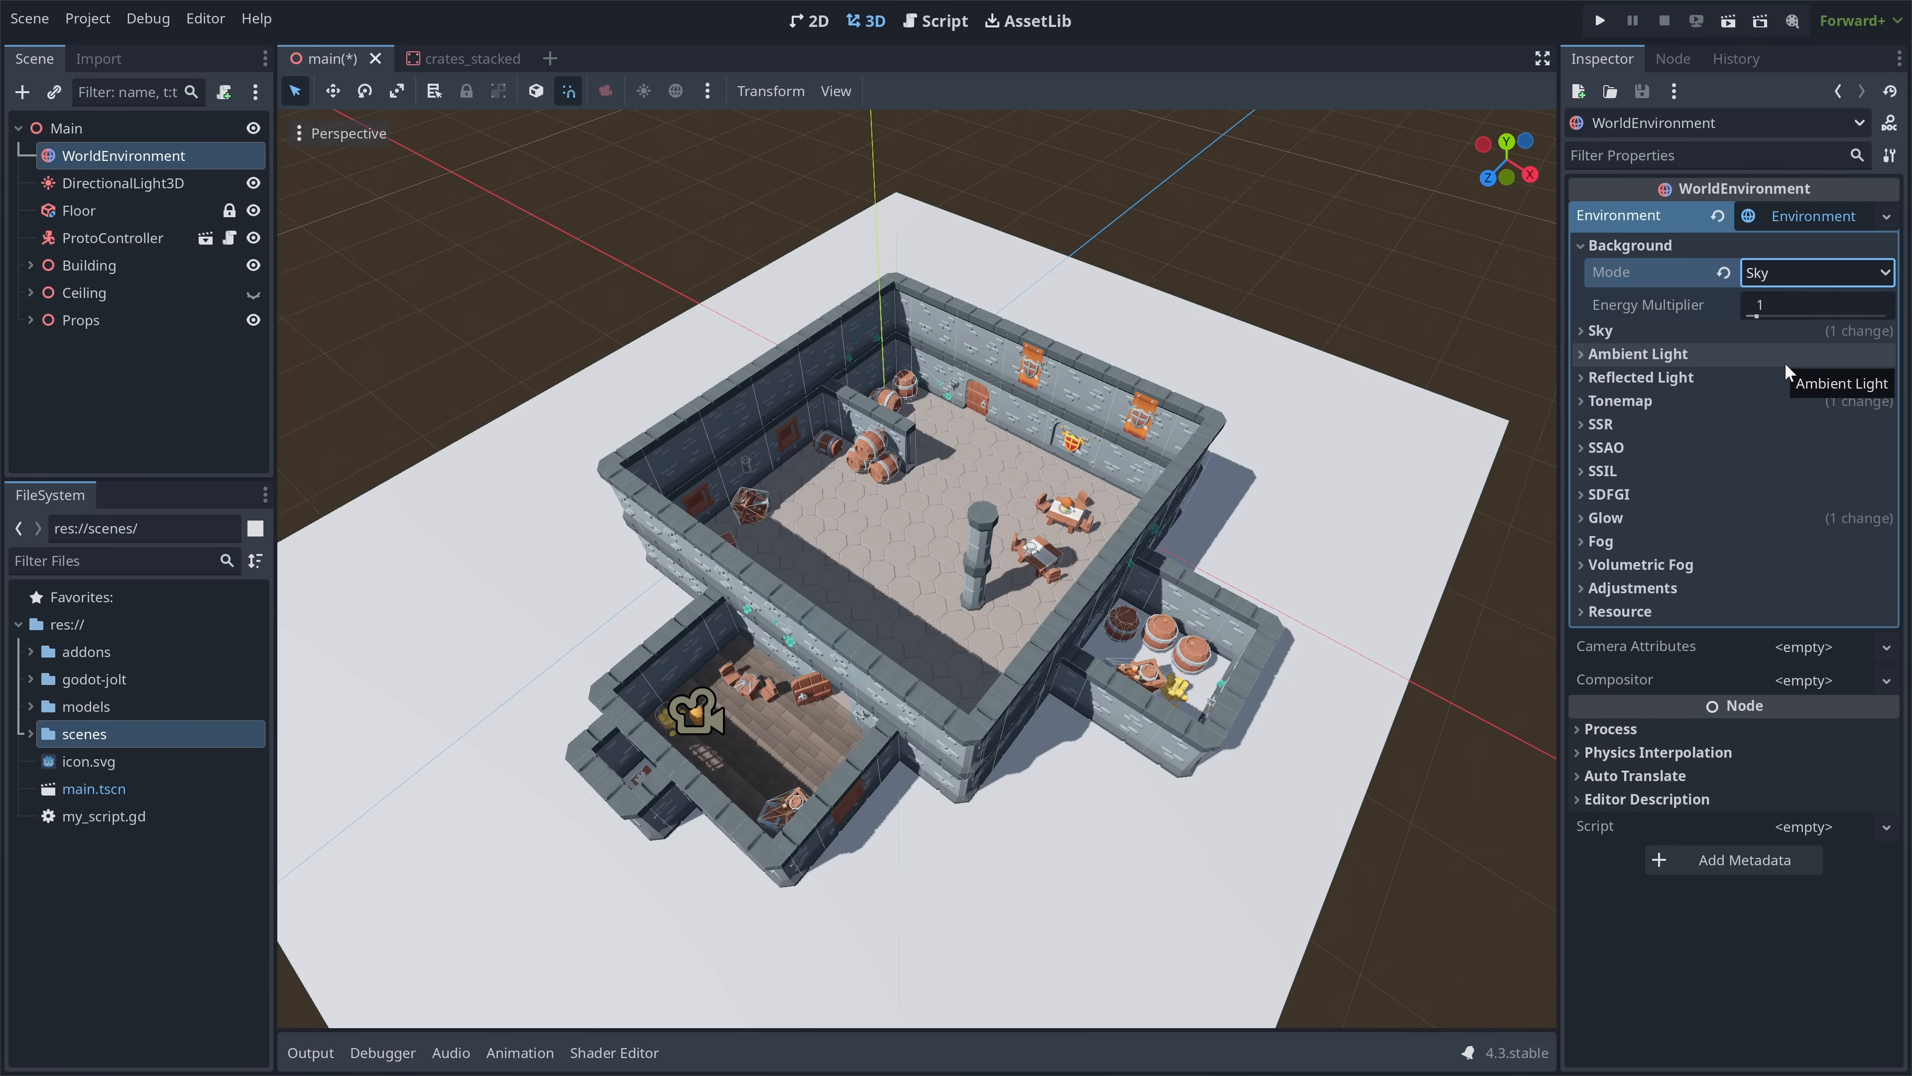
- Try a pink top color and a yellow horizon color in the sky section of the ProceduralSkyMaterial
{"action": "left_click", "coordinate": [1637, 329]}
{"action": "left_click", "coordinate": [1834, 366]}
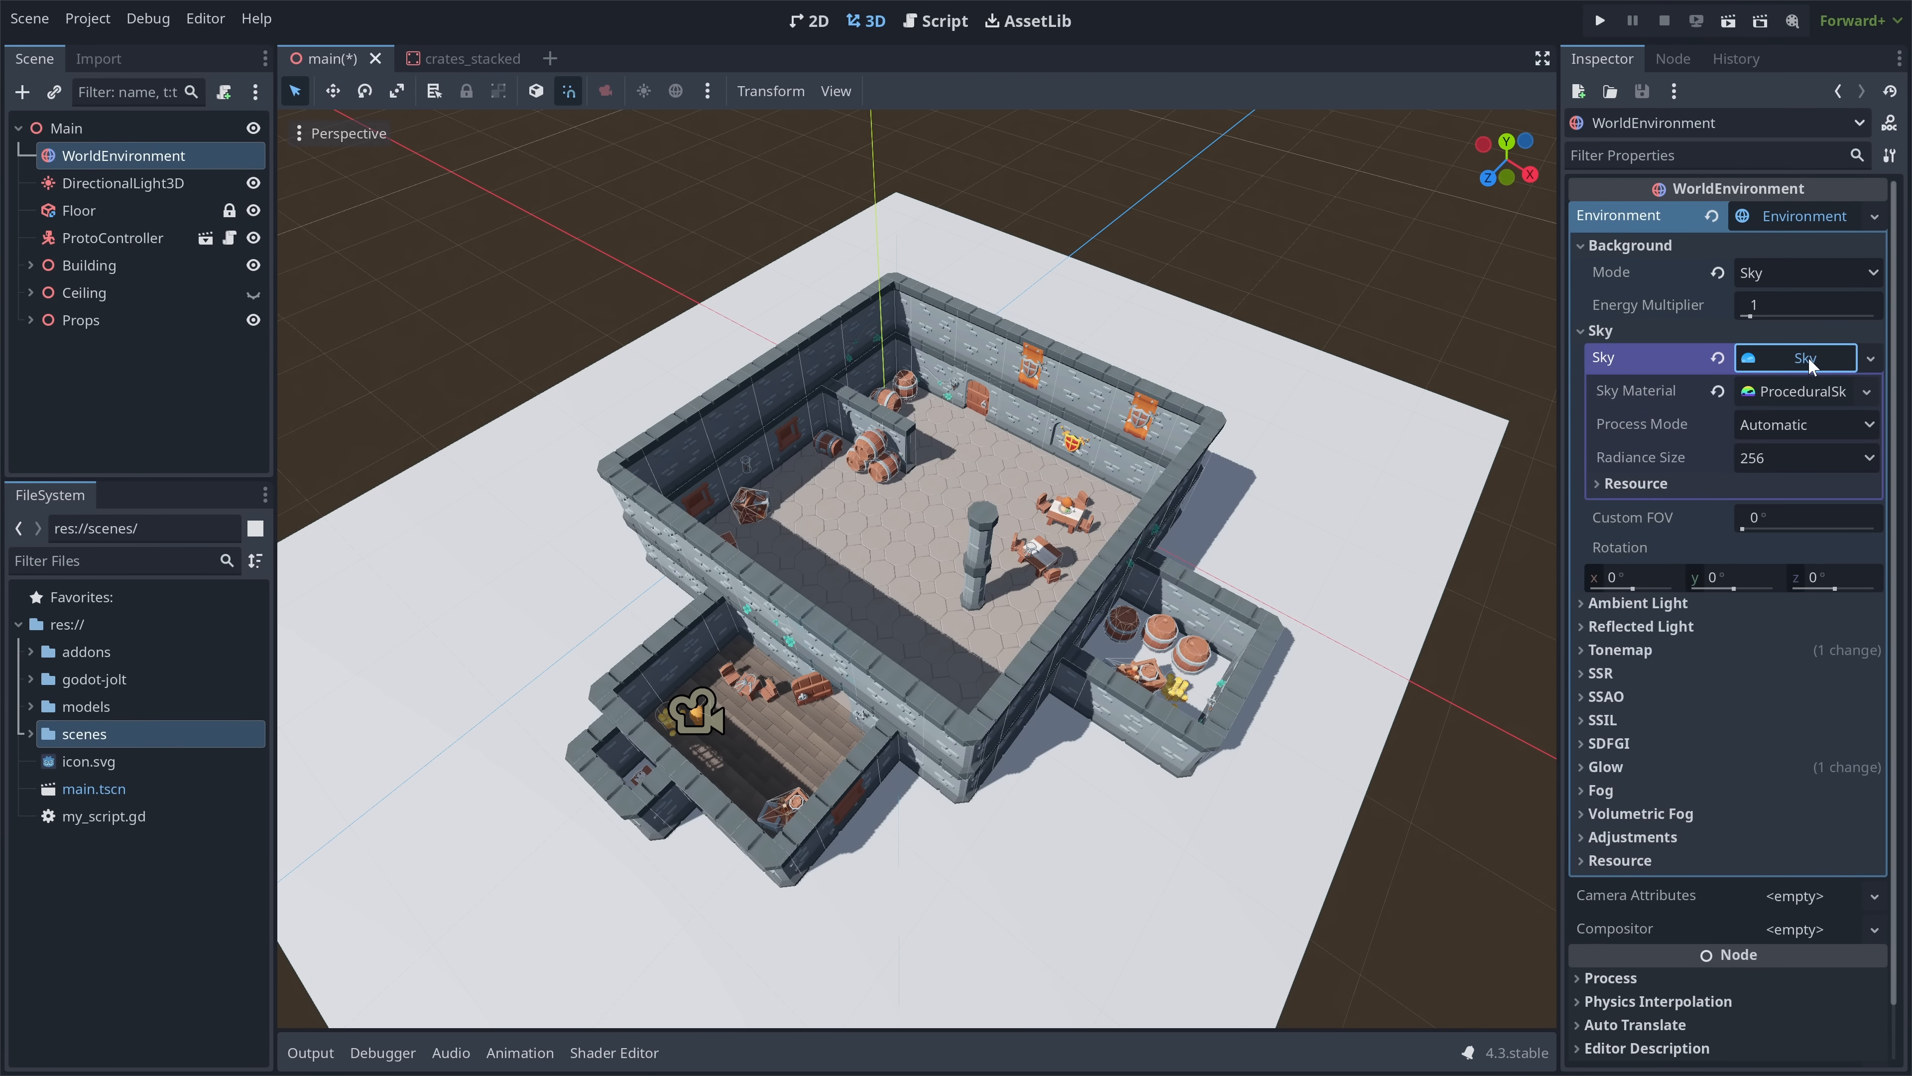
{"action": "left_click", "coordinate": [1803, 392]}
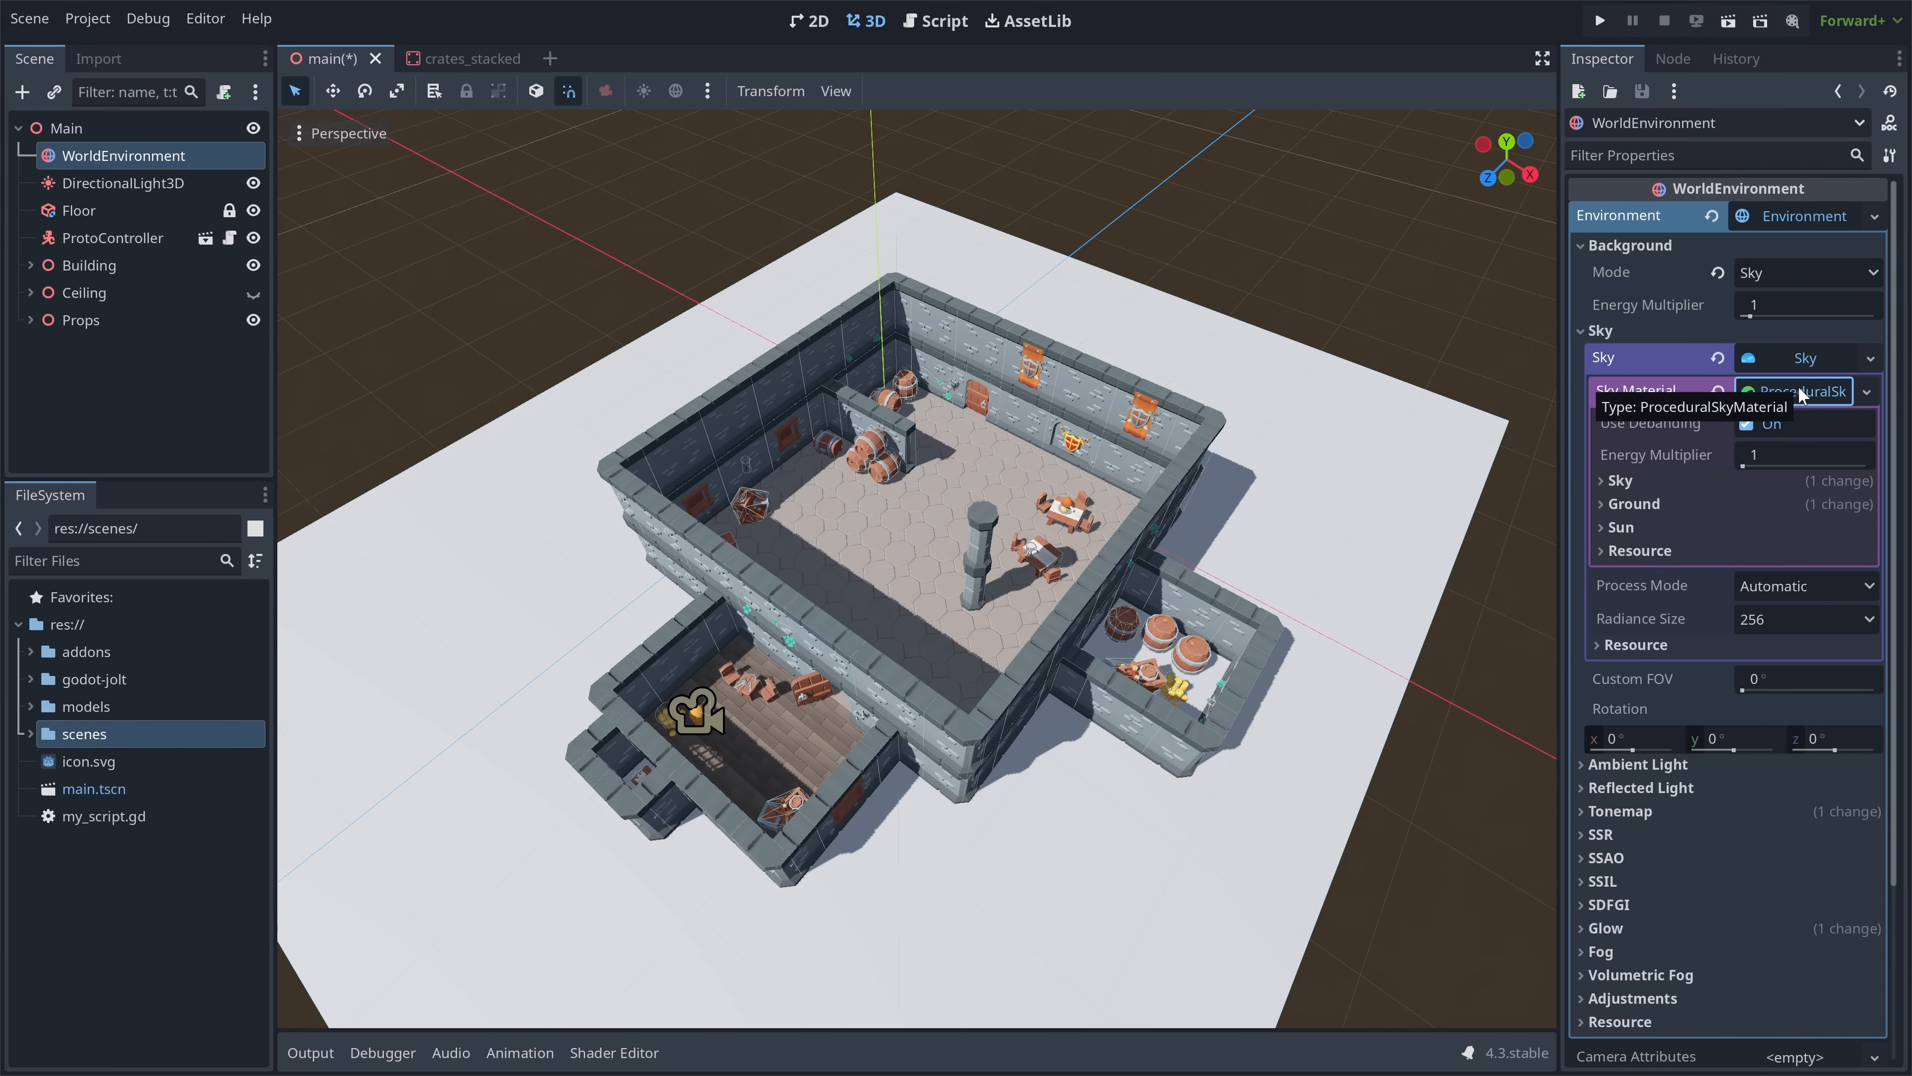
{"action": "right_click_drag", "start_coordinate": [1219, 527], "coordinate": [1353, 482]}
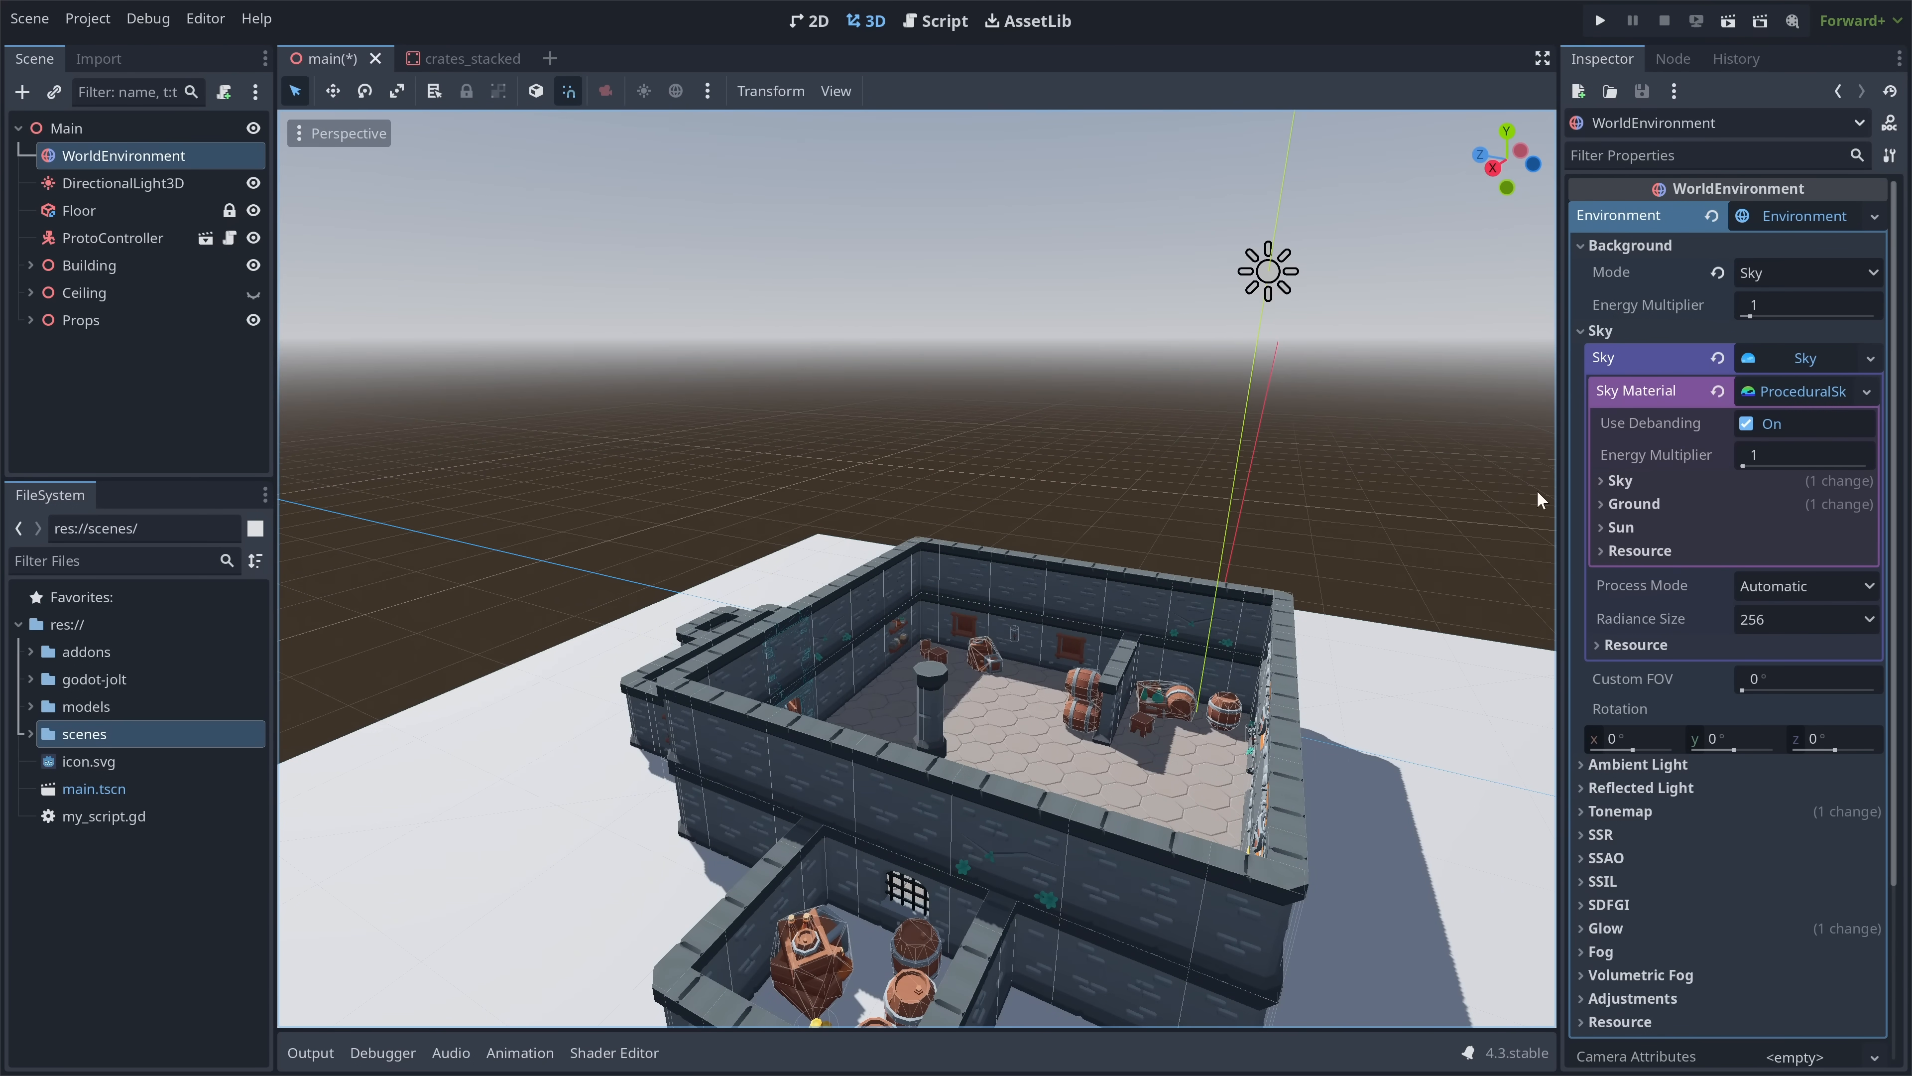
{"action": "left_click", "coordinate": [1647, 481]}
{"action": "left_click", "coordinate": [1777, 508]}
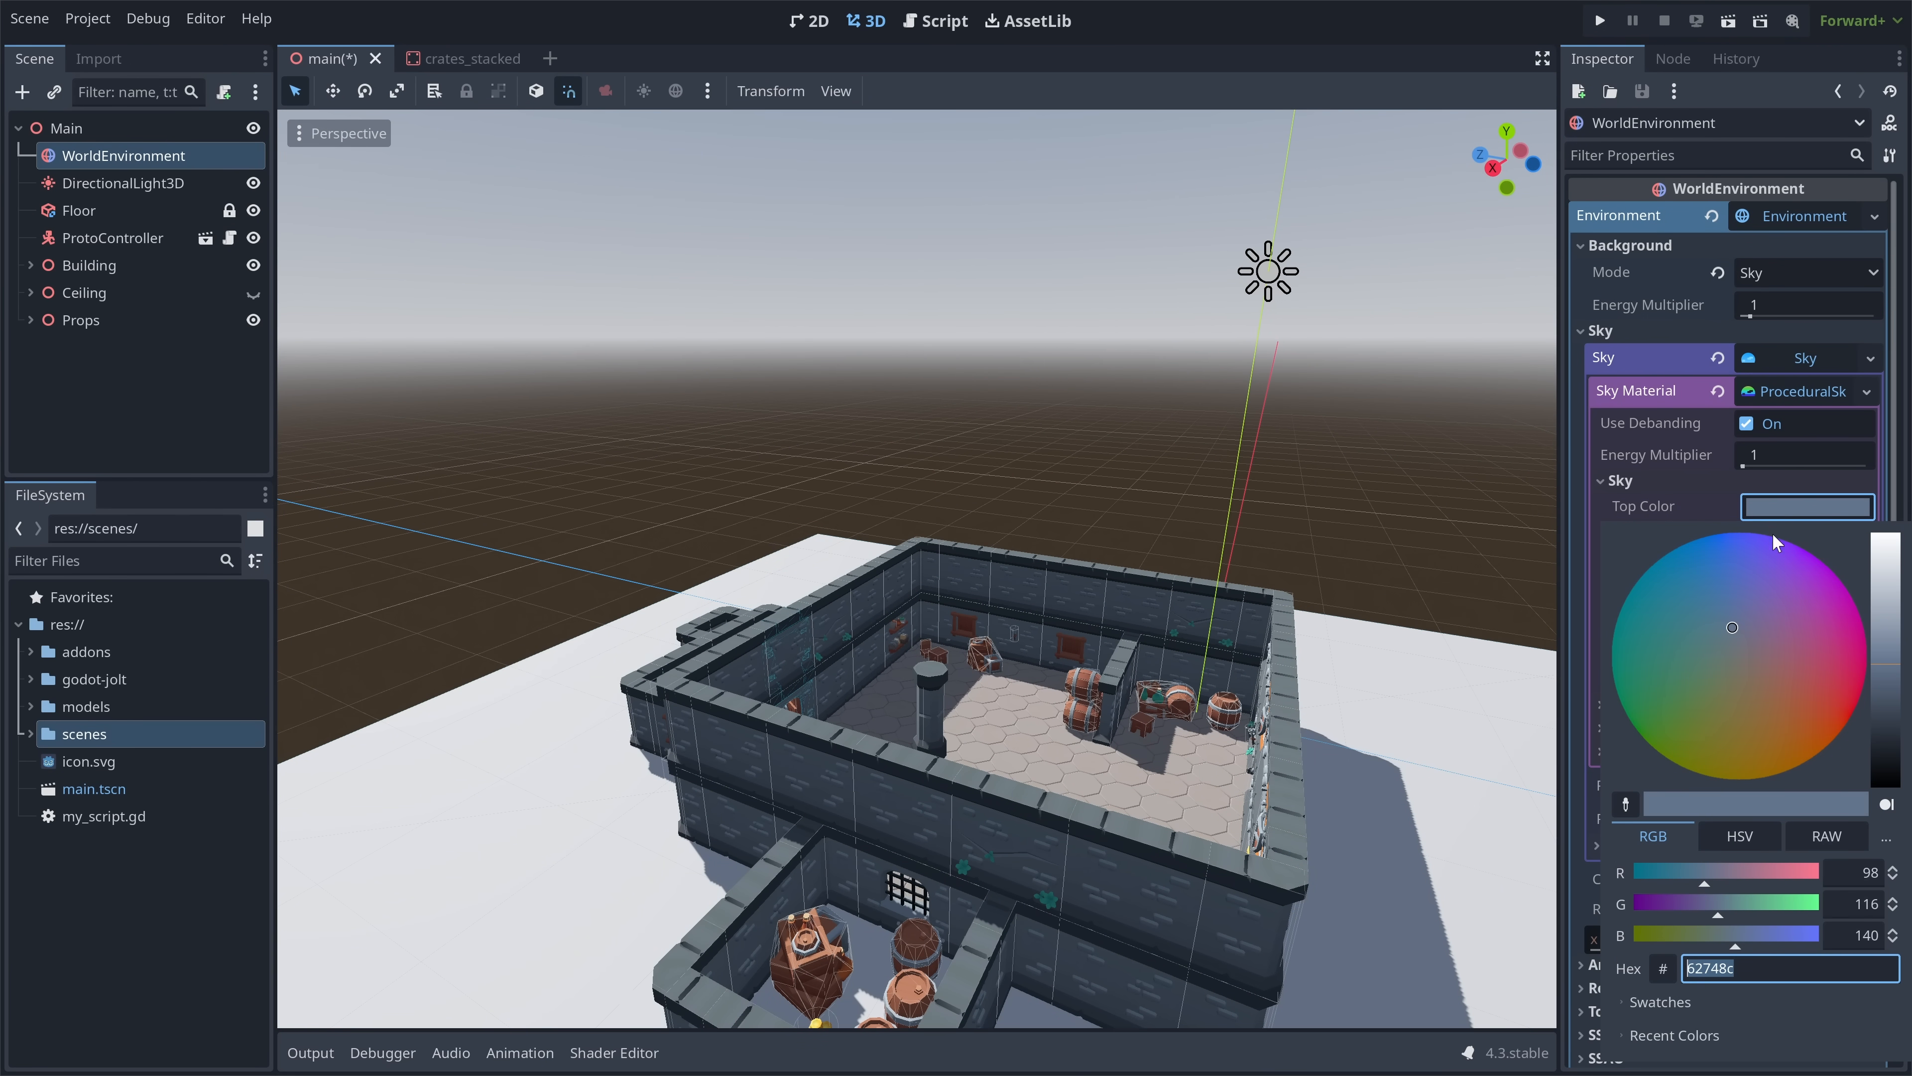
{"action": "mouse_move", "coordinate": [1785, 634]}
{"action": "left_mouse_down"}
{"action": "mouse_move", "coordinate": [1809, 653]}
{"action": "mouse_move", "coordinate": [1805, 632]}
{"action": "left_mouse_up"}
{"action": "left_click", "coordinate": [1789, 511]}
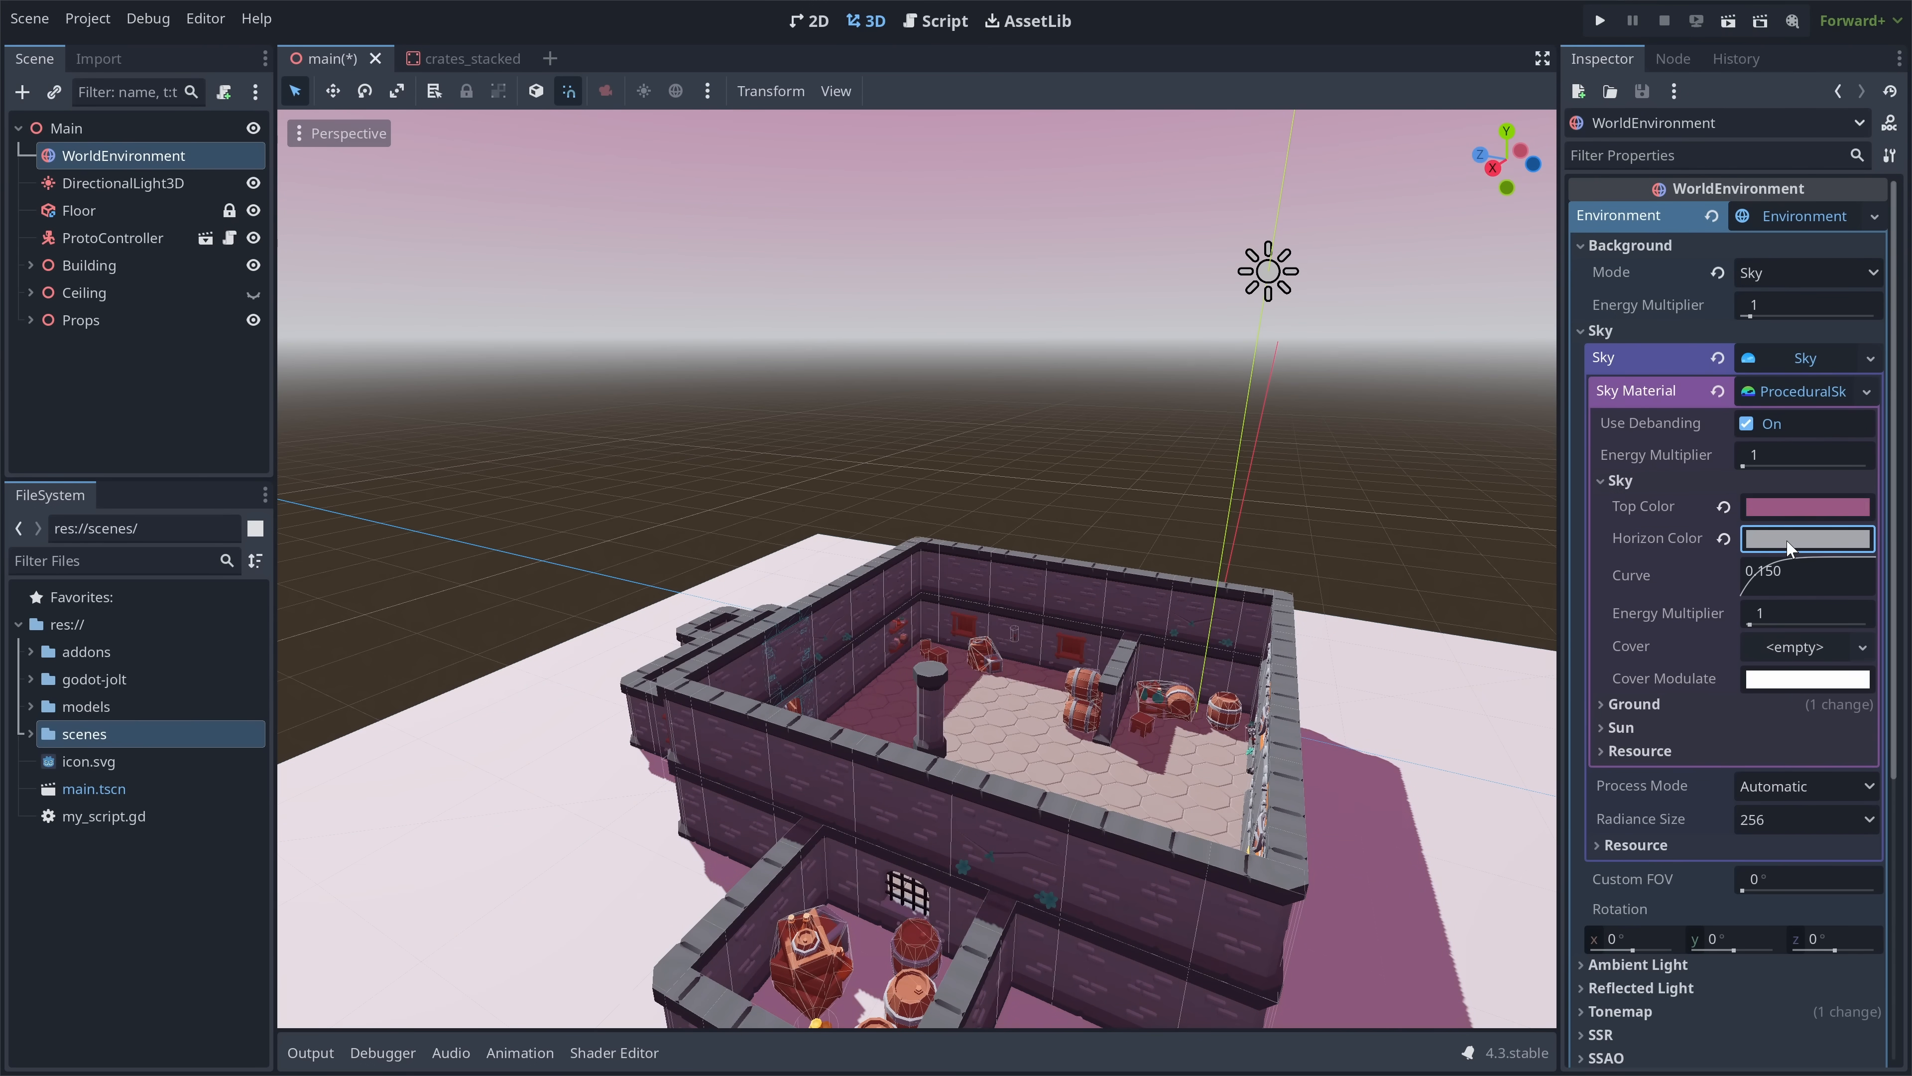
{"action": "left_click", "coordinate": [1787, 541]}
{"action": "mouse_move", "coordinate": [1891, 124]}
{"action": "left_mouse_down"}
{"action": "mouse_move", "coordinate": [1891, 175]}
{"action": "mouse_move", "coordinate": [1890, 134]}
{"action": "left_mouse_up"}
{"action": "left_click_drag", "start_coordinate": [1787, 136], "coordinate": [1803, 133]}
- Try different bottom and horizon colors in the ground section of the ProceduralSkyMaterial
{"action": "left_click", "coordinate": [1634, 703]}
{"action": "left_click", "coordinate": [1781, 726]}
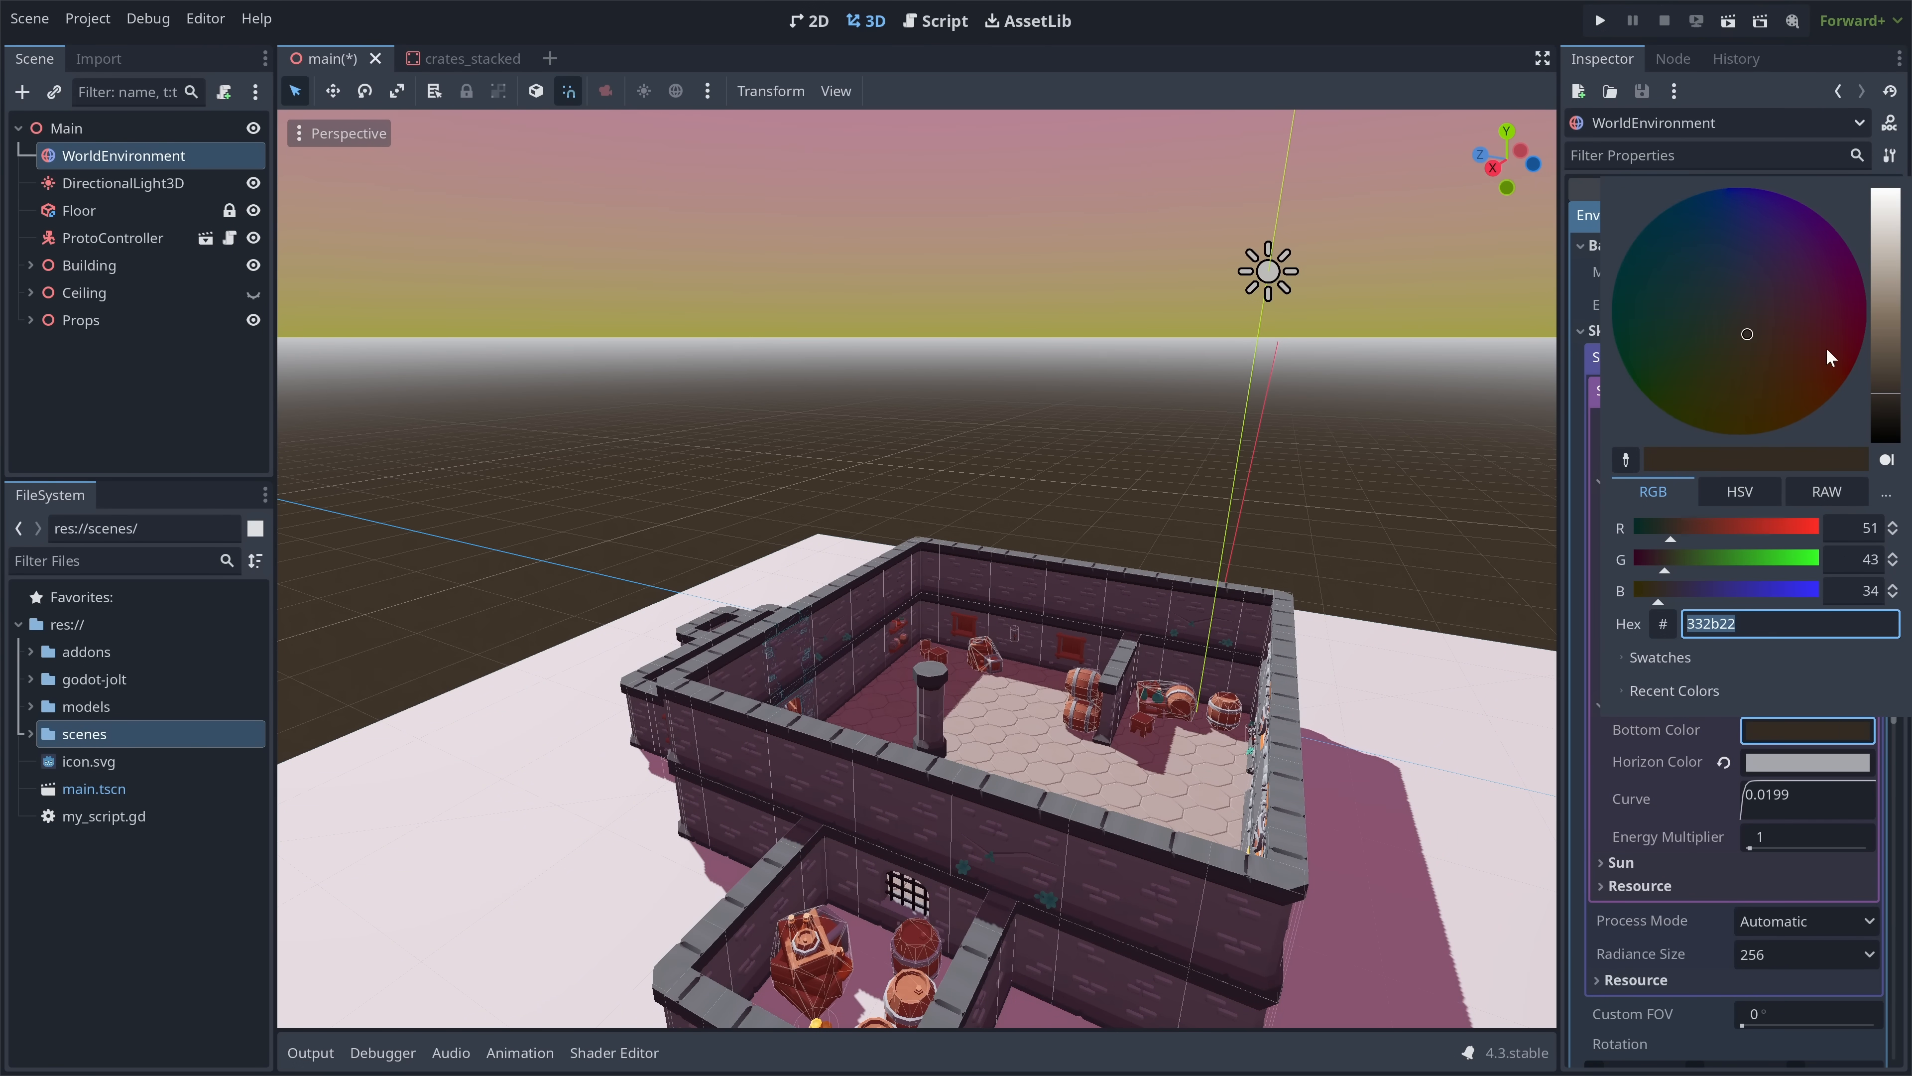
{"action": "left_click_drag", "start_coordinate": [1885, 336], "coordinate": [1887, 402]}
{"action": "left_click", "coordinate": [1788, 764]}
{"action": "left_click", "coordinate": [1788, 764]}
{"action": "left_click_drag", "start_coordinate": [1884, 320], "coordinate": [1888, 398]}
{"action": "mouse_move", "coordinate": [1754, 388]}
{"action": "left_mouse_down"}
{"action": "mouse_move", "coordinate": [1645, 362]}
{"action": "mouse_move", "coordinate": [1634, 308]}
{"action": "mouse_move", "coordinate": [1817, 320]}
{"action": "left_mouse_up"}
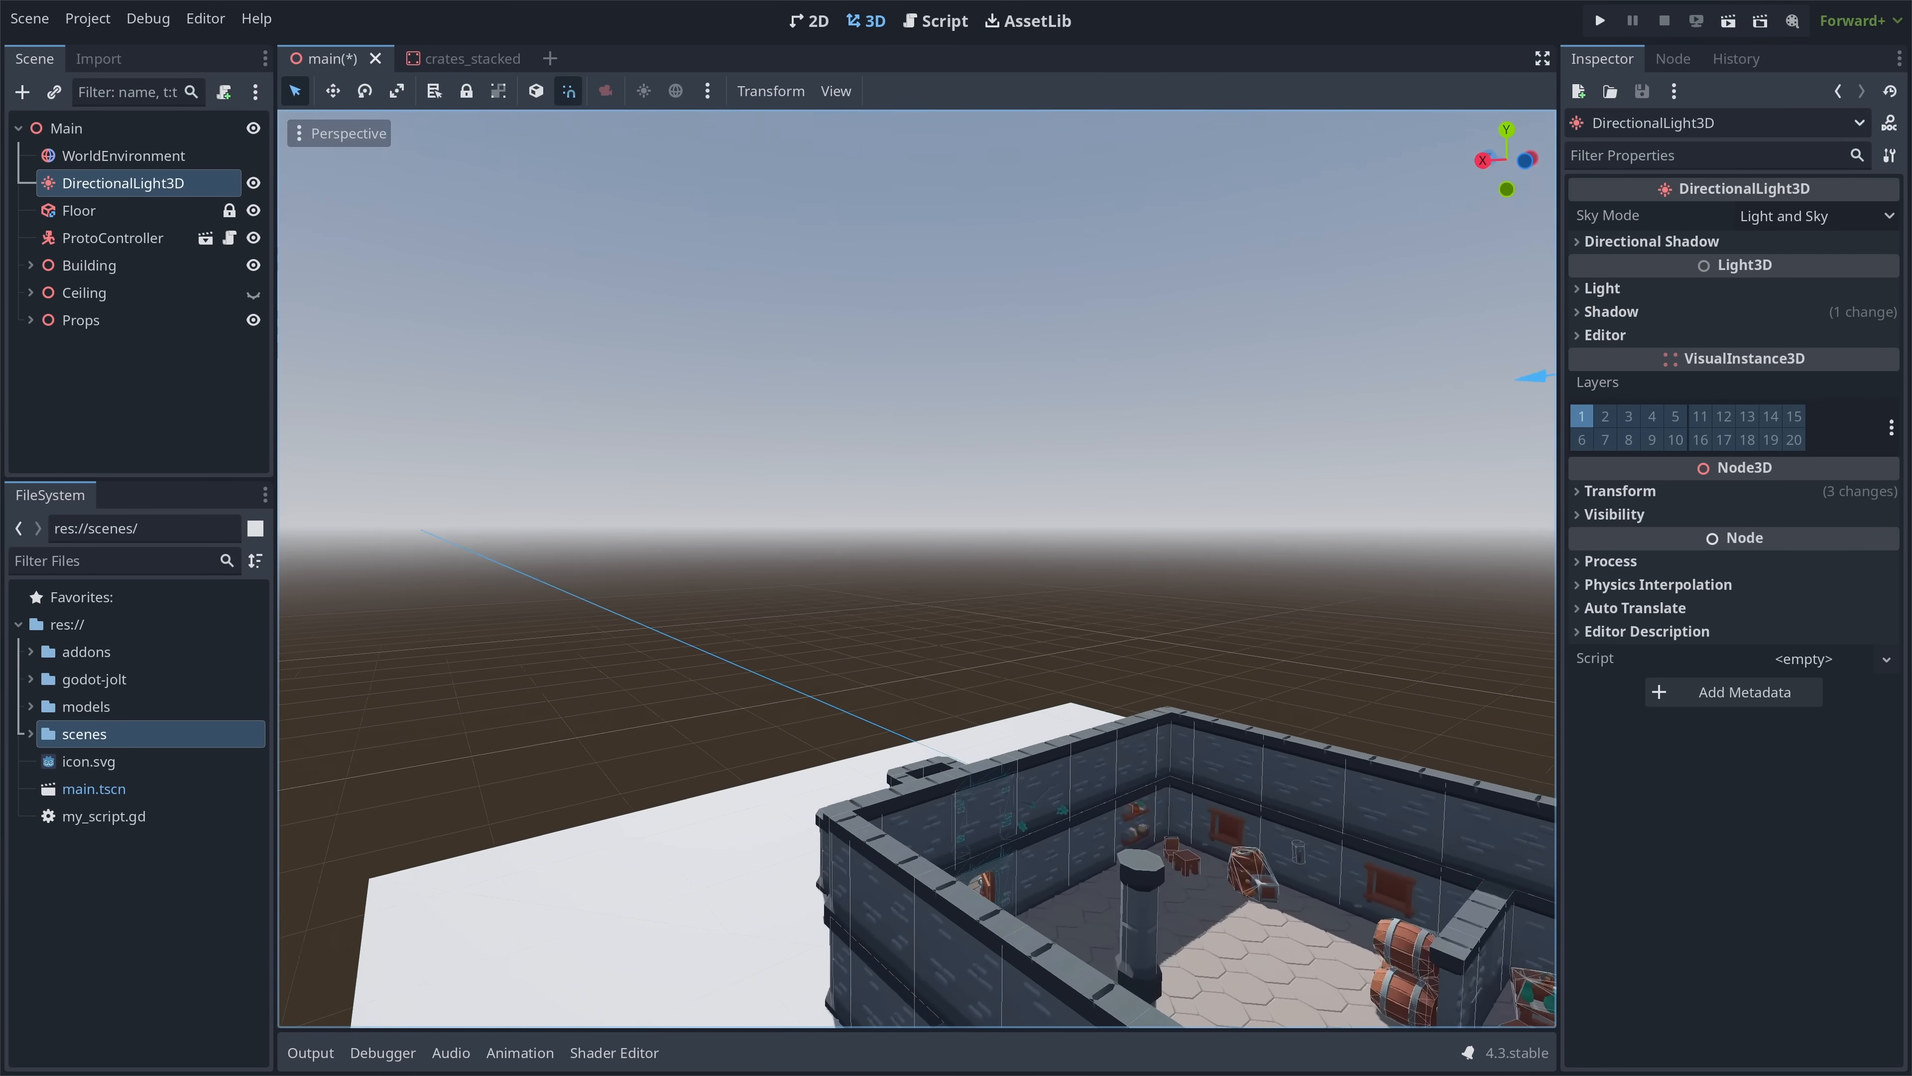
- Try a new PhysicalSkyMaterial as the WorldEnvironment's sky material and inspect it around the building
{"action": "key", "text": "d"}
{"action": "right_click_drag", "start_coordinate": [1185, 480], "coordinate": [1198, 422]}
{"action": "left_click_drag", "start_coordinate": [1362, 606], "coordinate": [1314, 610]}
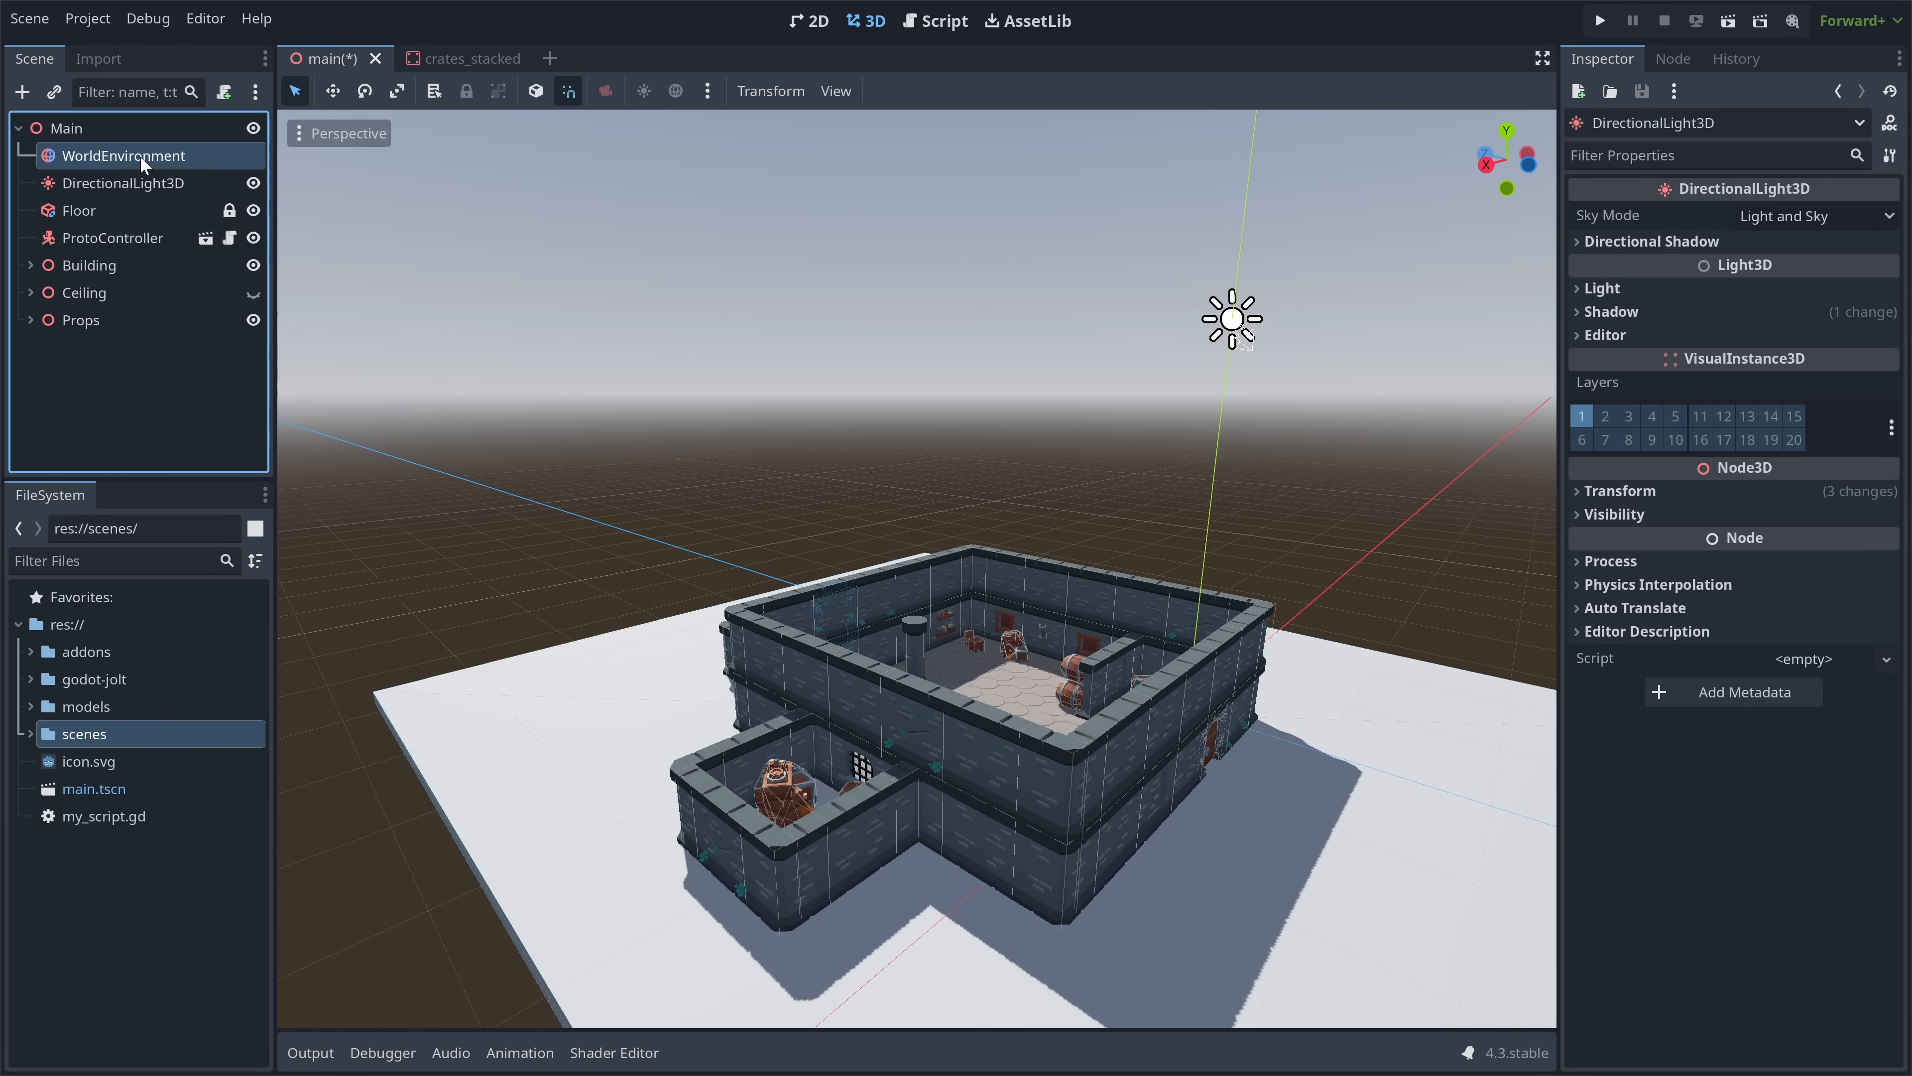
{"action": "left_click", "coordinate": [140, 155]}
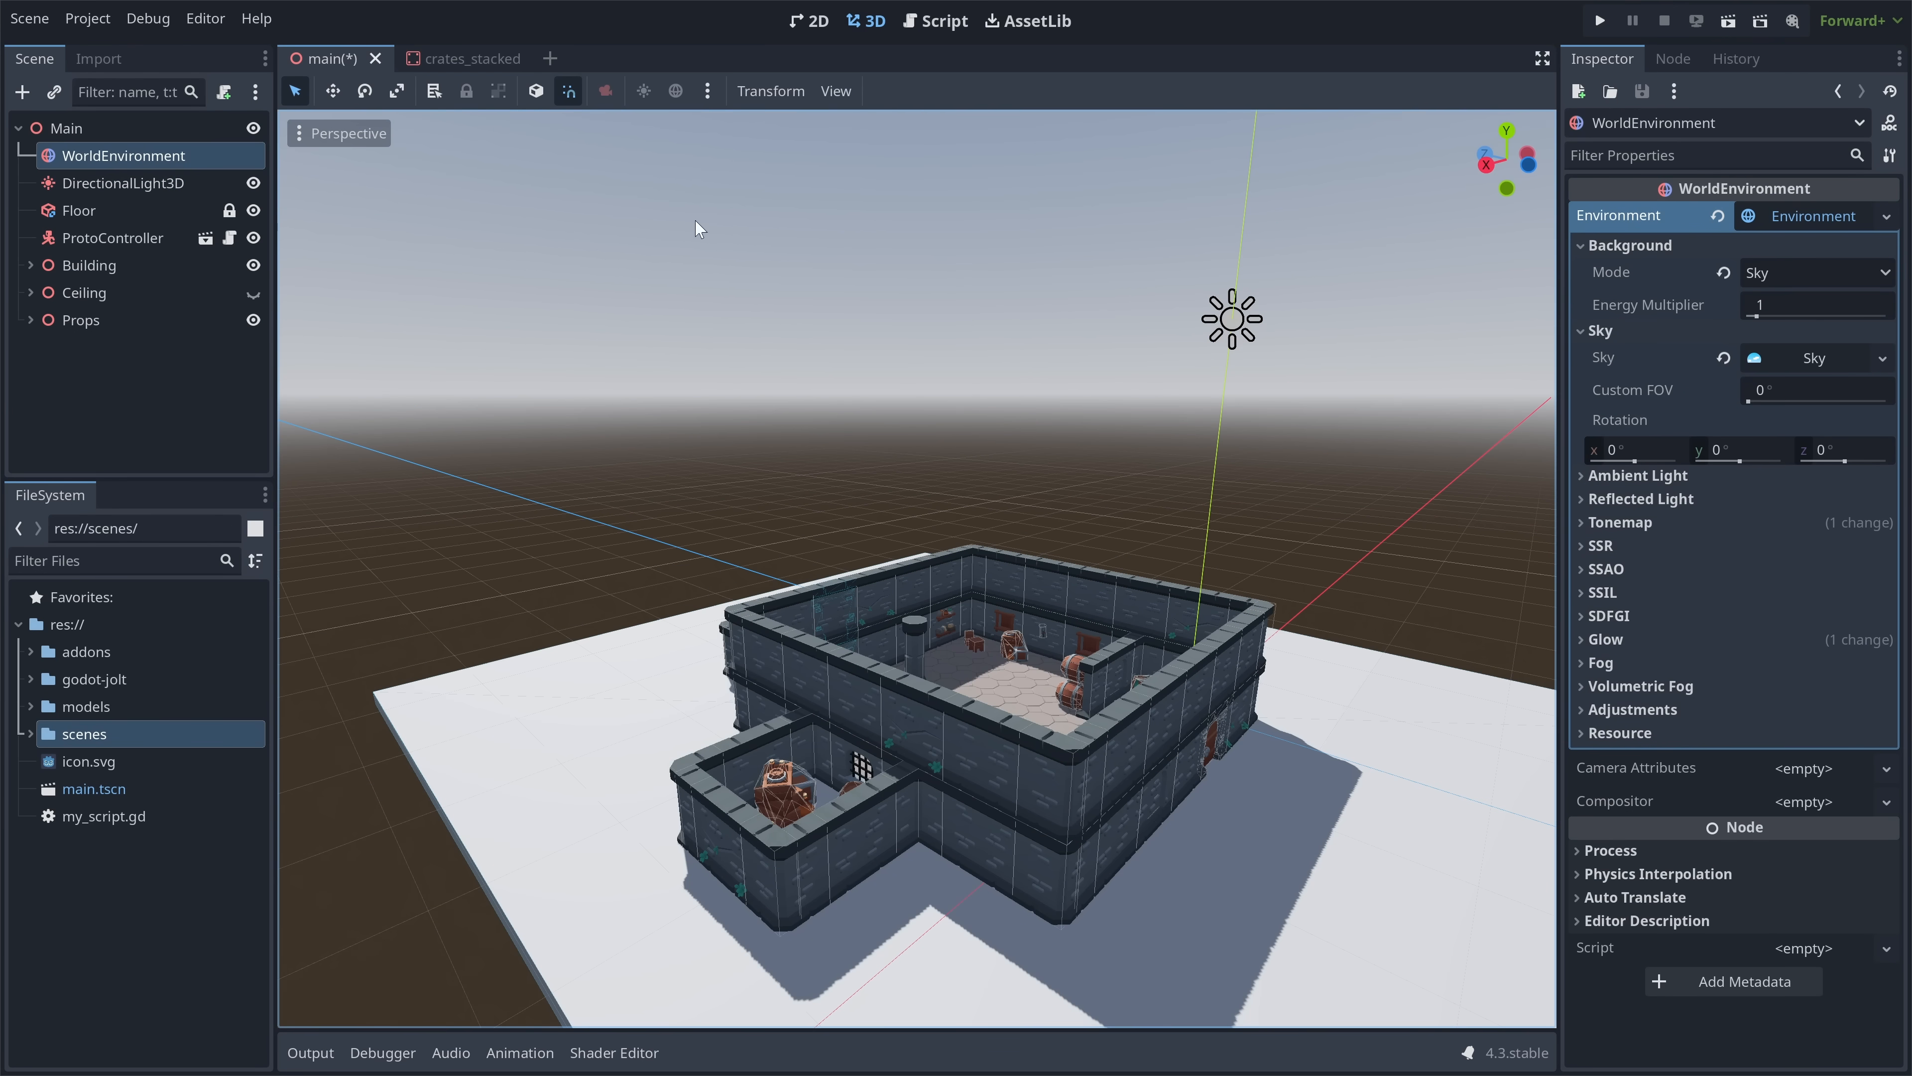
{"action": "left_click", "coordinate": [1850, 360]}
{"action": "left_click", "coordinate": [1867, 392]}
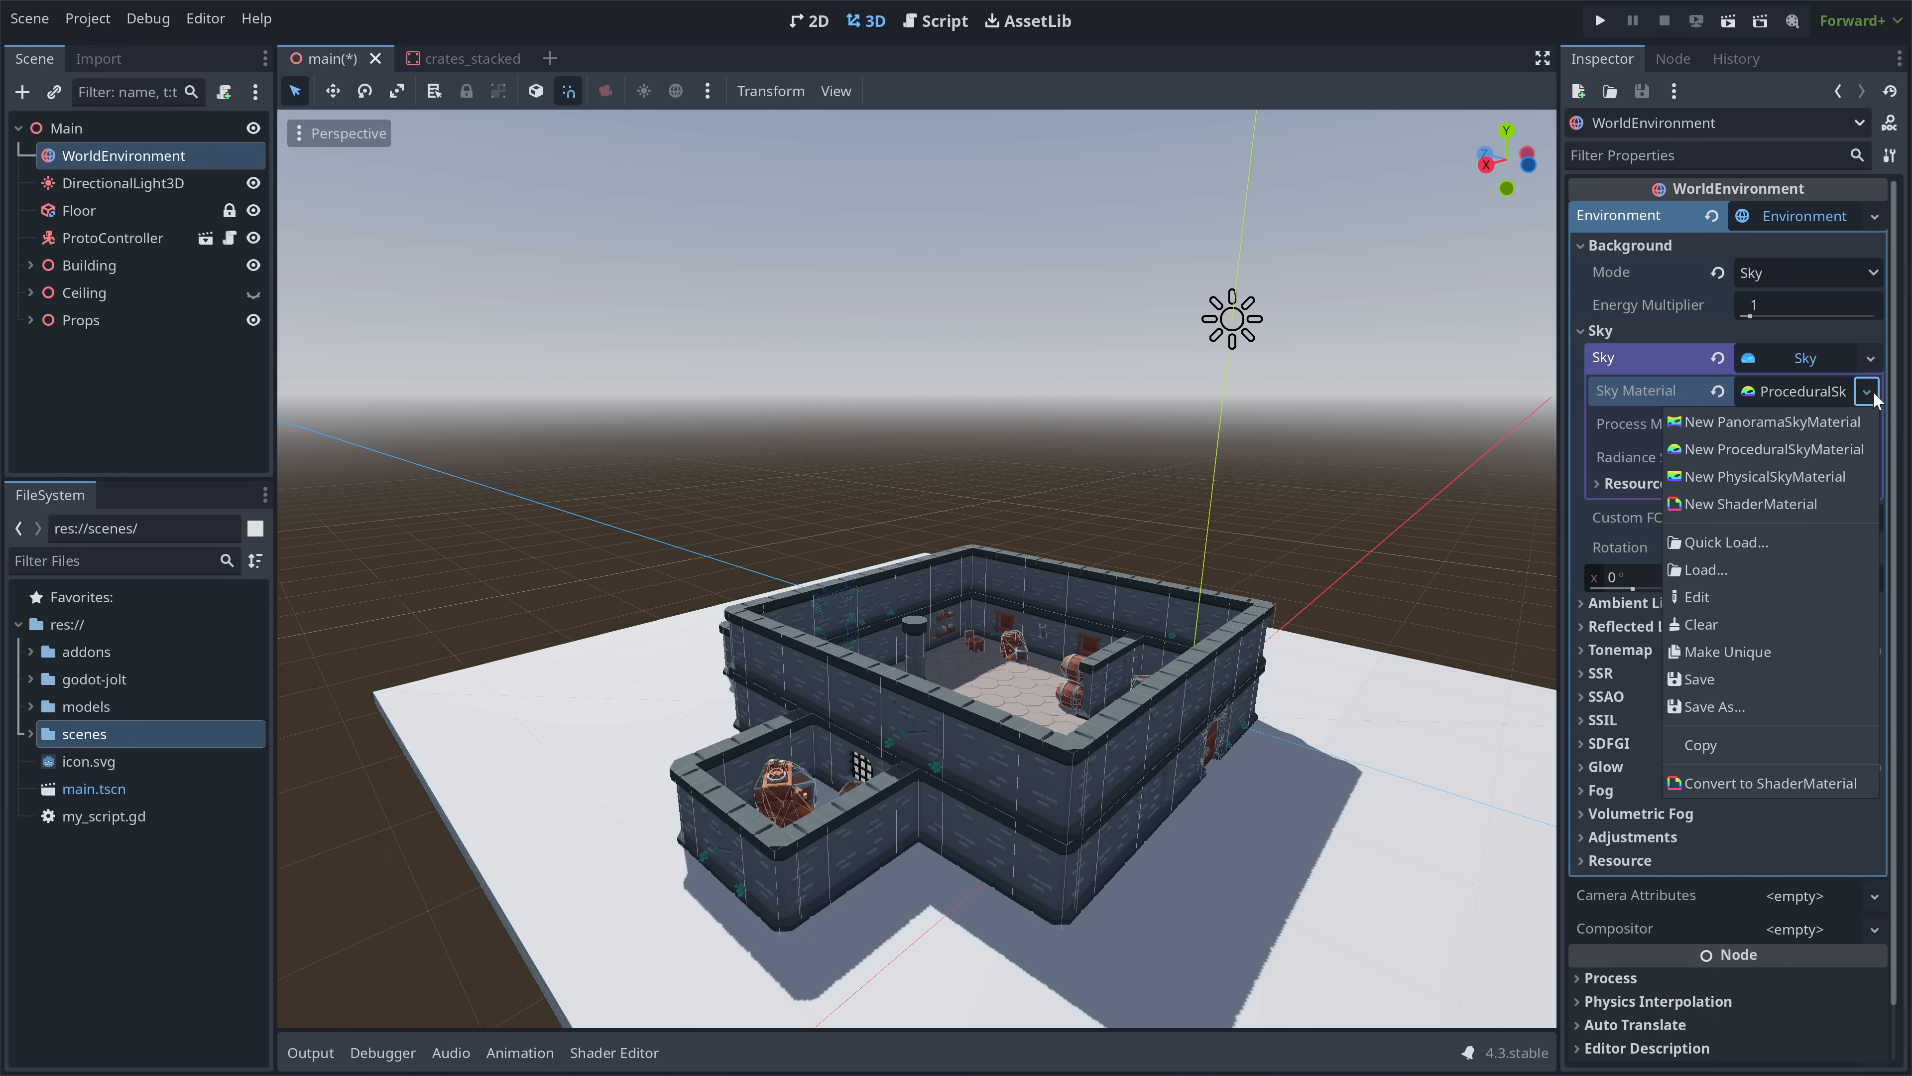
{"action": "left_click", "coordinate": [1741, 477]}
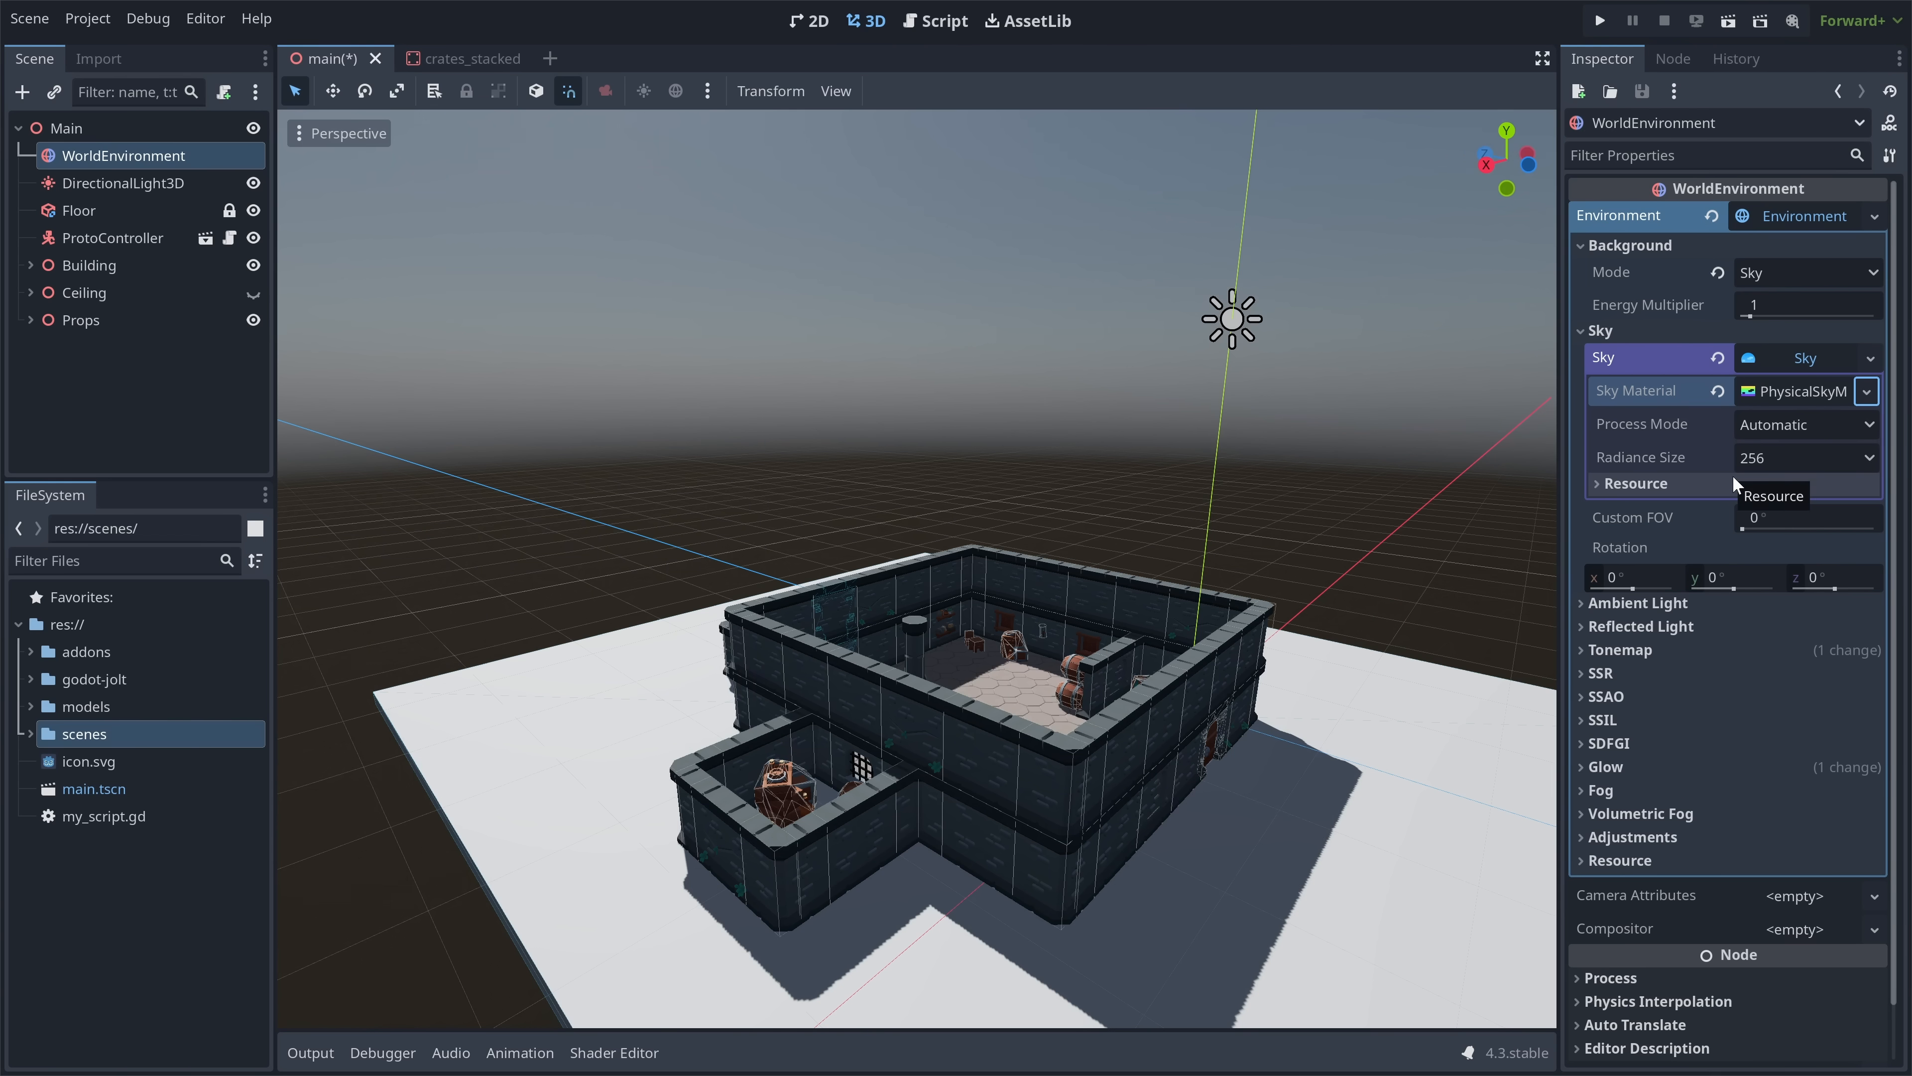
{"action": "right_click_drag", "start_coordinate": [1280, 512], "coordinate": [1016, 600]}
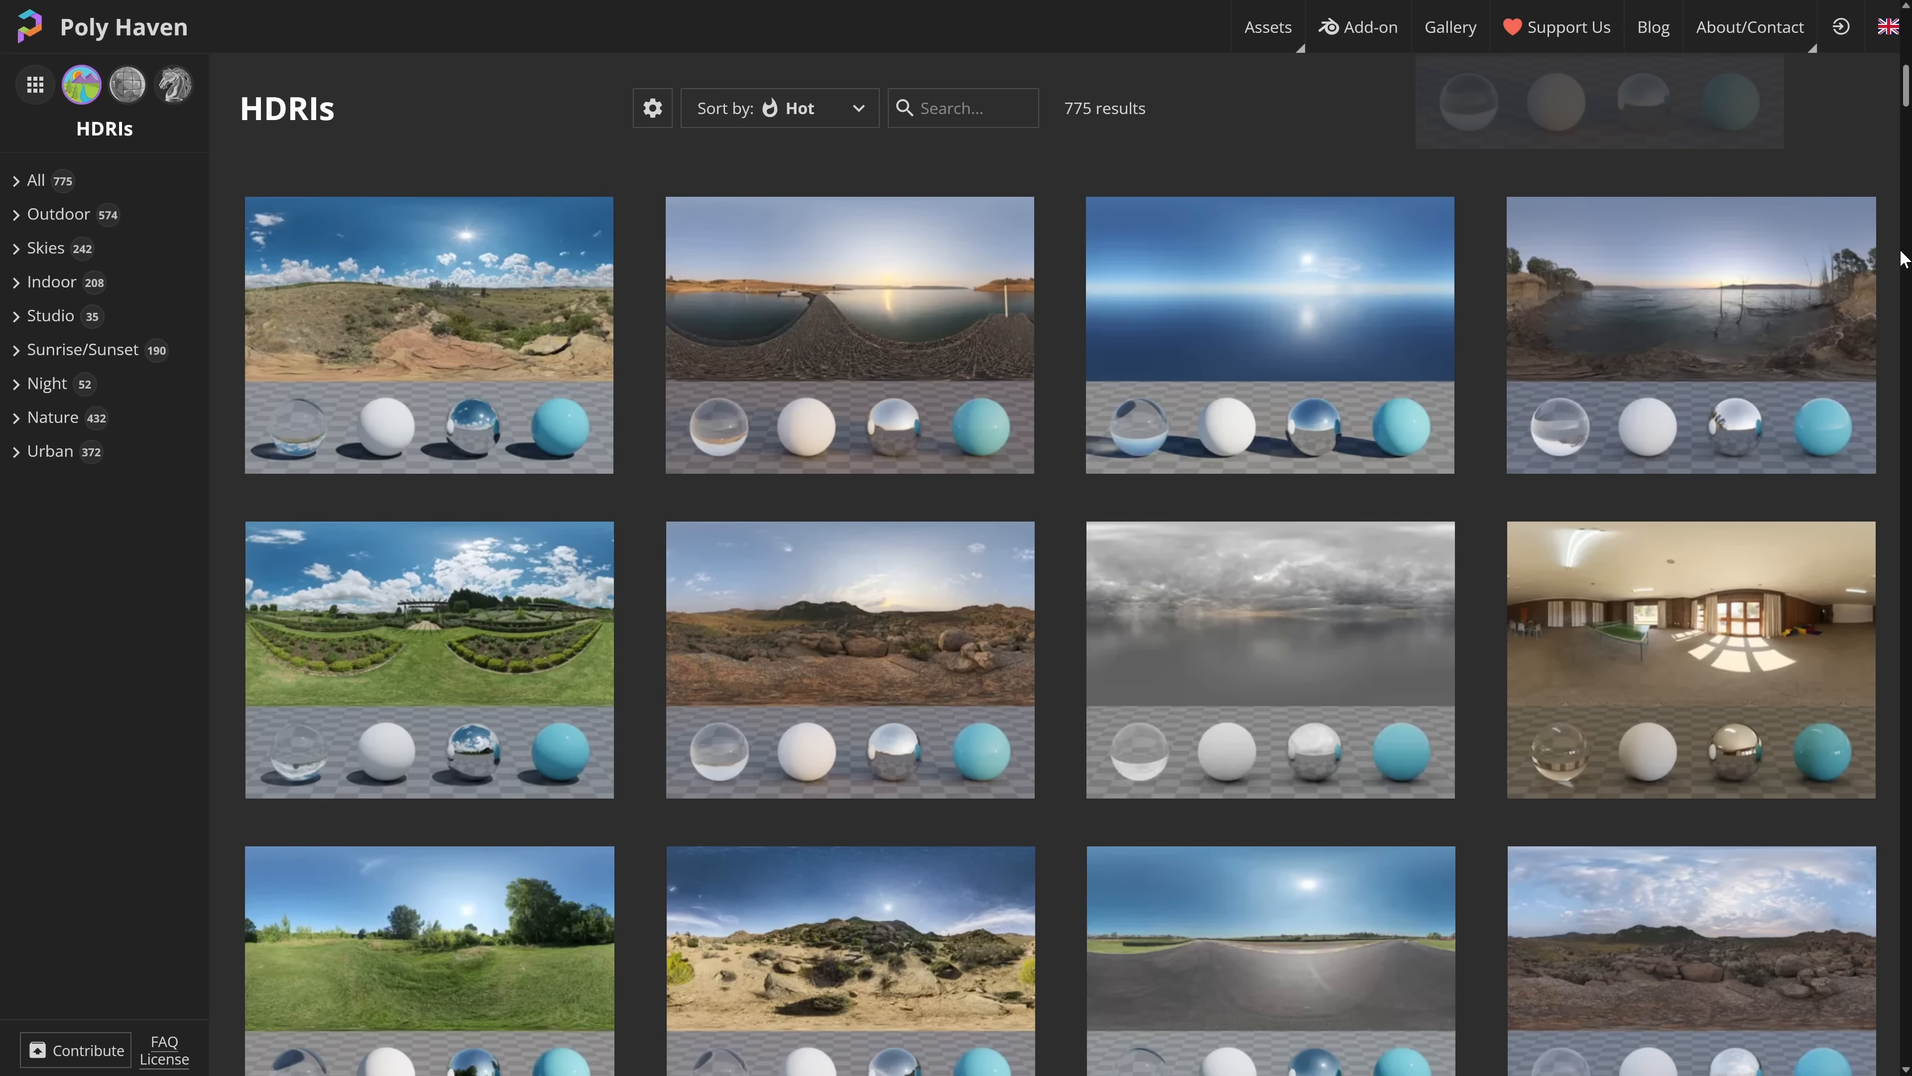
- Browse the HDRIs on Poly Haven and import autumn_field_puresky_4k.hdr into the Godot project's res:// folder
{"action": "scroll", "coordinate": [1900, 259], "scroll_direction": "down", "scroll_amount": 1}
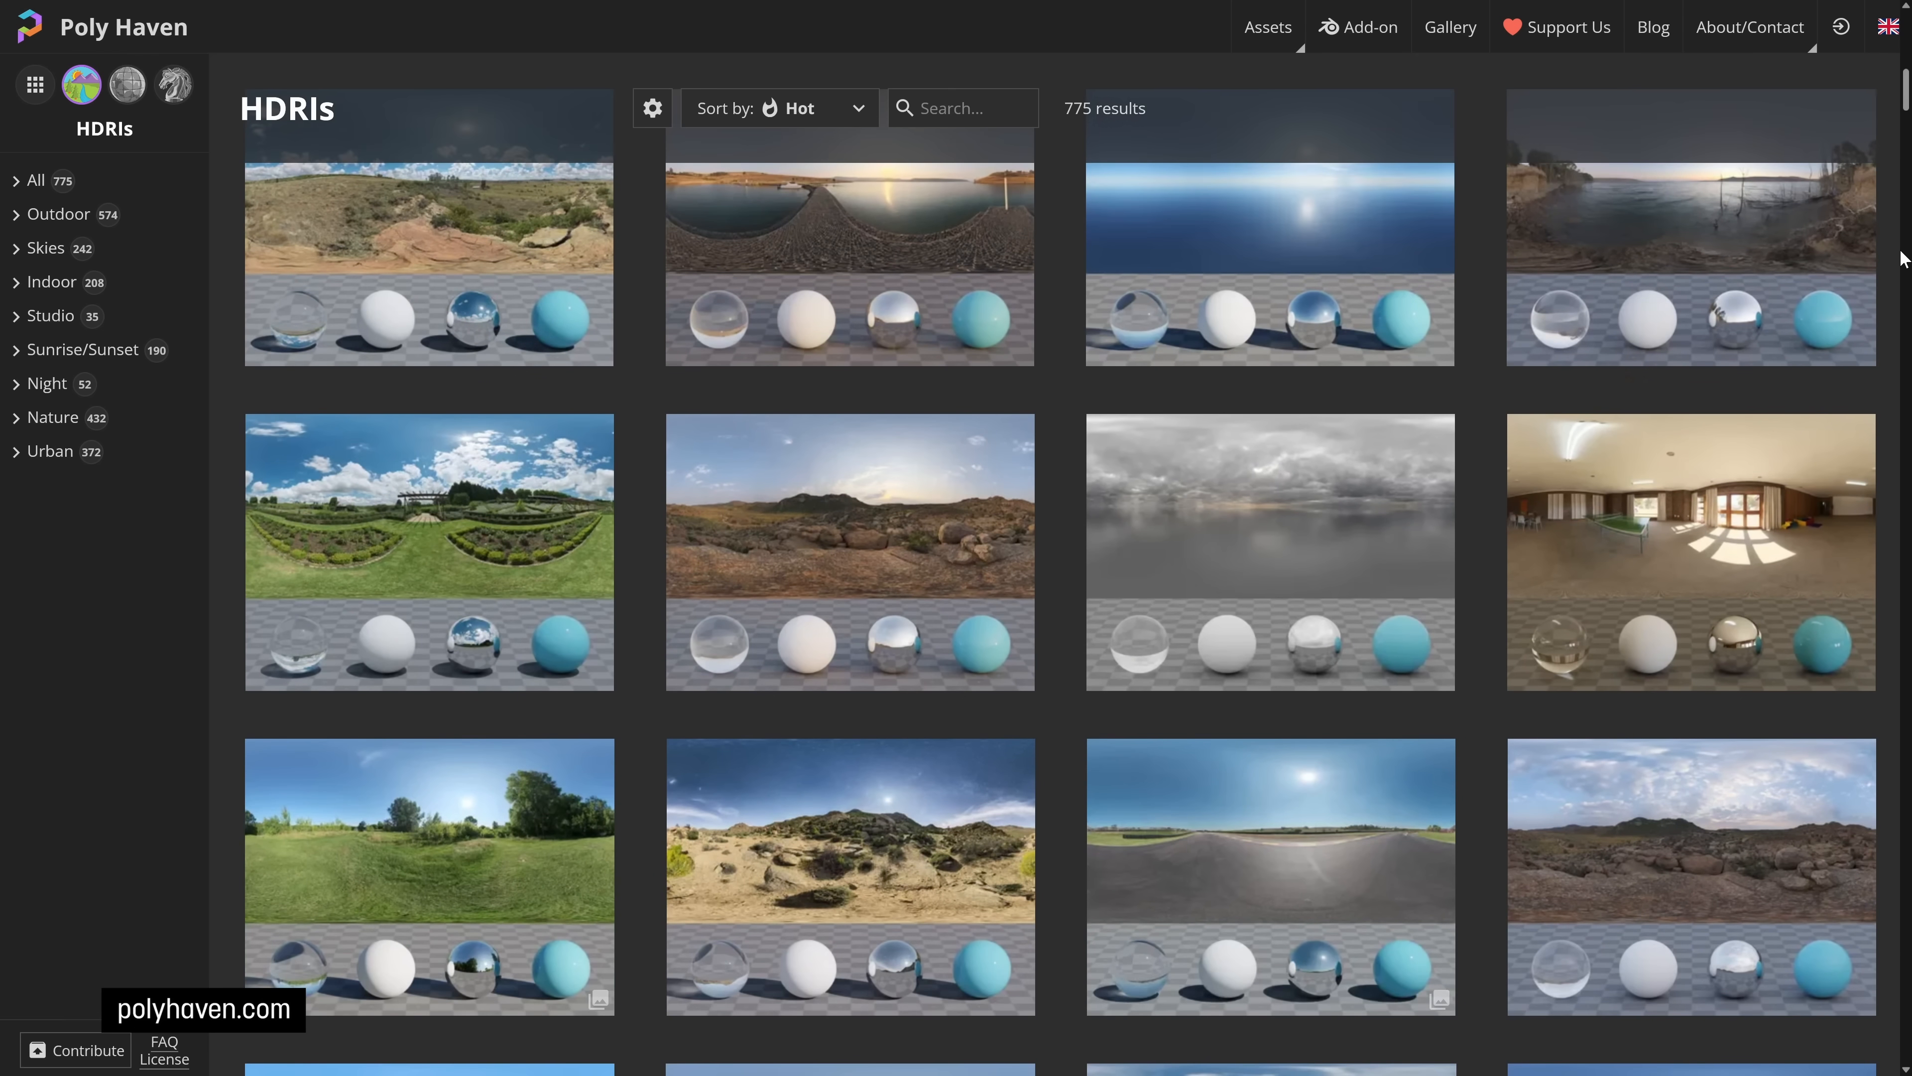
{"action": "scroll", "coordinate": [1901, 259], "scroll_direction": "down", "scroll_amount": 3}
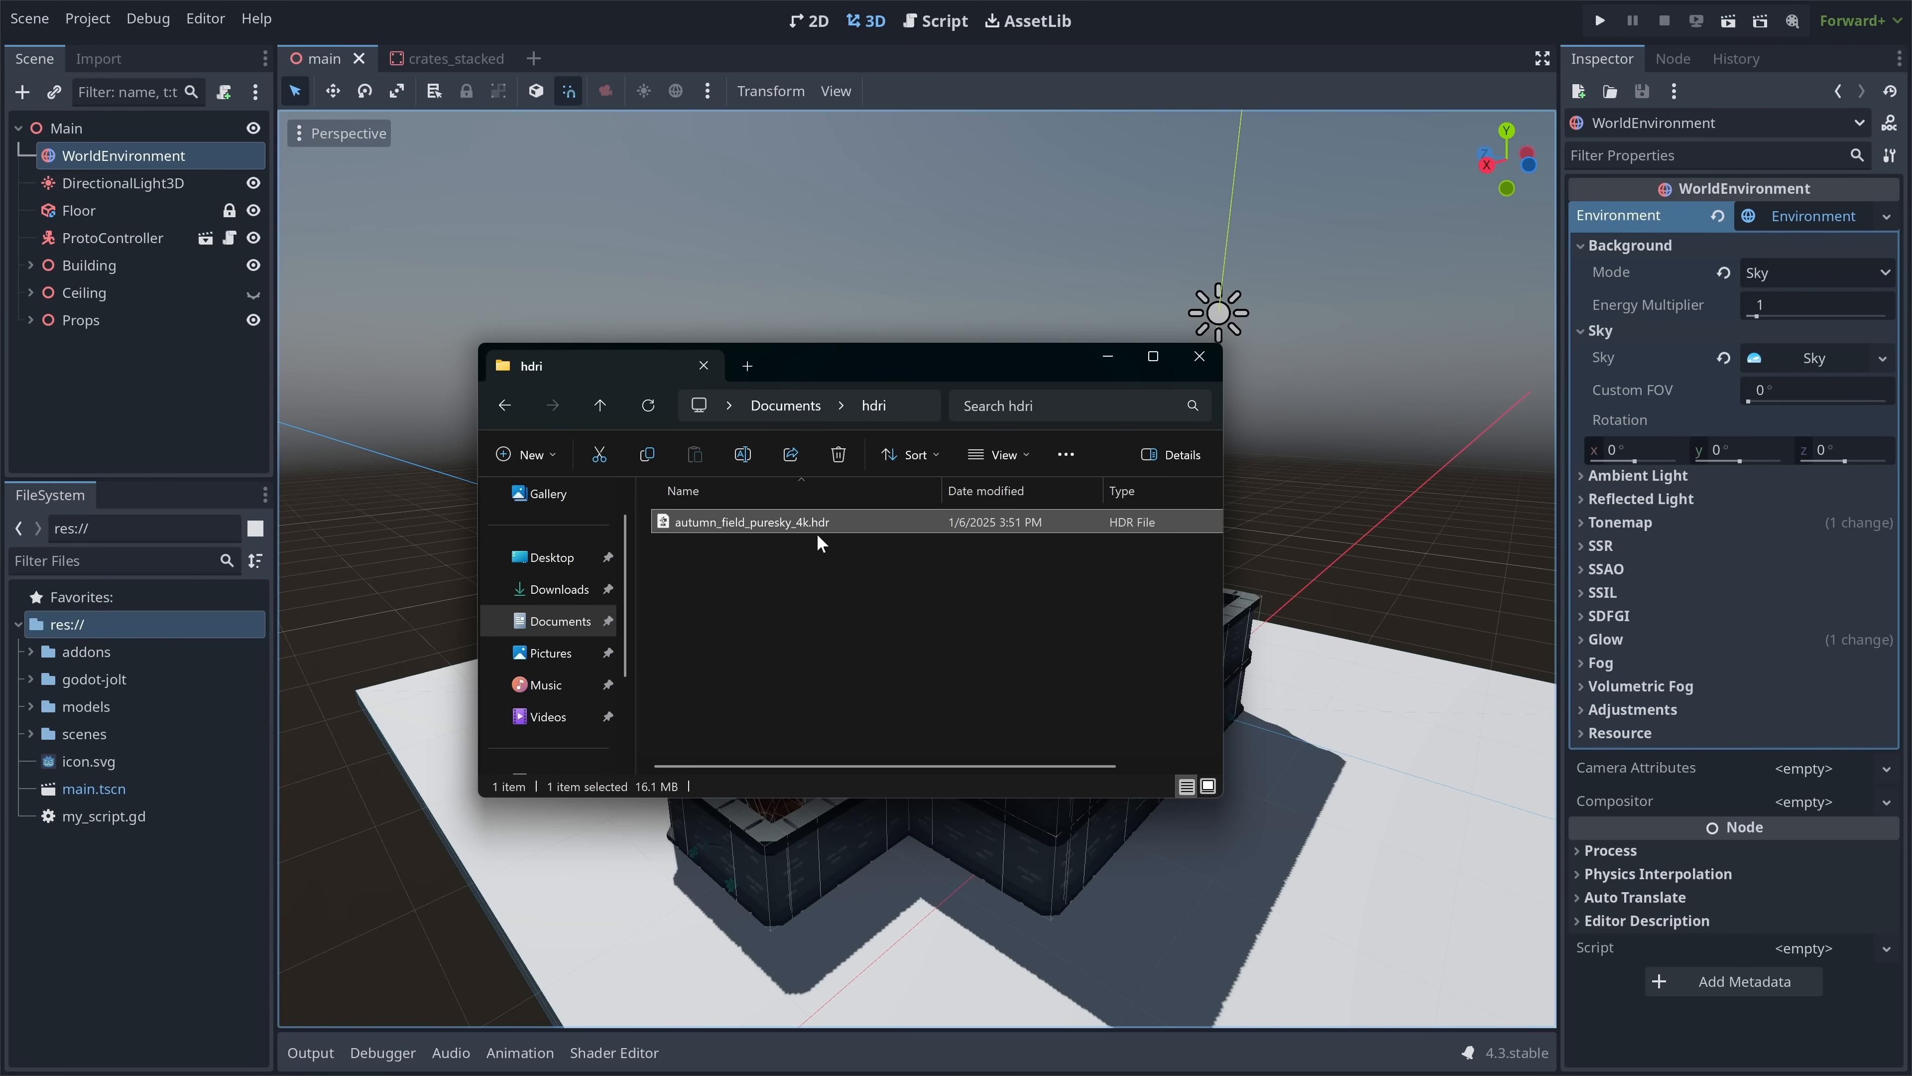
{"action": "left_click_drag", "start_coordinate": [854, 517], "coordinate": [136, 704]}
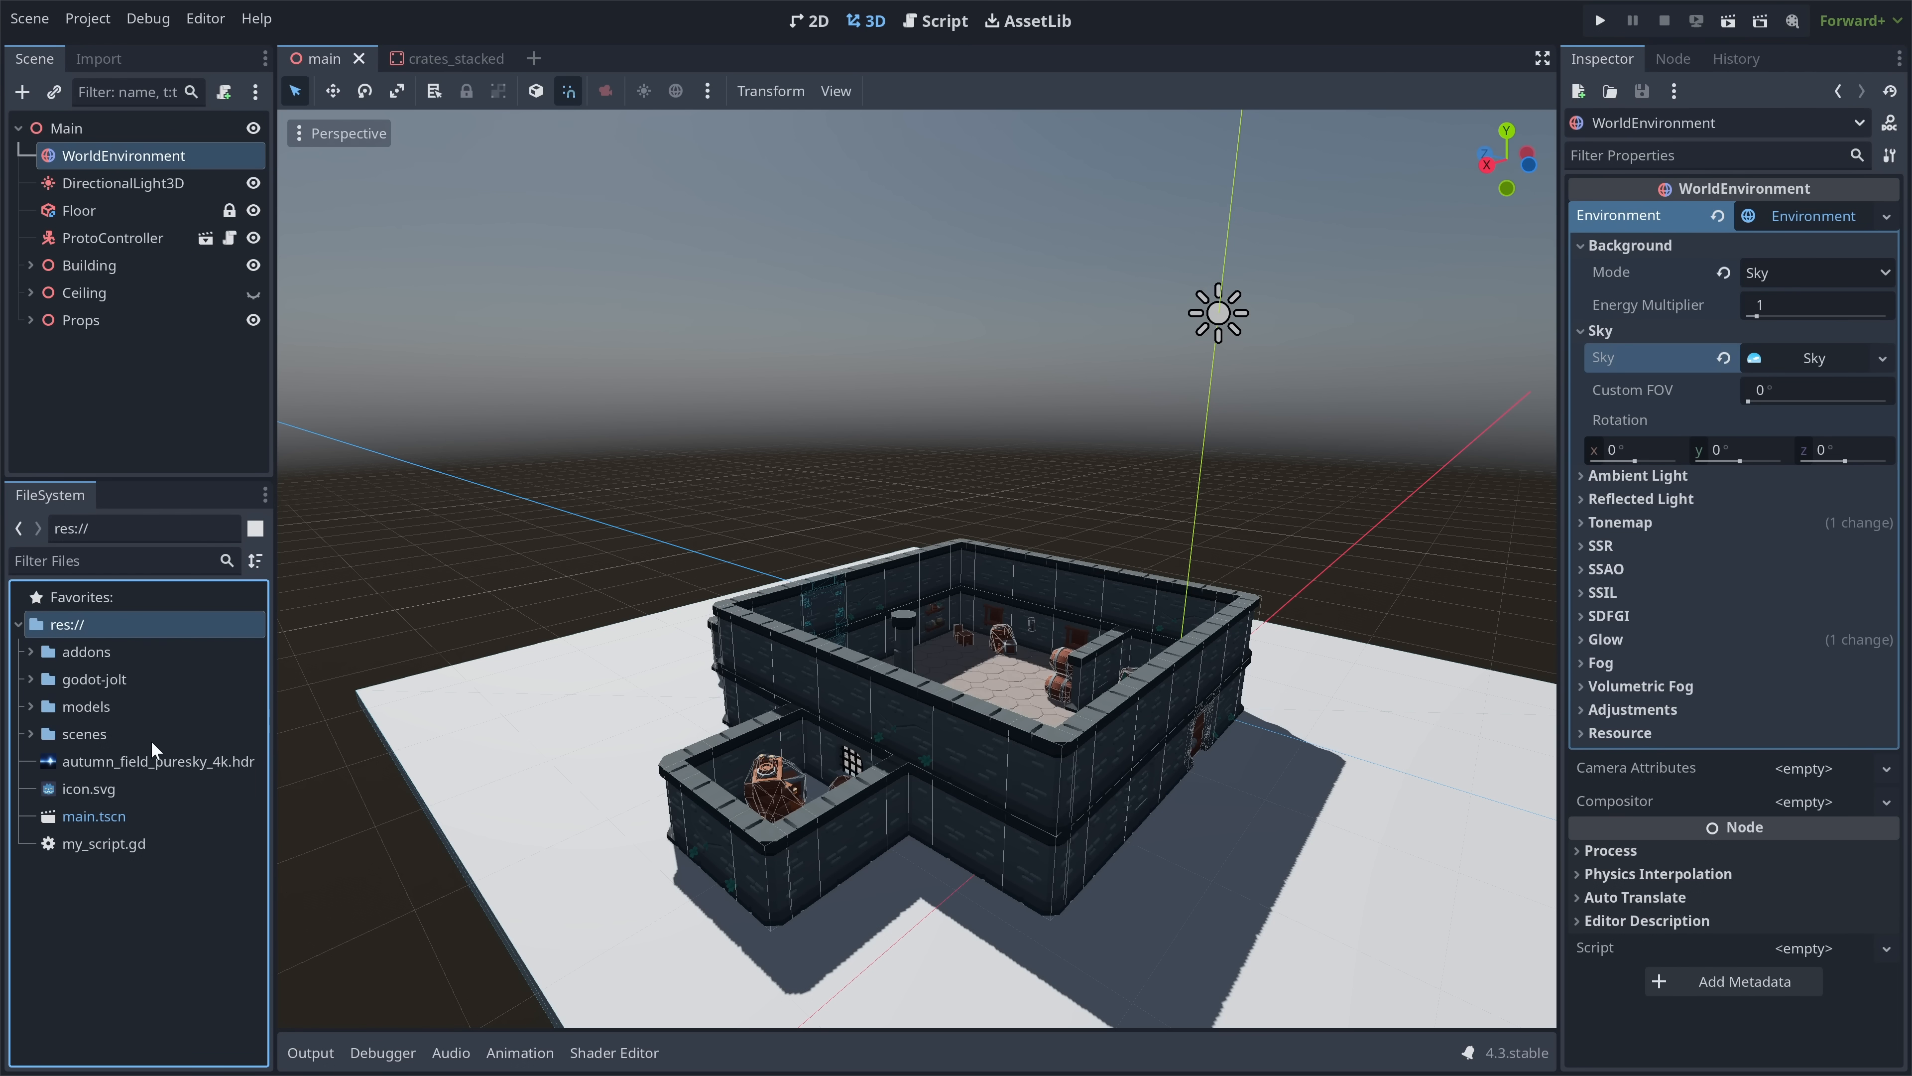
- Set the sky material to a new PanoramaSkyMaterial and assign autumn_field_puresky_4k.hdr as its panorama
{"action": "left_click", "coordinate": [1812, 359]}
{"action": "left_click", "coordinate": [1867, 392]}
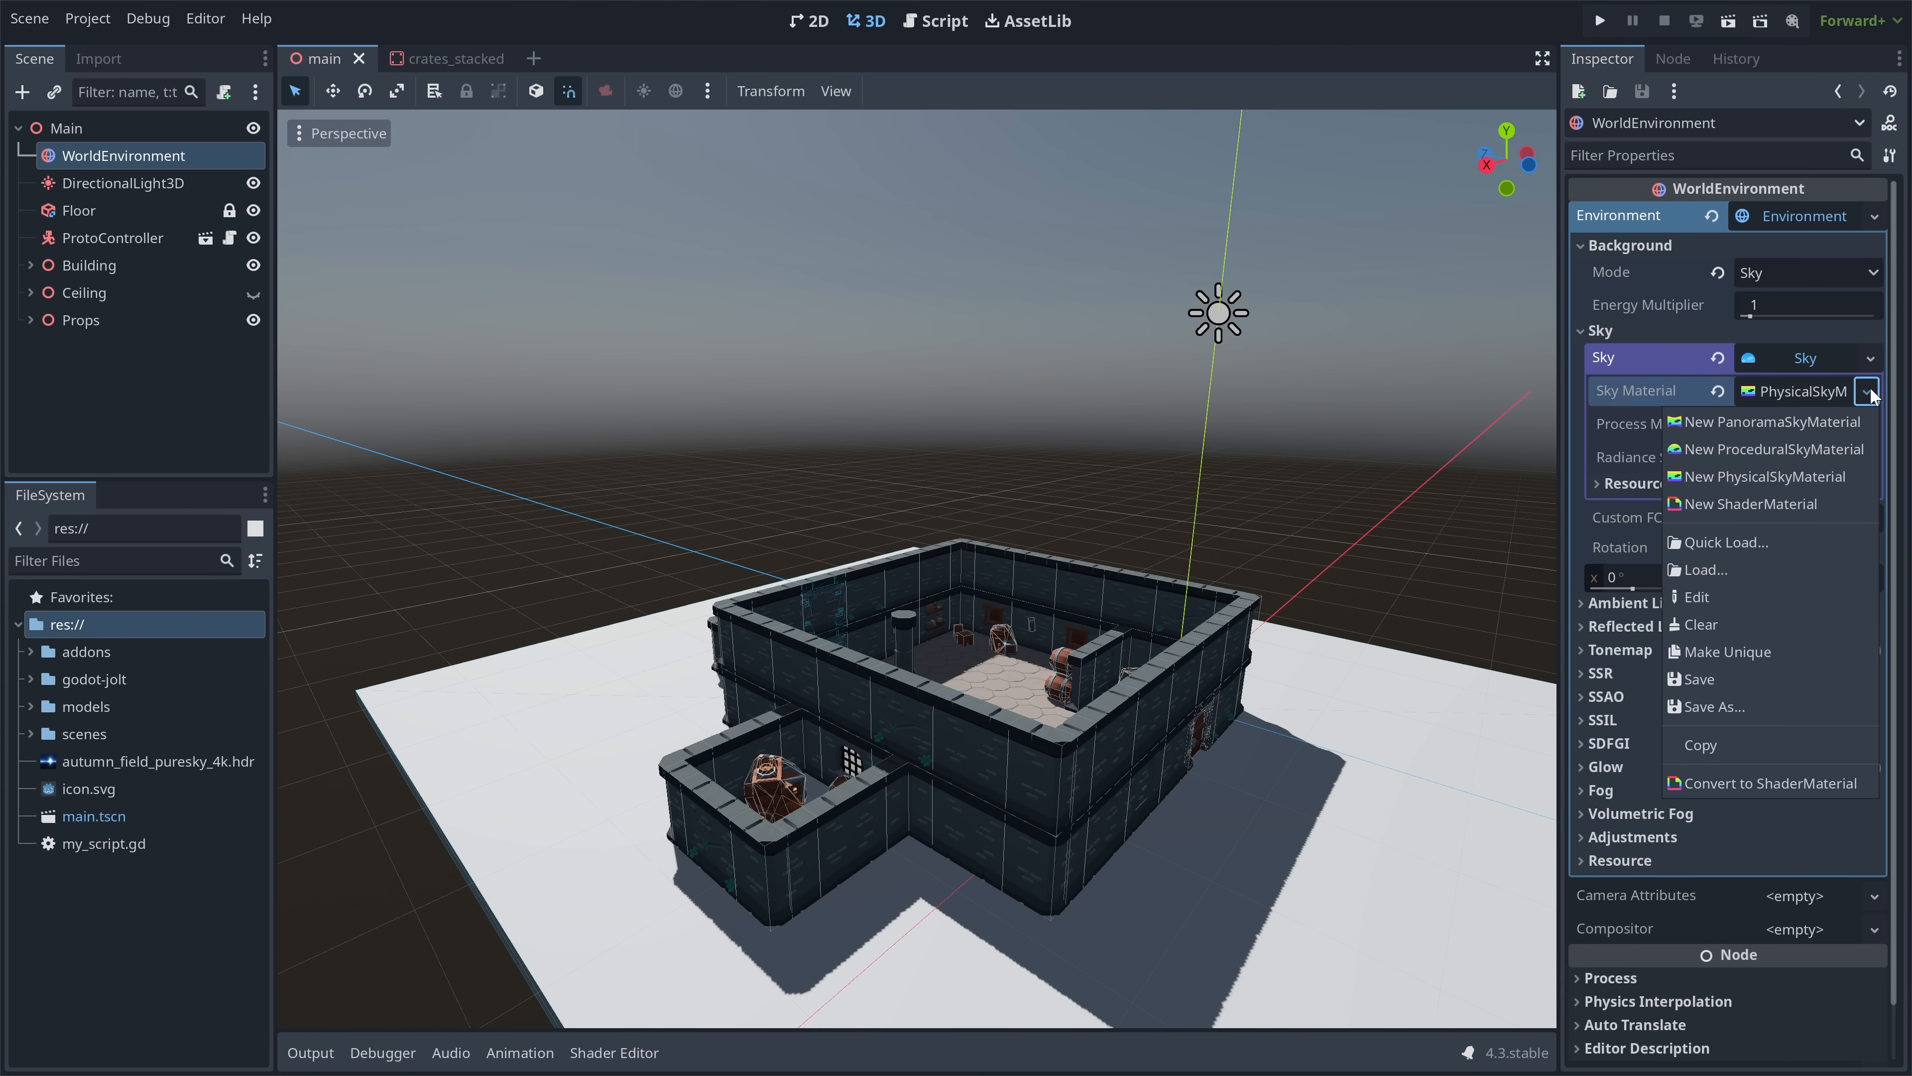
{"action": "left_click", "coordinate": [1804, 418]}
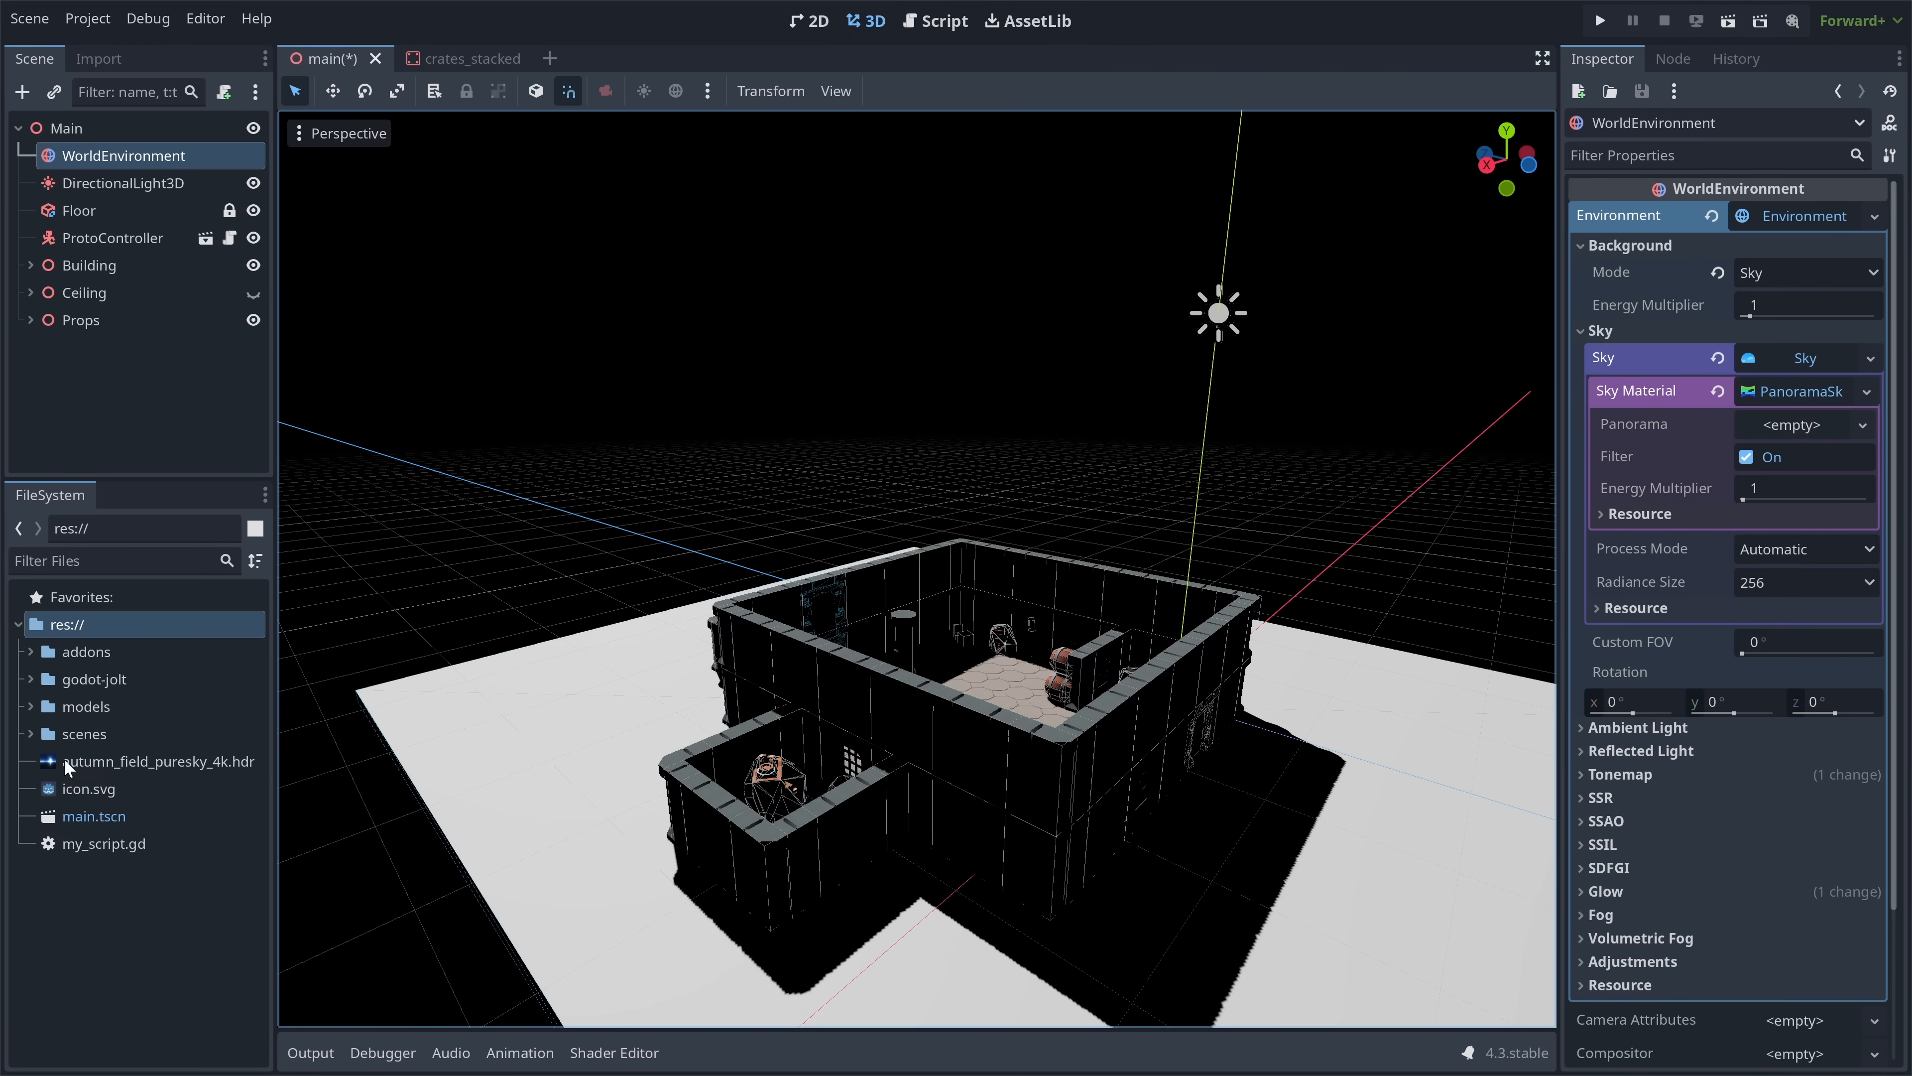
{"action": "left_click_drag", "start_coordinate": [72, 763], "coordinate": [944, 671]}
{"action": "left_click_drag", "start_coordinate": [1762, 428], "coordinate": [1785, 423]}
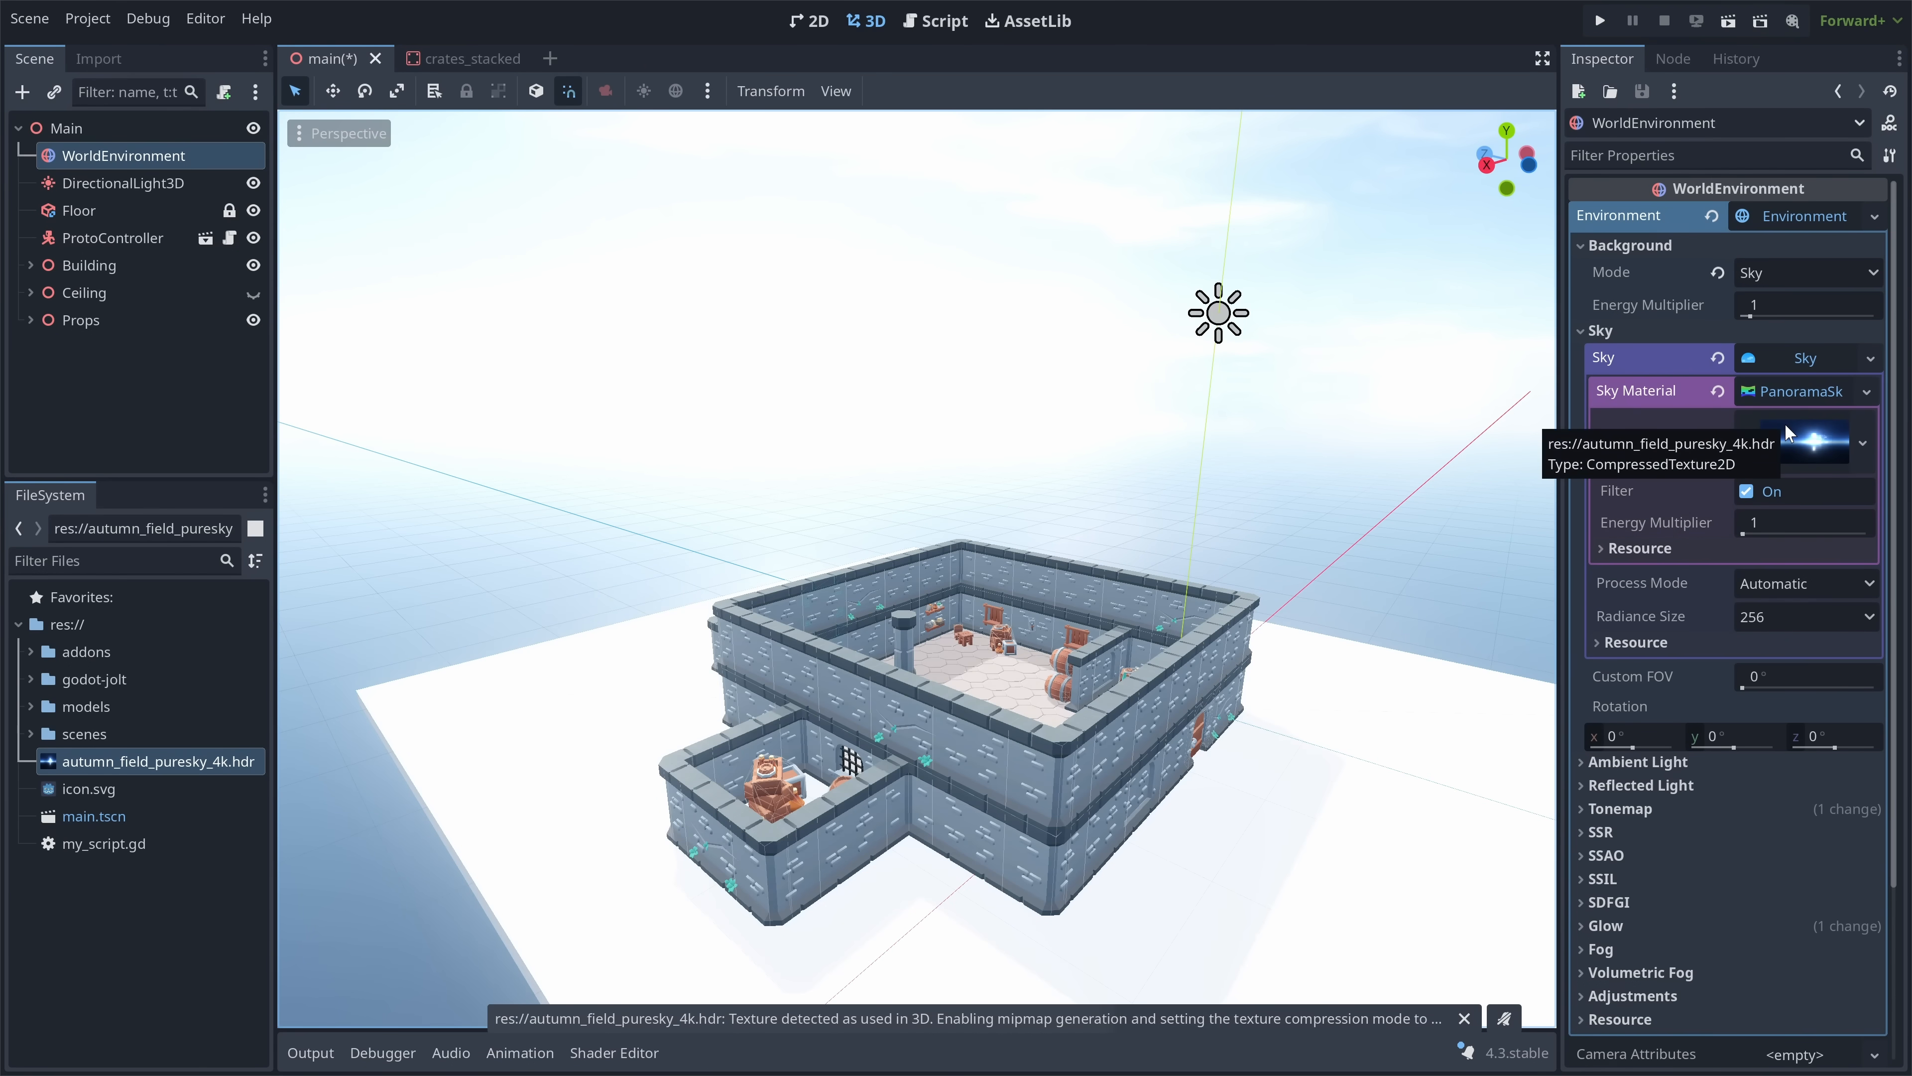
- Collapse the Sky resource and set the background's Energy Multiplier to 0.4
{"action": "left_click", "coordinate": [1806, 358]}
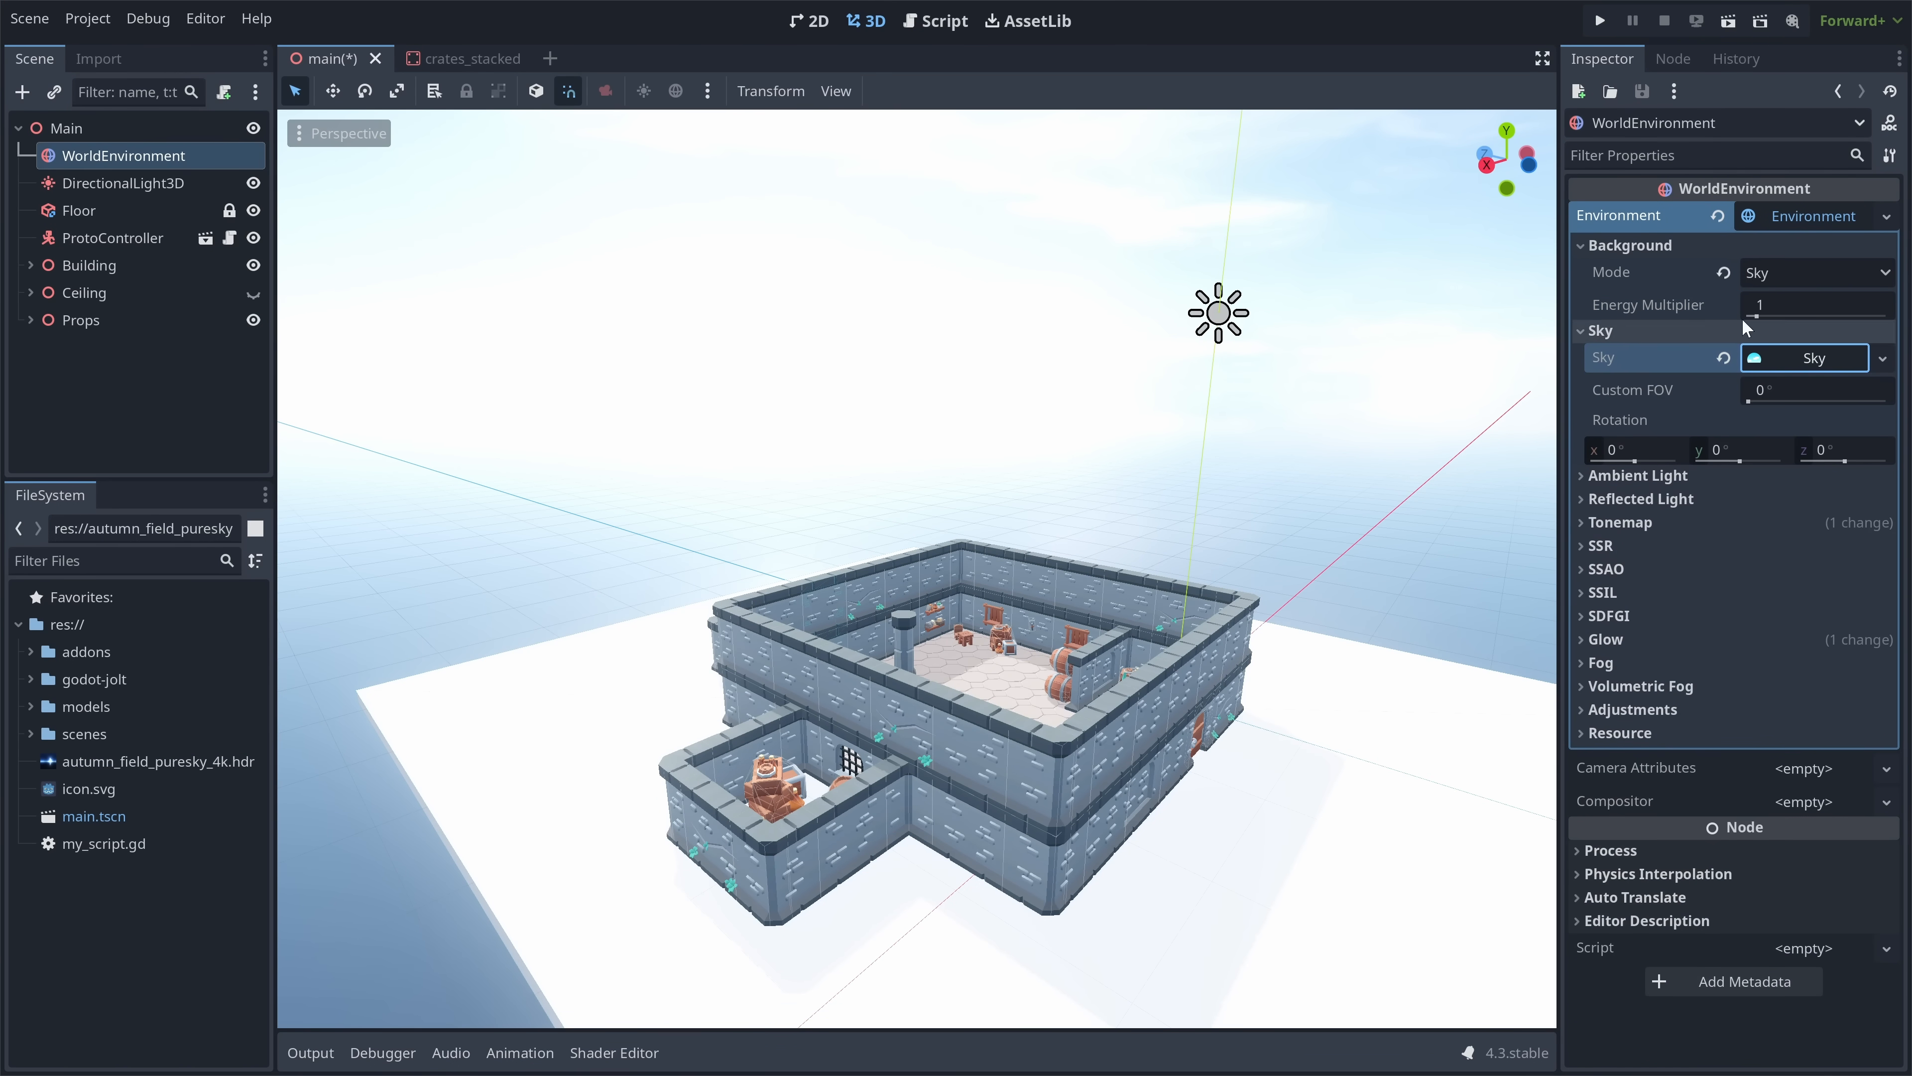
{"action": "left_click", "coordinate": [1816, 302]}
{"action": "type", "text": "0.4"}
{"action": "key", "text": "Return"}
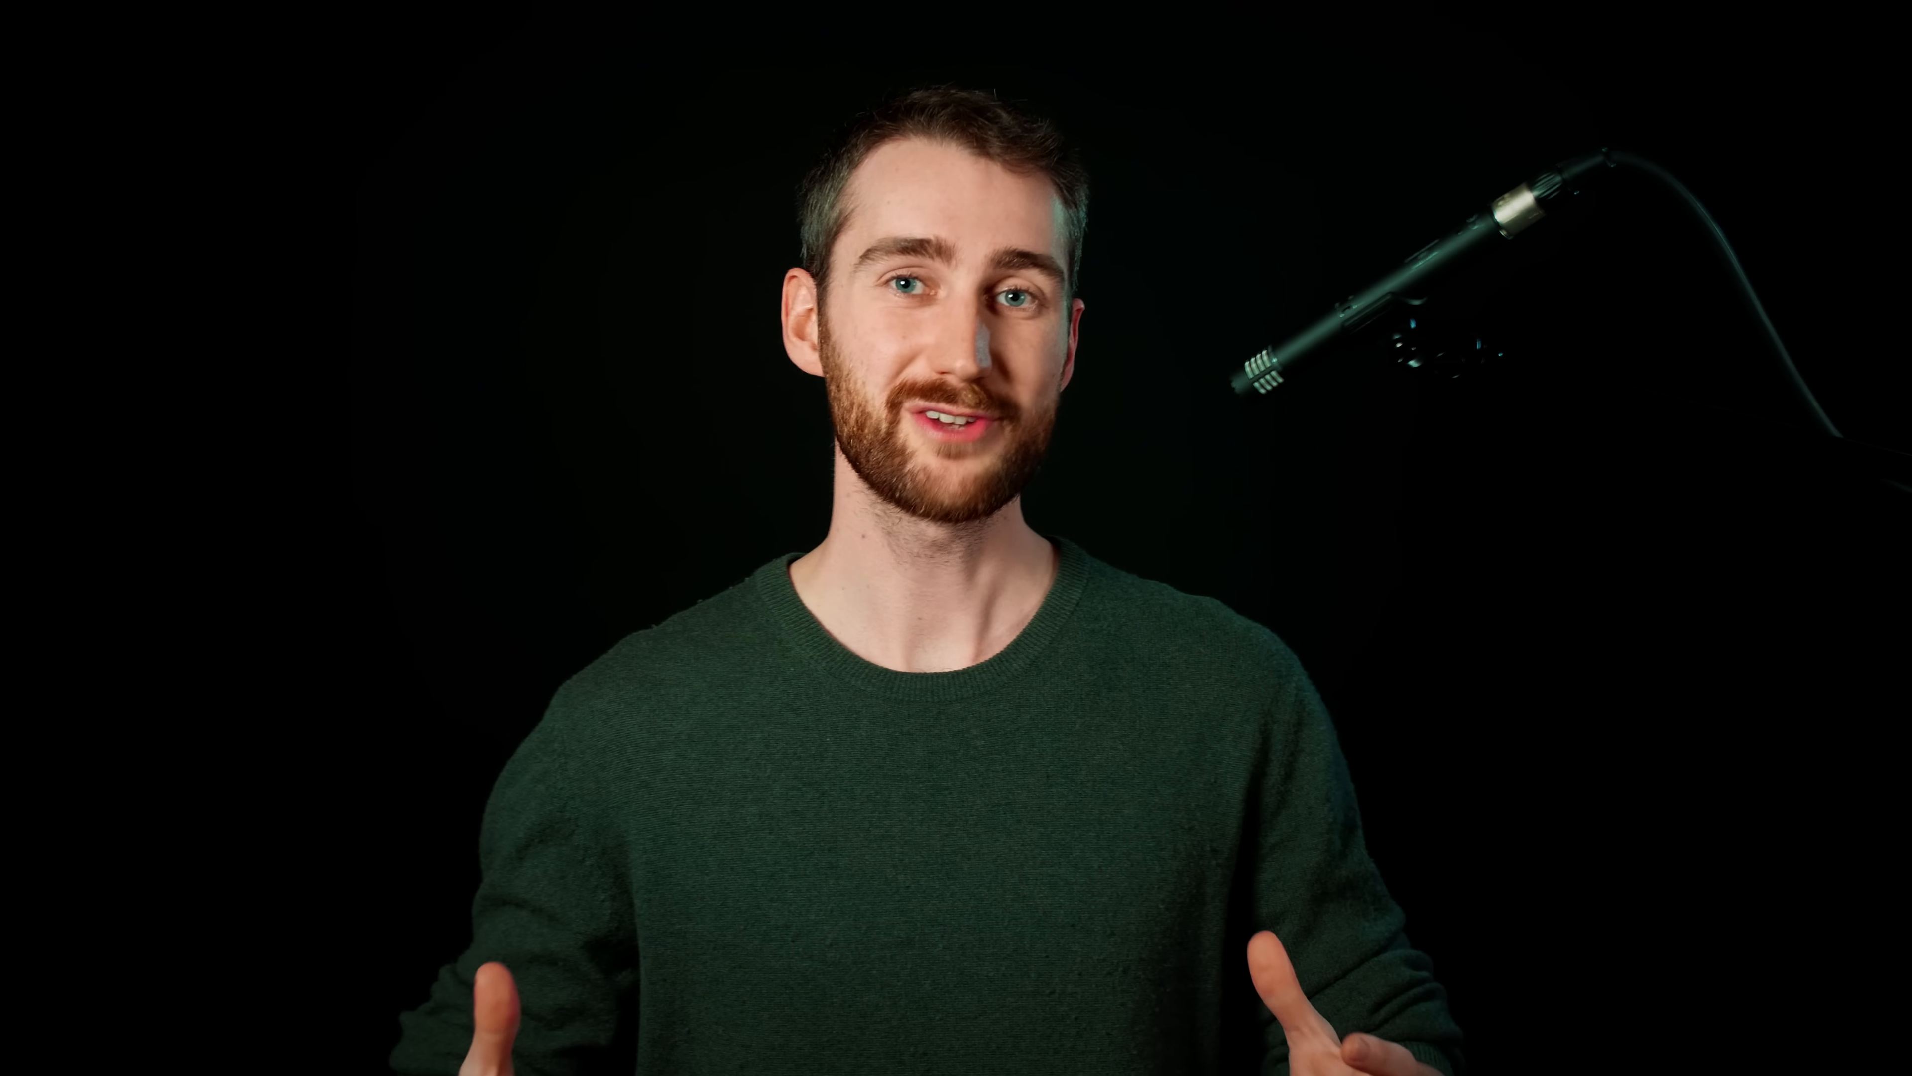
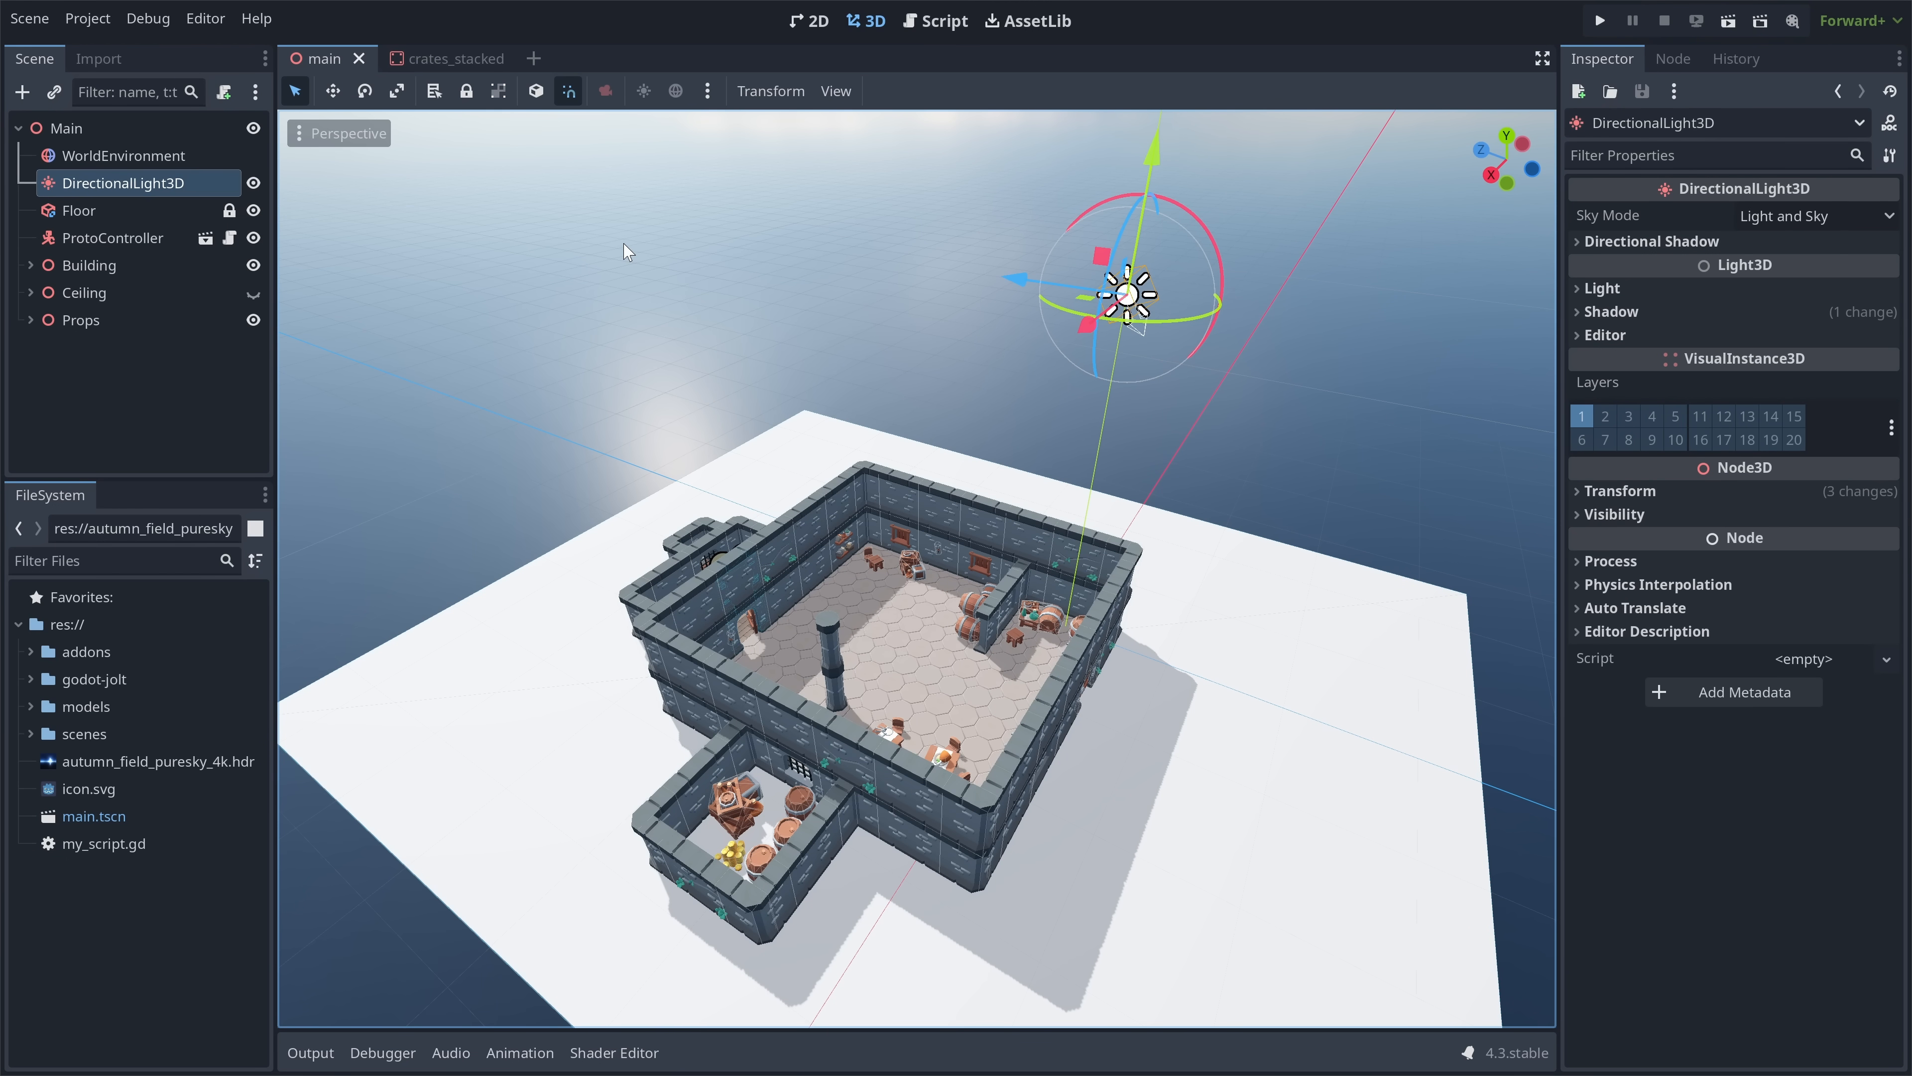
- Make the Ceiling node visible and inspect the lighting inside the main hall
{"action": "left_click", "coordinate": [252, 293]}
{"action": "right_click_drag", "start_coordinate": [1206, 340], "coordinate": [1207, 341]}
{"action": "key", "text": "w"}
{"action": "left_click_drag", "start_coordinate": [1208, 153], "coordinate": [1170, 265]}
{"action": "key", "text": "w"}
{"action": "right_click_drag", "start_coordinate": [1170, 265], "coordinate": [1112, 265]}
{"action": "key", "text": "w"}
{"action": "key", "text": "s"}
{"action": "key", "text": "w"}
{"action": "key", "text": "s"}
- Tint the DirectionalLight3D's light color slightly yellow by lowering its blue value a little
{"action": "left_click", "coordinate": [1653, 293]}
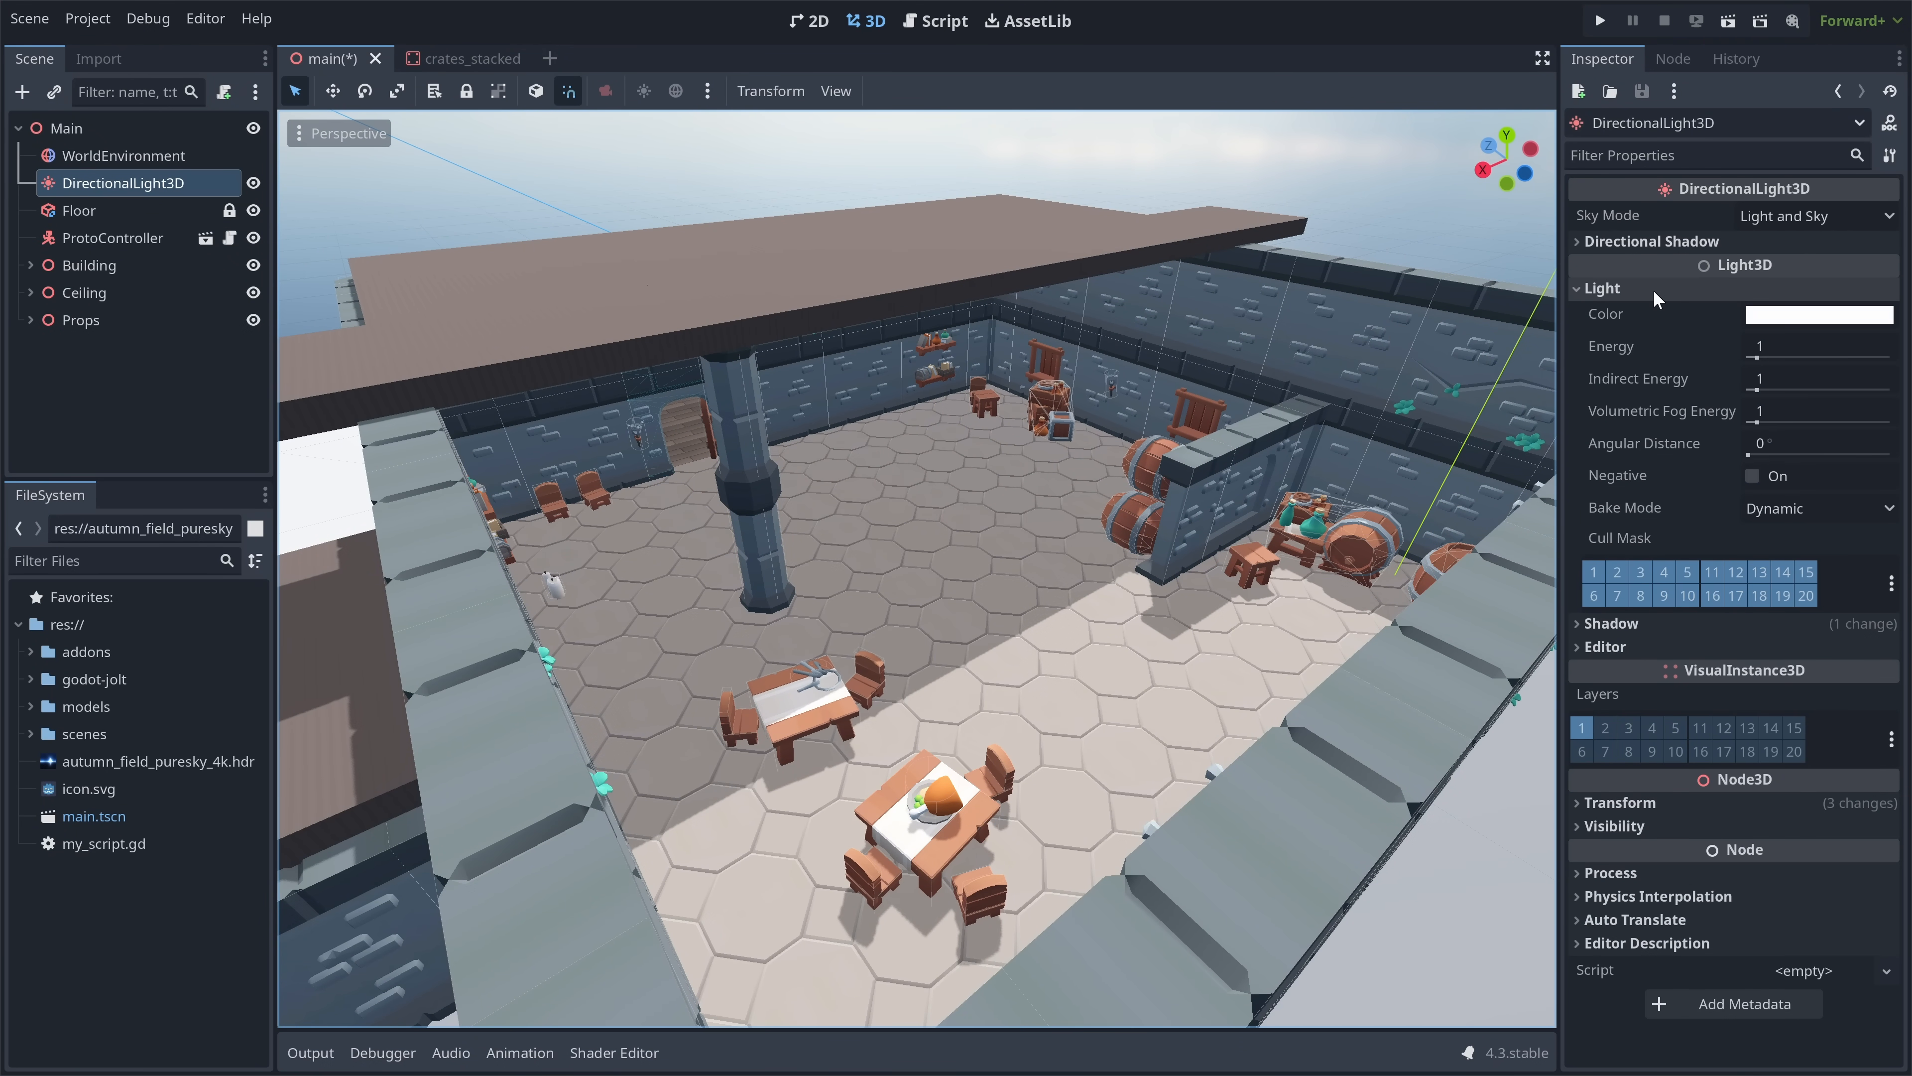
{"action": "left_click", "coordinate": [1799, 315]}
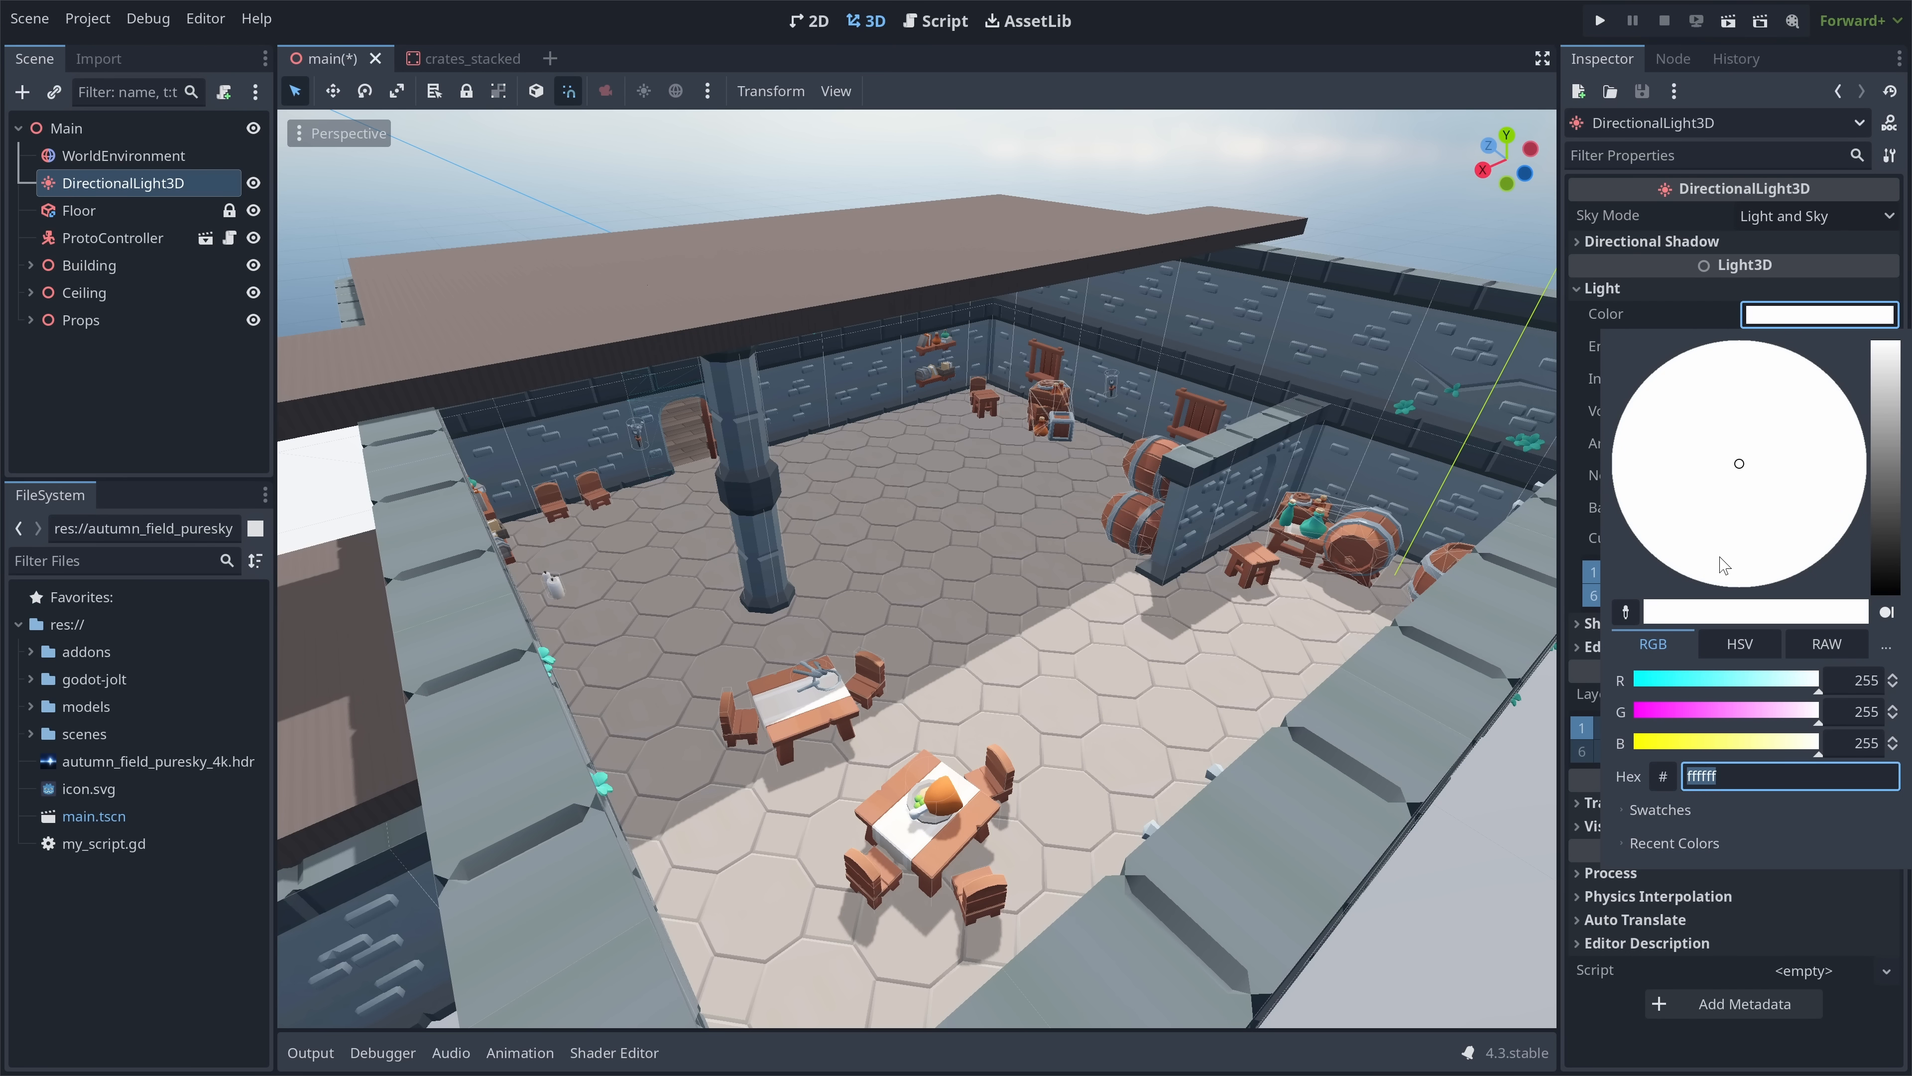
{"action": "left_click", "coordinate": [1818, 743]}
{"action": "left_click_drag", "start_coordinate": [1818, 744], "coordinate": [1809, 742]}
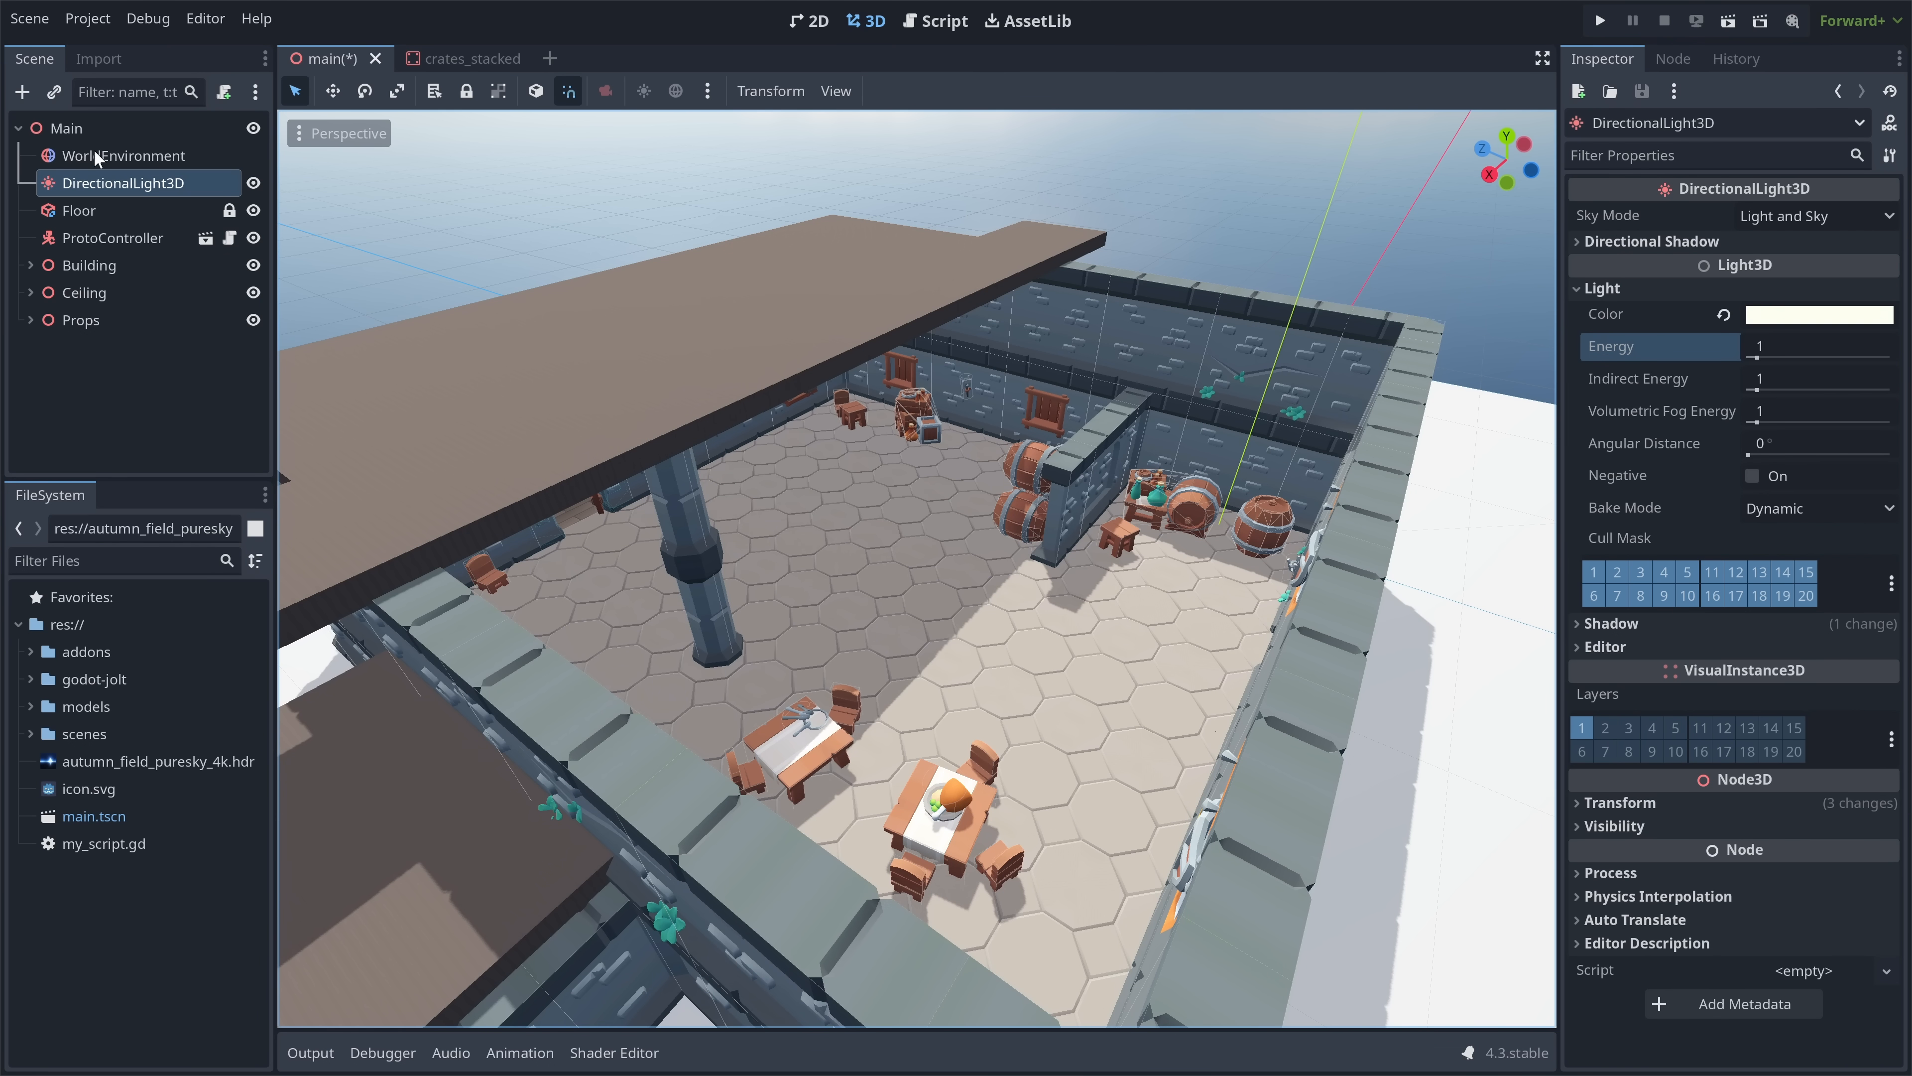
- Lower the Sky Contribution of the WorldEnvironment's ambient light
{"action": "left_click", "coordinate": [50, 158]}
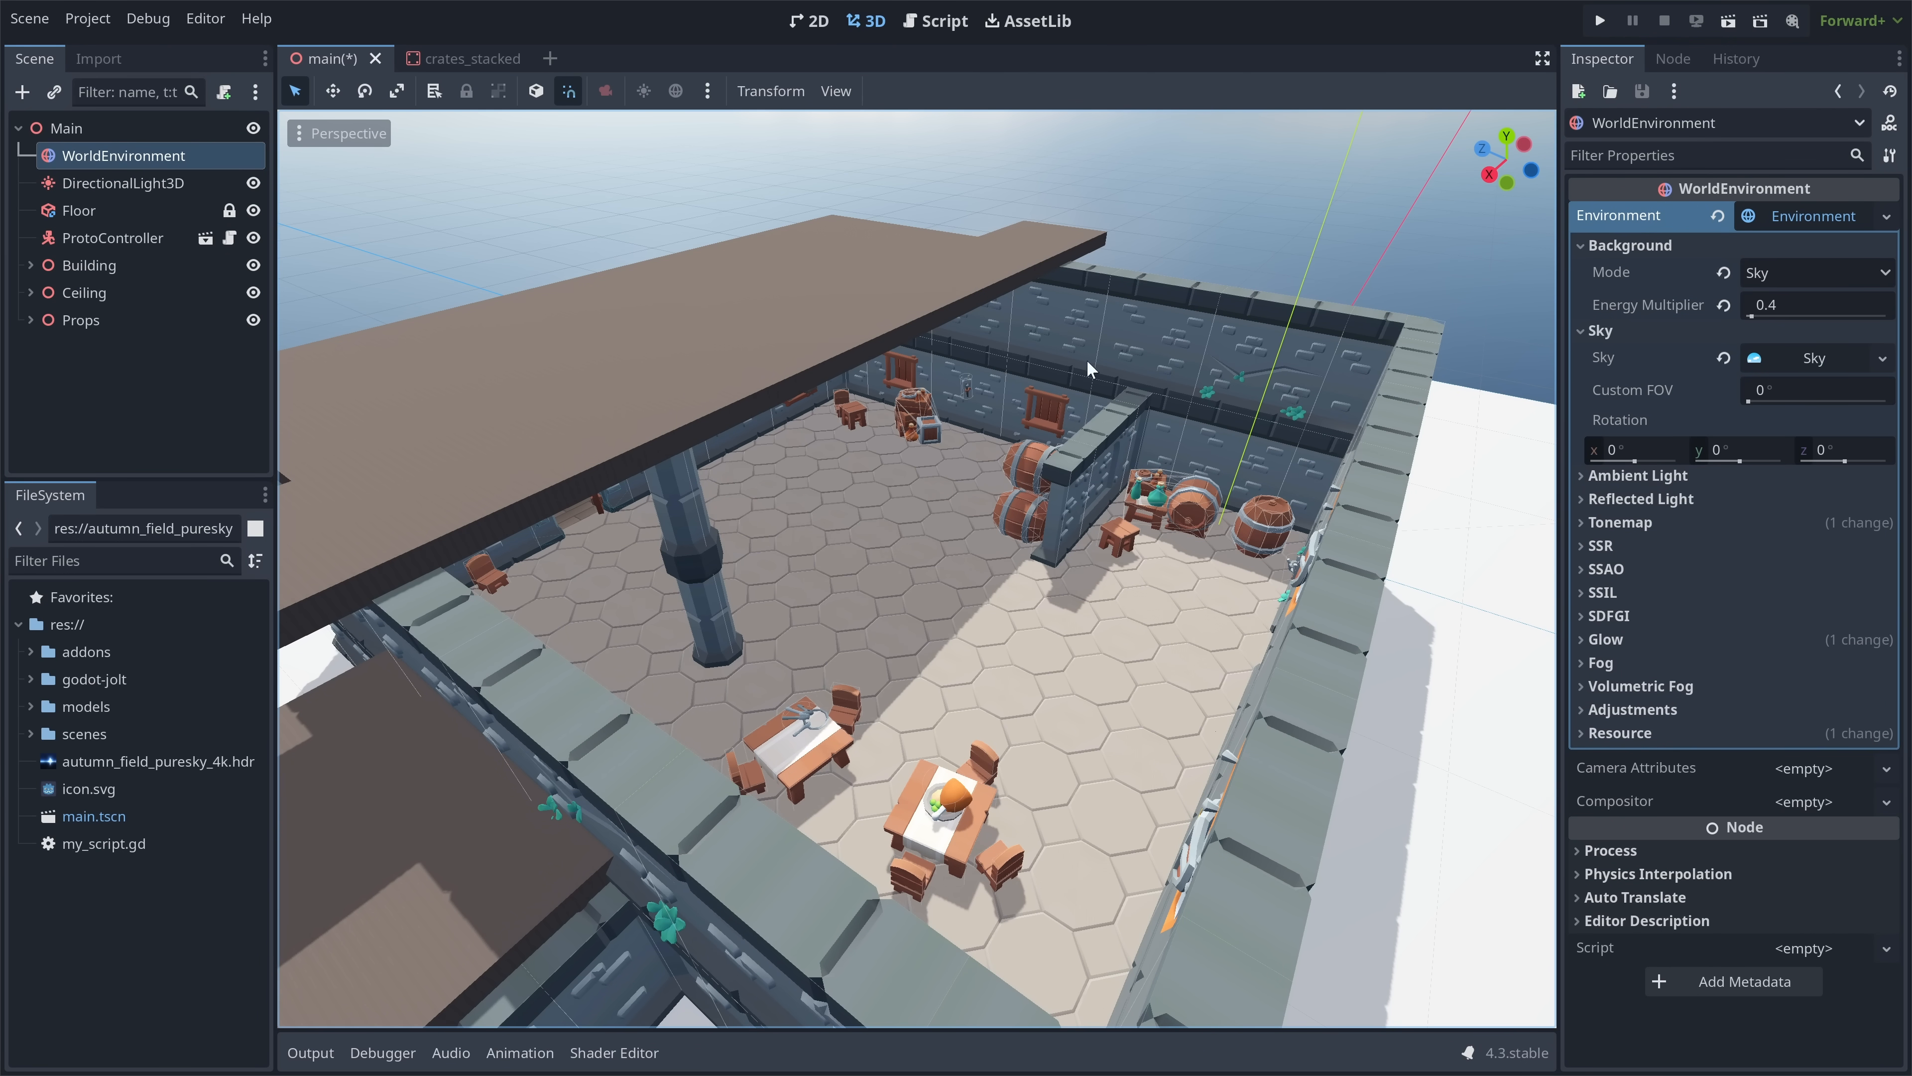
{"action": "left_click", "coordinate": [1642, 474]}
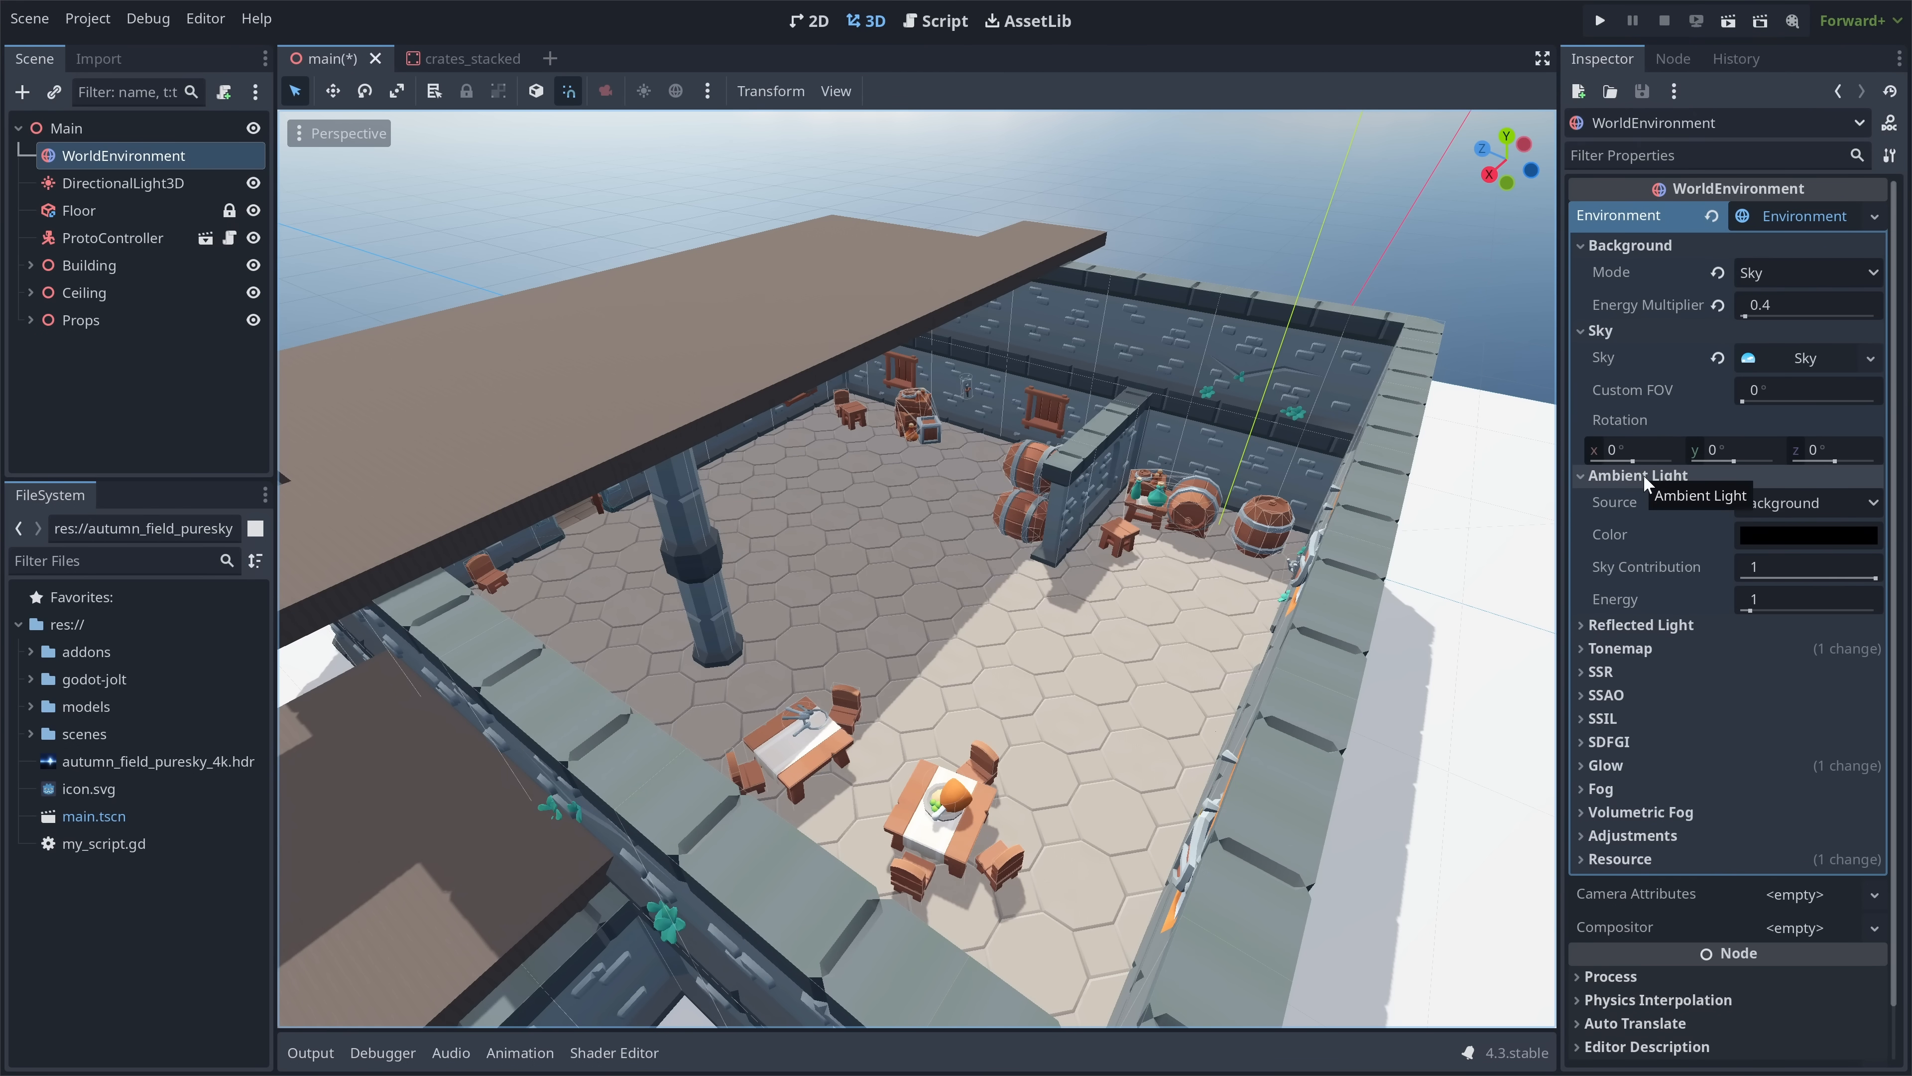
{"action": "left_click_drag", "start_coordinate": [1870, 578], "coordinate": [1802, 576]}
- Add an OmniLight3D as a child of TorchMounted5 and move it away from the wall and up above the torch
{"action": "right_click_drag", "start_coordinate": [858, 332], "coordinate": [841, 257]}
{"action": "right_click_drag", "start_coordinate": [1030, 363], "coordinate": [1029, 472]}
{"action": "right_click_drag", "start_coordinate": [807, 579], "coordinate": [403, 535]}
{"action": "key", "text": "w"}
{"action": "key", "text": "s"}
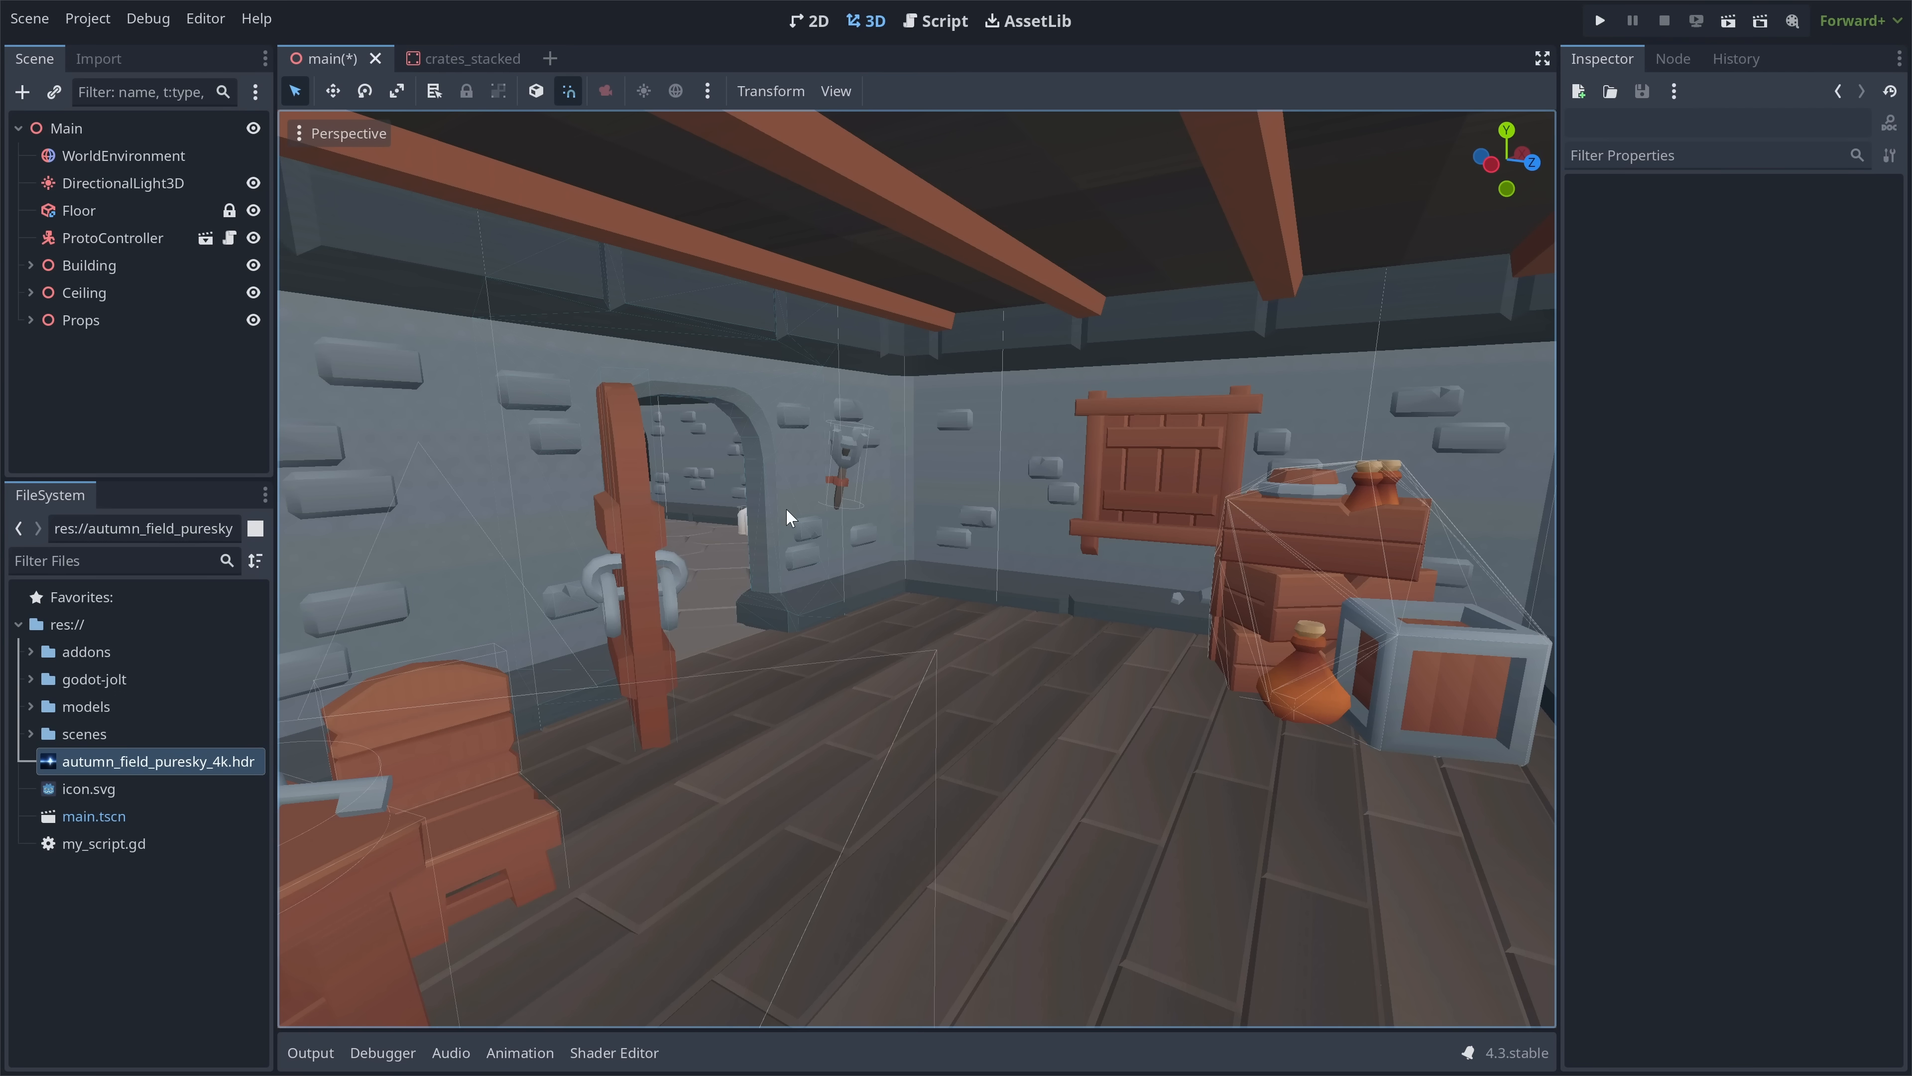
{"action": "right_click_drag", "start_coordinate": [852, 493], "coordinate": [849, 475]}
{"action": "key", "text": "w"}
{"action": "right_click_drag", "start_coordinate": [879, 543], "coordinate": [790, 544]}
{"action": "left_click", "coordinate": [917, 567]}
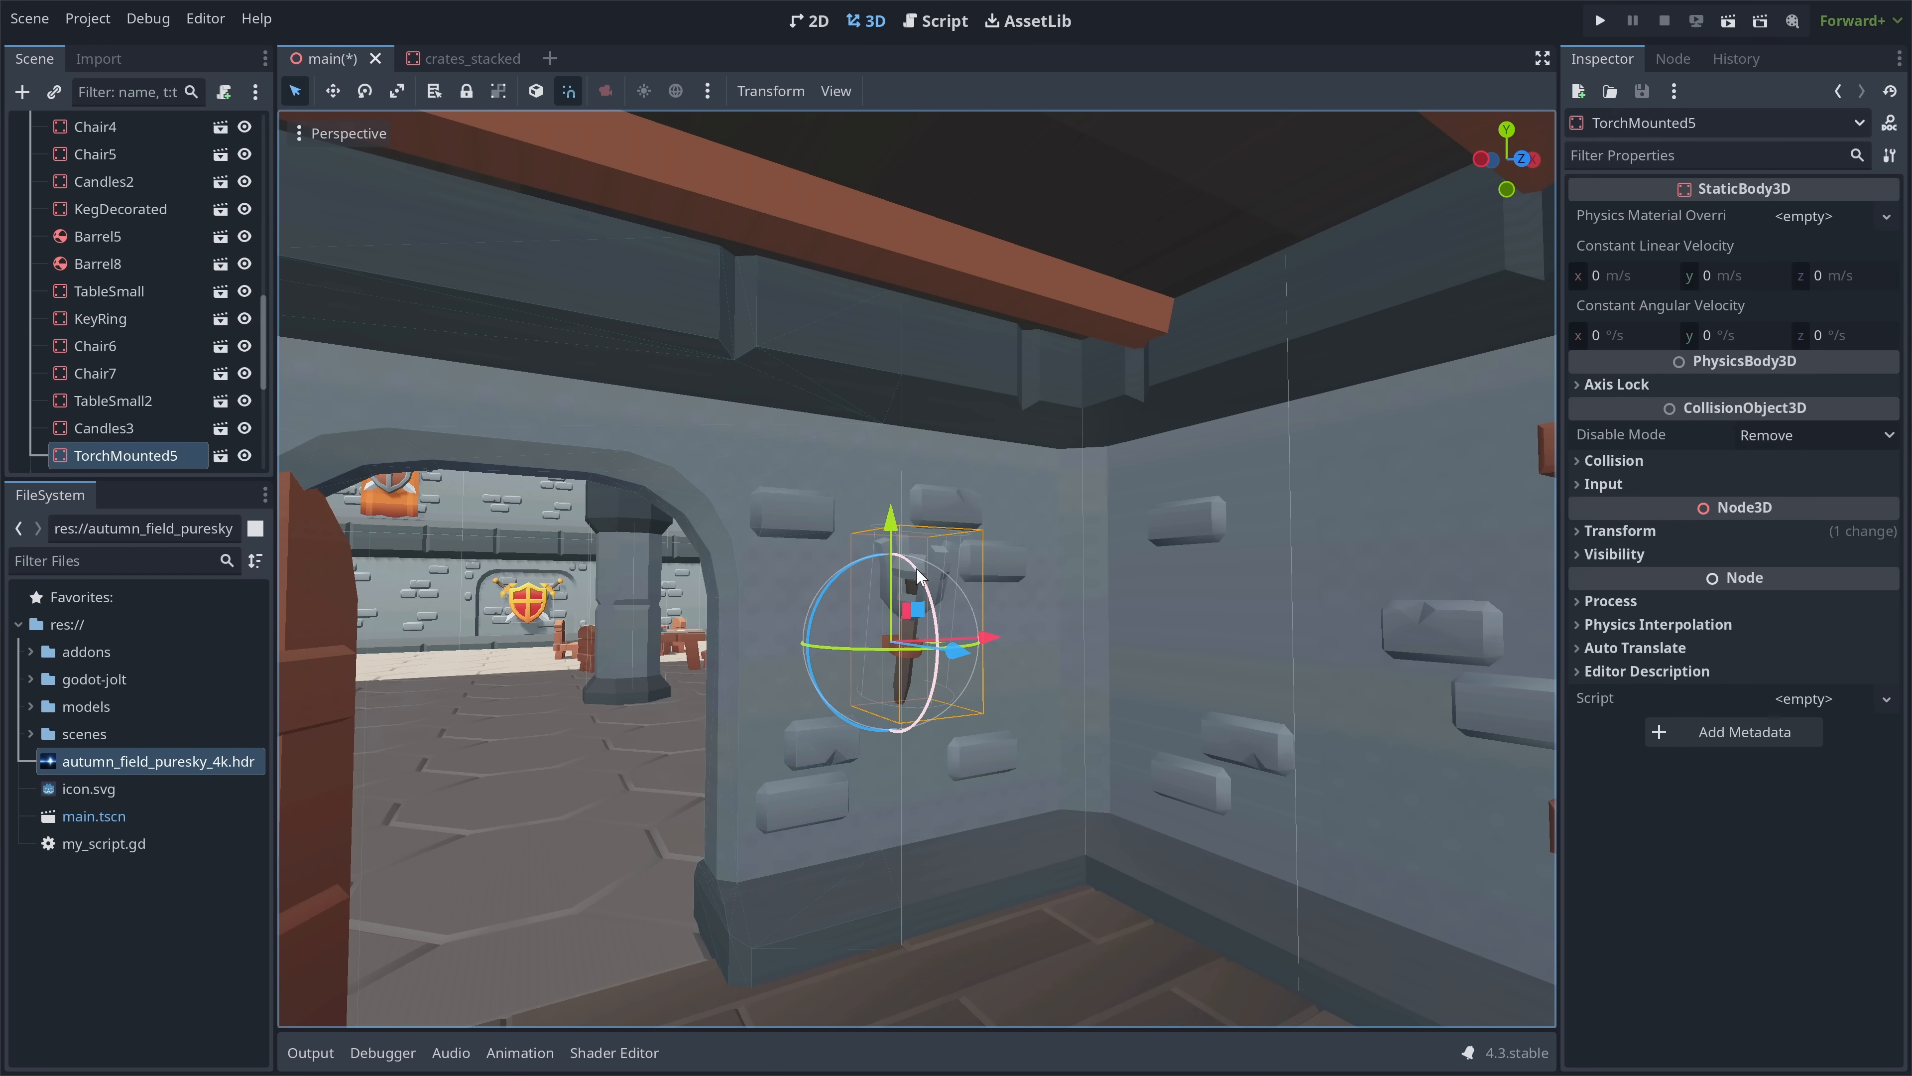
{"action": "key", "text": "ctrl+a"}
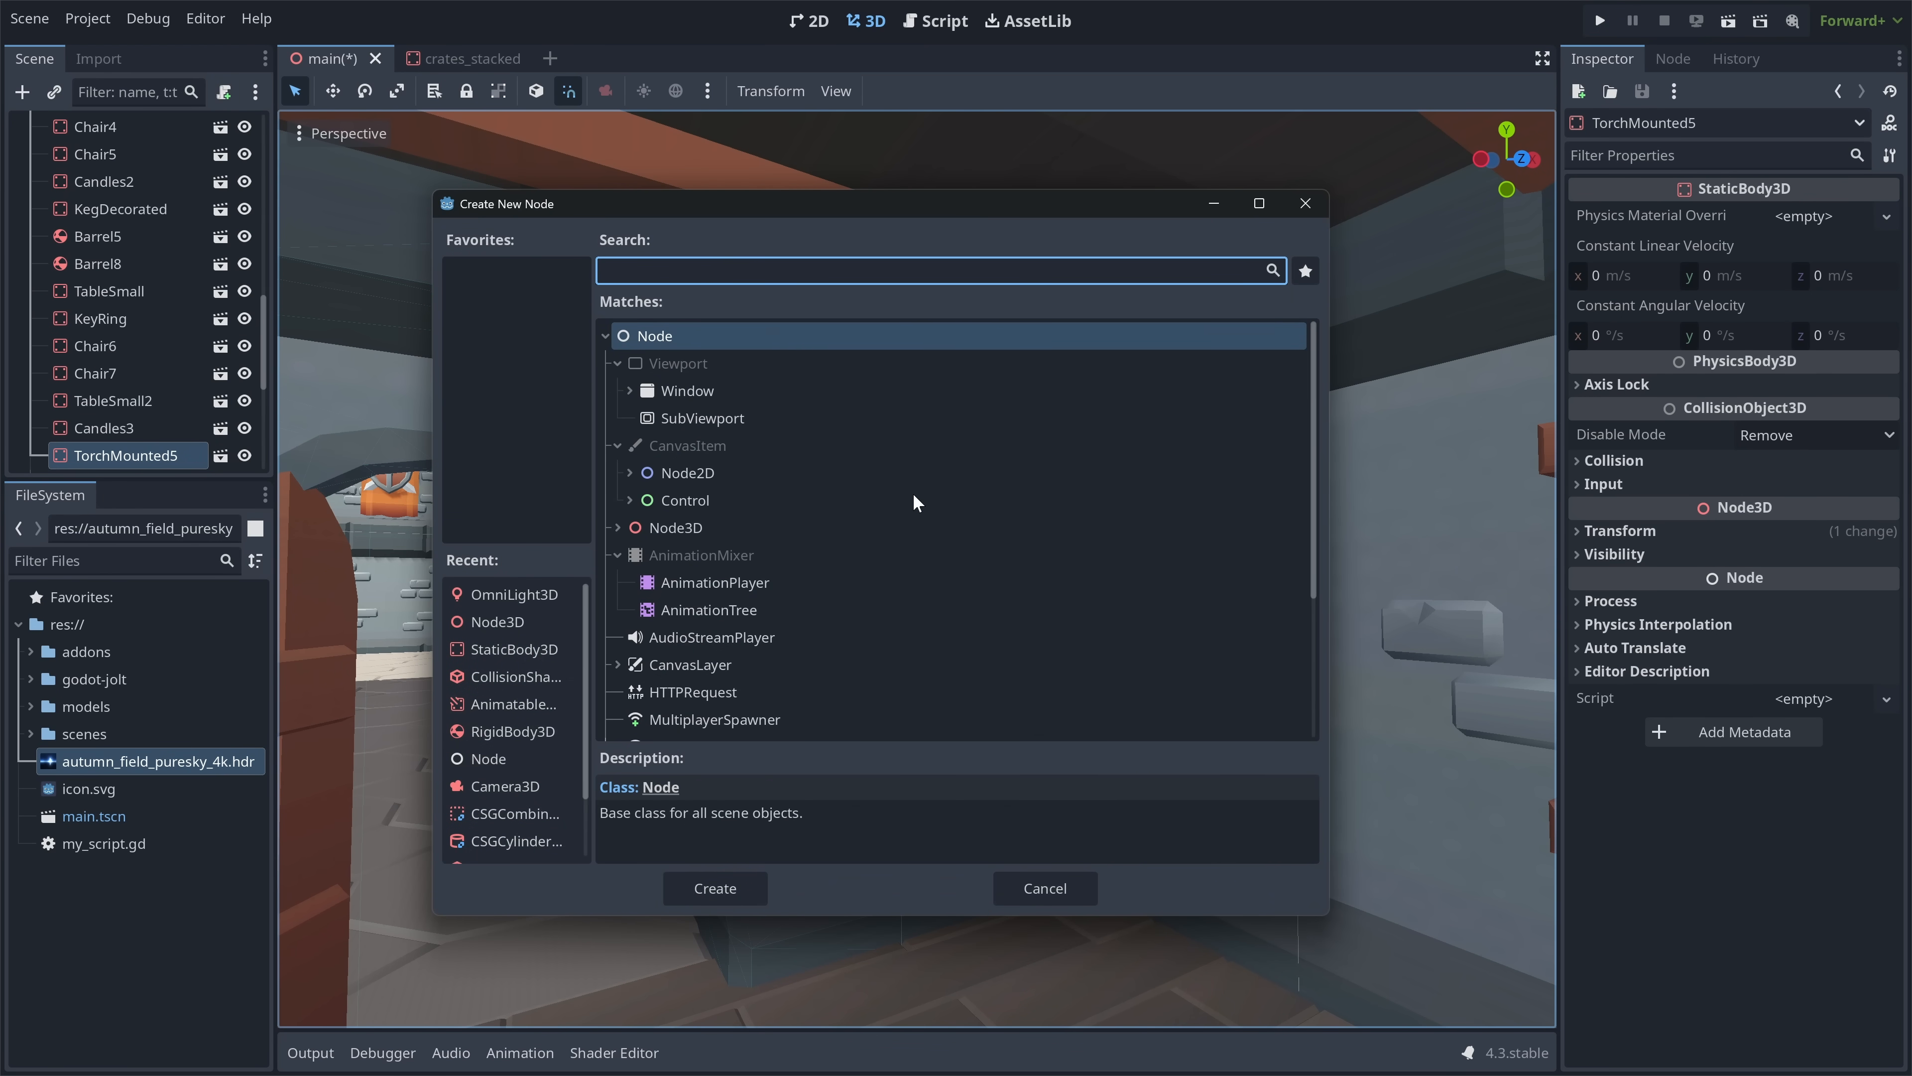
{"action": "type", "text": "omnili"}
{"action": "key", "text": "Return"}
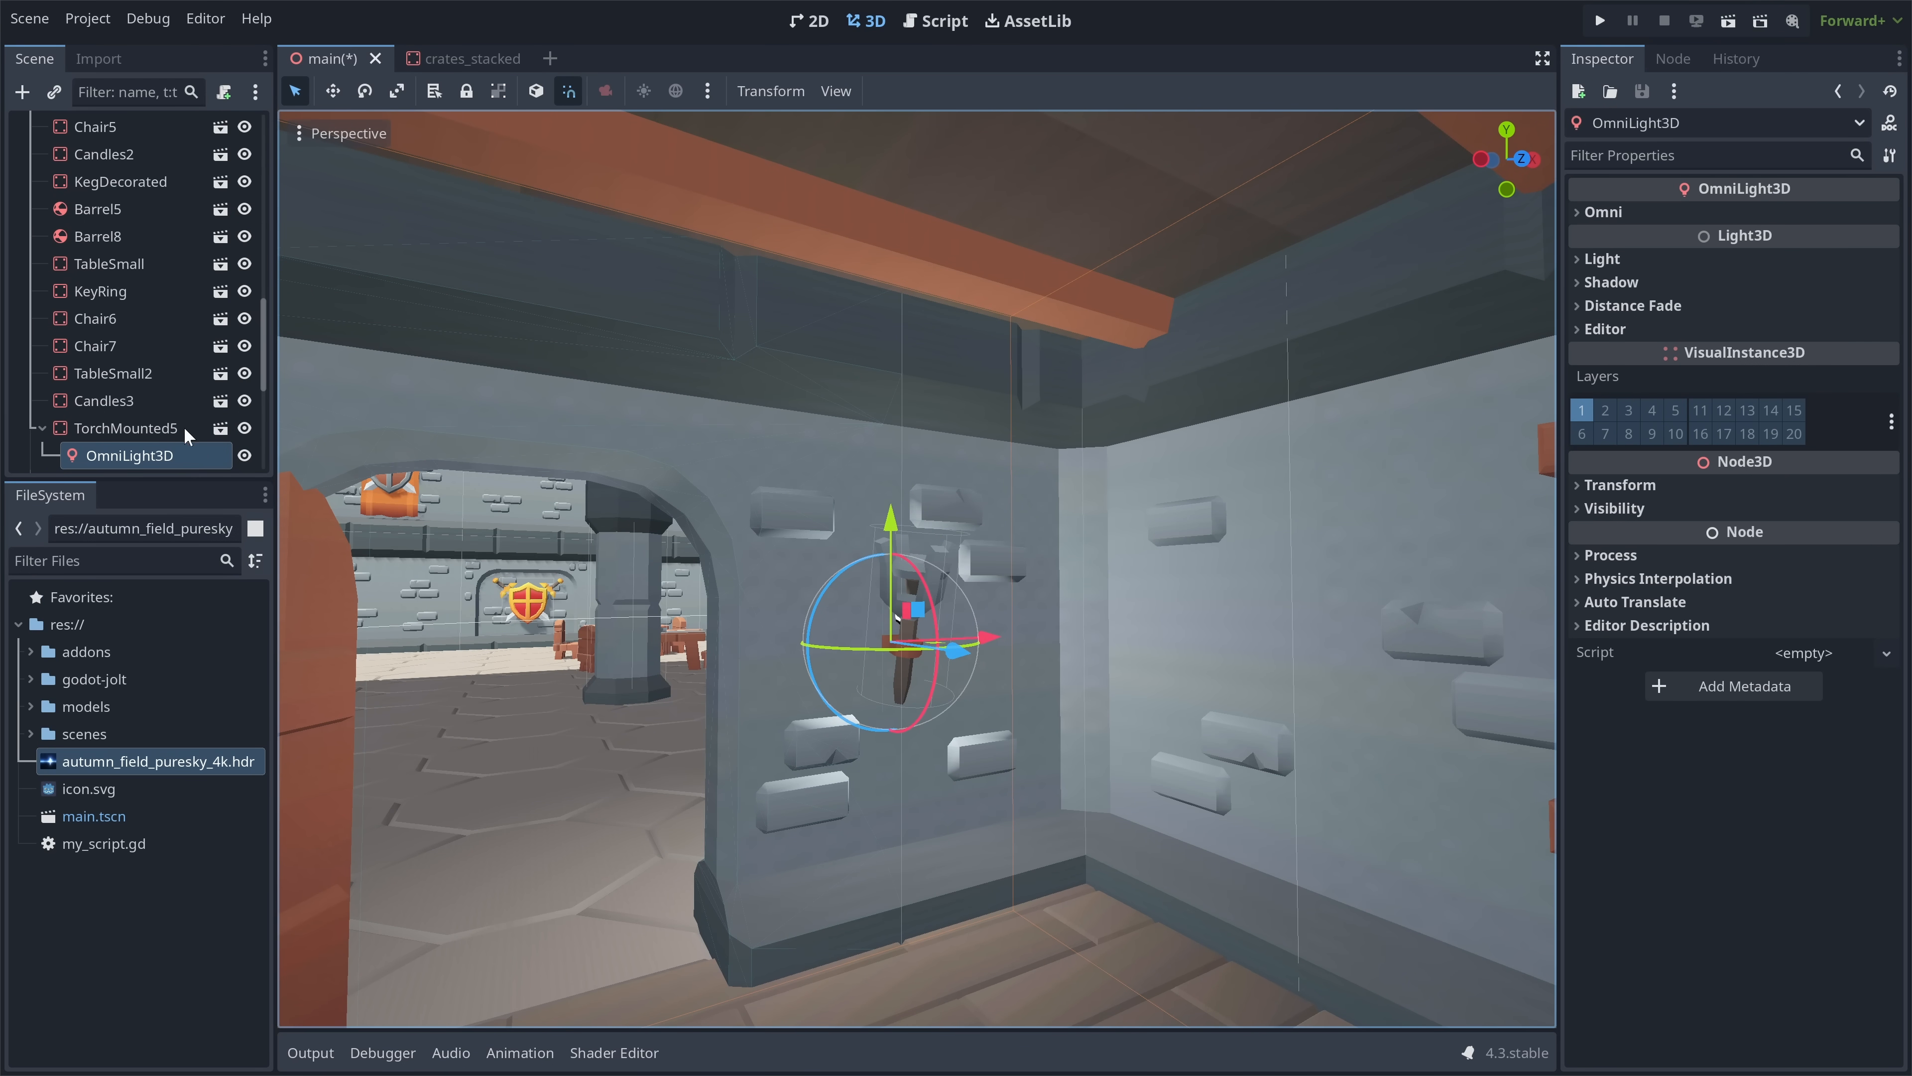
{"action": "left_click_drag", "start_coordinate": [965, 654], "coordinate": [1006, 670]}
{"action": "left_click_drag", "start_coordinate": [917, 527], "coordinate": [910, 403]}
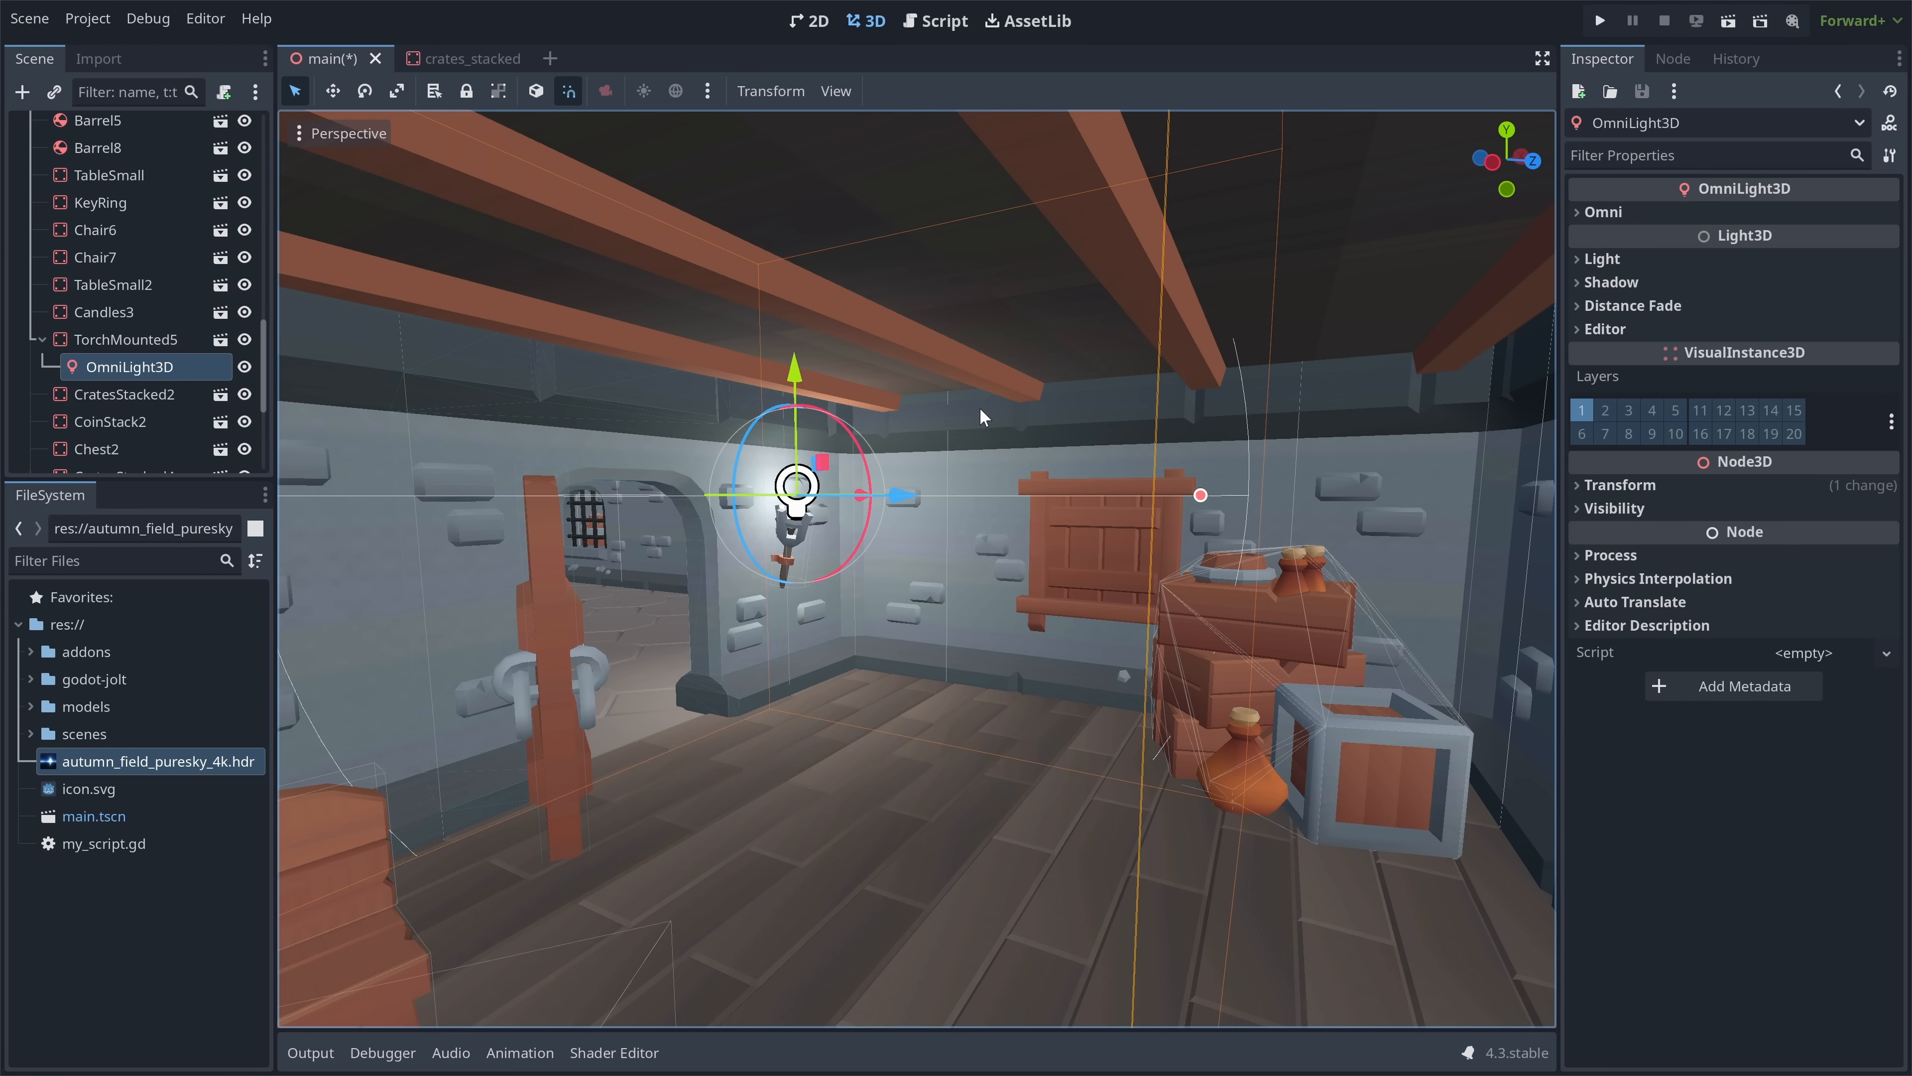
- Color the OmniLight3D orange (ff9f1a) with hue 35 and saturation 90
{"action": "left_click", "coordinate": [1648, 256]}
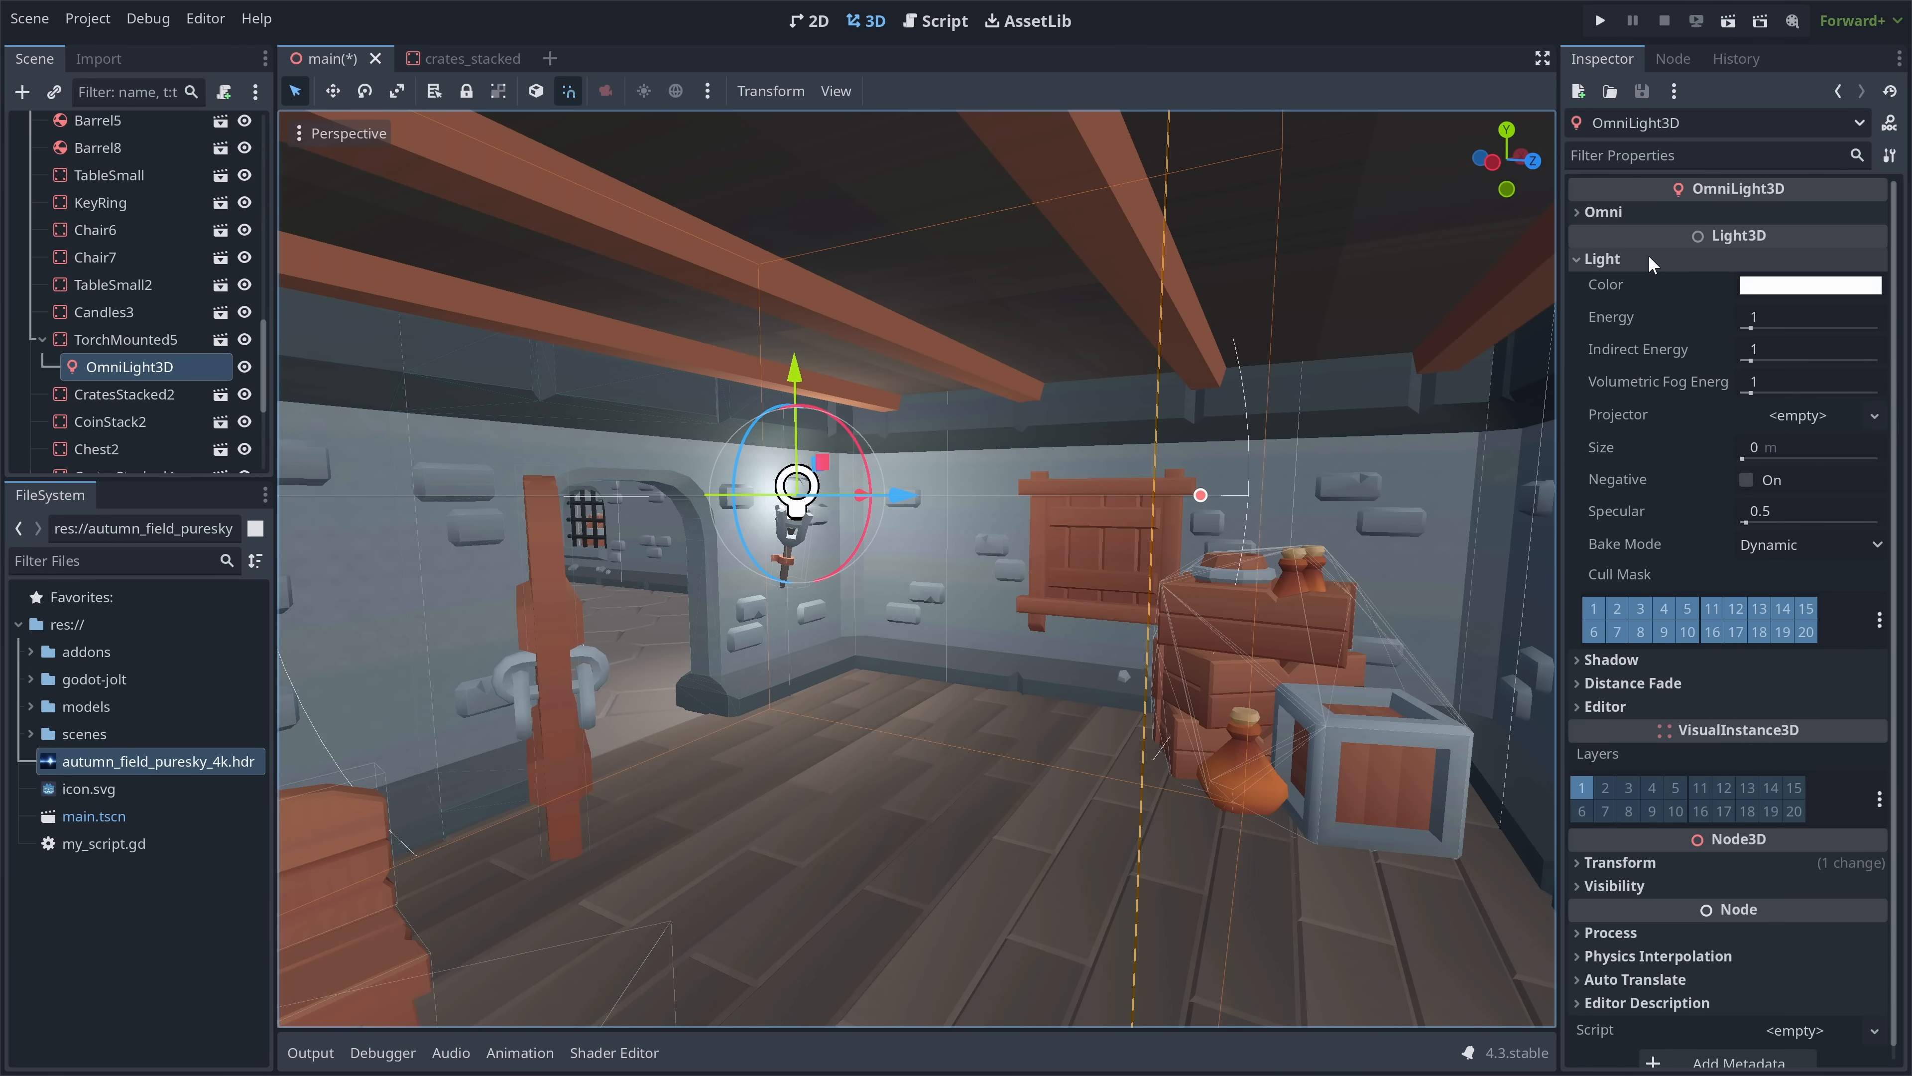
{"action": "left_click", "coordinate": [1809, 285]}
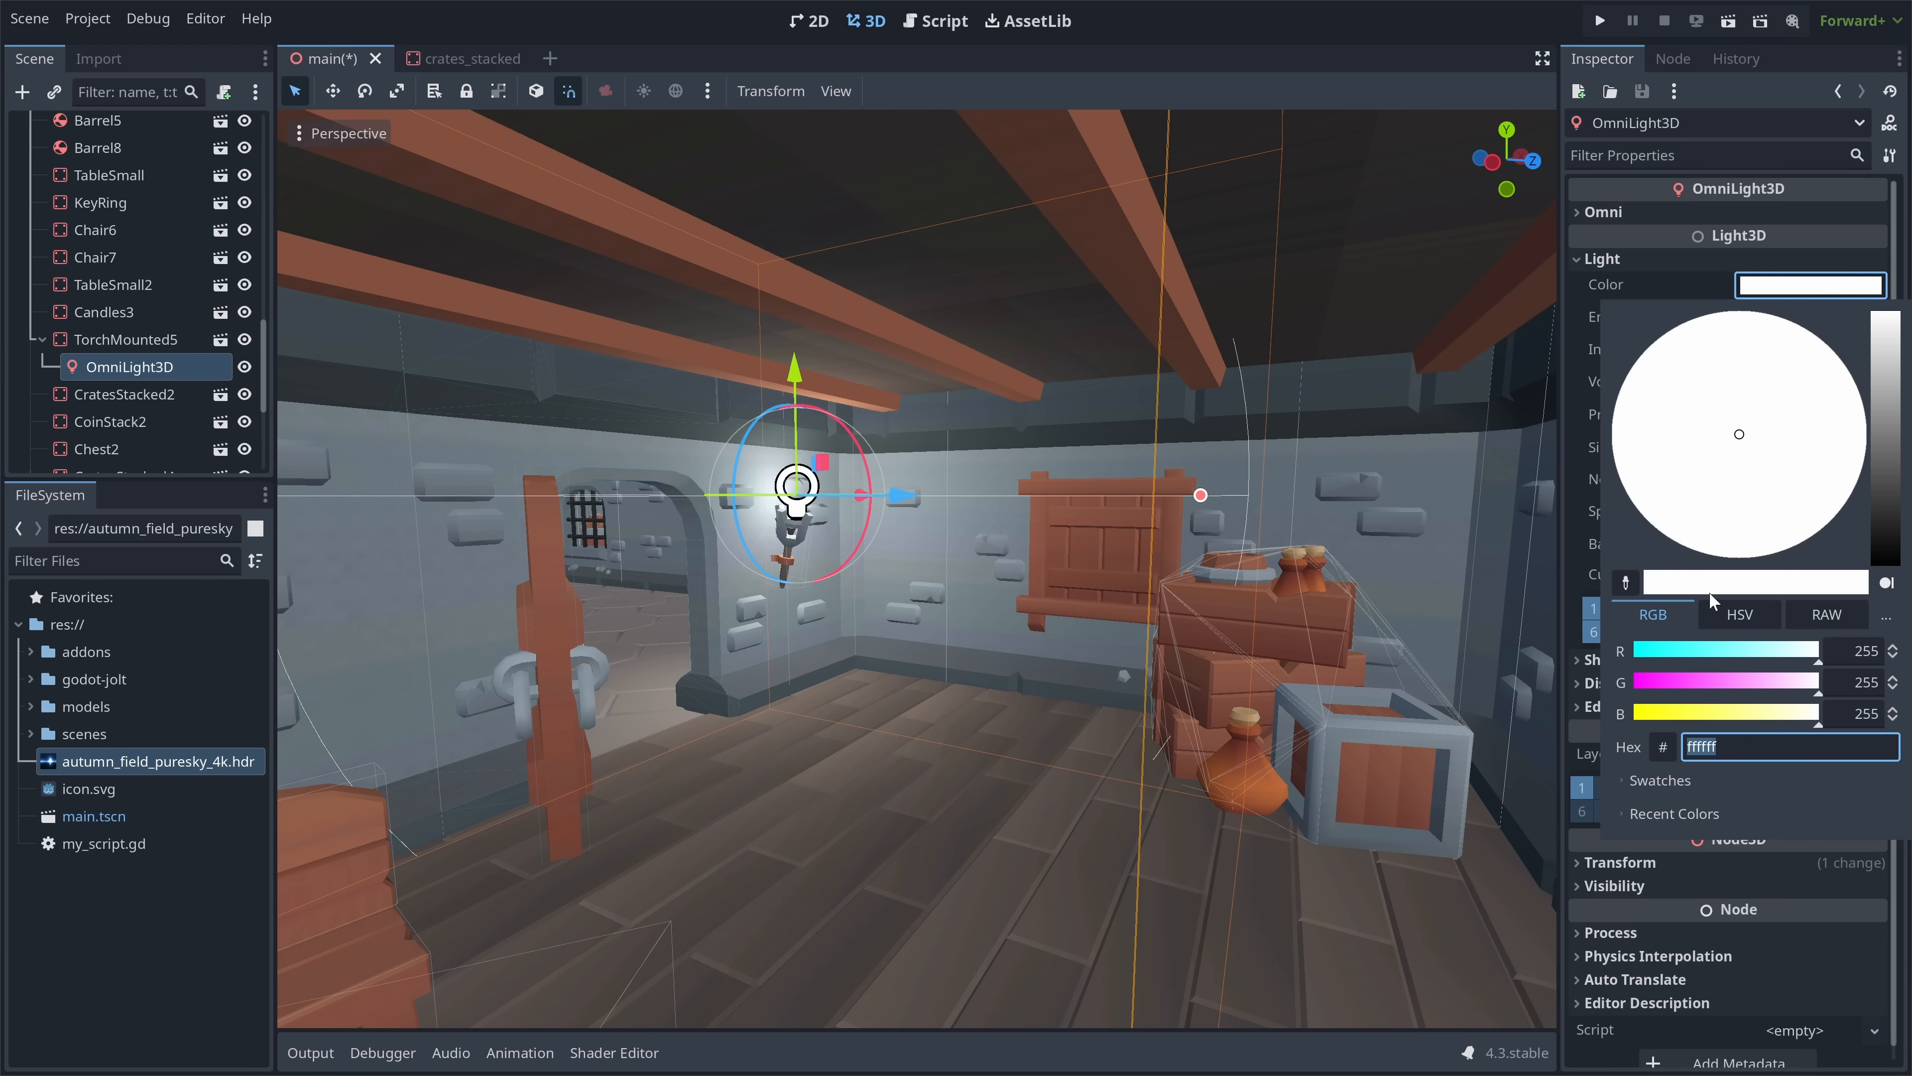
{"action": "left_click", "coordinate": [1720, 615]}
{"action": "left_click_drag", "start_coordinate": [1716, 681], "coordinate": [1742, 707]}
{"action": "left_click_drag", "start_coordinate": [1664, 656], "coordinate": [1652, 654]}
{"action": "left_click_drag", "start_coordinate": [1762, 682], "coordinate": [1800, 680]}
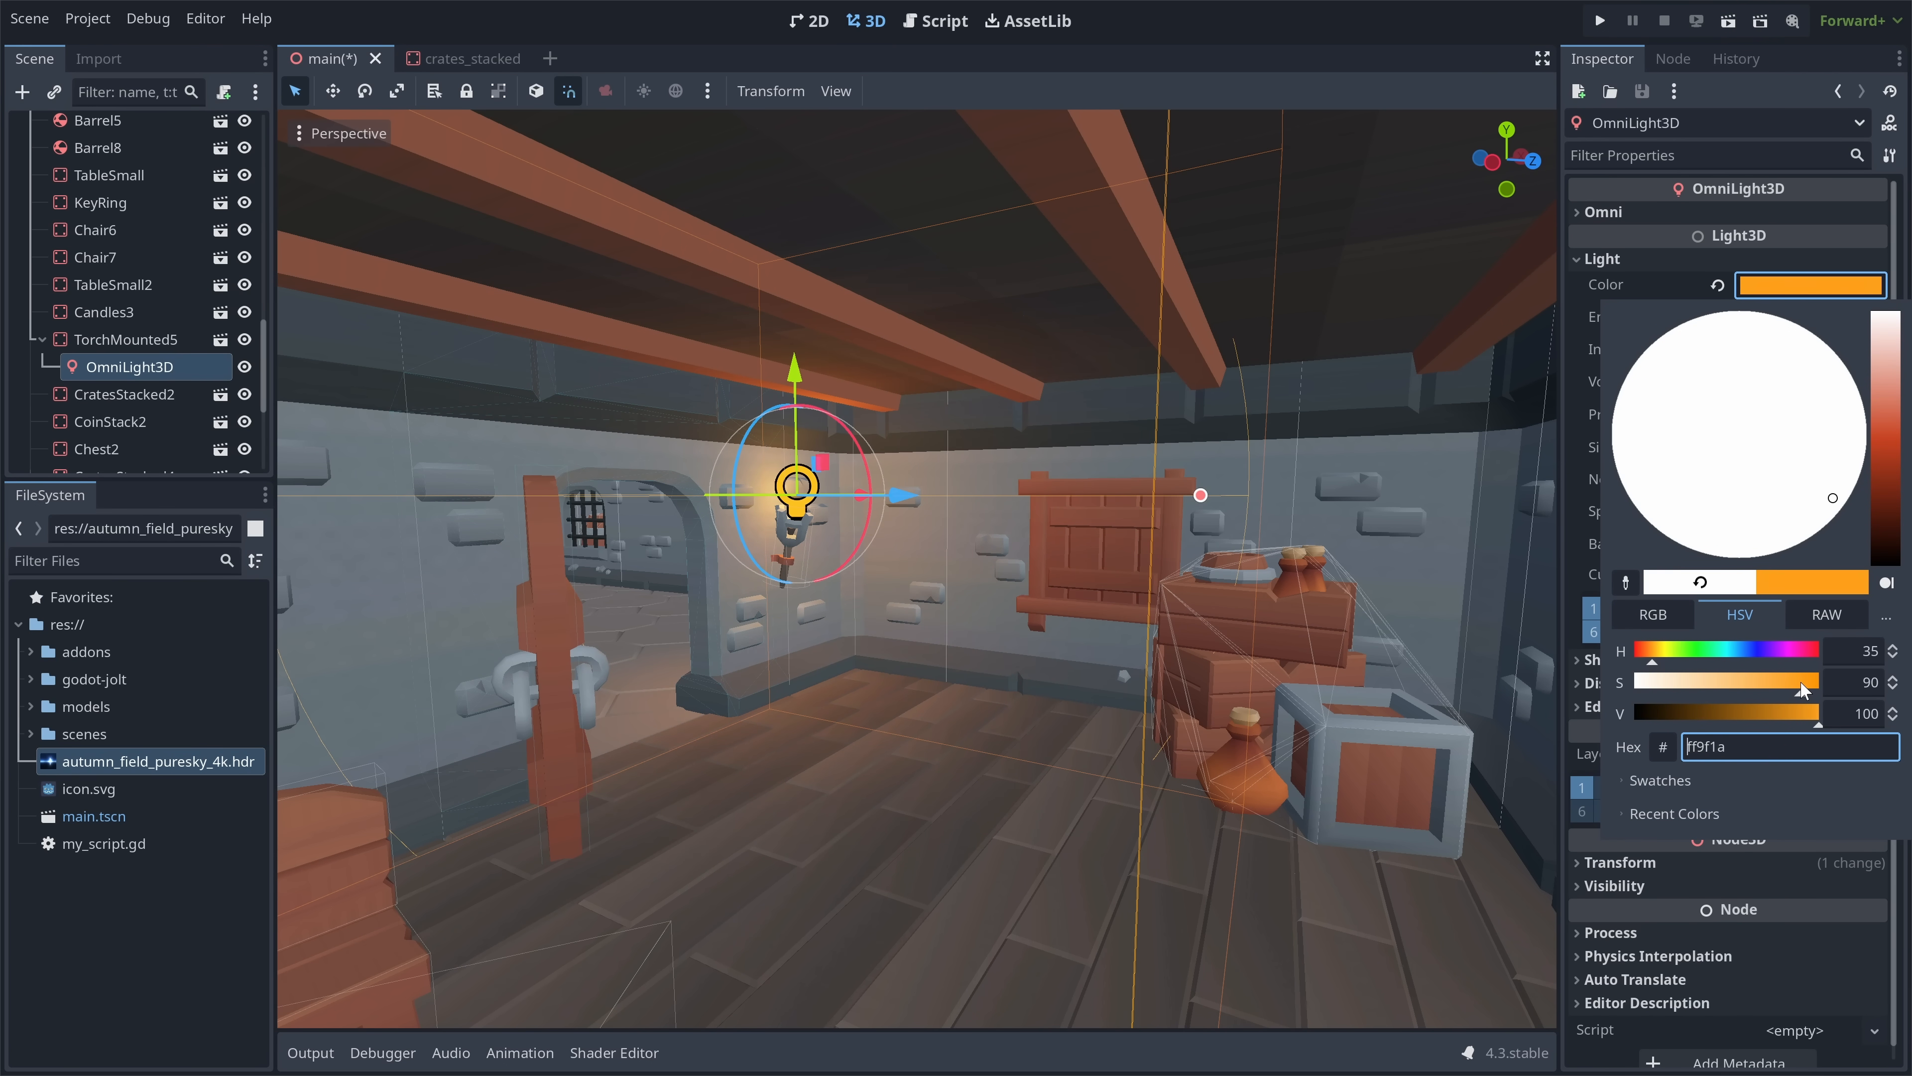
{"action": "left_click", "coordinate": [1589, 291]}
- Set the OmniLight3D's Energy to 2 and enable its shadow
{"action": "left_click", "coordinate": [1775, 315]}
{"action": "type", "text": "2"}
{"action": "key", "text": "Return"}
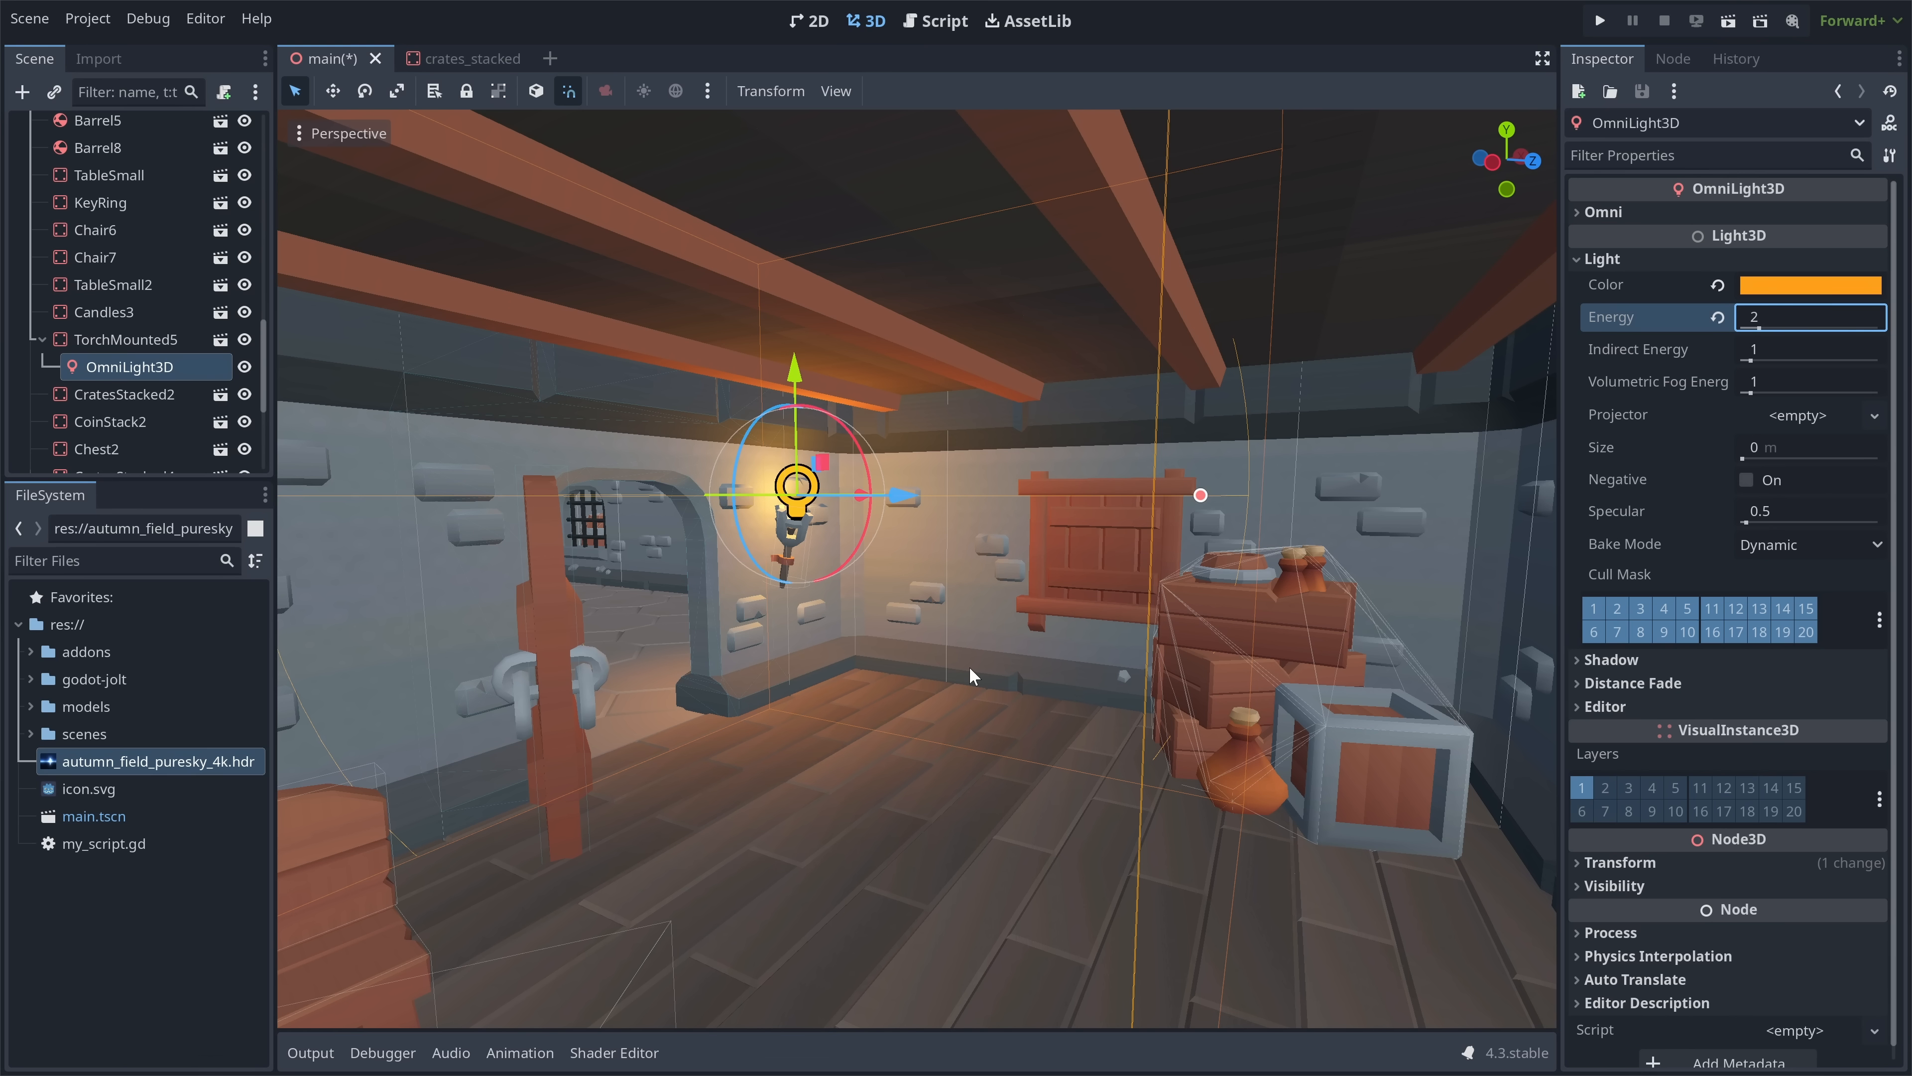
{"action": "left_click", "coordinate": [1666, 658]}
{"action": "left_click", "coordinate": [1746, 685]}
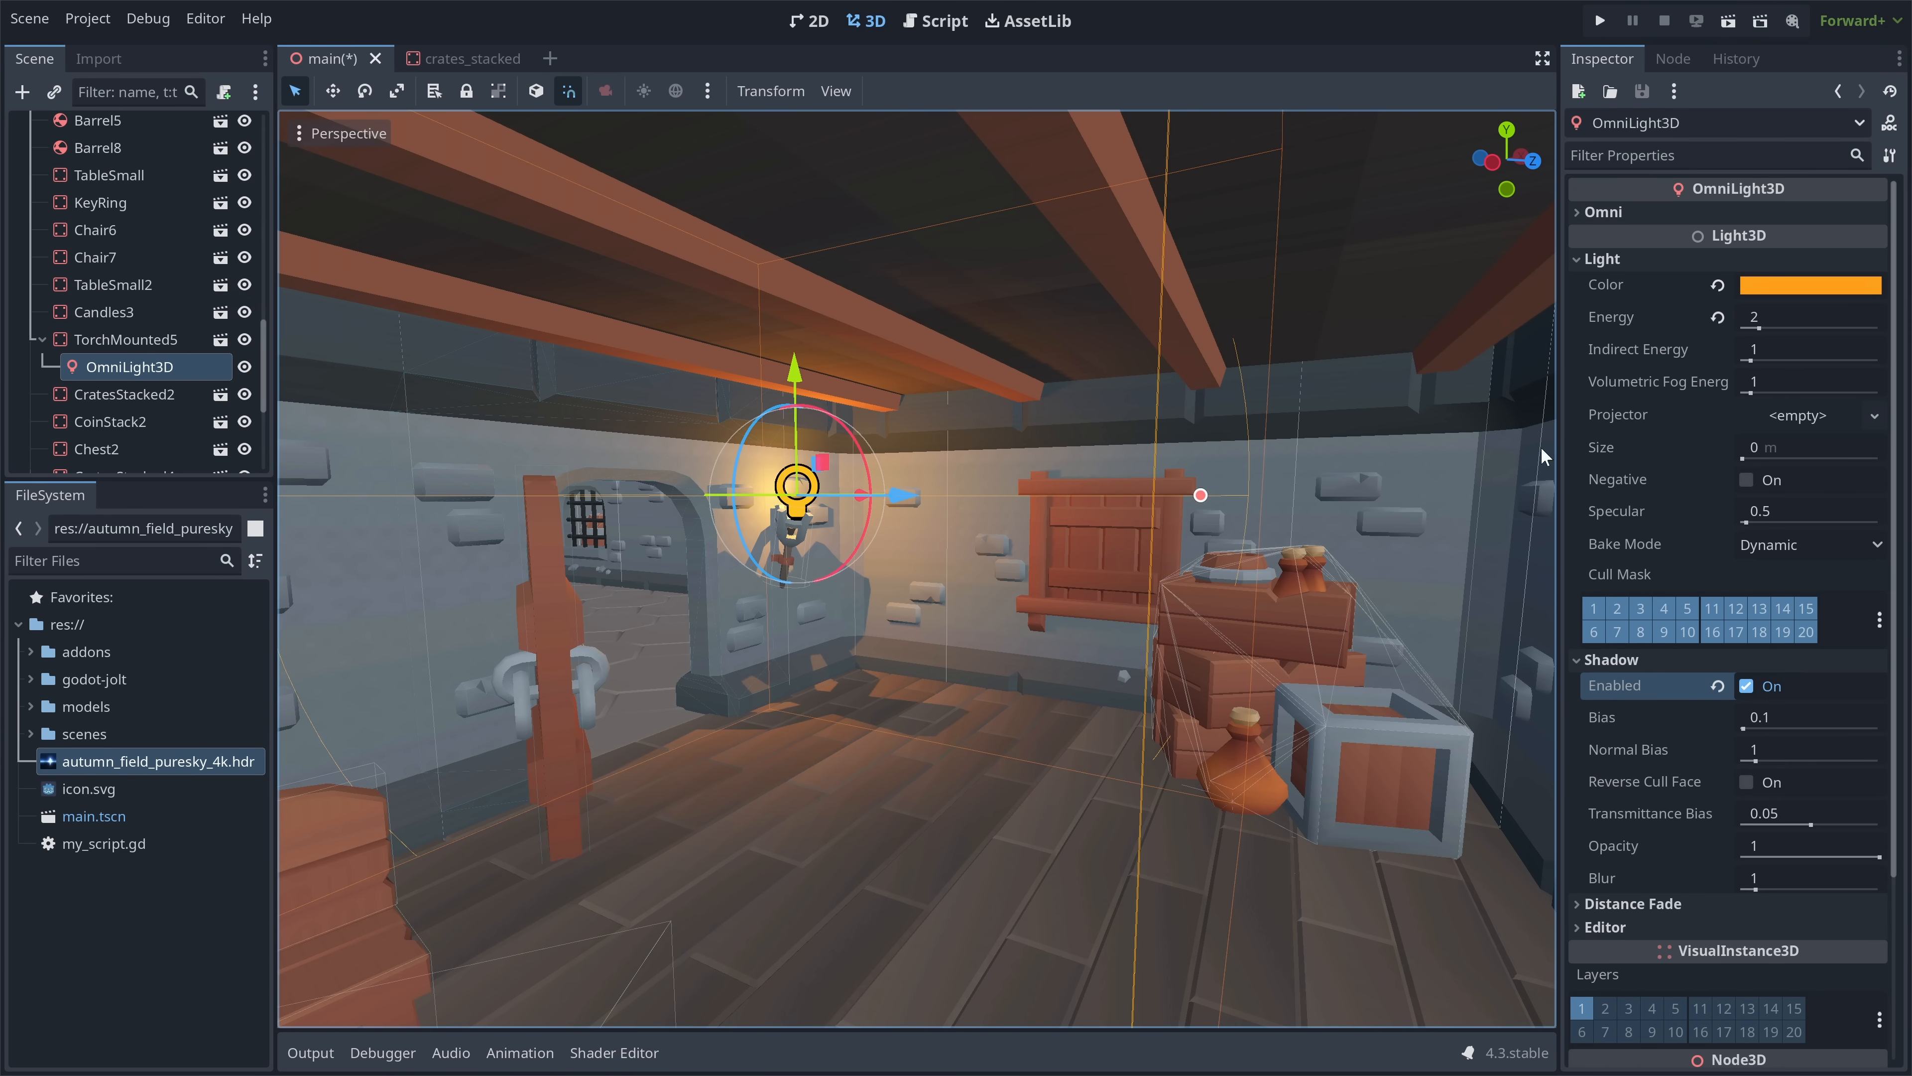
- Shift the OmniLight3D's color to a redder orange with hue 29 and set its Omni Range to 15
{"action": "left_click", "coordinate": [1796, 285]}
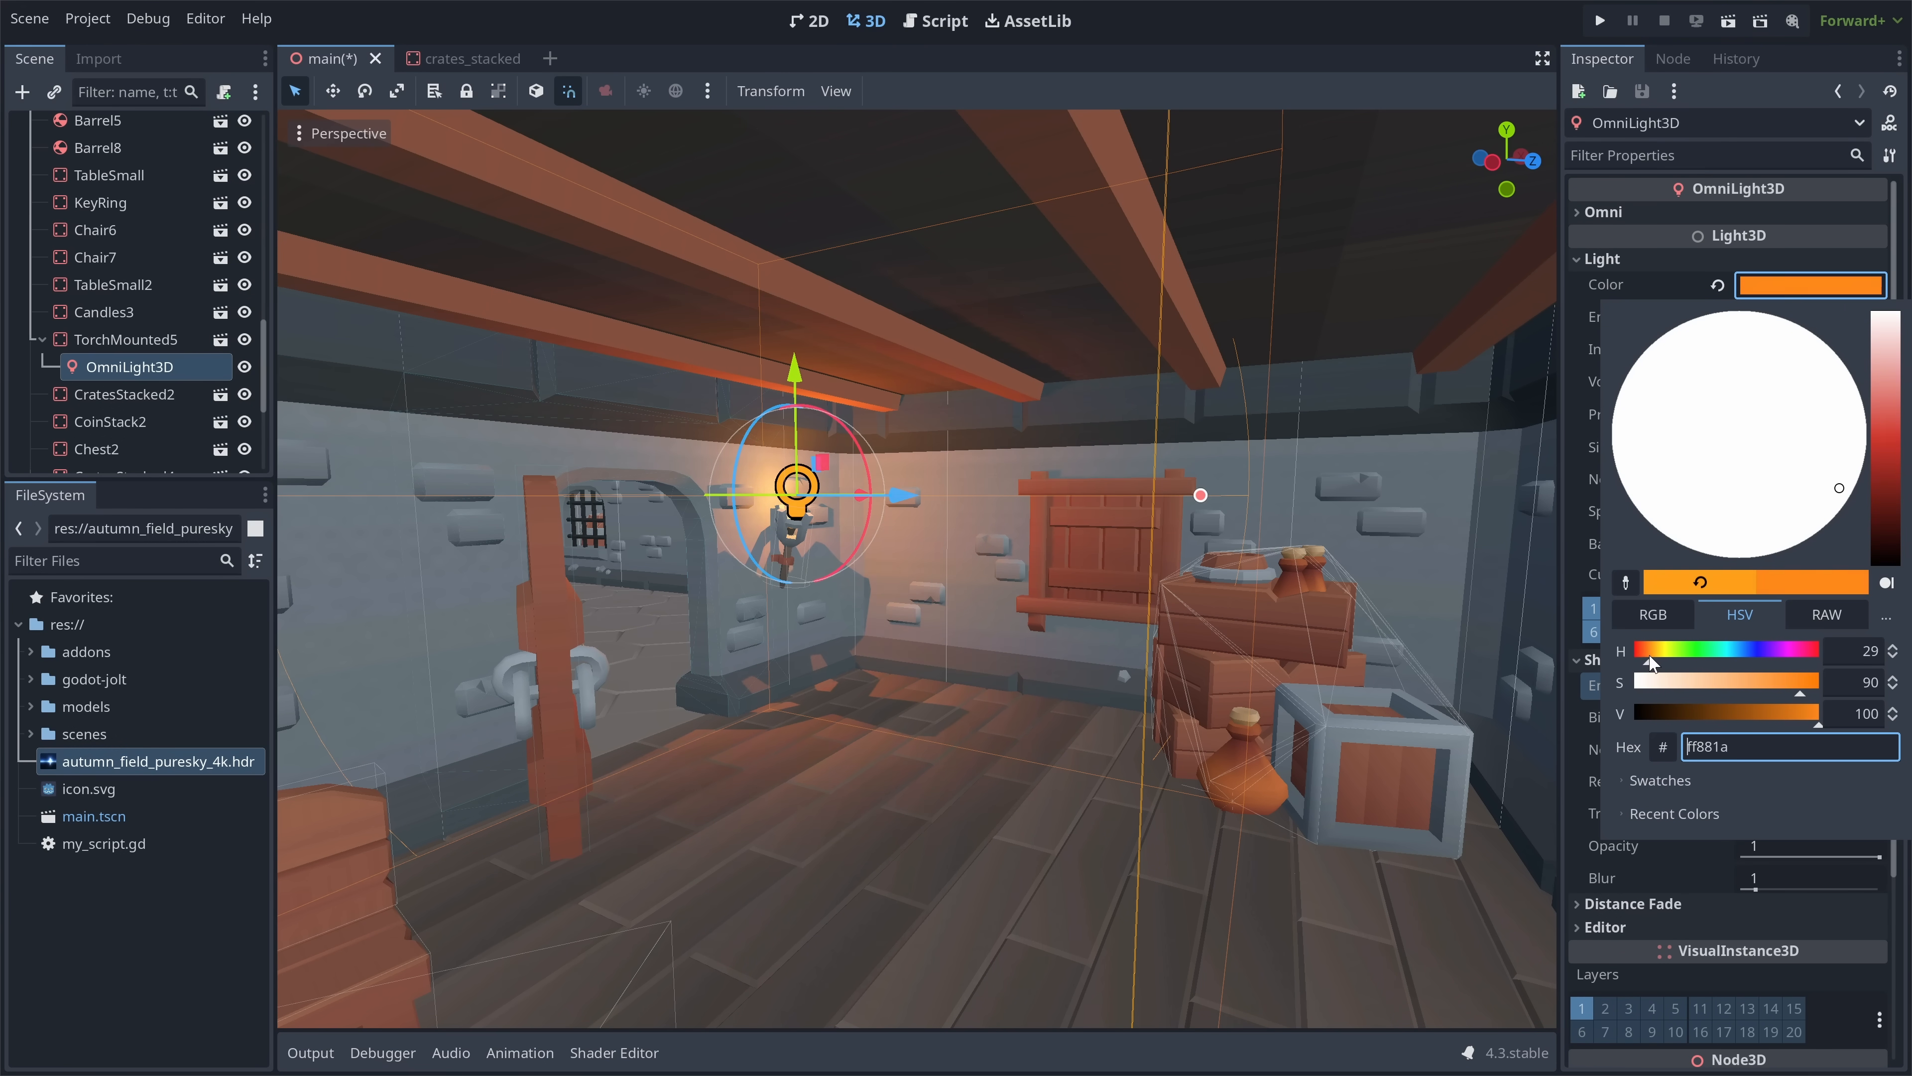
{"action": "left_click", "coordinate": [1636, 222]}
{"action": "left_click", "coordinate": [1619, 213]}
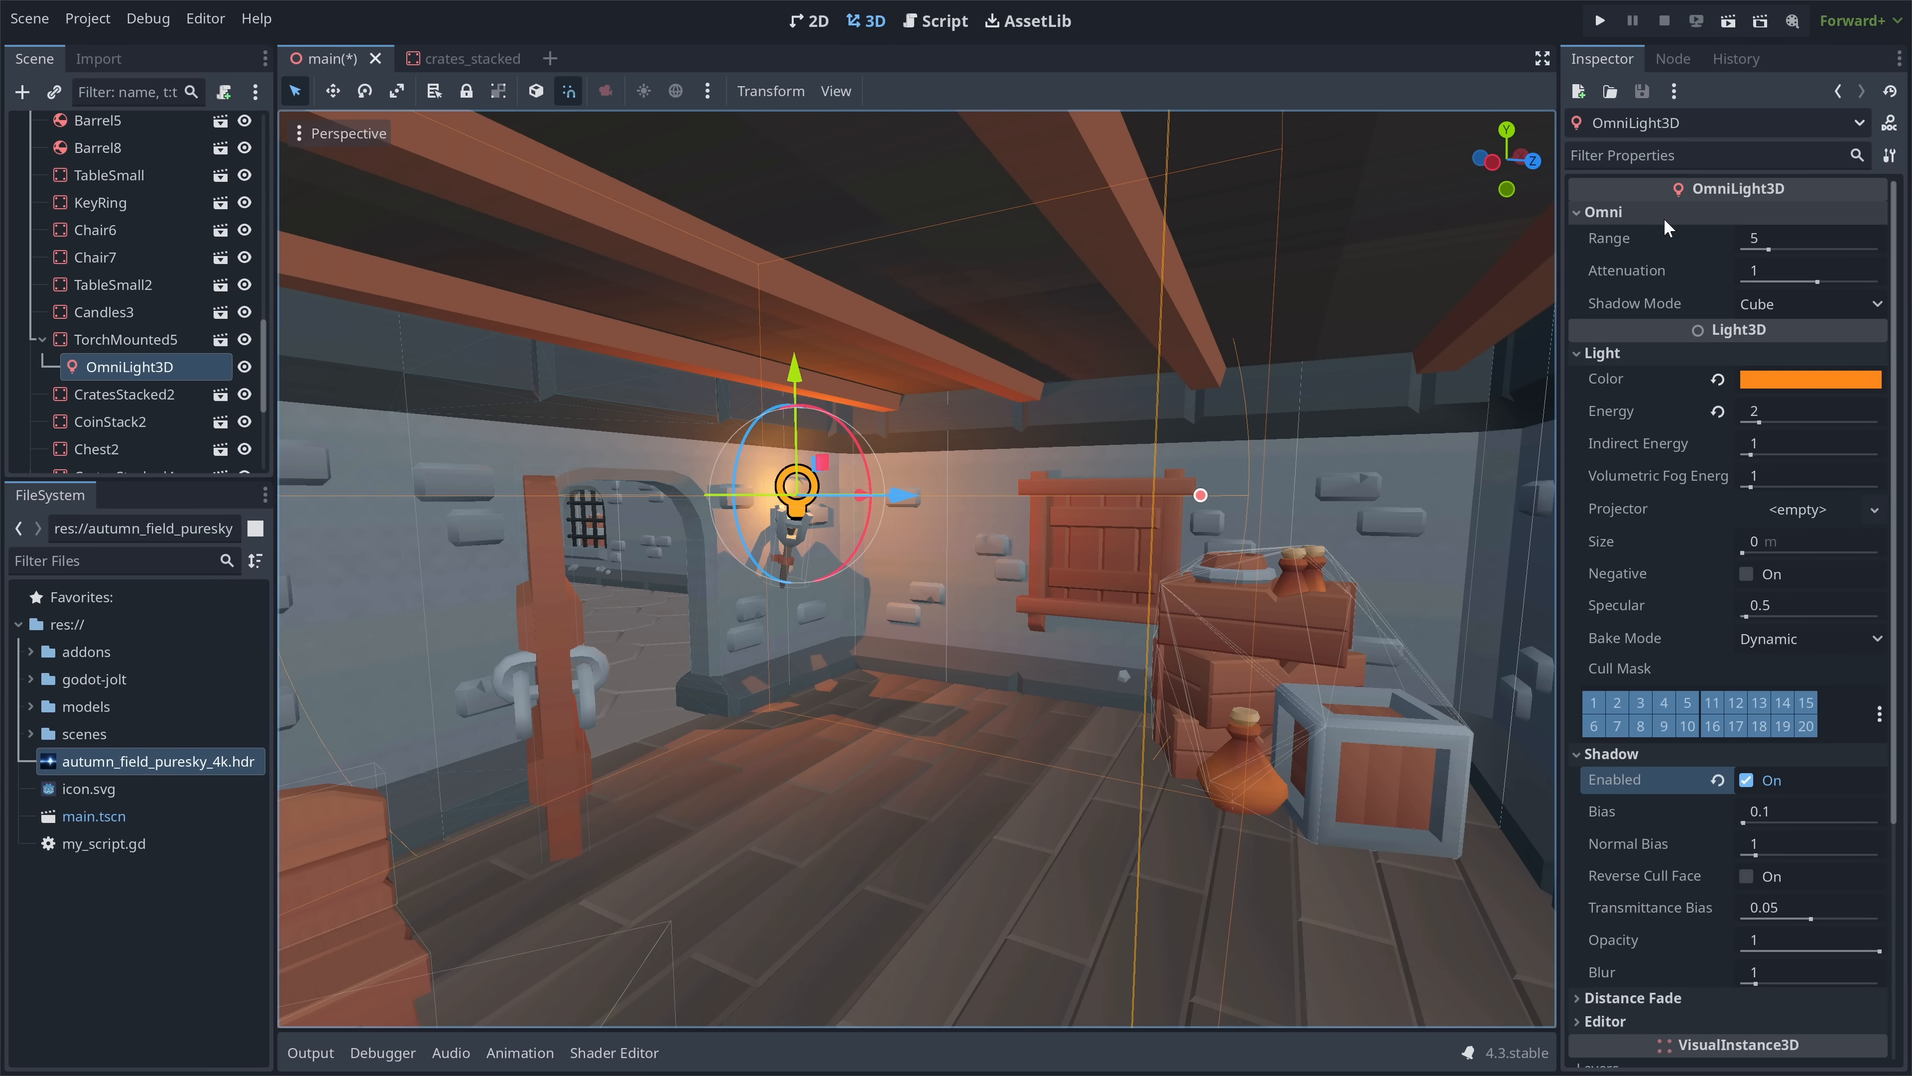
{"action": "left_click", "coordinate": [1799, 238]}
{"action": "type", "text": "15"}
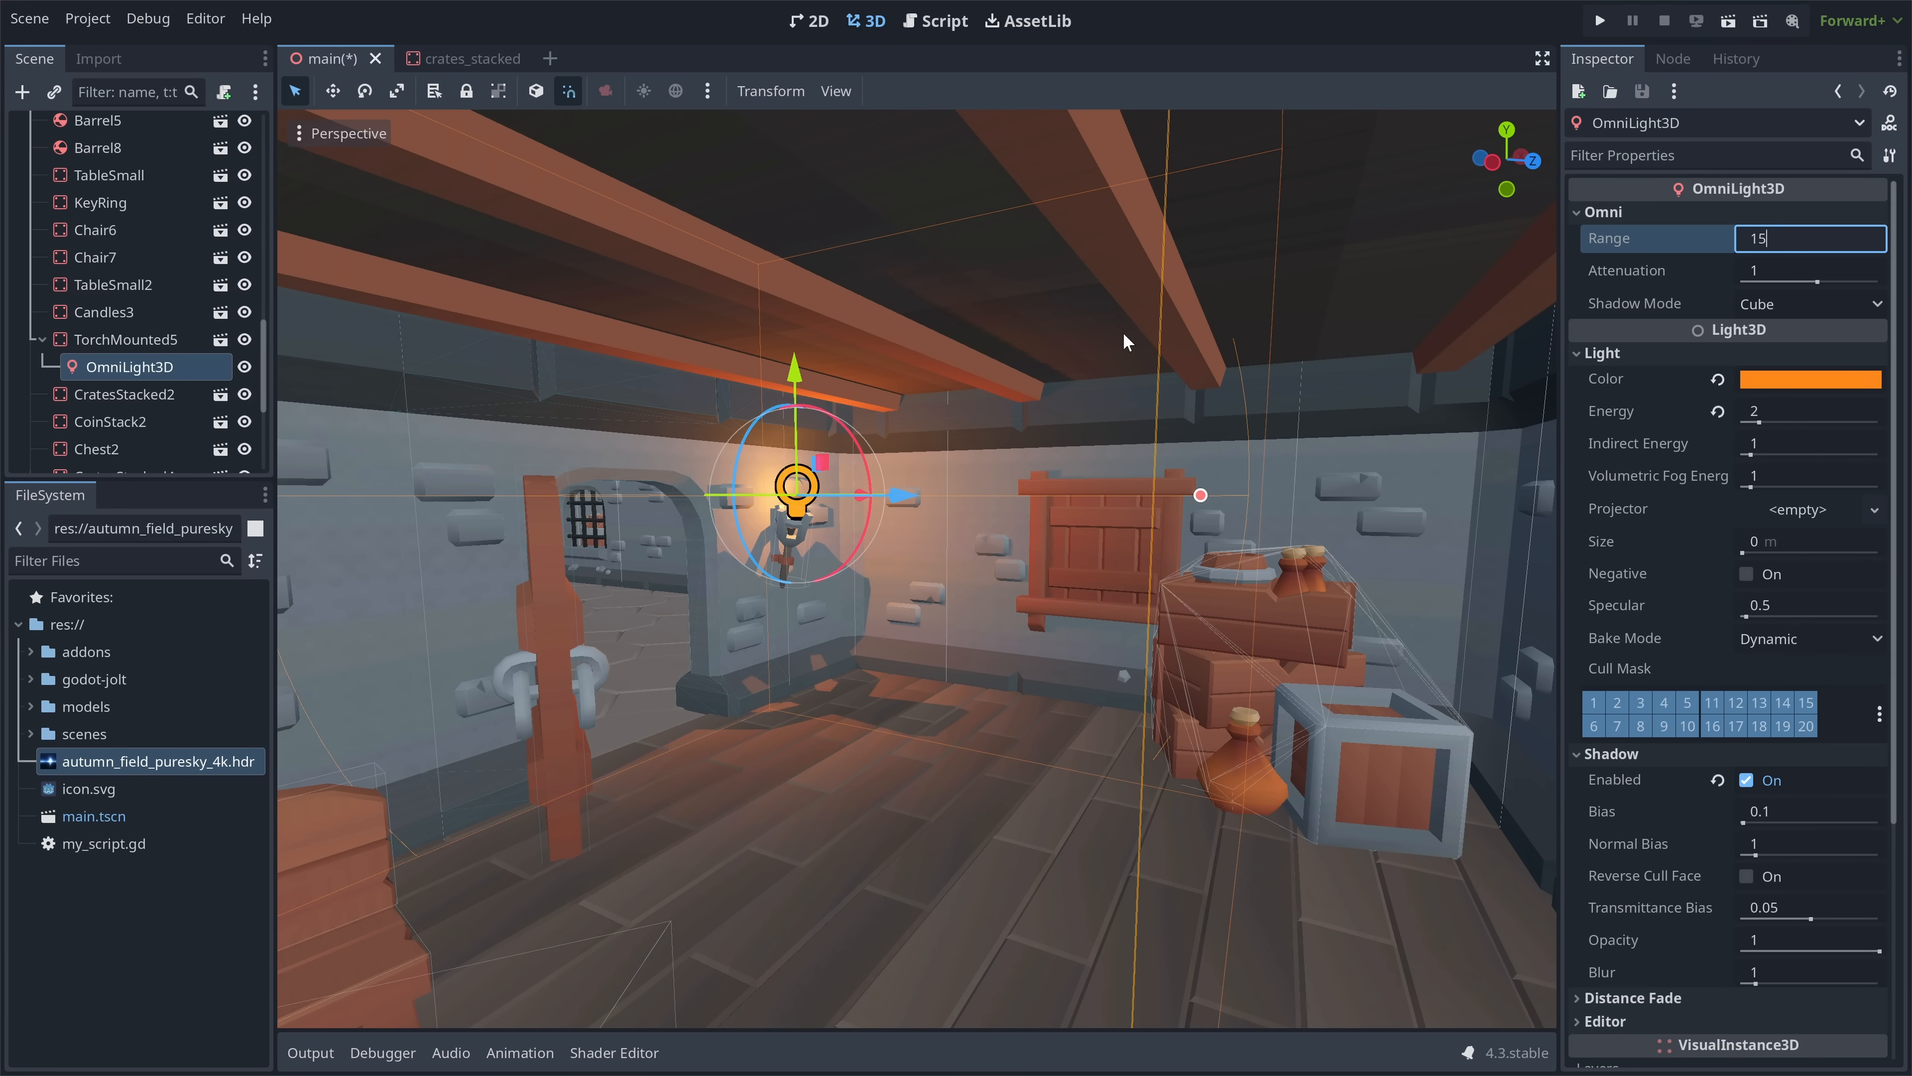
{"action": "key", "text": "Return"}
{"action": "key", "text": "s"}
{"action": "mouse_move", "coordinate": [807, 463]}
{"action": "right_mouse_down"}
{"action": "mouse_move", "coordinate": [647, 470]}
{"action": "mouse_move", "coordinate": [808, 463]}
{"action": "right_mouse_up"}
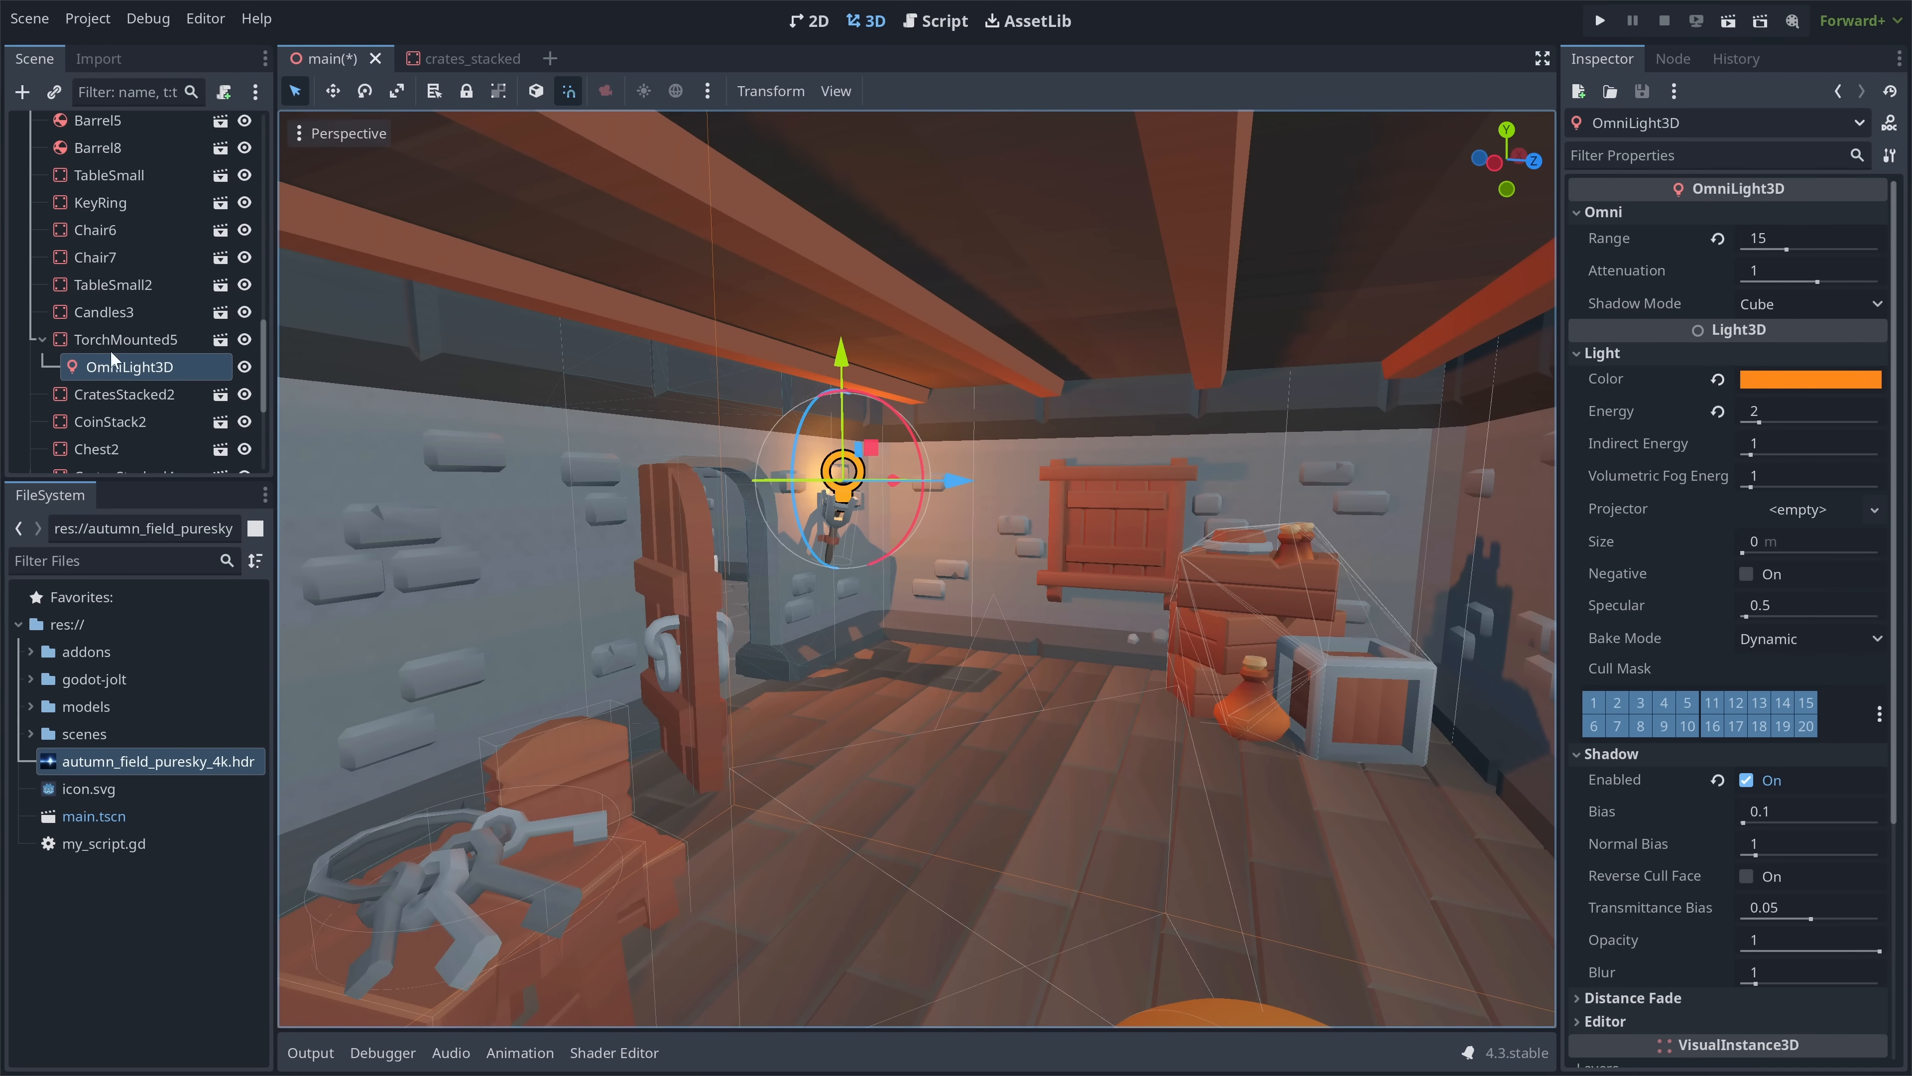
- Cut the OmniLight3D out of the TorchMounted5 instance
{"action": "left_click", "coordinate": [142, 341]}
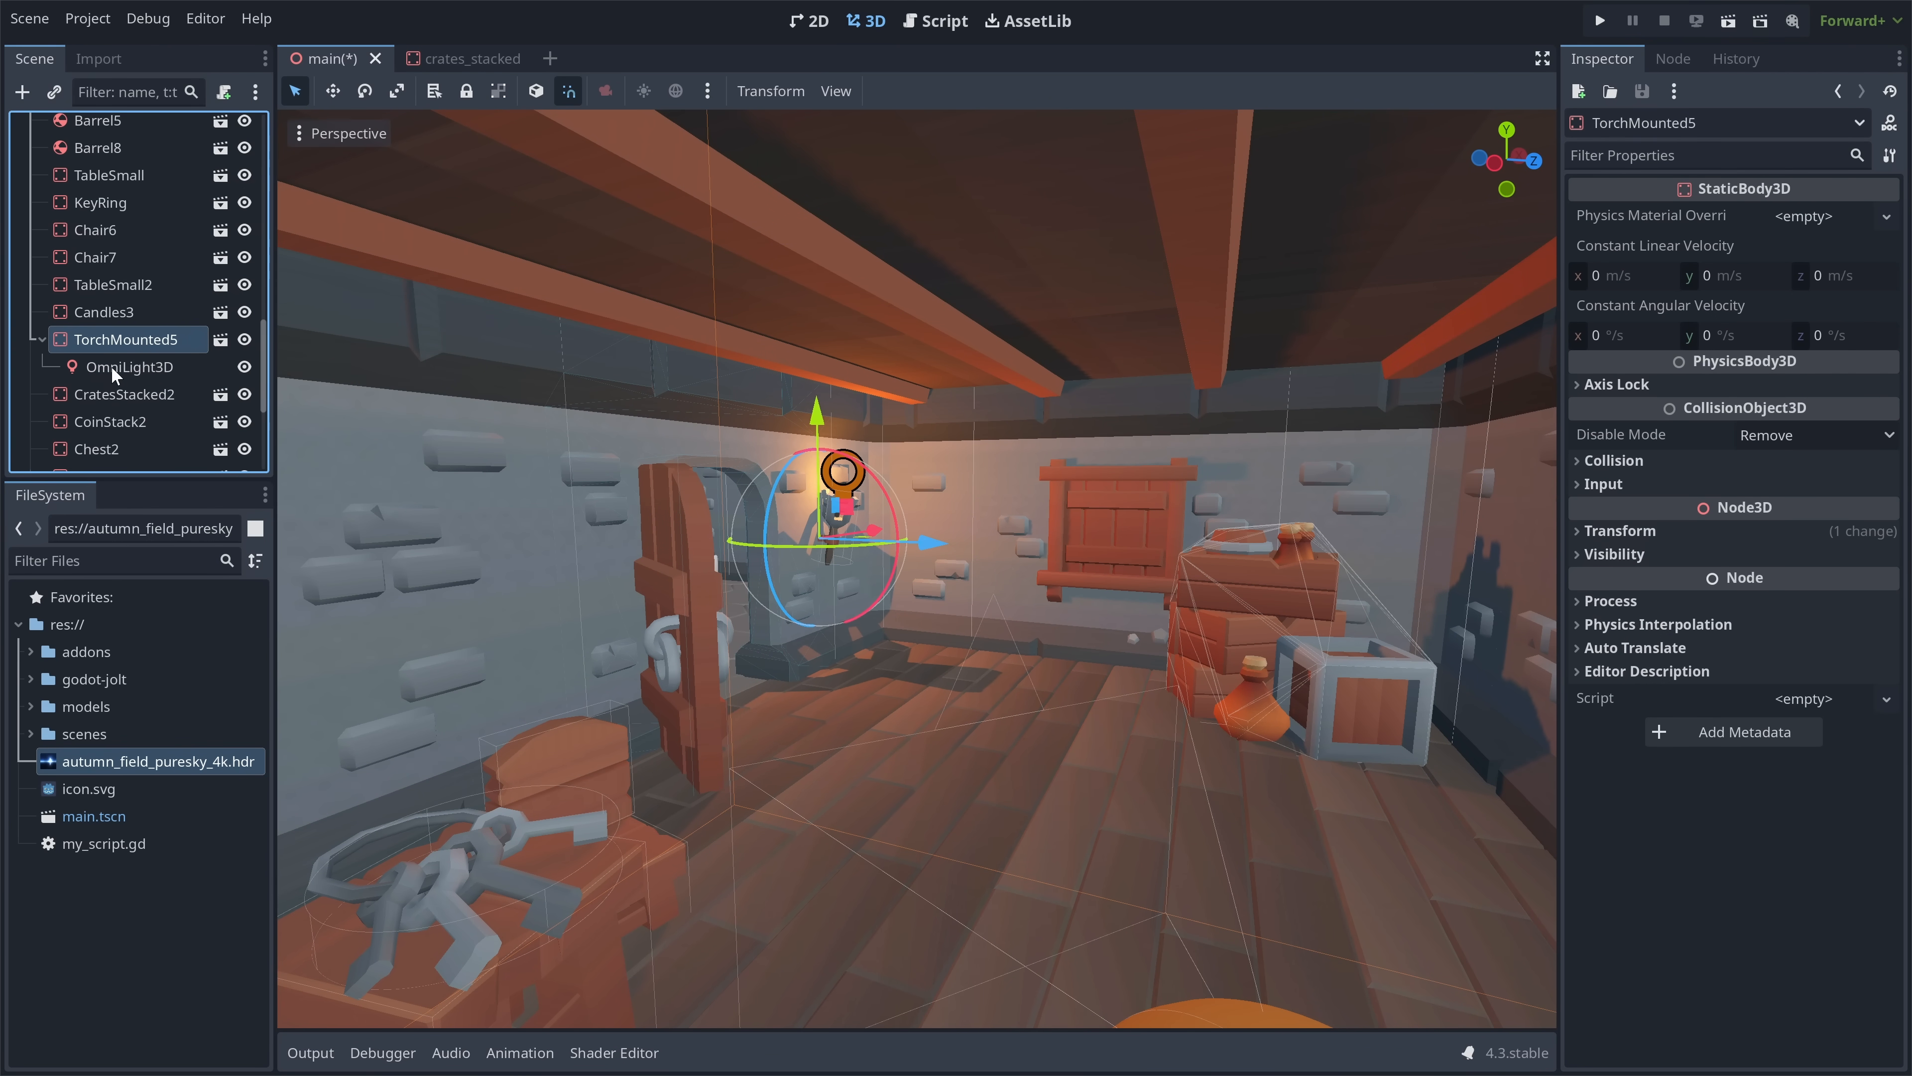
{"action": "left_click", "coordinate": [129, 369]}
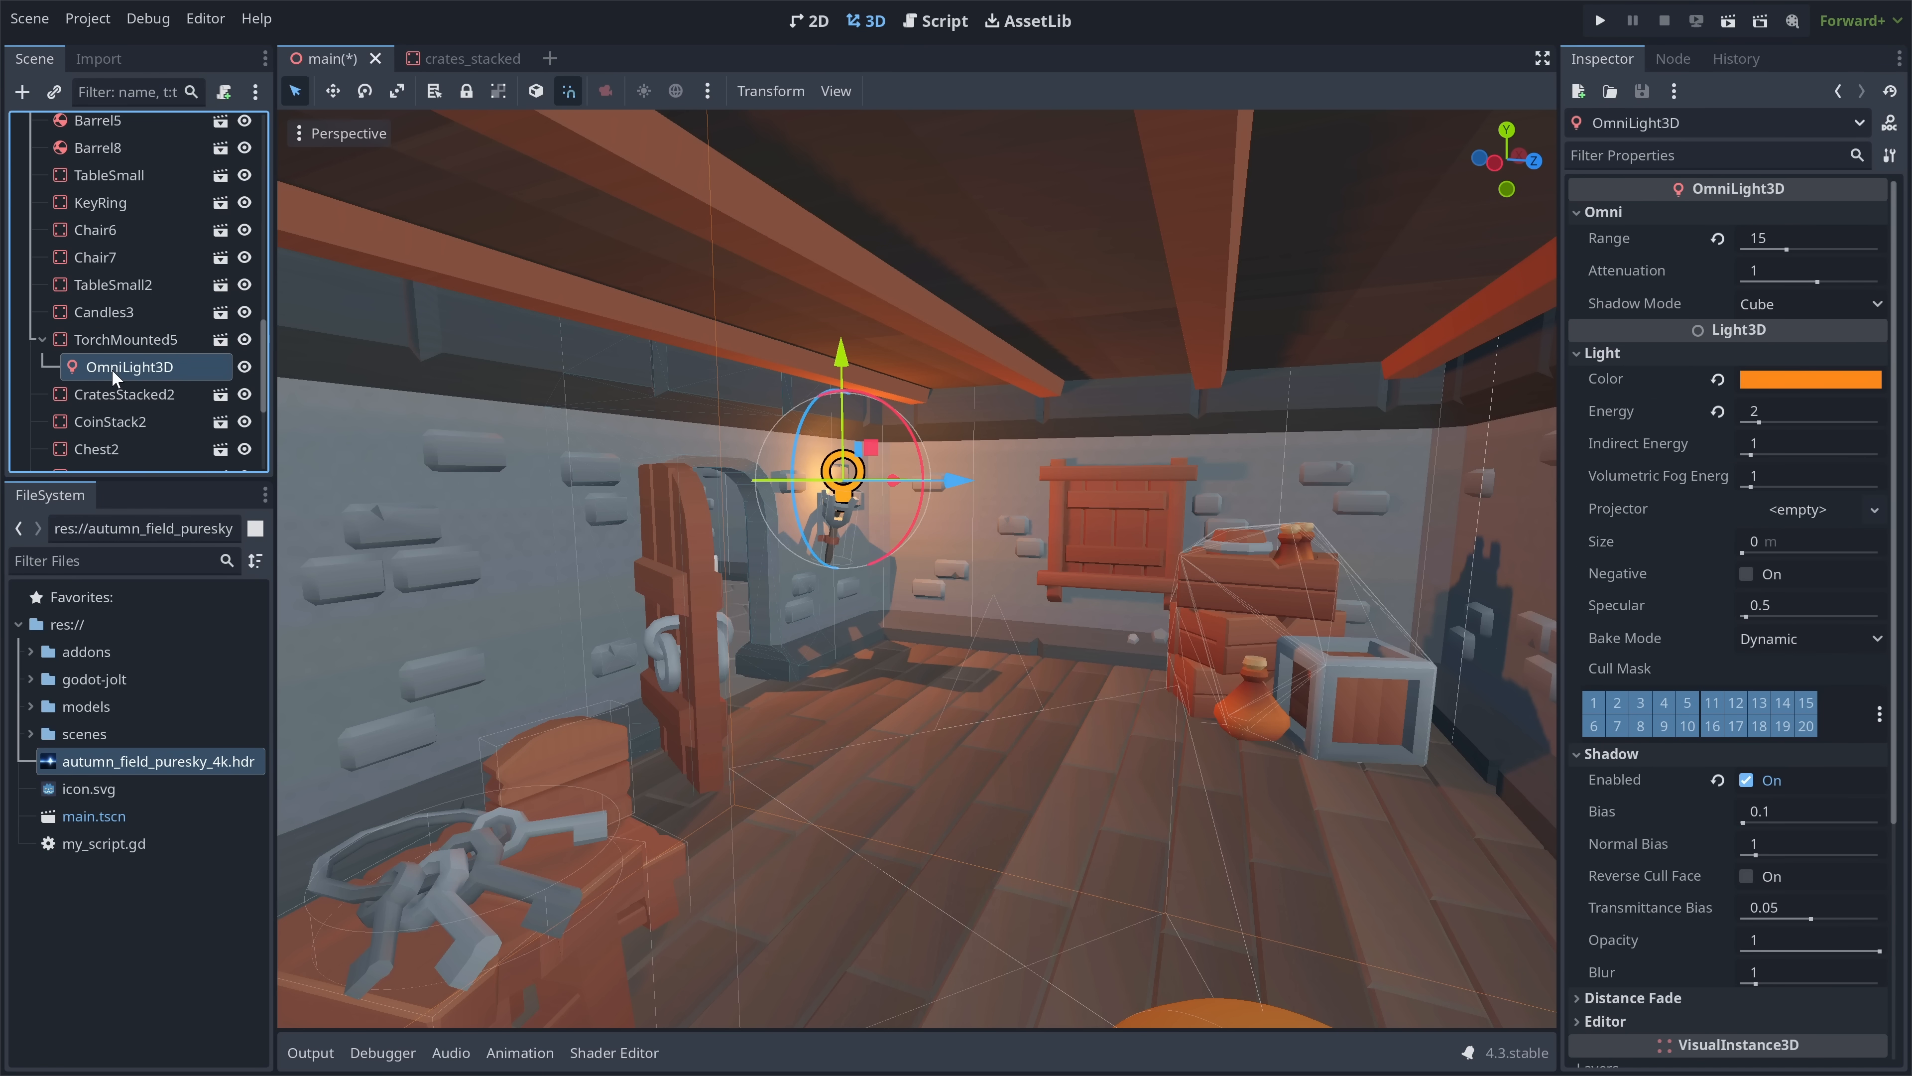
{"action": "right_click", "coordinate": [113, 368]}
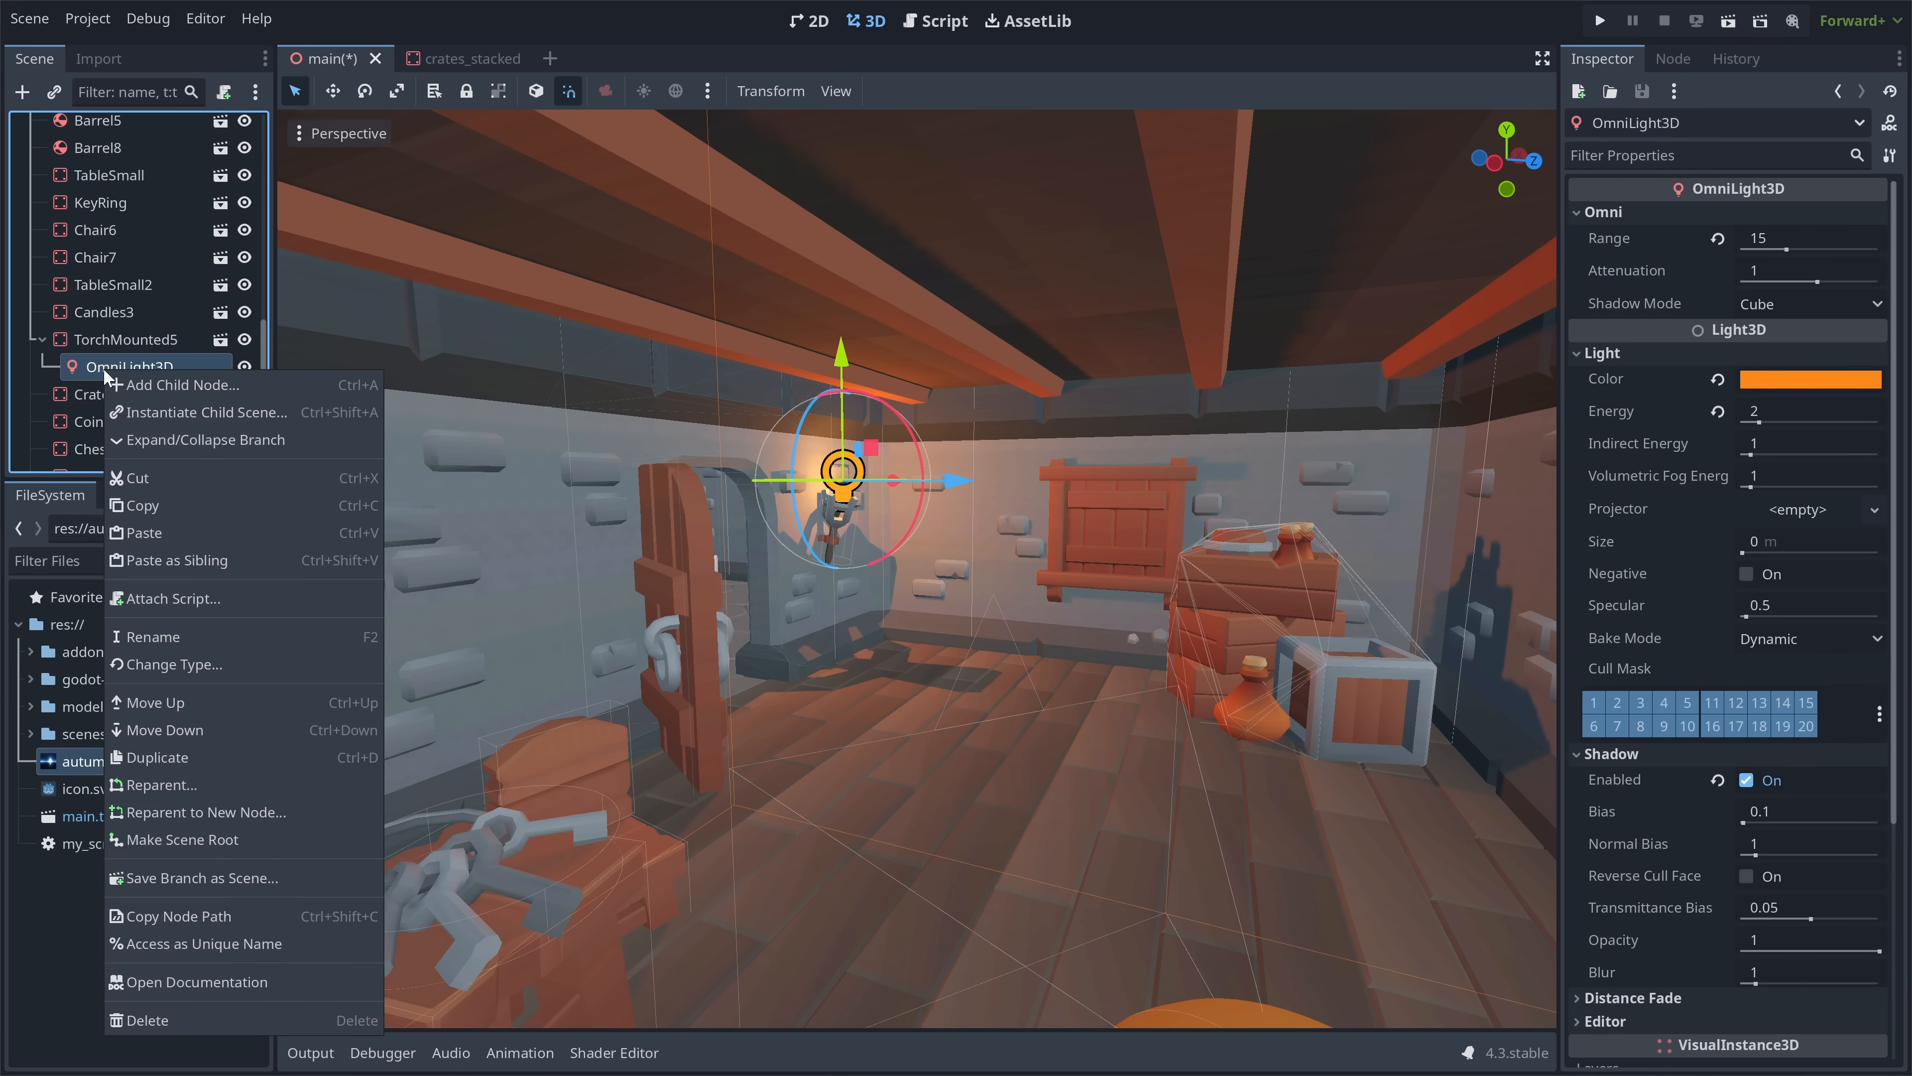
{"action": "left_click", "coordinate": [163, 476]}
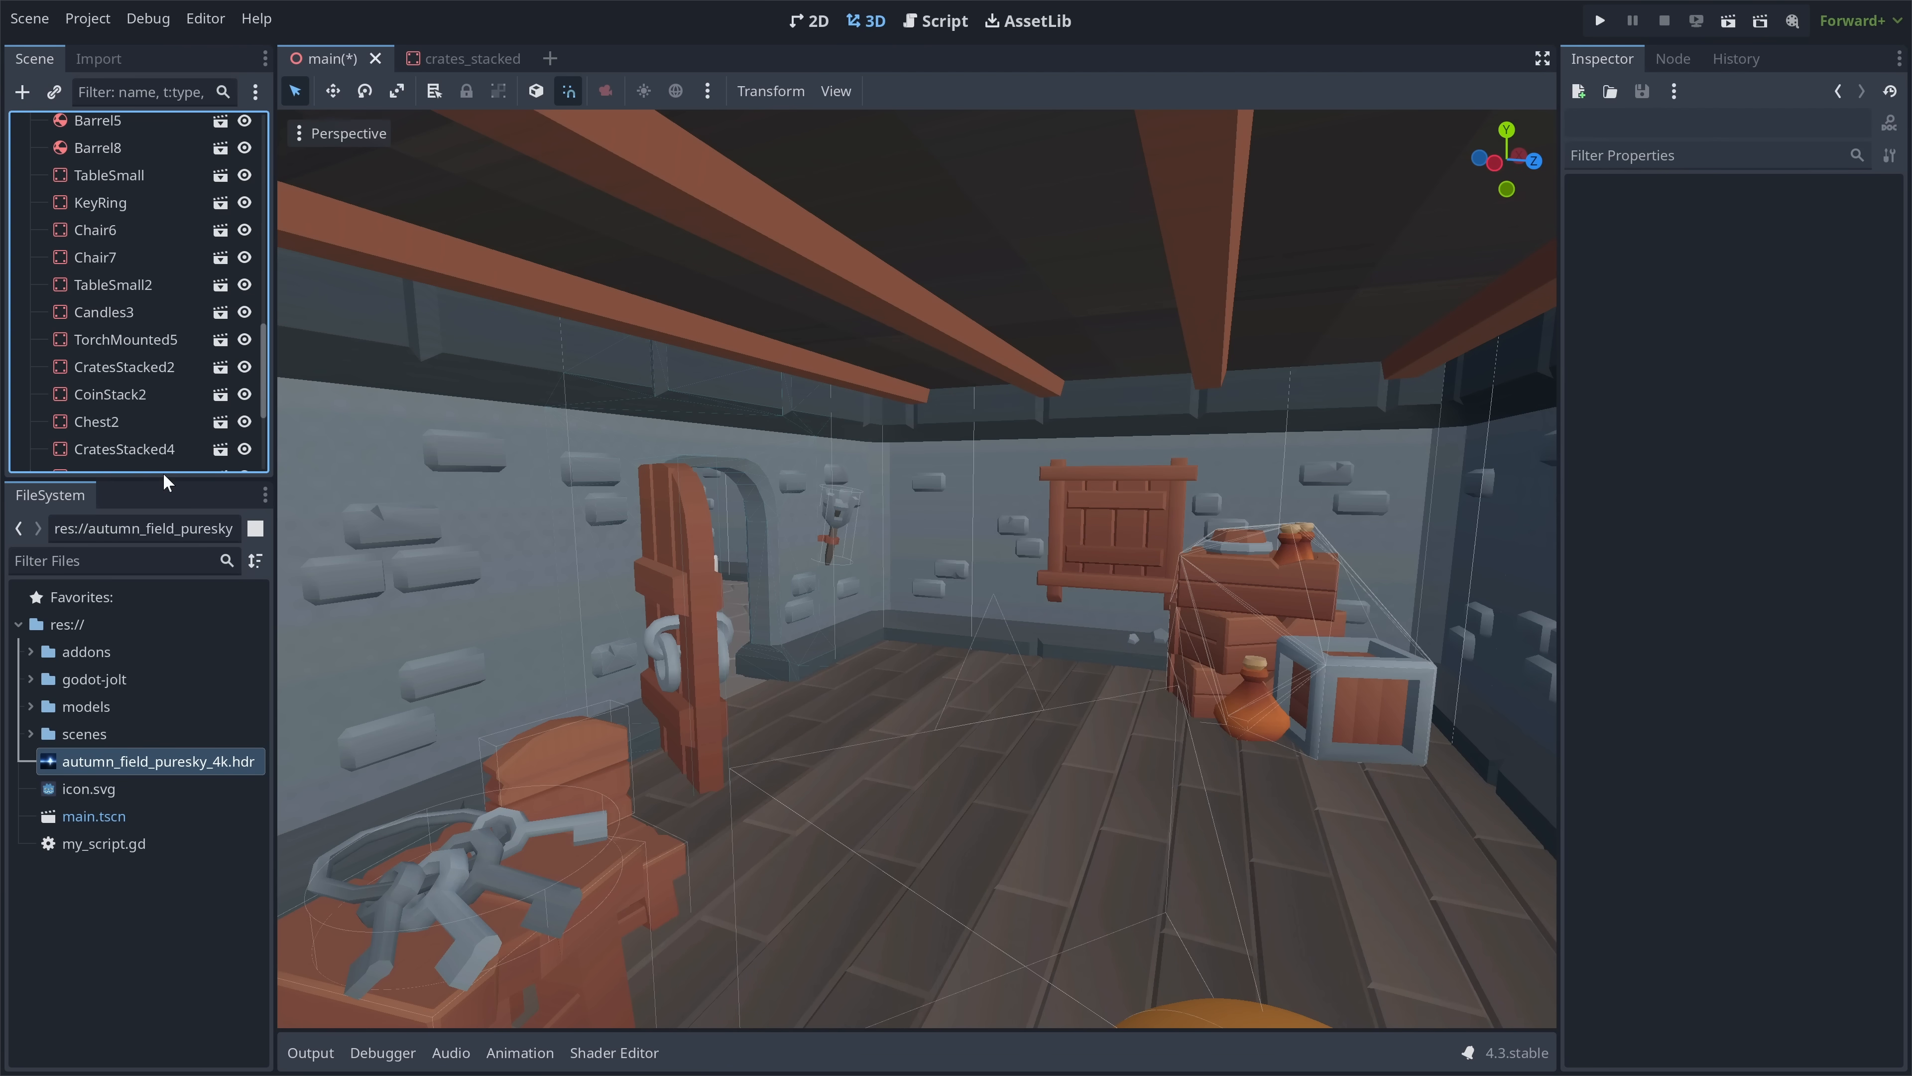
- Open the torch_mounted scene, paste the OmniLight3D under its TorchMounted root node and save the scene
{"action": "left_click", "coordinate": [155, 343]}
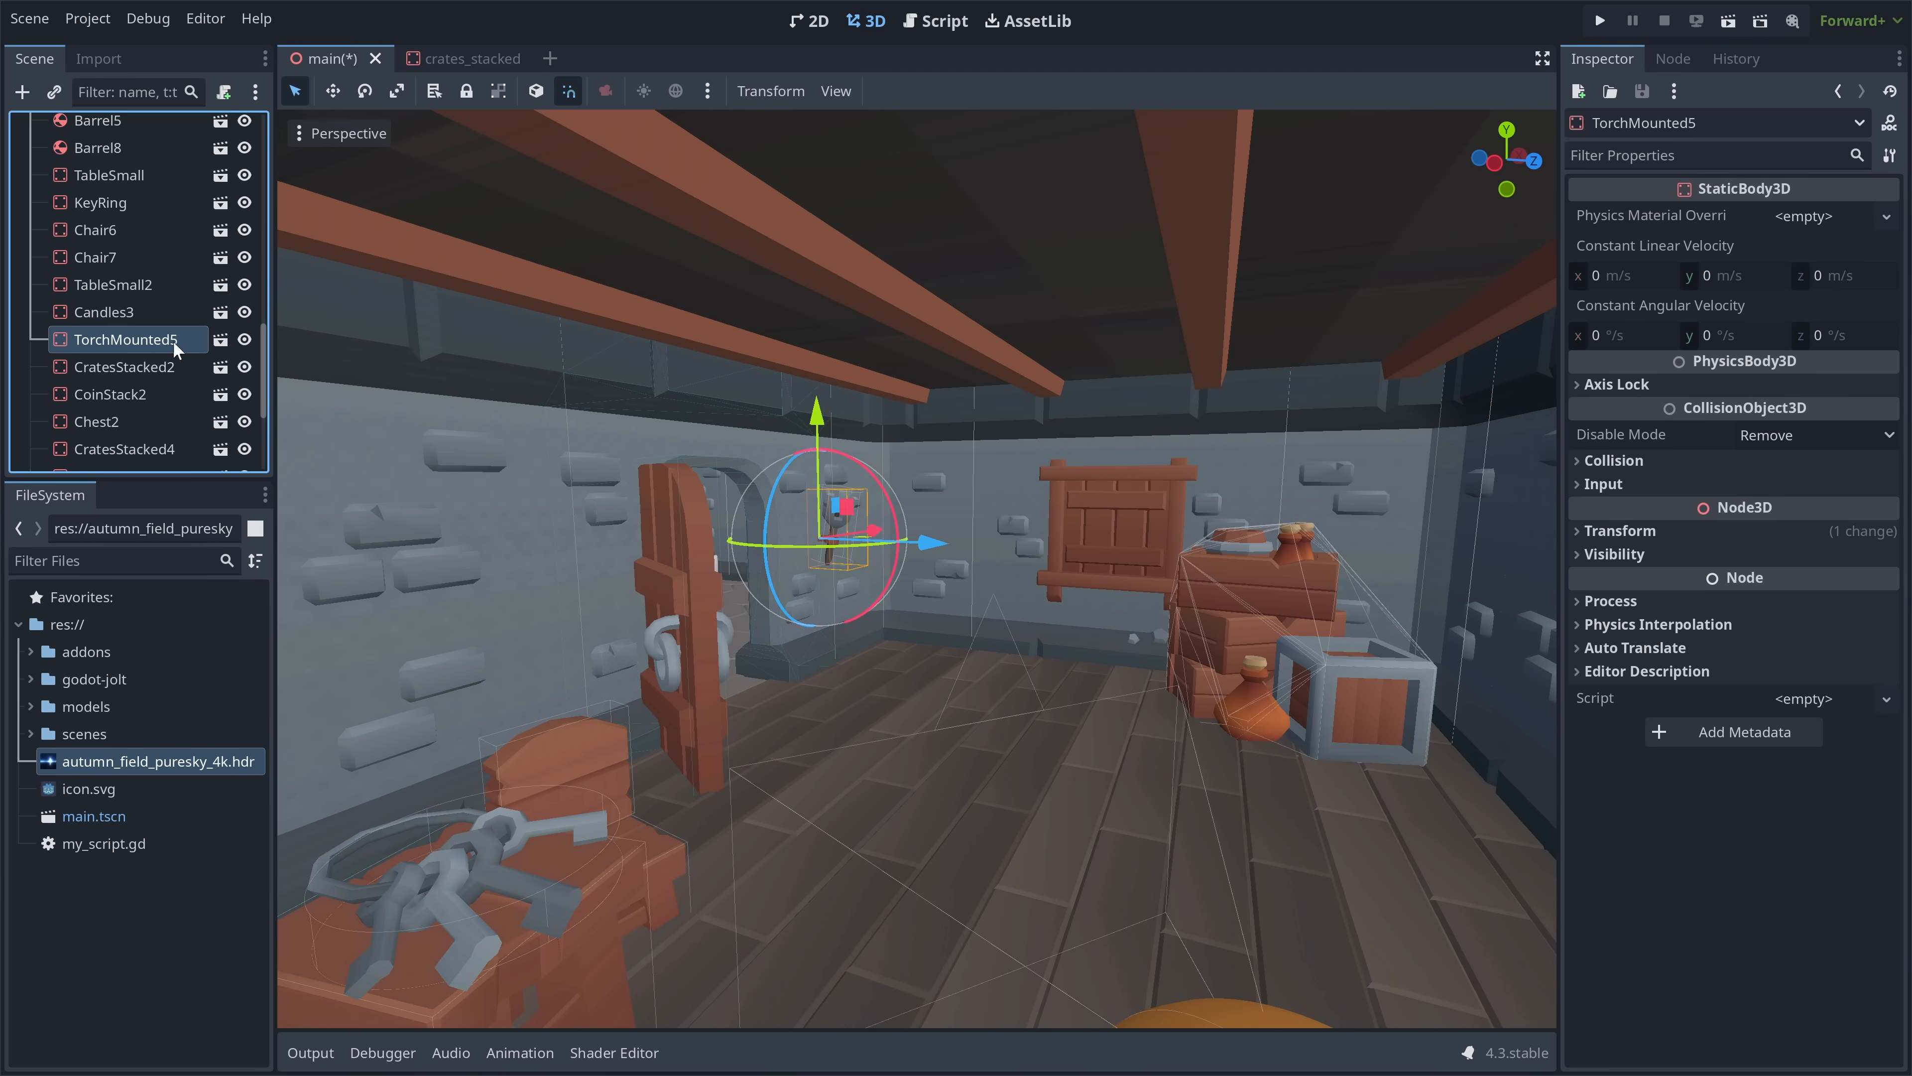
{"action": "left_click", "coordinate": [220, 339]}
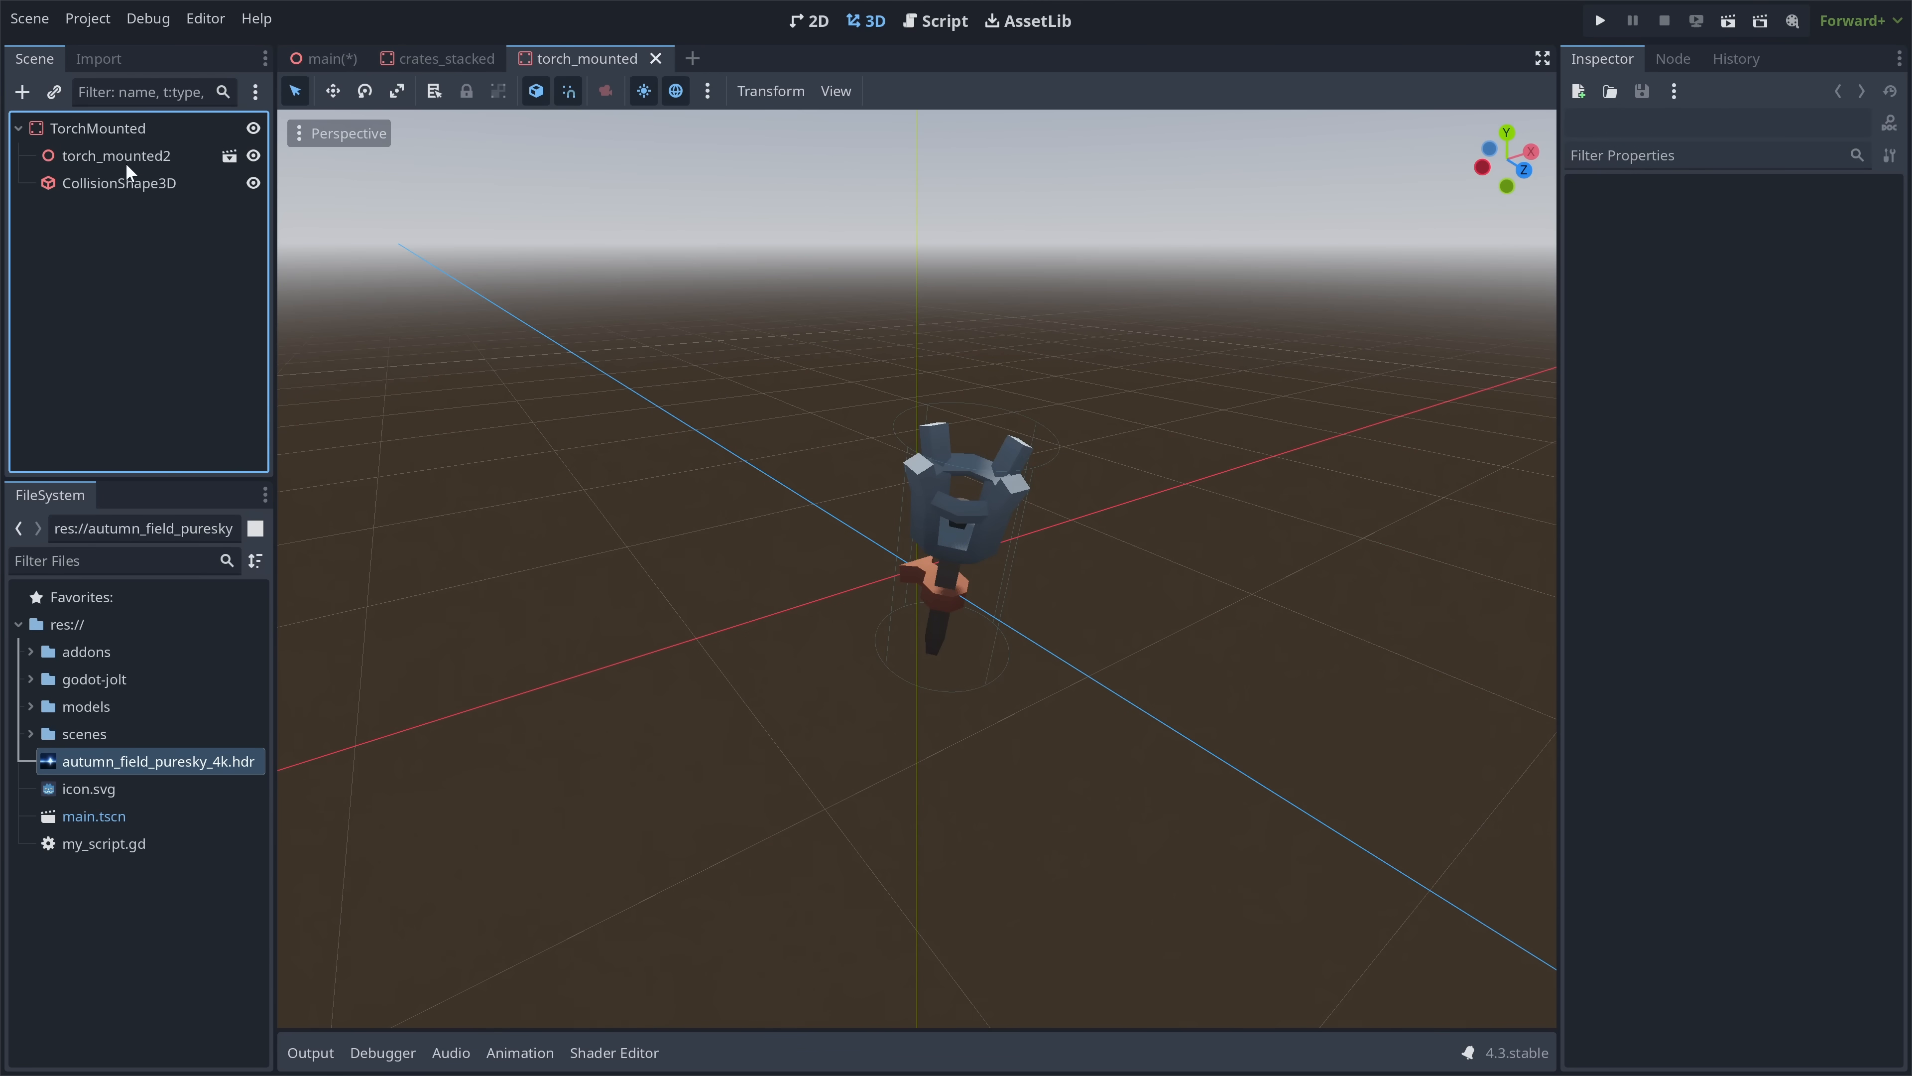
{"action": "left_click", "coordinate": [143, 128]}
{"action": "right_click", "coordinate": [165, 130]}
{"action": "left_click", "coordinate": [223, 291]}
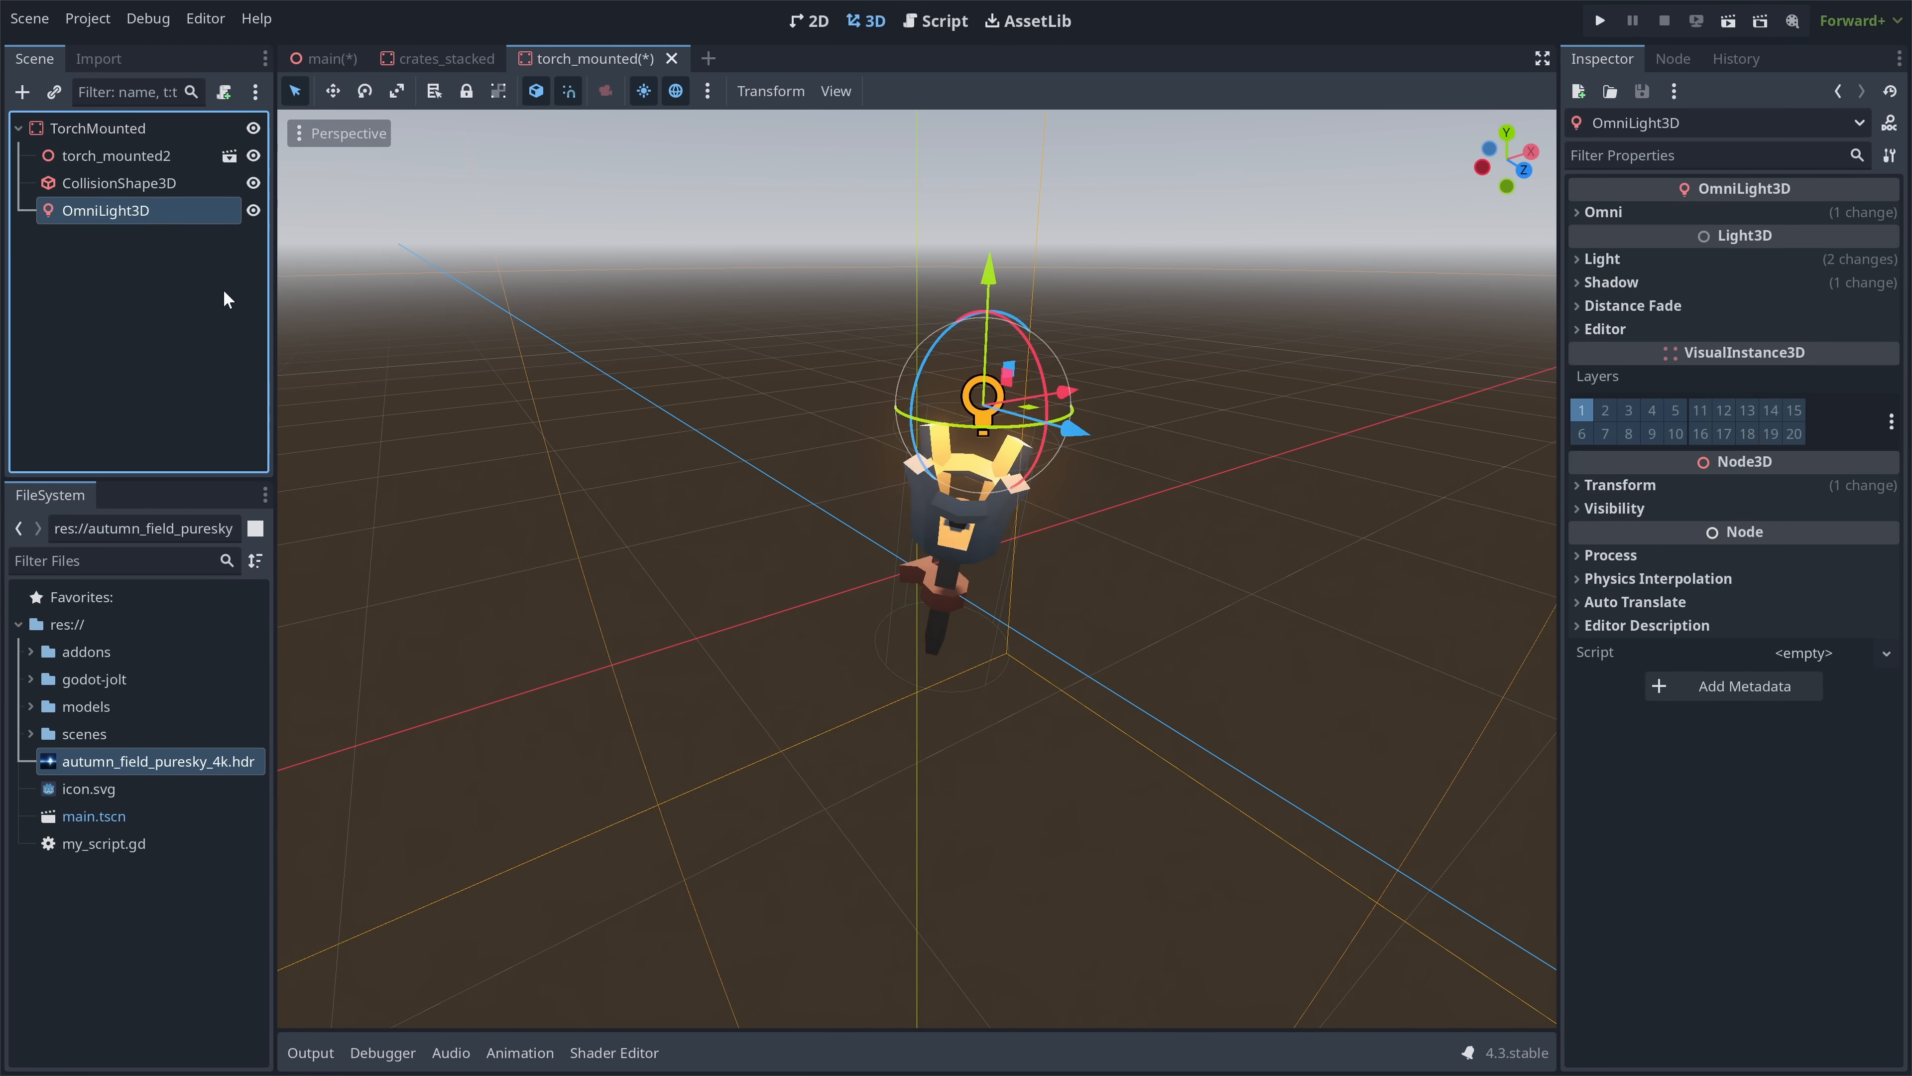
{"action": "key", "text": "ctrl+s"}
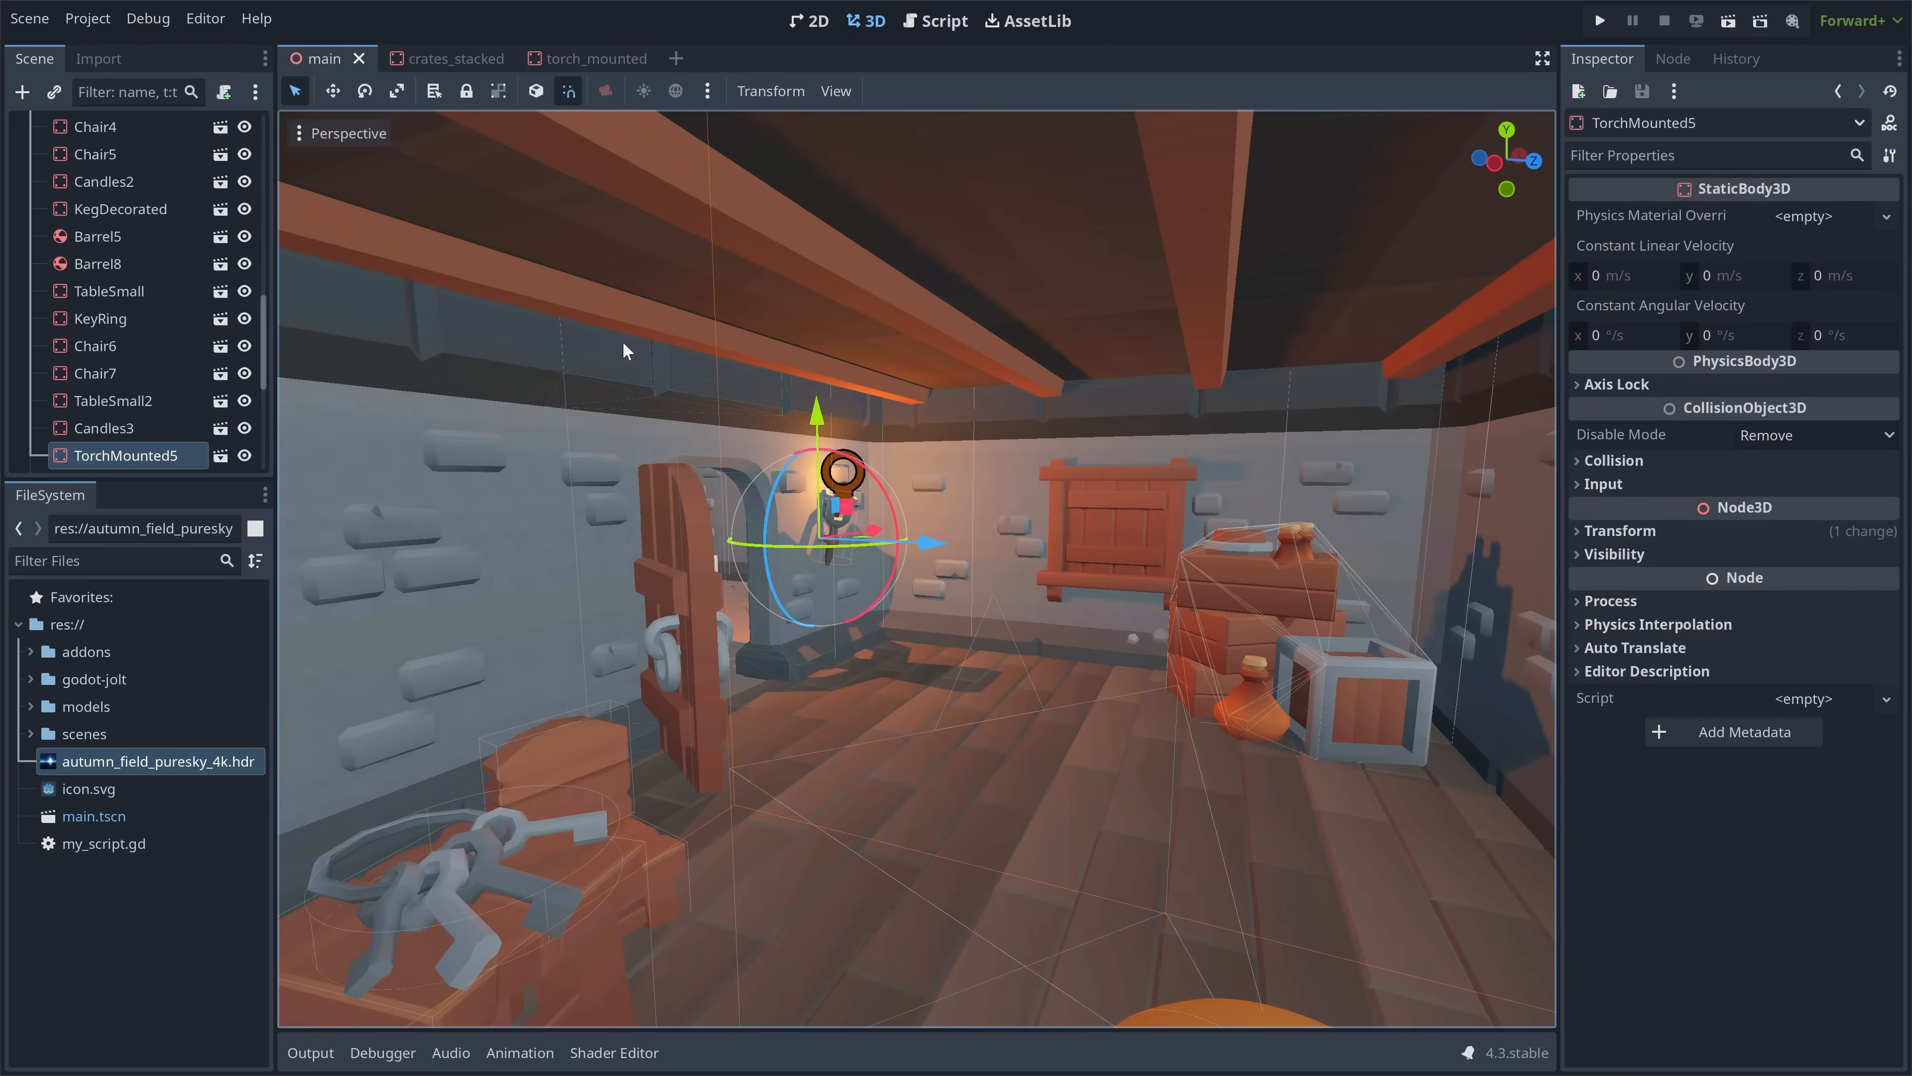
- Enable SSAO in the main scene's WorldEnvironment
{"action": "right_click_drag", "start_coordinate": [594, 446], "coordinate": [338, 445]}
{"action": "key", "text": "w"}
{"action": "right_click_drag", "start_coordinate": [1246, 522], "coordinate": [1460, 521]}
{"action": "key", "text": "w"}
{"action": "right_click_drag", "start_coordinate": [984, 521], "coordinate": [1257, 527]}
{"action": "key", "text": "w"}
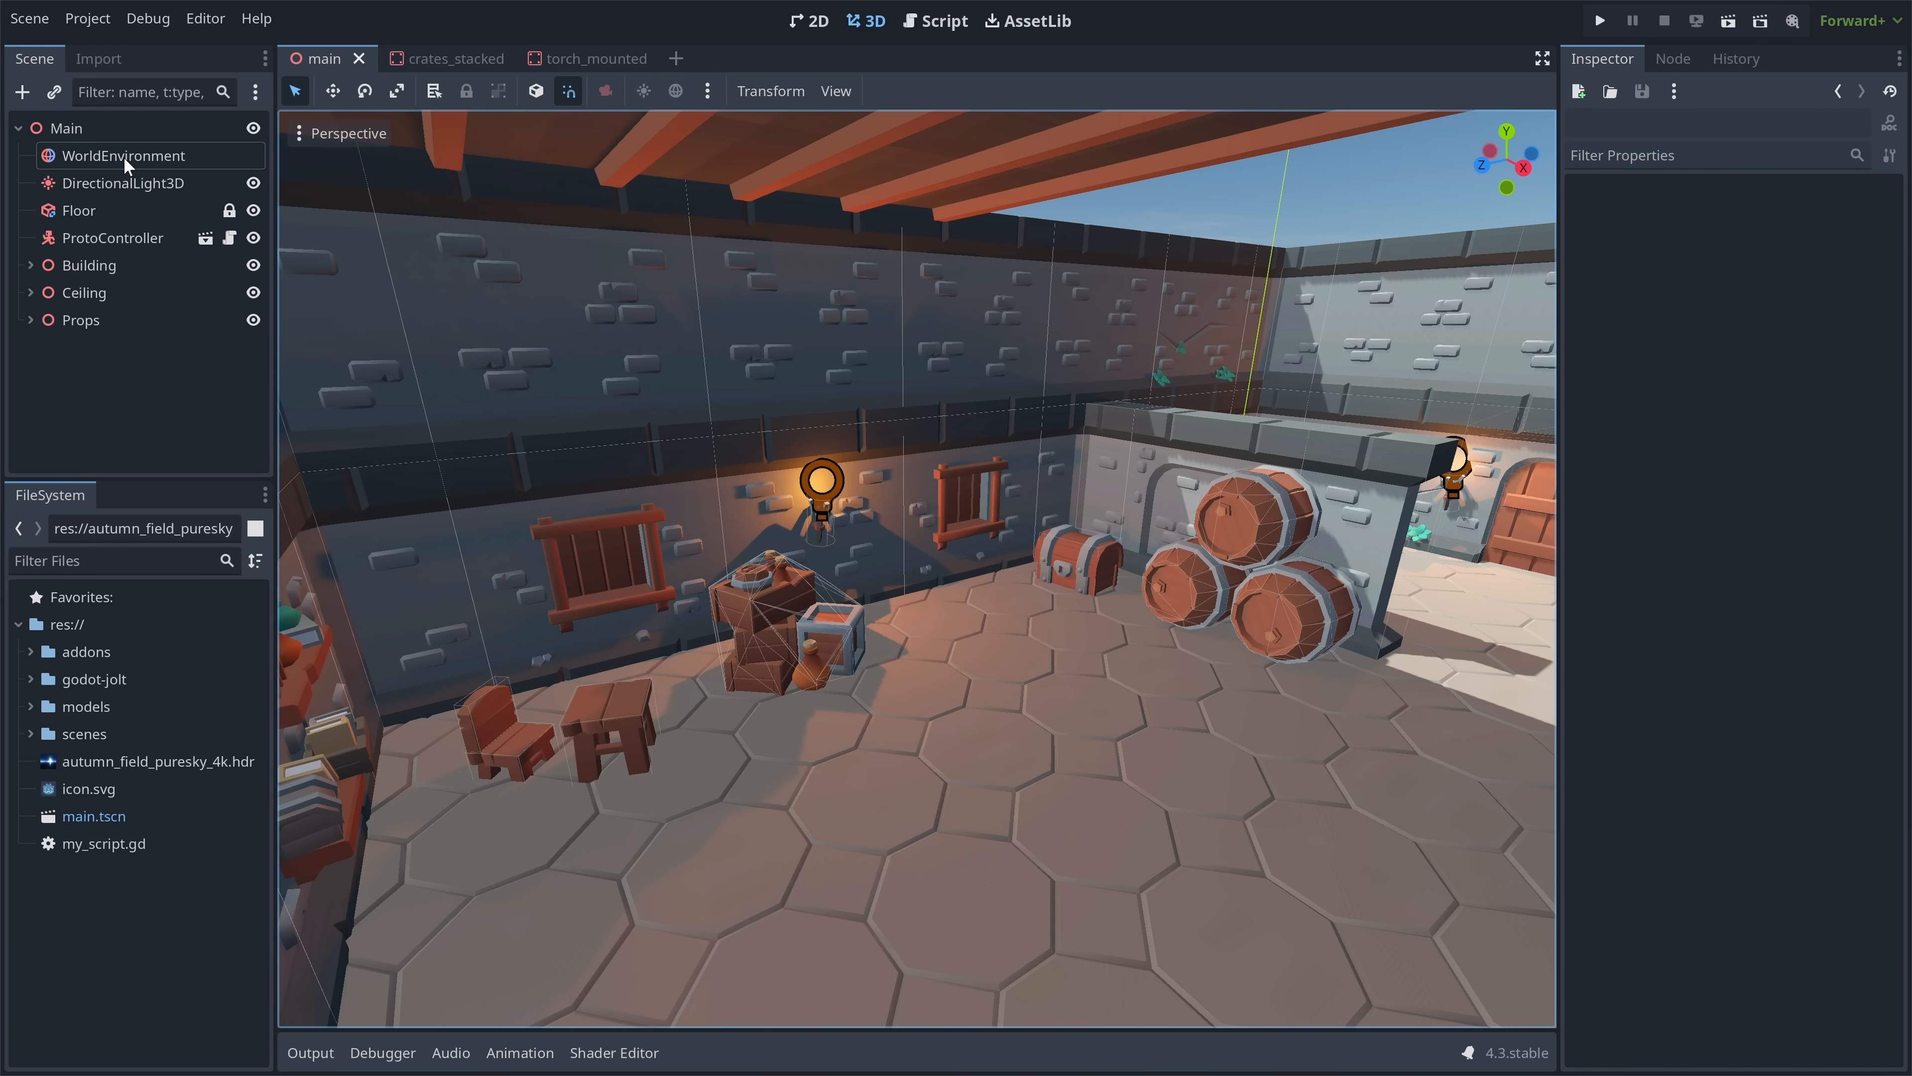
{"action": "left_click", "coordinate": [124, 156]}
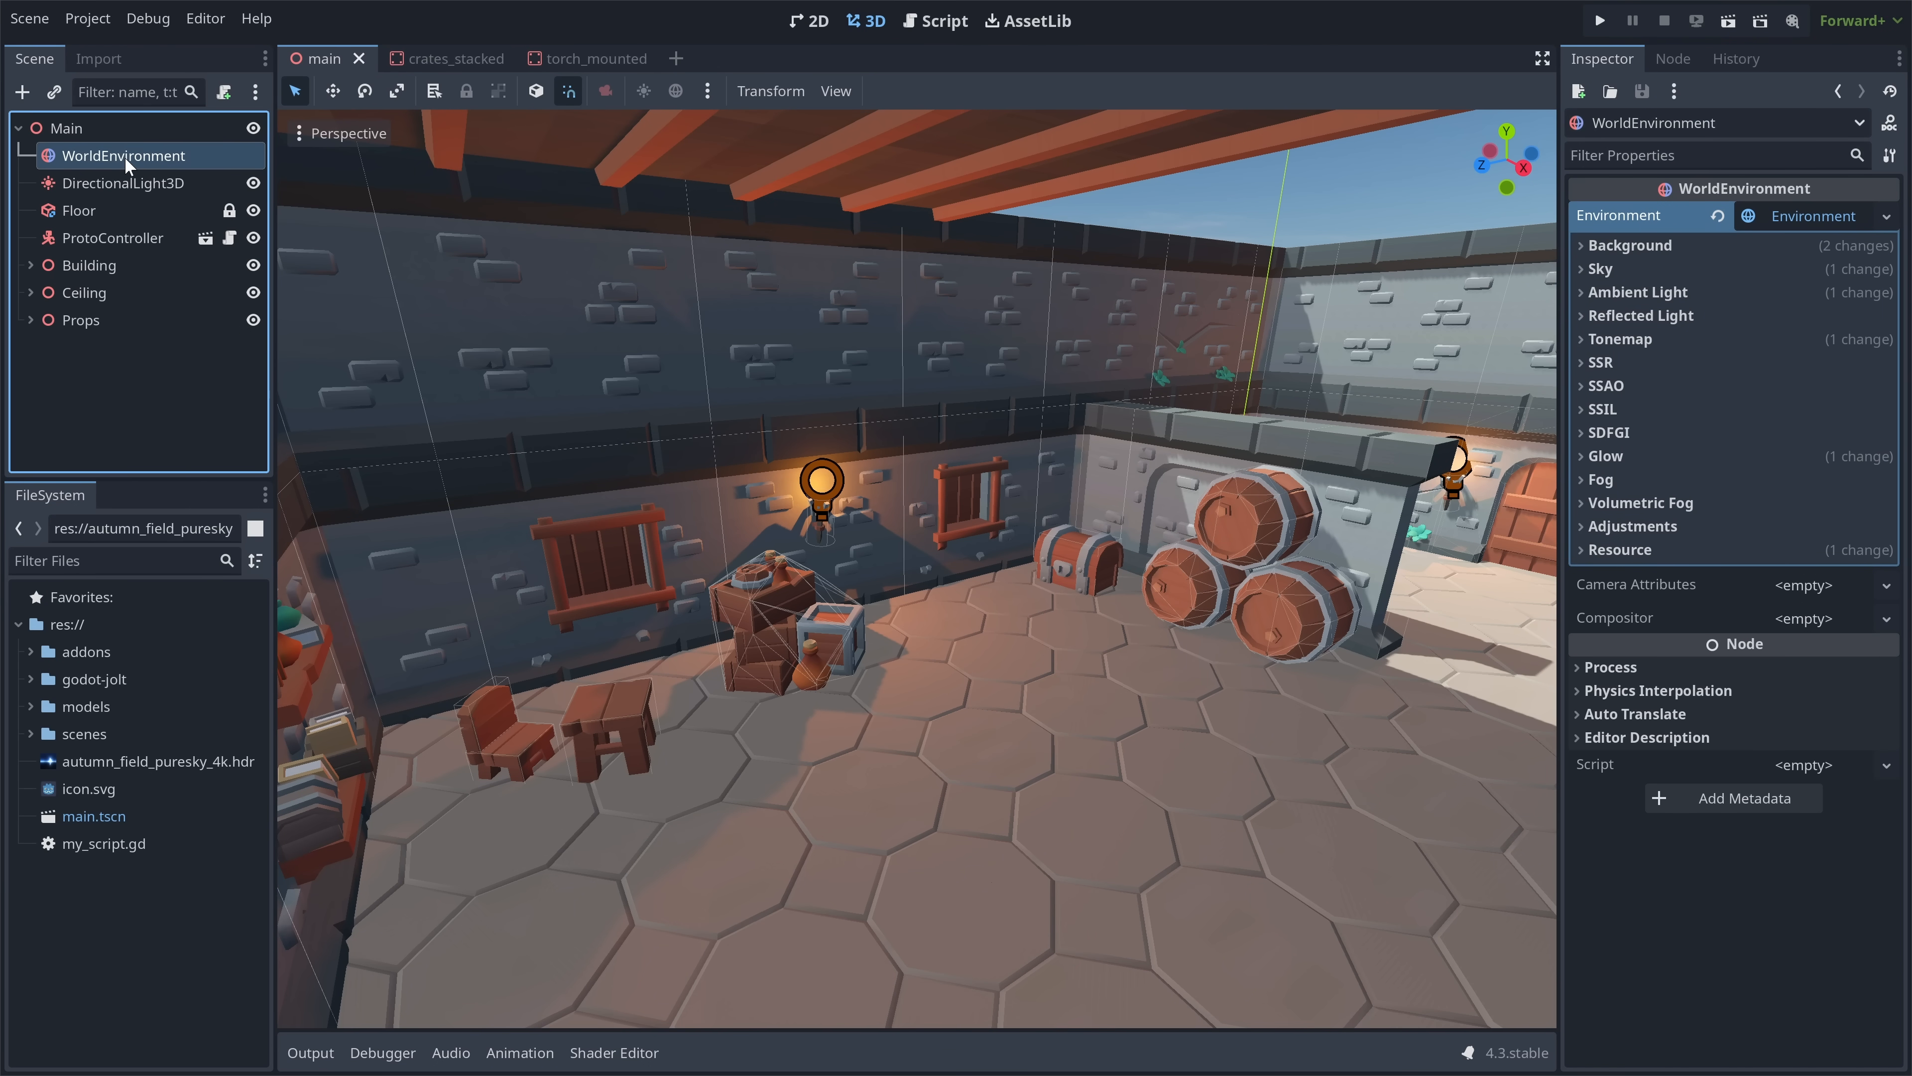
{"action": "left_click", "coordinate": [1606, 386]}
{"action": "left_click", "coordinate": [1756, 411]}
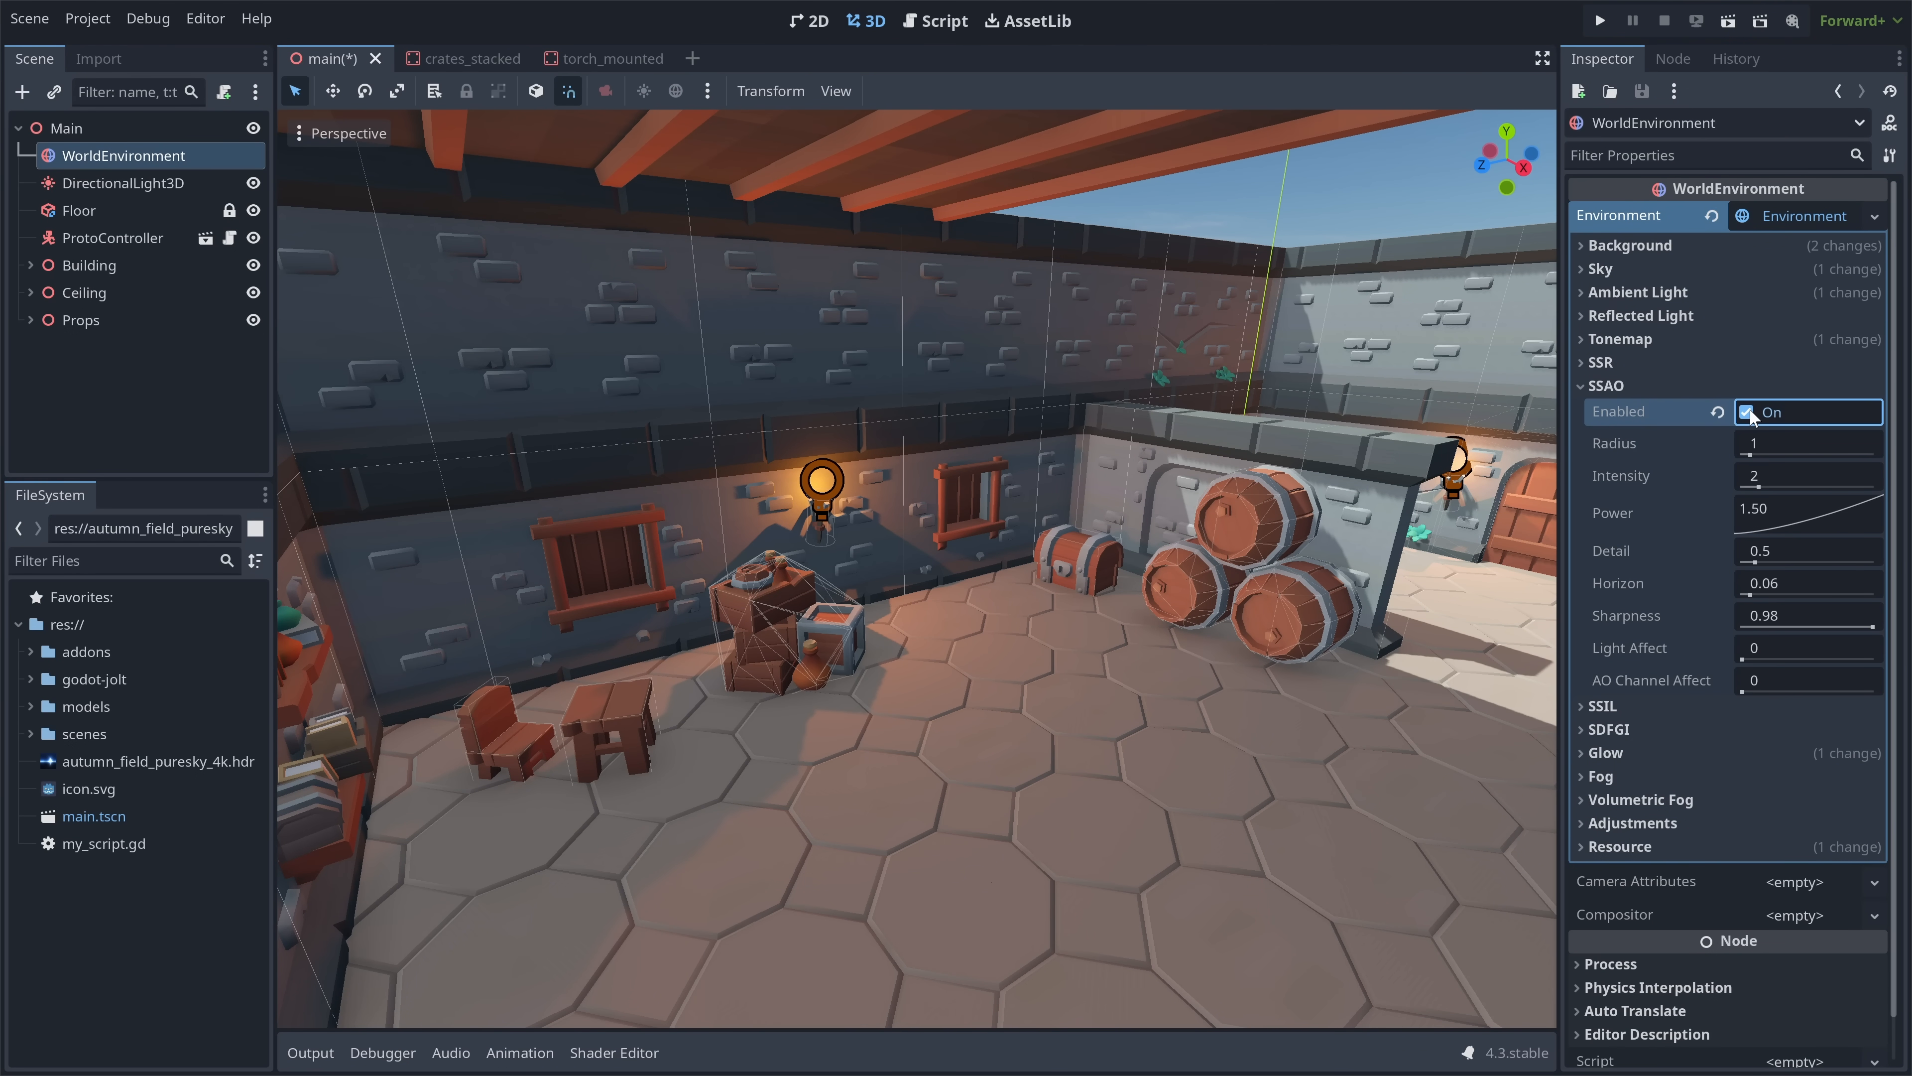
- Compare the hall with SSAO off and on, and inspect the shading around TorchMounted3 up close
{"action": "left_click", "coordinate": [1746, 411]}
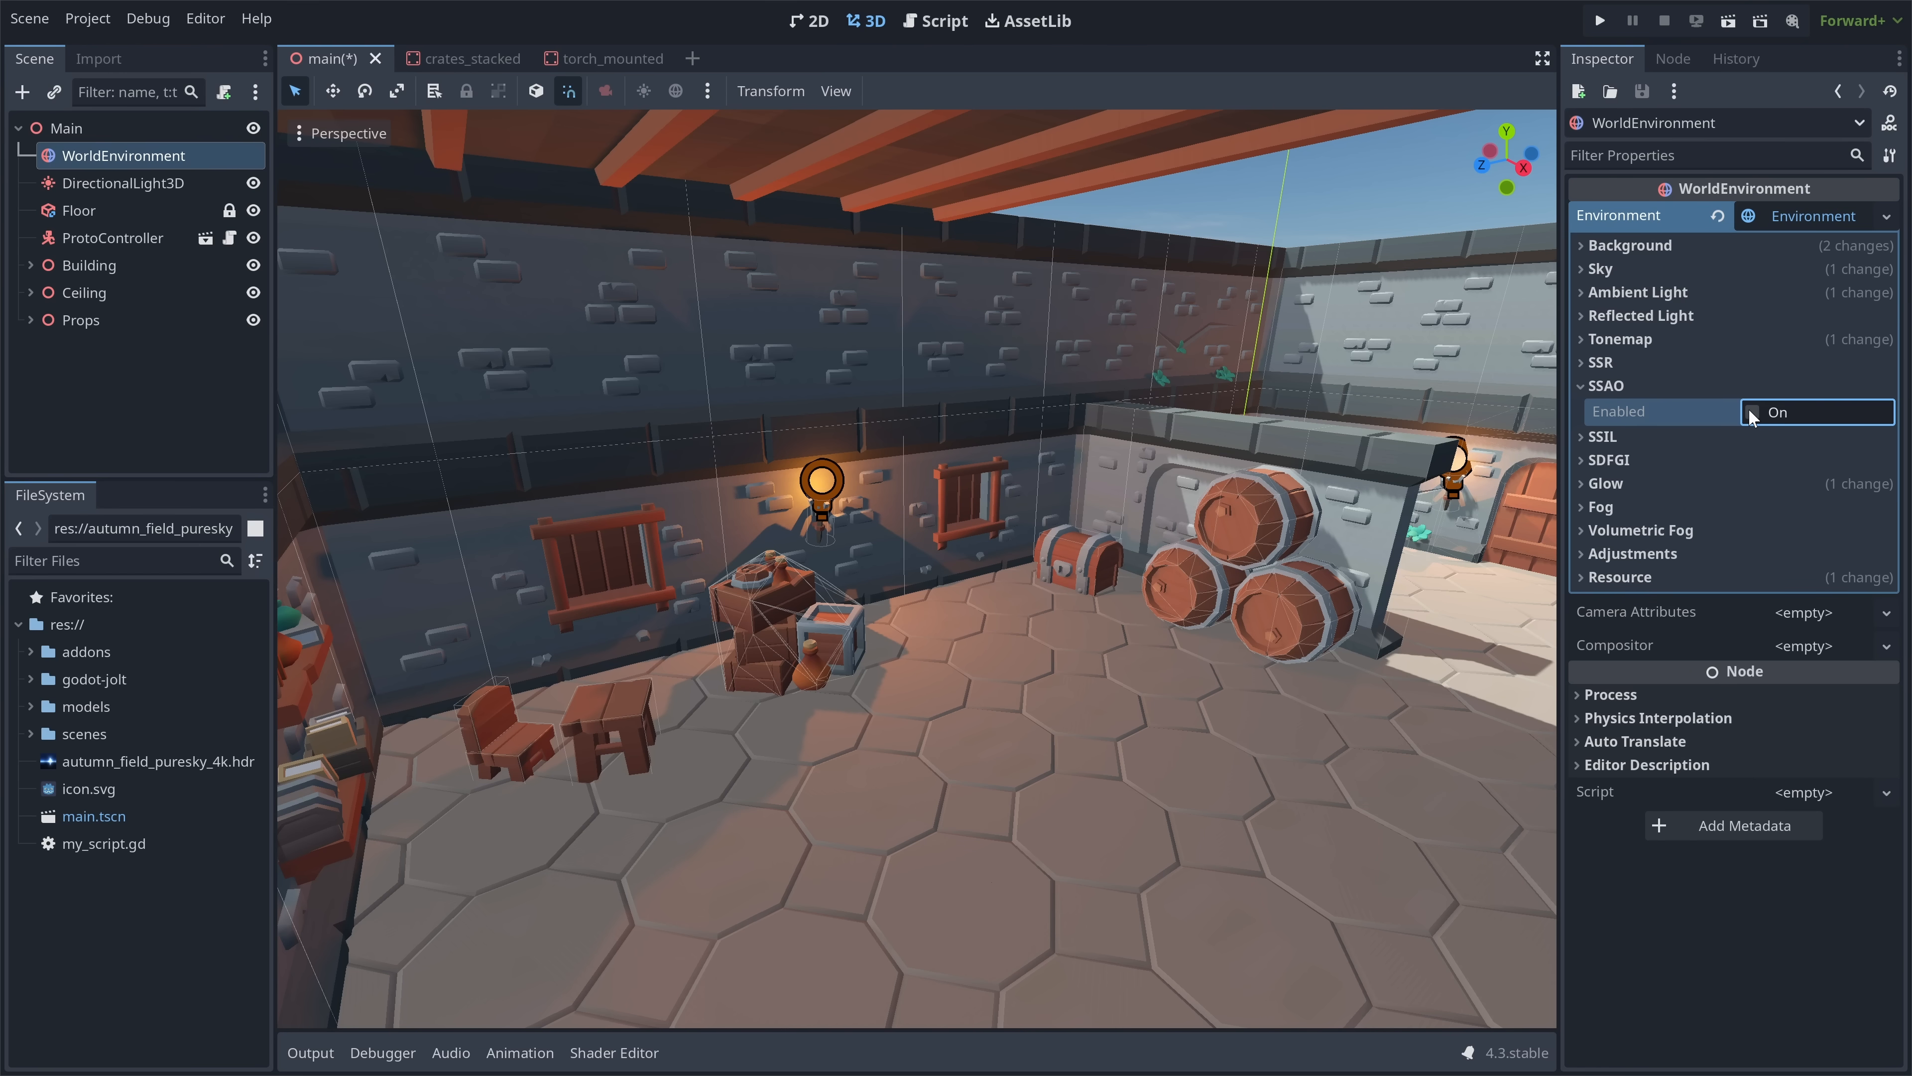
{"action": "left_click", "coordinate": [1748, 412]}
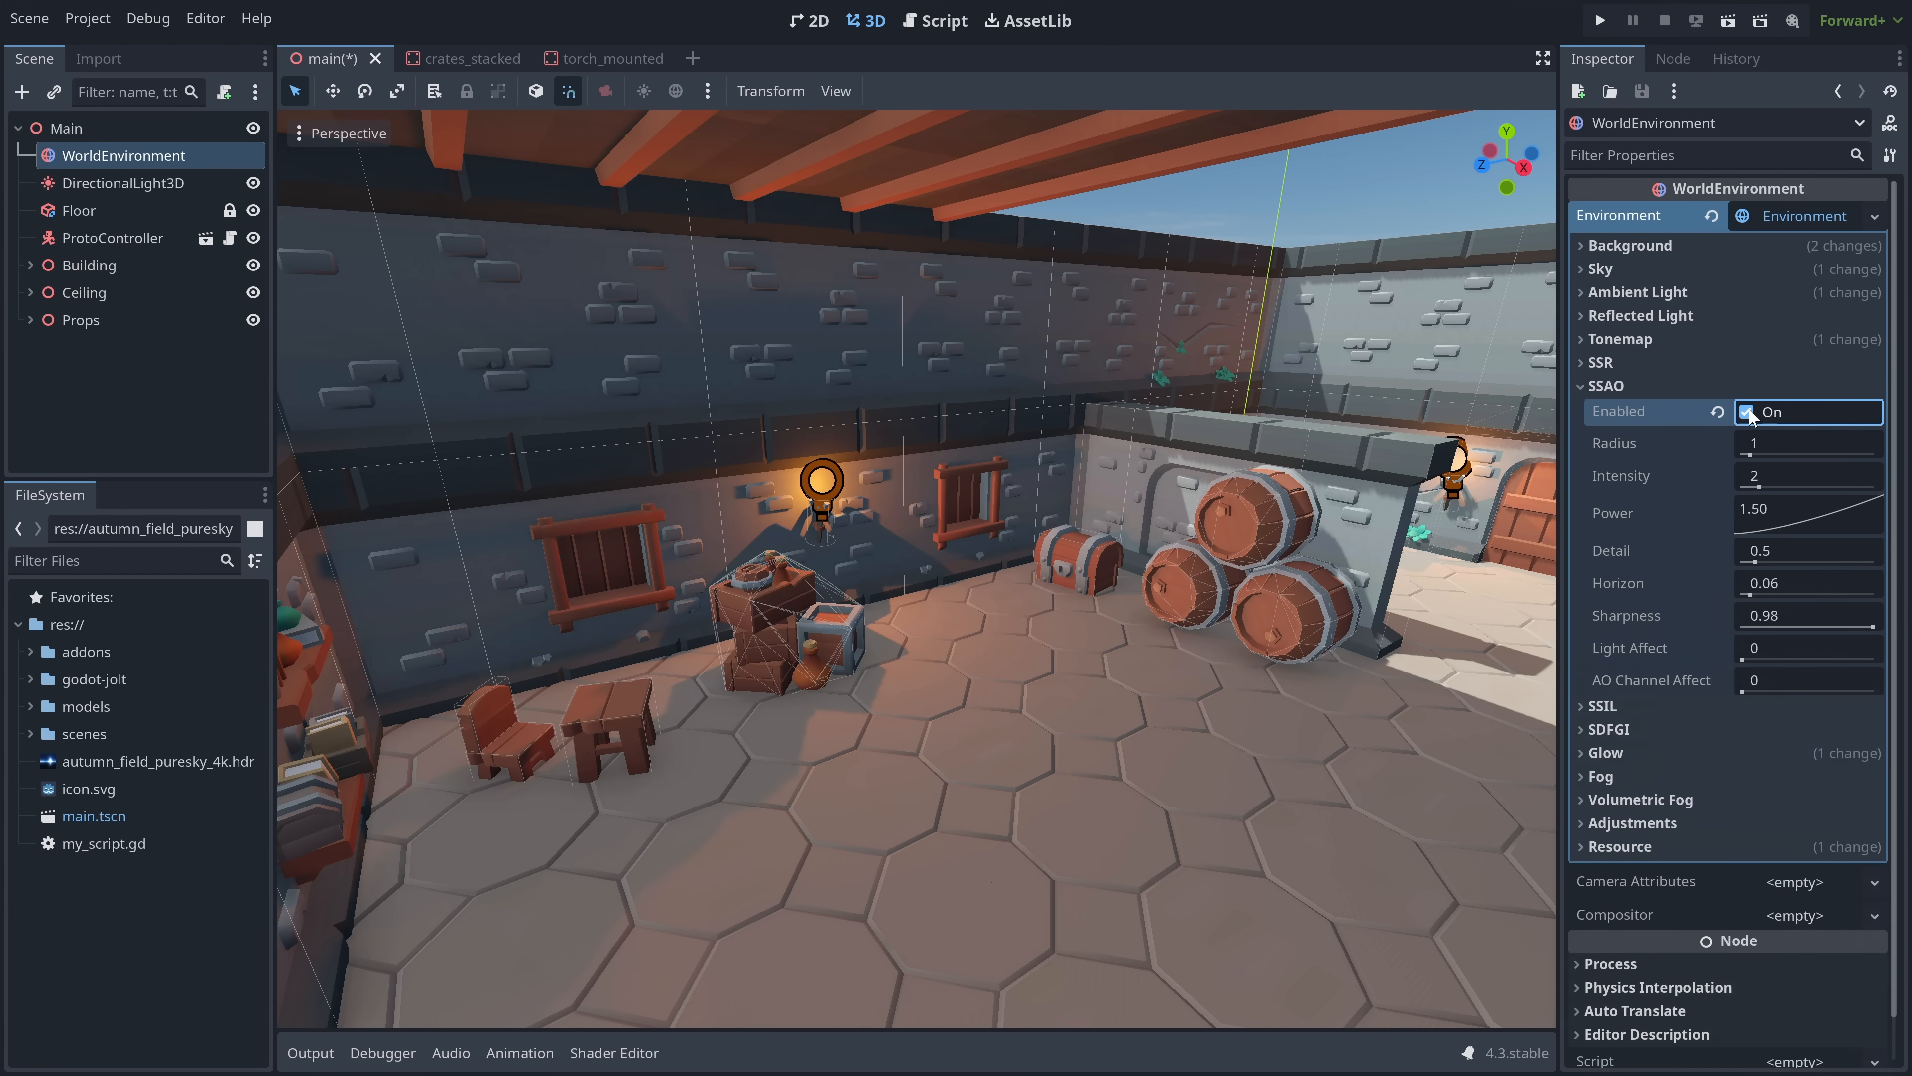
{"action": "left_click", "coordinate": [1748, 412]}
{"action": "left_click", "coordinate": [1748, 412]}
{"action": "key", "text": "s"}
{"action": "right_click_drag", "start_coordinate": [1279, 528], "coordinate": [978, 539]}
{"action": "key", "text": "w"}
{"action": "key", "text": "s"}
{"action": "left_click", "coordinate": [1366, 216]}
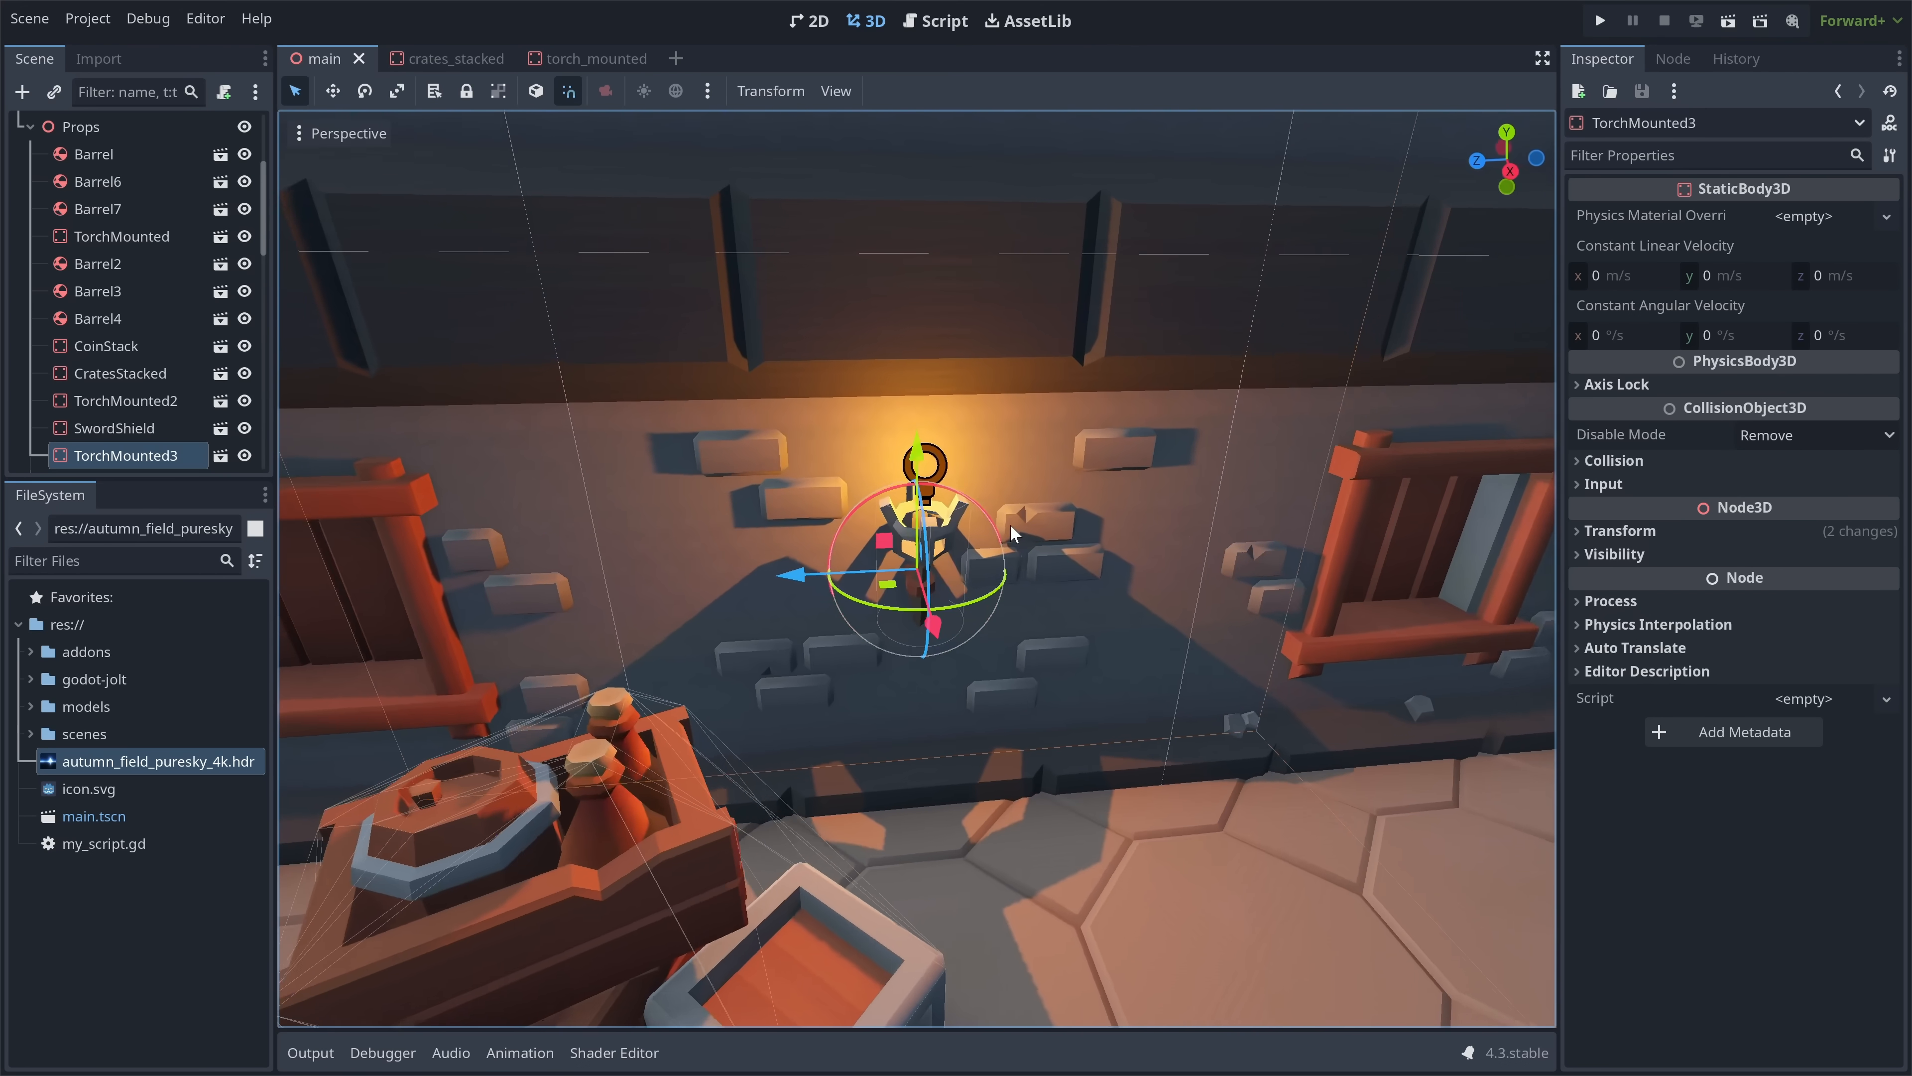
{"action": "middle_click_drag", "start_coordinate": [1009, 524], "coordinate": [962, 522]}
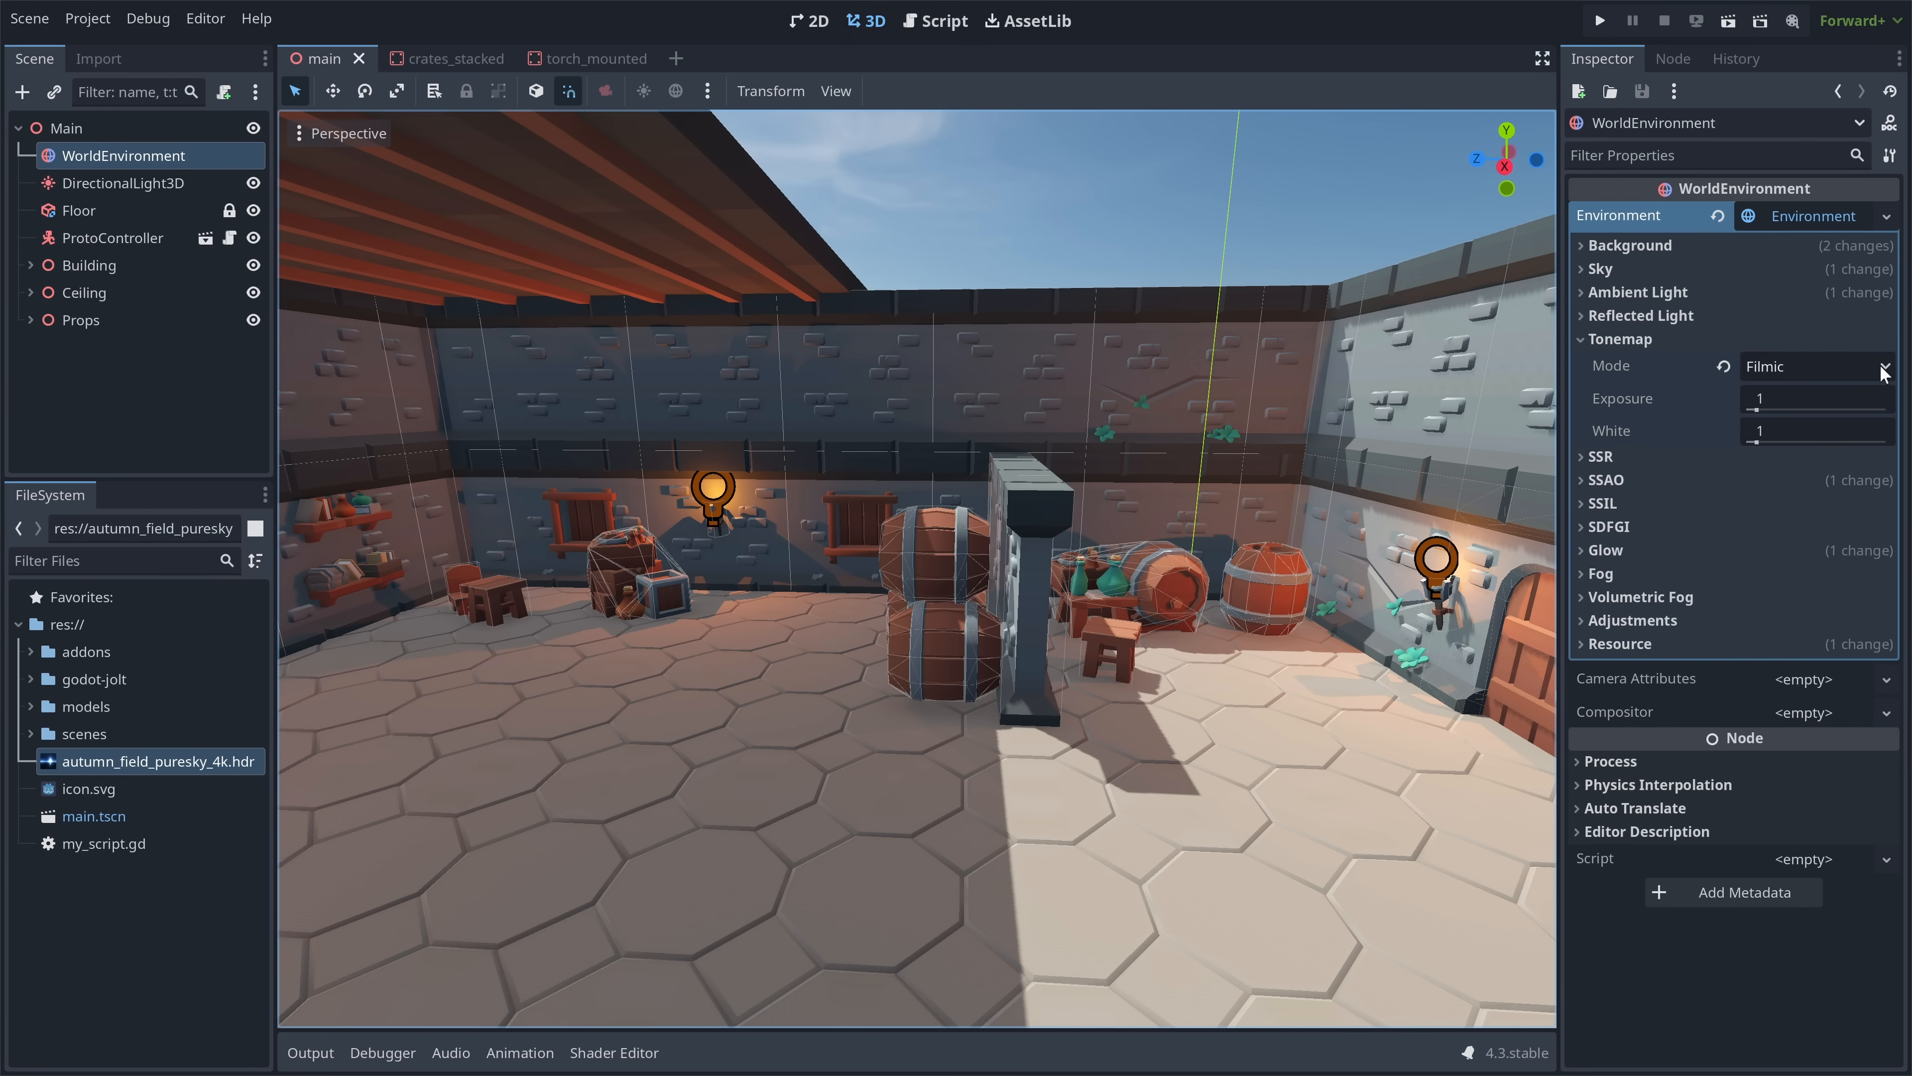
- Set the WorldEnvironment's Tonemap Mode to ACES, White to 6 and Exposure to 1.2
{"action": "left_click", "coordinate": [1882, 369]}
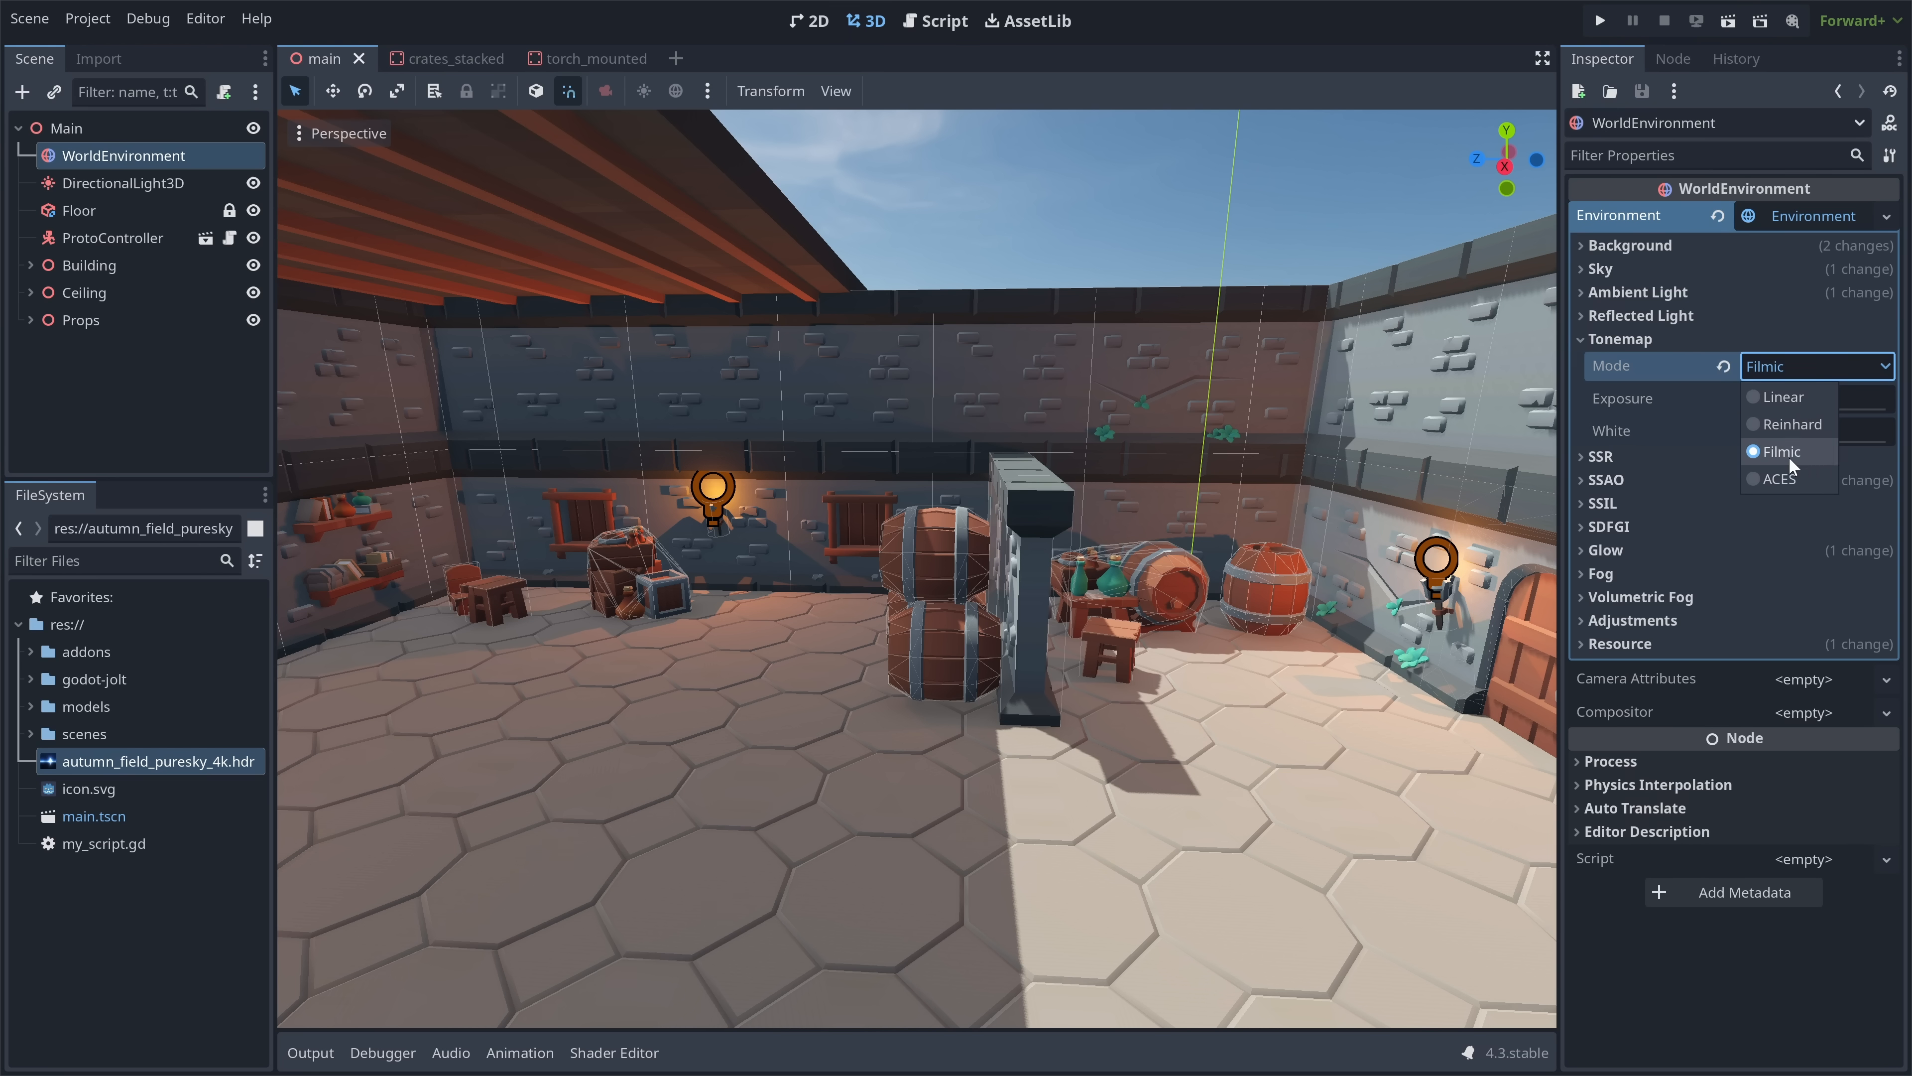
{"action": "left_click", "coordinate": [1781, 479]}
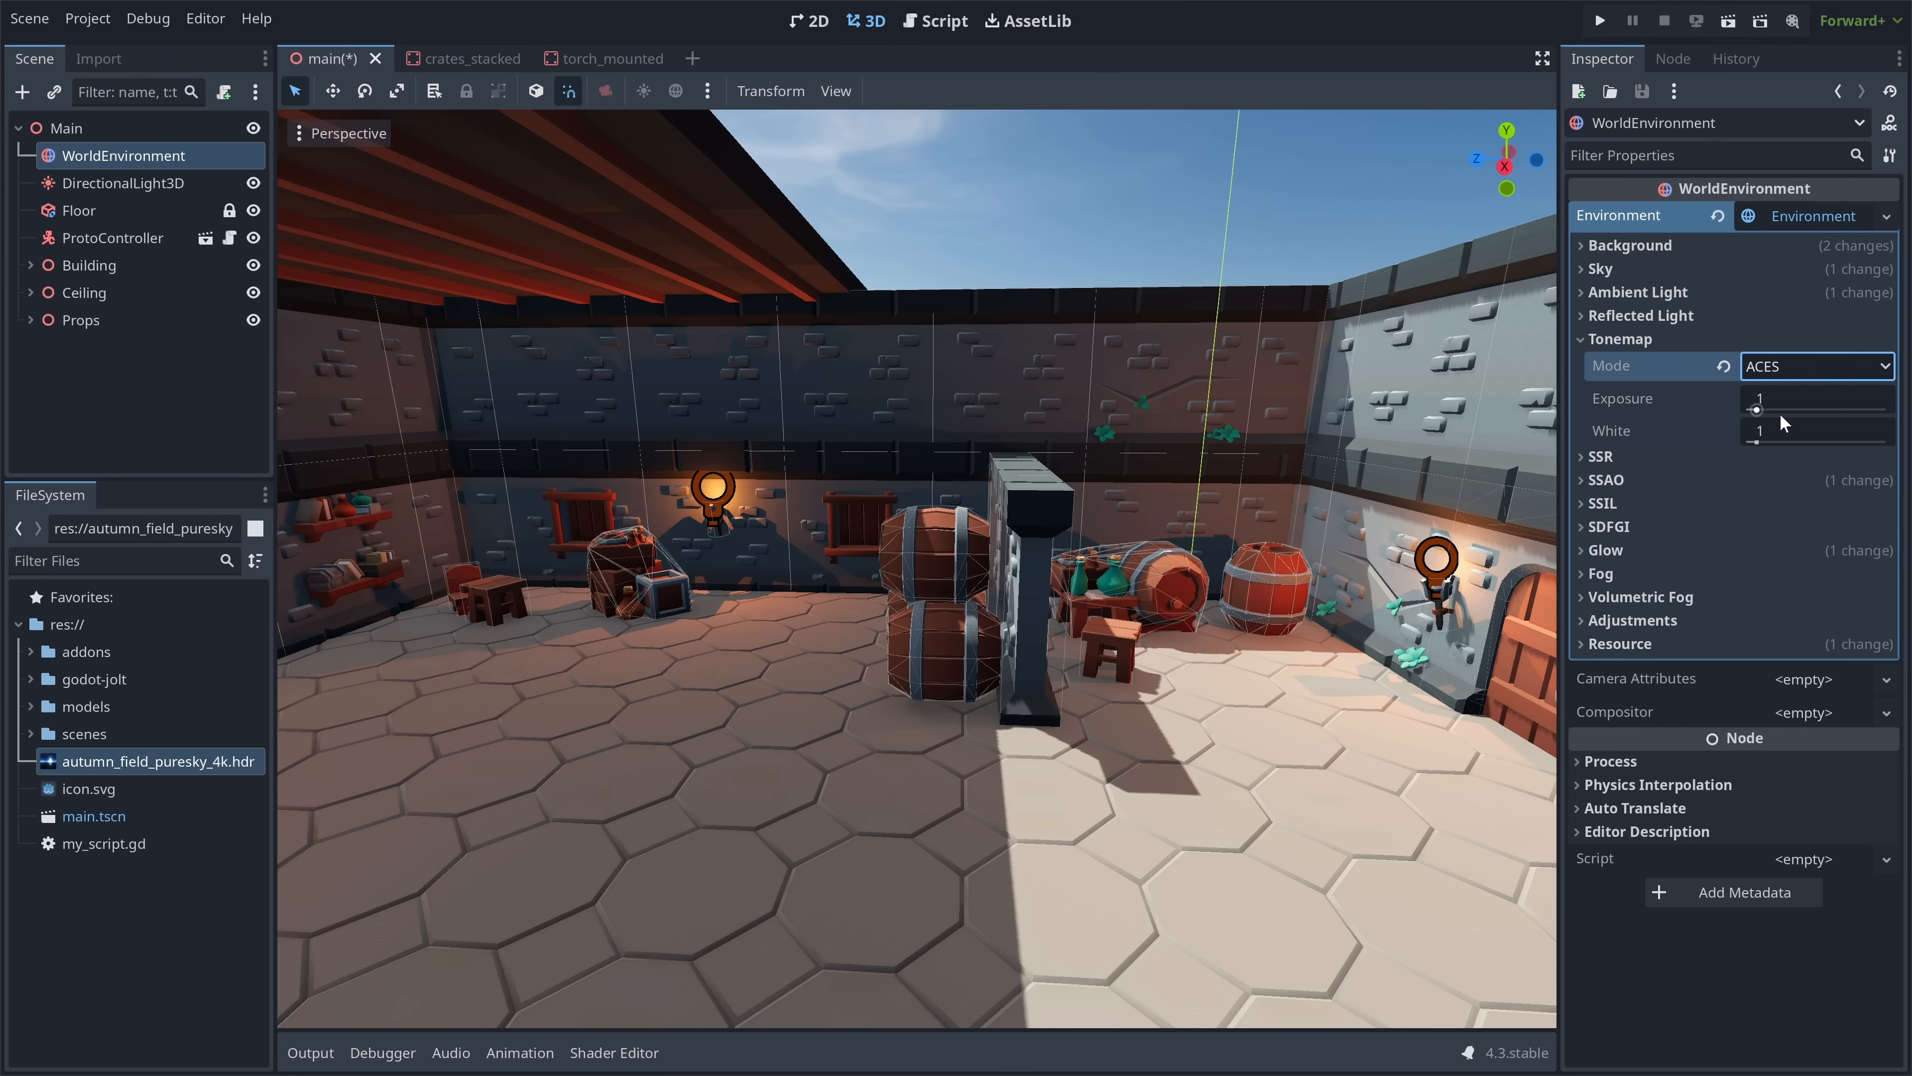
{"action": "left_click", "coordinate": [1793, 431]}
{"action": "type", "text": "6"}
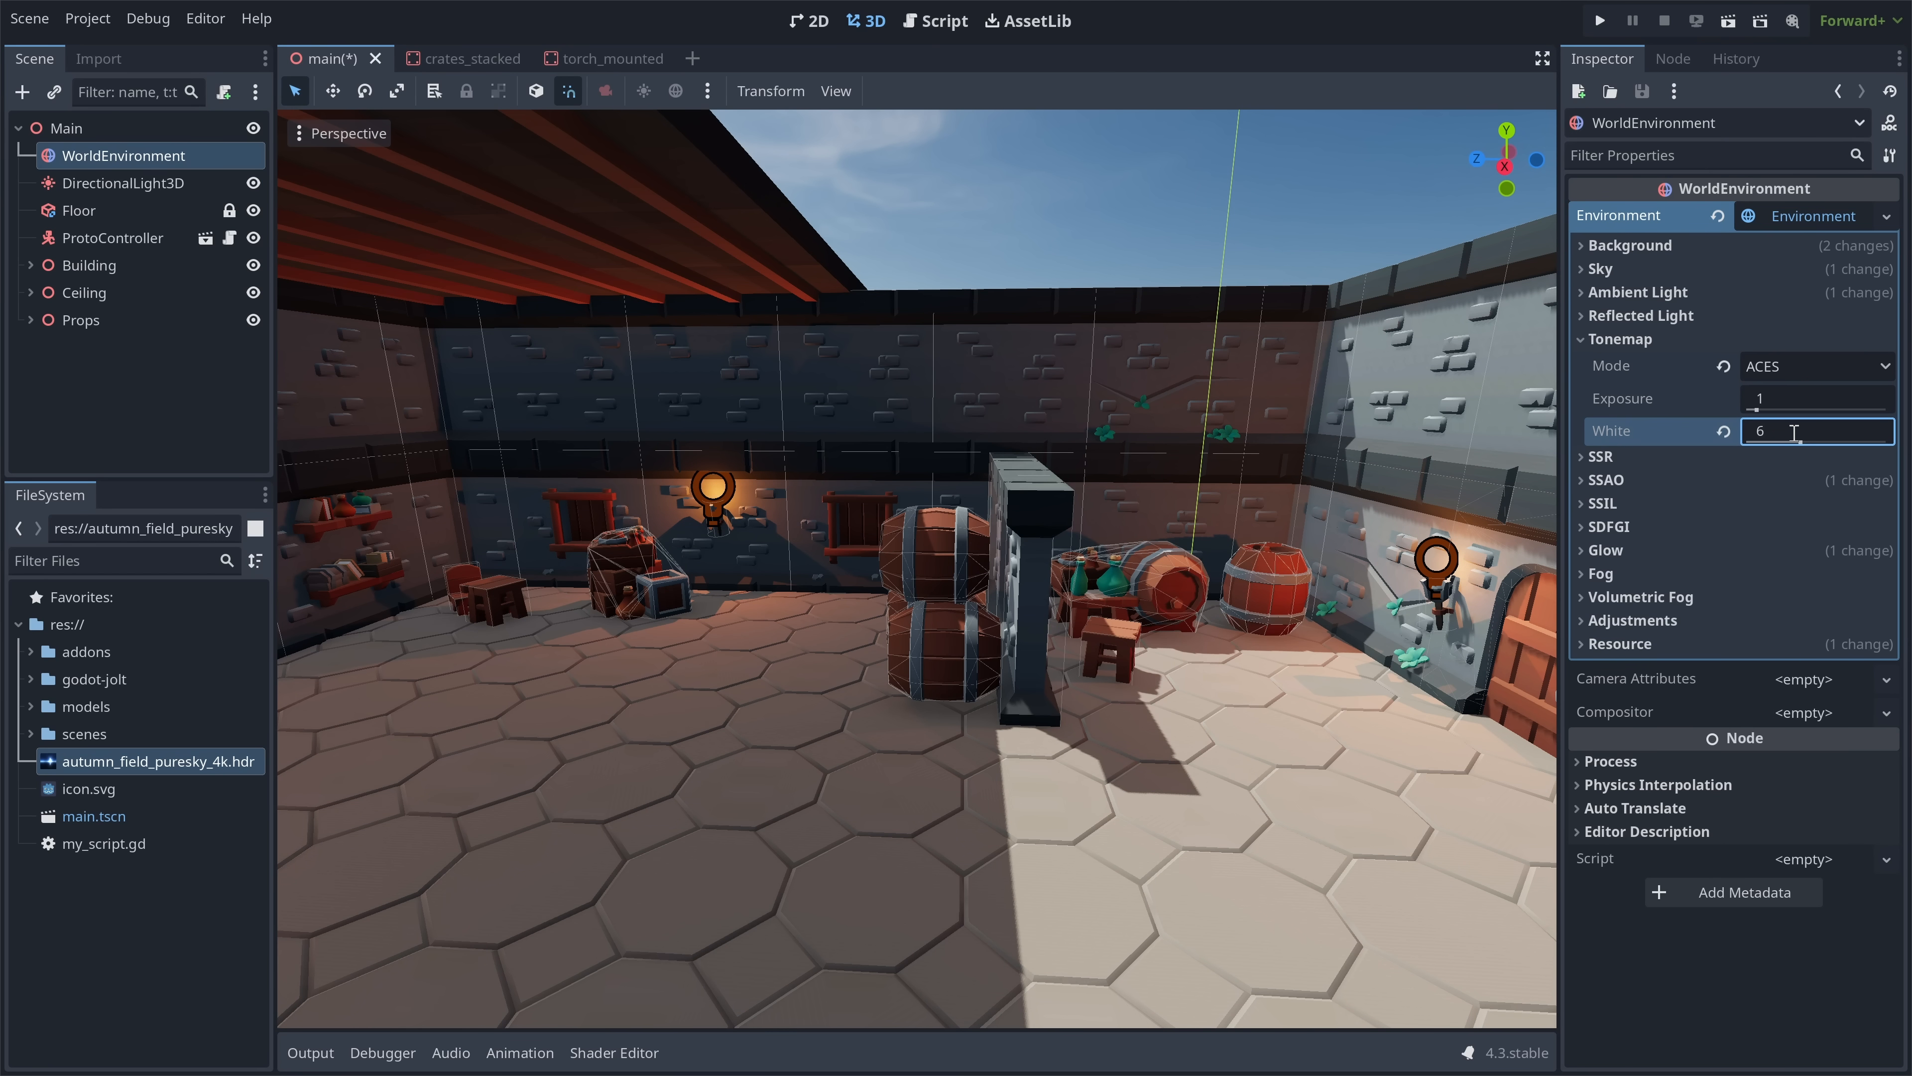
{"action": "left_click", "coordinate": [1803, 394]}
{"action": "type", "text": "1.2"}
{"action": "key", "text": "Return"}
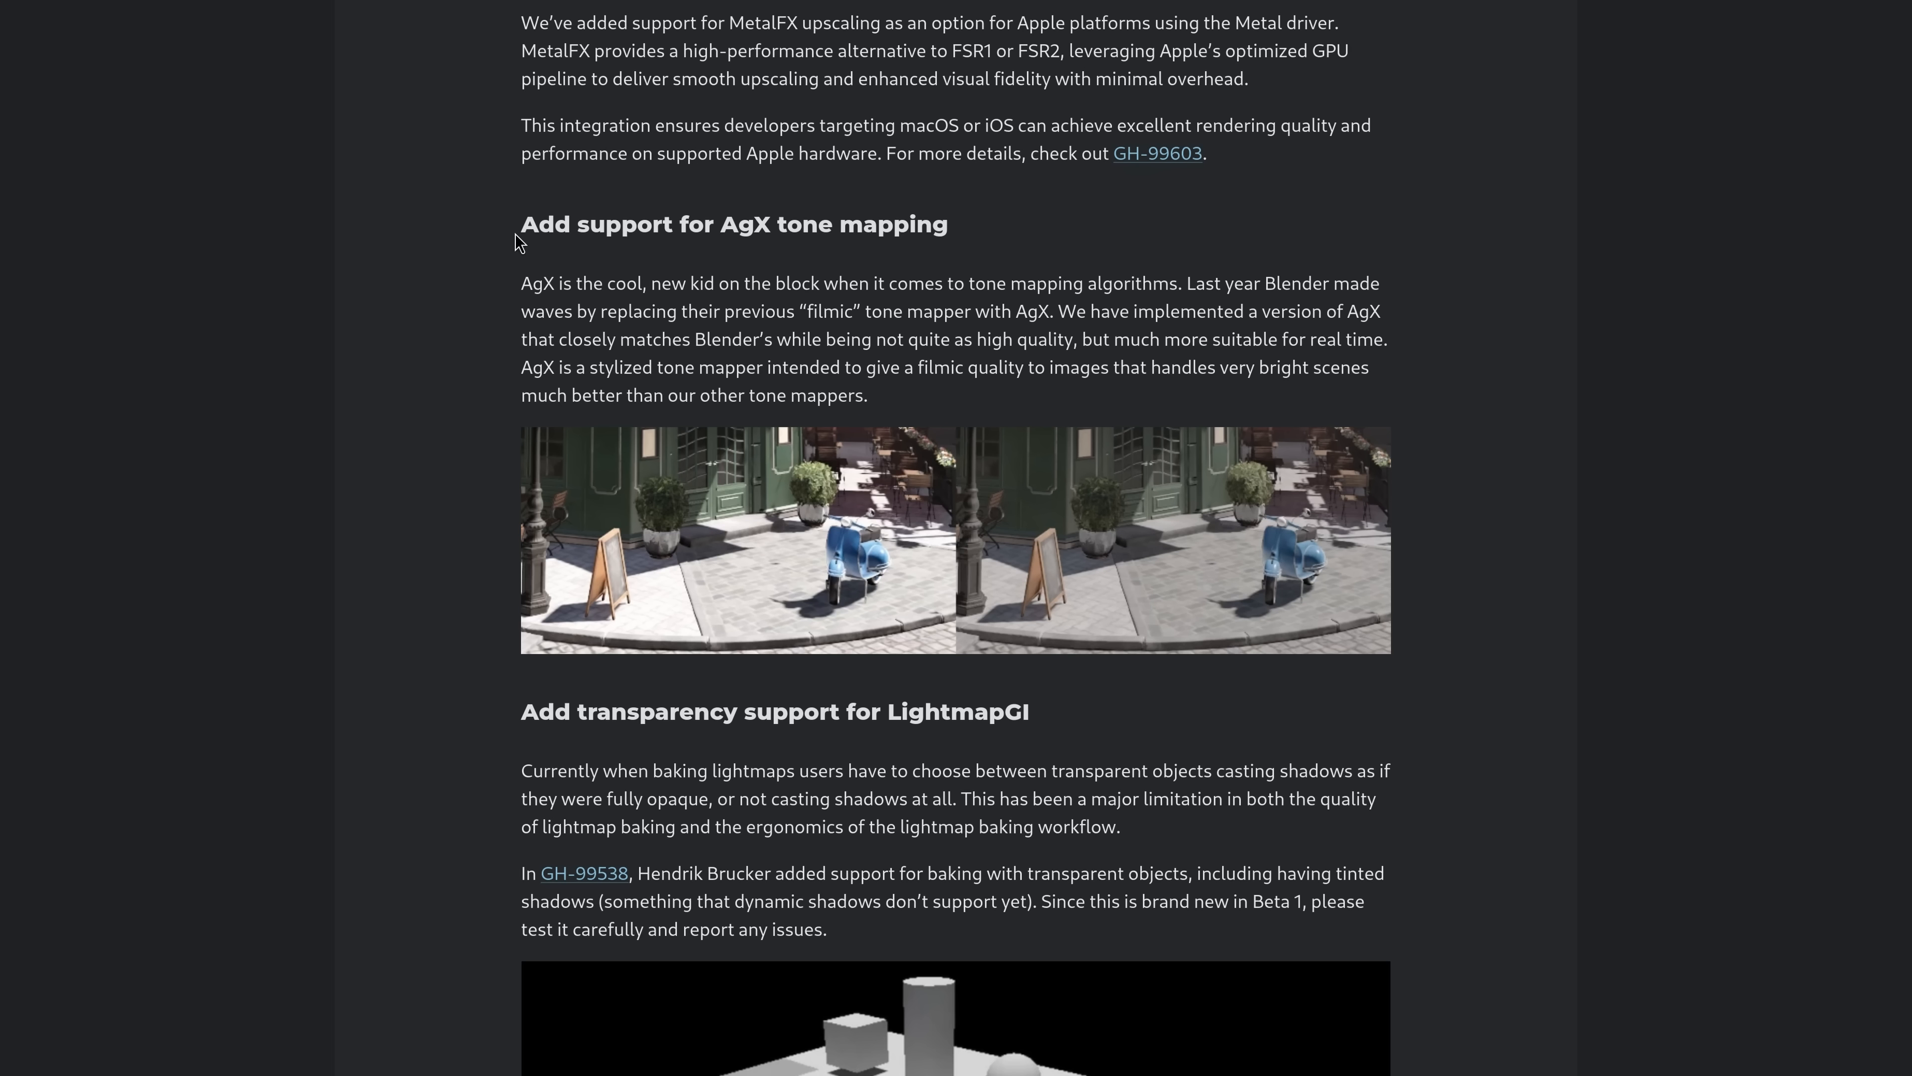
- Read the release article's section on adding support for AgX tone mapping
{"action": "left_click_drag", "start_coordinate": [521, 226], "coordinate": [959, 230]}
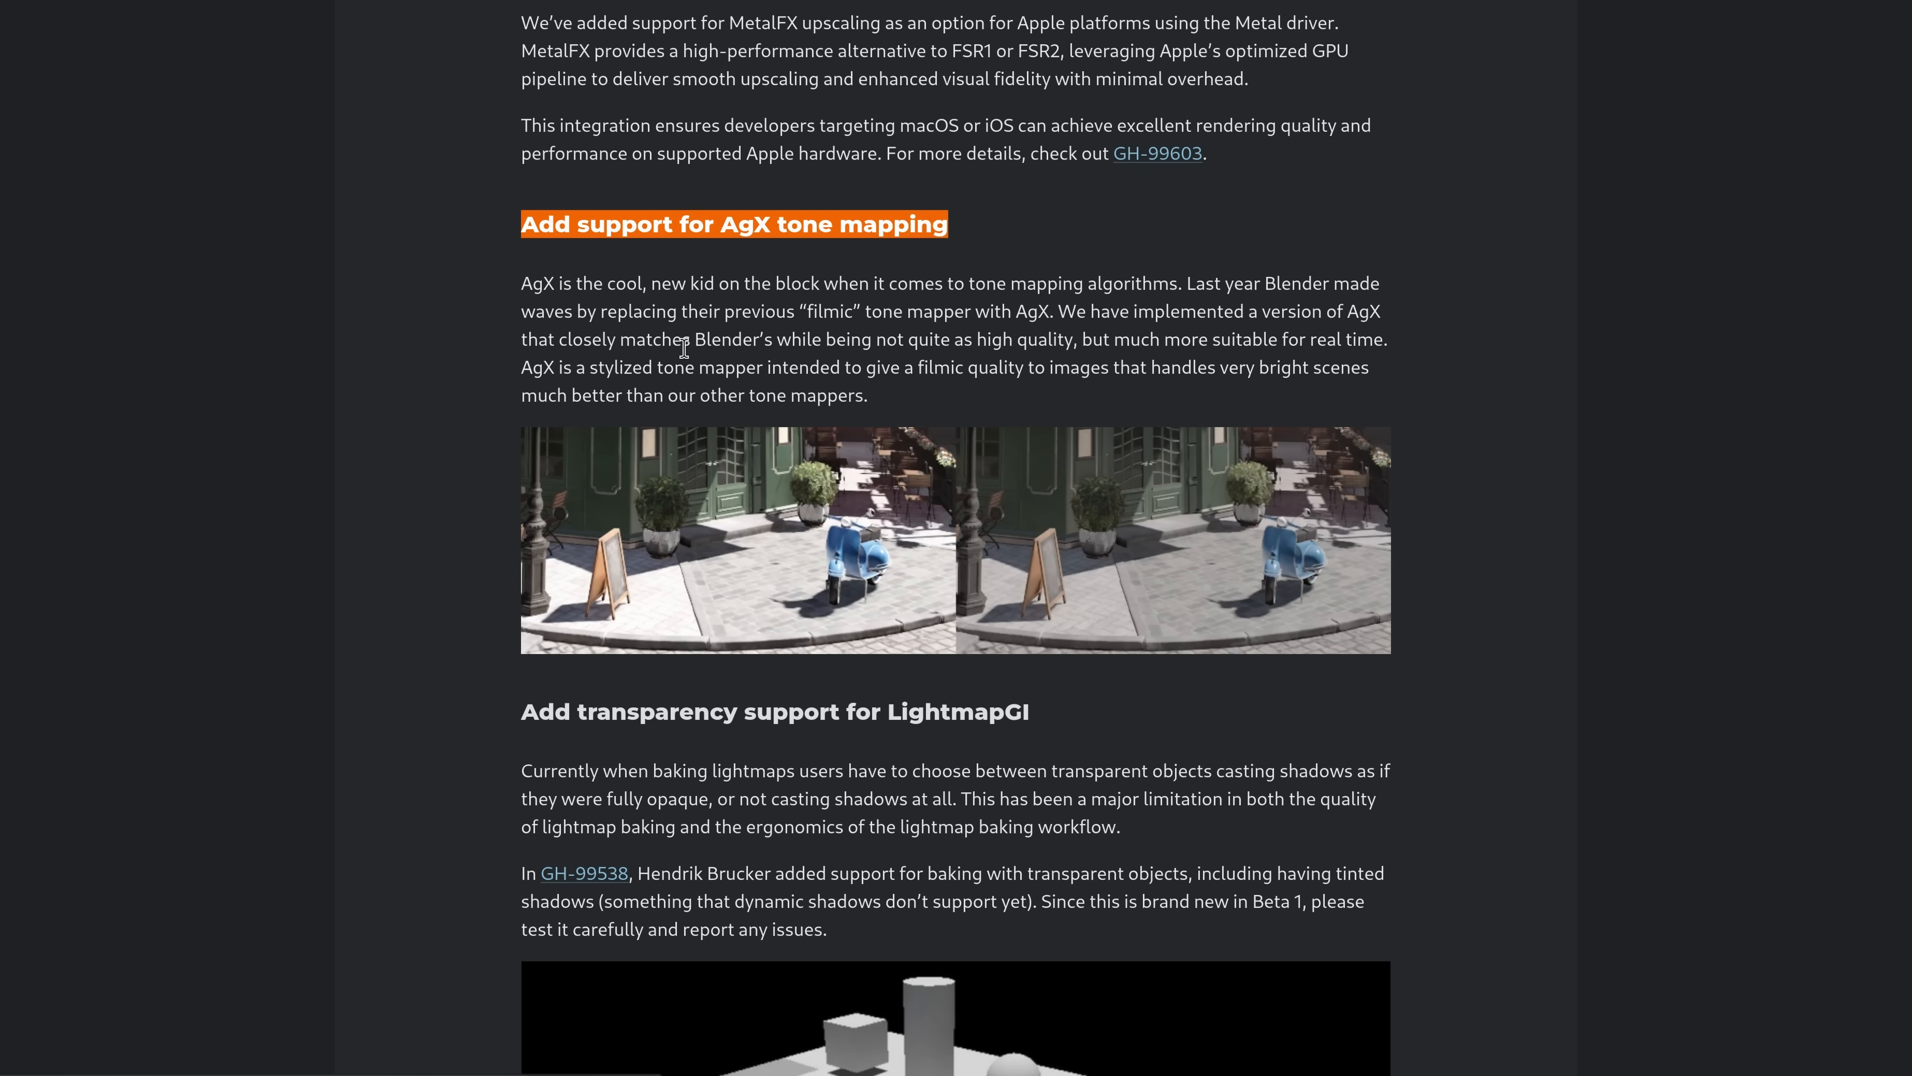
{"action": "left_click", "coordinate": [453, 436]}
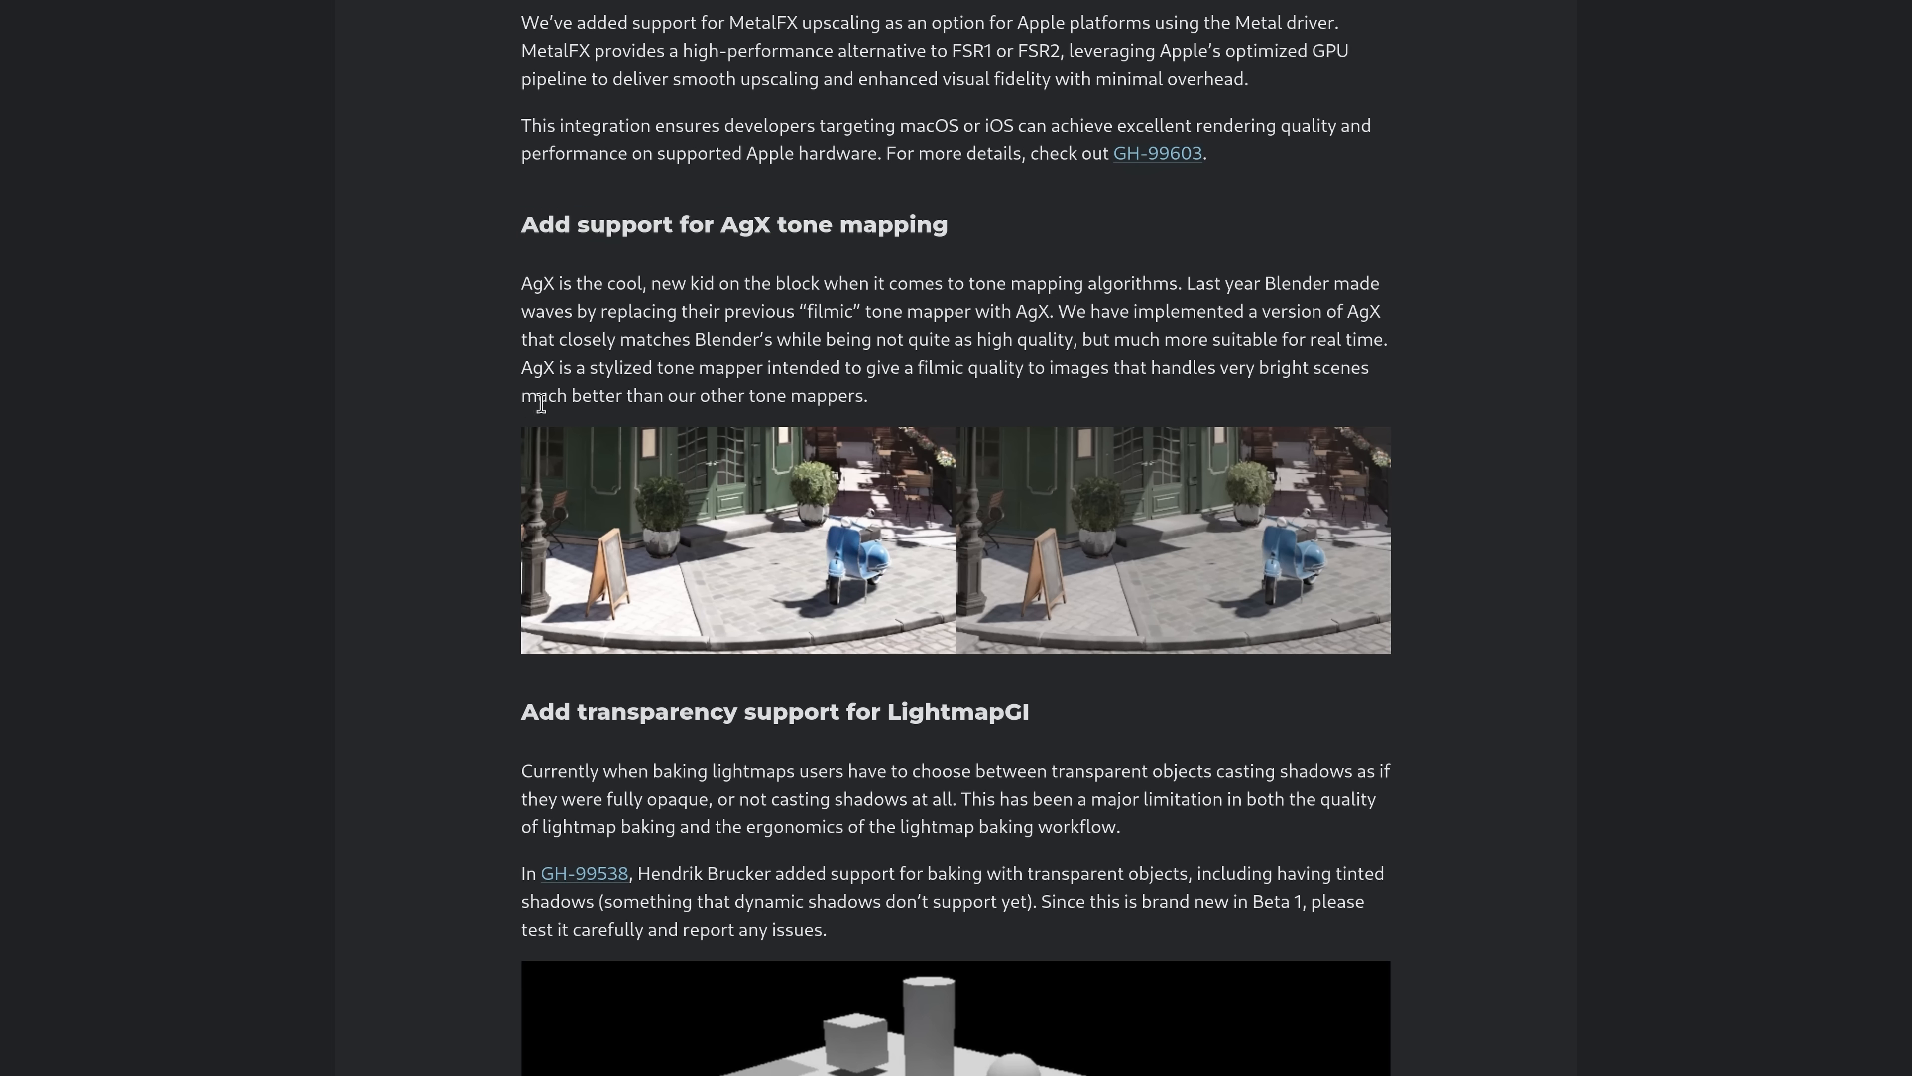
{"action": "left_click_drag", "start_coordinate": [523, 368], "coordinate": [877, 398]}
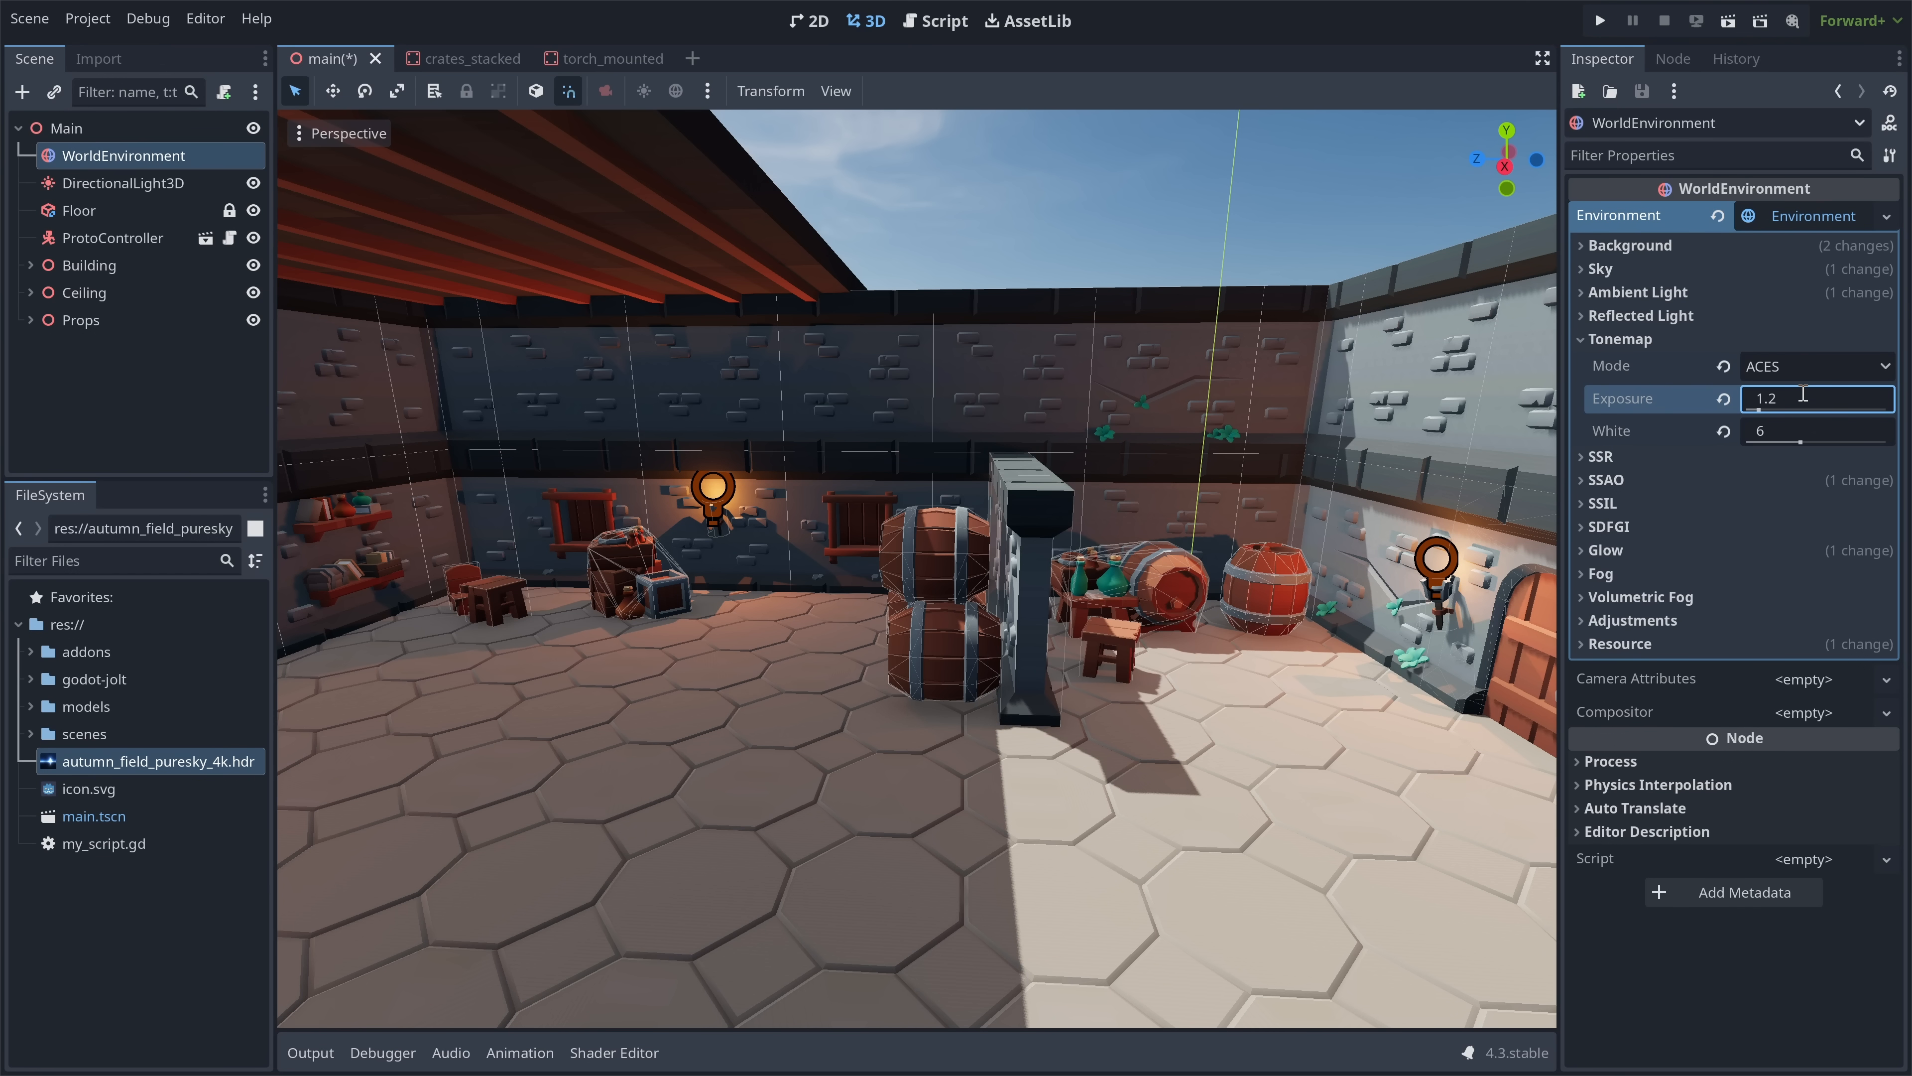
- Enable Adjustments on the WorldEnvironment and assign a new GradientTexture1D as its Color Correction
{"action": "key", "text": "Return"}
{"action": "left_click", "coordinate": [1642, 339]}
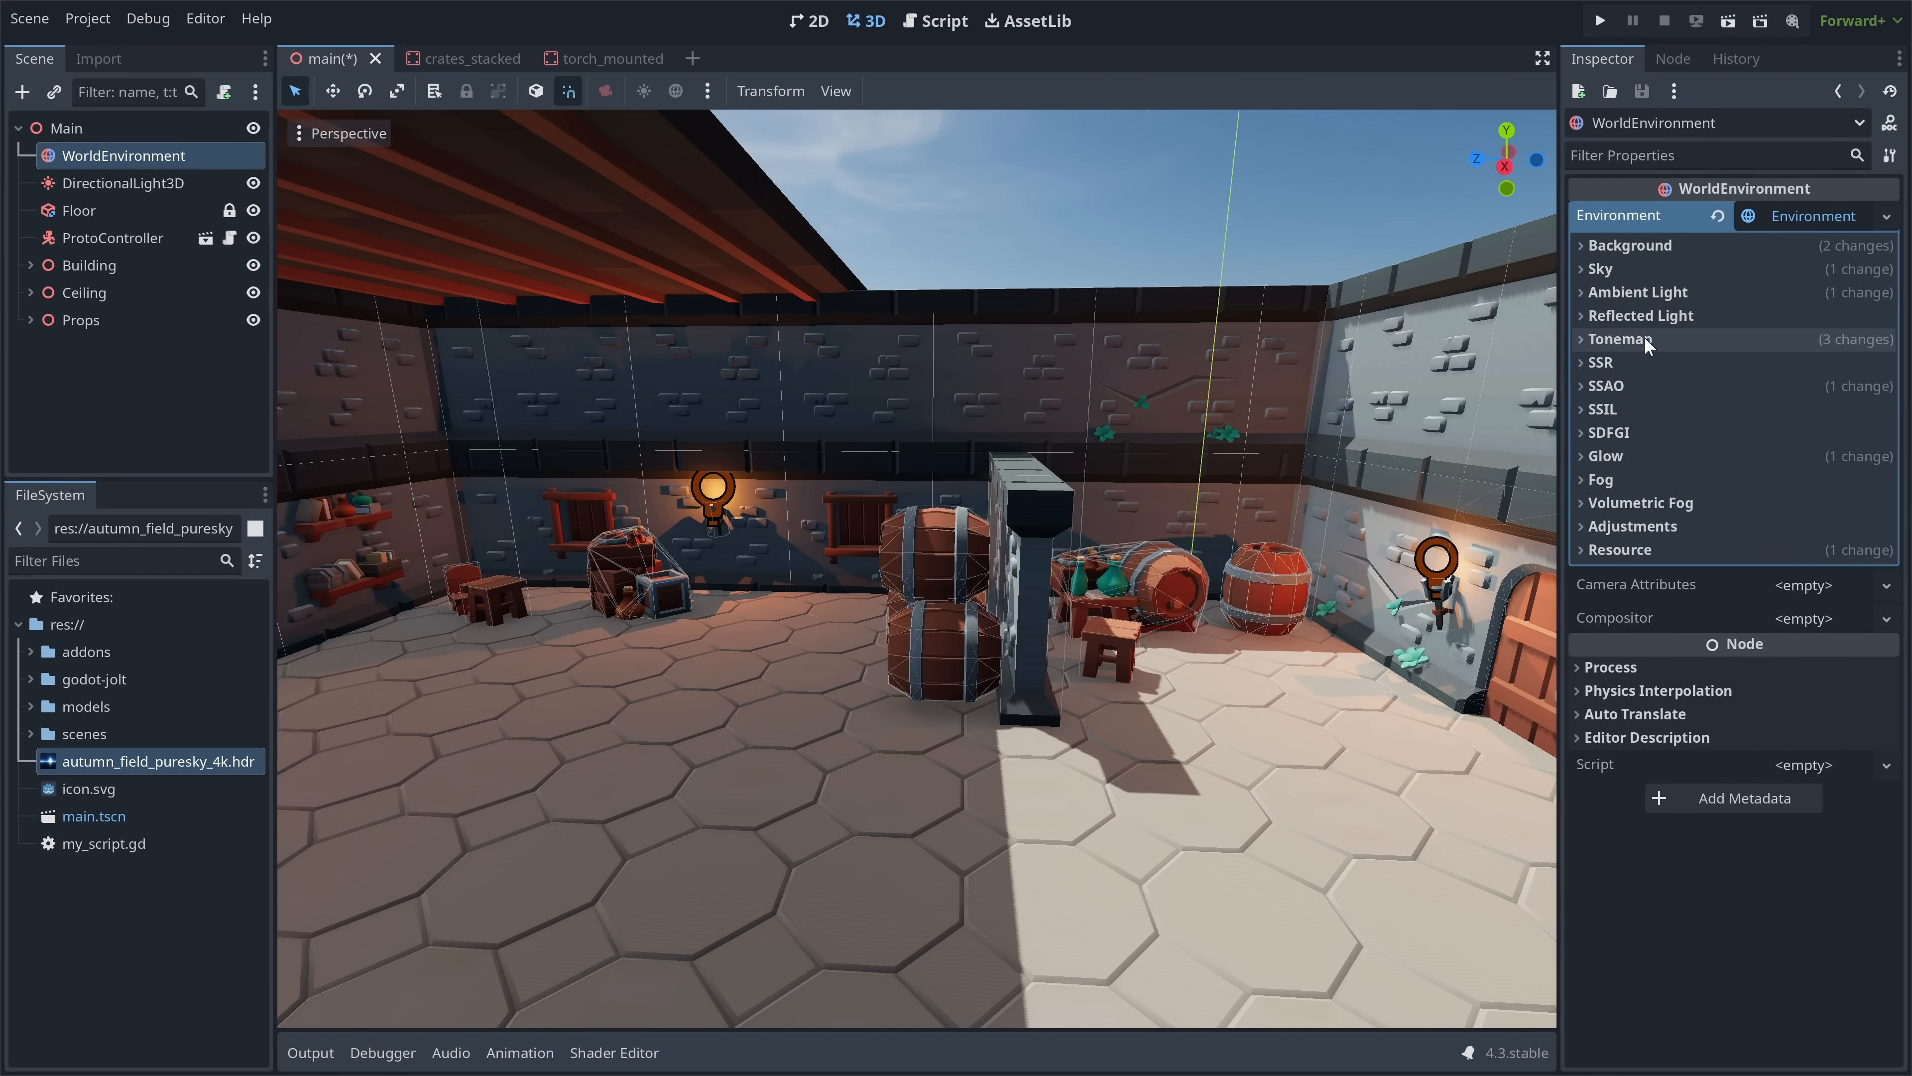
{"action": "left_click", "coordinate": [1659, 526]}
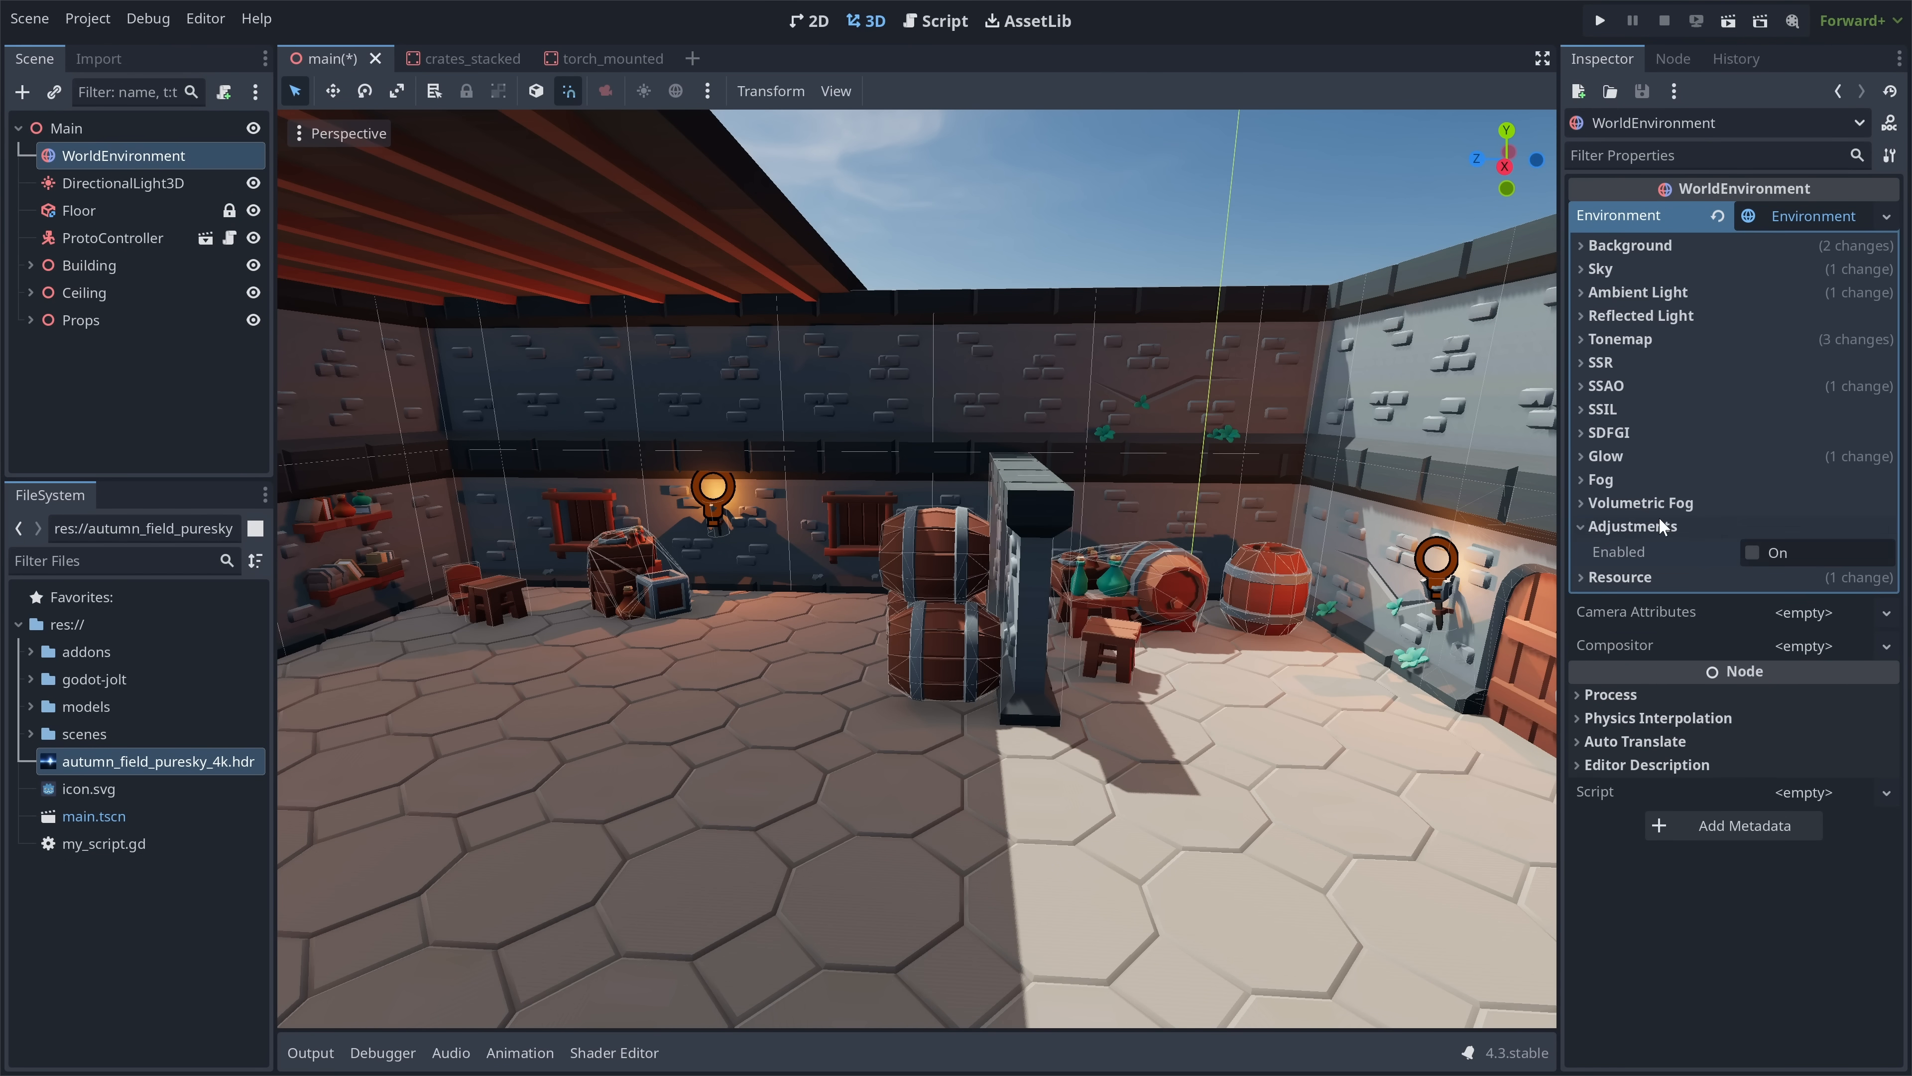
{"action": "left_click", "coordinate": [1765, 555]}
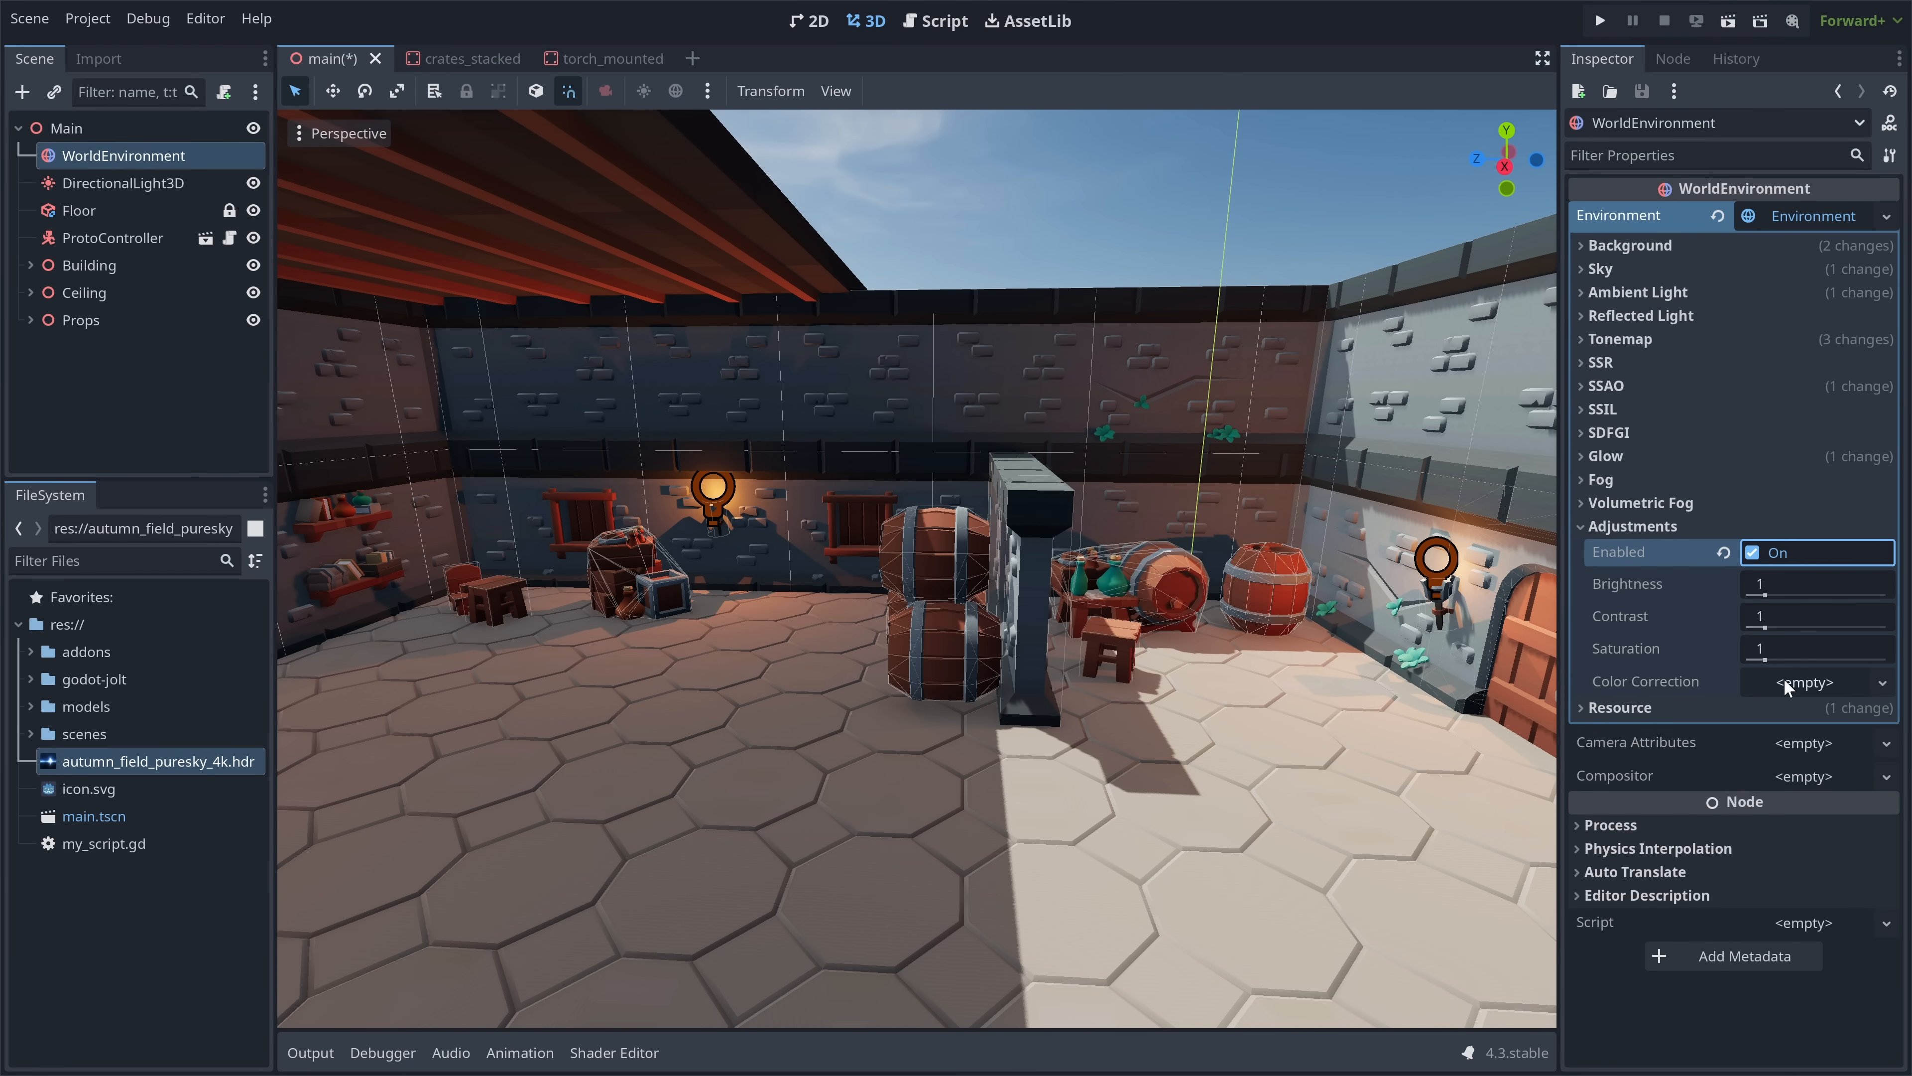
{"action": "left_click", "coordinate": [1881, 681]}
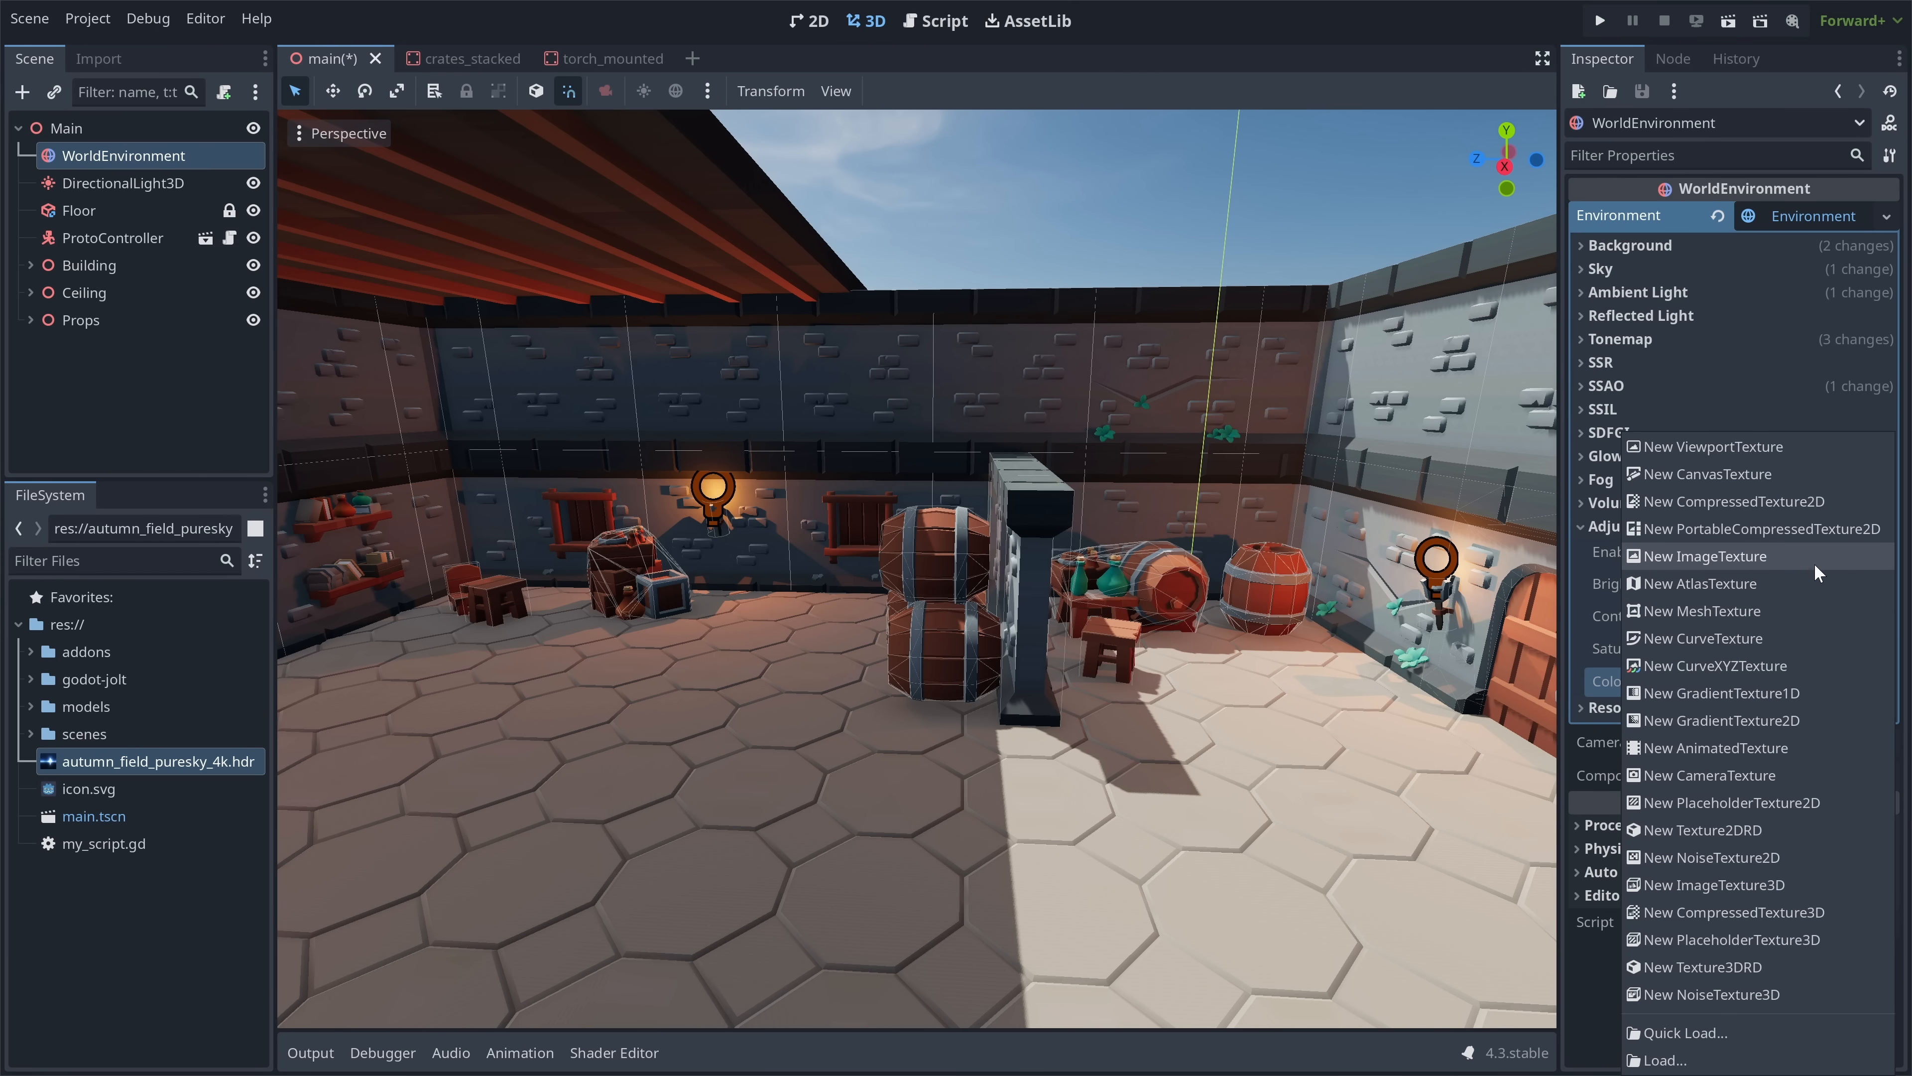
{"action": "left_click", "coordinate": [1827, 693]}
{"action": "left_click", "coordinate": [1811, 682]}
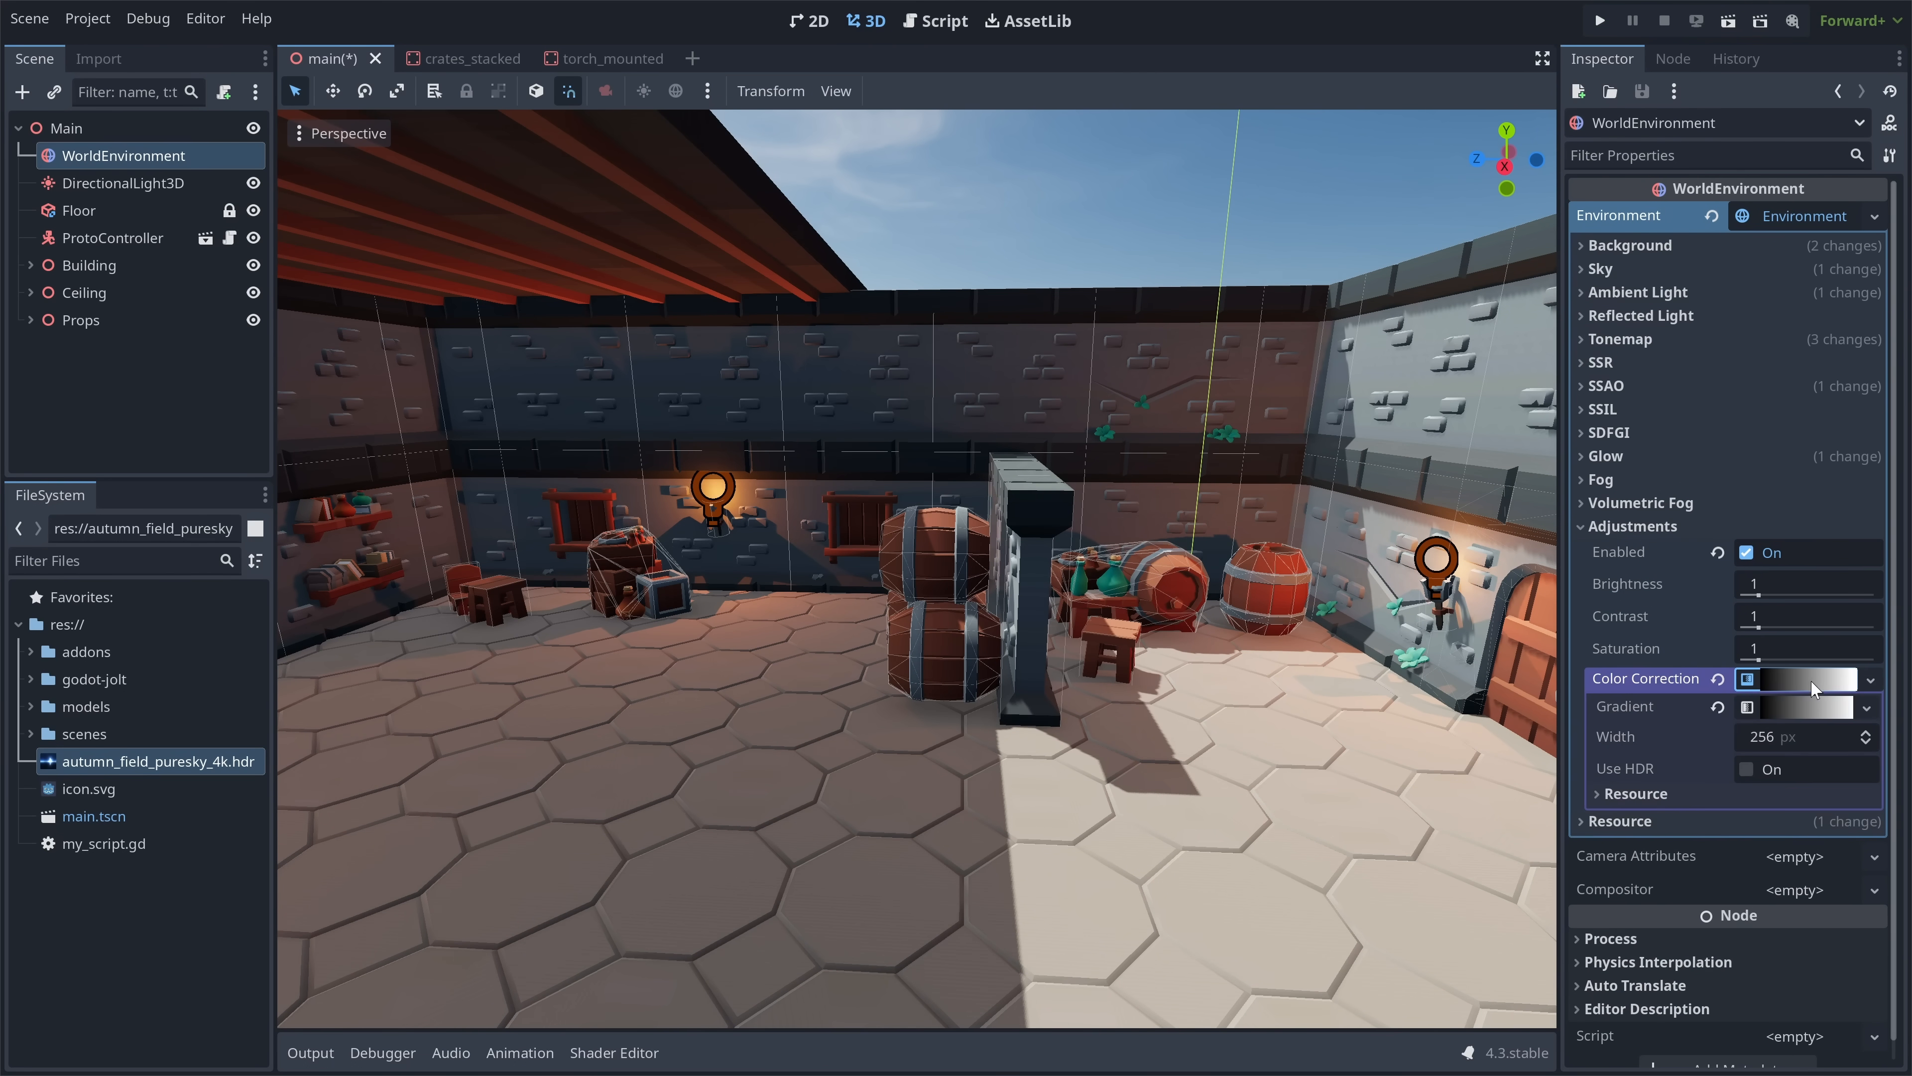
- Add two stops near the dark and light ends of the Color Correction gradient and tint the light one warm beige
{"action": "left_click", "coordinate": [1805, 709]}
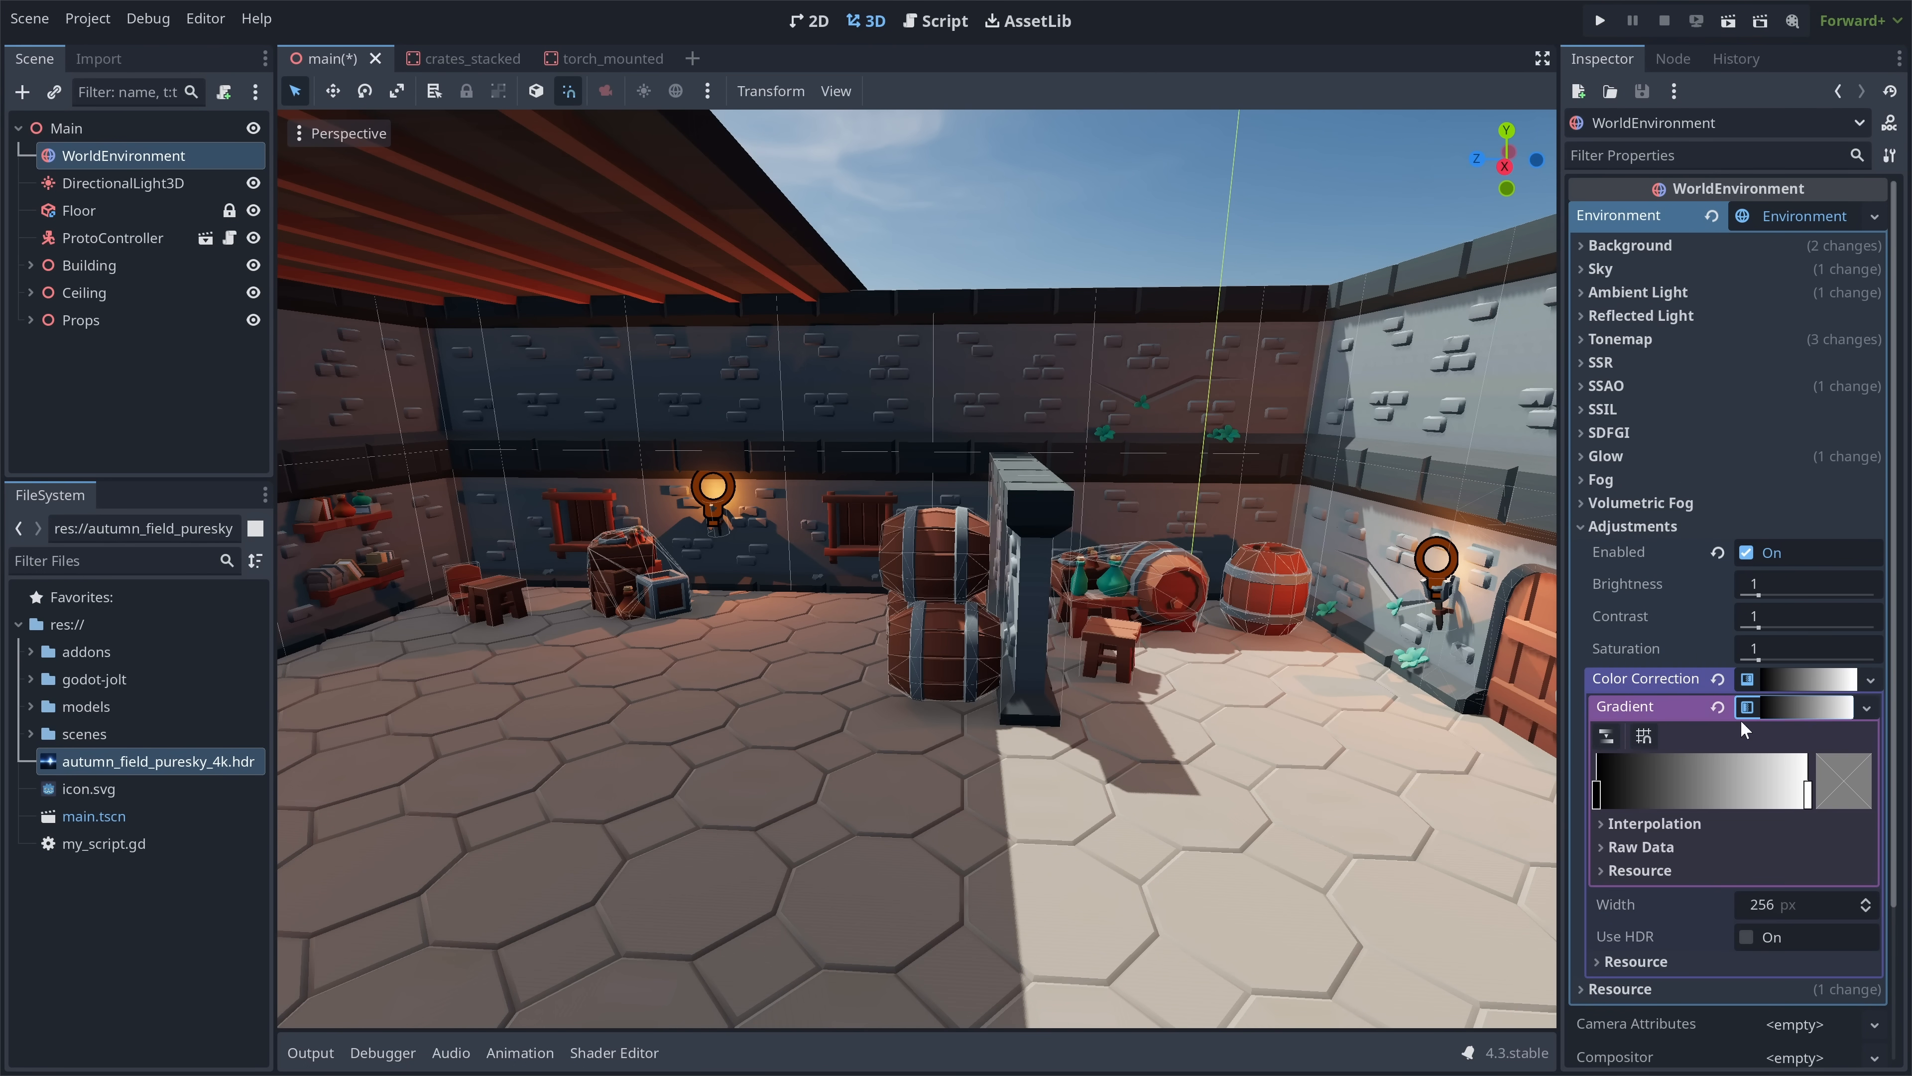
{"action": "left_click", "coordinate": [1629, 794]}
{"action": "left_click", "coordinate": [1783, 796]}
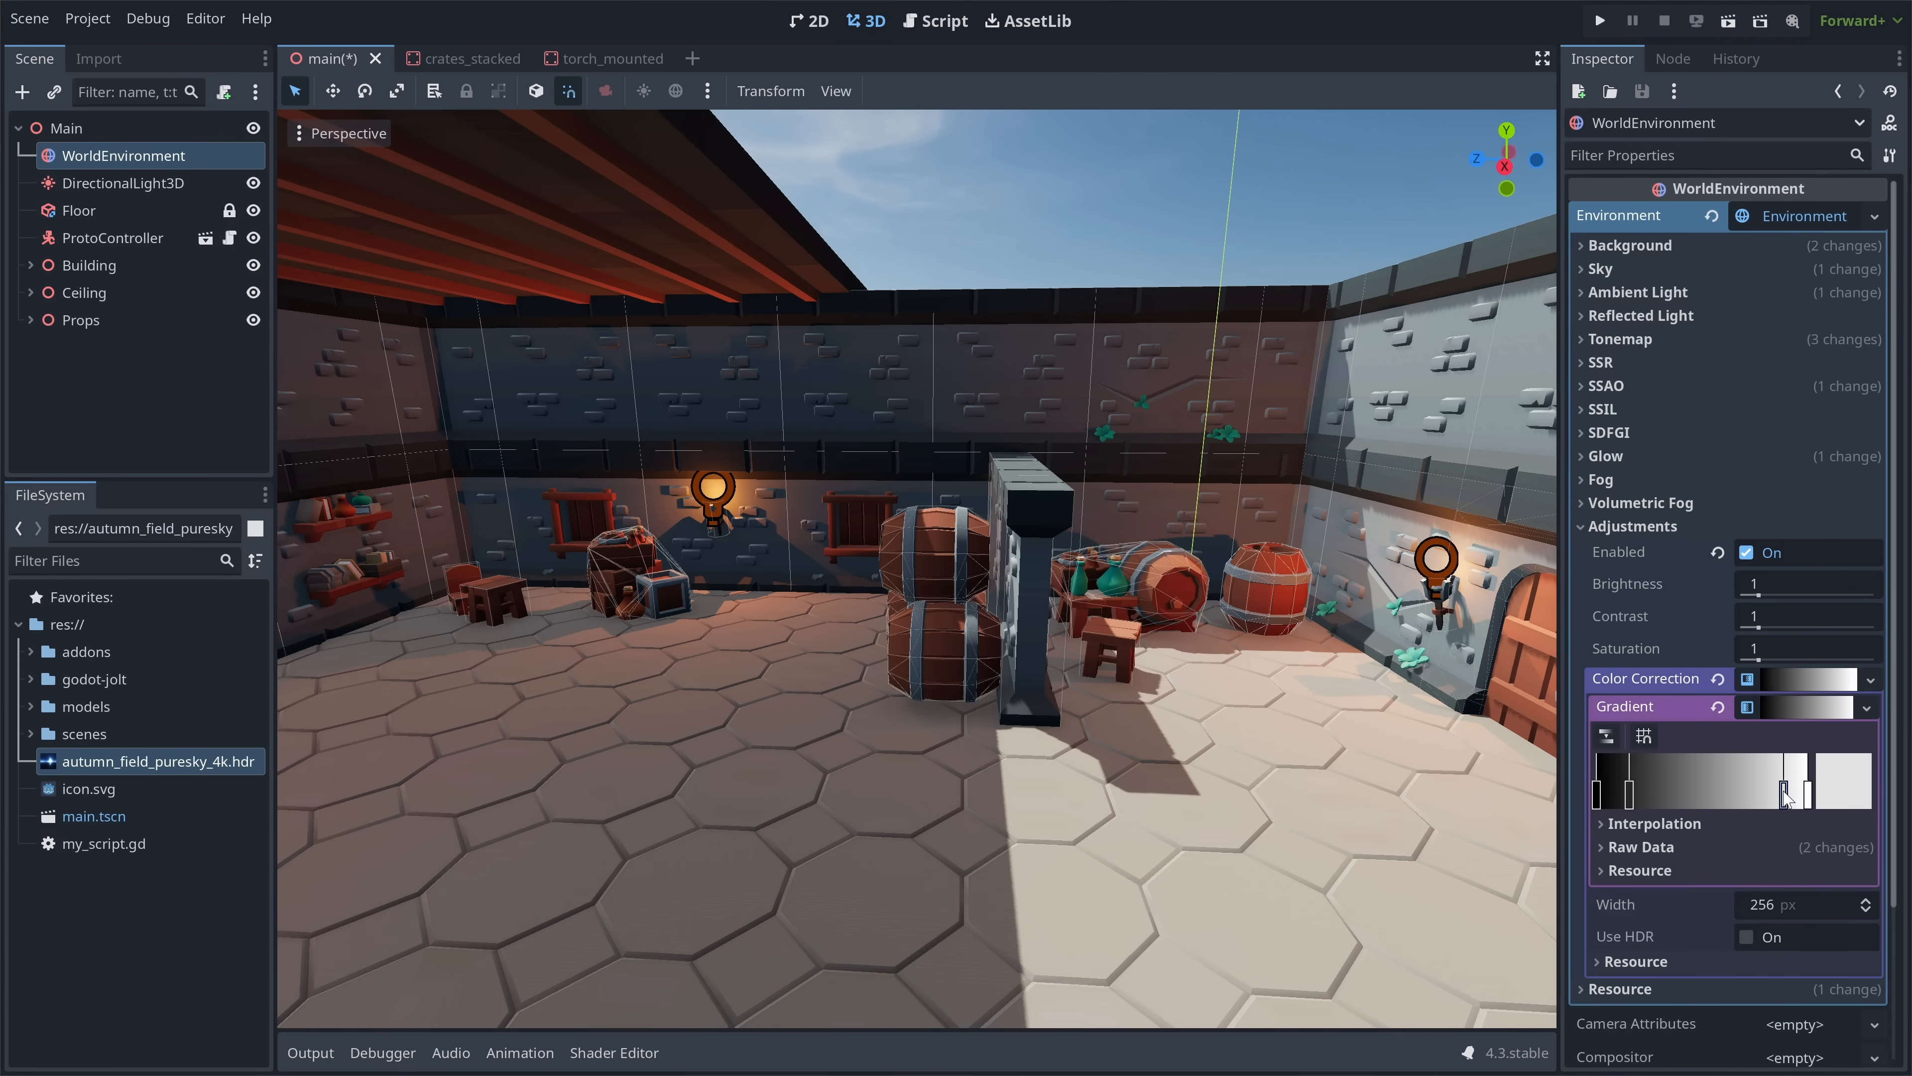
{"action": "double_click", "coordinate": [1784, 795]}
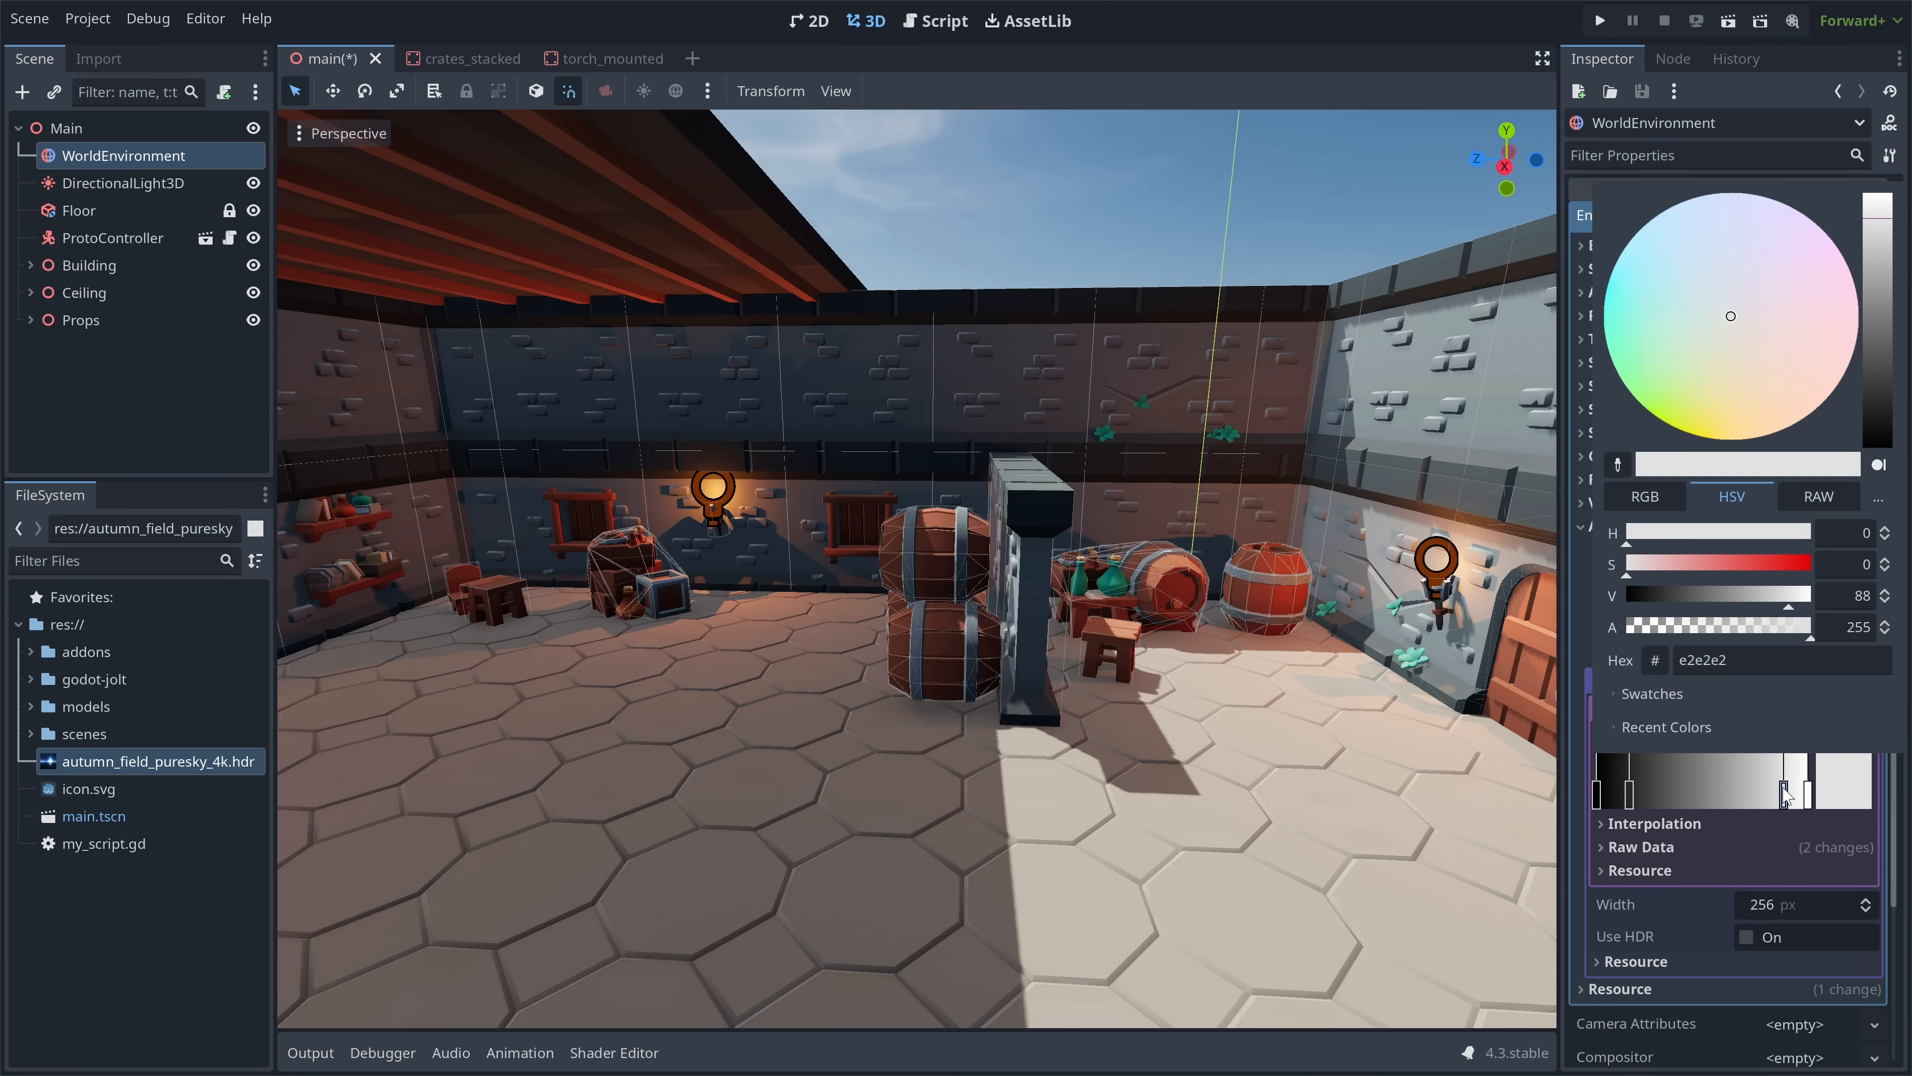
{"action": "left_click_drag", "start_coordinate": [1734, 322], "coordinate": [1742, 383]}
- Tint the dark inner stop of the Color Correction gradient a faint blue, 26282c
{"action": "left_click", "coordinate": [1630, 800]}
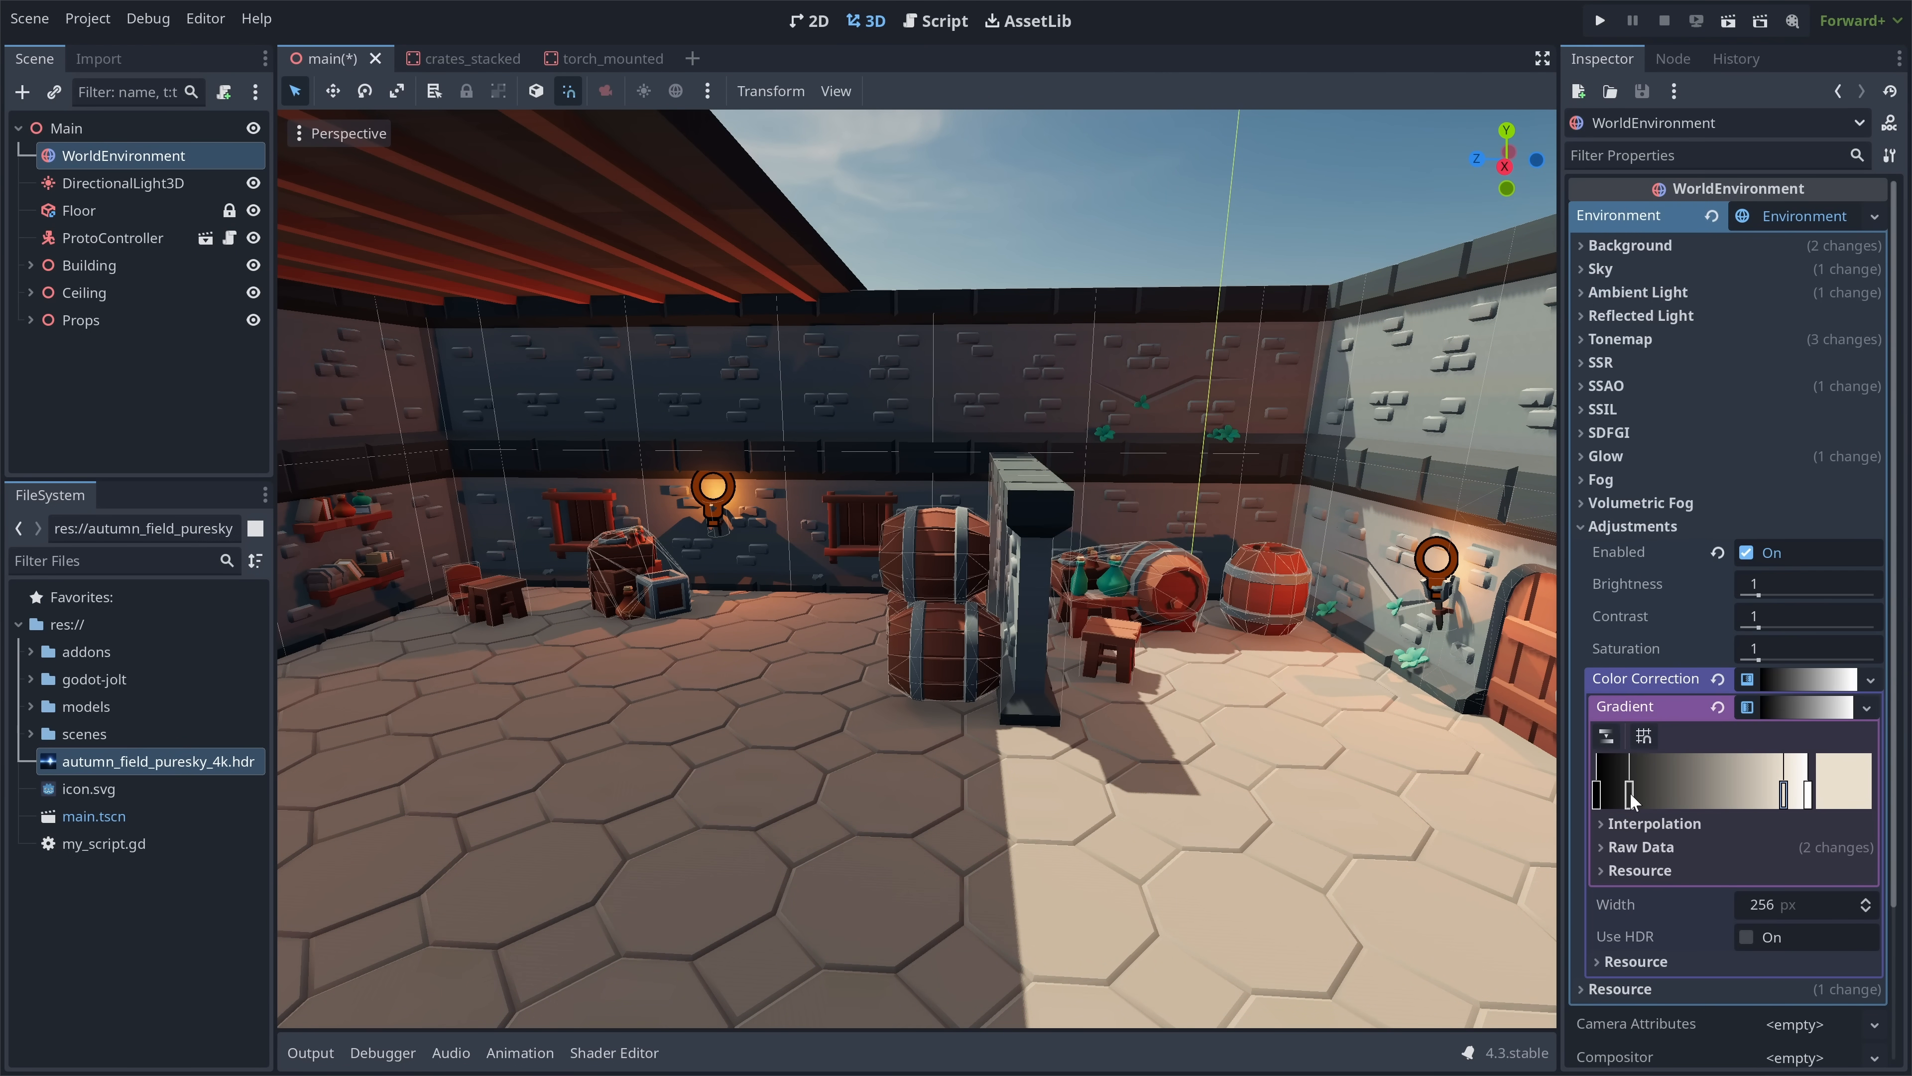
{"action": "double_click", "coordinate": [1630, 799]}
{"action": "left_click_drag", "start_coordinate": [1733, 322], "coordinate": [1730, 306]}
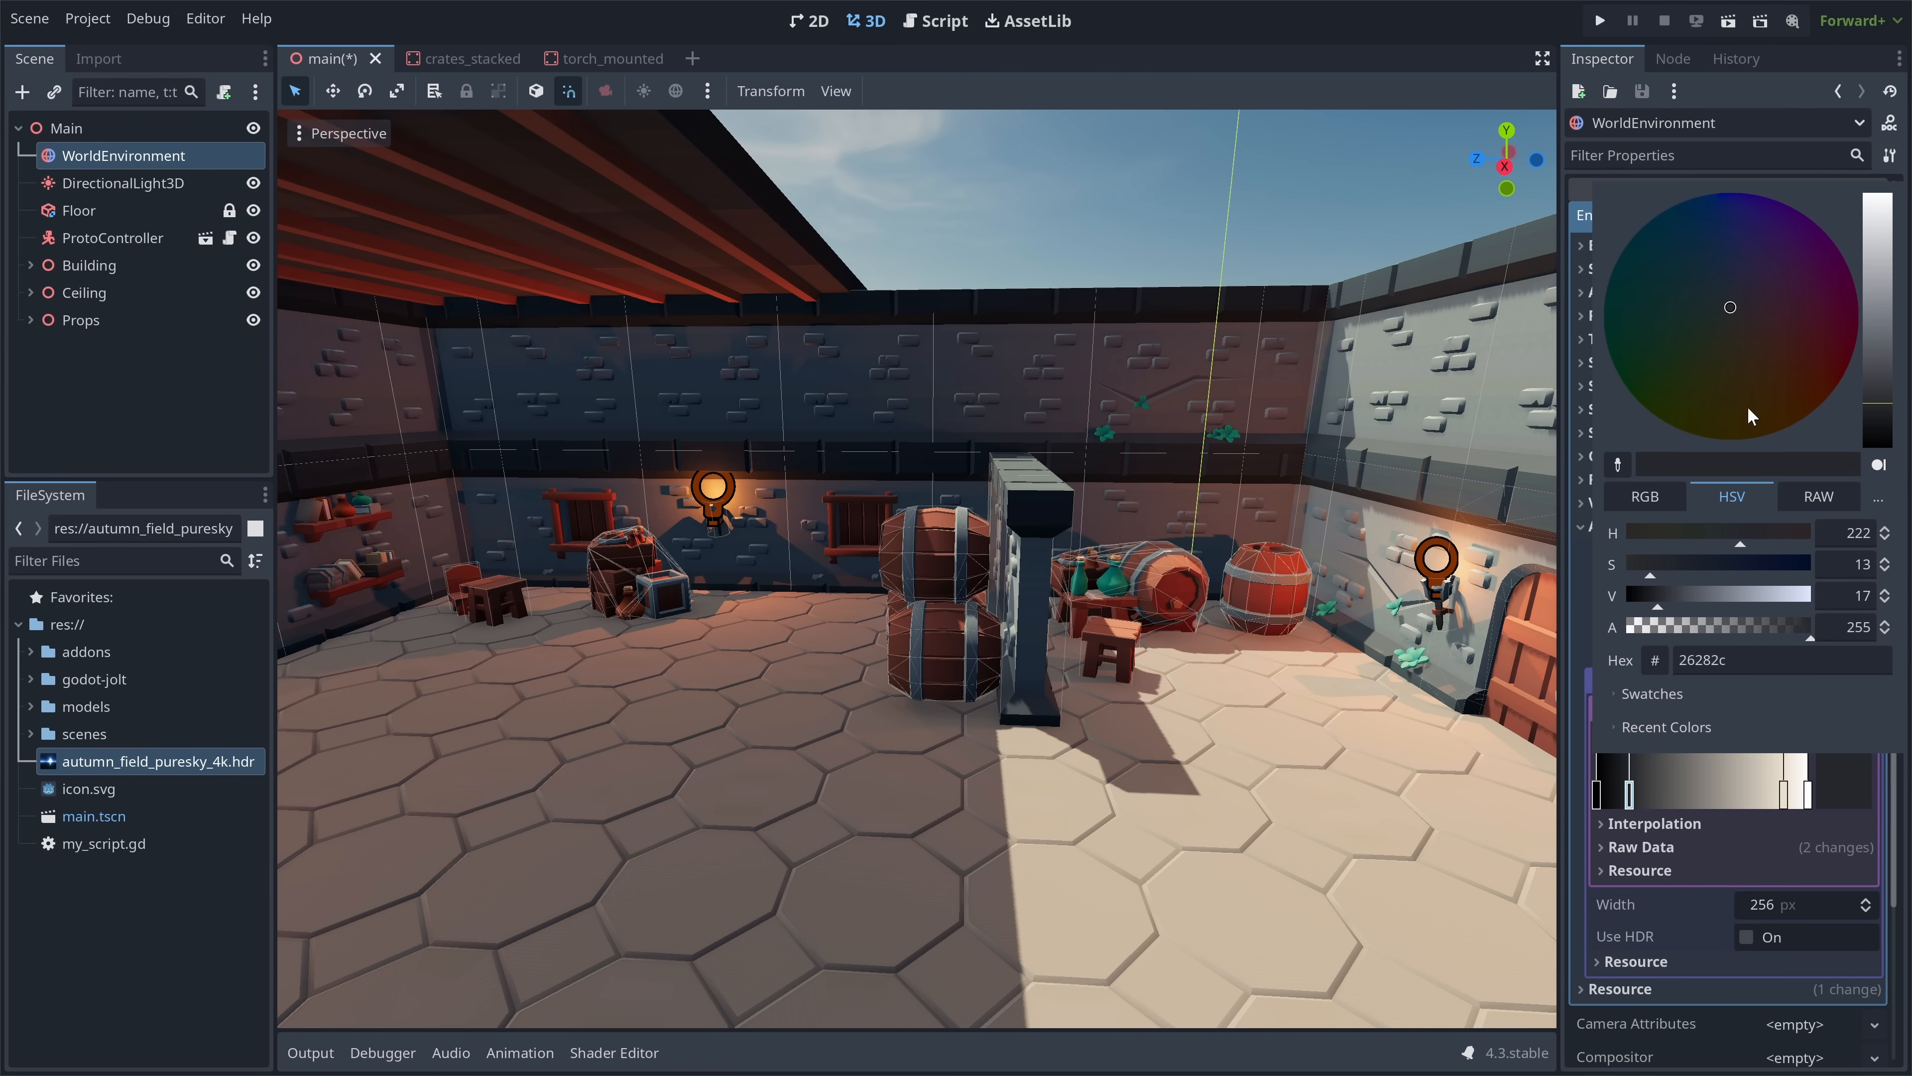
{"action": "left_click", "coordinate": [1631, 802]}
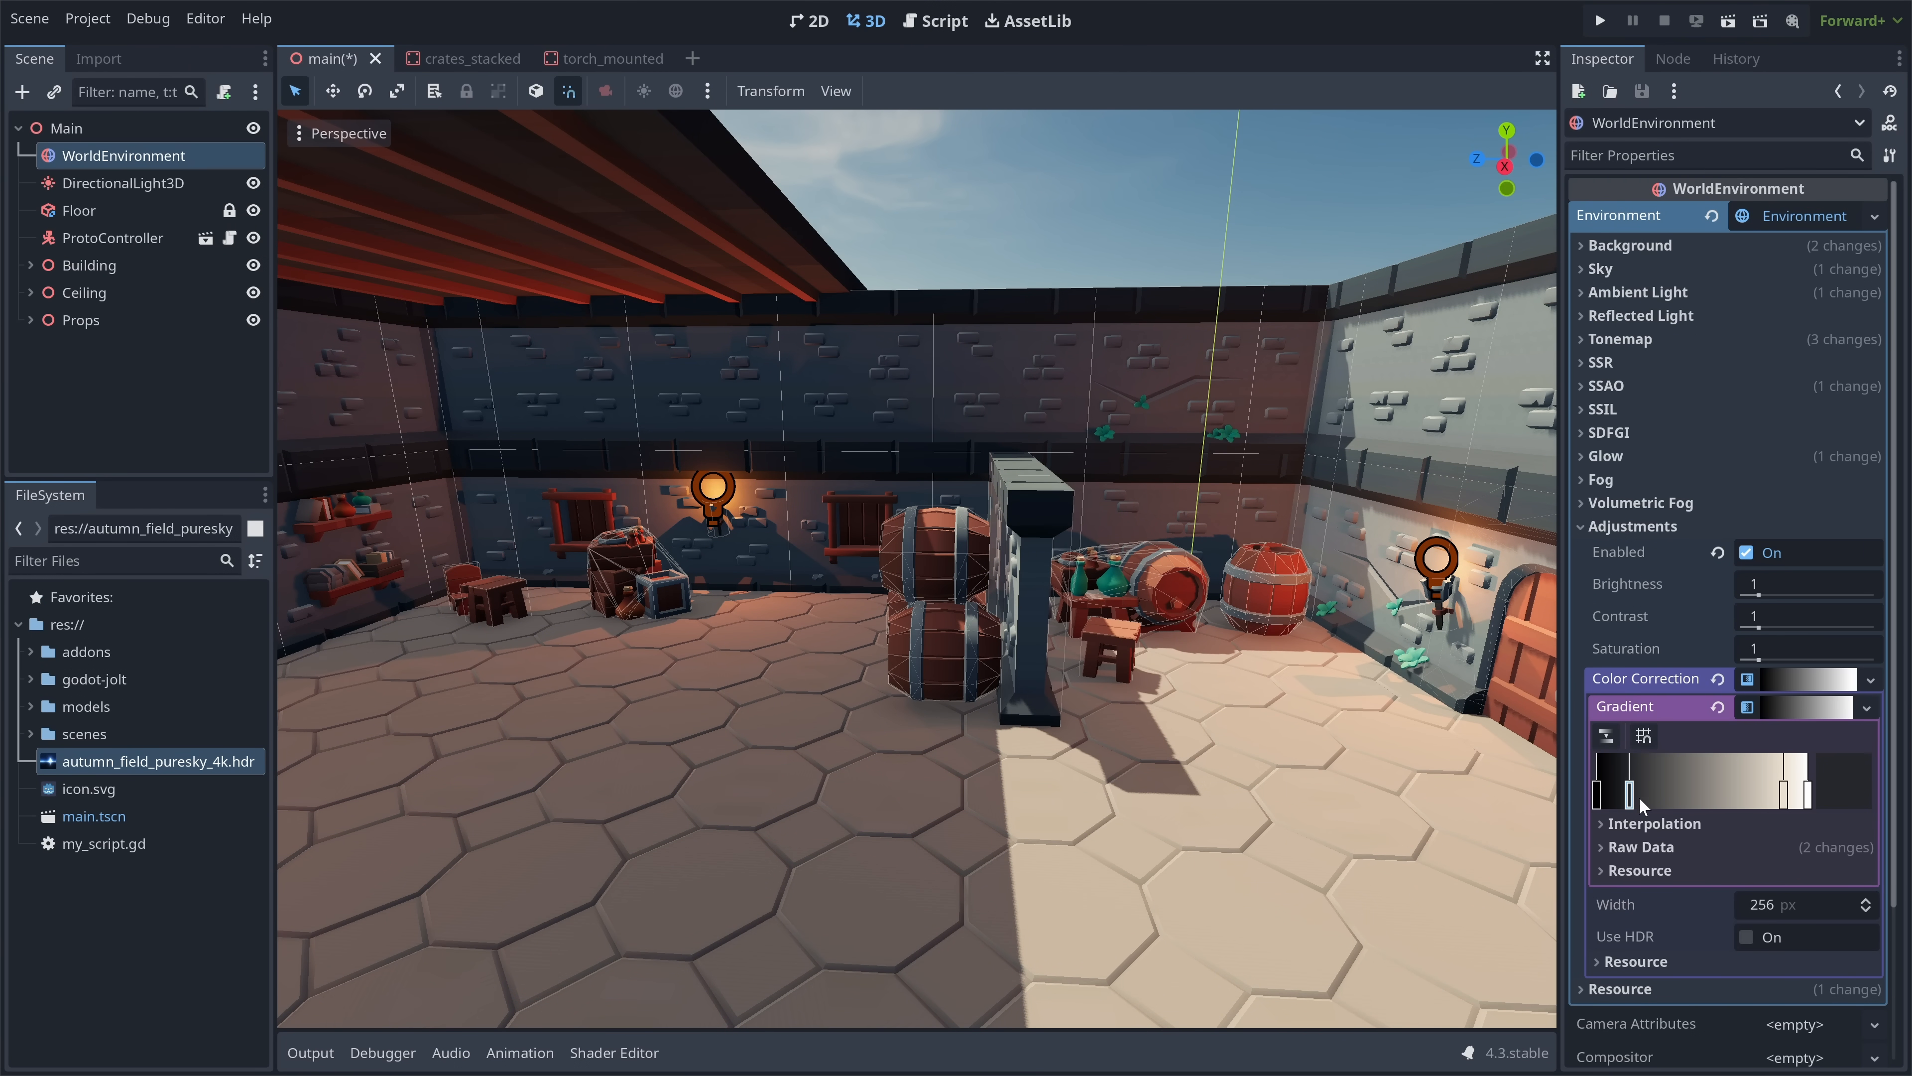
{"action": "left_click_drag", "start_coordinate": [1630, 796], "coordinate": [1634, 798]}
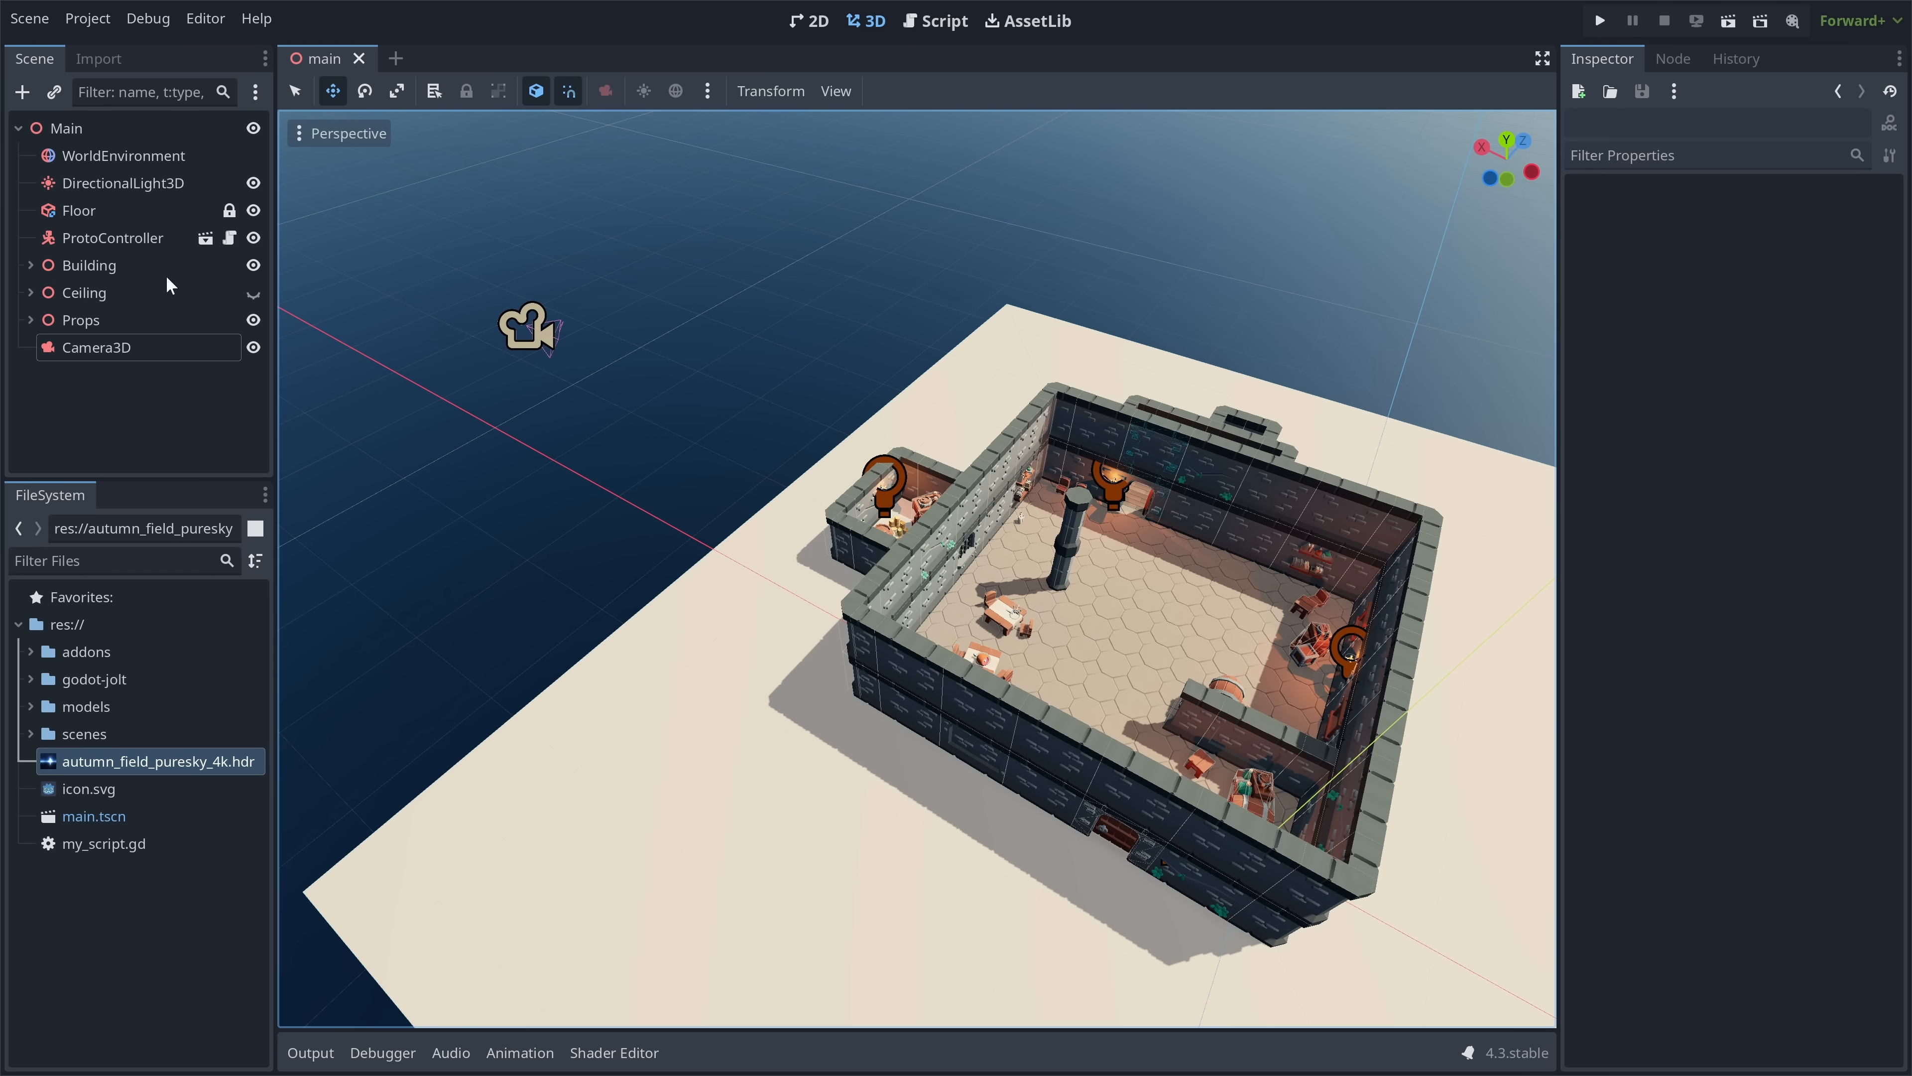
- Check the Camera3D inside the ProtoController scene and preview the view of the main scene's Camera3D
{"action": "left_click", "coordinate": [204, 238]}
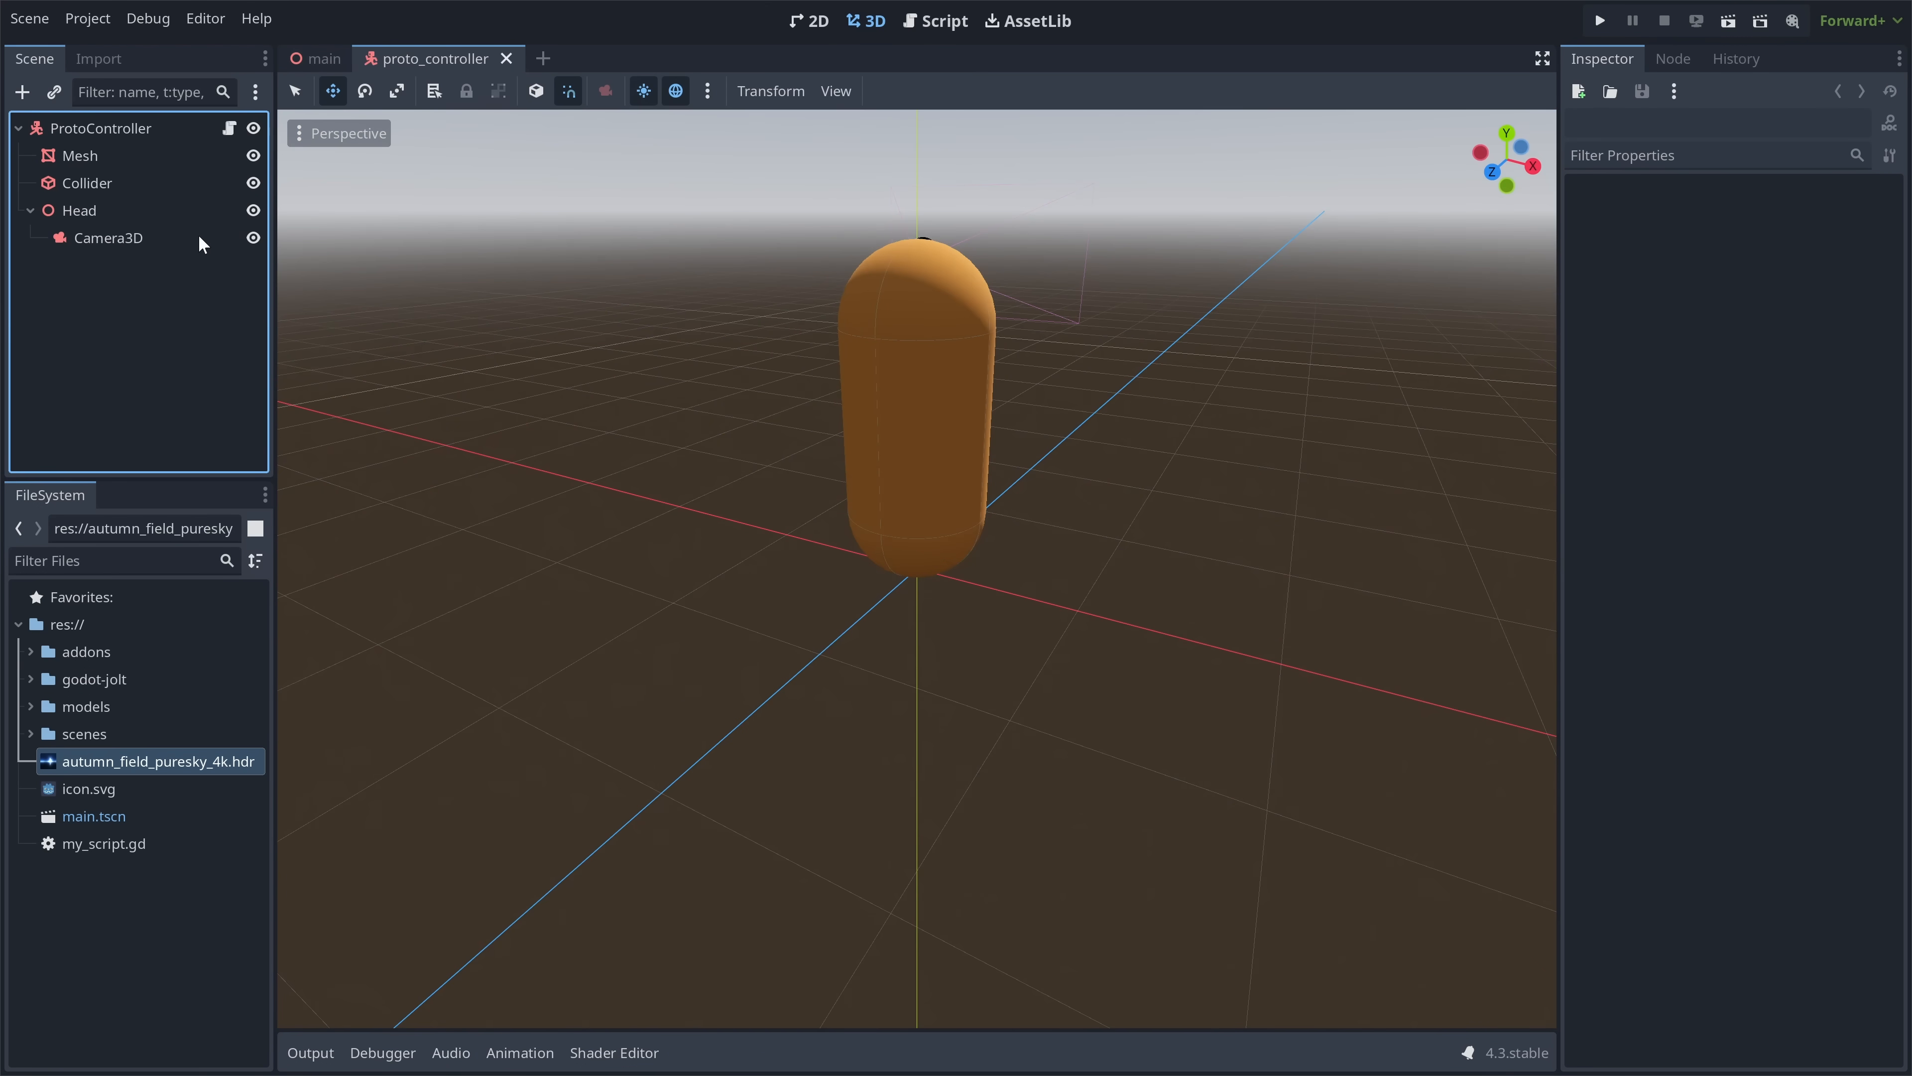
{"action": "left_click", "coordinate": [121, 238]}
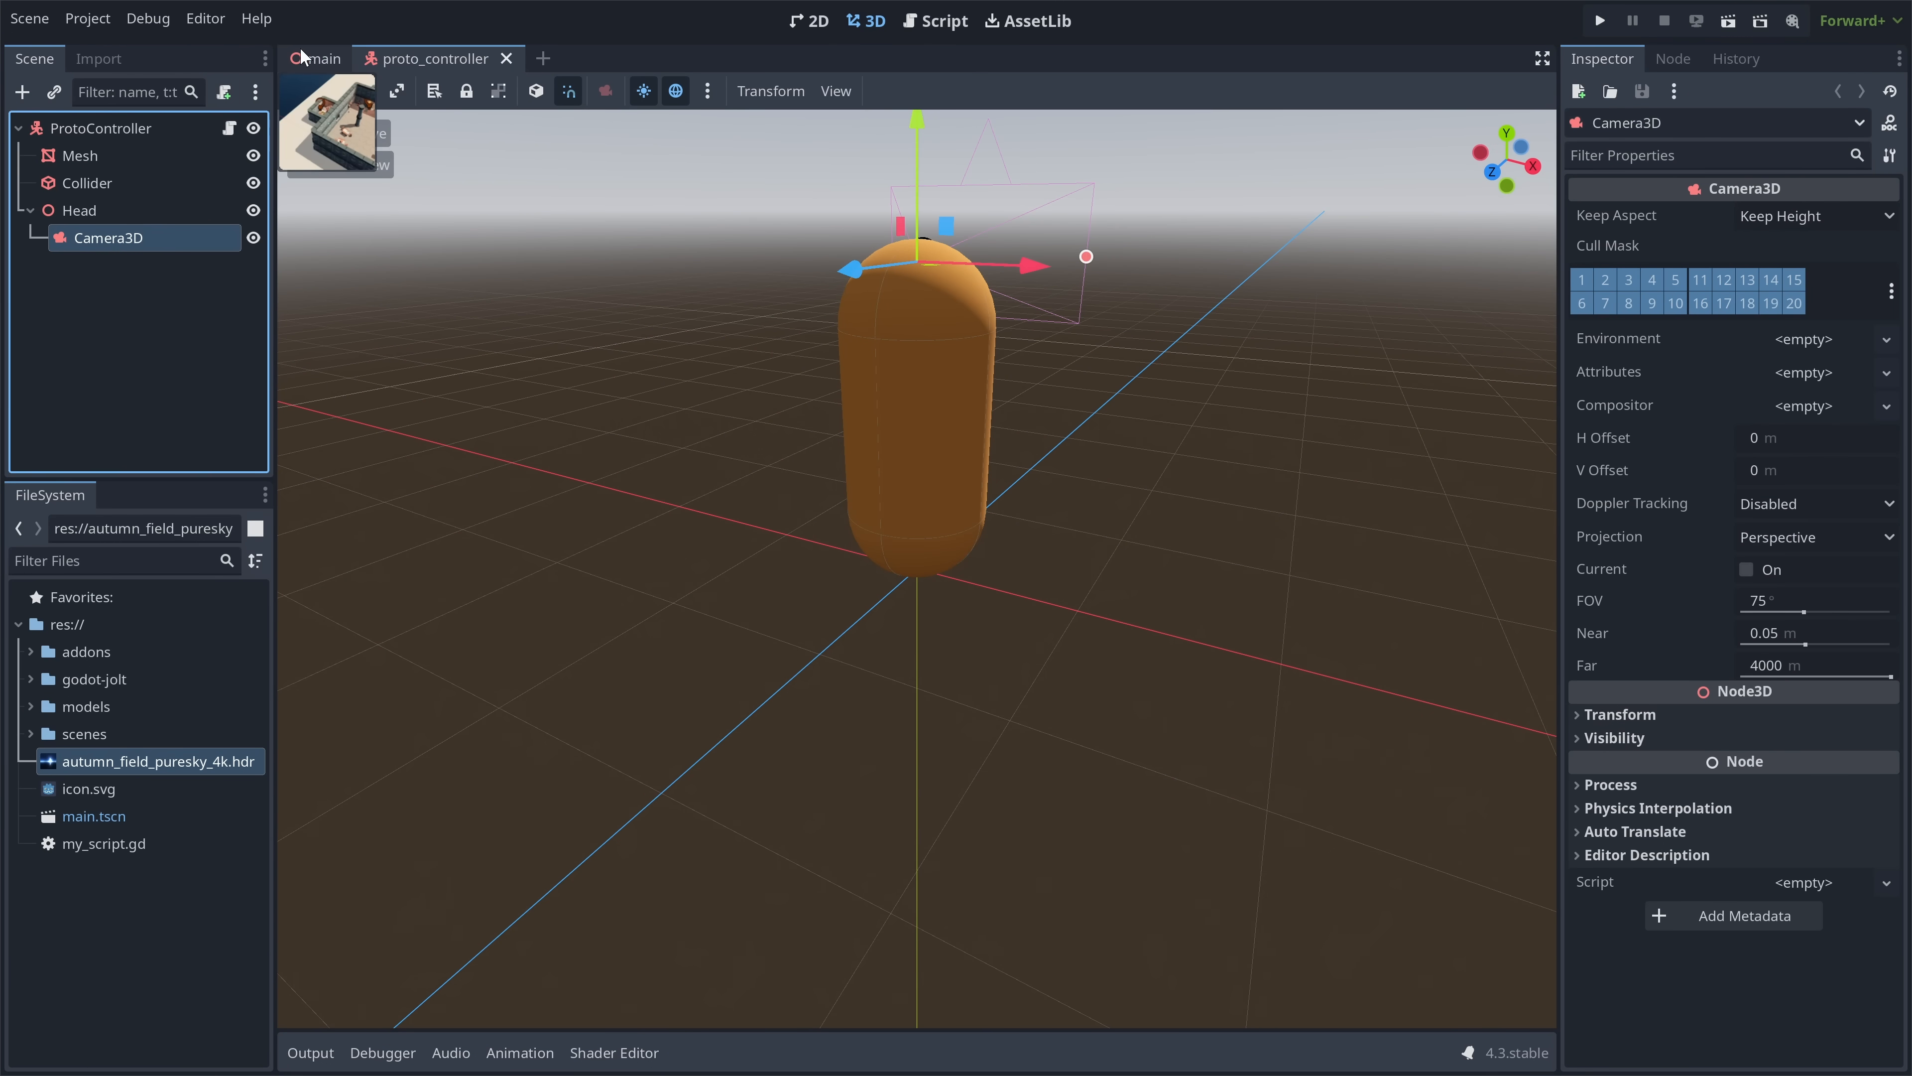
{"action": "left_click", "coordinate": [317, 58]}
{"action": "left_click", "coordinate": [107, 378]}
{"action": "left_click", "coordinate": [113, 351]}
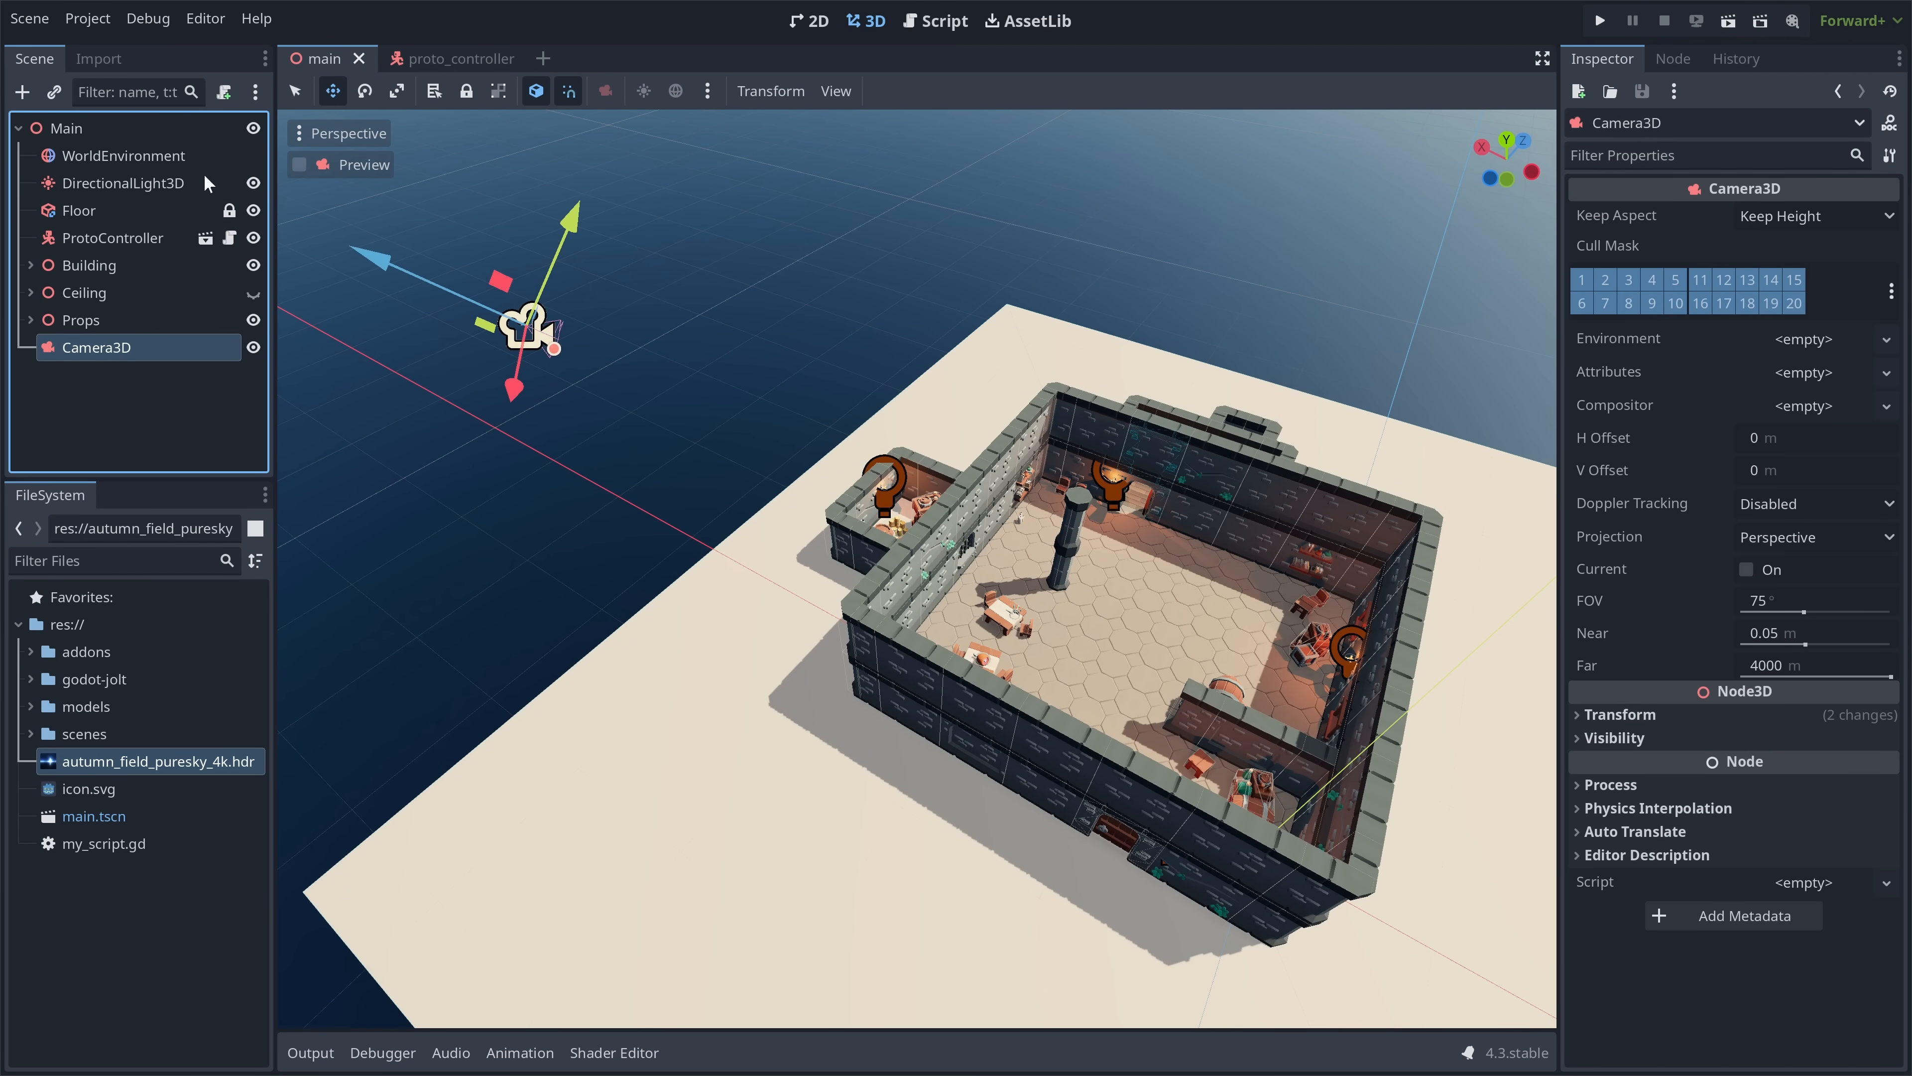
{"action": "left_click", "coordinate": [301, 164]}
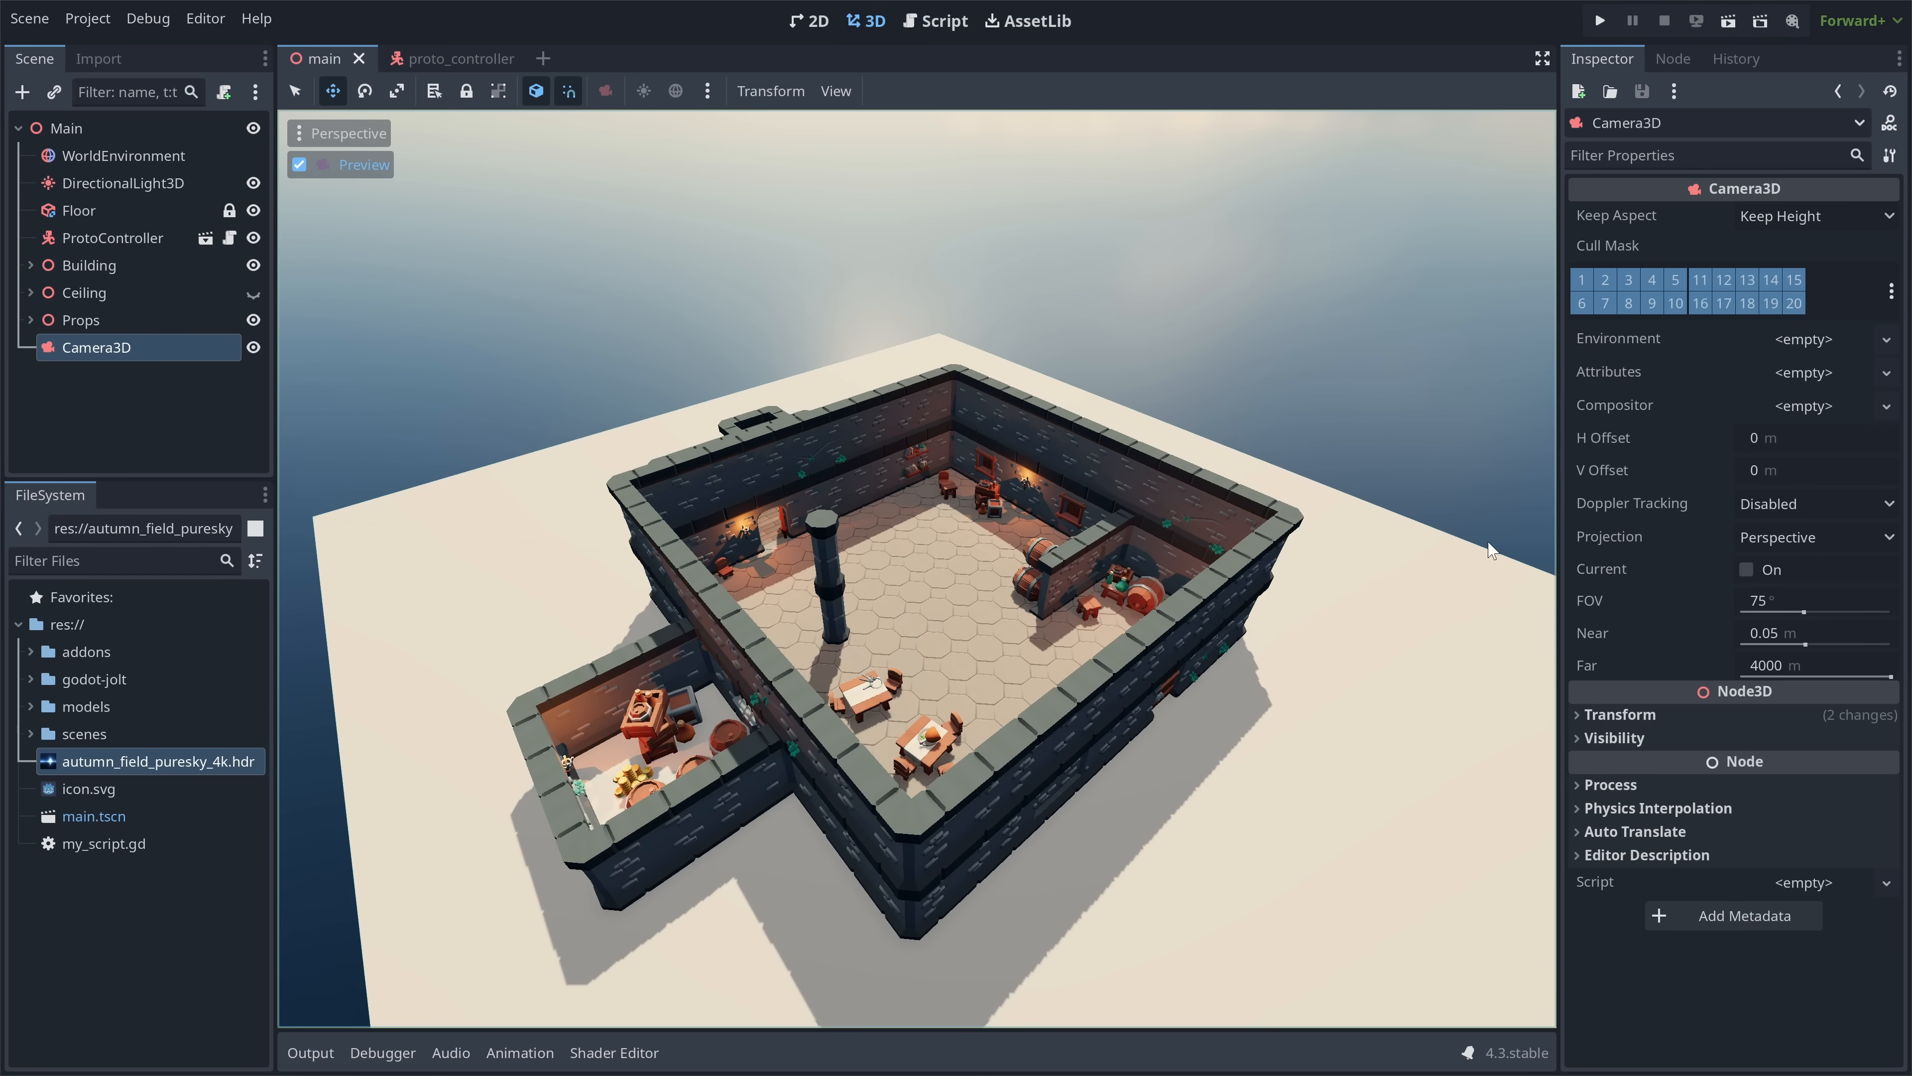
- Try Orthogonal projection with a size of 48 m on the Camera3D, return to Perspective, and try and reset its FOV
{"action": "left_click", "coordinate": [1847, 533]}
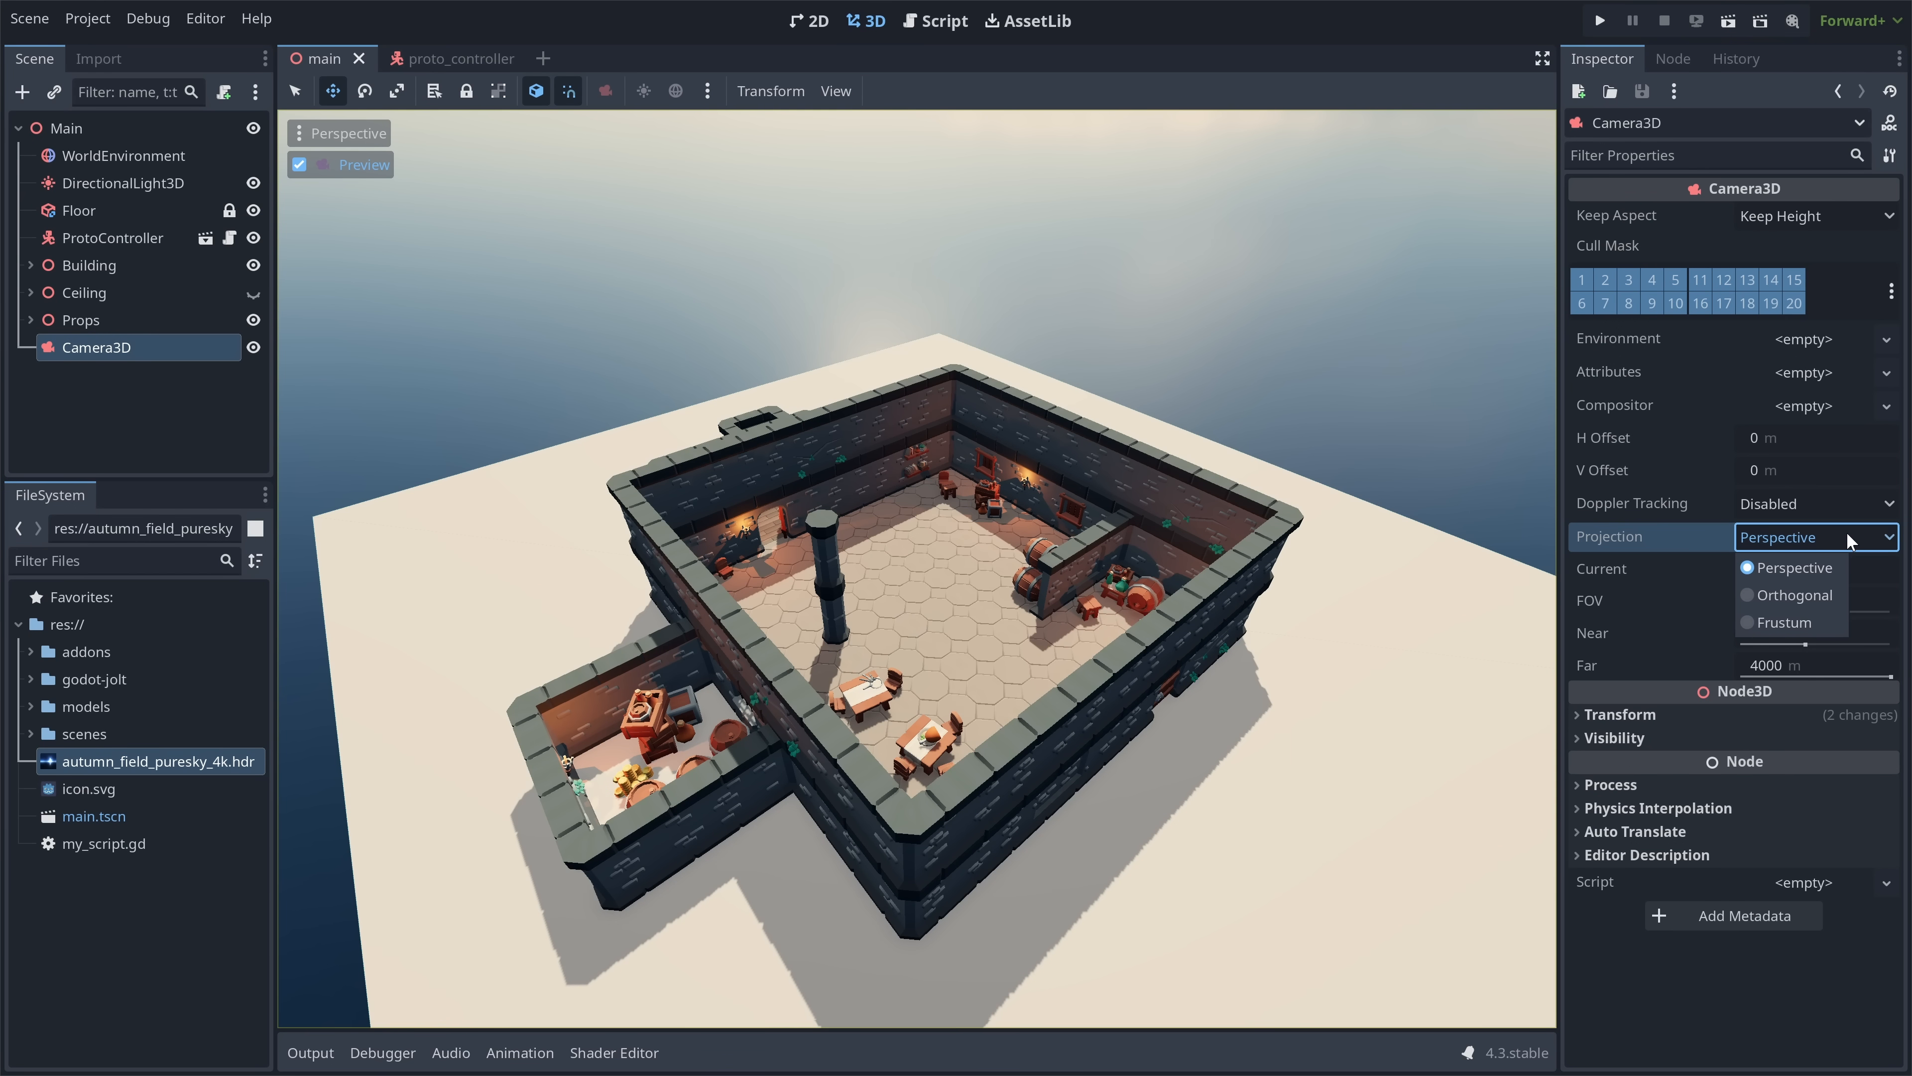
{"action": "left_click", "coordinate": [1814, 595]}
{"action": "left_click_drag", "start_coordinate": [1745, 601], "coordinate": [1822, 604]}
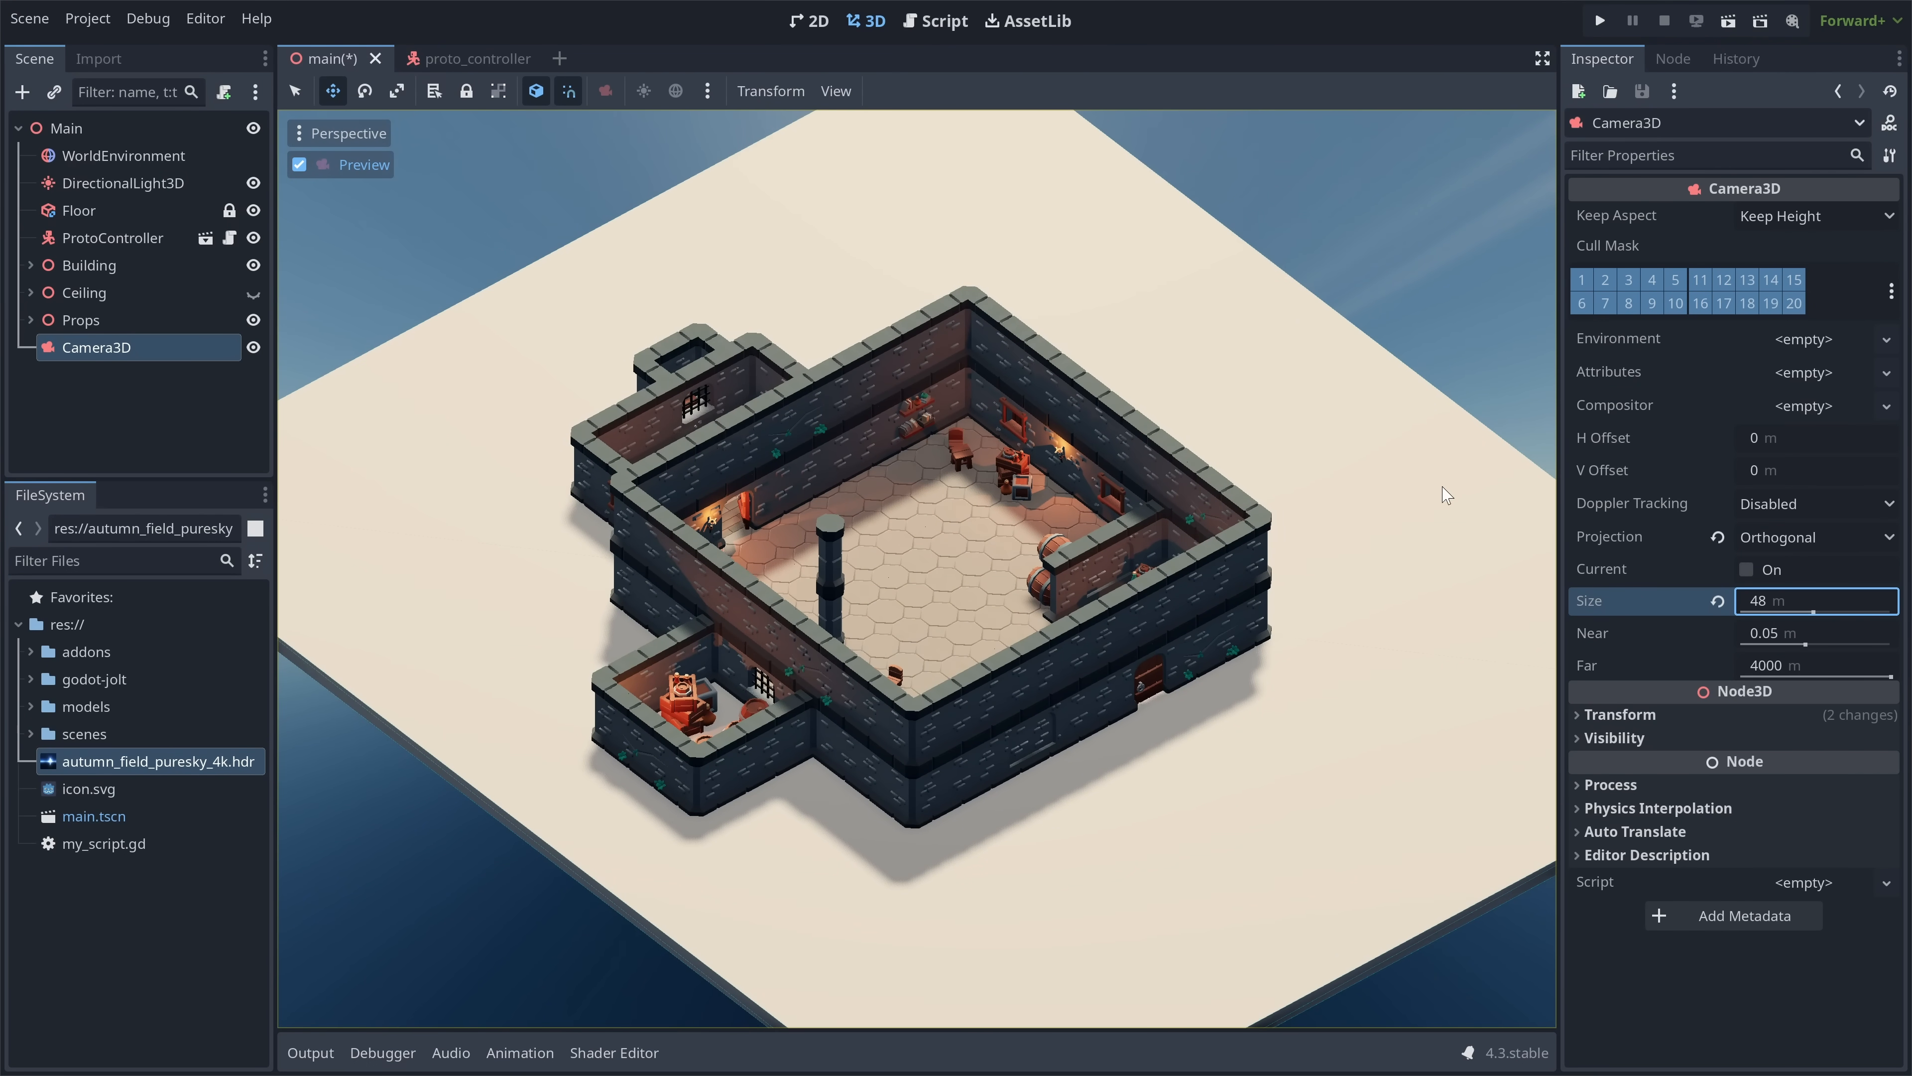
{"action": "left_click", "coordinate": [1770, 538]}
{"action": "left_click", "coordinate": [1766, 566]}
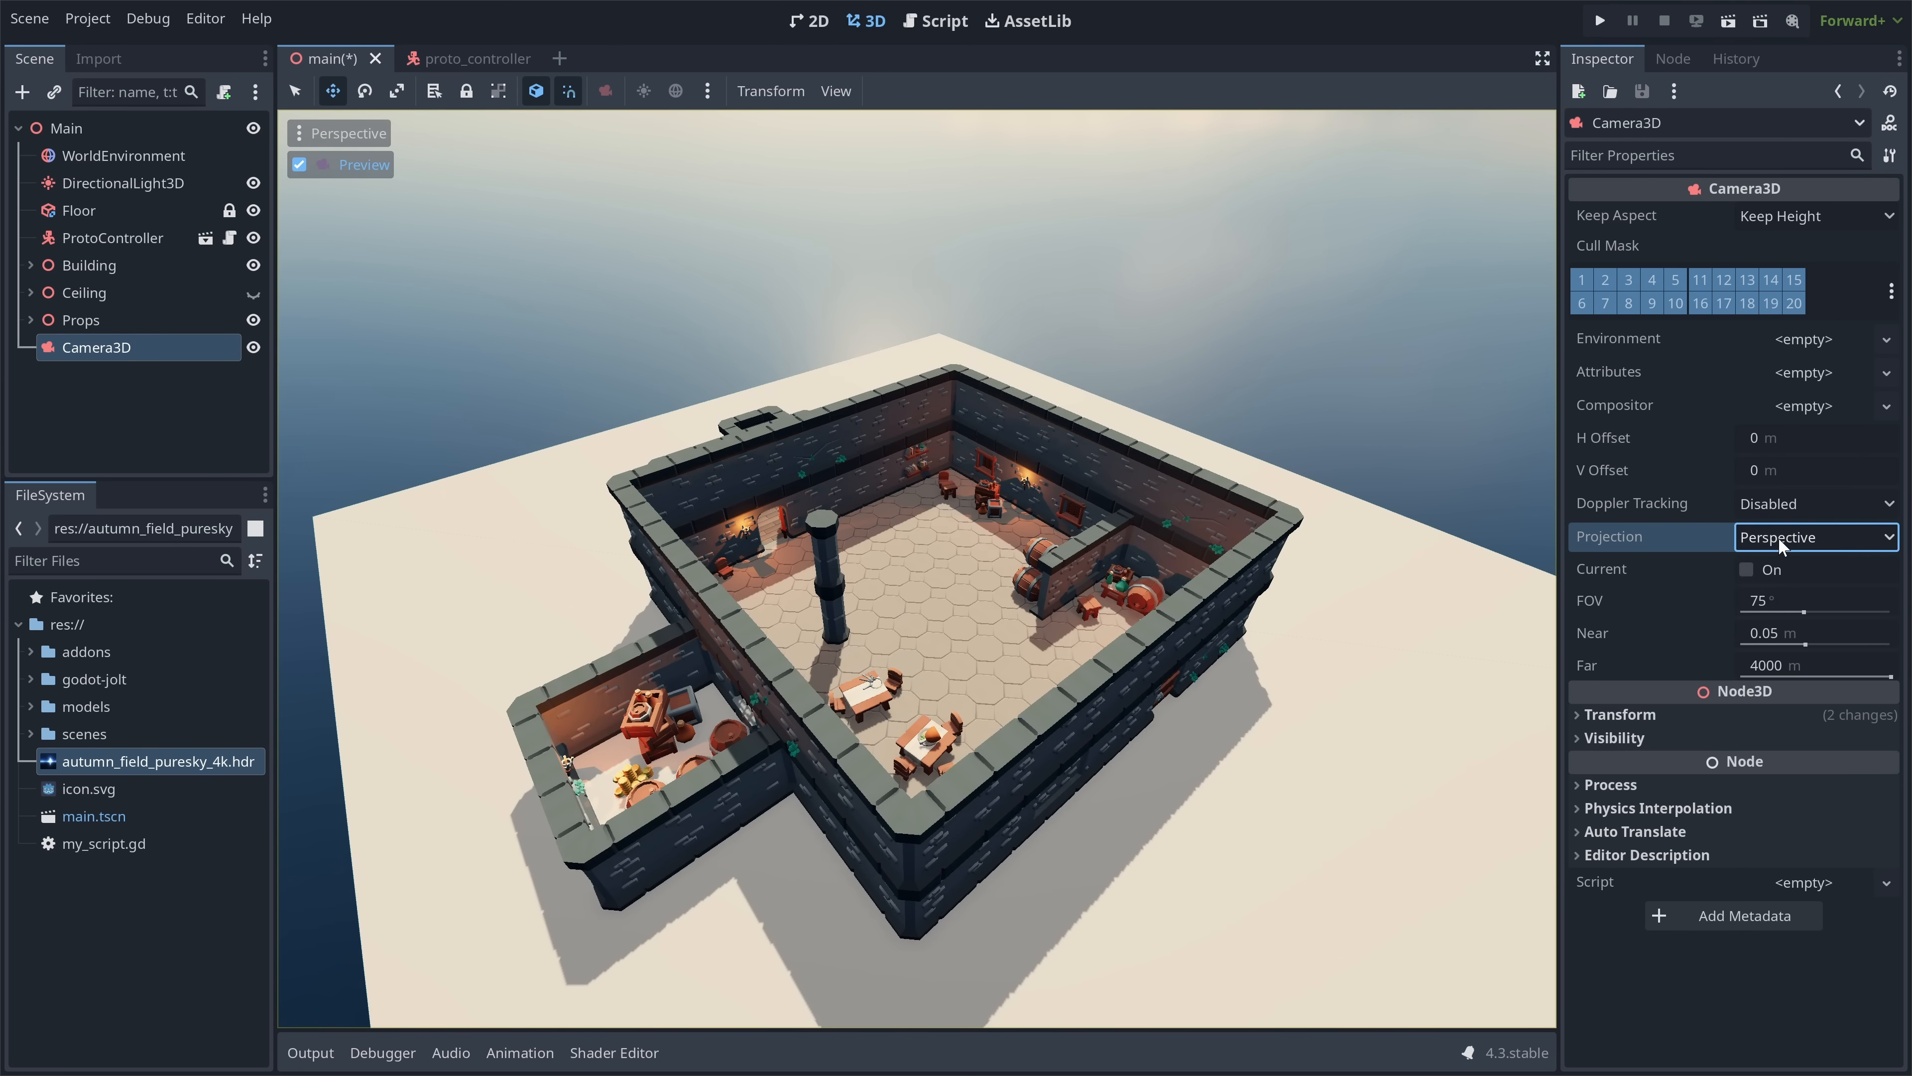
{"action": "left_click_drag", "start_coordinate": [1806, 612], "coordinate": [1825, 607]}
{"action": "left_click", "coordinate": [1717, 601]}
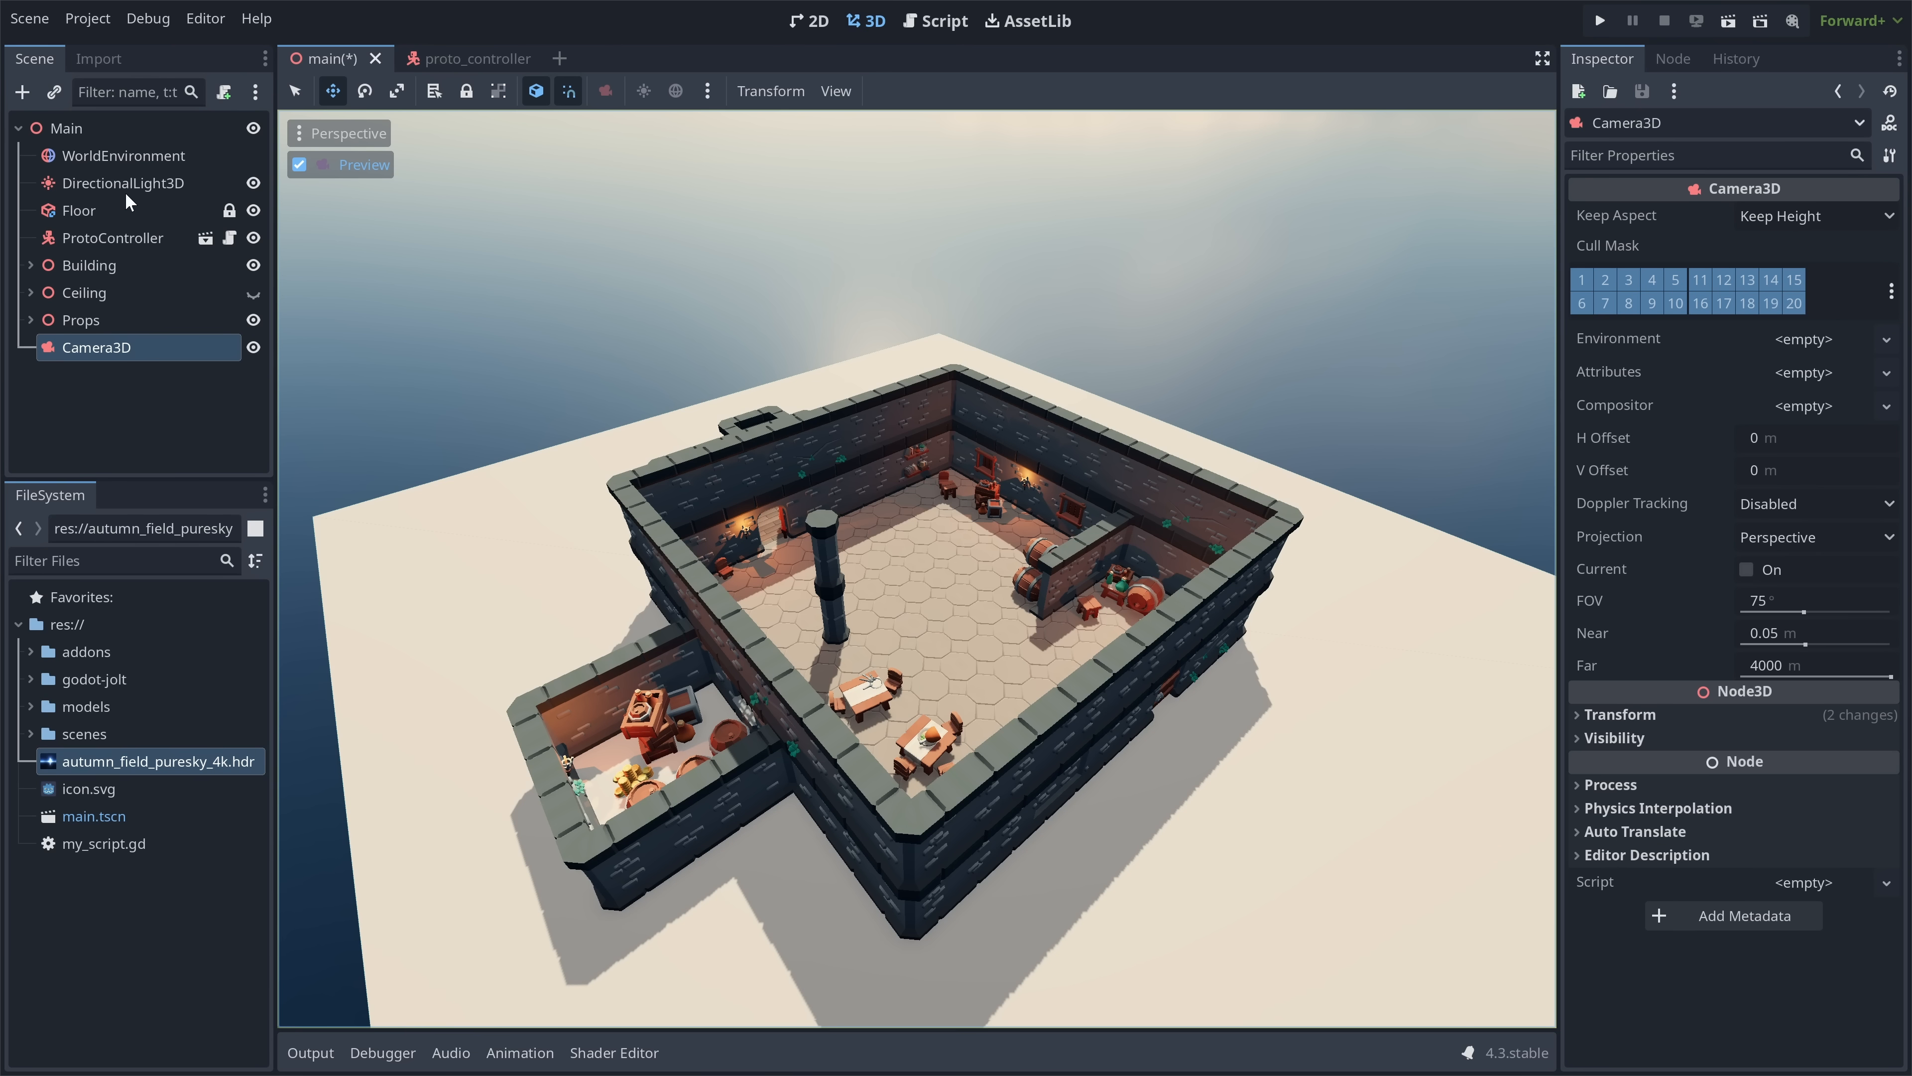
- Assign a new CameraAttributesPractical resource to the WorldEnvironment's Camera Attributes
{"action": "left_click", "coordinate": [105, 156]}
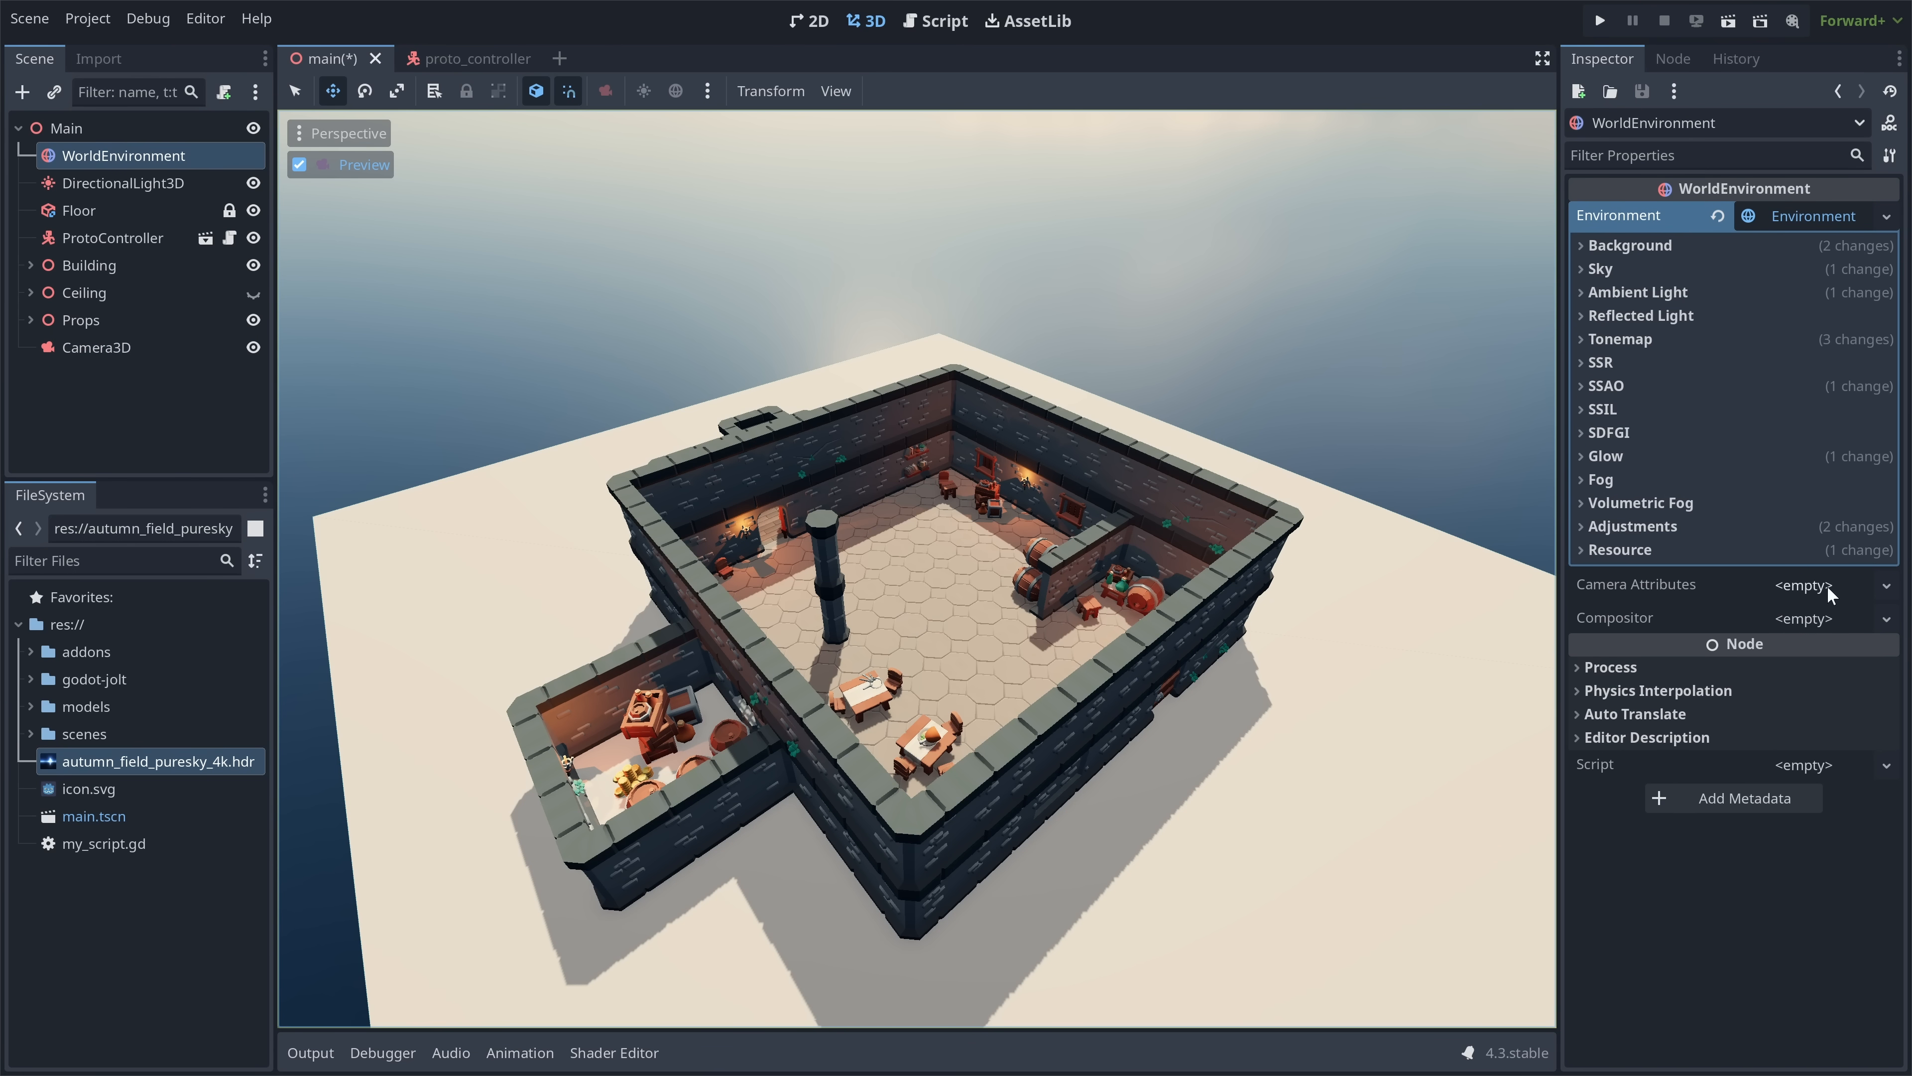
{"action": "left_click", "coordinate": [1887, 586]}
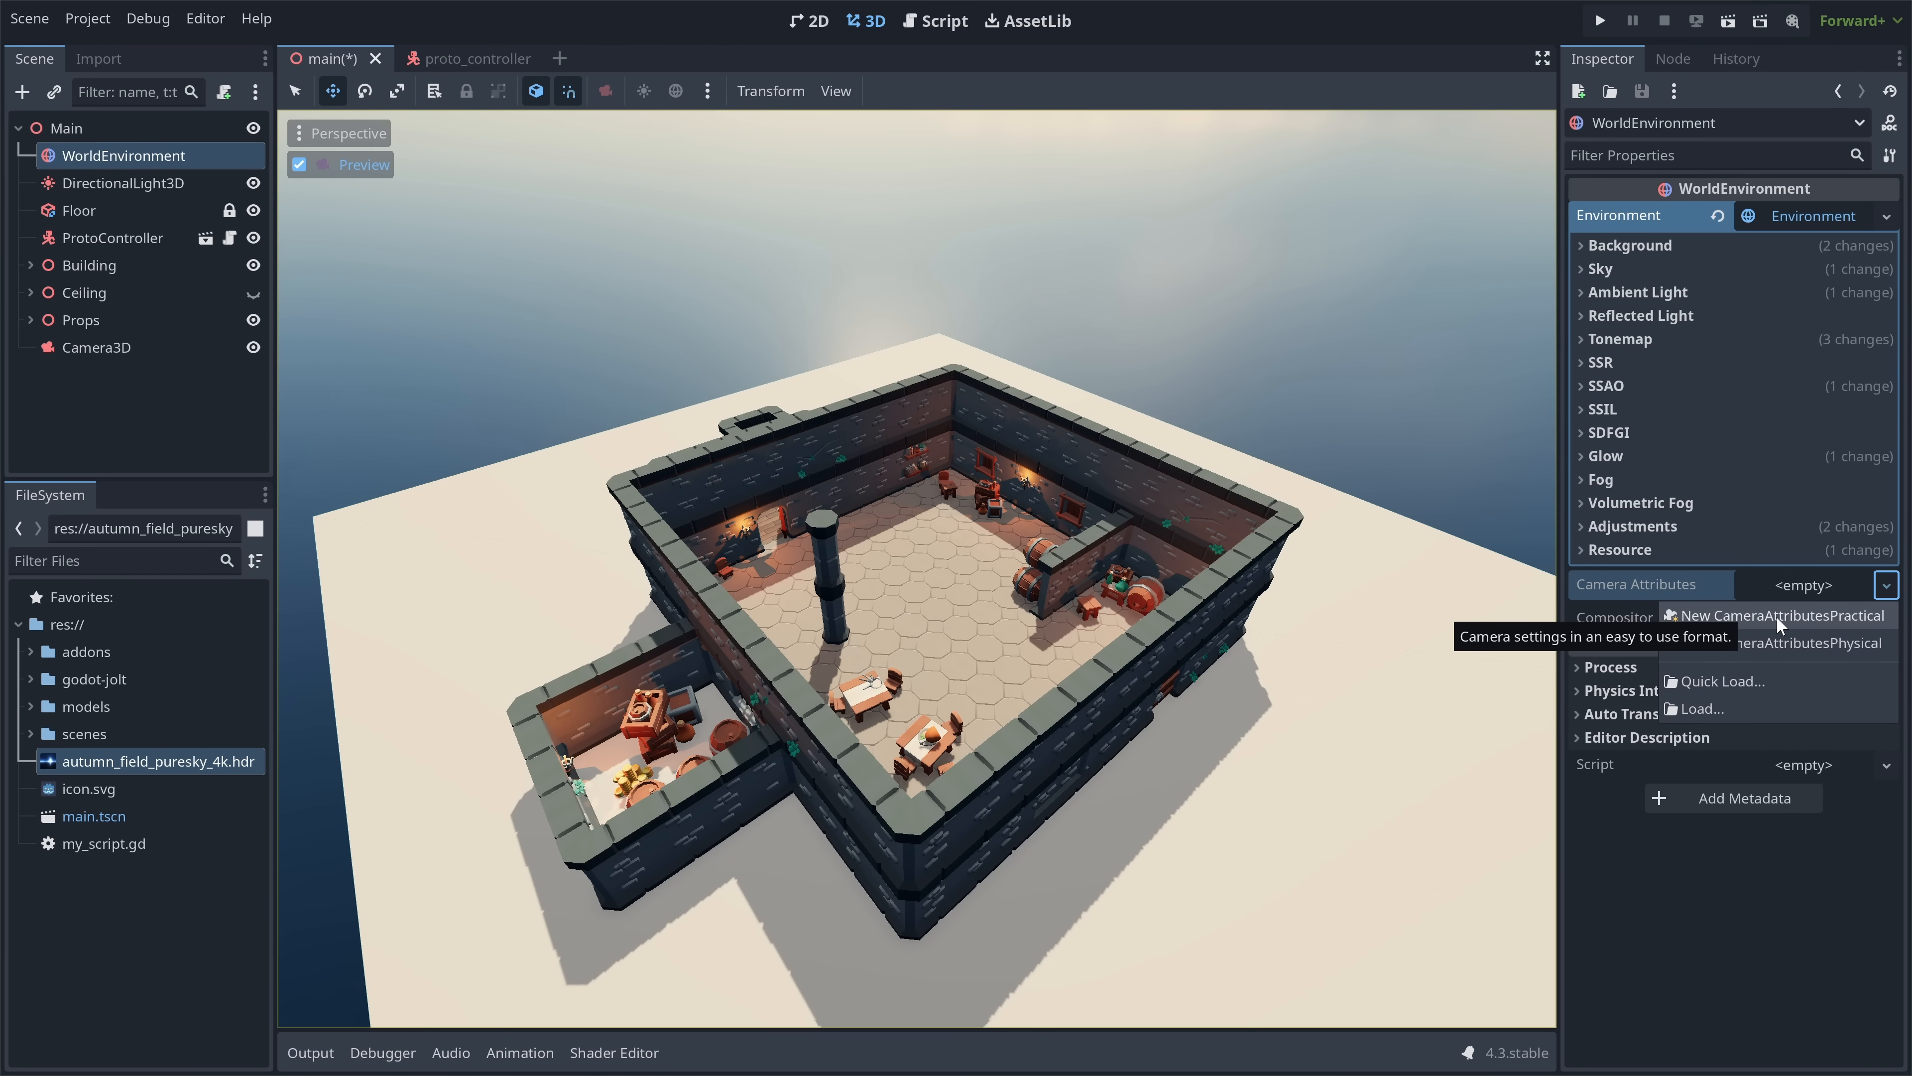
{"action": "left_click", "coordinate": [1774, 614]}
{"action": "left_click", "coordinate": [1791, 593]}
- Try an Exposure Multiplier of 1.19 in the WorldEnvironment's camera attributes
{"action": "left_click", "coordinate": [1625, 637]}
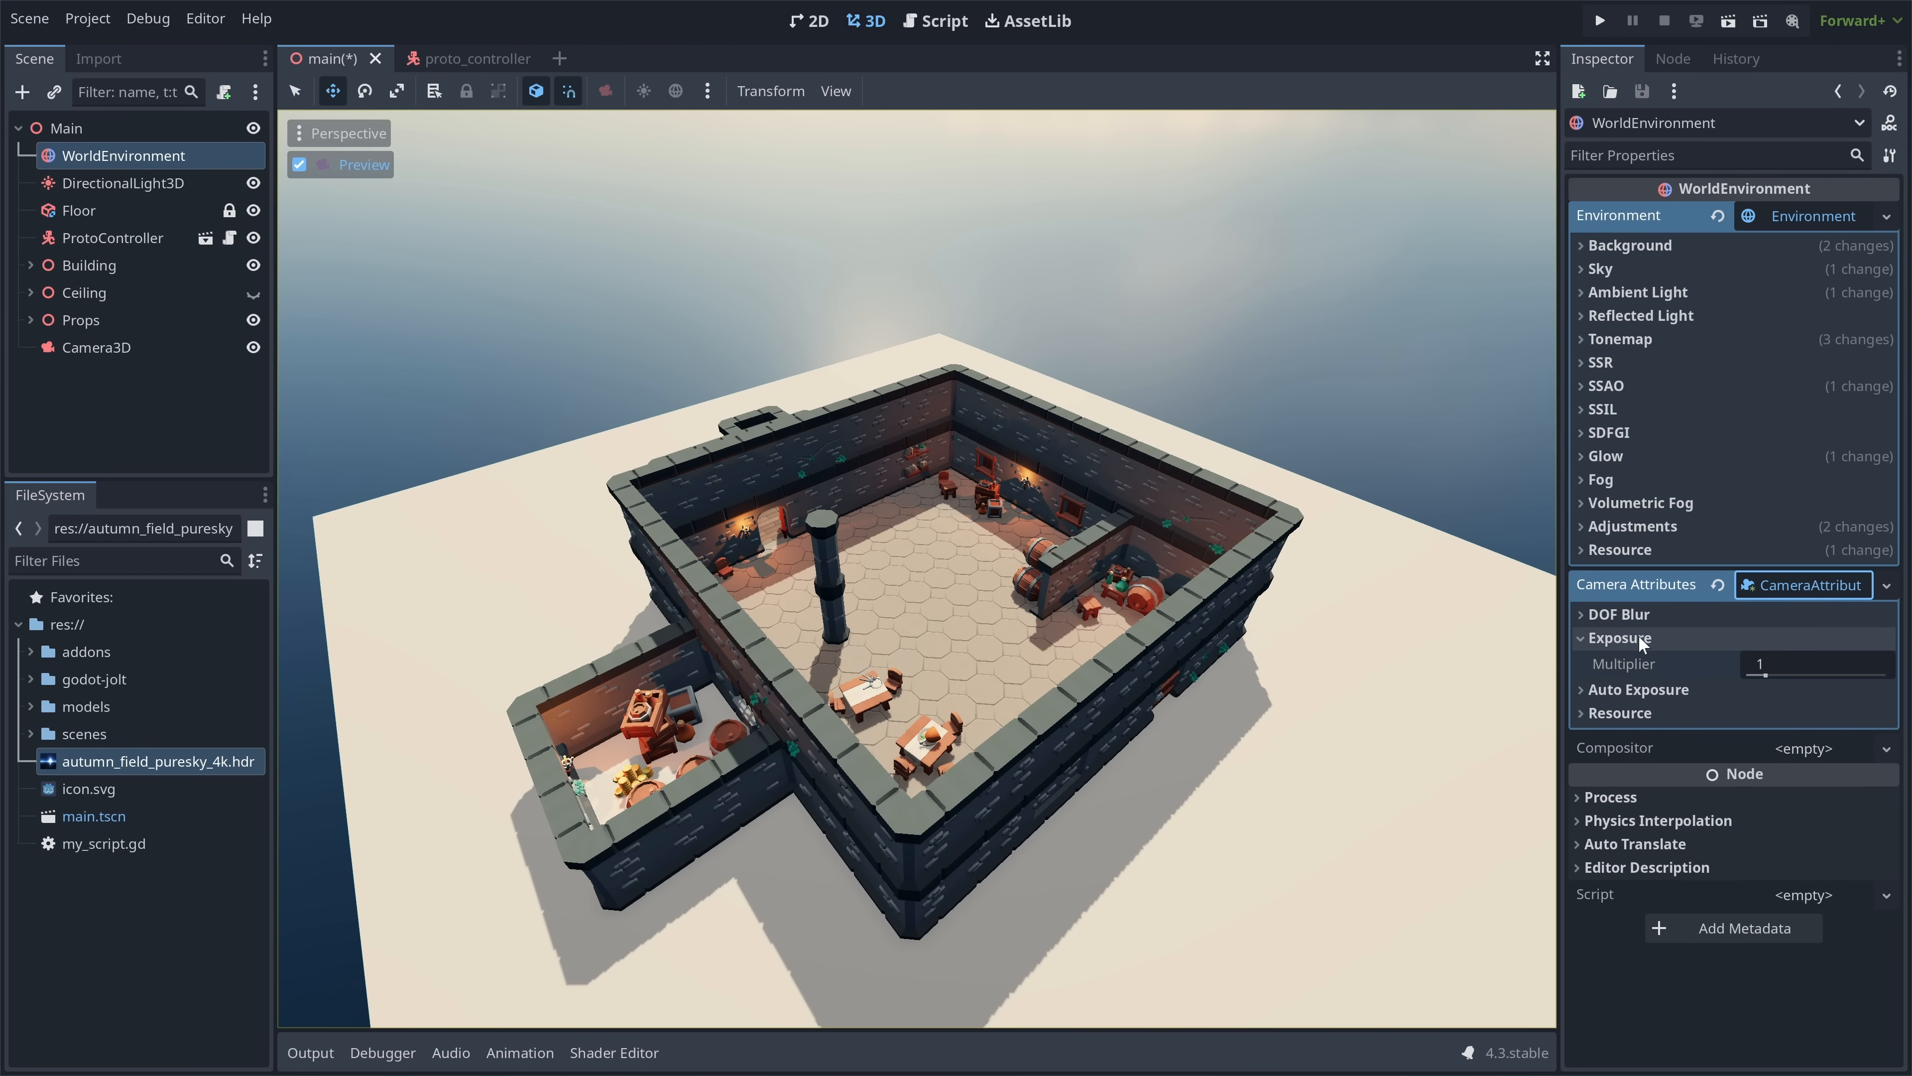
{"action": "left_click", "coordinate": [1788, 665]}
{"action": "type", "text": "1.15"}
{"action": "key", "text": "Return"}
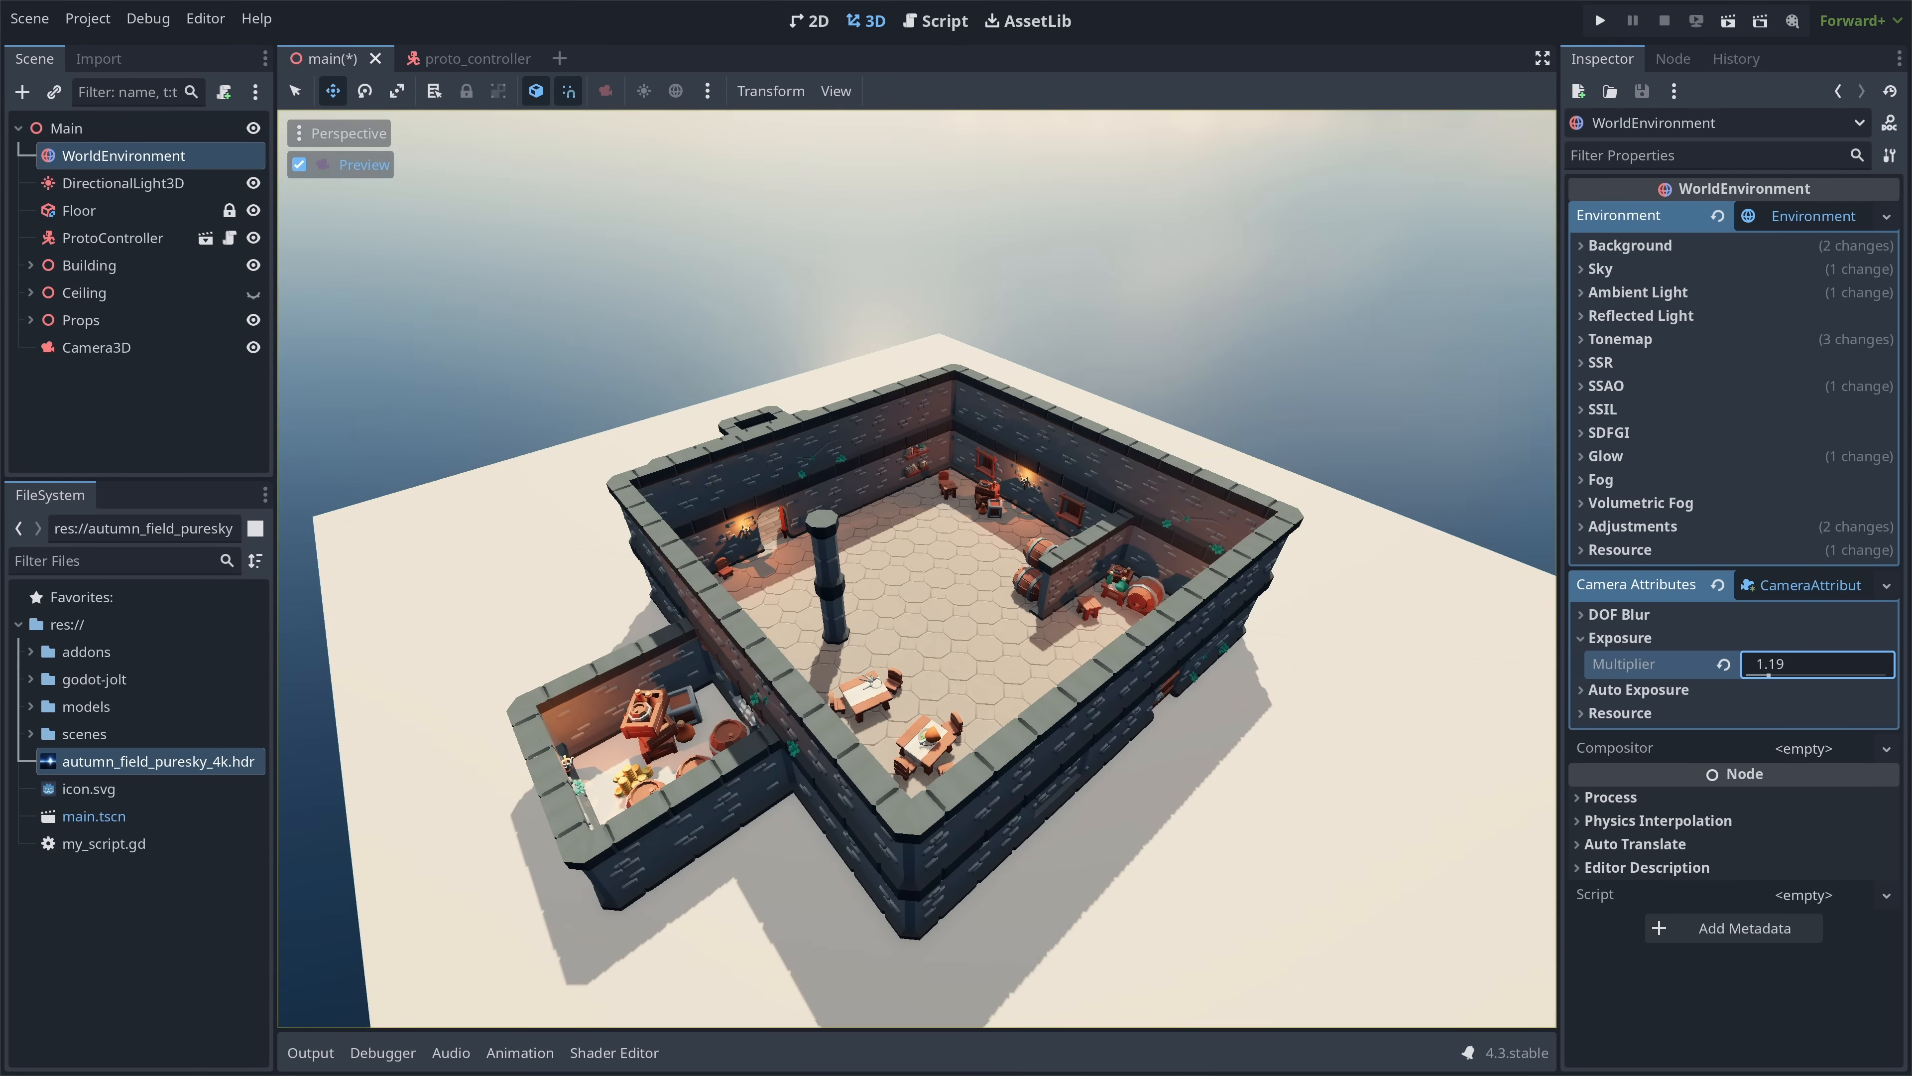
{"action": "left_click", "coordinate": [1645, 637]}
- Enable Auto Exposure in the camera attributes and view its effect inside a room with the Ceiling shown
{"action": "left_click", "coordinate": [1644, 663]}
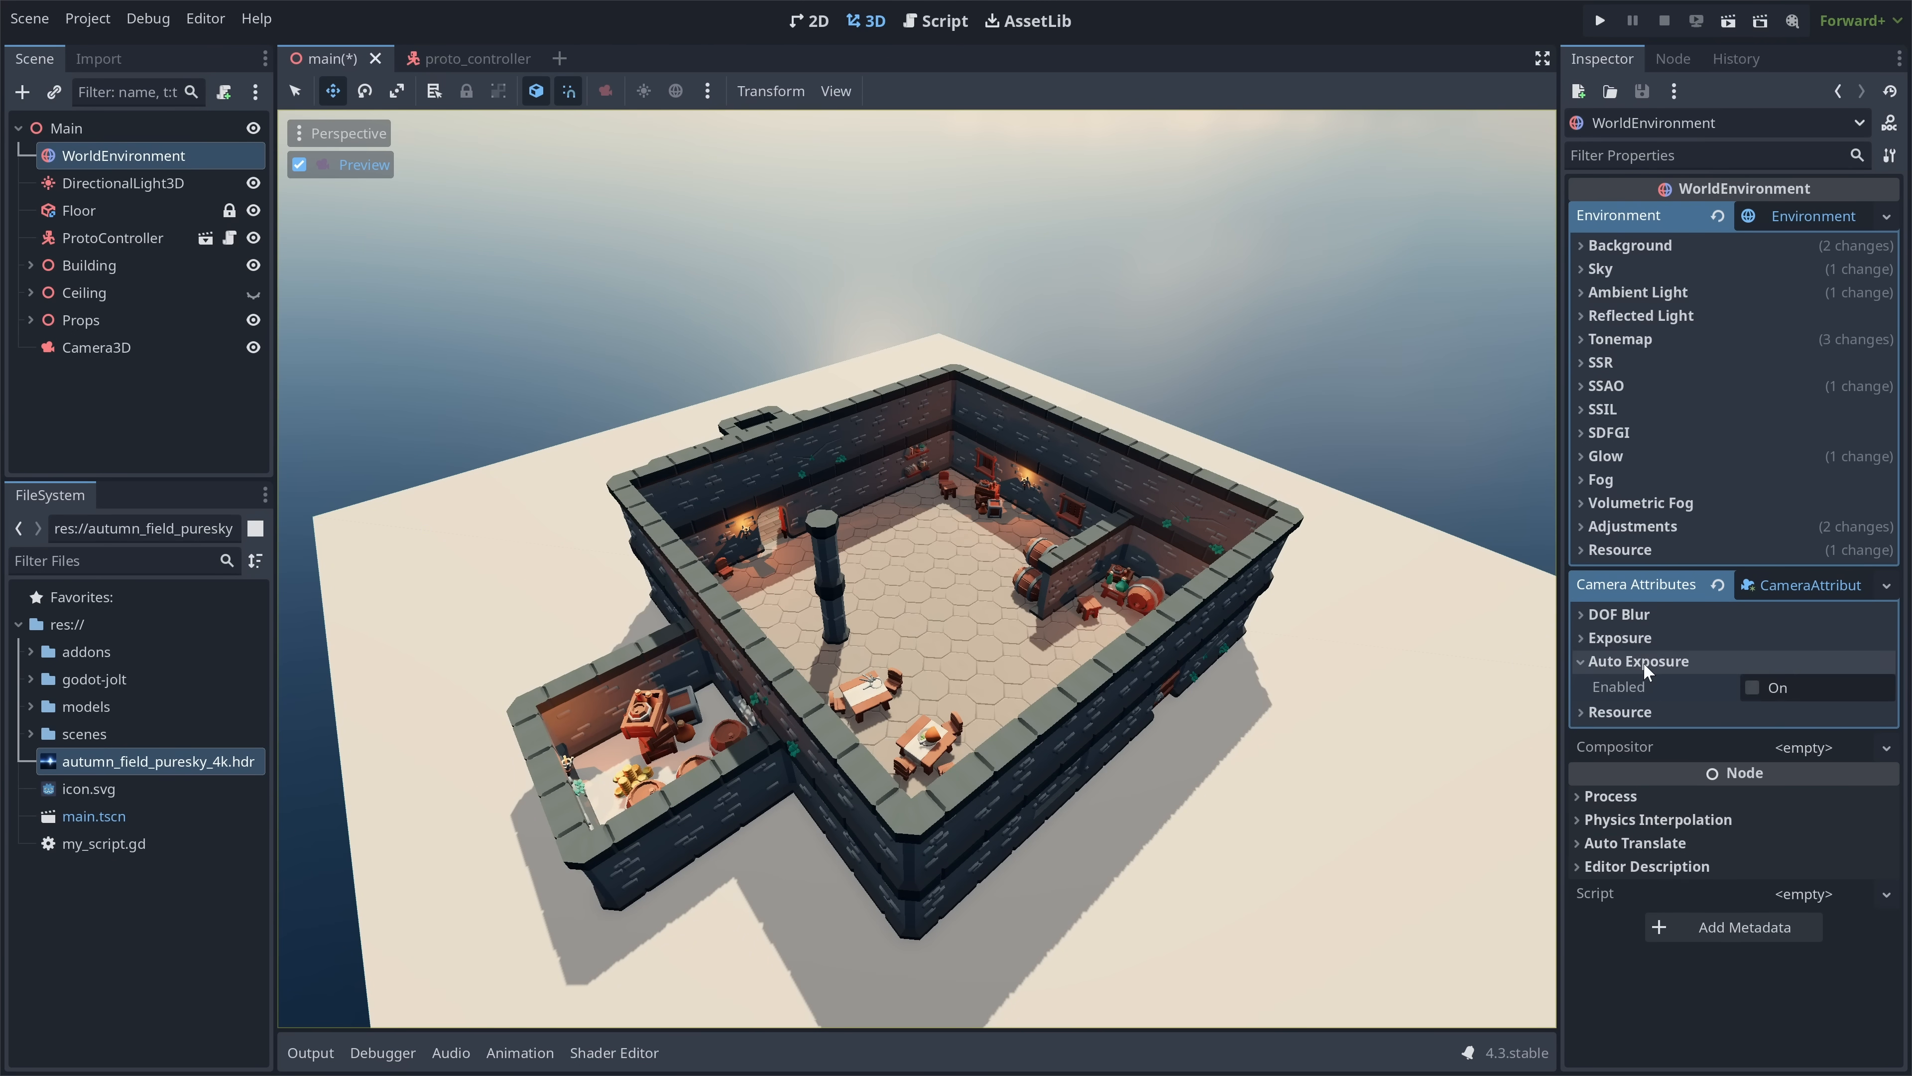
{"action": "left_click", "coordinate": [1756, 684]}
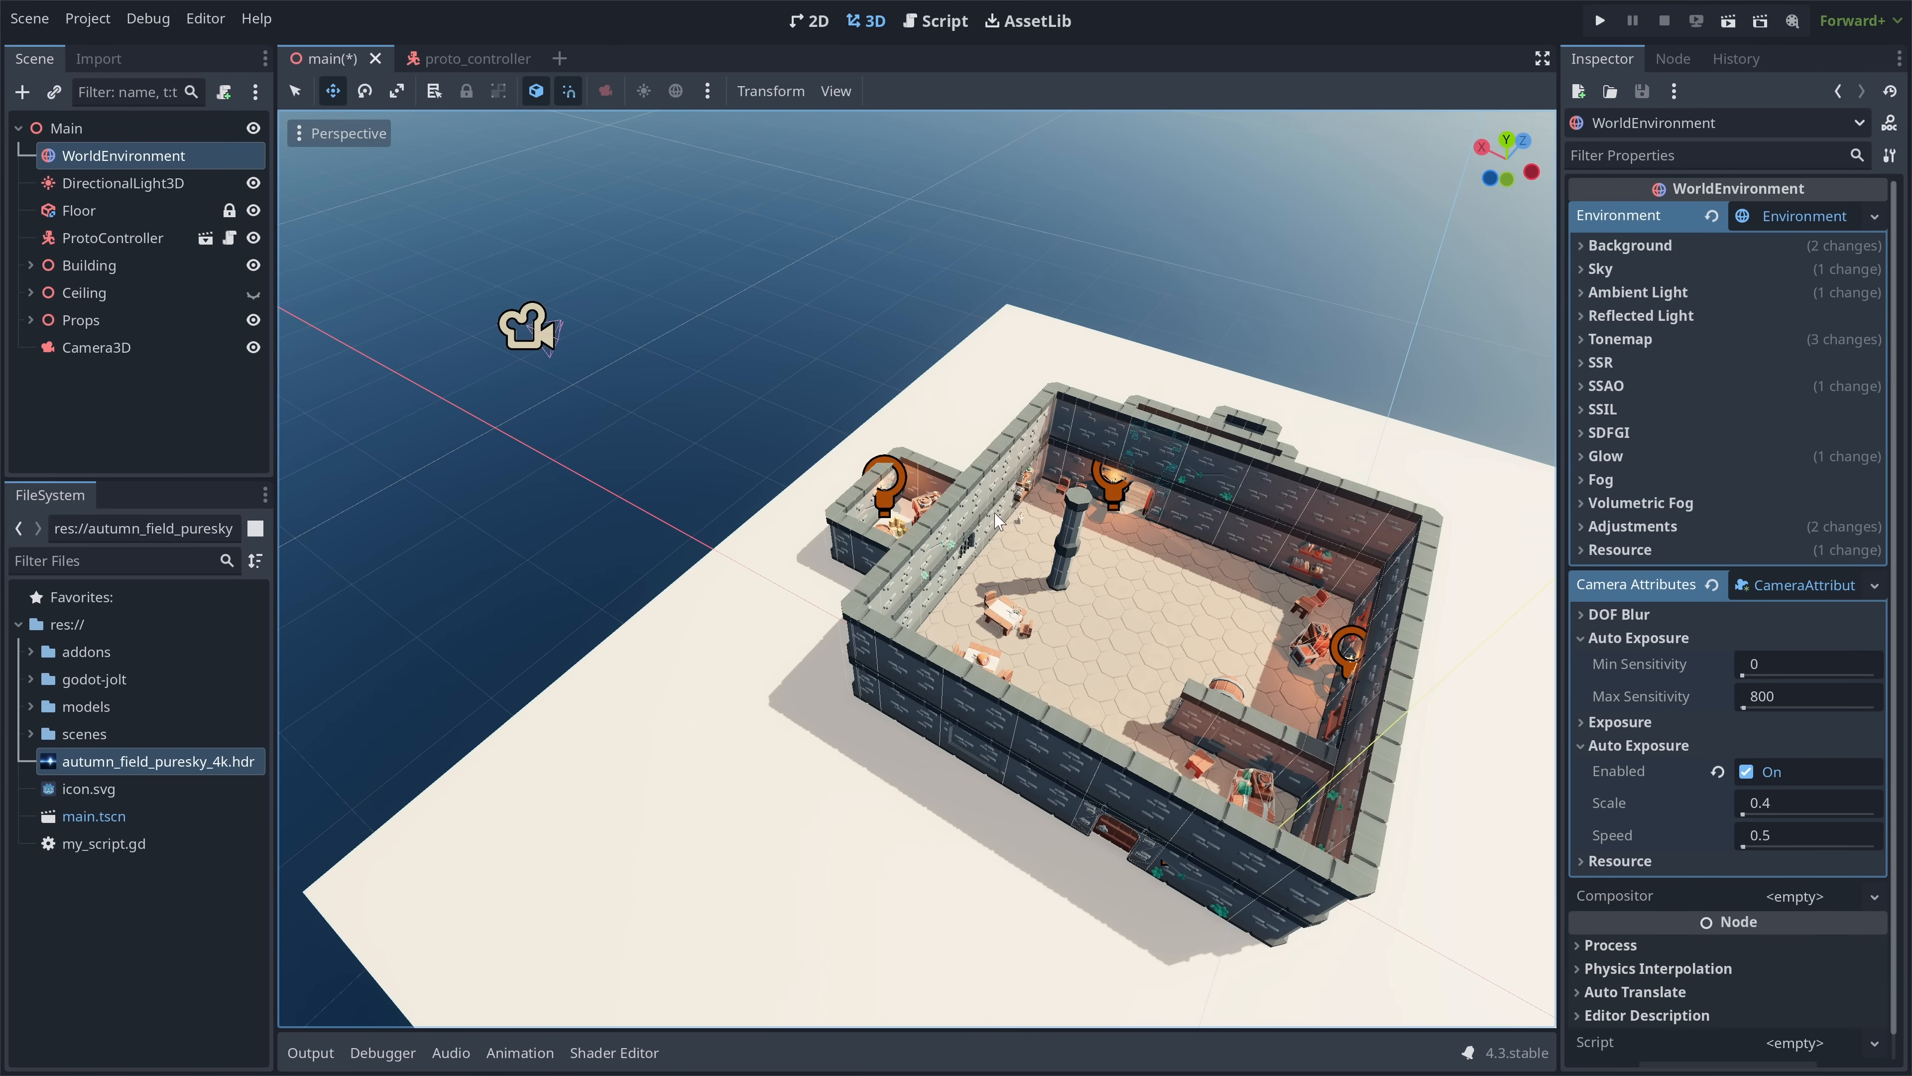
{"action": "middle_click_drag", "start_coordinate": [994, 514], "coordinate": [1204, 512]}
{"action": "scroll", "coordinate": [1205, 513], "scroll_direction": "up", "scroll_amount": 4}
{"action": "key", "text": "w"}
{"action": "right_click_drag", "start_coordinate": [917, 569], "coordinate": [1039, 610]}
{"action": "key", "text": "s"}
{"action": "left_click", "coordinate": [253, 293]}
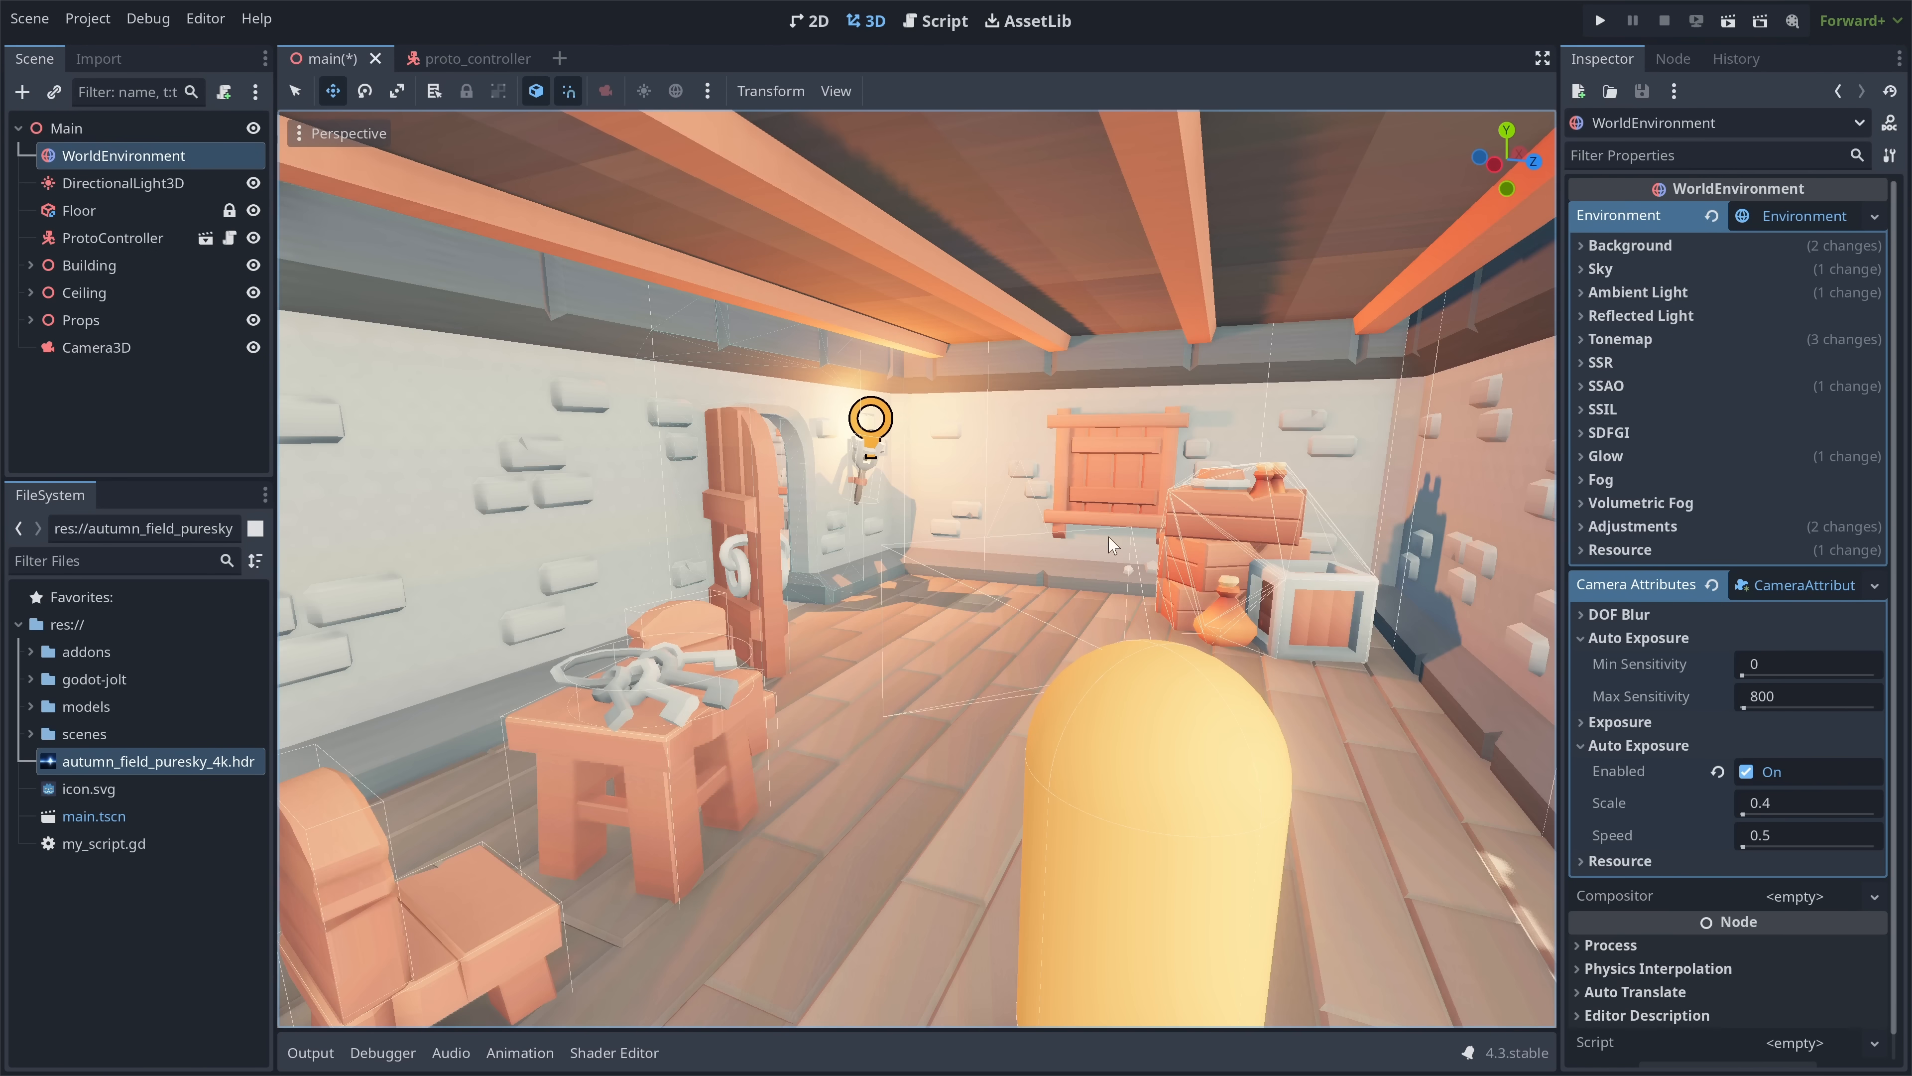
- Try an Auto Exposure Speed of 5 while moving from the small room into the hall, and switch Auto Exposure off
{"action": "left_click", "coordinate": [1785, 836]}
{"action": "type", "text": "5"}
{"action": "key", "text": "Return"}
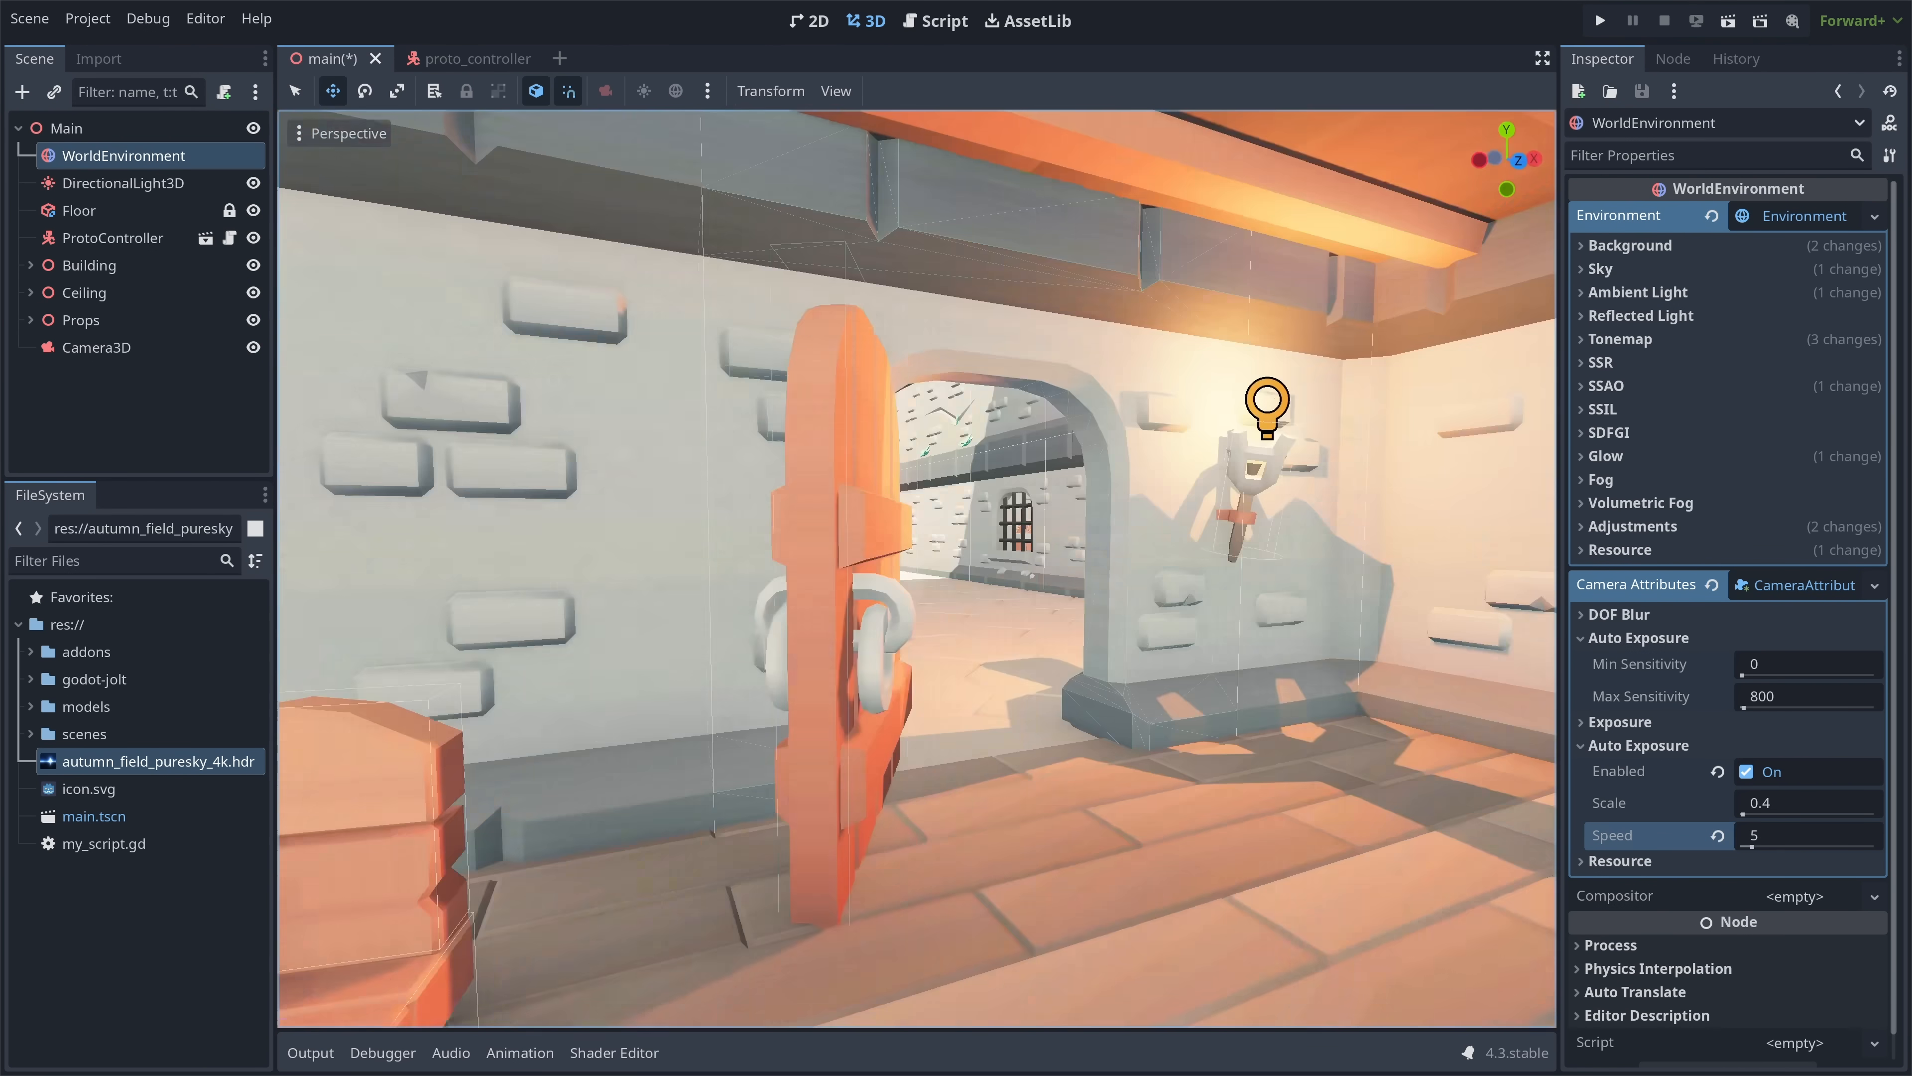
{"action": "key", "text": "w"}
{"action": "right_click_drag", "start_coordinate": [916, 569], "coordinate": [1641, 576]}
{"action": "key", "text": "a"}
{"action": "key", "text": "s"}
{"action": "key", "text": "w"}
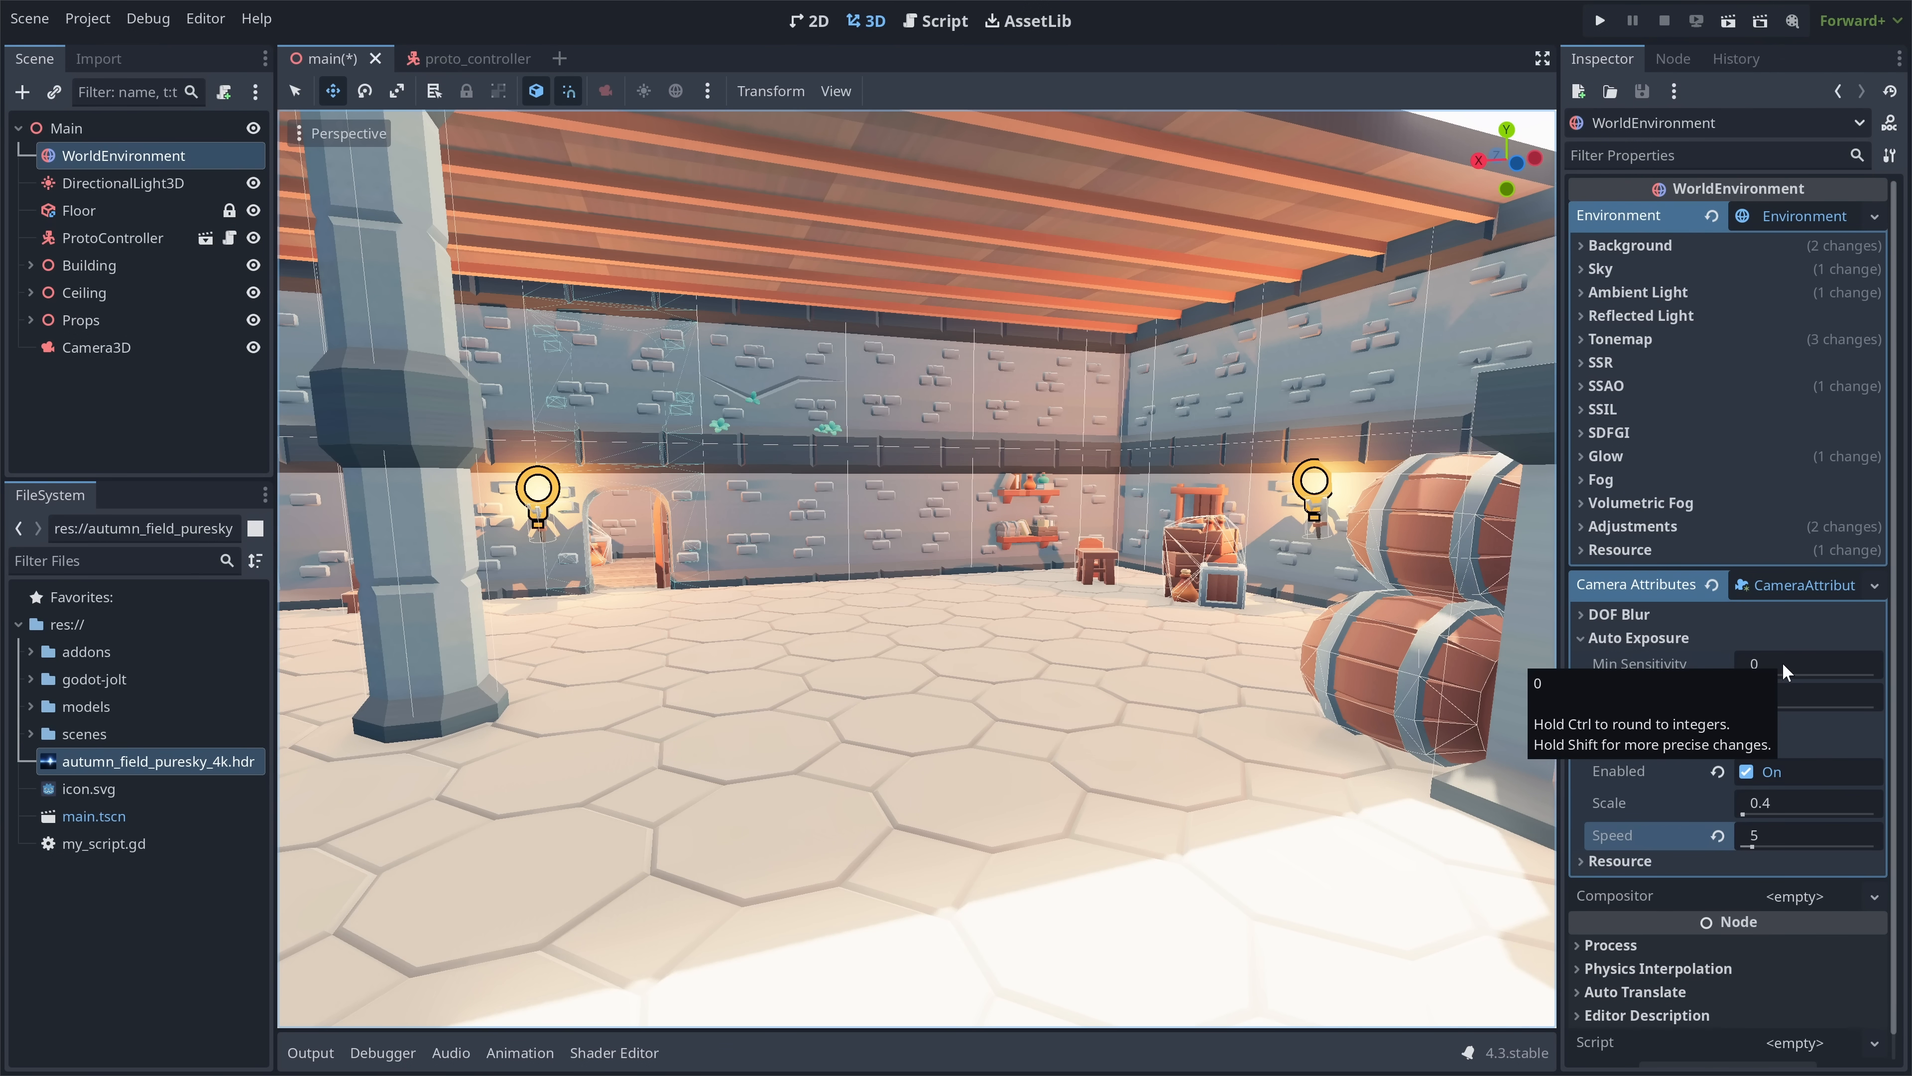
{"action": "left_click", "coordinate": [1746, 771]}
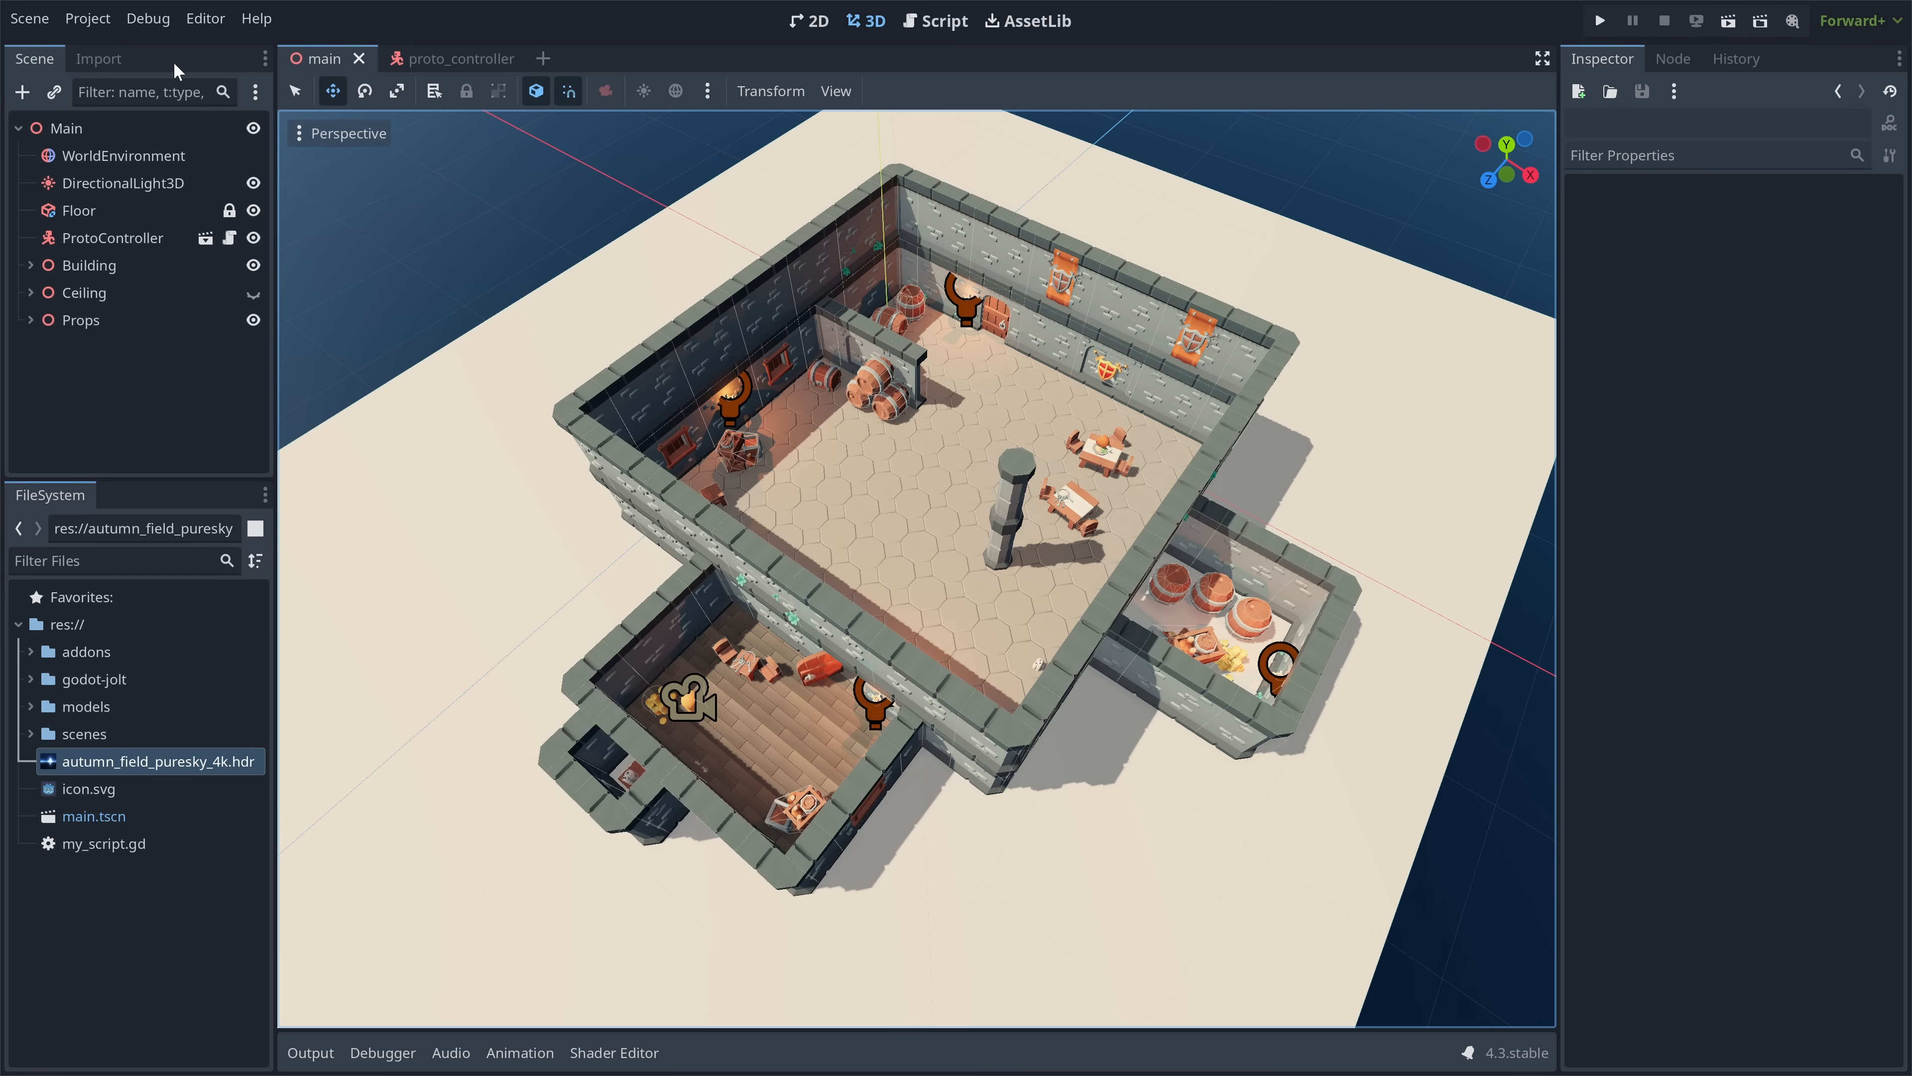
- Set MSAA 3D to 4× (Slow) in the project's anti-aliasing rendering settings
{"action": "left_click", "coordinate": [87, 18]}
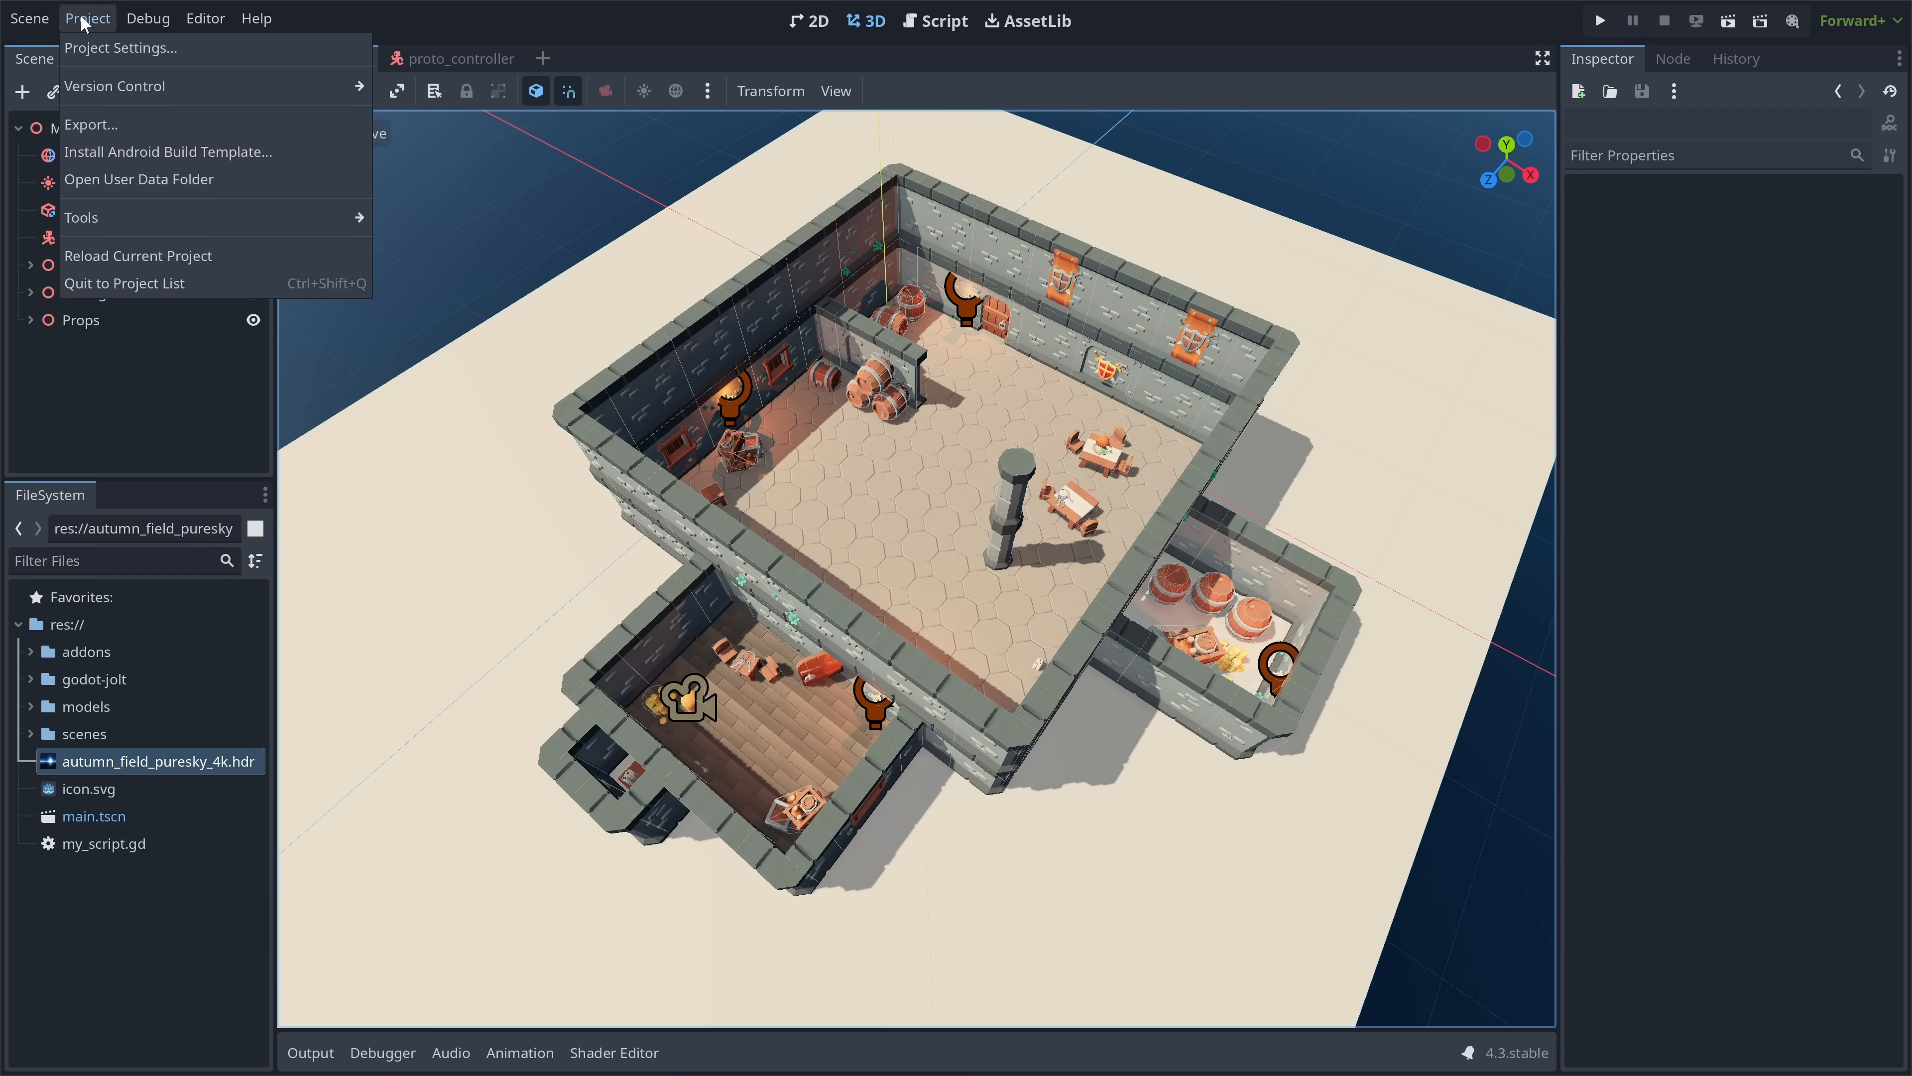
{"action": "left_click", "coordinate": [103, 45]}
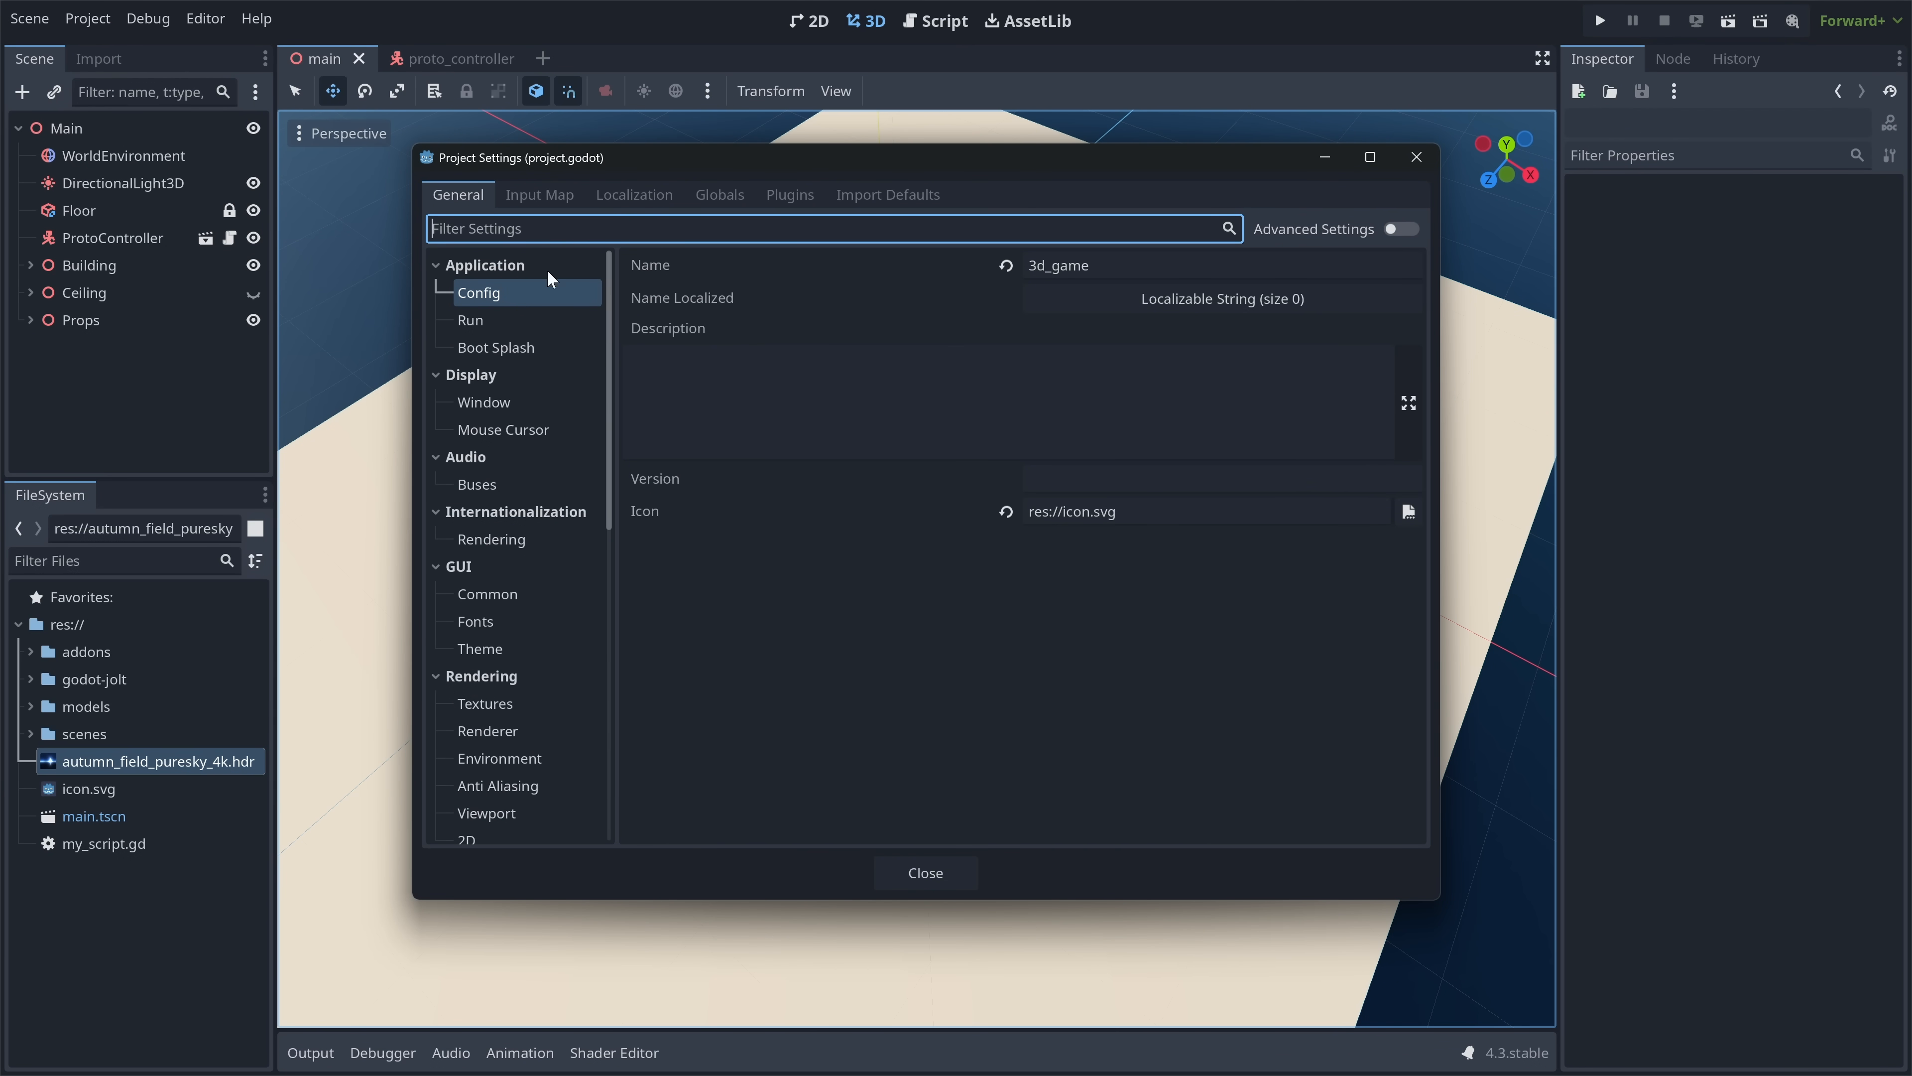
{"action": "scroll", "coordinate": [540, 583], "scroll_direction": "down", "scroll_amount": 3}
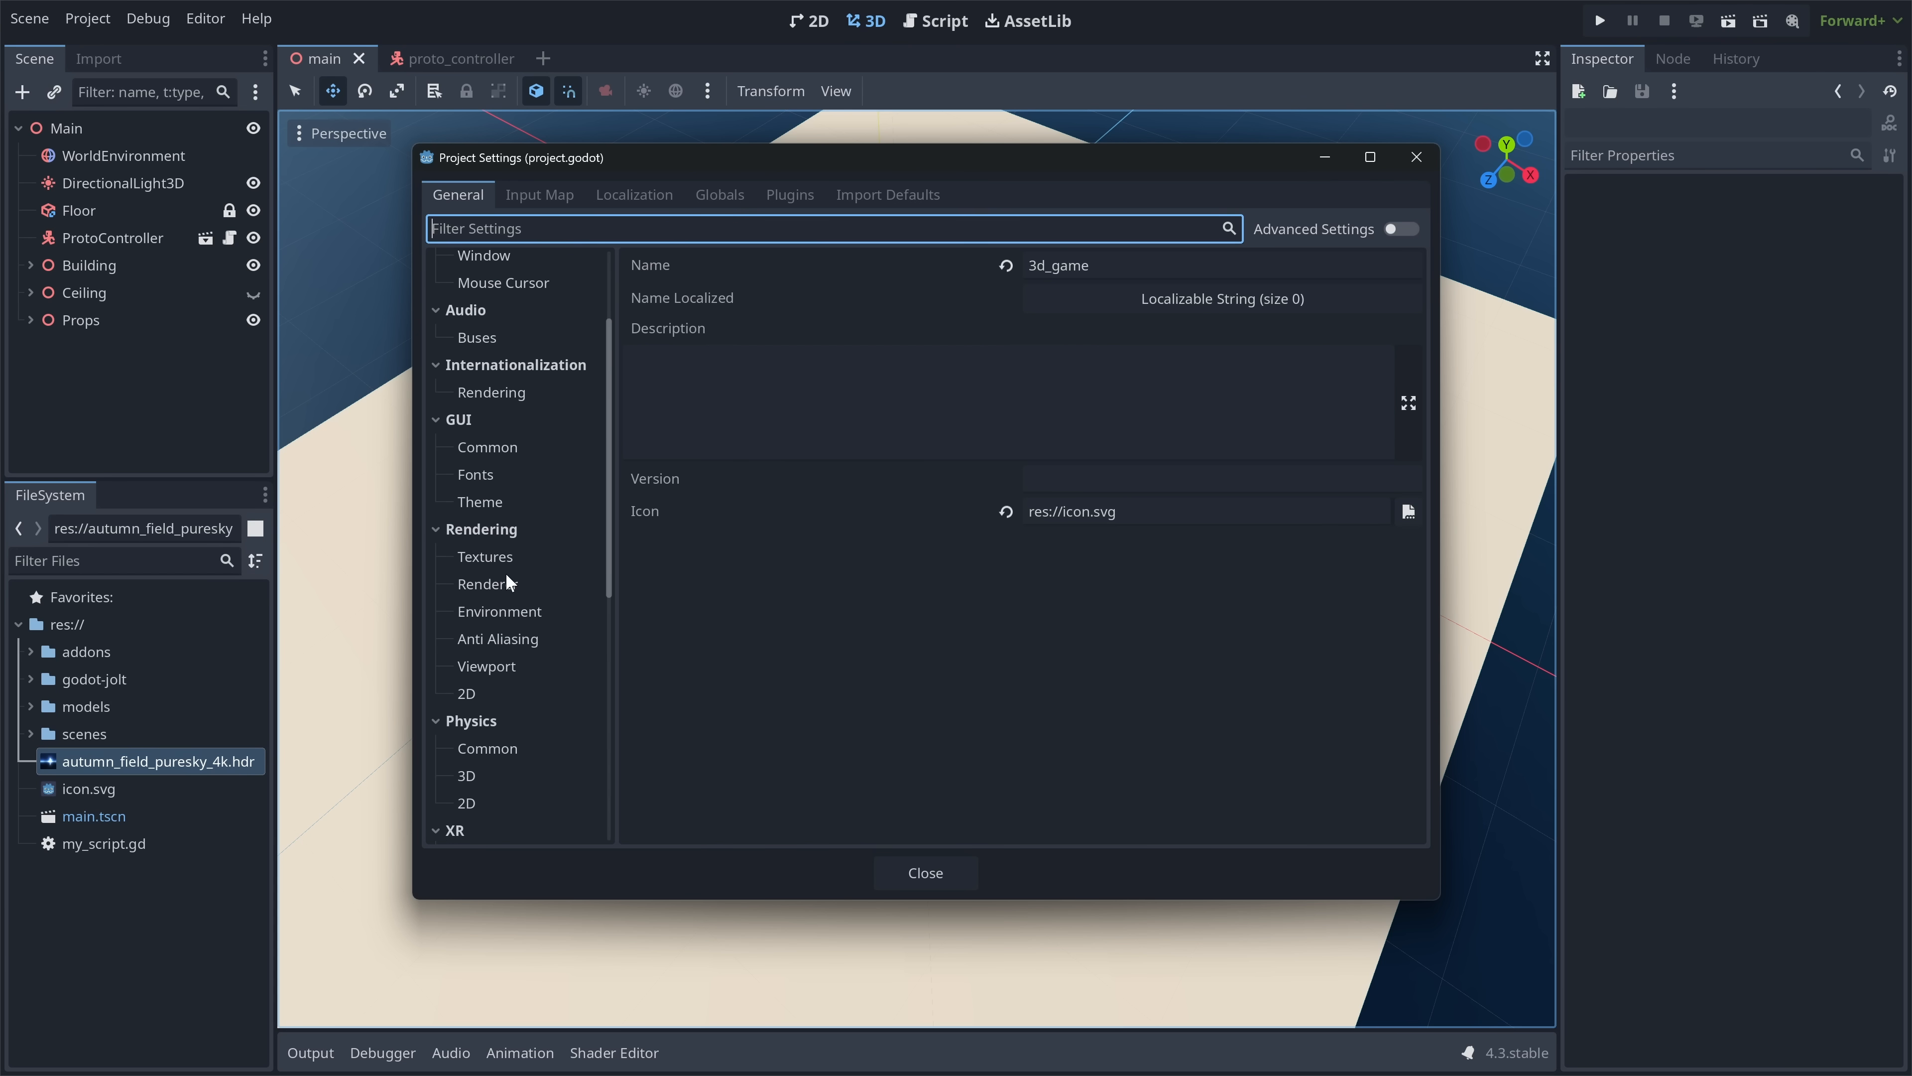
{"action": "left_click", "coordinate": [471, 639]}
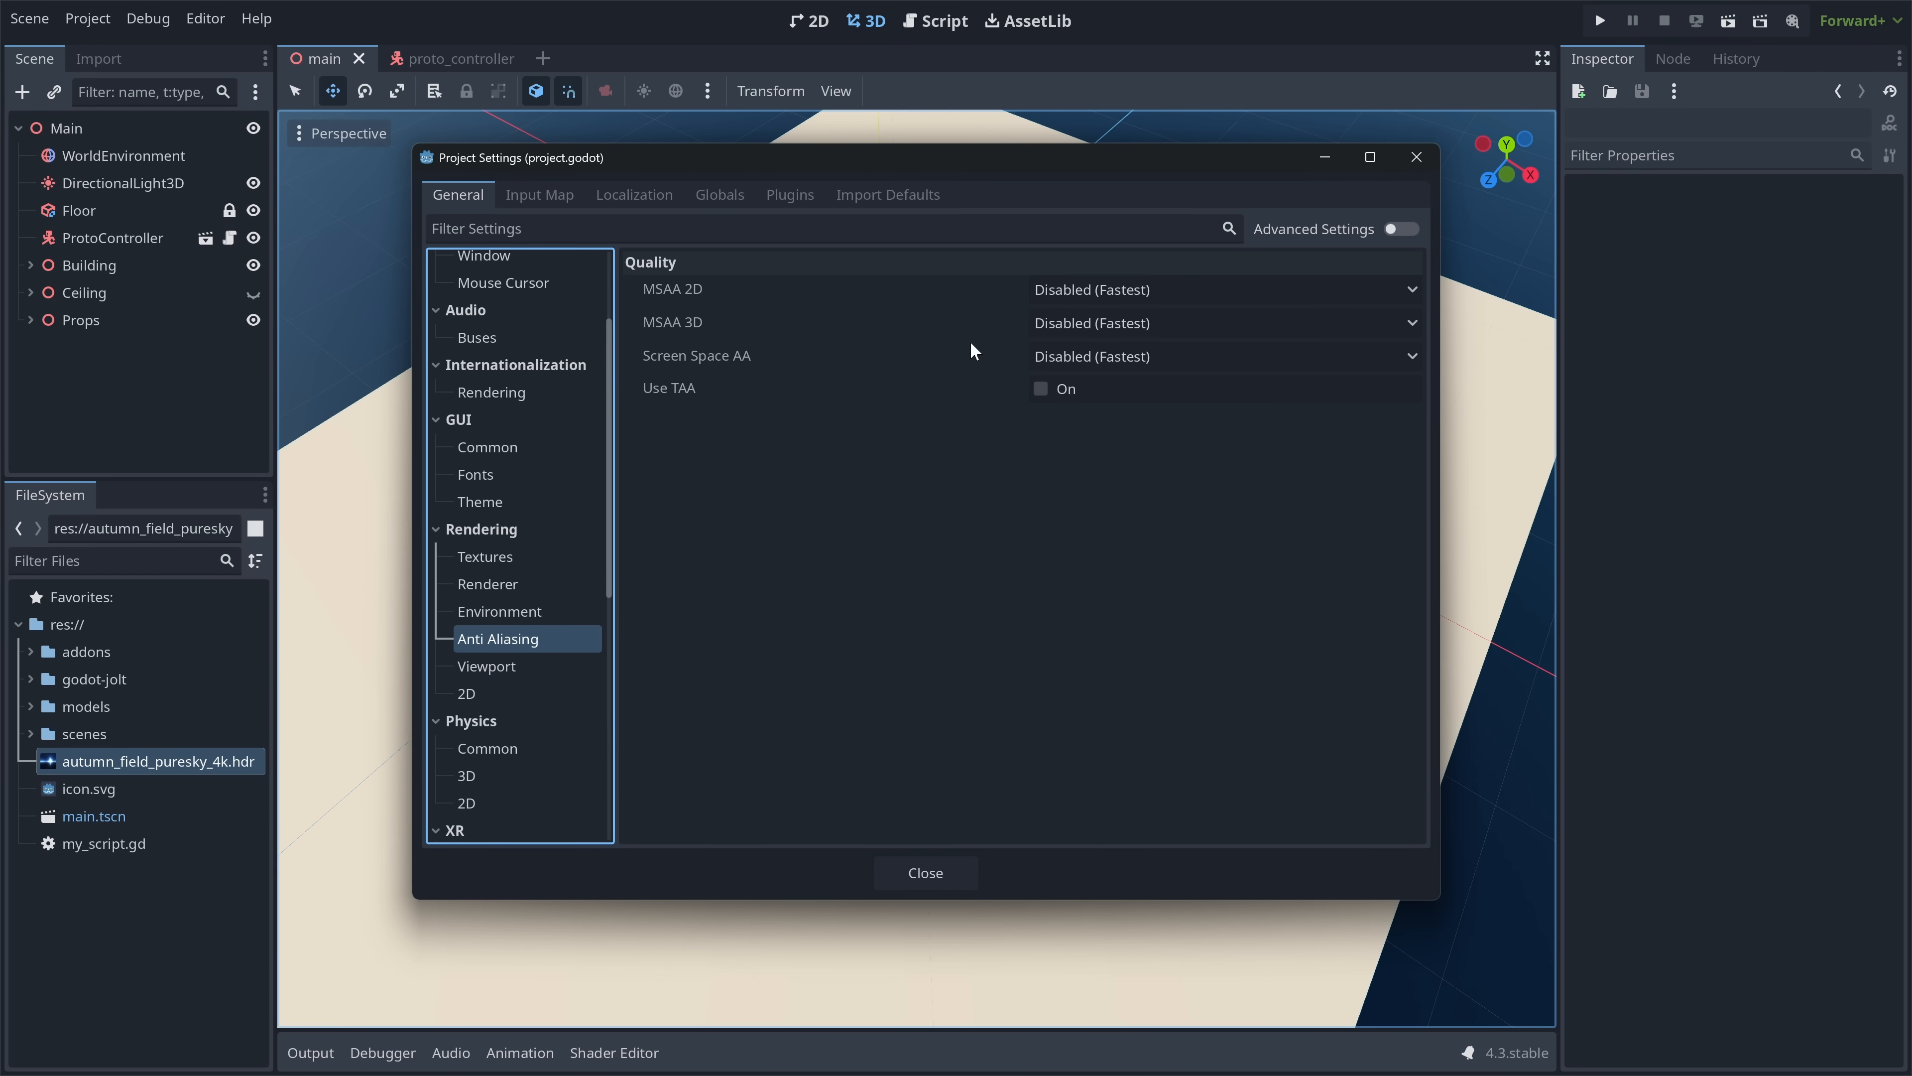
{"action": "left_click", "coordinate": [1099, 332]}
{"action": "left_click", "coordinate": [1103, 405]}
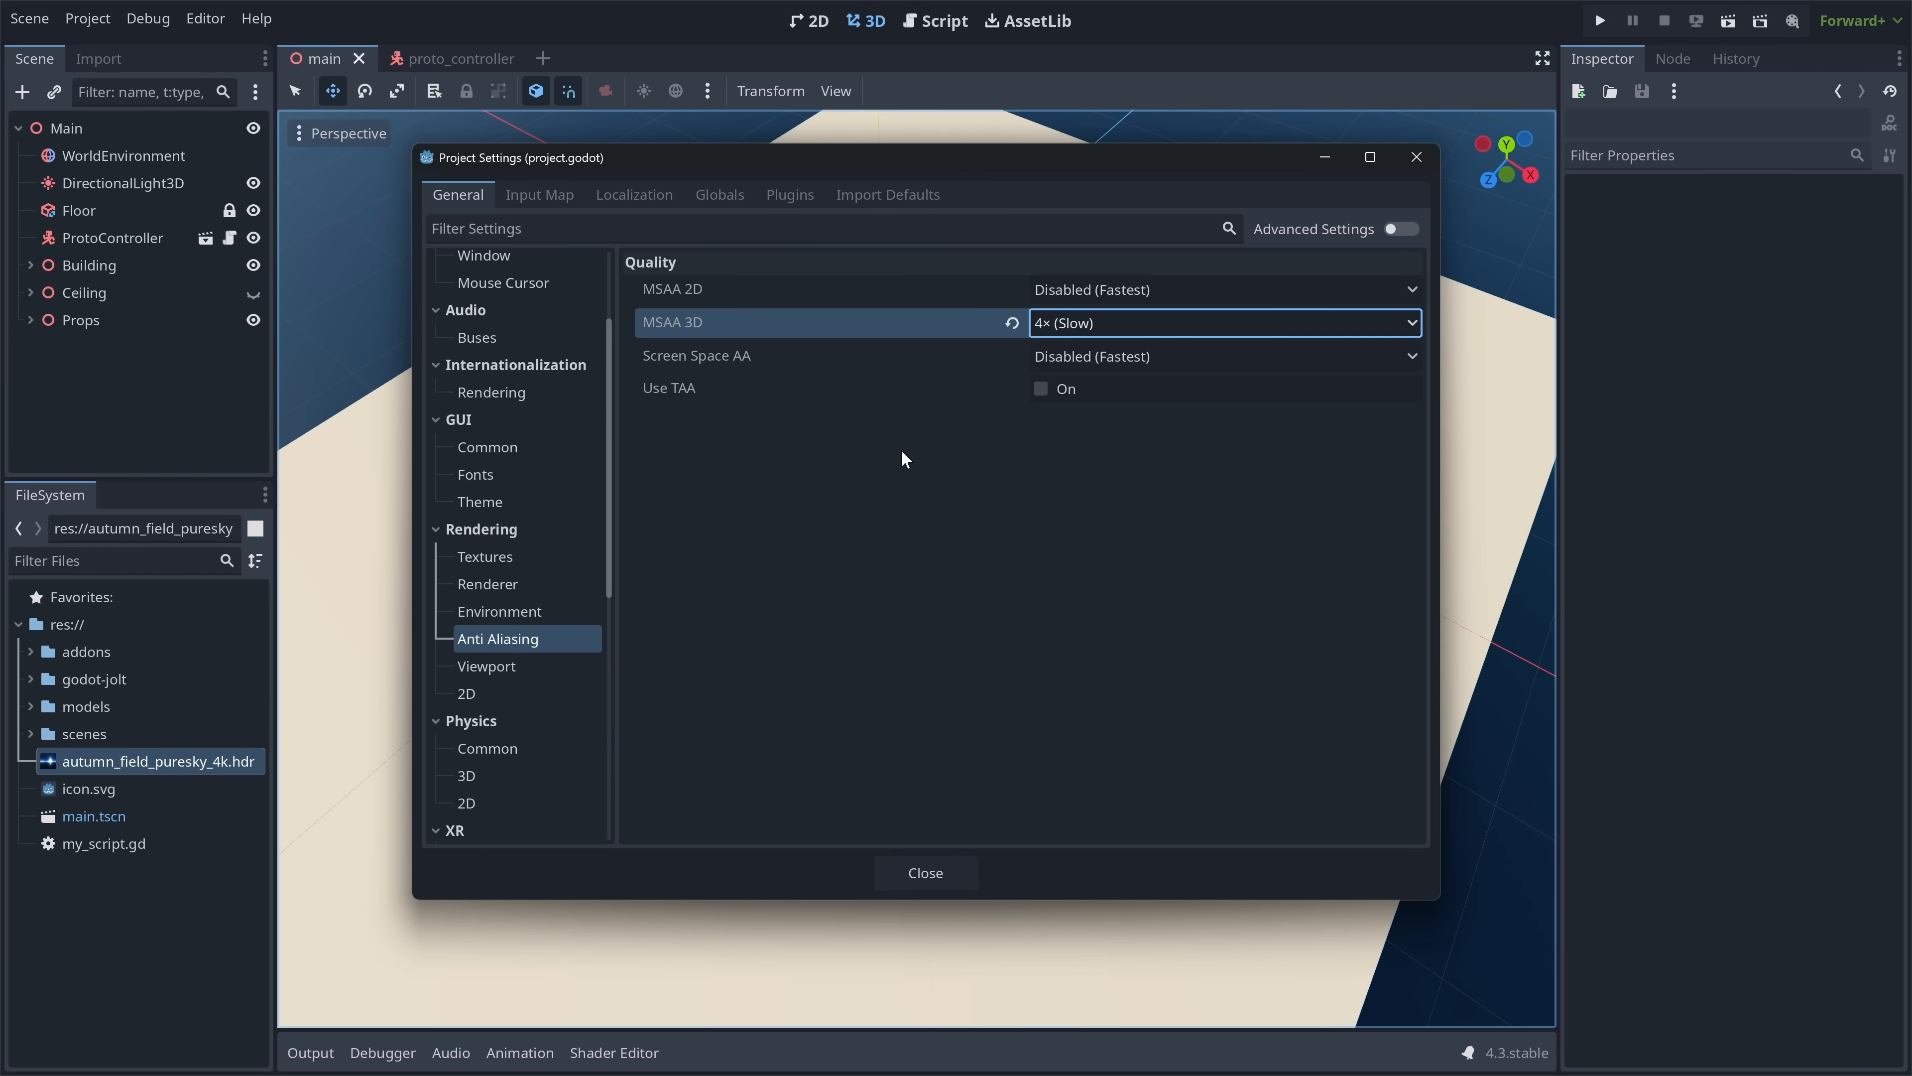
- Show the advanced project settings and view the rendering options for Environment and for Lights and Shadows
{"action": "left_click", "coordinate": [518, 610]}
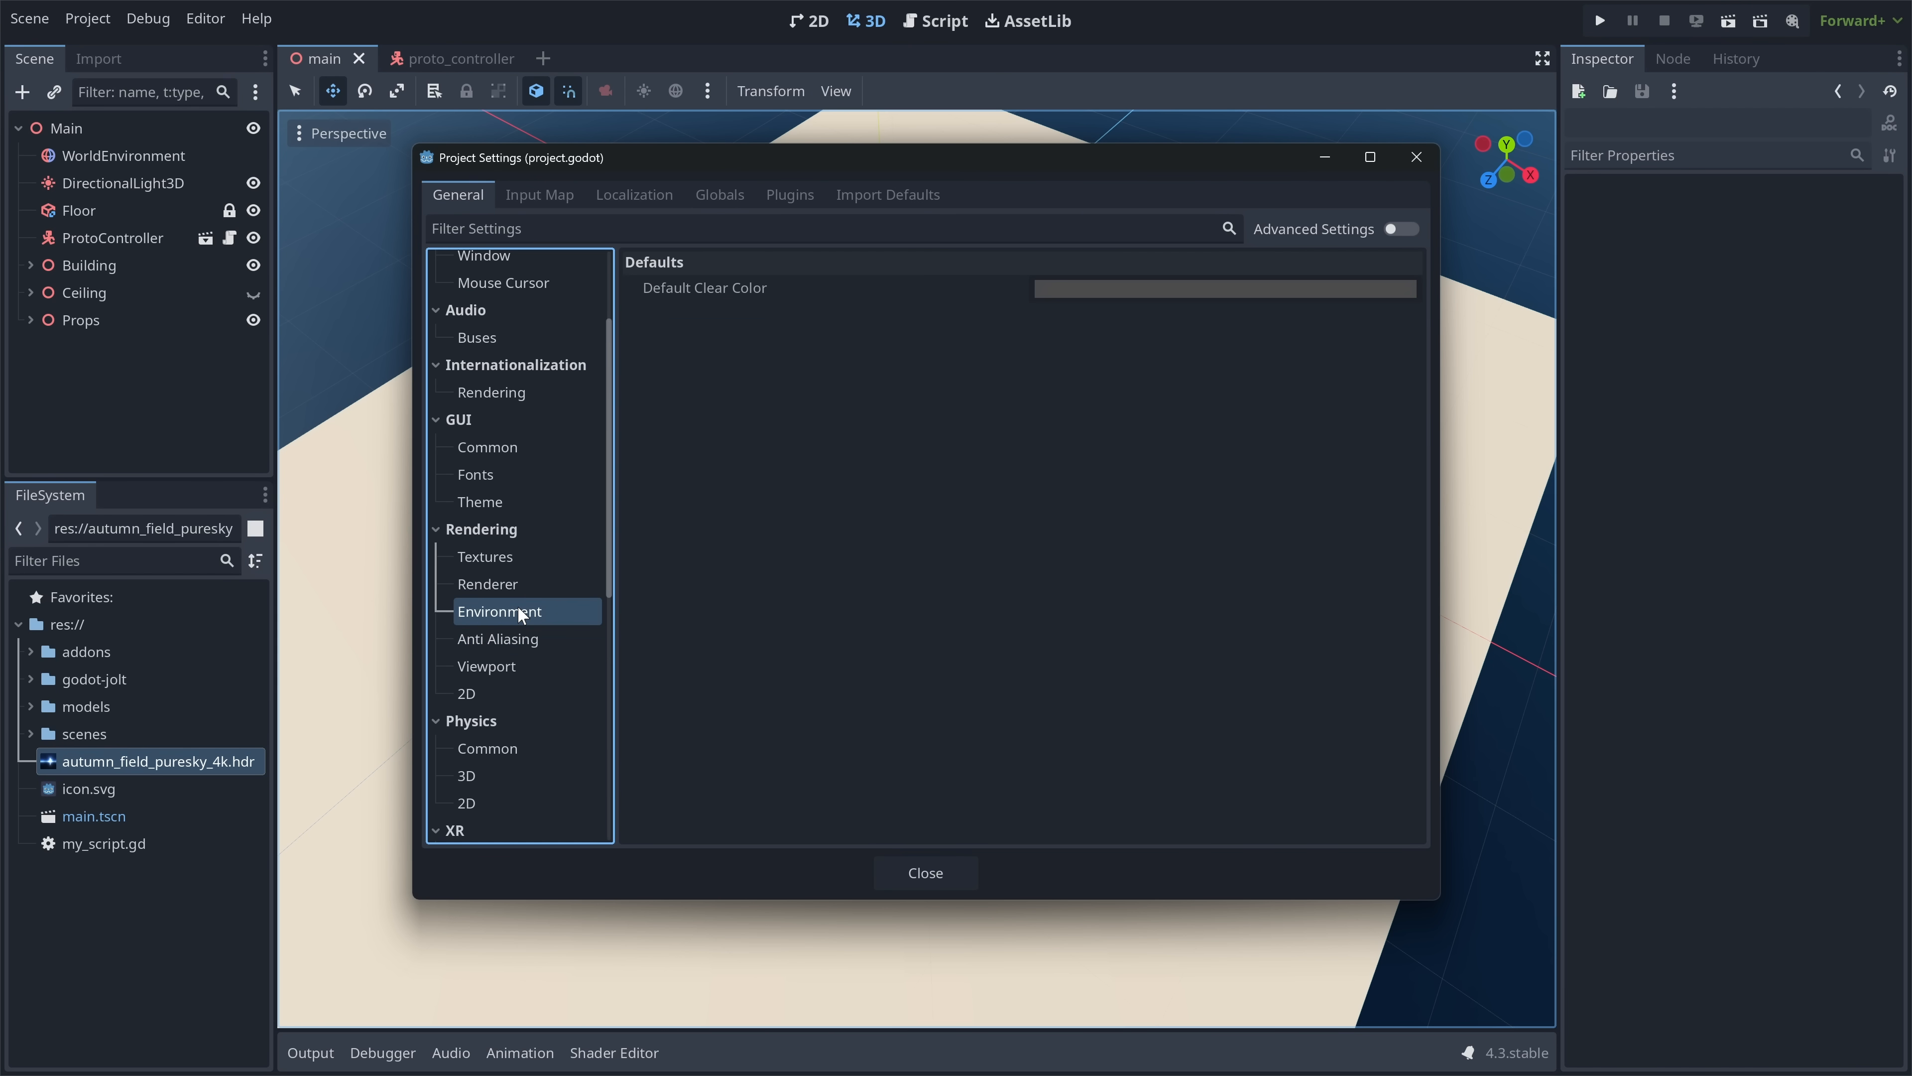
{"action": "left_click", "coordinate": [1397, 229]}
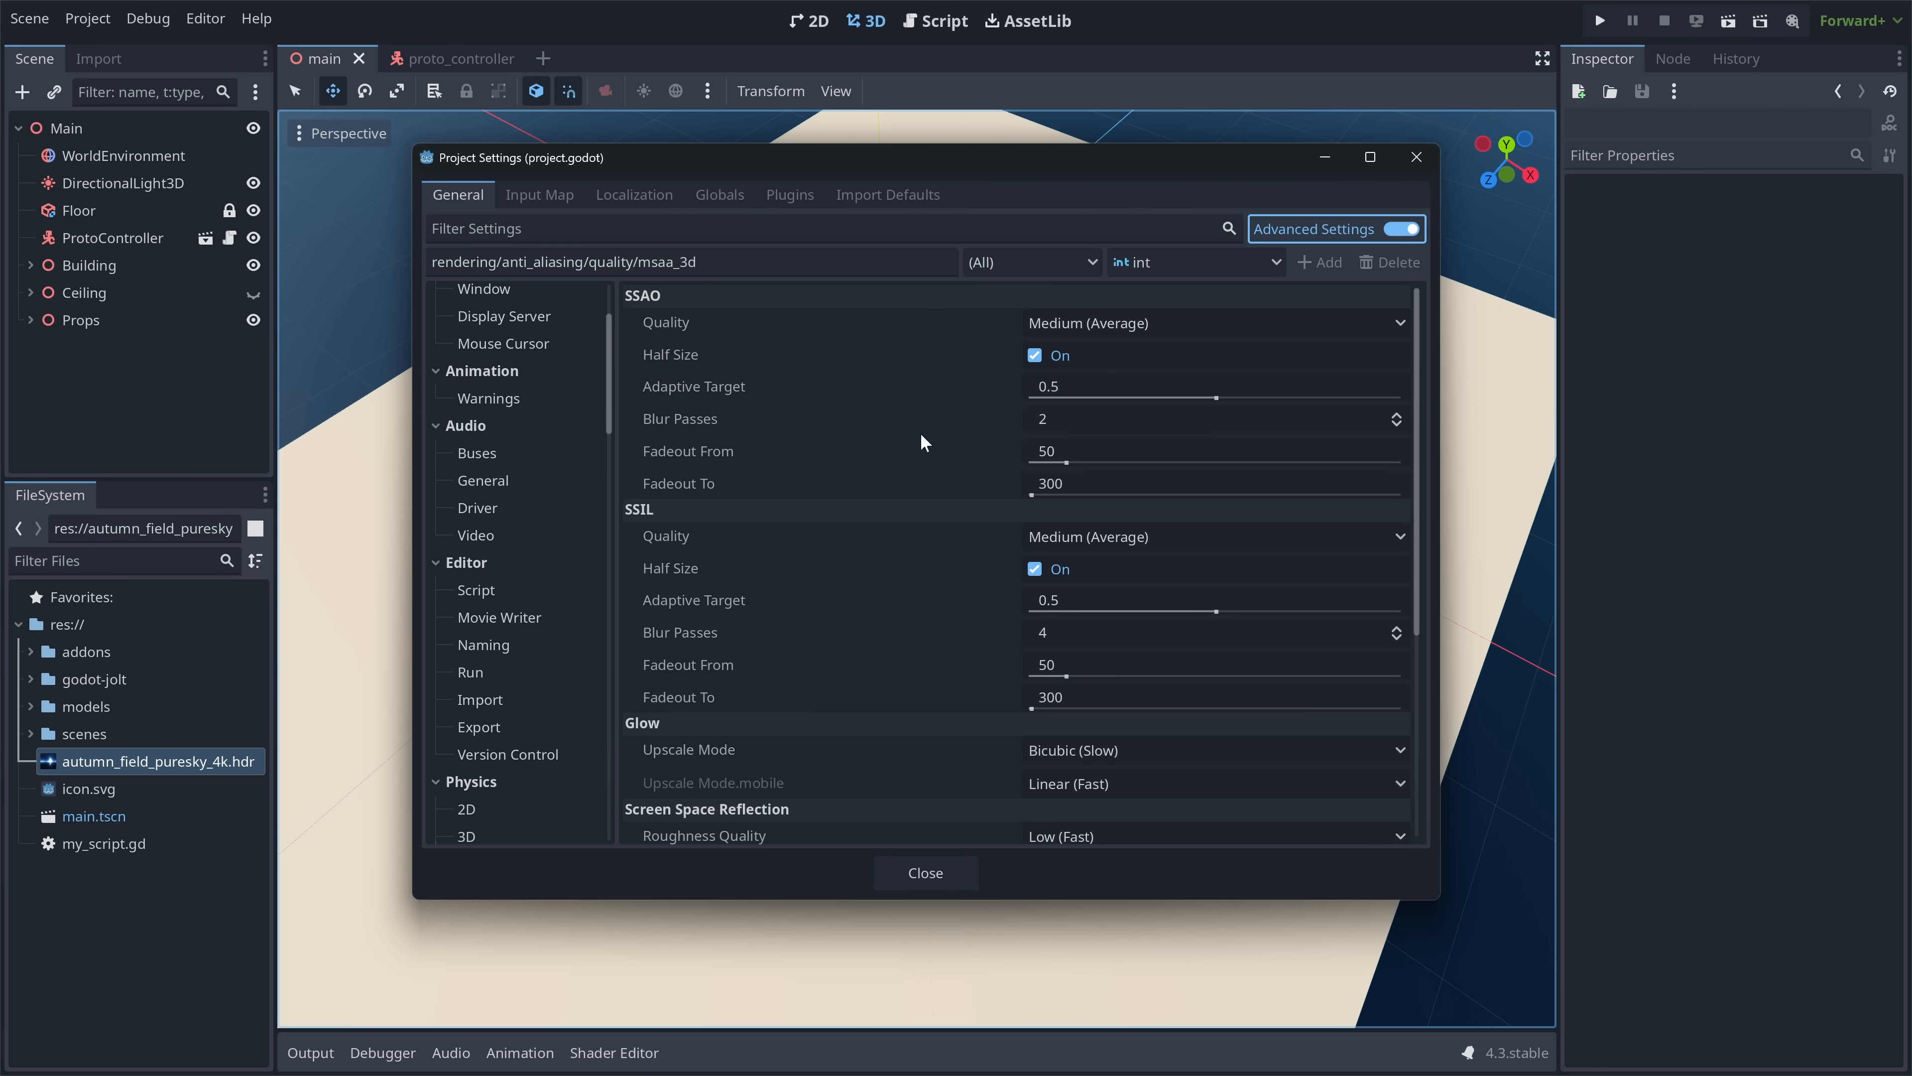
{"action": "scroll", "coordinate": [533, 460], "scroll_direction": "down", "scroll_amount": 10}
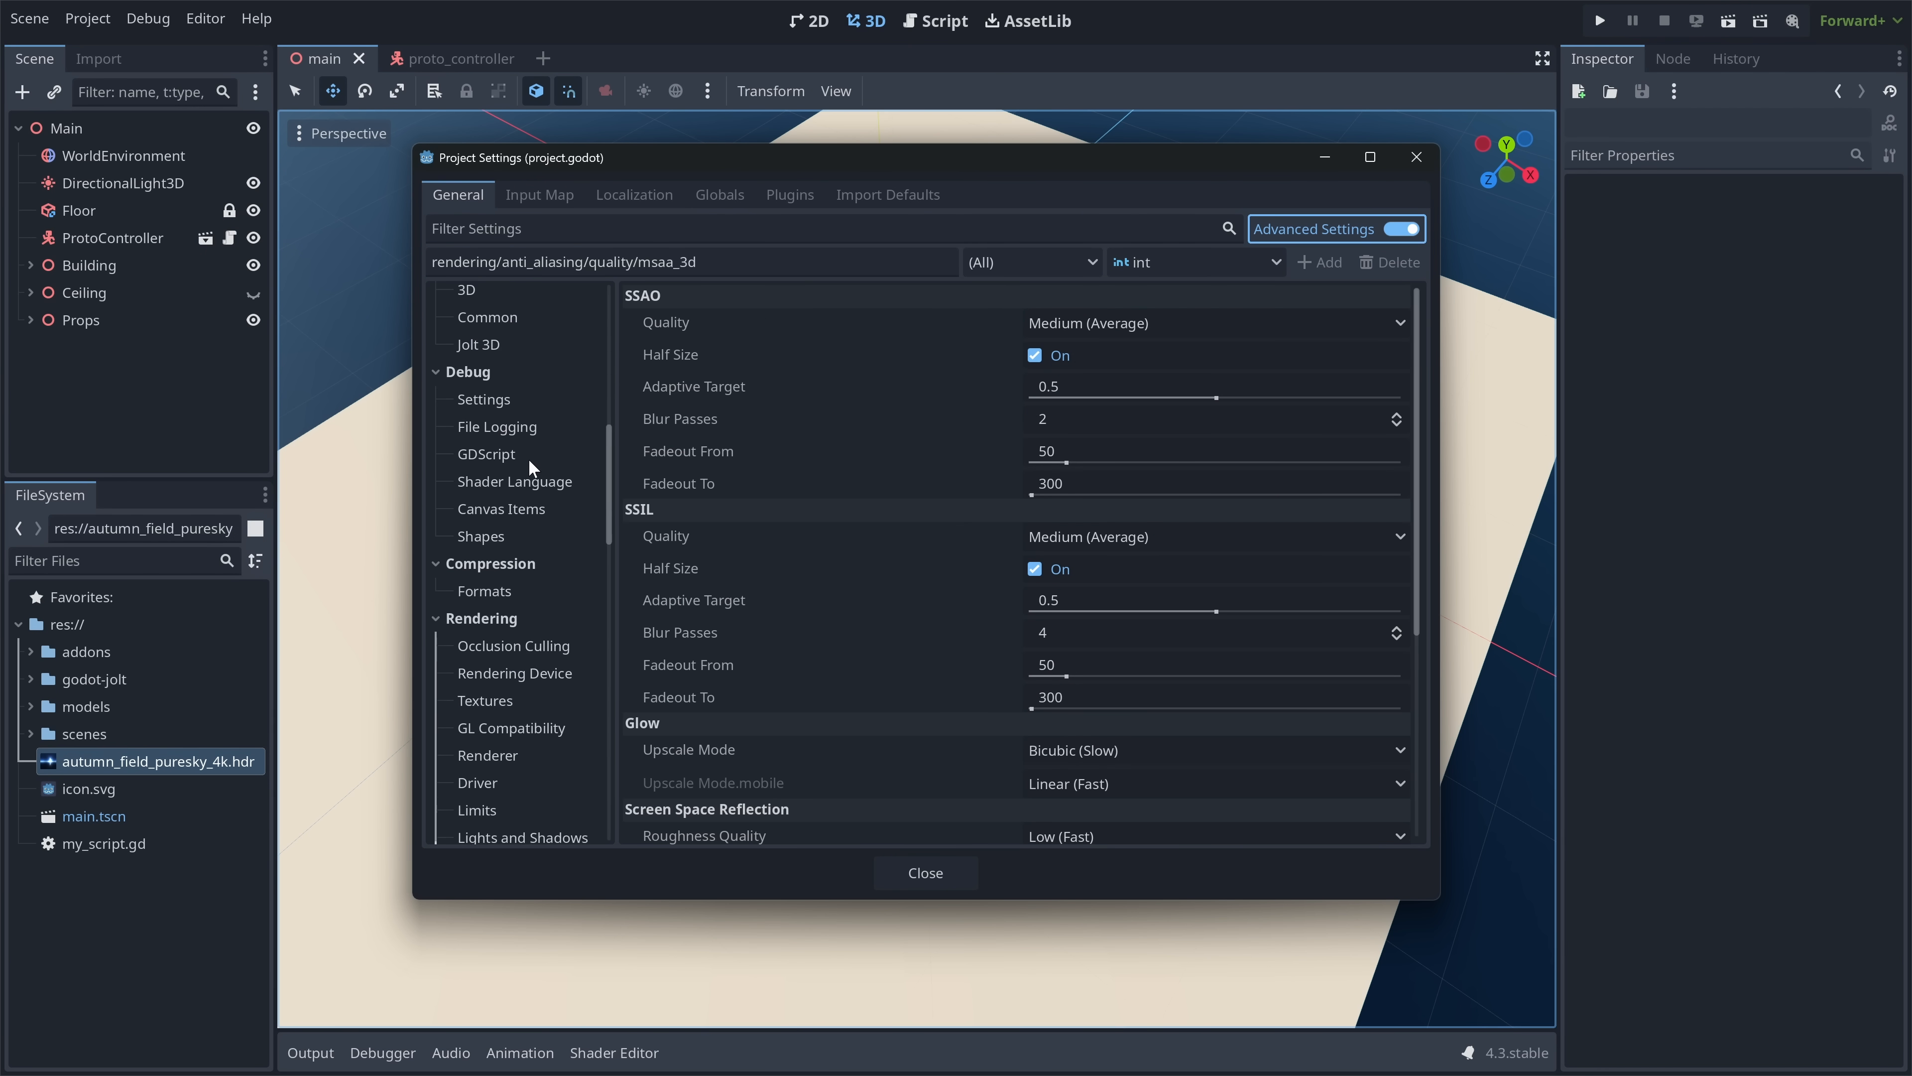
{"action": "left_click", "coordinate": [506, 564]}
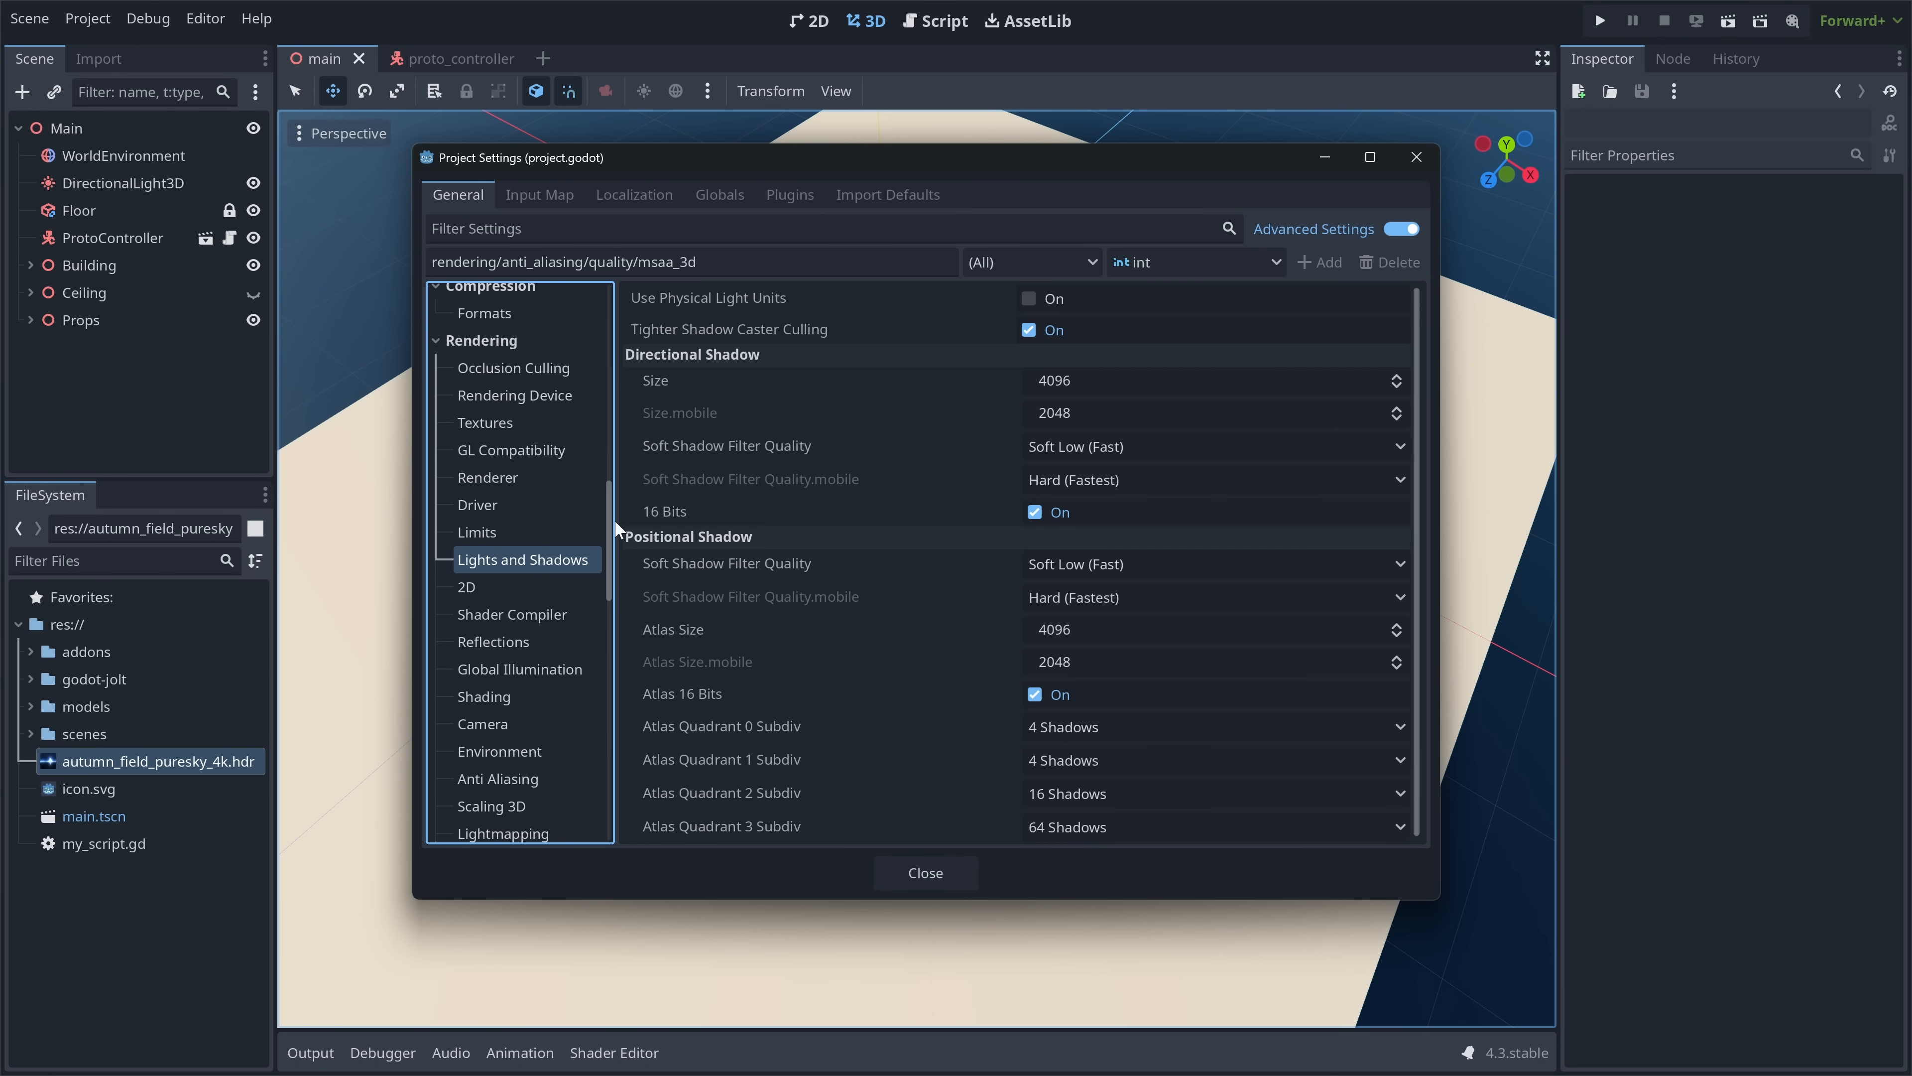